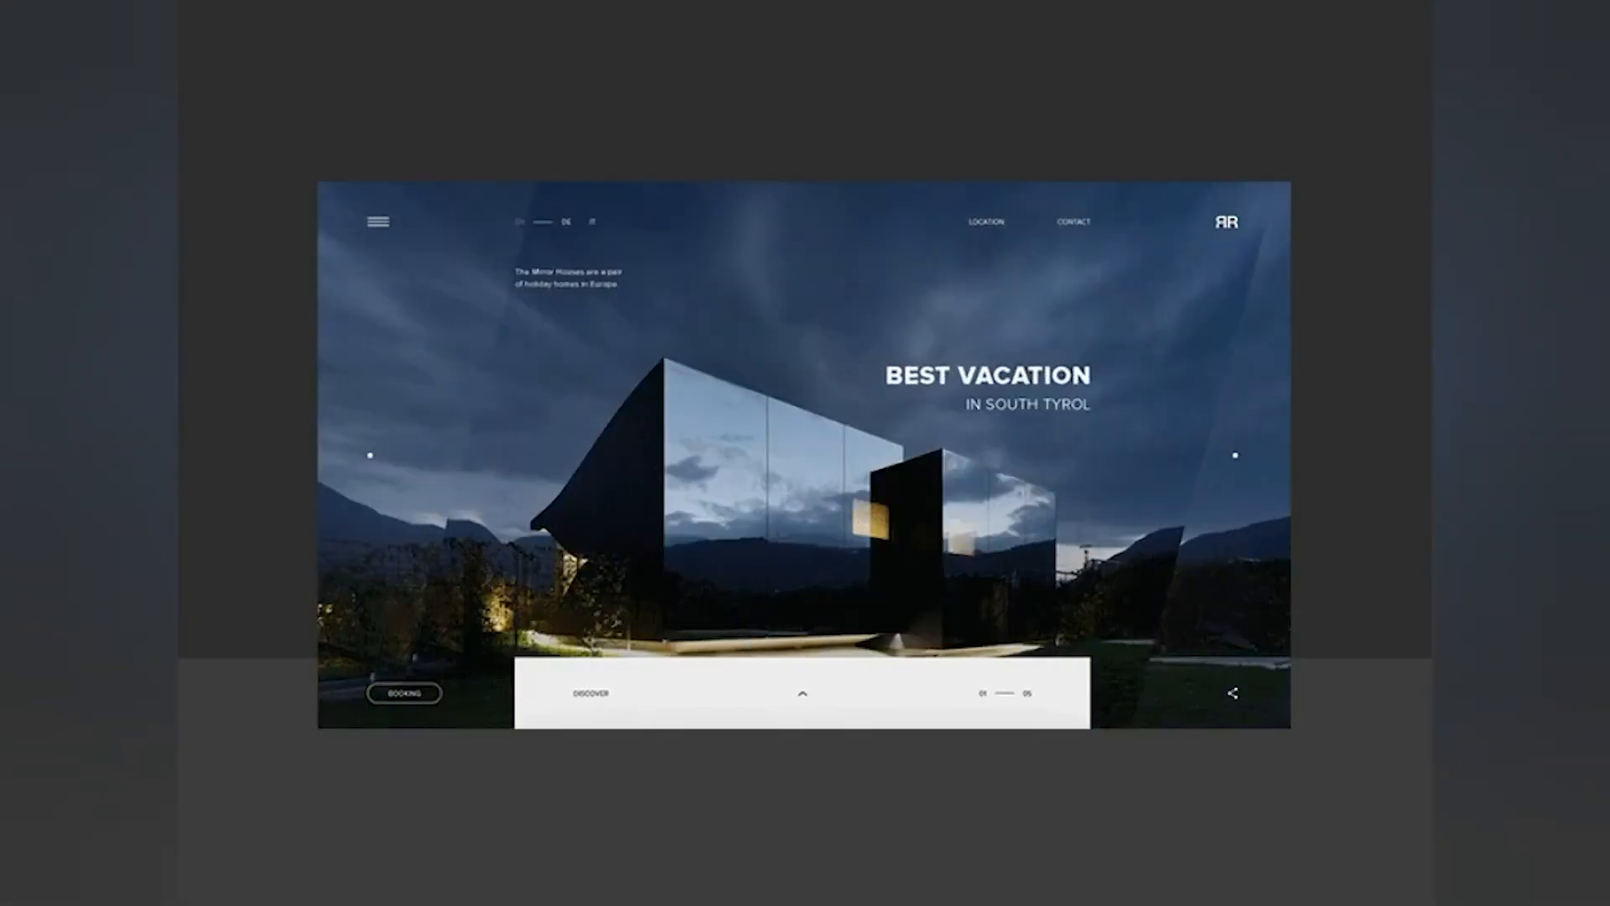
pyautogui.click(587, 693)
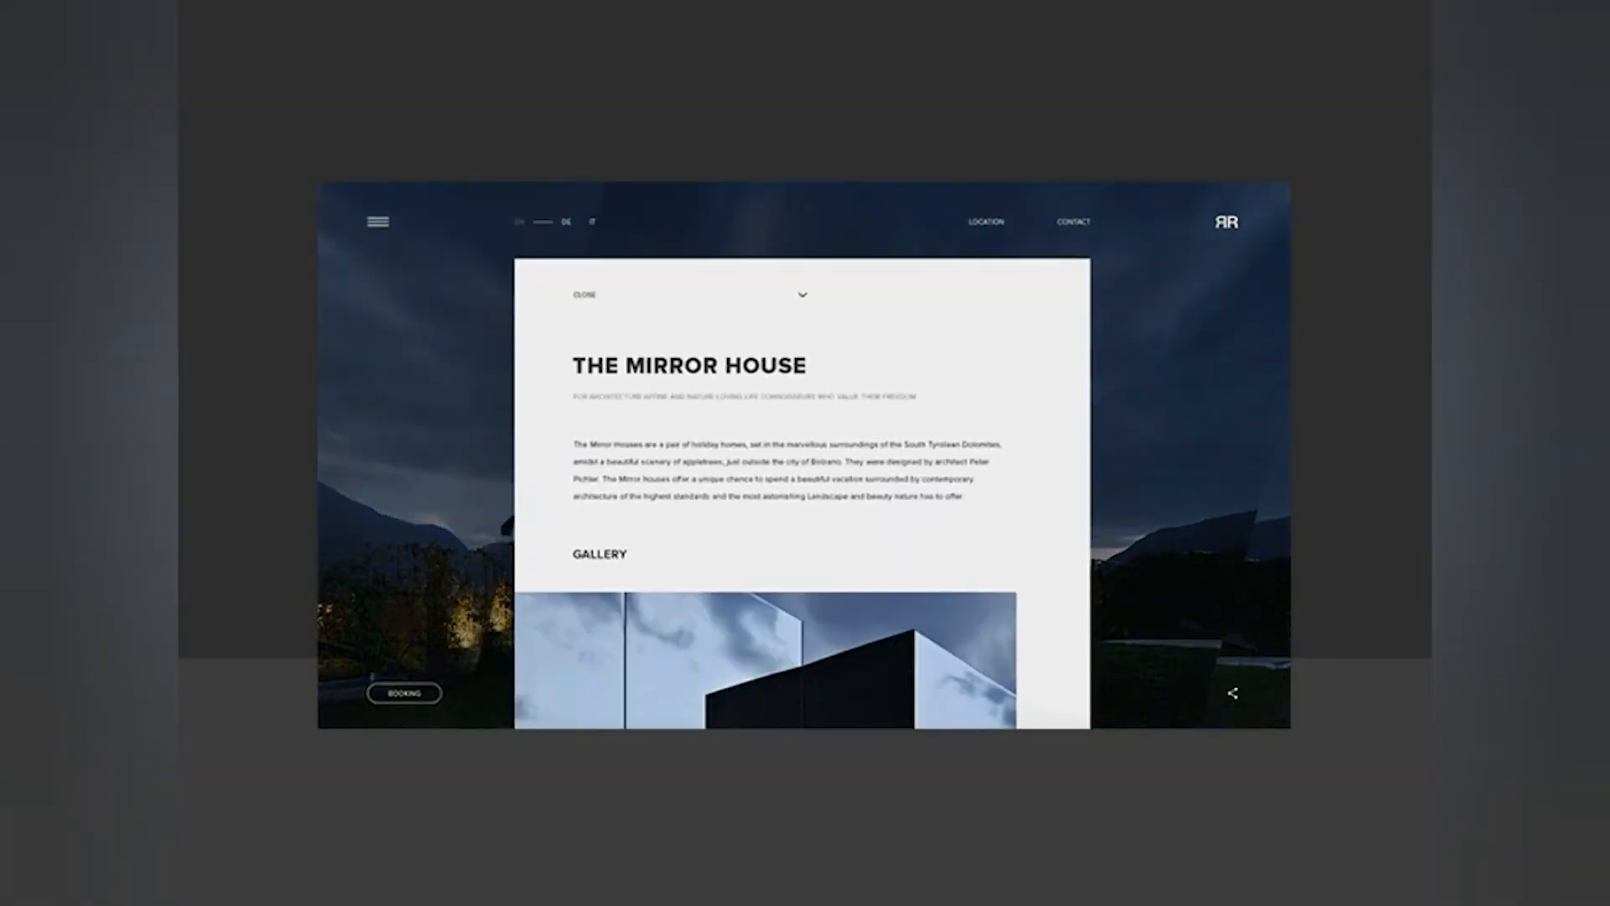
pyautogui.click(417, 689)
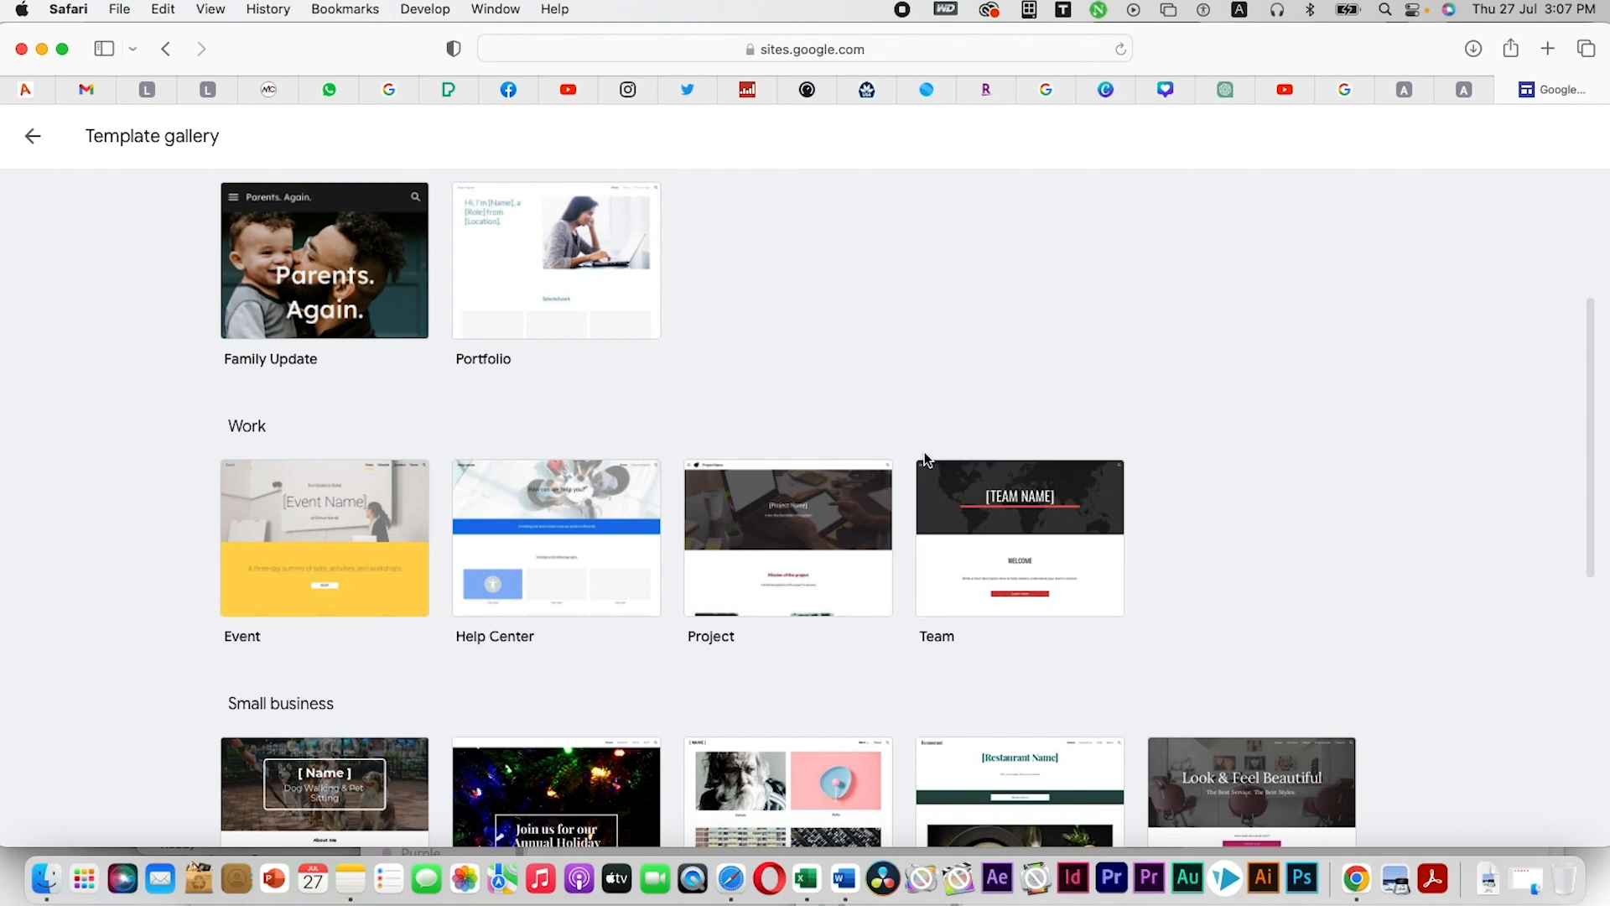
# Browse the Google Sites template gallery through its Personal, Work, Small business and Education categories
pyautogui.scroll(-1, 925, 457)
pyautogui.scroll(5, 925, 457)
pyautogui.scroll(-1, 971, 416)
pyautogui.scroll(-3, 809, 556)
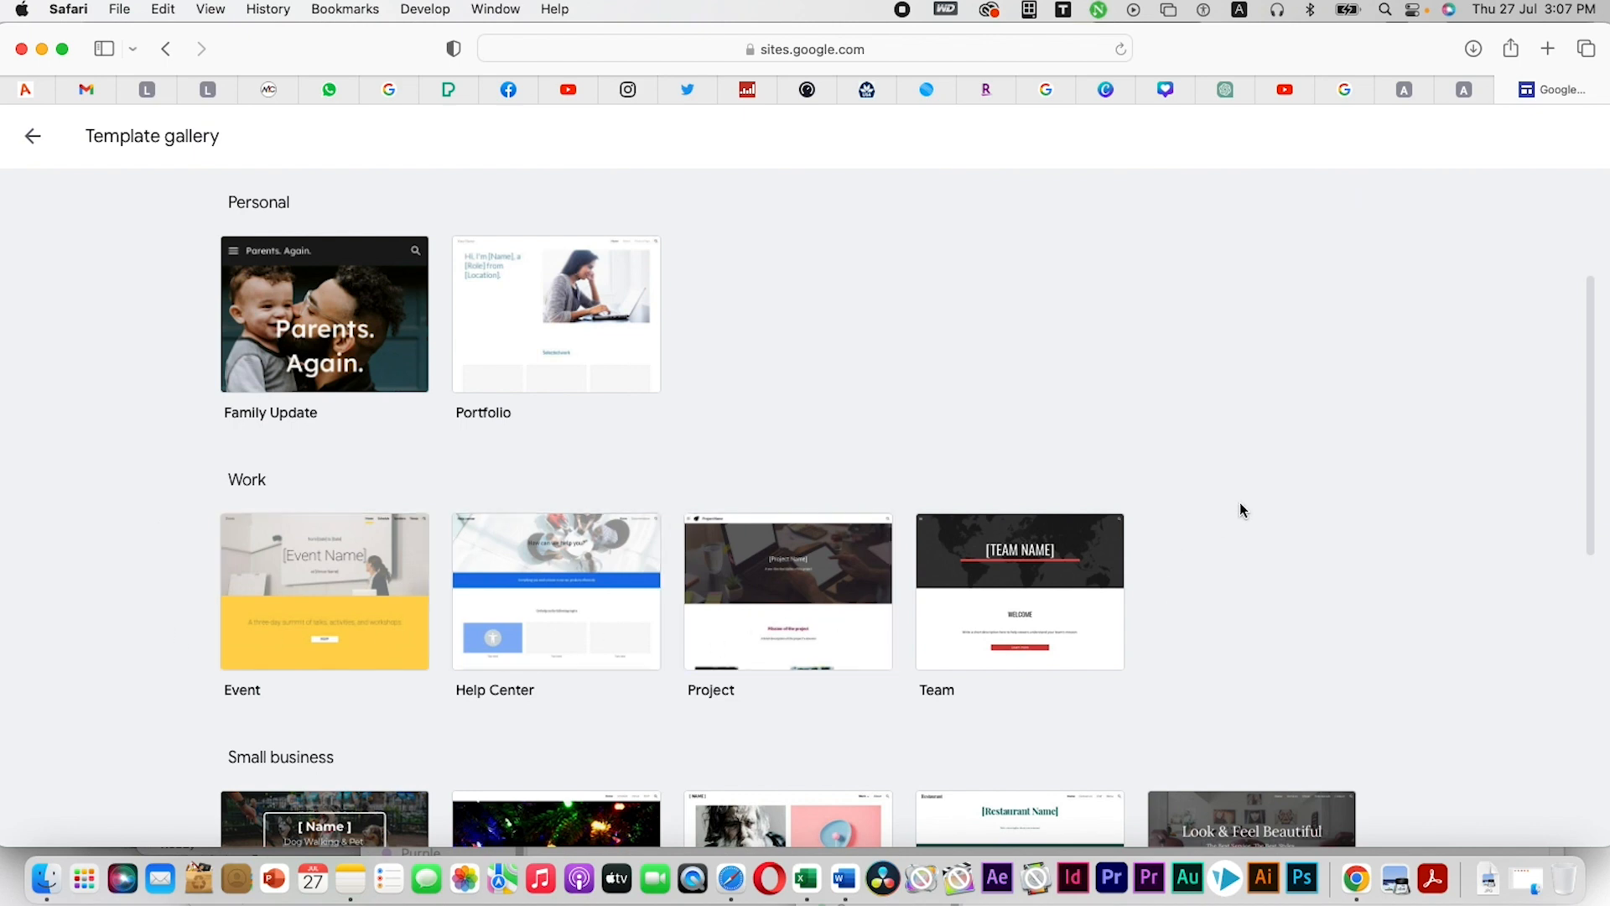
pyautogui.scroll(-6, 1224, 516)
pyautogui.scroll(-6, 436, 503)
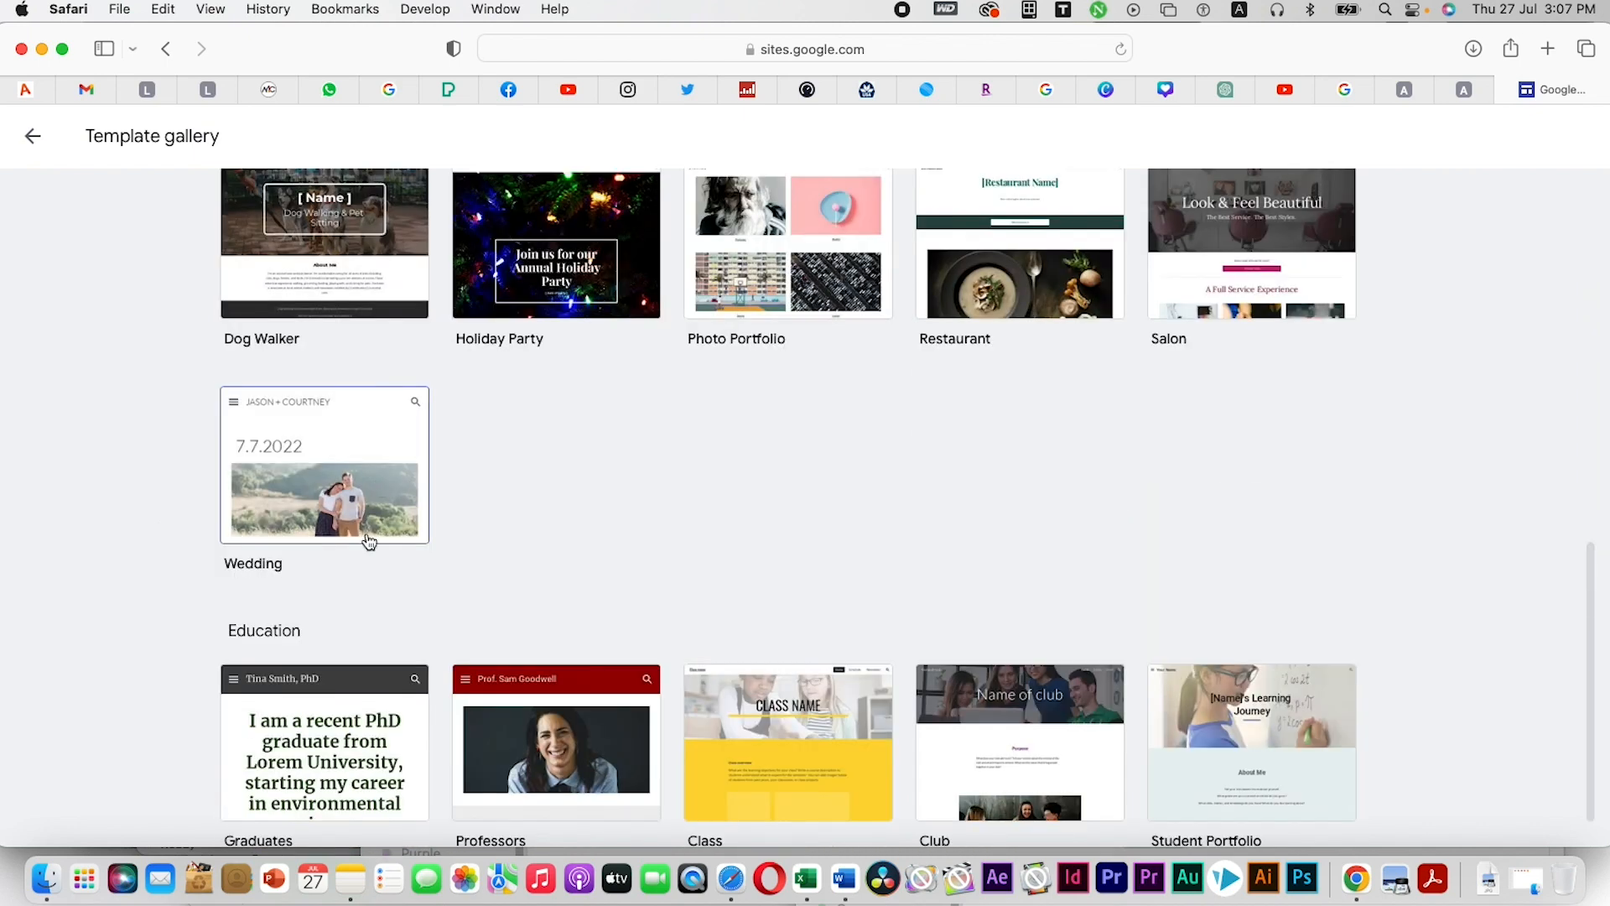
pyautogui.scroll(-1, 379, 495)
pyautogui.scroll(10, 996, 599)
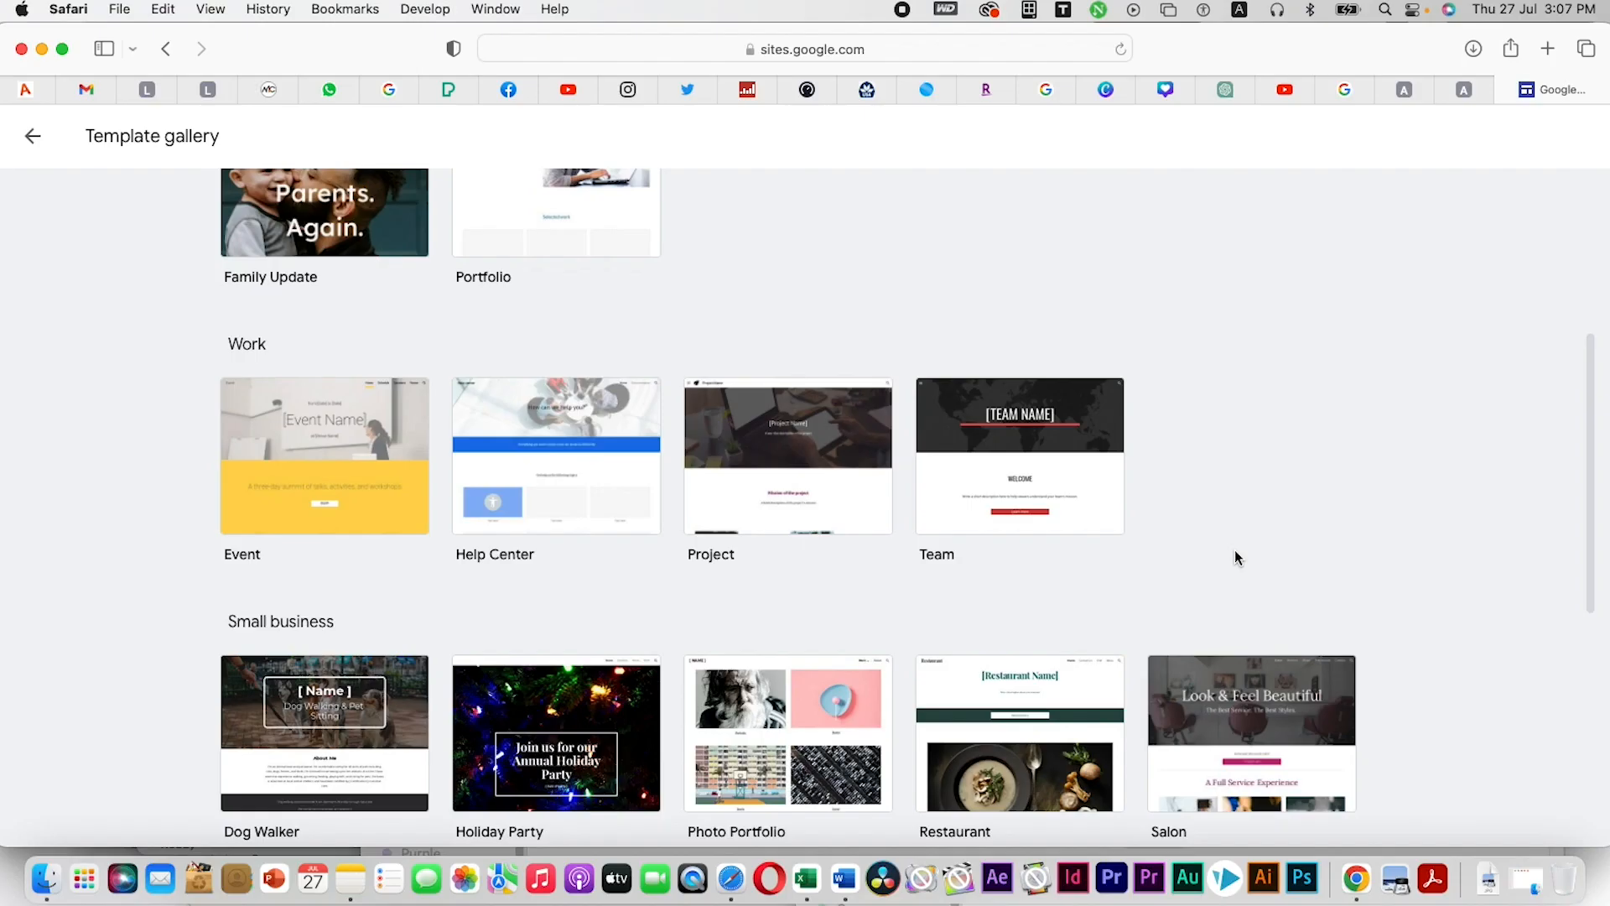
pyautogui.scroll(-2, 1247, 492)
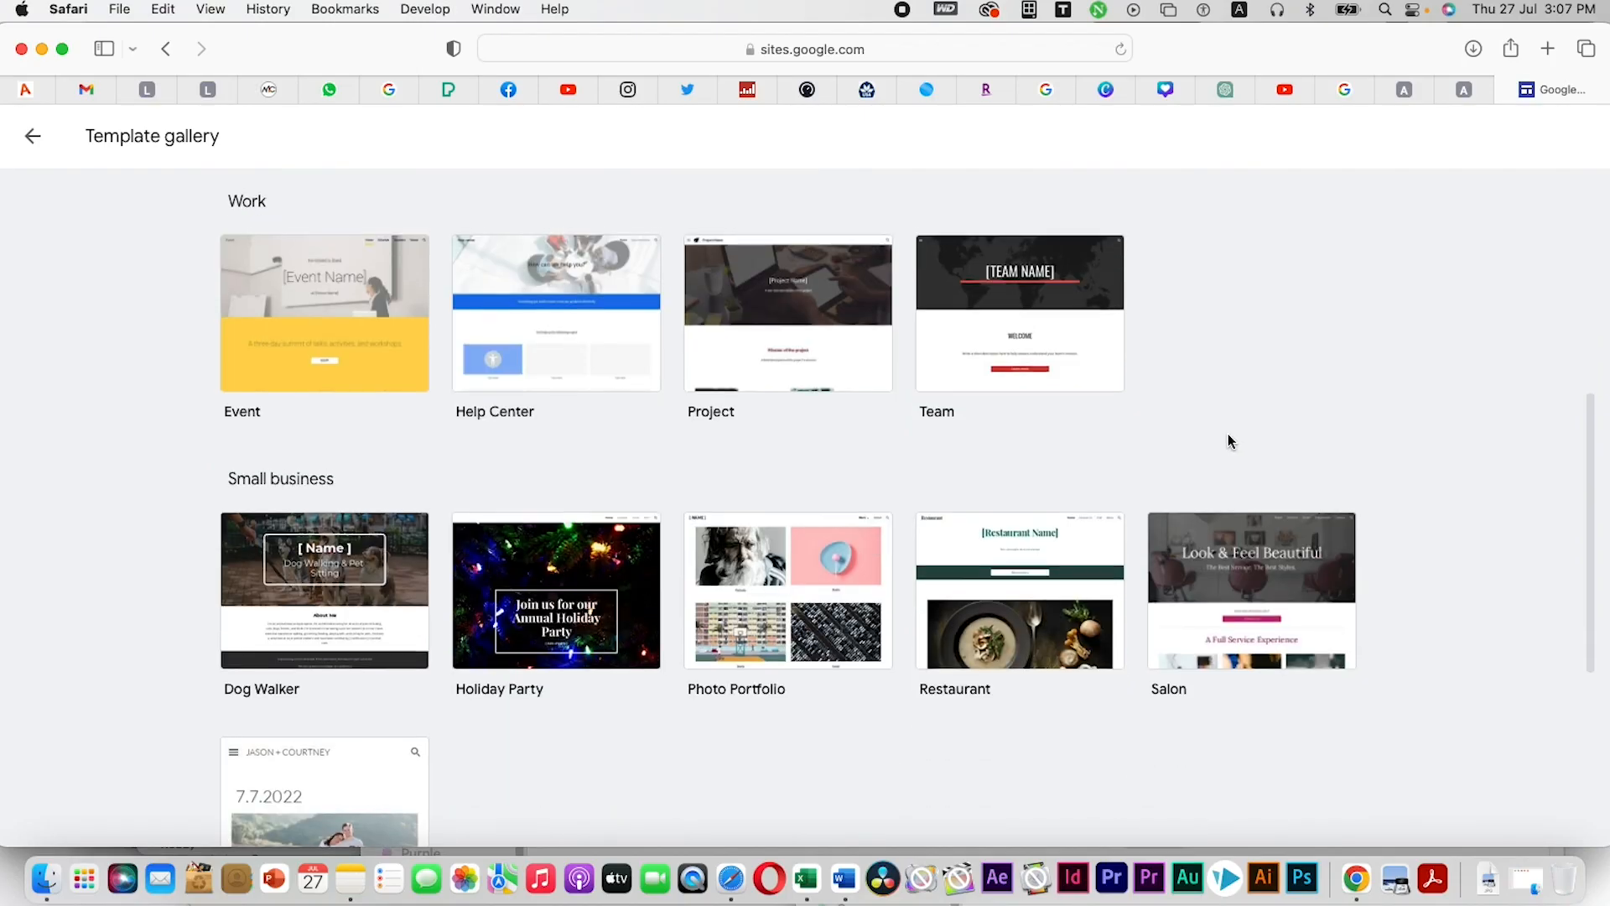
pyautogui.scroll(1, 1227, 440)
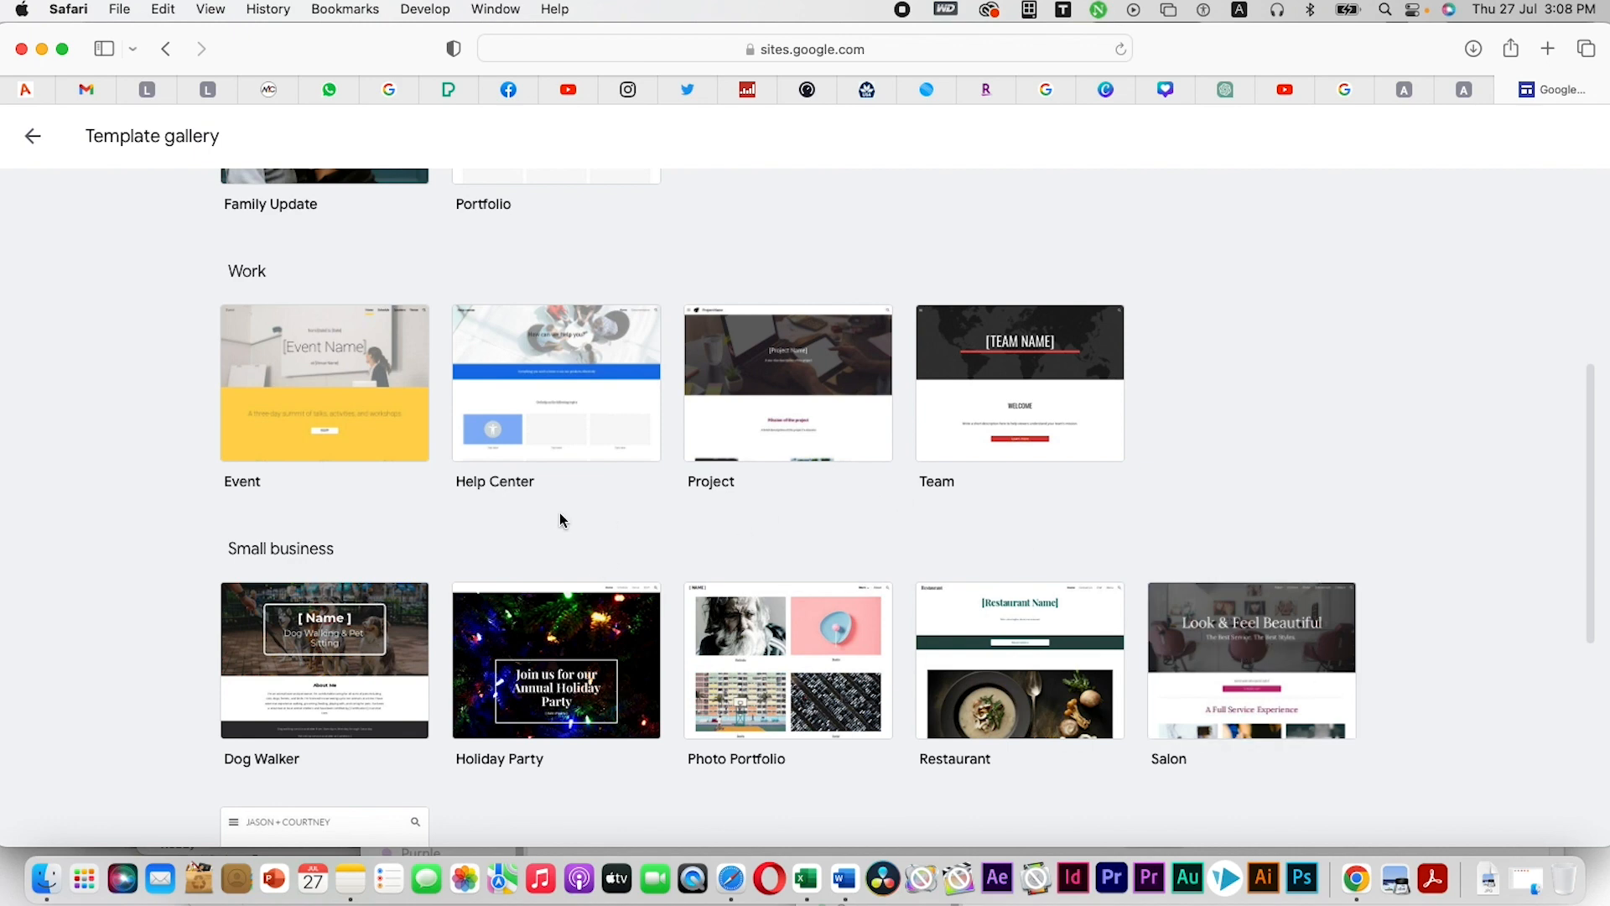
pyautogui.scroll(1, 574, 513)
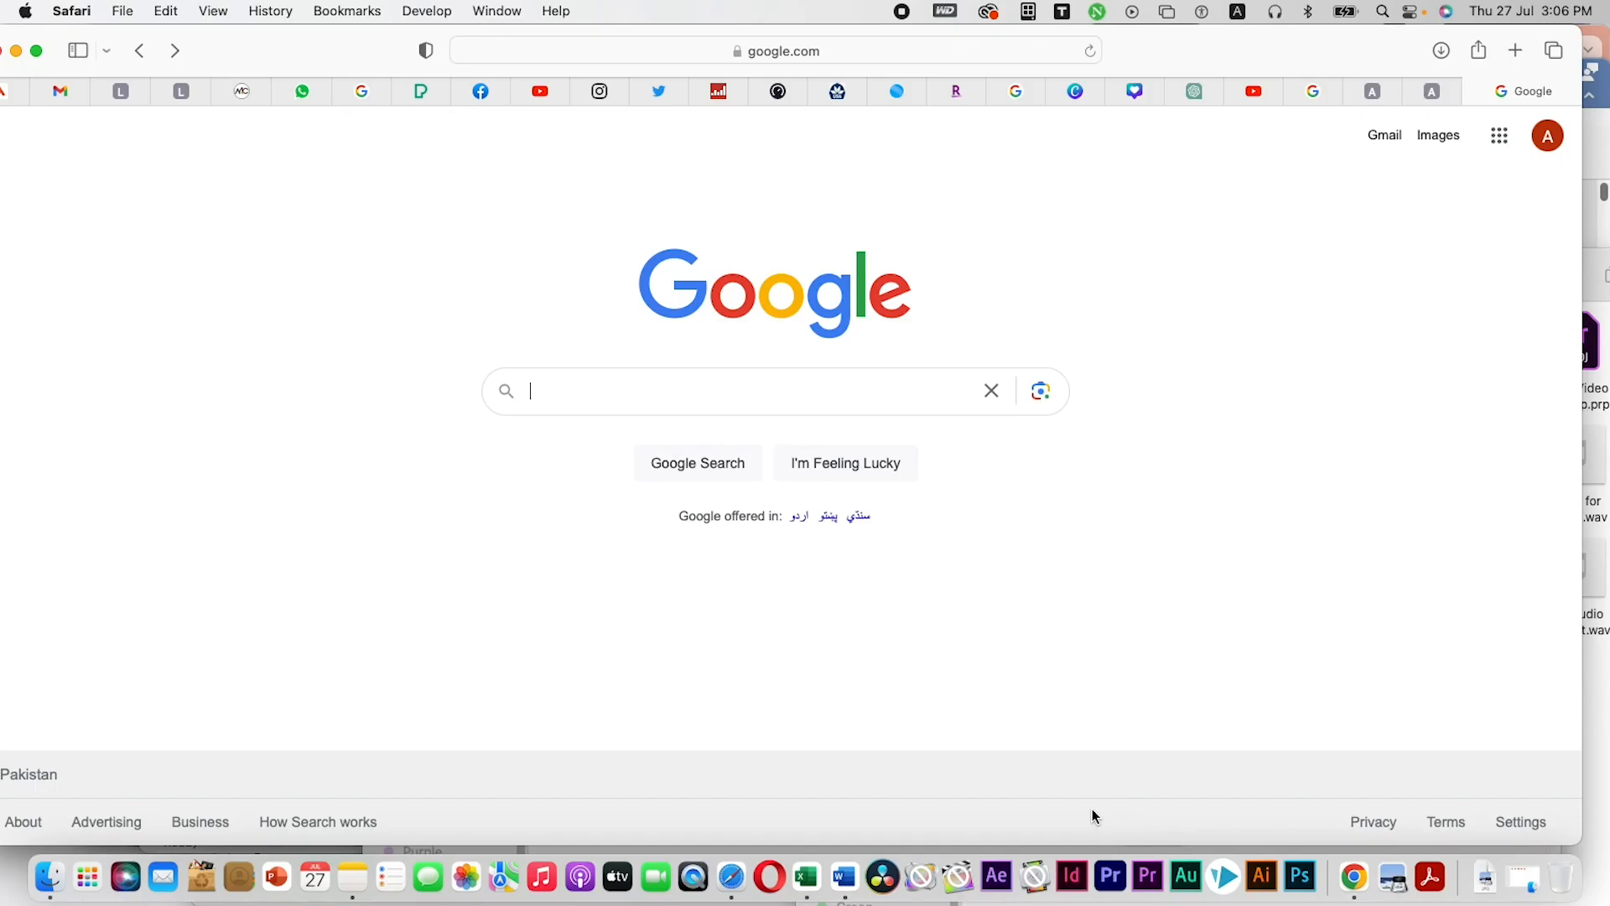
# Search Google for "google site" and open the Google Sites sign-in result
pyautogui.write('google')
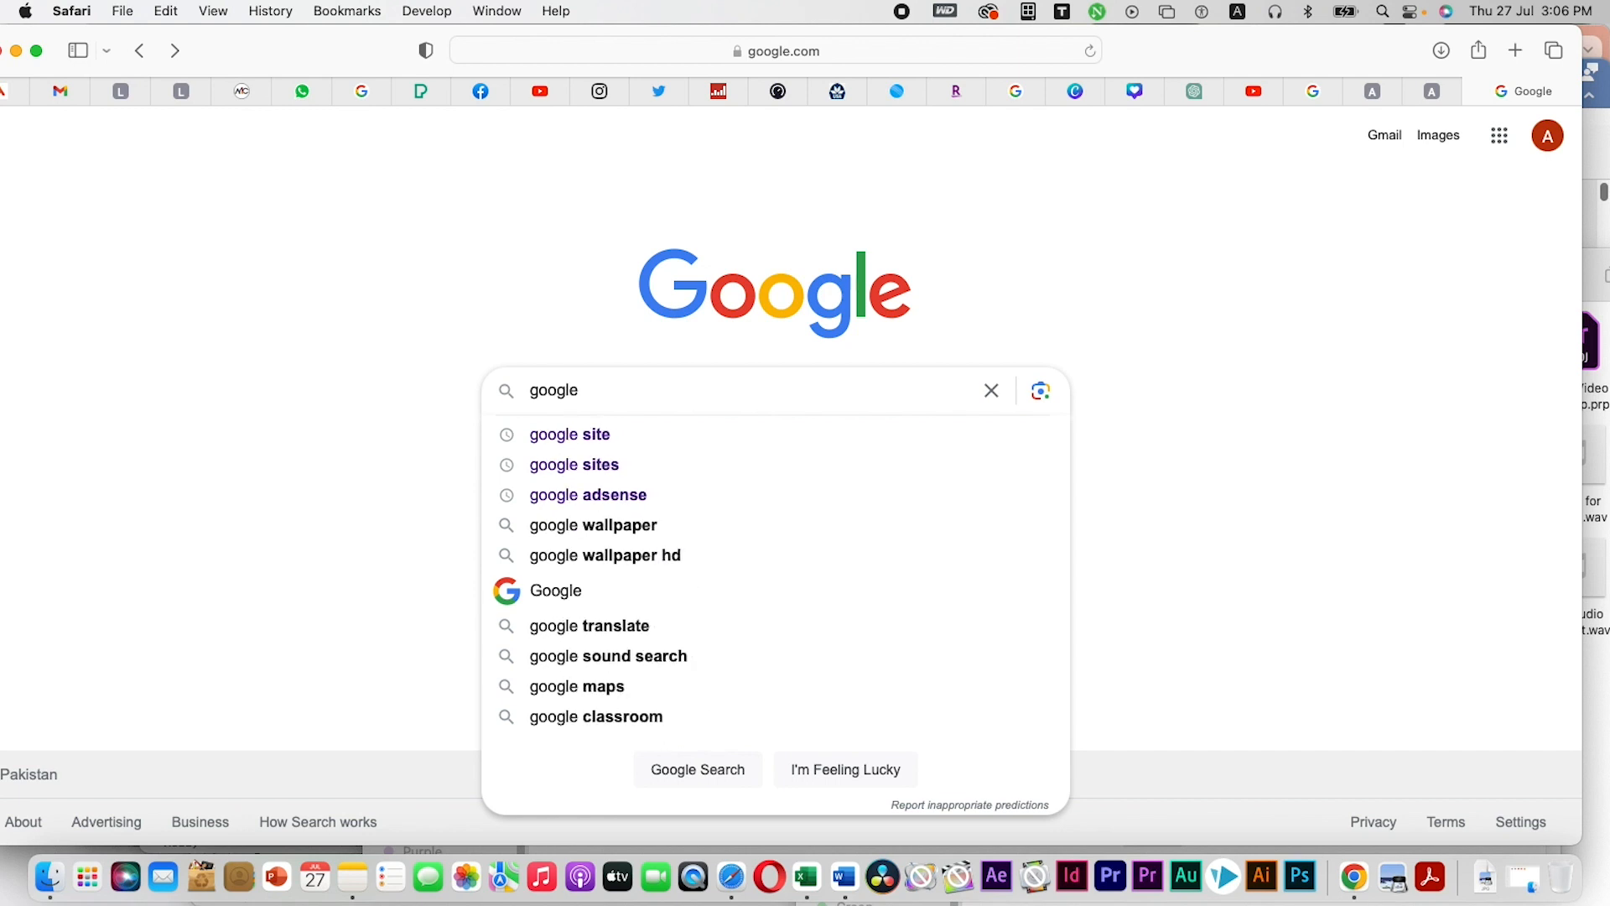
pyautogui.write(' site')
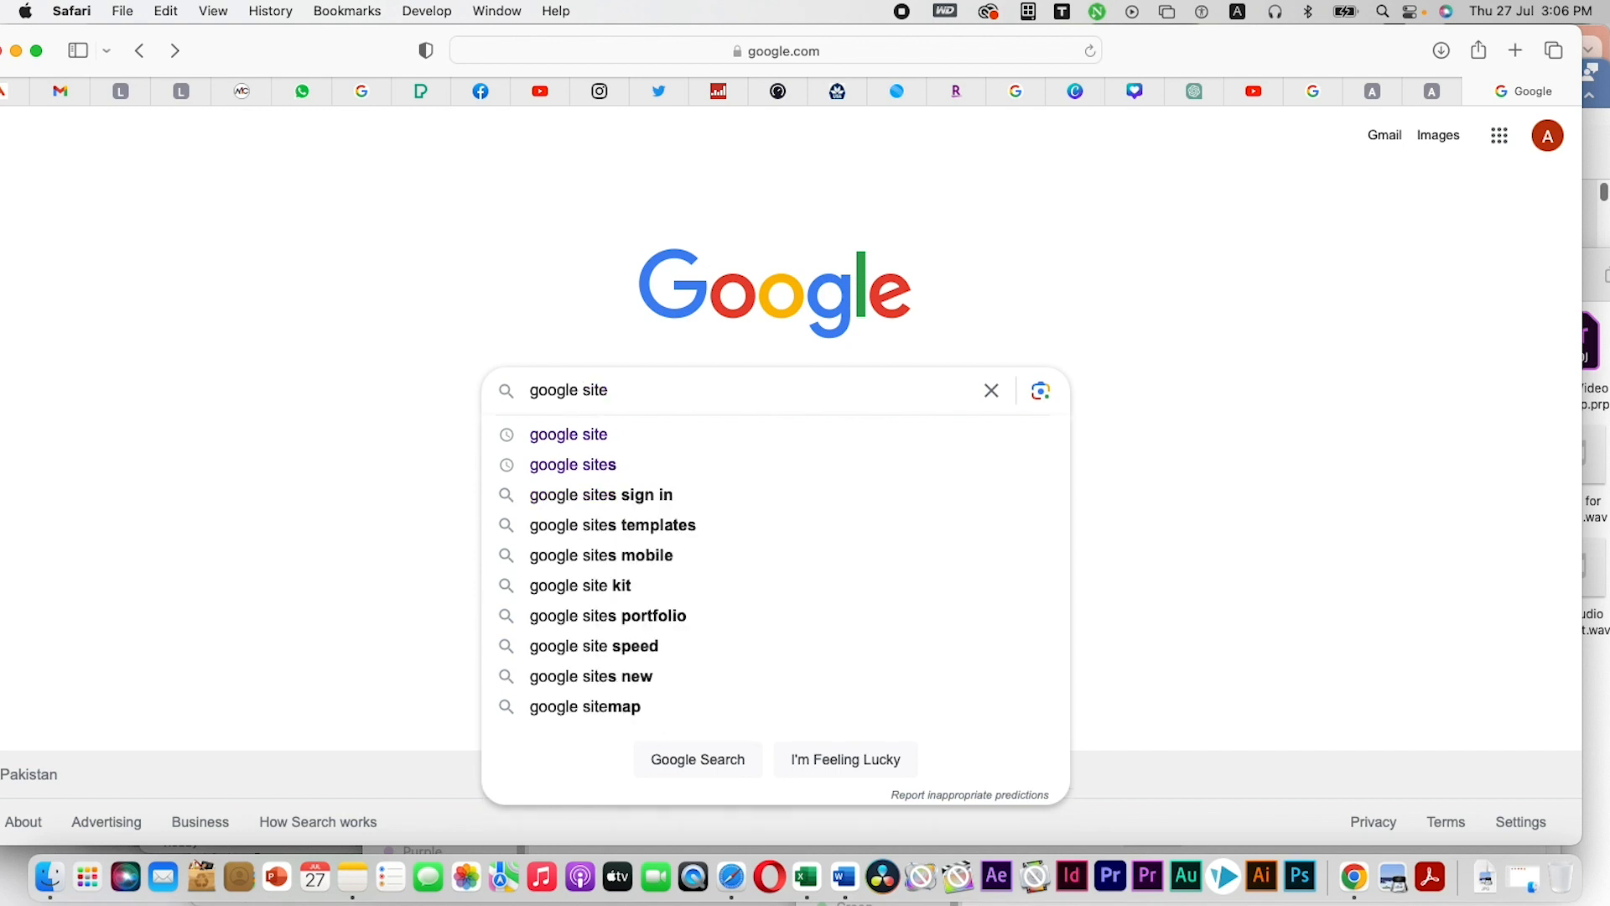
pyautogui.press('Return')
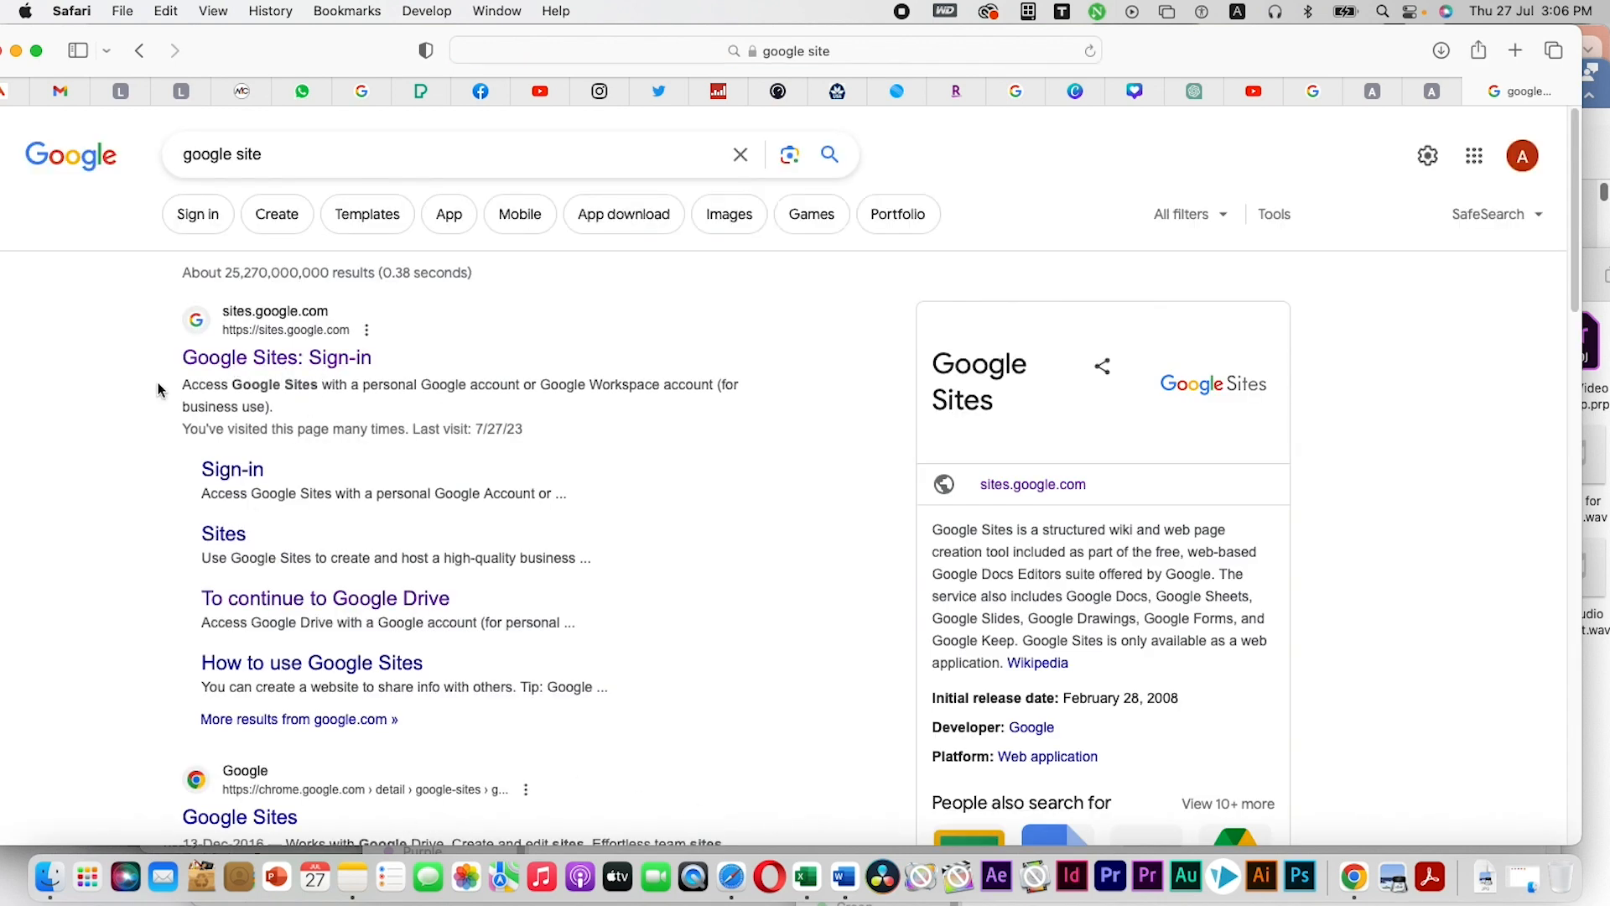
pyautogui.click(272, 360)
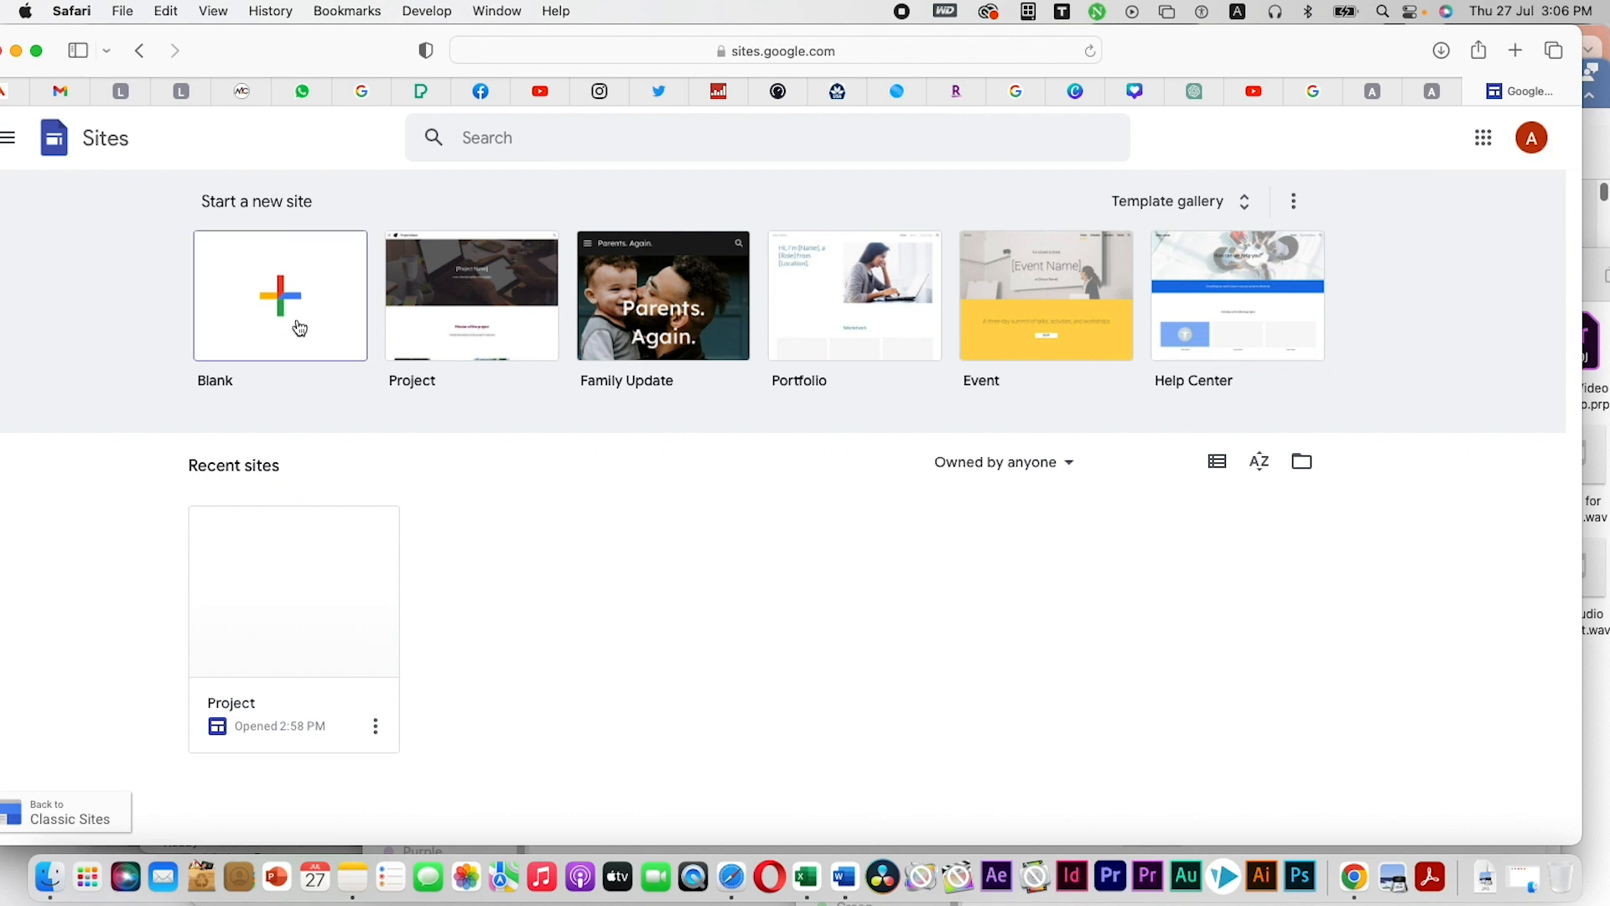
# Bring the whole browser window into view and open the full template gallery in Google Sites
pyautogui.moveTo(240, 53); pyautogui.dragTo(269, 50)
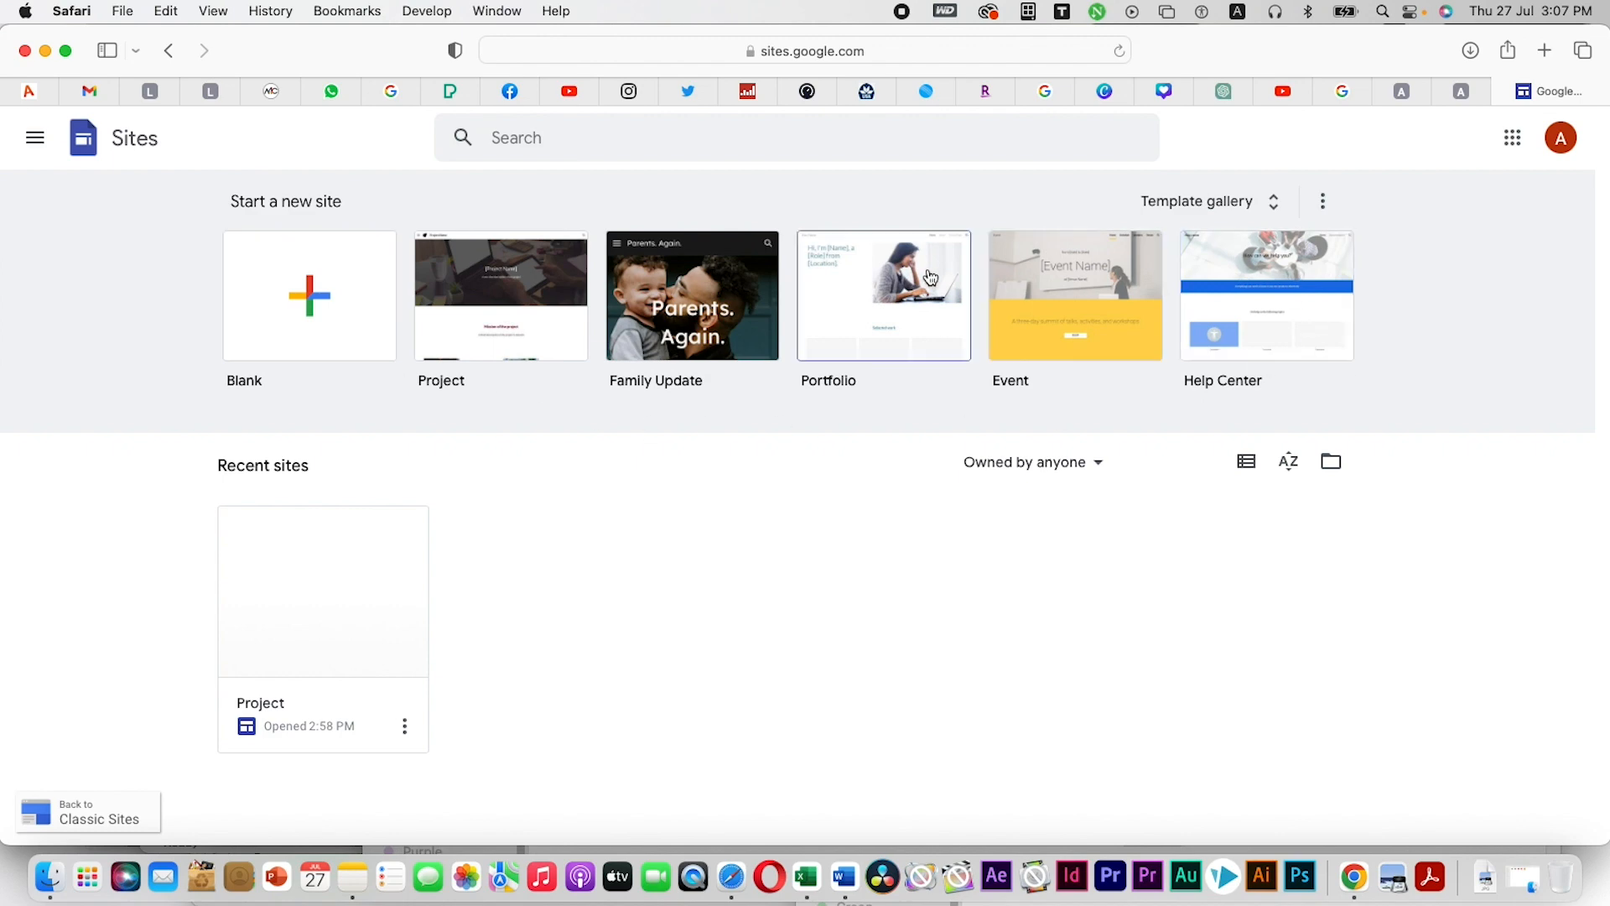
pyautogui.click(1273, 209)
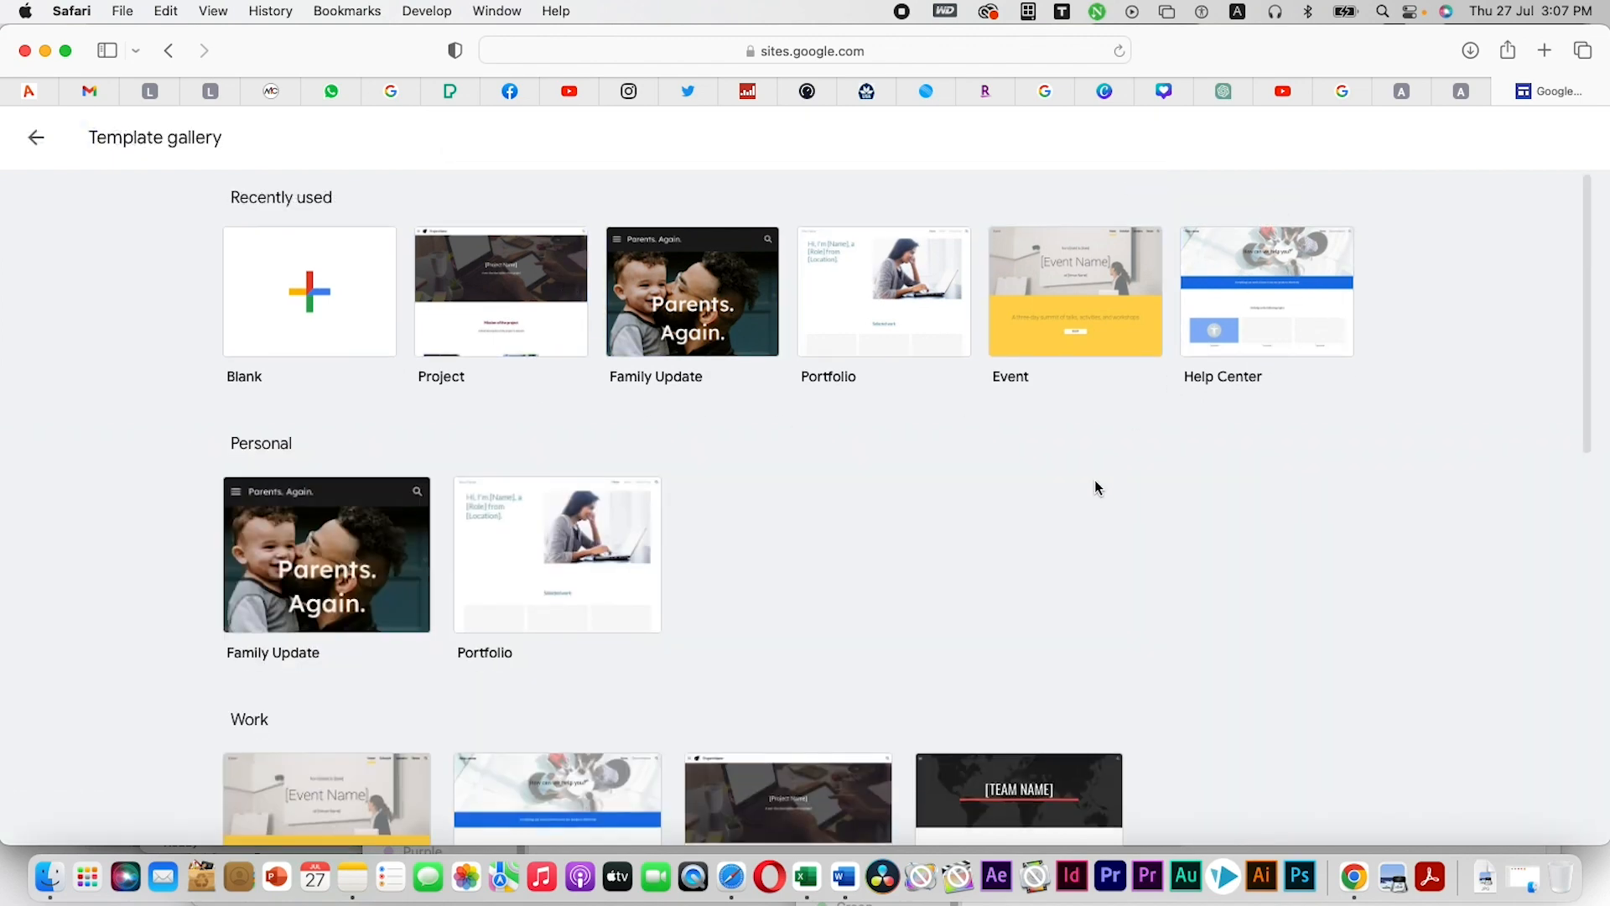
# Look through the available site templates in the Personal, Work, Small business and Education categories to compare the designs
pyautogui.scroll(-5, 1095, 480)
pyautogui.scroll(-1, 924, 452)
pyautogui.scroll(4, 925, 460)
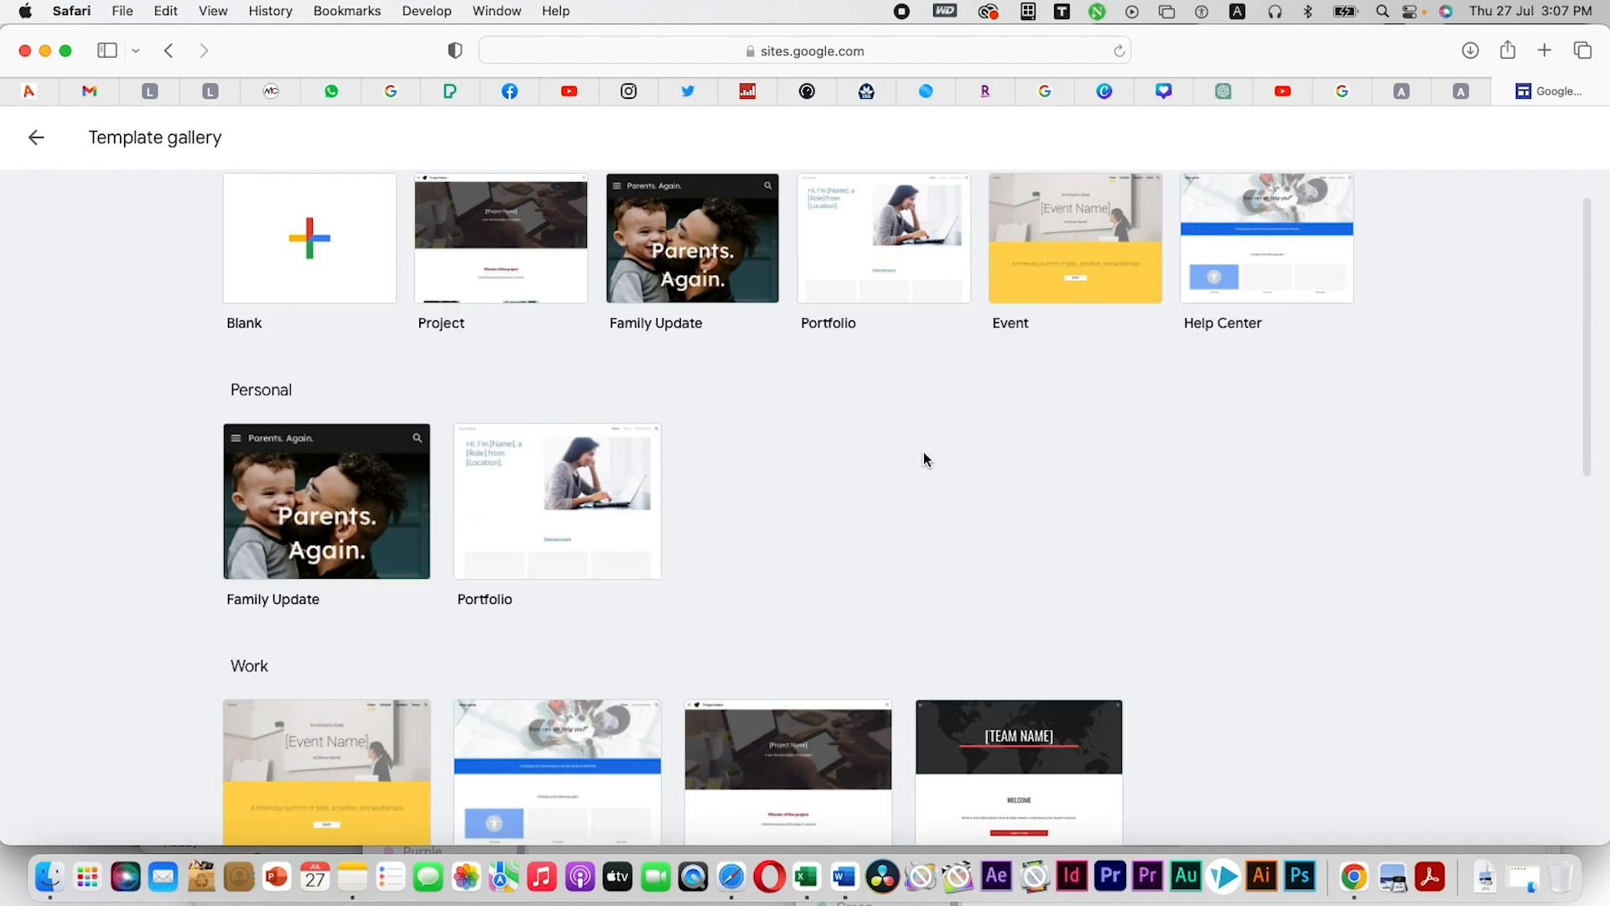
pyautogui.scroll(-1, 981, 418)
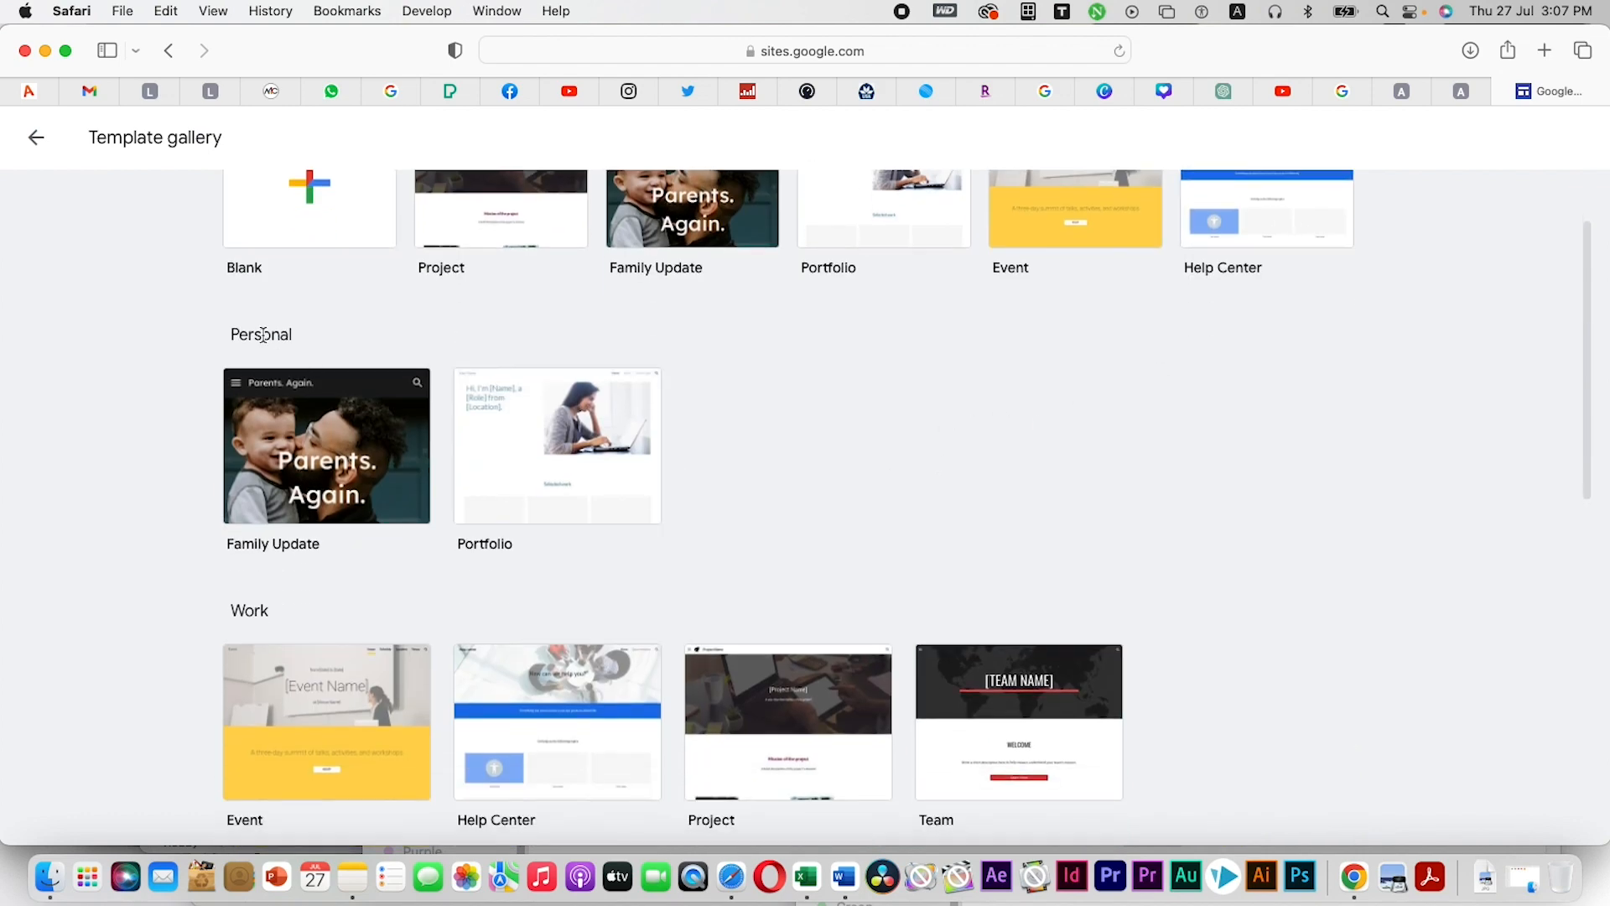
pyautogui.scroll(-2, 806, 550)
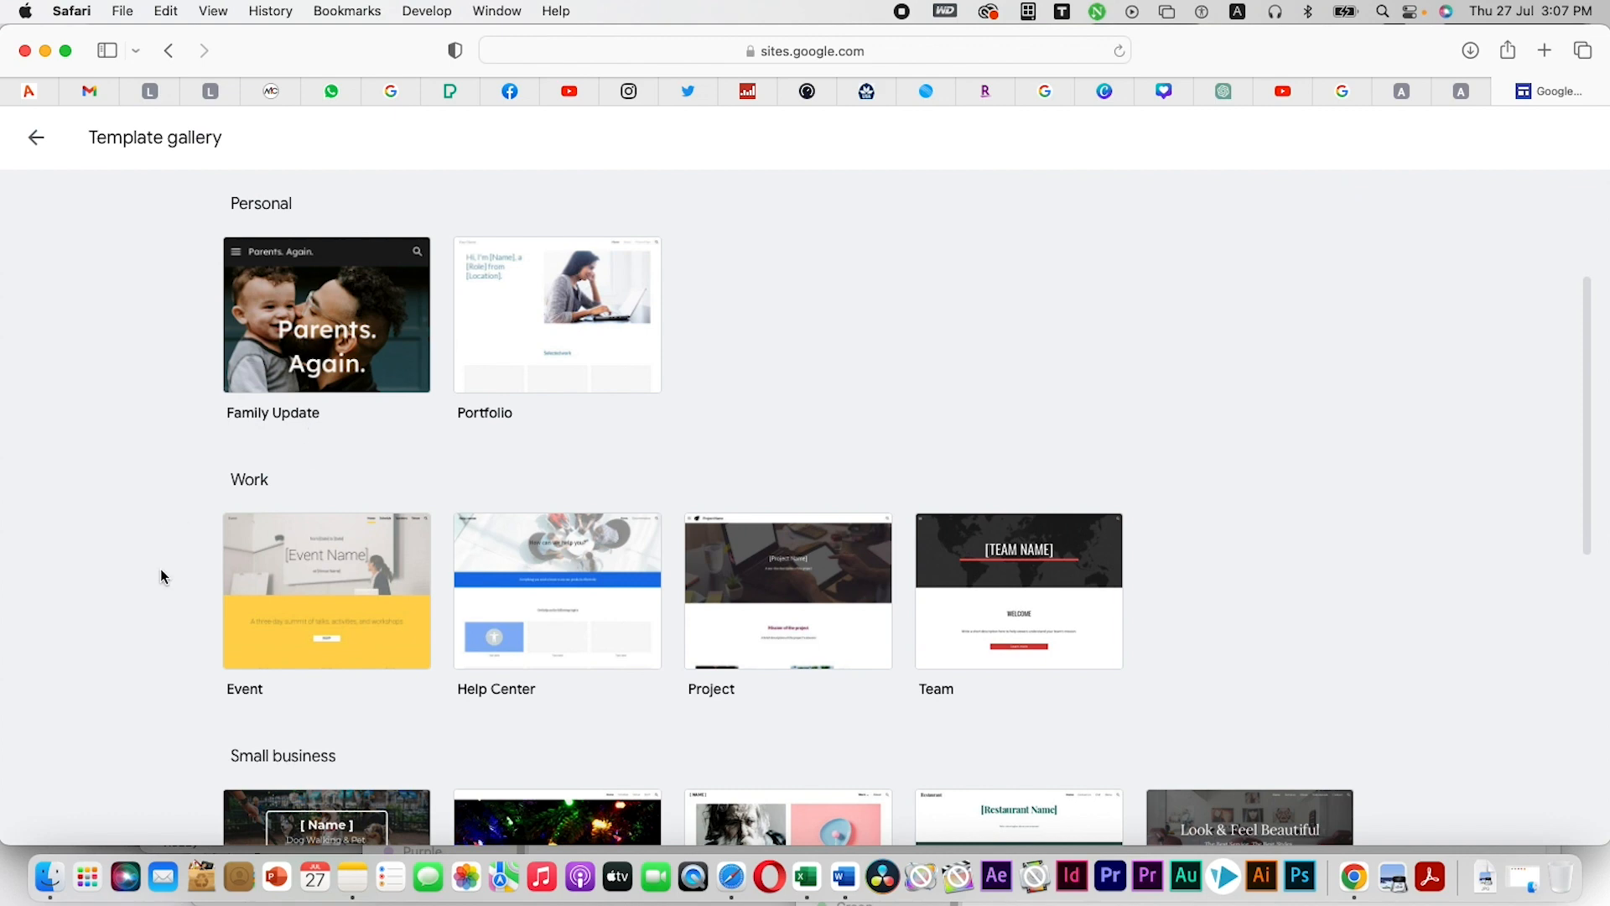
pyautogui.scroll(-5, 1238, 500)
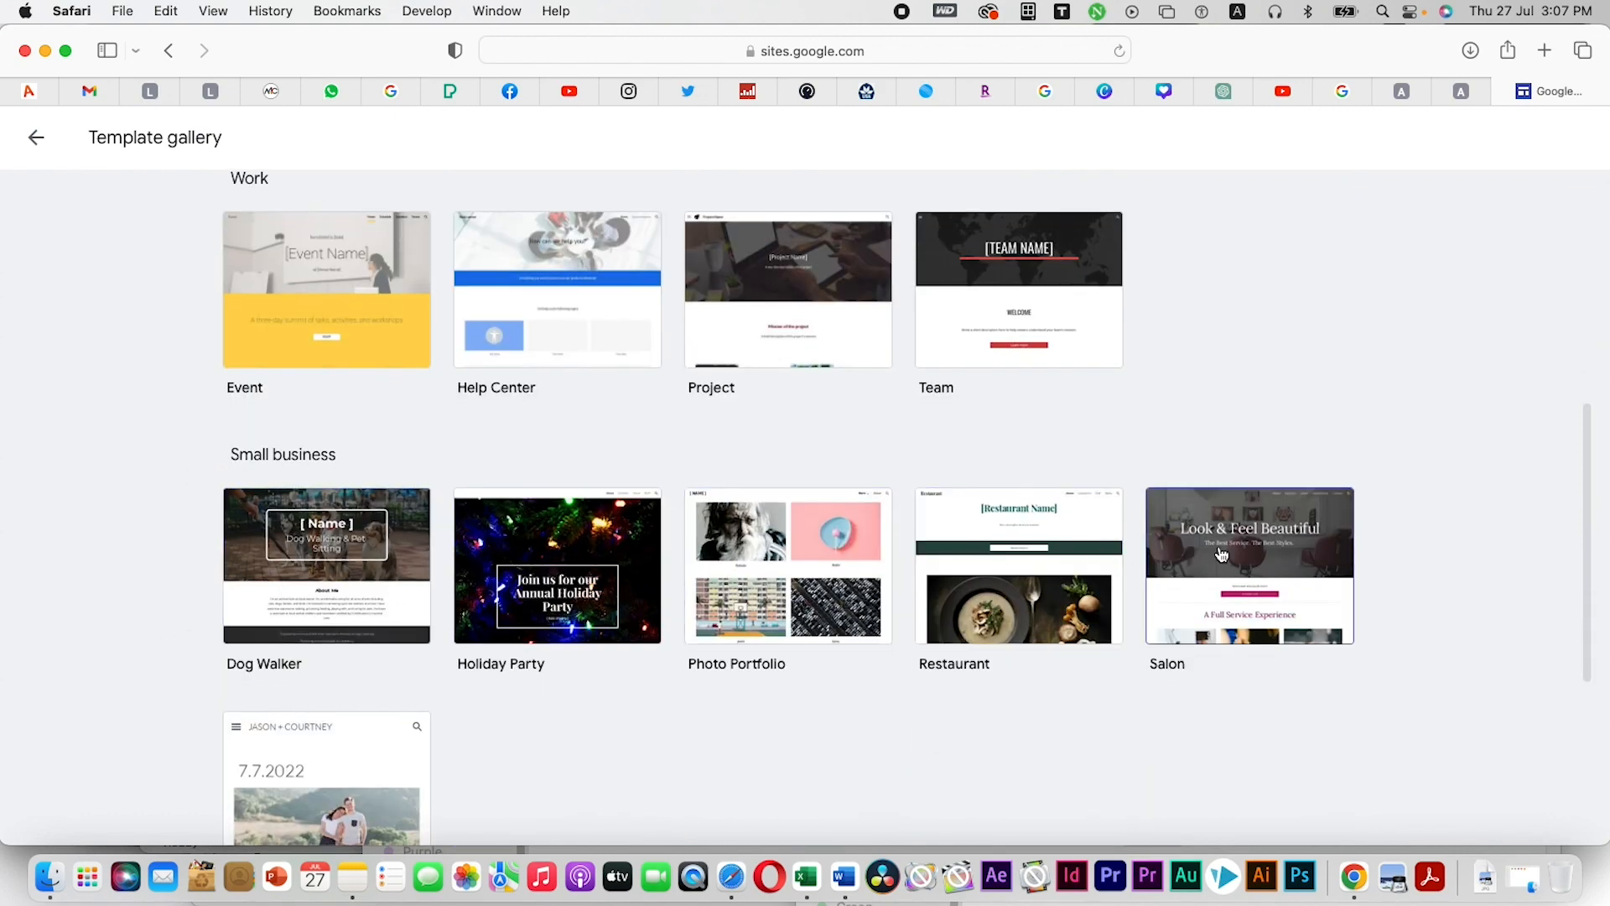
pyautogui.scroll(-1, 834, 518)
pyautogui.scroll(-2, 834, 517)
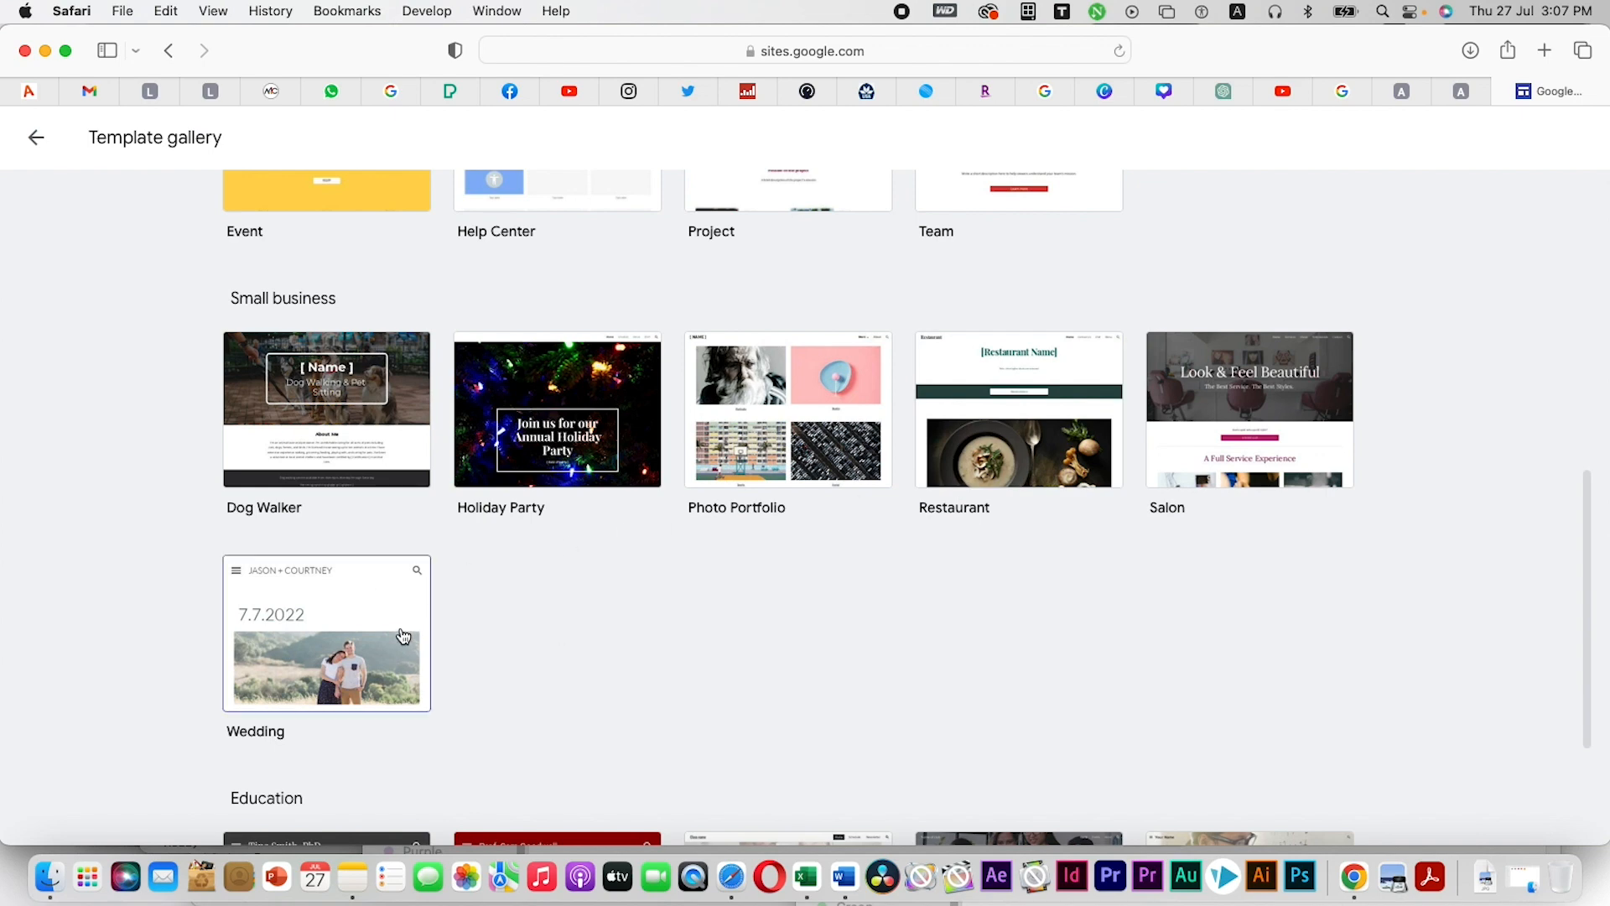
pyautogui.scroll(-3, 385, 550)
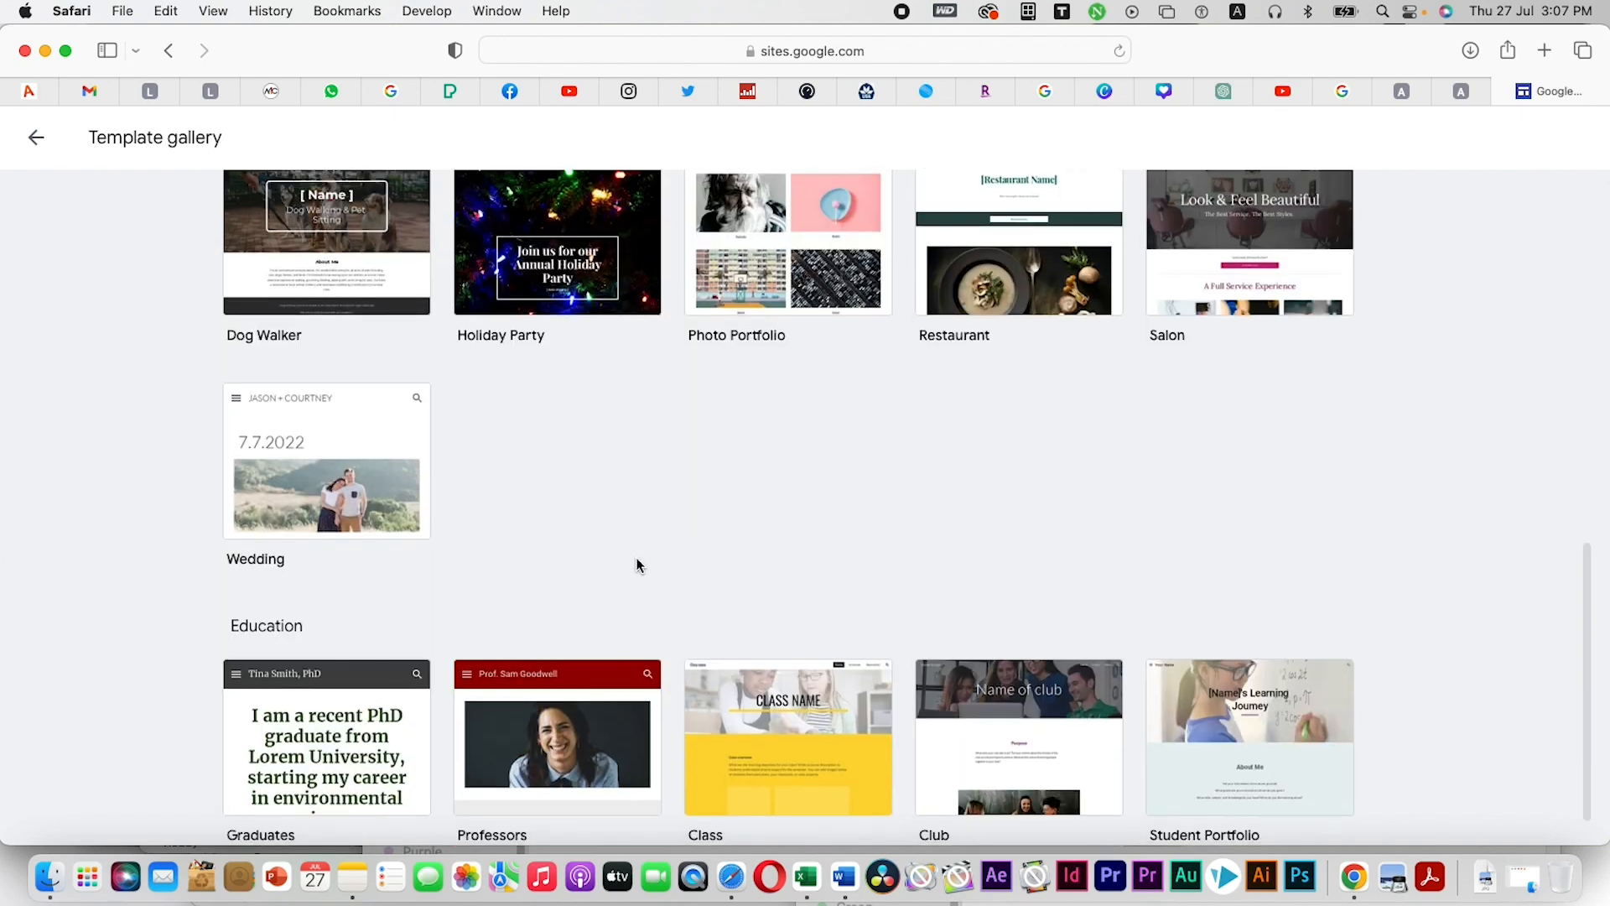
pyautogui.scroll(-1, 374, 586)
pyautogui.scroll(6, 998, 601)
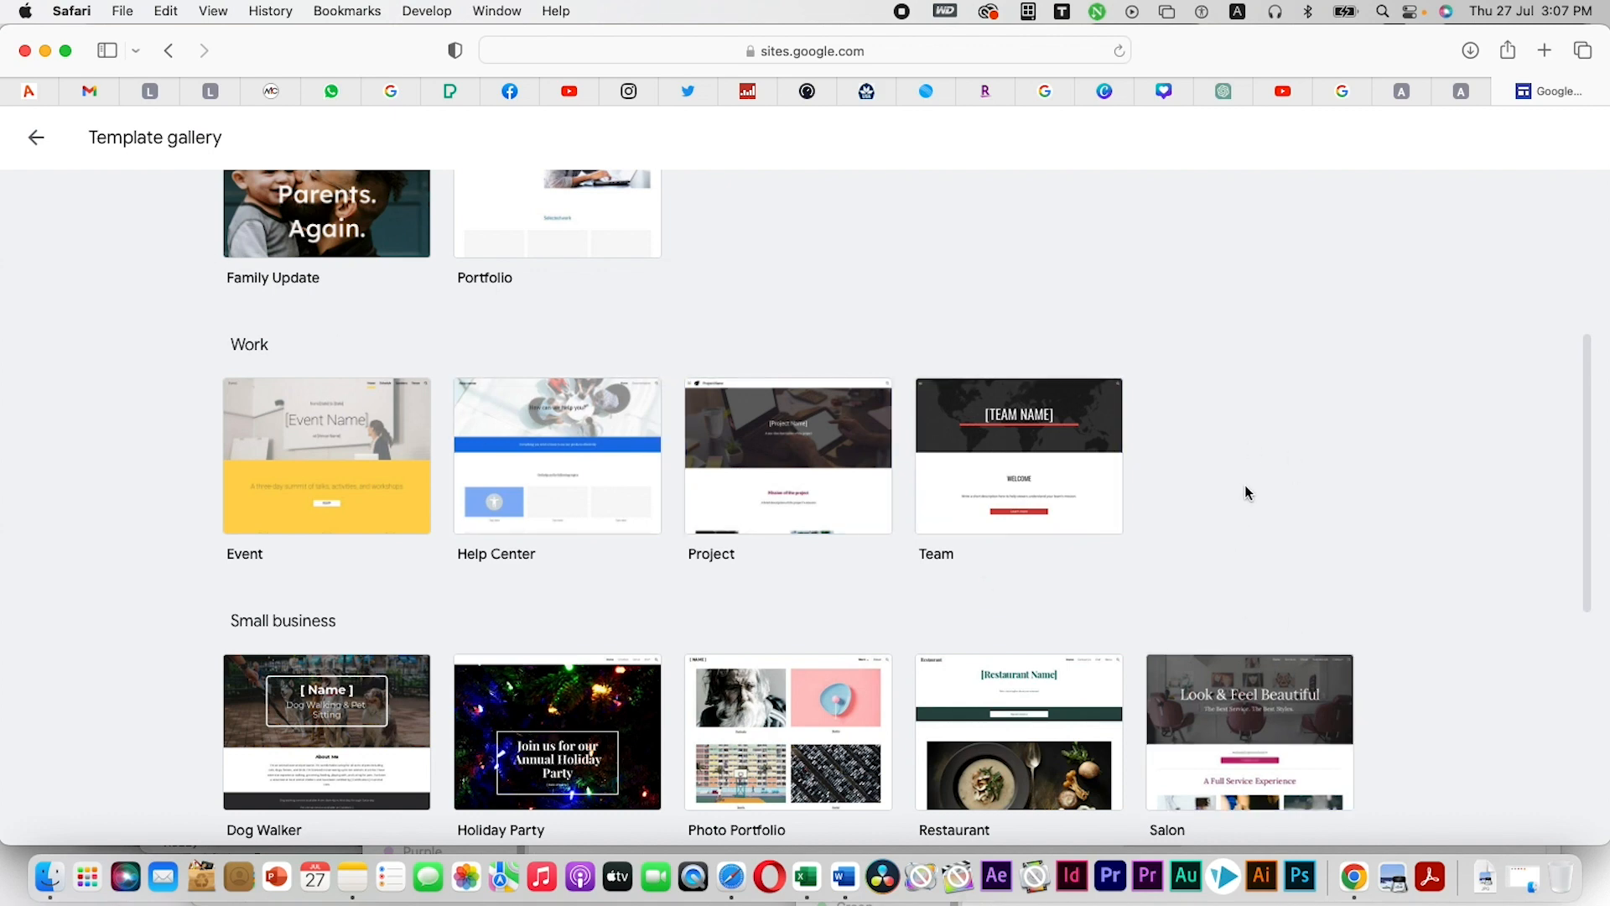
pyautogui.scroll(-2, 1249, 493)
pyautogui.scroll(1, 1228, 444)
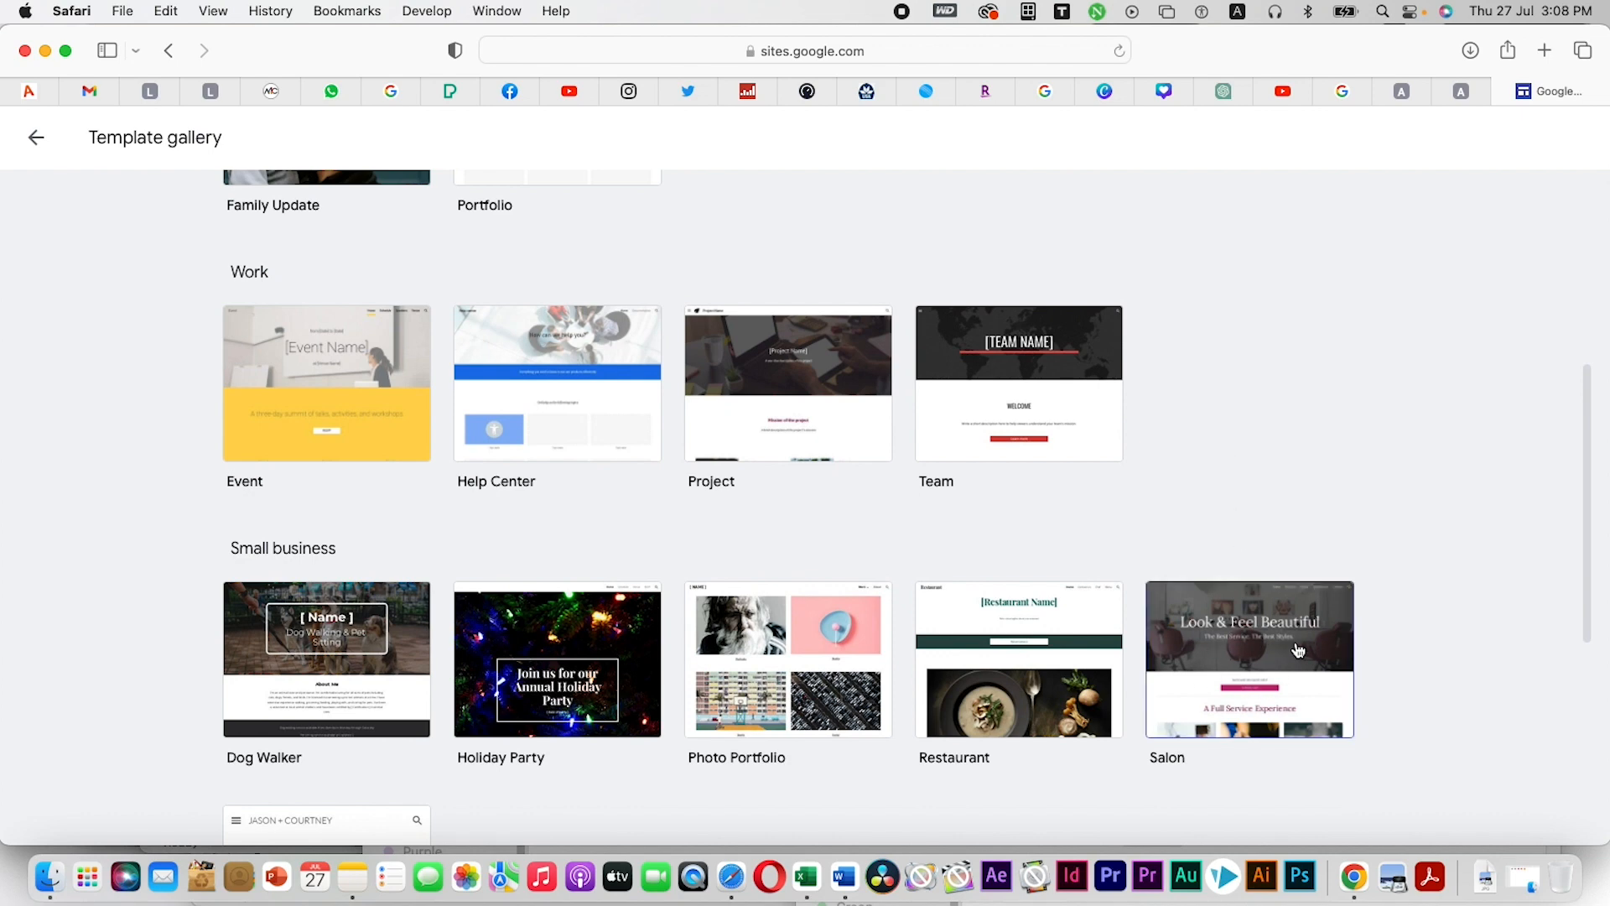
pyautogui.scroll(1, 575, 517)
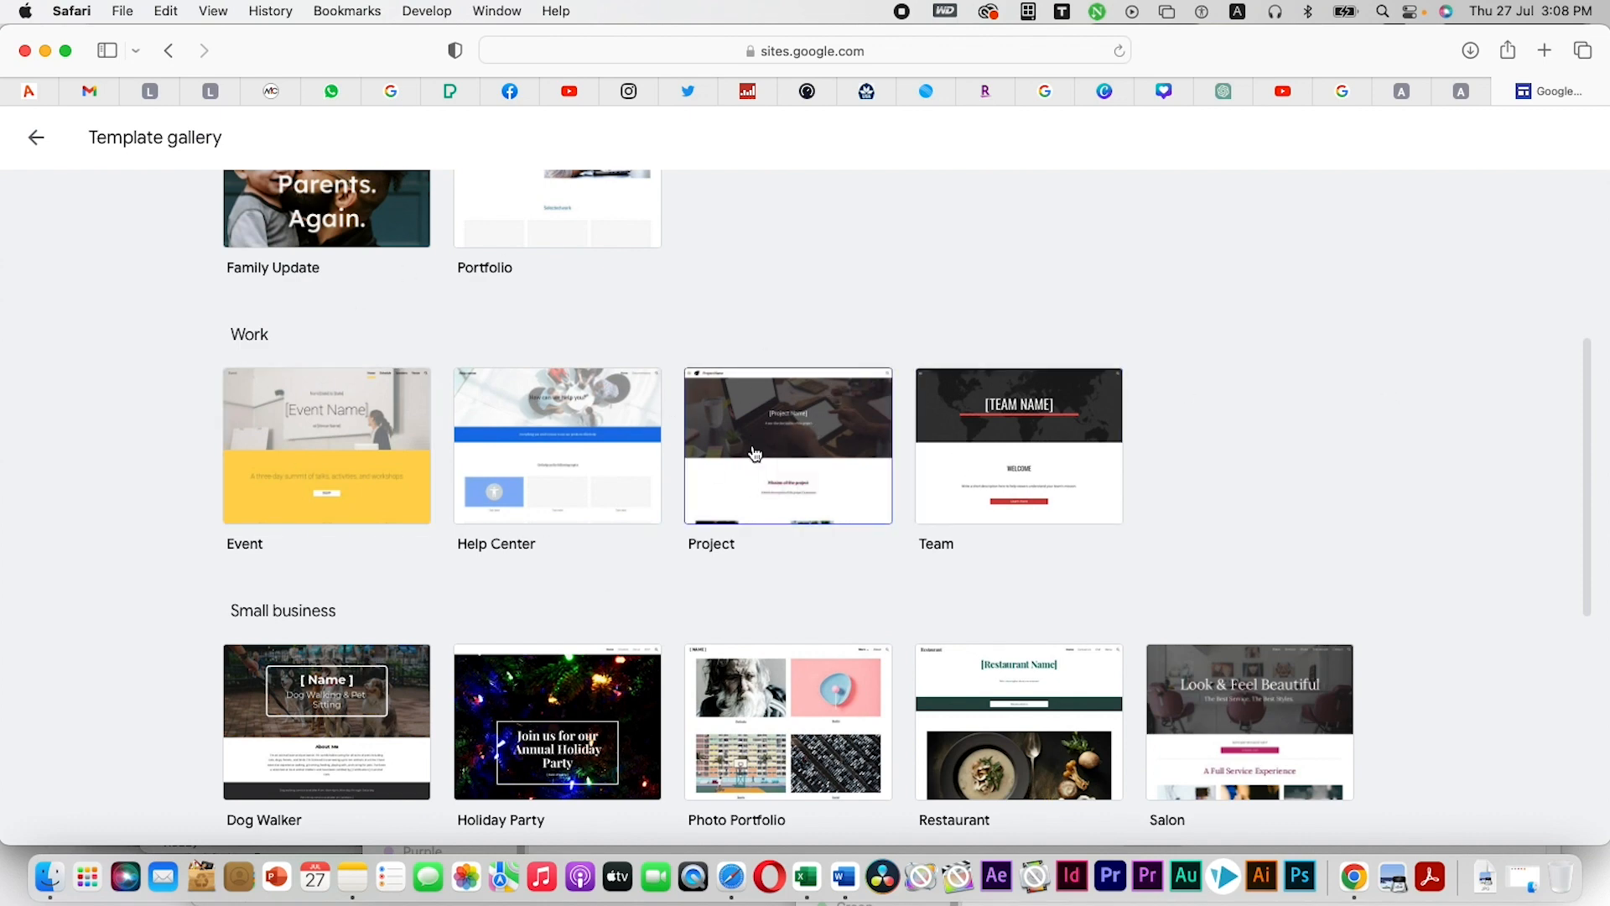
# Create a new site from the Project template in the Work category
pyautogui.click(797, 409)
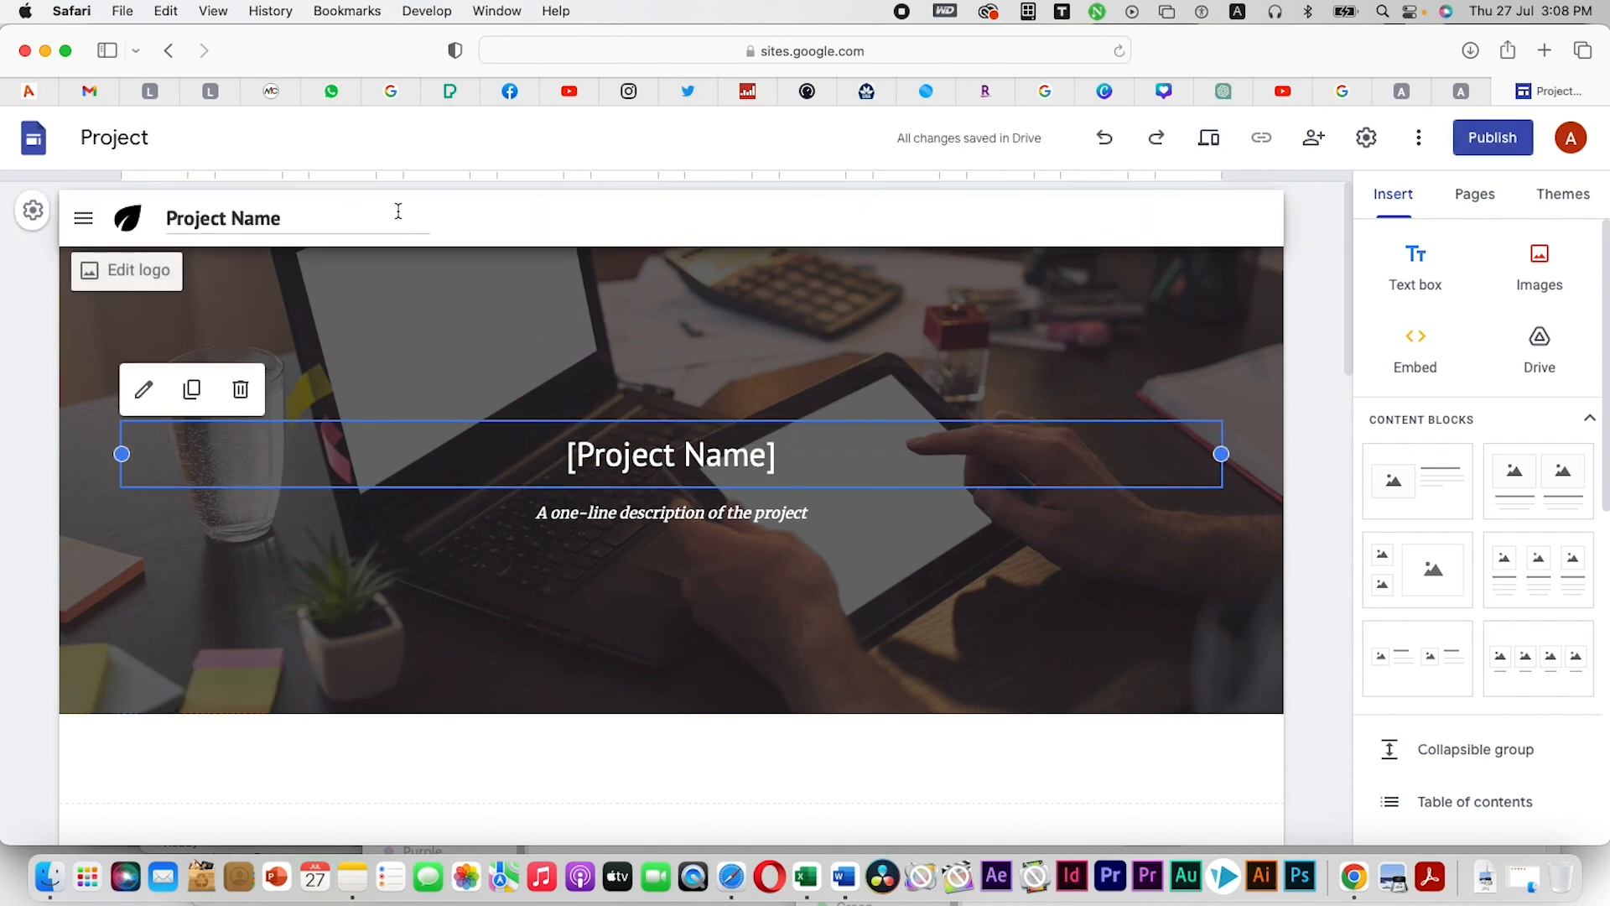
pyautogui.click(1084, 198)
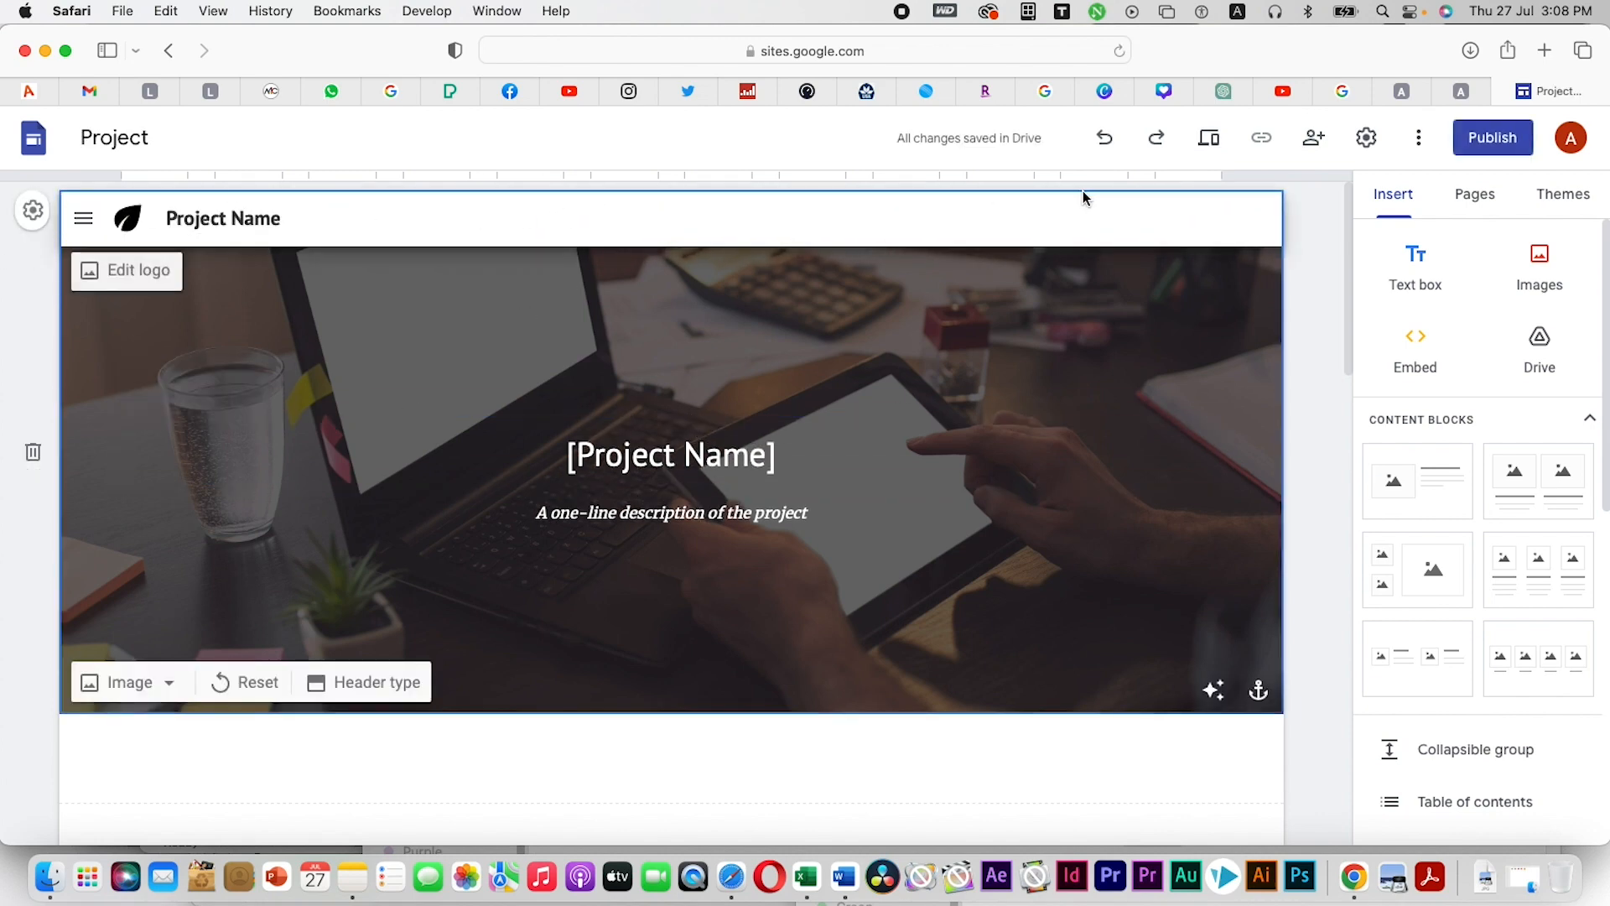
# Examine the Project template's page from the header title and mission text through the effort blocks to the Questions section
pyautogui.scroll(-5, 979, 520)
pyautogui.scroll(5, 909, 561)
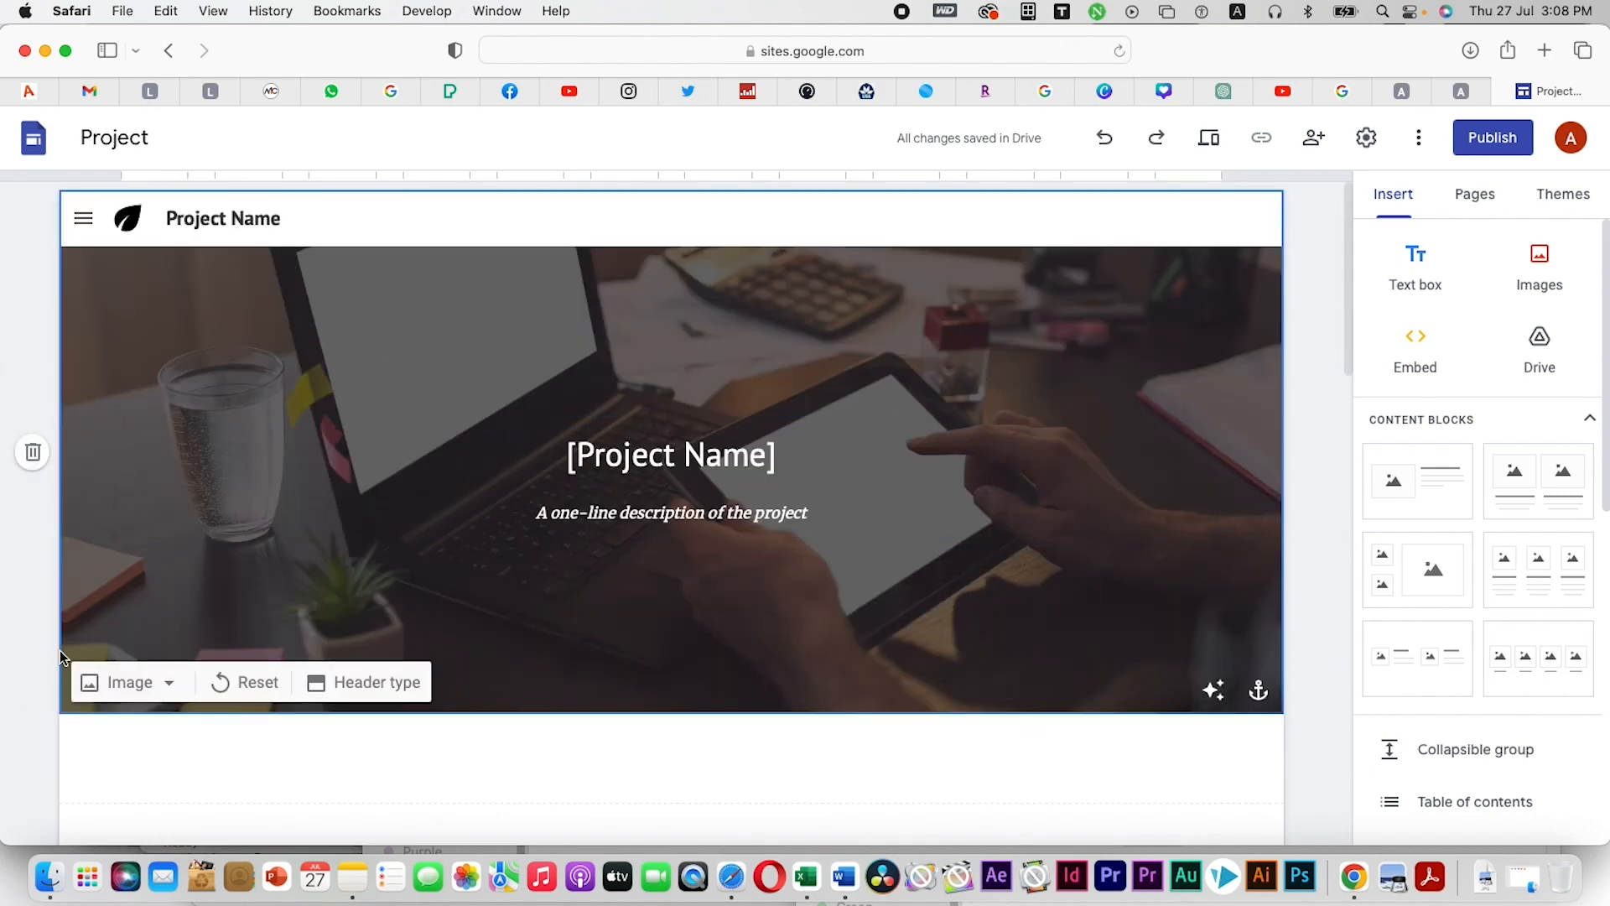
pyautogui.click(705, 462)
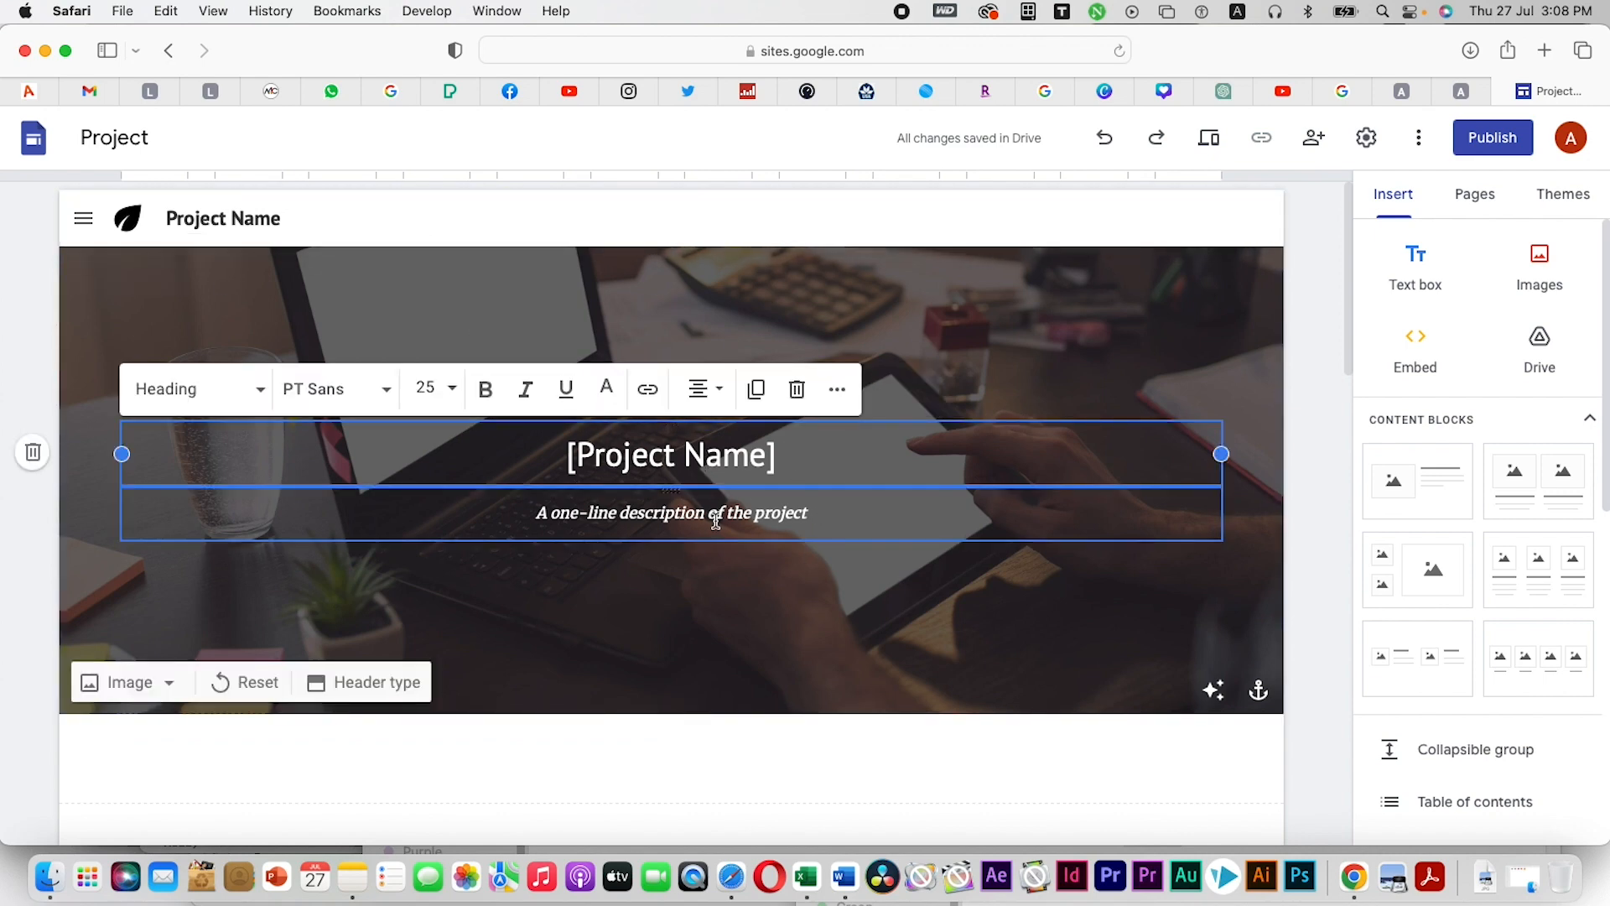
pyautogui.scroll(-3, 914, 625)
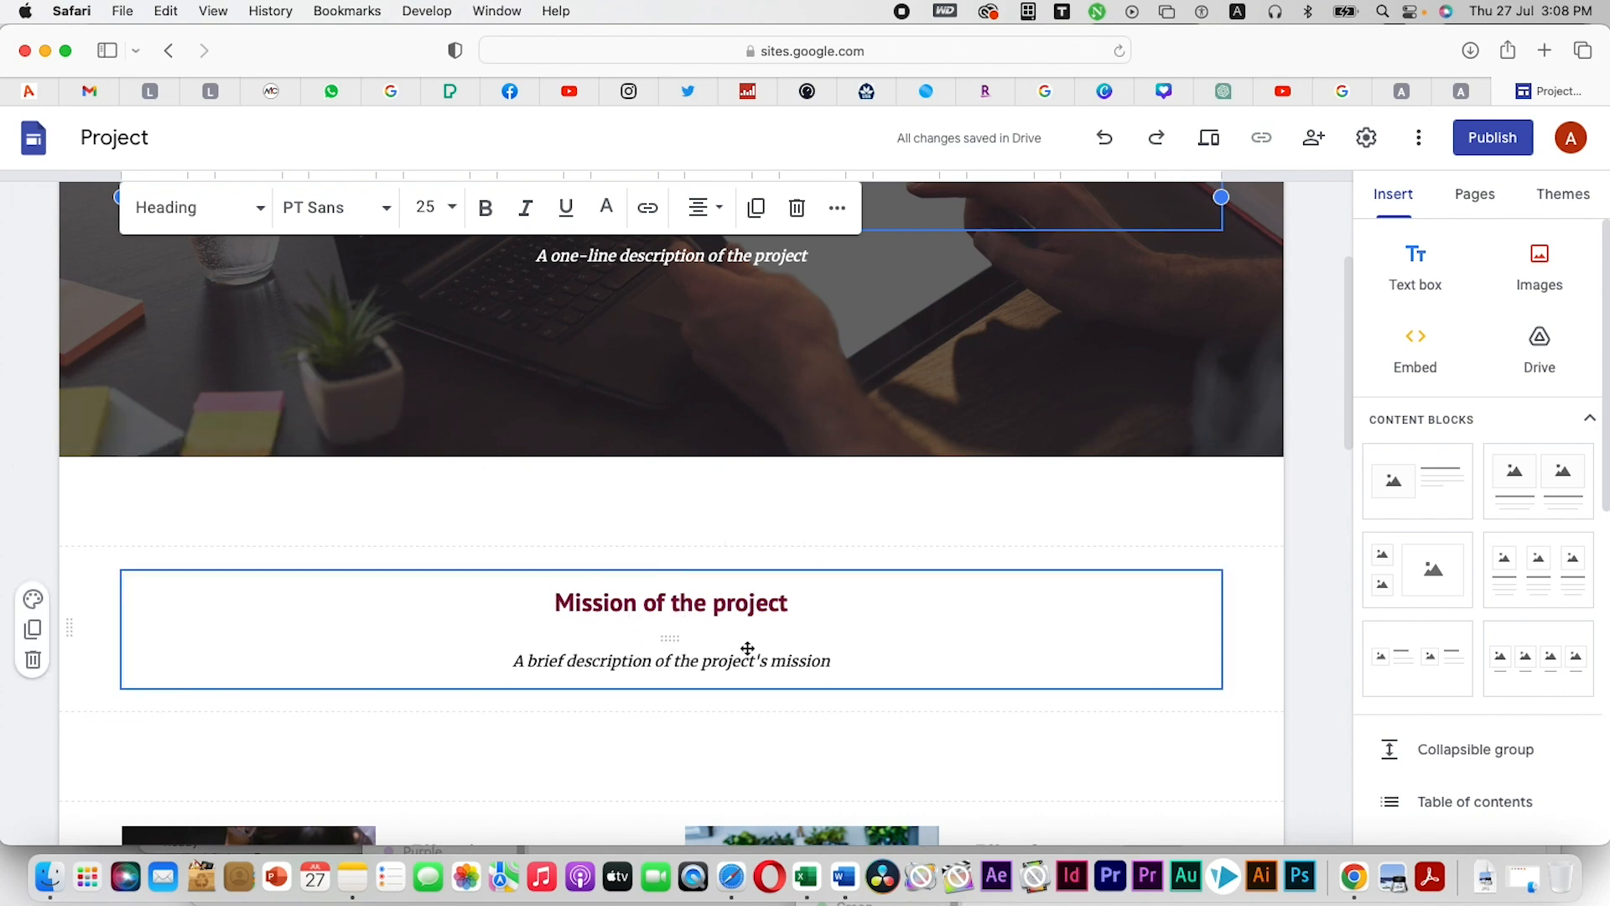
pyautogui.scroll(-4, 702, 598)
pyautogui.scroll(-1, 702, 598)
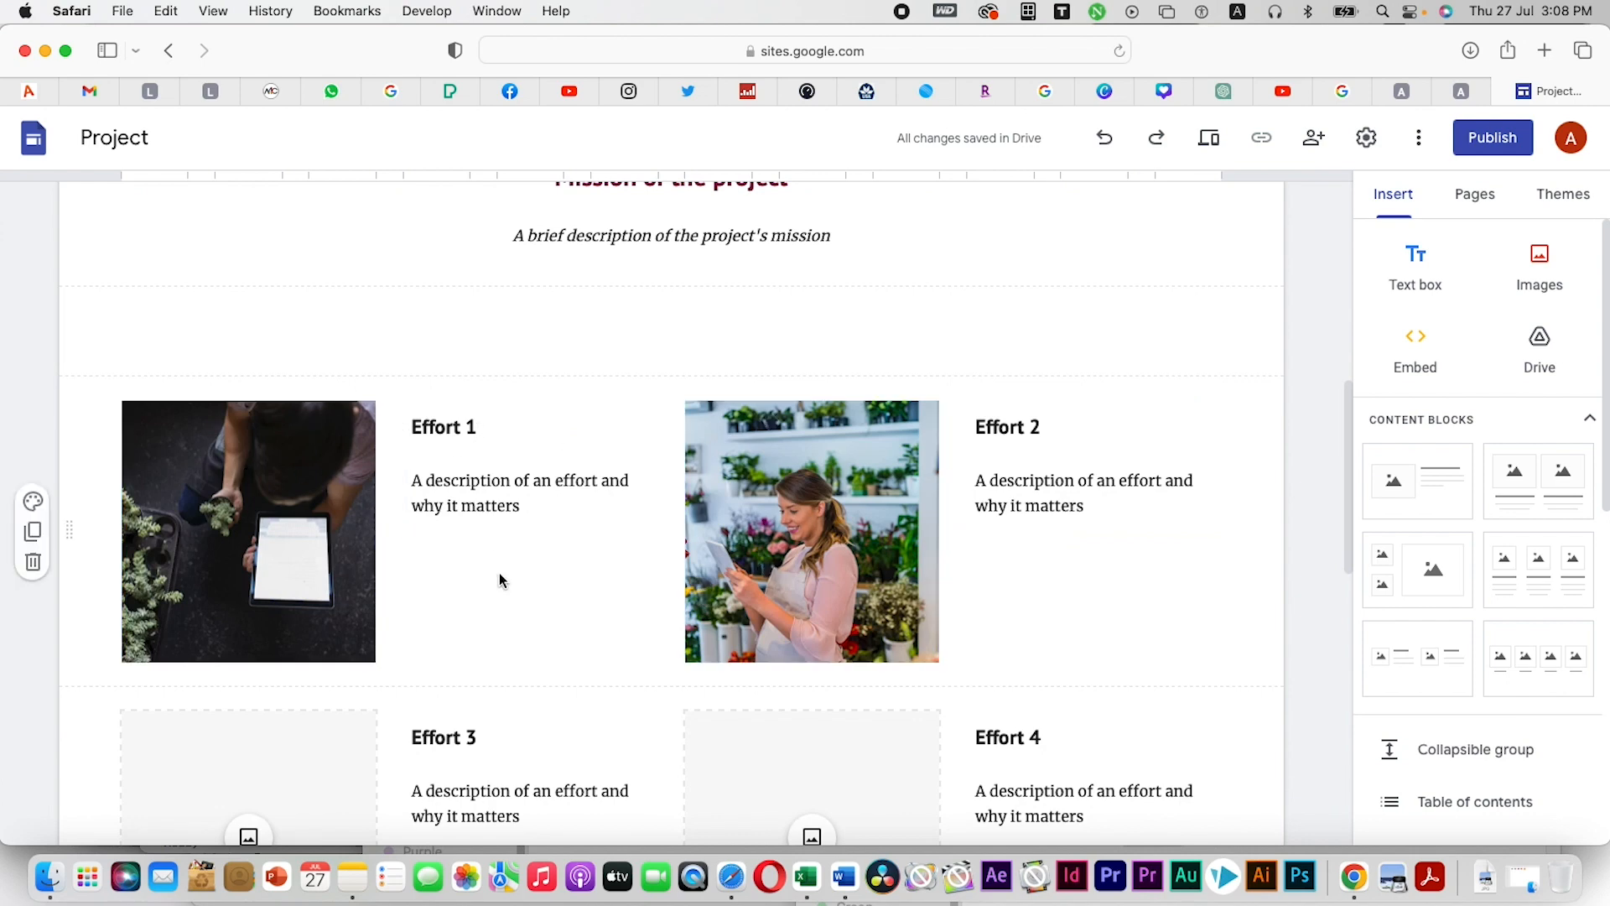
pyautogui.scroll(-1, 872, 500)
pyautogui.scroll(-4, 871, 499)
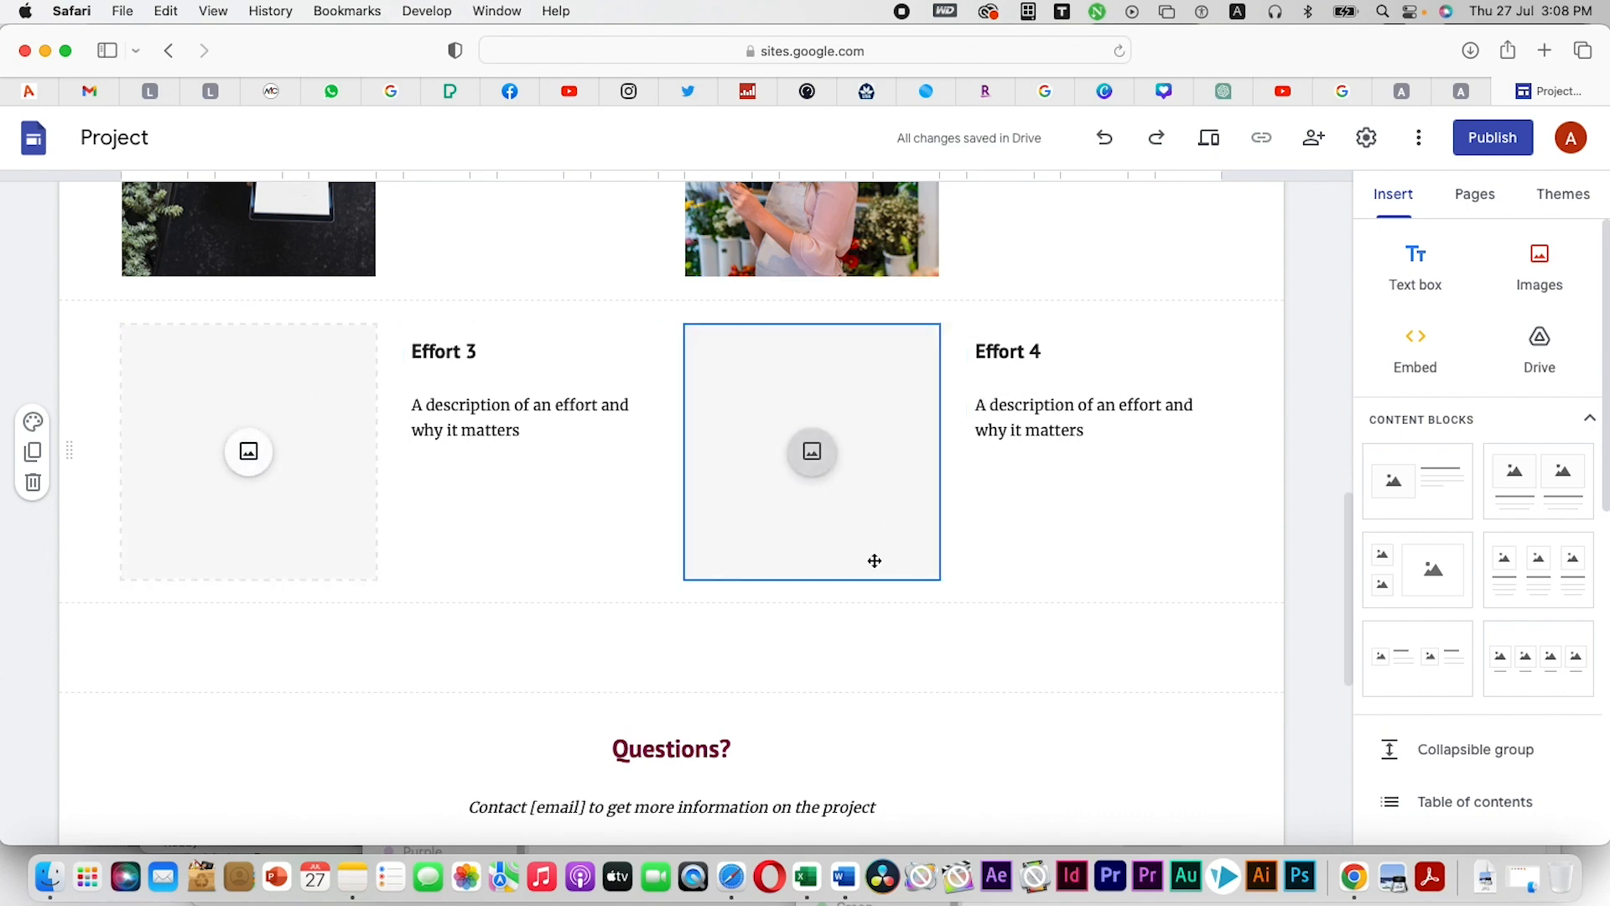
pyautogui.scroll(-4, 872, 558)
pyautogui.scroll(-3, 870, 549)
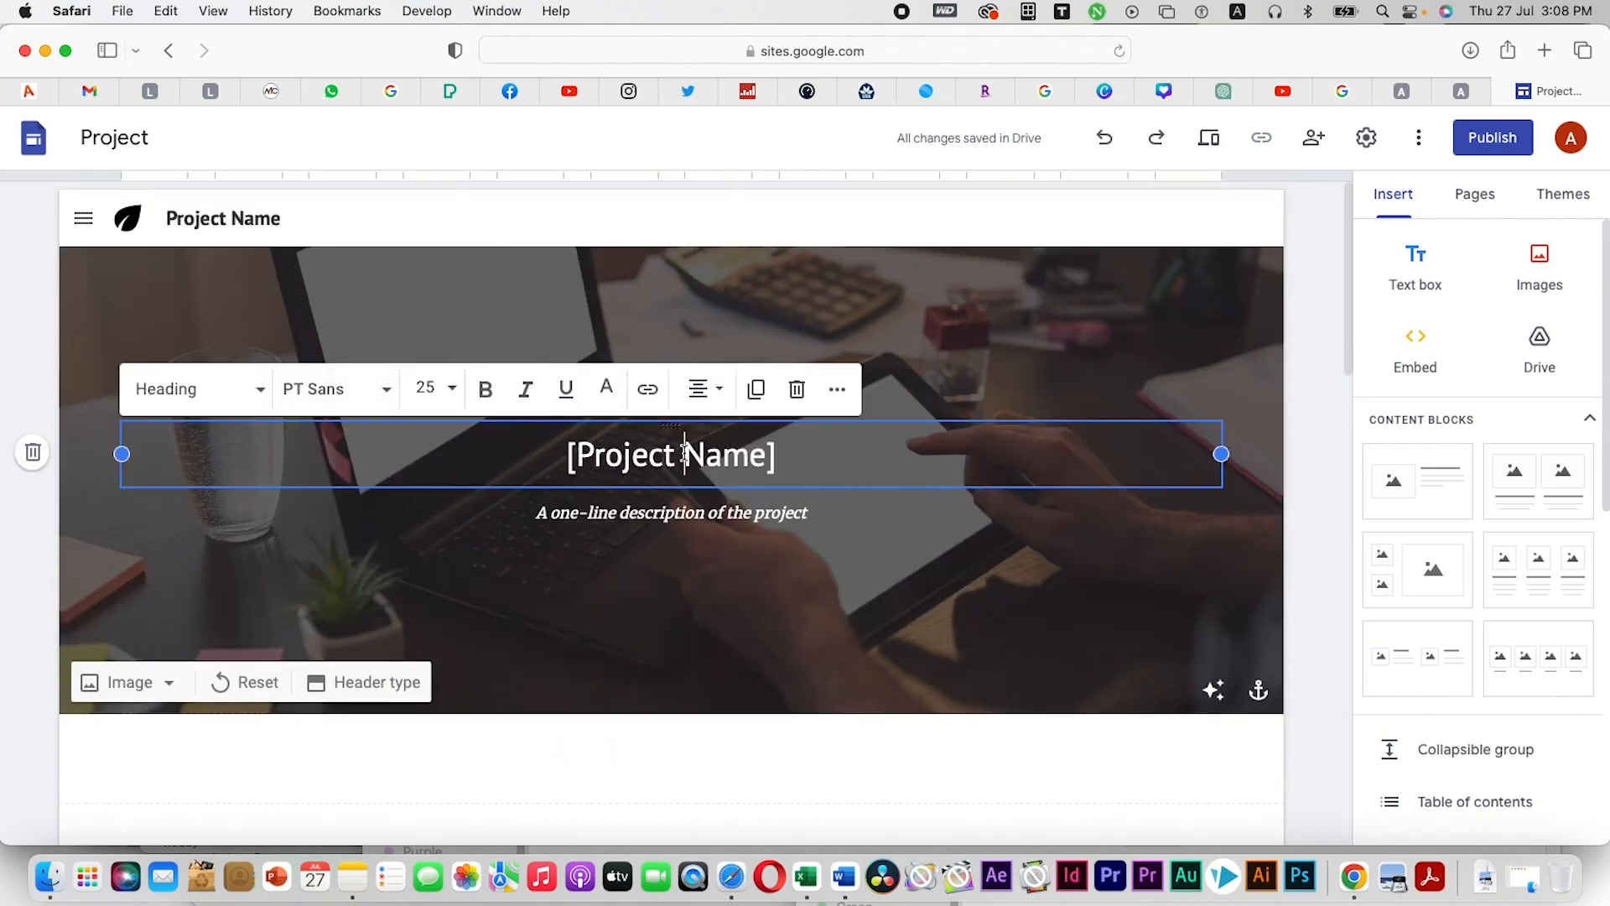
# Select the word "Name" in the header title and review the page's remaining text and image placeholders
pyautogui.doubleClick(704, 453)
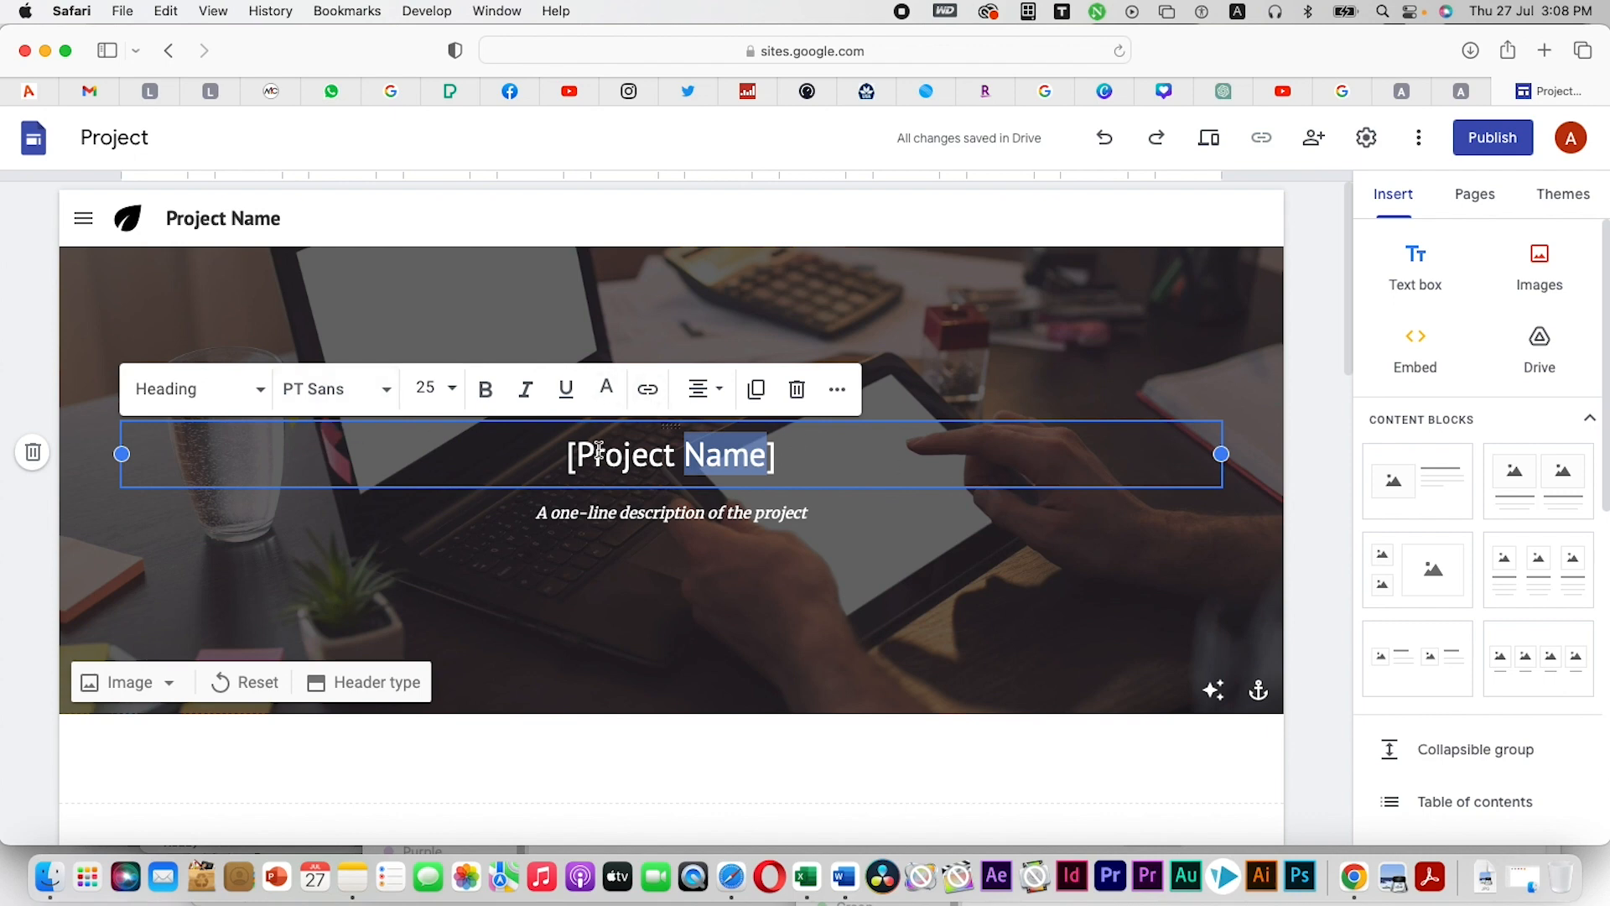
pyautogui.scroll(-1, 610, 478)
pyautogui.scroll(-5, 610, 478)
pyautogui.scroll(5, 611, 478)
pyautogui.scroll(-1, 607, 476)
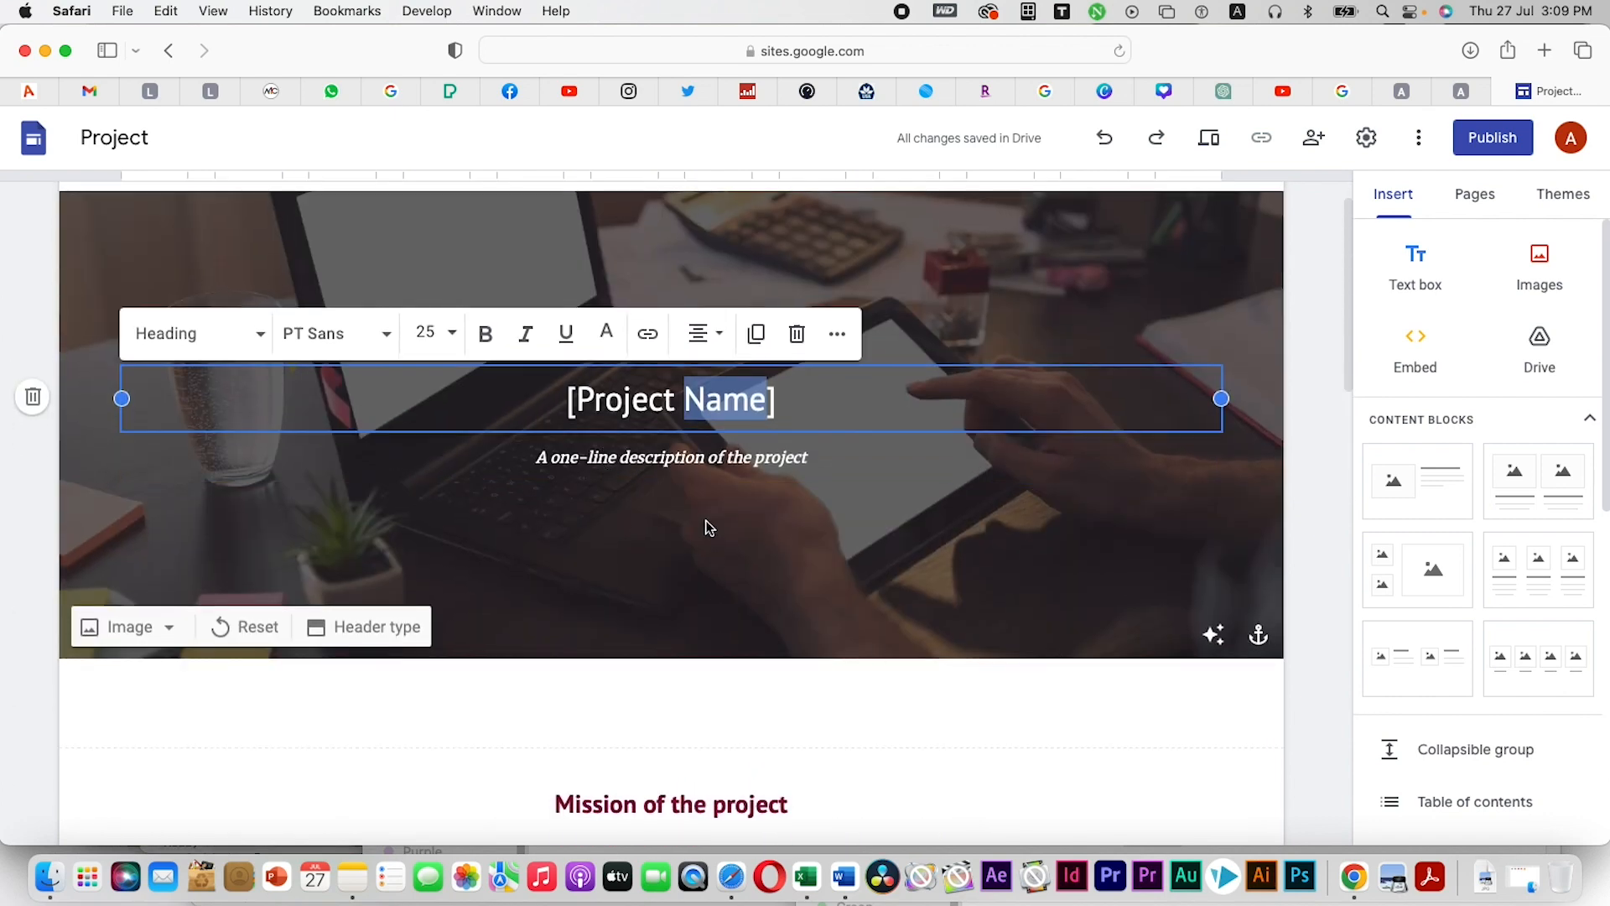
pyautogui.scroll(-10, 704, 520)
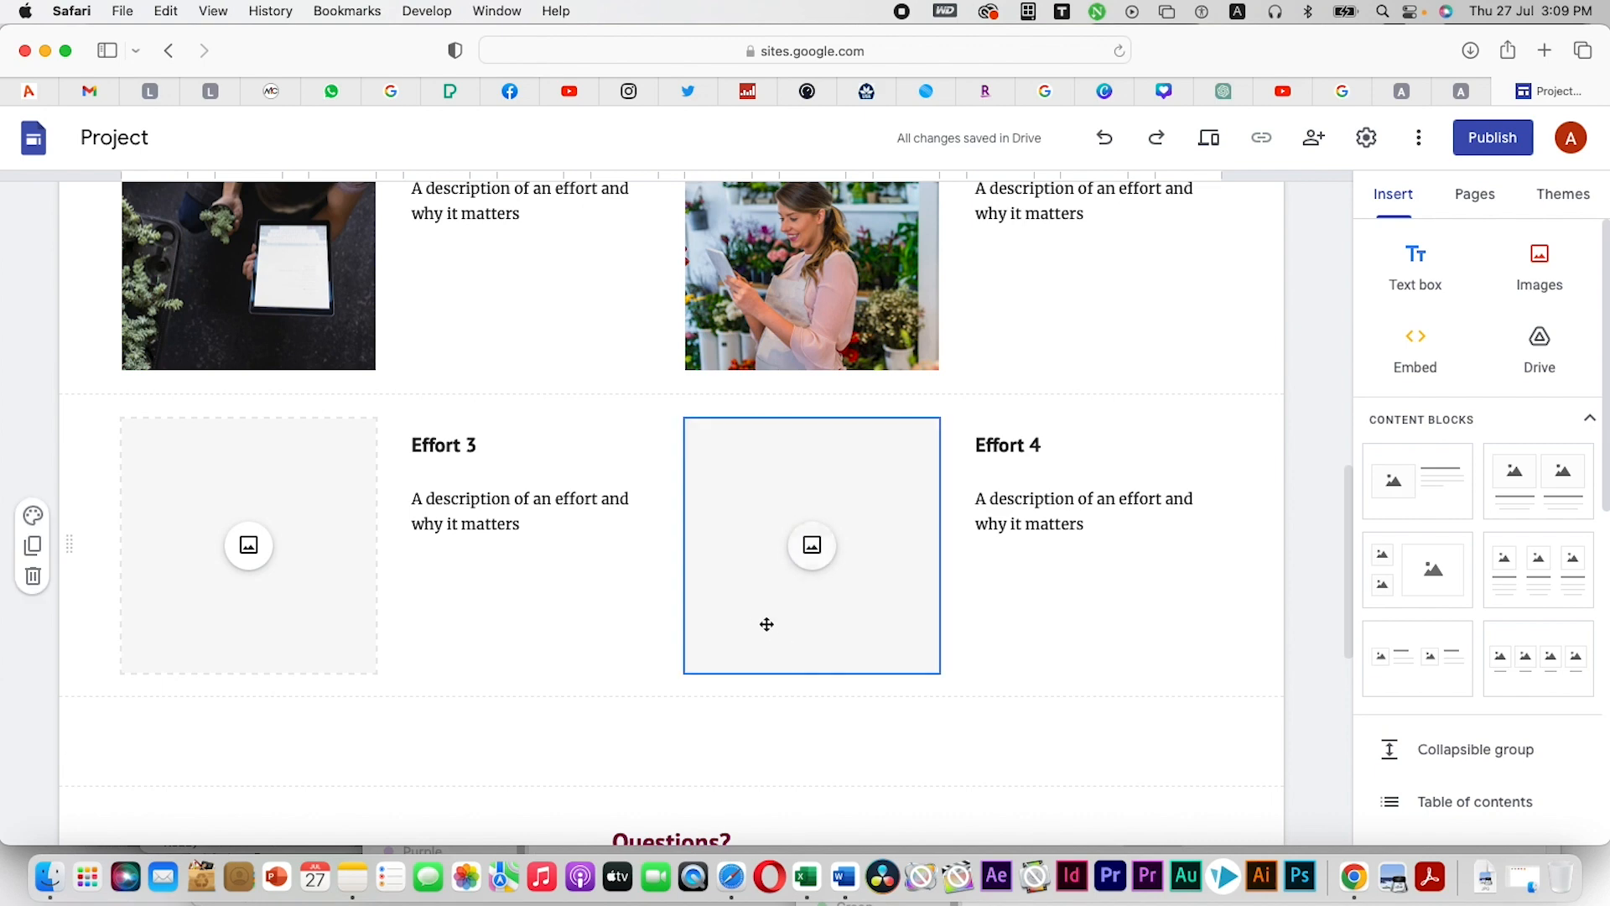
pyautogui.scroll(-8, 763, 622)
pyautogui.scroll(20, 758, 619)
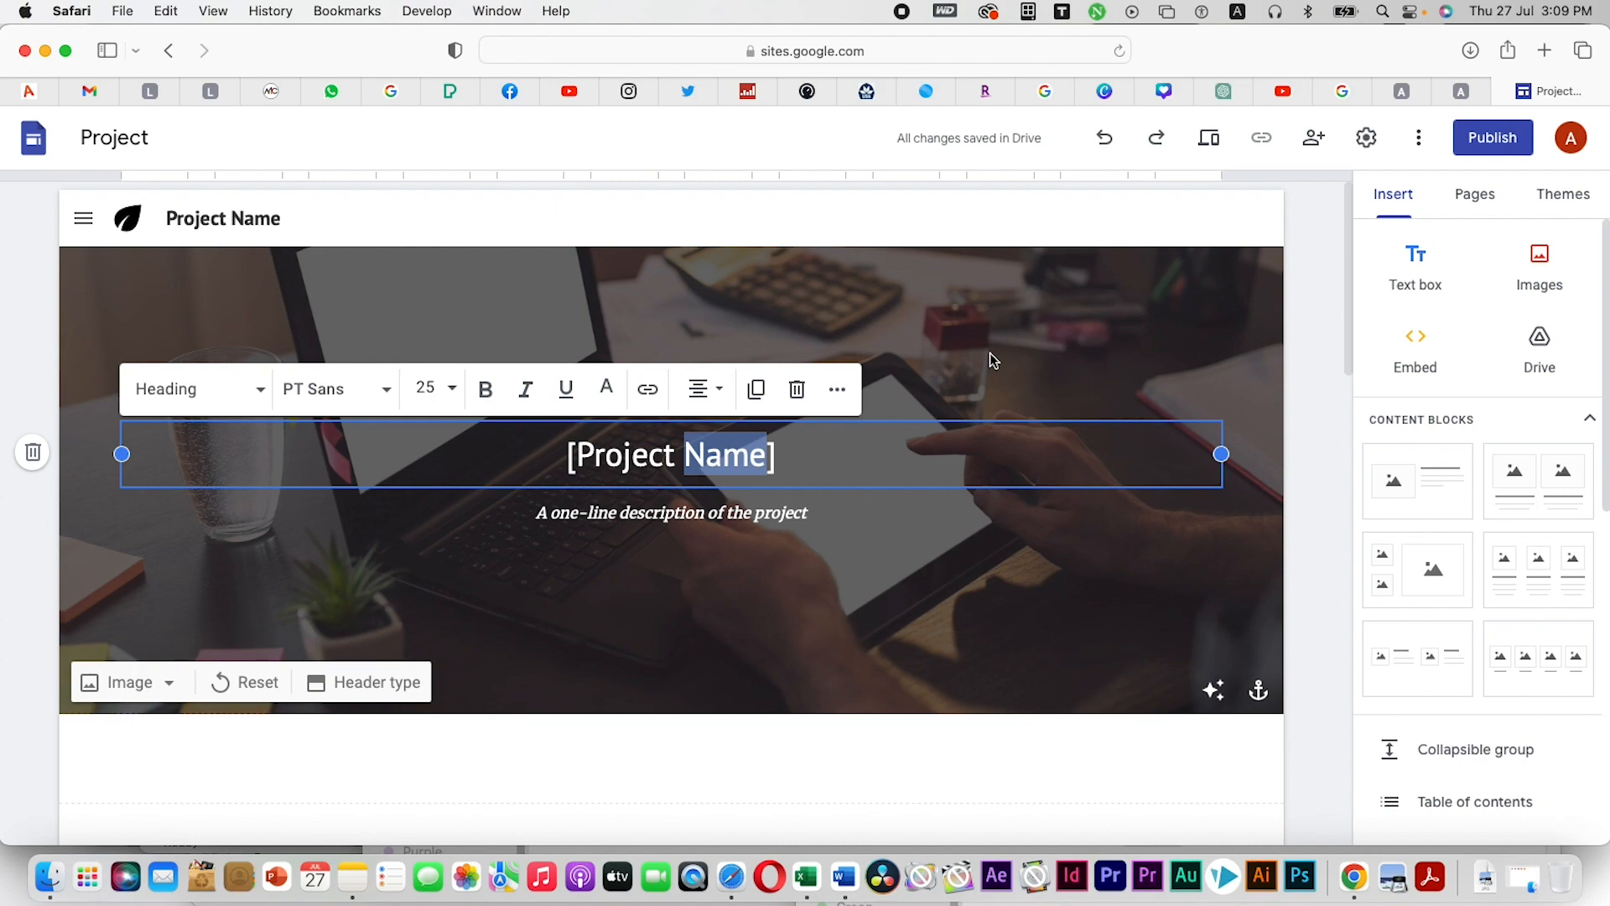
pyautogui.scroll(-9, 722, 630)
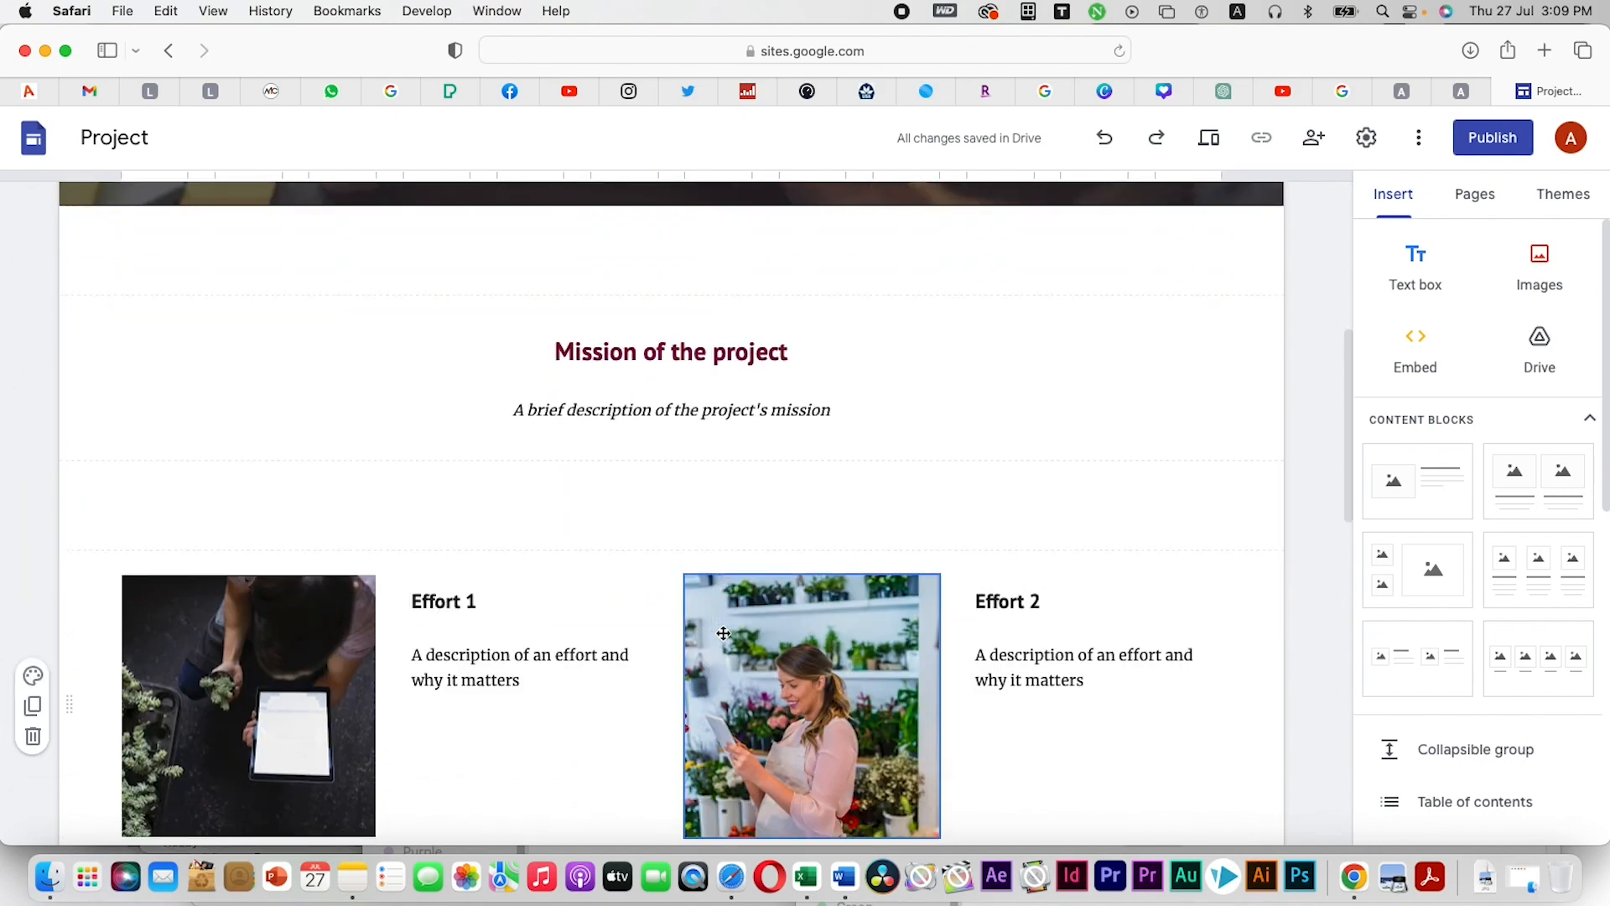
pyautogui.scroll(3, 748, 608)
pyautogui.scroll(6, 748, 603)
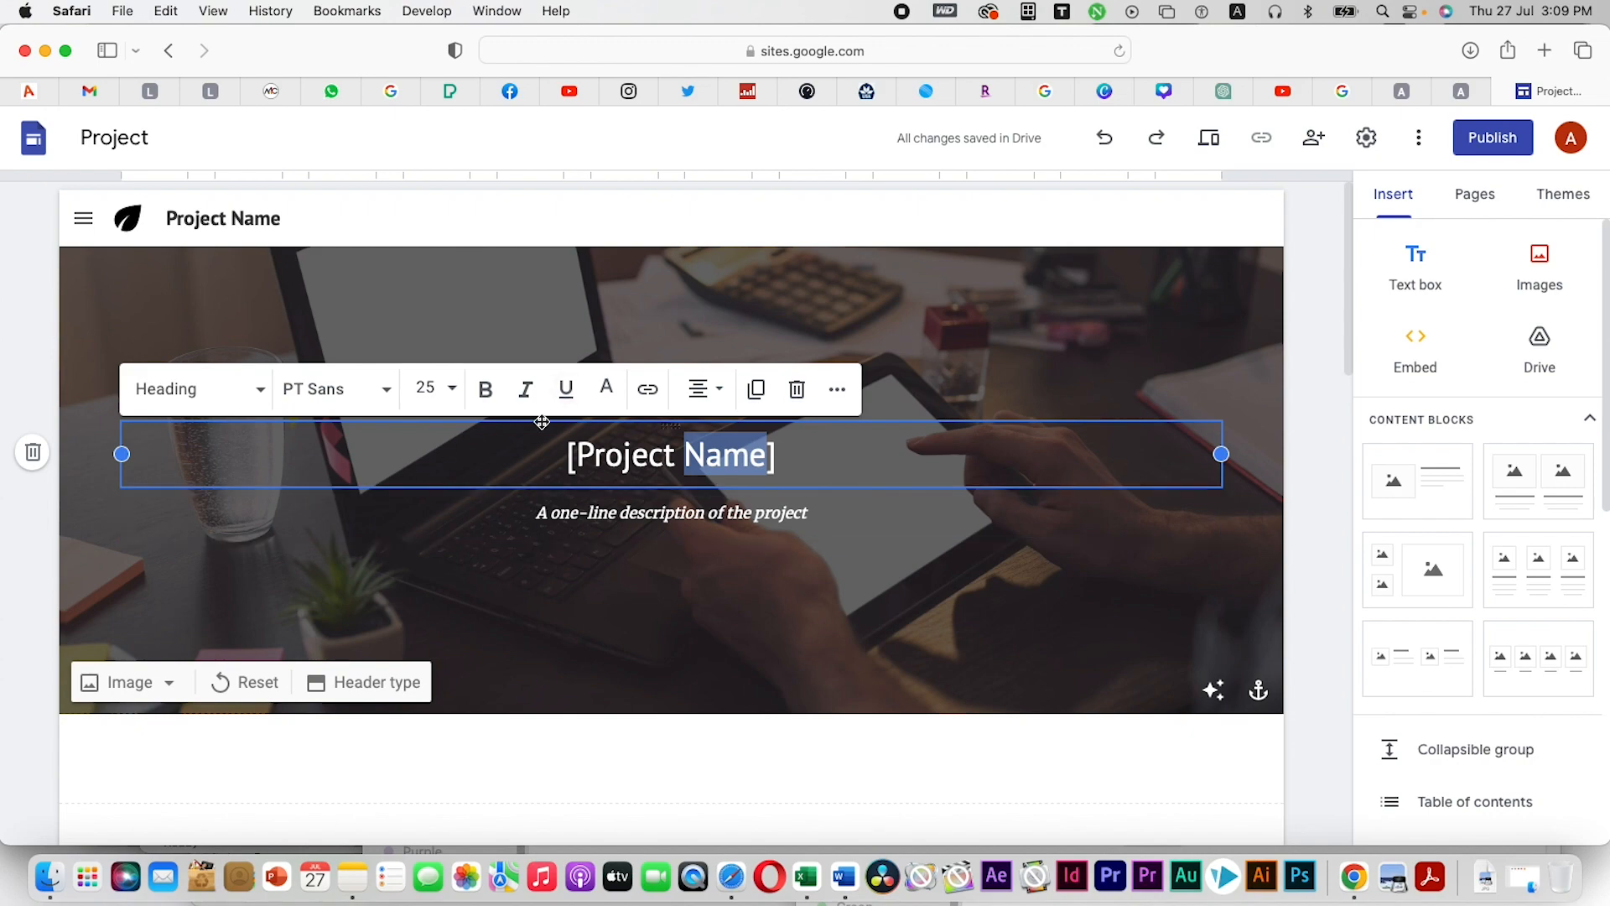
pyautogui.scroll(-6, 862, 734)
pyautogui.scroll(6, 653, 489)
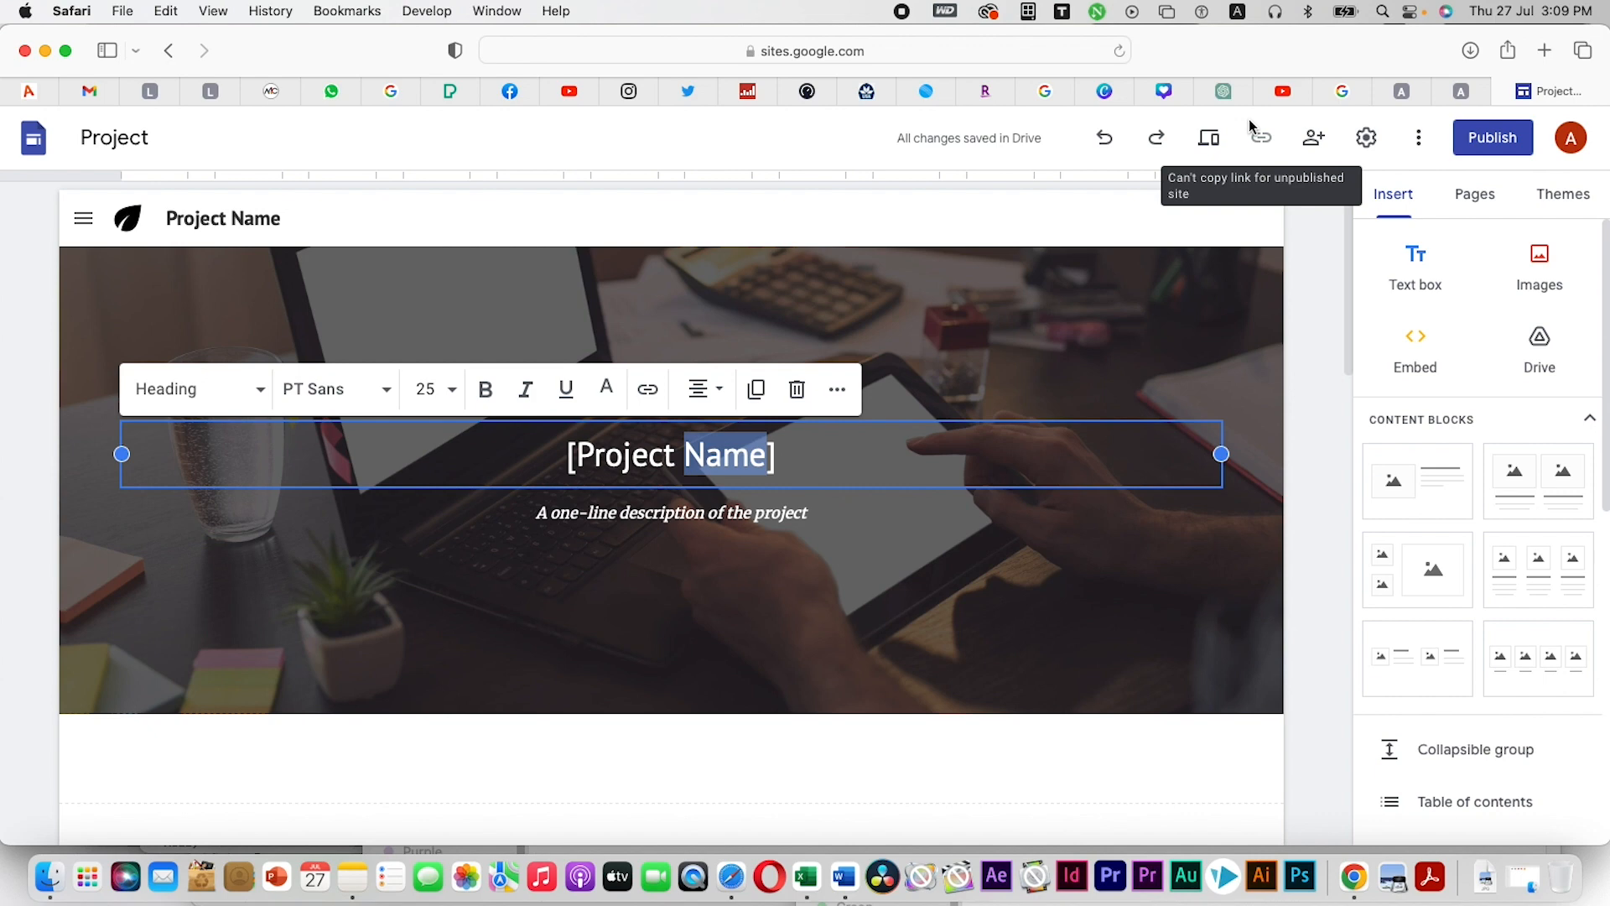
# Leave the Project site for the template gallery and create a new blank site
pyautogui.click(169, 52)
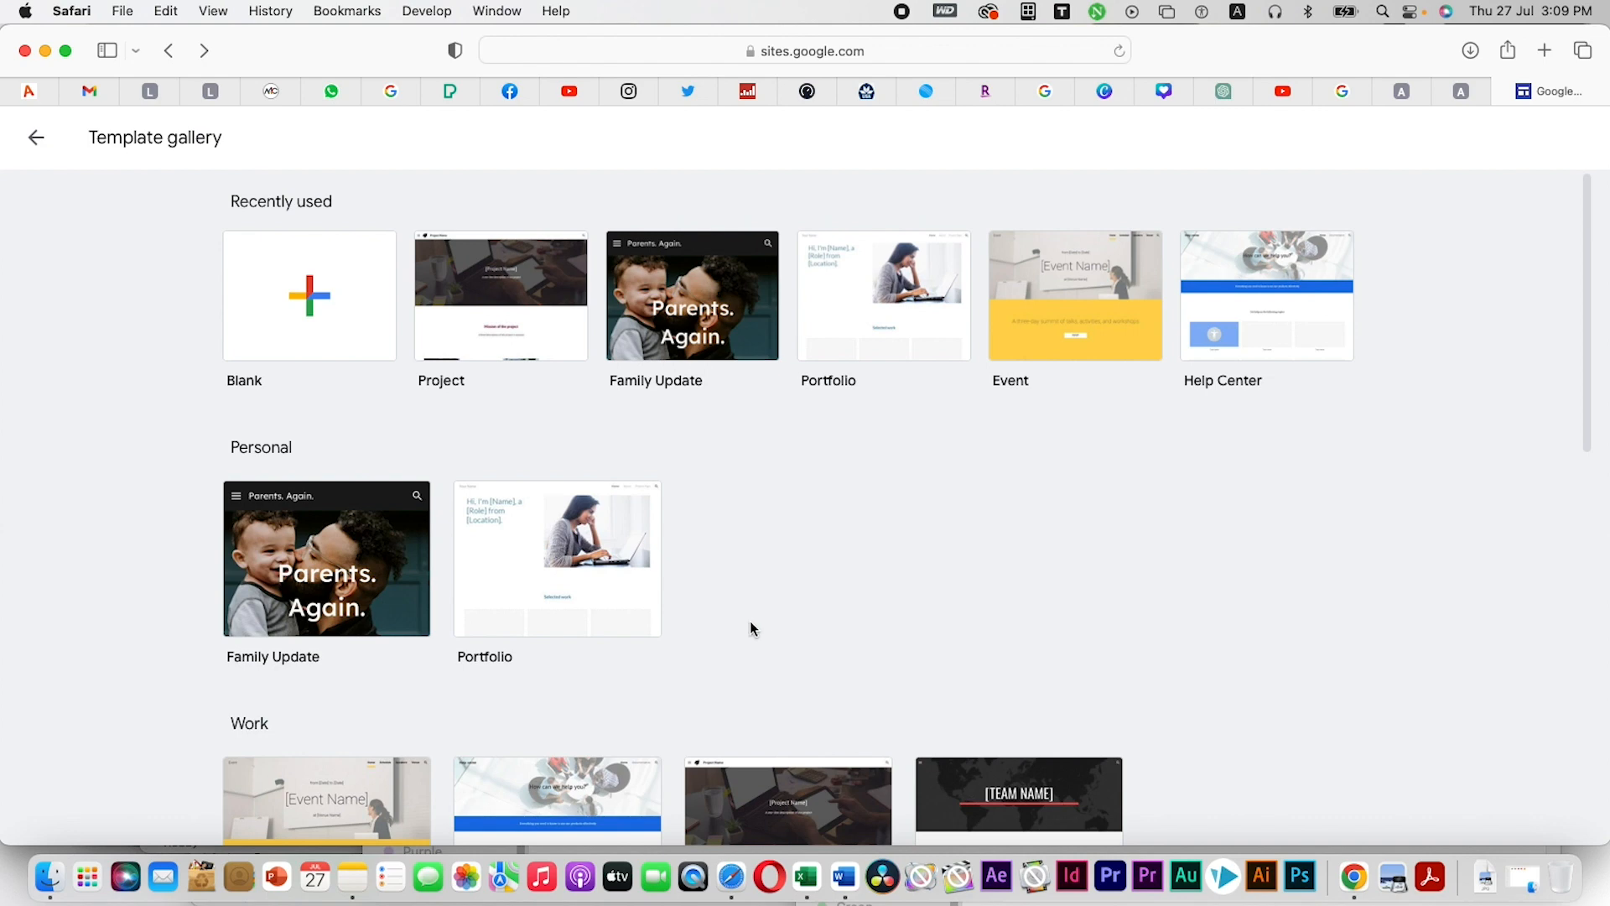
pyautogui.click(308, 284)
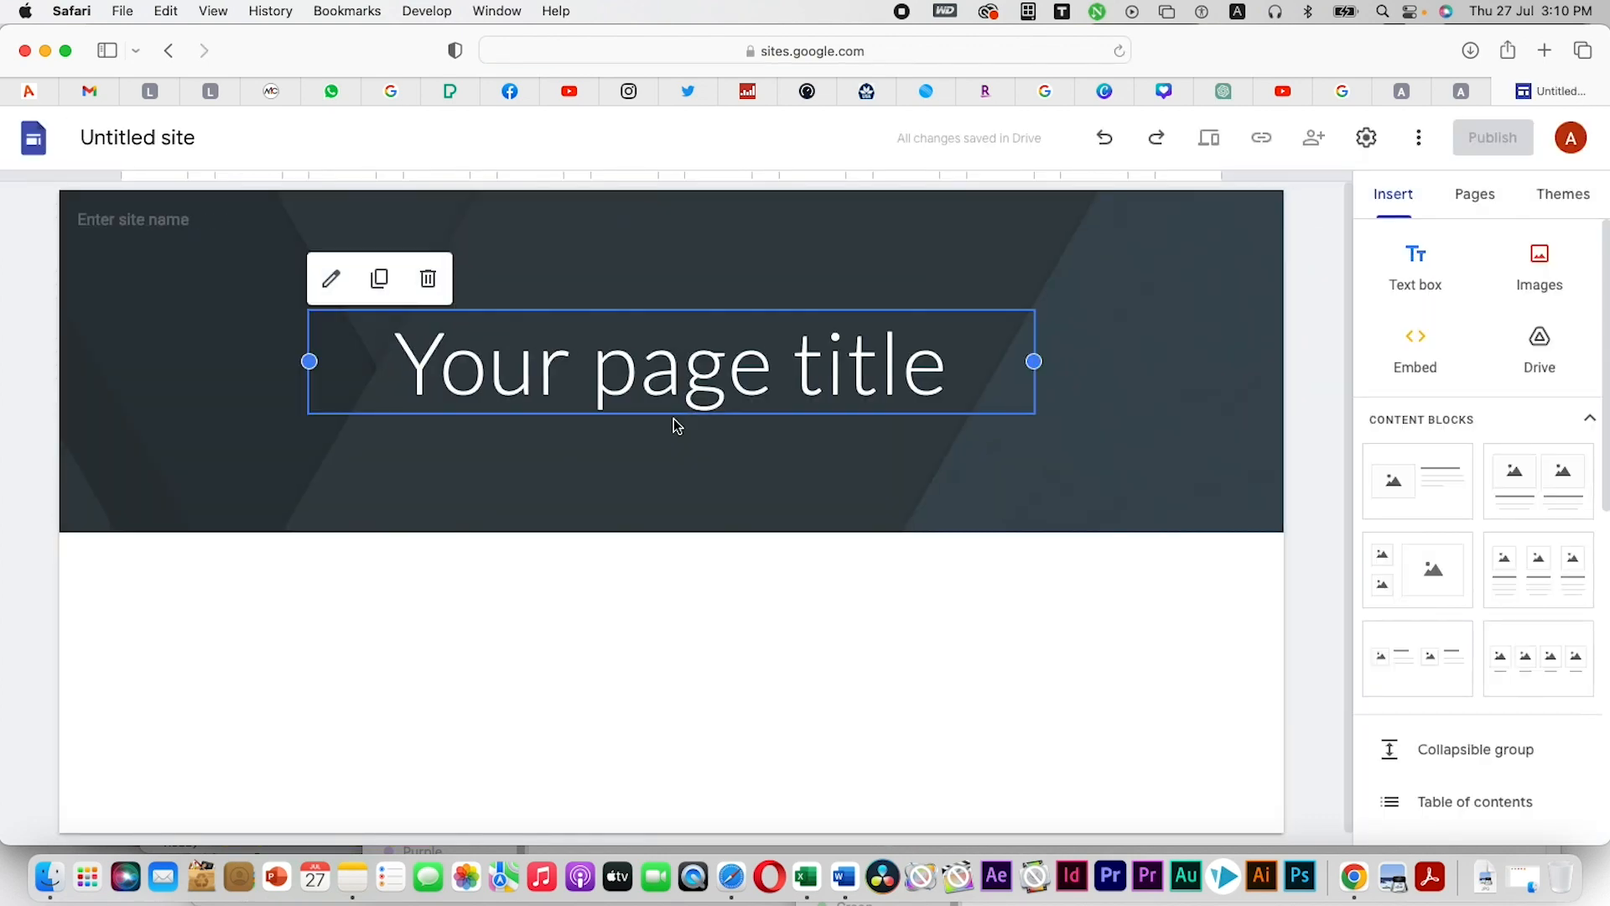
pyautogui.scroll(-1, 897, 599)
pyautogui.scroll(1, 897, 600)
pyautogui.scroll(-1, 897, 600)
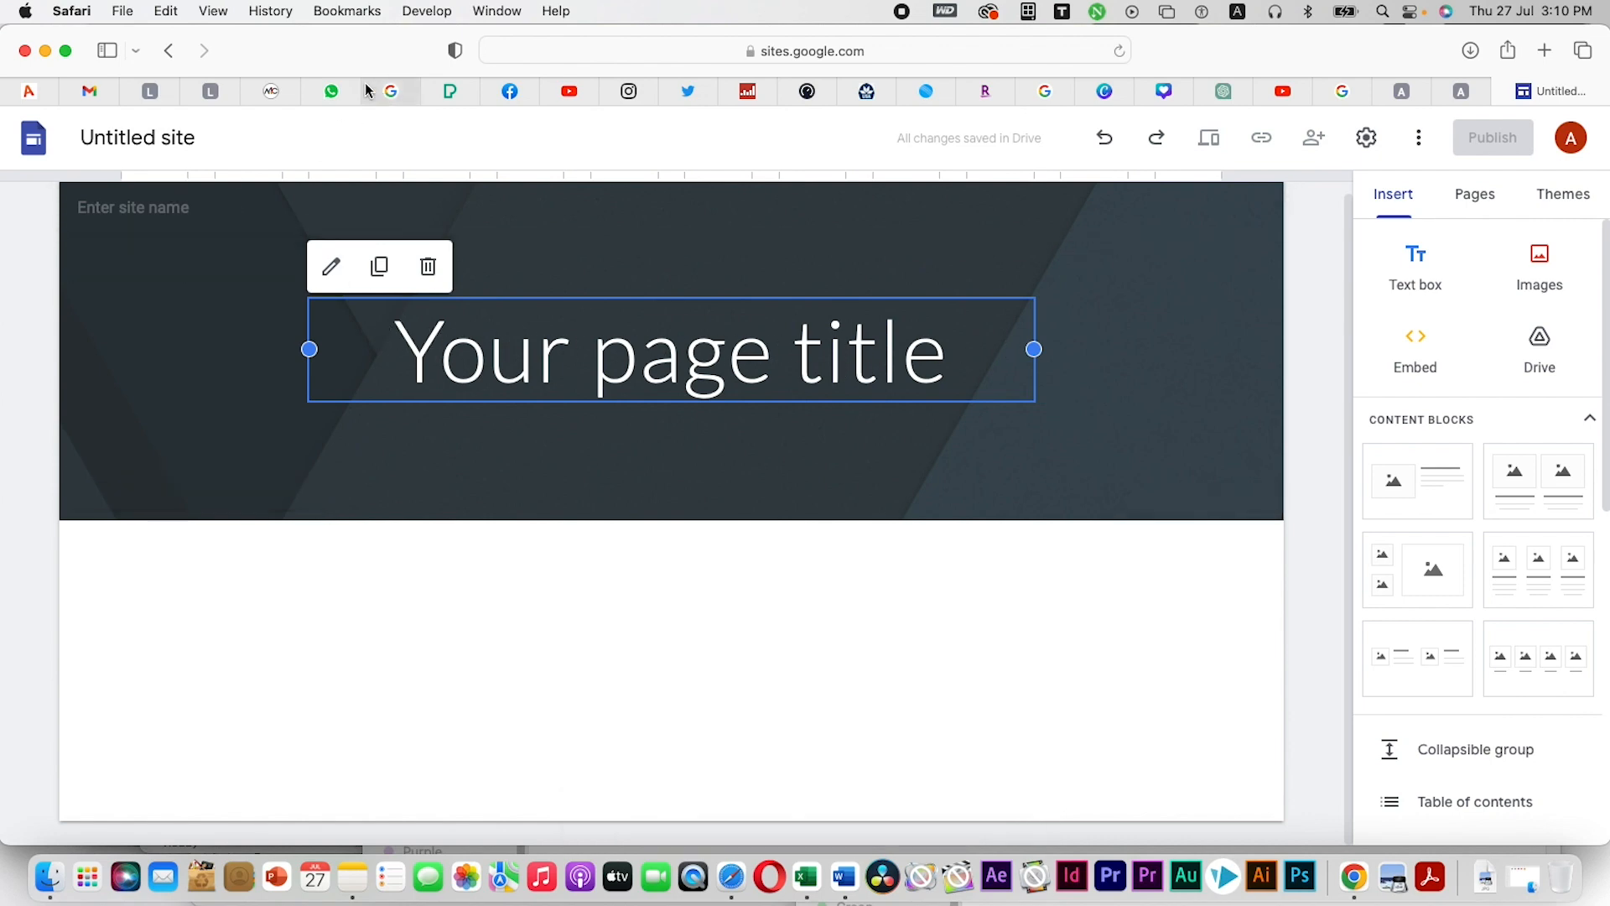
# Switch to the A4C store website and examine the headphones product page from the header and logo down to the recently viewed items
pyautogui.click(272, 93)
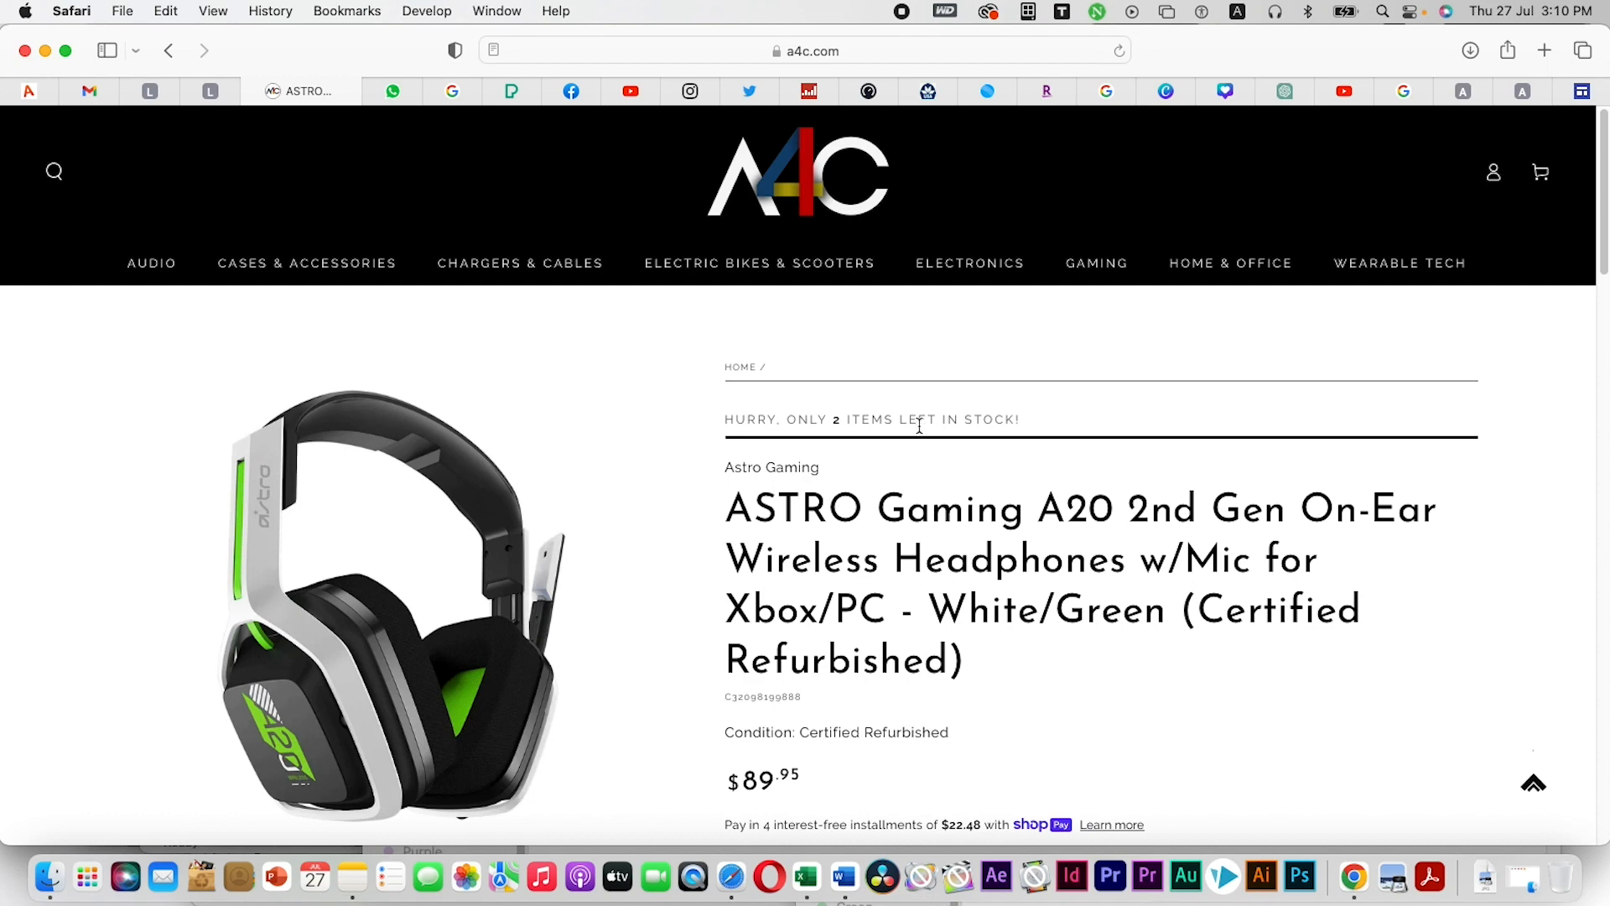
pyautogui.scroll(-2, 405, 576)
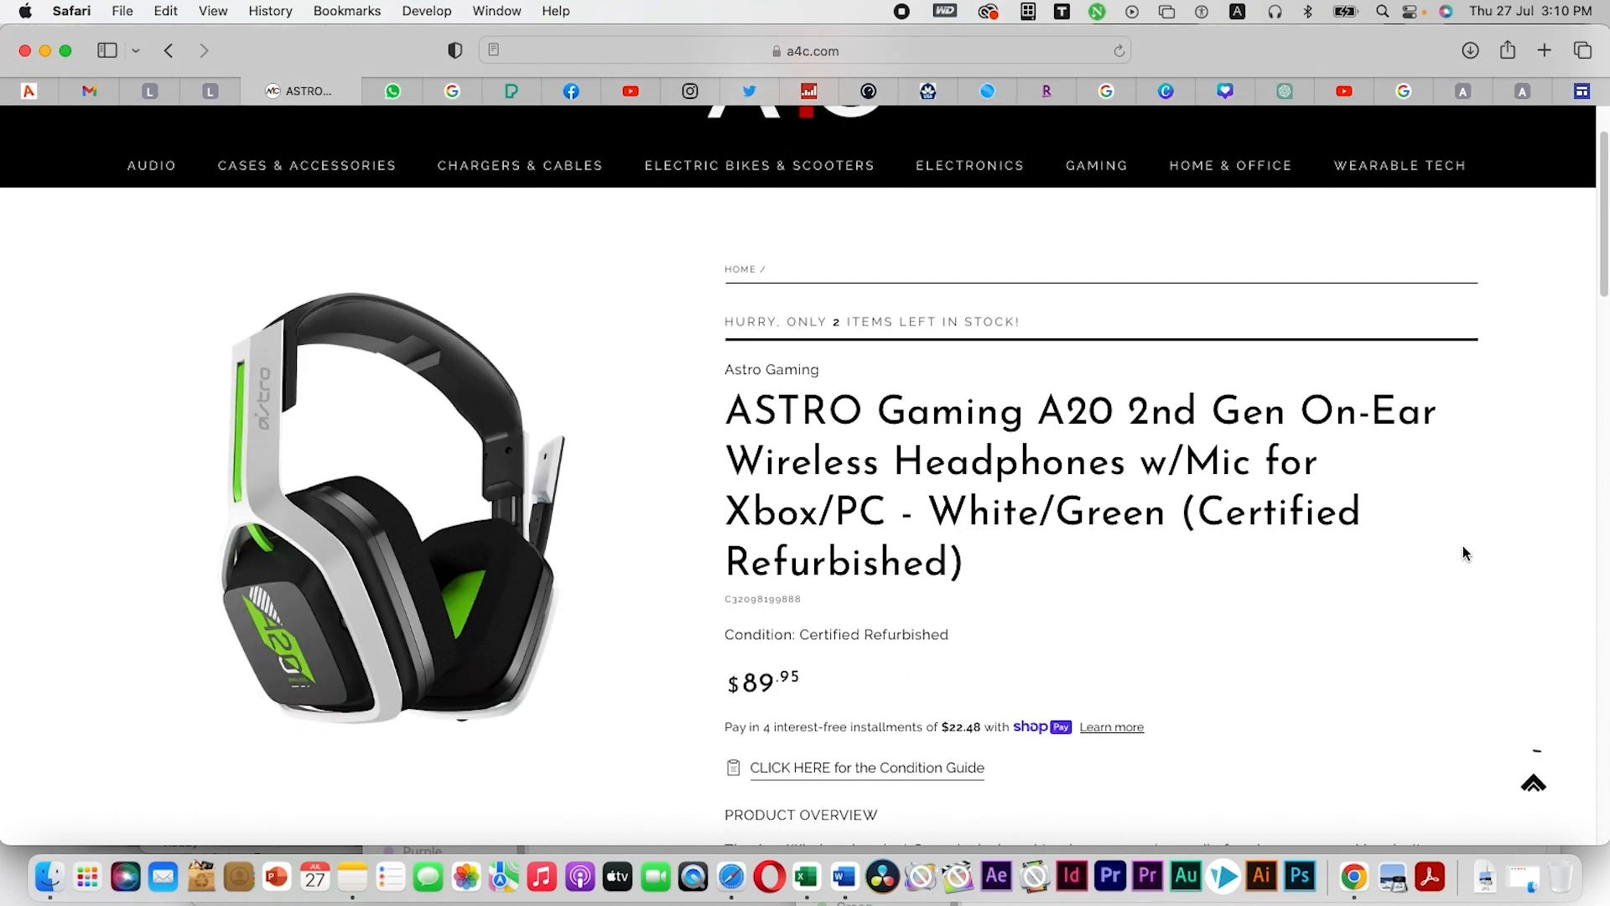
pyautogui.scroll(-8, 792, 563)
pyautogui.scroll(-6, 596, 585)
pyautogui.scroll(15, 535, 453)
pyautogui.scroll(-3, 585, 547)
pyautogui.scroll(-20, 585, 547)
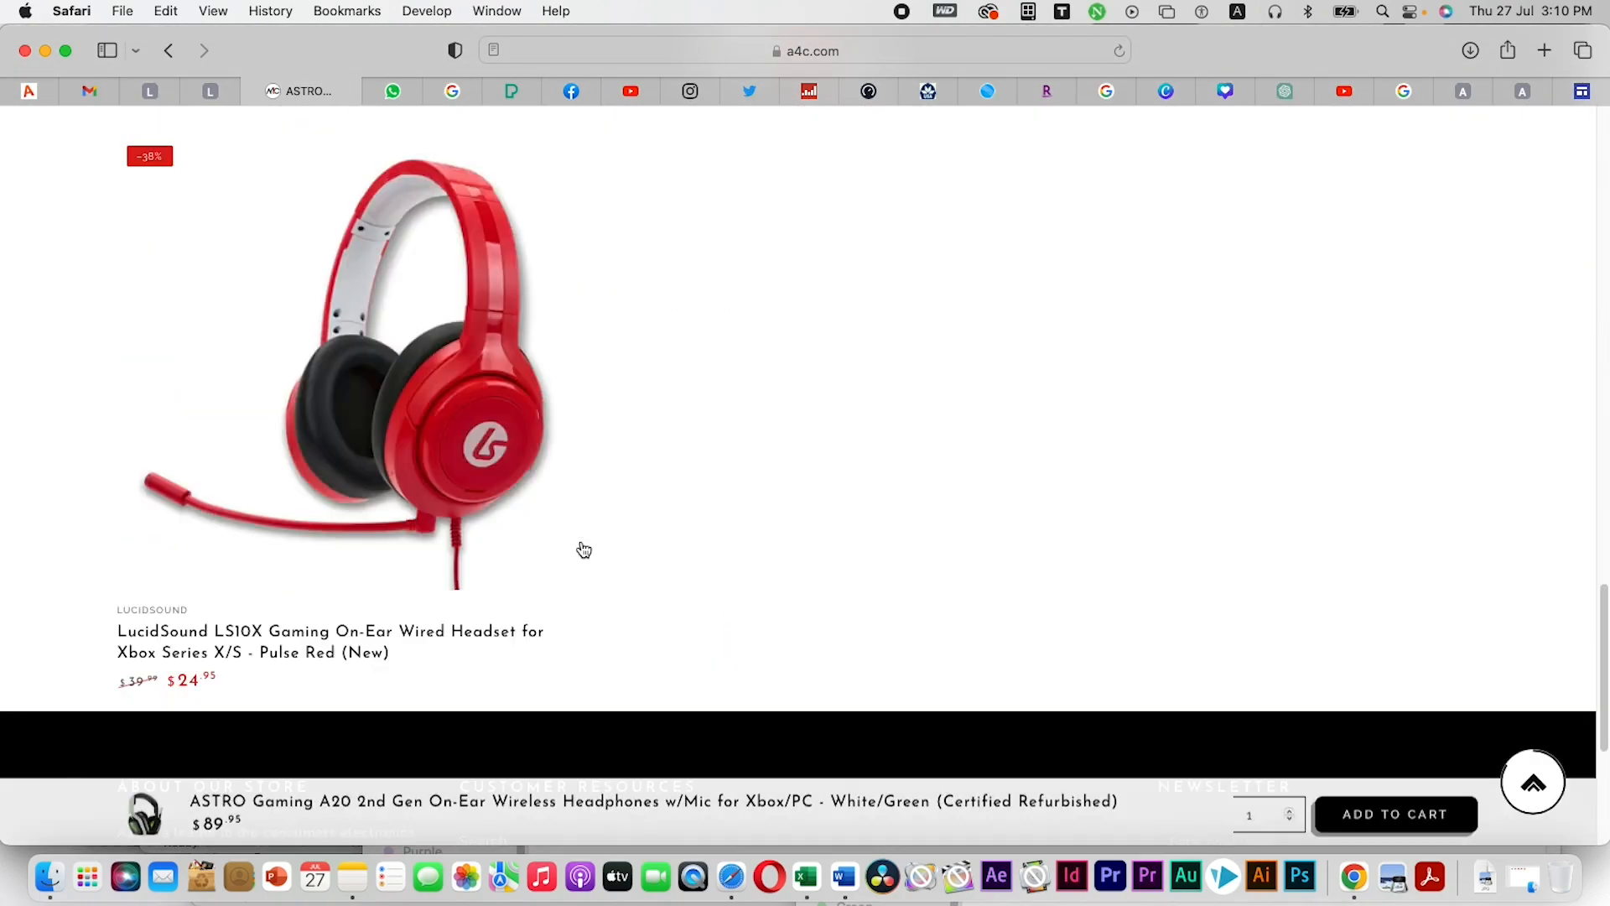
pyautogui.scroll(-5, 585, 550)
pyautogui.scroll(20, 585, 550)
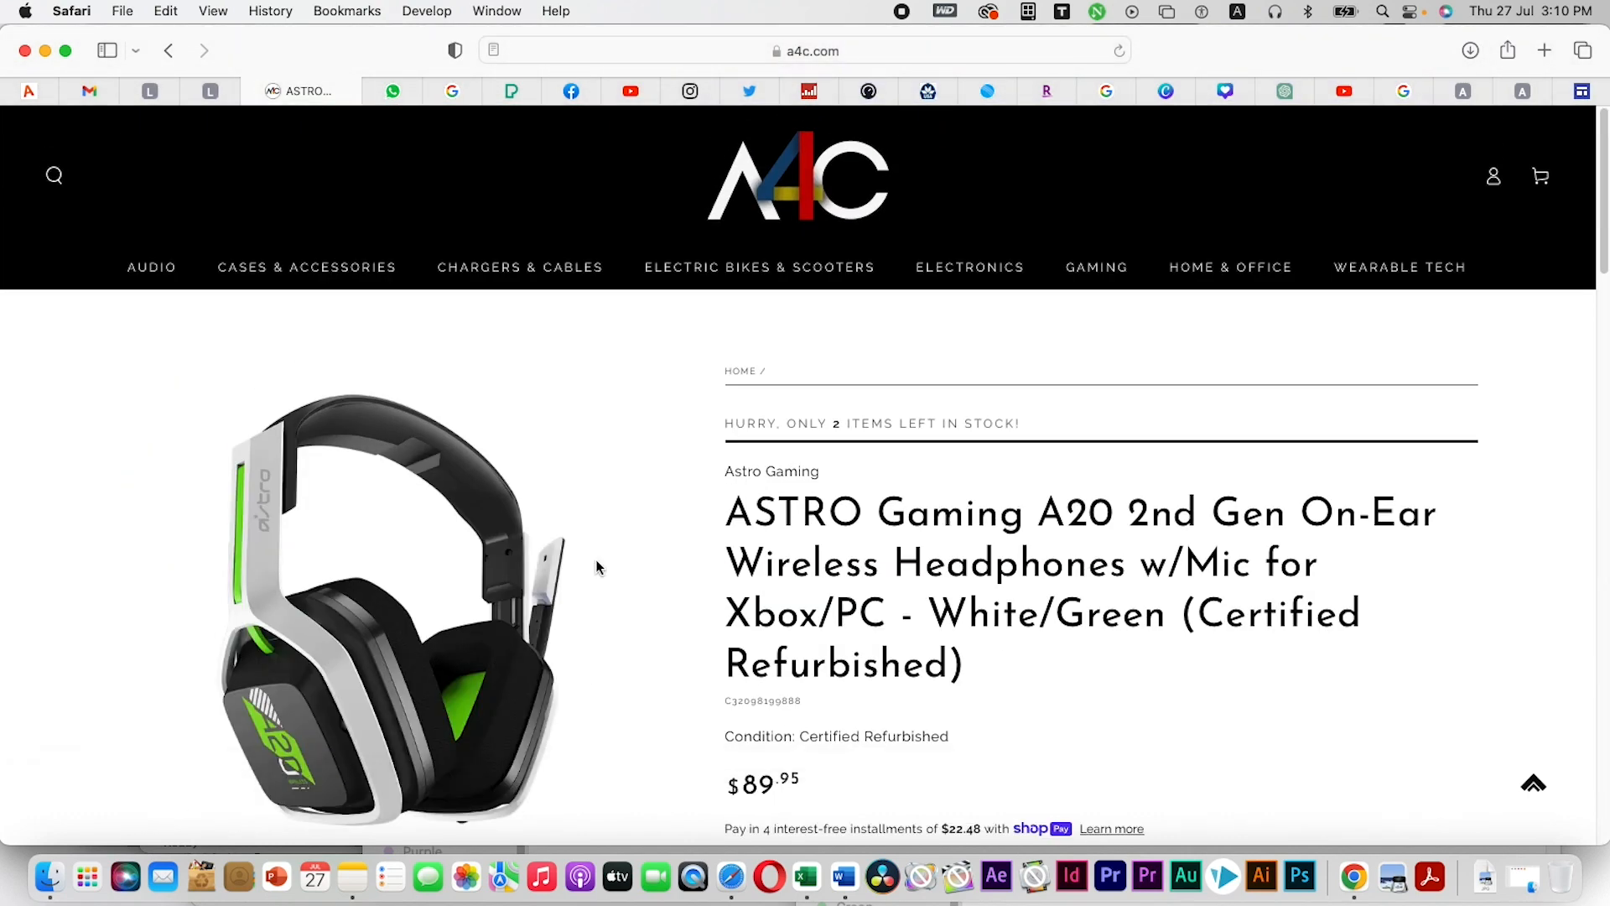
pyautogui.scroll(-4, 623, 420)
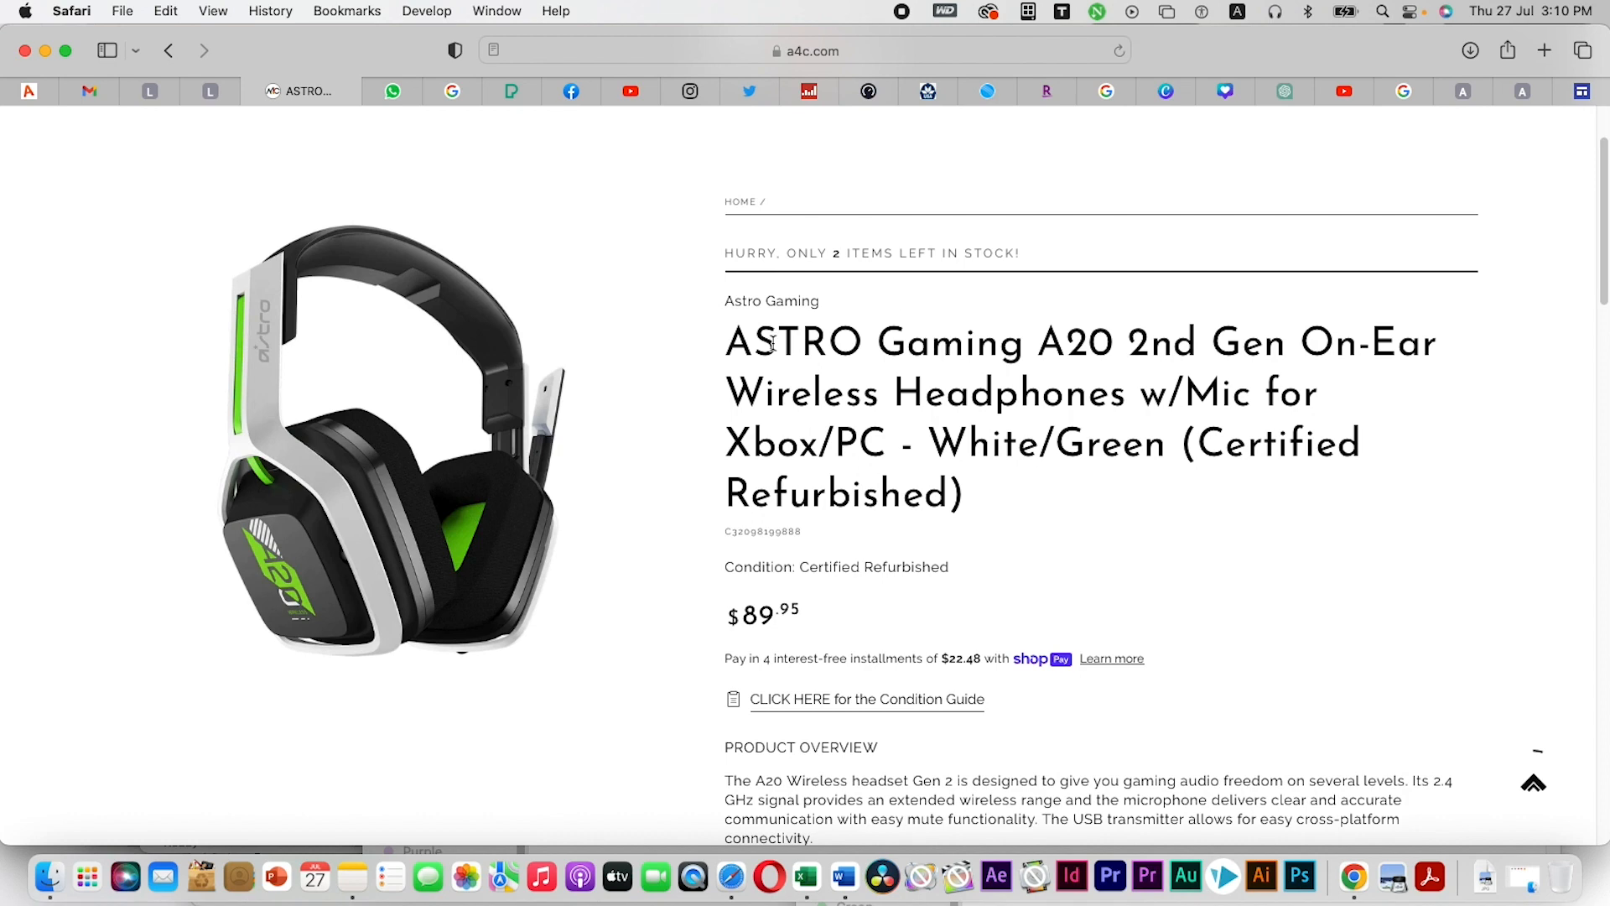
pyautogui.scroll(4, 886, 426)
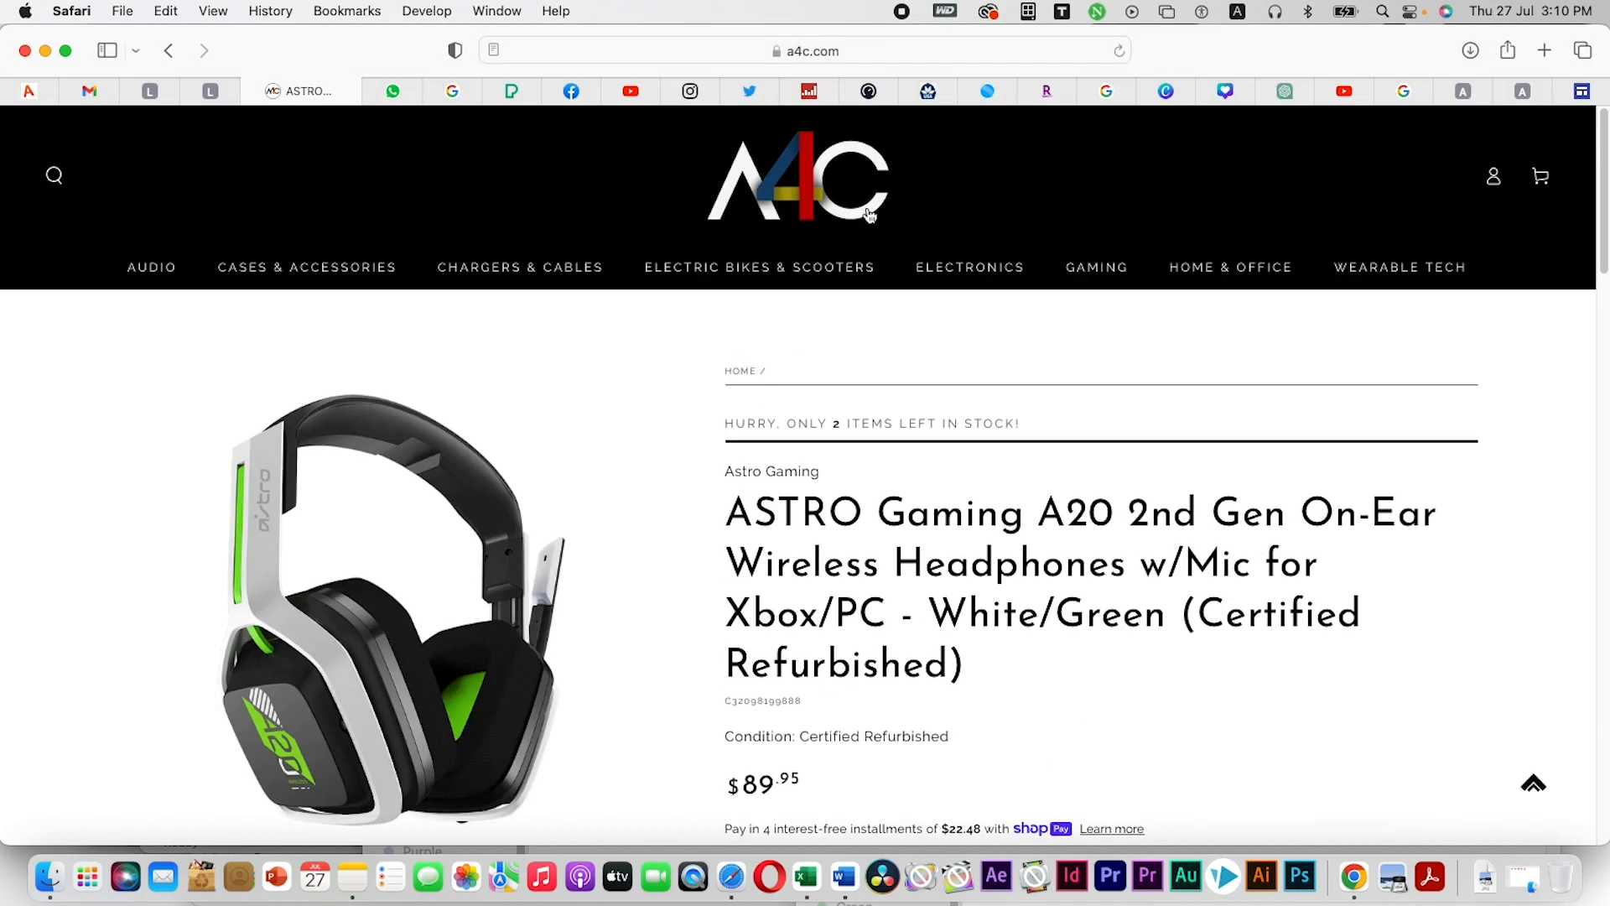
# Switch back to the Google Sites editor and enter A4C as the site name in the header
pyautogui.click(1582, 92)
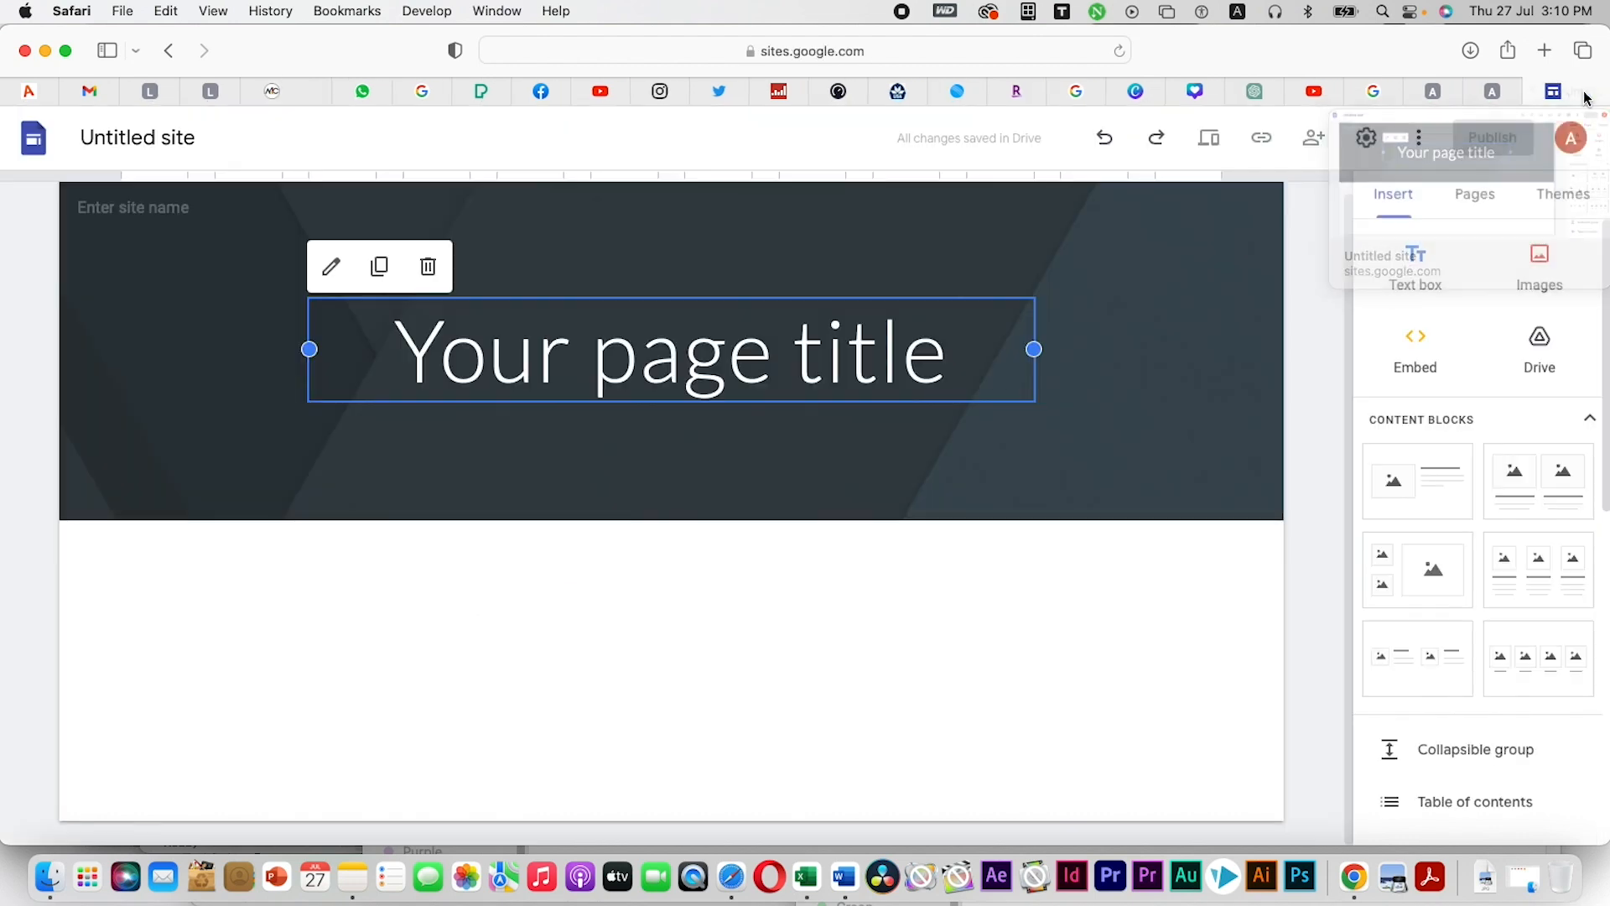
pyautogui.click(133, 214)
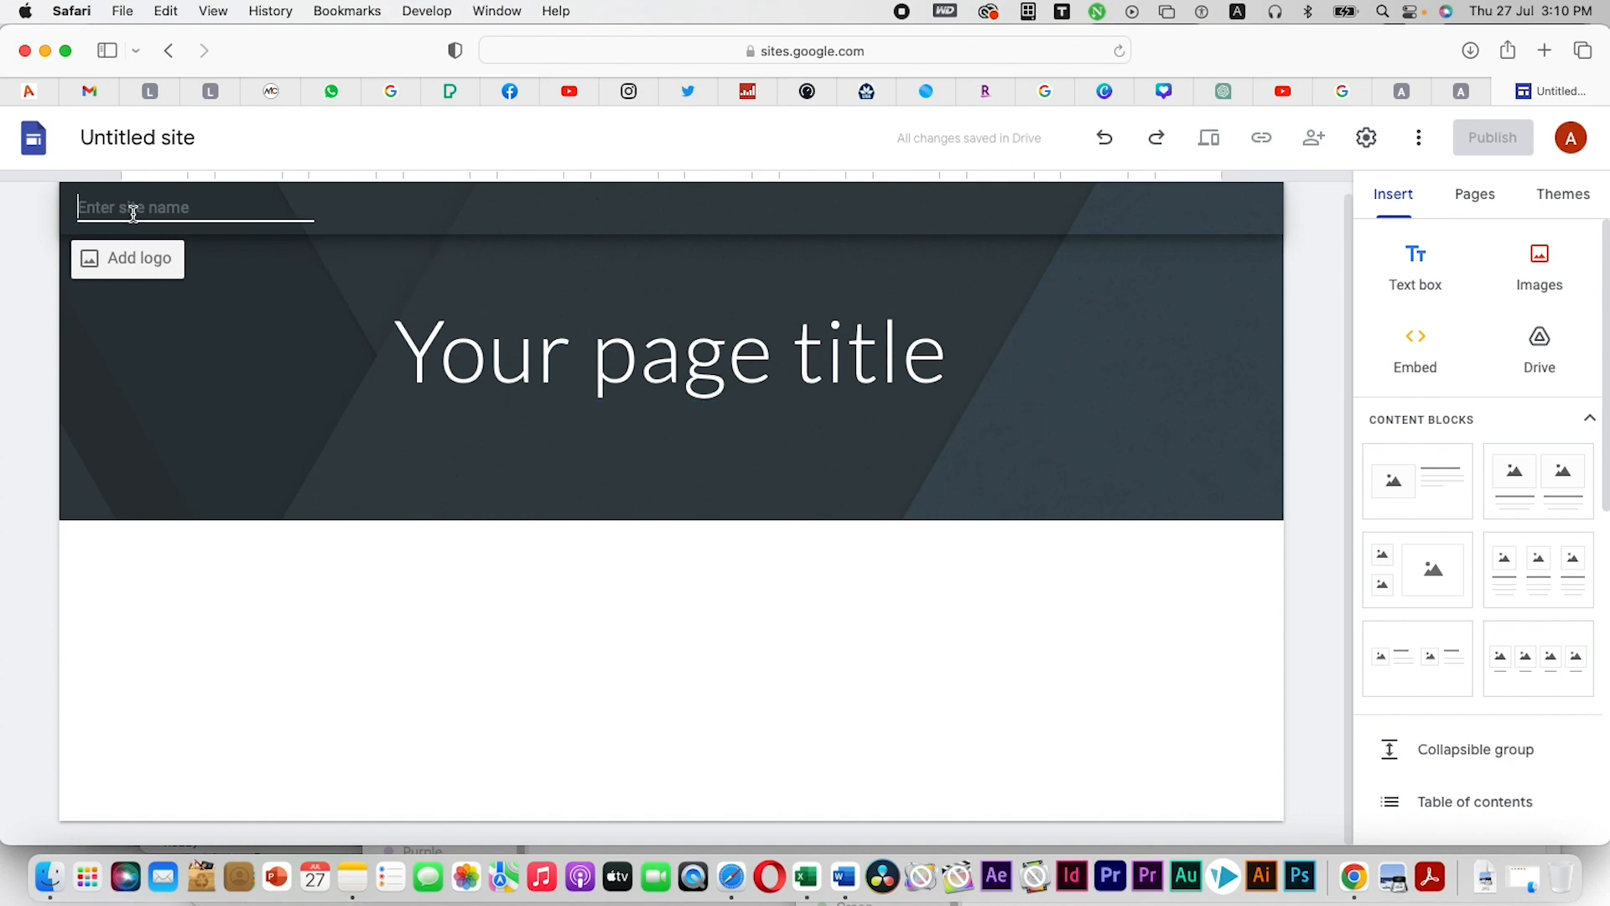
pyautogui.write('A')
pyautogui.write('$4')
# Switch to the A4C store website and review the product overview, key features and related products
pyautogui.click(273, 99)
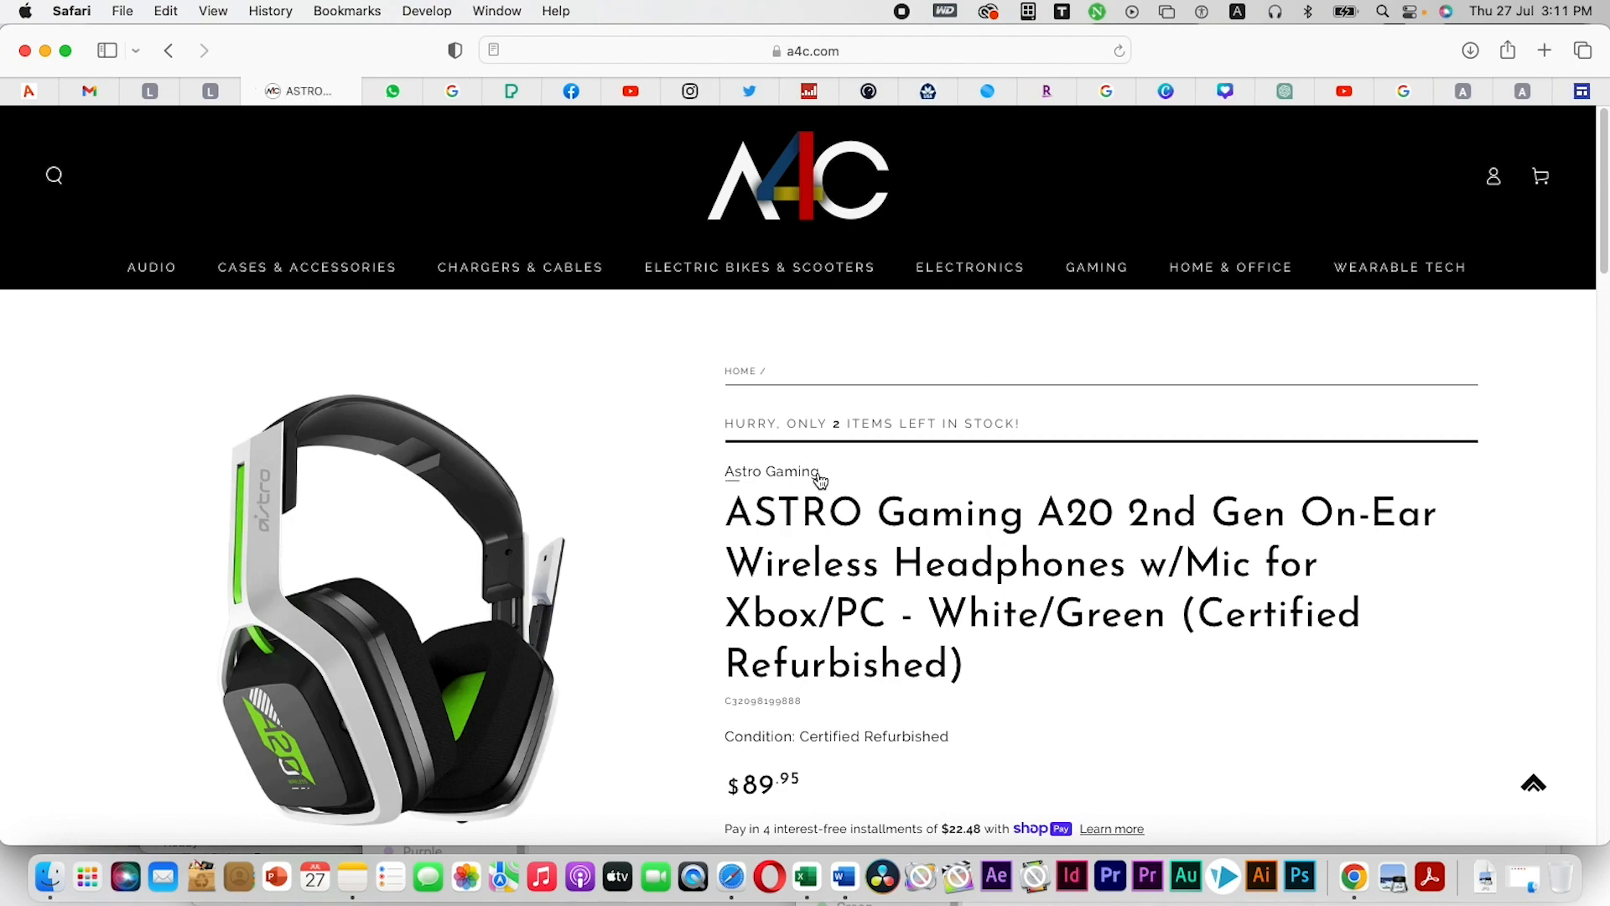
pyautogui.scroll(-3, 809, 465)
pyautogui.scroll(-6, 809, 465)
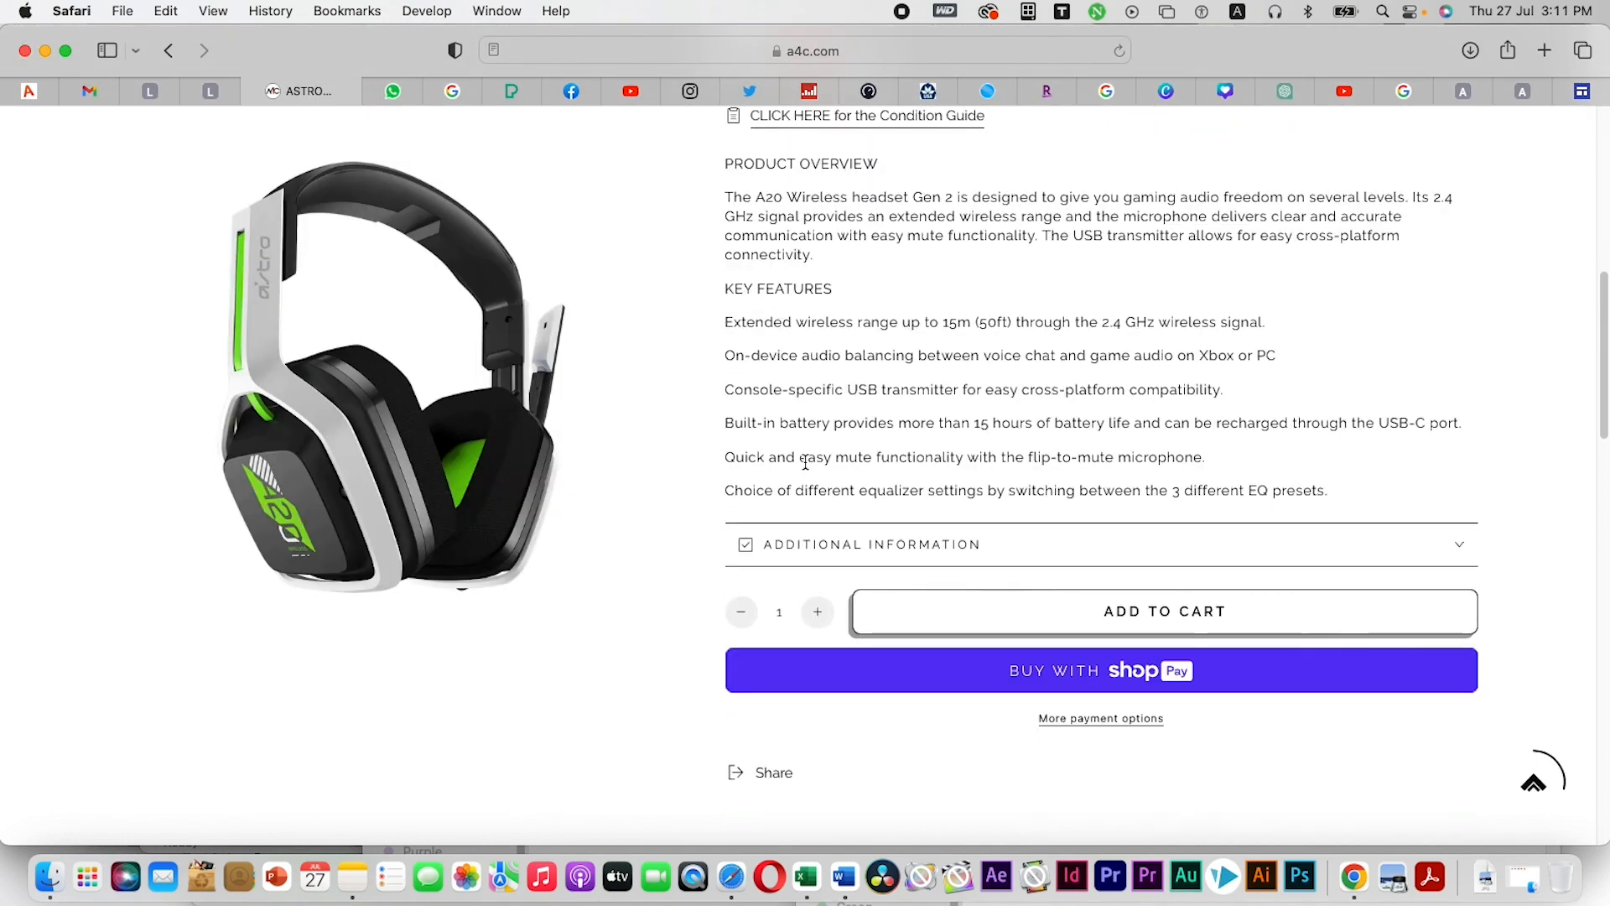
pyautogui.scroll(-6, 805, 462)
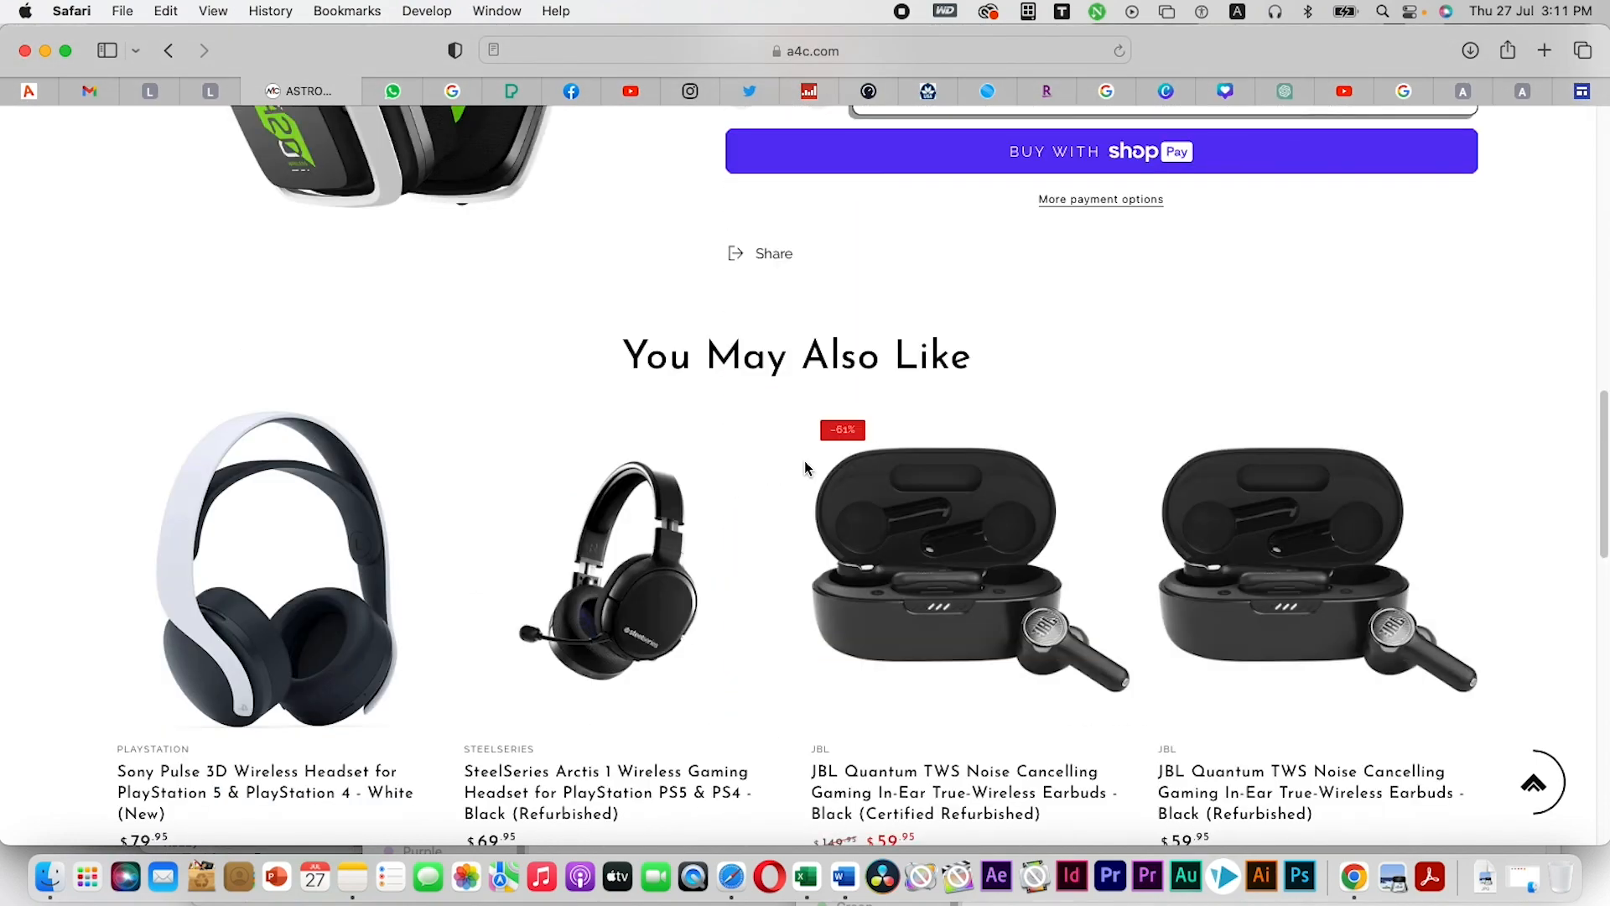
pyautogui.scroll(-10, 804, 460)
pyautogui.scroll(11, 803, 460)
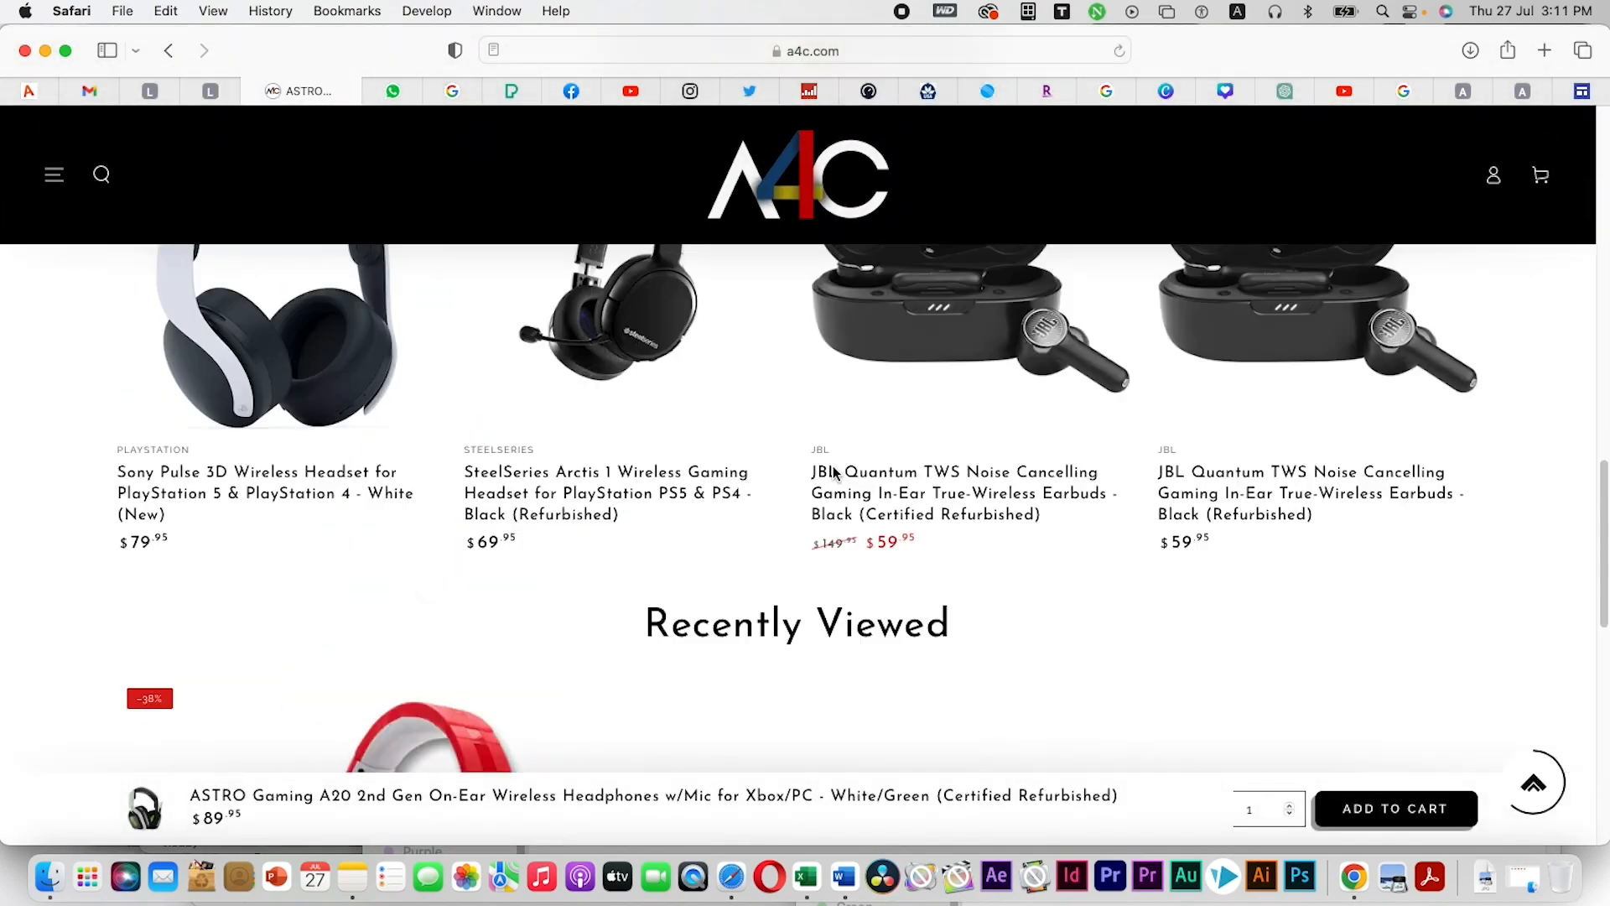
pyautogui.scroll(15, 840, 481)
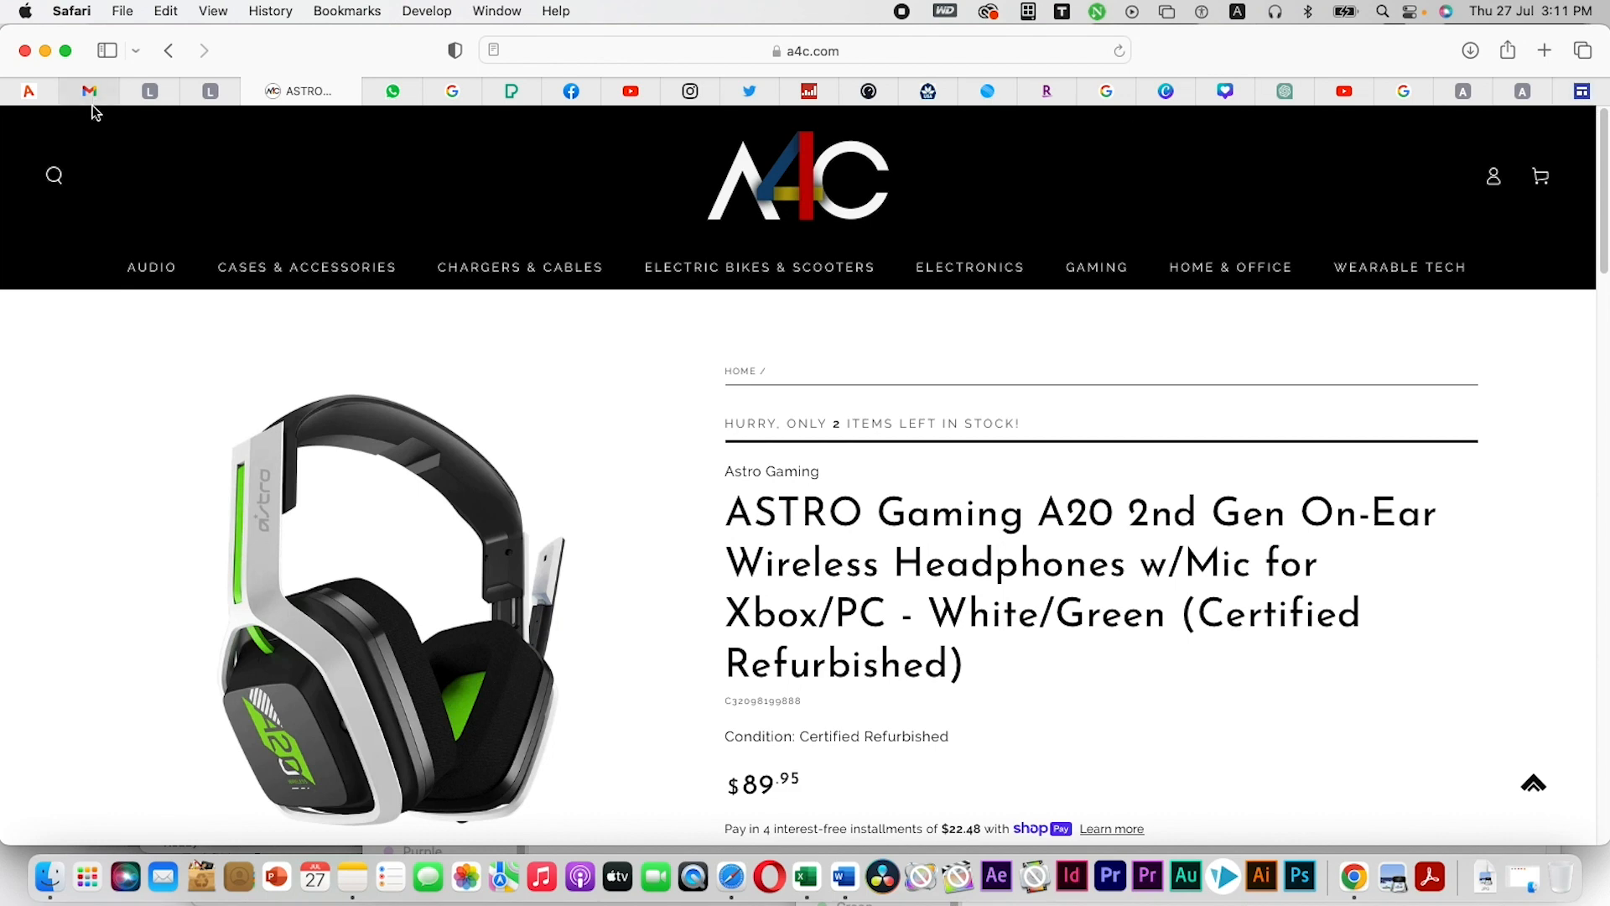
# Switch back to Google Sites, apply the site name and open the logo settings under Brand images, without uploading a file
pyautogui.click(1582, 92)
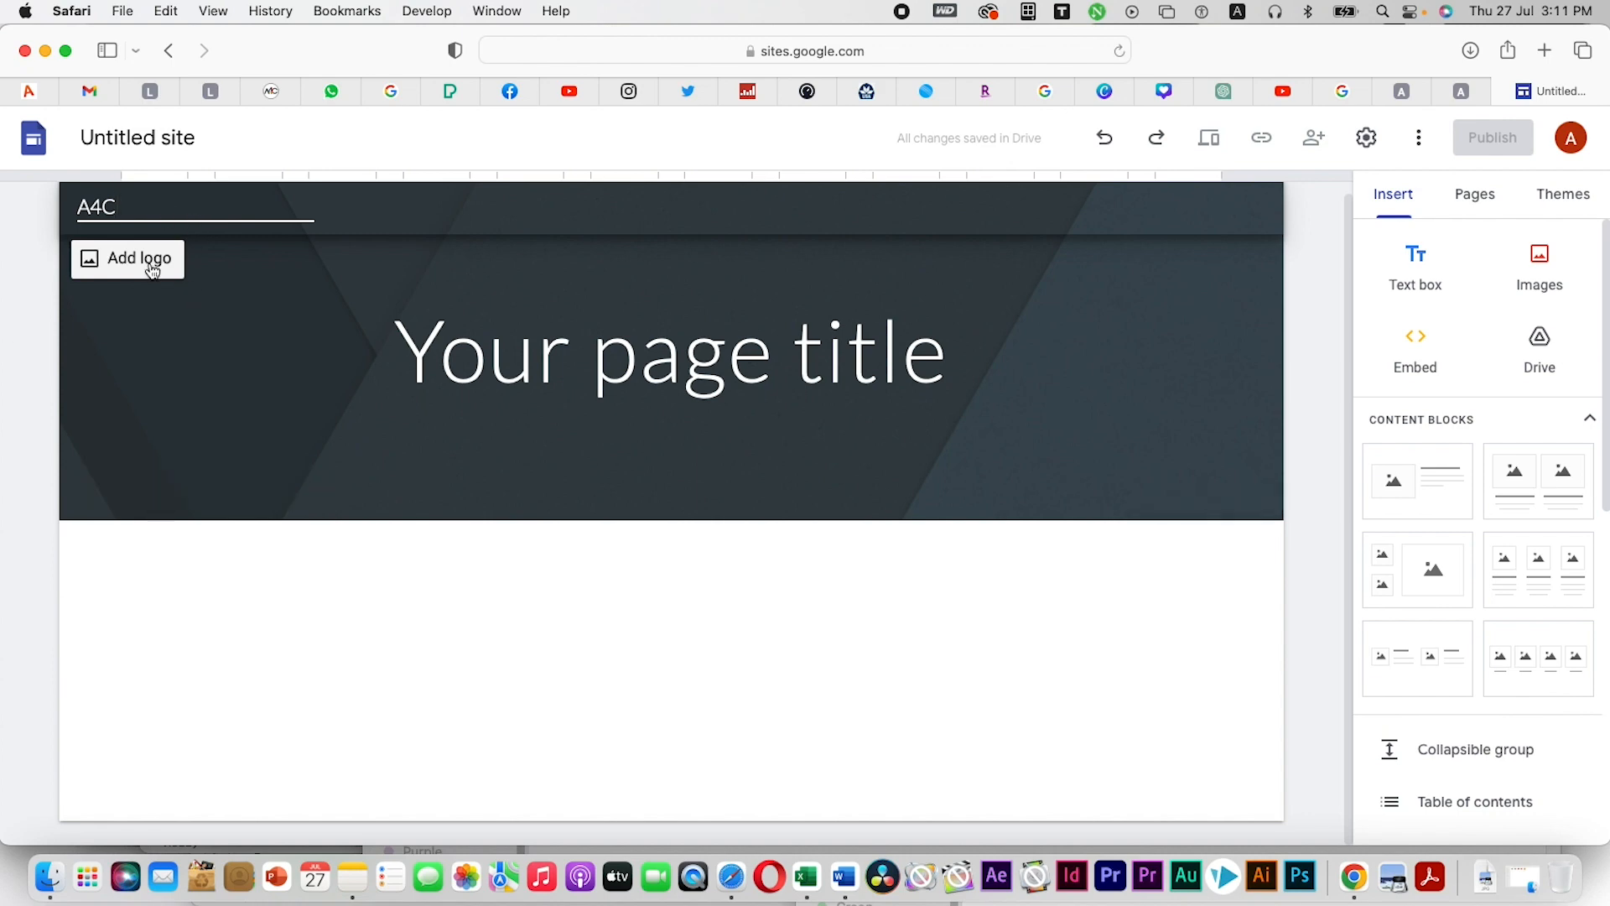
pyautogui.click(238, 624)
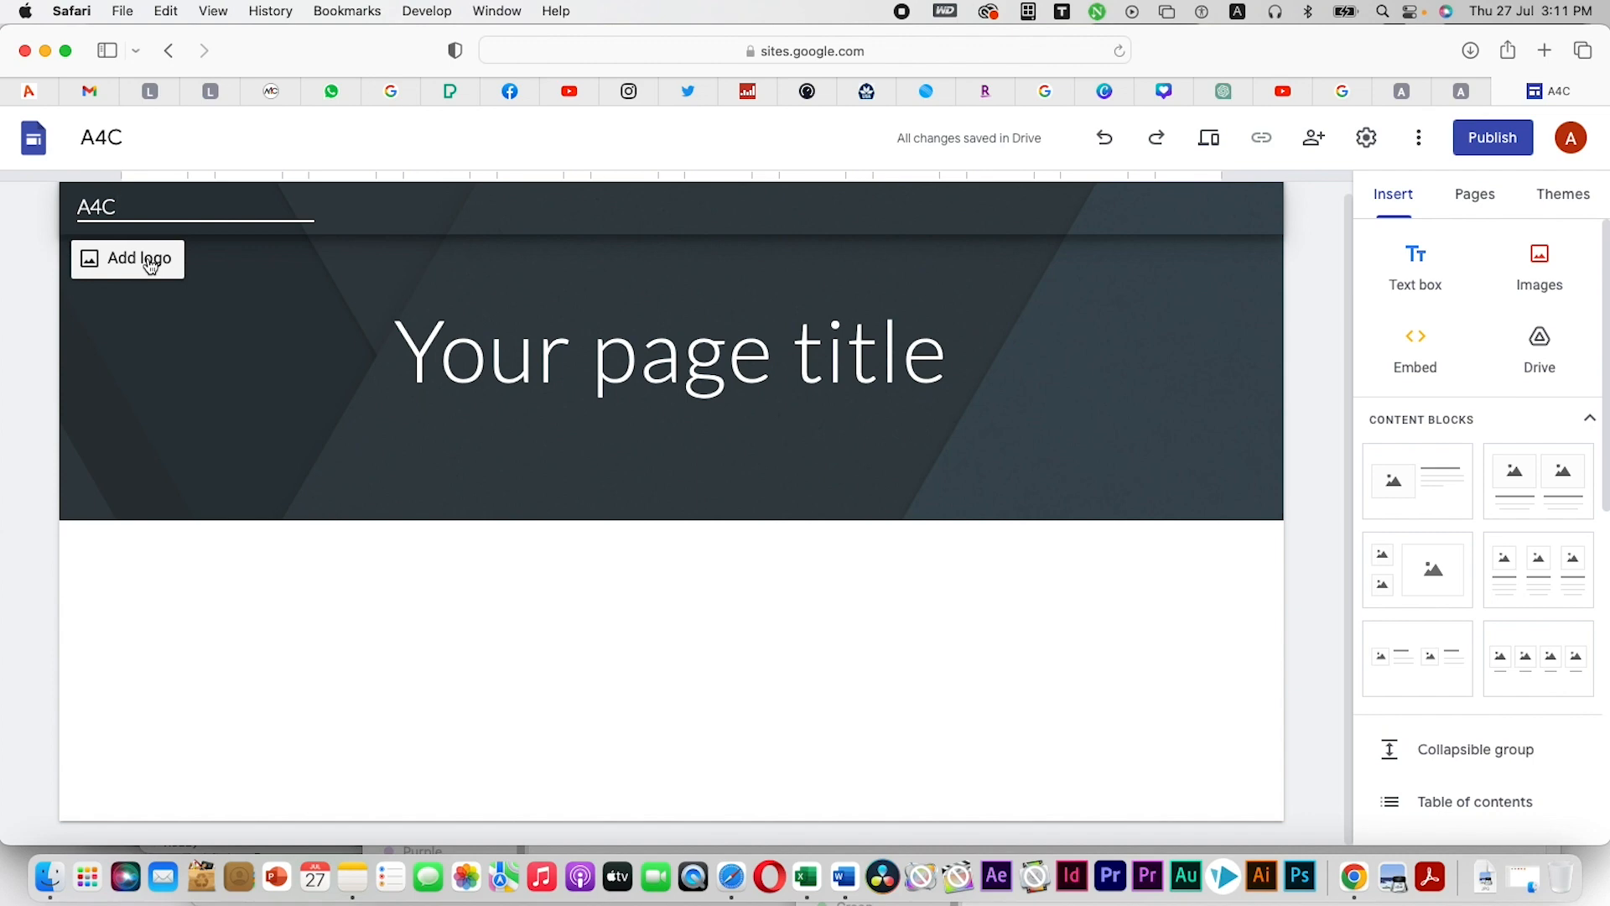
pyautogui.click(151, 266)
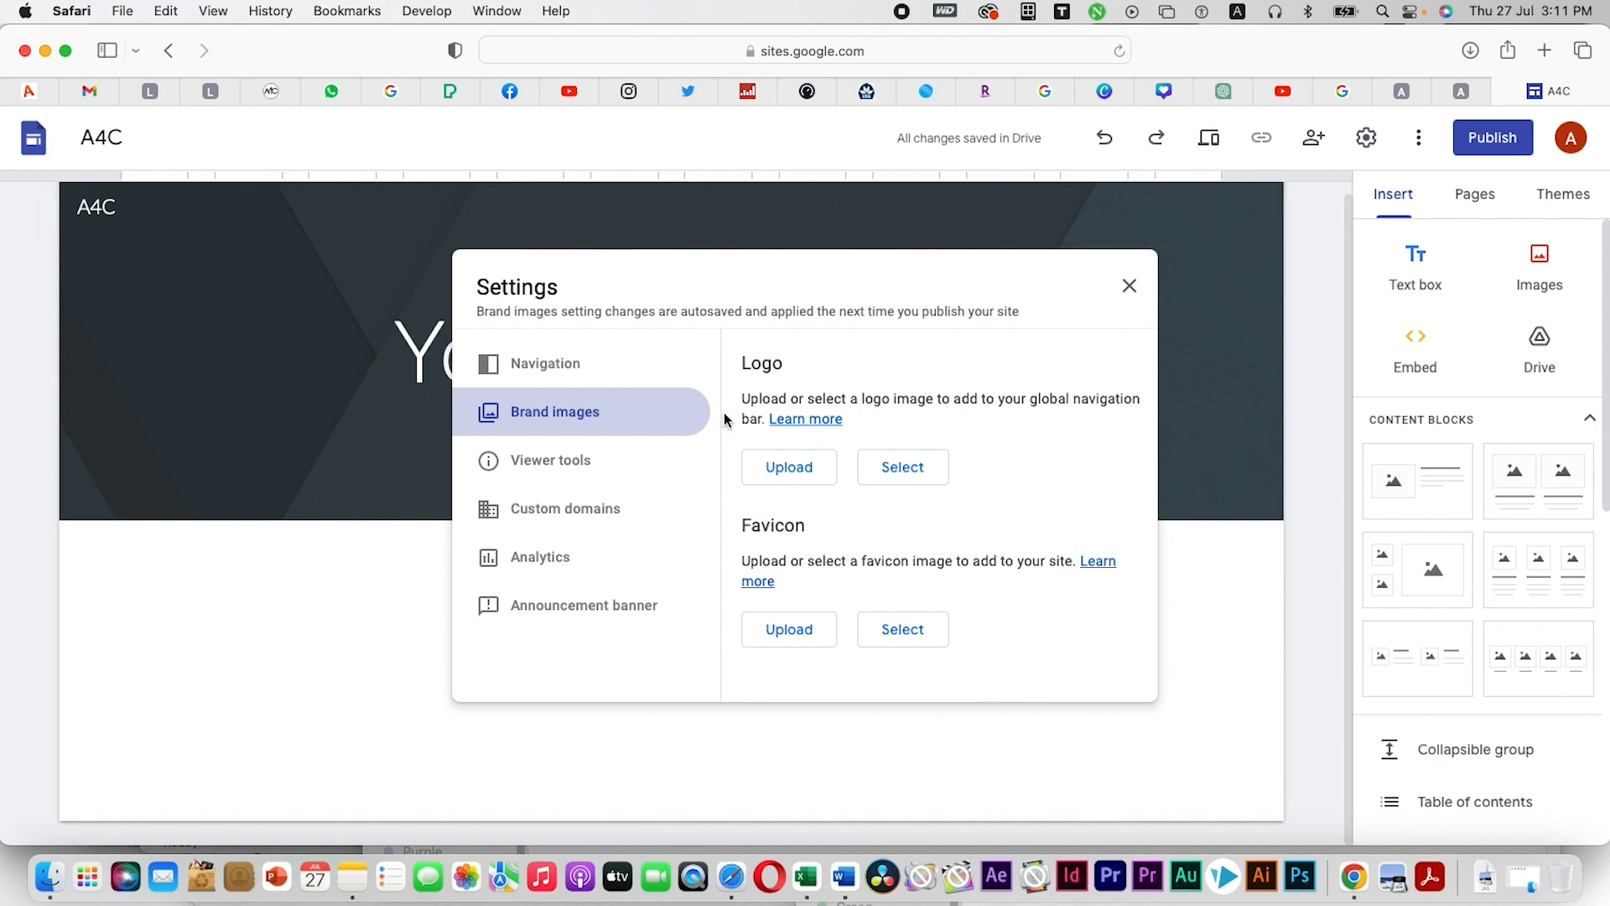
pyautogui.click(804, 475)
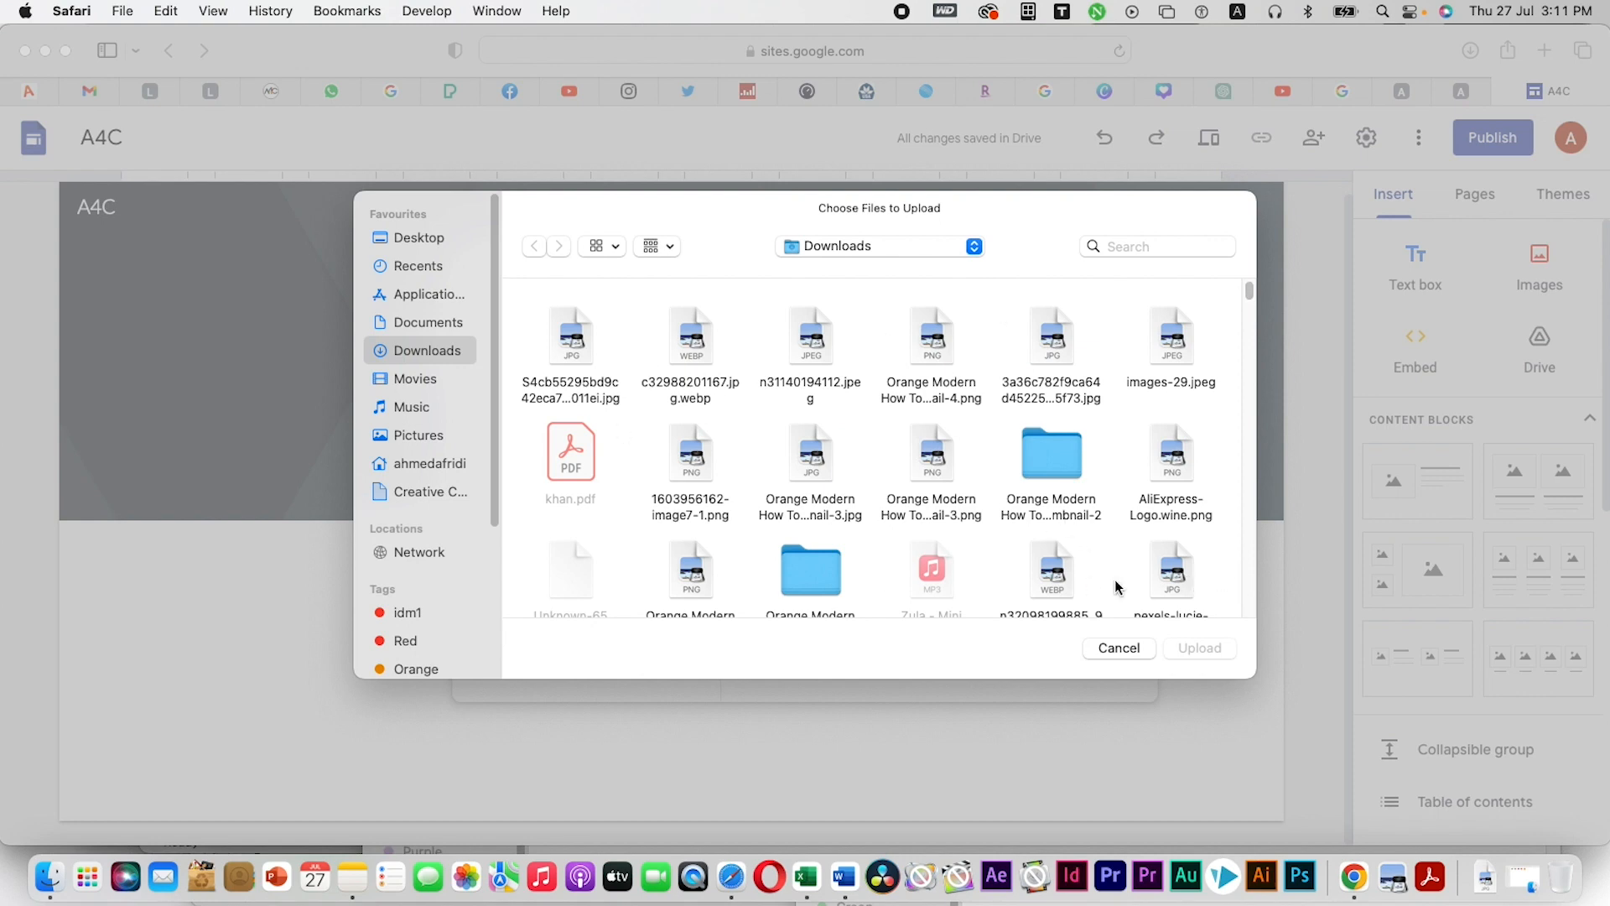
pyautogui.click(1122, 650)
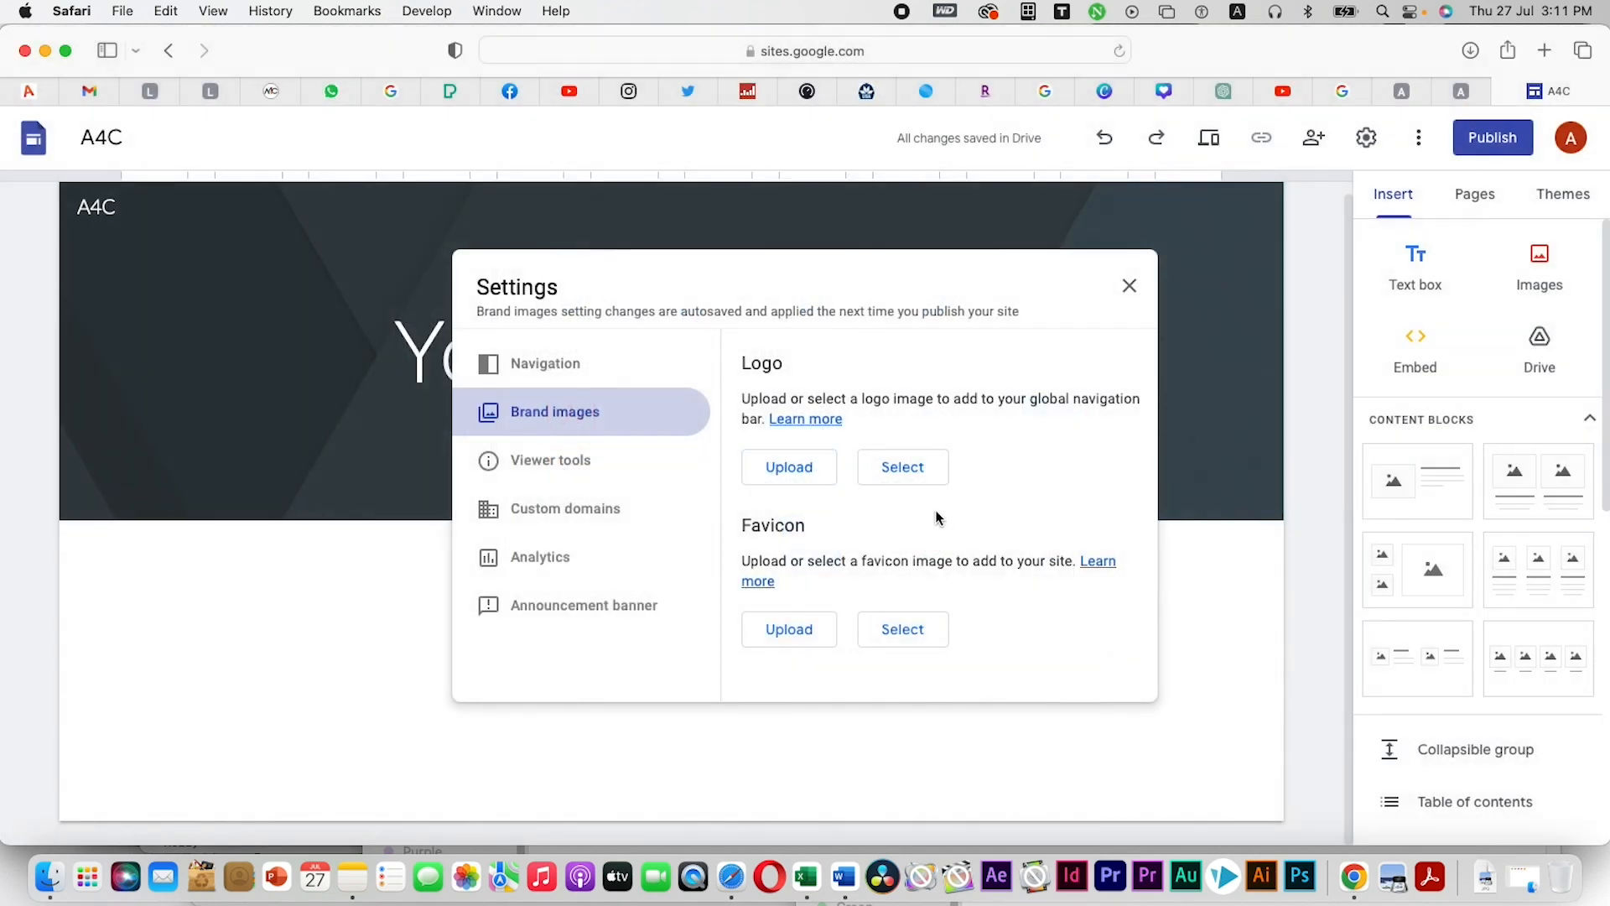
# Search Google Images for "A4C" from the logo image selection and look through the pictures
pyautogui.click(878, 476)
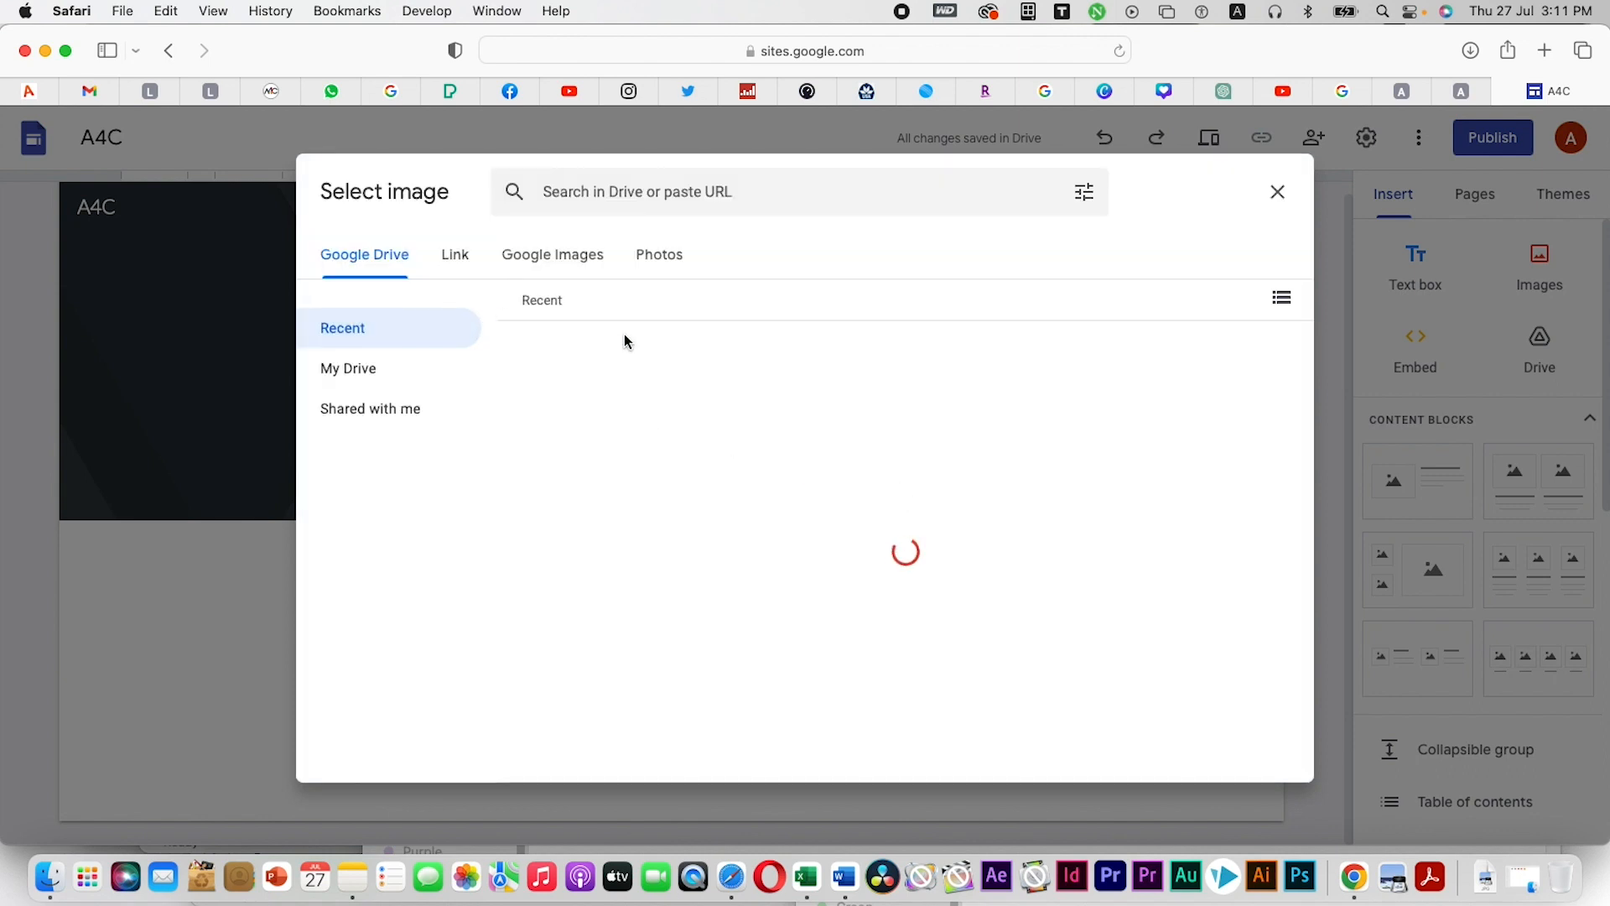
pyautogui.click(562, 262)
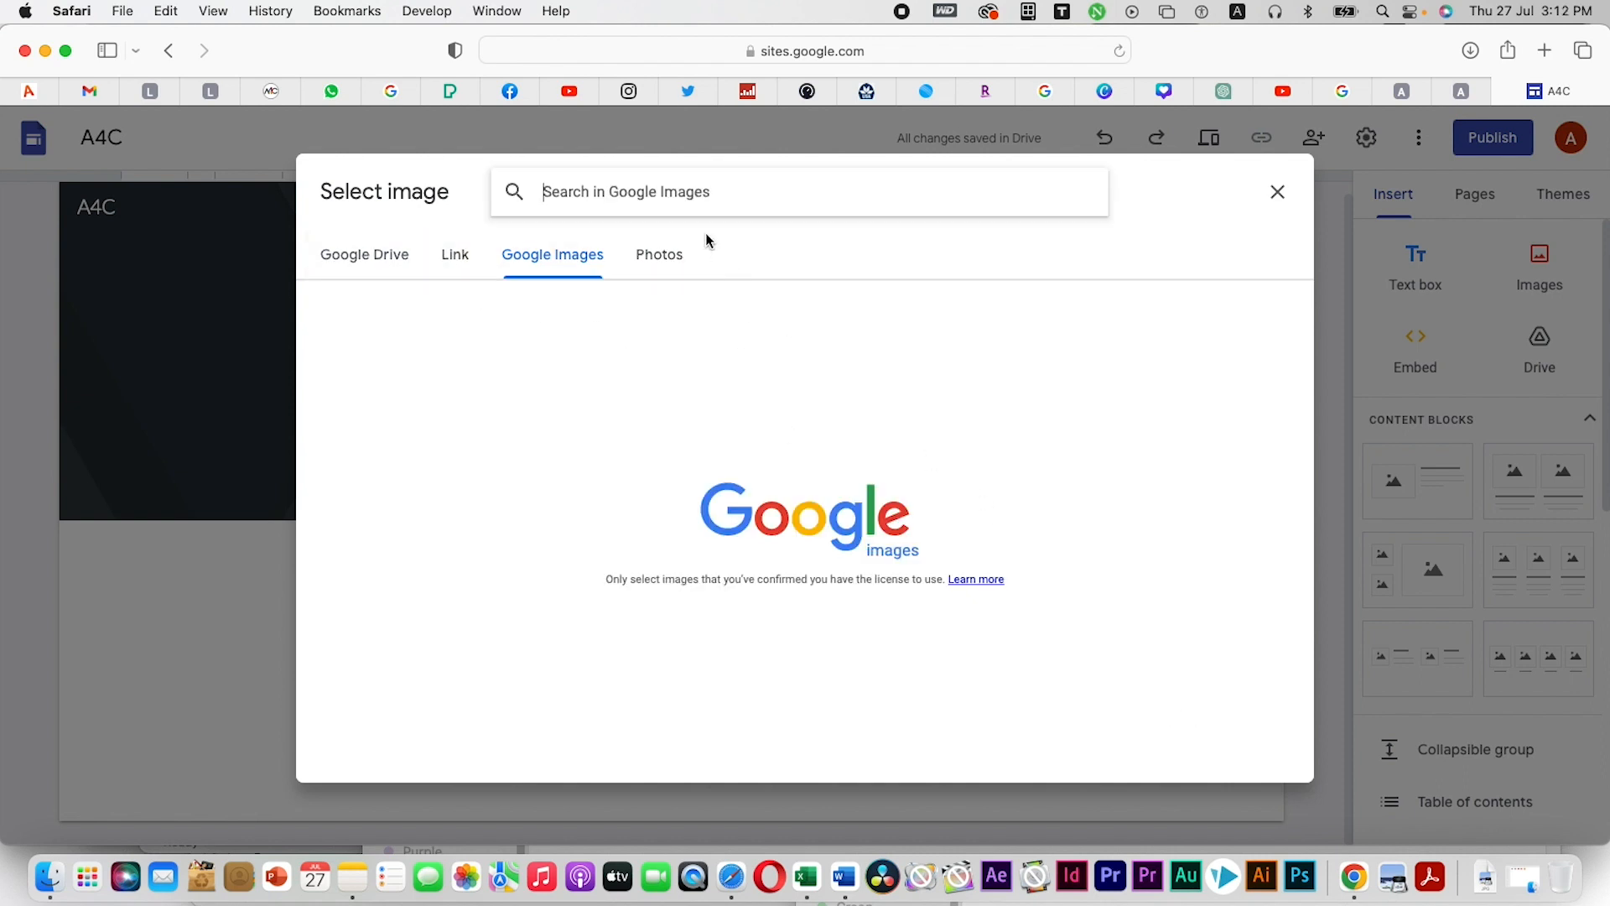
pyautogui.write('A4C')
pyautogui.press('Return')
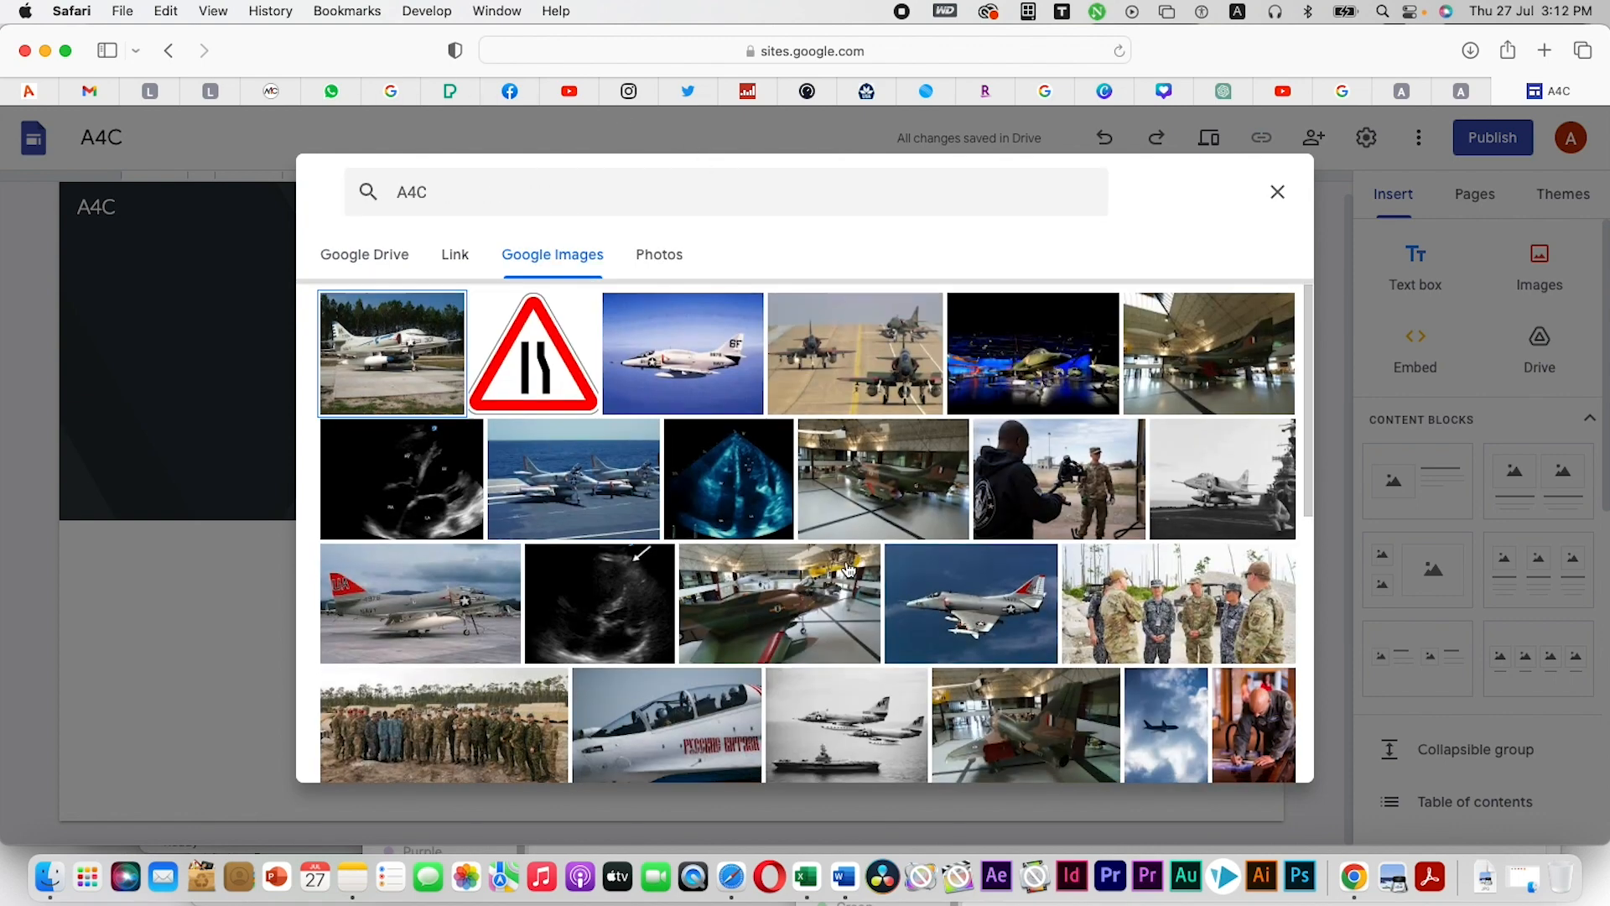
pyautogui.scroll(-10, 849, 571)
pyautogui.scroll(3, 852, 573)
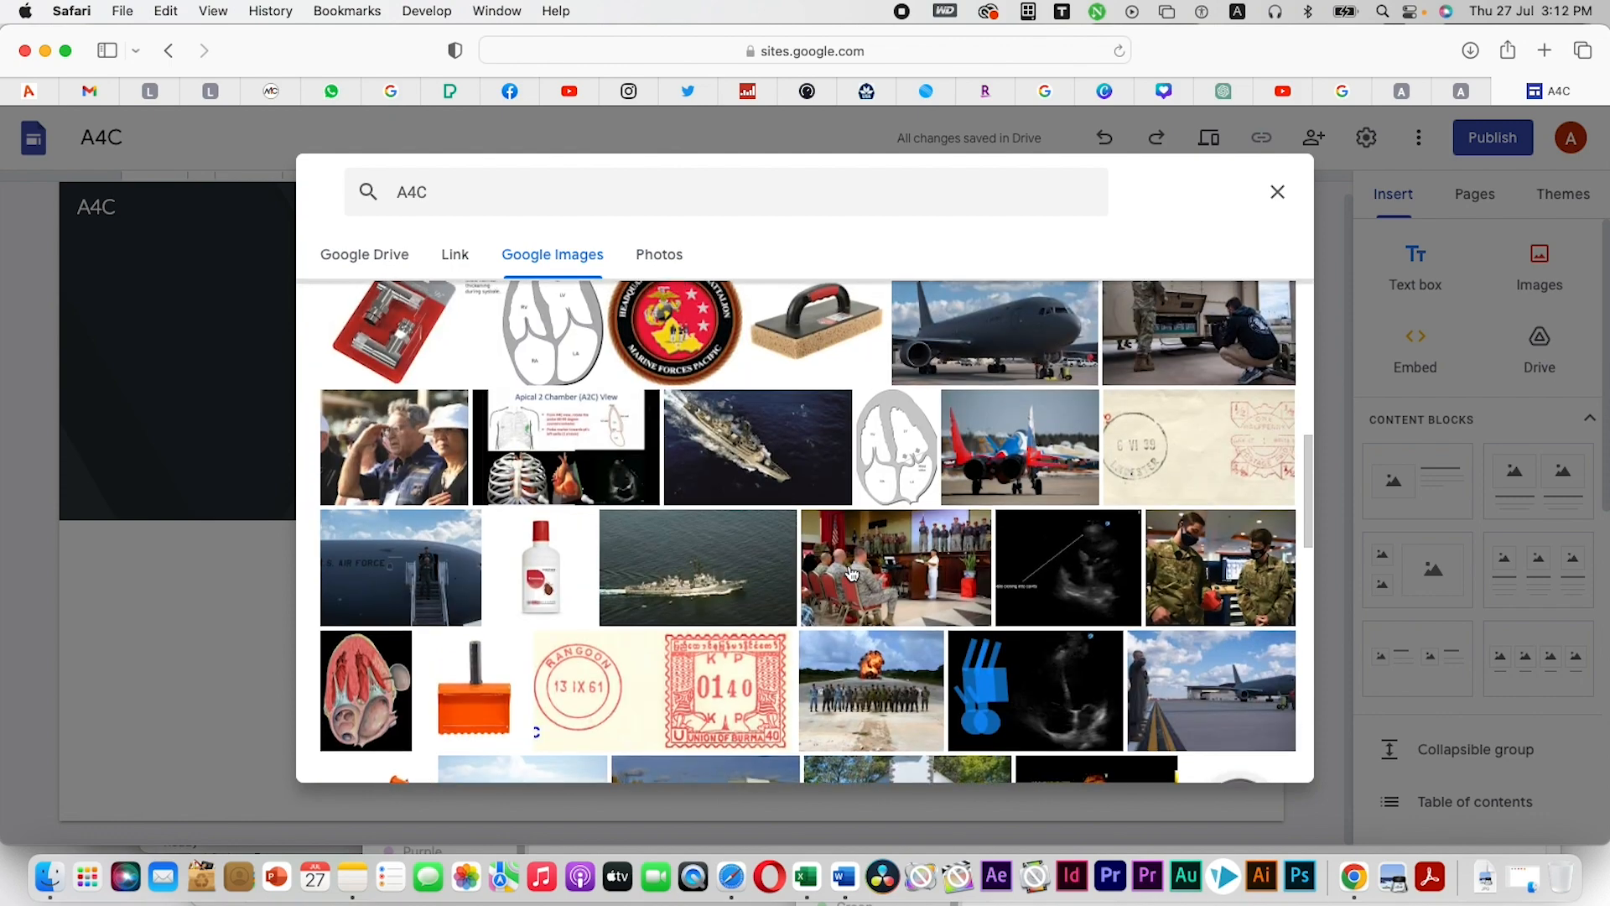
pyautogui.scroll(5, 852, 573)
# Search Google Images for "a4c logo", set the Oakland Athletics emblem as the site logo and close the settings
pyautogui.click(480, 185)
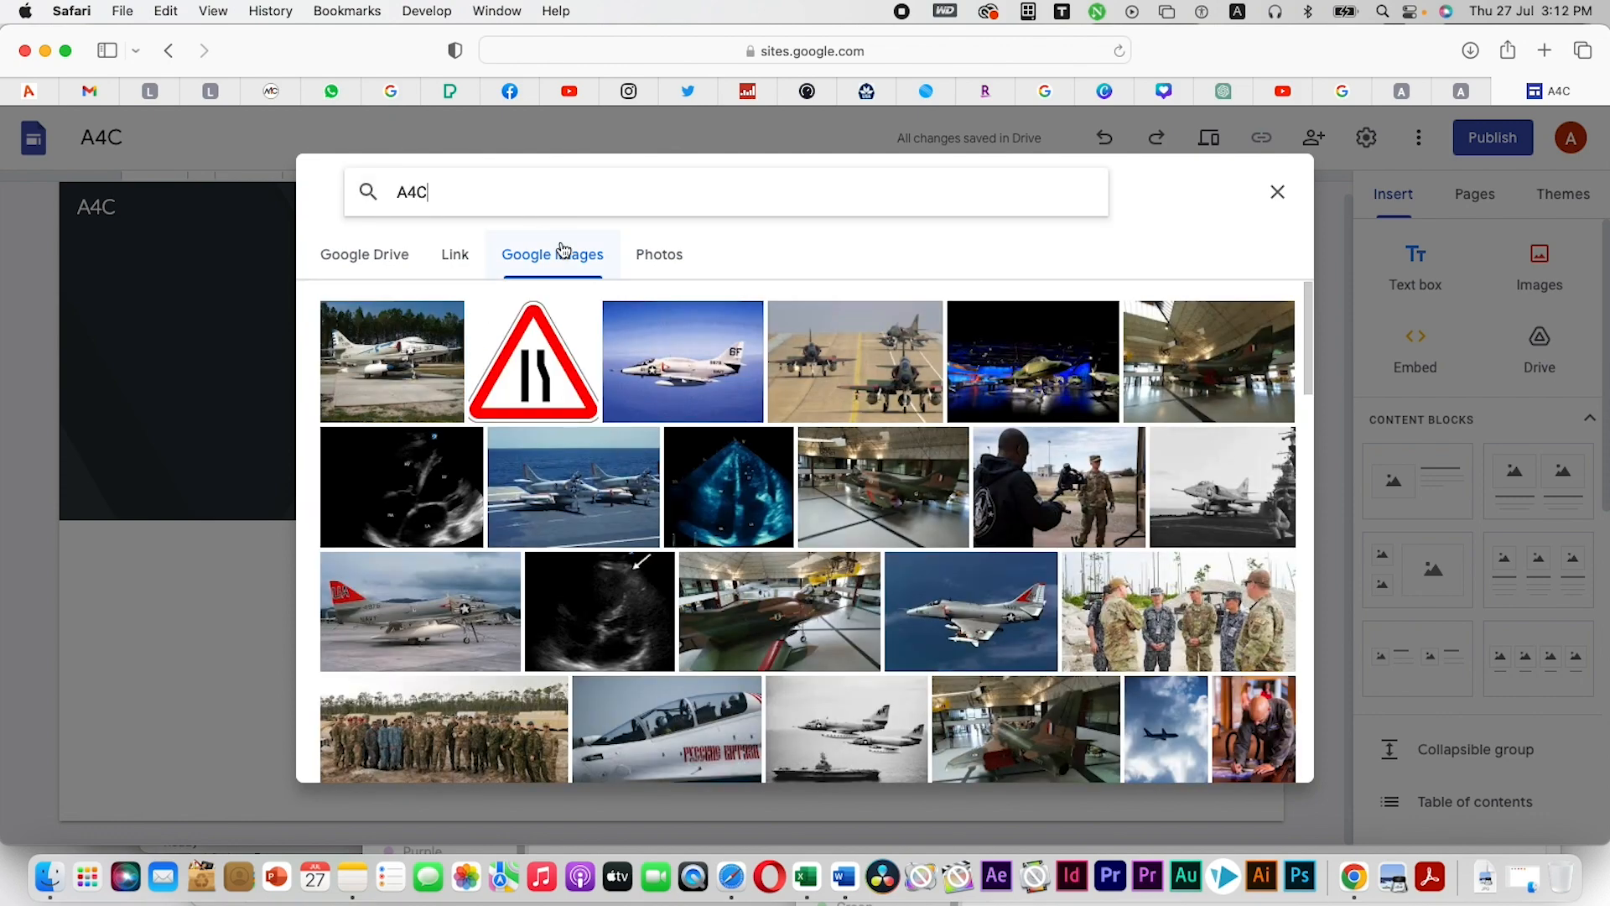
pyautogui.click(660, 264)
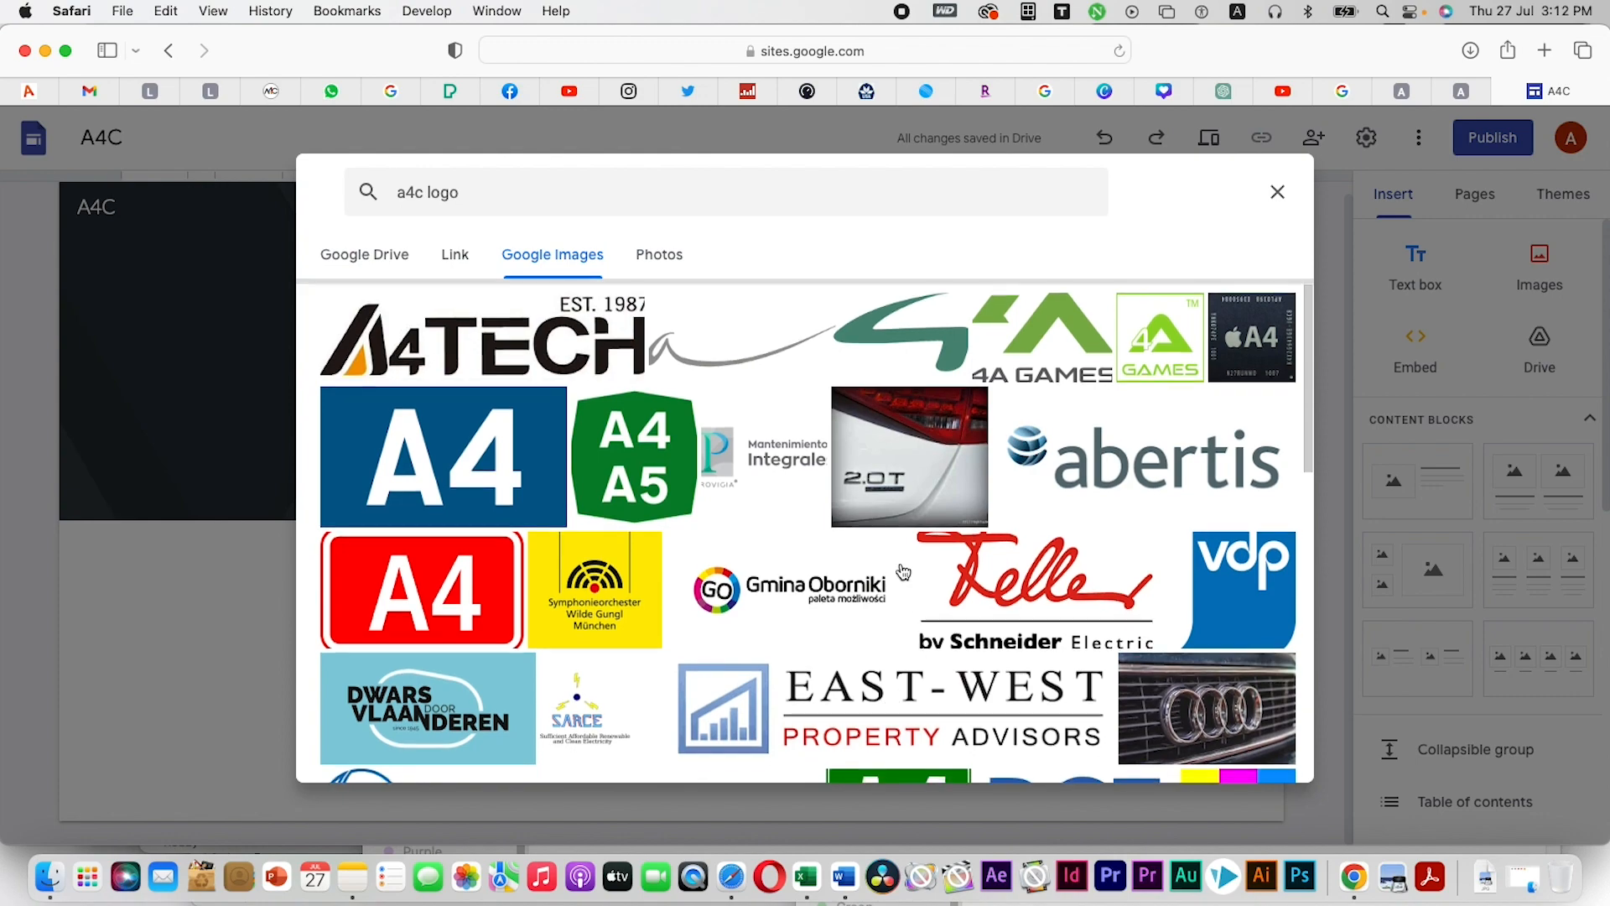
pyautogui.scroll(-12, 902, 572)
pyautogui.scroll(1, 903, 572)
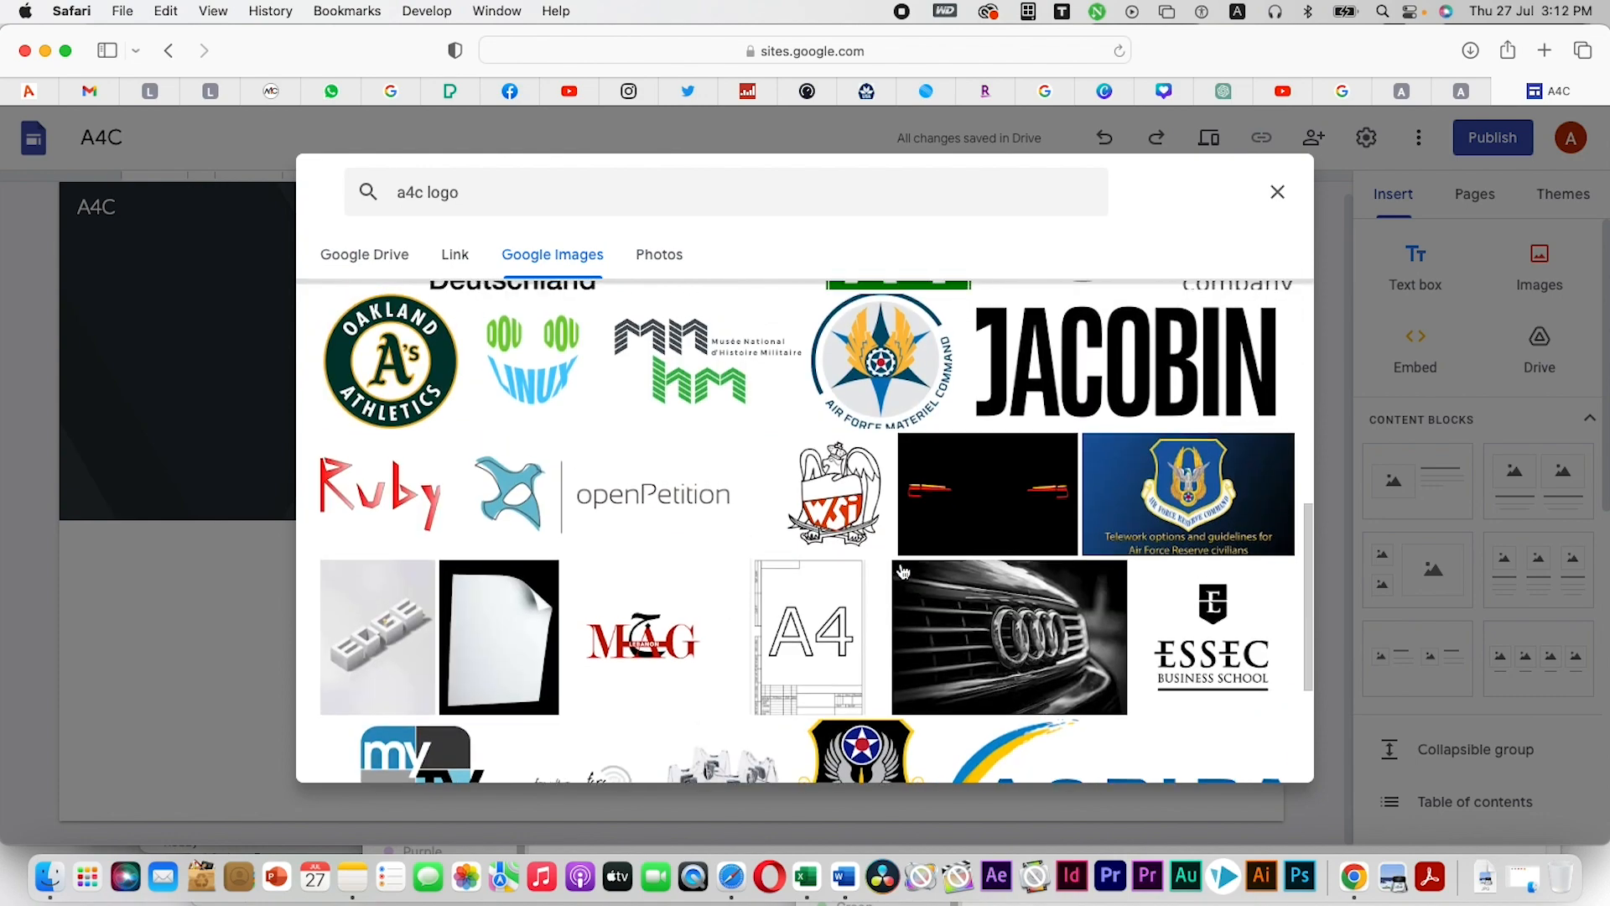
pyautogui.scroll(2, 902, 572)
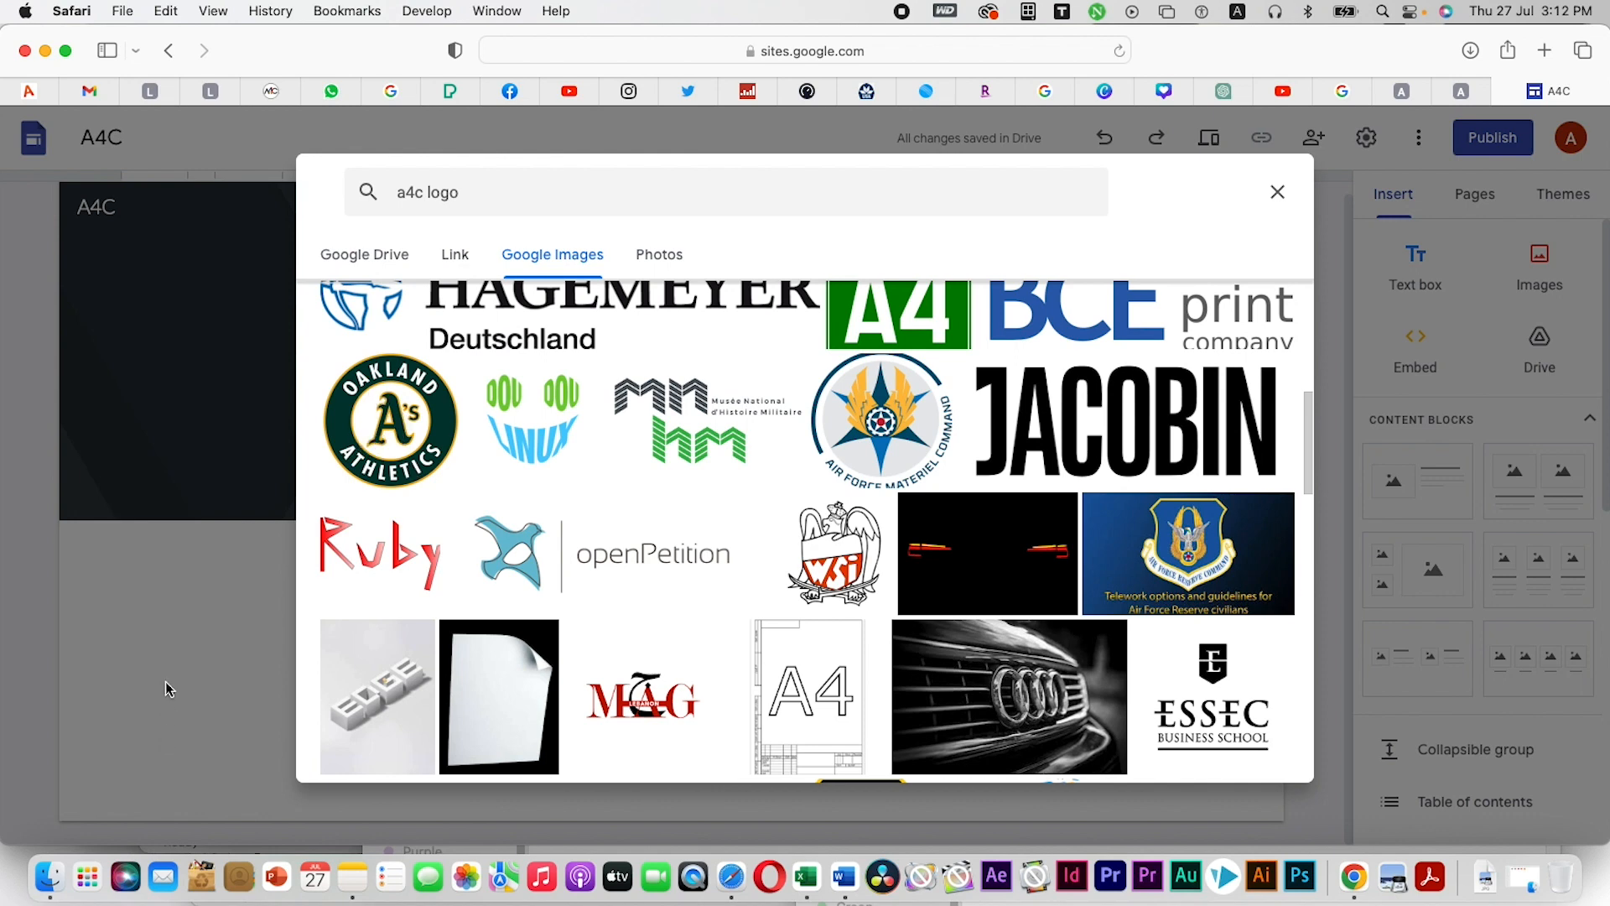
pyautogui.click(1255, 753)
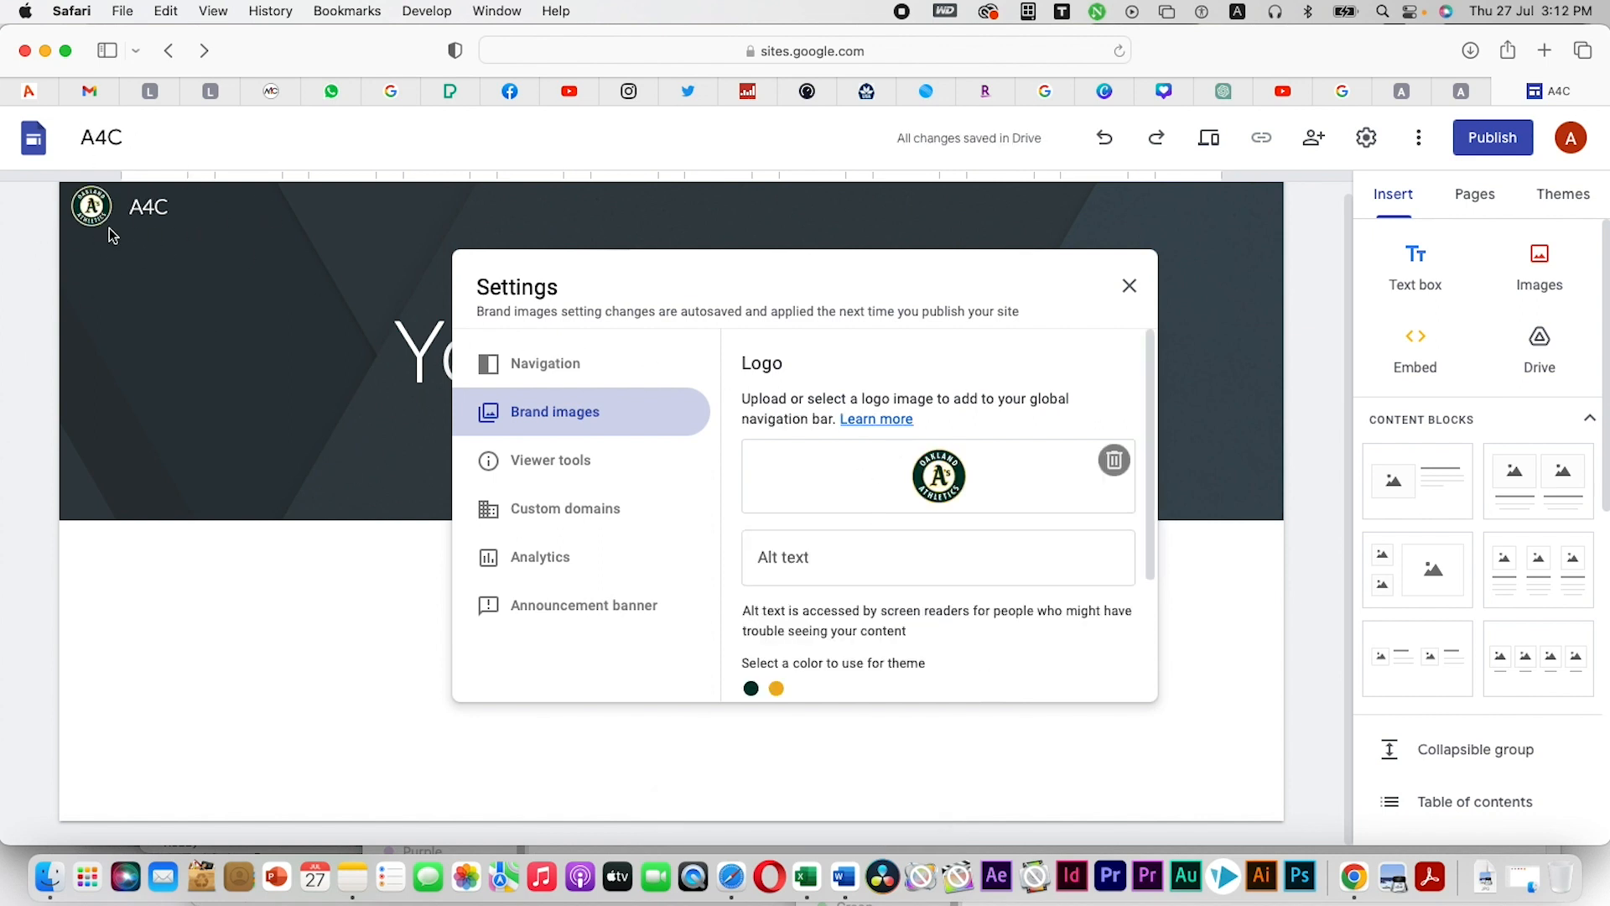
pyautogui.click(152, 212)
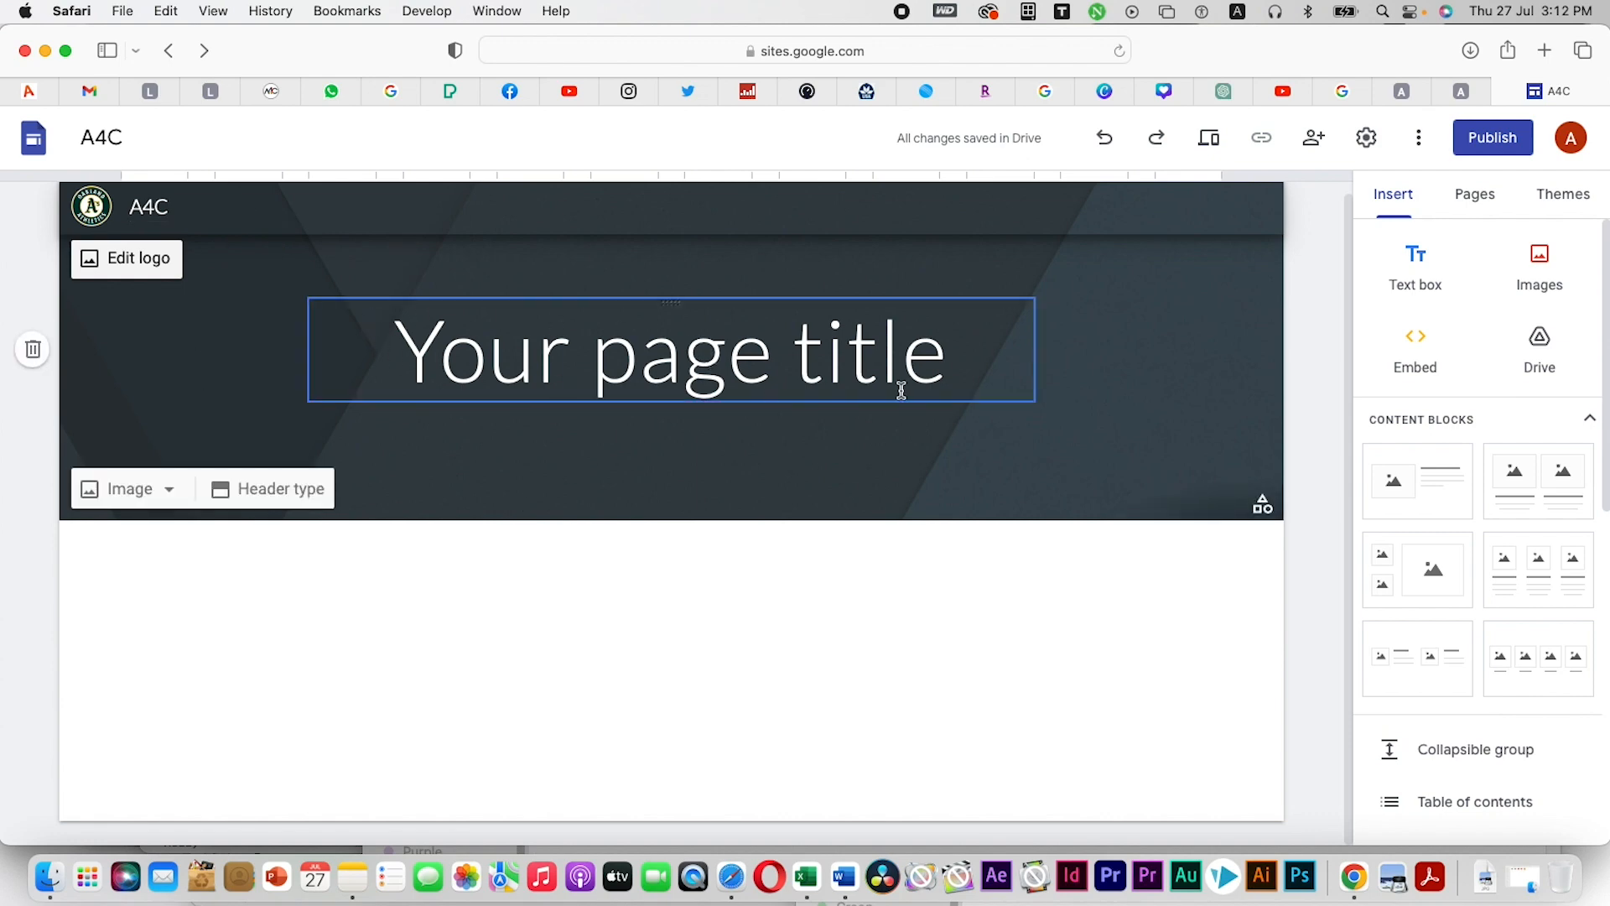
# Switch to the A4C store website, look through the ASTRO Gaming A20 headphones page and copy its full product title
pyautogui.click(269, 91)
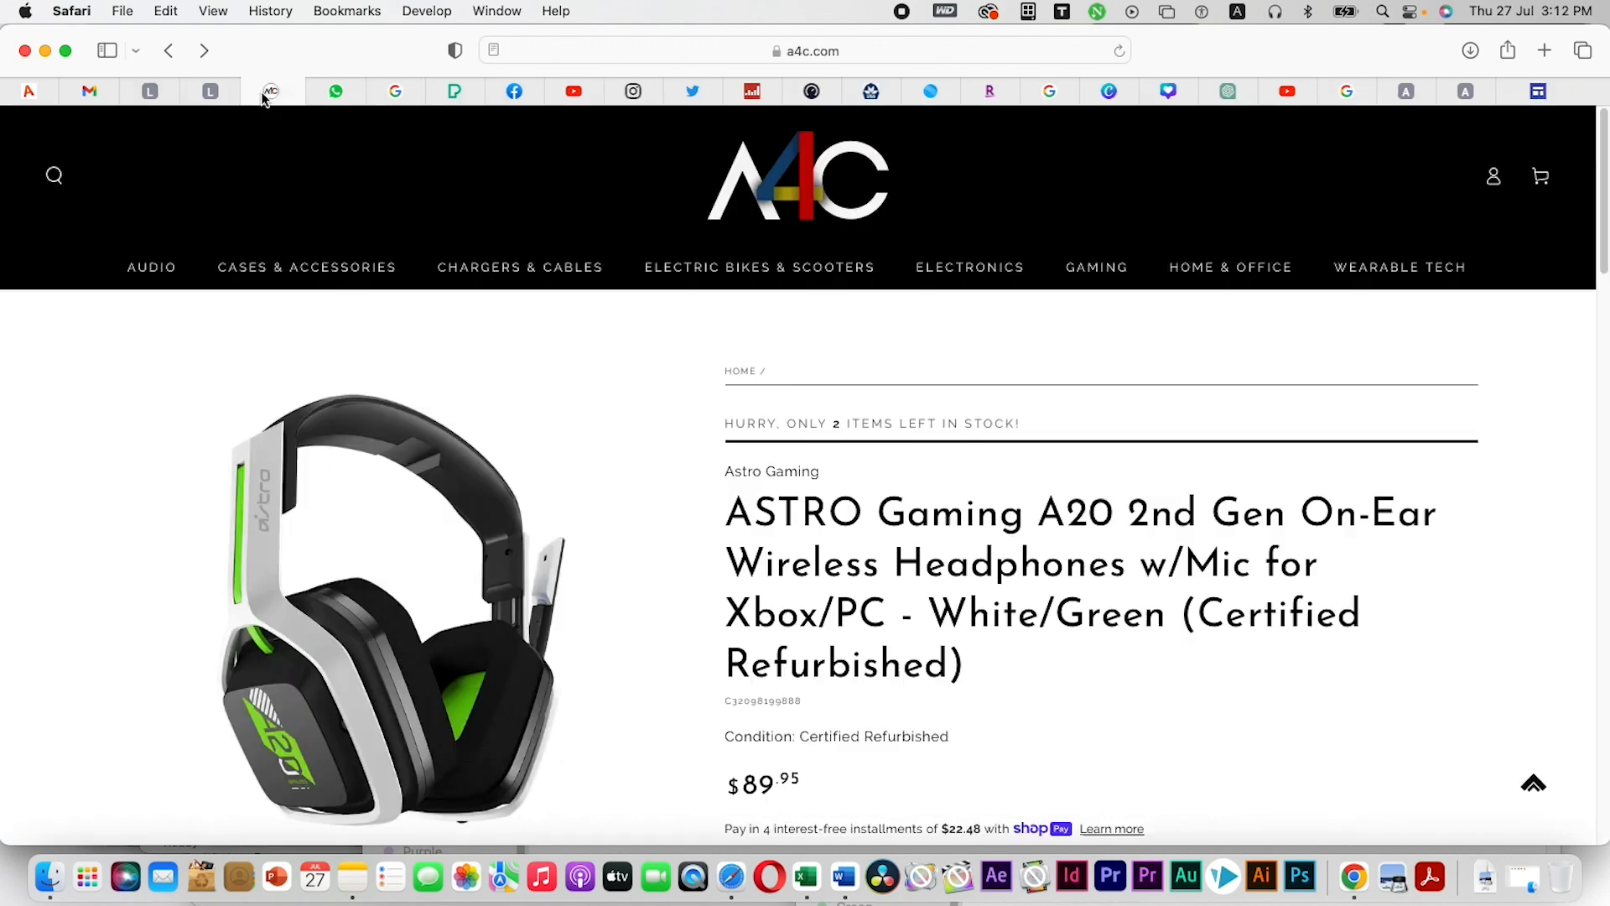
pyautogui.moveTo(735, 507); pyautogui.dragTo(1027, 583)
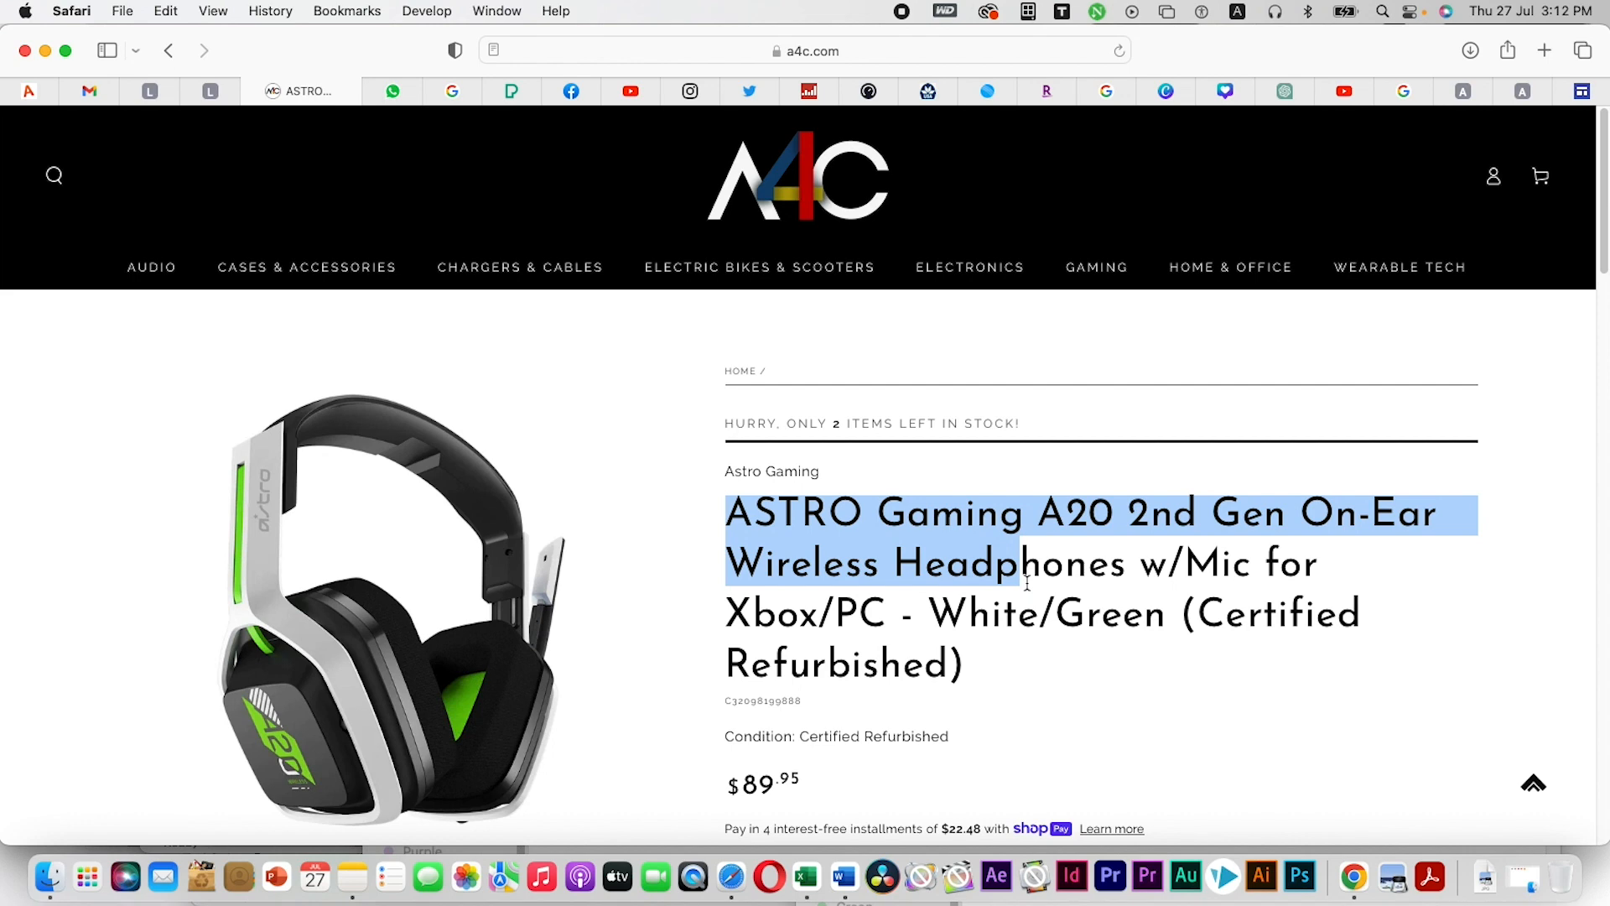
pyautogui.scroll(-10, 537, 507)
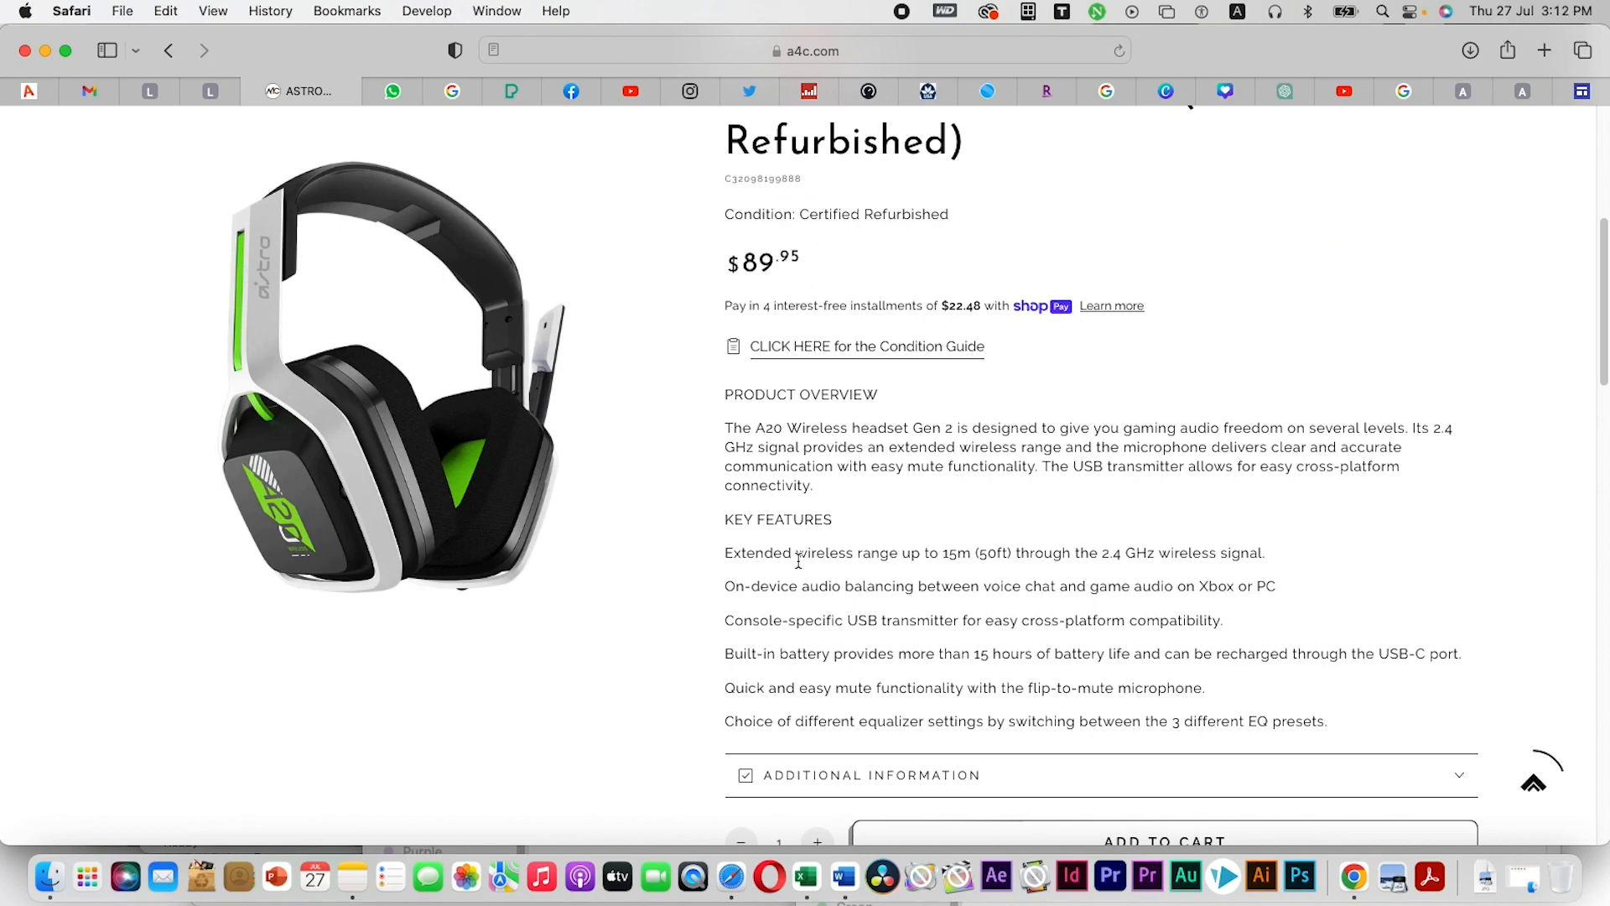
pyautogui.scroll(-10, 538, 508)
pyautogui.scroll(10, 537, 504)
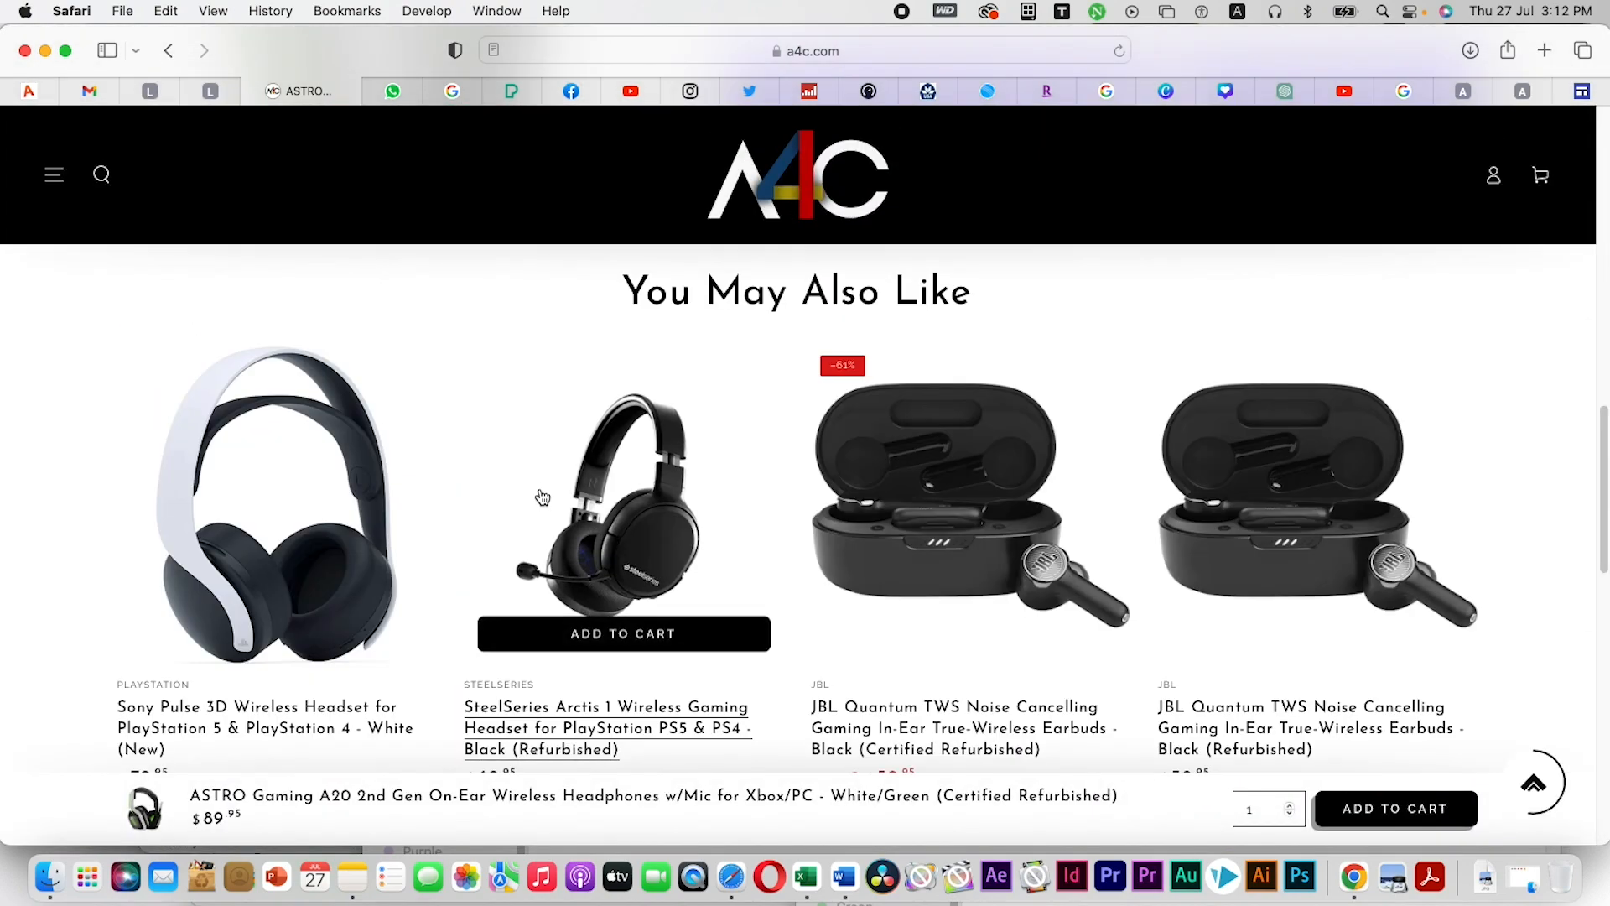
pyautogui.scroll(10, 545, 503)
pyautogui.moveTo(900, 570); pyautogui.dragTo(1407, 642)
pyautogui.press('super+c')
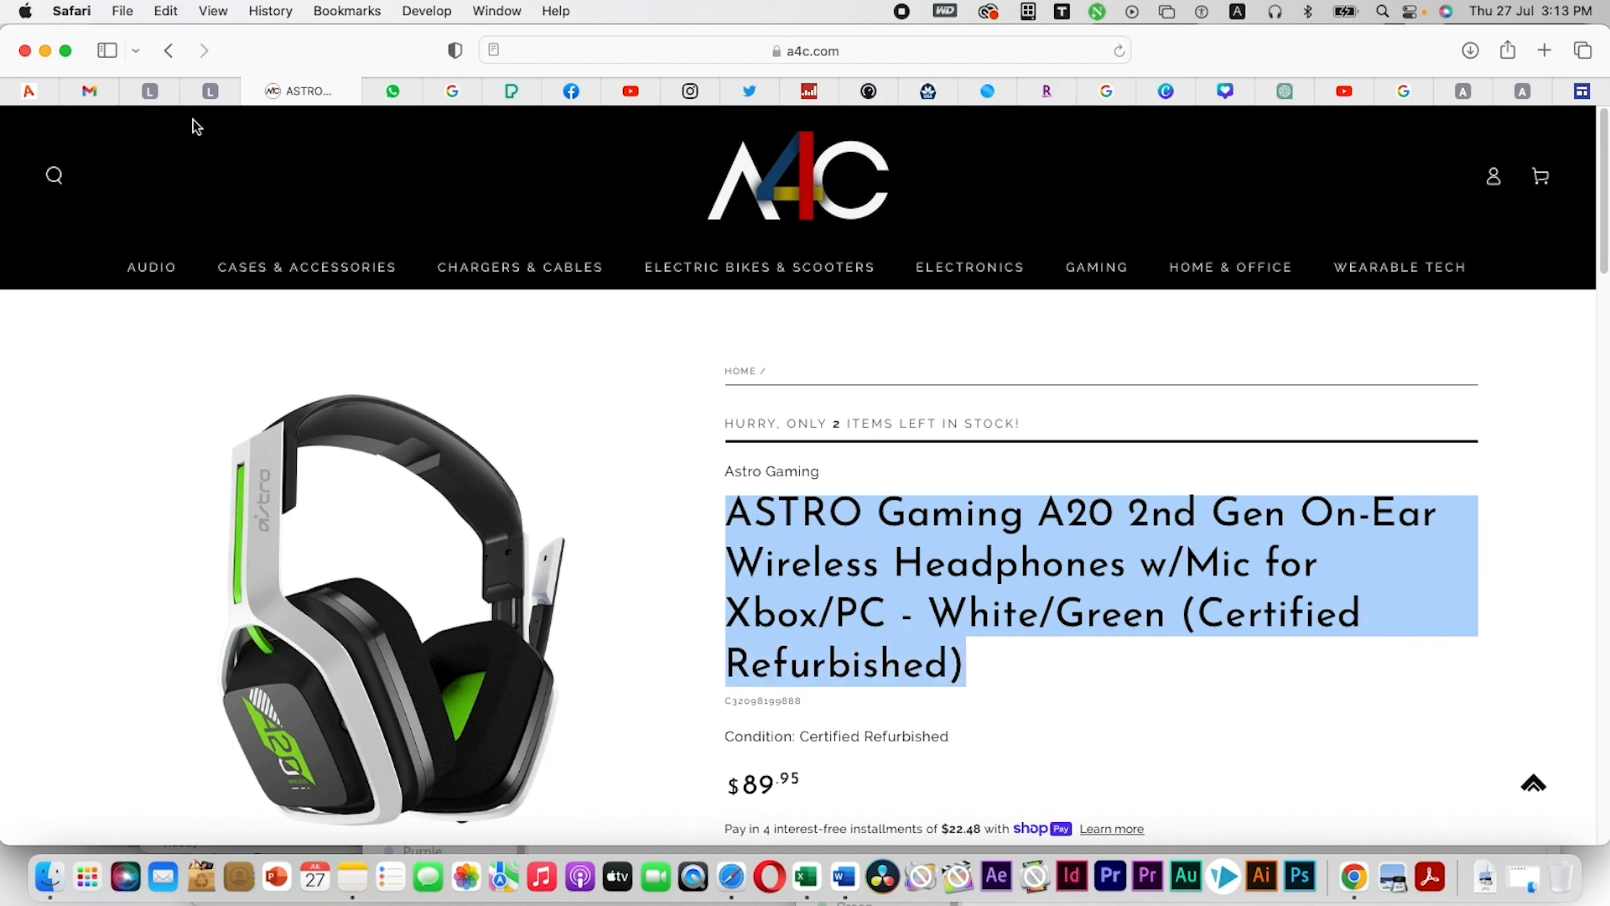
# Switch back to Google Sites, apply the Subheading style to the page title and replace its text with the copied product title
pyautogui.click(1581, 90)
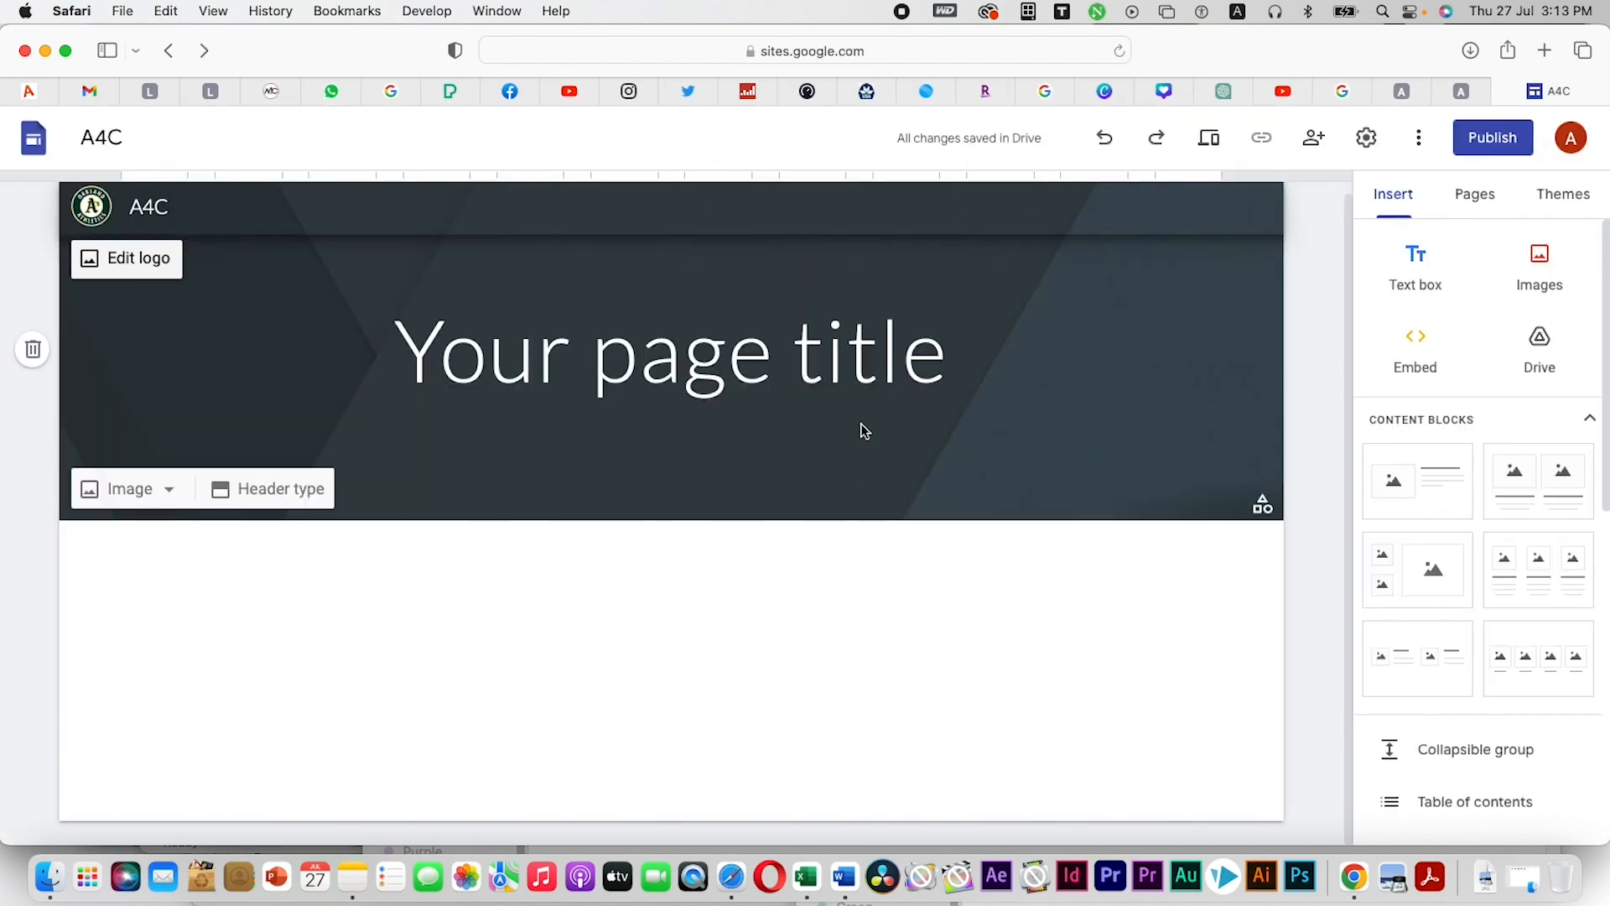
pyautogui.click(837, 361)
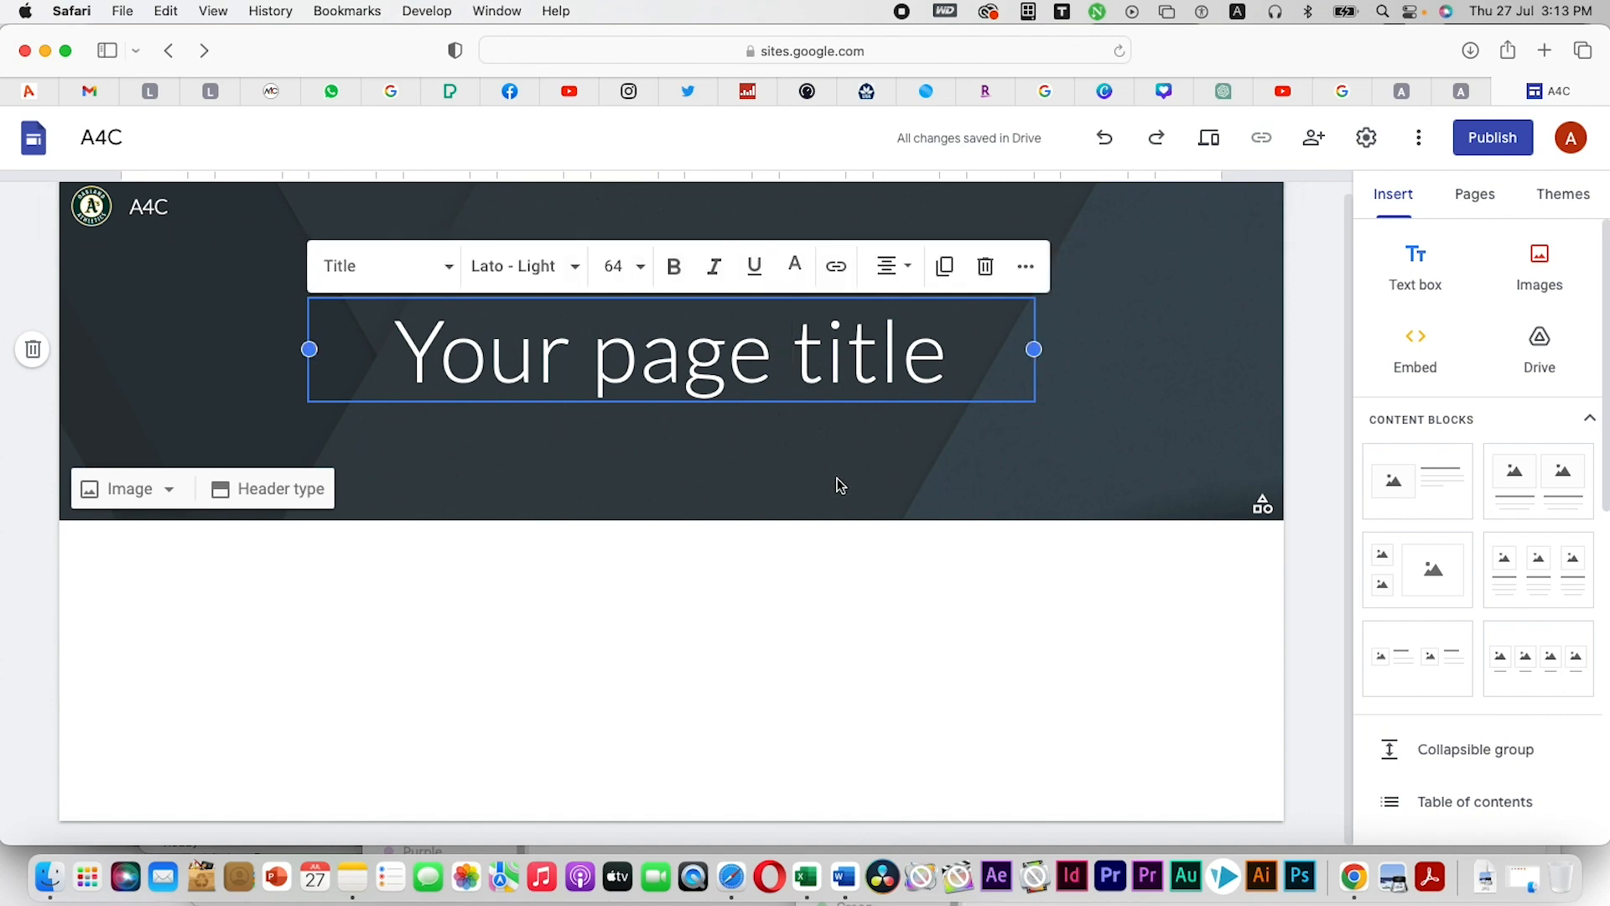
pyautogui.click(449, 268)
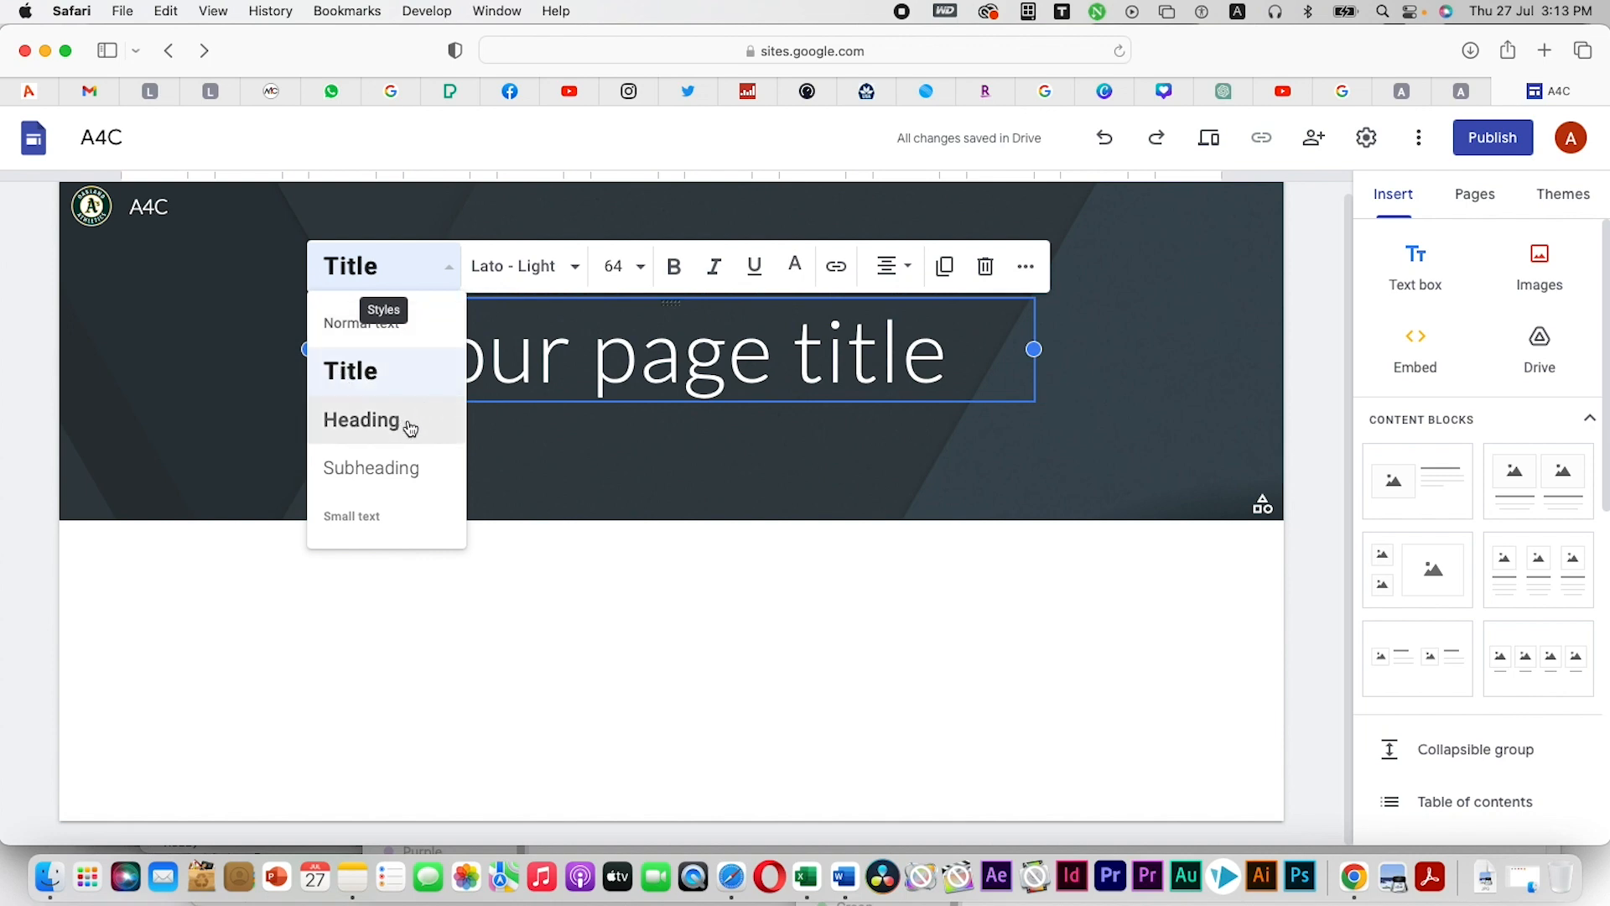
pyautogui.click(390, 470)
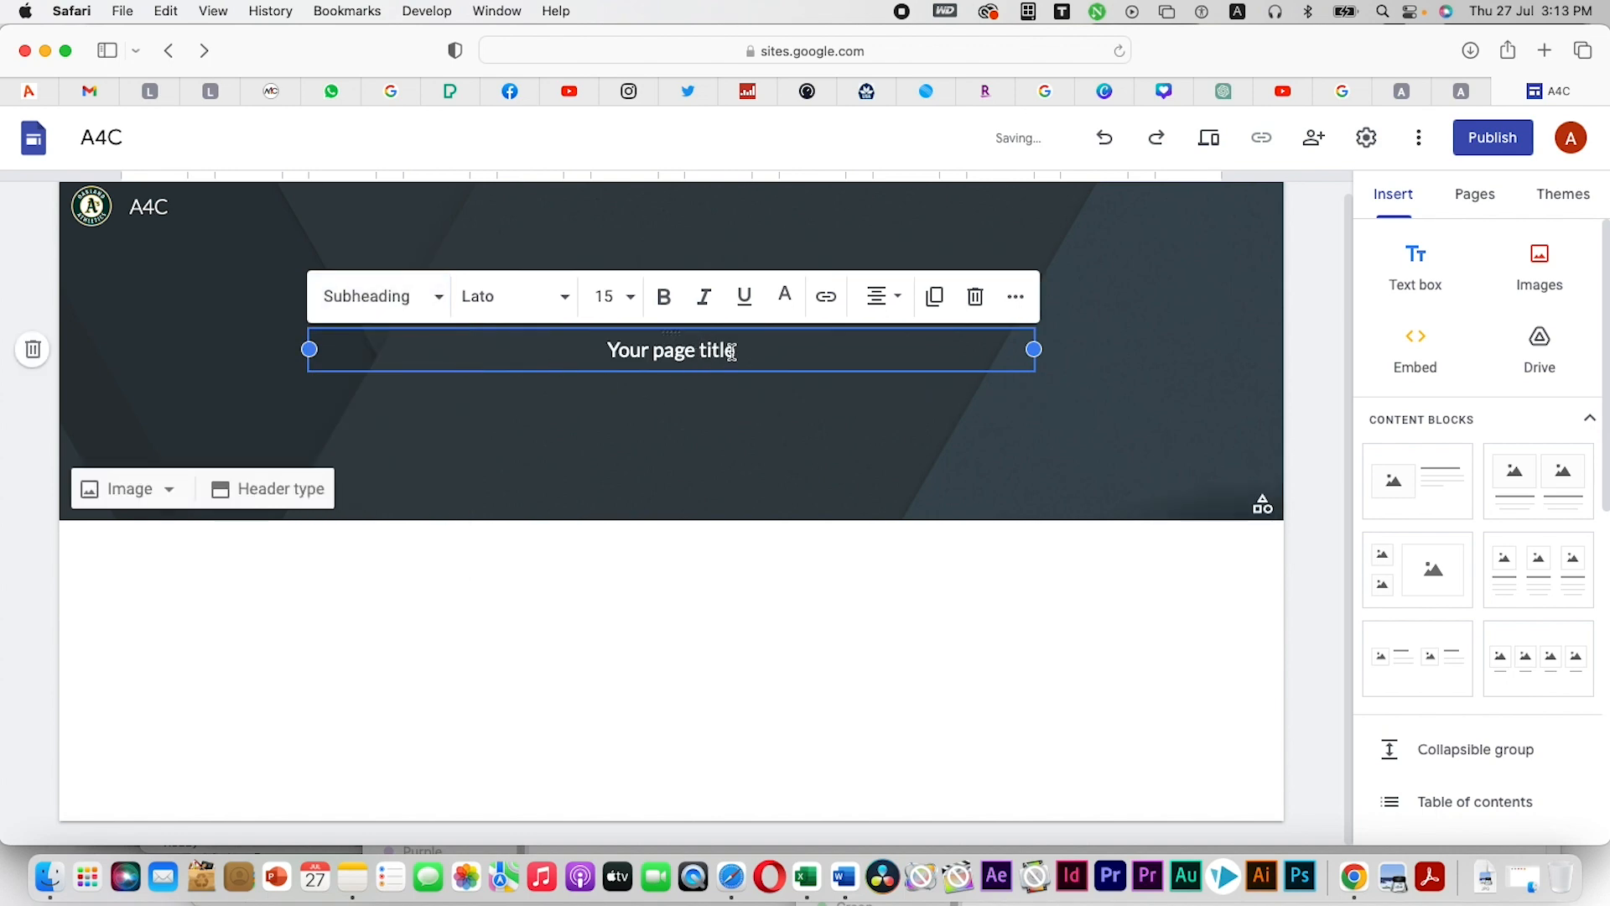
pyautogui.press('super+a')
pyautogui.press('super+v')
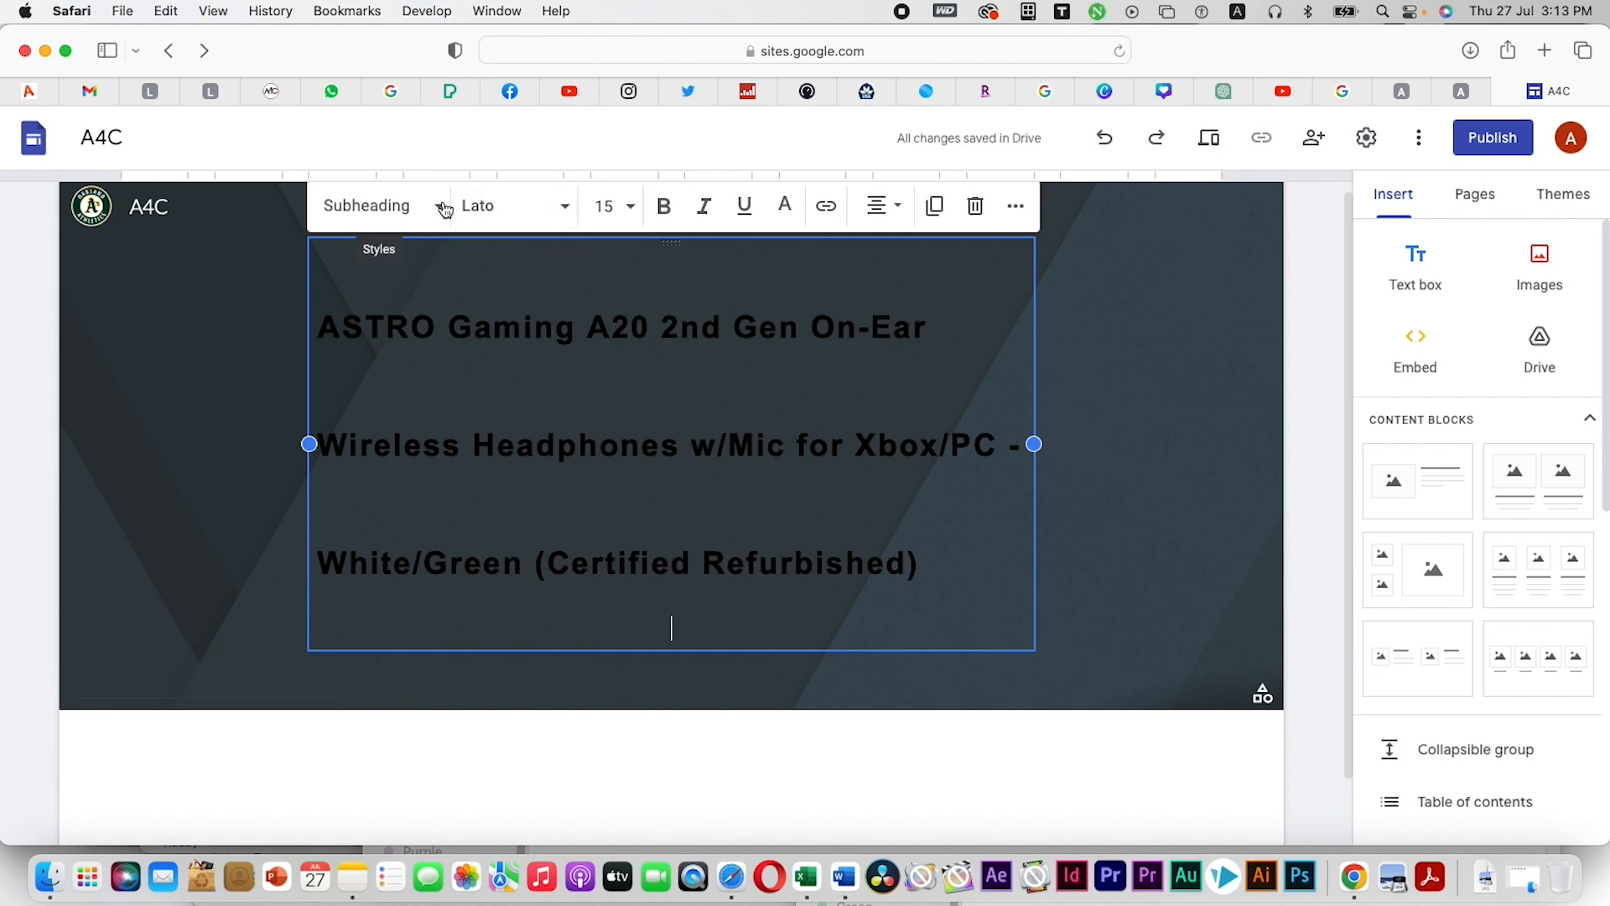
# Select the pasted product title in the header and apply the Heading text style to it
pyautogui.click(445, 209)
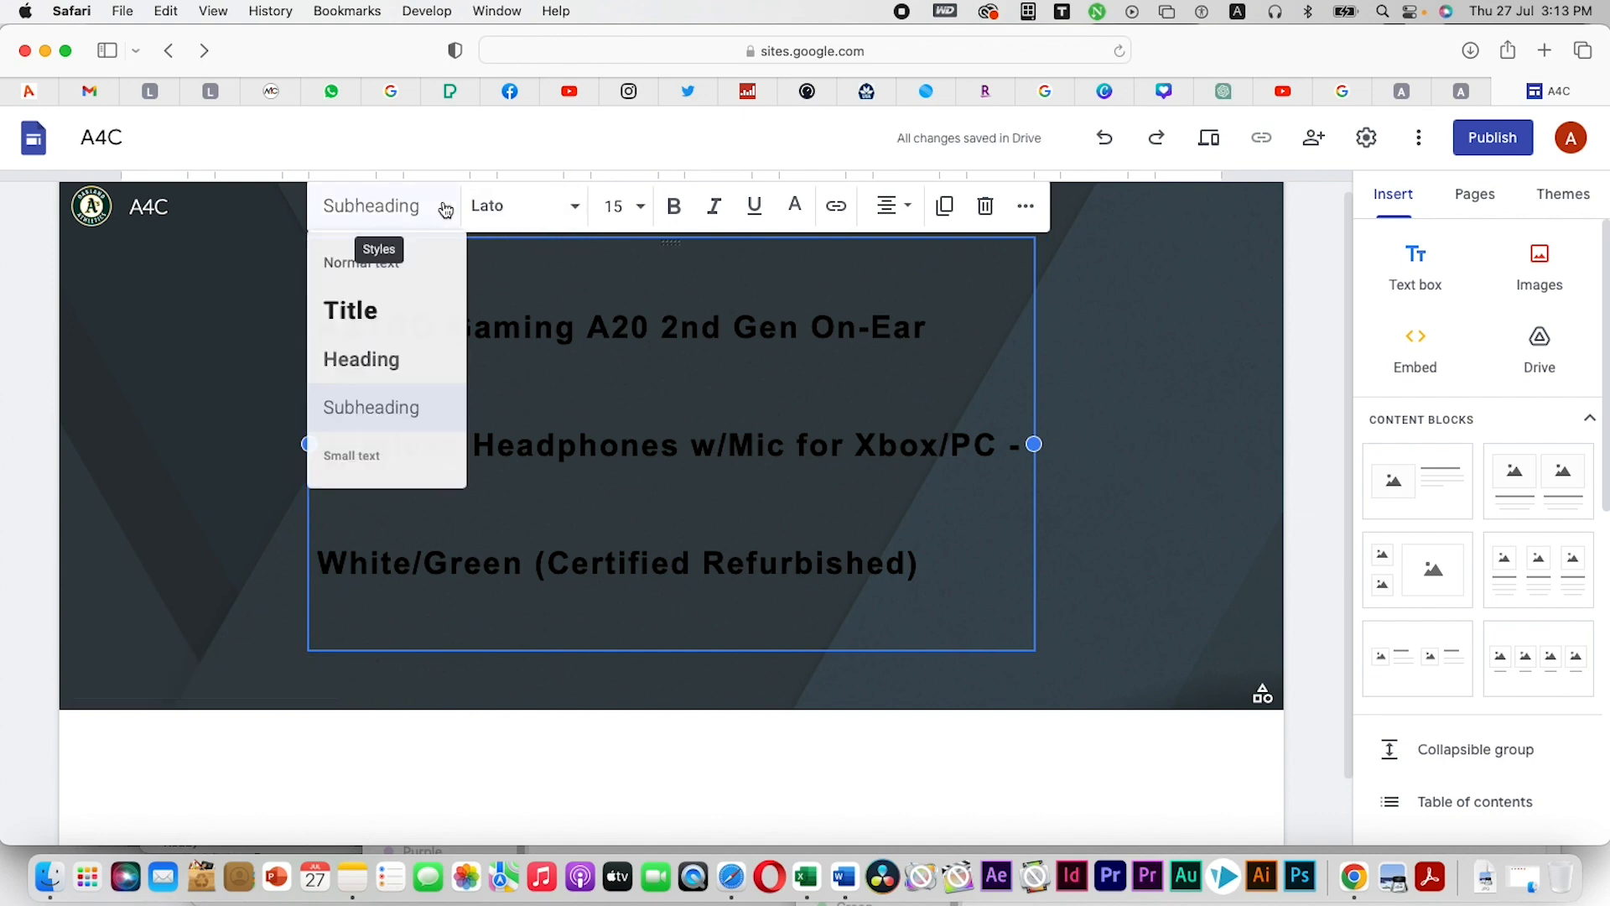
pyautogui.click(367, 460)
pyautogui.tripleClick(624, 362)
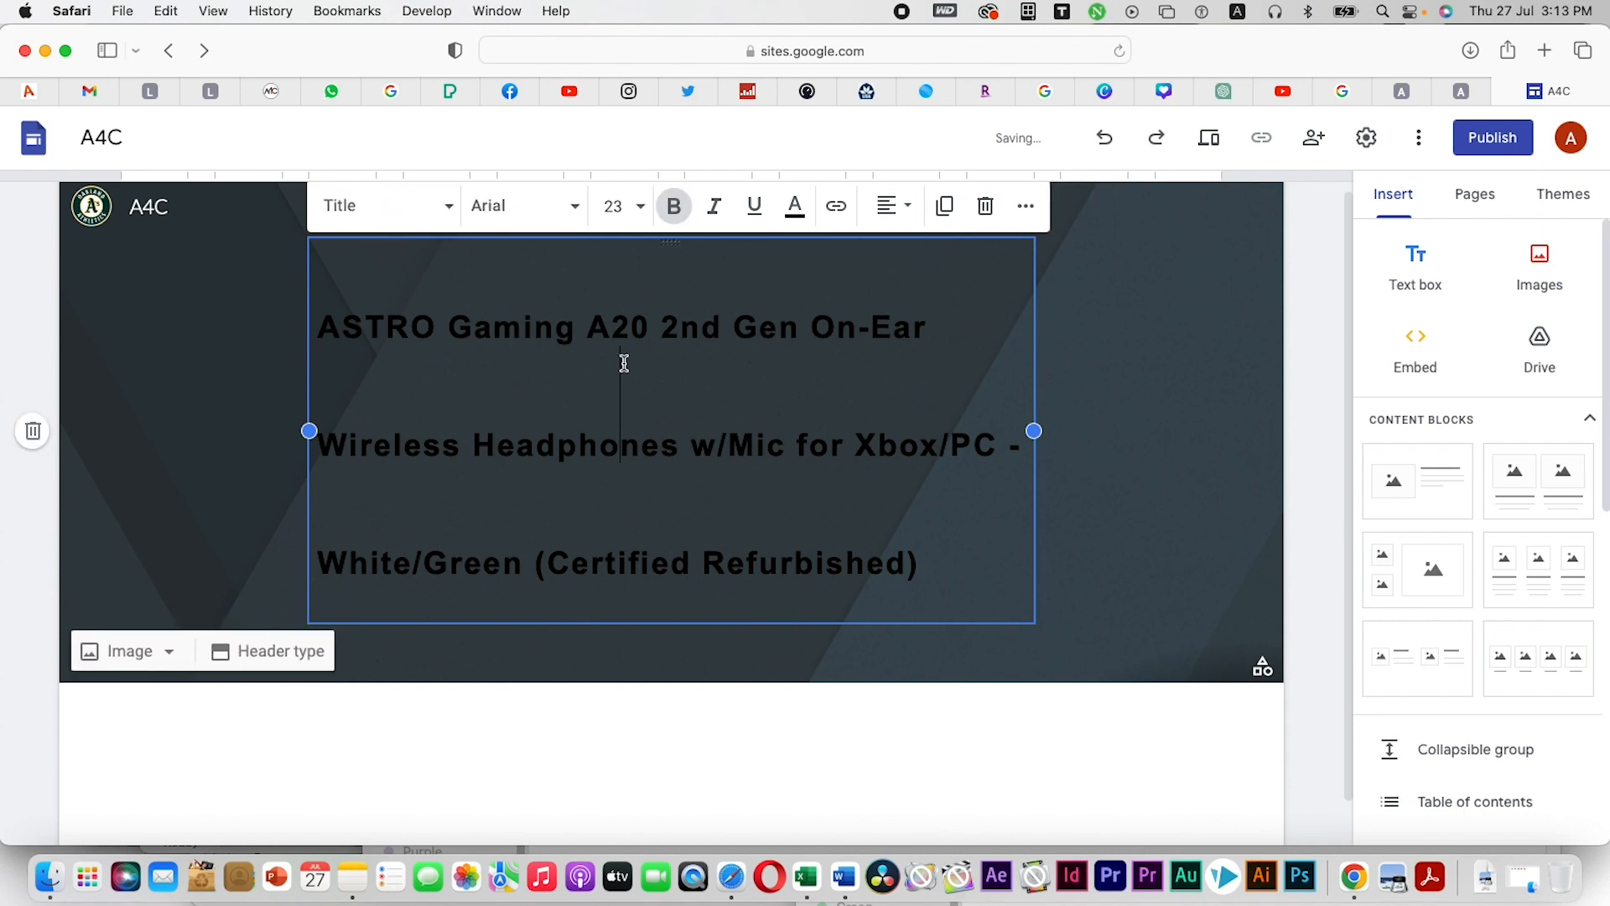
pyautogui.click(451, 207)
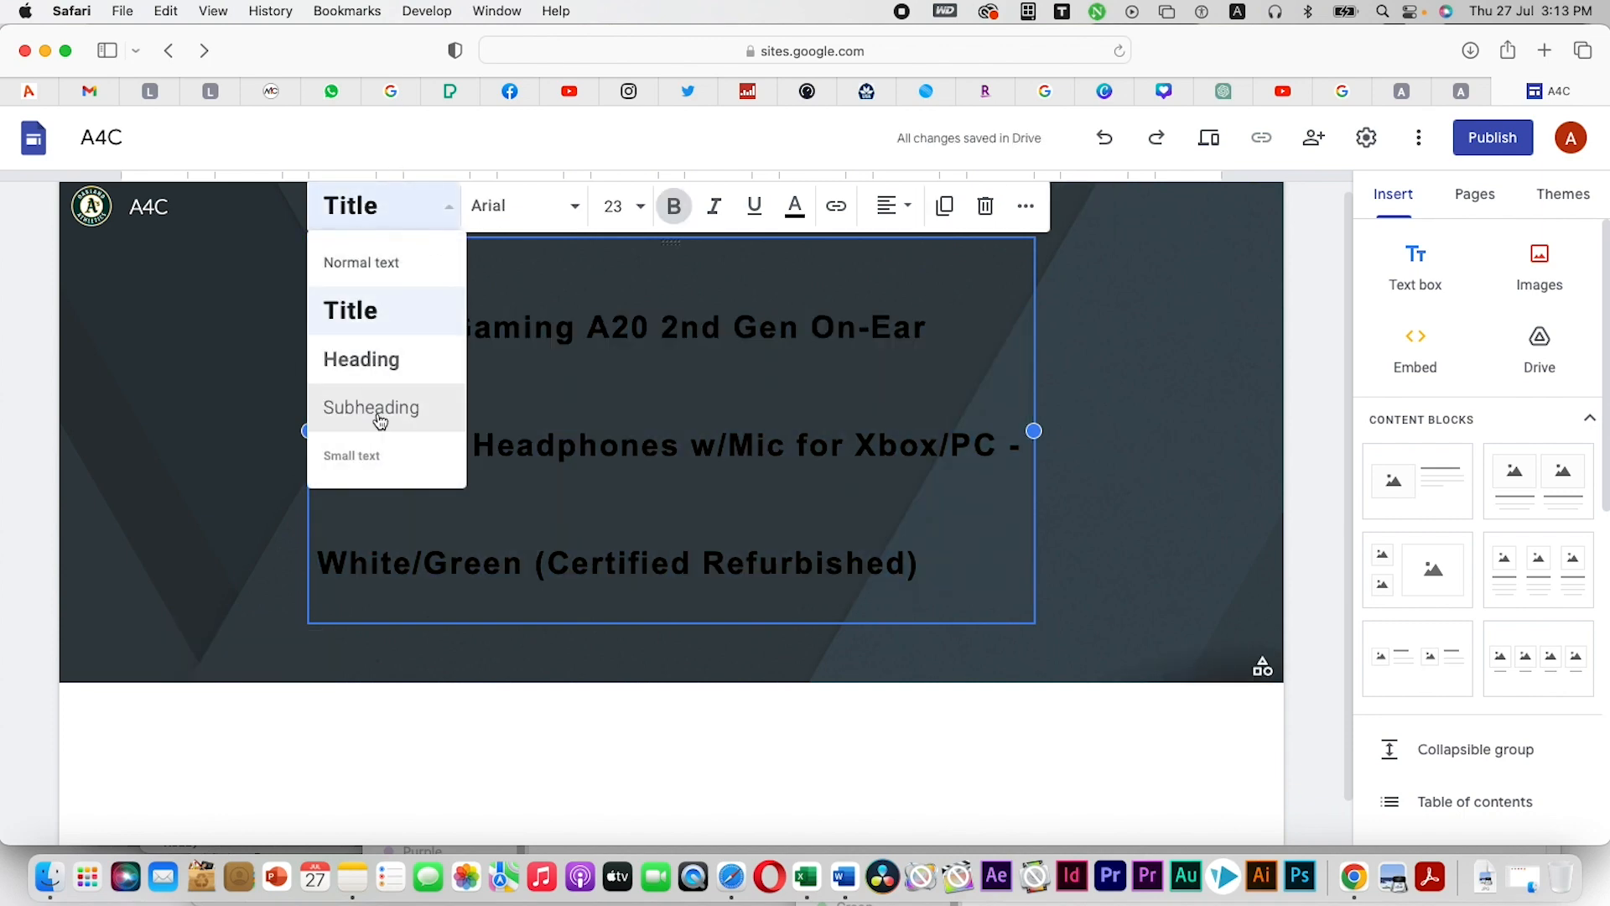
pyautogui.click(365, 360)
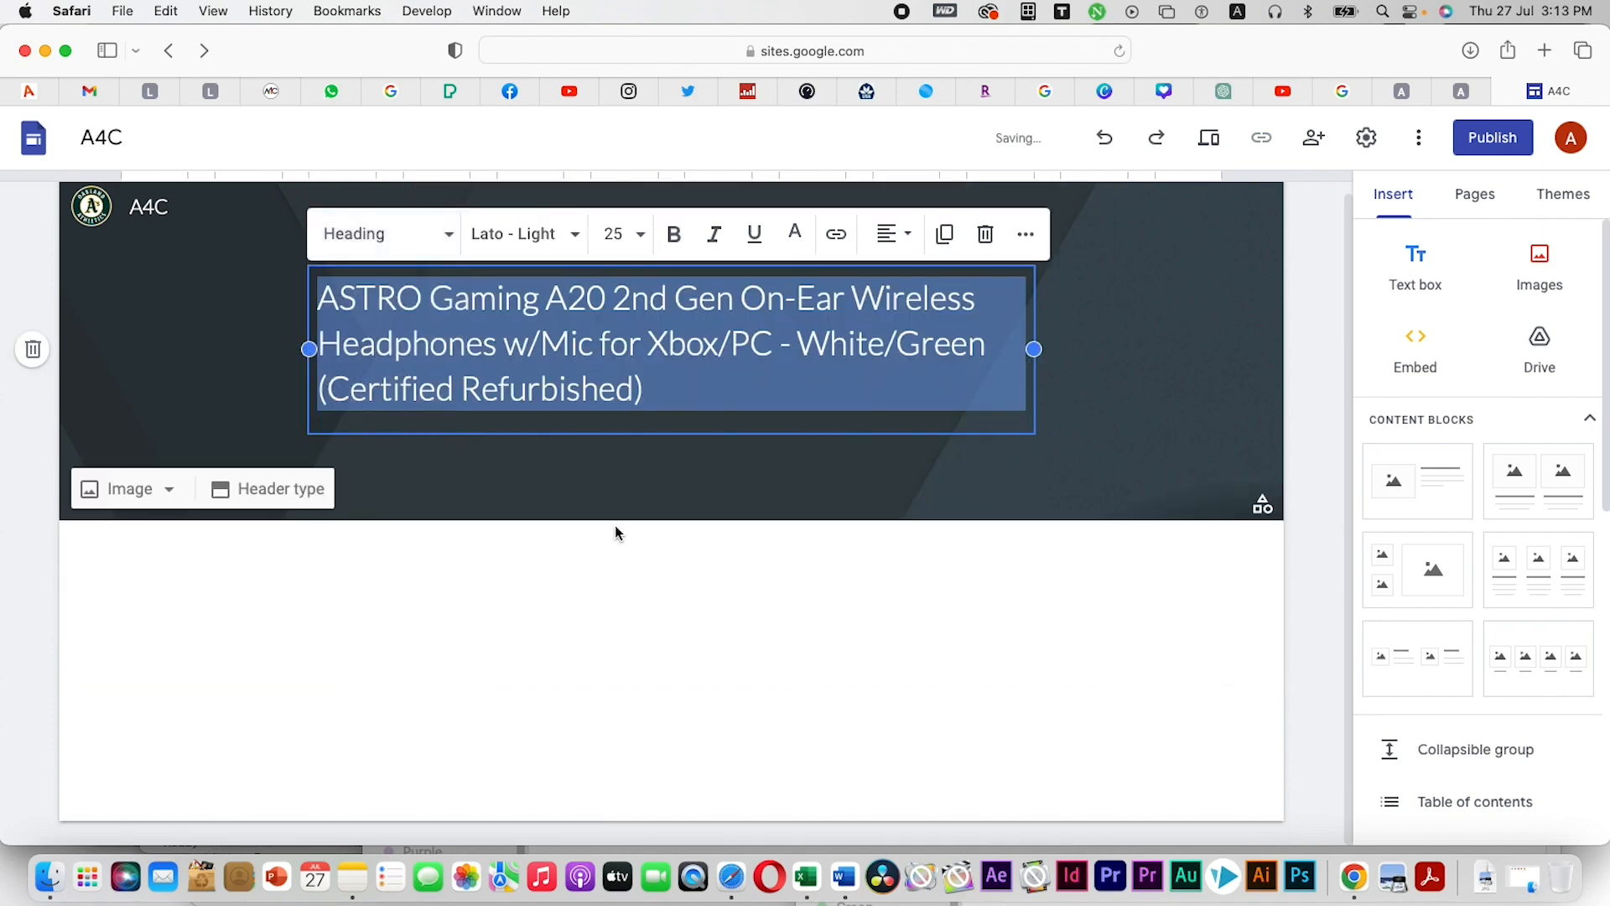
# Set the header title's font to Oswald Medium and its text colour to yellow (#ffff00)
pyautogui.click(565, 237)
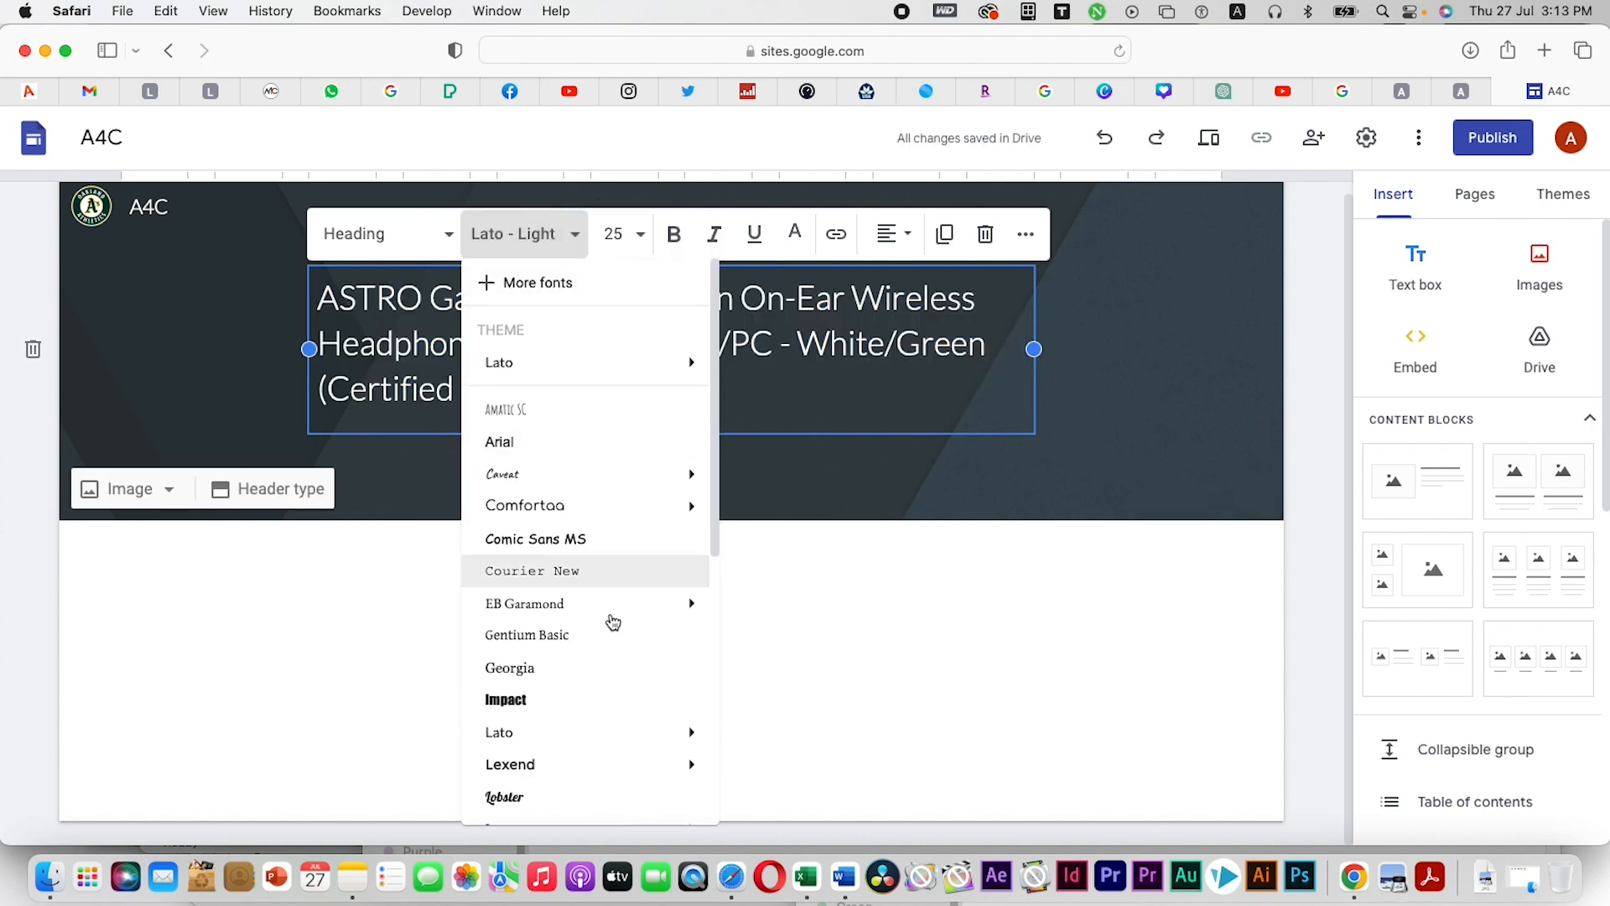
pyautogui.scroll(-5, 575, 564)
pyautogui.moveTo(570, 585)
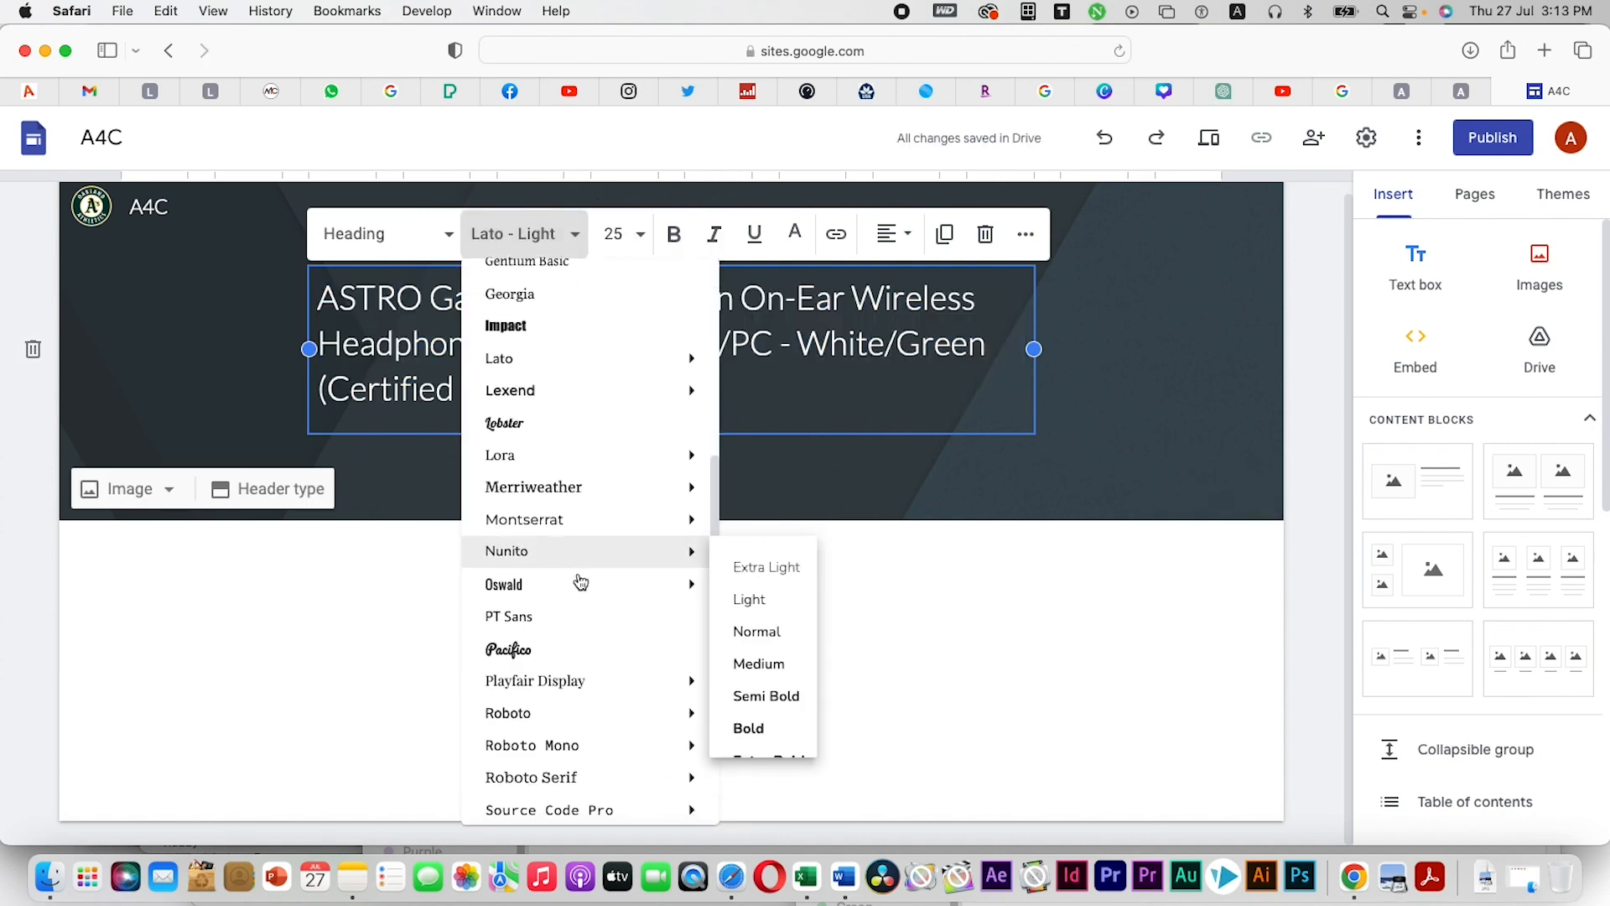
pyautogui.click(755, 697)
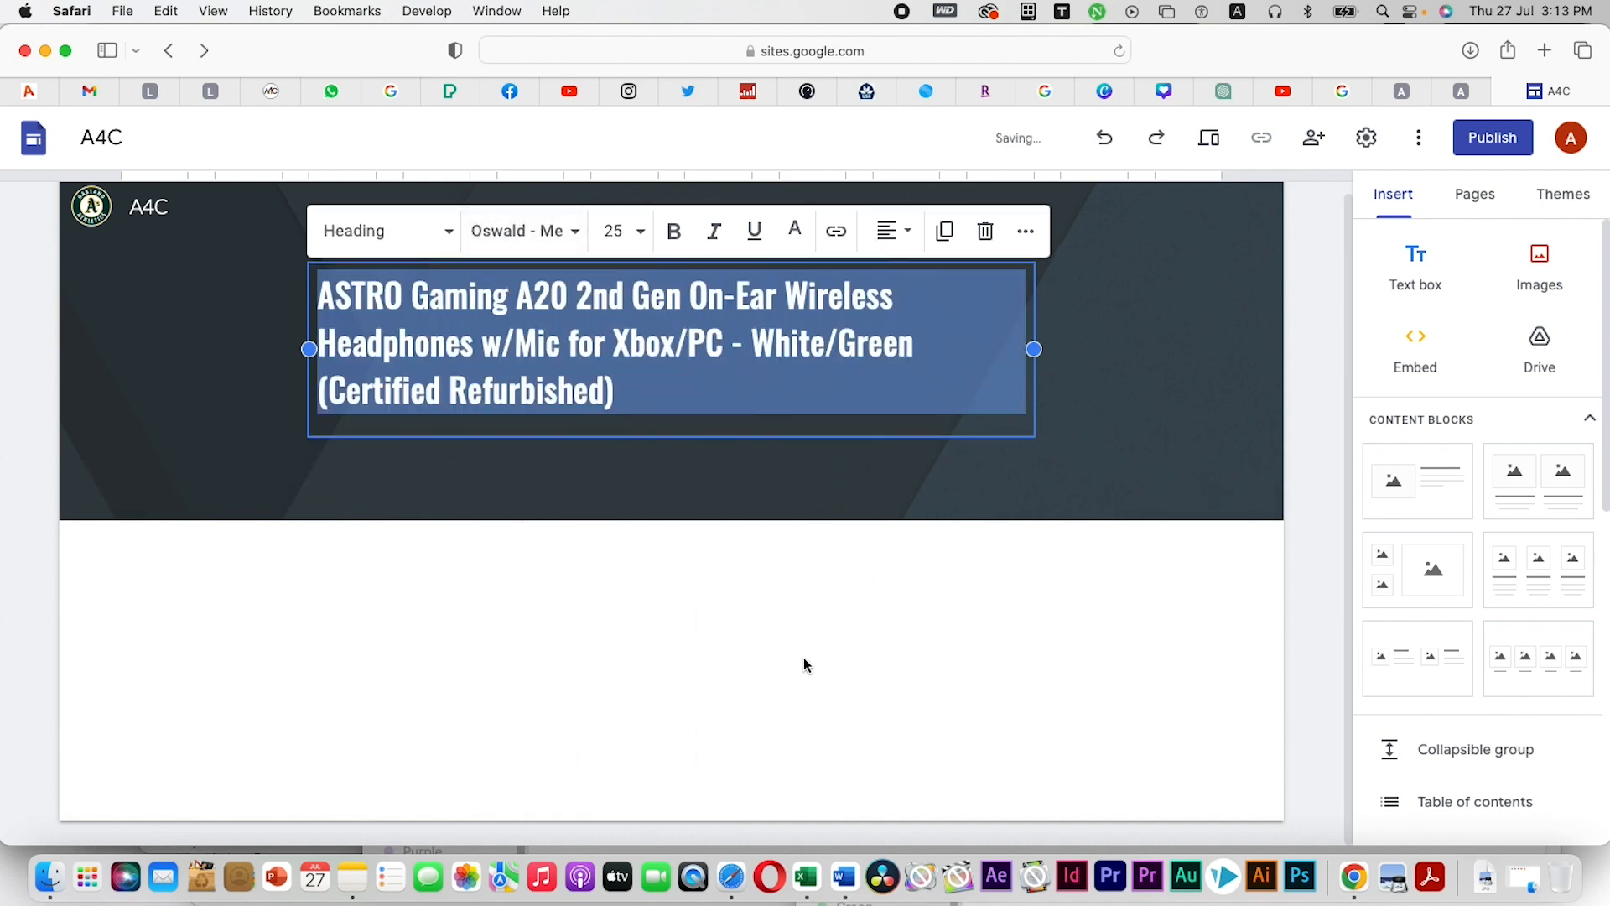
pyautogui.click(798, 243)
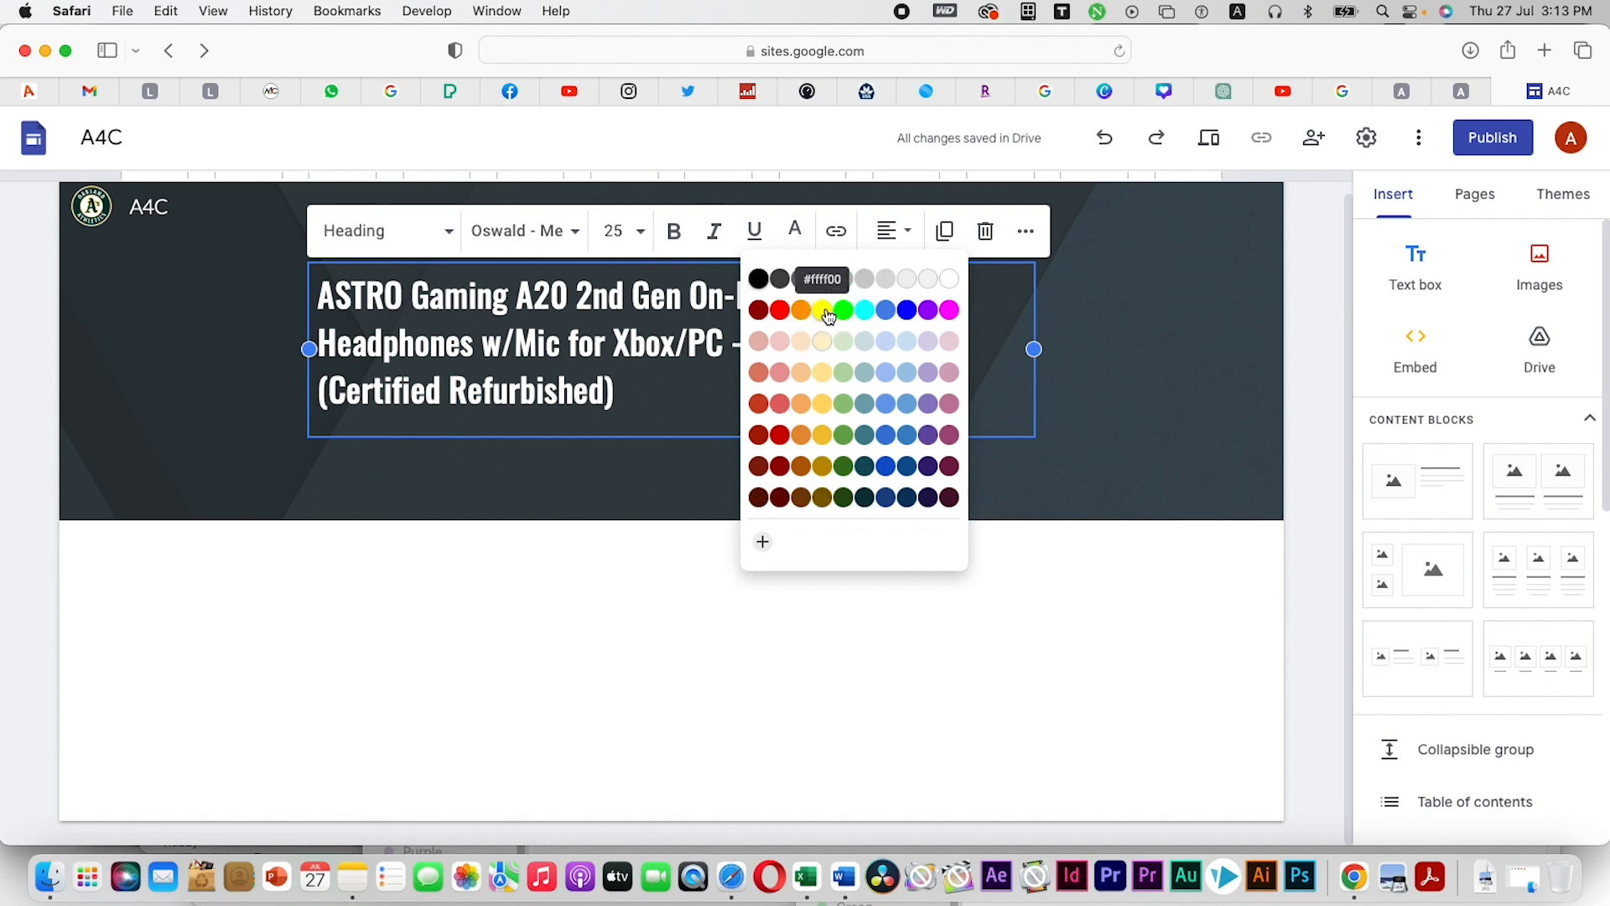
pyautogui.click(819, 324)
pyautogui.click(637, 646)
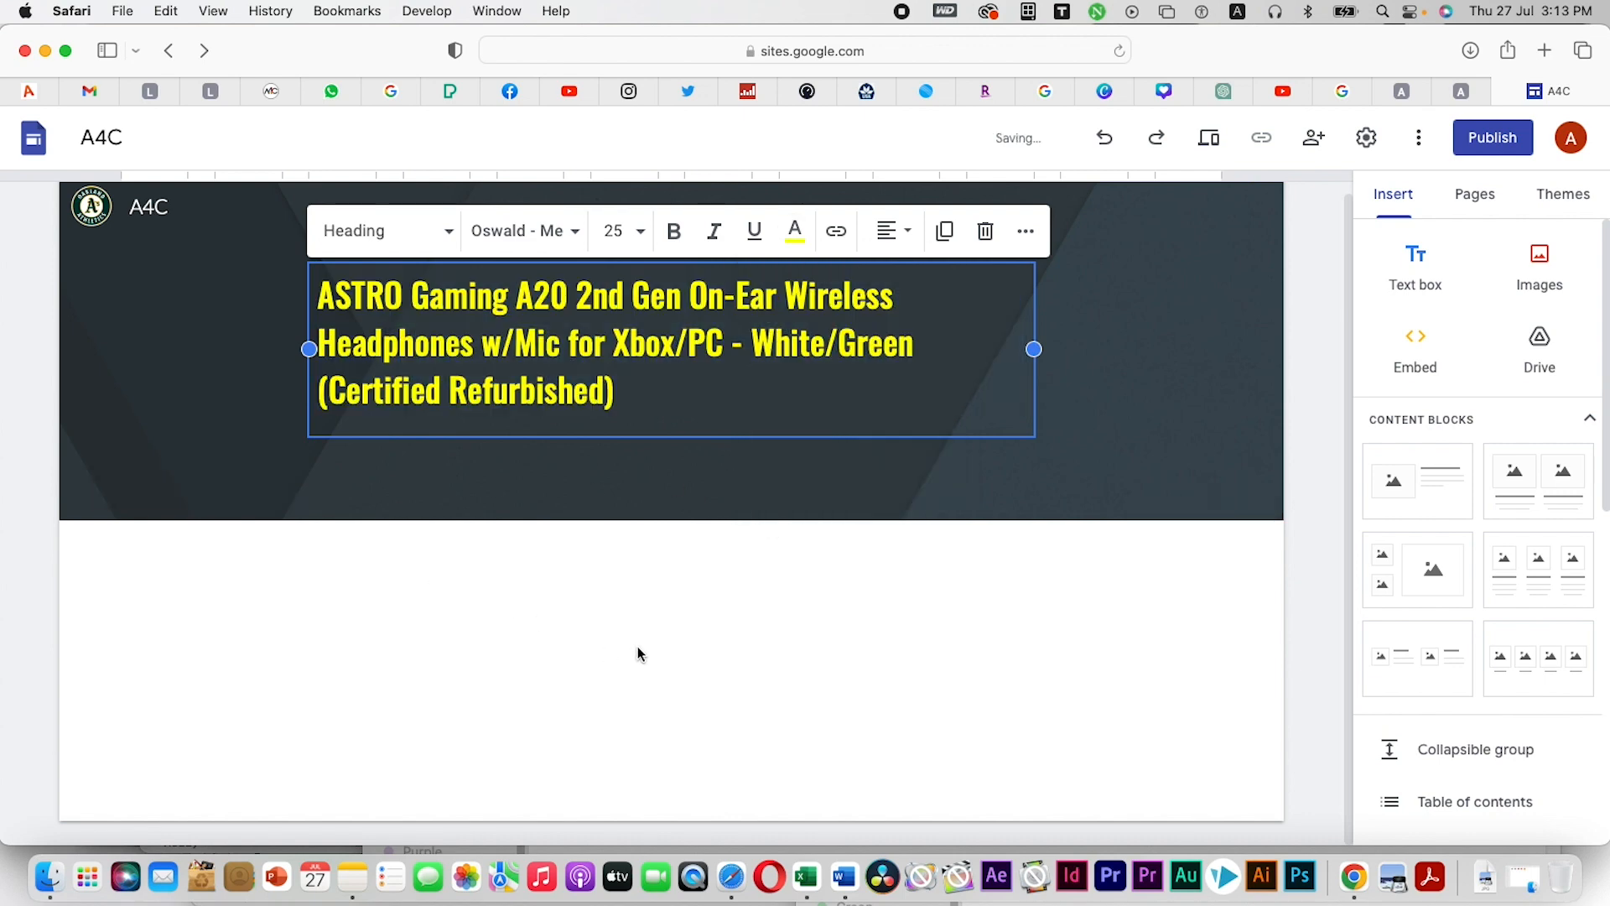
# Centre-align the yellow product title in the header and deselect its text box
pyautogui.click(590, 361)
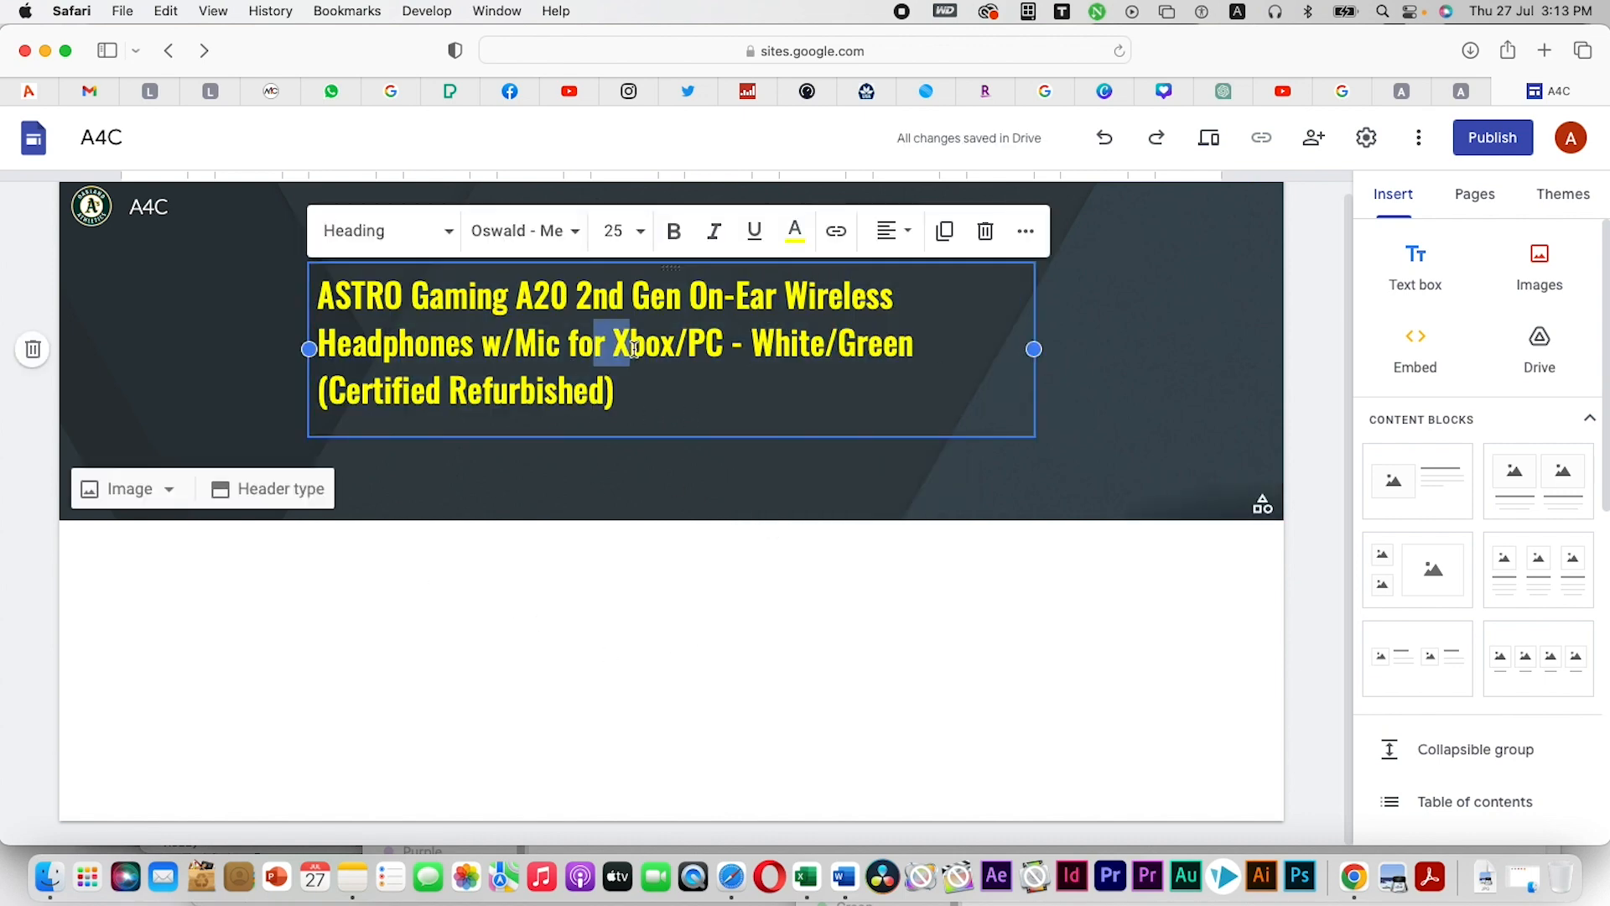
pyautogui.click(787, 541)
pyautogui.moveTo(671, 243); pyautogui.dragTo(696, 294)
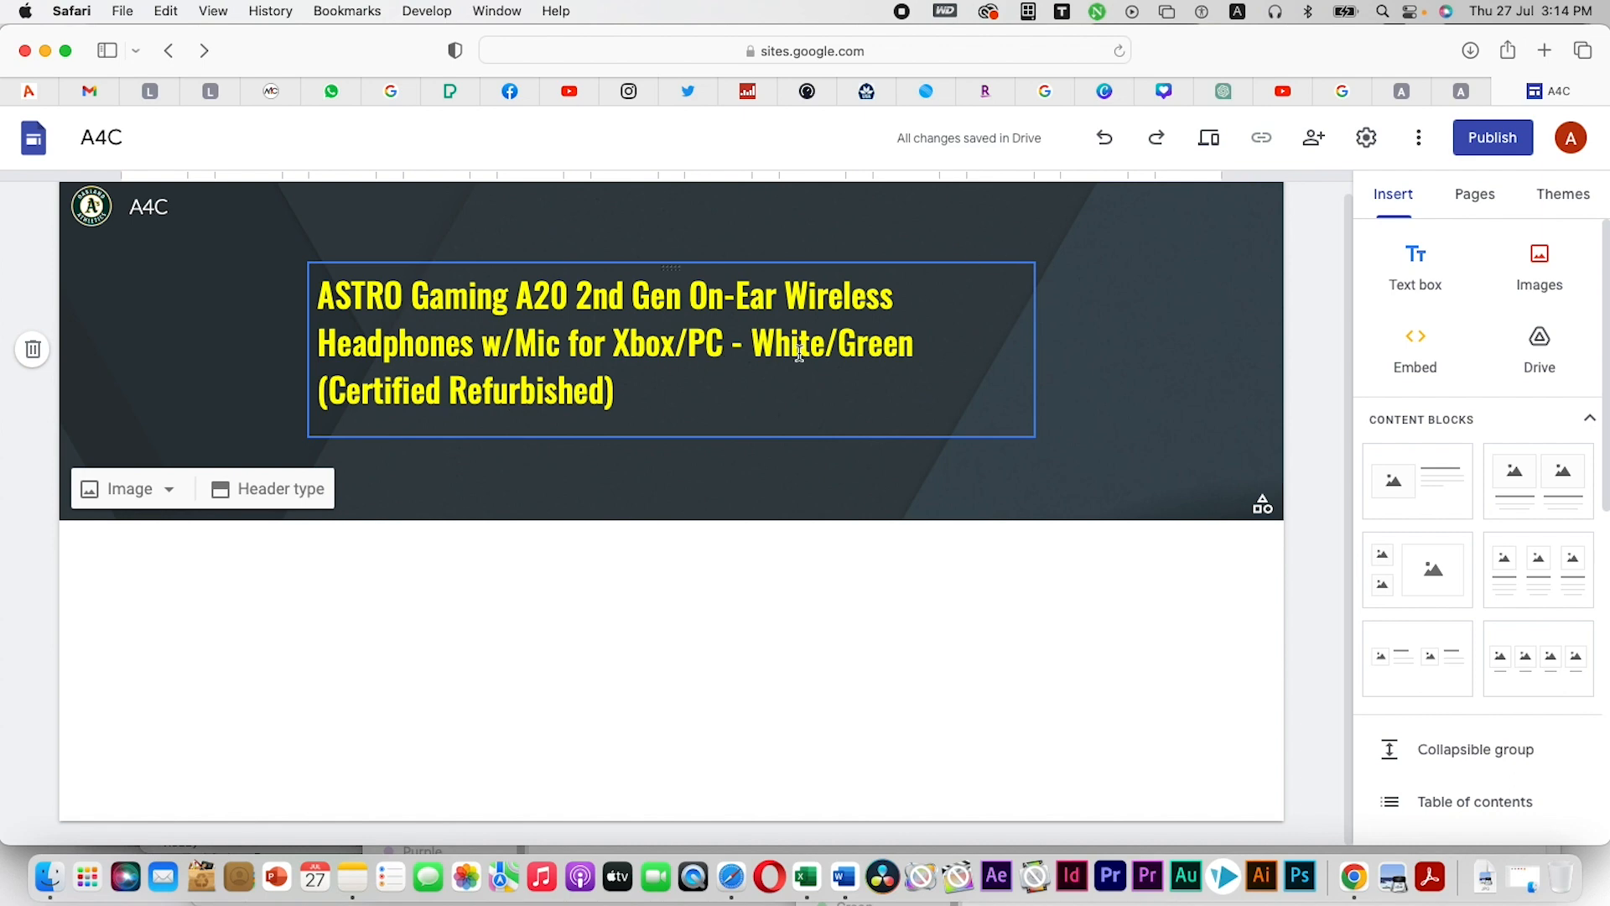
pyautogui.click(441, 346)
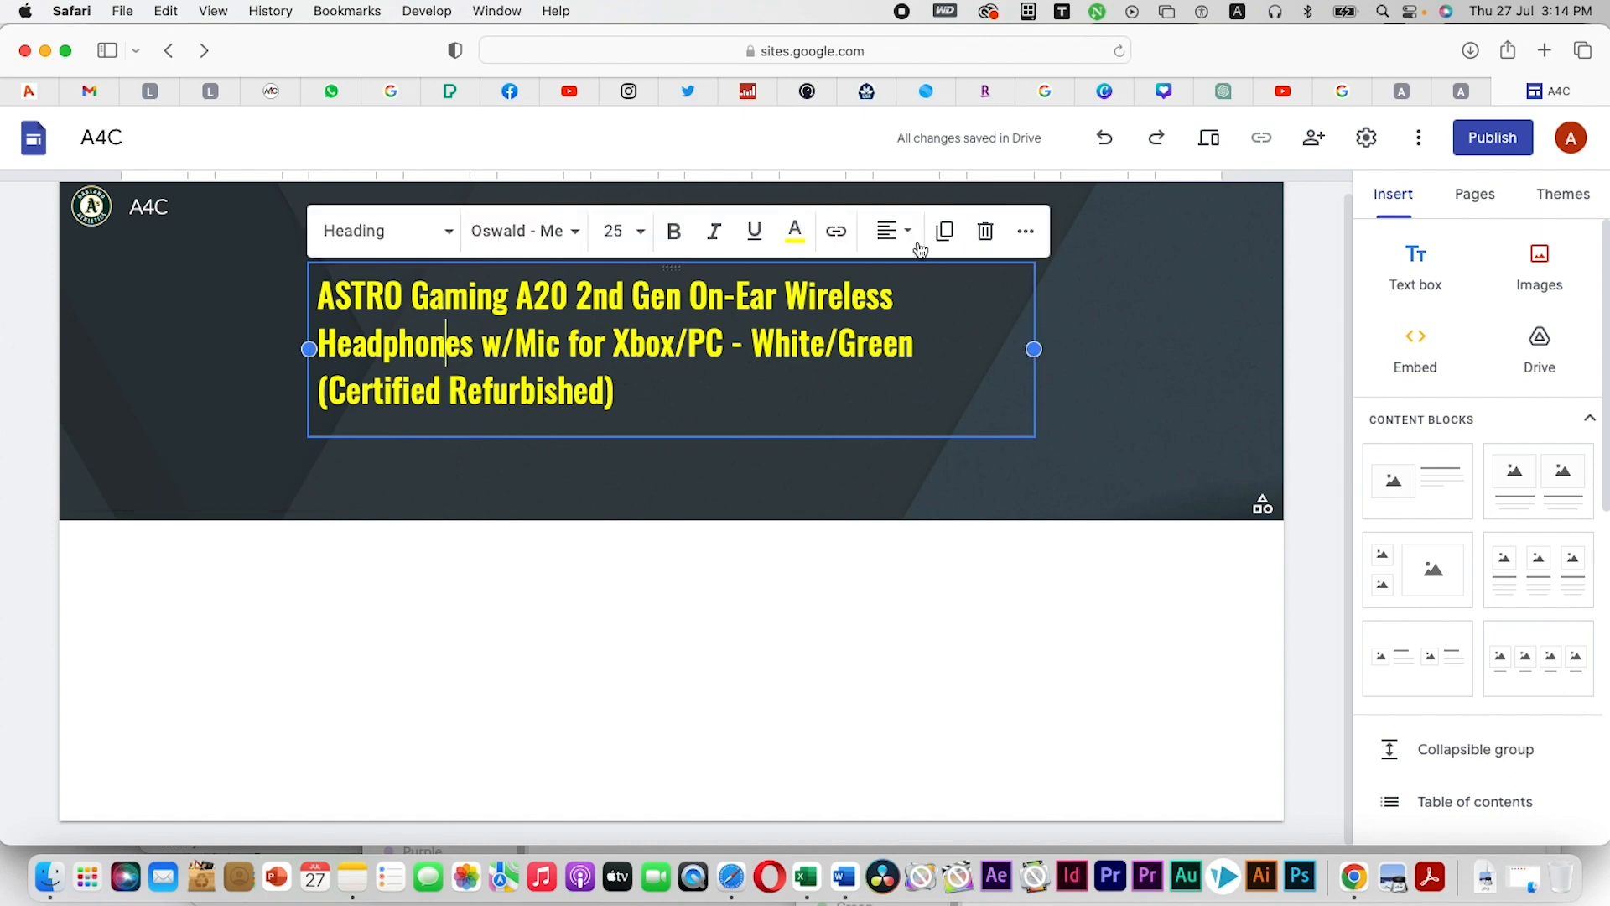
pyautogui.click(888, 232)
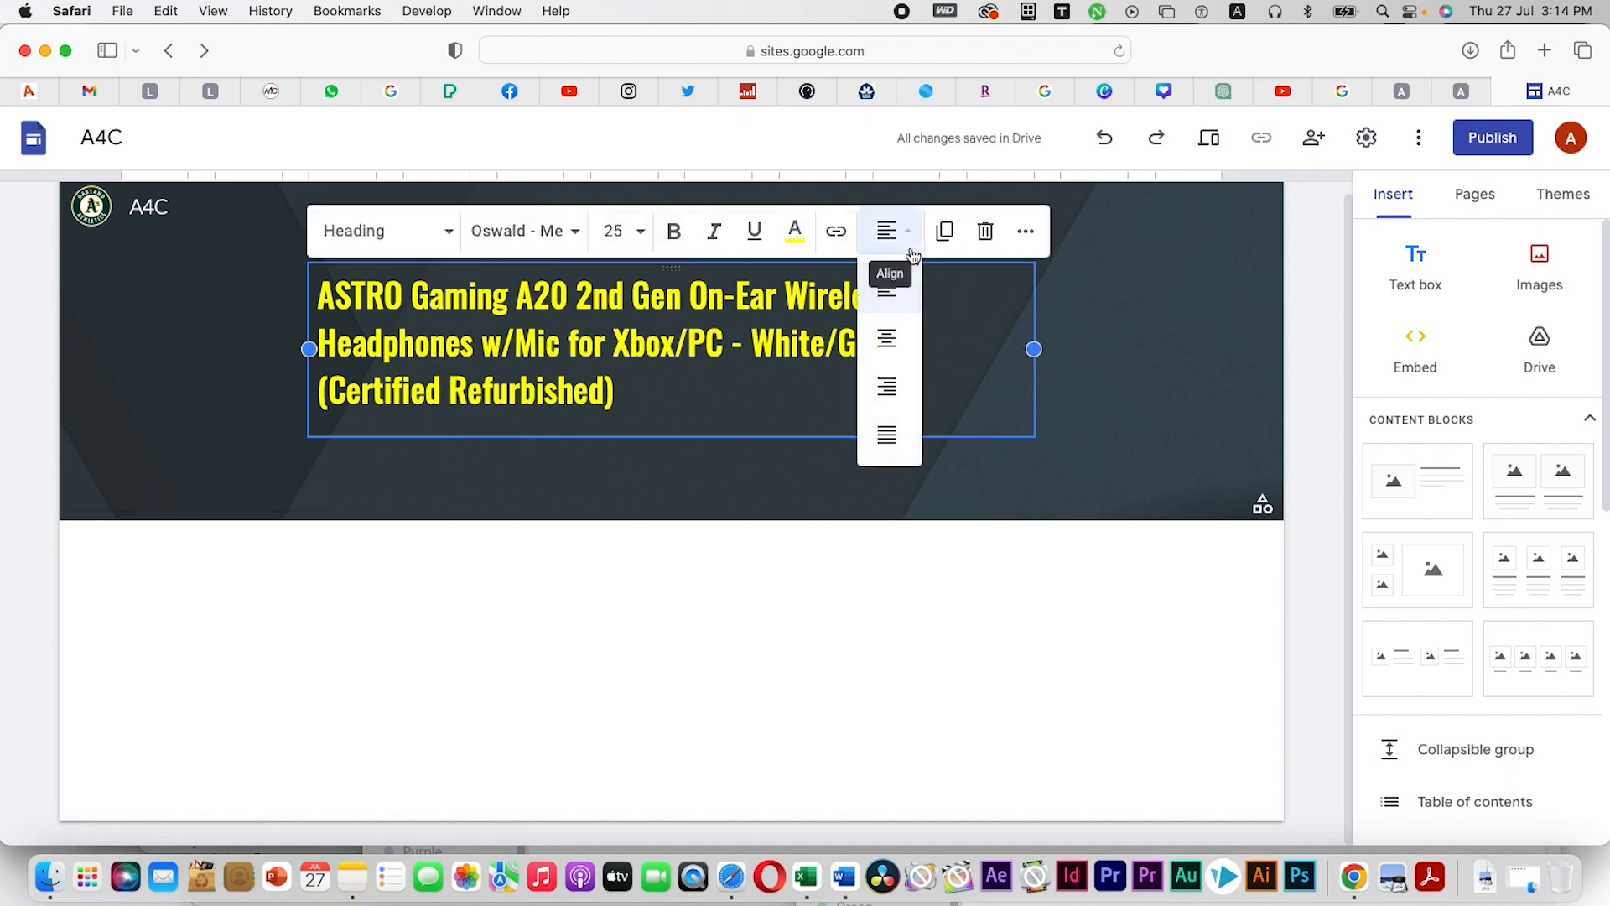
pyautogui.click(889, 335)
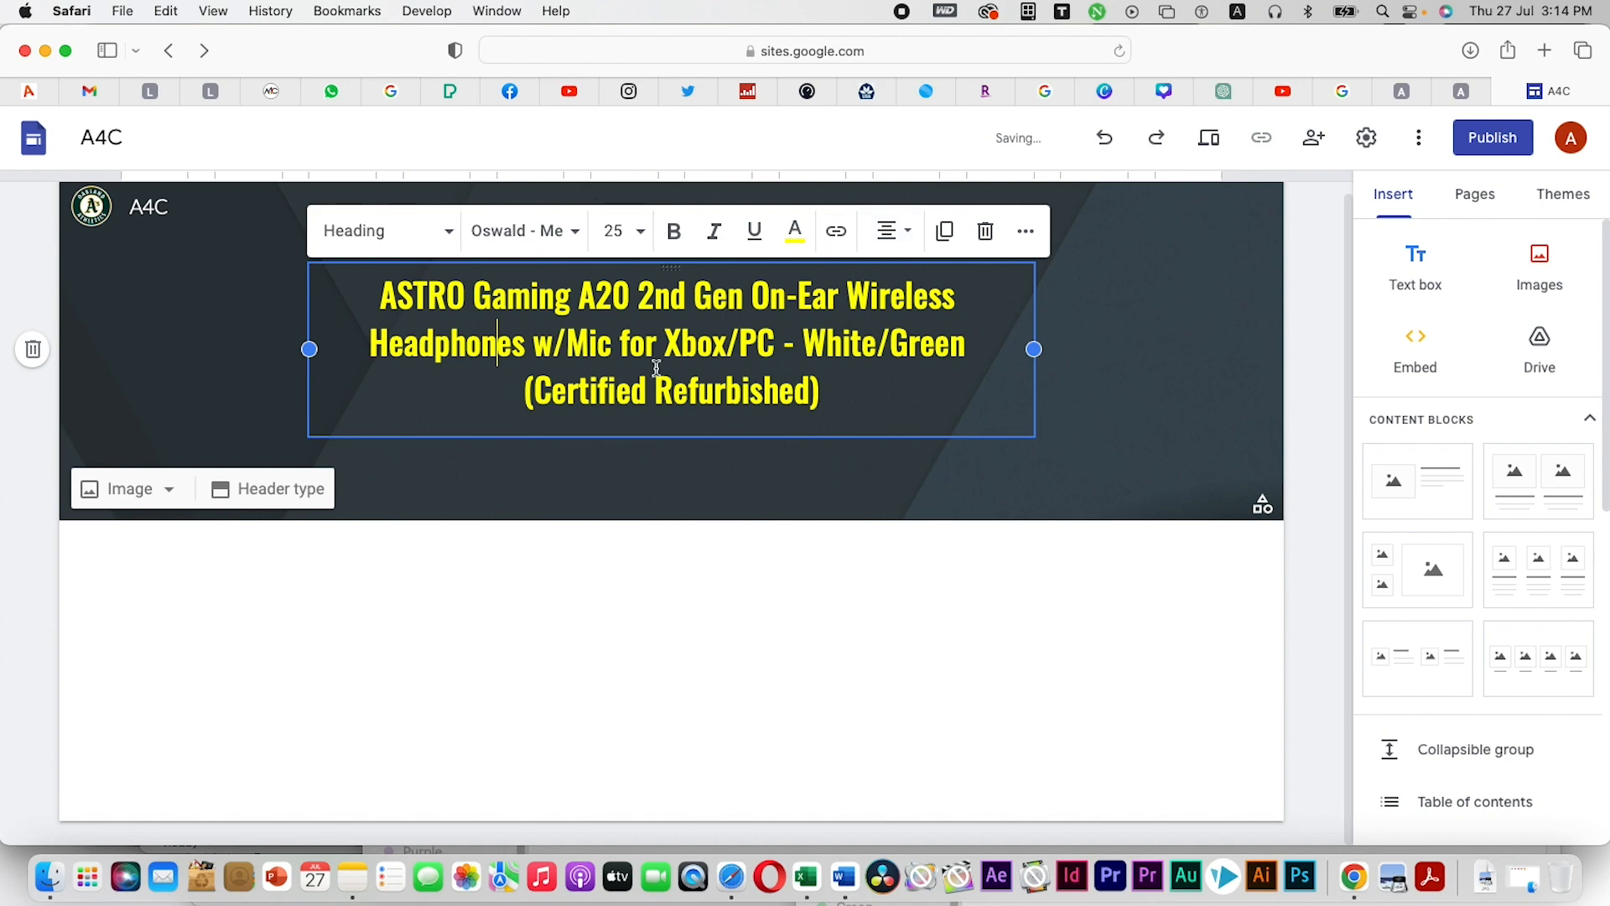
pyautogui.click(799, 643)
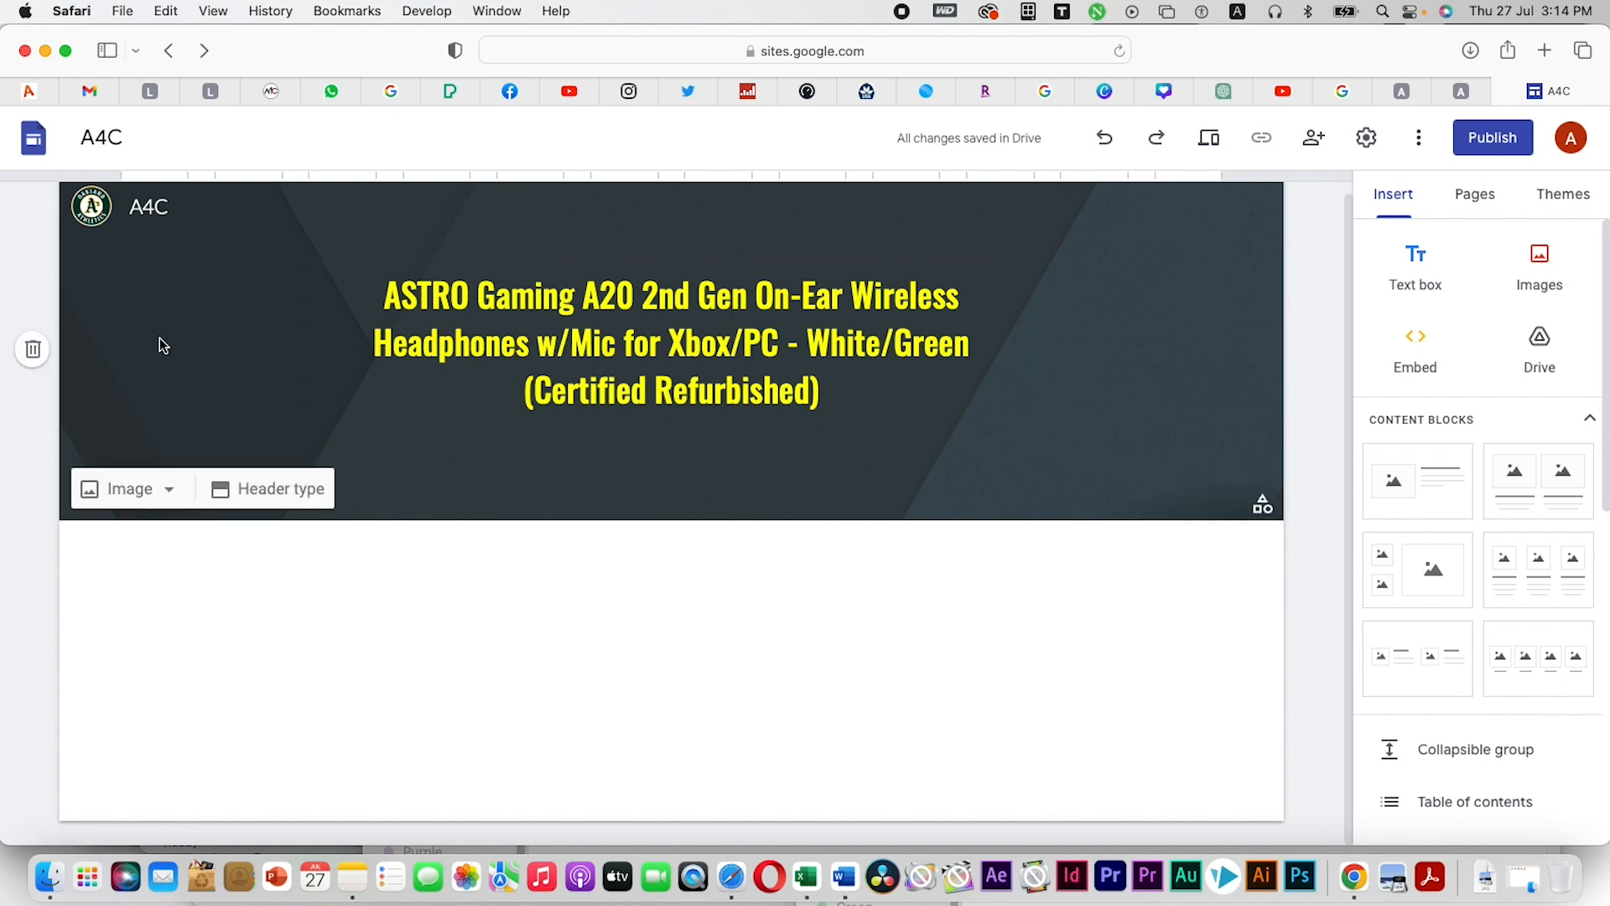
# Preview images-29.jpeg and the purple-lit Pexels gaming headset photo in Downloads, and upload the headset photo as the header image
pyautogui.click(167, 494)
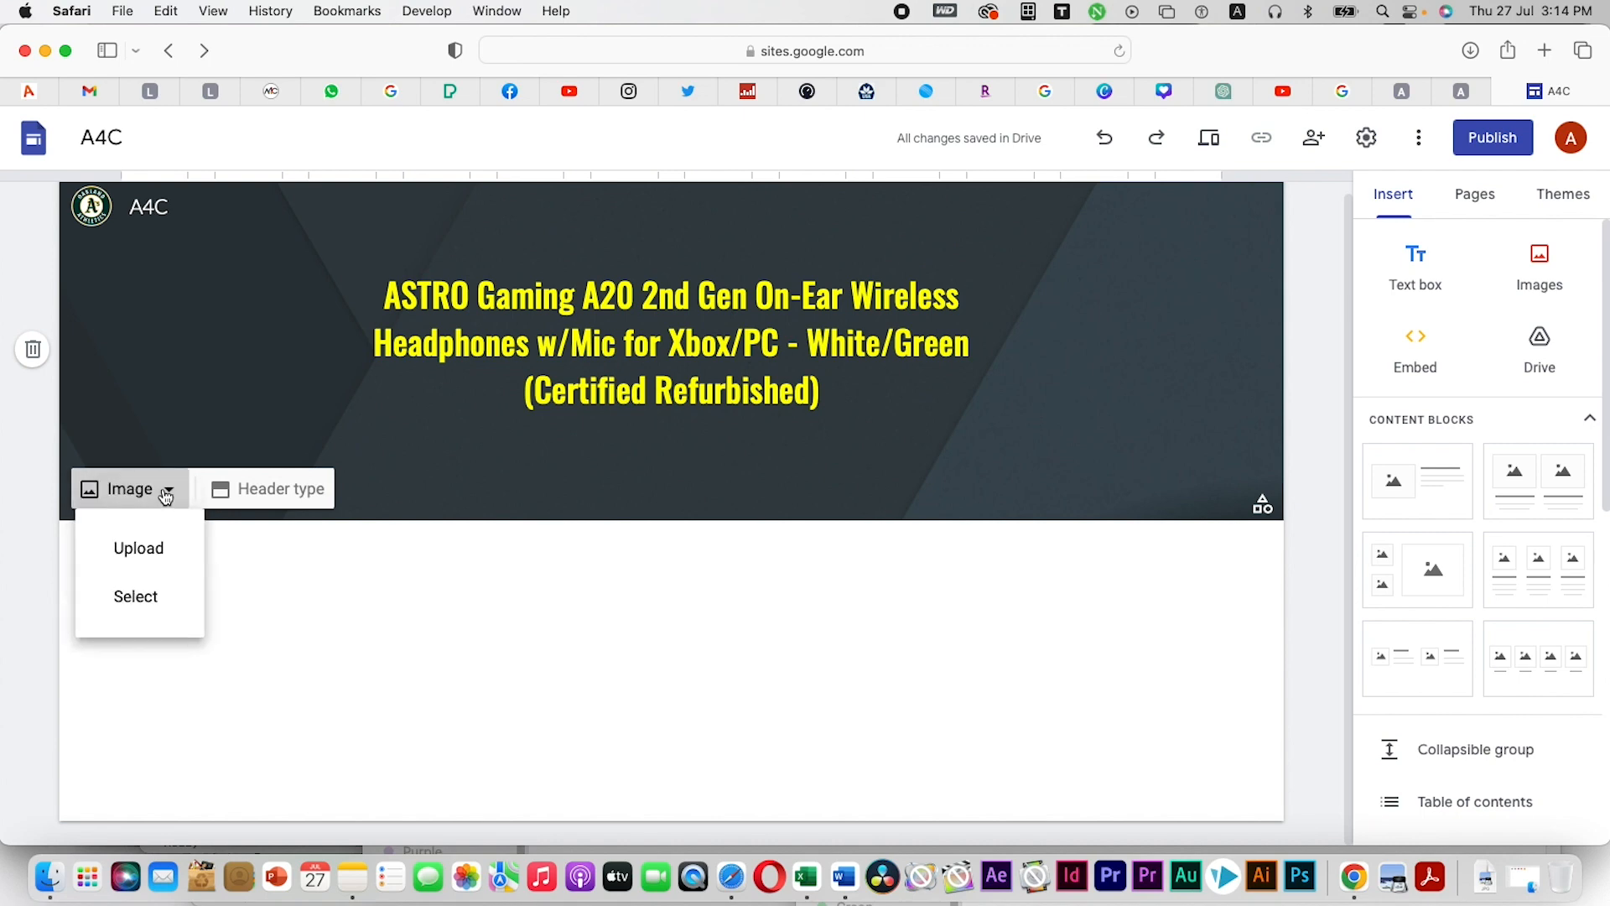
pyautogui.click(154, 558)
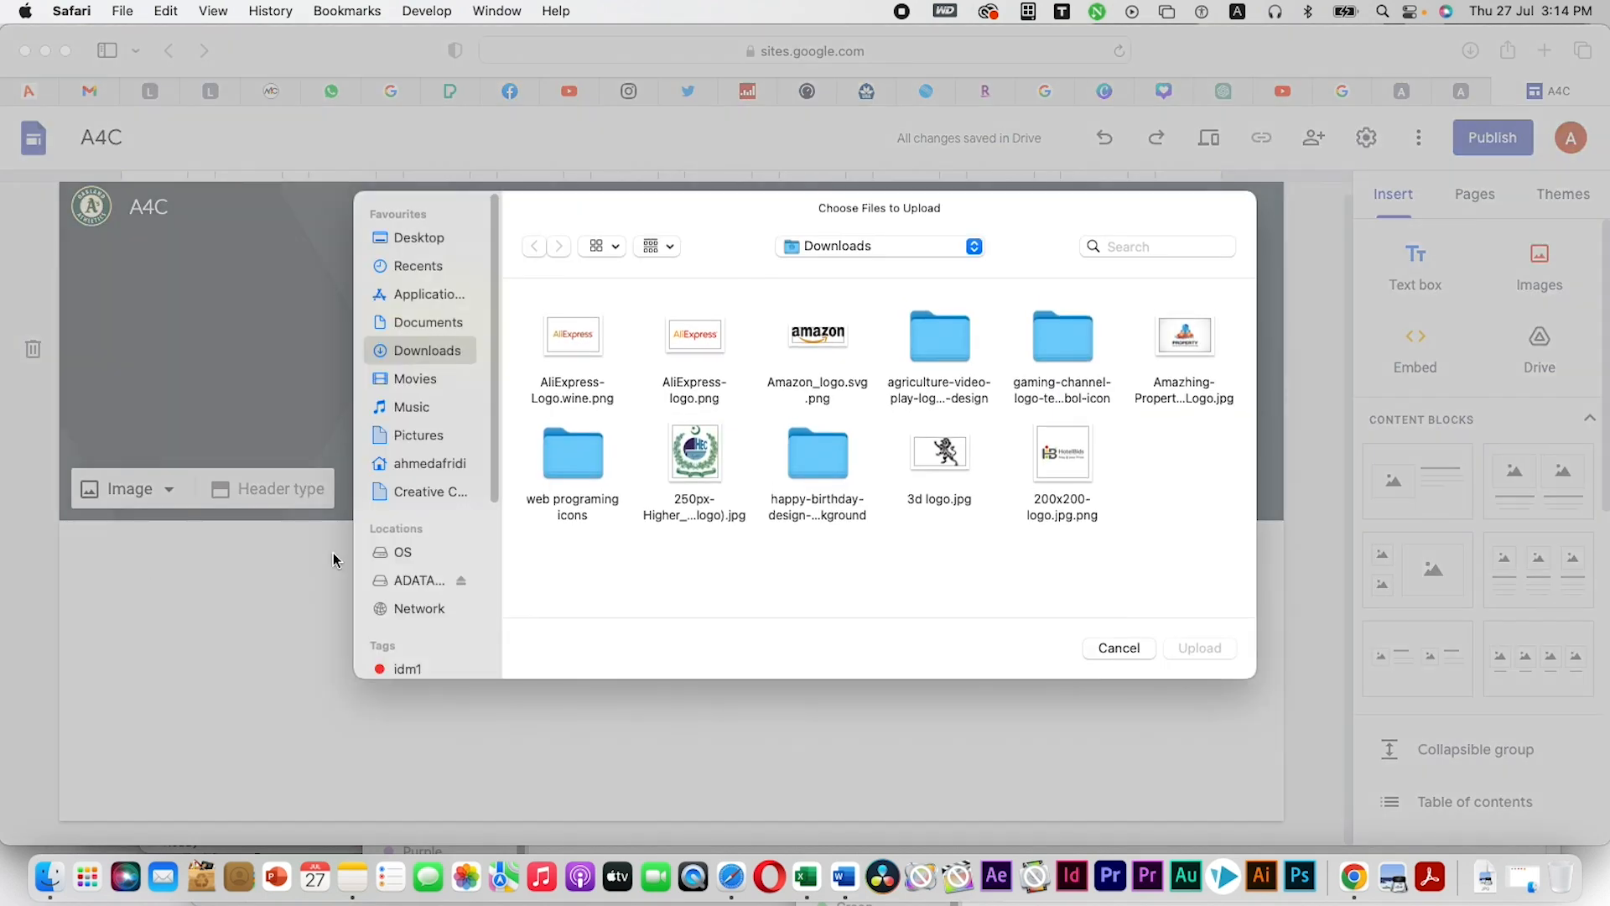
pyautogui.click(436, 345)
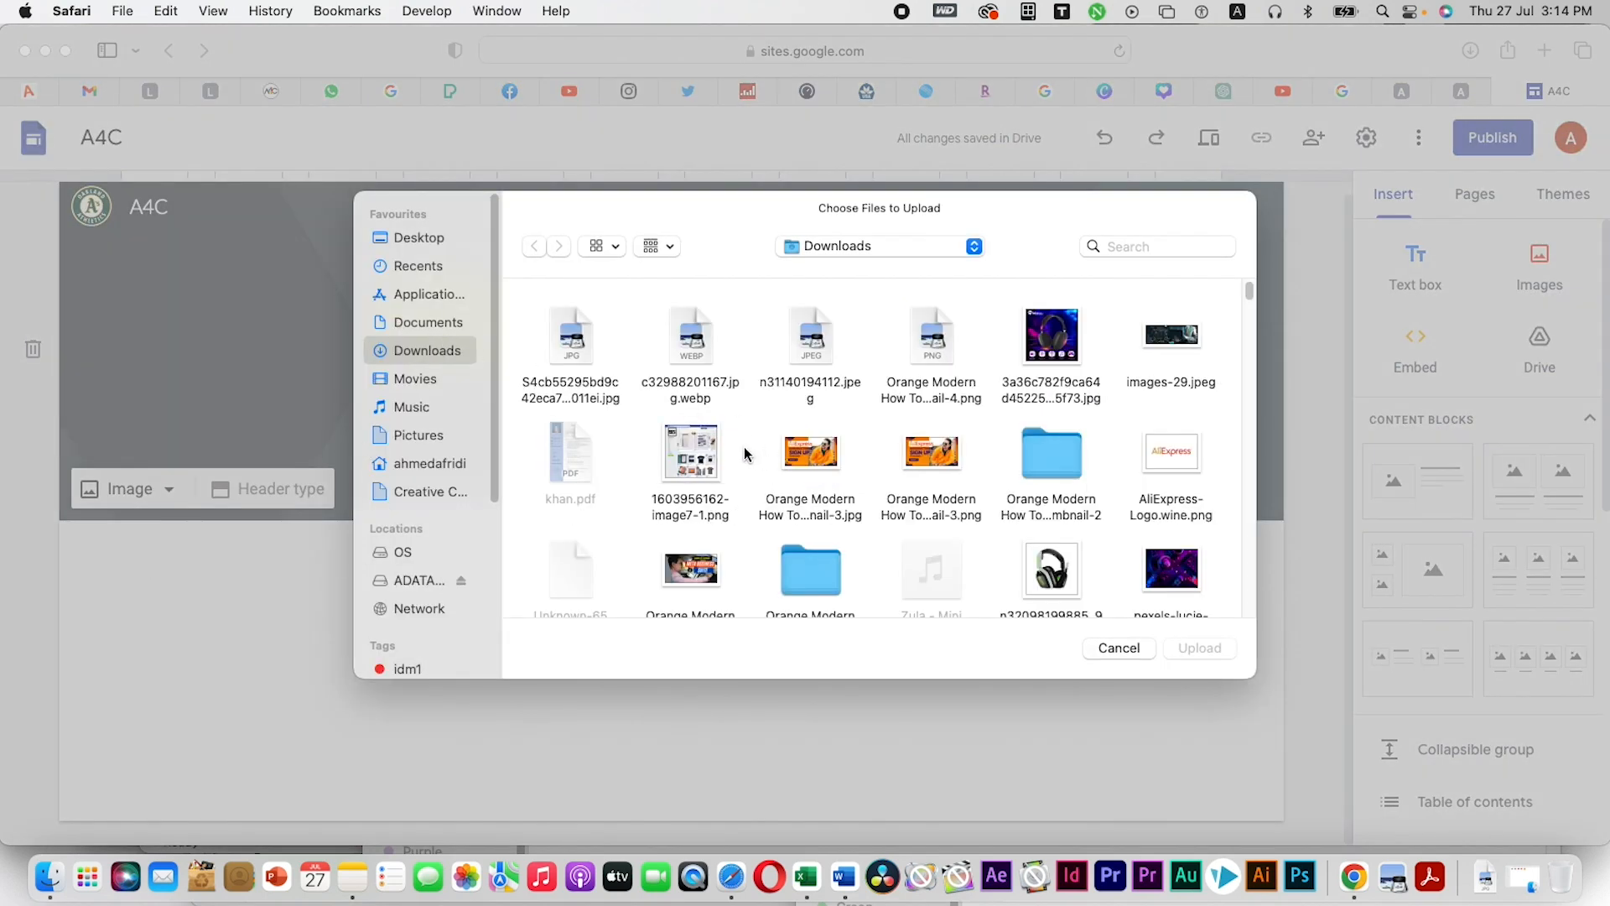
pyautogui.click(1158, 353)
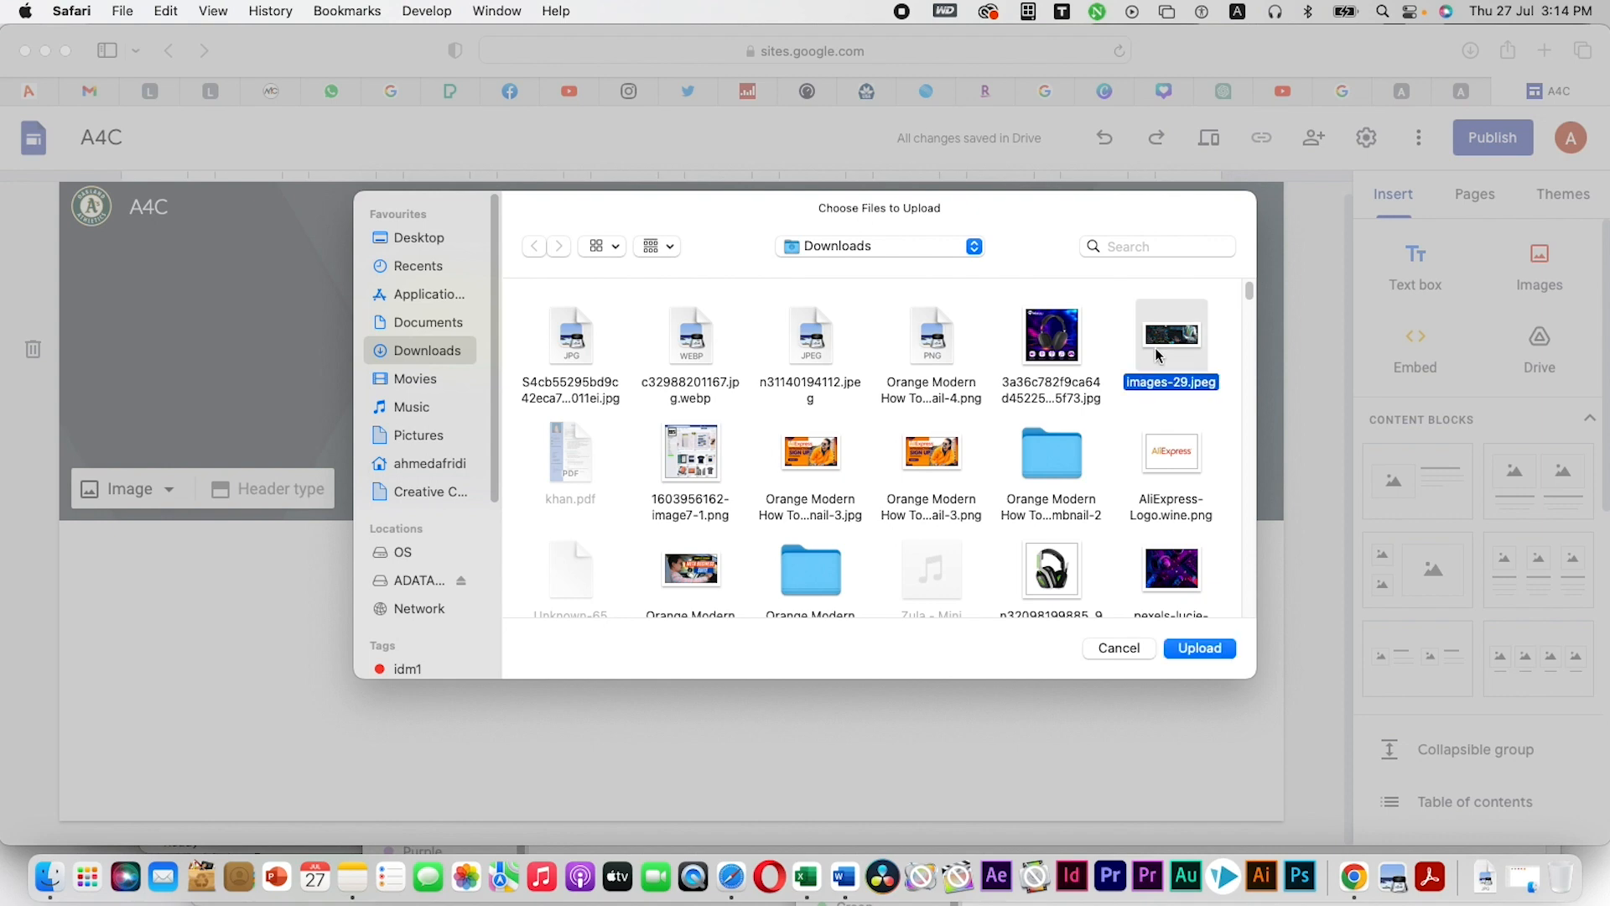
pyautogui.press('space')
pyautogui.press('space')
pyautogui.scroll(-2, 931, 436)
pyautogui.scroll(-4, 931, 435)
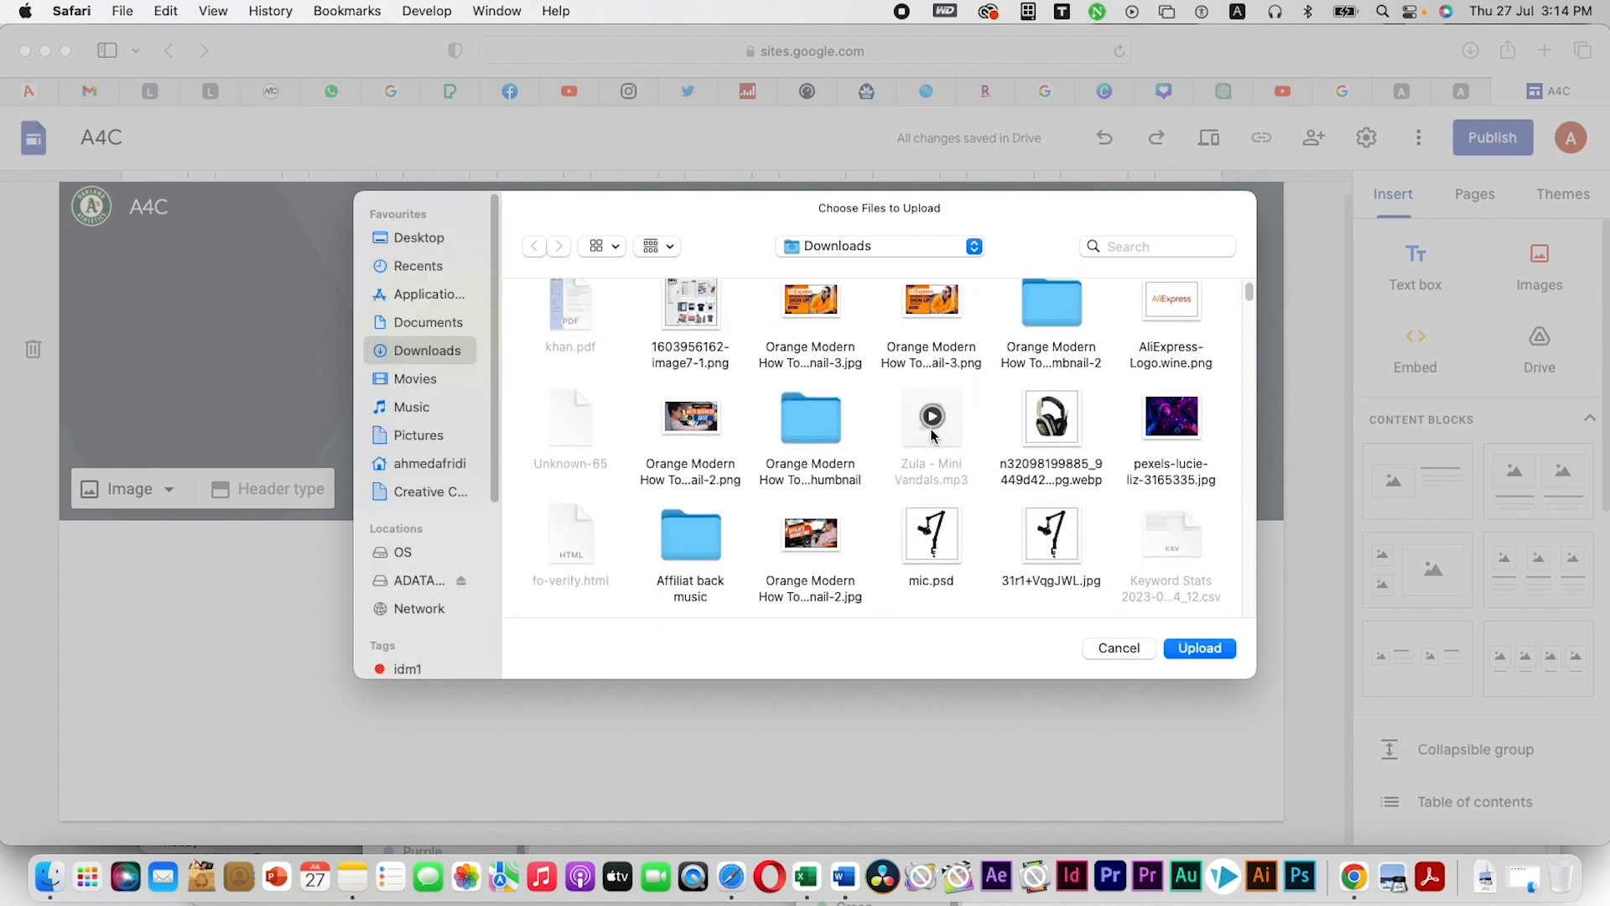
pyautogui.click(1170, 411)
pyautogui.press('space')
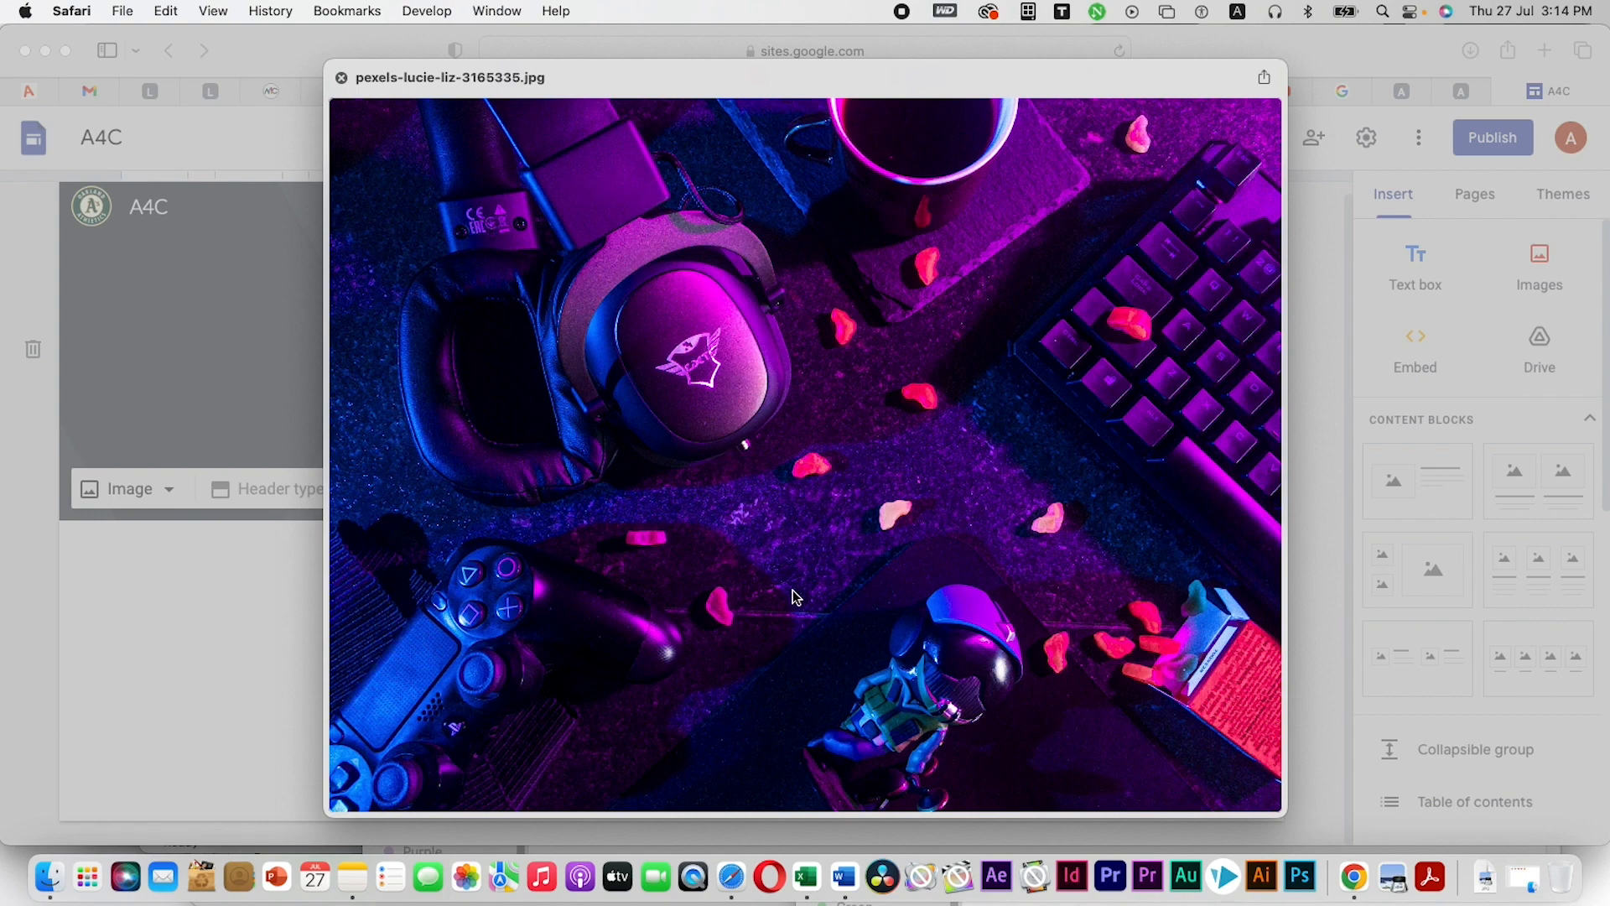
pyautogui.press('space')
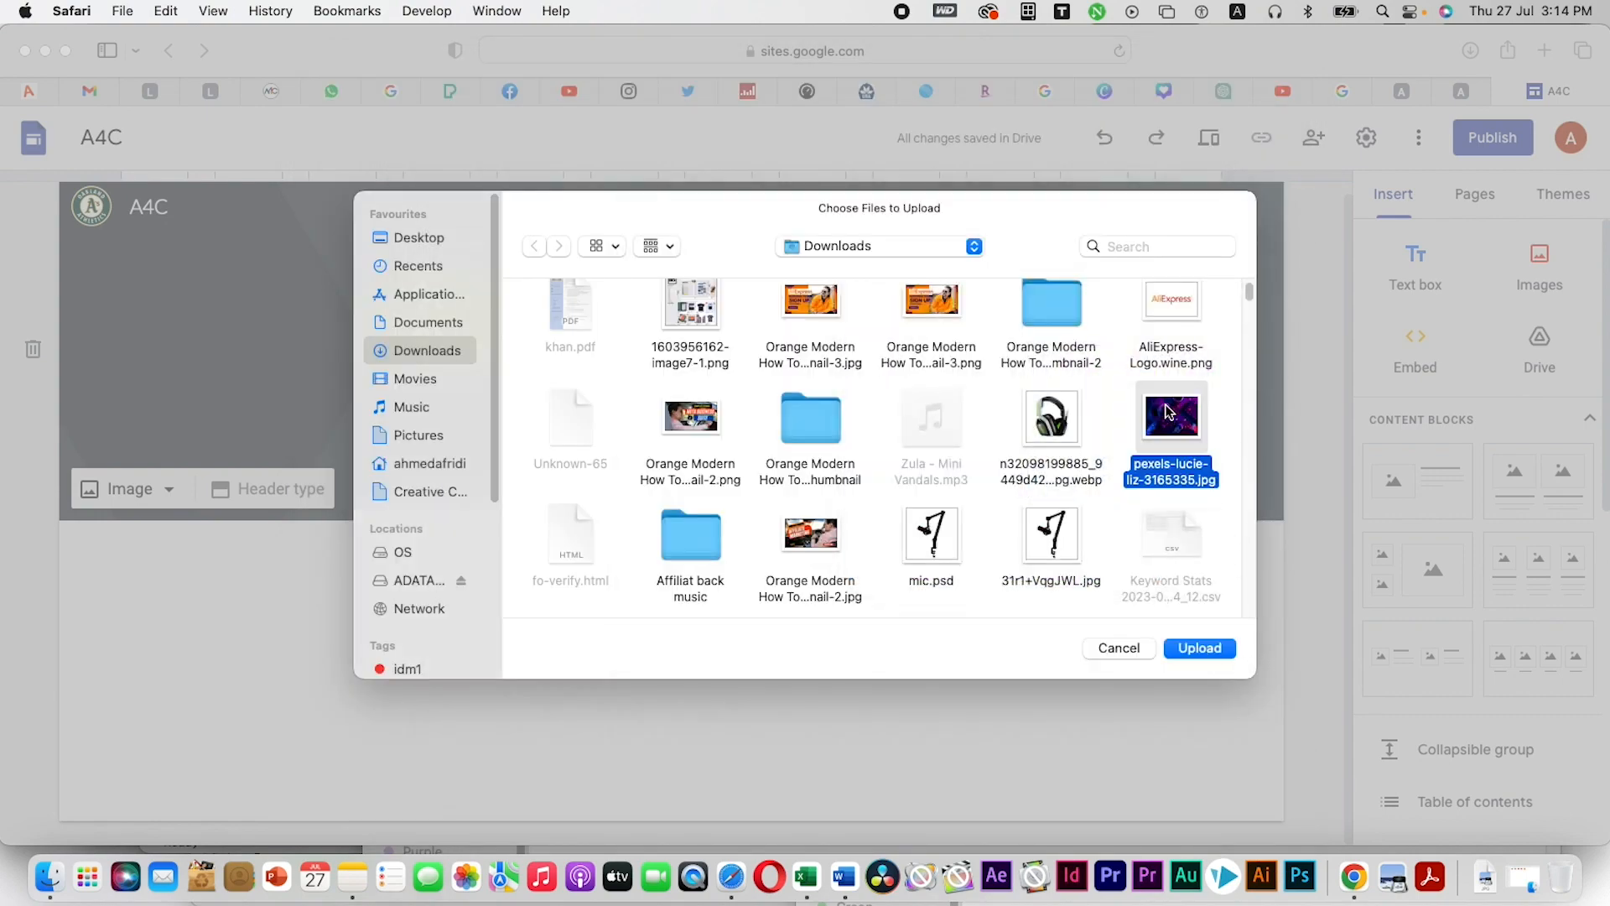
pyautogui.click(1211, 648)
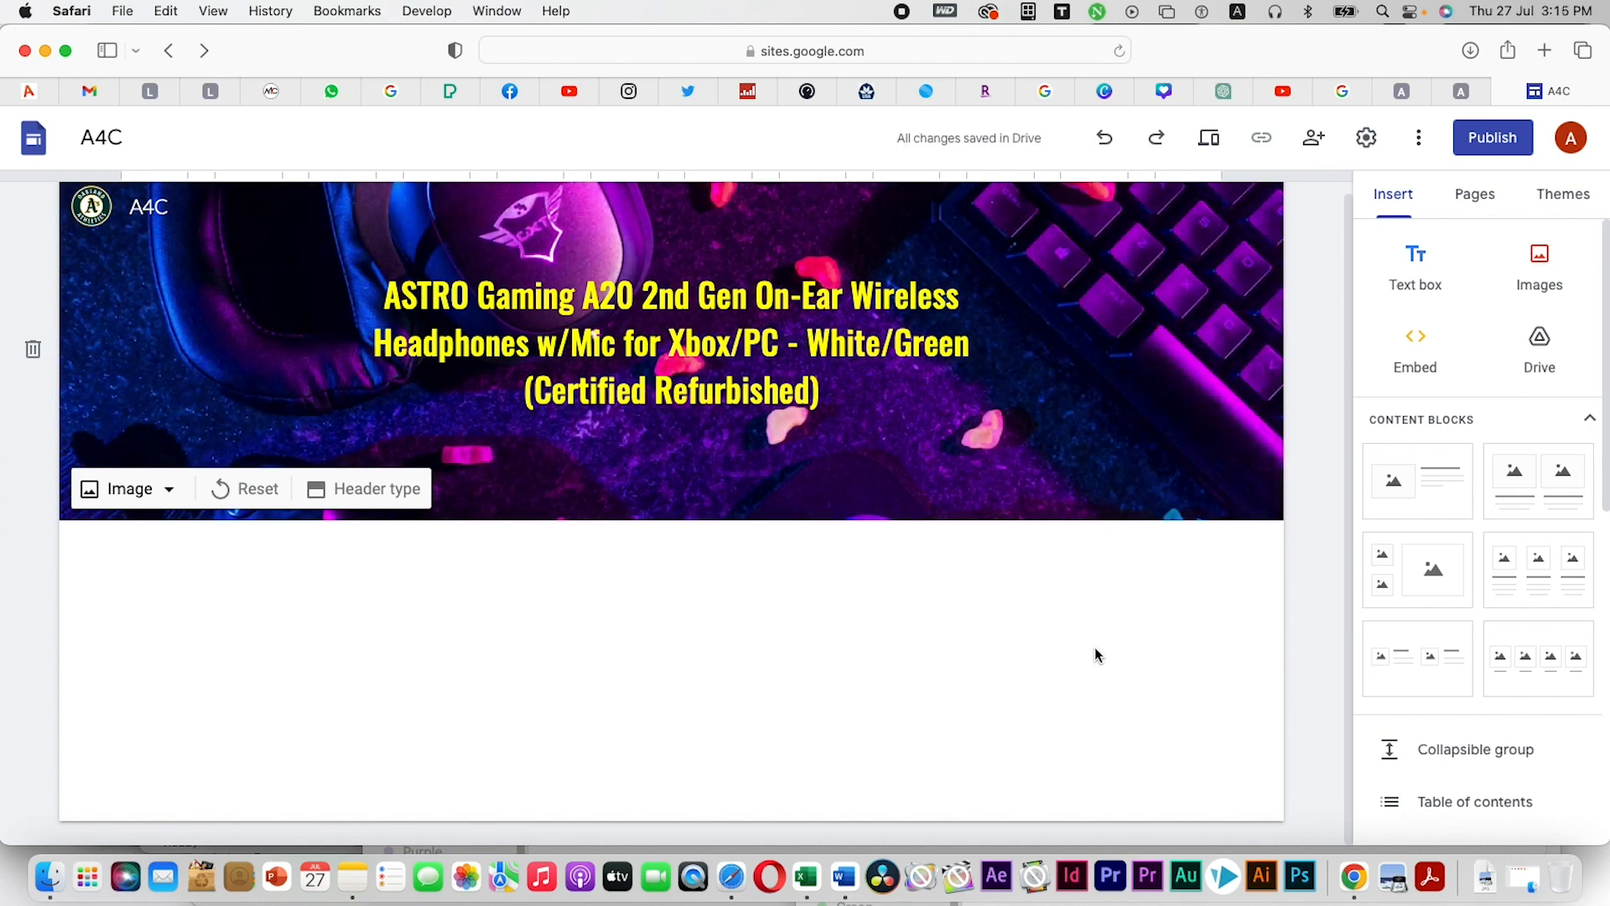
# Open the image selection for the header and search Google for "headphones" images
pyautogui.moveTo(92, 219)
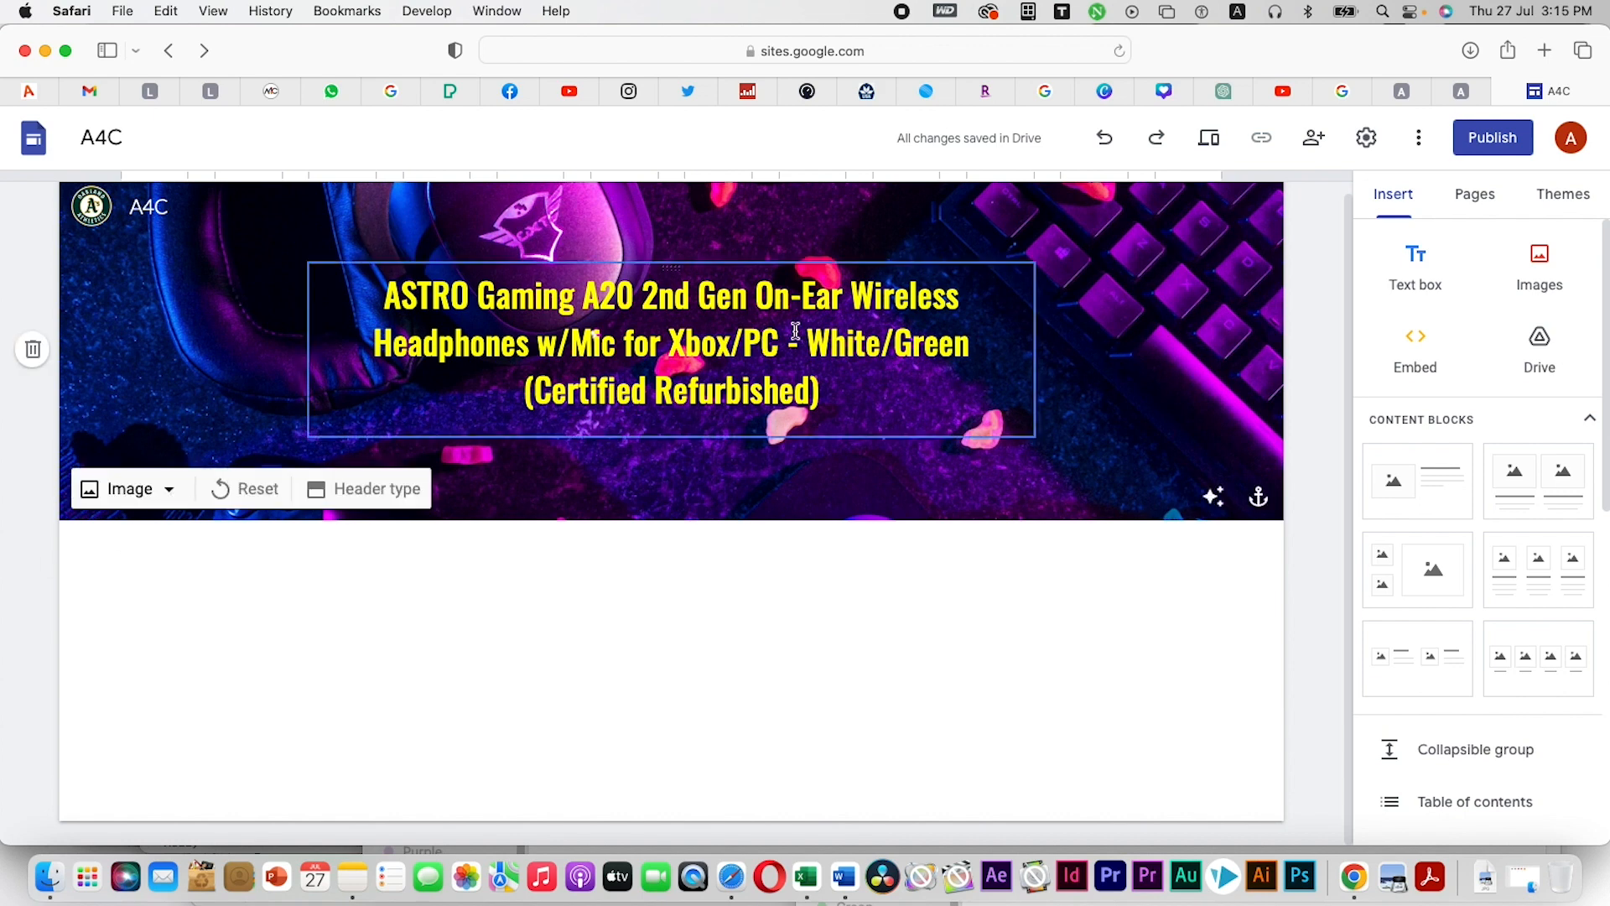
pyautogui.click(165, 493)
pyautogui.click(160, 597)
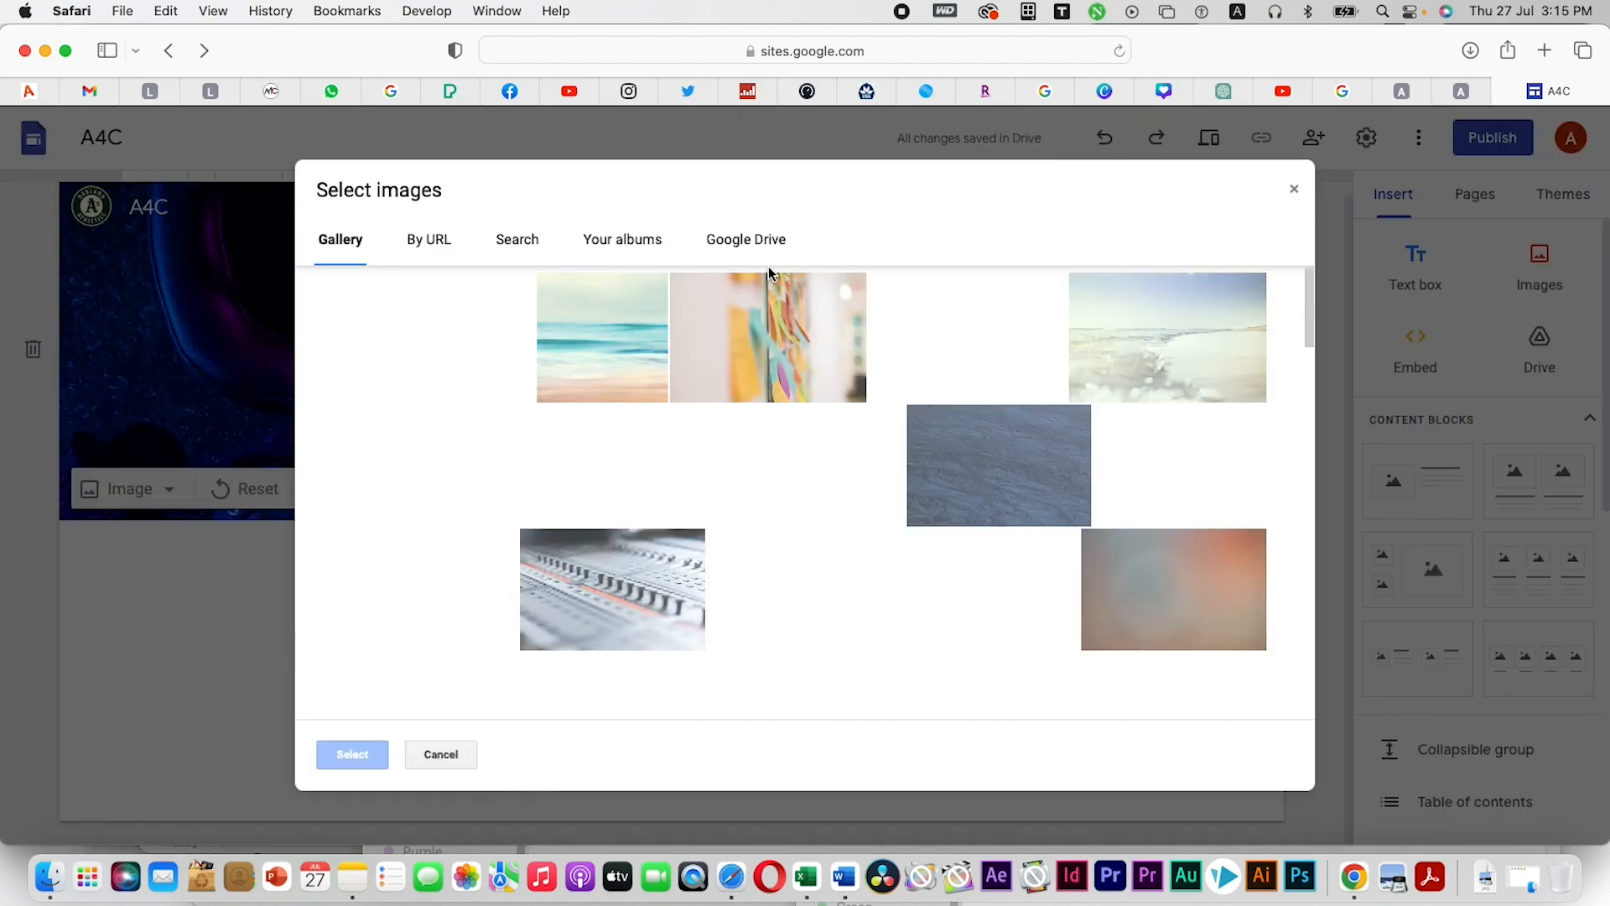
pyautogui.click(527, 240)
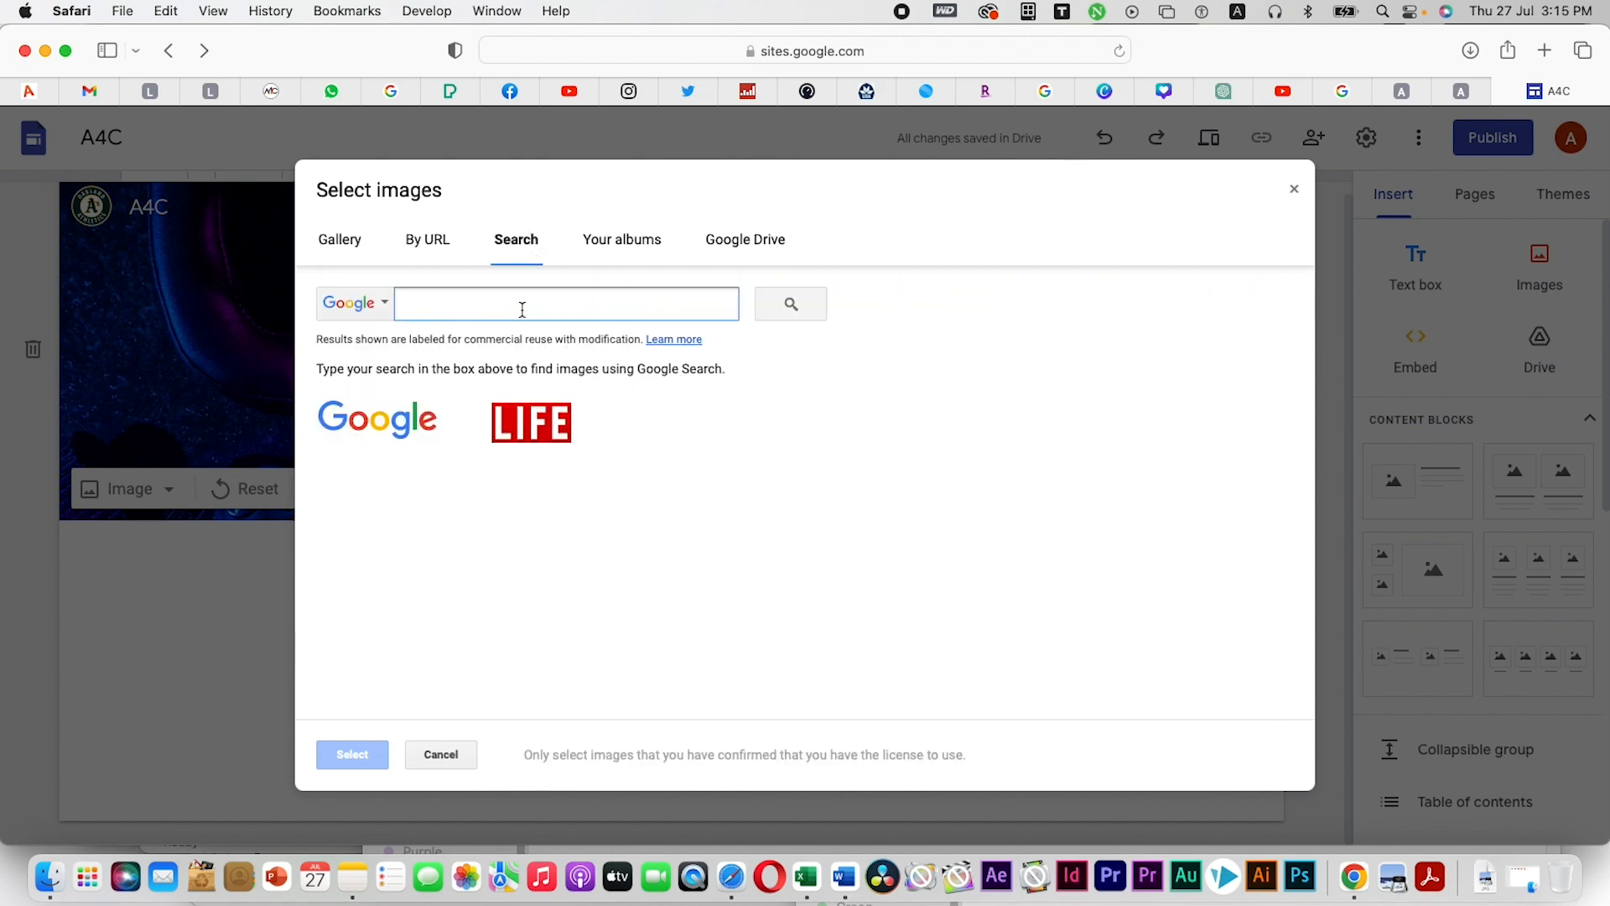
pyautogui.write('headphones')
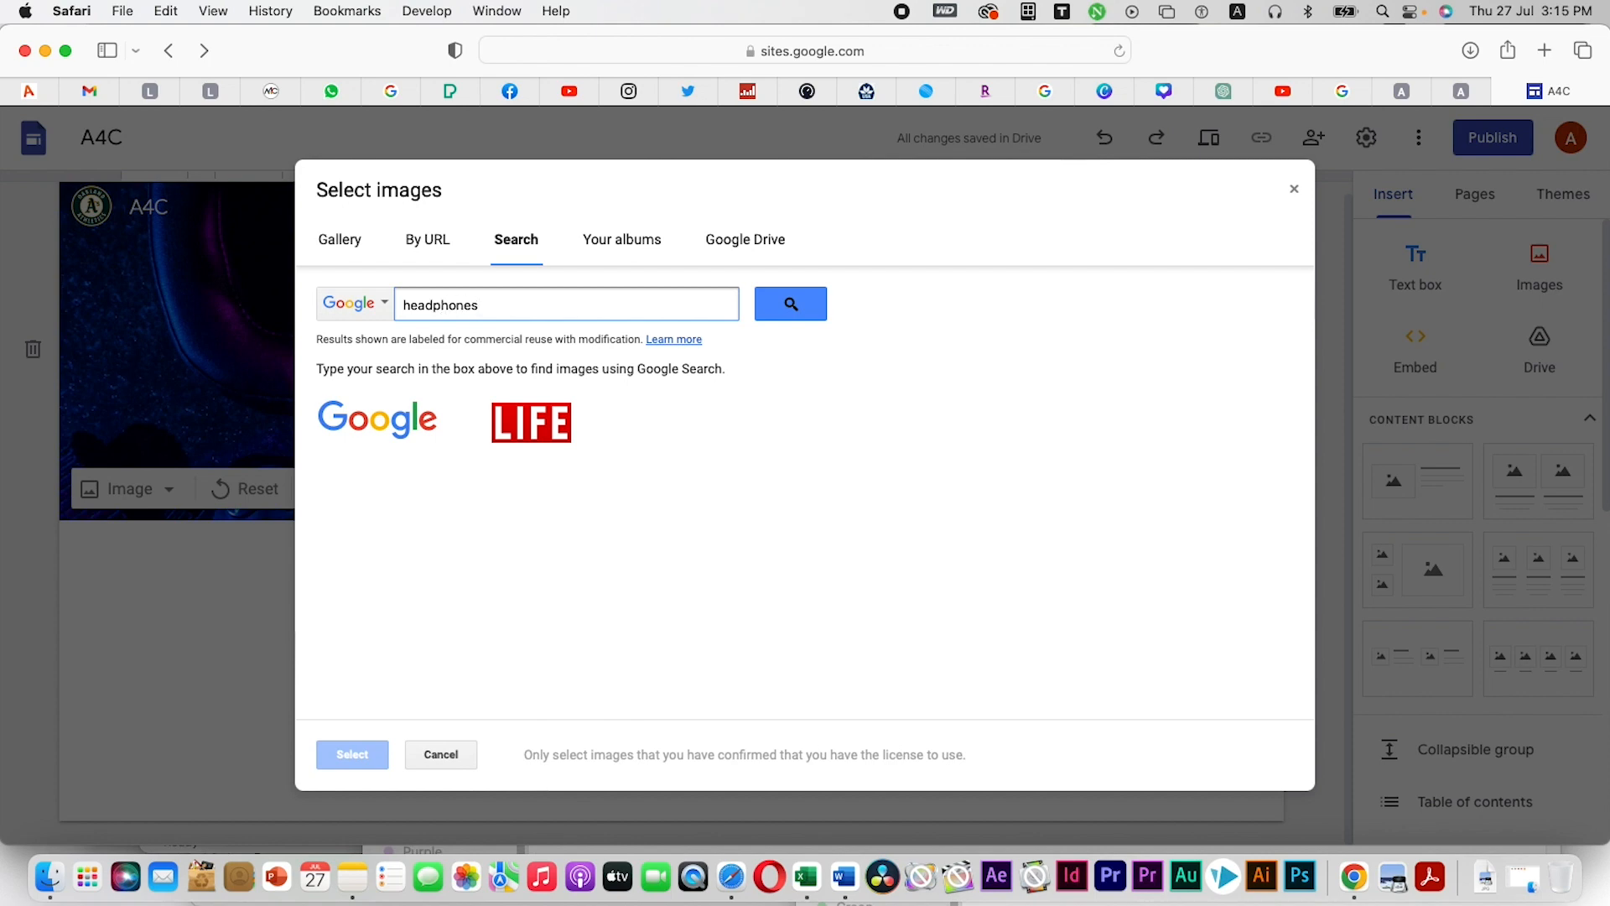
pyautogui.press('Return')
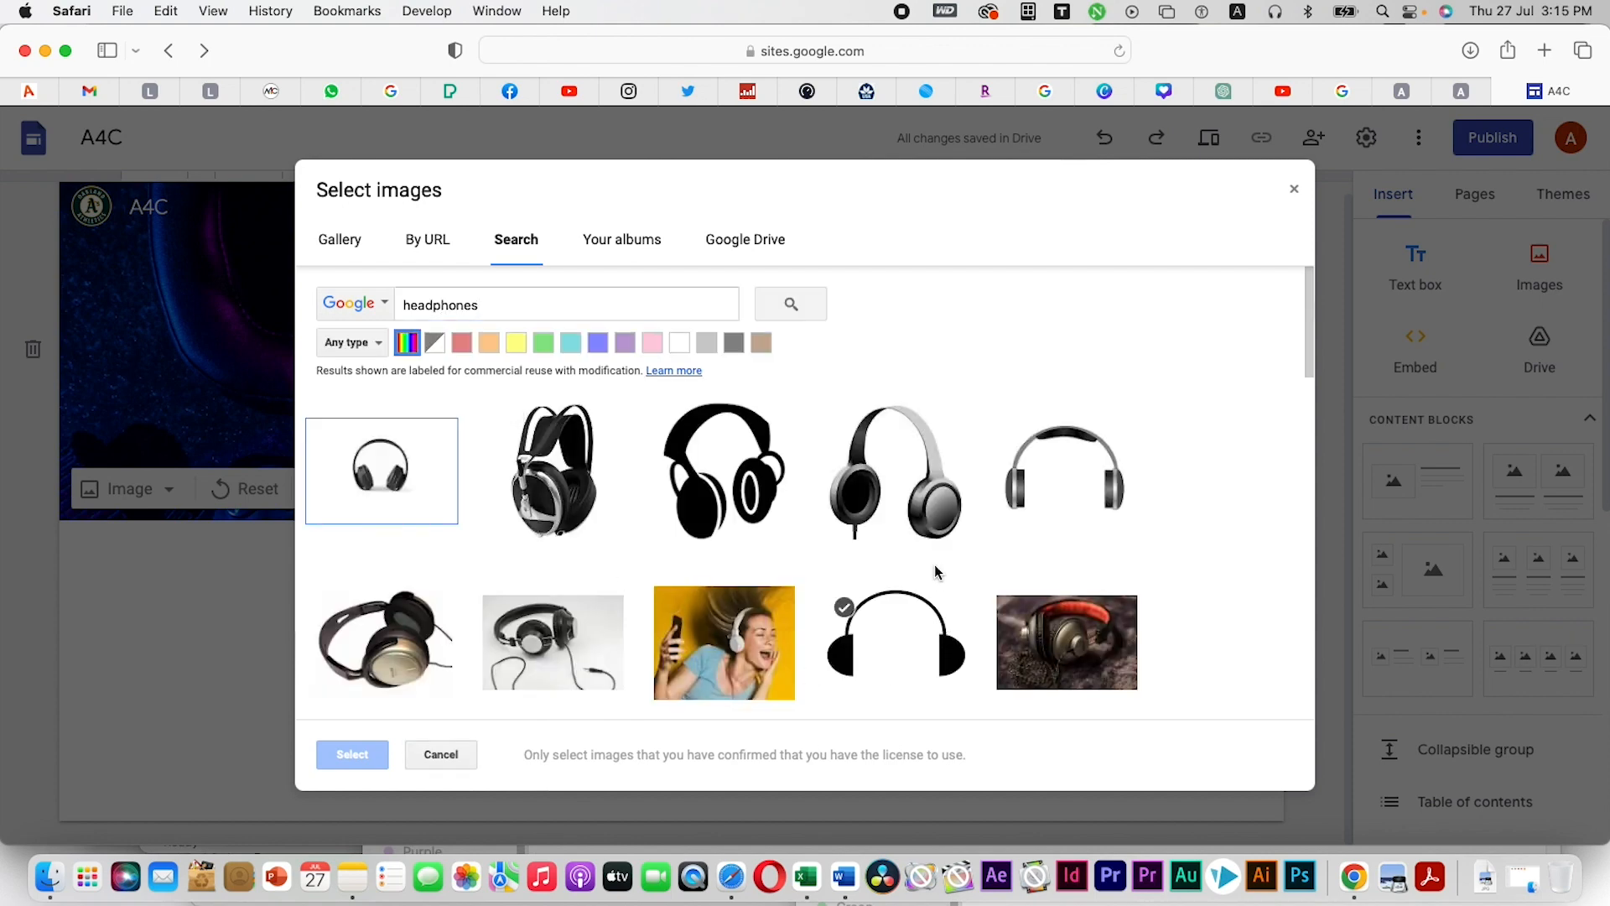
# Refine the header image search to "headphones wallpaper"
pyautogui.scroll(-5, 936, 572)
pyautogui.scroll(5, 527, 304)
pyautogui.click(526, 304)
pyautogui.write('walpp')
pyautogui.press('BackSpace')
pyautogui.press('BackSpace')
pyautogui.write('lpaper')
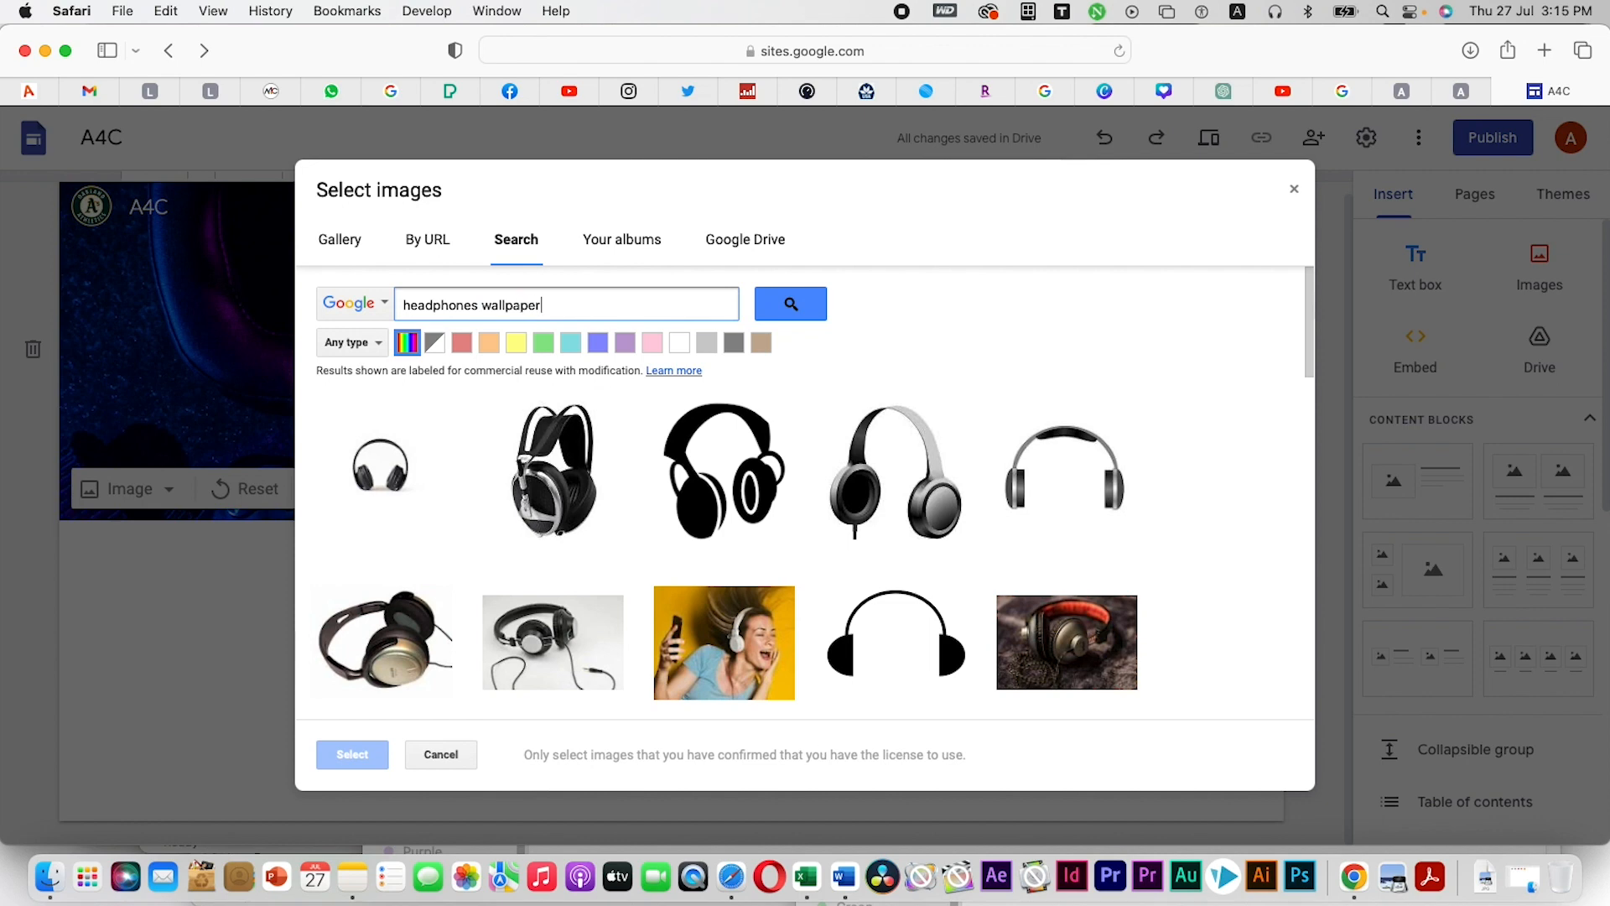
pyautogui.press('Return')
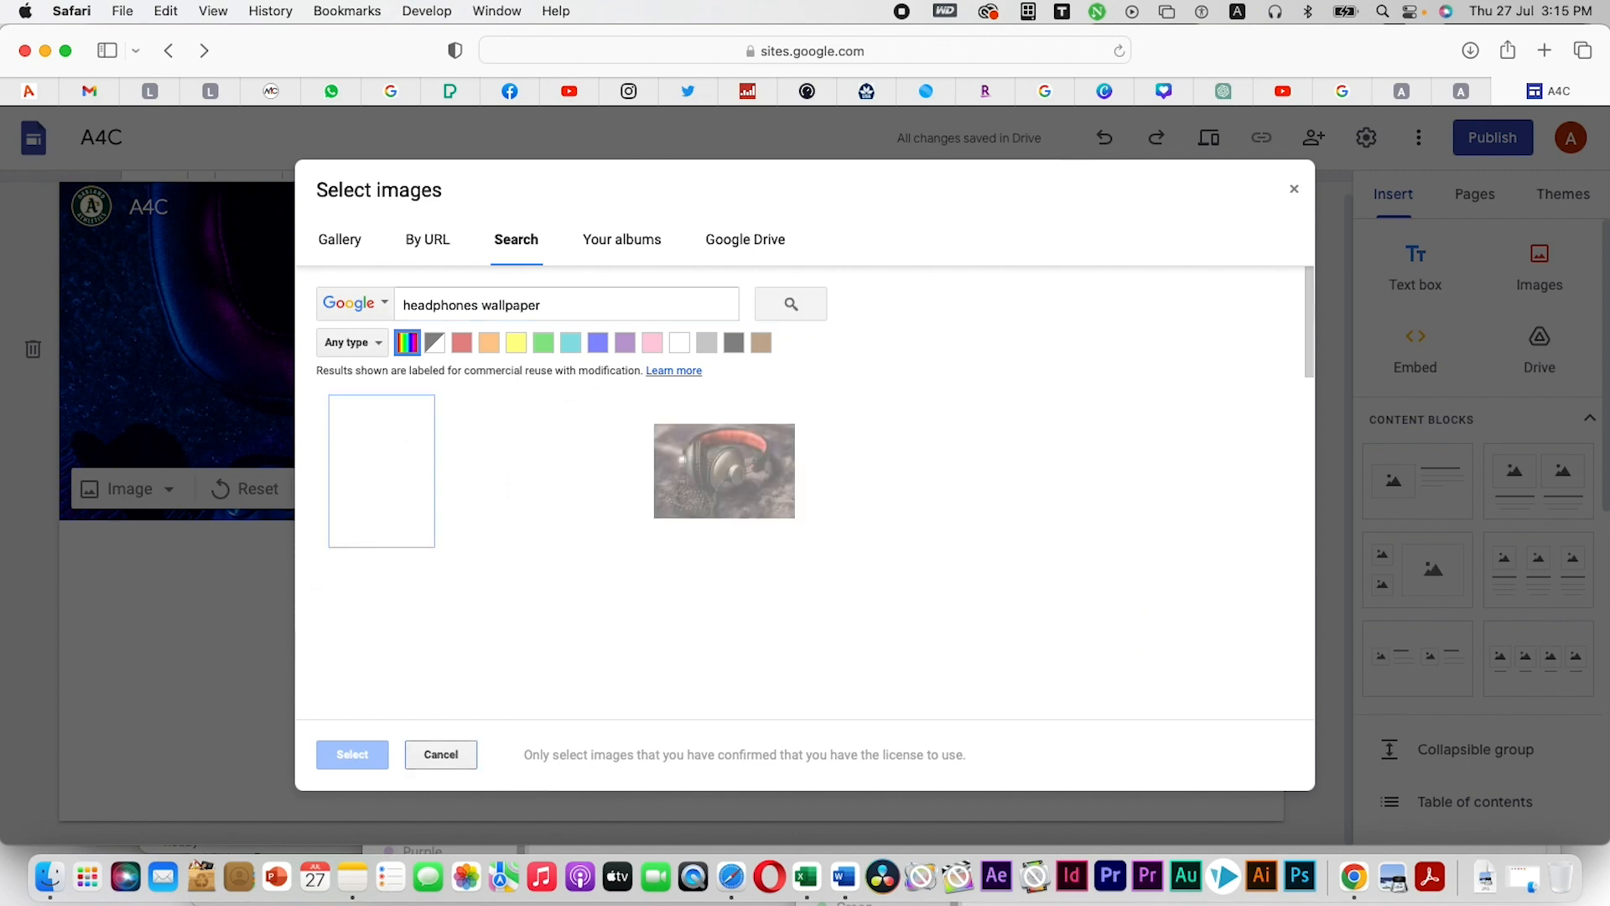
# Try the blue-lit DJ turntable photo from the search results as the header image and undo the replacement
pyautogui.scroll(-4, 817, 532)
pyautogui.scroll(-10, 962, 604)
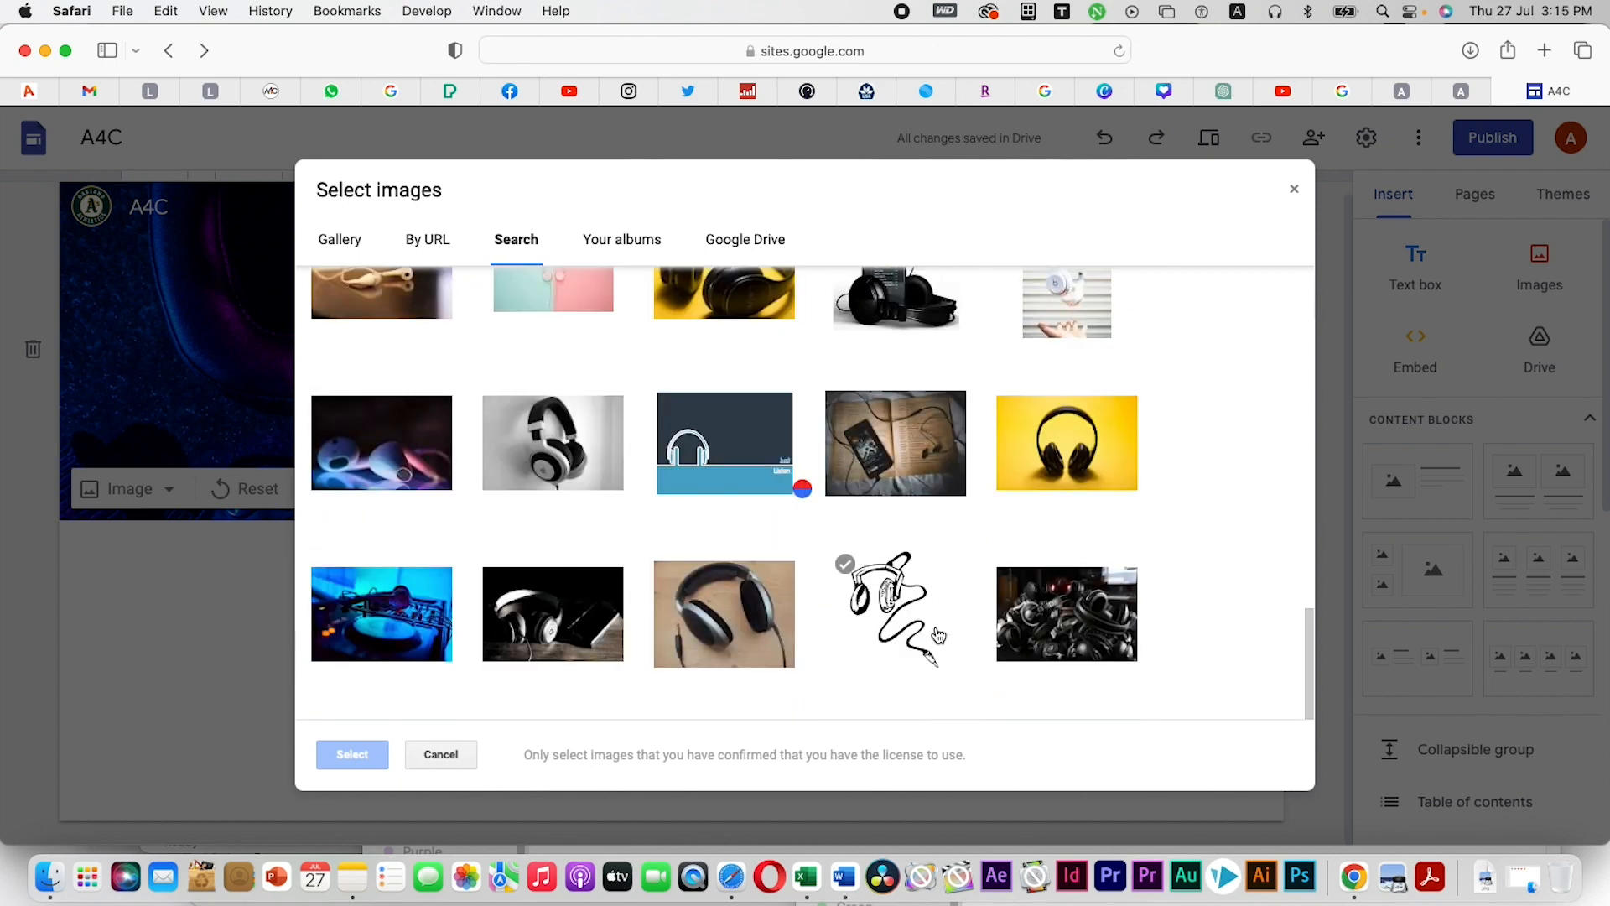
pyautogui.scroll(-3, 938, 635)
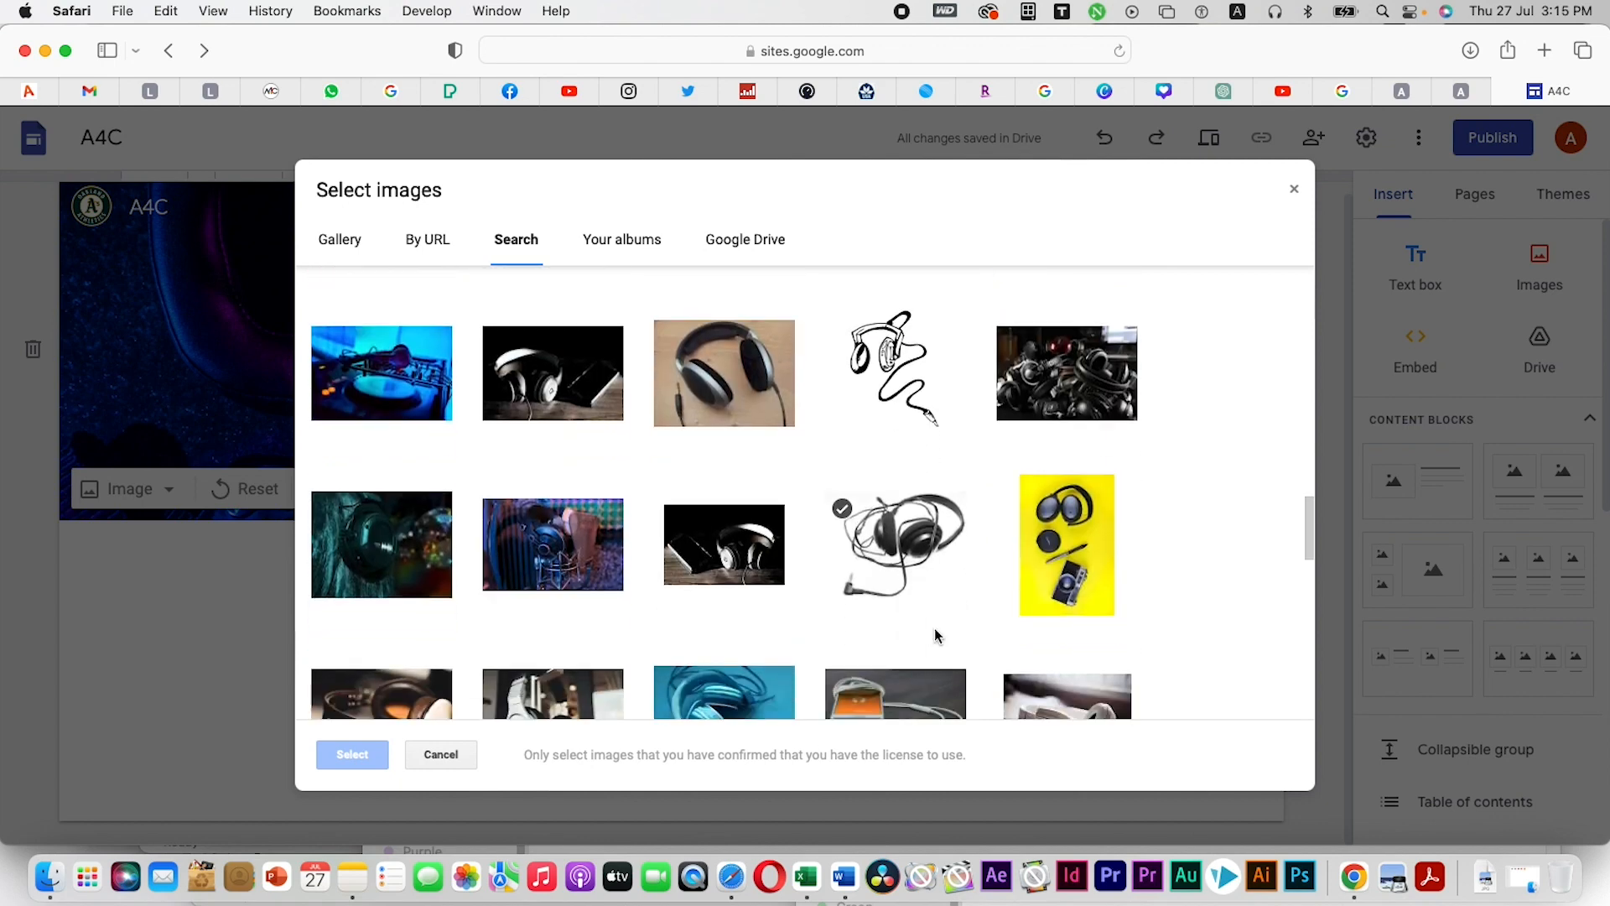
pyautogui.scroll(-3, 934, 633)
pyautogui.scroll(3, 934, 636)
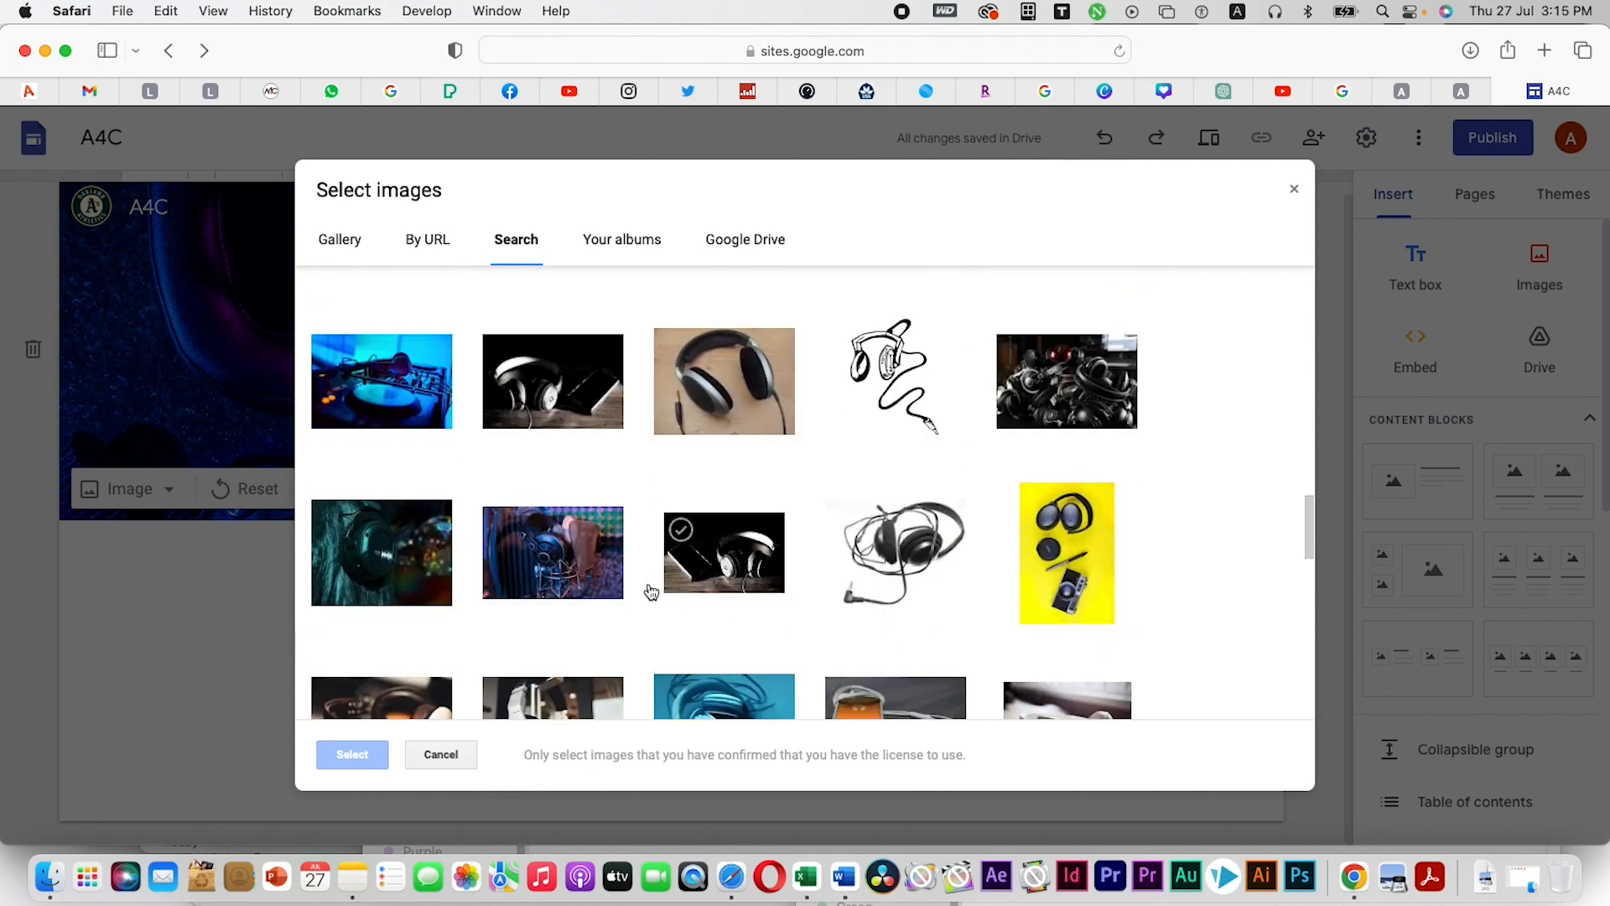
pyautogui.click(382, 381)
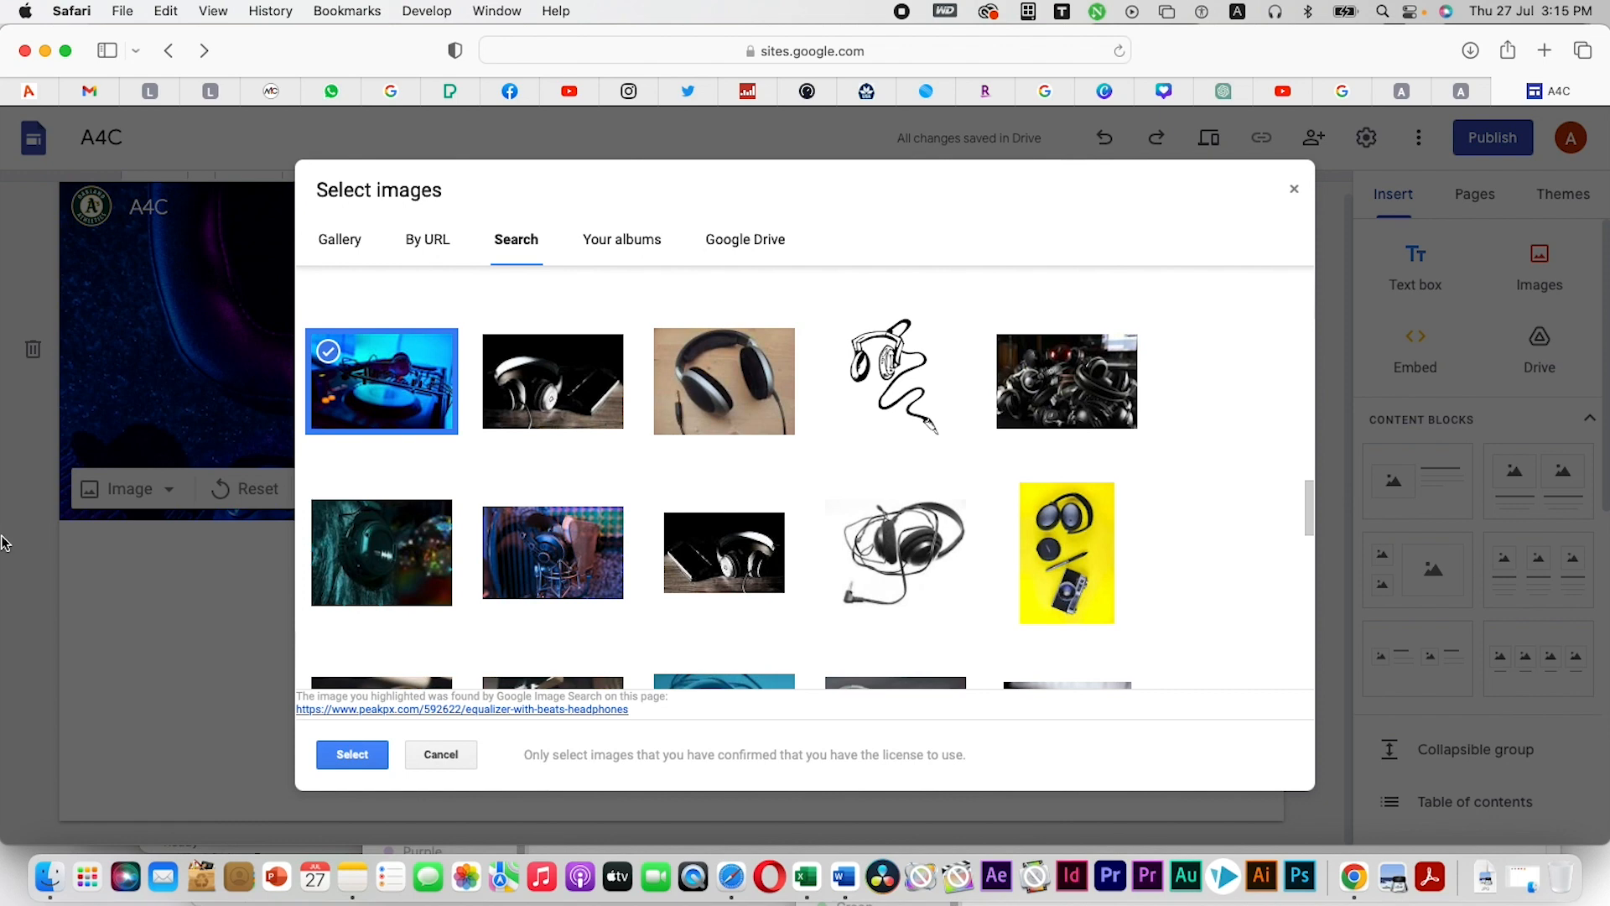
pyautogui.click(351, 755)
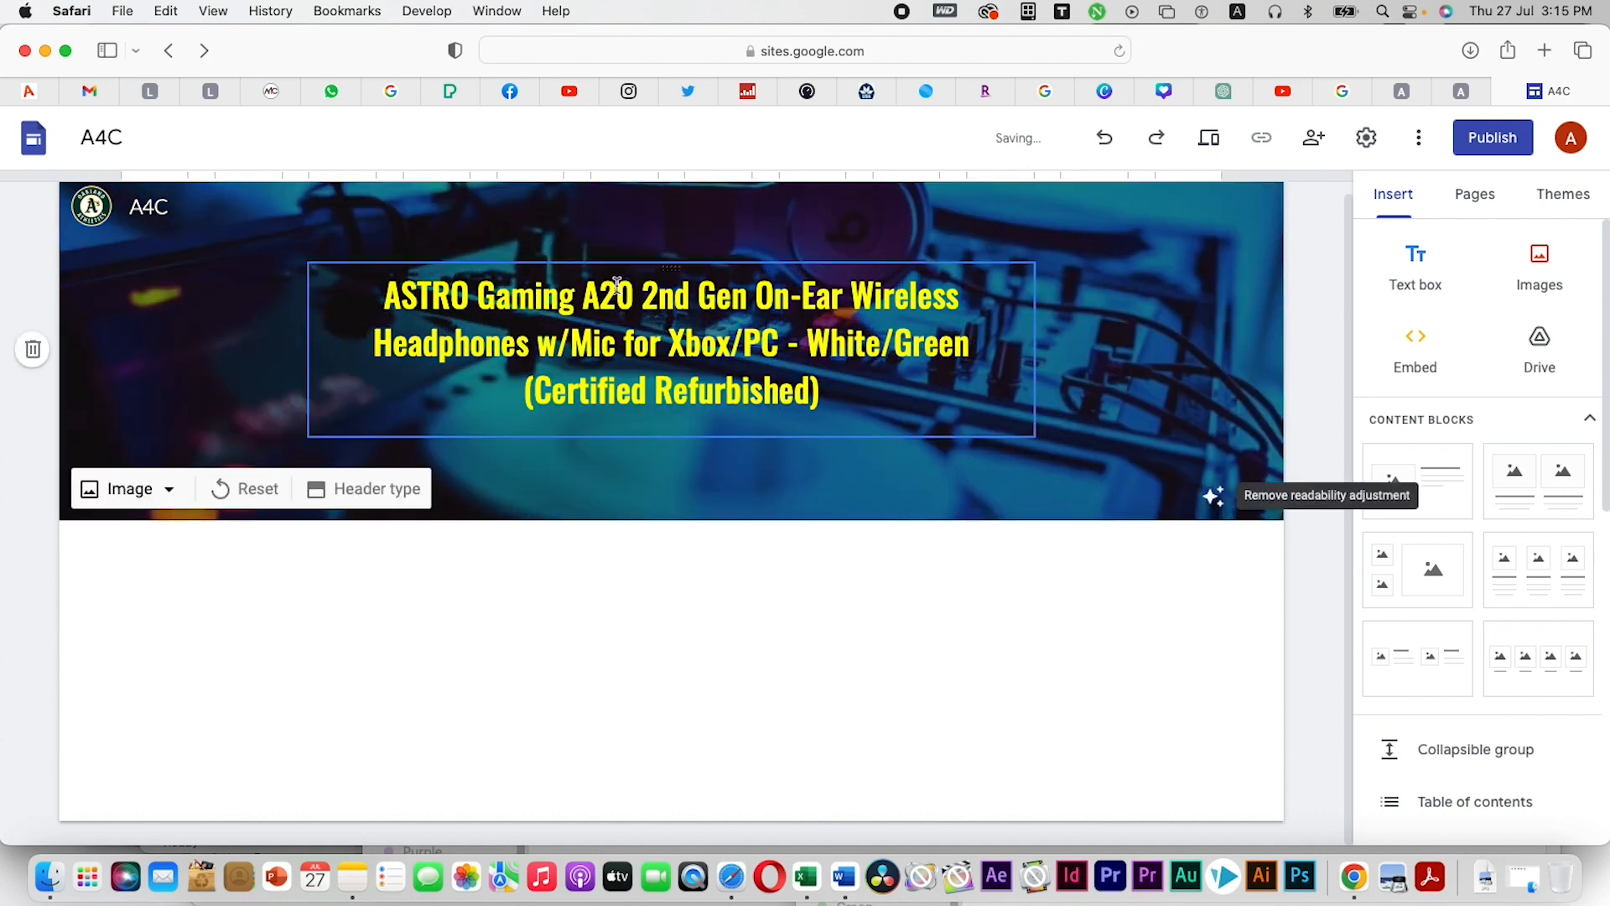
pyautogui.press('super+z')
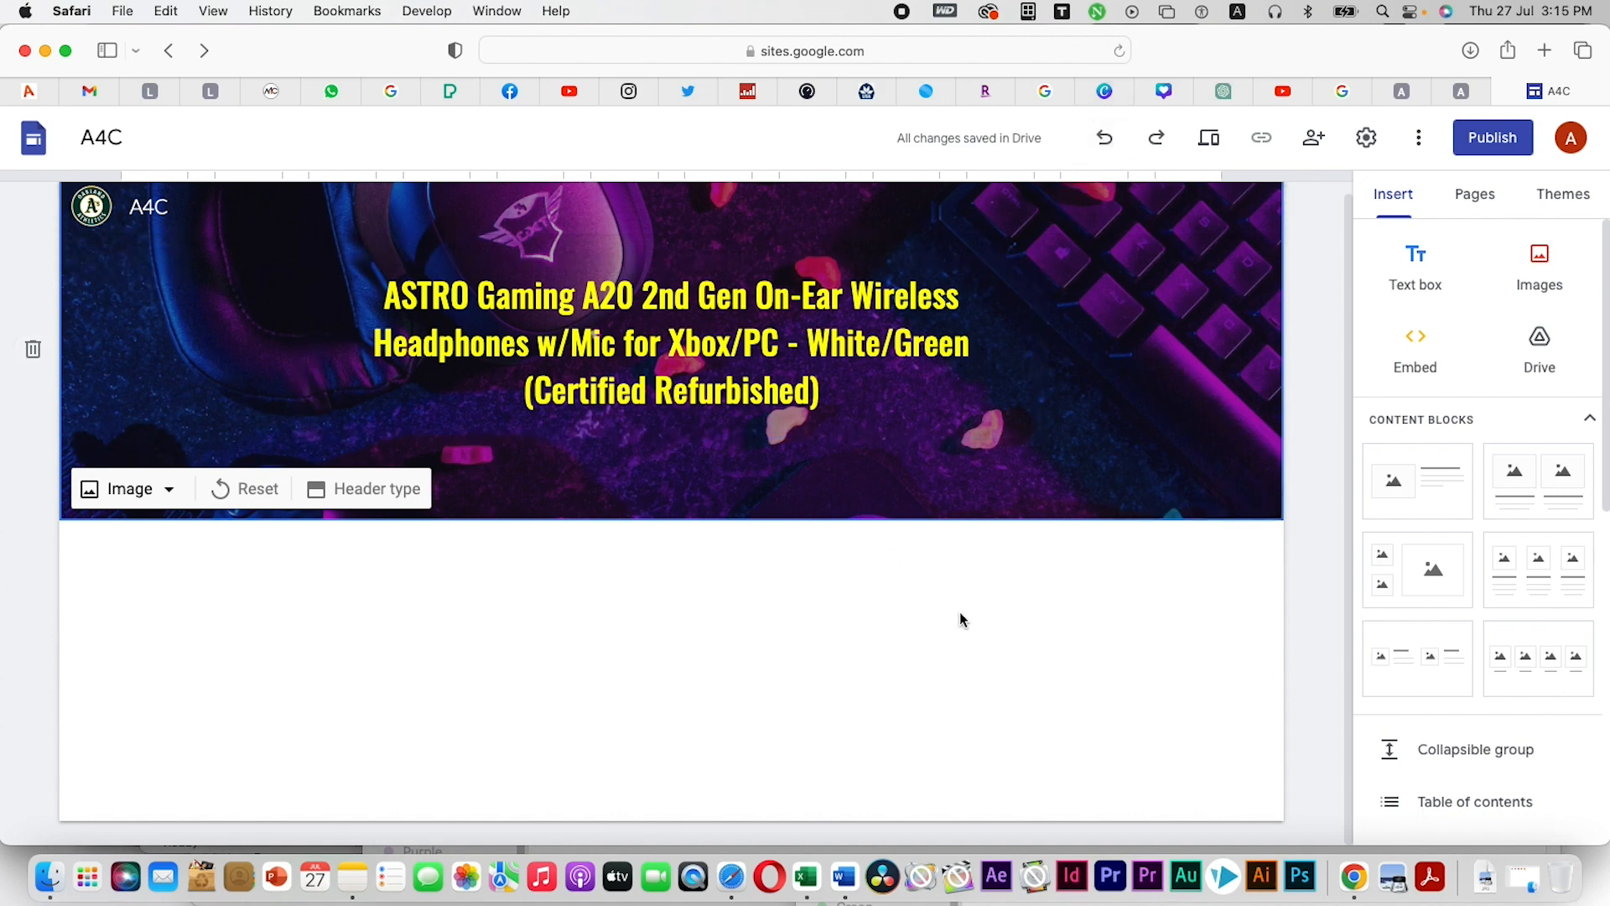
pyautogui.click(167, 491)
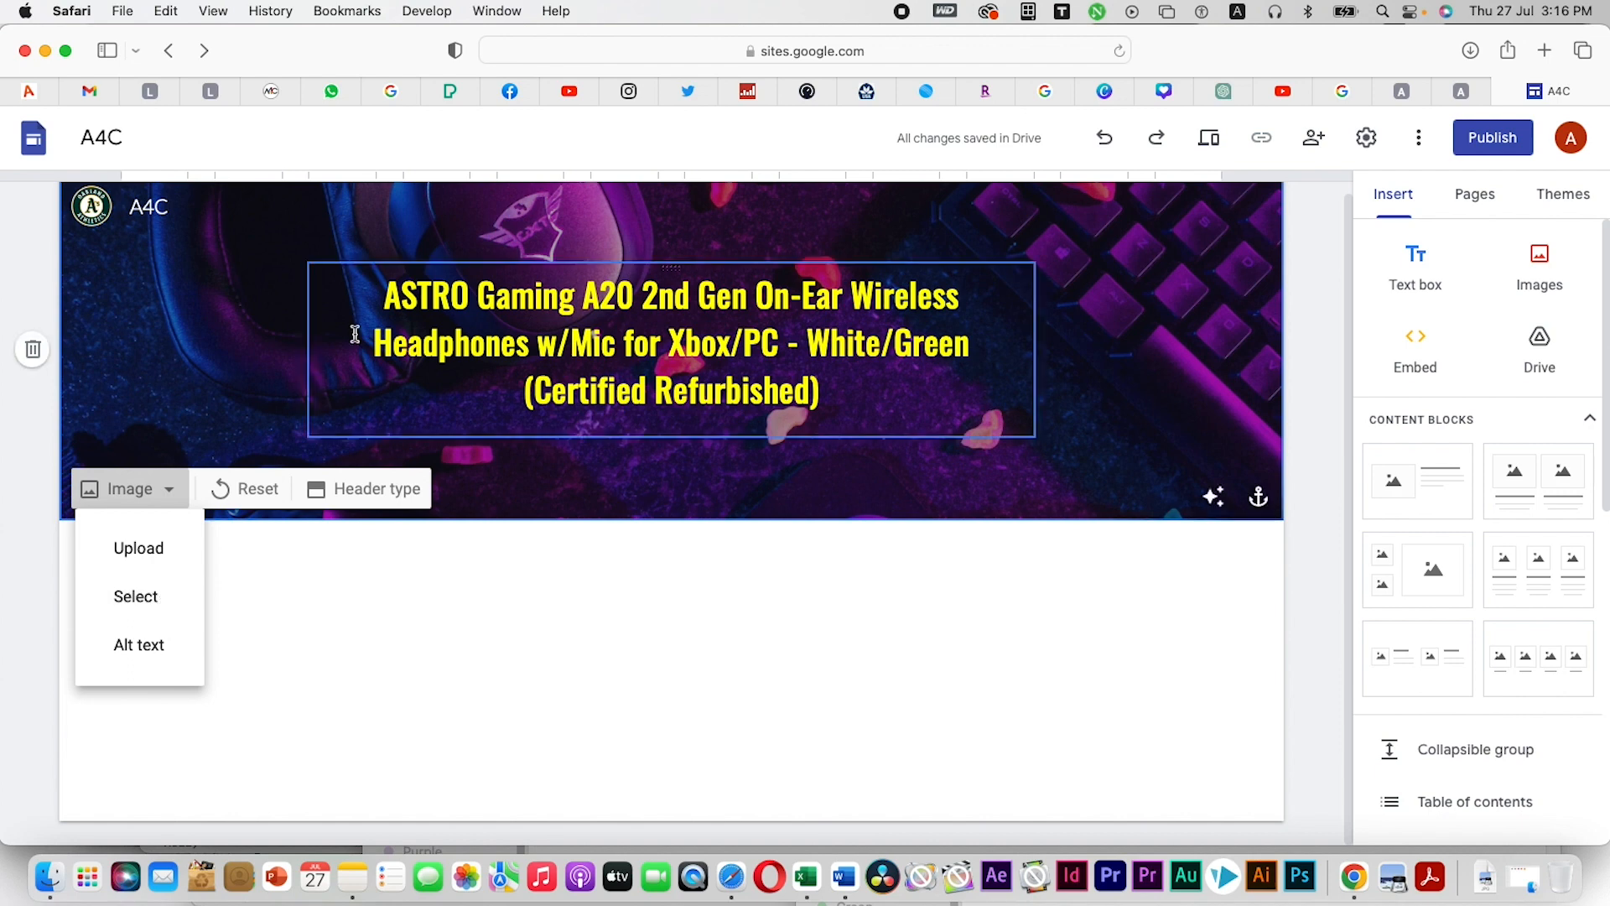
pyautogui.click(688, 417)
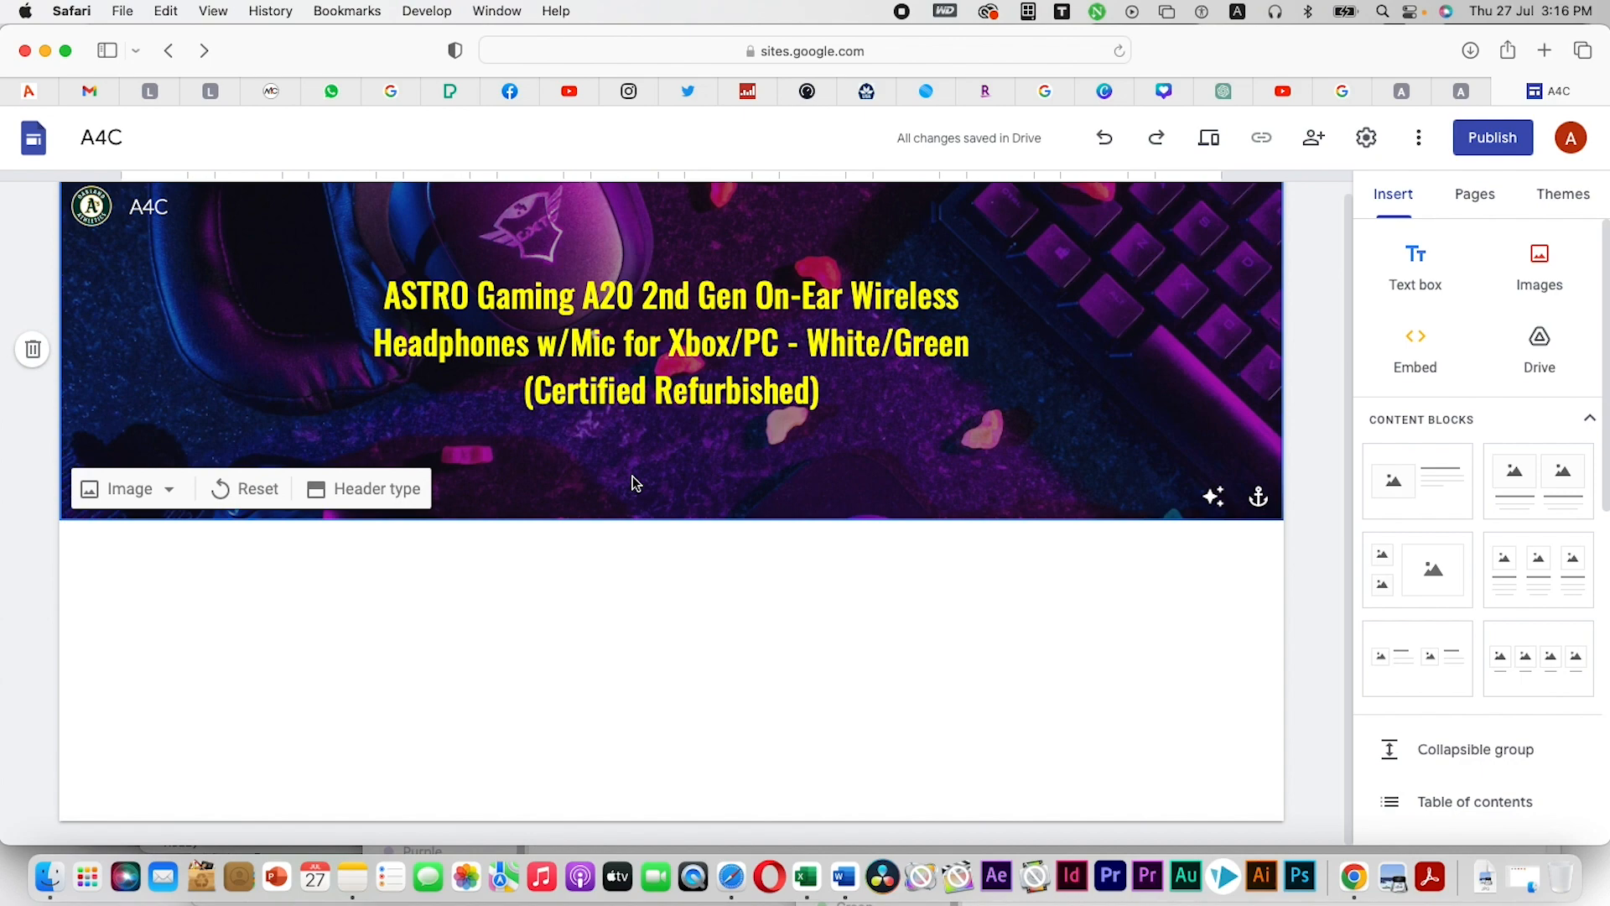
# Save the white and green headset product image from the A4C store page and return to the site editor
pyautogui.click(285, 94)
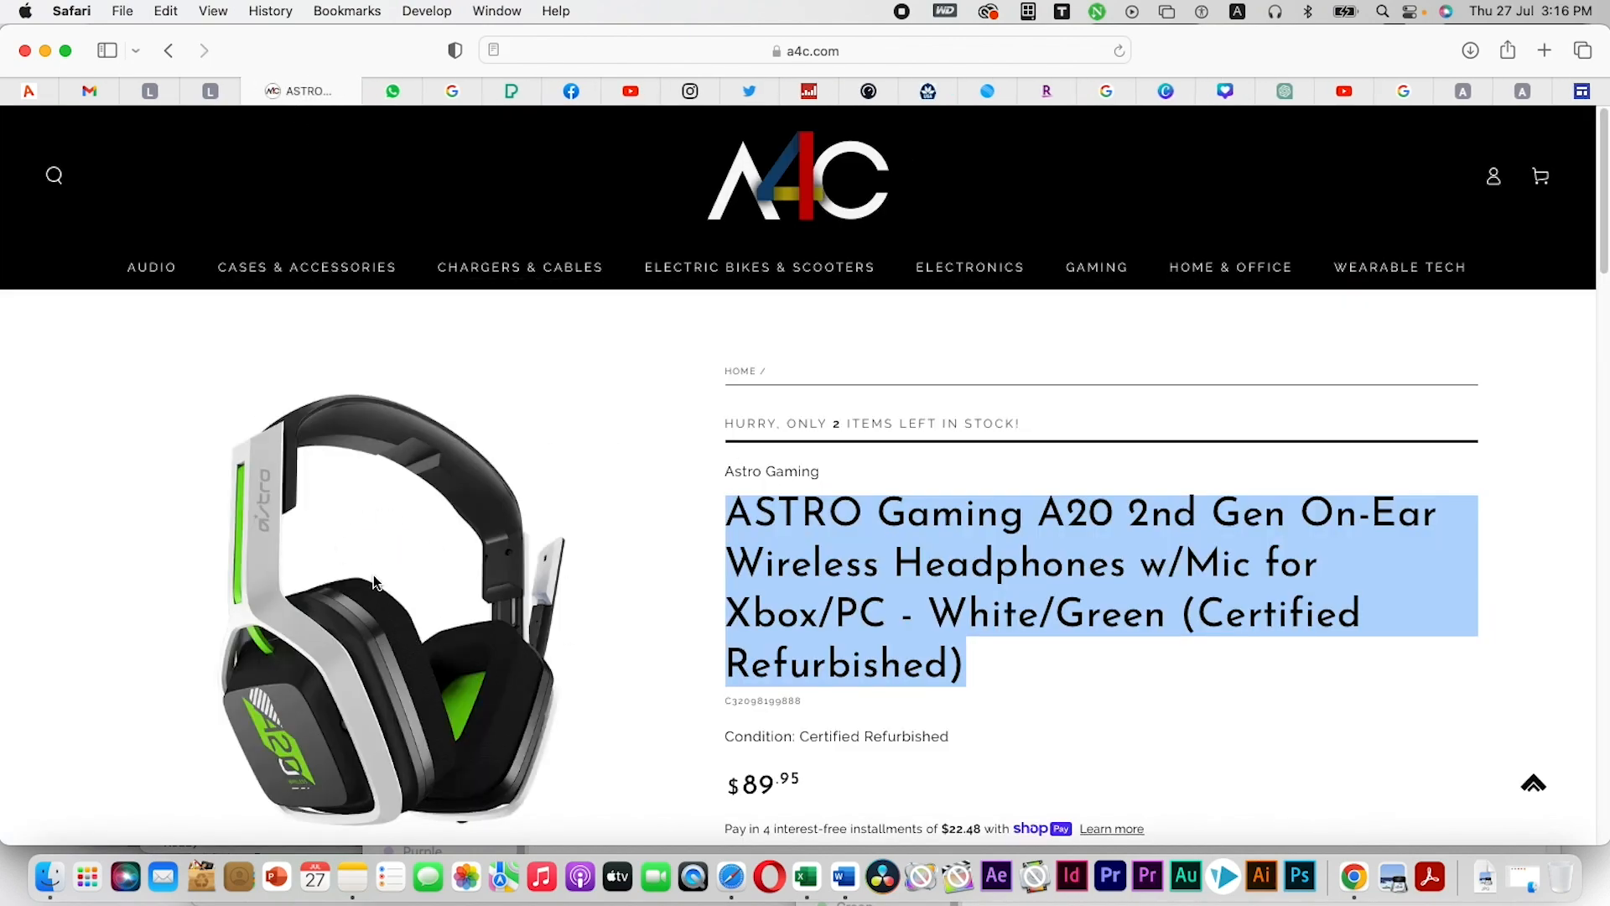
pyautogui.scroll(-4, 385, 583)
pyautogui.rightClick(379, 295)
pyautogui.click(485, 357)
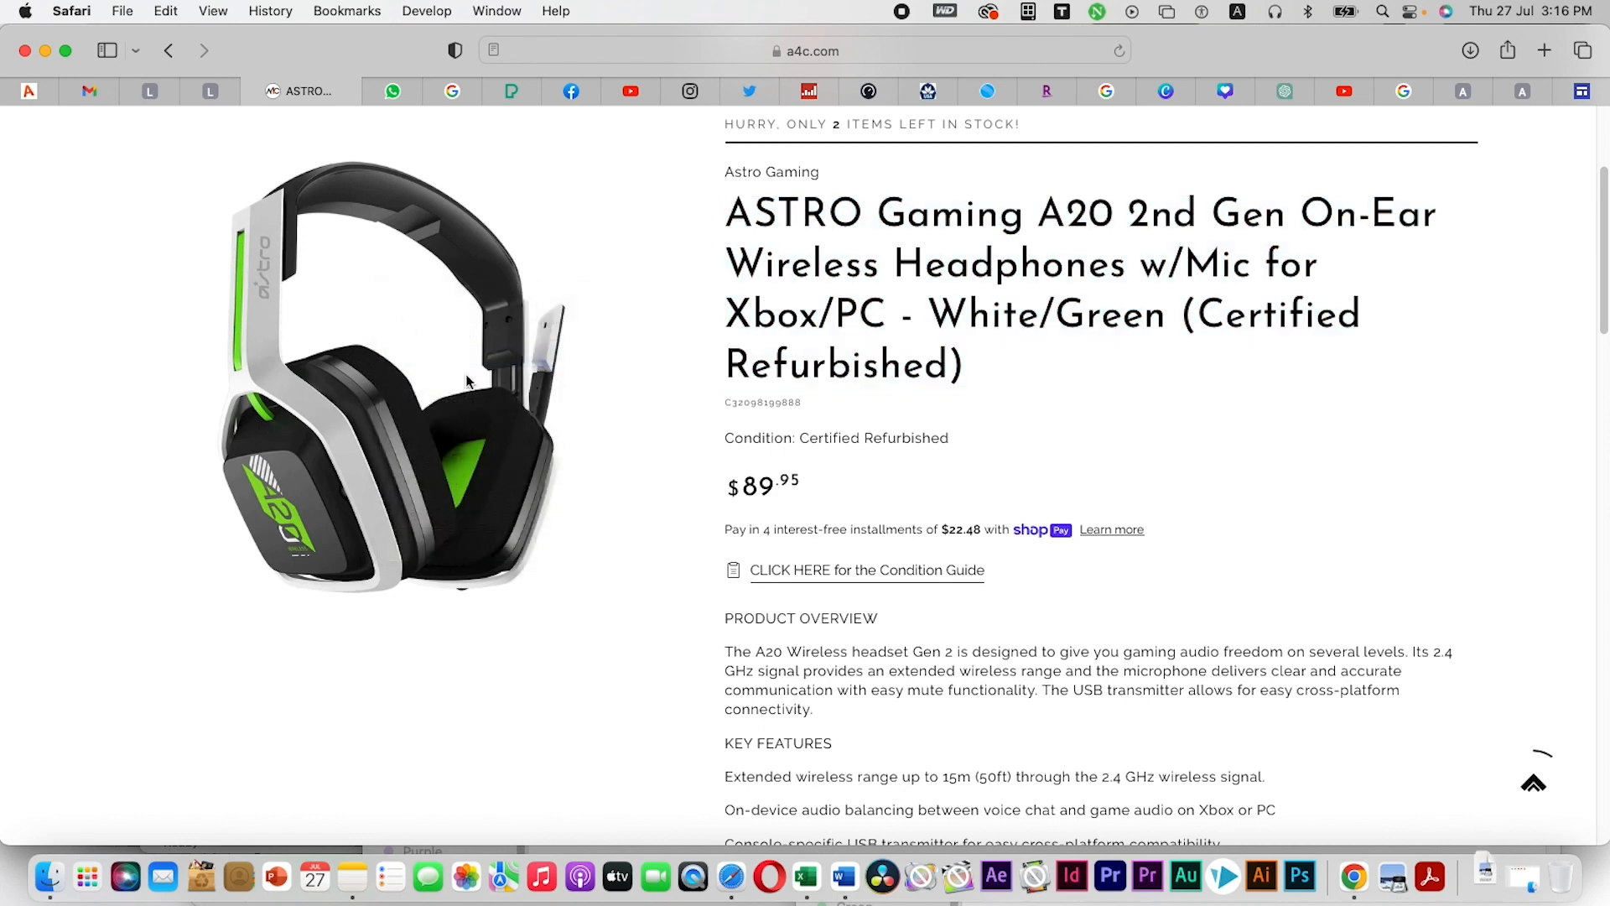
pyautogui.click(1581, 90)
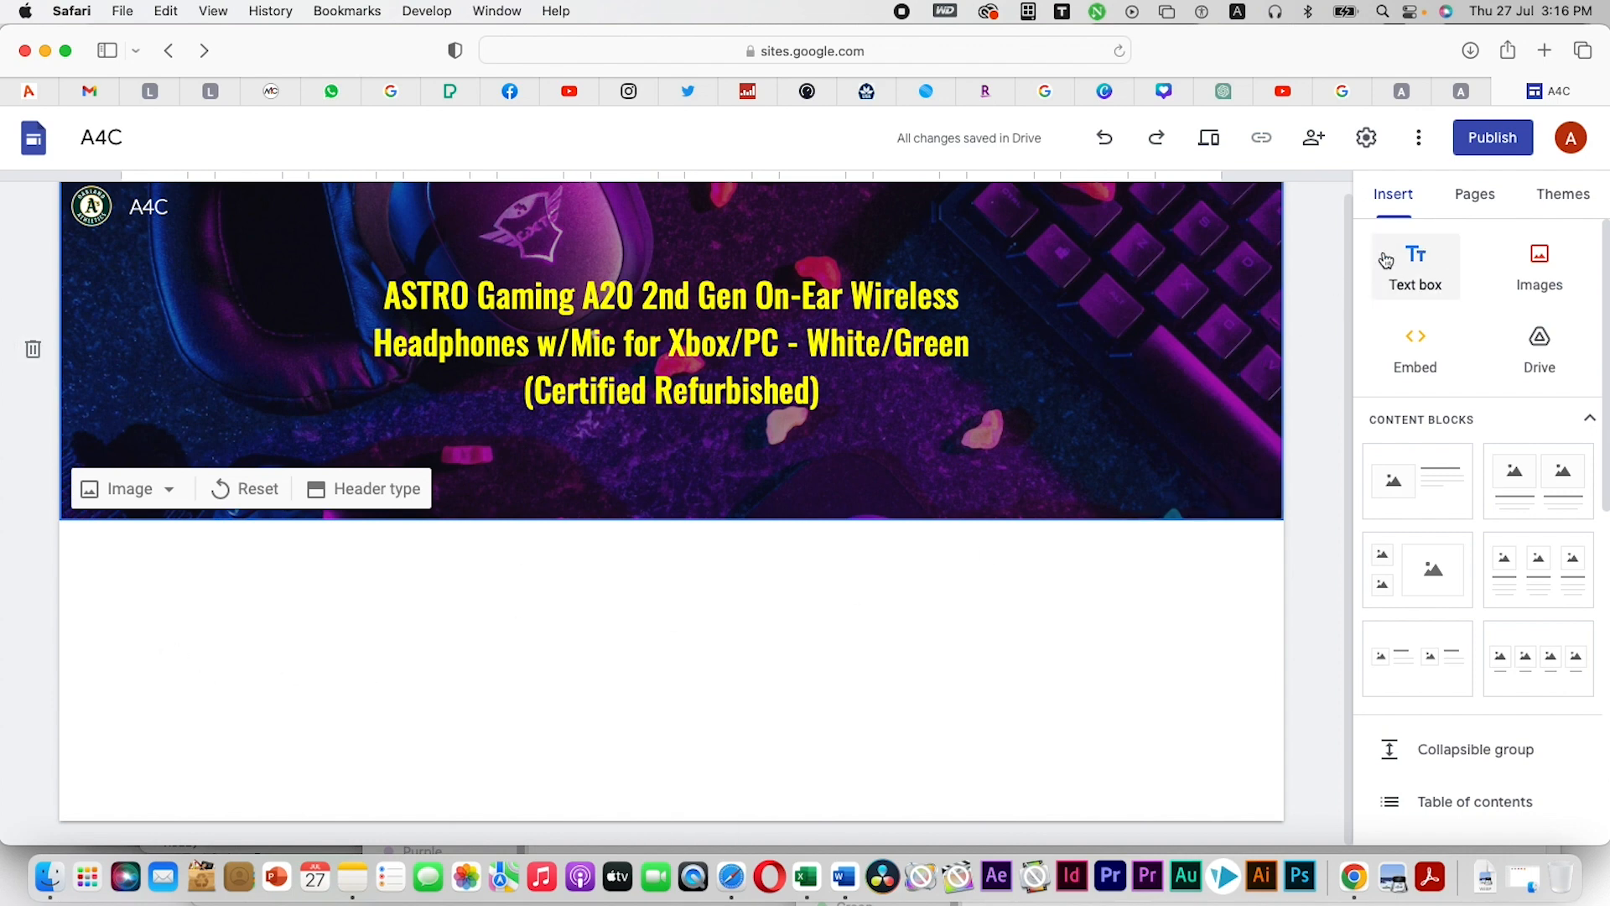
# Try the image-with-text and two-image content block layouts below the header and undo each one
pyautogui.moveTo(1430, 275); pyautogui.dragTo(548, 632)
pyautogui.moveTo(954, 565); pyautogui.dragTo(1388, 304)
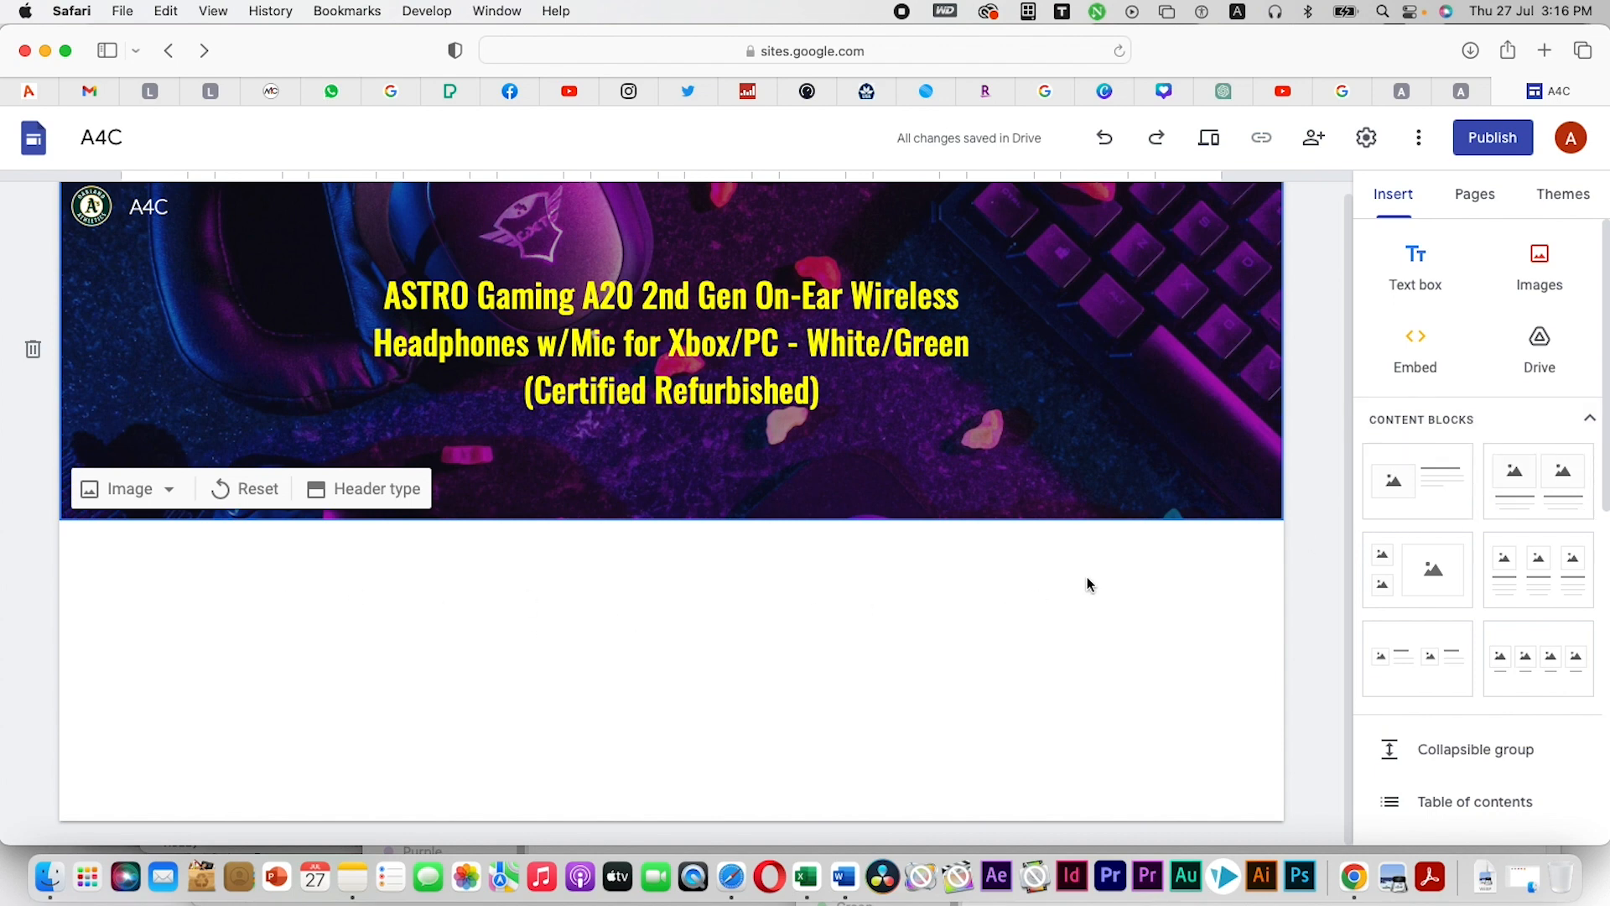
pyautogui.click(1426, 485)
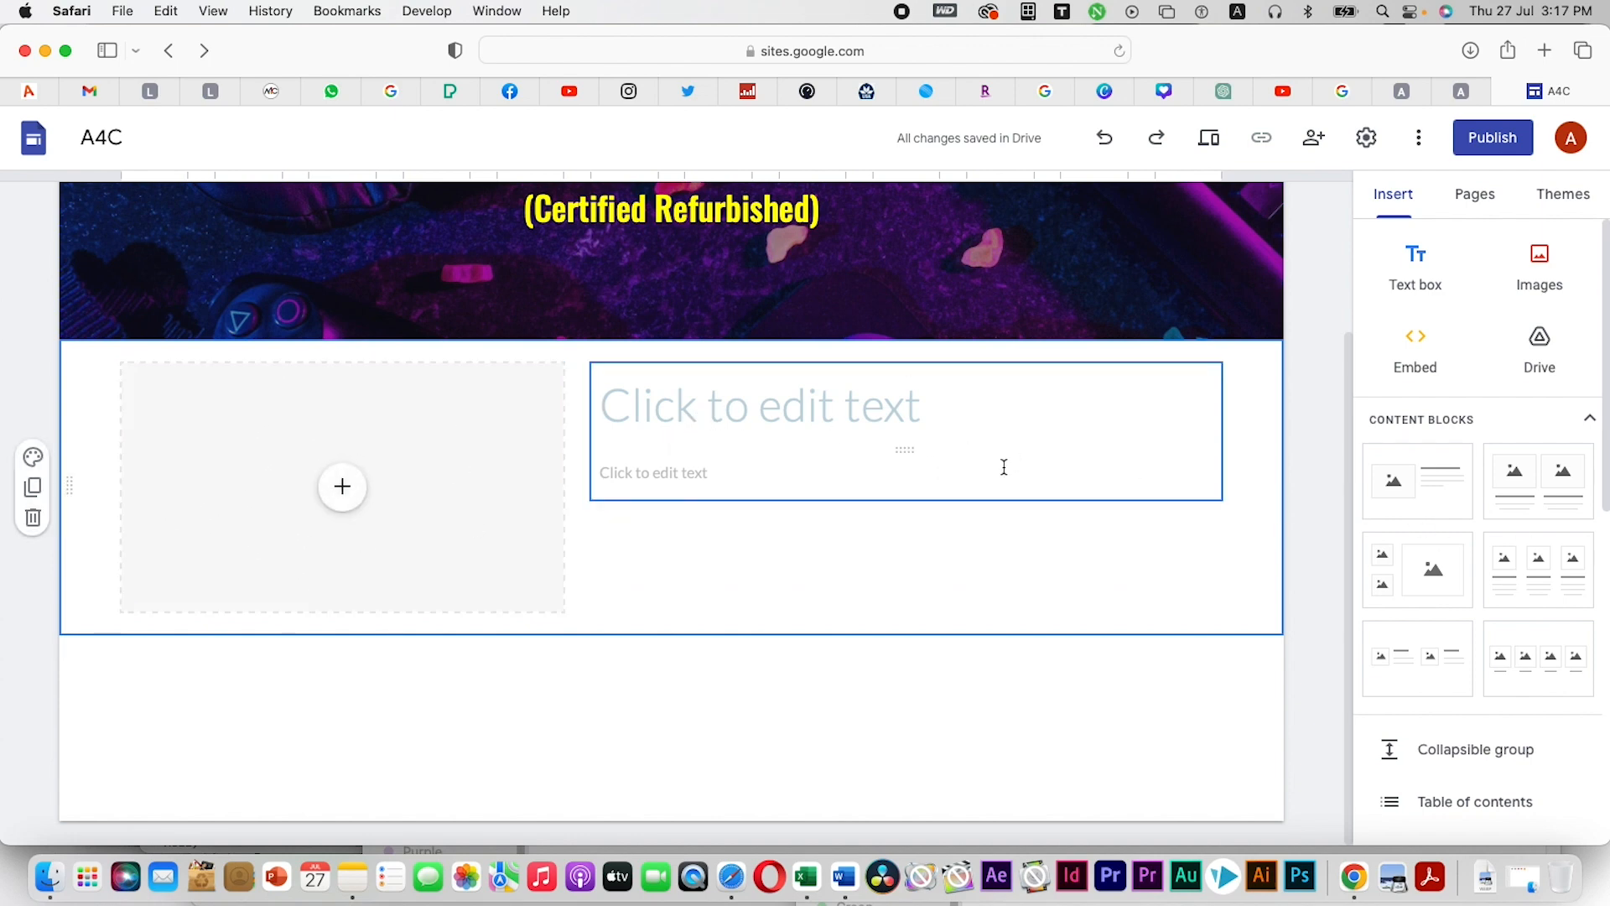
pyautogui.press('super+z')
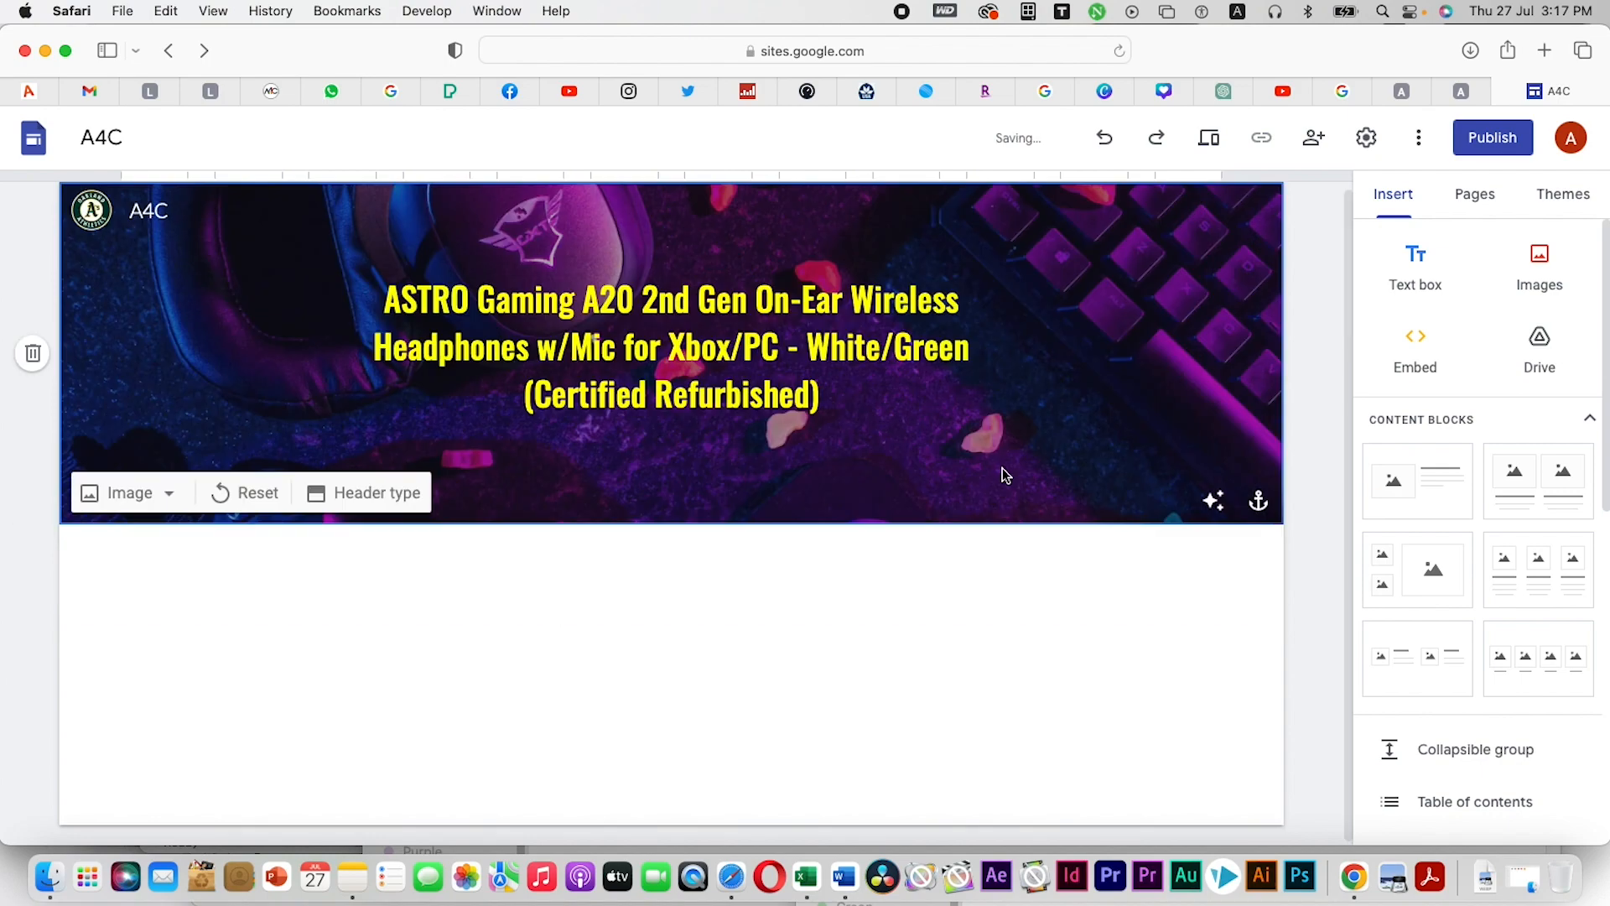
pyautogui.click(1539, 491)
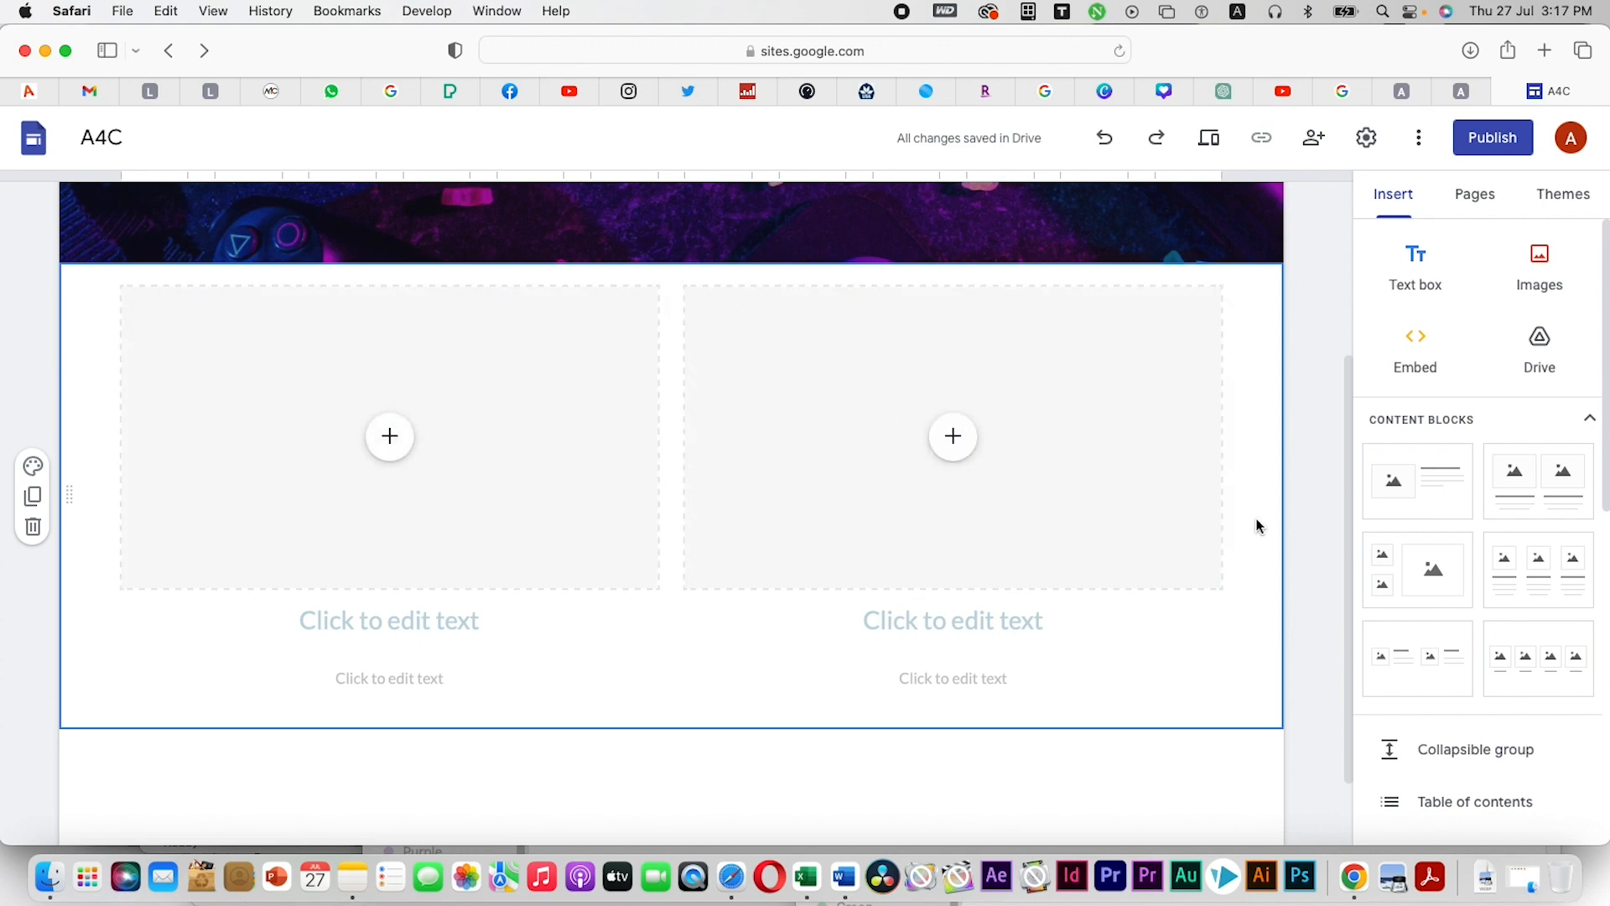
pyautogui.press('super+z')
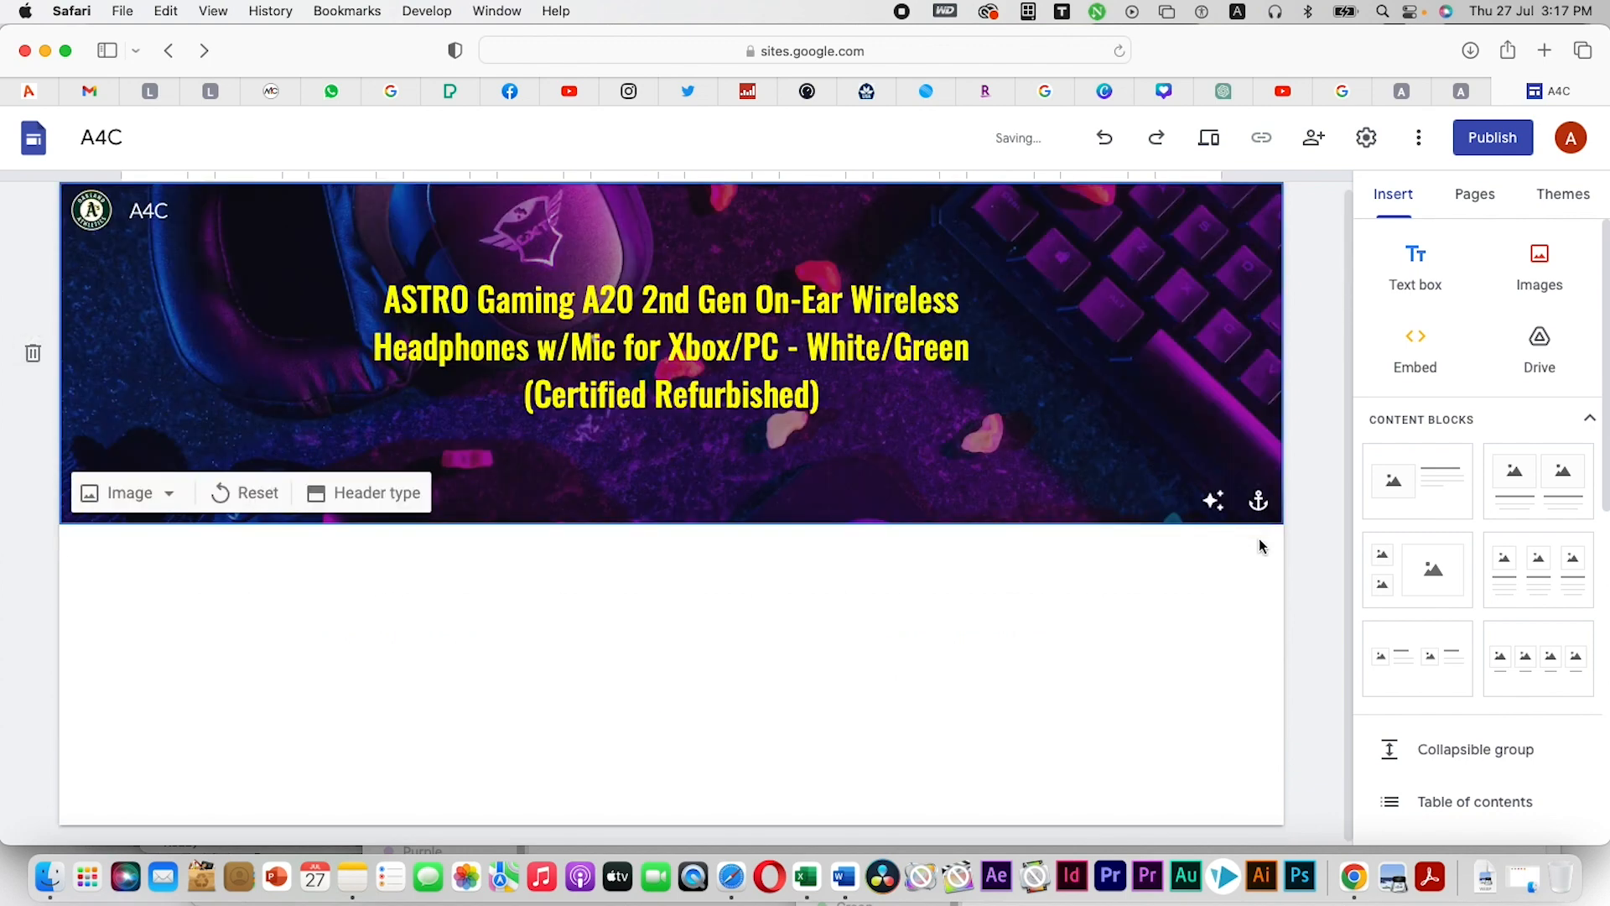
pyautogui.click(1403, 585)
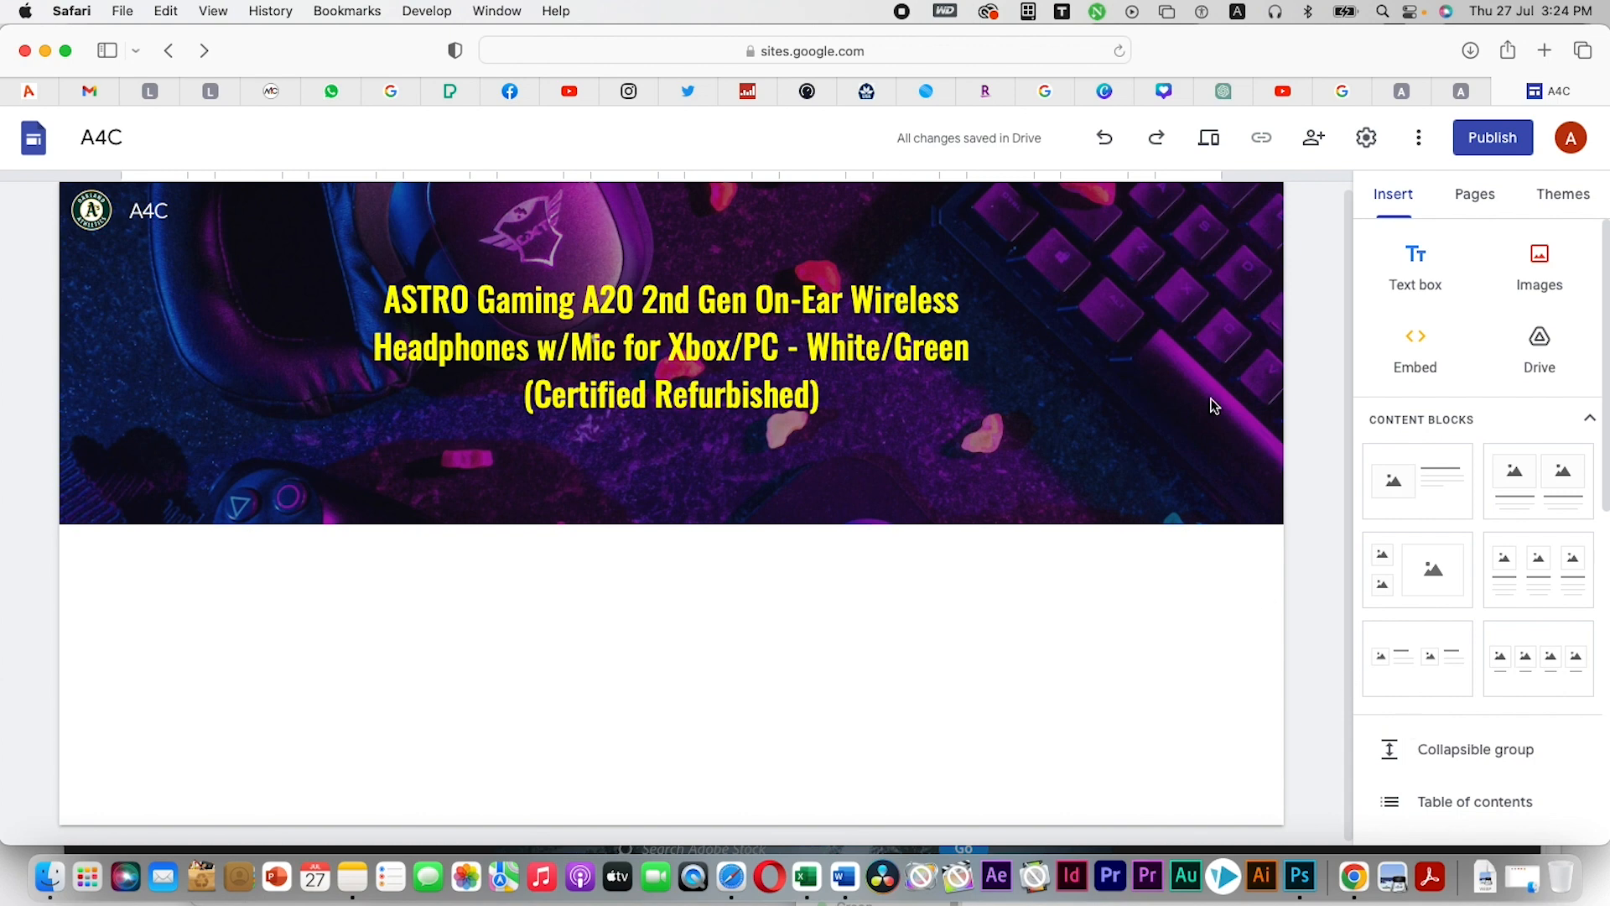
# Upload the headset screenshot from Documents to the page below the header and enlarge the image
pyautogui.click(1547, 271)
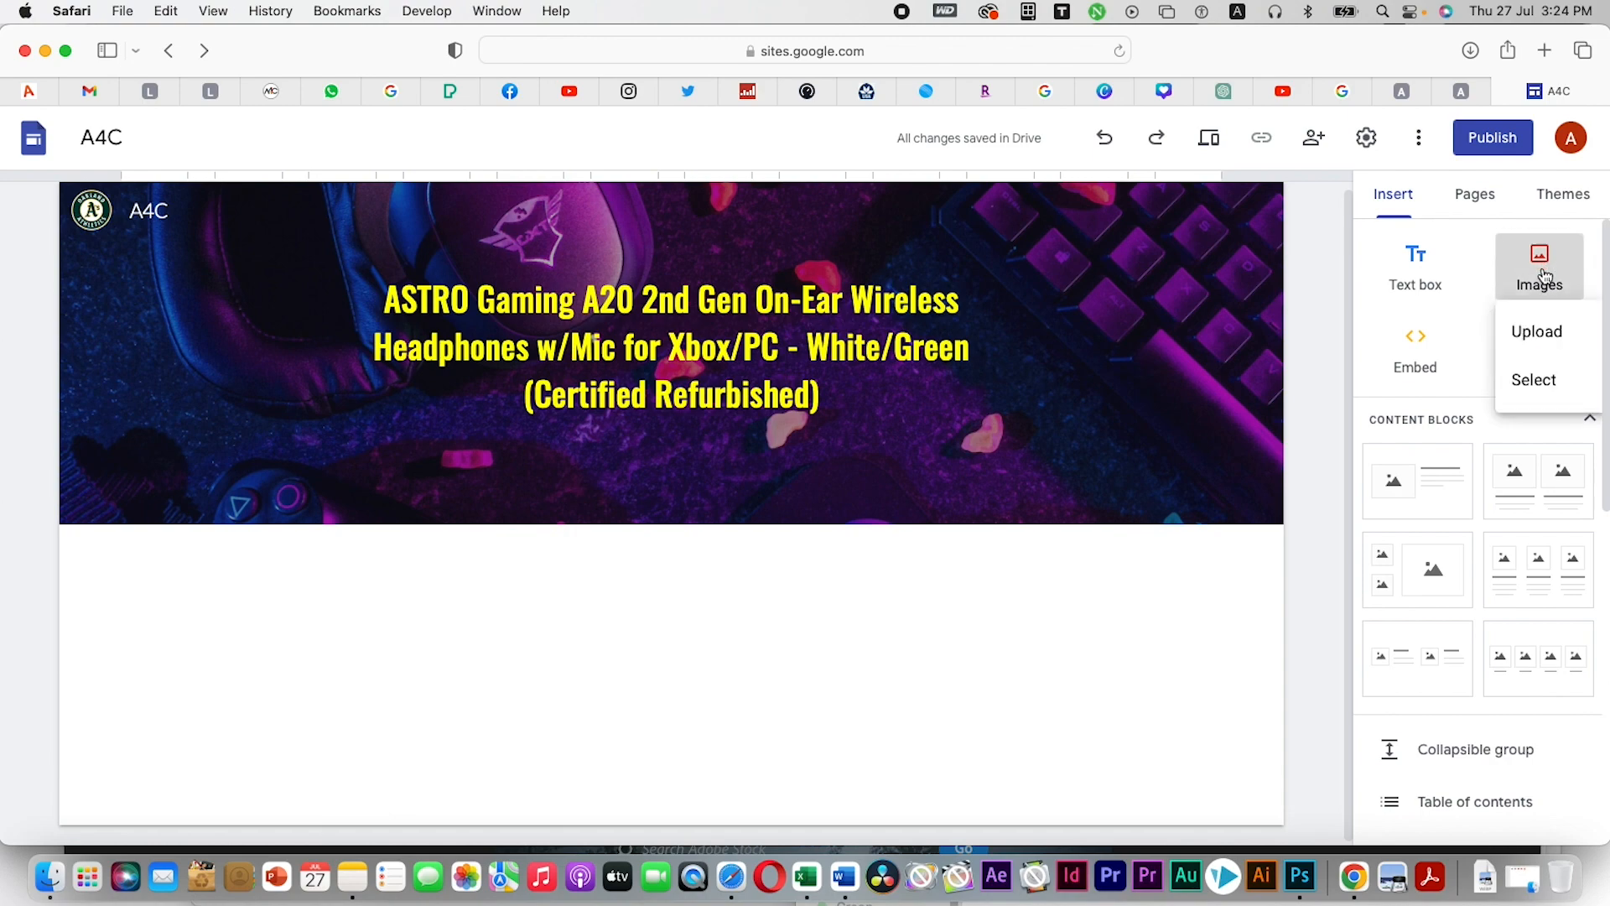
pyautogui.click(1549, 333)
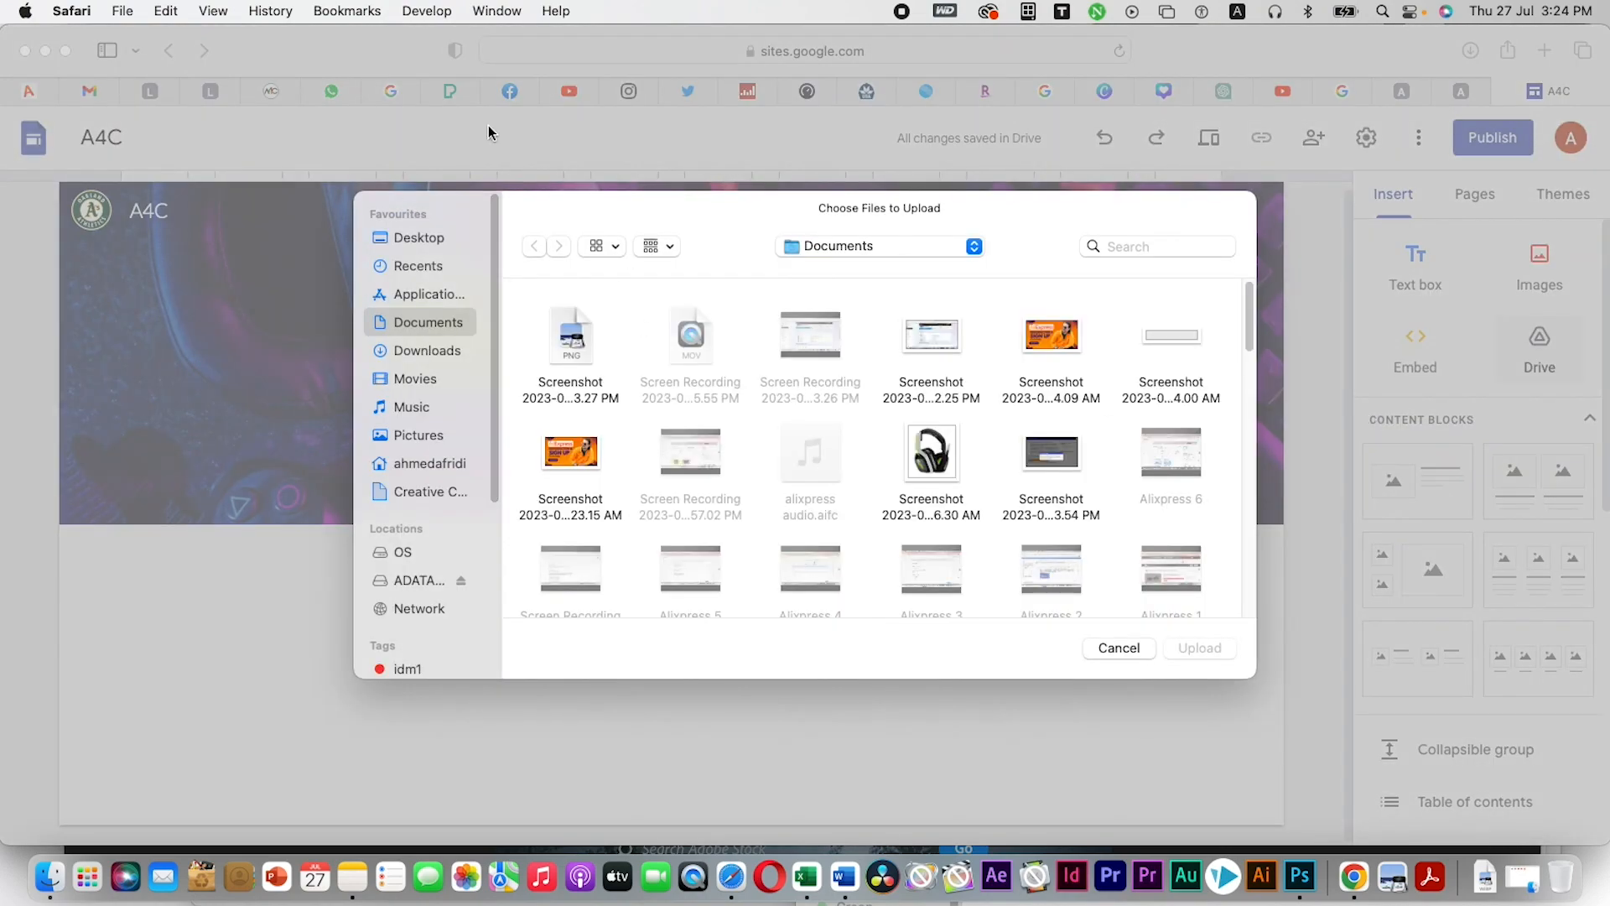
pyautogui.click(929, 429)
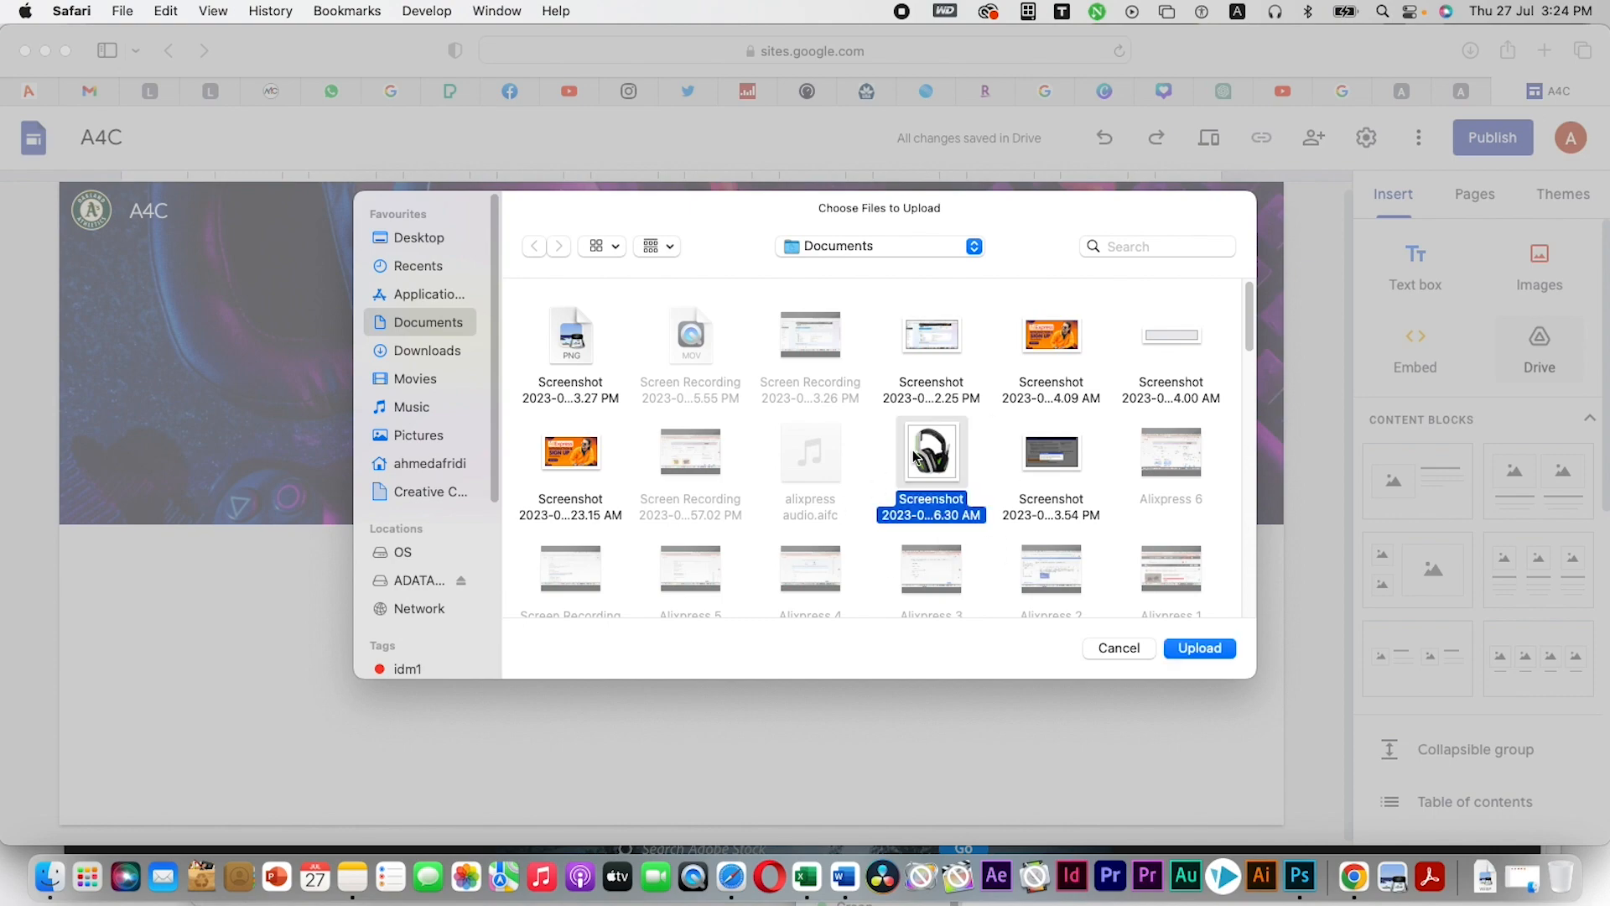
pyautogui.click(1200, 648)
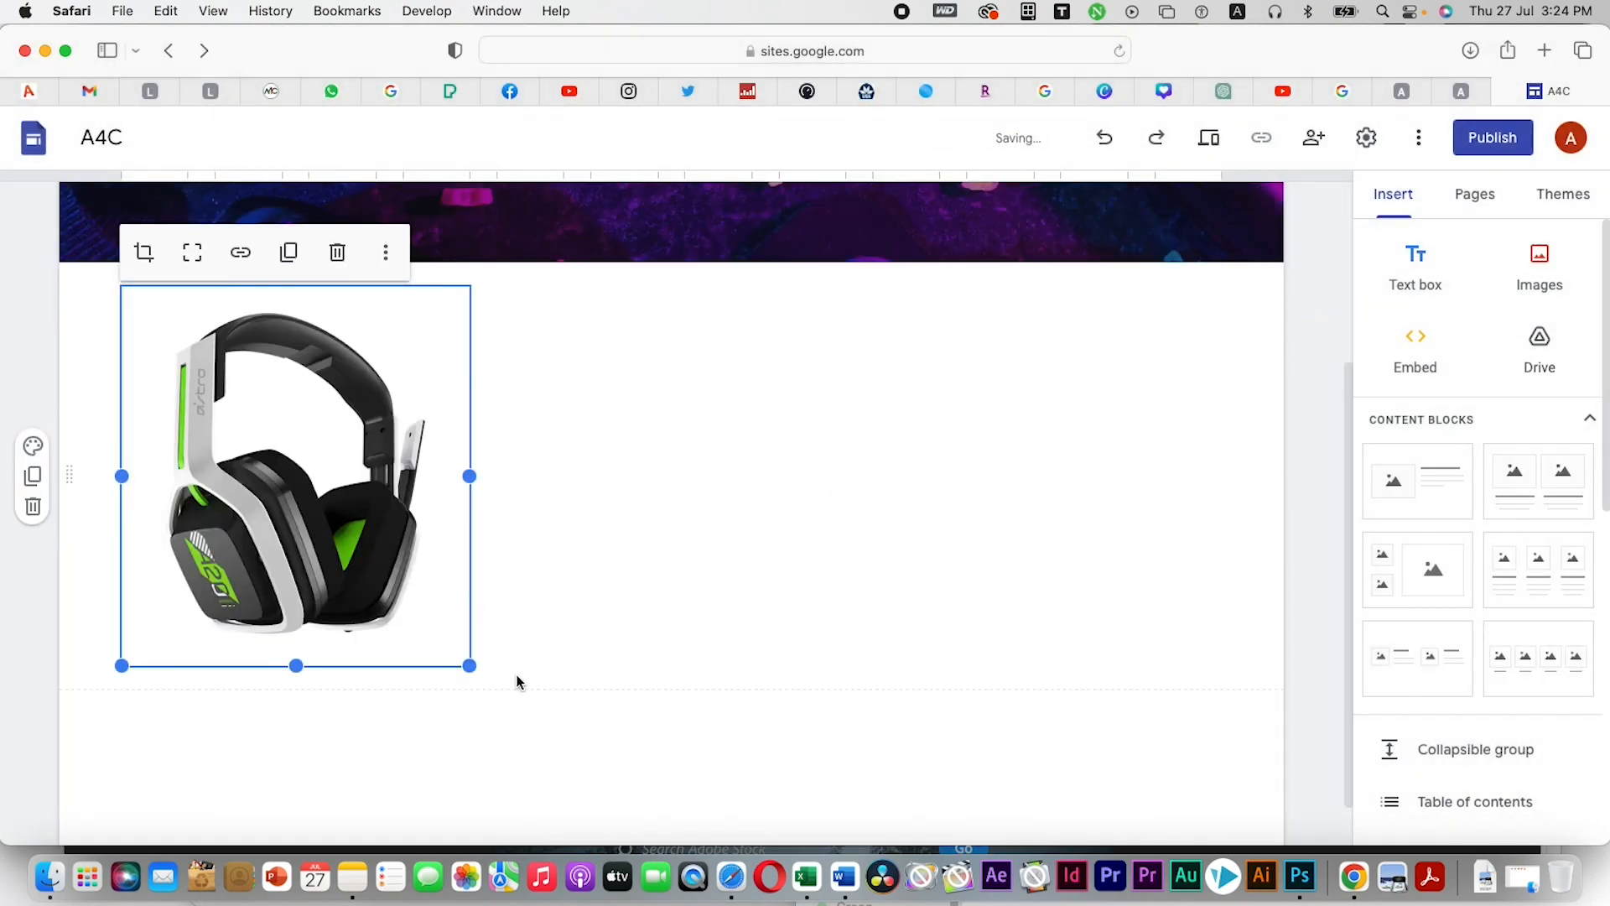
pyautogui.moveTo(468, 666); pyautogui.dragTo(548, 711)
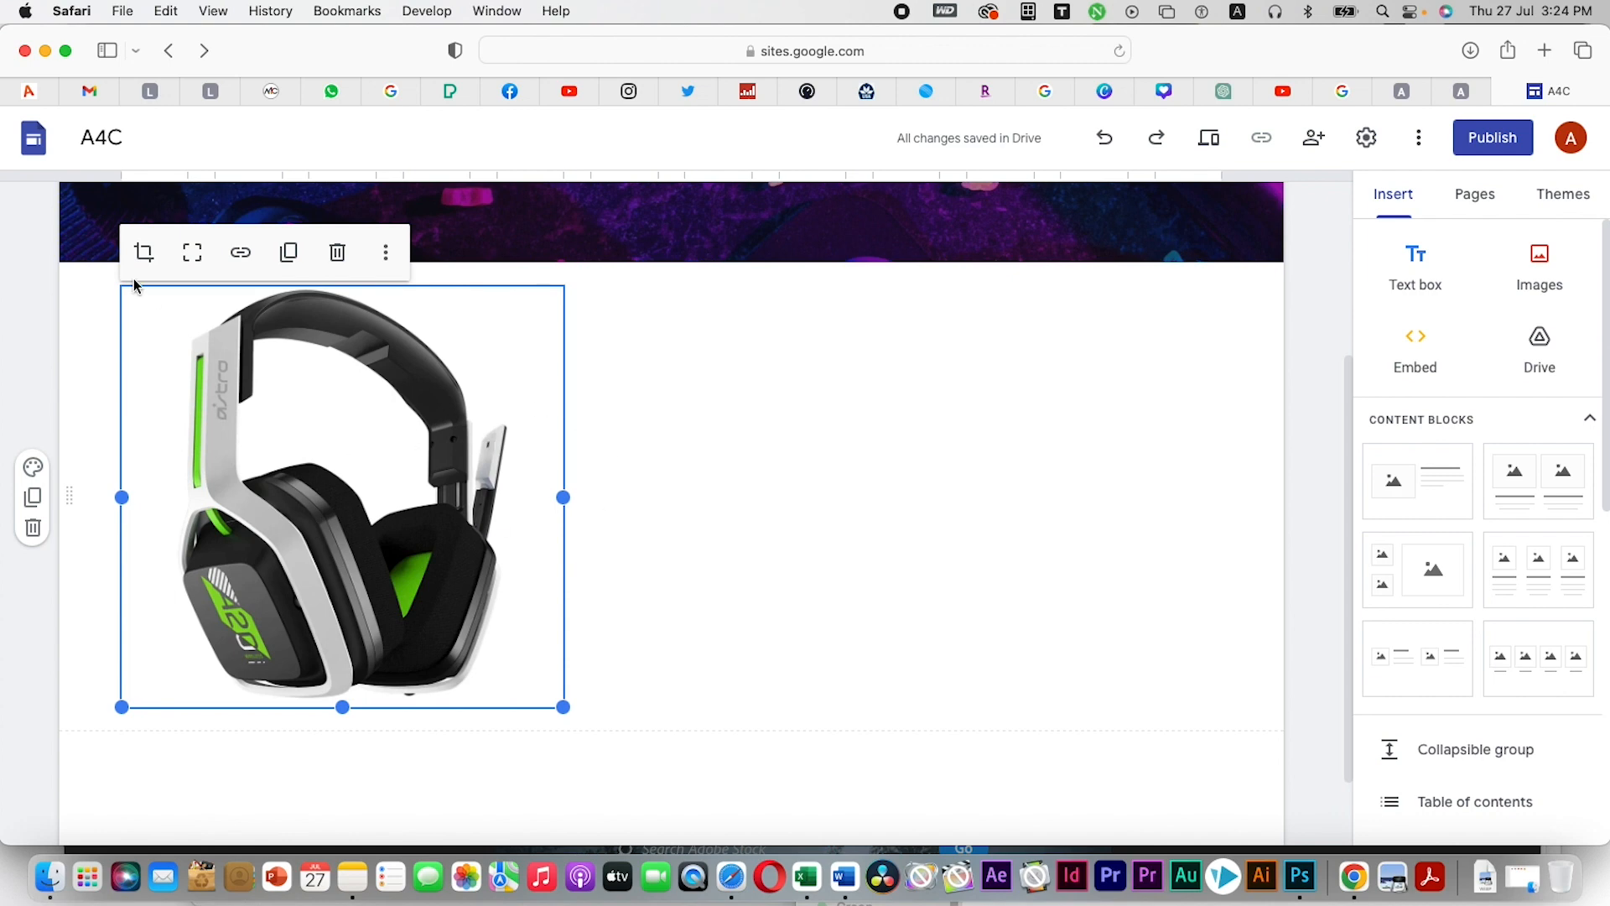
# Copy the web address of the headset's A4C store product page and apply it as the headset image's link
pyautogui.click(293, 91)
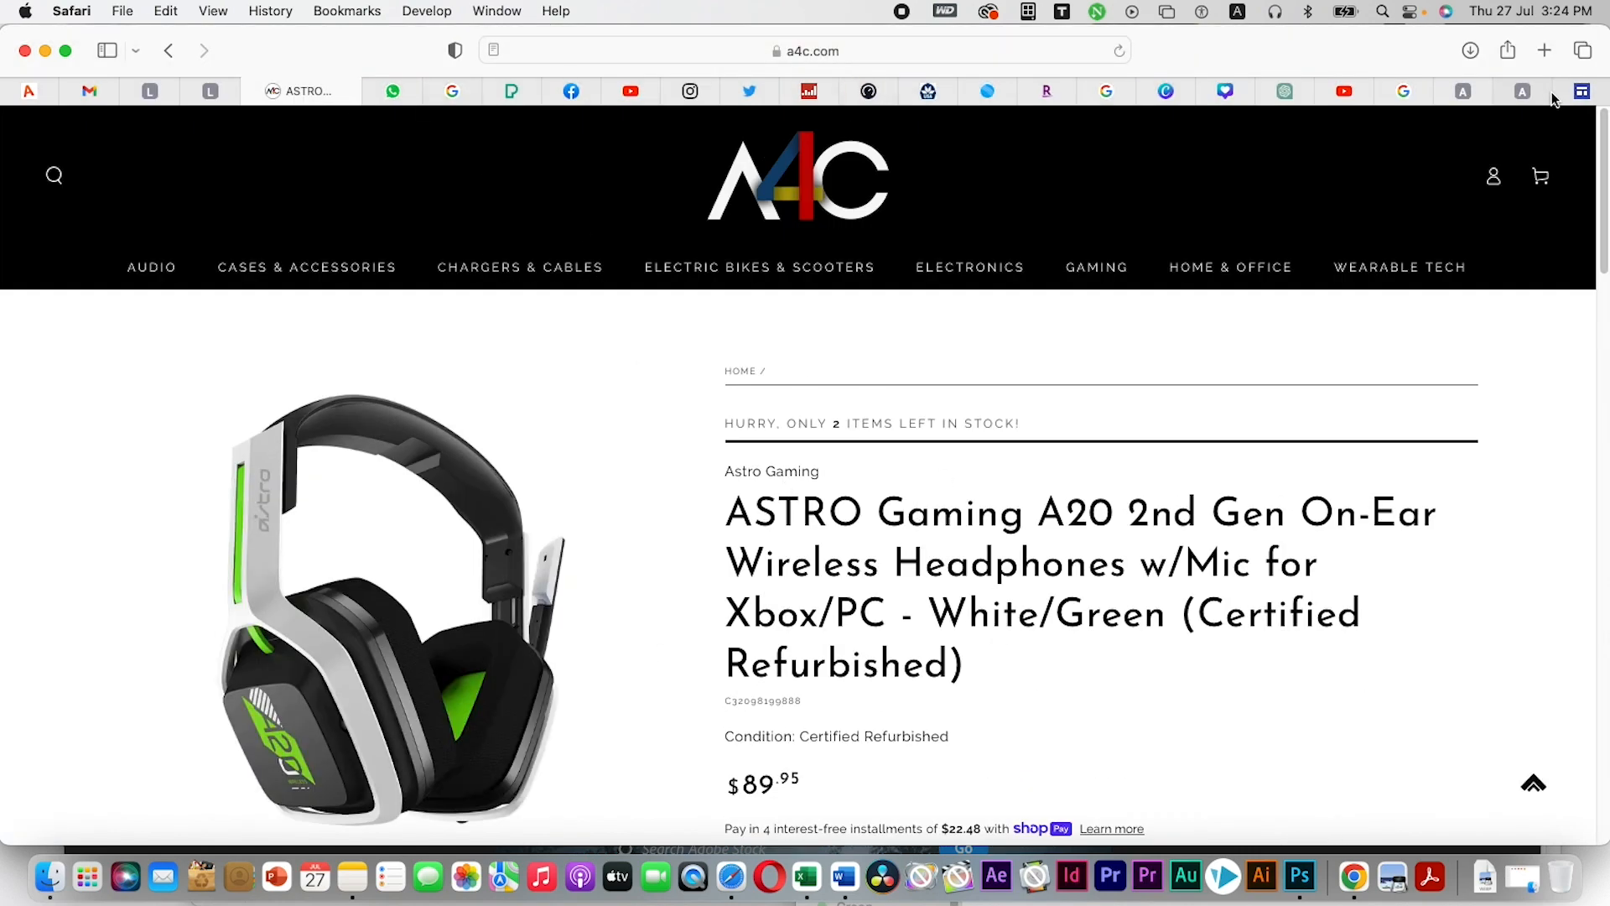
pyautogui.click(1582, 90)
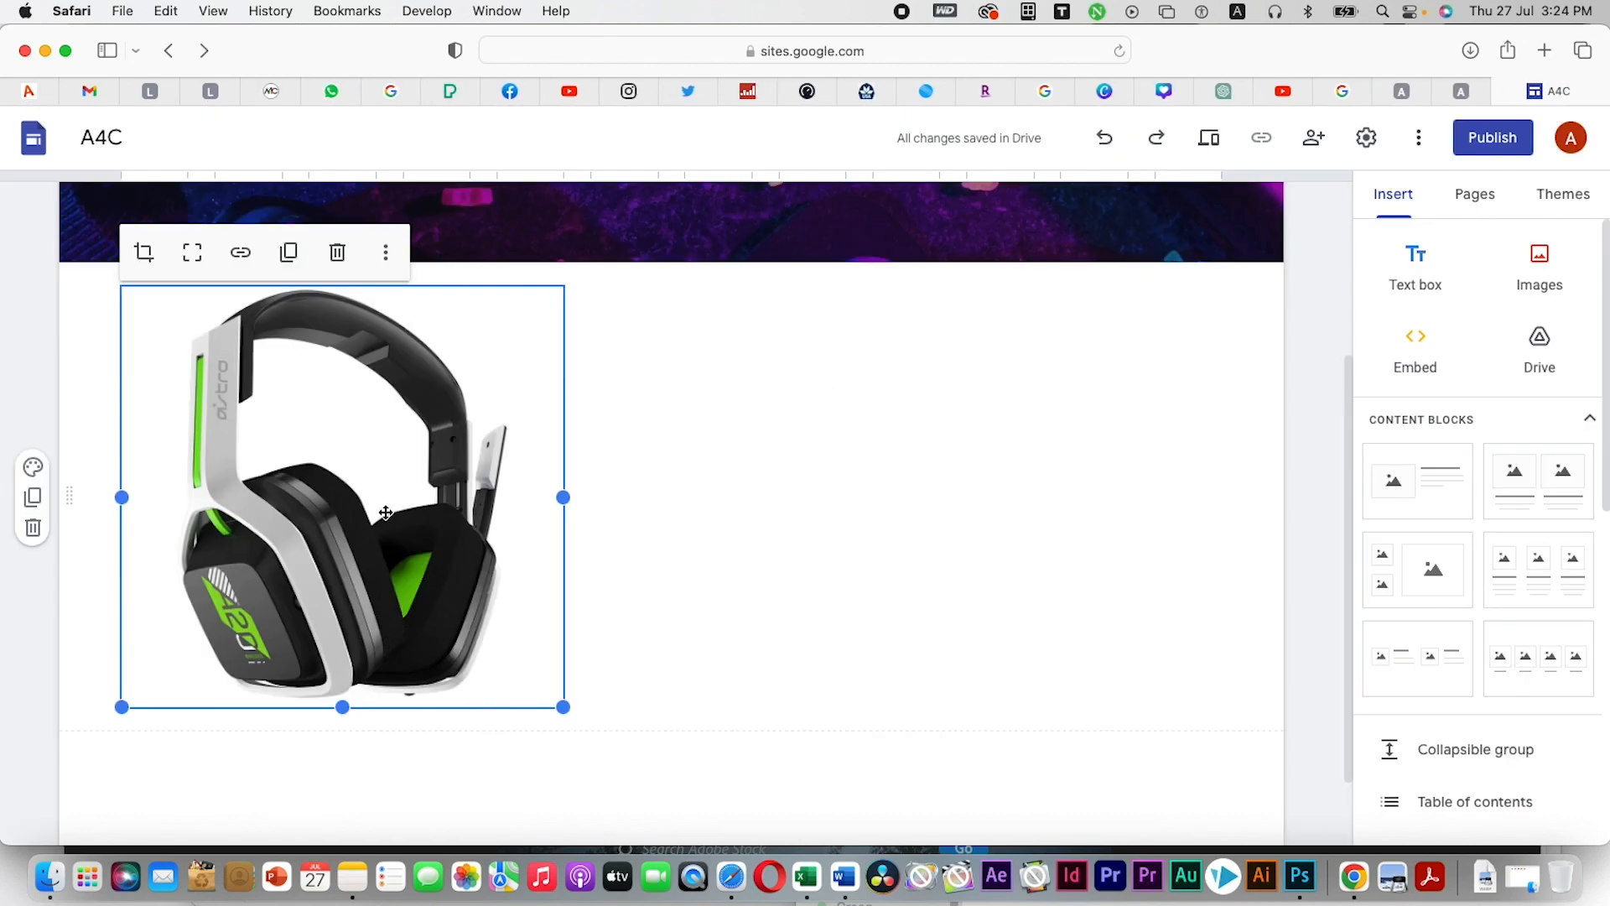
pyautogui.click(240, 253)
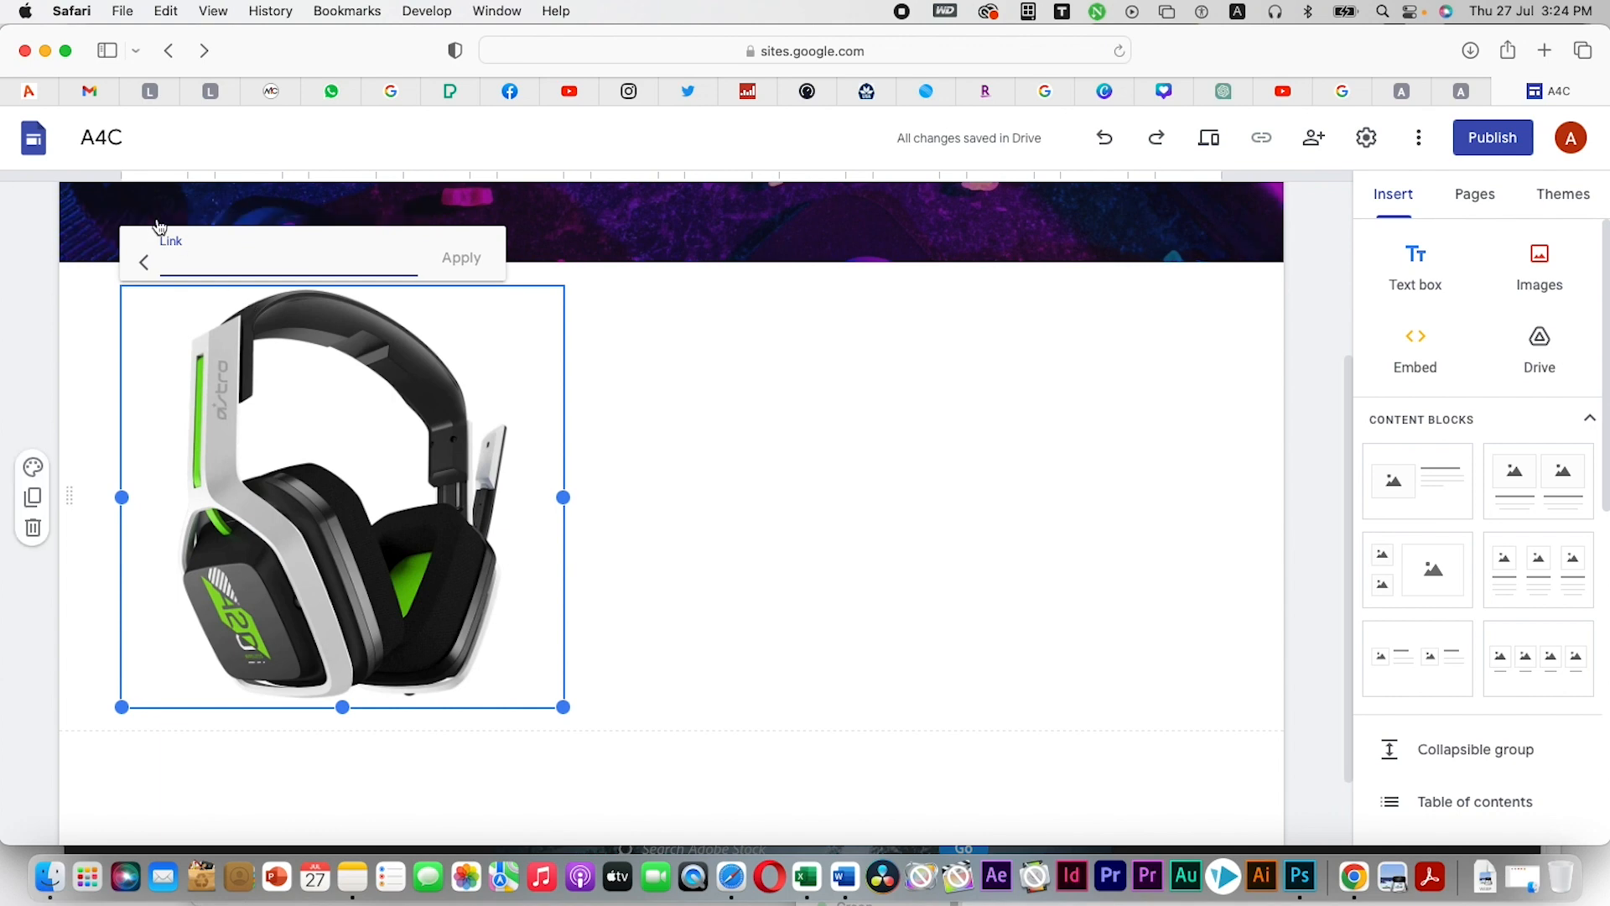
pyautogui.click(273, 99)
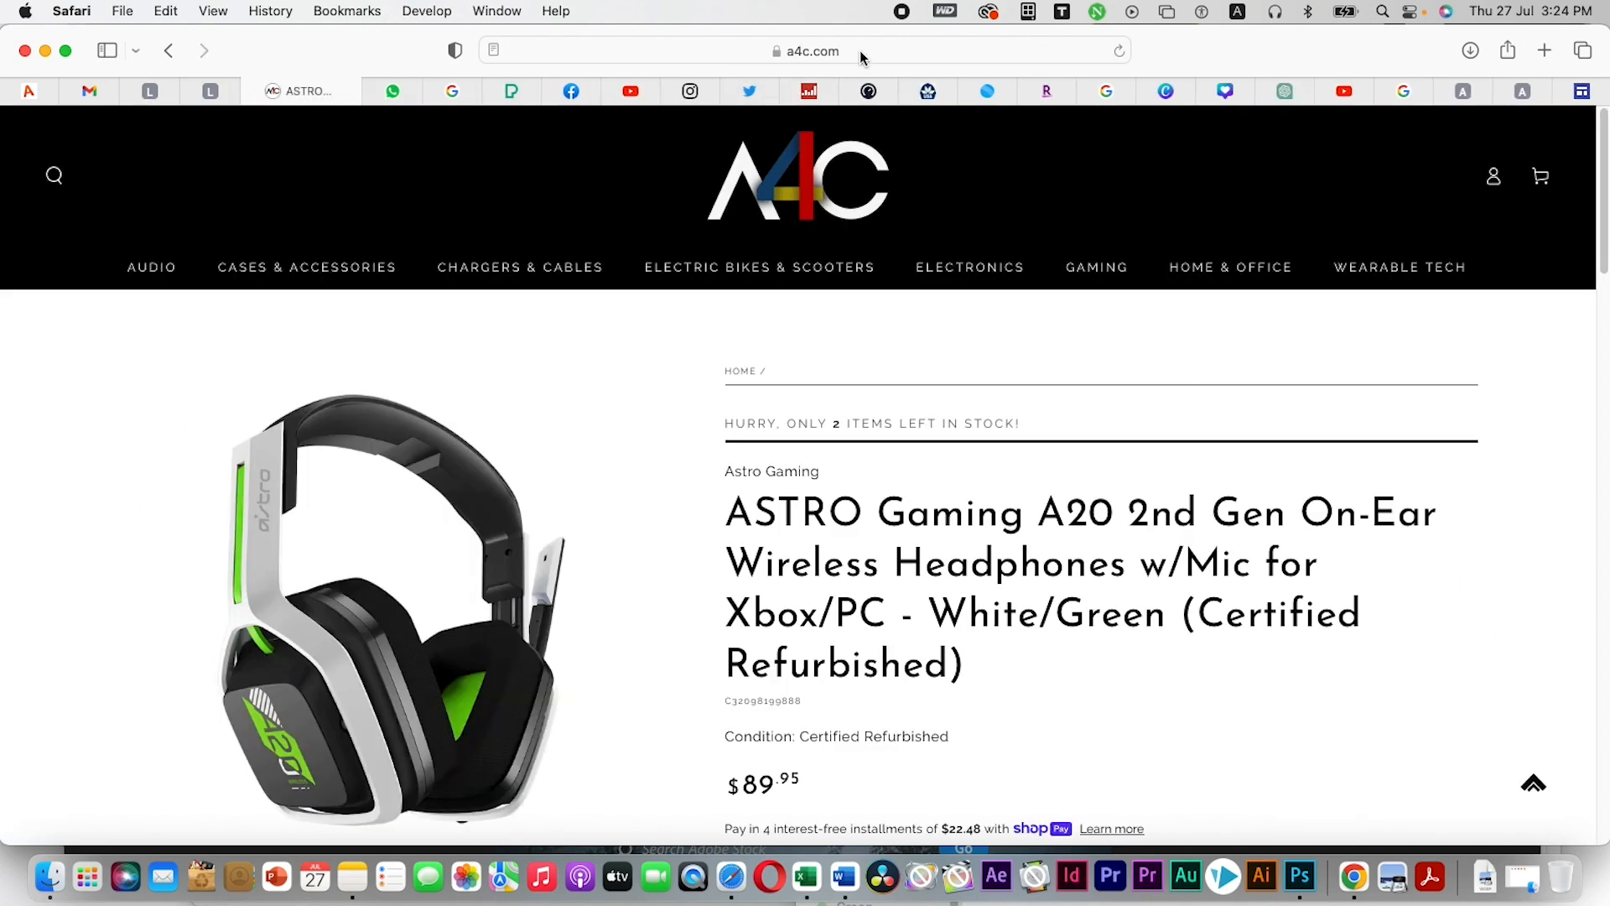
pyautogui.click(859, 51)
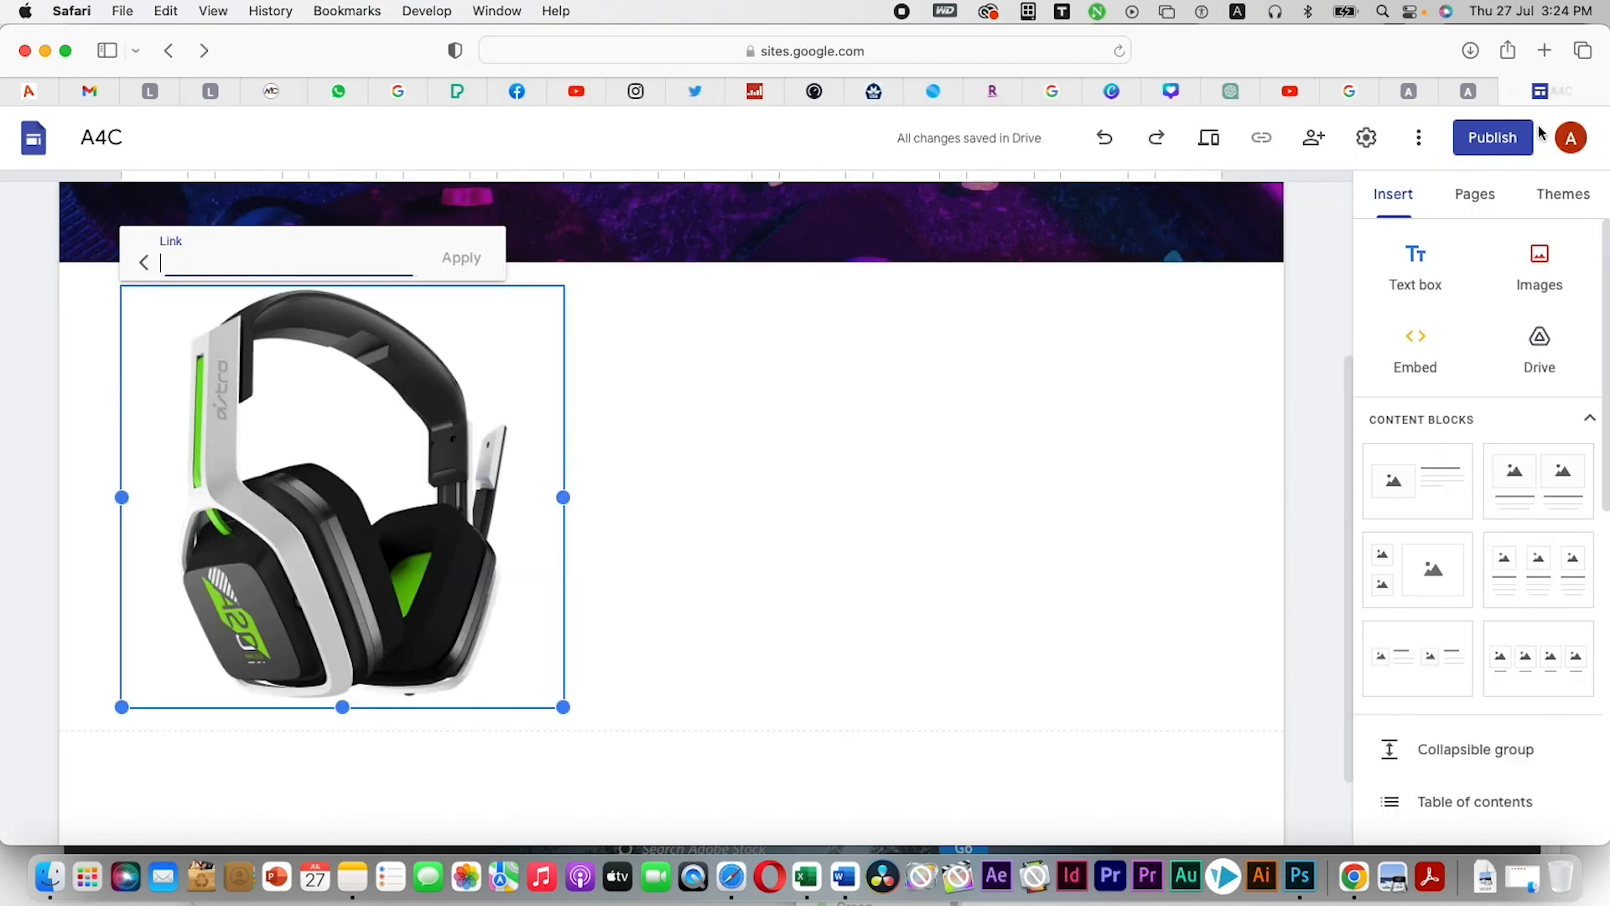
pyautogui.click(1582, 91)
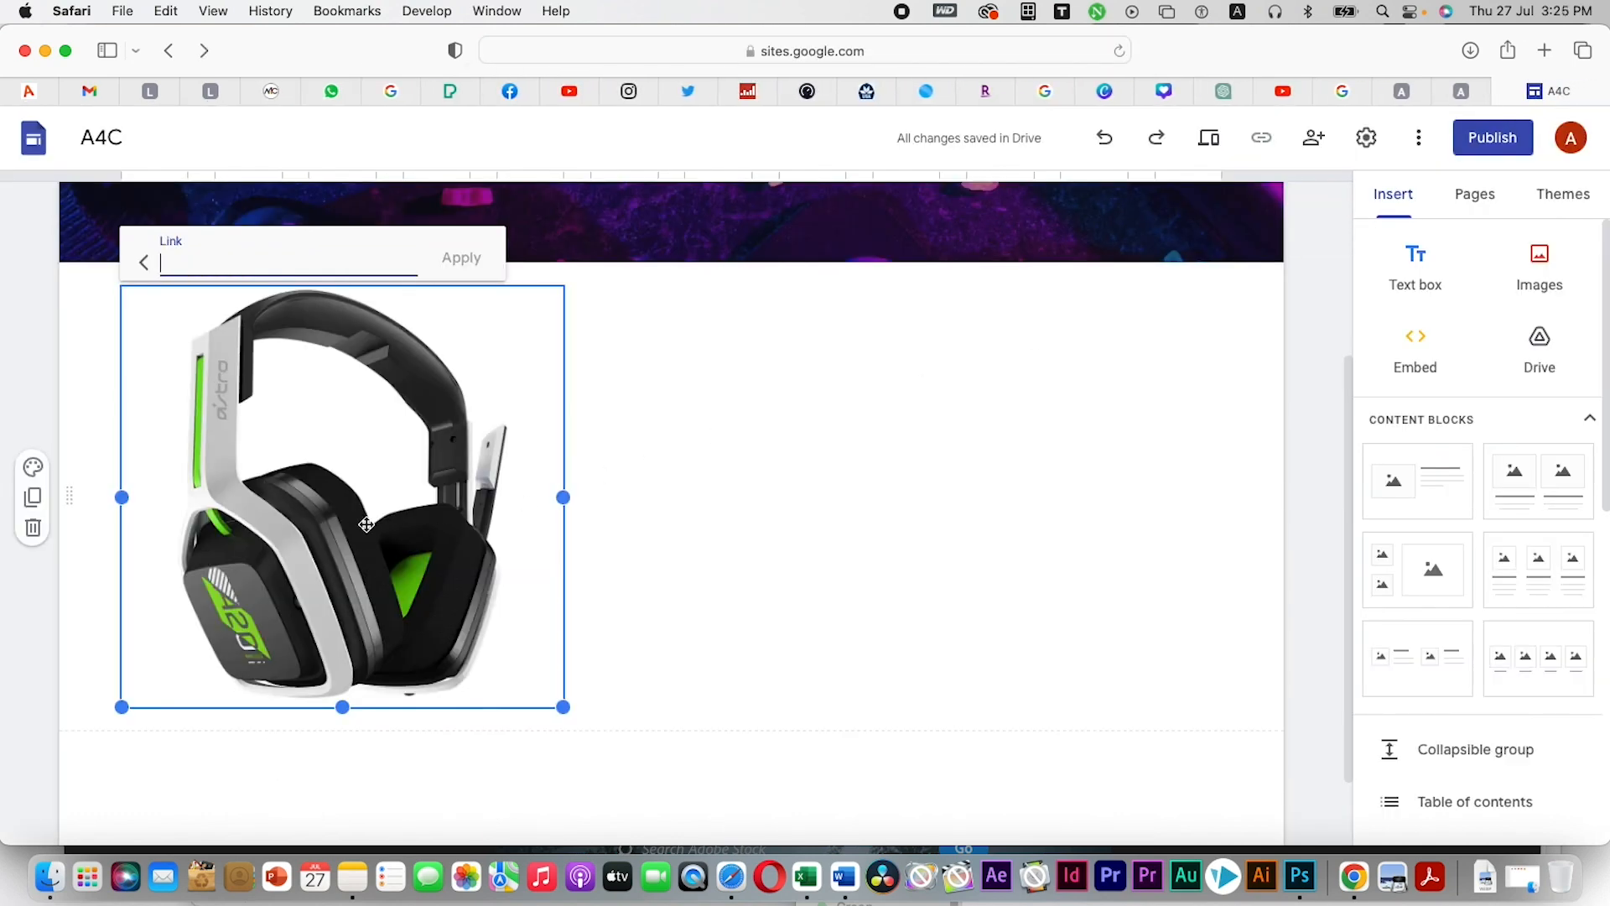
pyautogui.press('super+v')
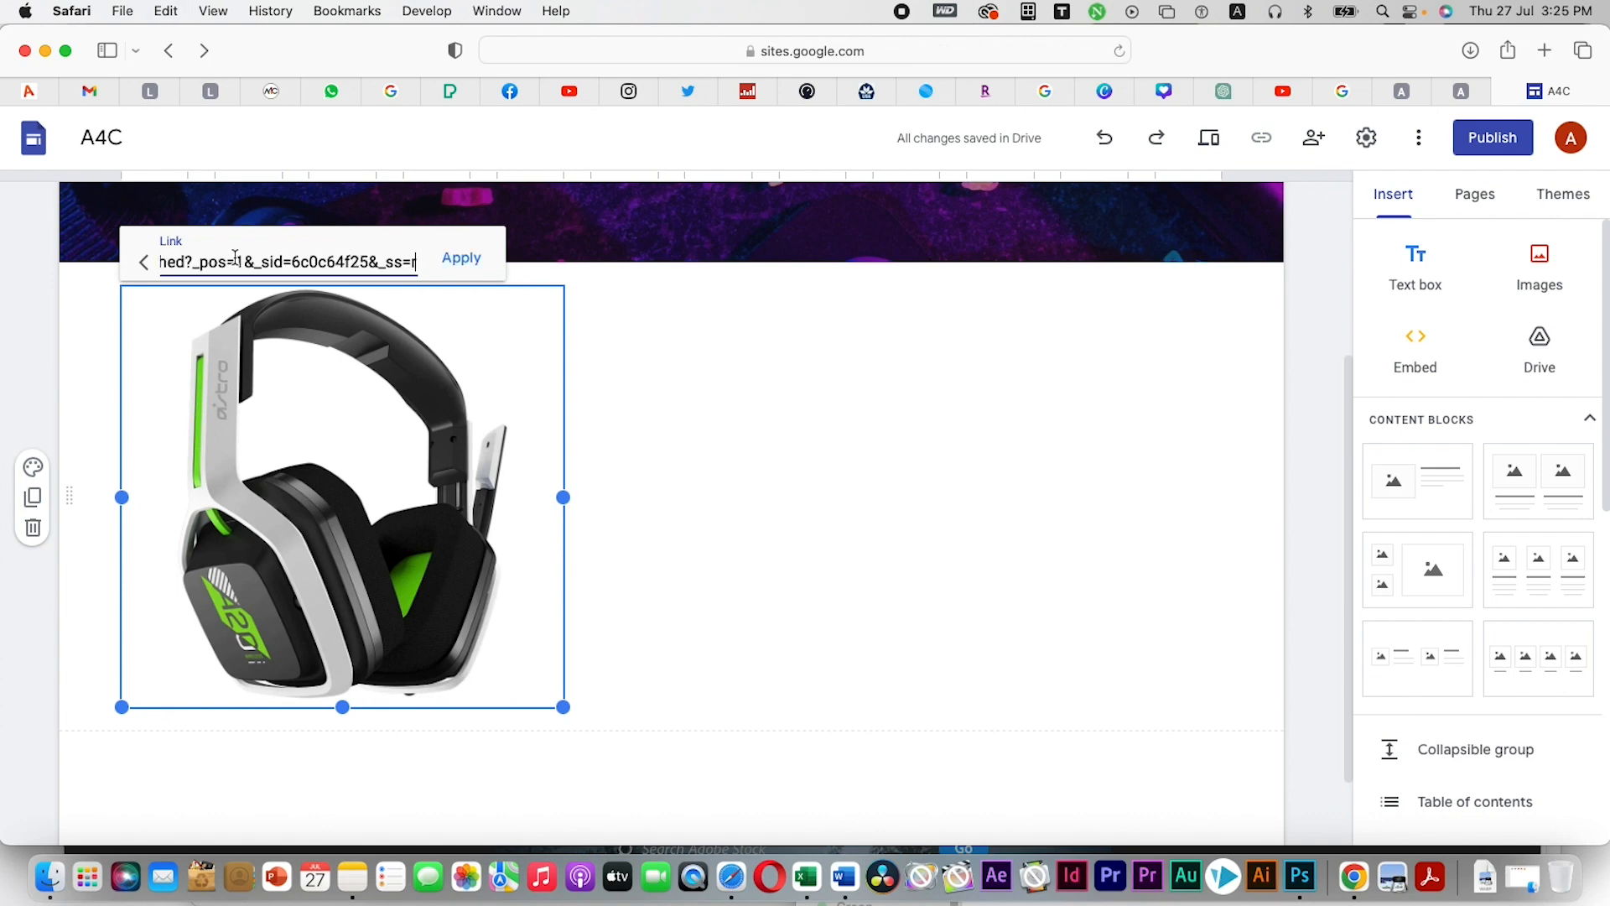
pyautogui.click(461, 258)
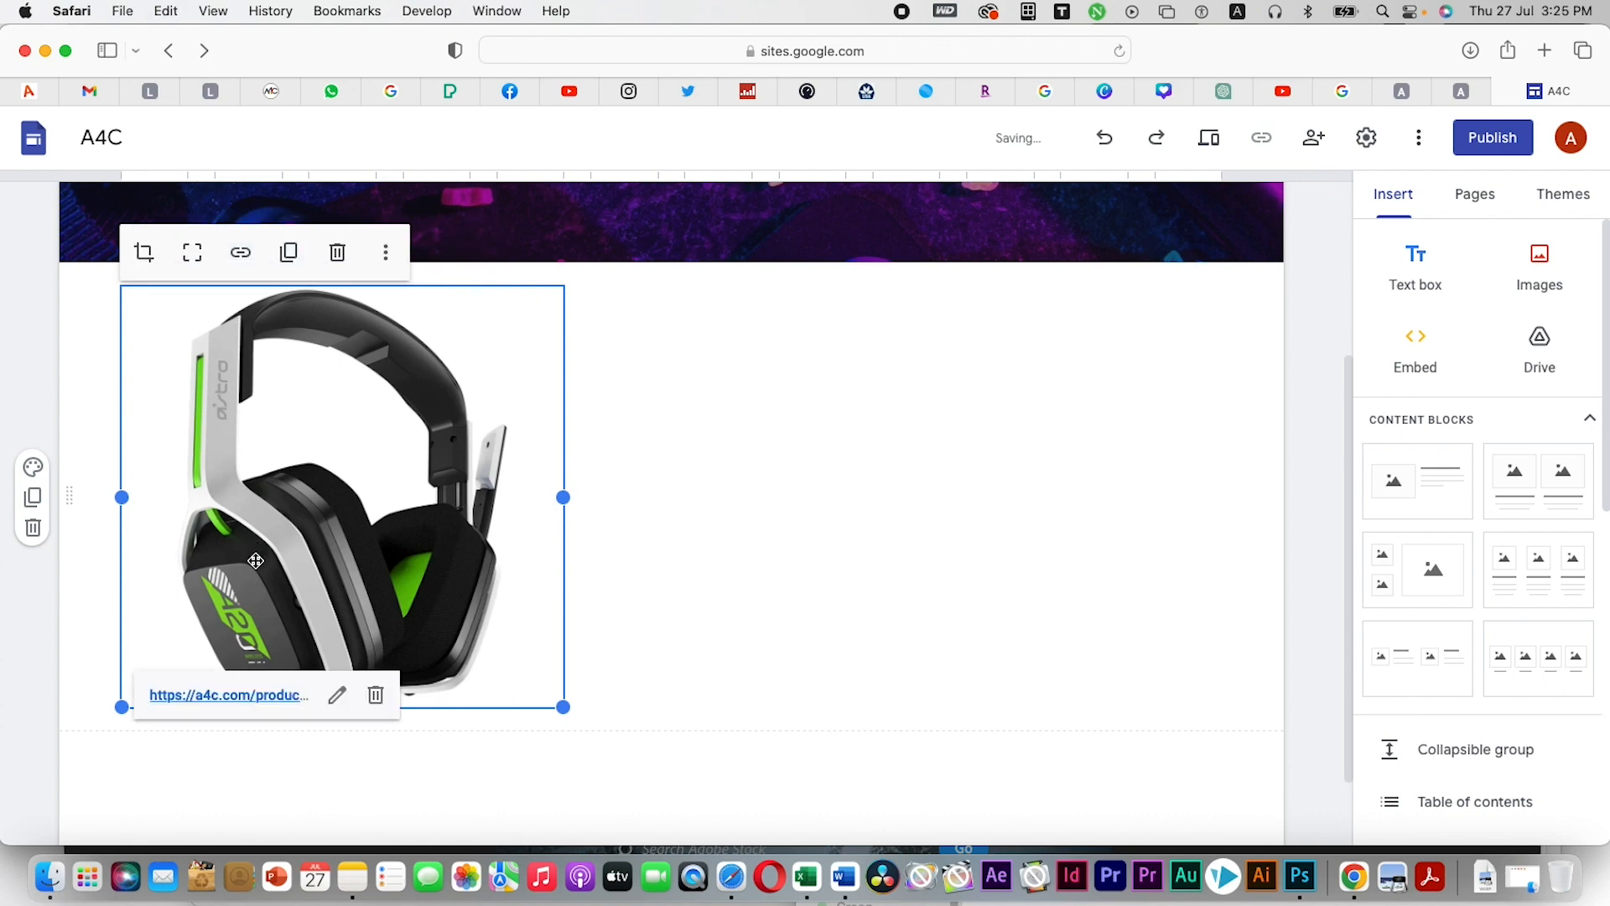
pyautogui.click(810, 576)
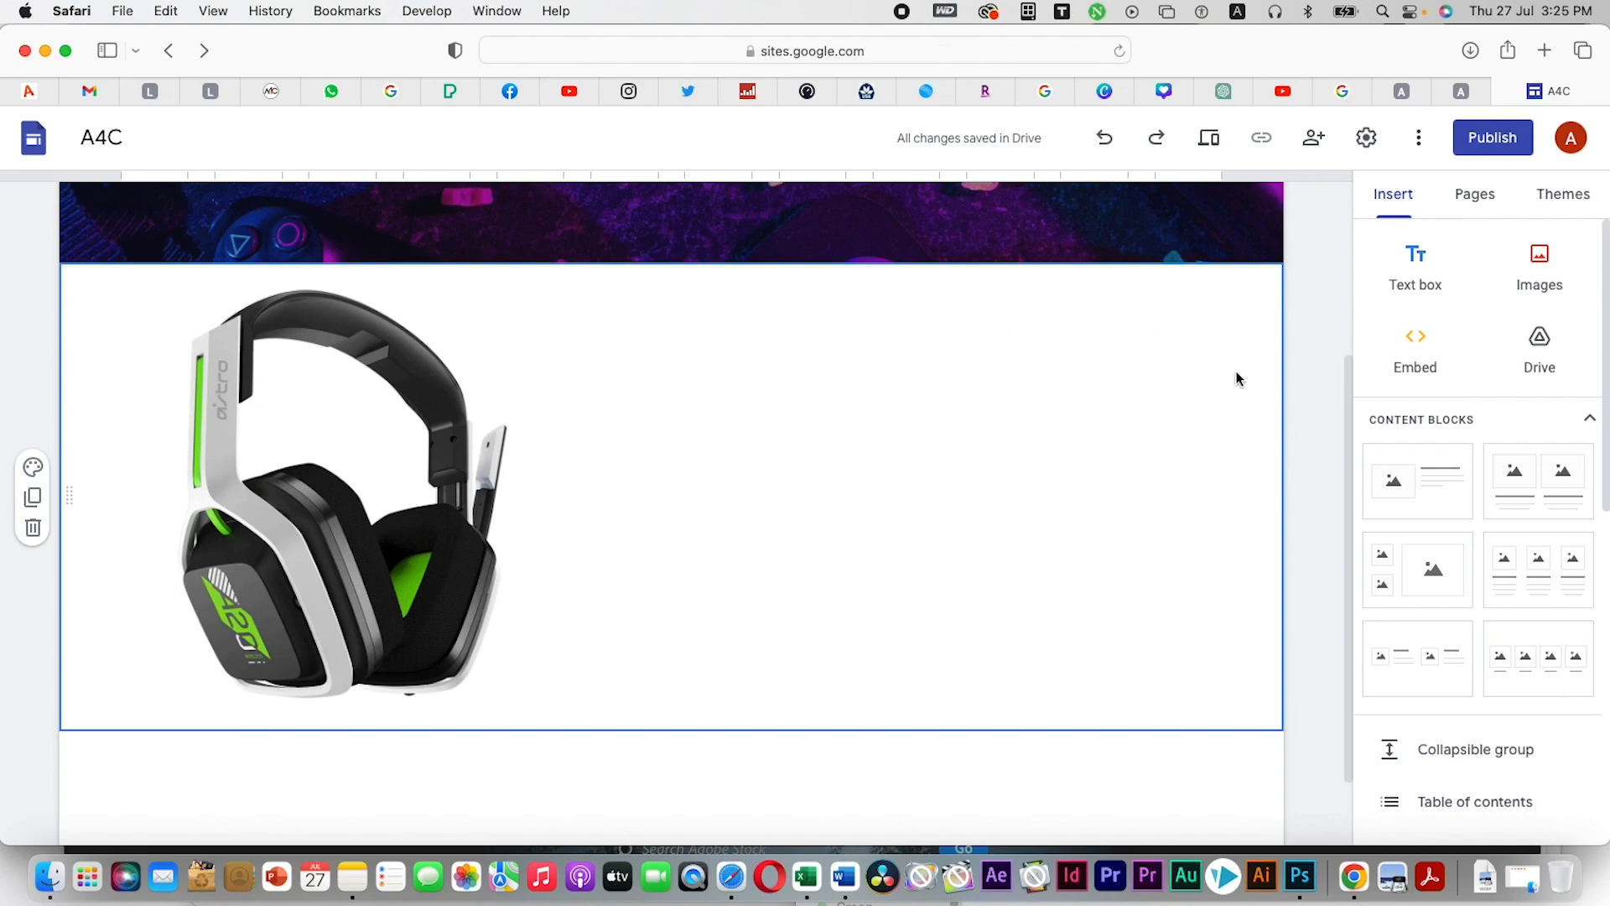
# Insert a text box and place it beside the headset image in the same section
pyautogui.click(1414, 269)
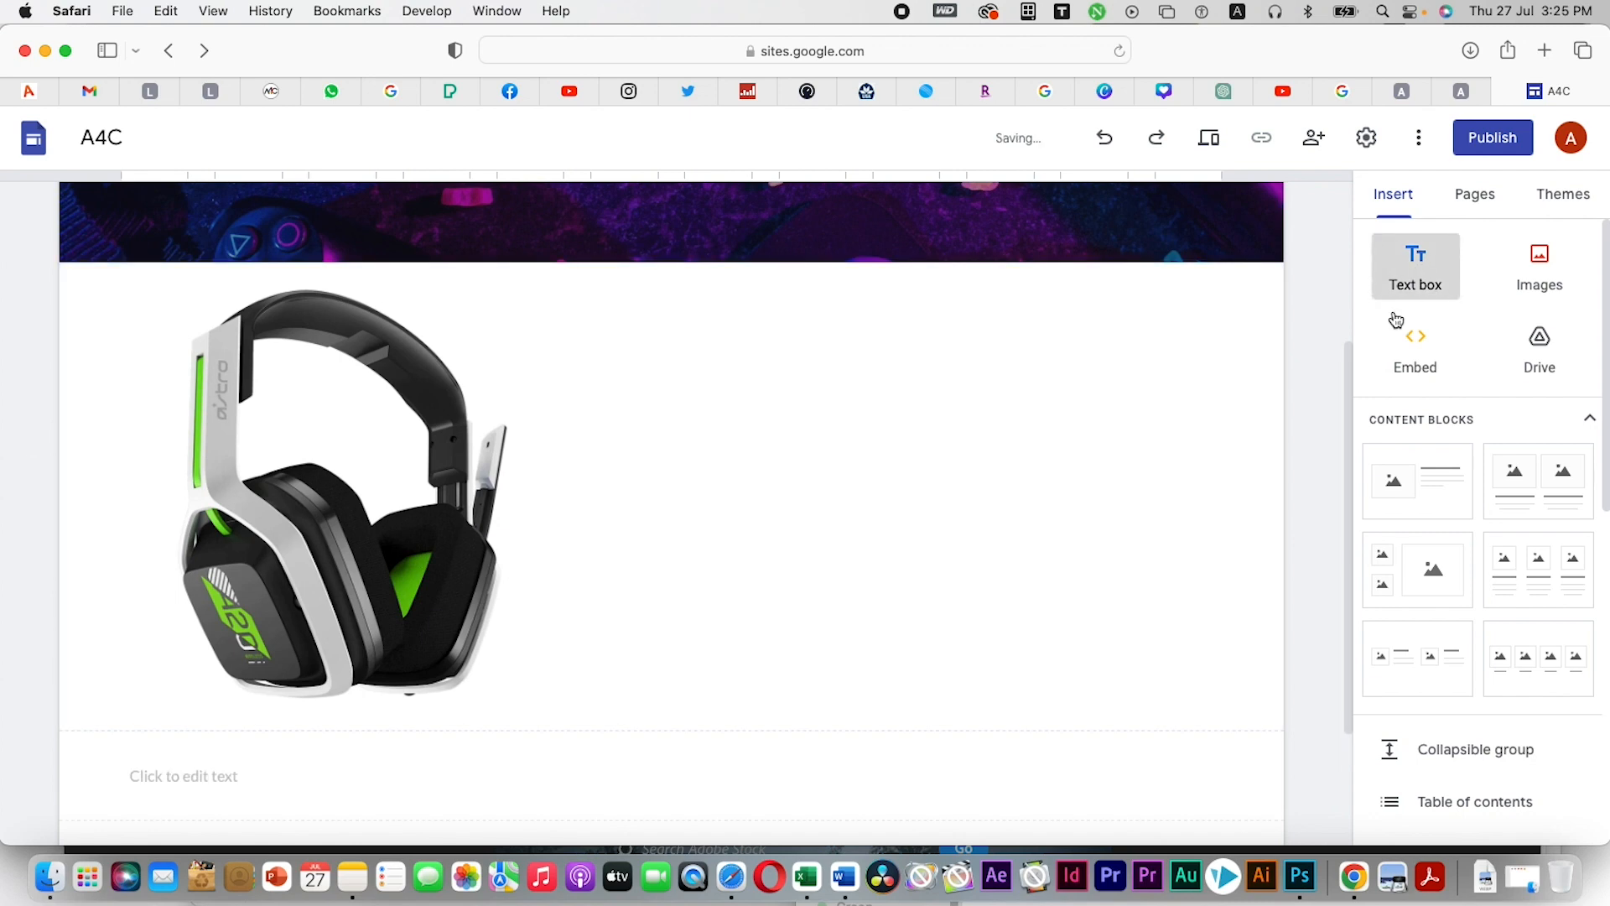
pyautogui.scroll(2, 880, 546)
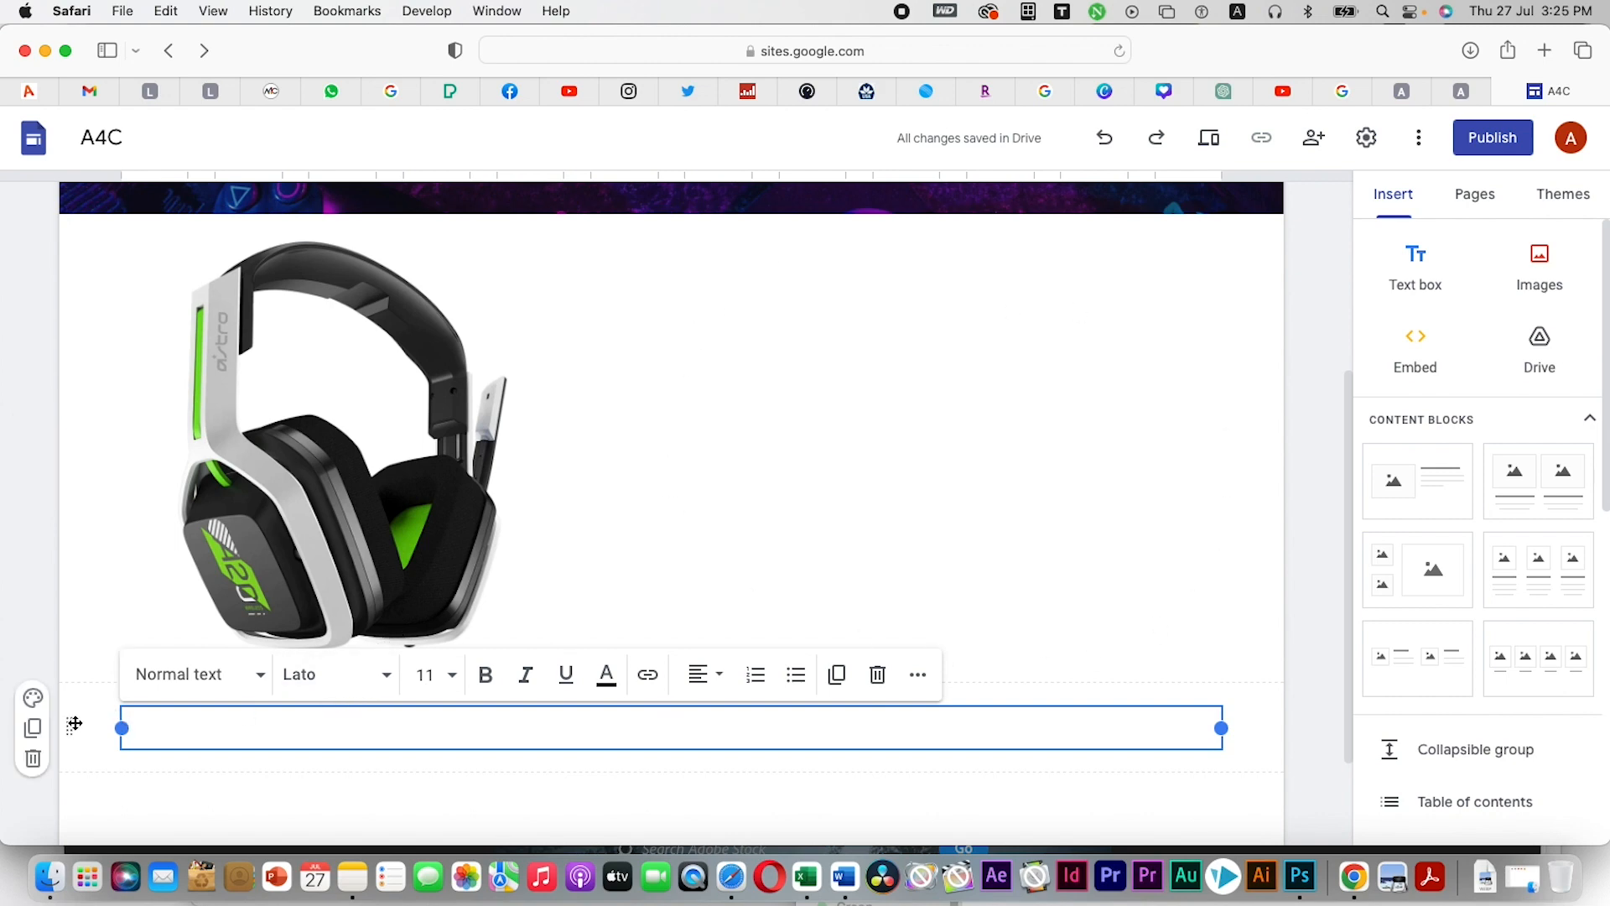
pyautogui.moveTo(223, 711); pyautogui.dragTo(830, 508)
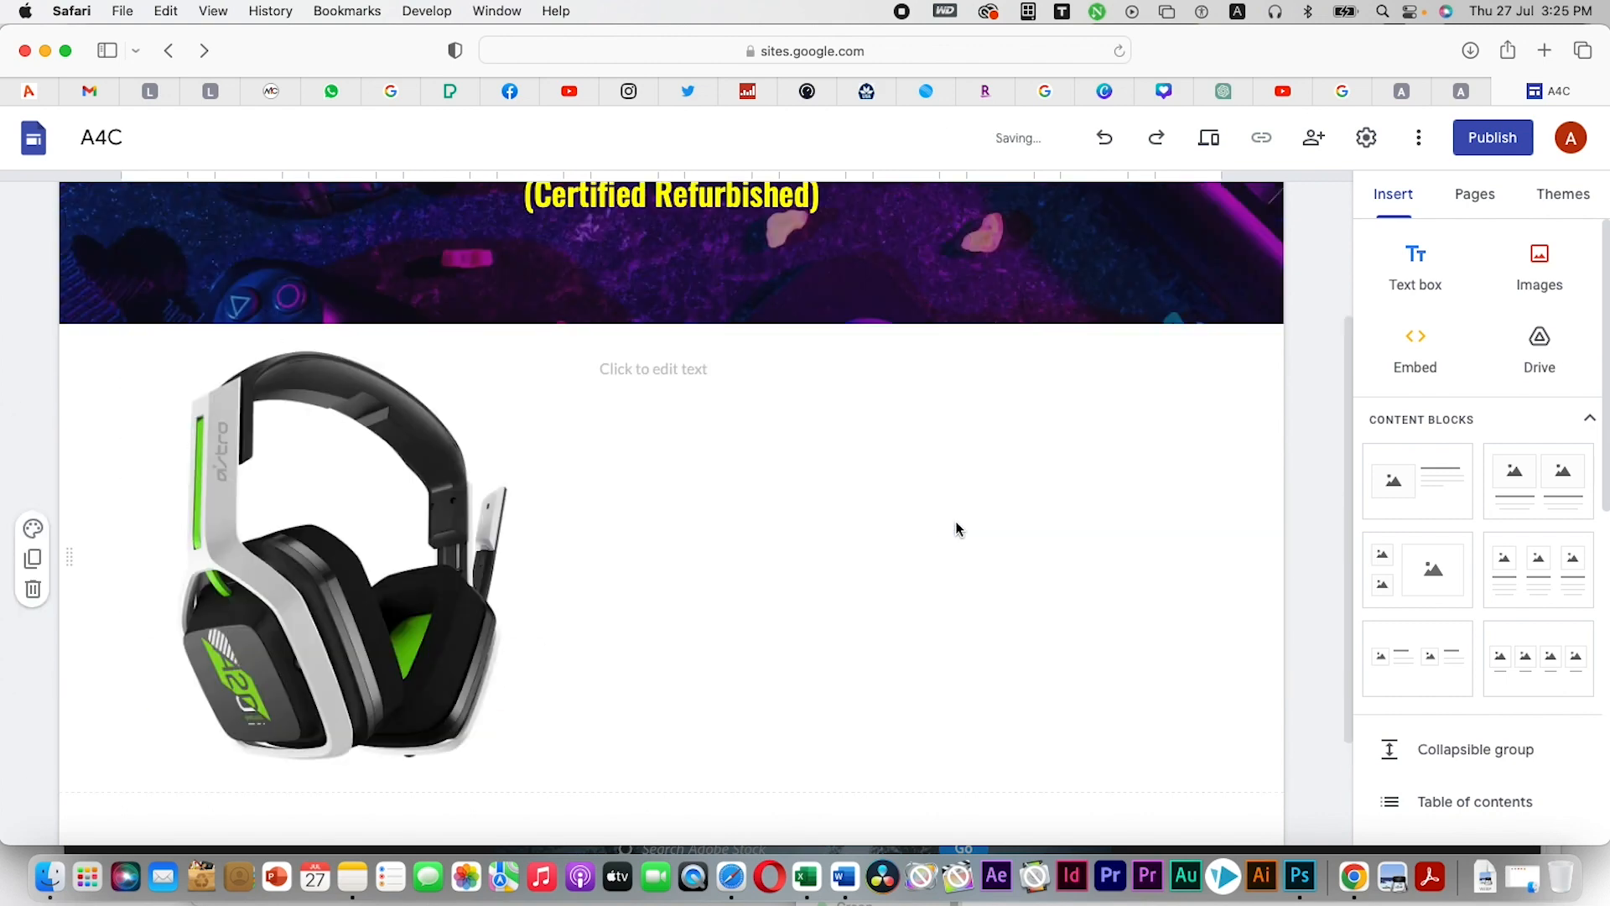
pyautogui.scroll(-2, 834, 593)
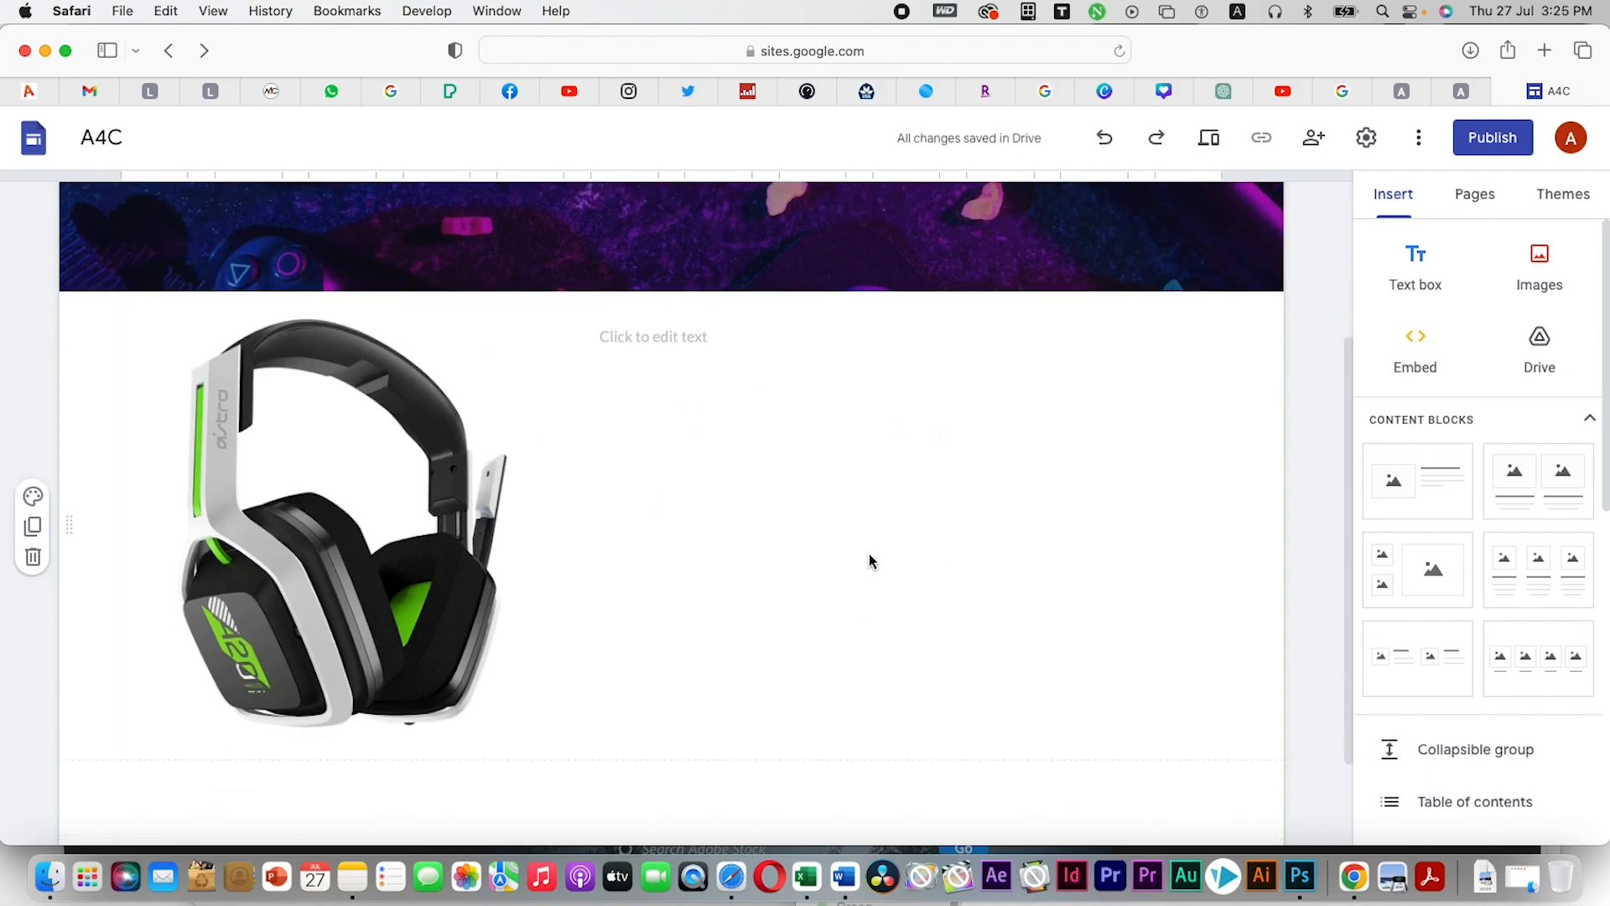
# Copy the PRODUCT OVERVIEW heading and its paragraph from the A4C store page into the text box beside the headset
pyautogui.click(266, 97)
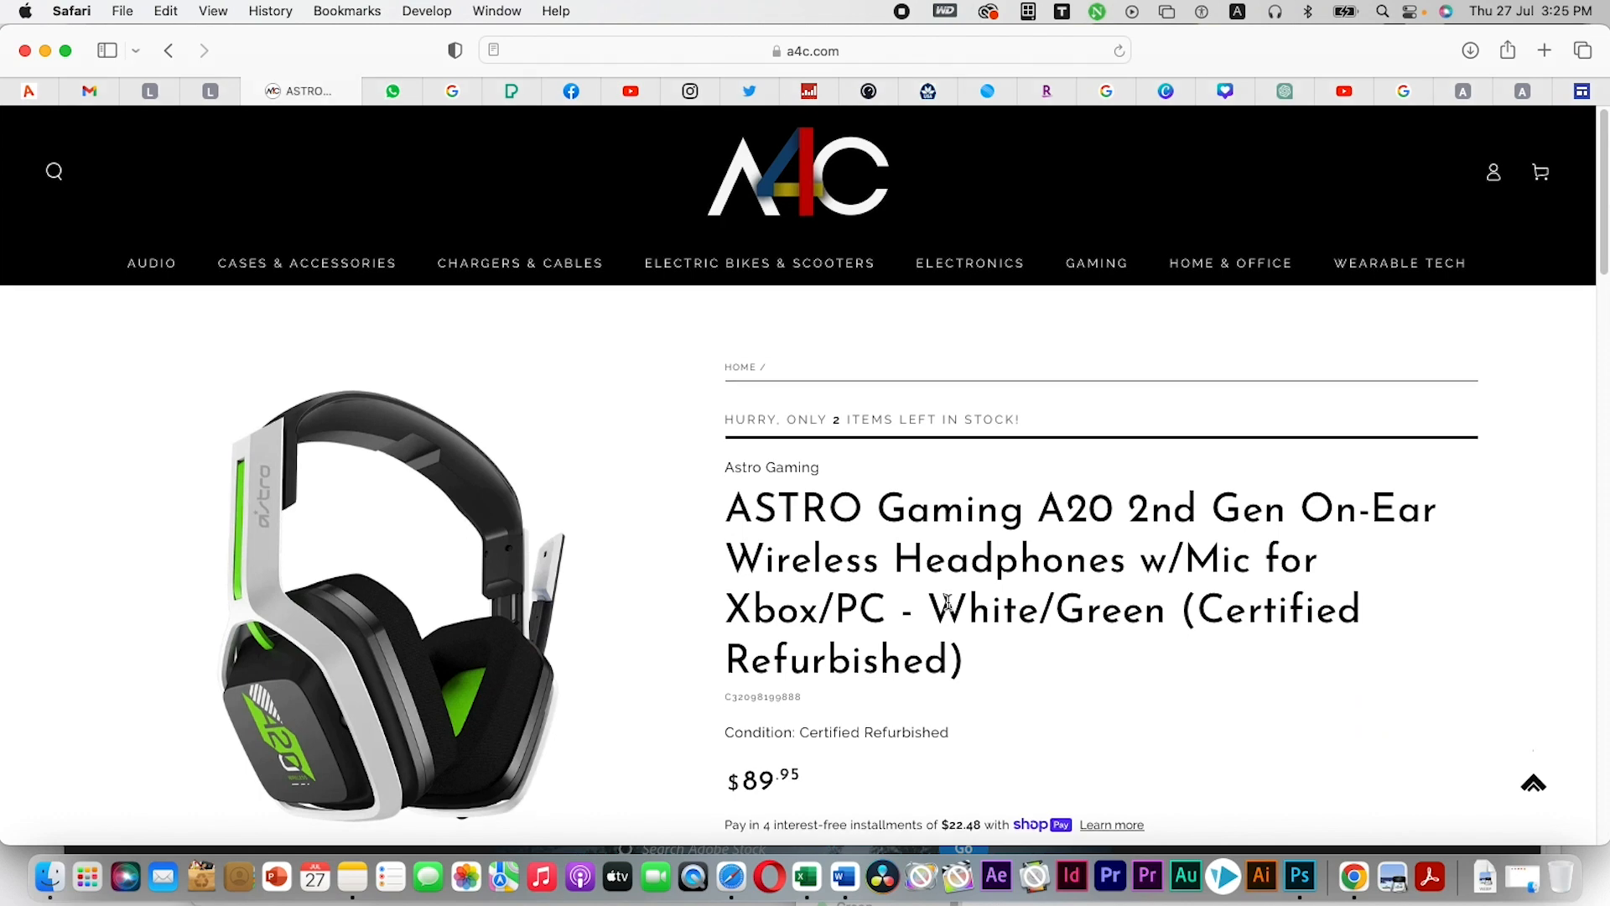
pyautogui.scroll(-3, 944, 585)
pyautogui.scroll(-3, 949, 583)
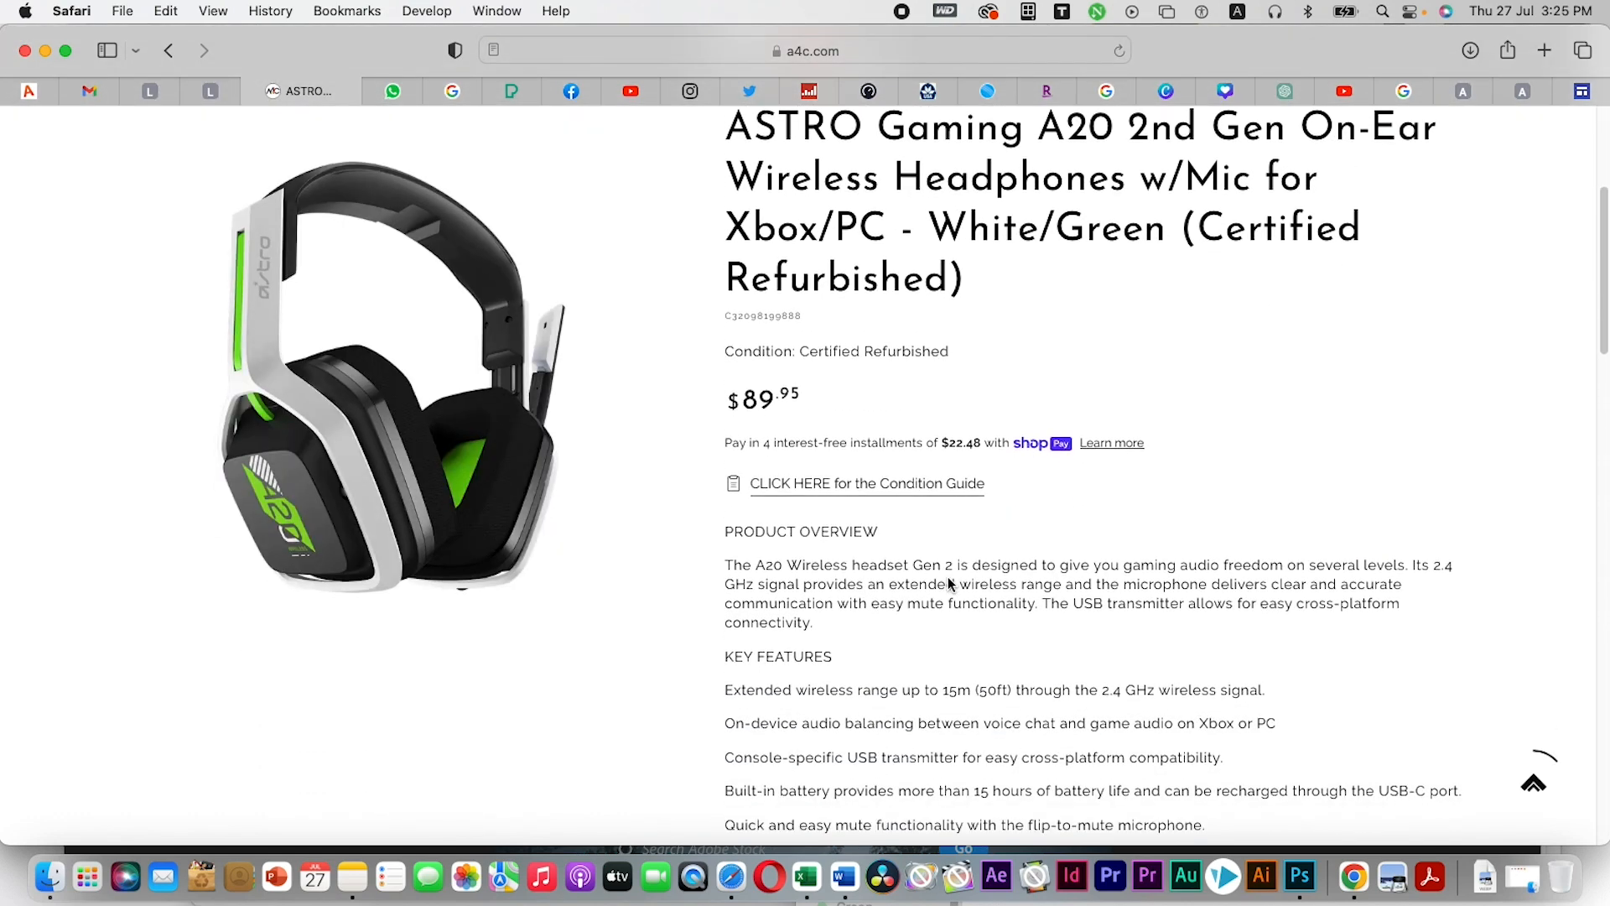
pyautogui.scroll(1, 752, 489)
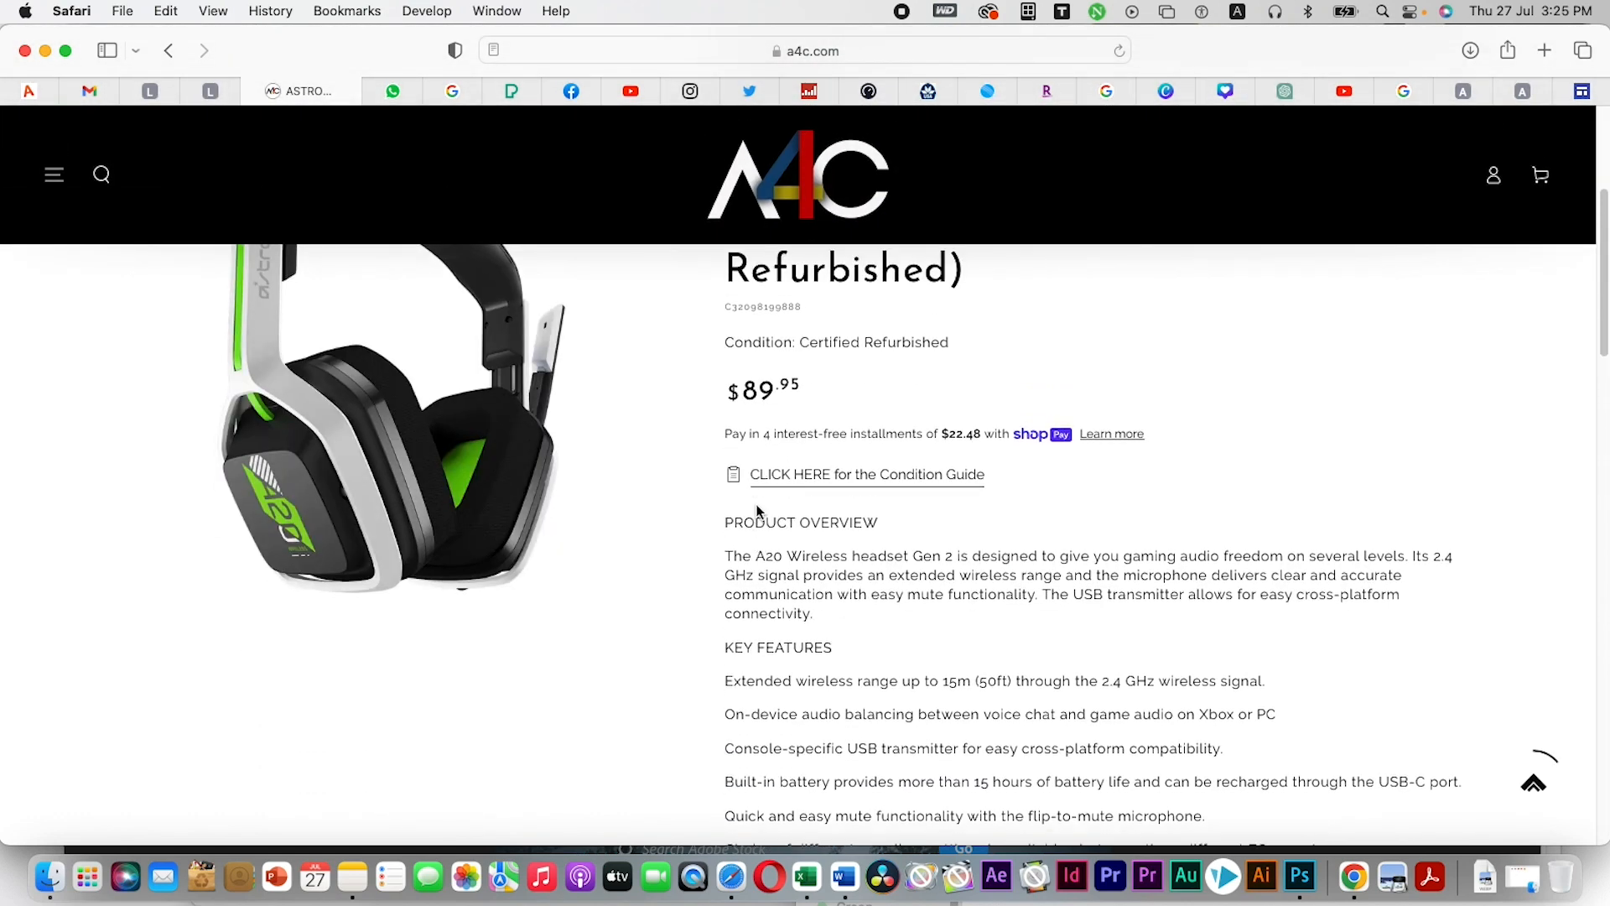
pyautogui.scroll(-1, 916, 453)
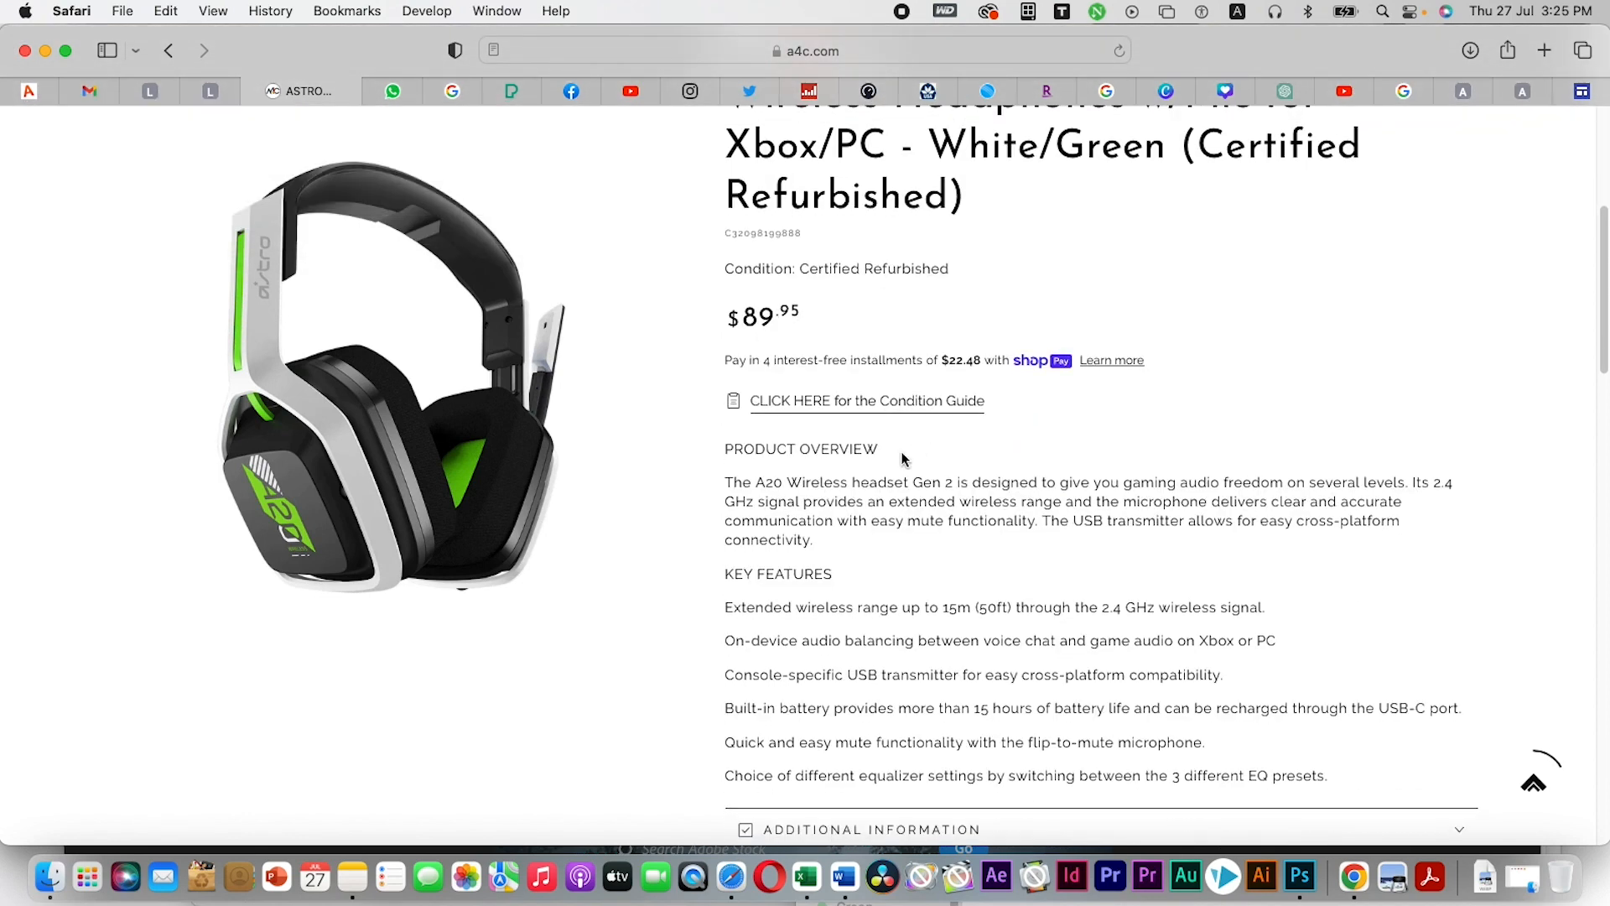
pyautogui.moveTo(729, 444); pyautogui.dragTo(1466, 535)
pyautogui.press('super+c')
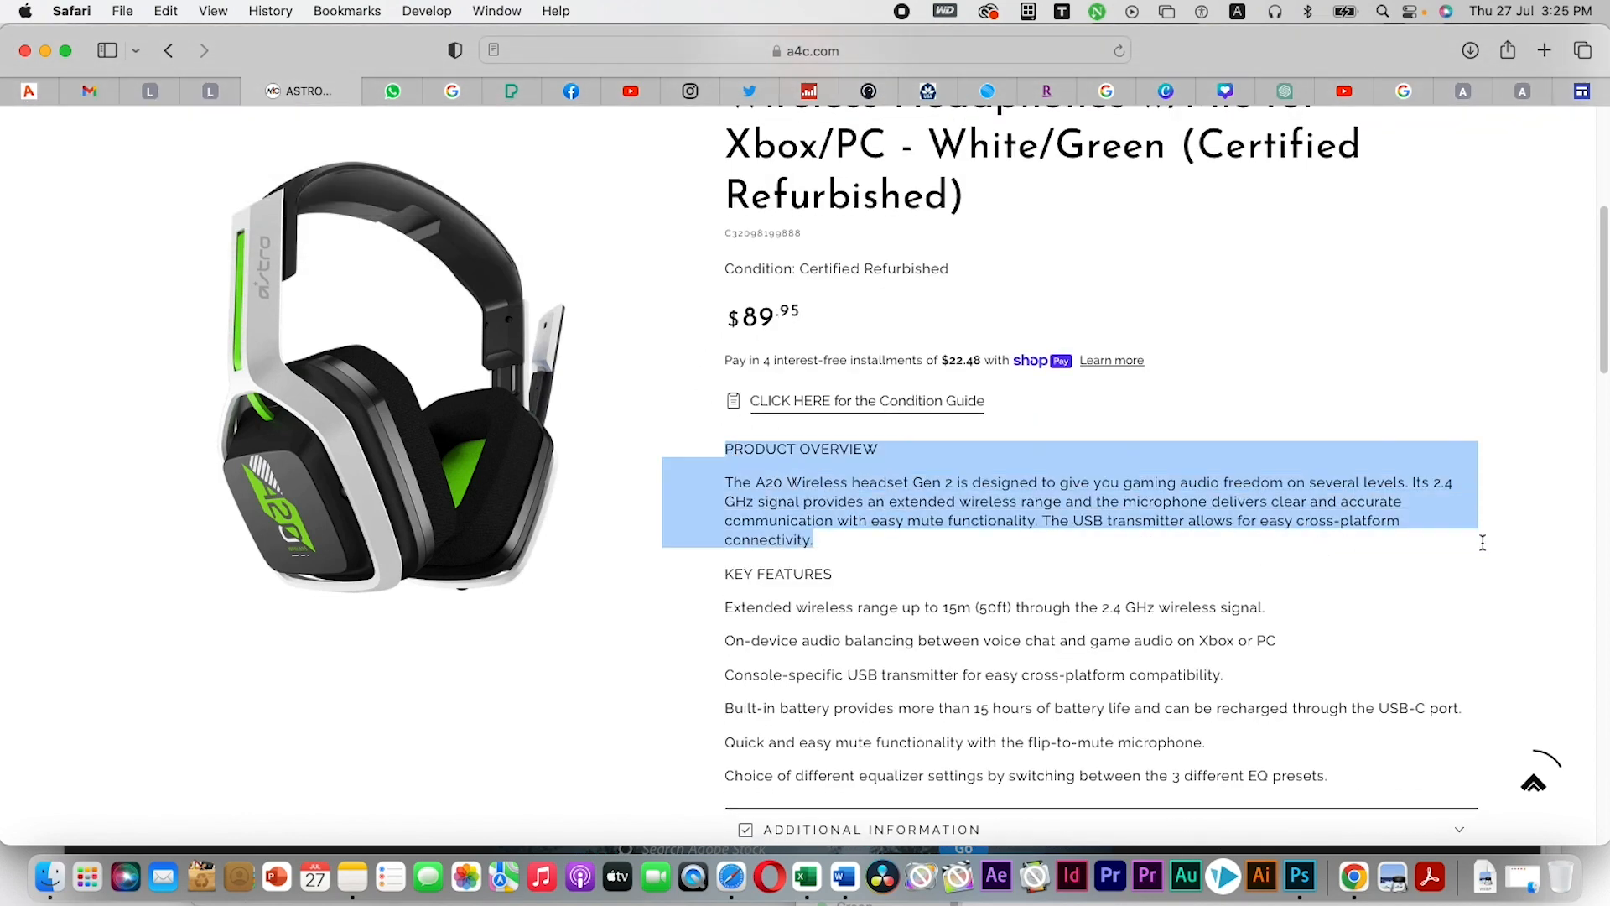
pyautogui.click(1581, 91)
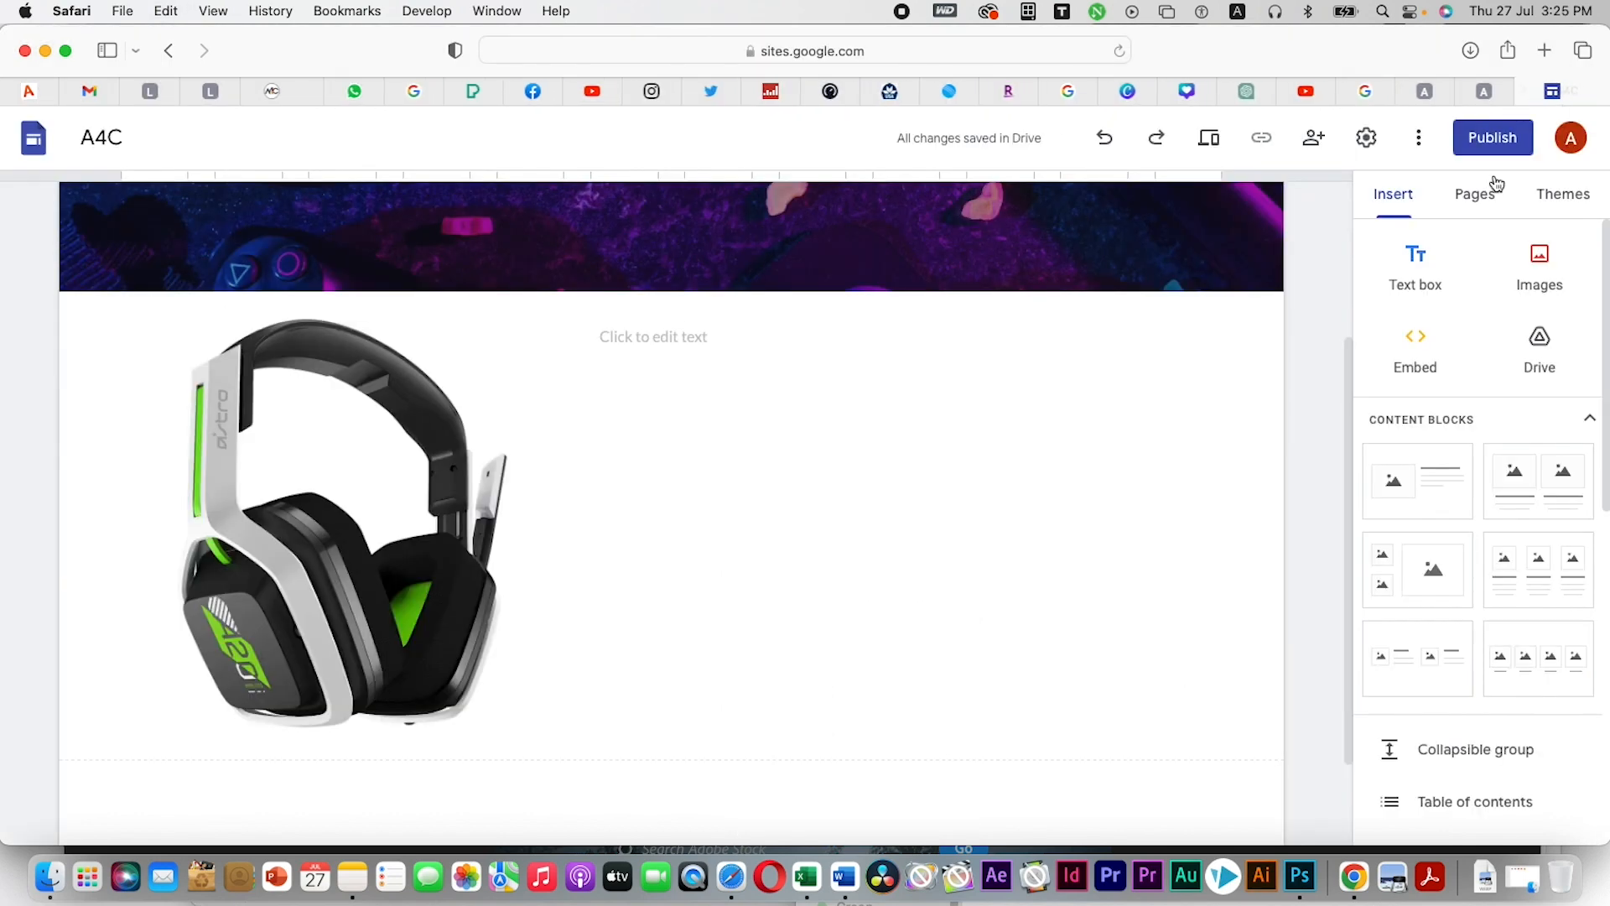
pyautogui.click(723, 337)
pyautogui.press('super+v')
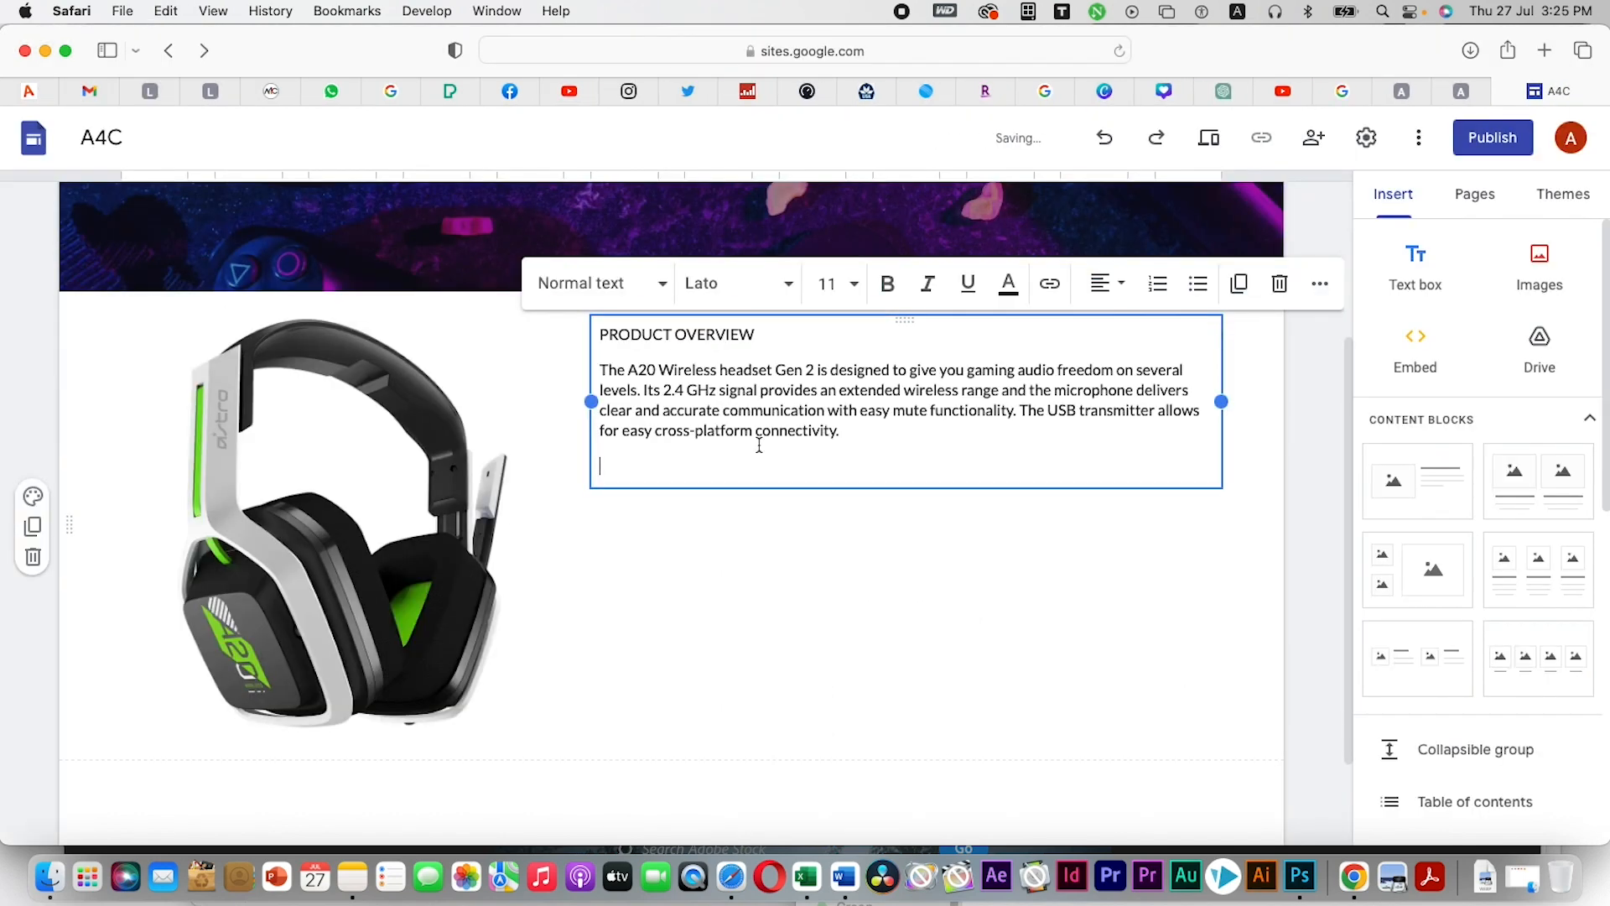
# Set all the text in the product overview box to font size 18
pyautogui.click(856, 284)
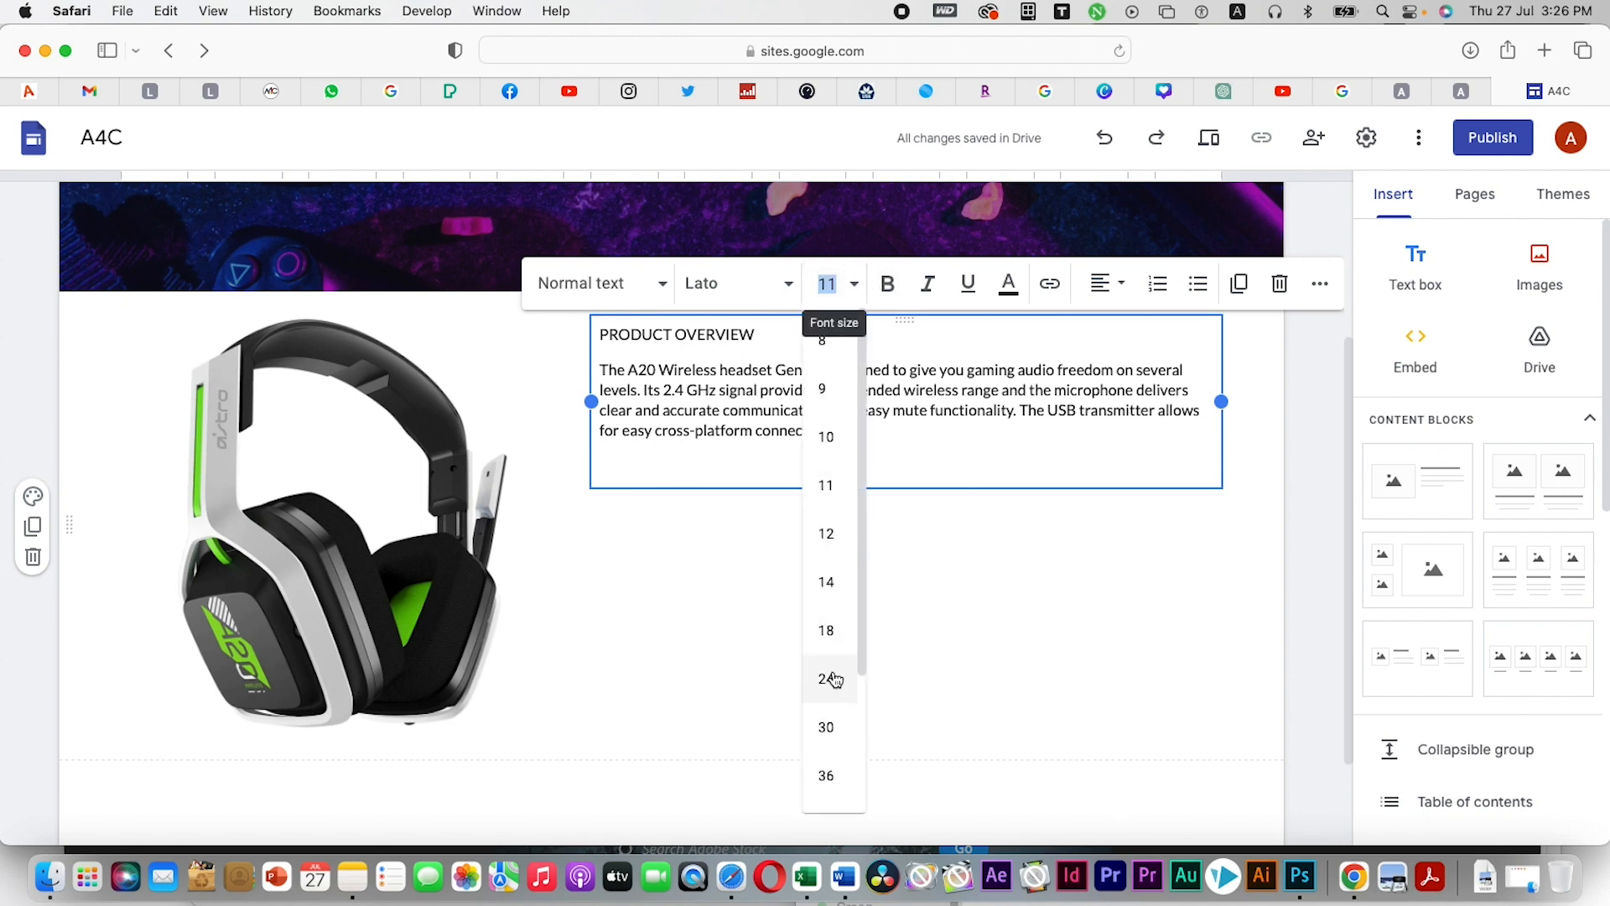
pyautogui.click(828, 629)
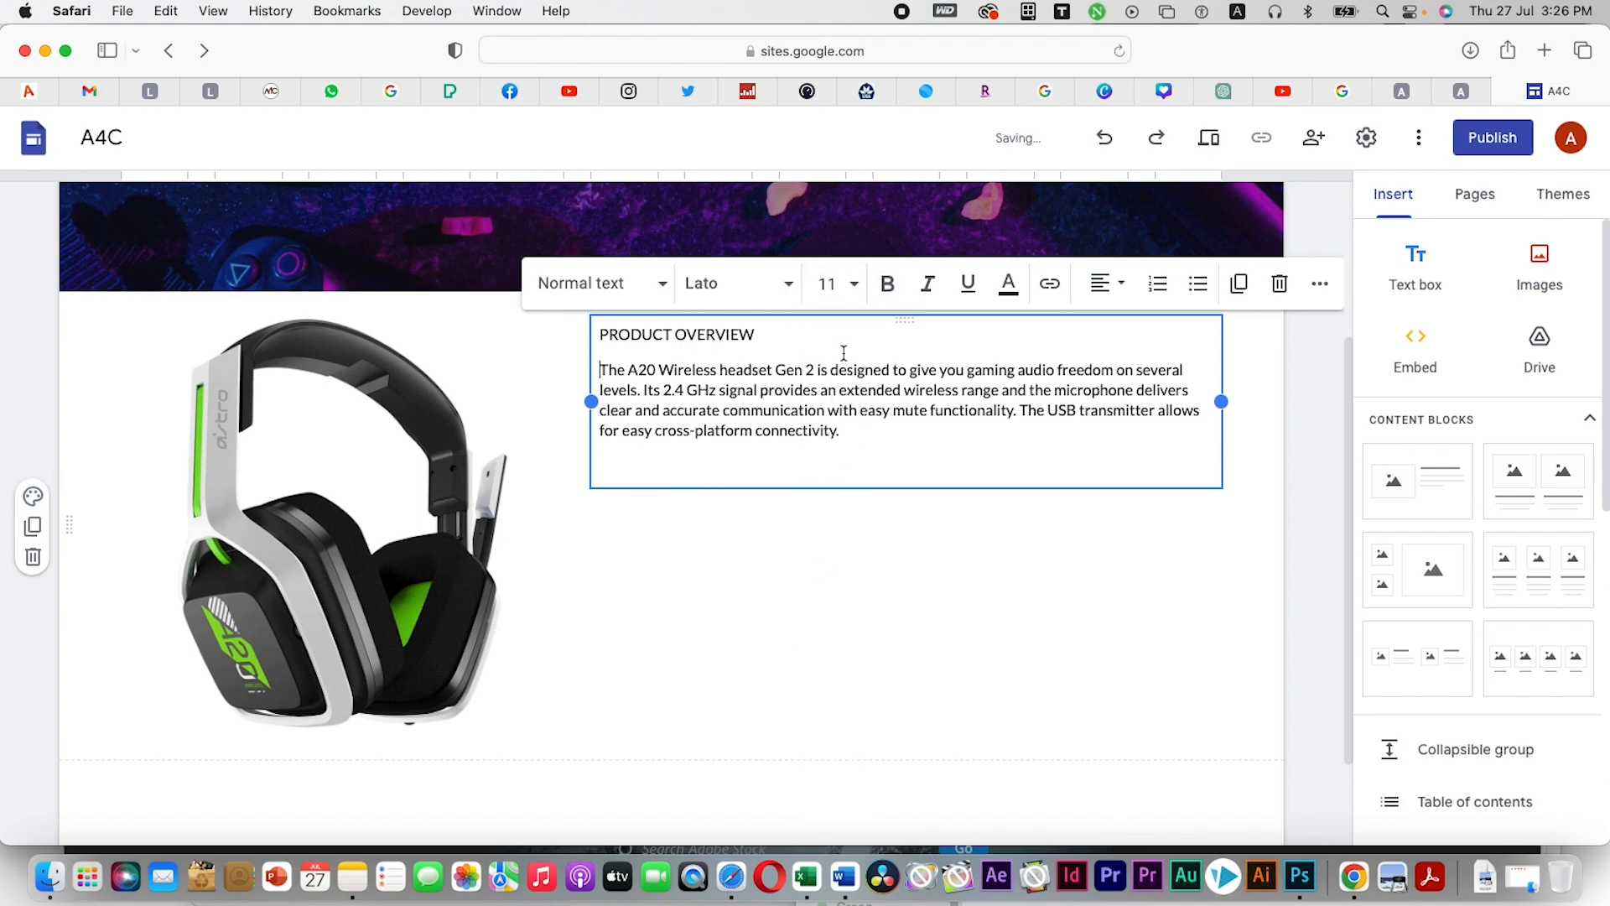
pyautogui.press('cmd+a')
pyautogui.click(828, 284)
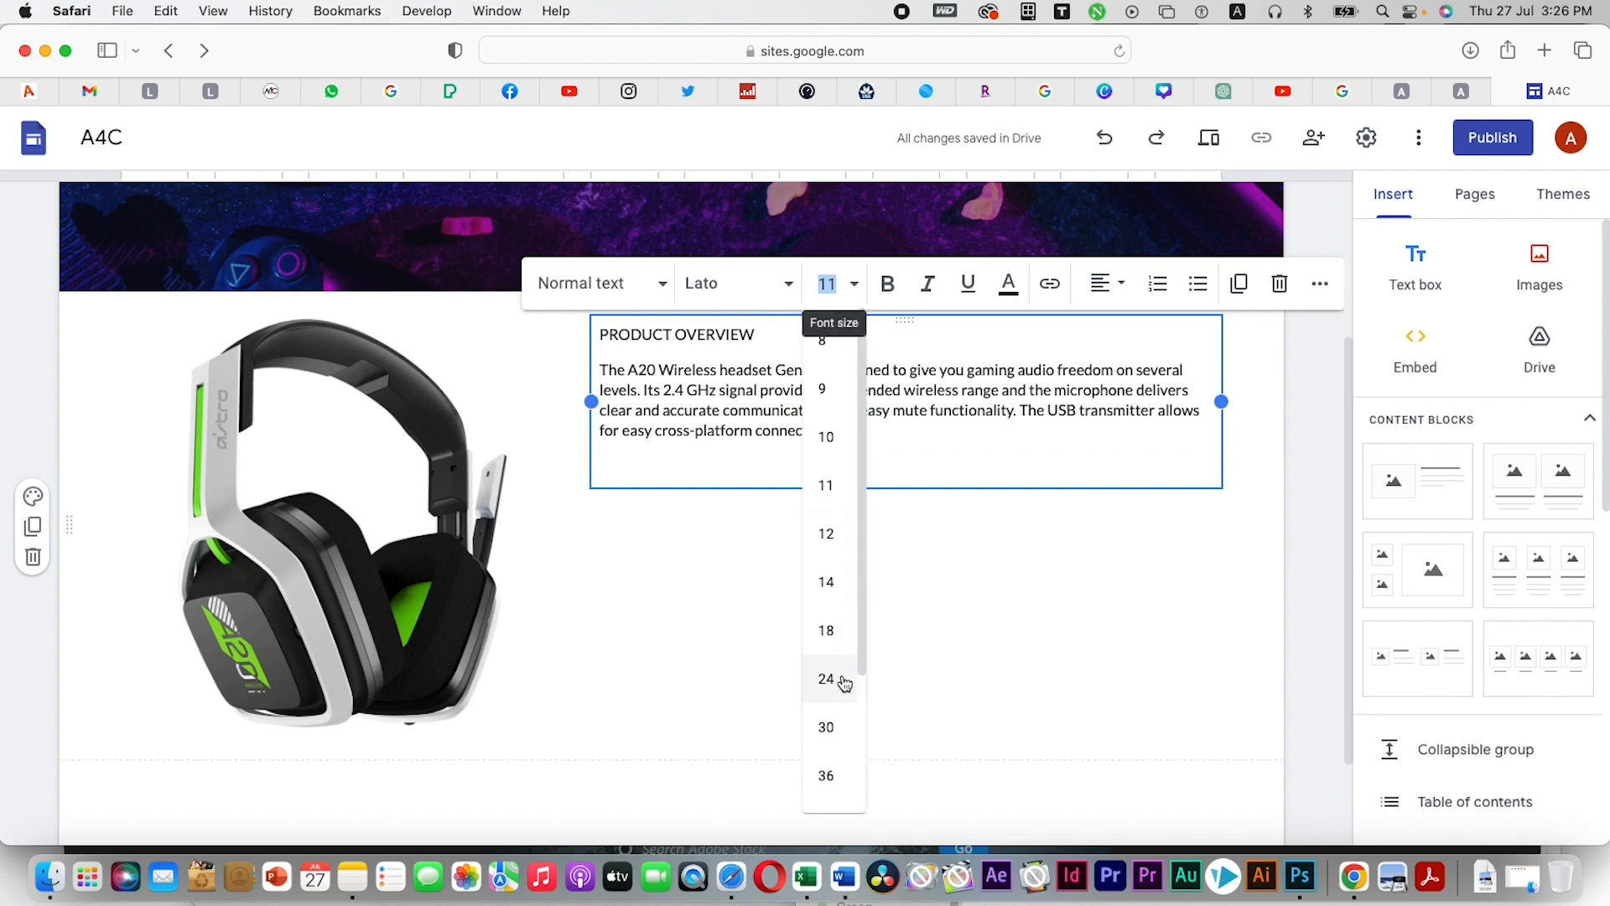
pyautogui.click(826, 630)
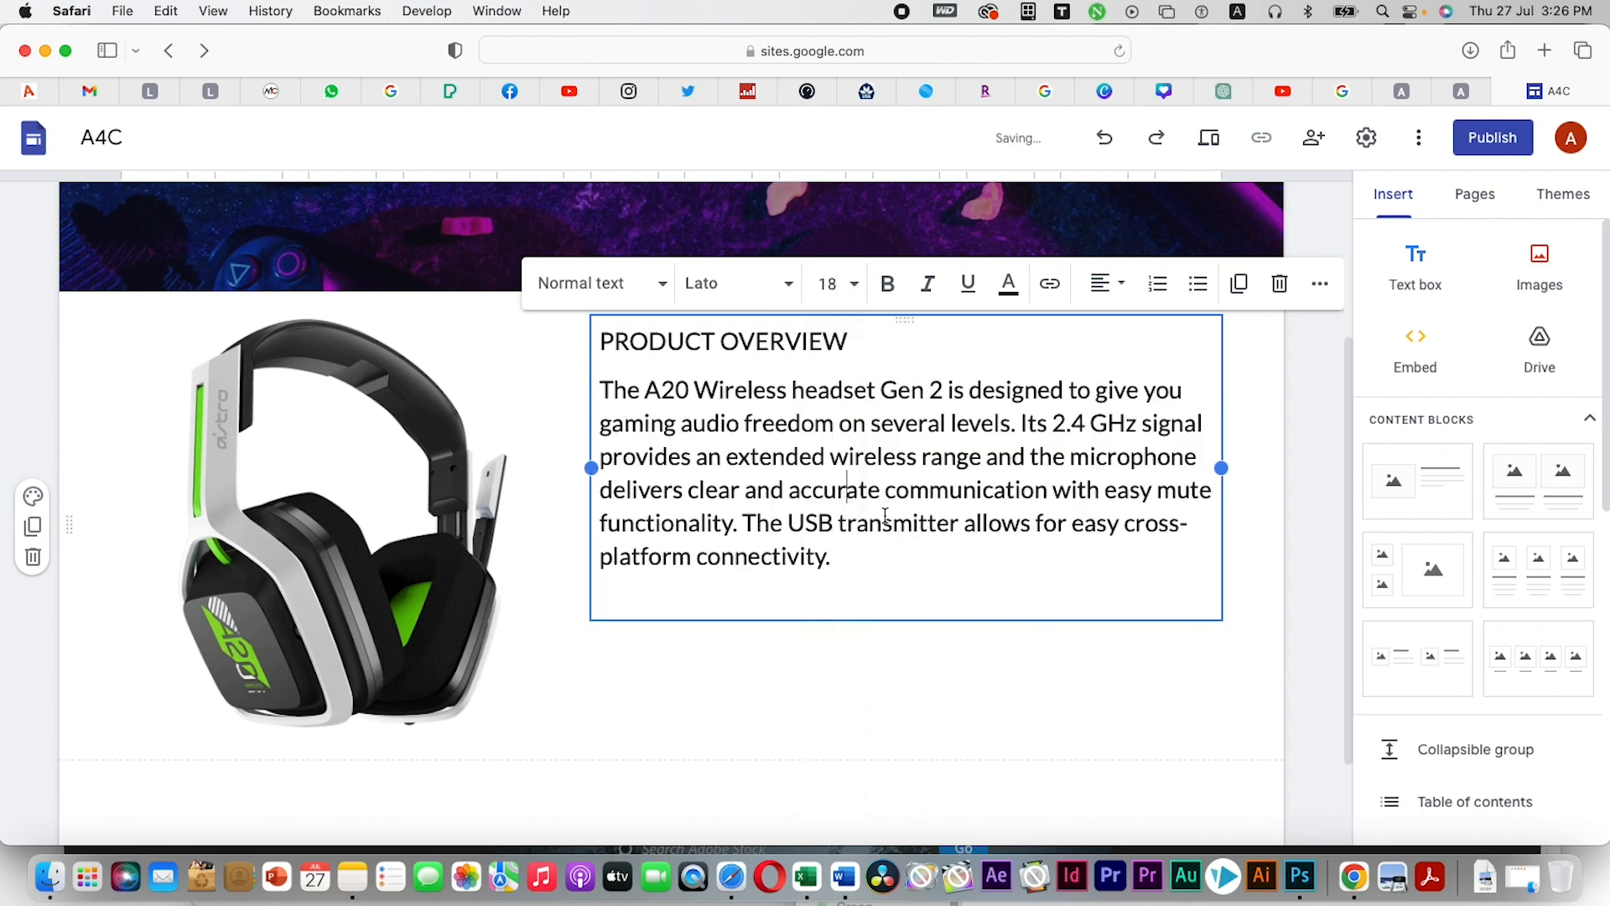
pyautogui.click(1272, 506)
pyautogui.moveTo(908, 323); pyautogui.dragTo(893, 389)
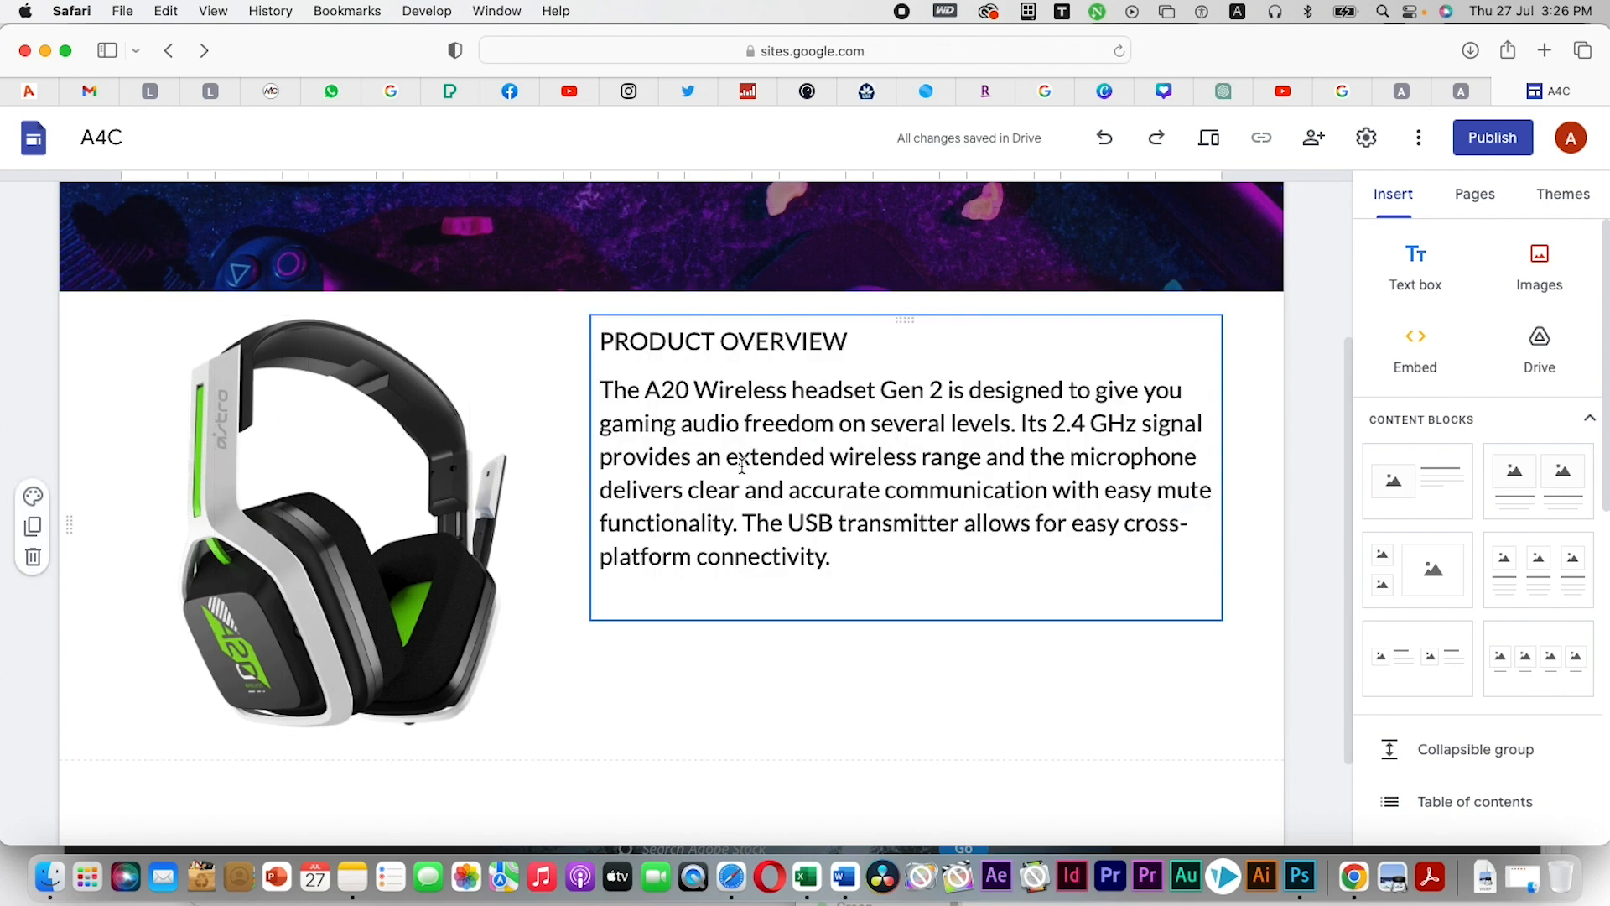
# Colour the PRODUCT OVERVIEW heading bright green and make it bold
pyautogui.doubleClick(827, 351)
pyautogui.moveTo(854, 339); pyautogui.dragTo(588, 340)
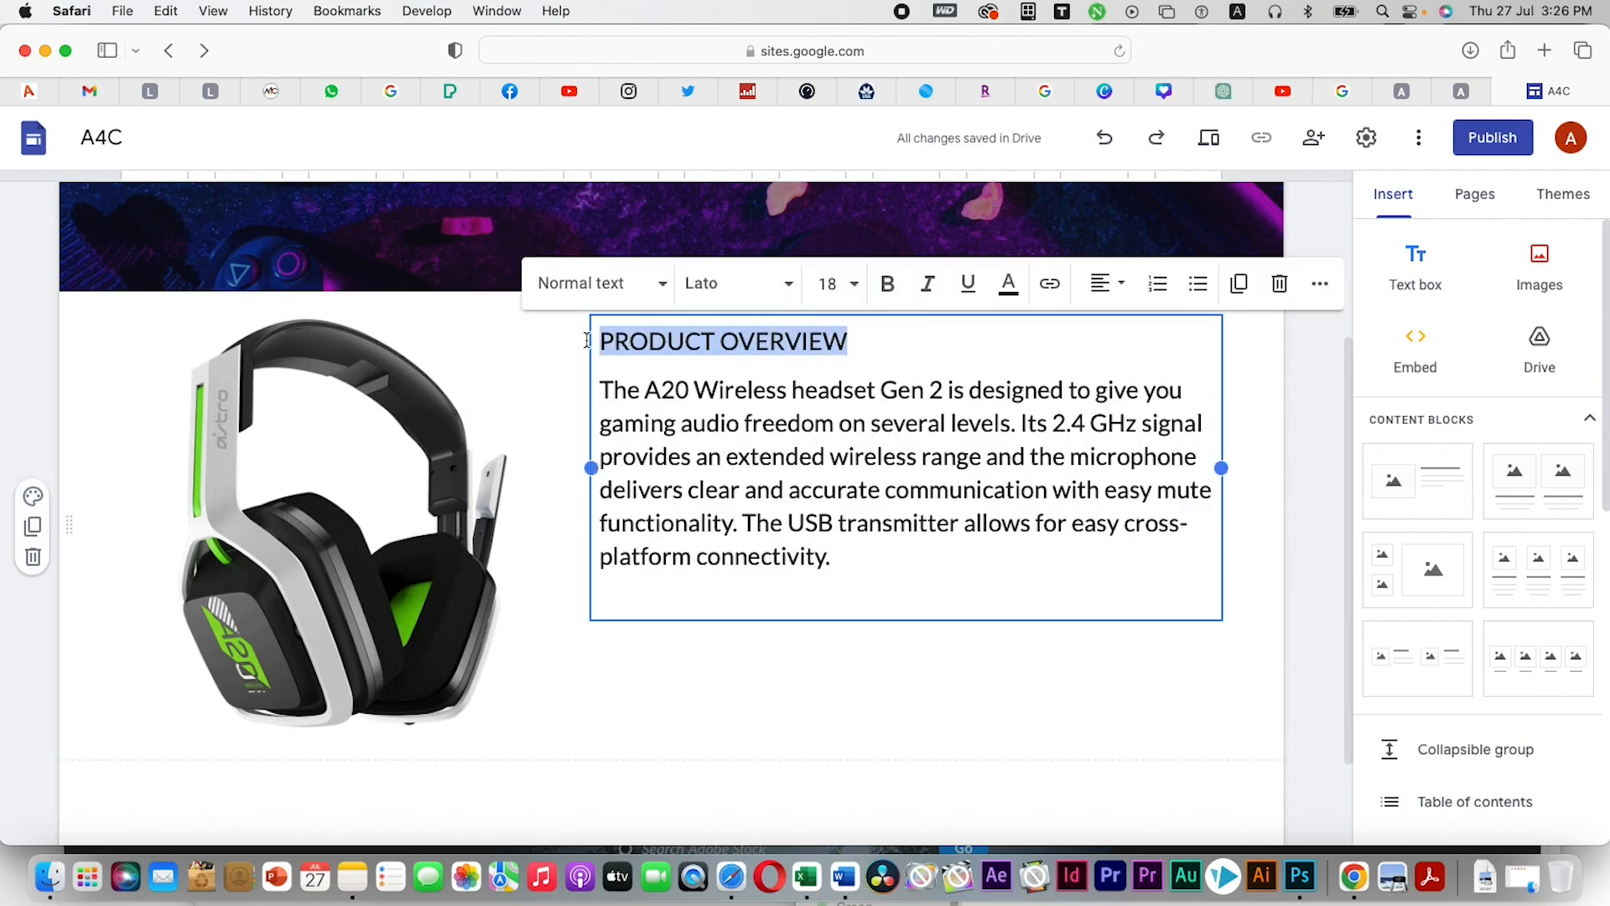
pyautogui.click(1009, 285)
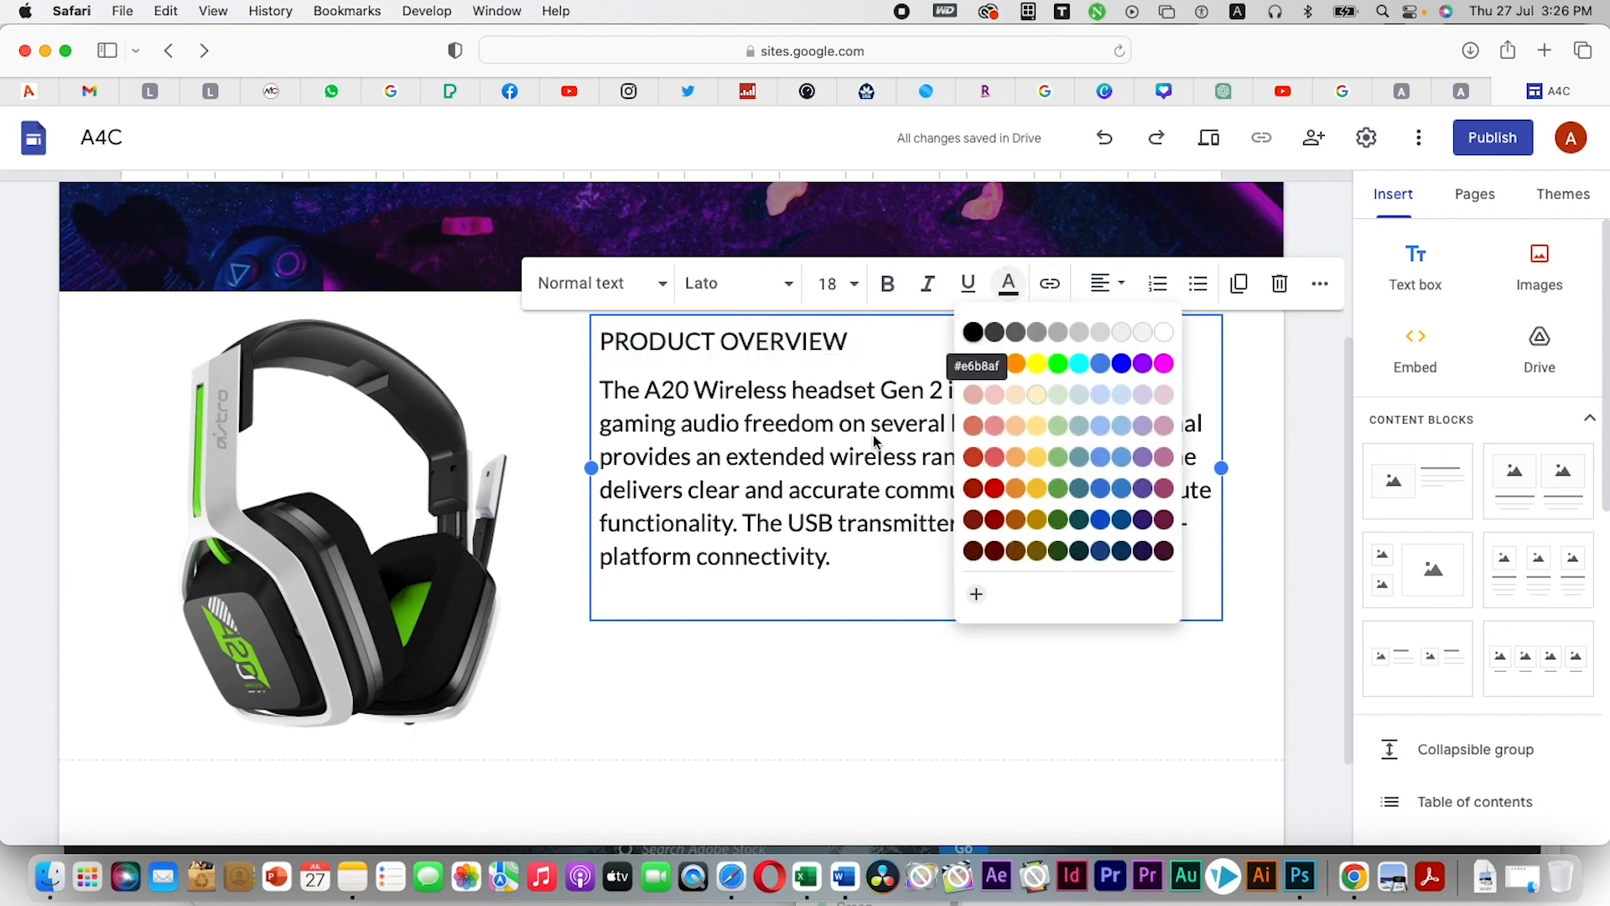
pyautogui.click(1058, 362)
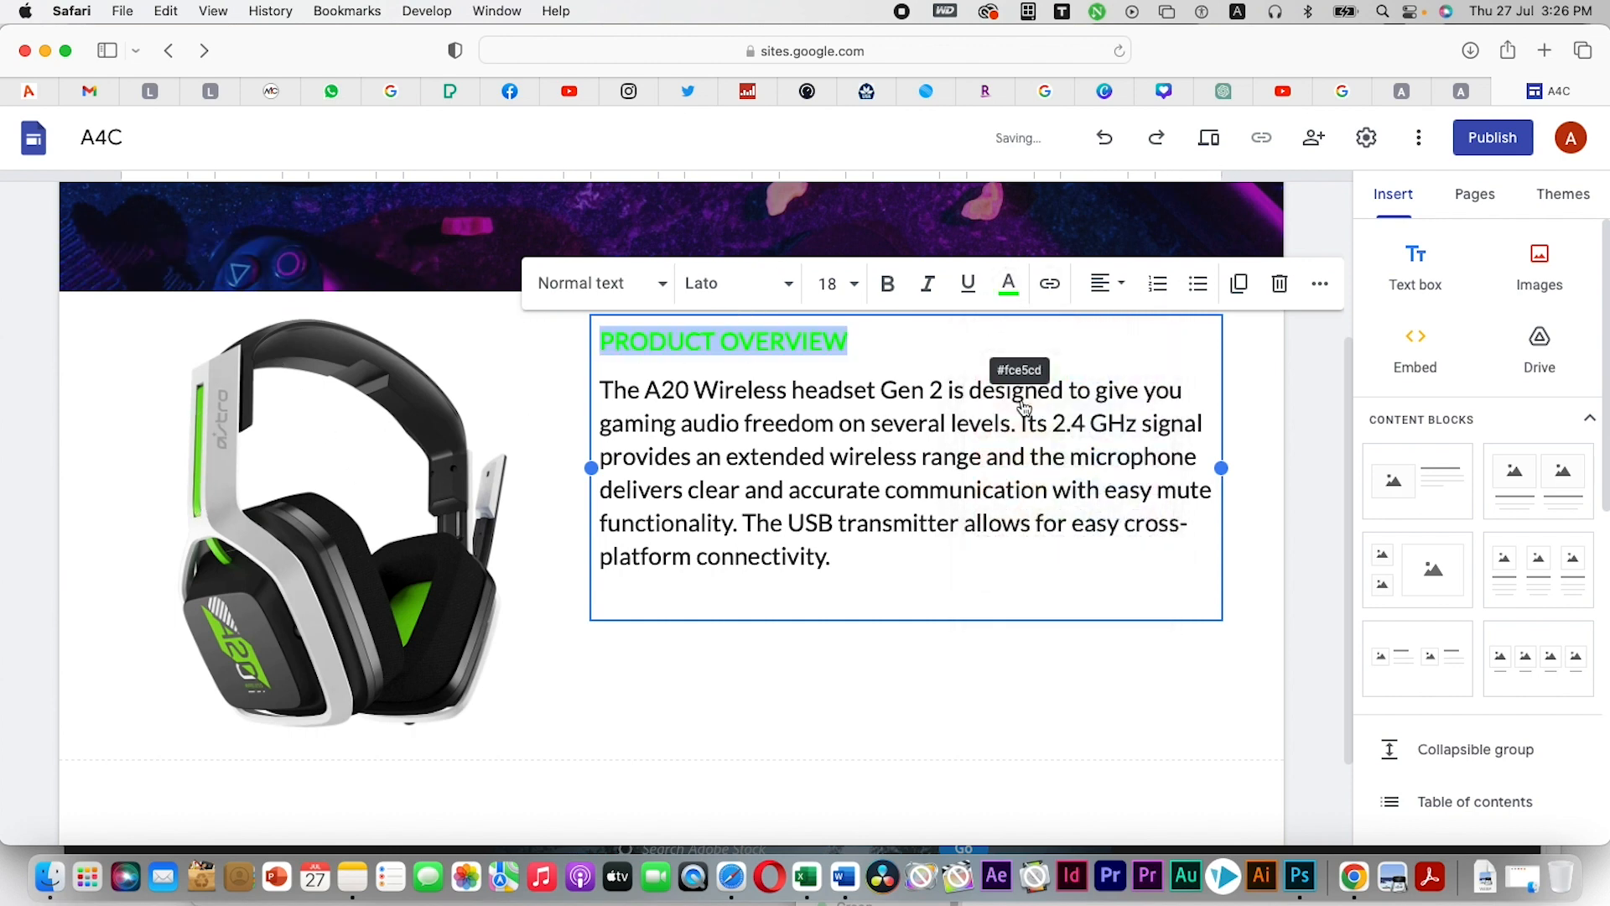
pyautogui.click(887, 284)
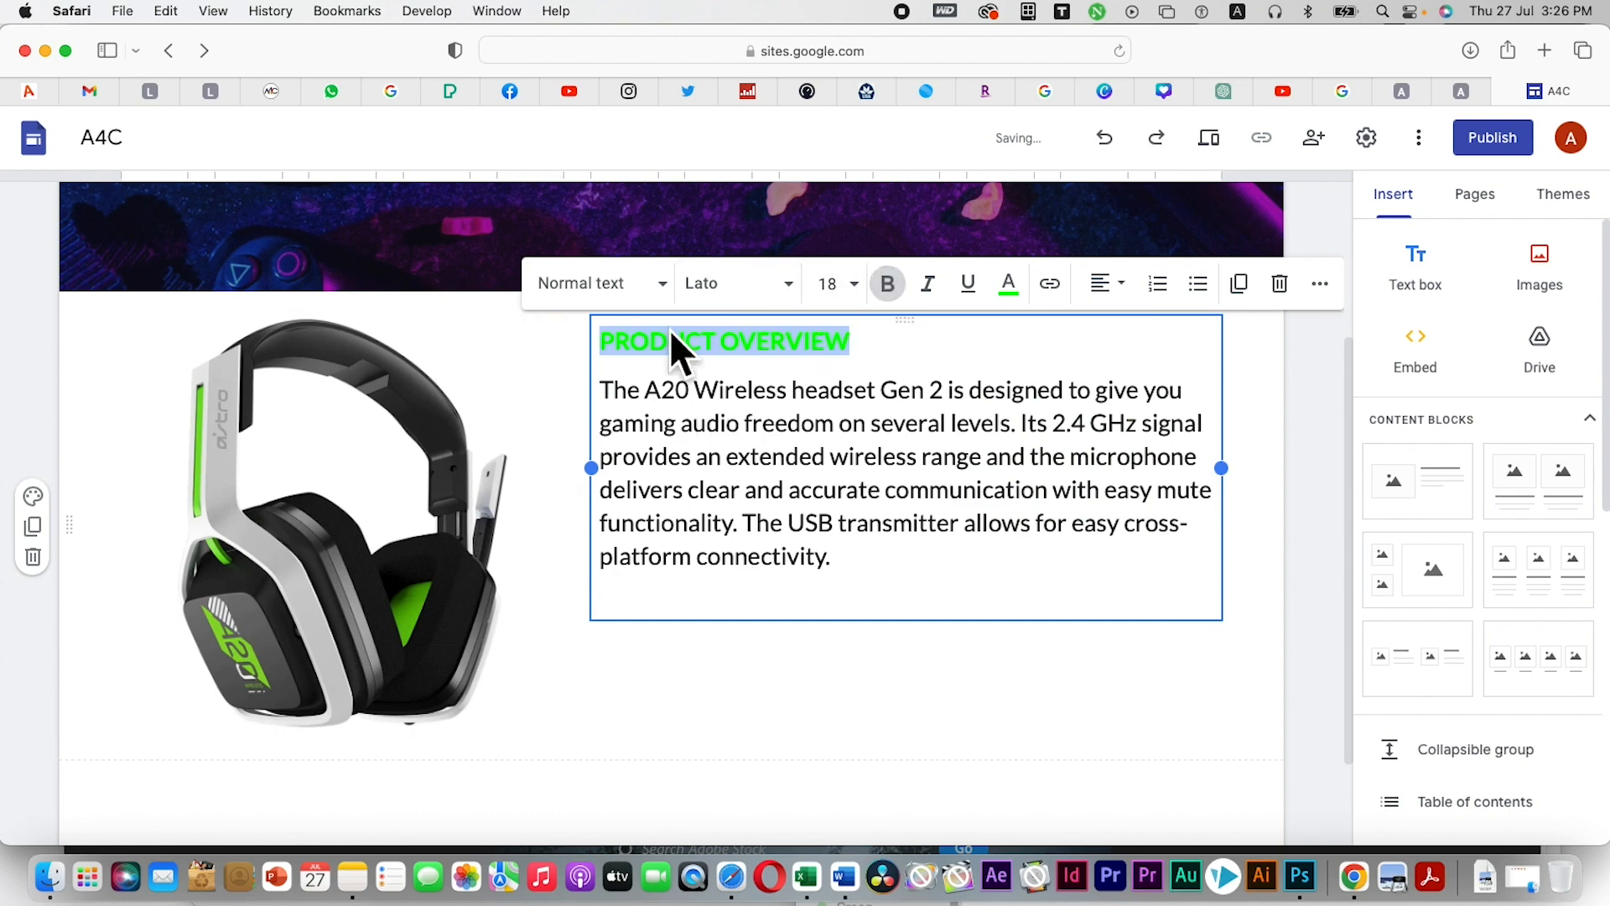
# Set the PRODUCT OVERVIEW heading's font to Oswald Bold and its size to 36
pyautogui.click(787, 285)
pyautogui.scroll(-5, 777, 733)
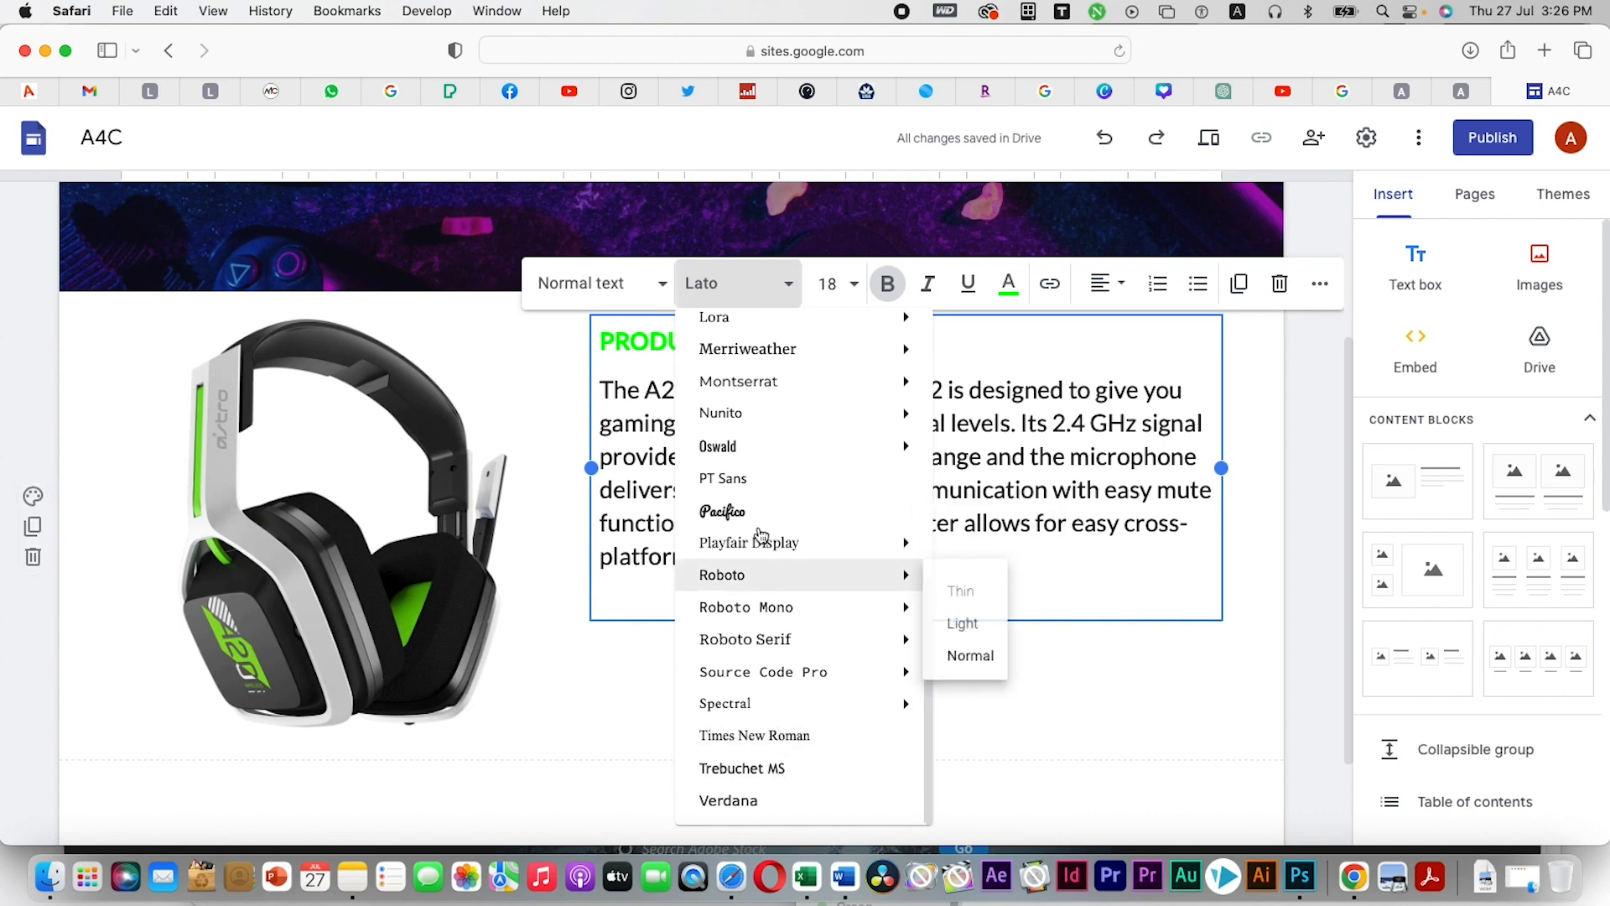
pyautogui.moveTo(766, 448)
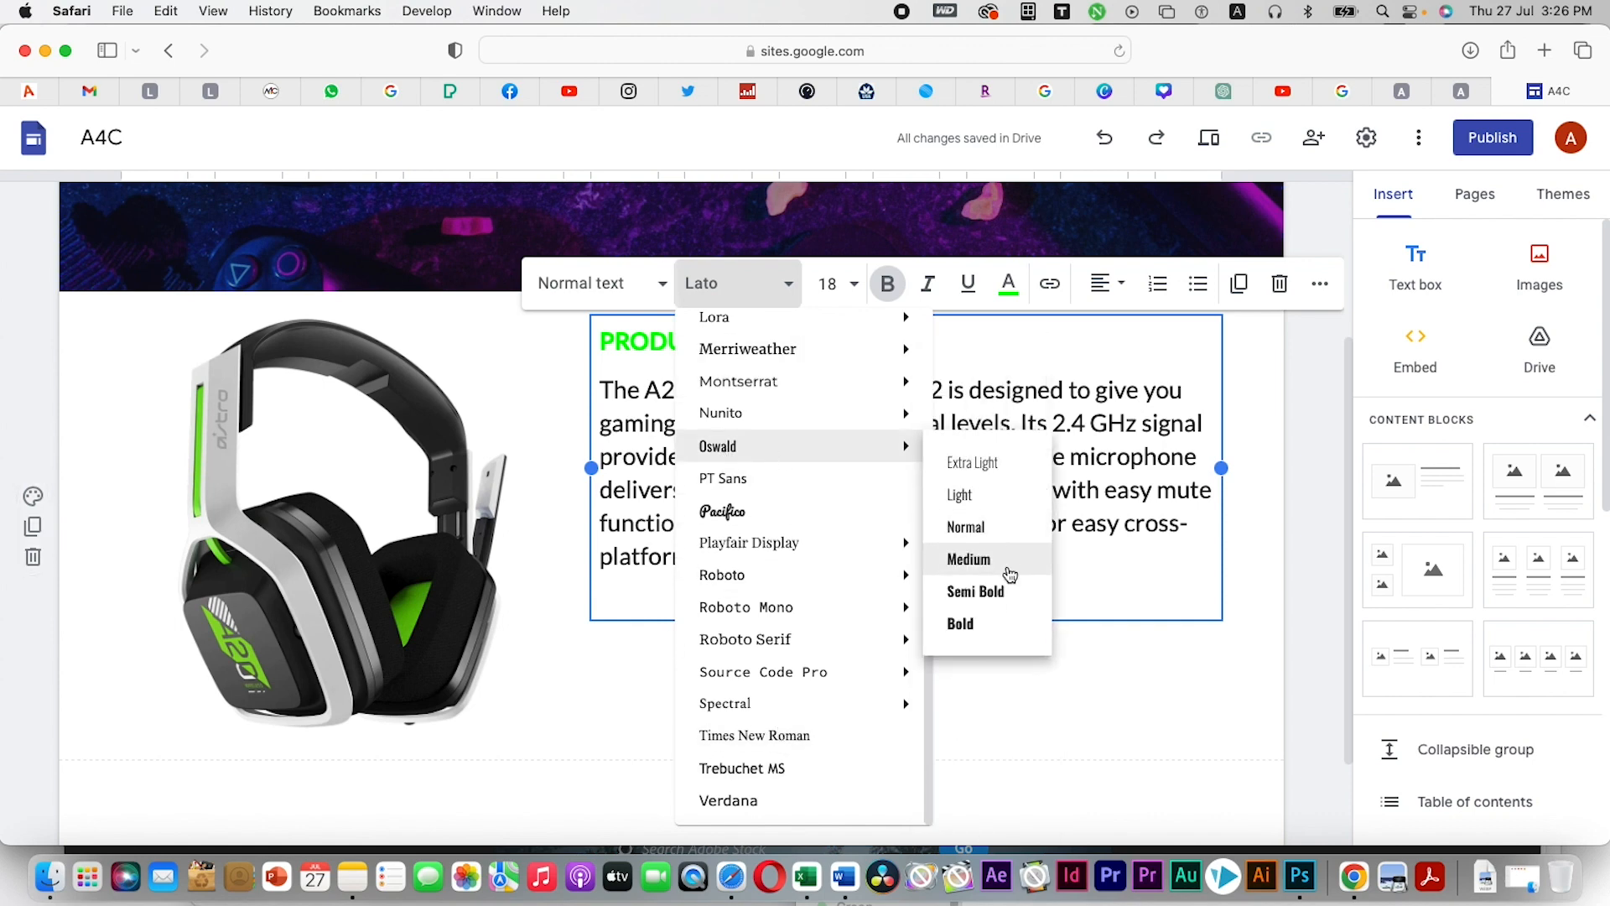
pyautogui.click(972, 623)
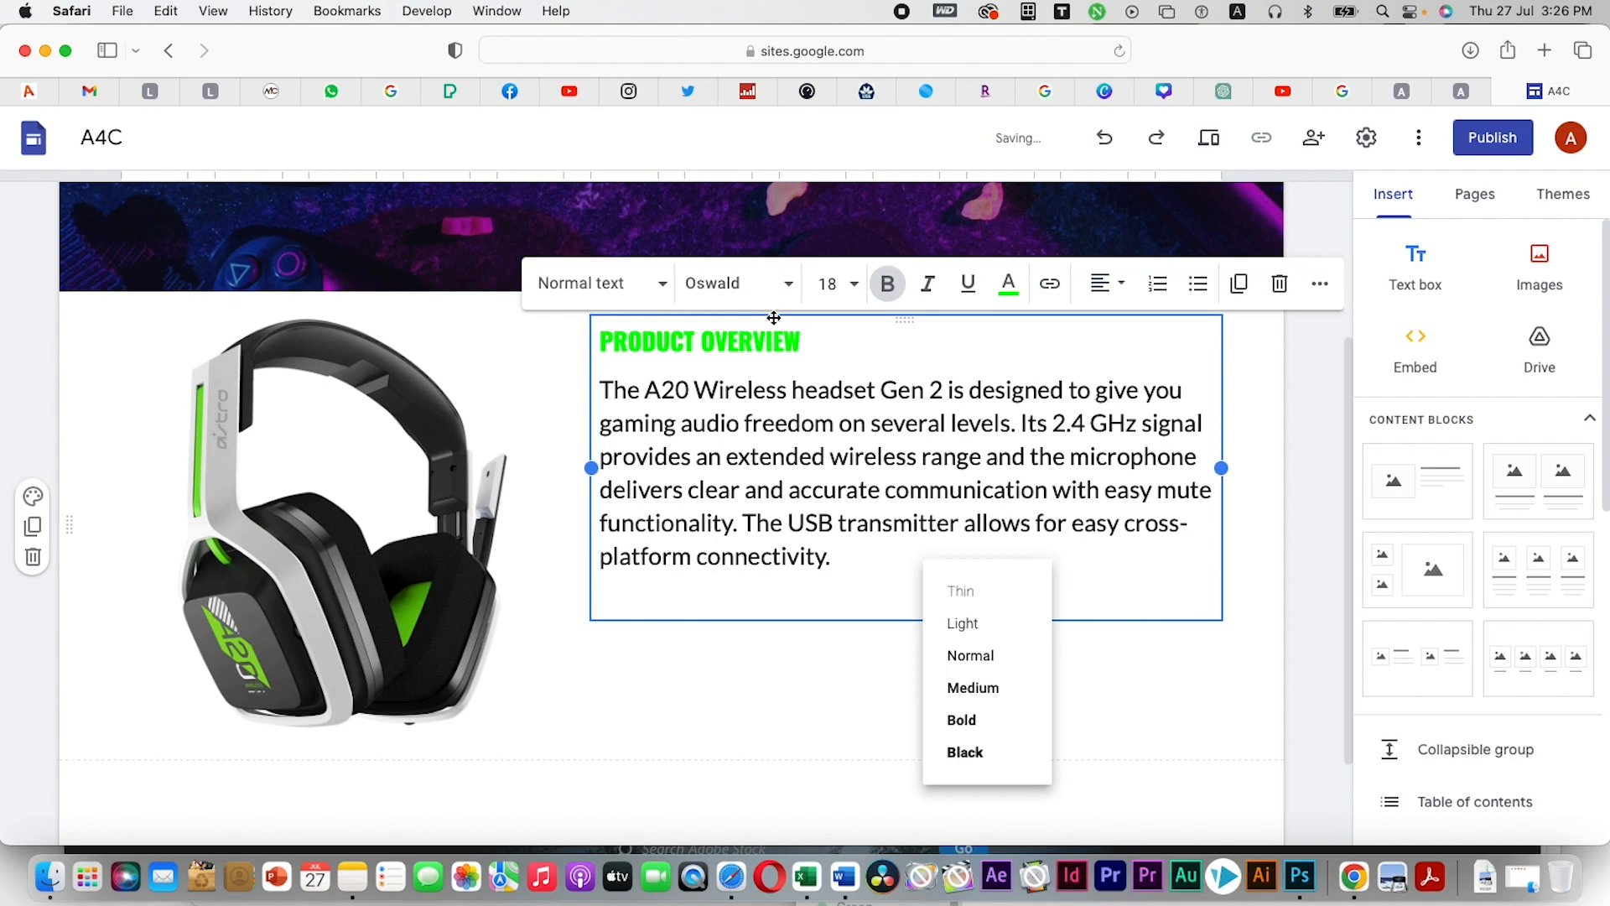
pyautogui.moveTo(797, 336); pyautogui.dragTo(577, 341)
pyautogui.click(855, 284)
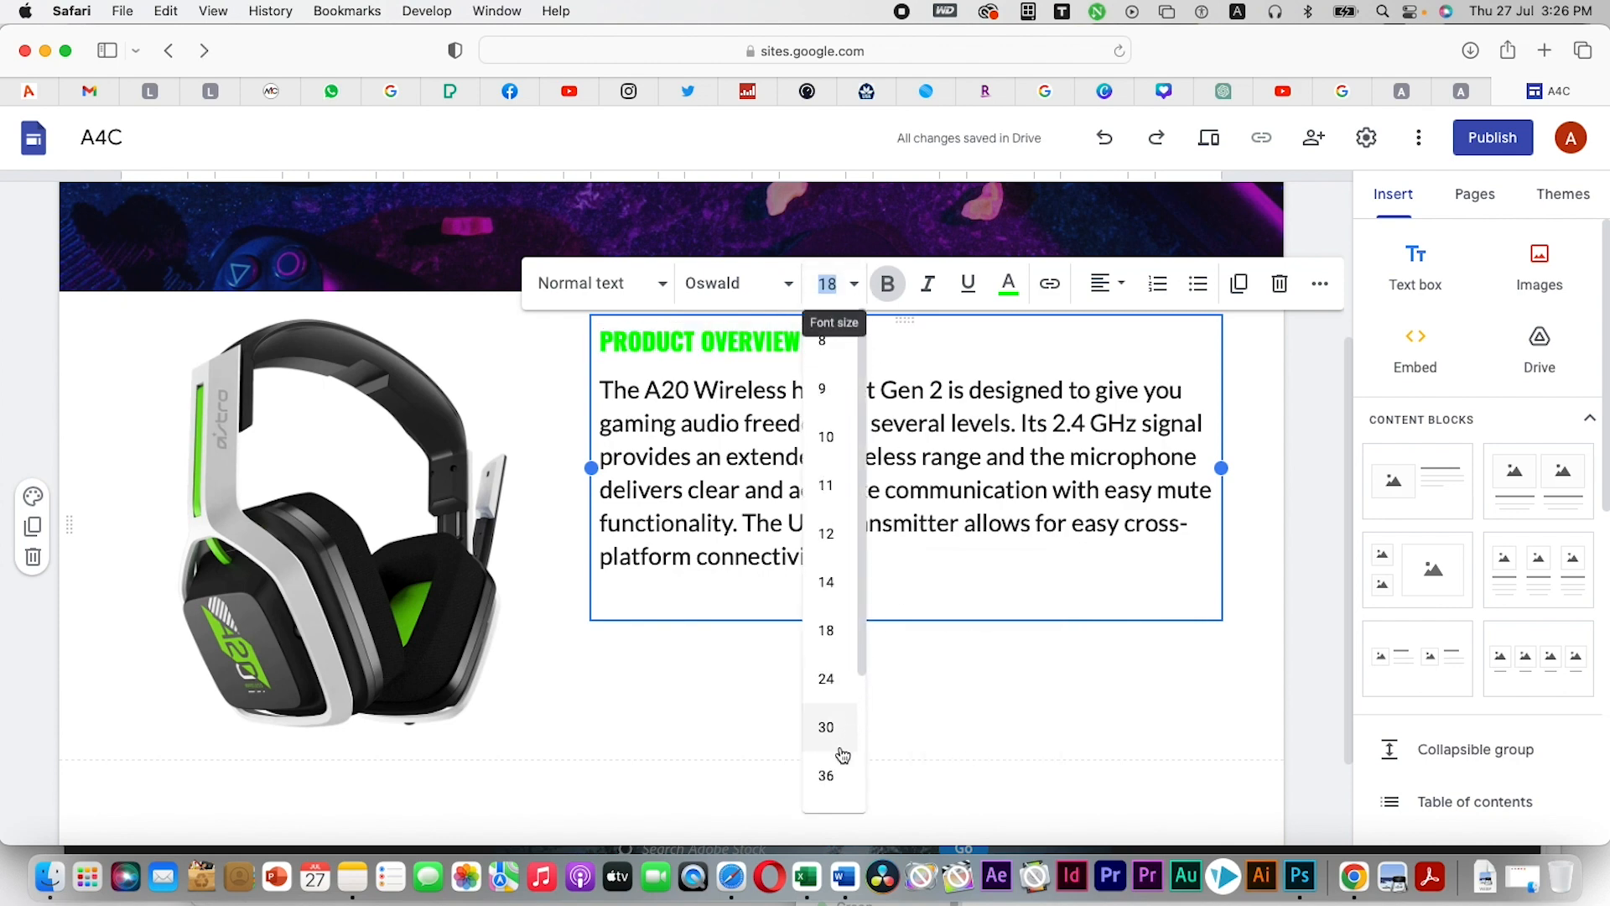
pyautogui.click(827, 774)
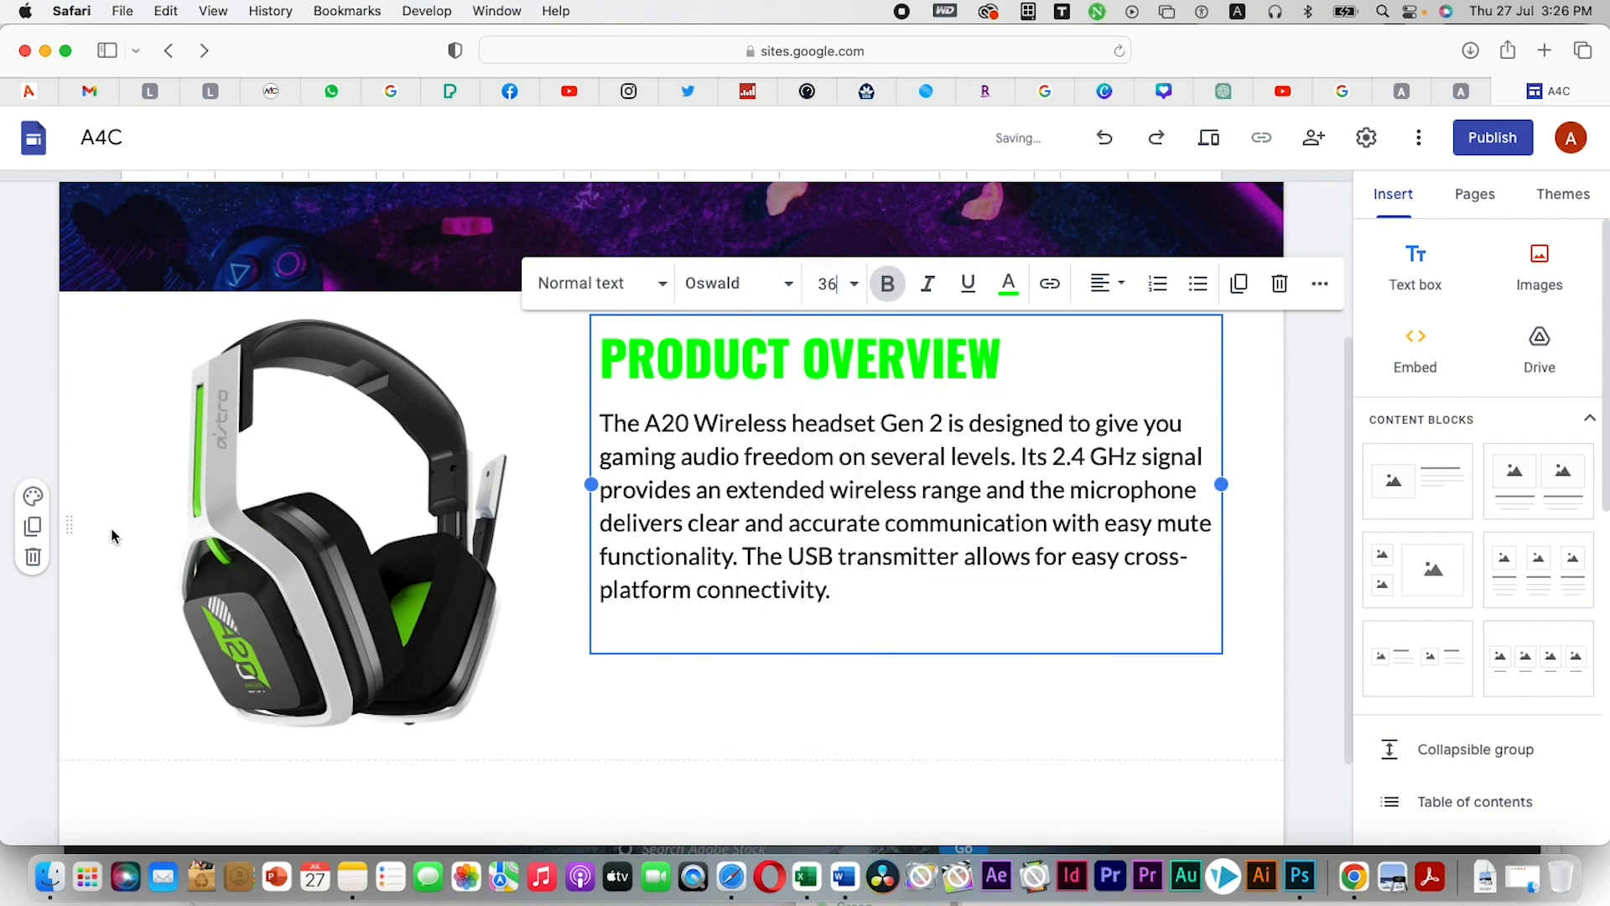
pyautogui.click(1253, 401)
pyautogui.scroll(3, 692, 536)
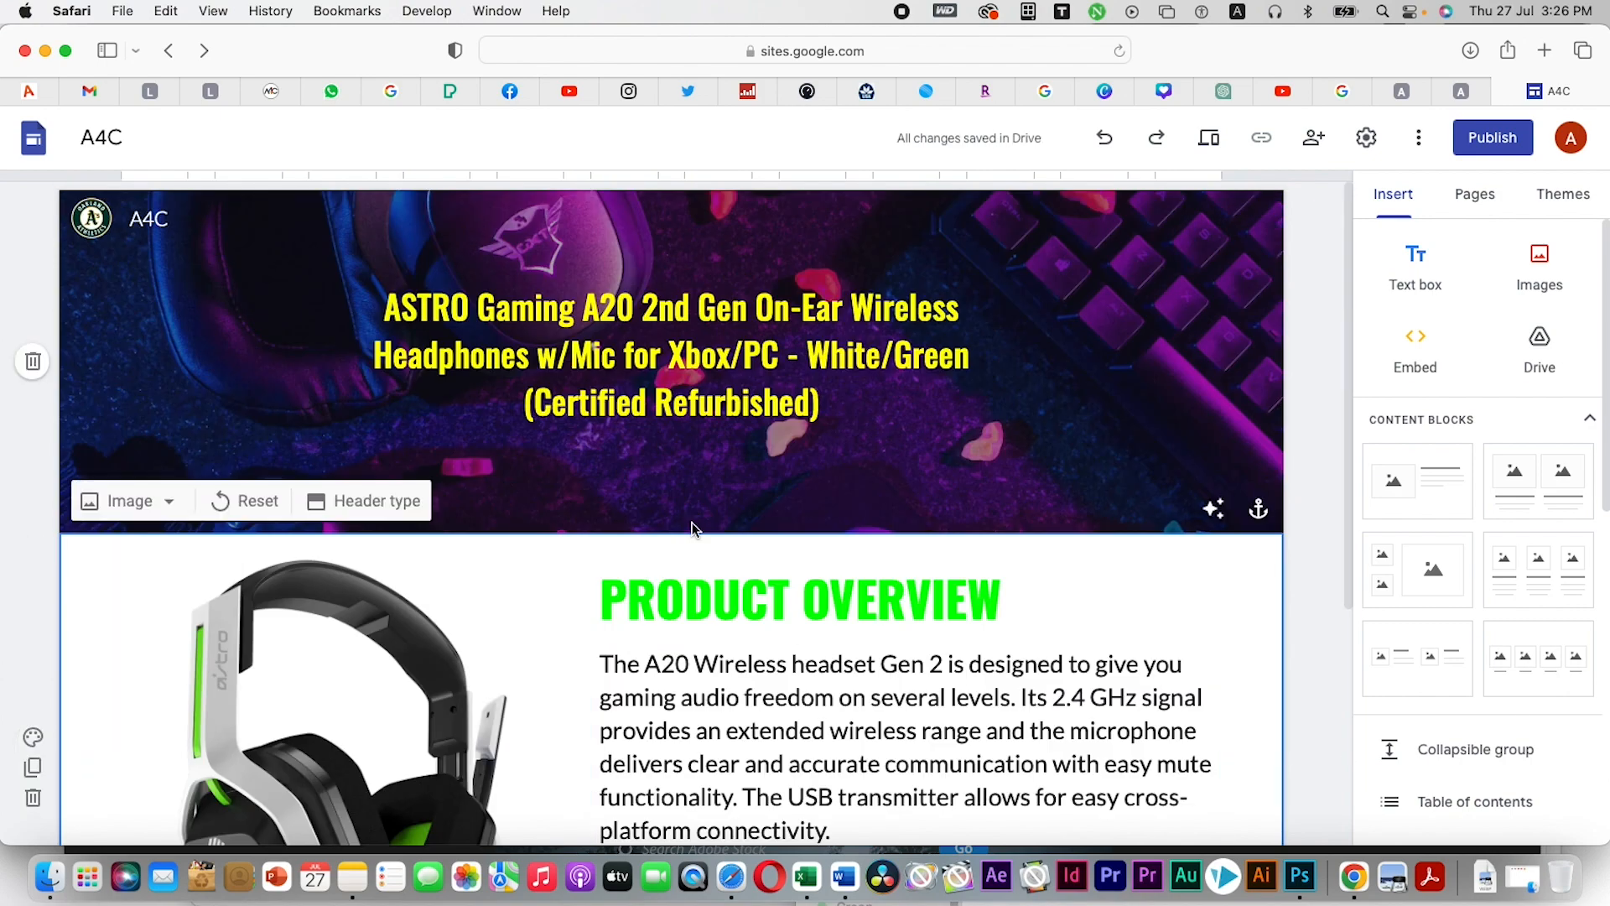
pyautogui.scroll(-3, 691, 527)
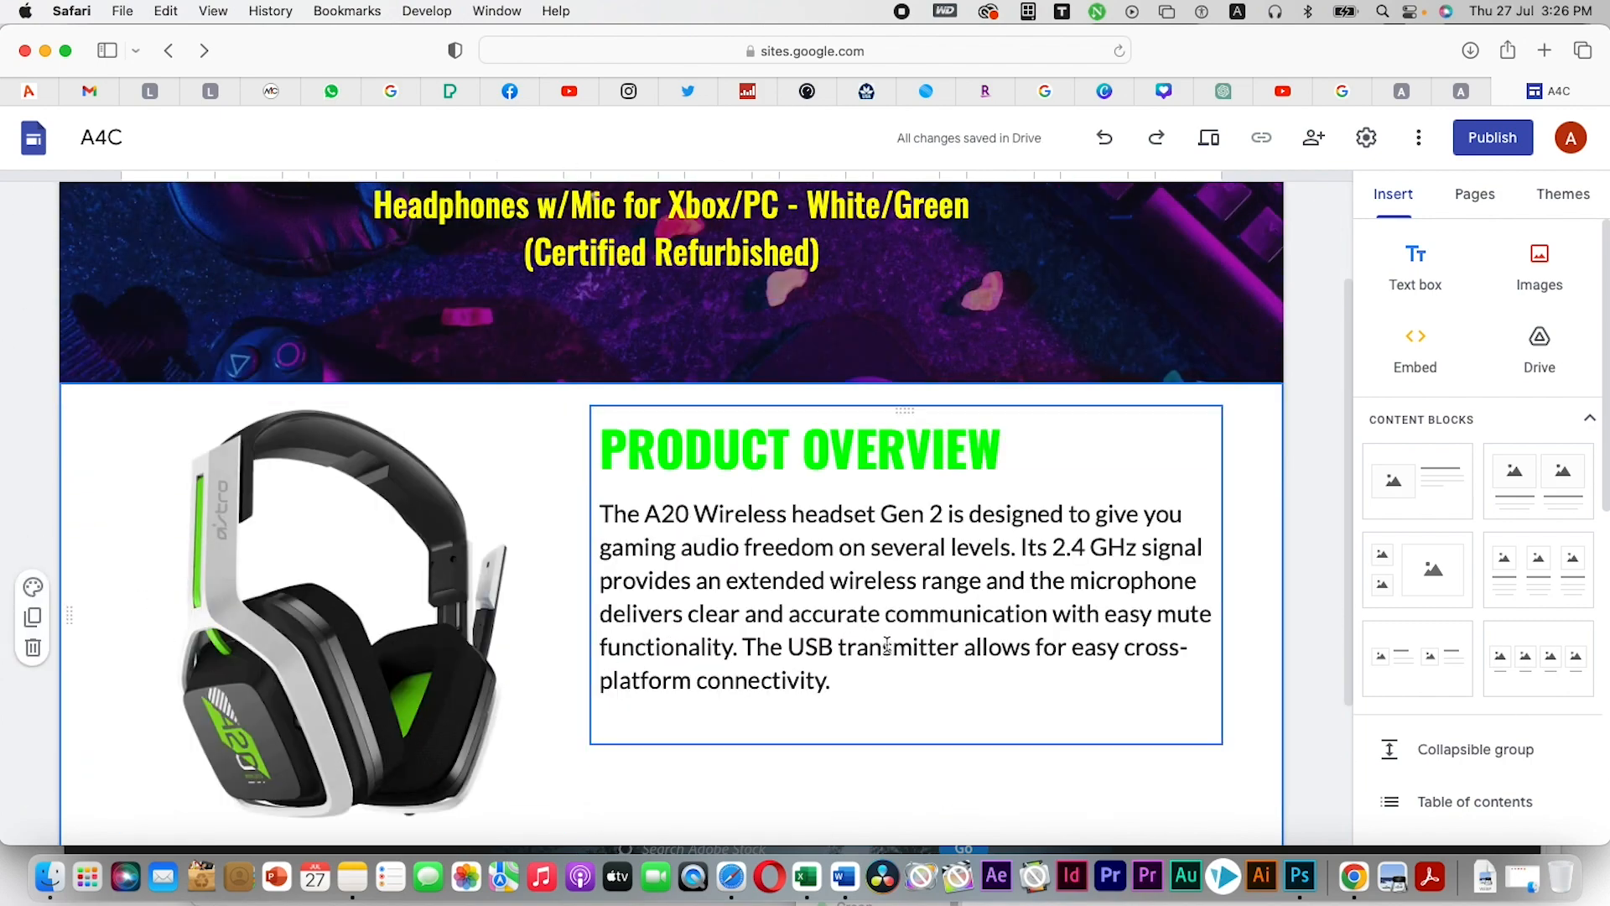
pyautogui.scroll(-3, 888, 646)
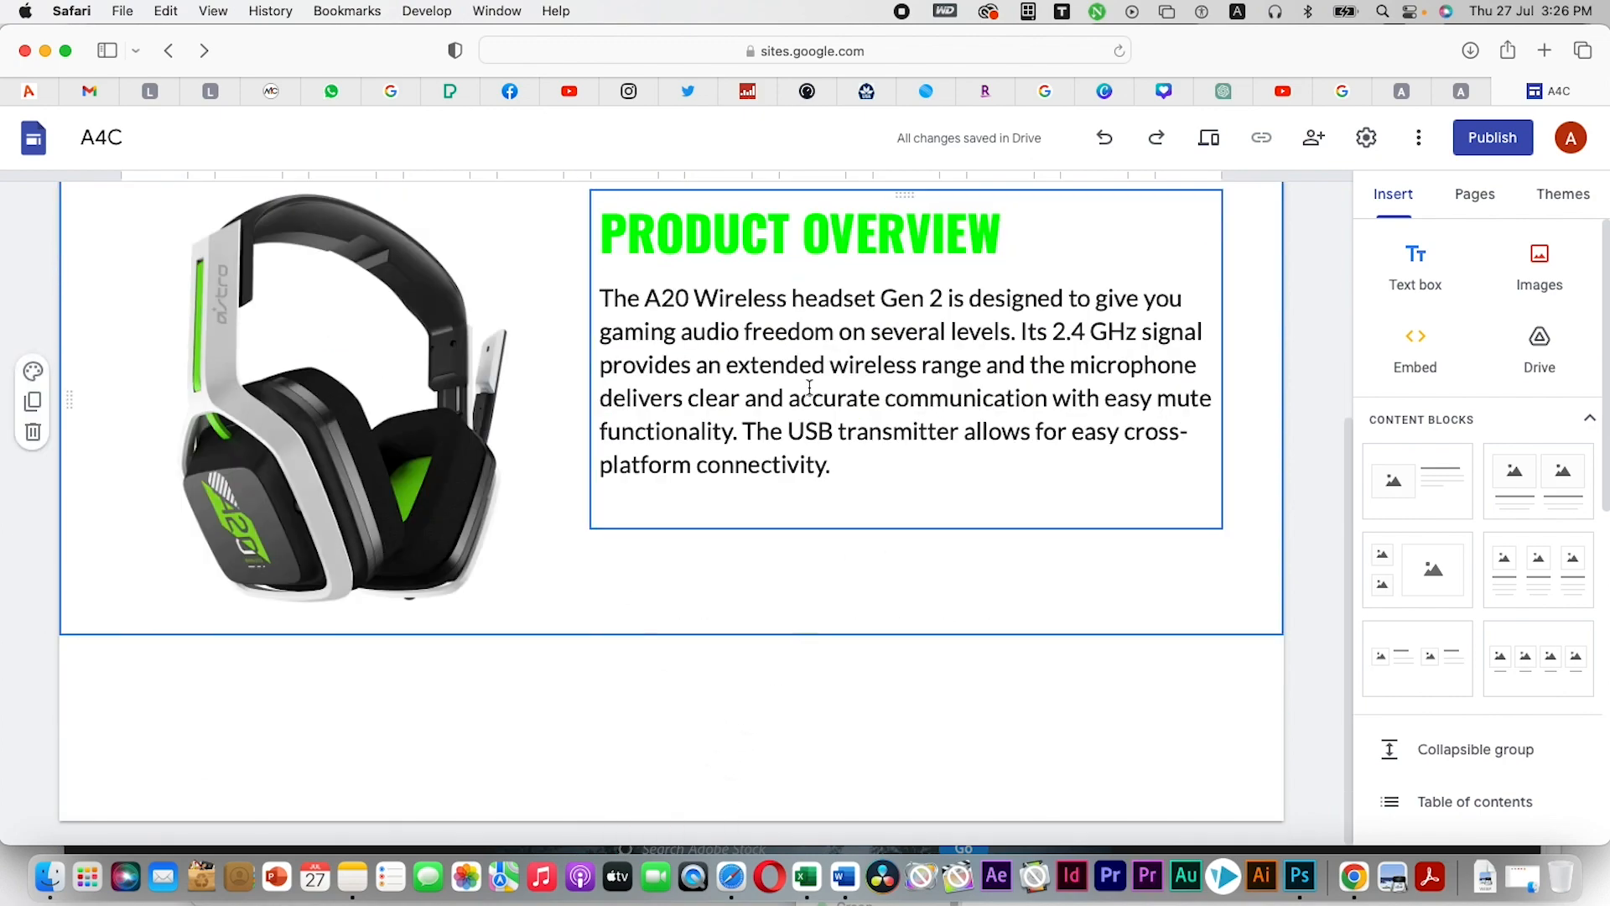
pyautogui.click(811, 391)
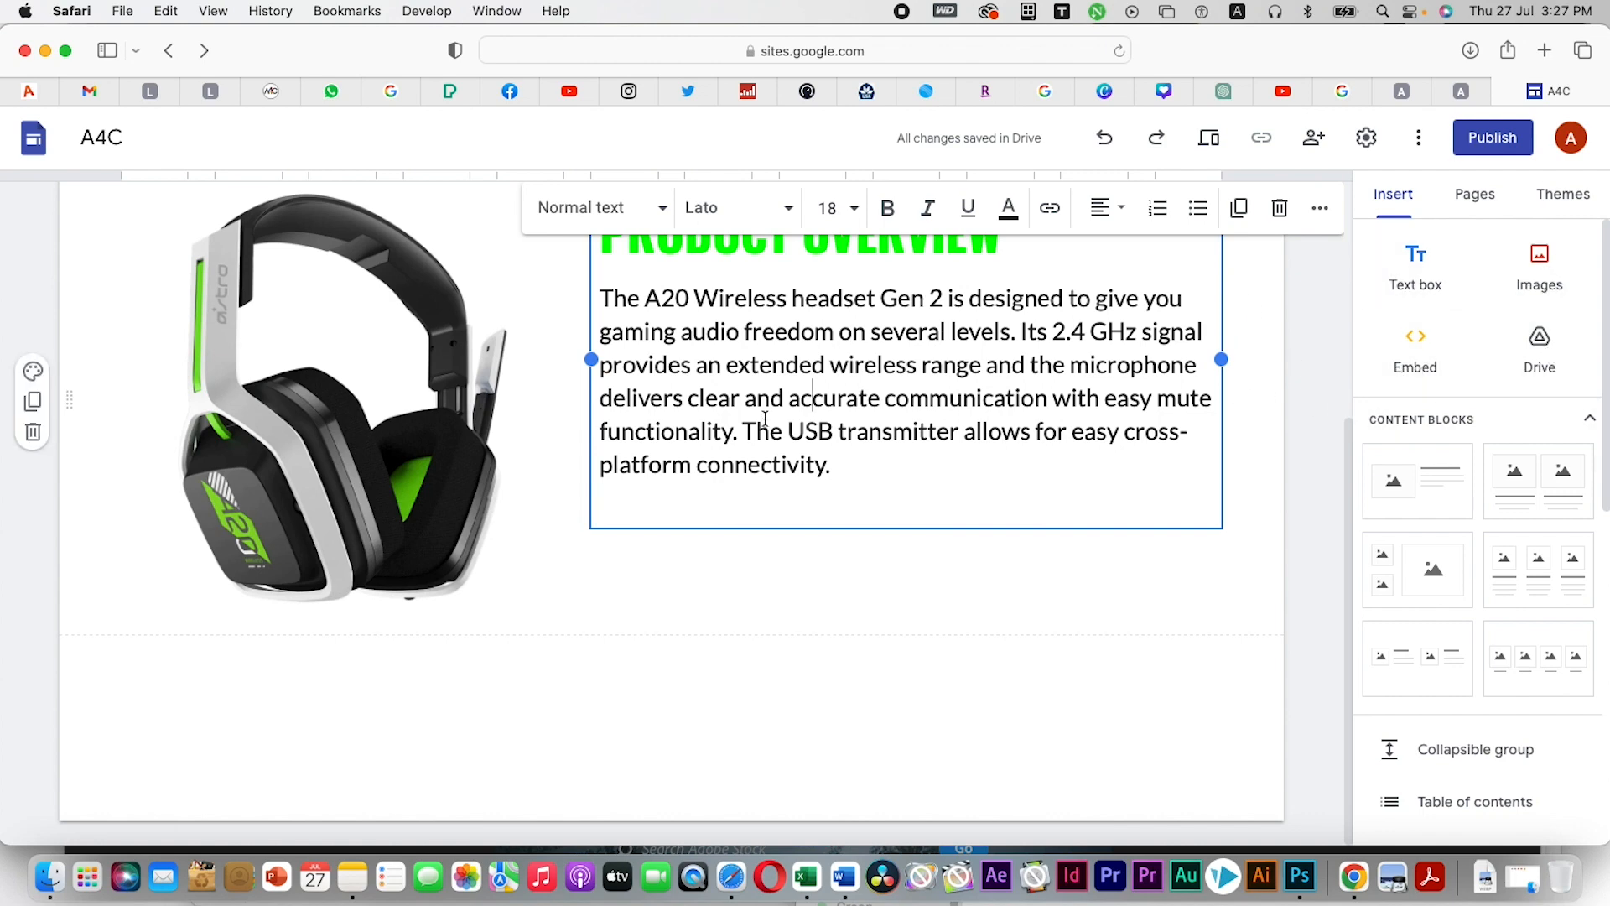
pyautogui.click(674, 682)
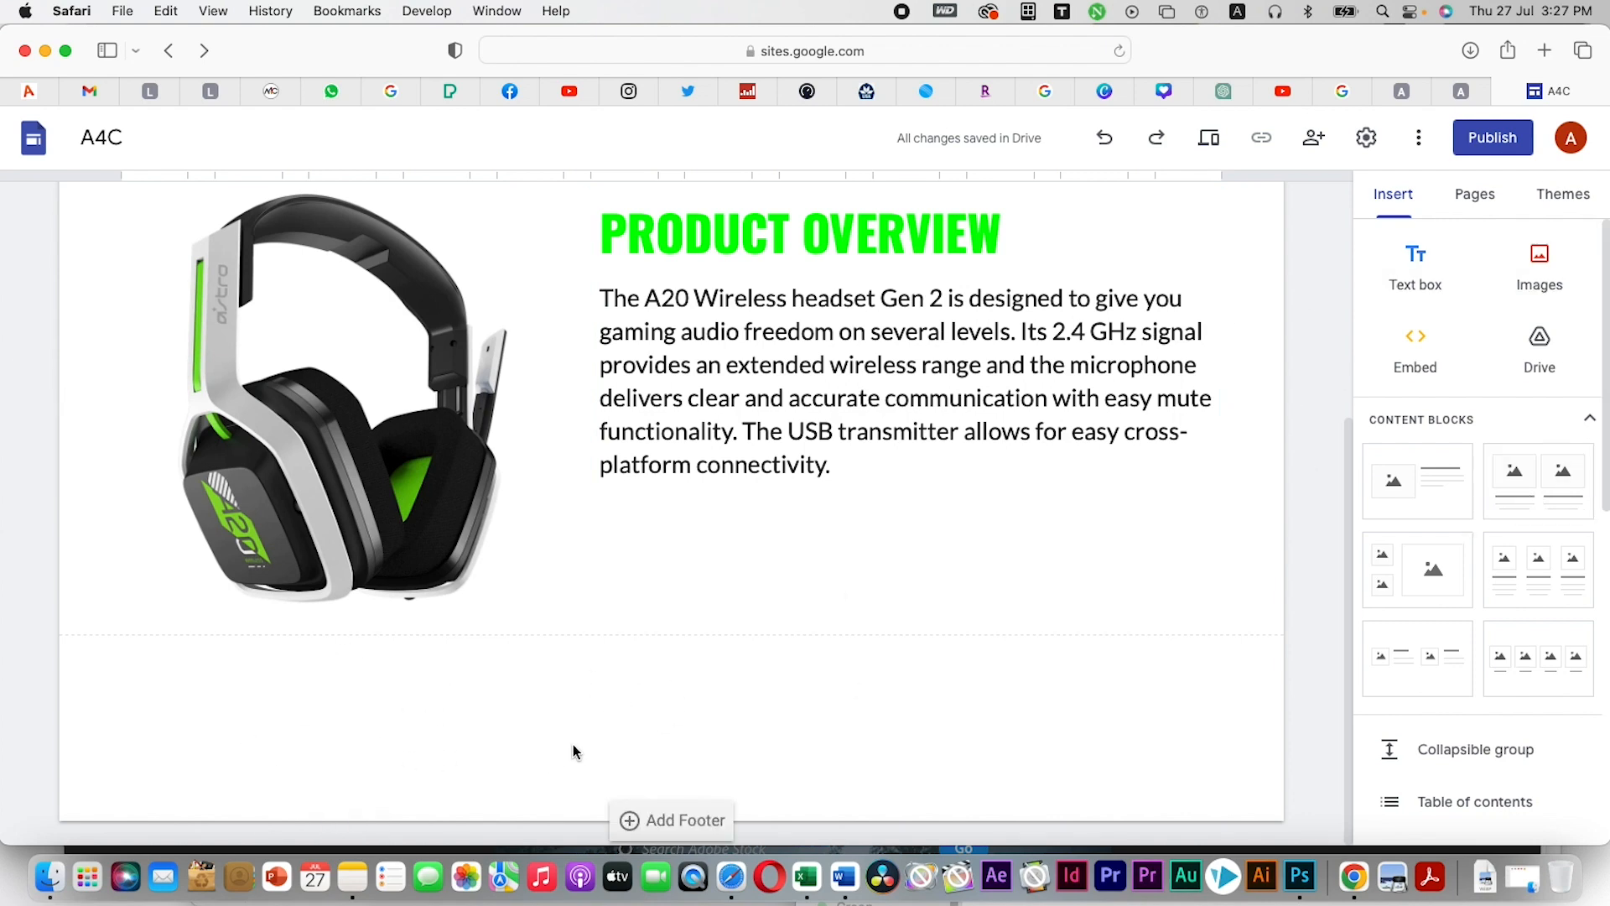
# Upload the blue headphones image S4cb55295bd9c42eca743153af65d011ei.jpg from Downloads below the product overview section and enlarge it
pyautogui.click(1546, 272)
pyautogui.click(1571, 340)
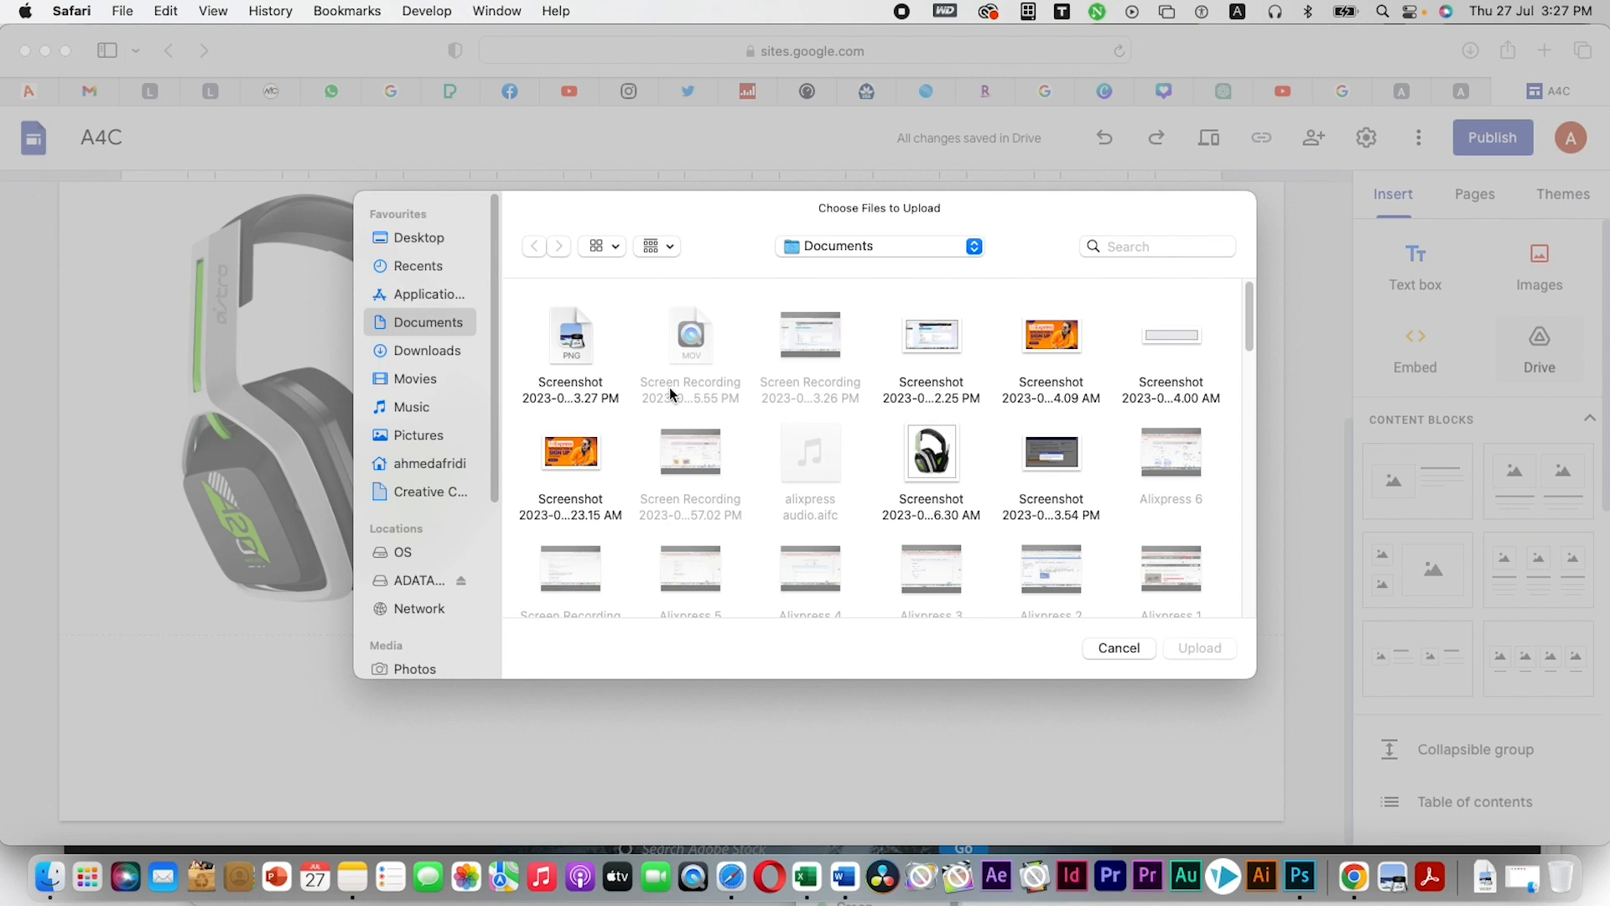
pyautogui.click(422, 242)
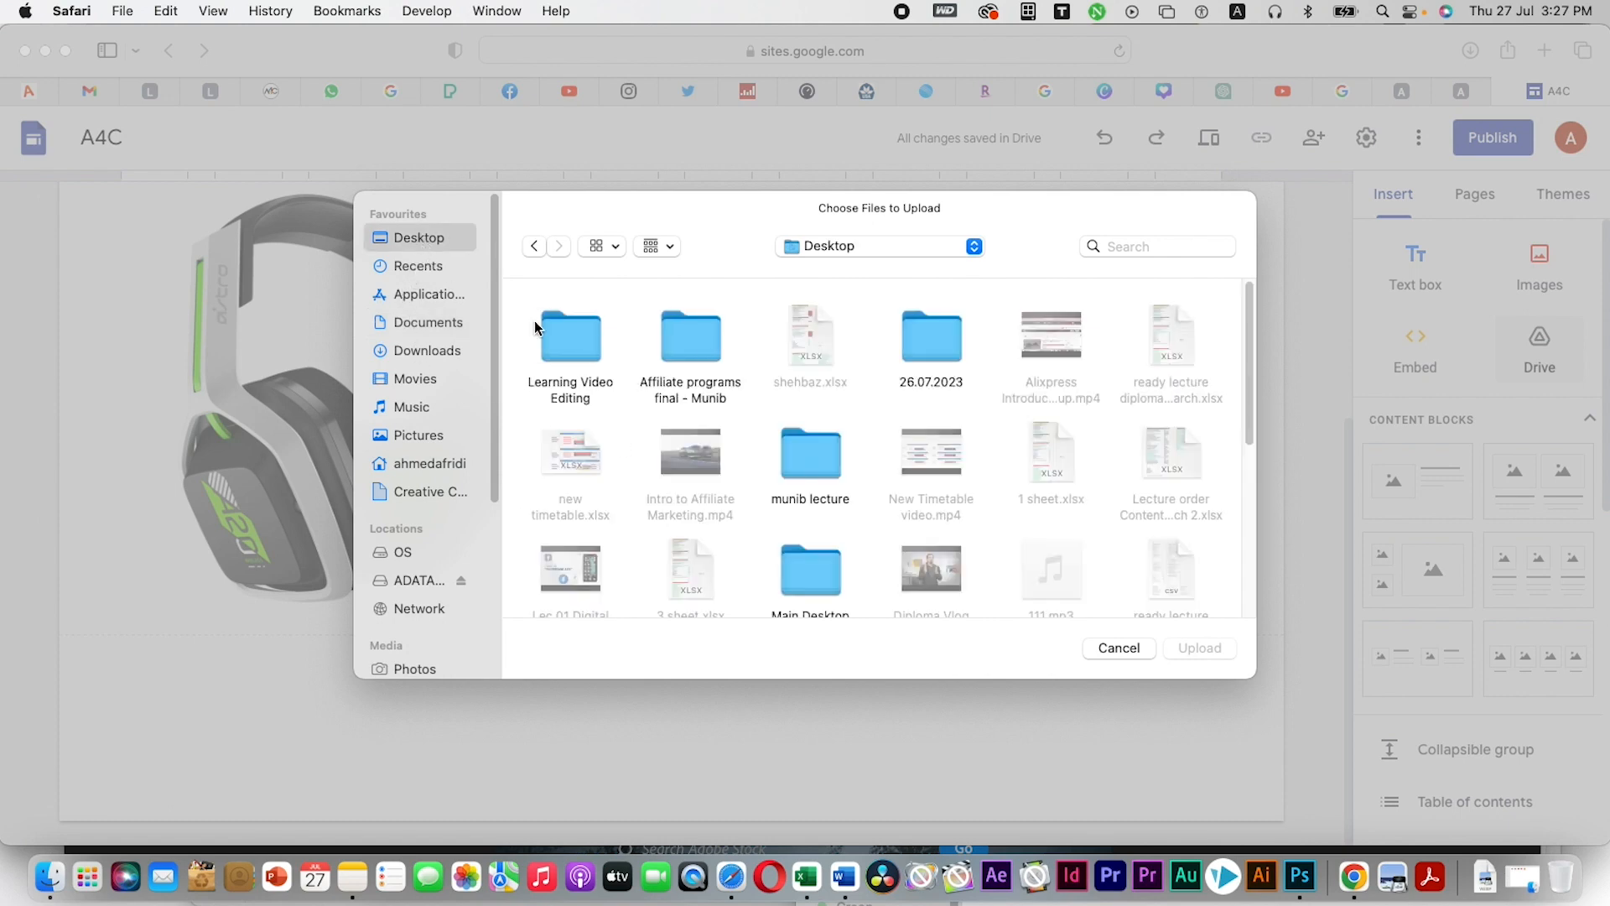
pyautogui.click(443, 349)
pyautogui.click(813, 335)
pyautogui.press('space')
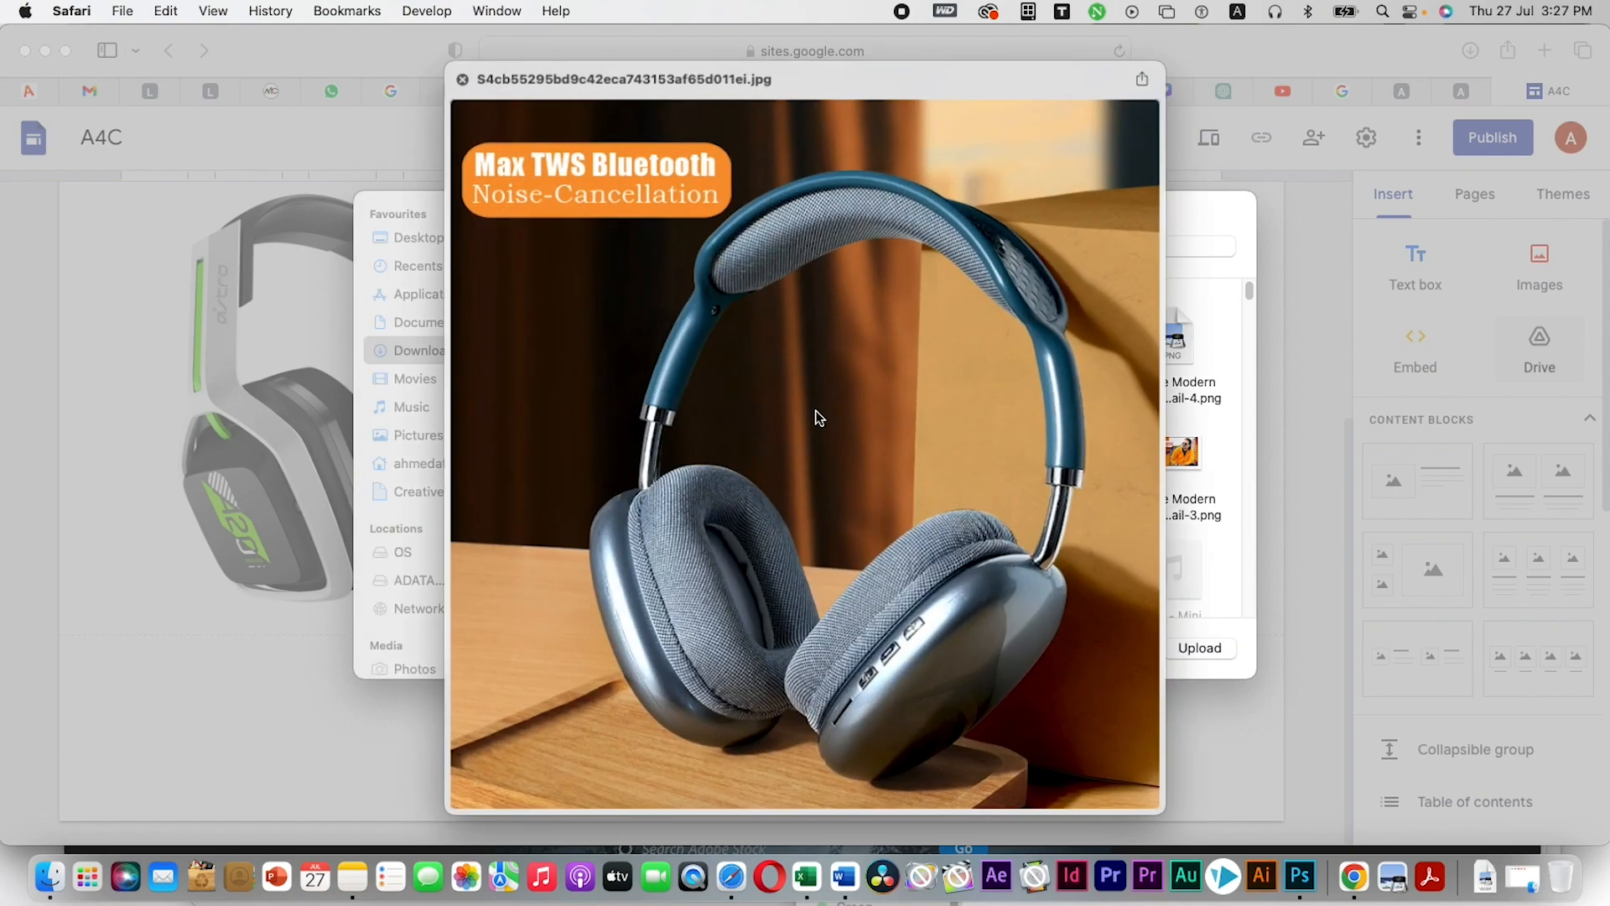
pyautogui.press('space')
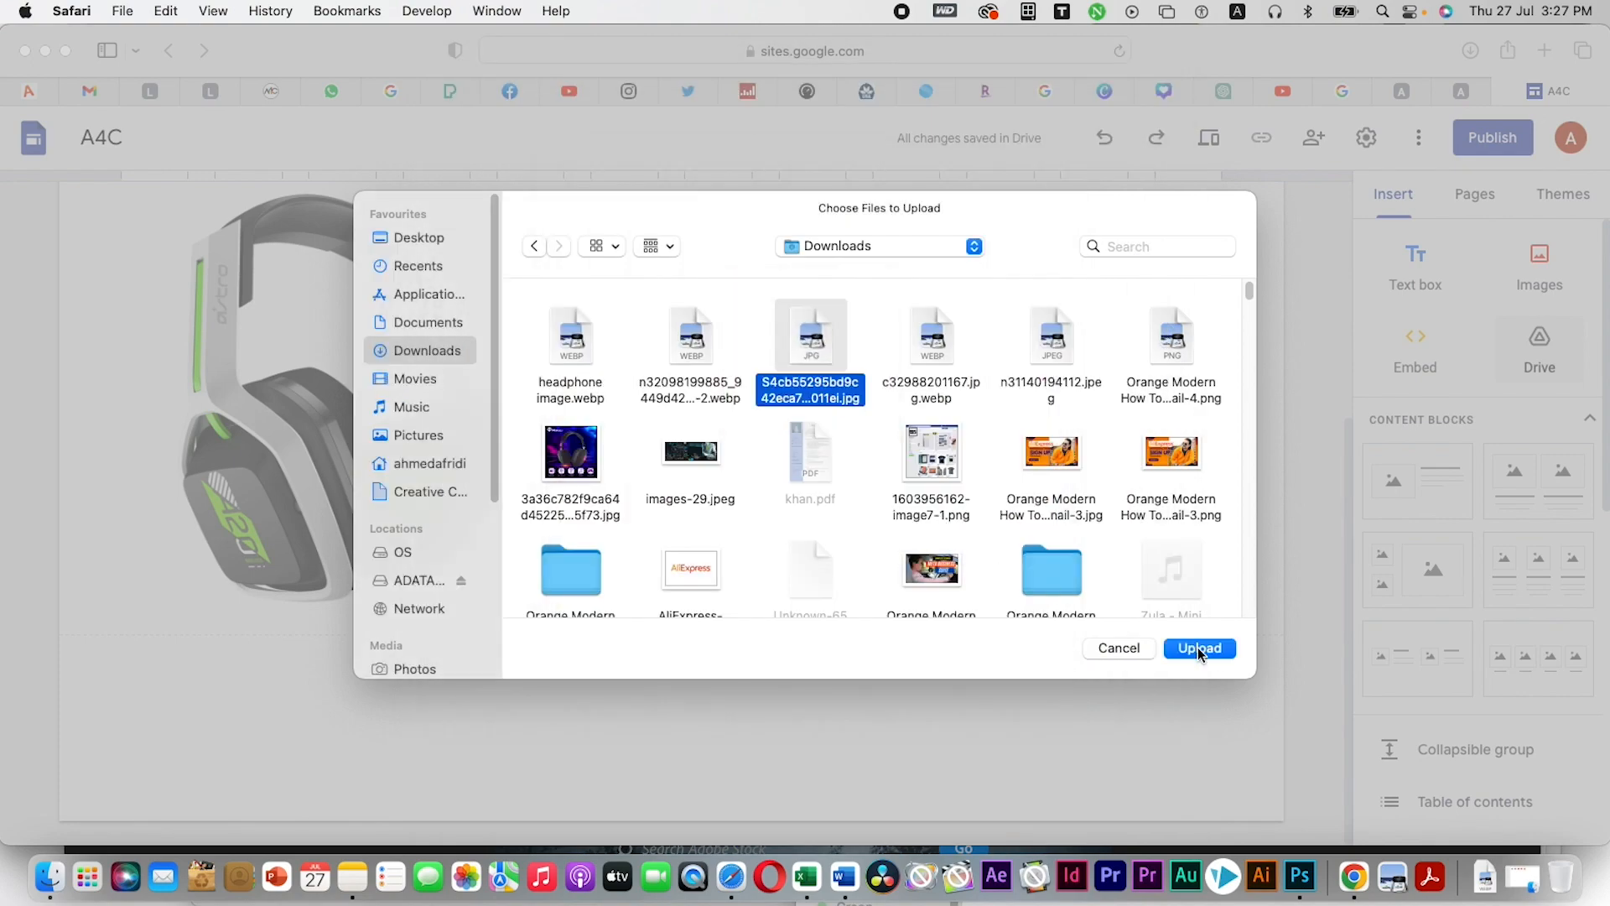
pyautogui.click(1198, 650)
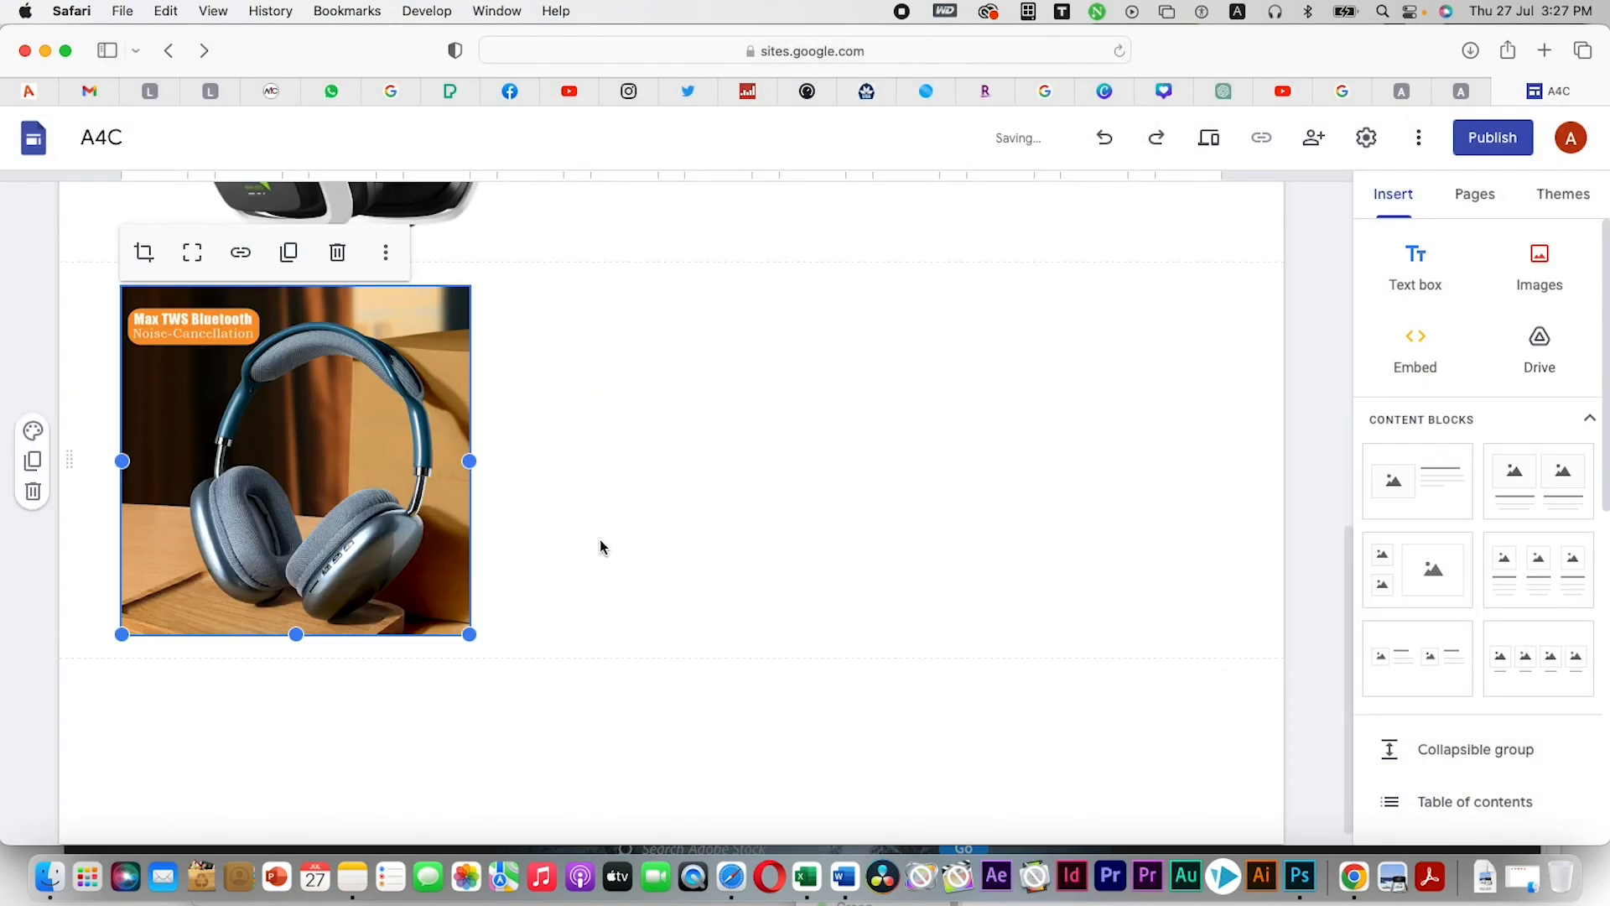
pyautogui.moveTo(471, 635); pyautogui.dragTo(613, 715)
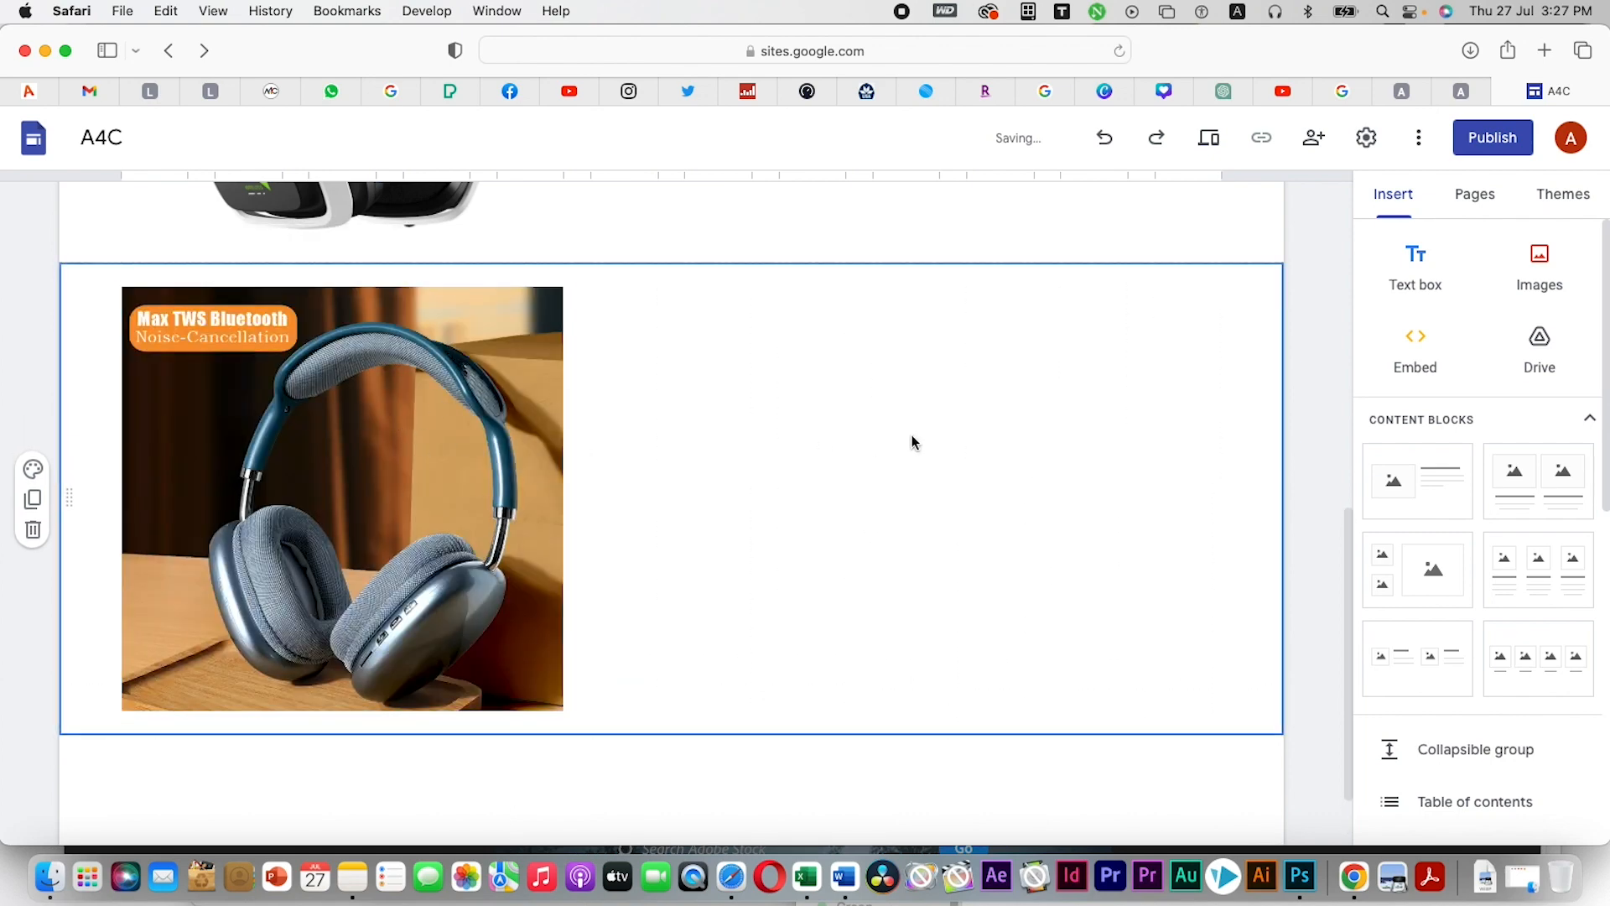
# Try to upload the red headset image c32988201167.jpg.webp from Downloads
pyautogui.scroll(3, 855, 532)
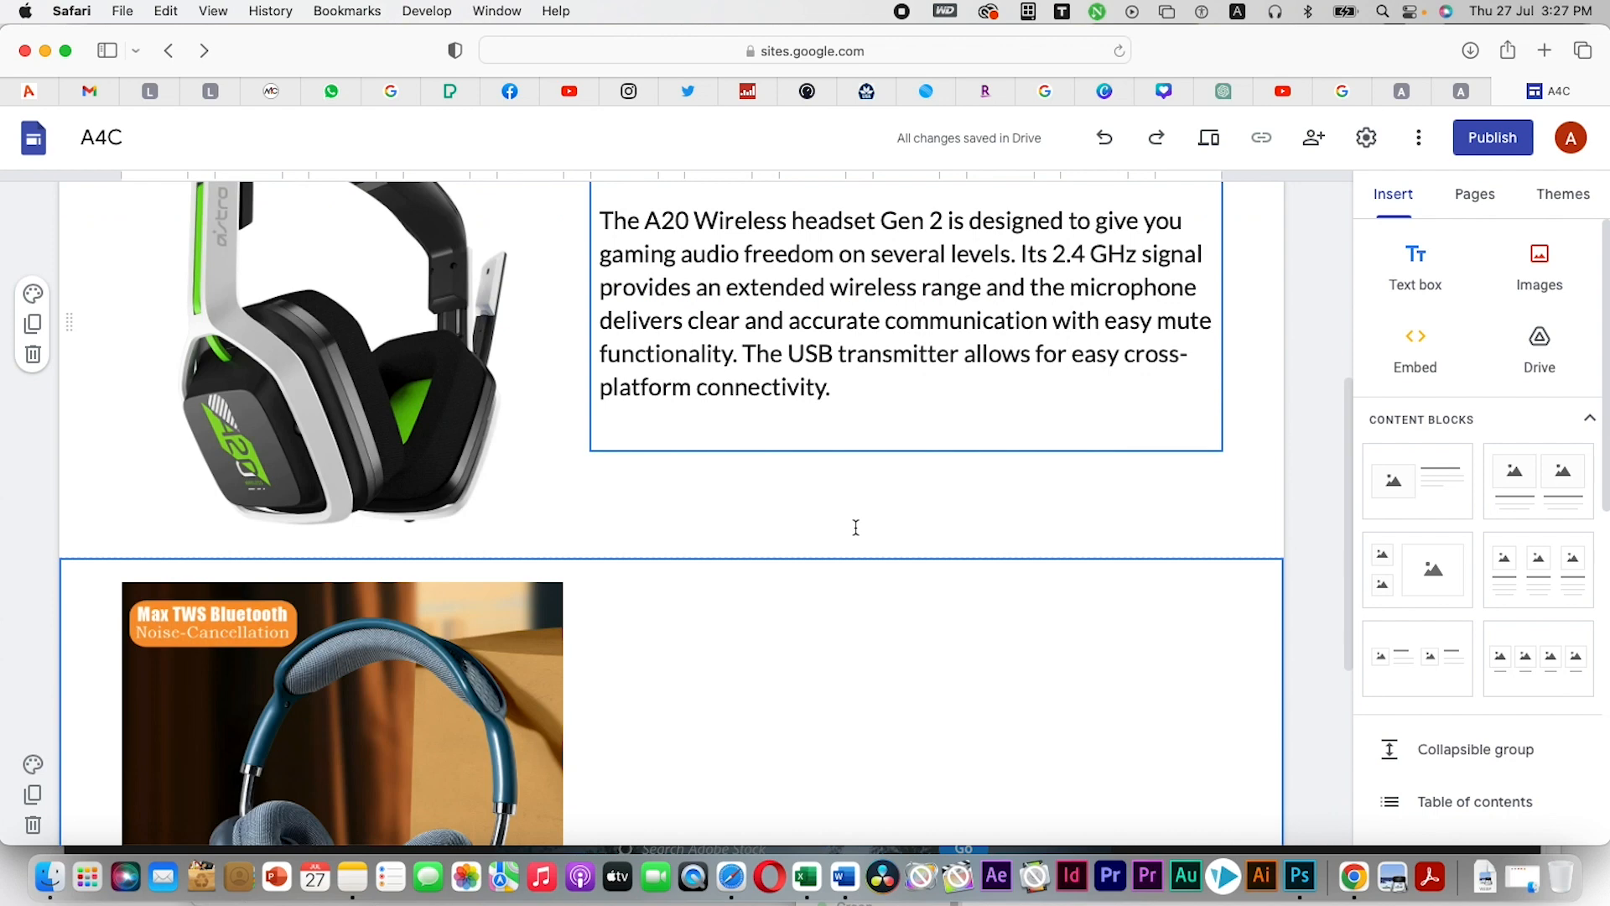
pyautogui.scroll(-1, 856, 528)
pyautogui.scroll(-2, 829, 638)
pyautogui.scroll(1, 959, 606)
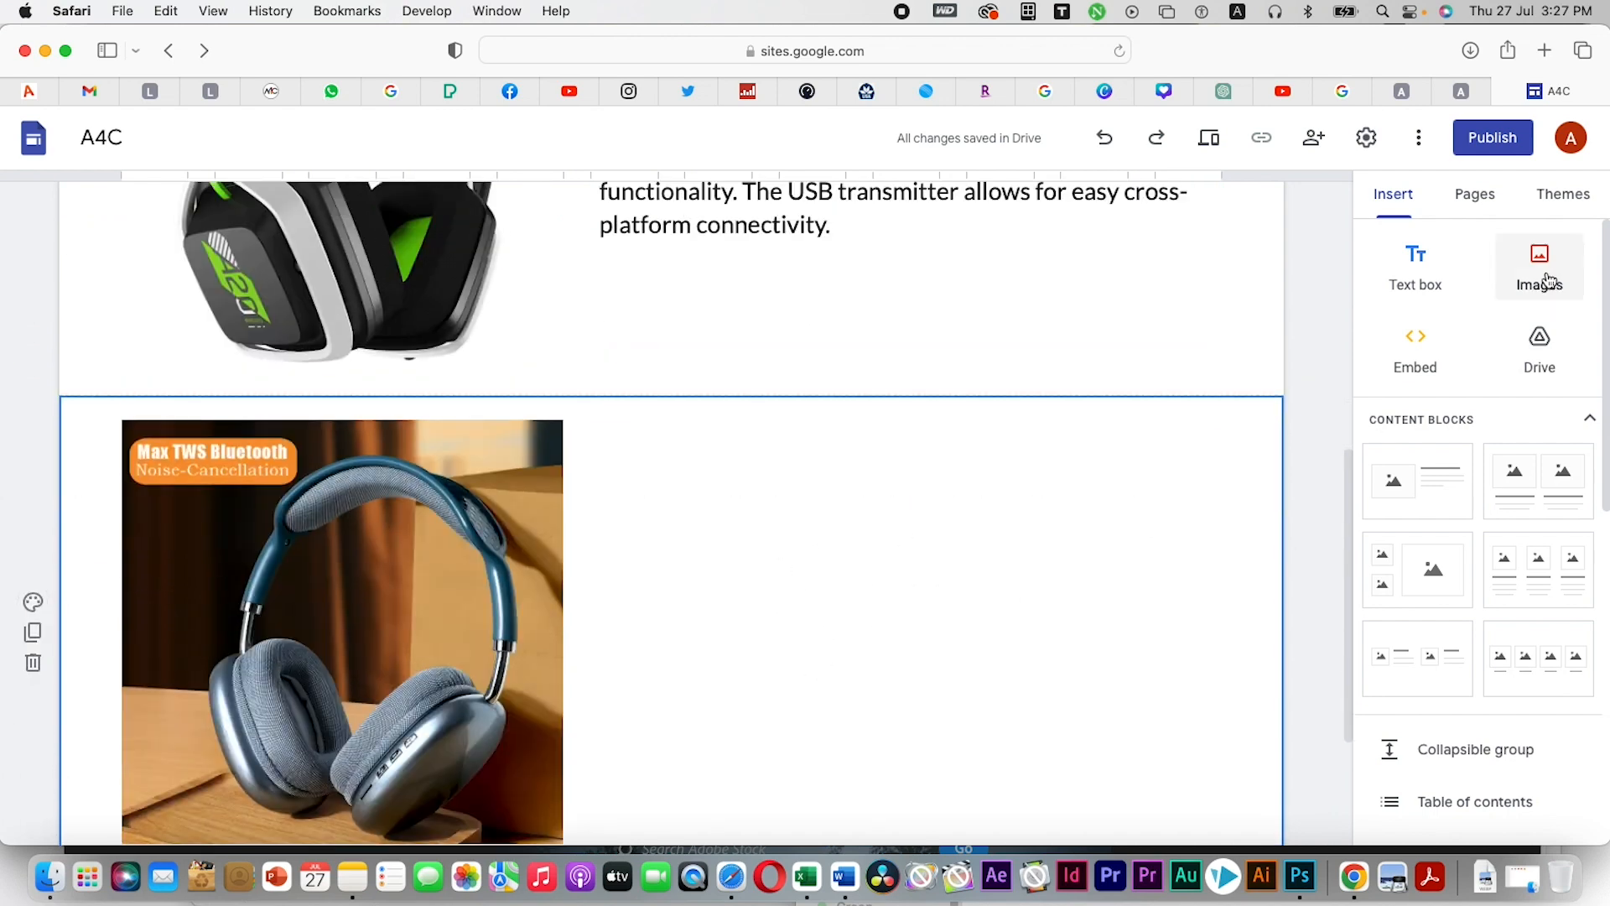
pyautogui.click(1540, 266)
pyautogui.click(1554, 338)
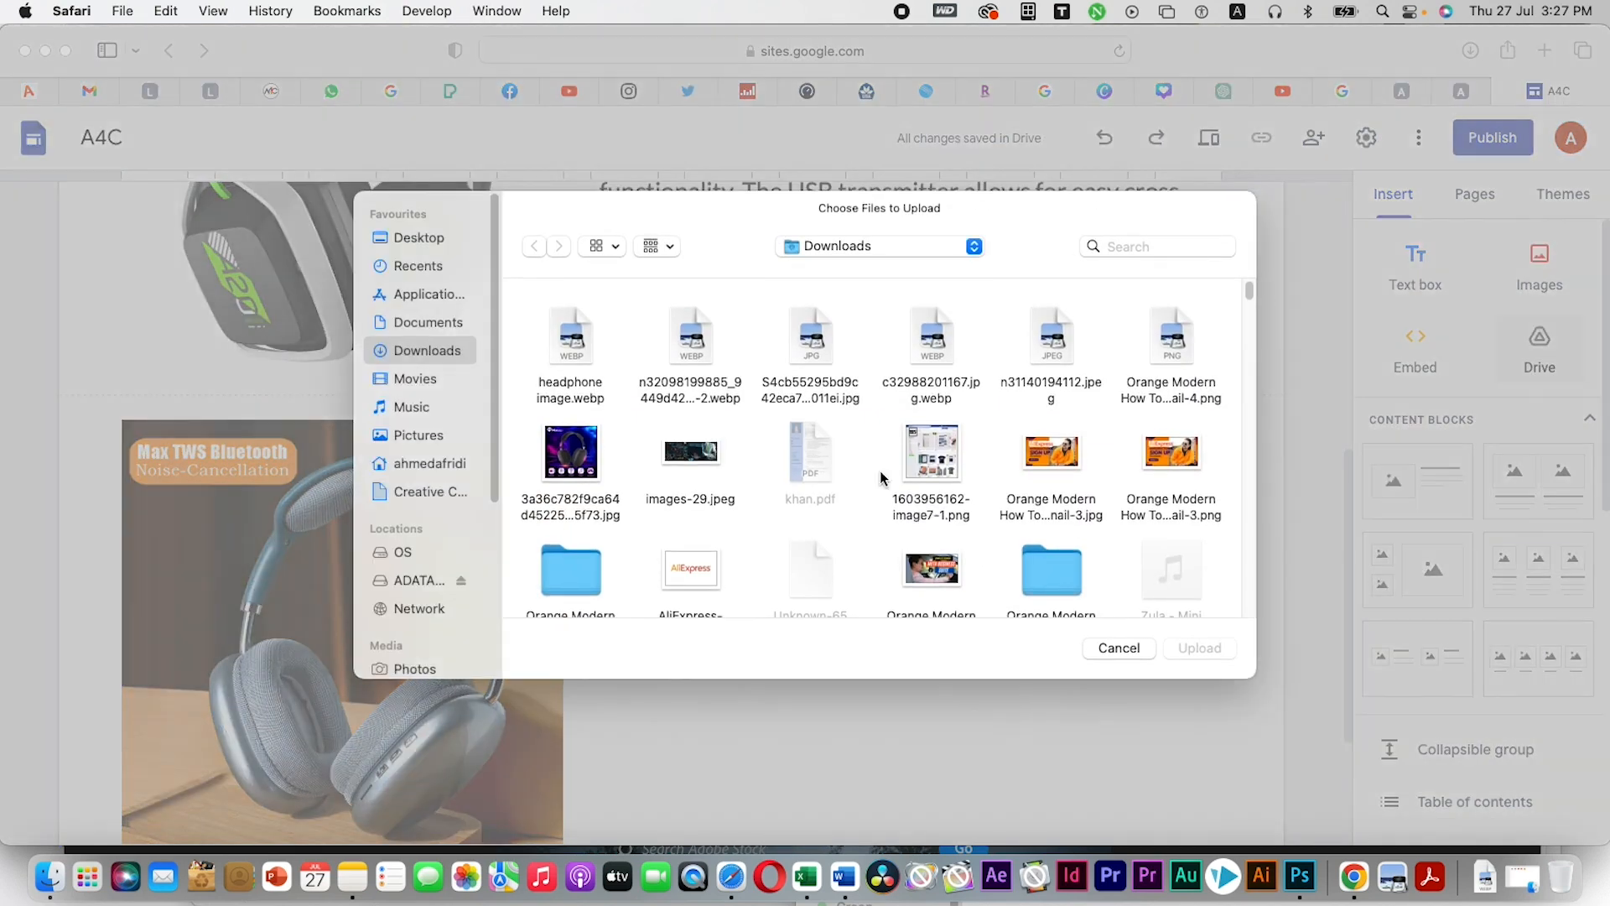
pyautogui.click(929, 350)
pyautogui.press('space')
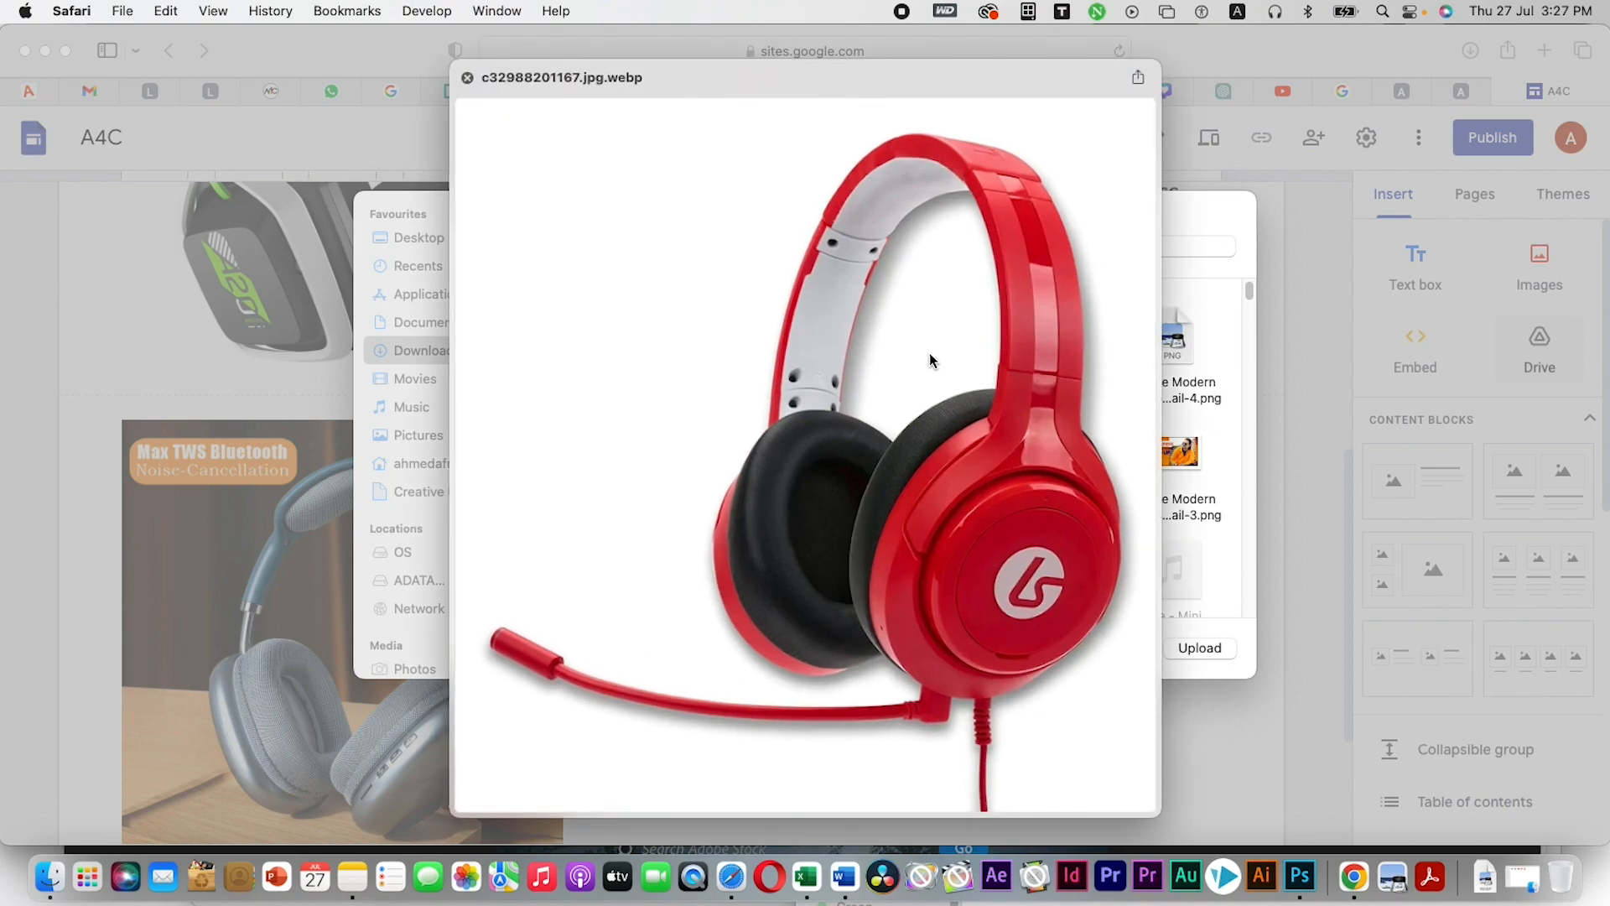
pyautogui.press('space')
pyautogui.click(1218, 650)
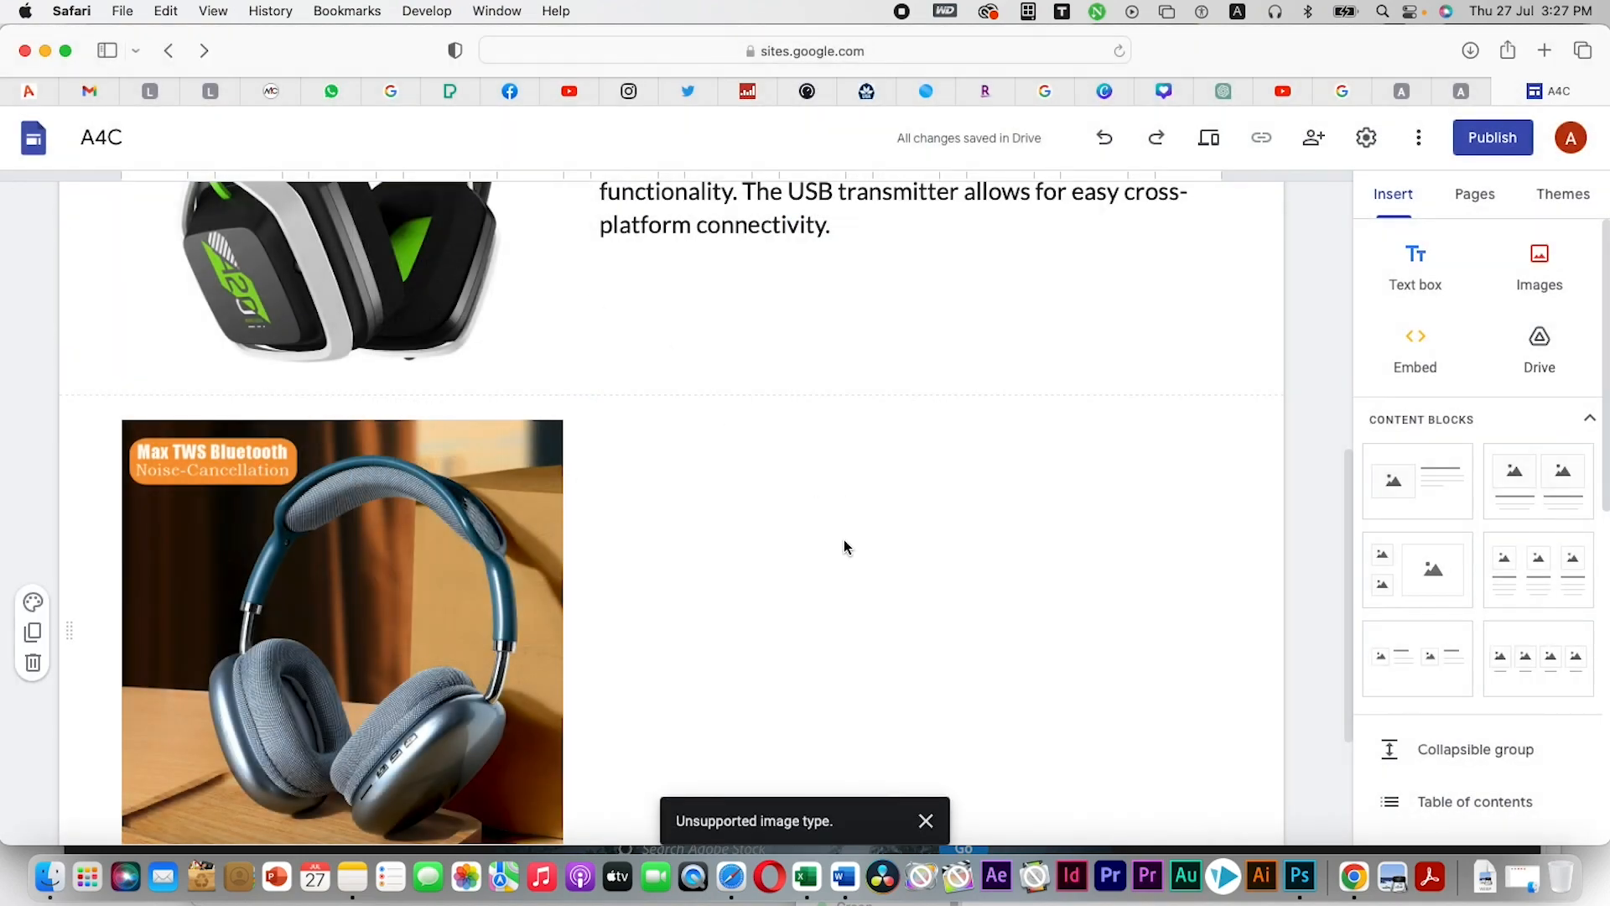
# Open the image picker for inserting an online picture below the blue headphones
pyautogui.scroll(-3, 909, 601)
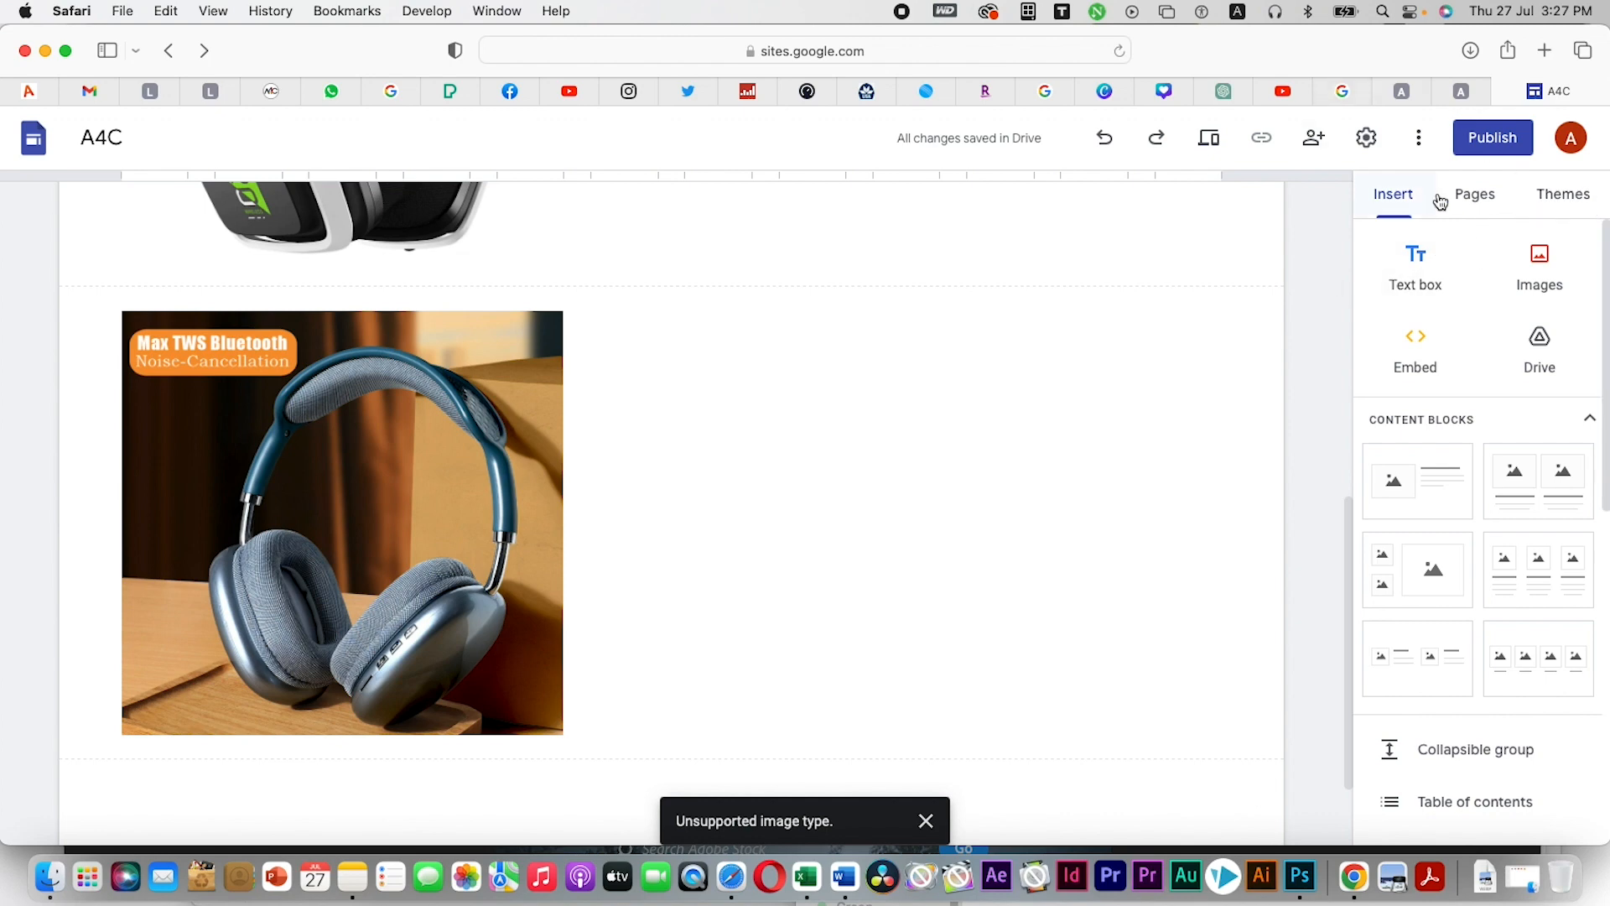
pyautogui.click(1565, 288)
pyautogui.click(1553, 394)
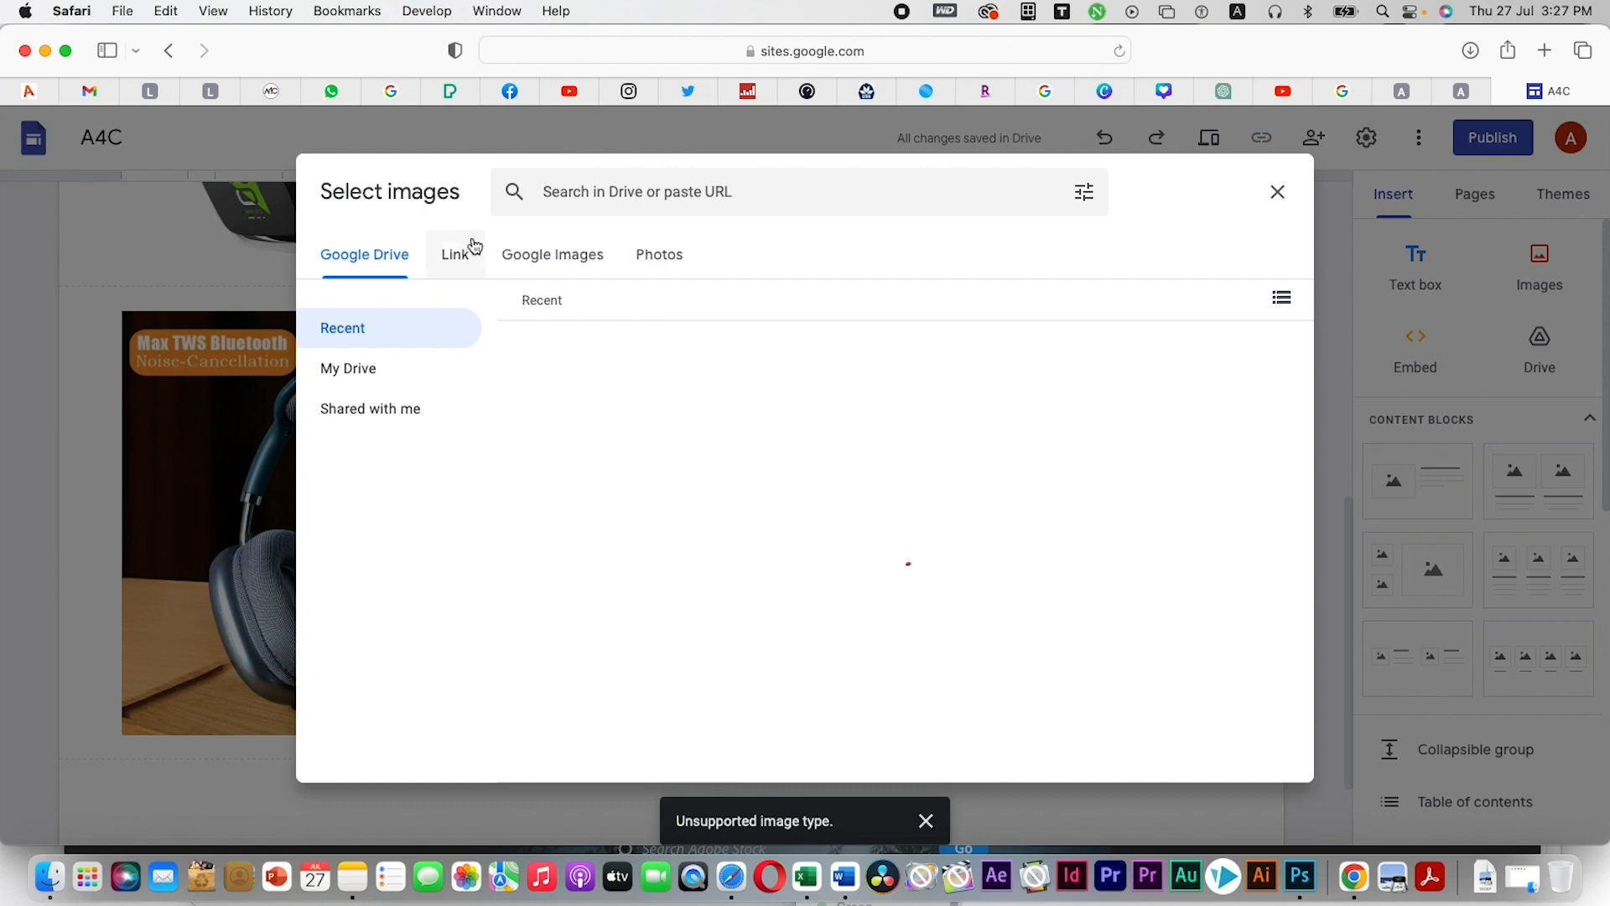
pyautogui.click(669, 189)
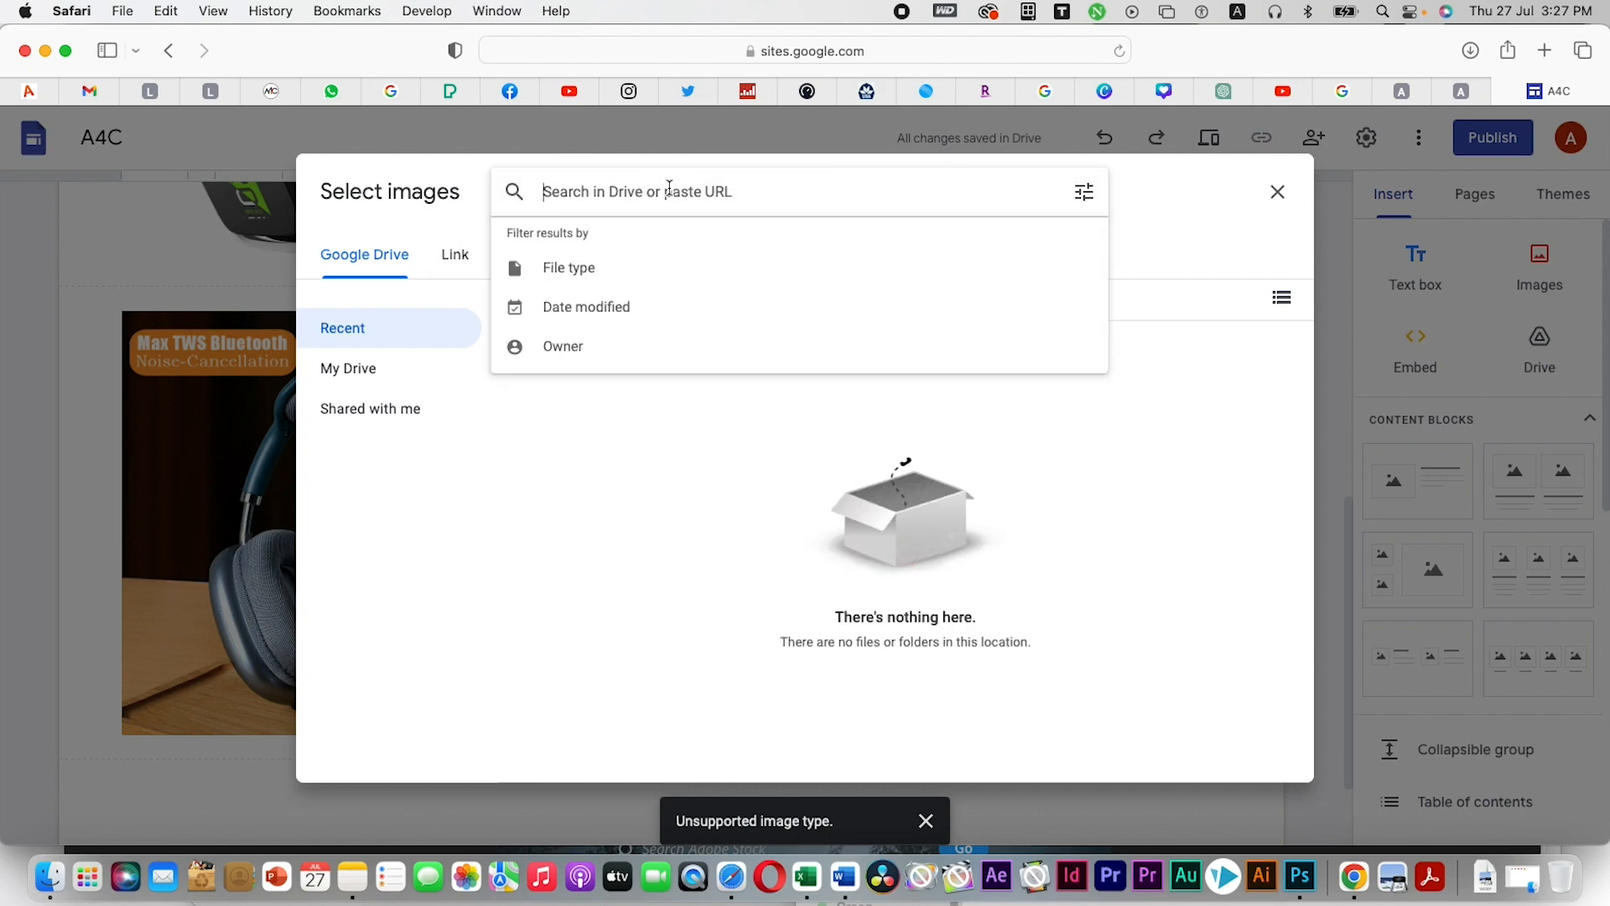
pyautogui.write('gamin')
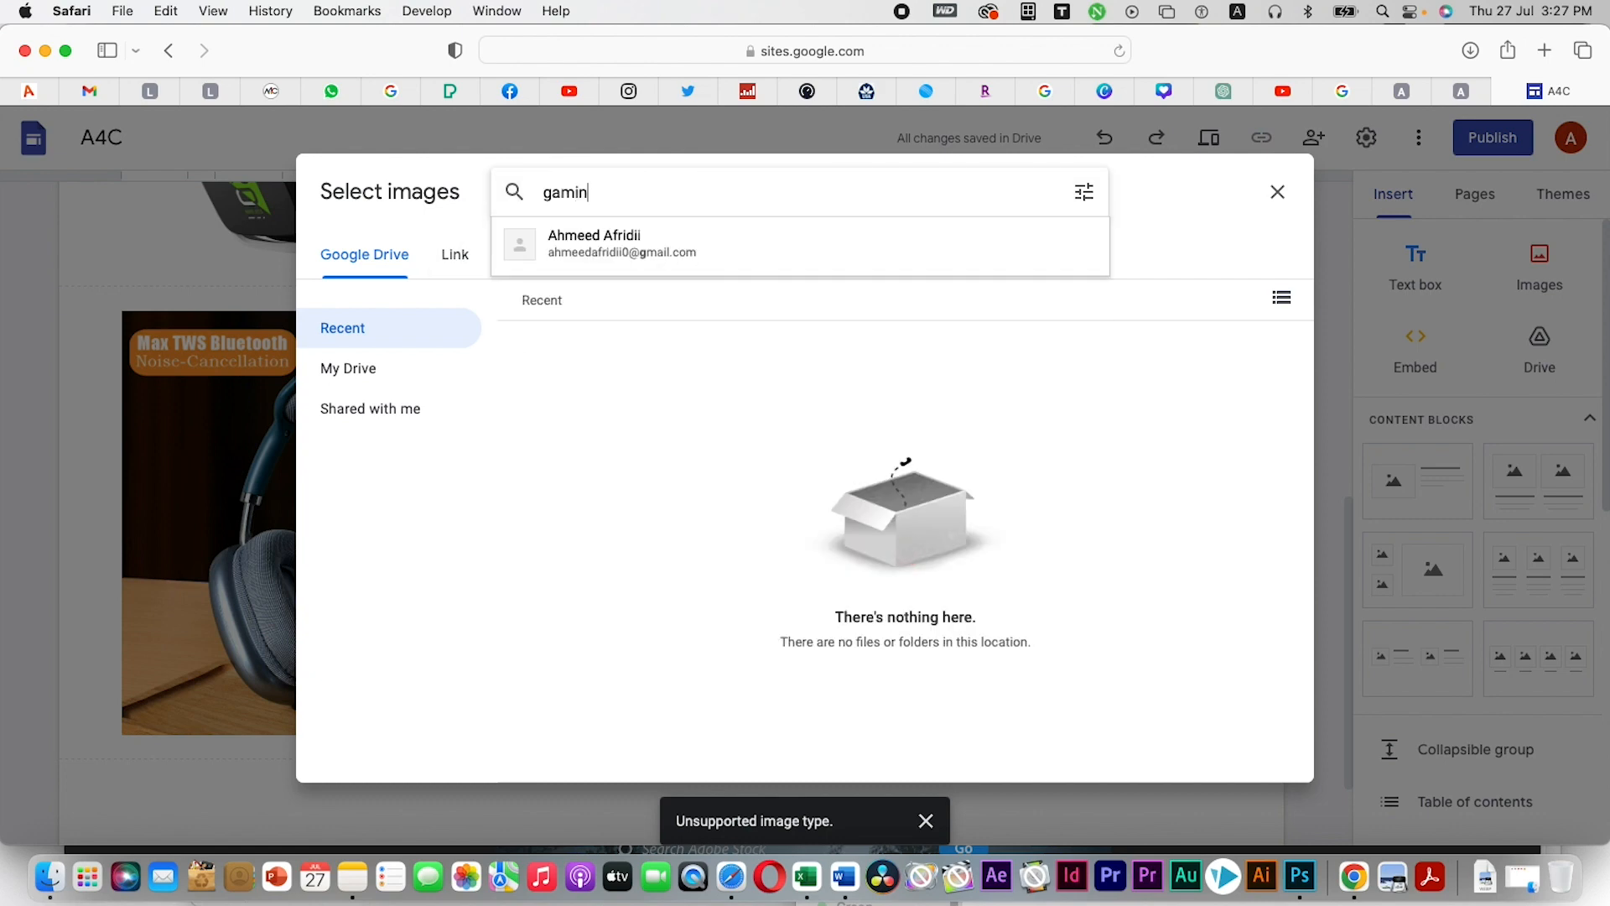
pyautogui.write('g headphones')
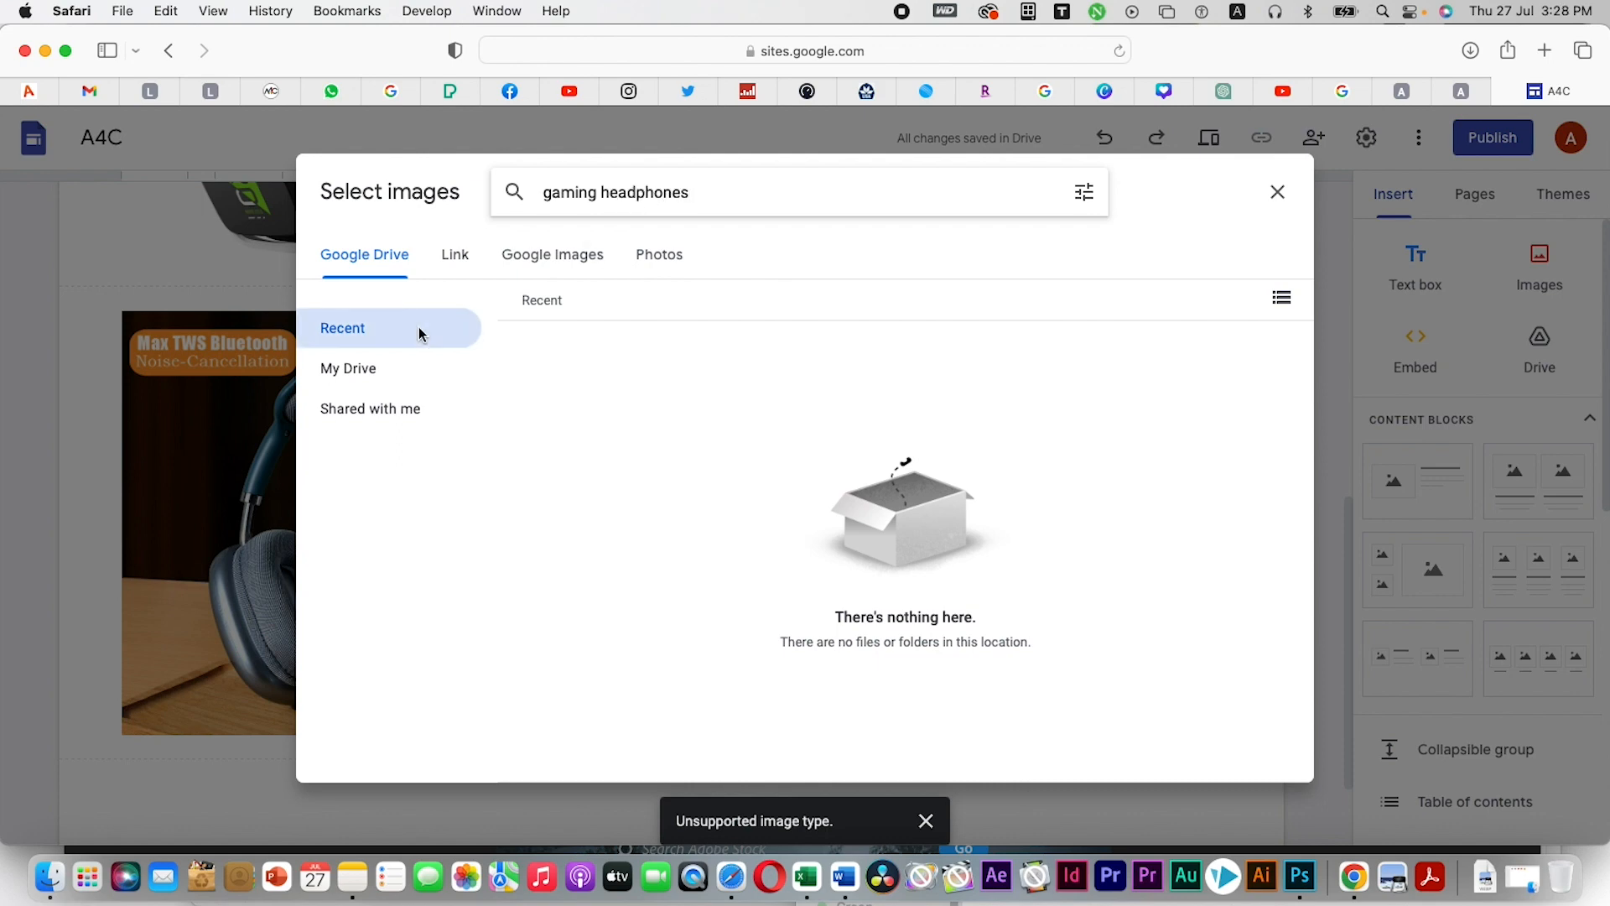
# Search Google Images for "gaming headphones" and insert the picture of the yellow Razer headset
pyautogui.click(534, 264)
pyautogui.click(679, 192)
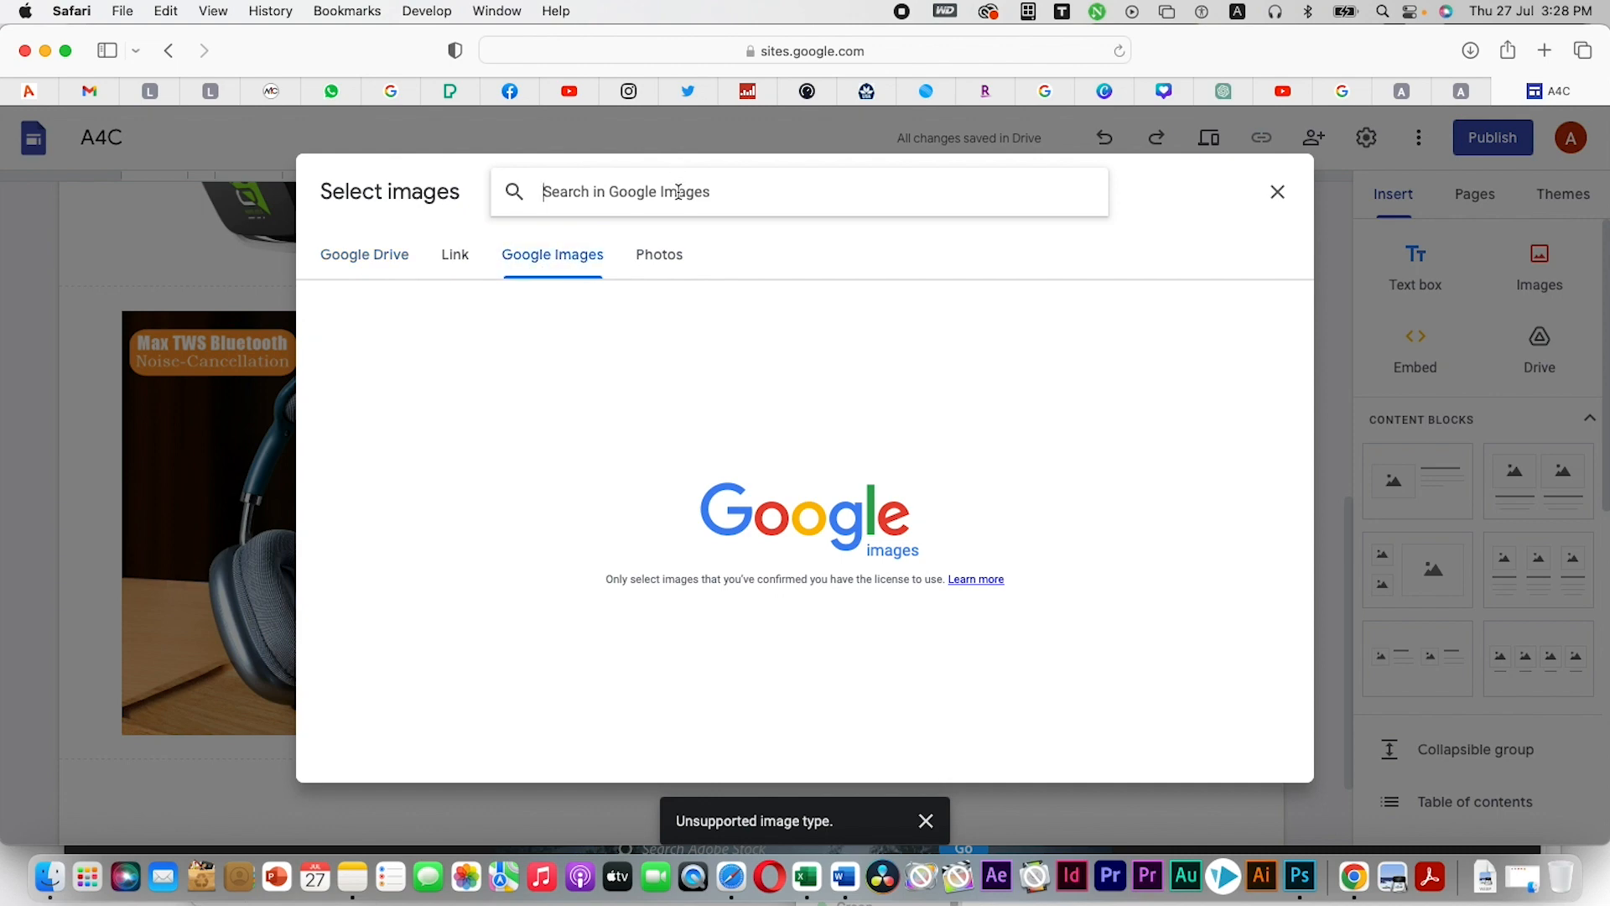
pyautogui.write('gaming headphones')
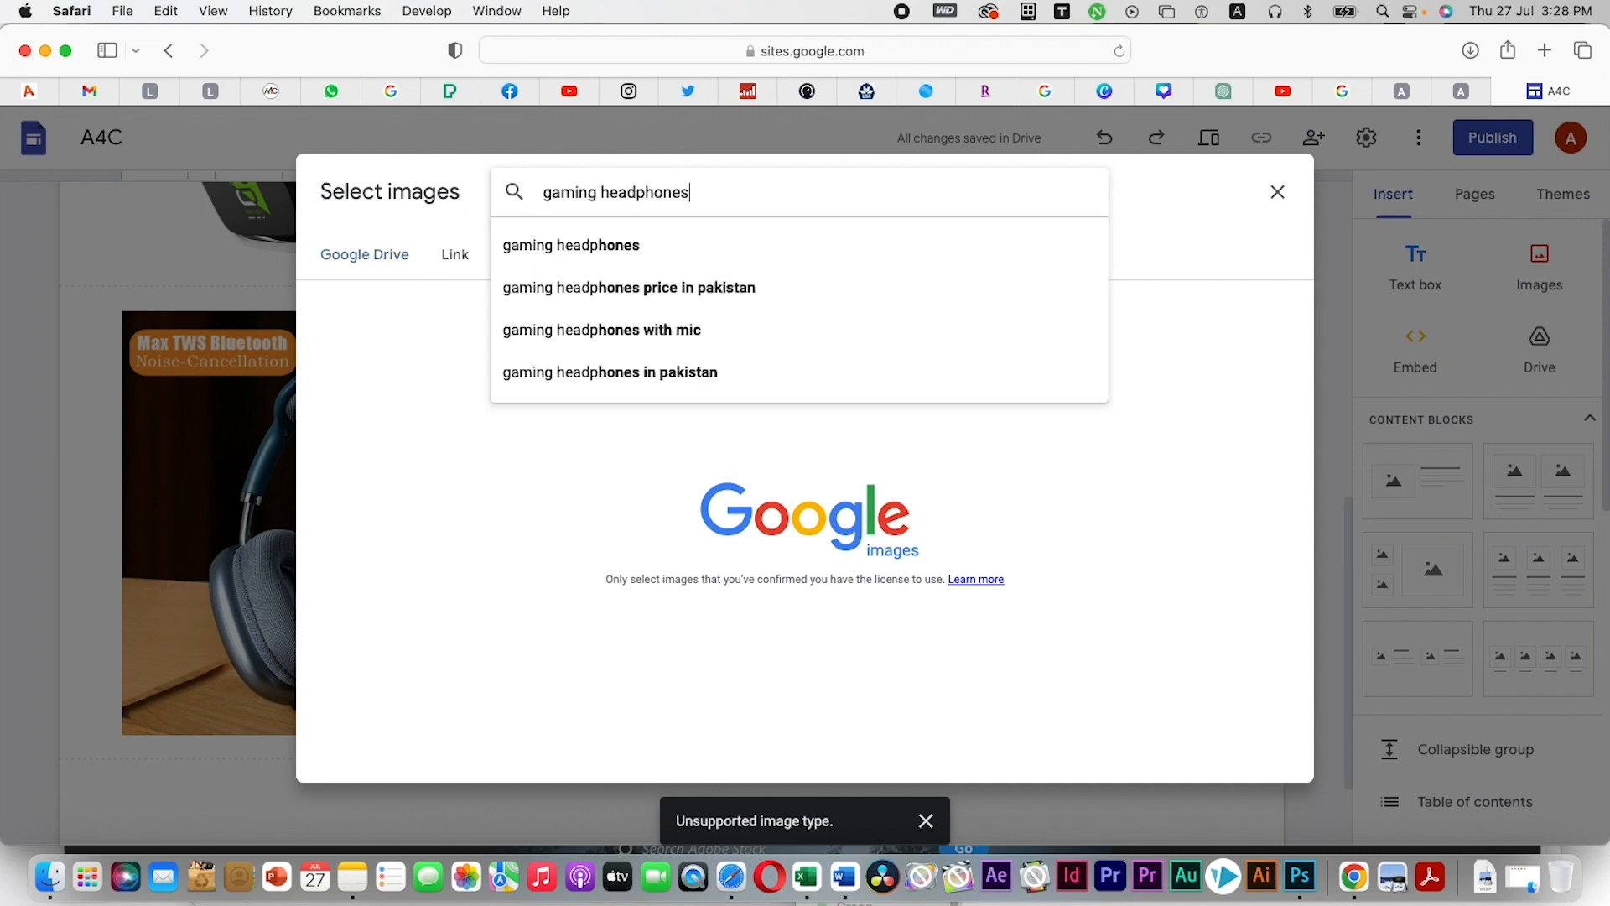
pyautogui.press('Return')
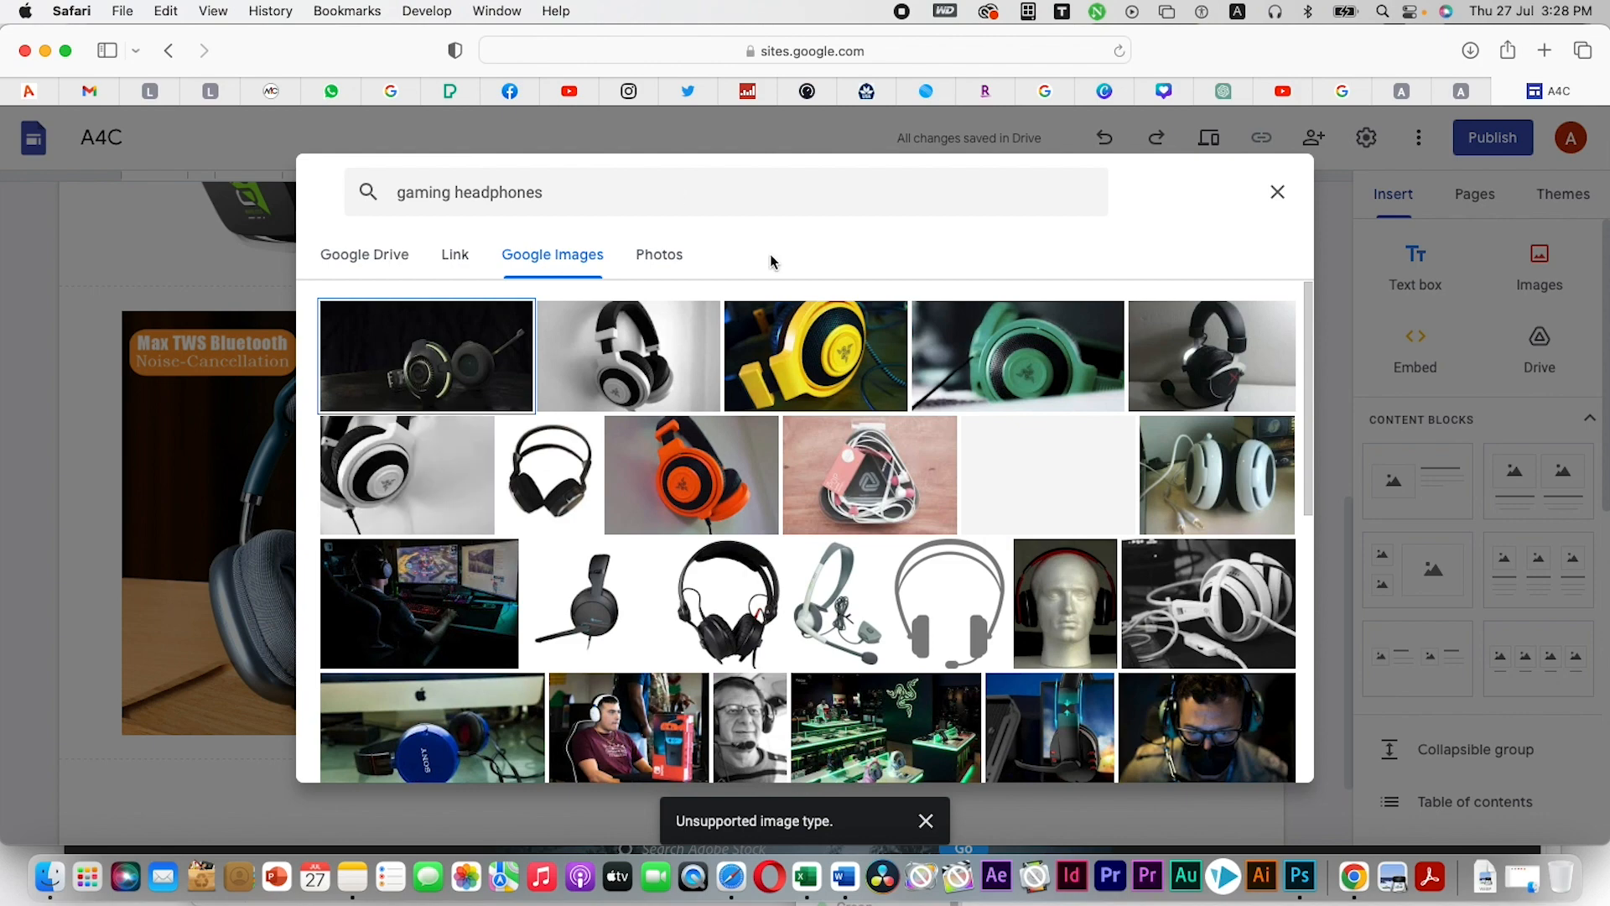
pyautogui.scroll(-5, 885, 577)
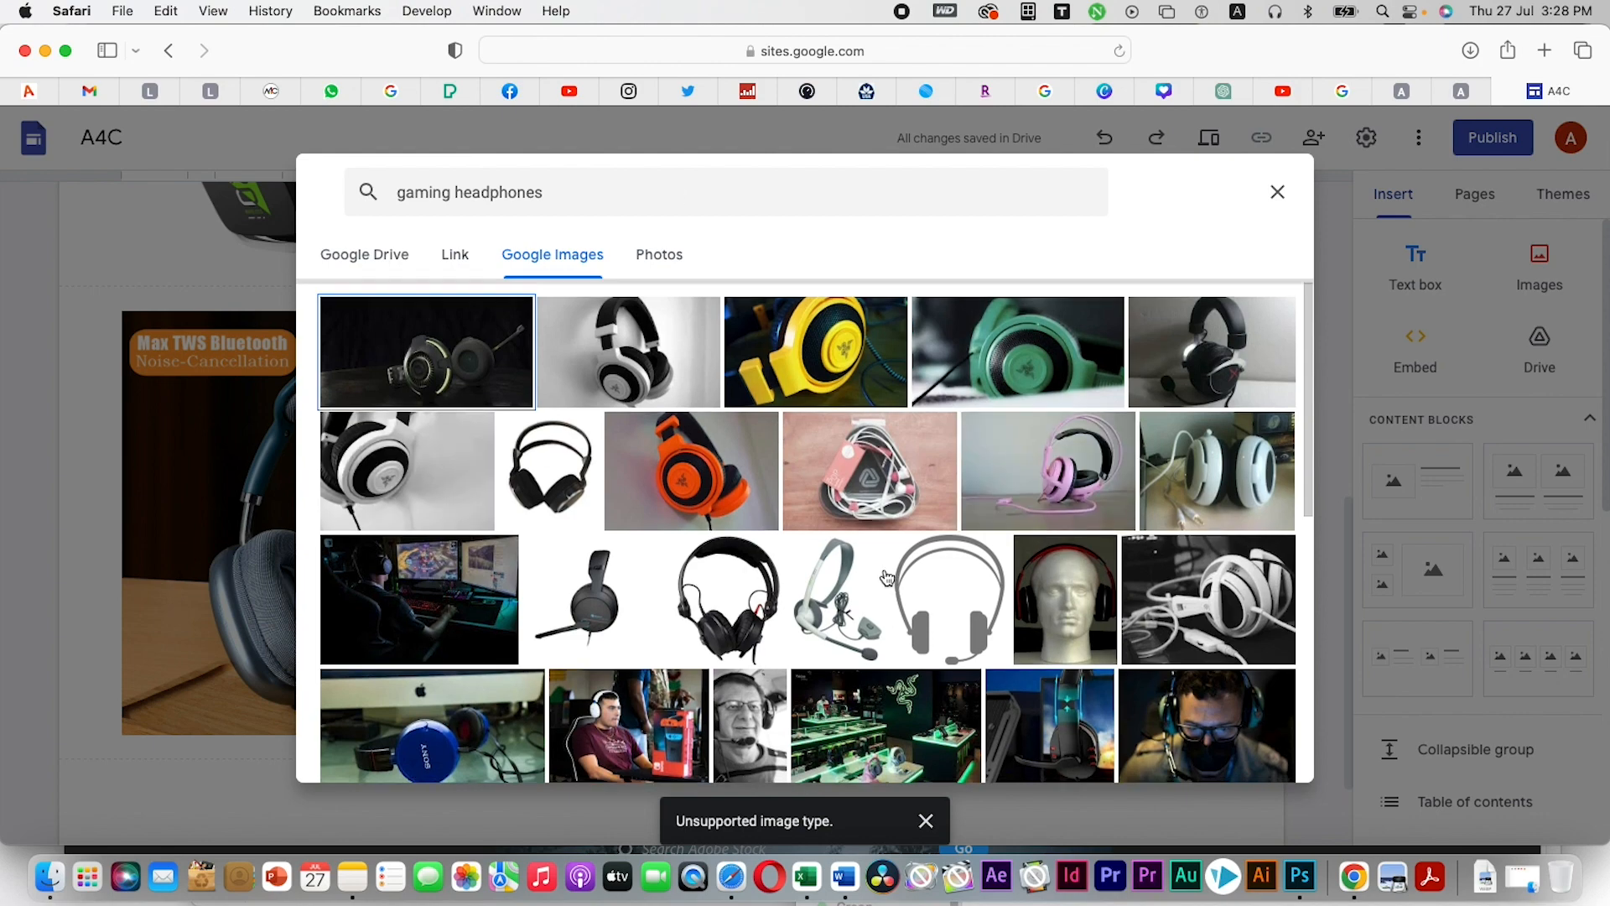
pyautogui.scroll(-4, 885, 577)
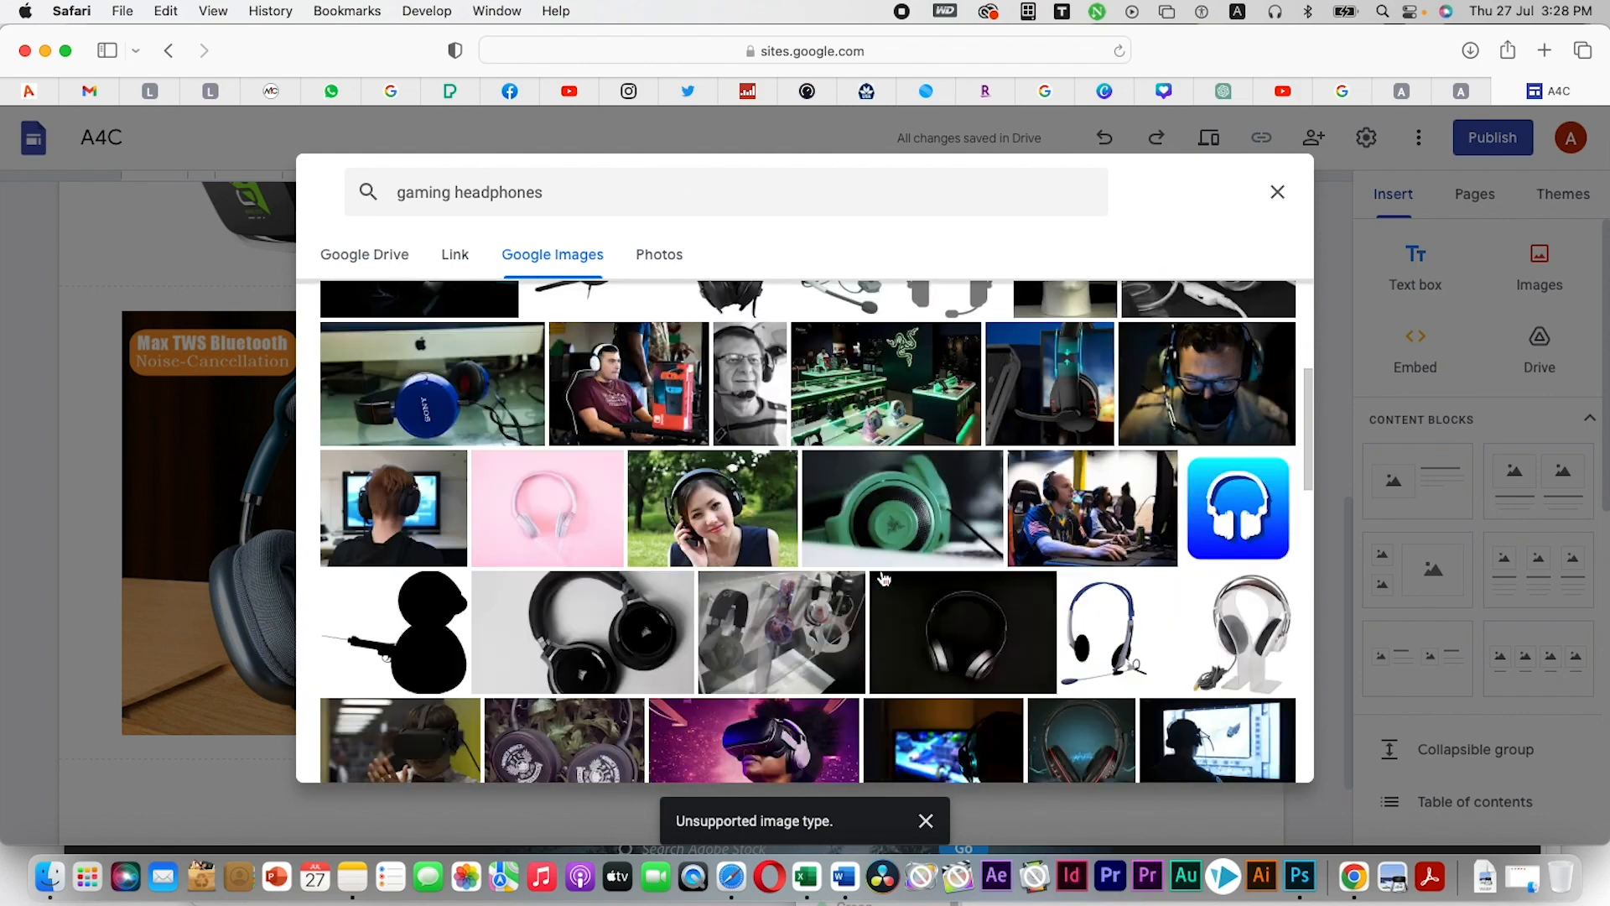
pyautogui.scroll(-18, 884, 577)
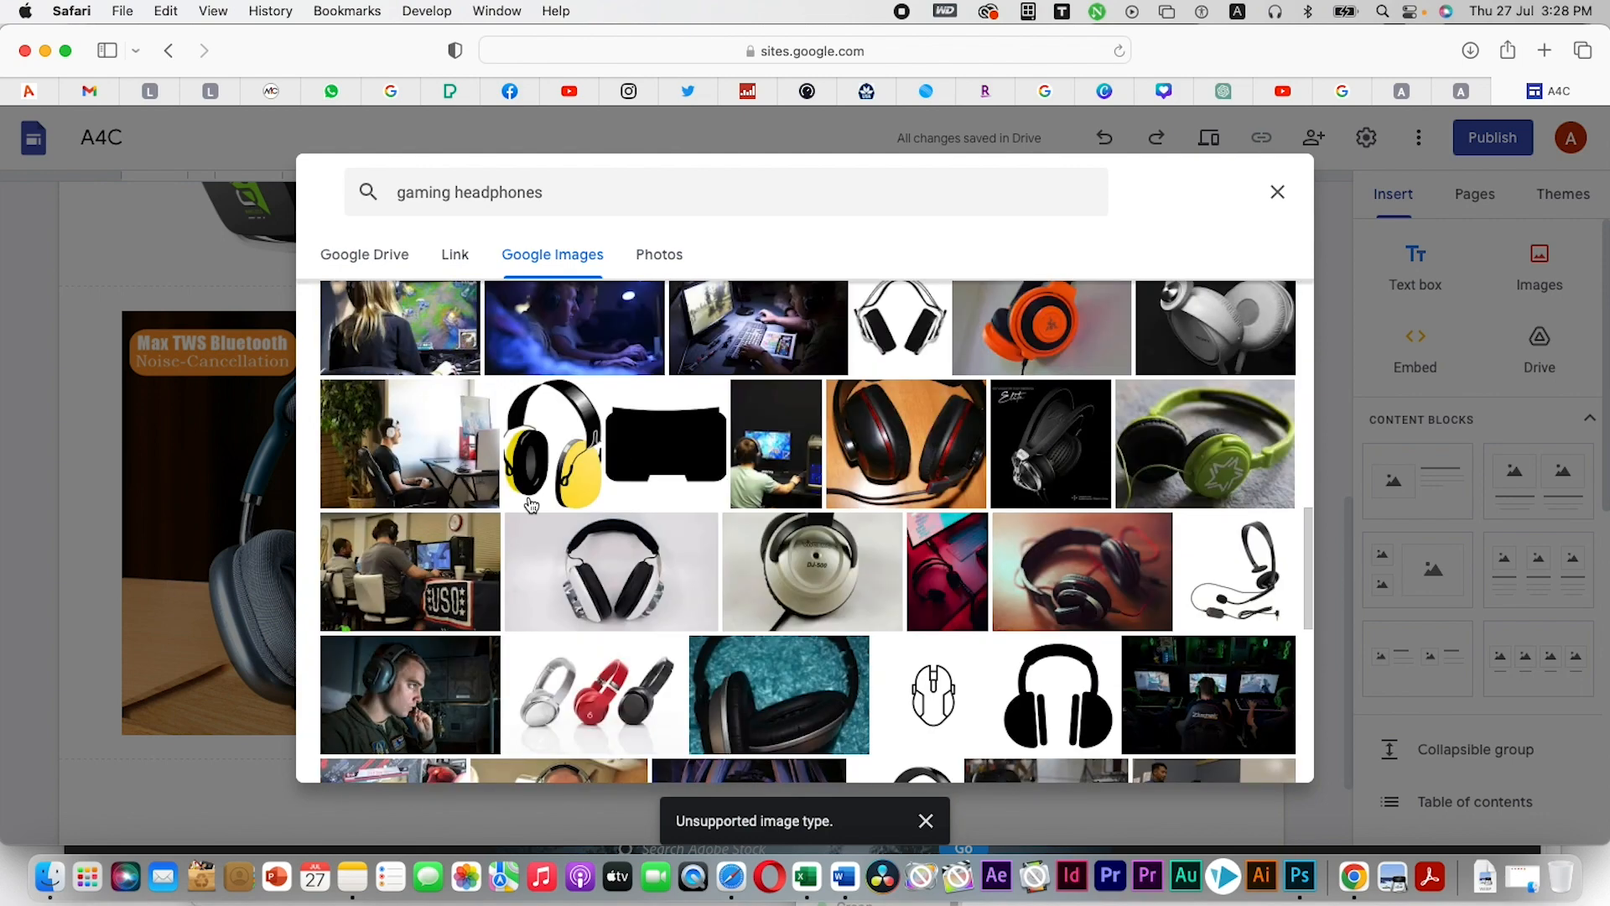
pyautogui.scroll(-10, 764, 480)
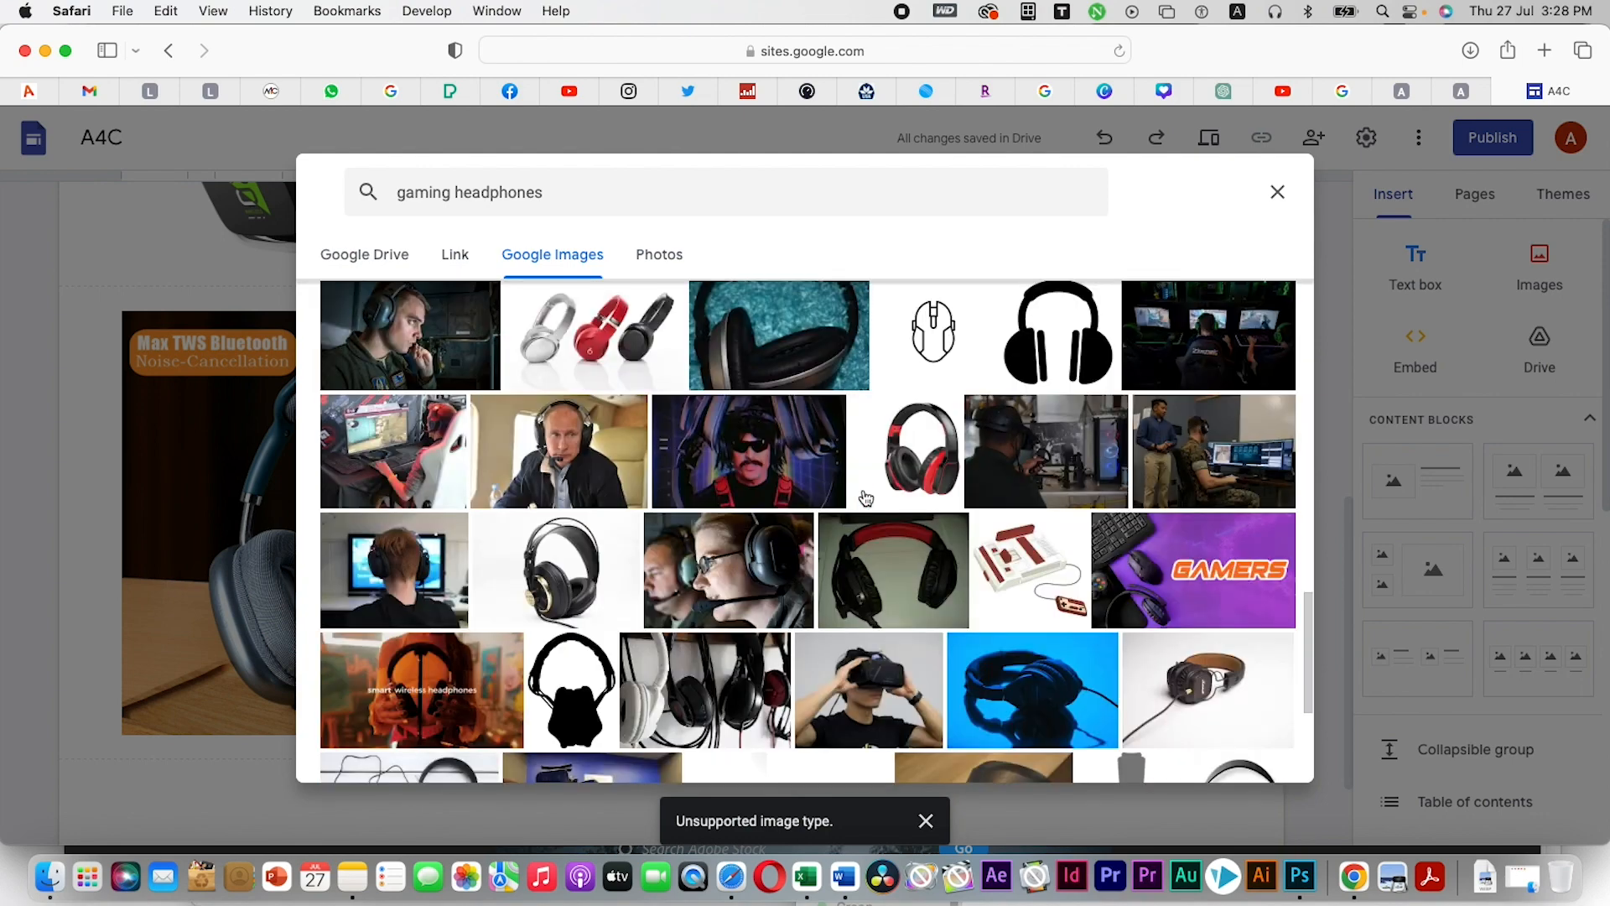
pyautogui.scroll(20, 864, 498)
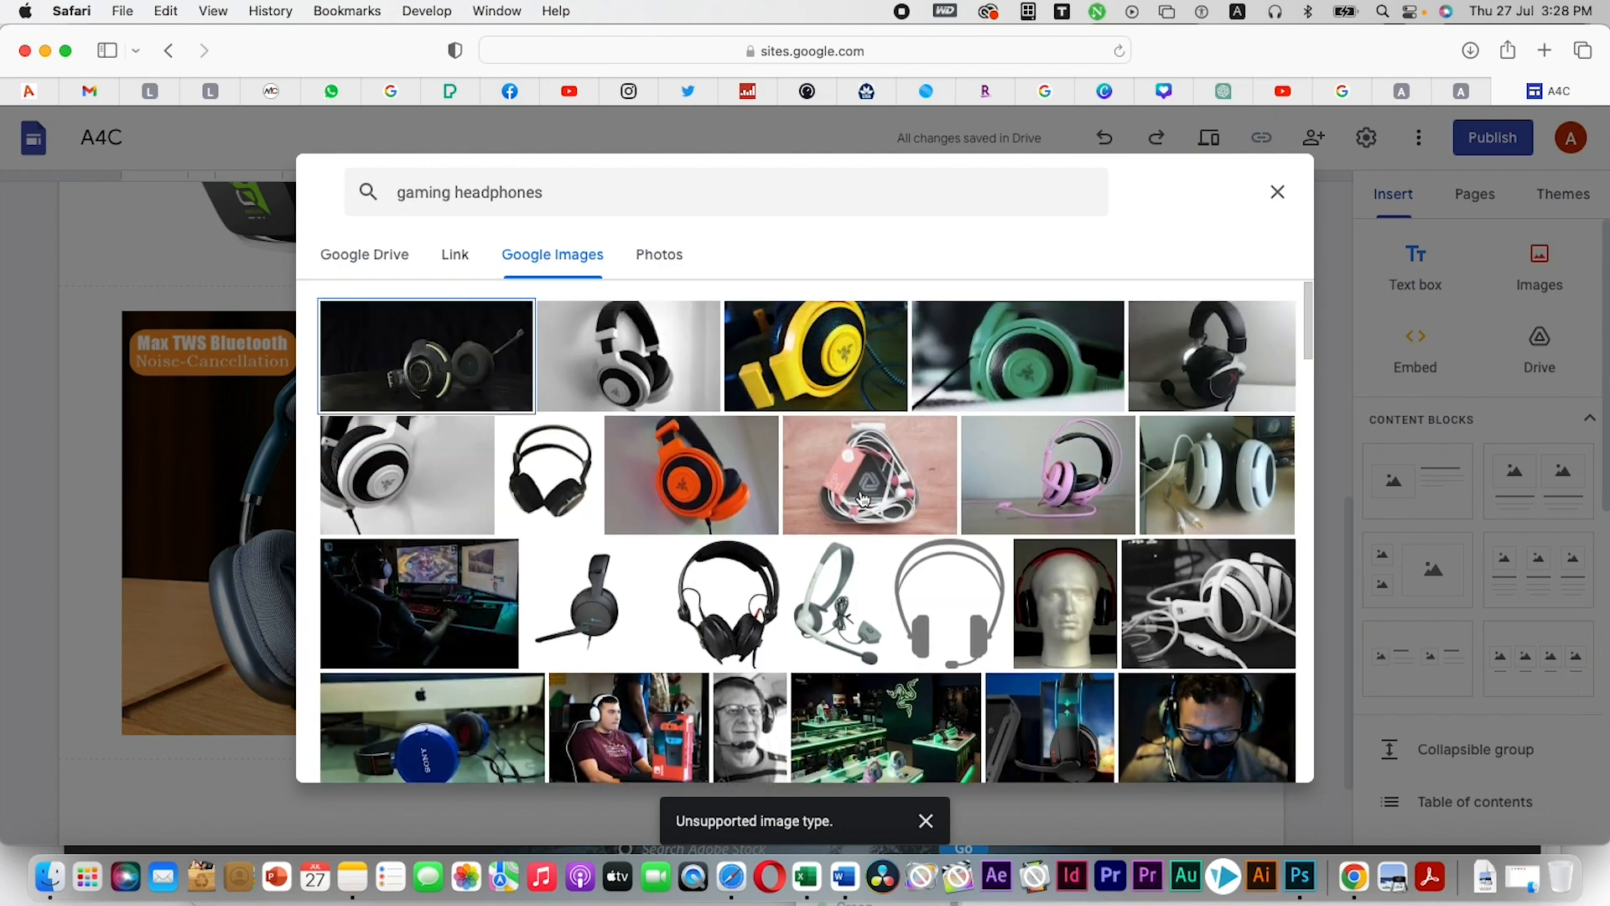
pyautogui.click(816, 387)
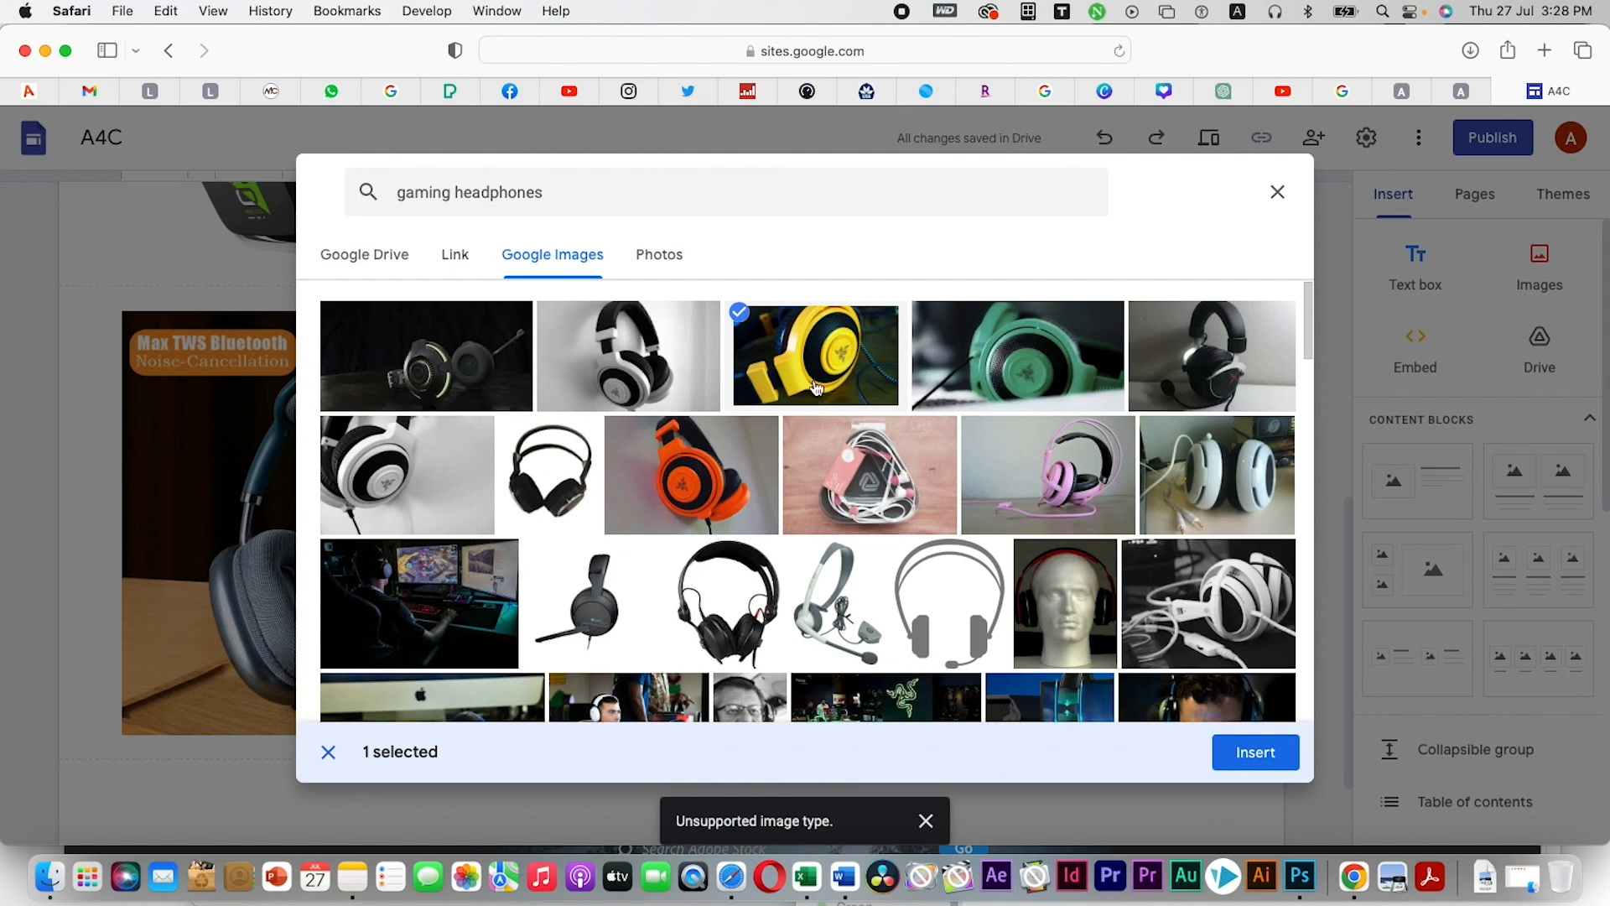
pyautogui.click(1256, 754)
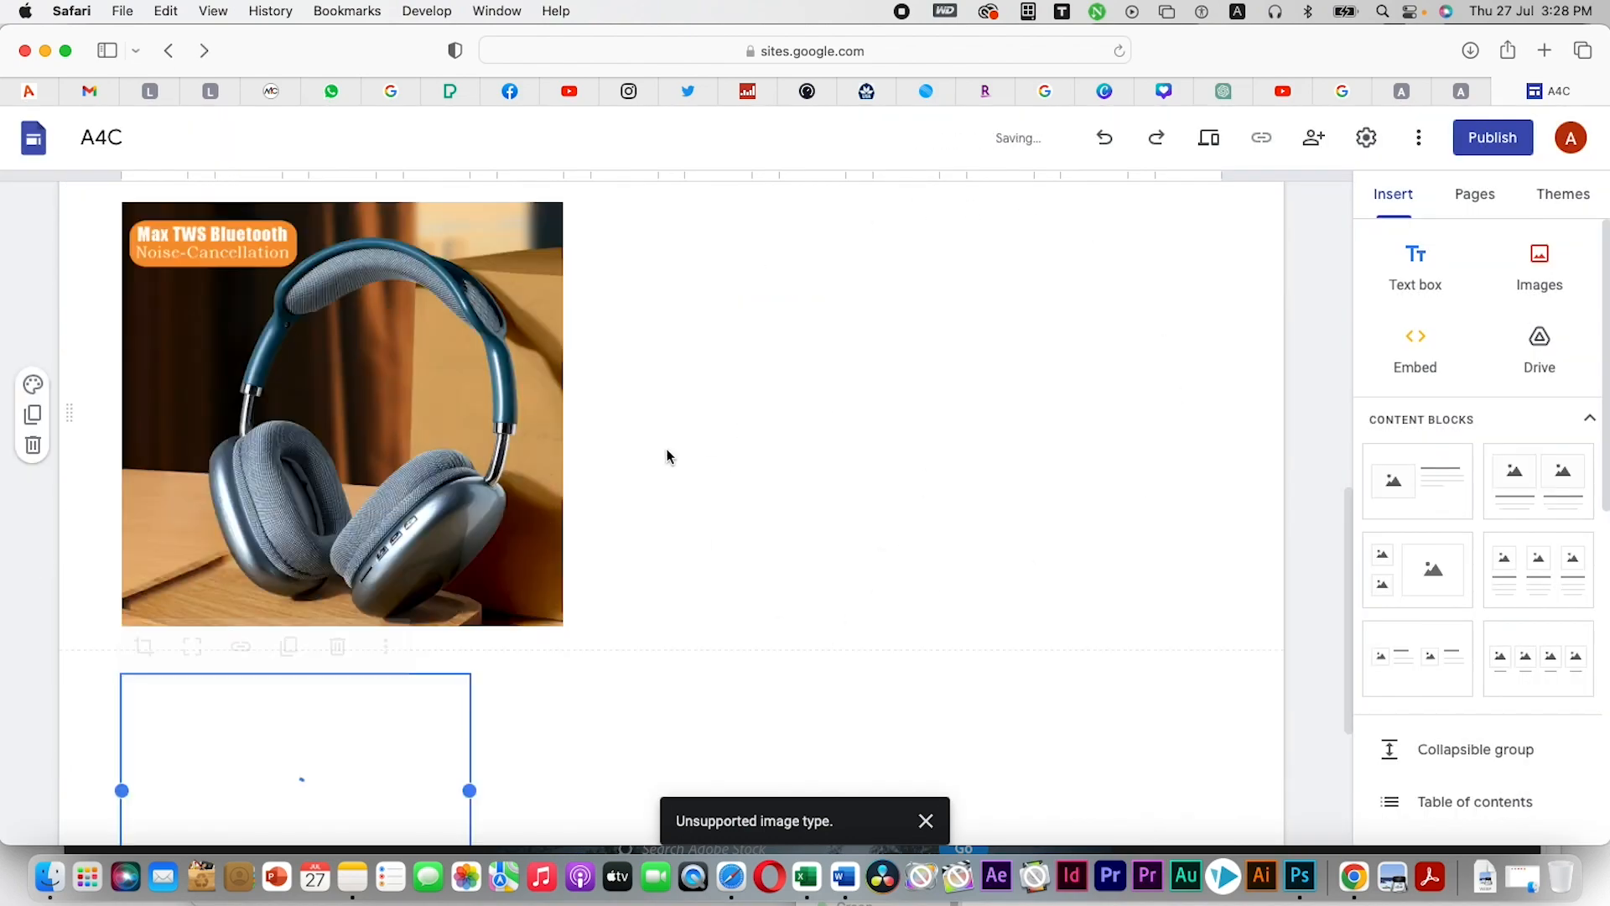
# Move the yellow headset image up into the same section, beside the blue headphones image
pyautogui.click(336, 244)
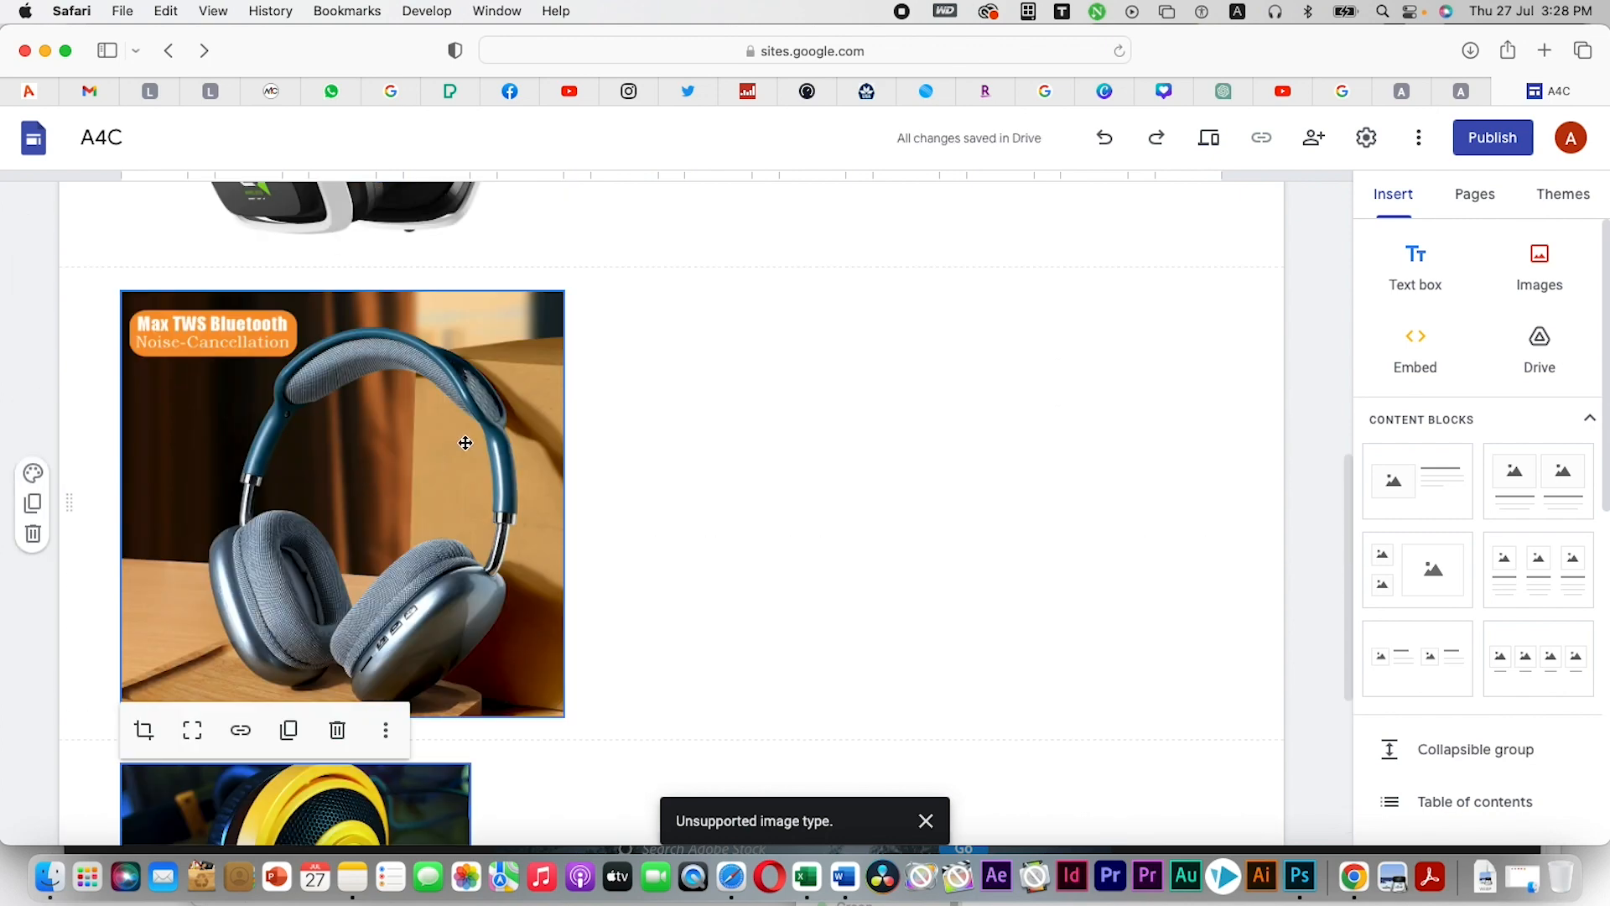
pyautogui.scroll(-4, 466, 442)
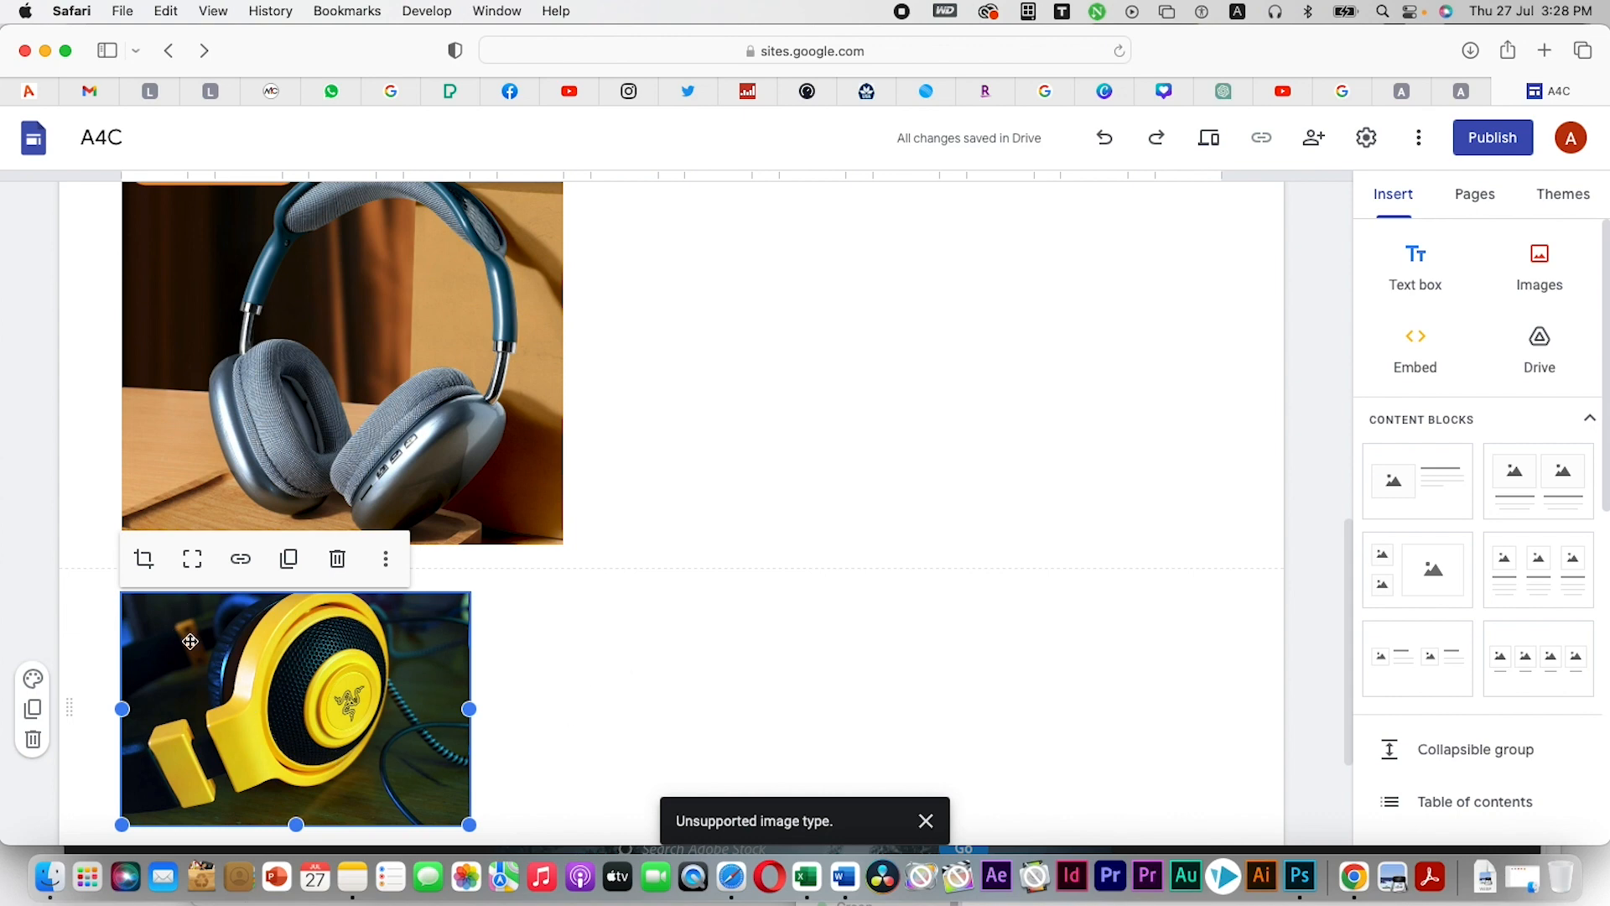
pyautogui.moveTo(152, 619); pyautogui.dragTo(964, 301)
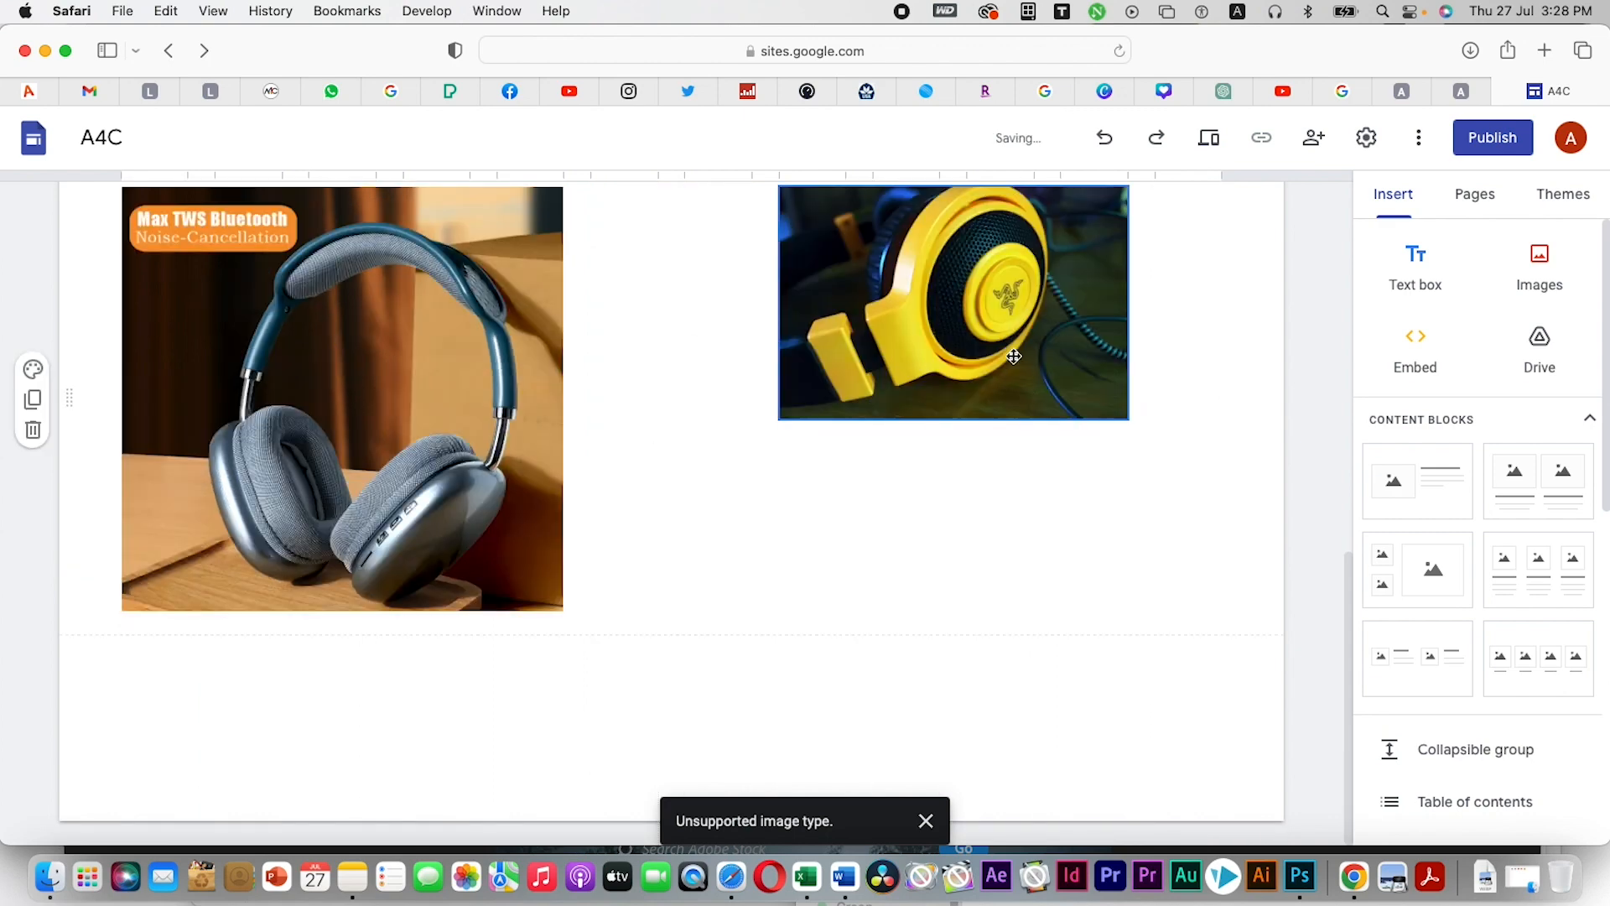
# Enlarge the yellow headset image toward the blue headphones and shorten the blue headphones image to match its height
pyautogui.moveTo(781, 421); pyautogui.dragTo(608, 560)
pyautogui.moveTo(927, 385); pyautogui.dragTo(982, 453)
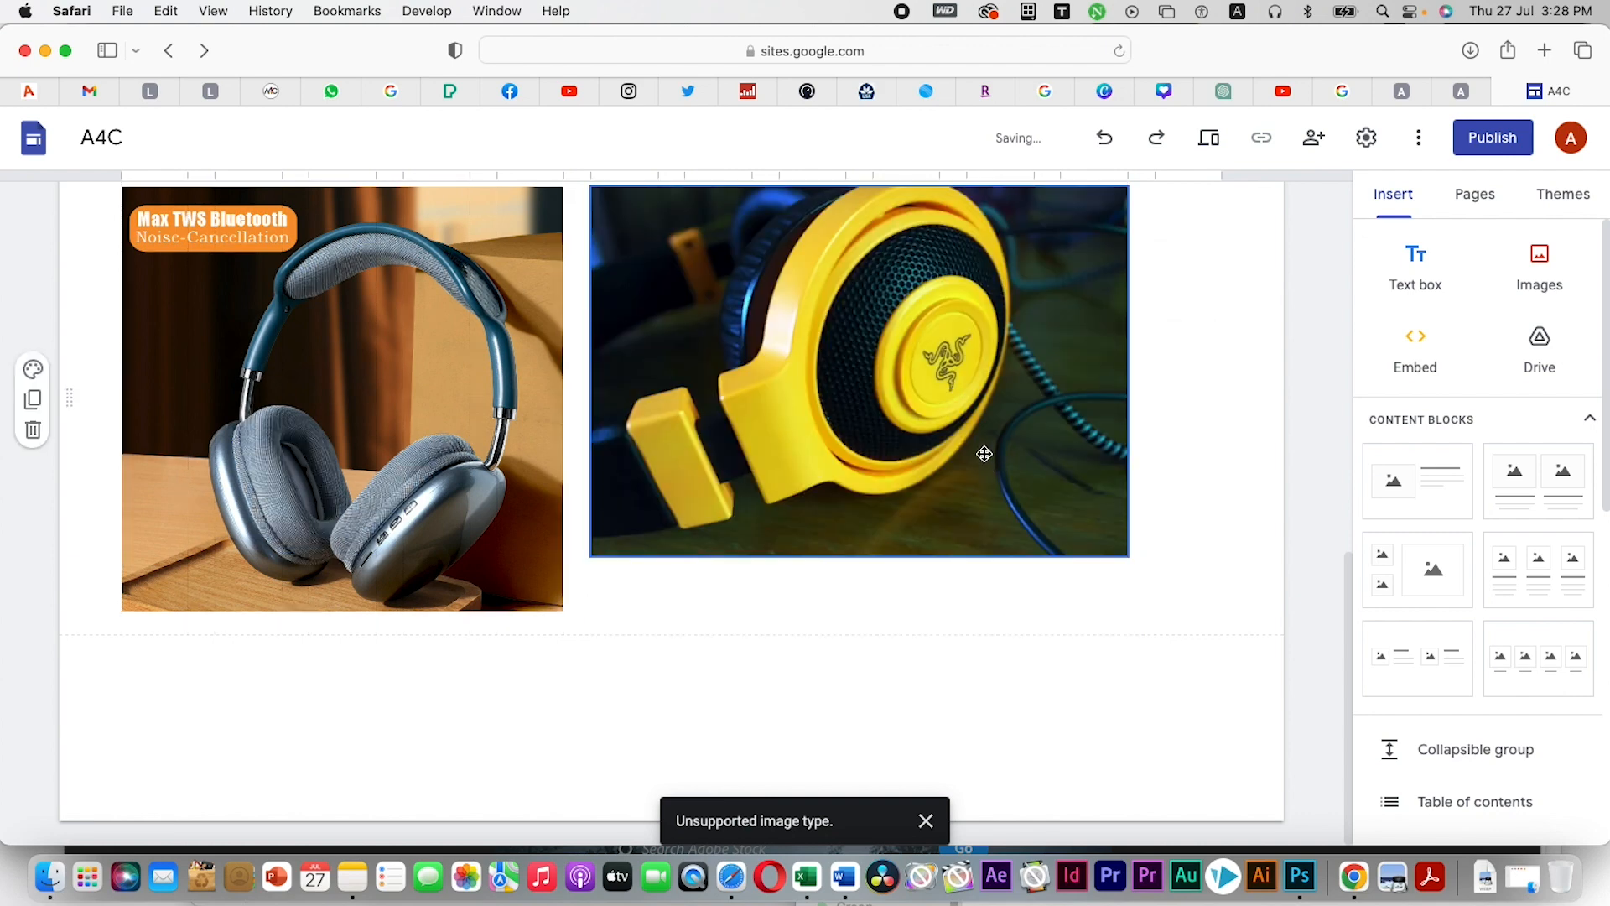
pyautogui.click(441, 484)
pyautogui.moveTo(563, 611); pyautogui.dragTo(541, 566)
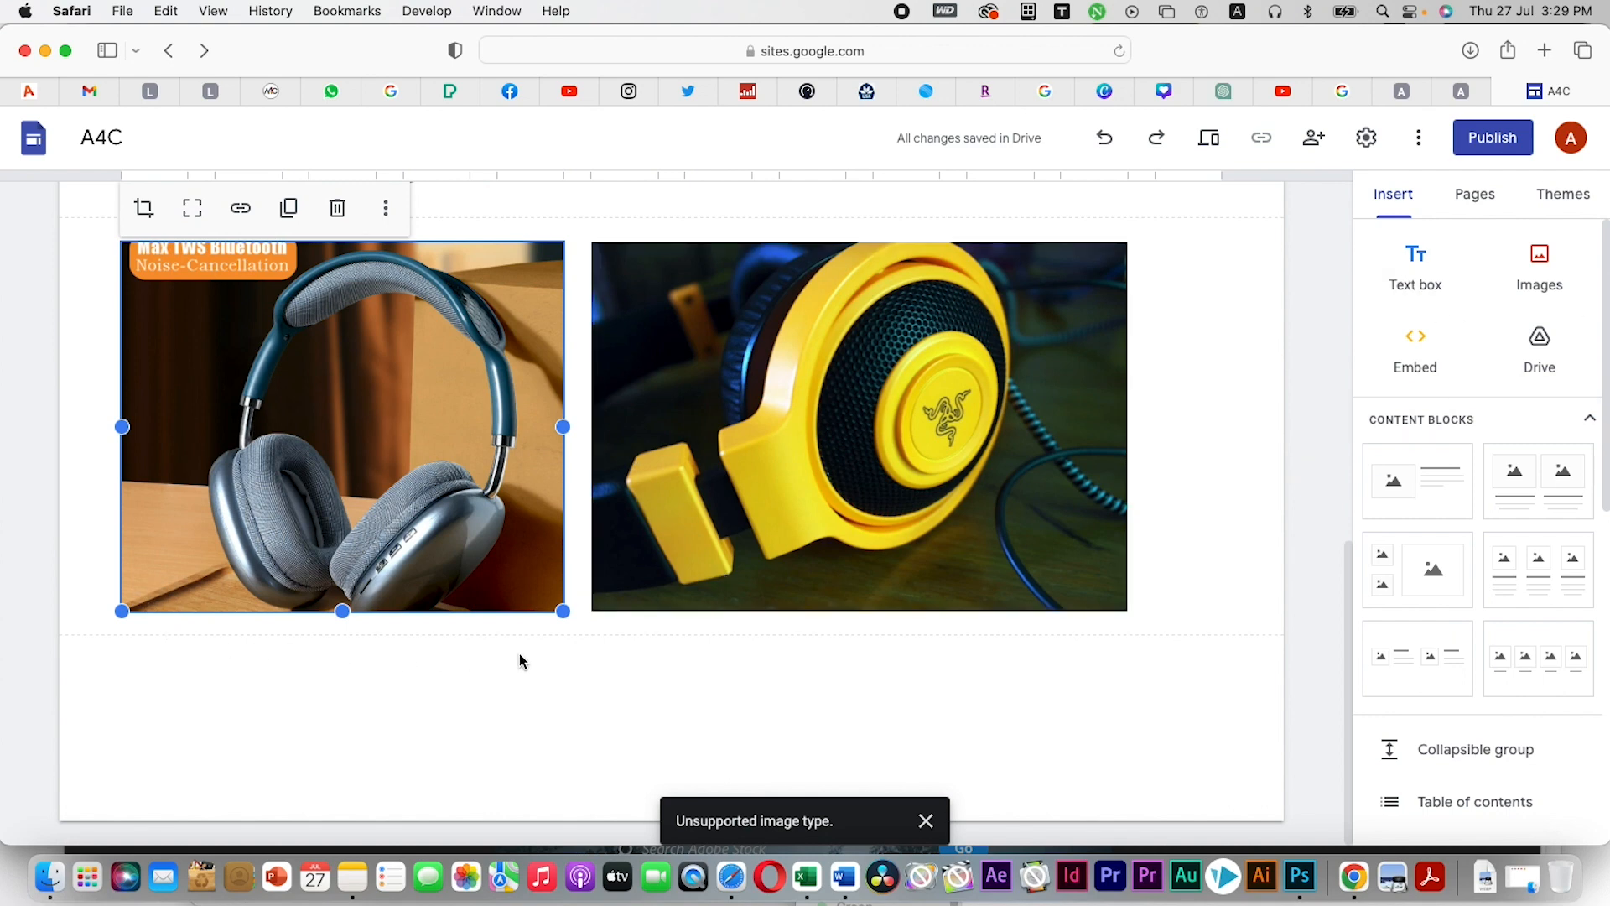
# Add a text box below the headphone images containing "ASTRO Gaming A20 2nd Gen On-Ear Wireless Headphones", copied from the a4c.com product page
pyautogui.click(1417, 264)
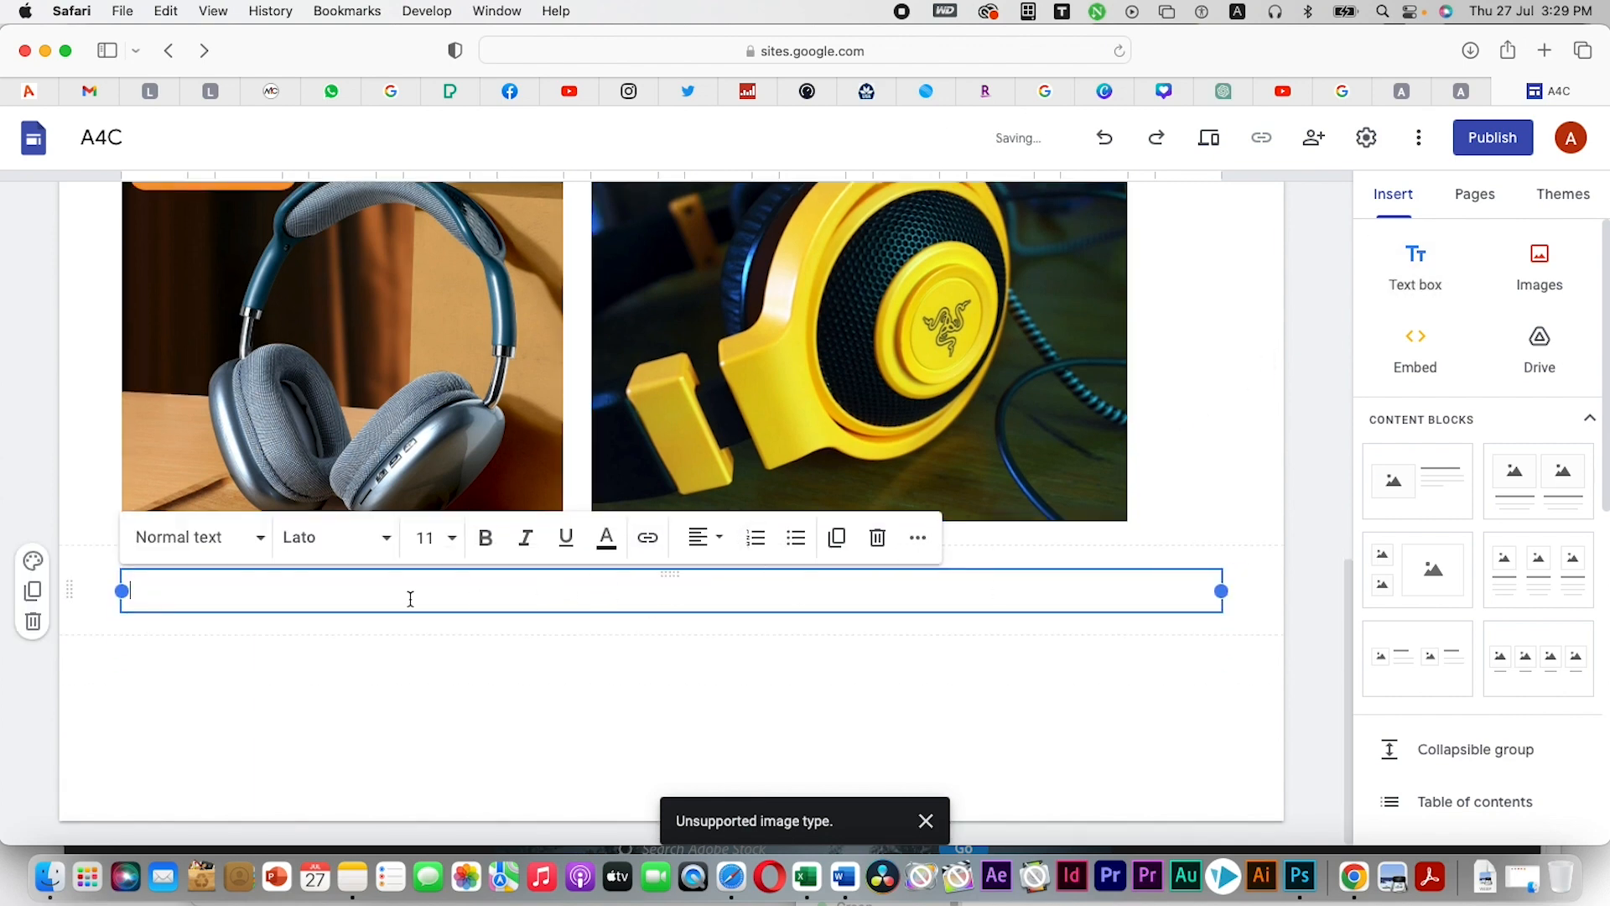
pyautogui.click(293, 97)
pyautogui.click(730, 438)
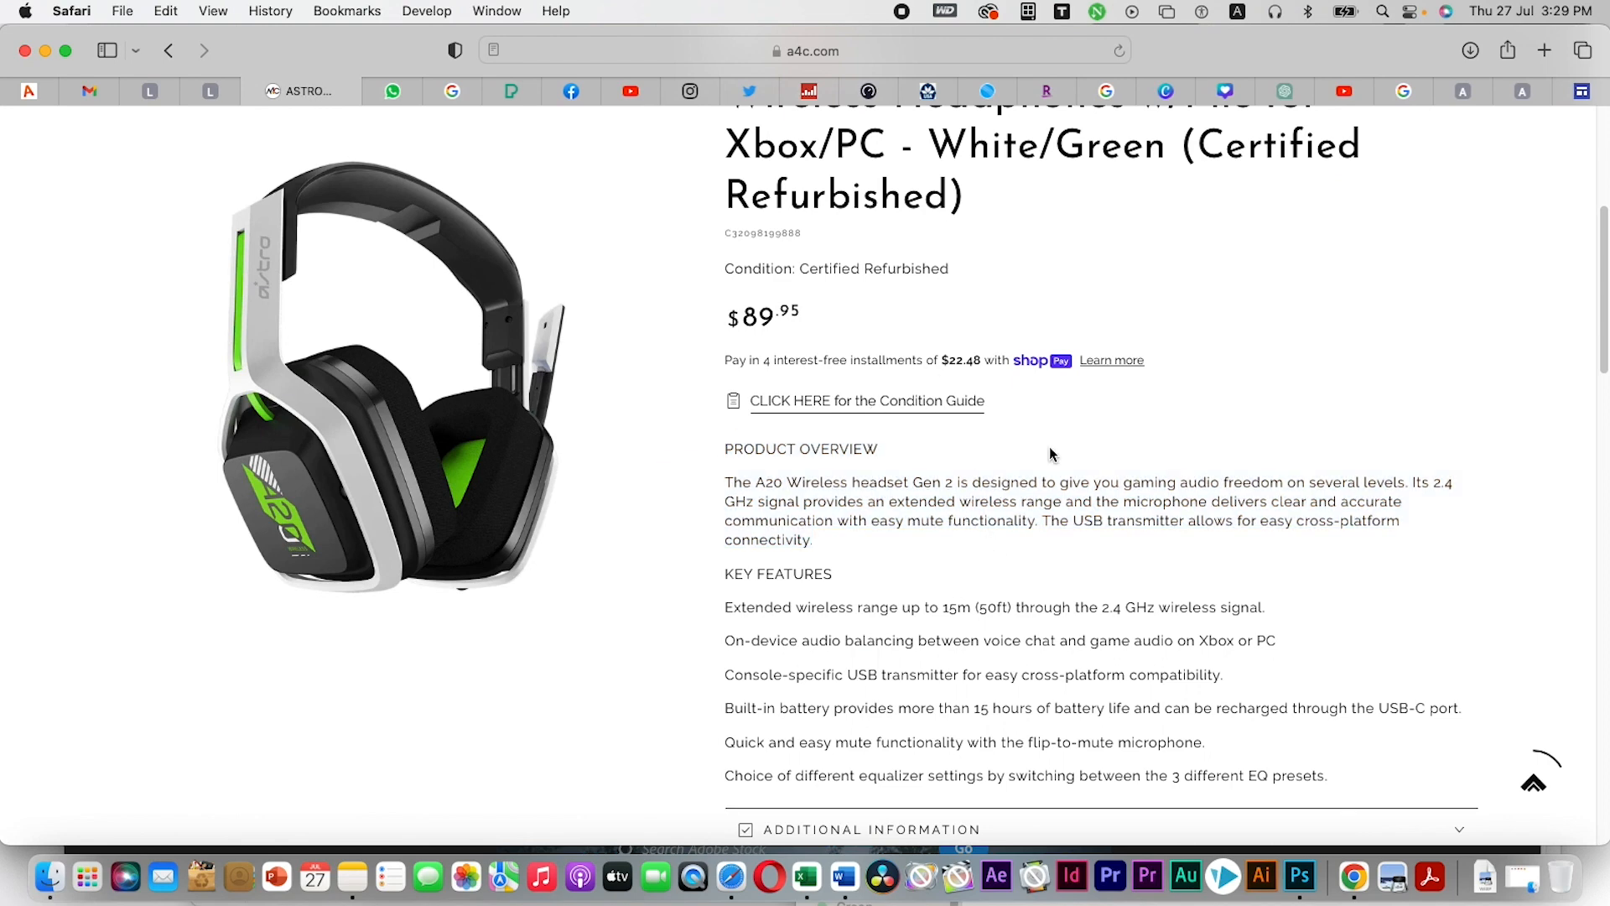
pyautogui.scroll(3, 1179, 351)
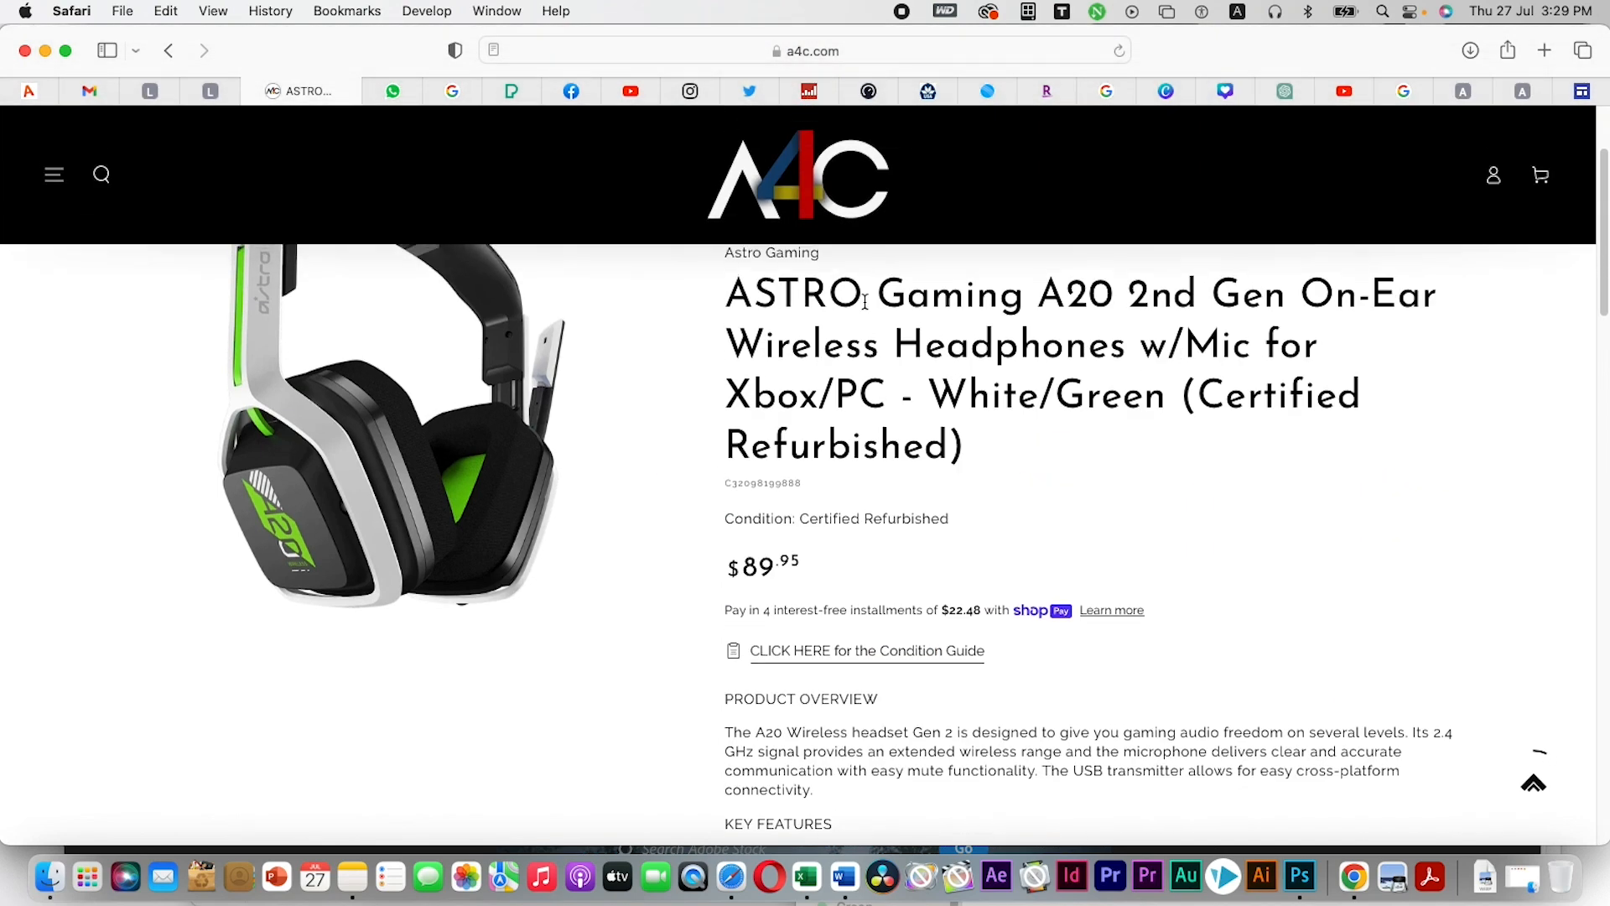
pyautogui.moveTo(736, 290); pyautogui.dragTo(1128, 355)
pyautogui.press('super+c')
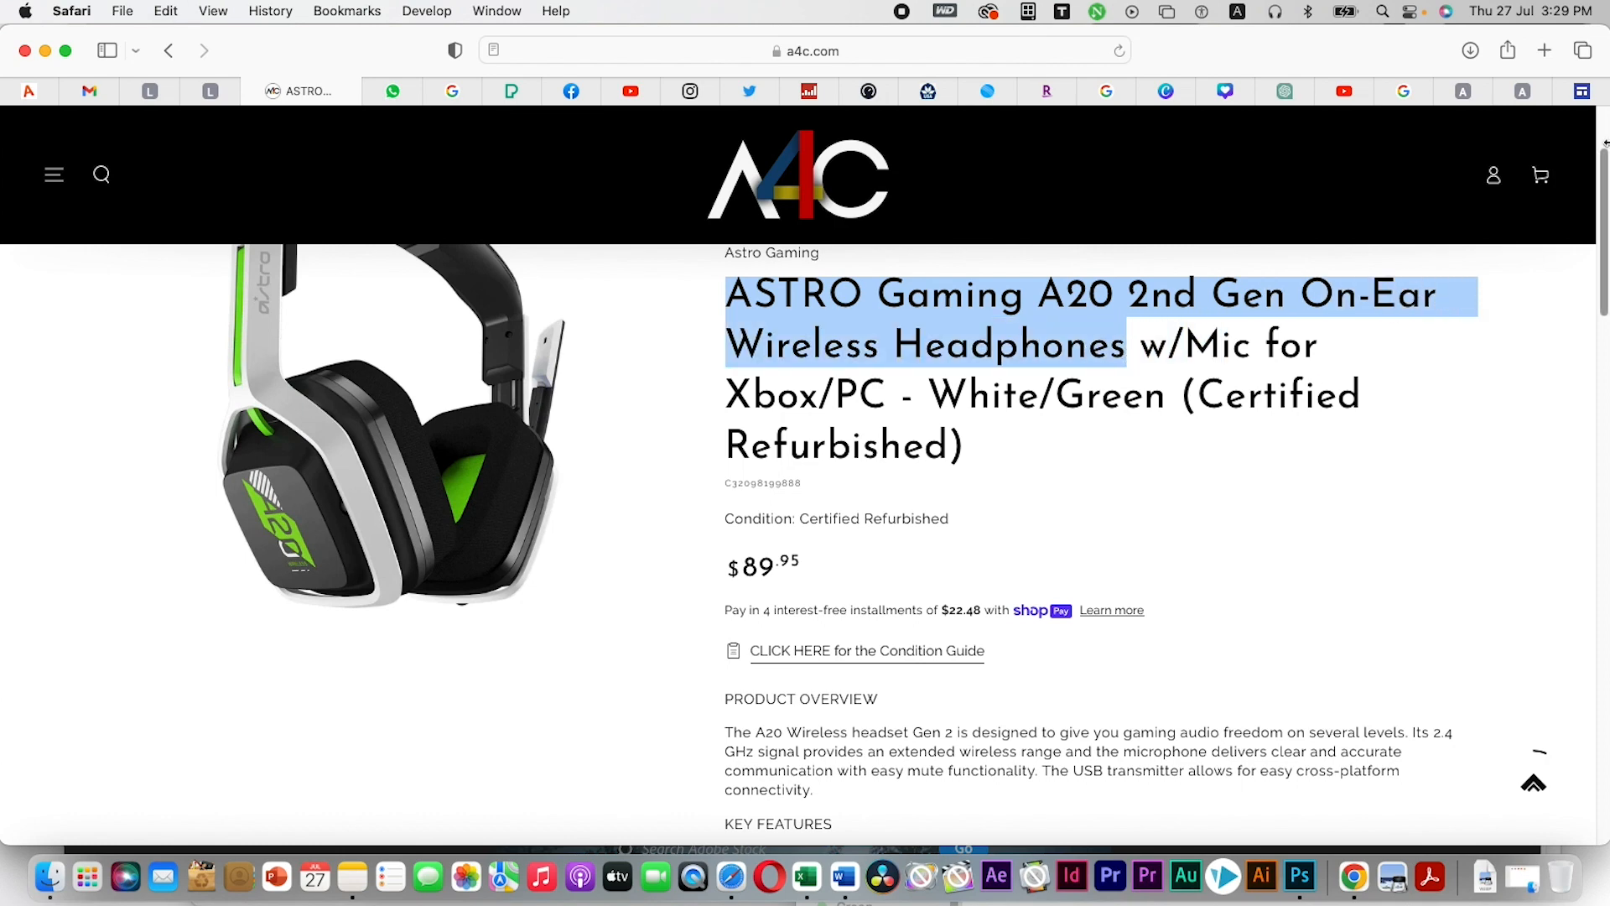
pyautogui.click(1582, 90)
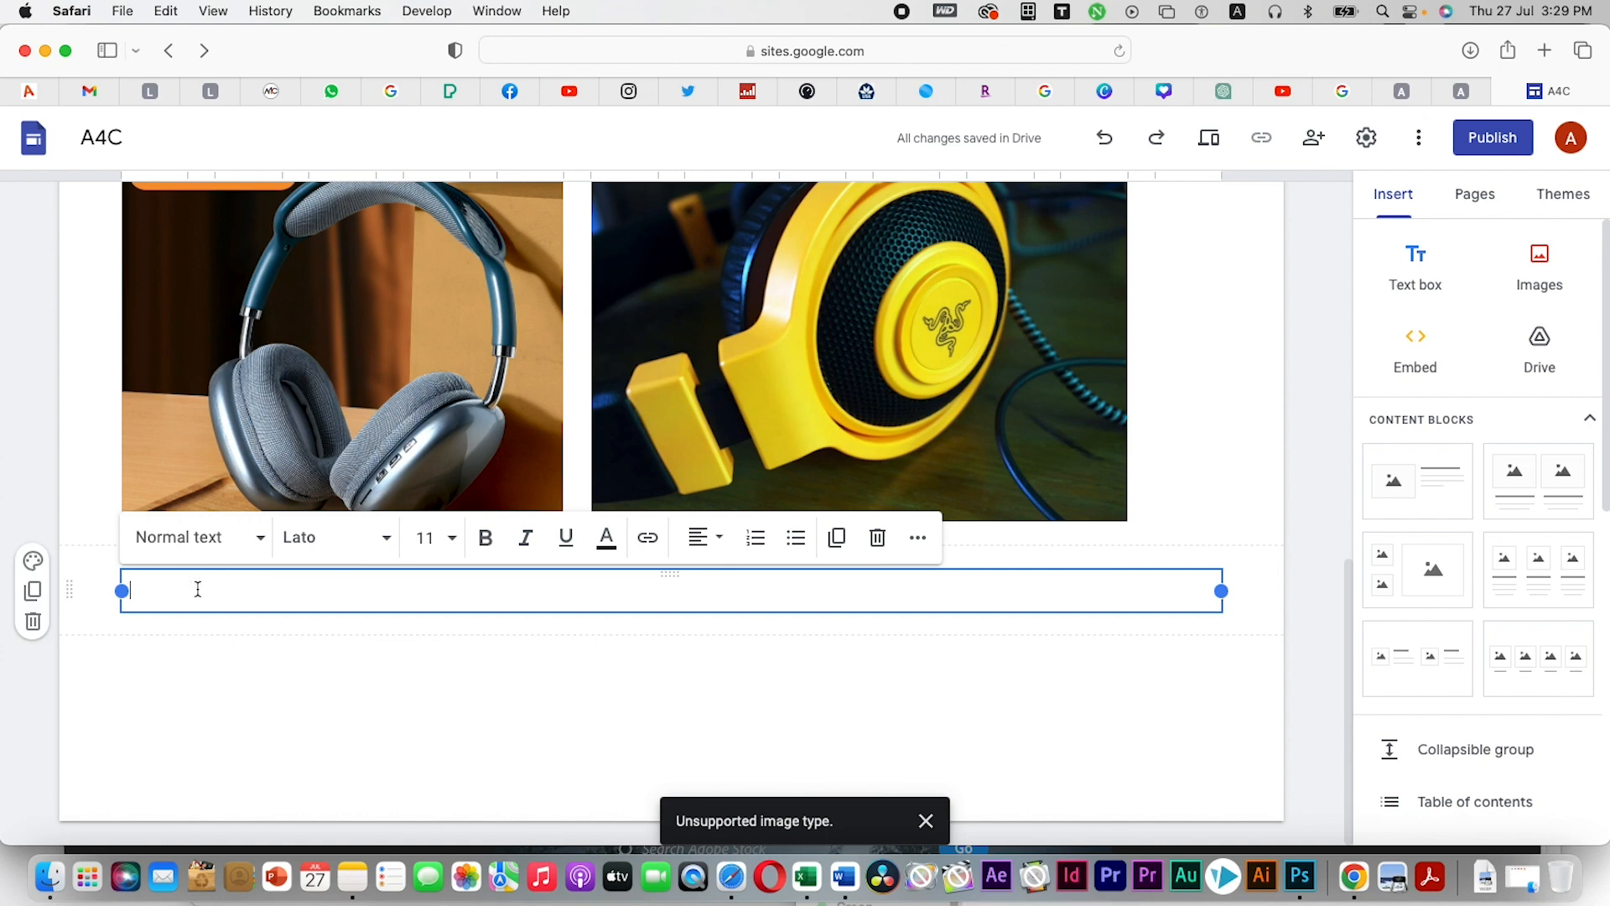
pyautogui.press('super+v')
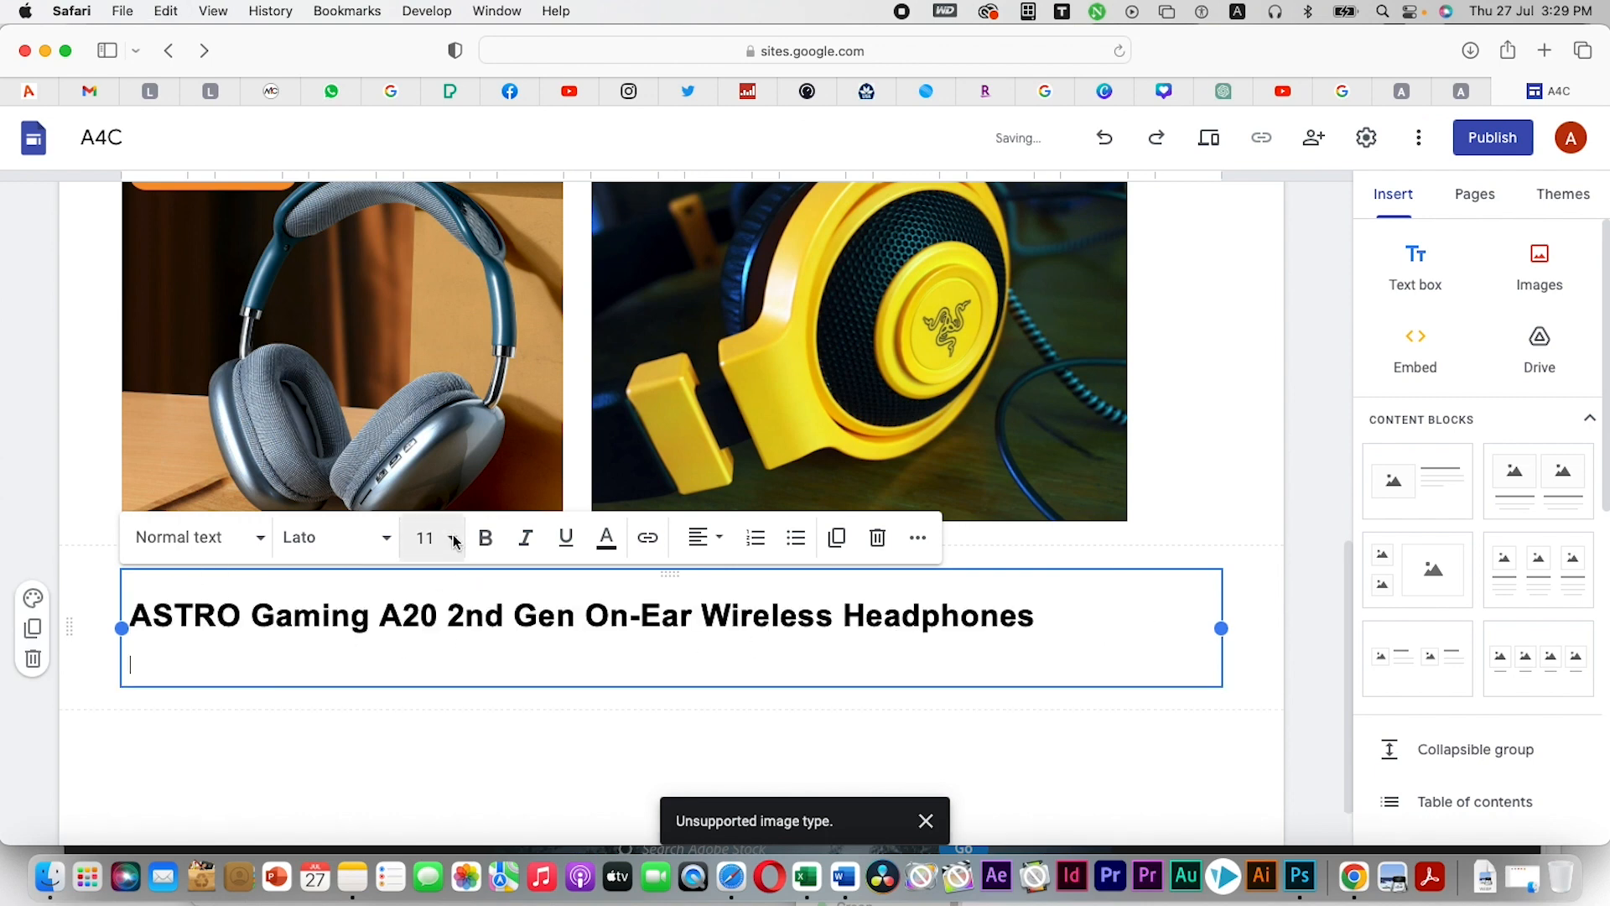
# Narrow the caption box to the width of the blue headphones image, remove its empty line and set the text size to 10
pyautogui.moveTo(1221, 628); pyautogui.dragTo(564, 629)
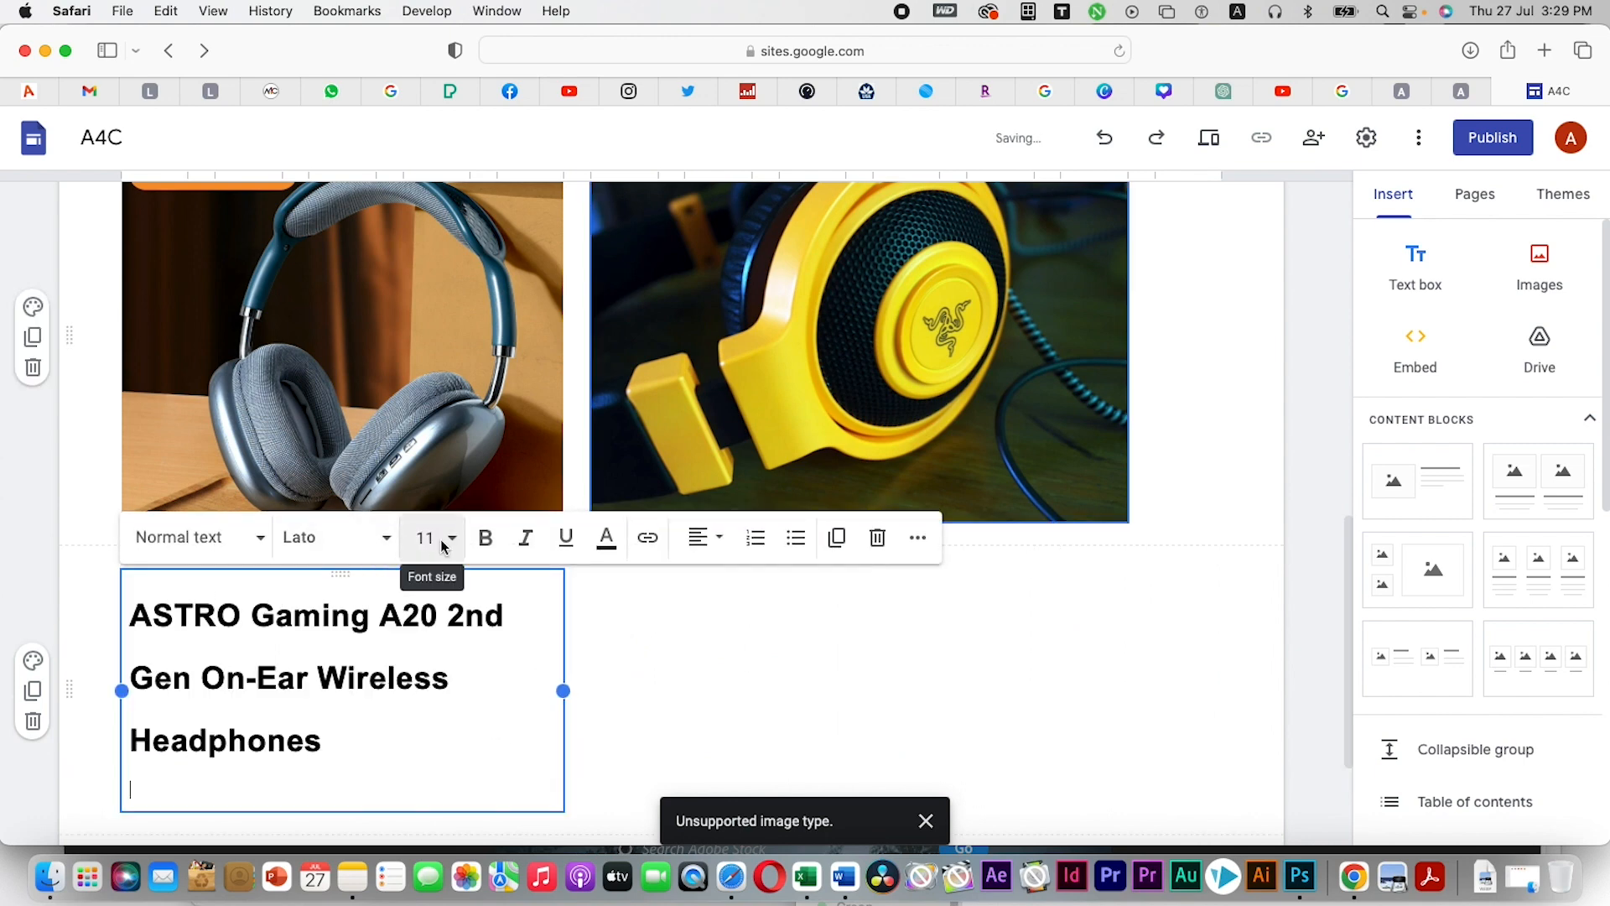
pyautogui.press('BackSpace')
pyautogui.click(428, 538)
pyautogui.click(425, 269)
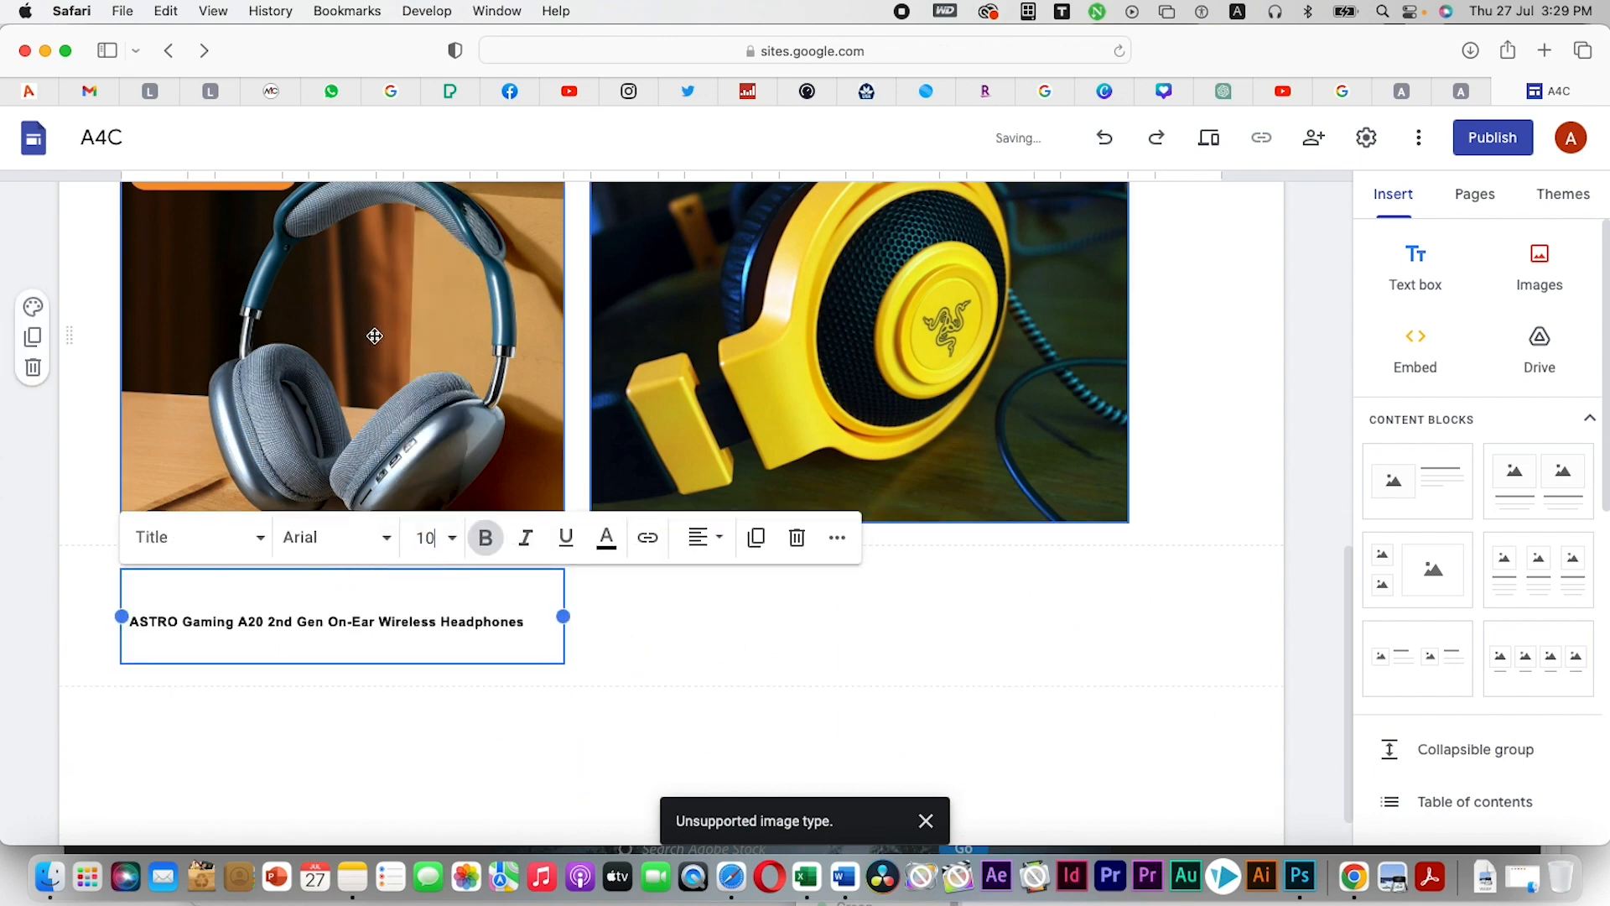
# Colour the whole caption under the blue headphones magenta and make it bold
pyautogui.click(606, 520)
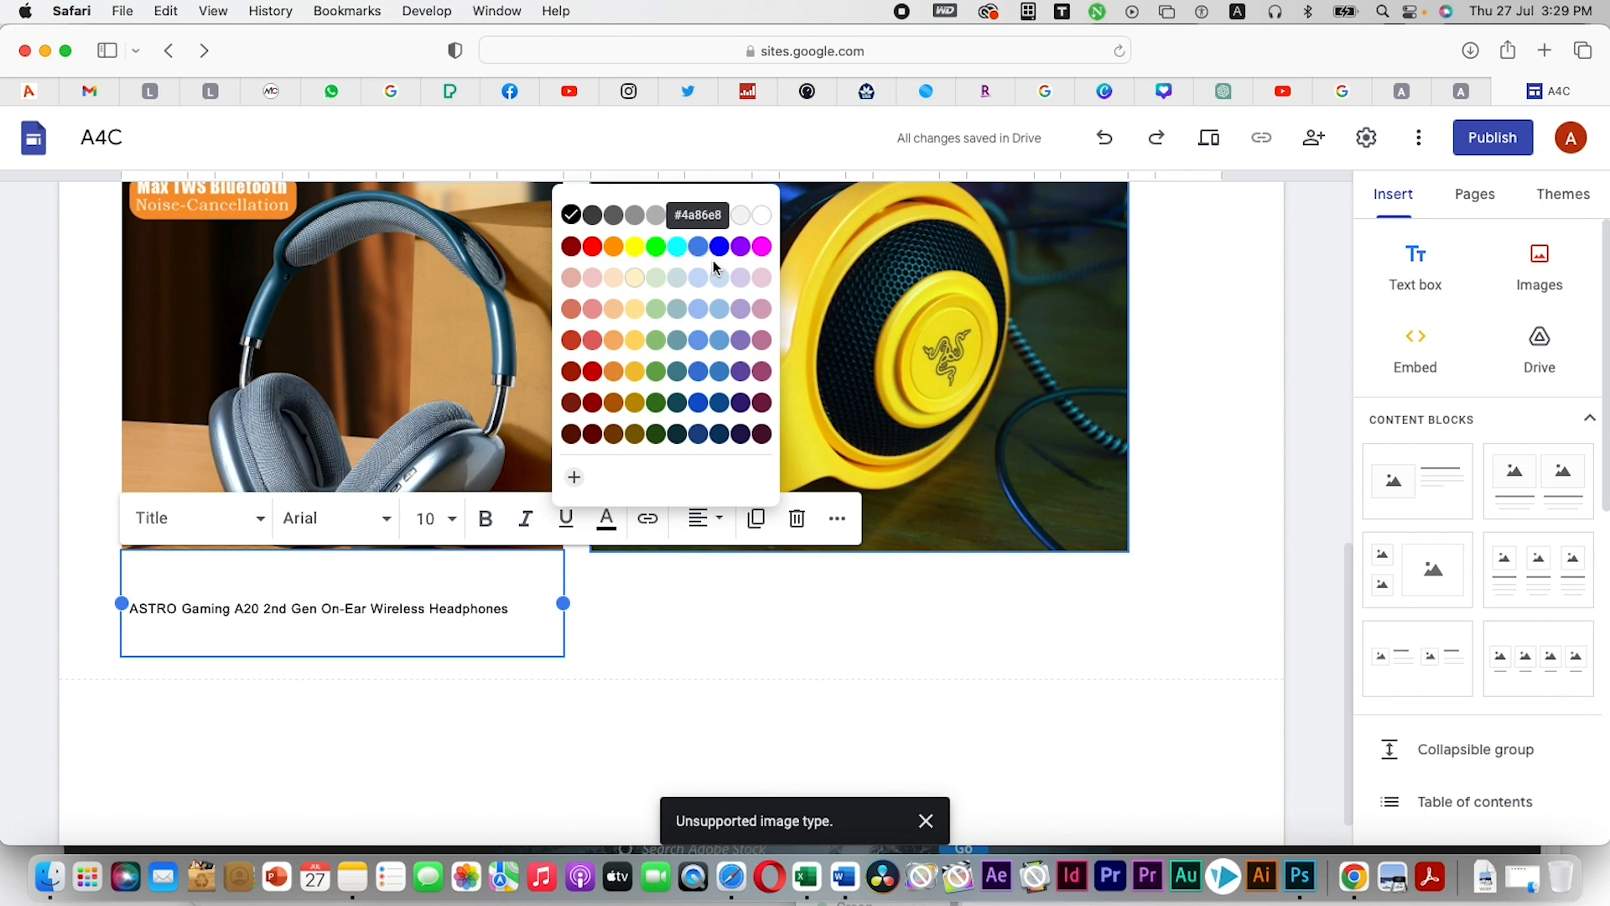
pyautogui.click(761, 246)
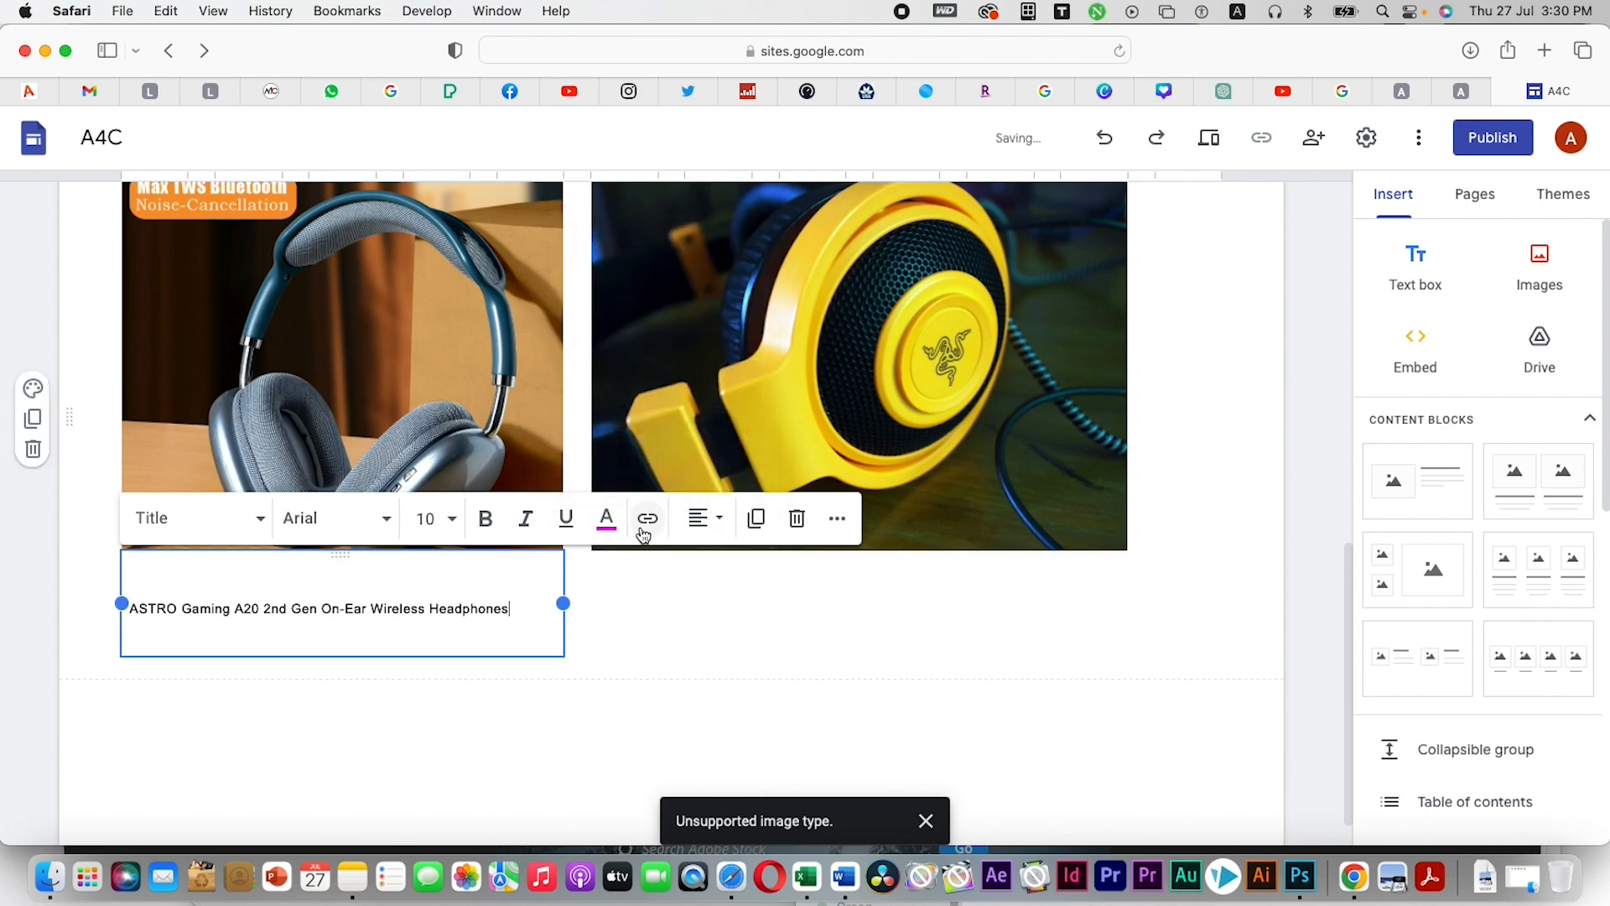
pyautogui.tripleClick(512, 609)
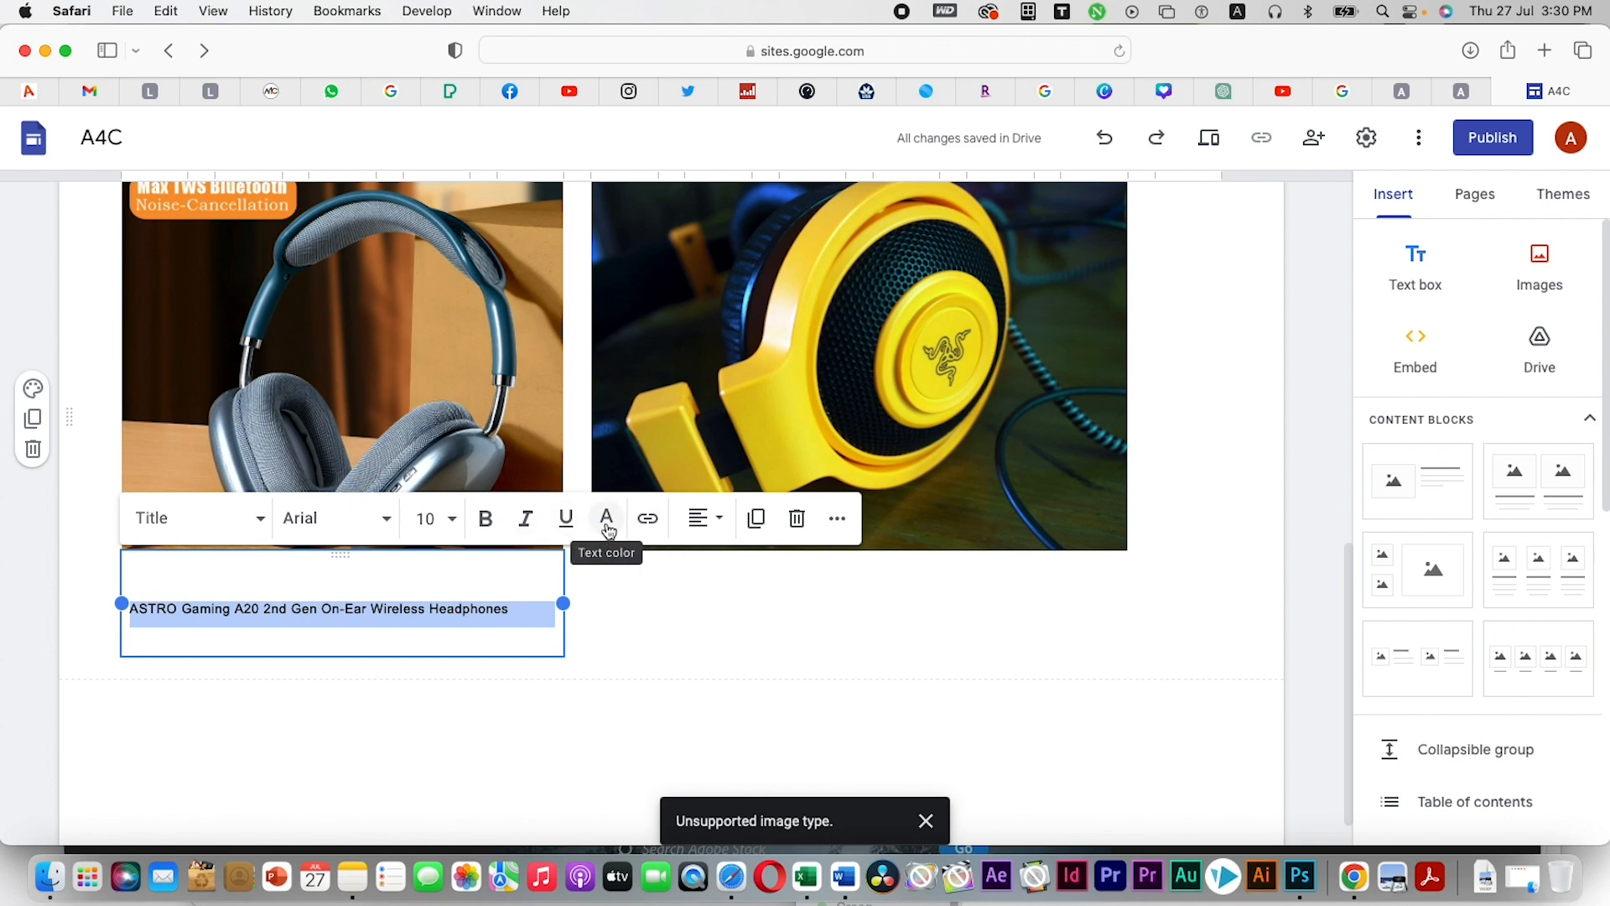
pyautogui.click(613, 524)
pyautogui.click(761, 246)
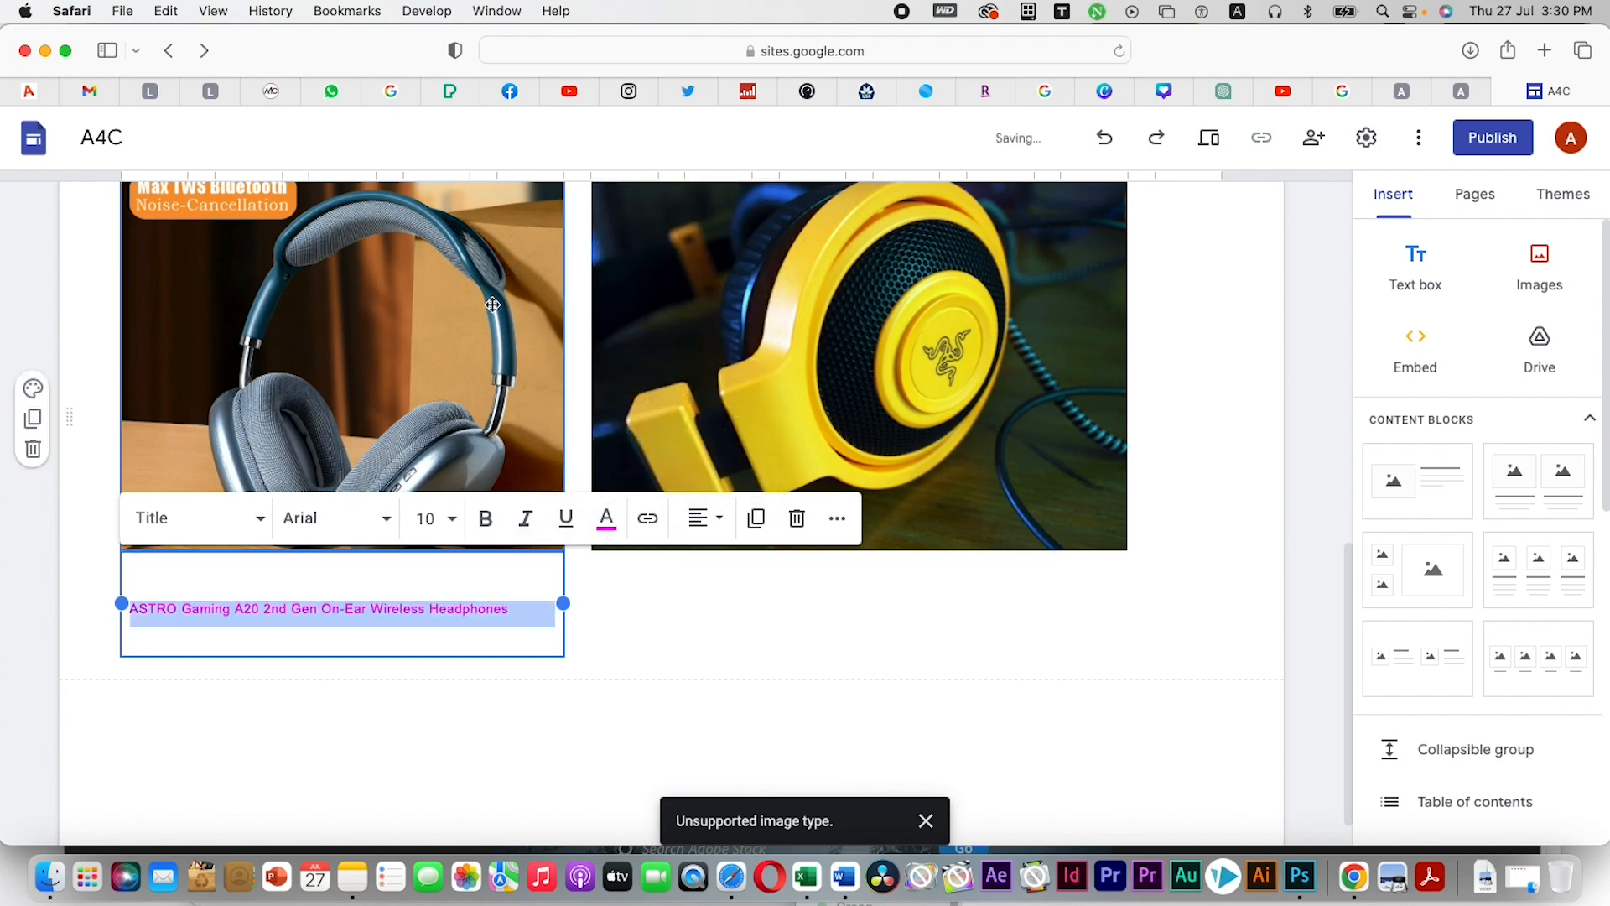
pyautogui.click(484, 518)
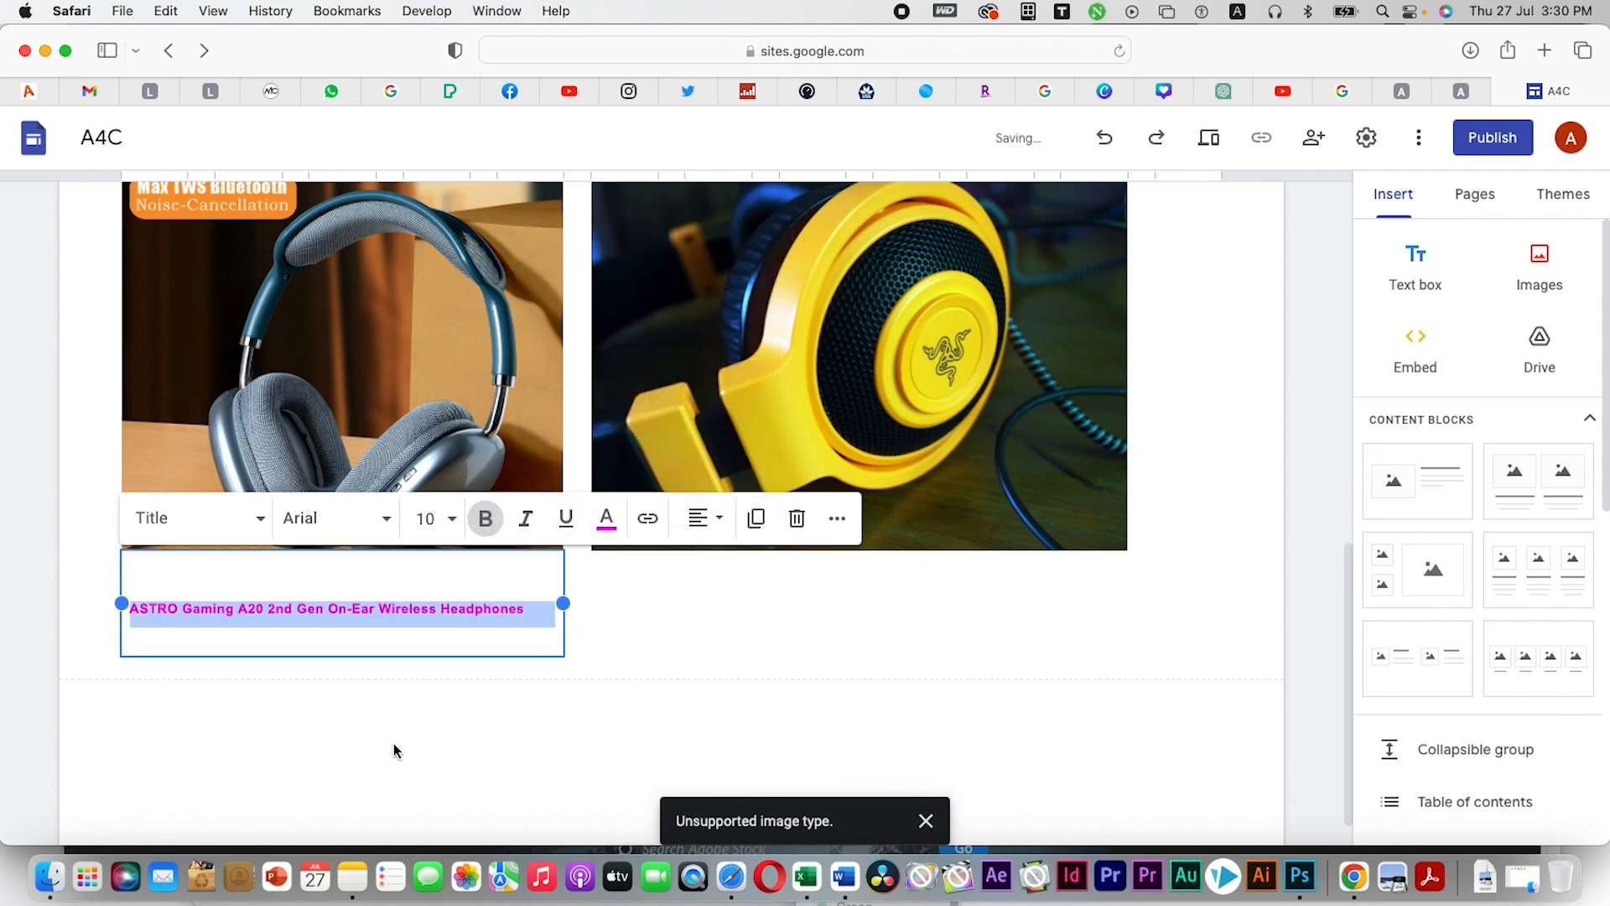
pyautogui.click(194, 807)
# Review the page layout from the header banner down to the headphone images and their caption
pyautogui.scroll(3, 486, 550)
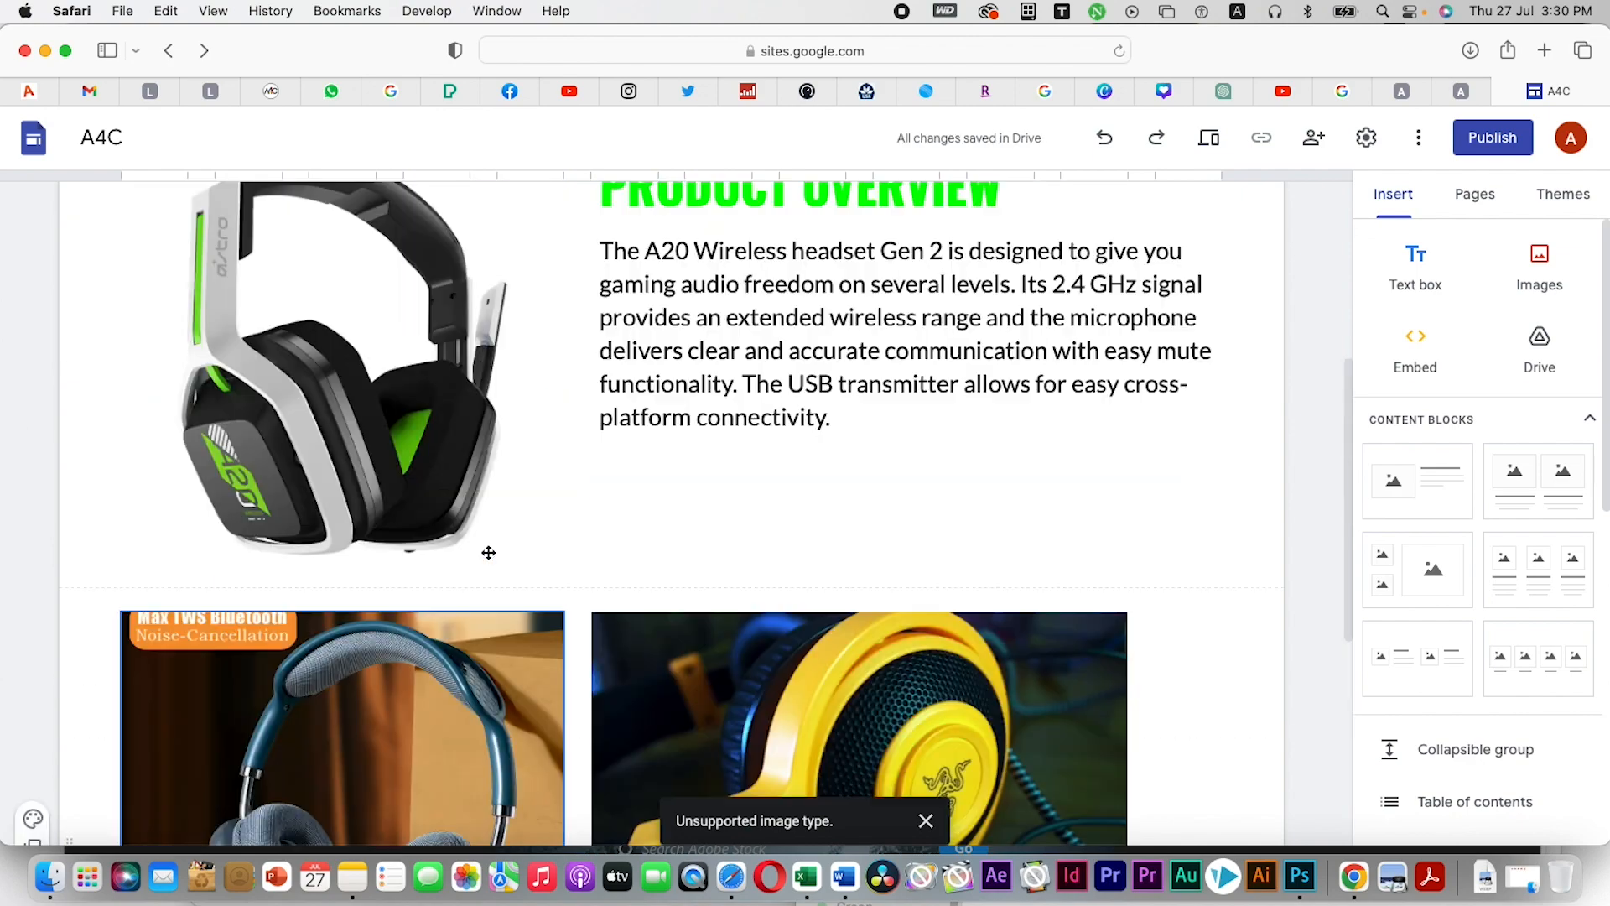
pyautogui.scroll(8, 500, 541)
pyautogui.scroll(-5, 684, 225)
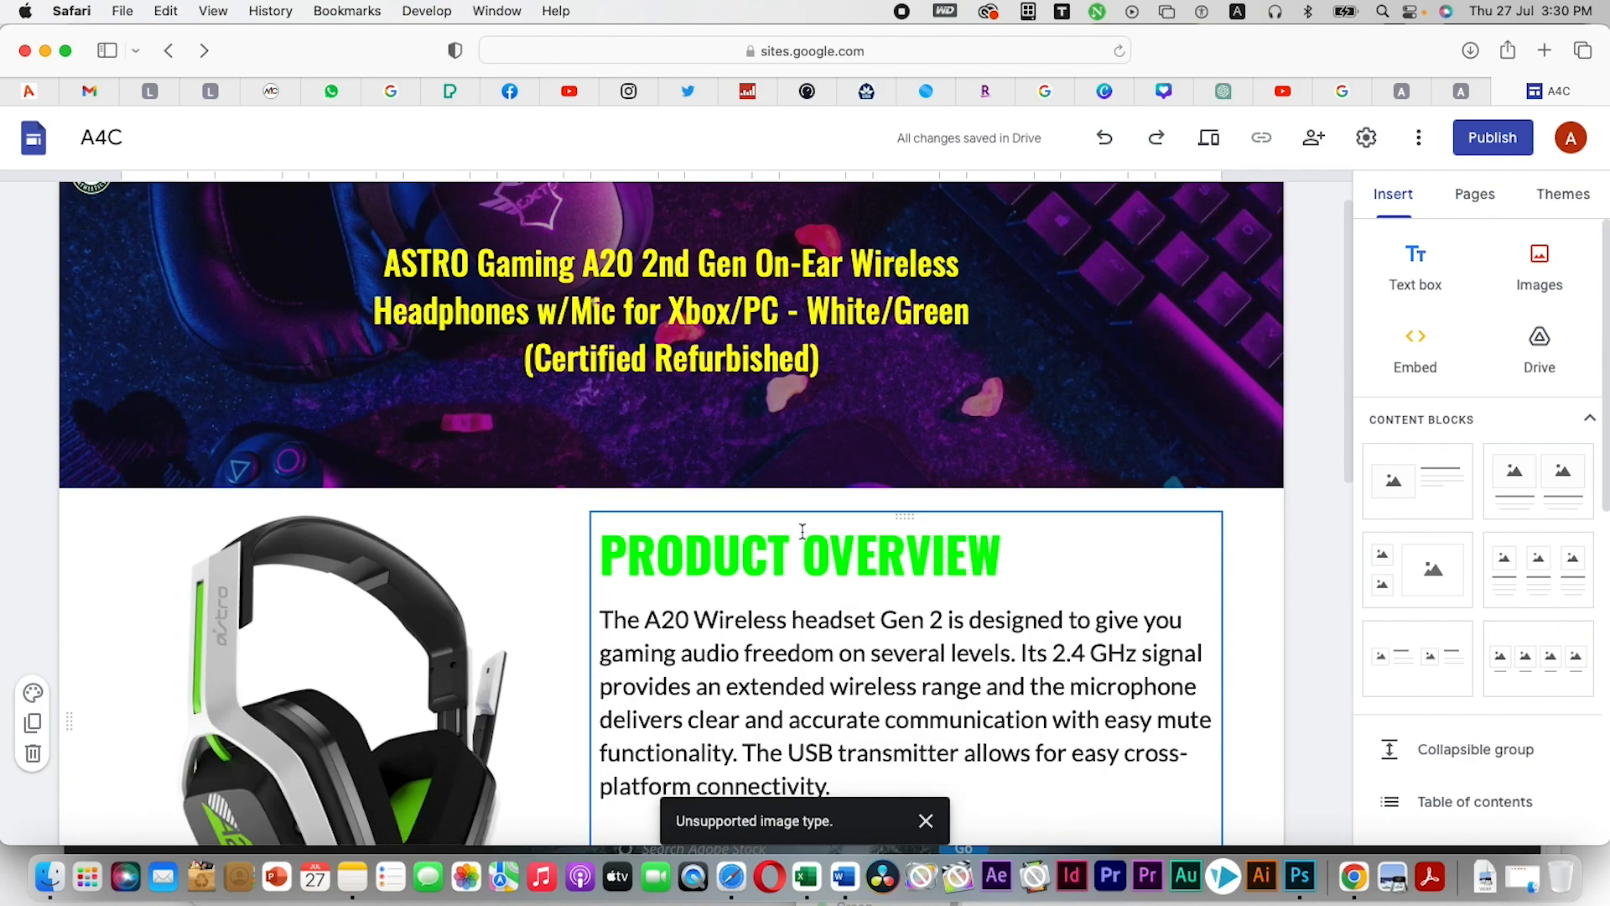
pyautogui.scroll(-3, 772, 465)
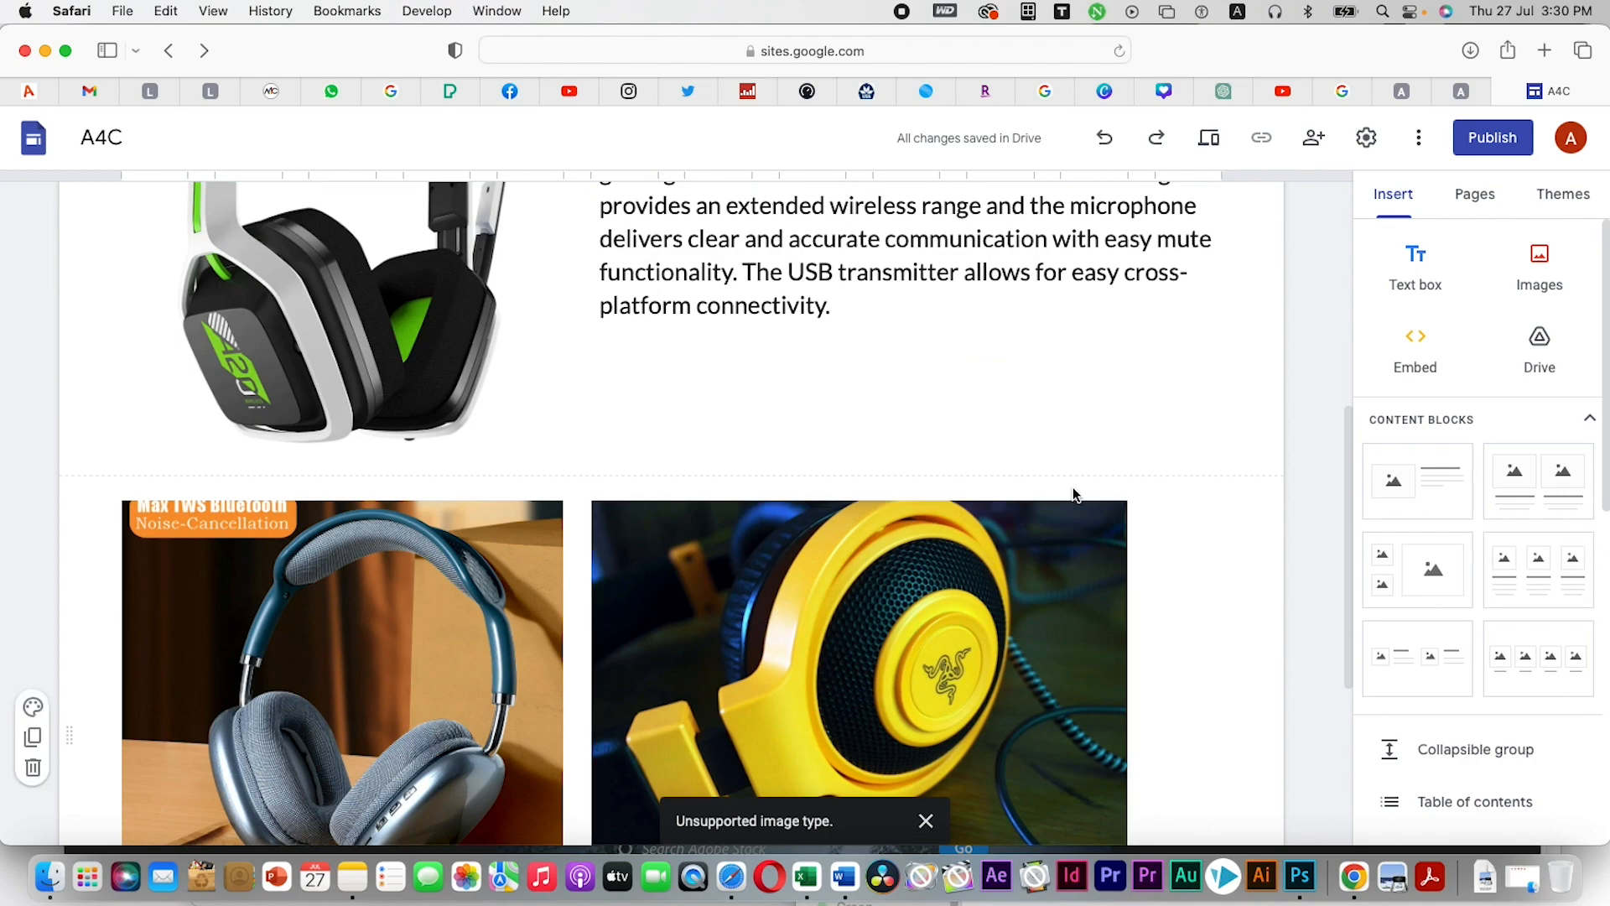
pyautogui.scroll(-5, 861, 516)
pyautogui.scroll(4, 859, 515)
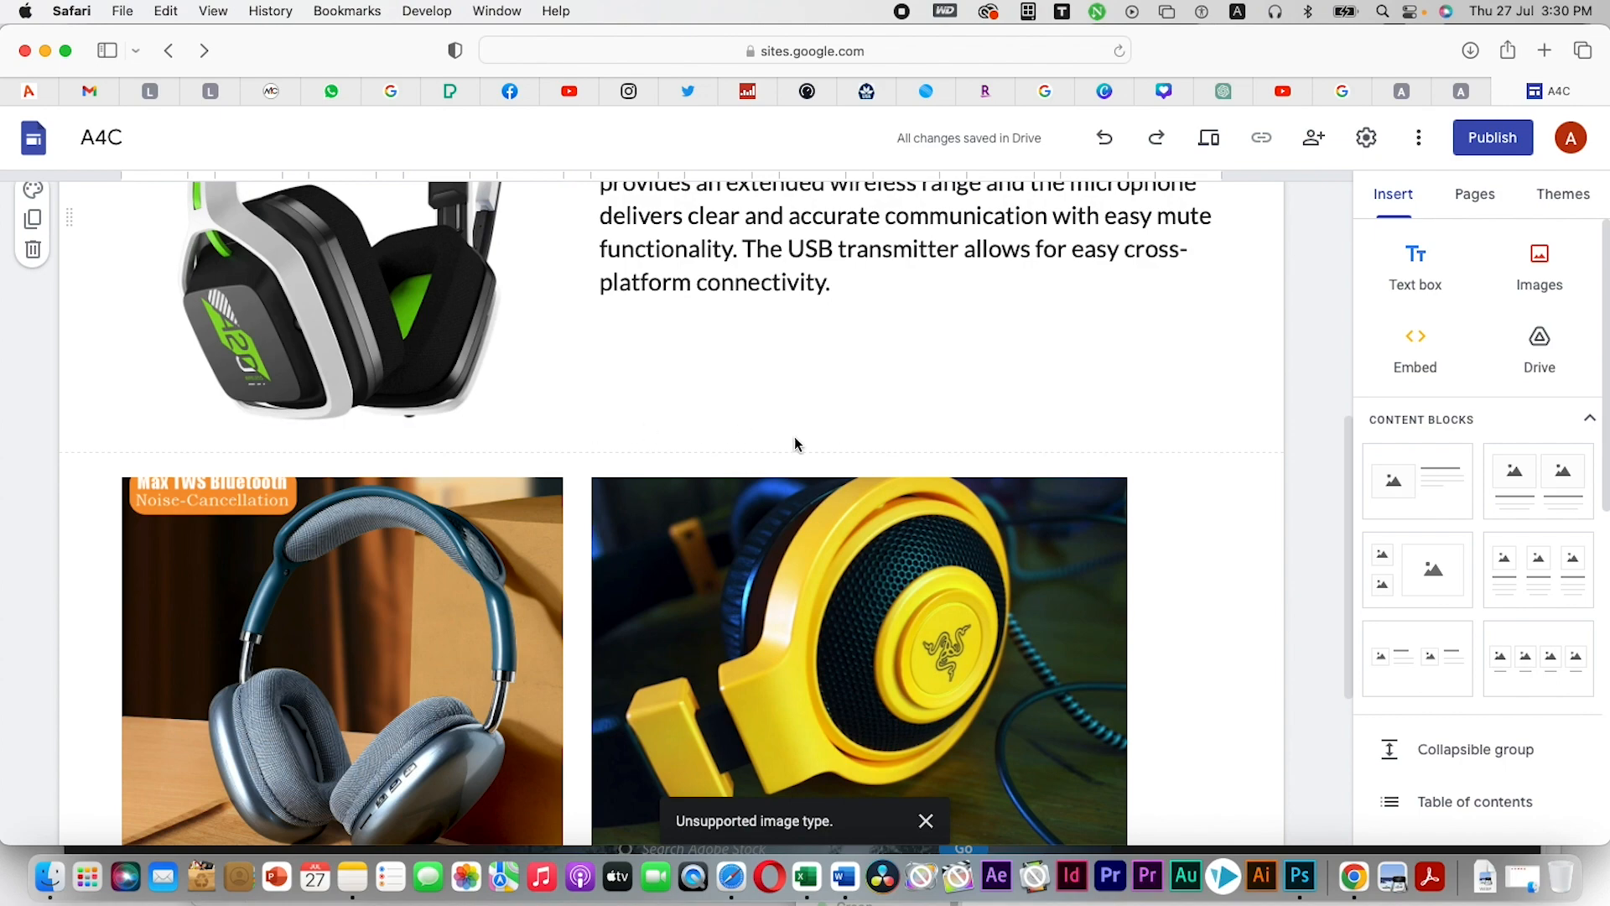
pyautogui.scroll(-3, 907, 458)
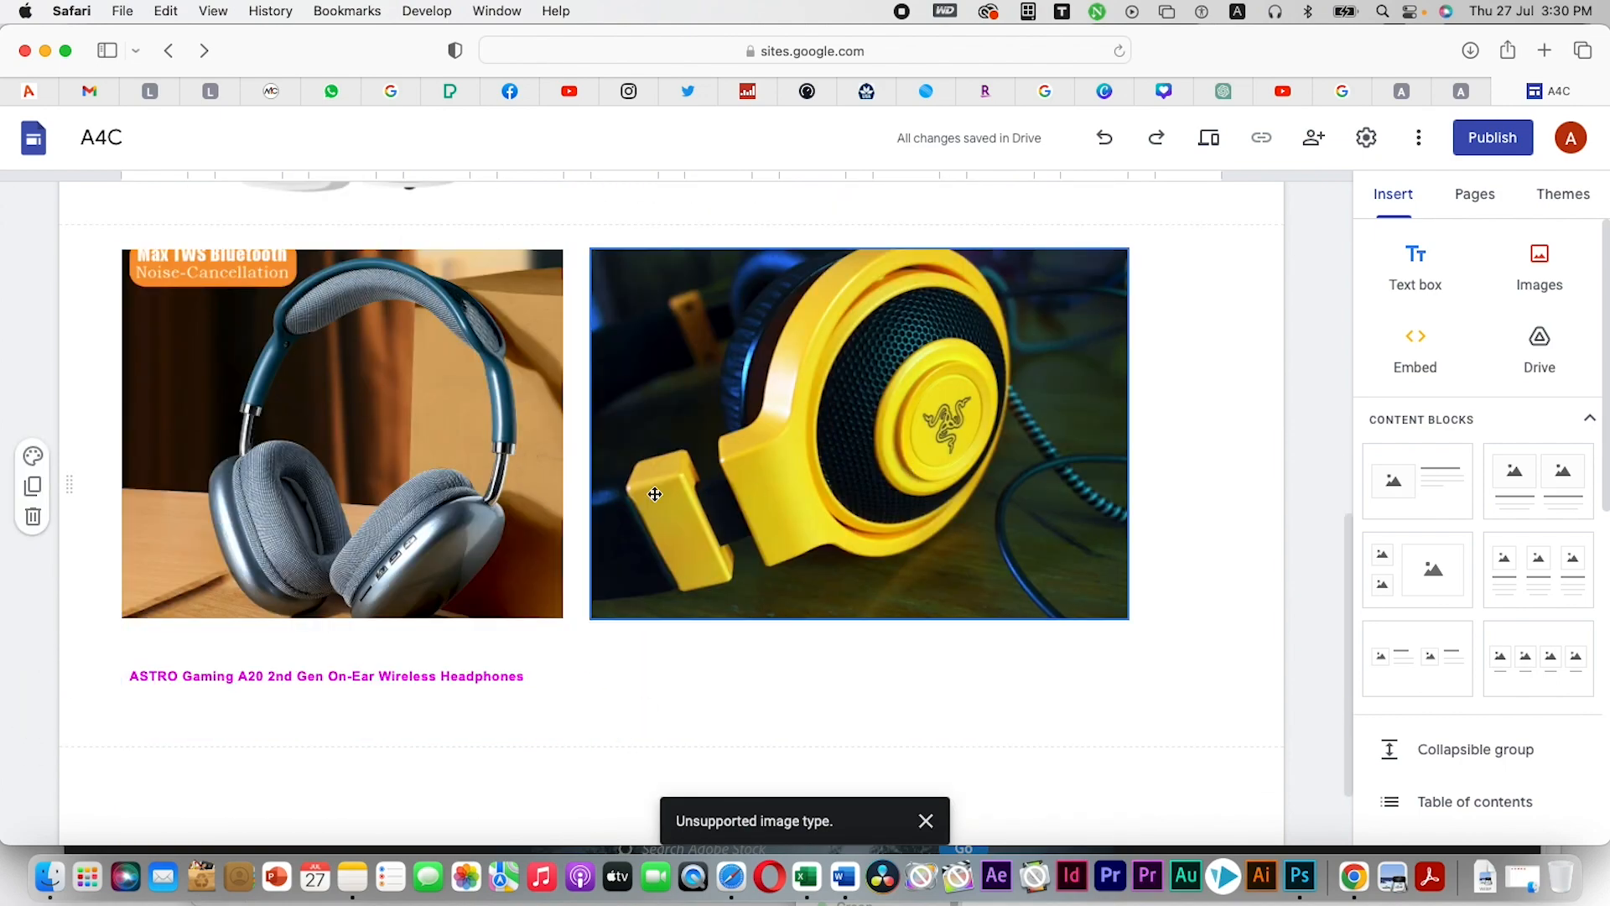
pyautogui.scroll(3, 695, 492)
pyautogui.scroll(-3, 839, 470)
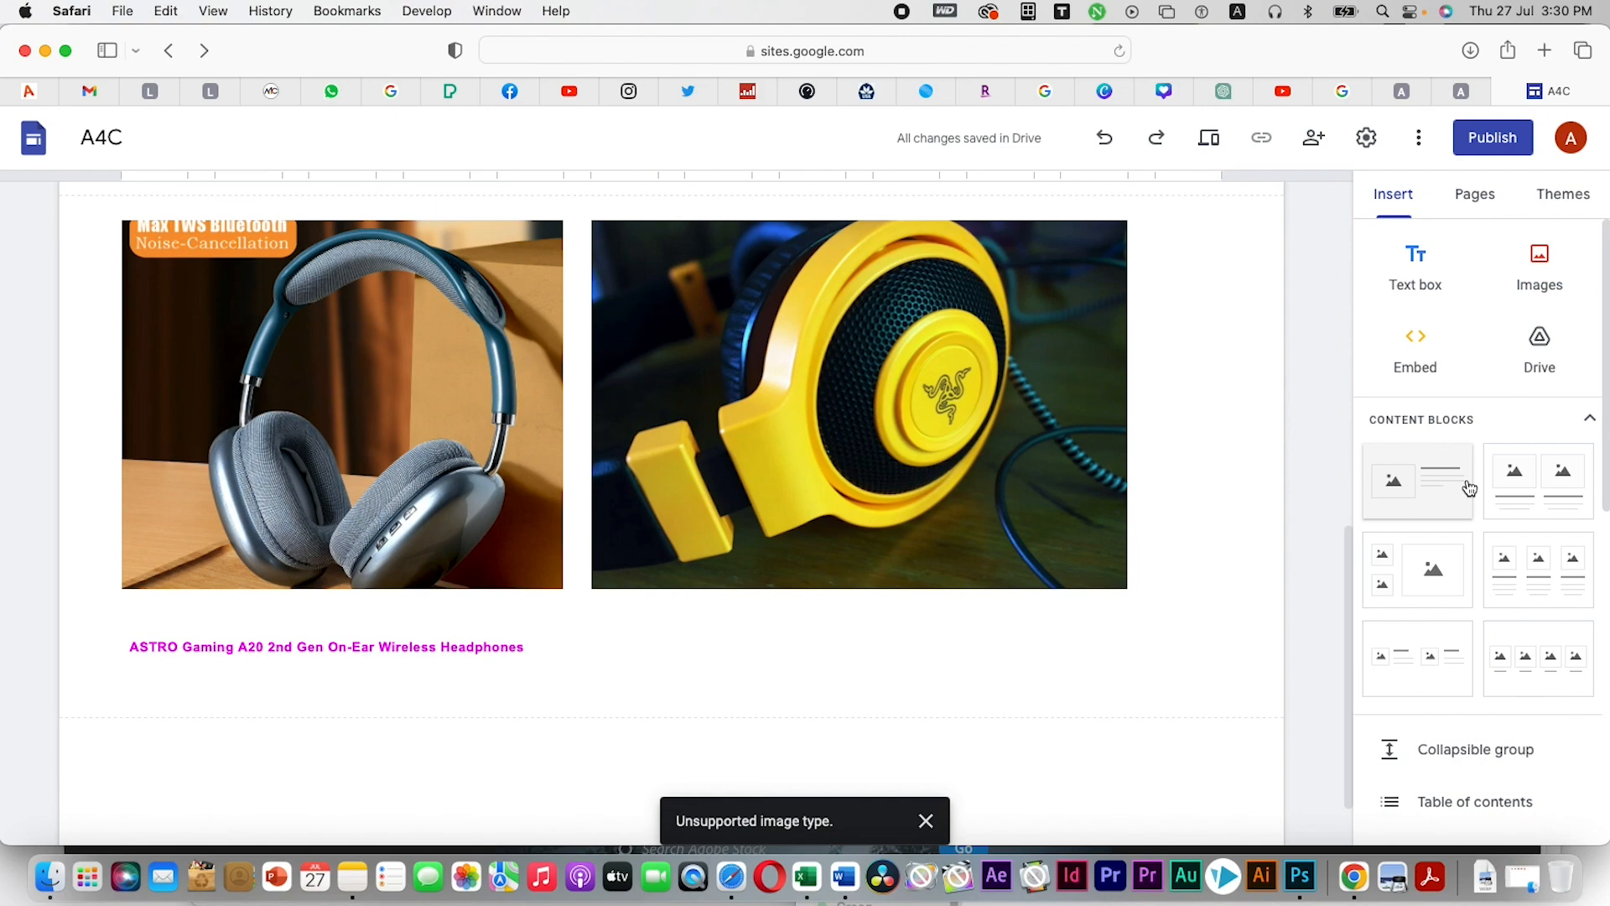
pyautogui.scroll(3, 671, 486)
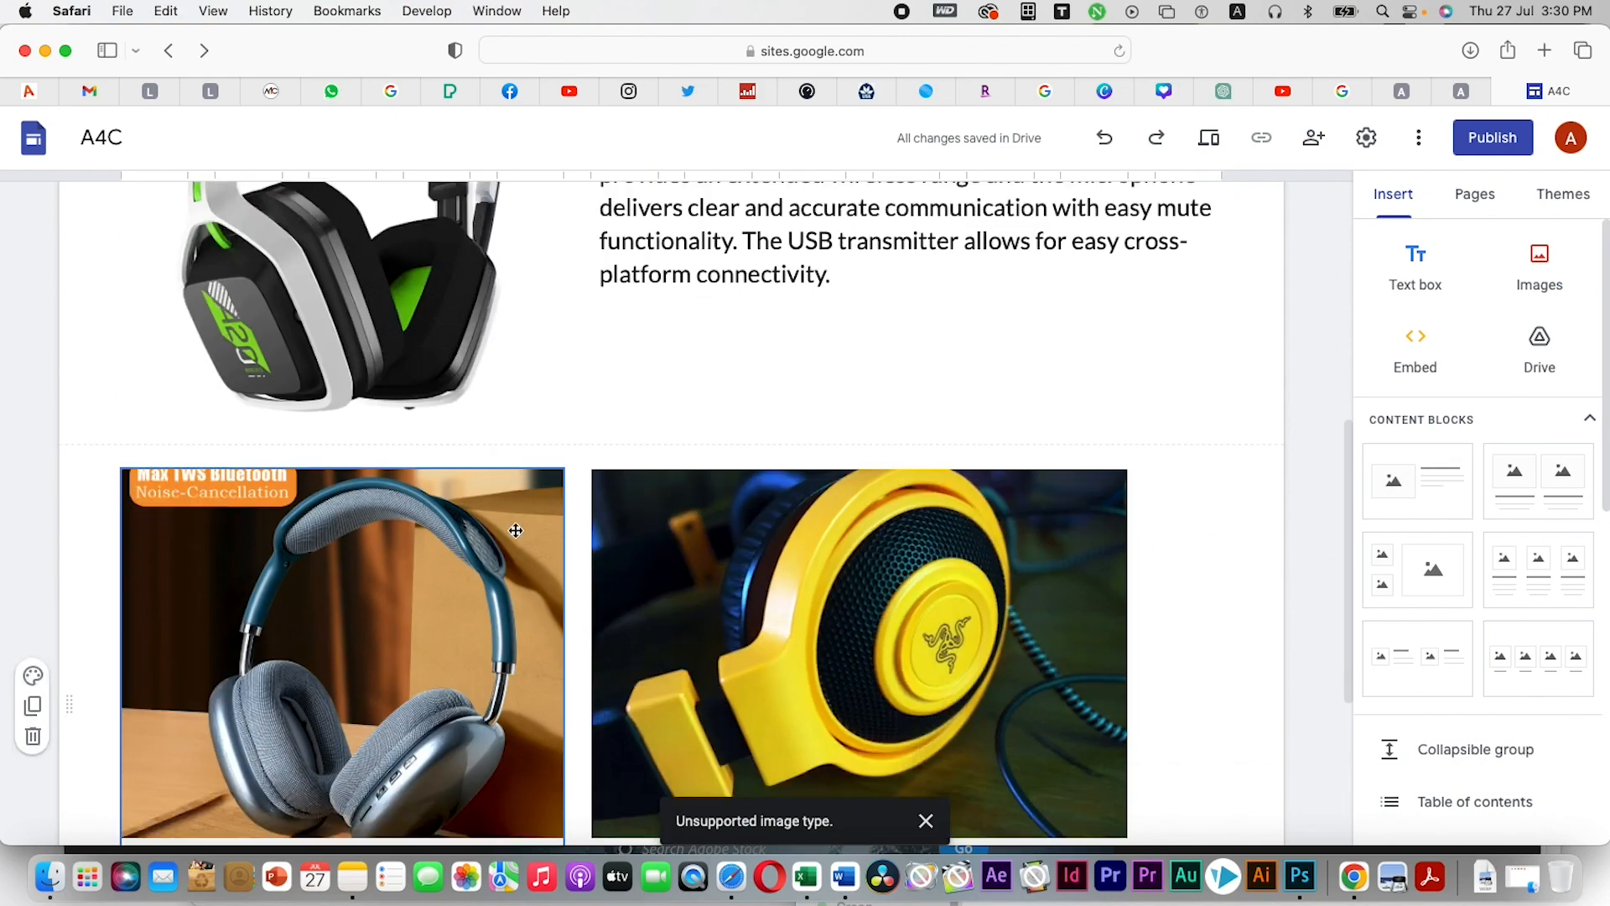
pyautogui.scroll(-2, 429, 493)
# Delete the blue headphones image with its caption and the yellow Razer headset image
pyautogui.click(430, 491)
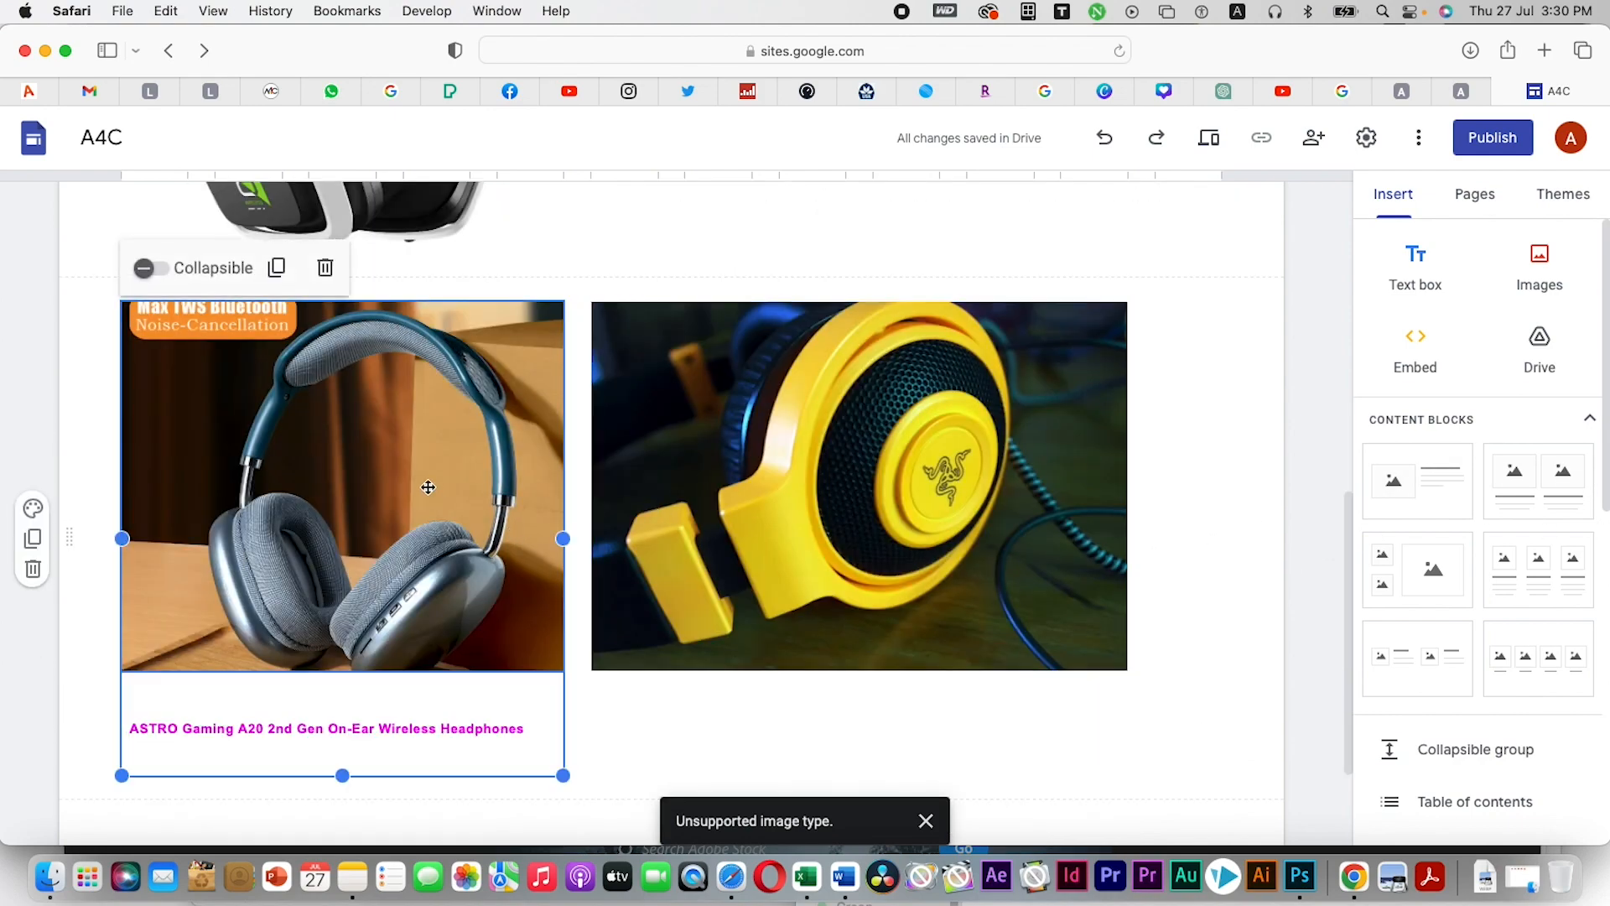
pyautogui.press('Delete')
pyautogui.press('Delete')
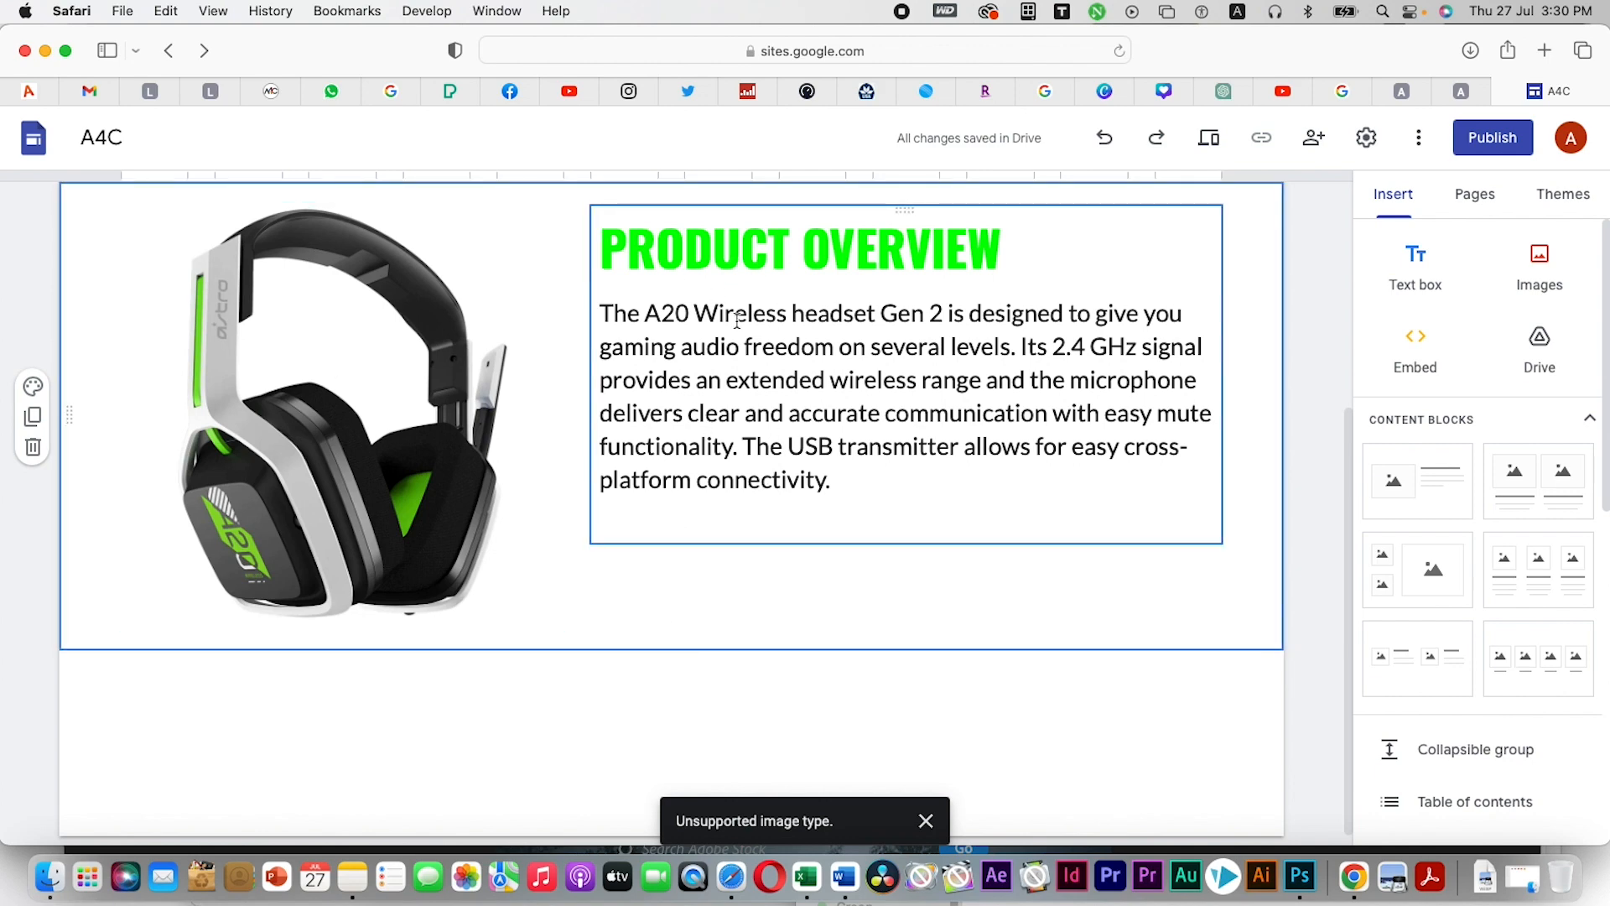
# Insert a "Buy It Now" button linked to the a4c.com product page and place it below the product overview text
pyautogui.scroll(-1, 1420, 629)
pyautogui.scroll(-5, 1421, 628)
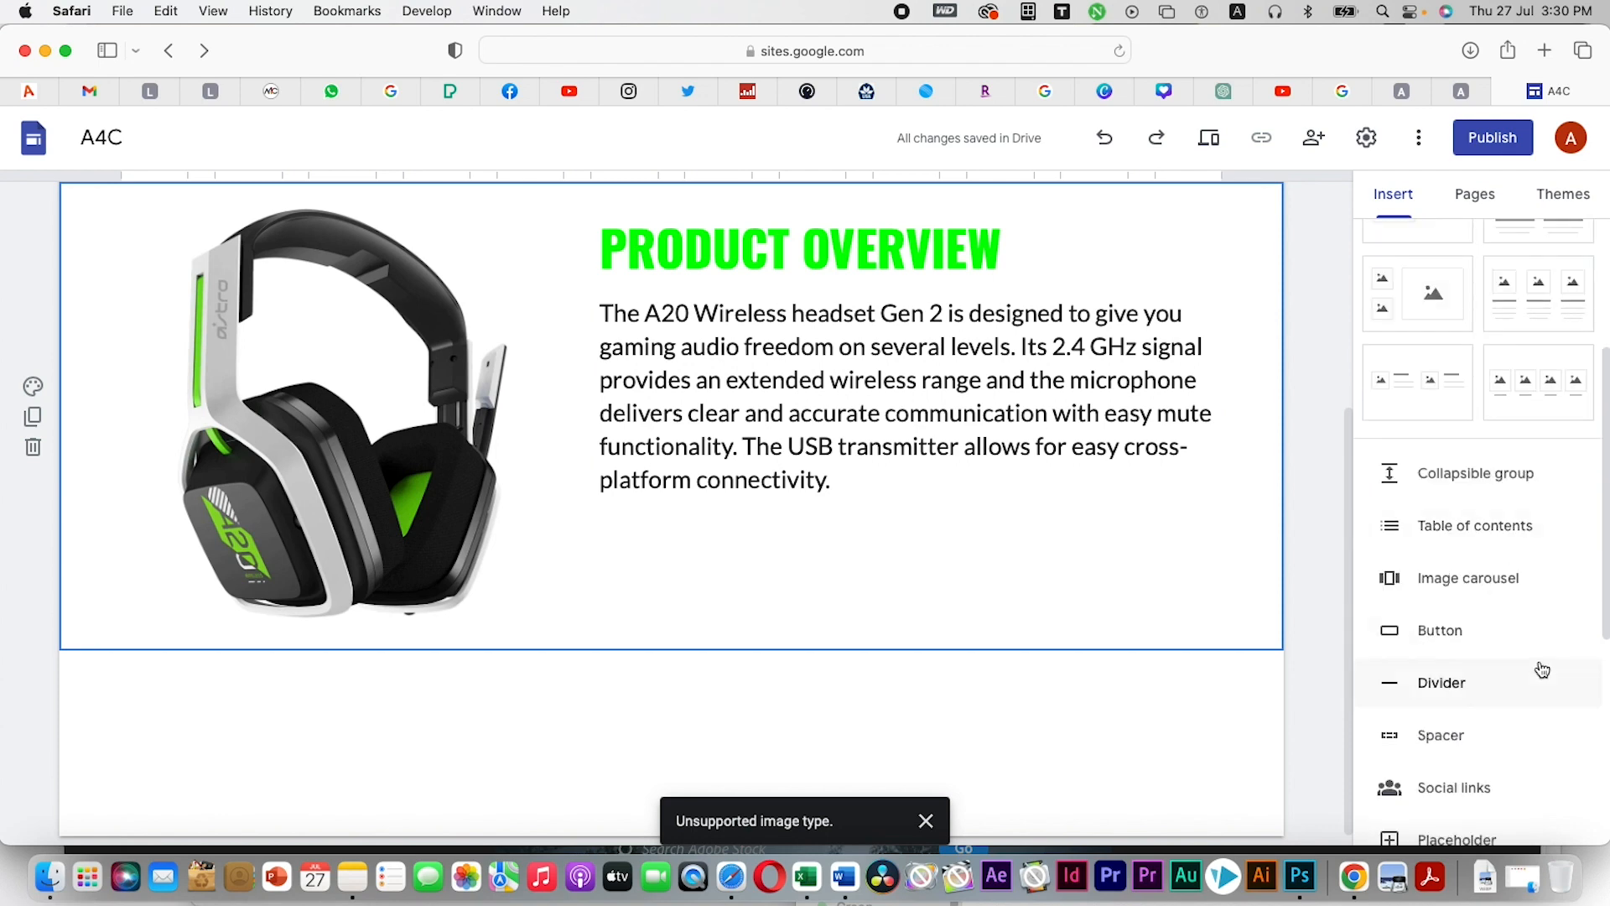
pyautogui.click(1460, 633)
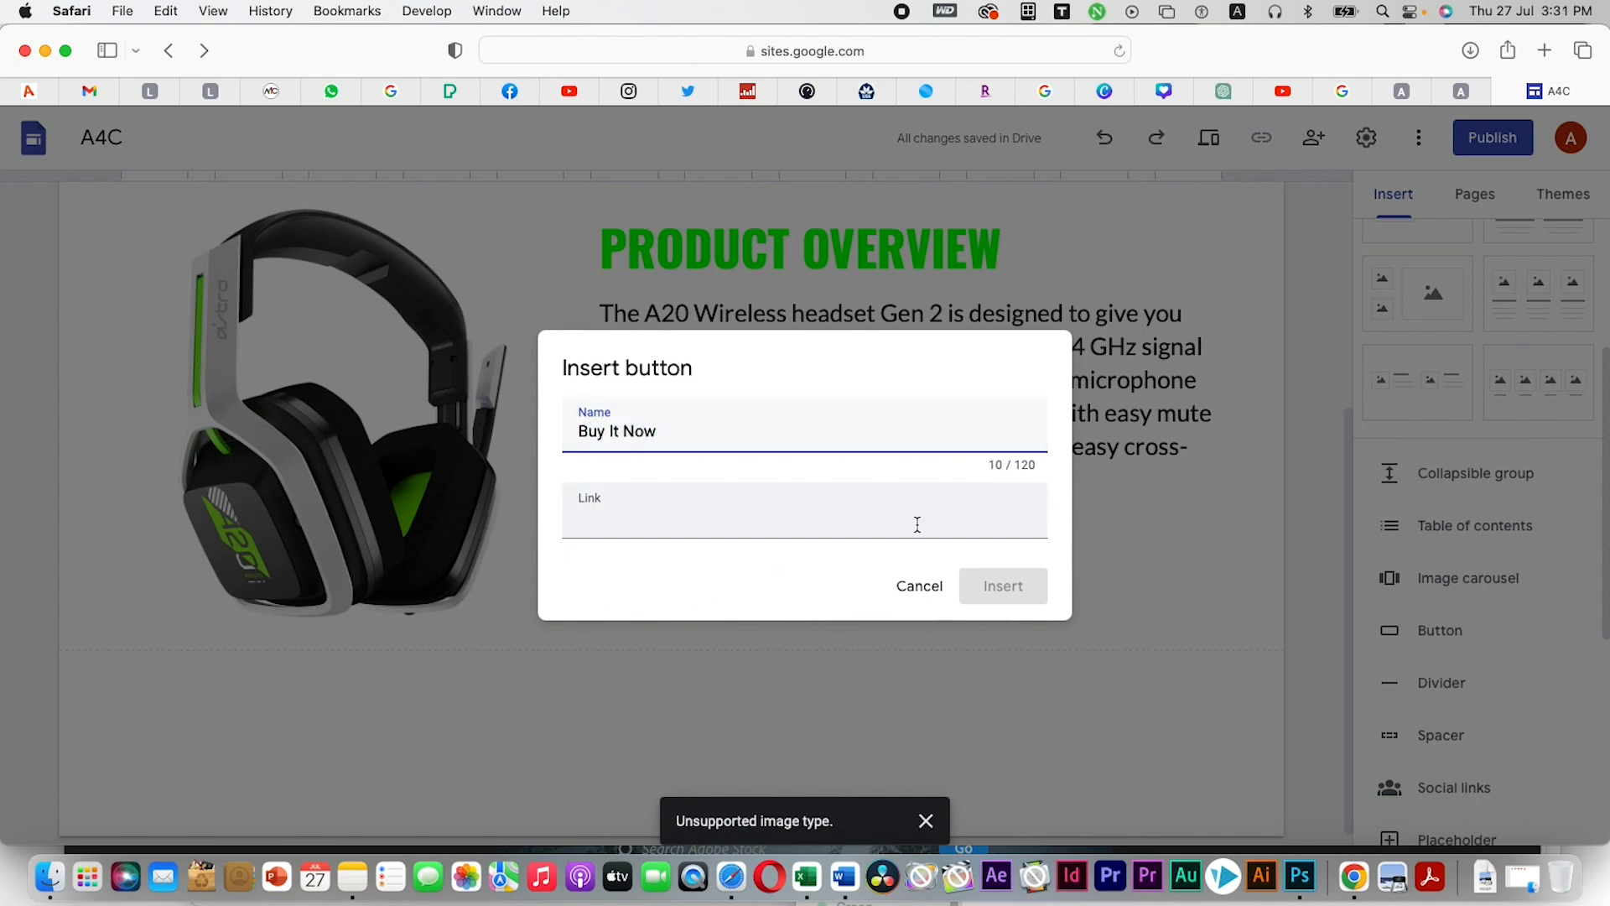
pyautogui.click(271, 90)
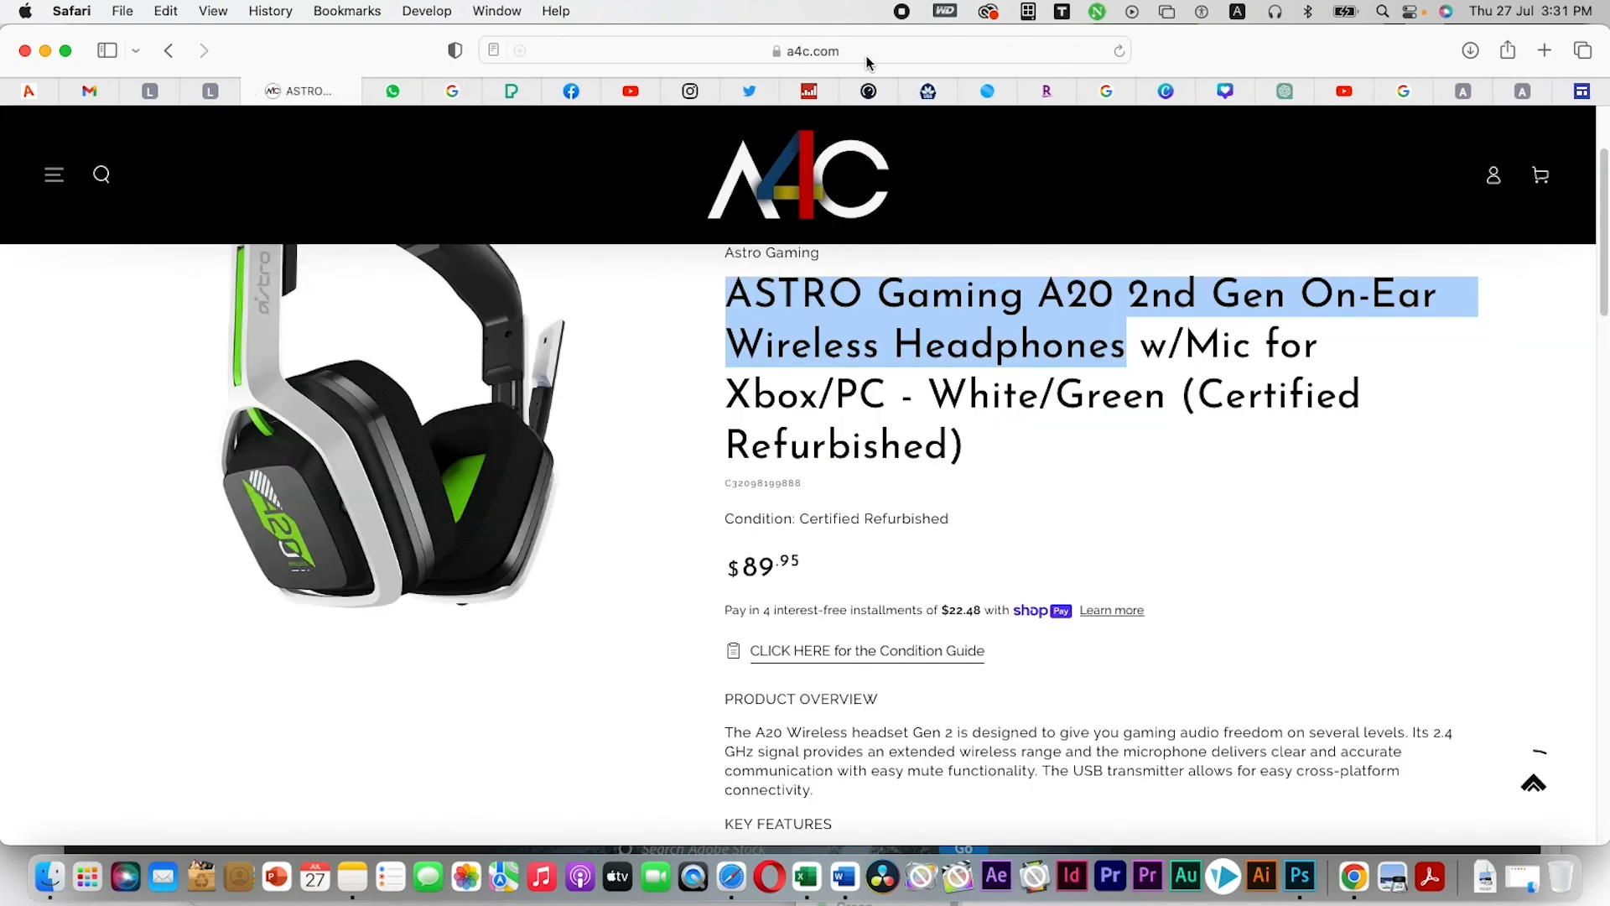
pyautogui.click(864, 50)
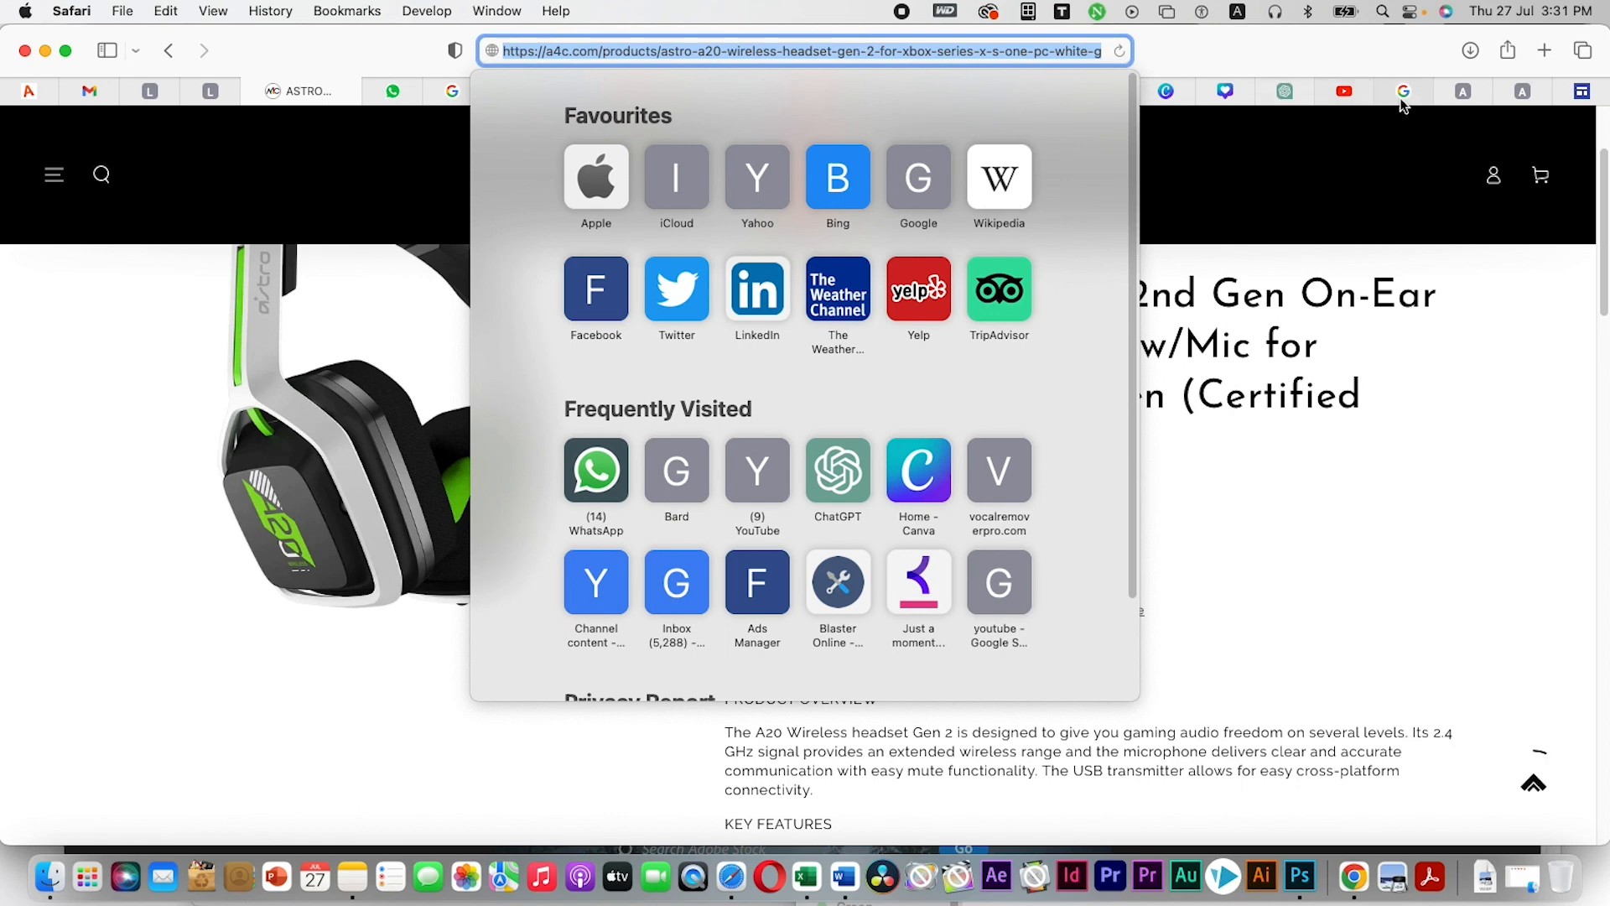
pyautogui.click(1562, 92)
pyautogui.click(834, 510)
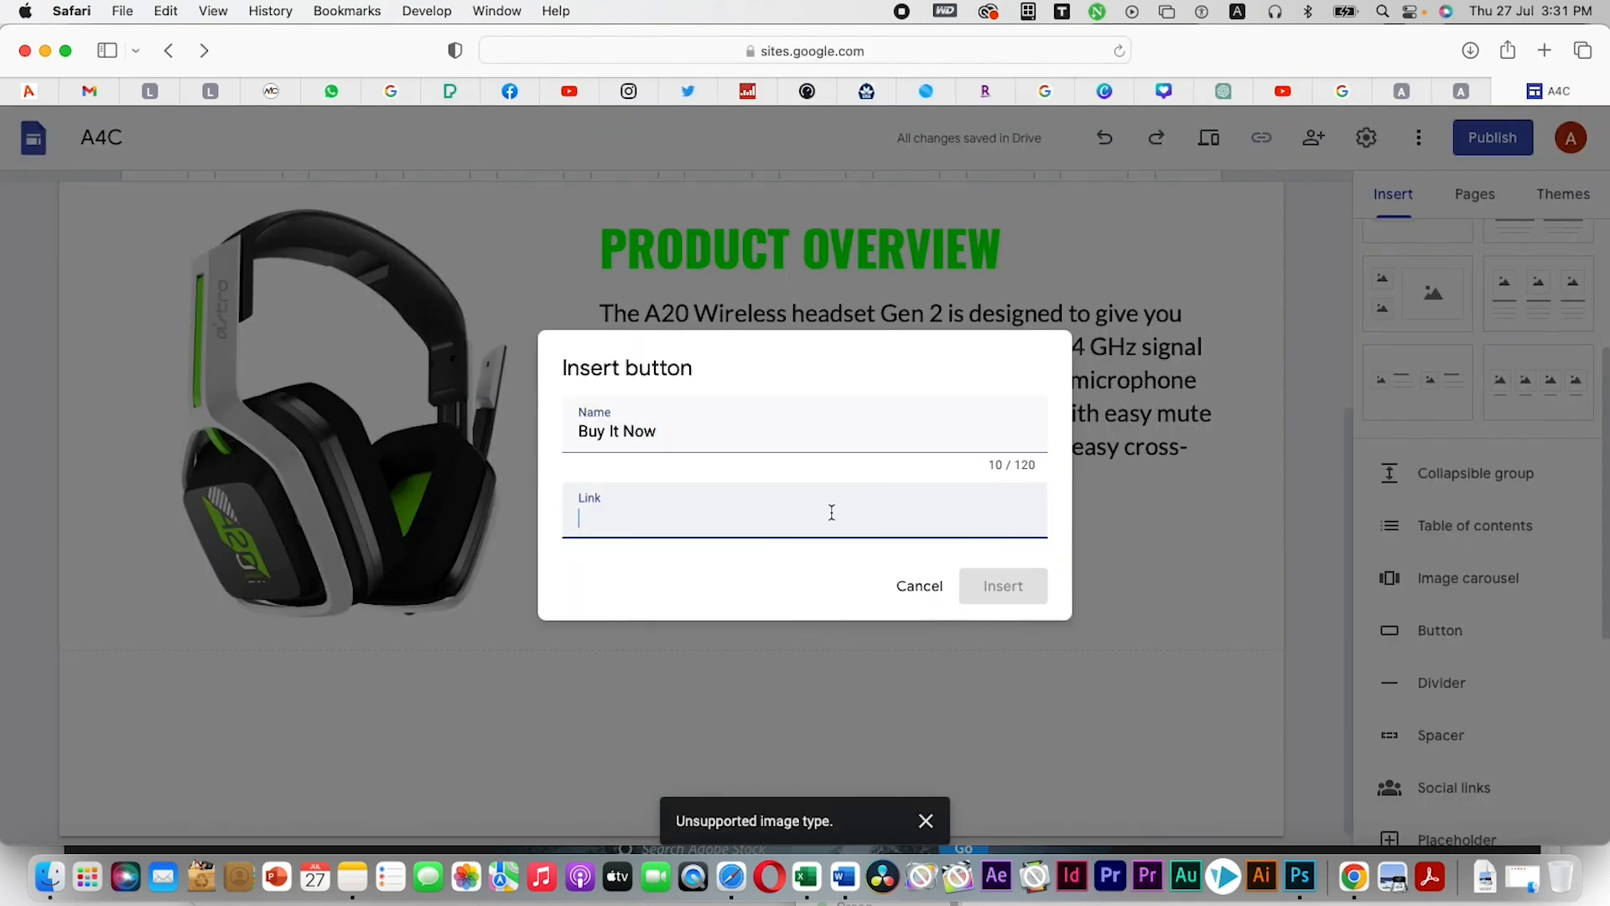
pyautogui.press('super+v')
pyautogui.click(947, 604)
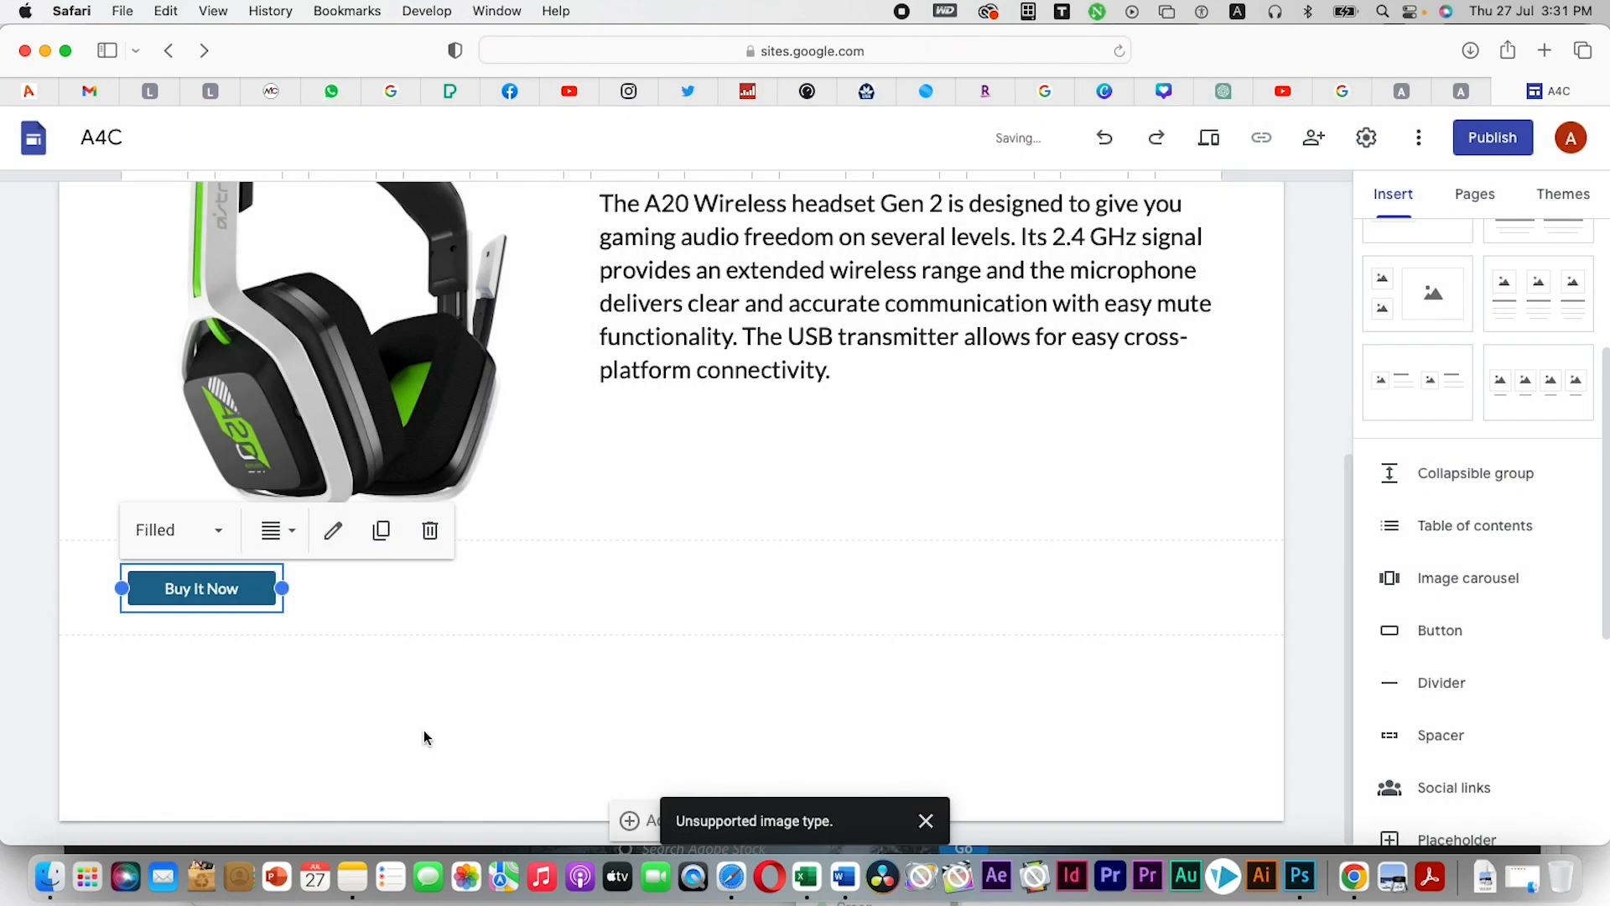
pyautogui.moveTo(249, 596); pyautogui.dragTo(894, 560)
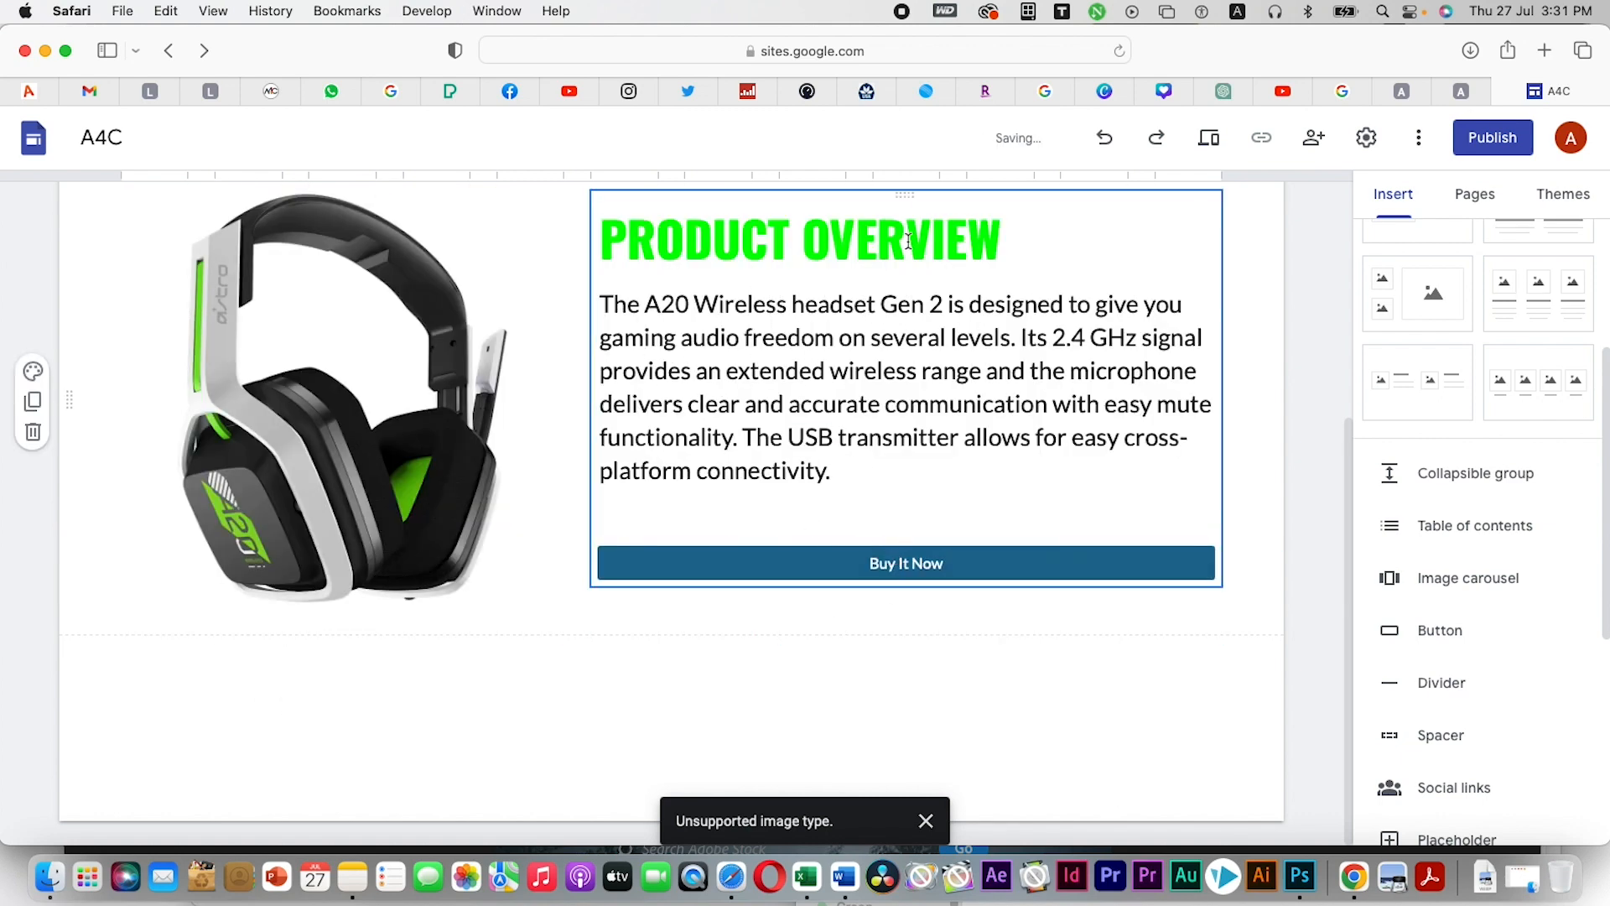
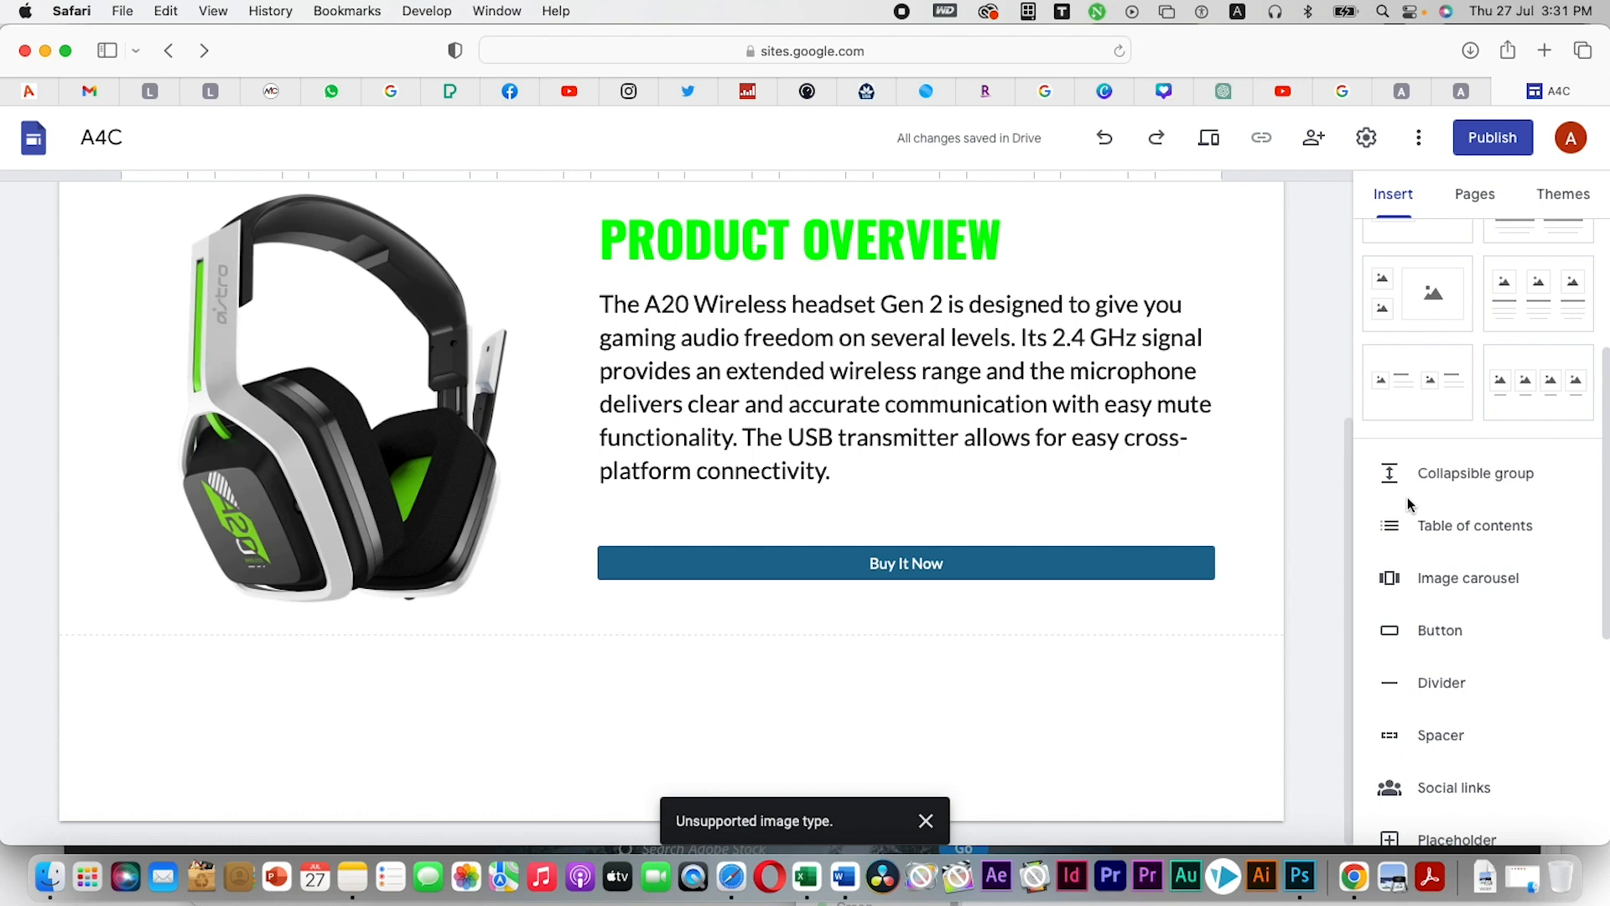
# Insert two collapsible groups below the product overview section
pyautogui.click(1407, 496)
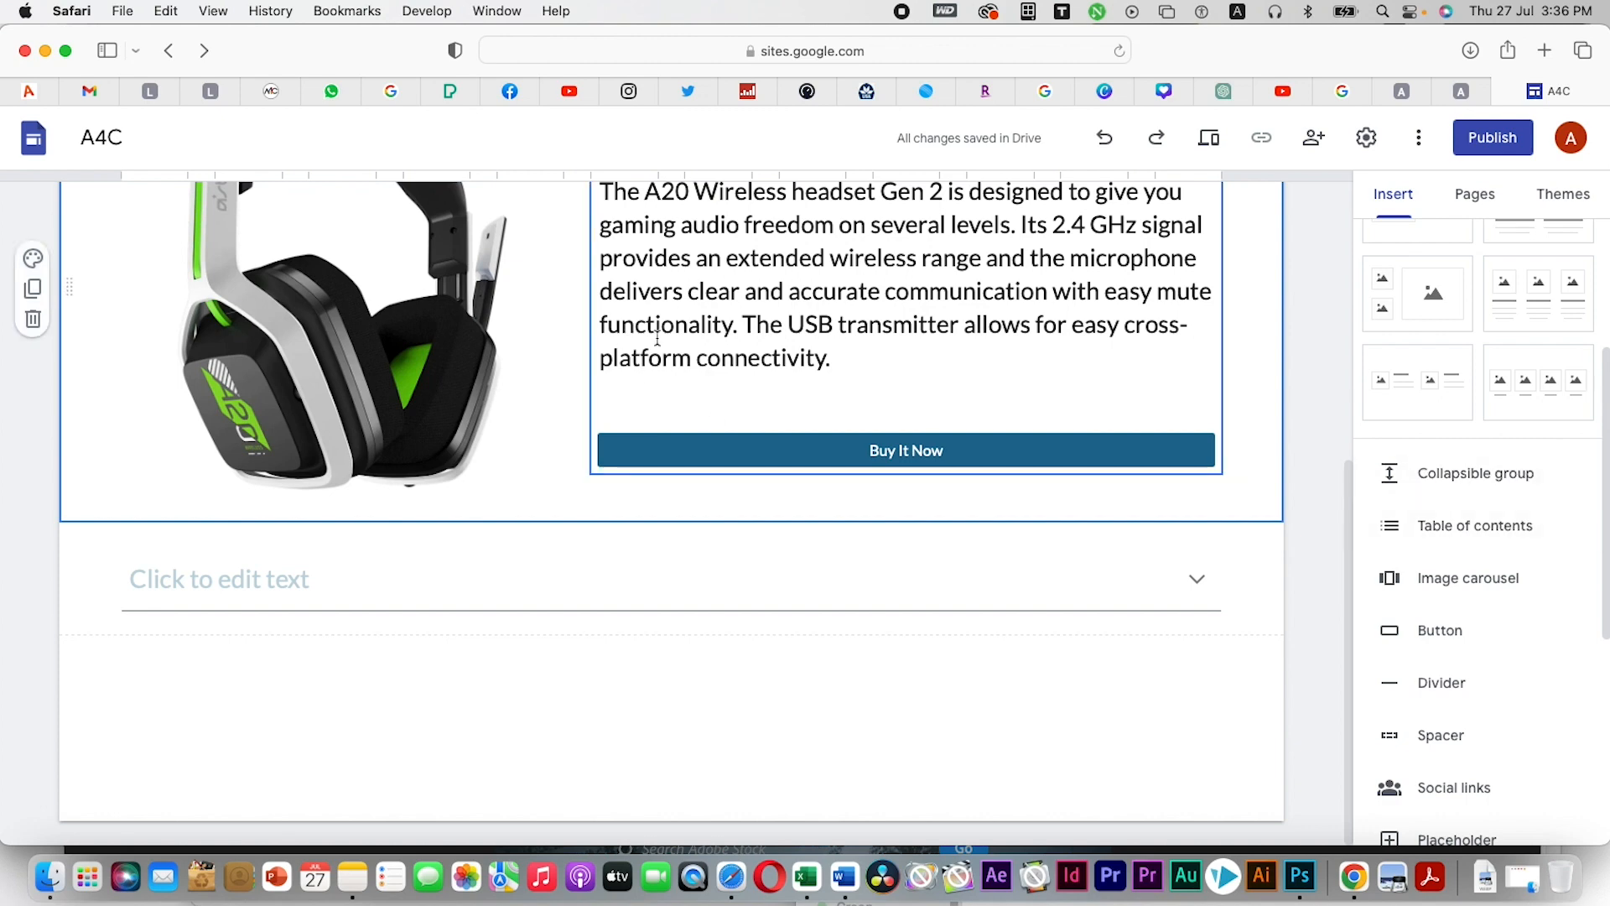
pyautogui.scroll(3, 702, 359)
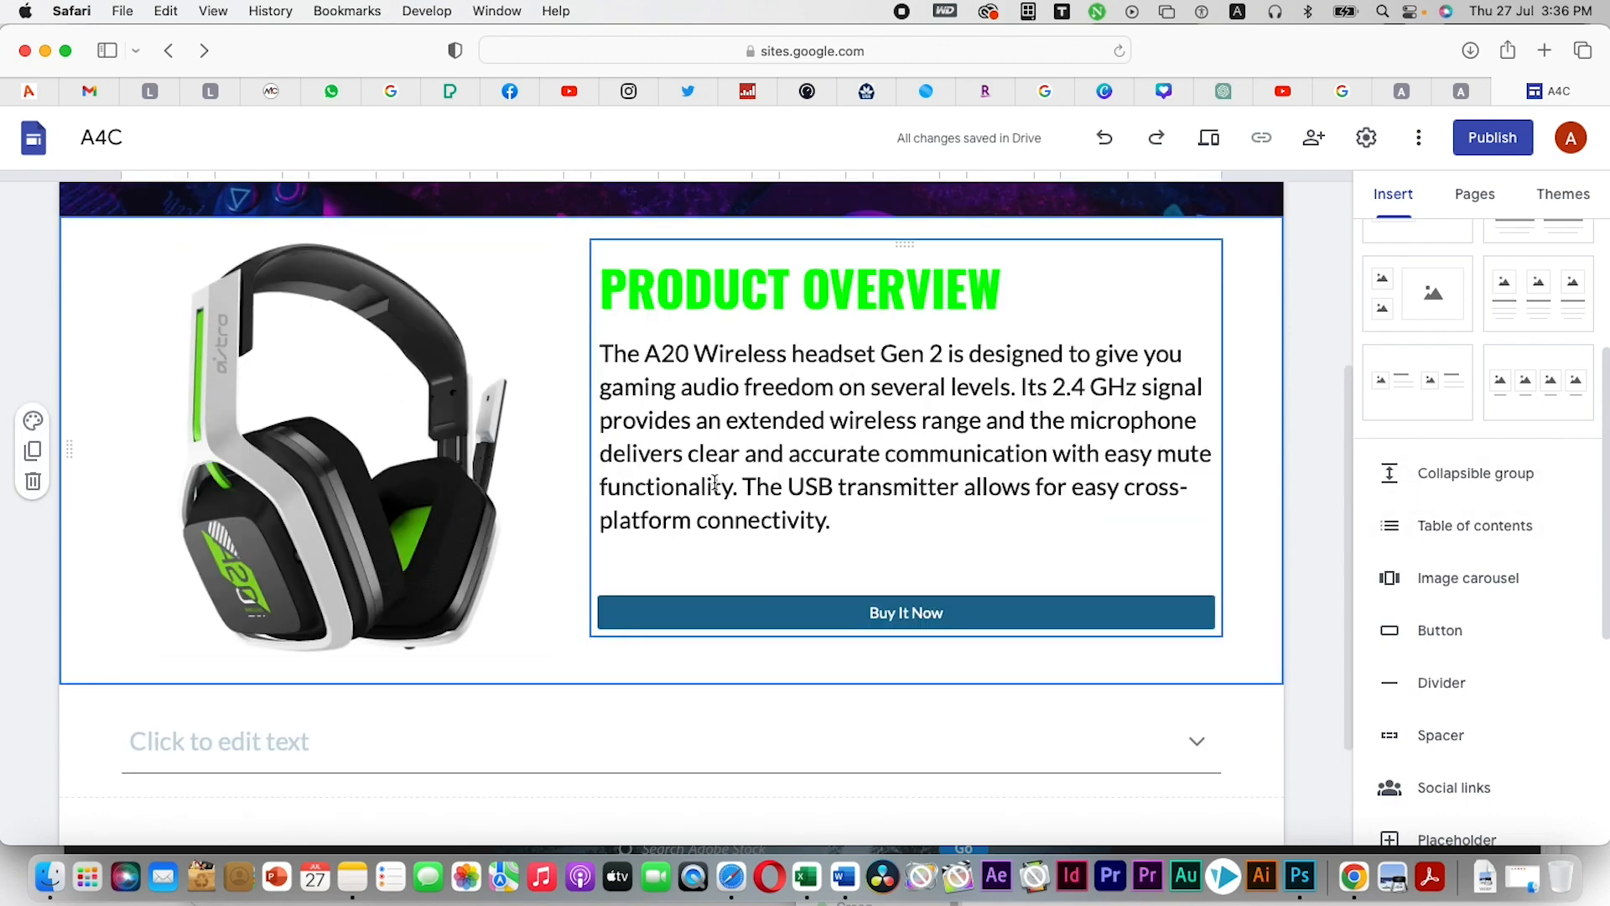
pyautogui.scroll(-3, 725, 469)
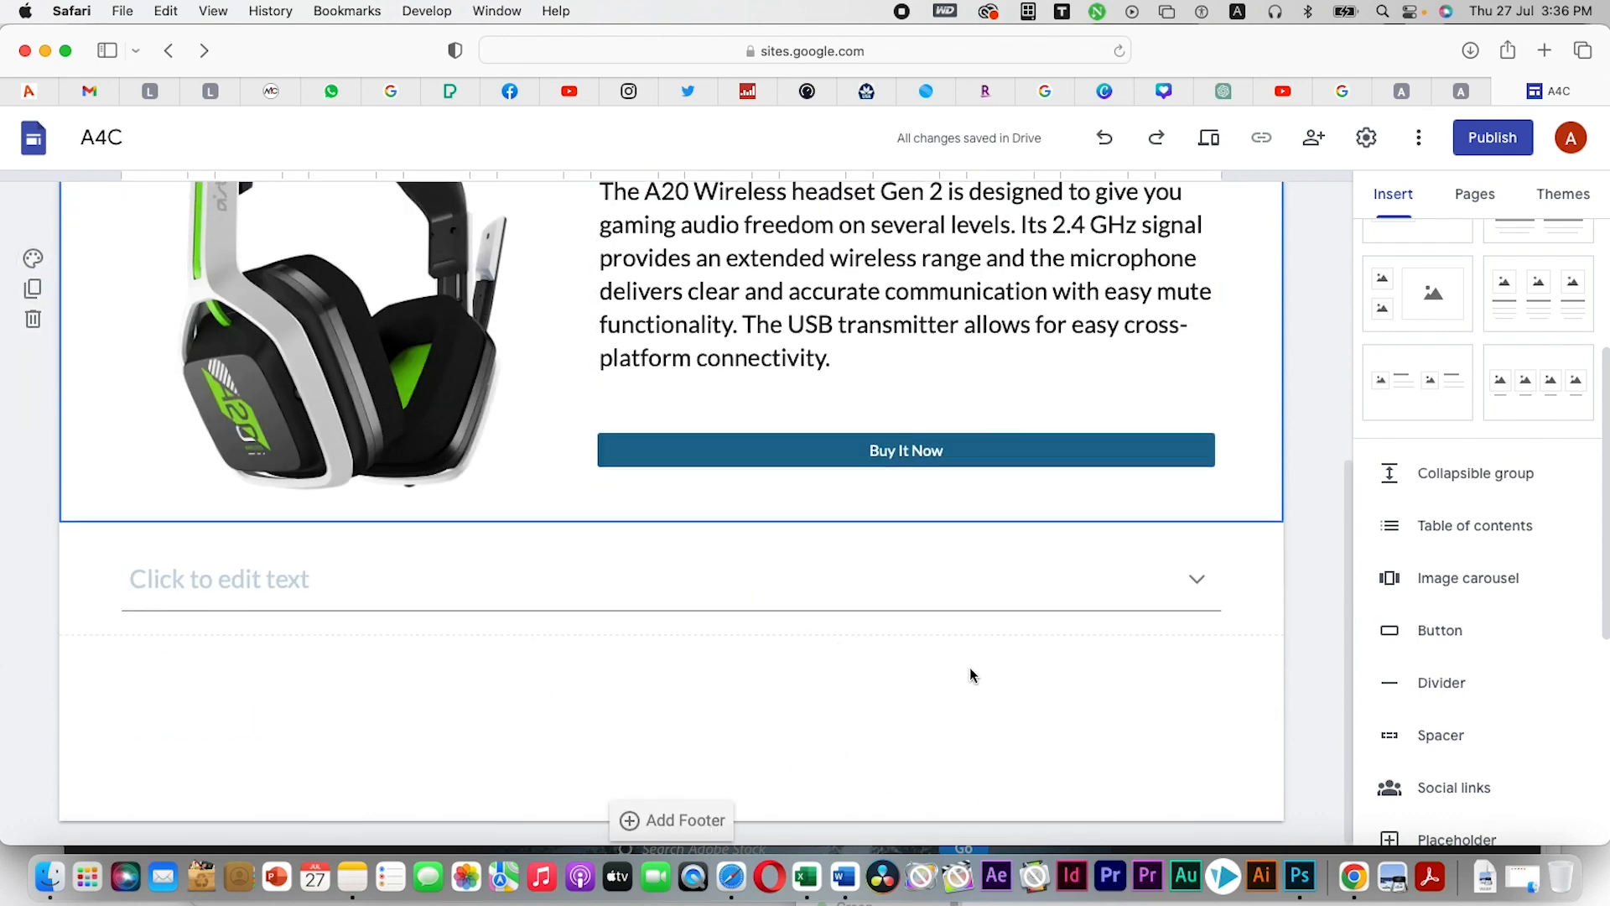
pyautogui.click(1472, 492)
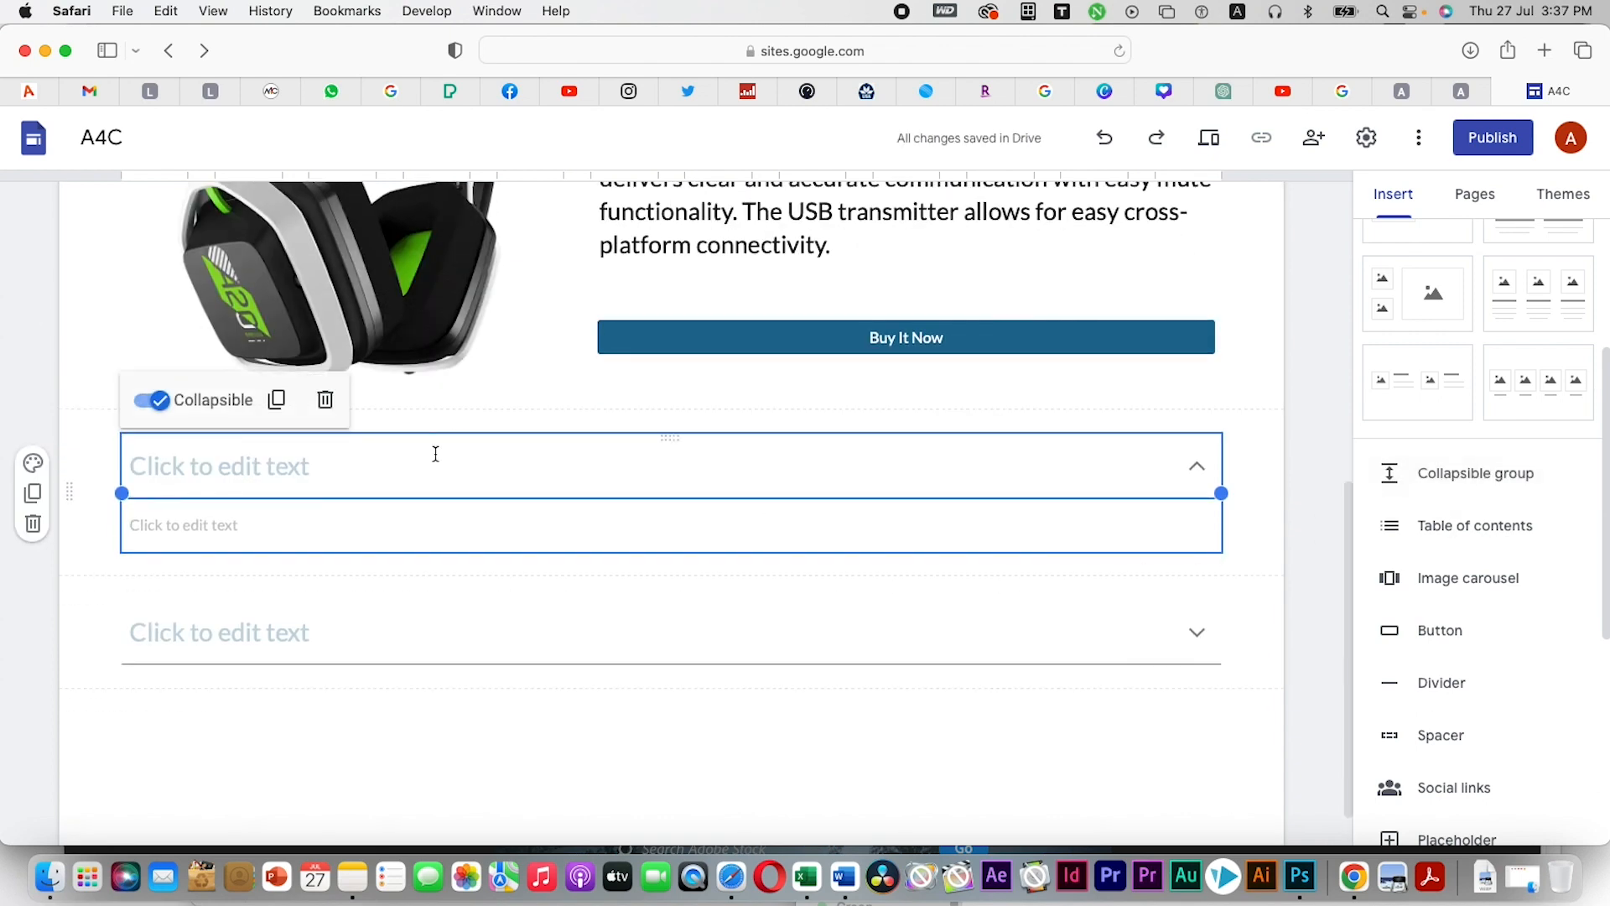
# Copy the first two sentences of the headphone description from Notes into the first collapsible group's heading
pyautogui.click(353, 877)
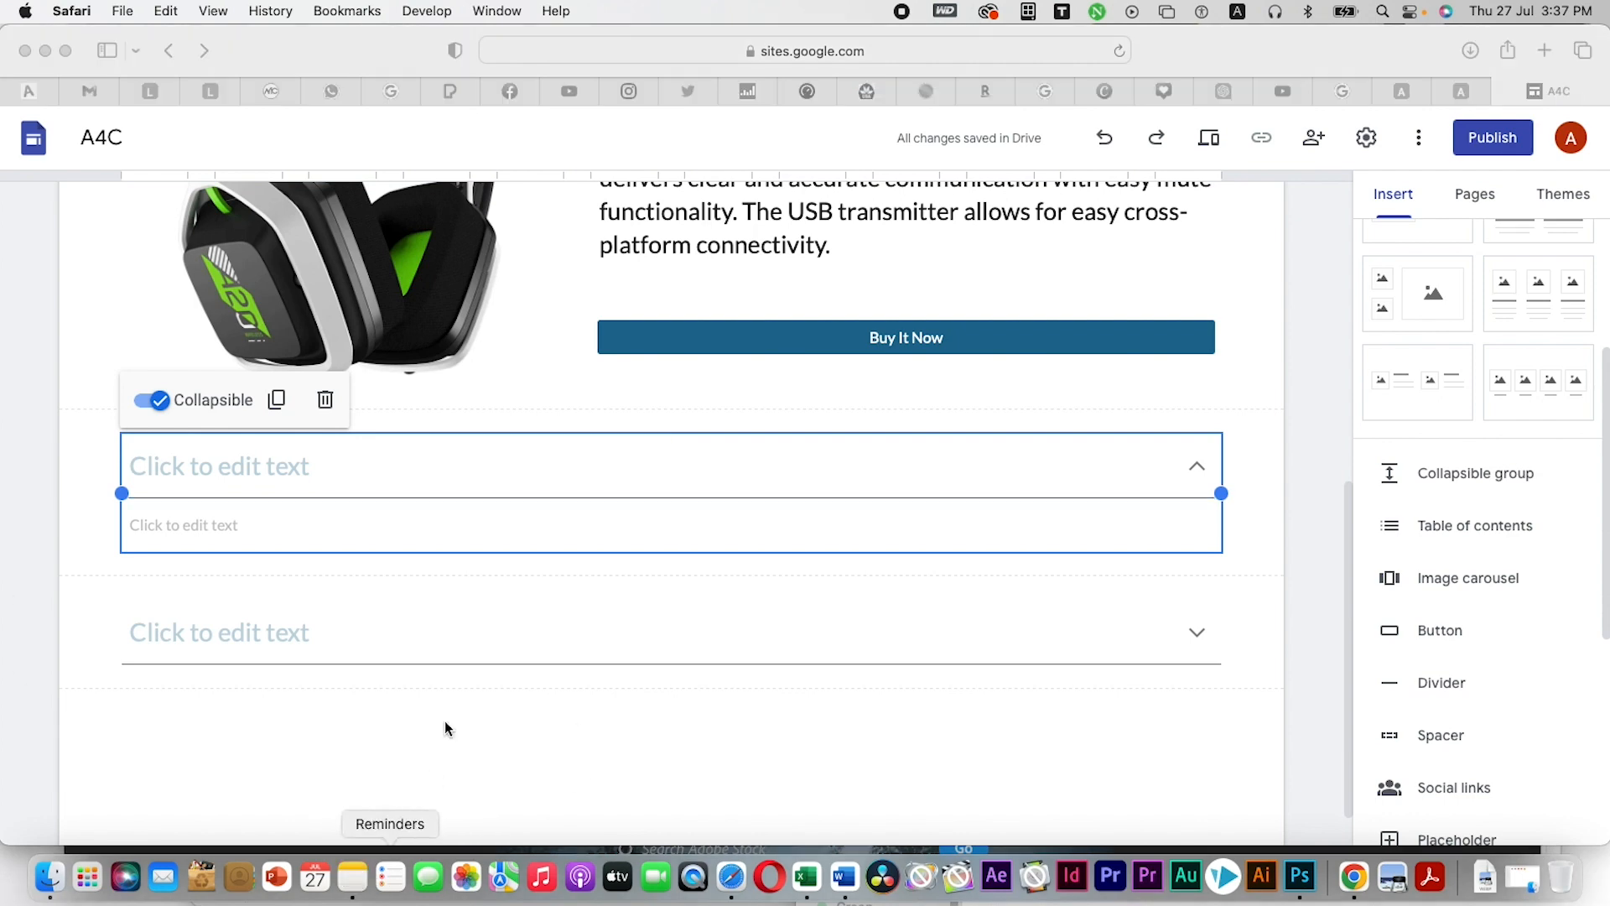
pyautogui.press('super+v')
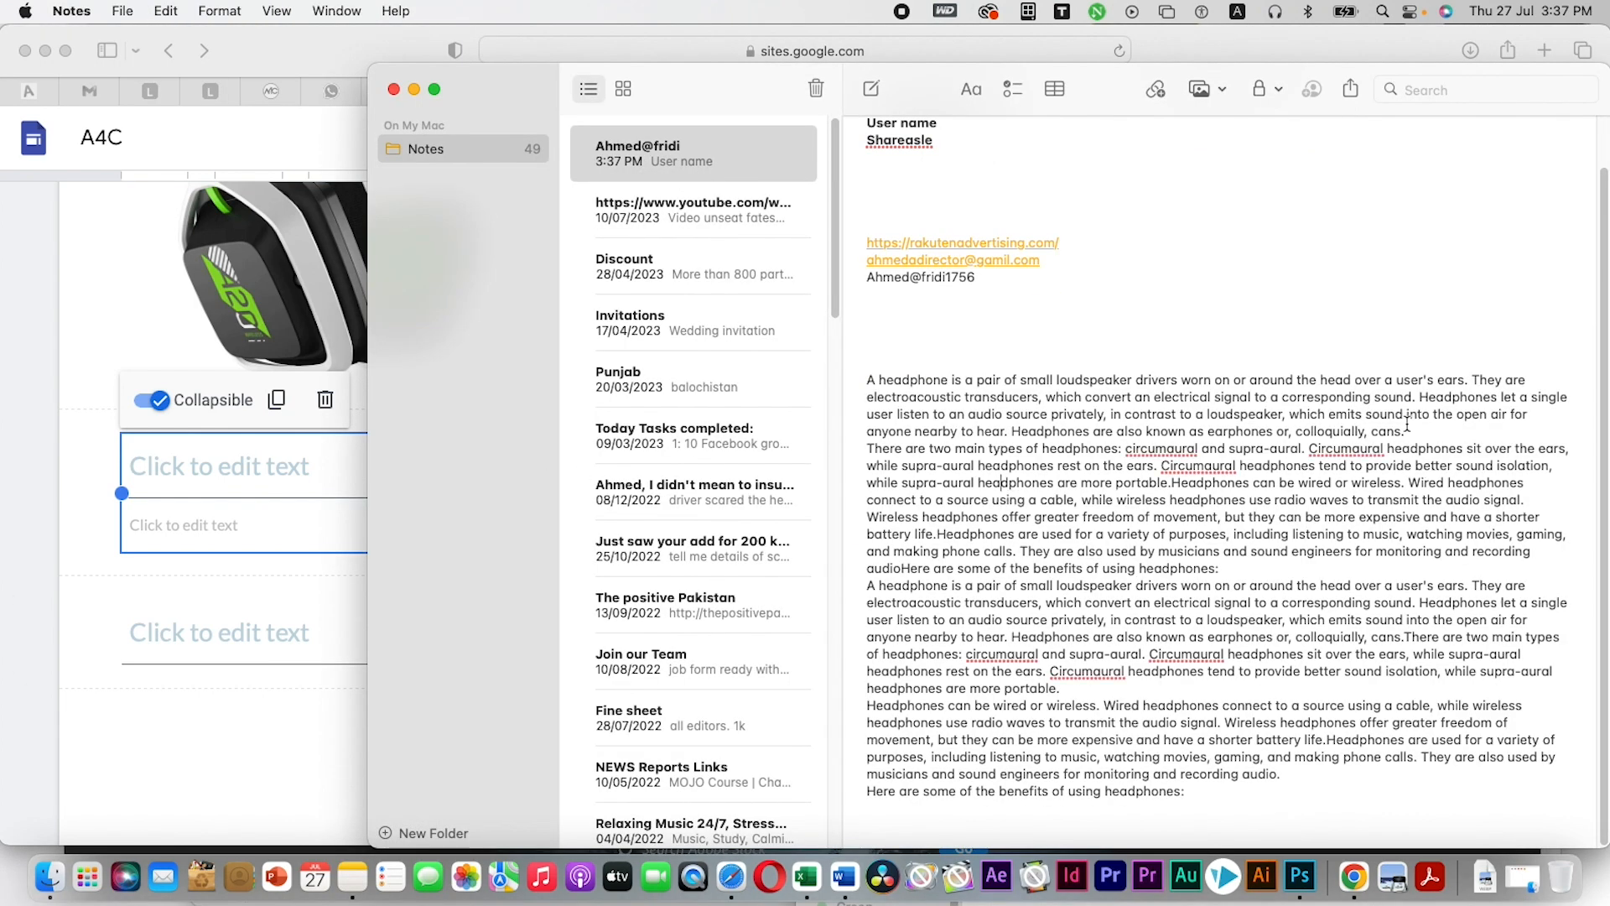
pyautogui.moveTo(1403, 431); pyautogui.dragTo(1040, 431)
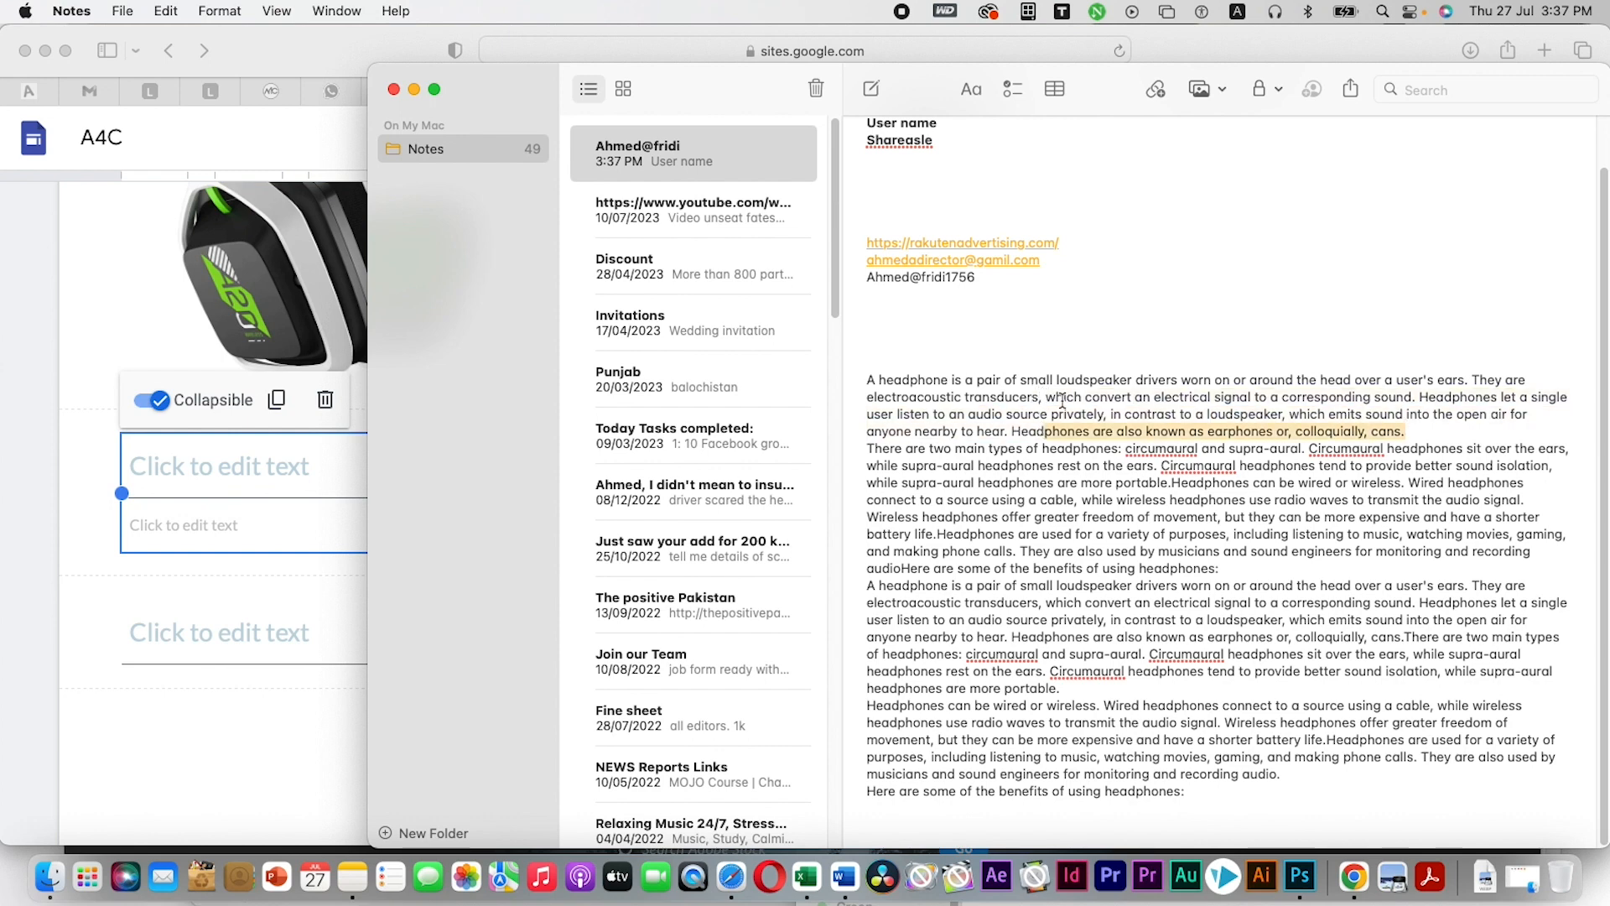
pyautogui.moveTo(1420, 401); pyautogui.dragTo(842, 380)
pyautogui.press('super+c')
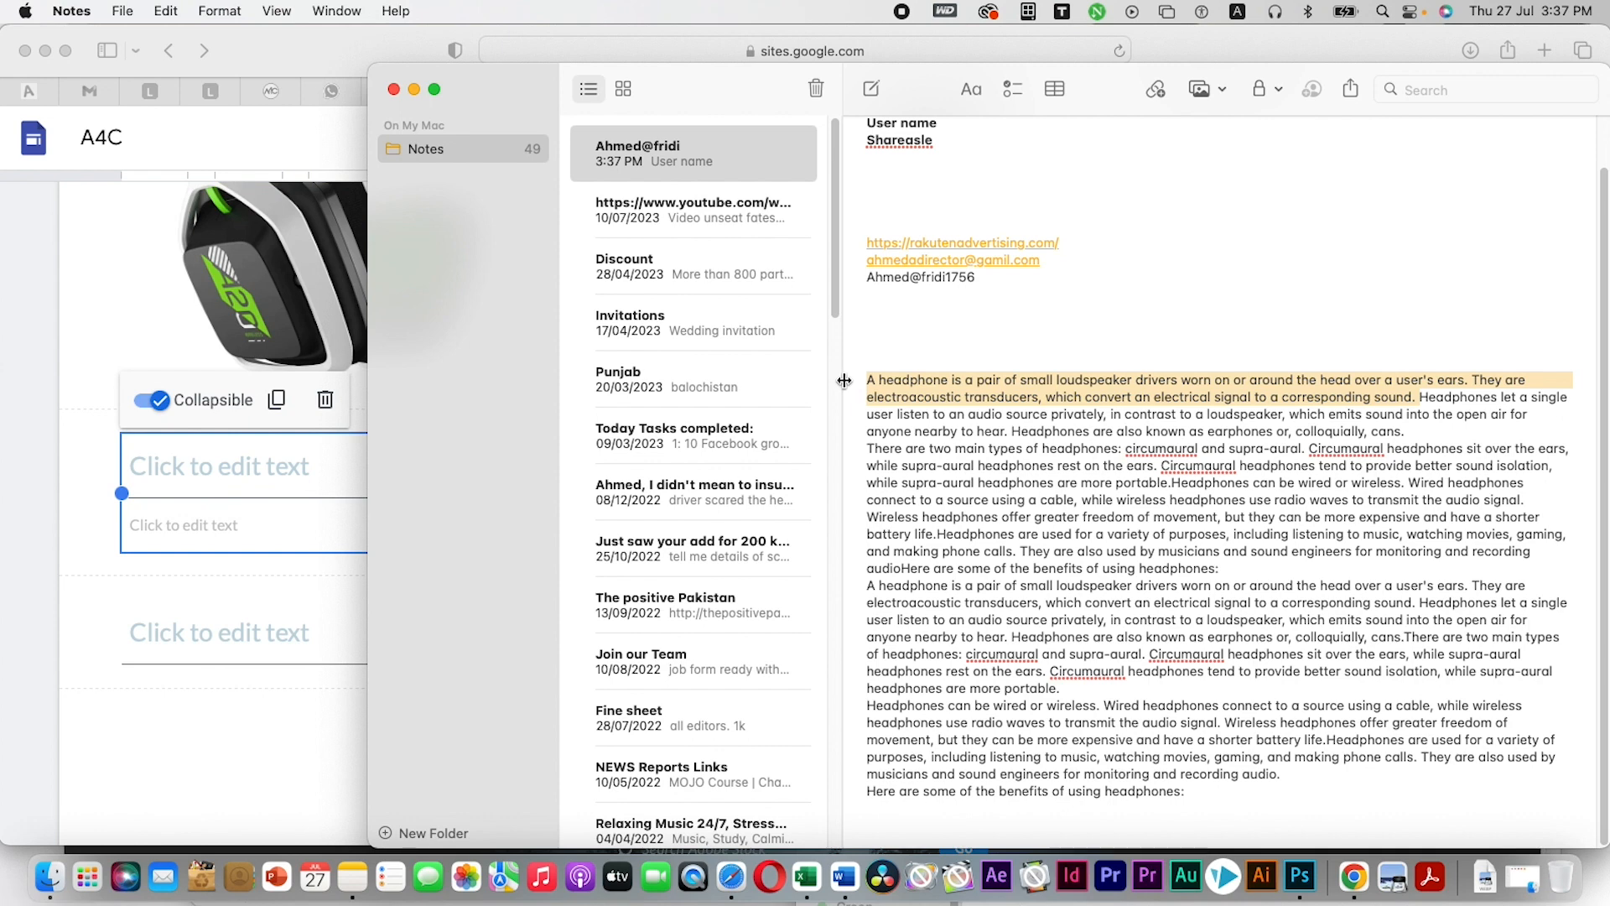
pyautogui.click(305, 73)
pyautogui.click(333, 465)
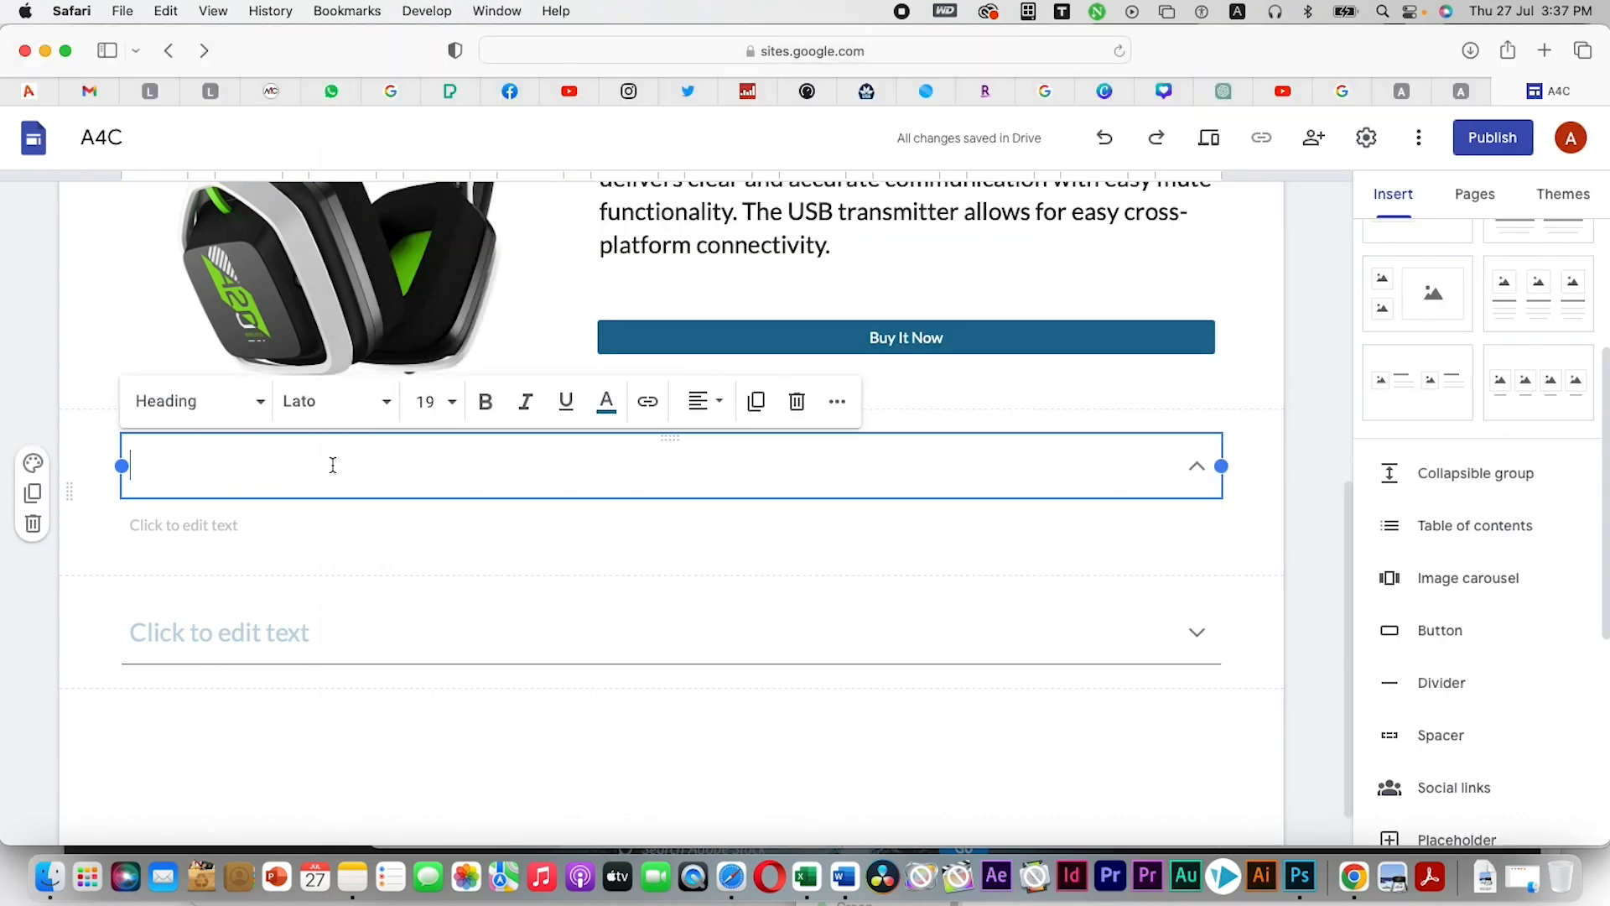
pyautogui.press('super+v')
# Set the pasted heading text in the first collapsible group to size 14 and colour it magenta
pyautogui.moveTo(257, 481); pyautogui.dragTo(130, 459)
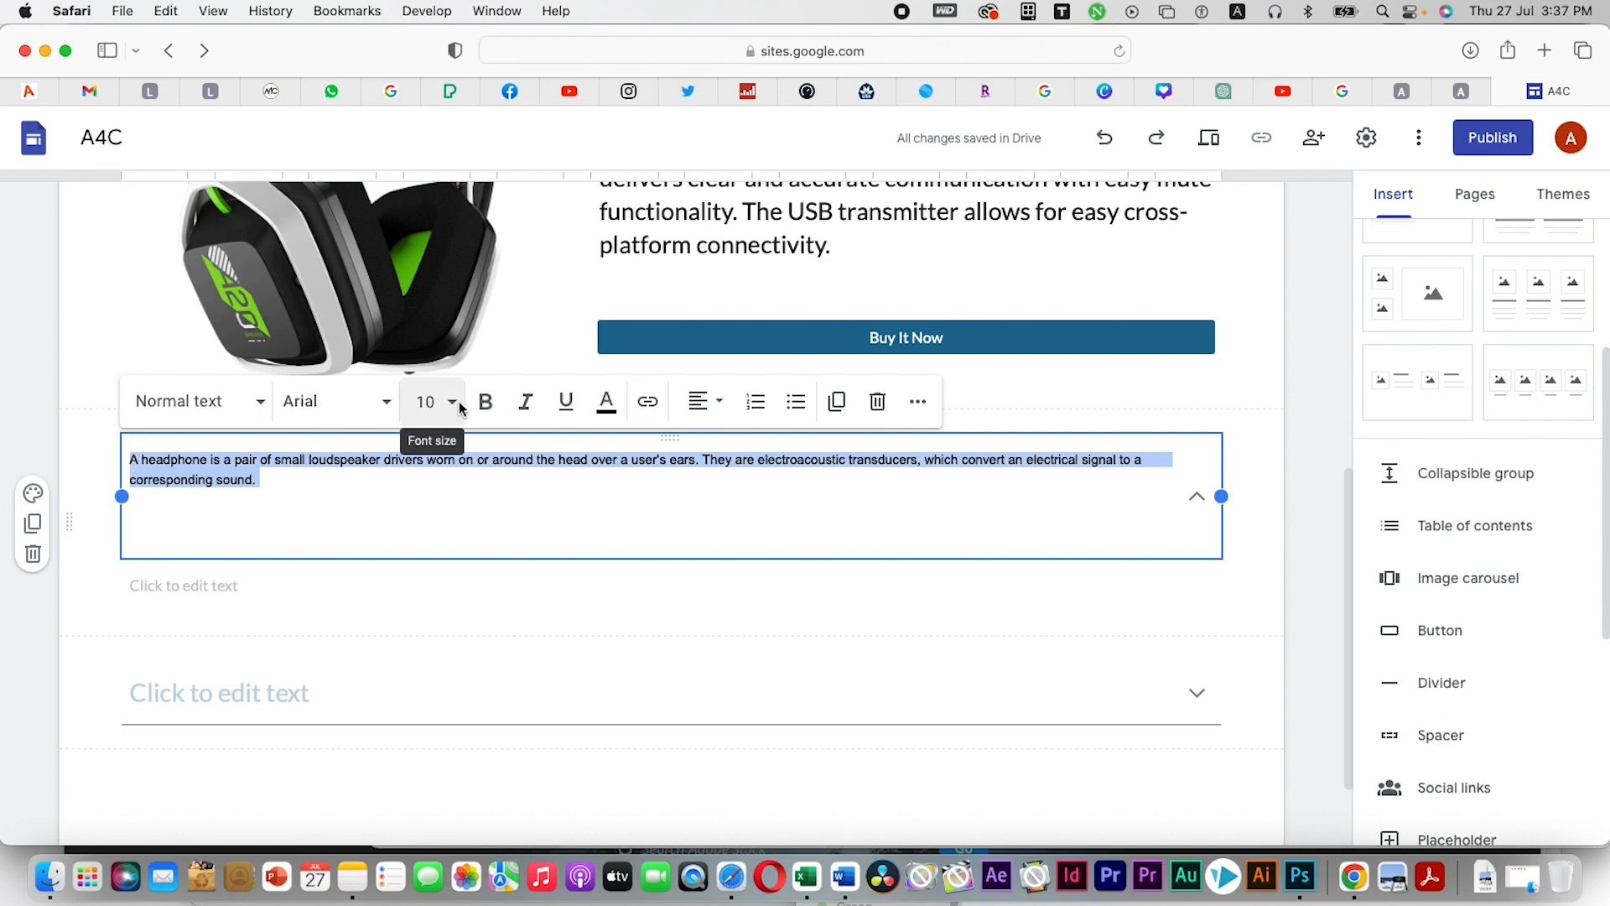
pyautogui.click(423, 401)
pyautogui.click(444, 691)
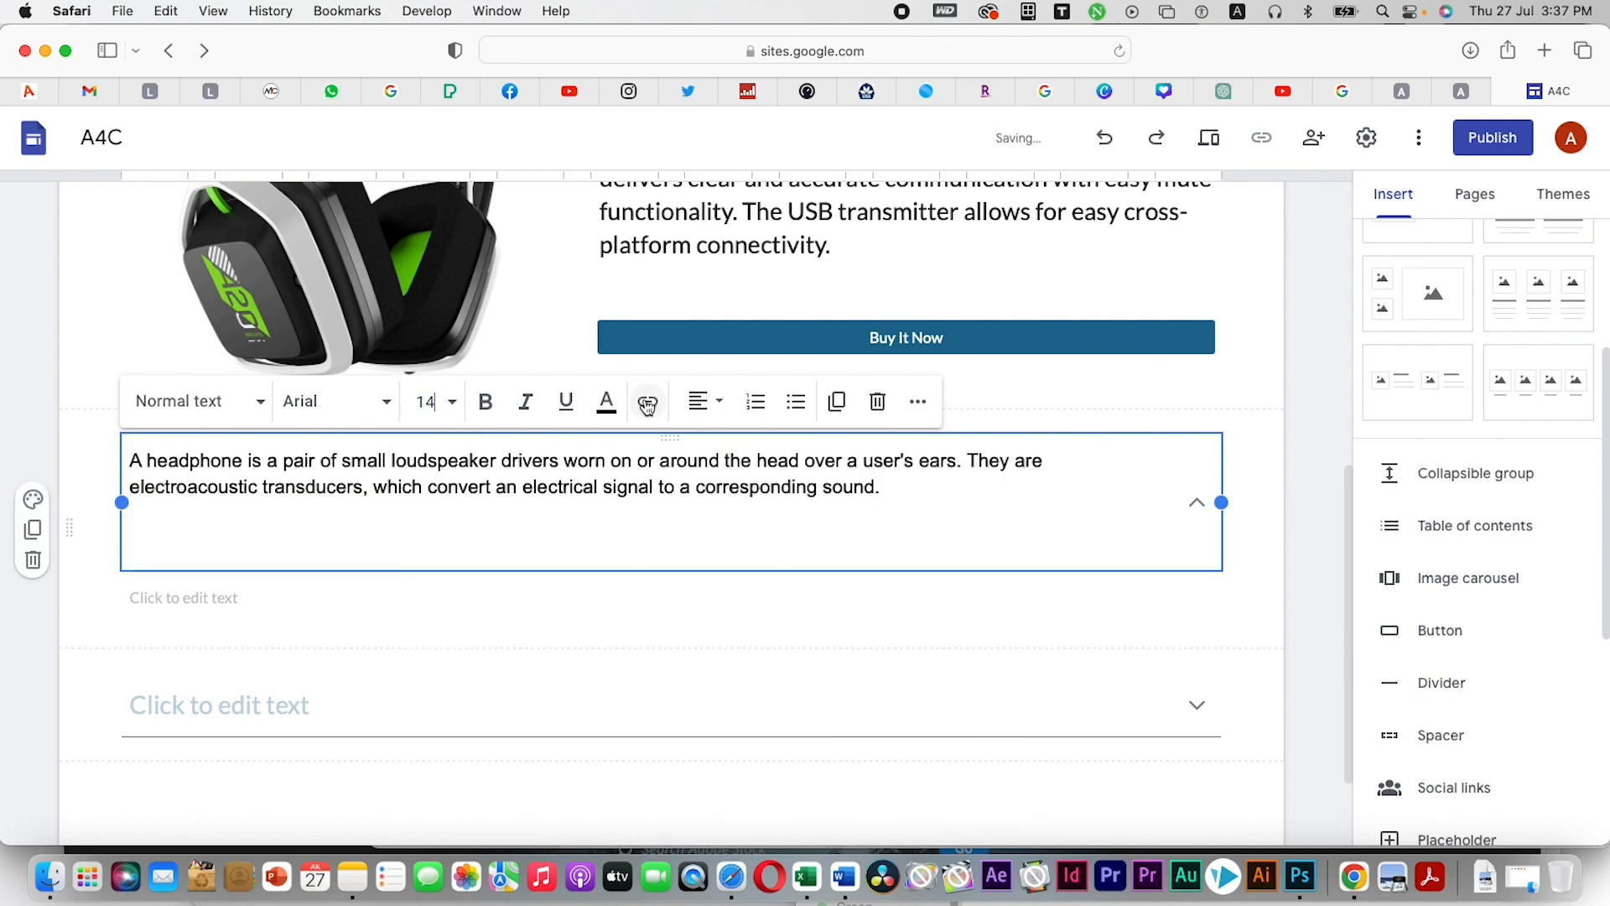
pyautogui.click(606, 401)
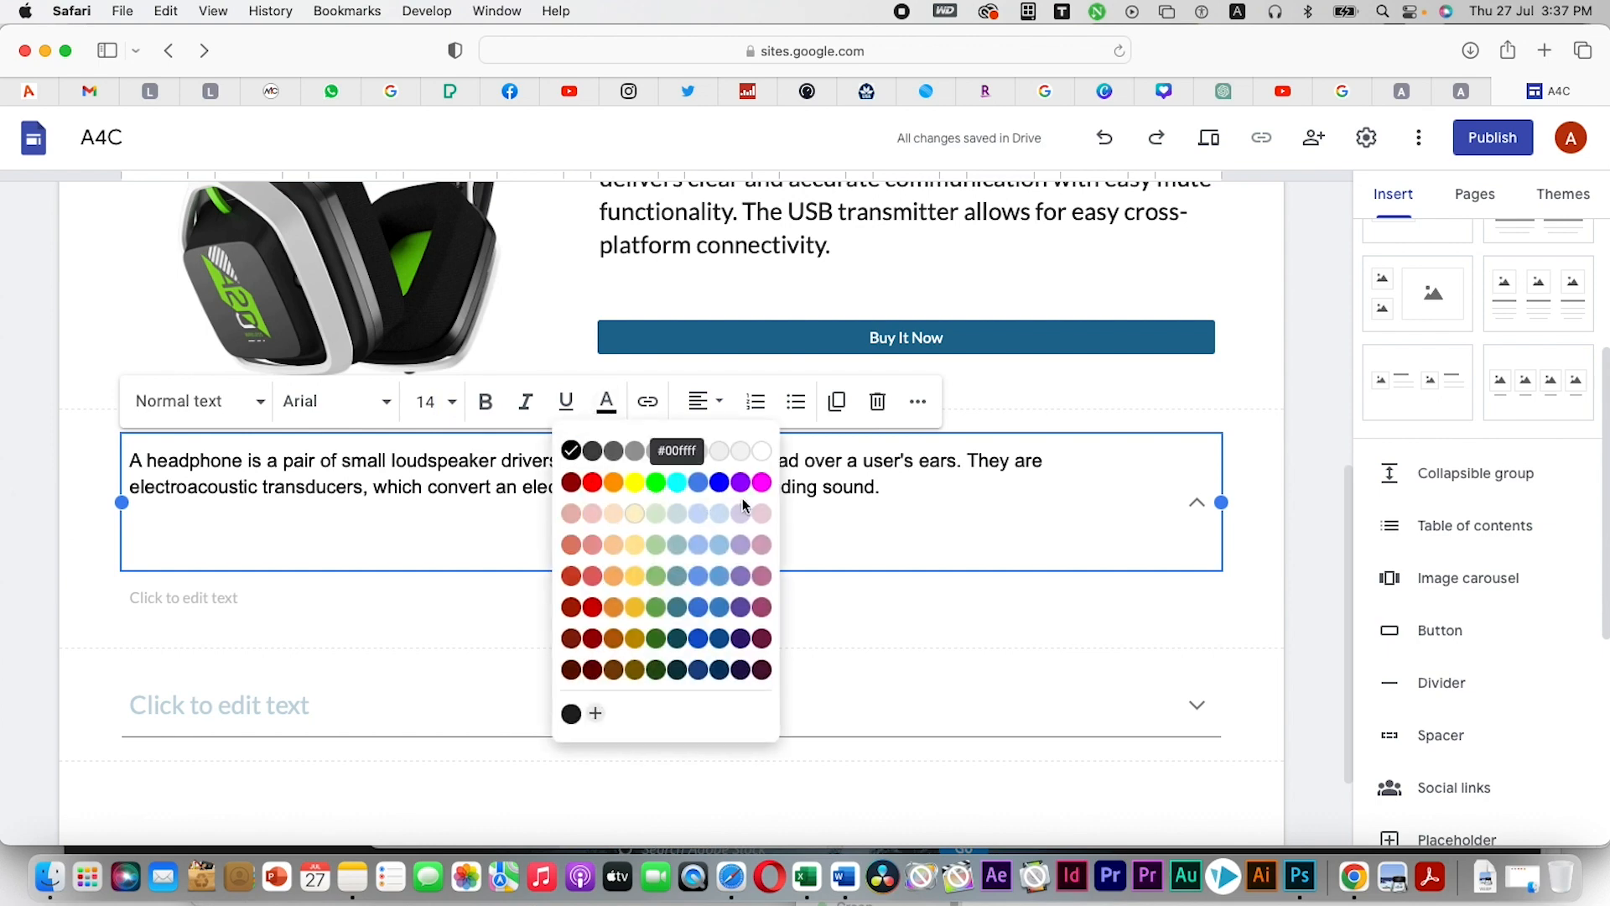
pyautogui.click(592, 482)
pyautogui.click(606, 402)
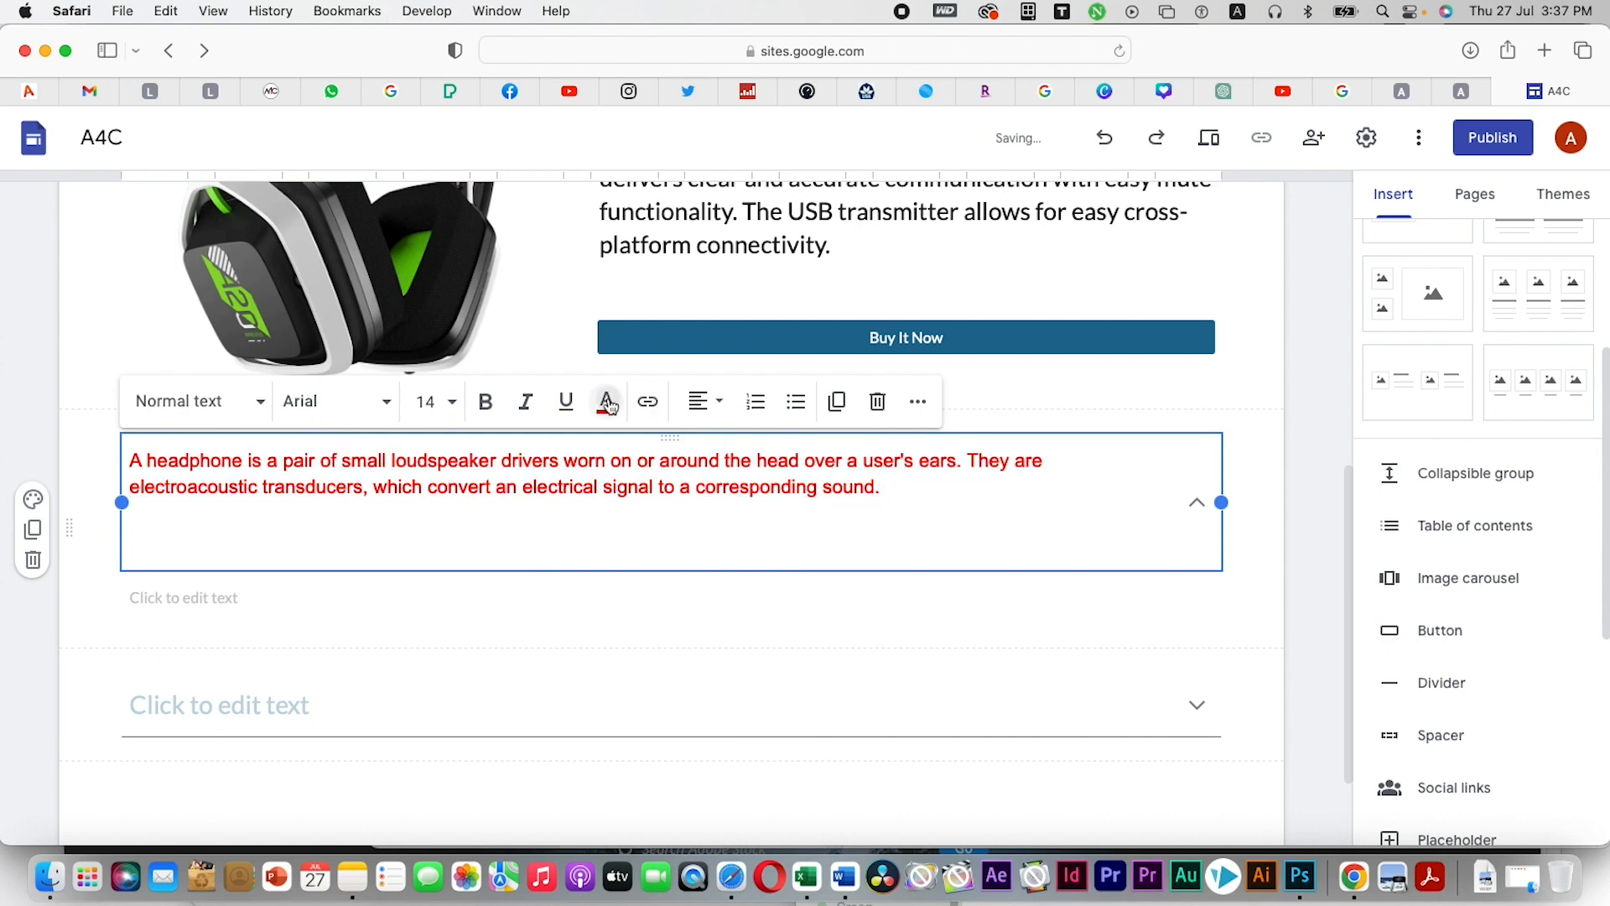
pyautogui.click(761, 483)
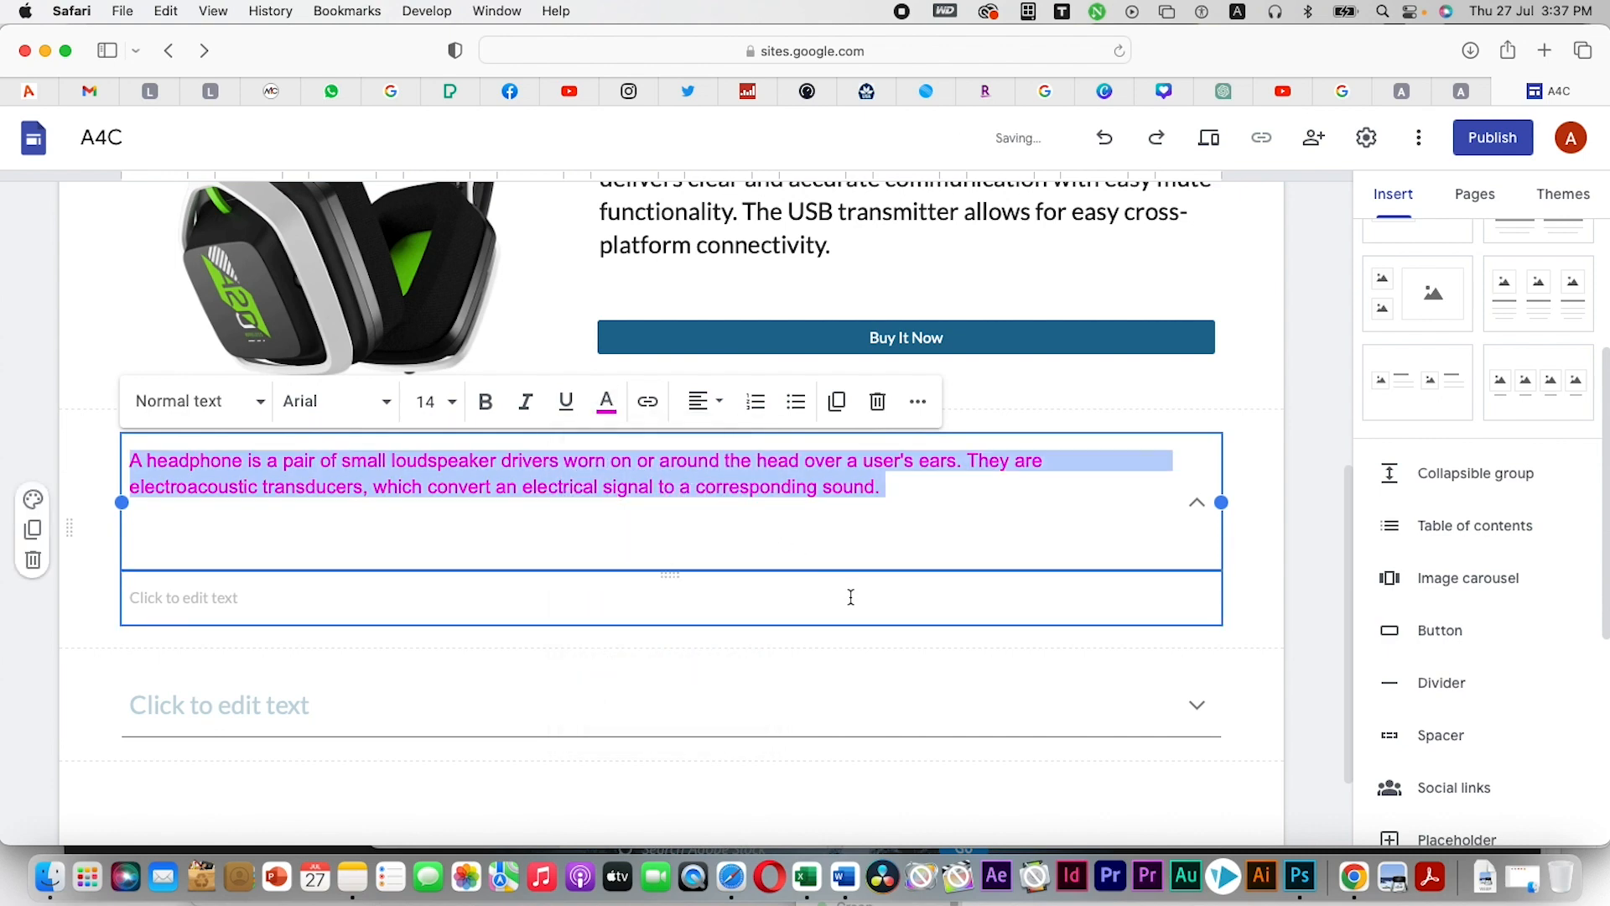
pyautogui.click(889, 540)
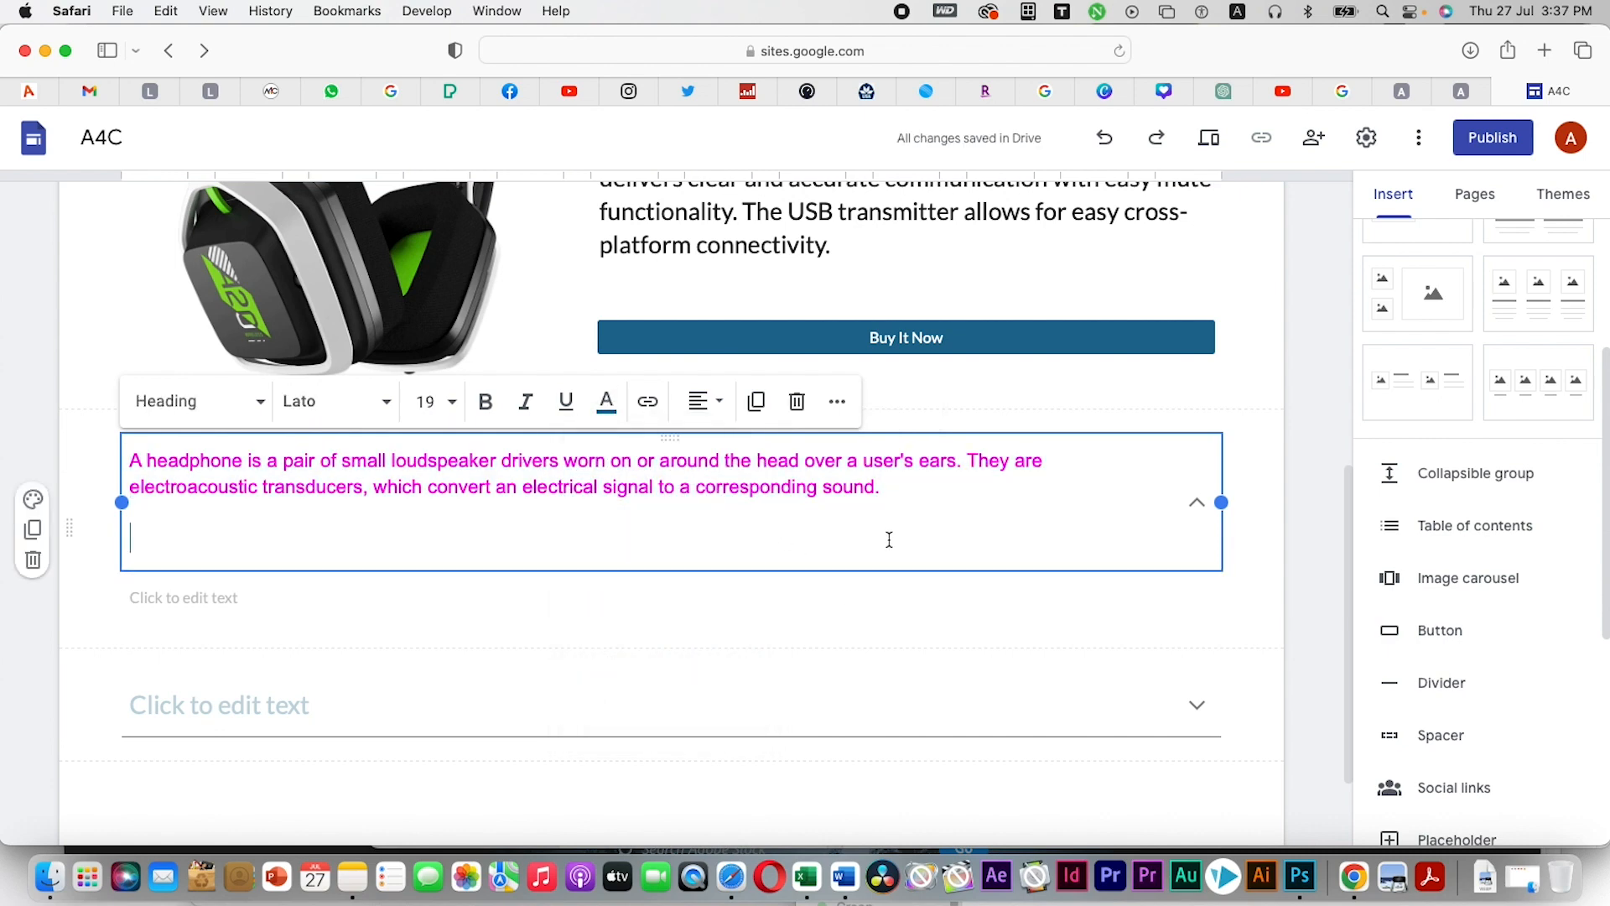
# Copy the Notes text from "user listen to an audio source" onward into the first group's body and test expanding and collapsing it
pyautogui.click(235, 593)
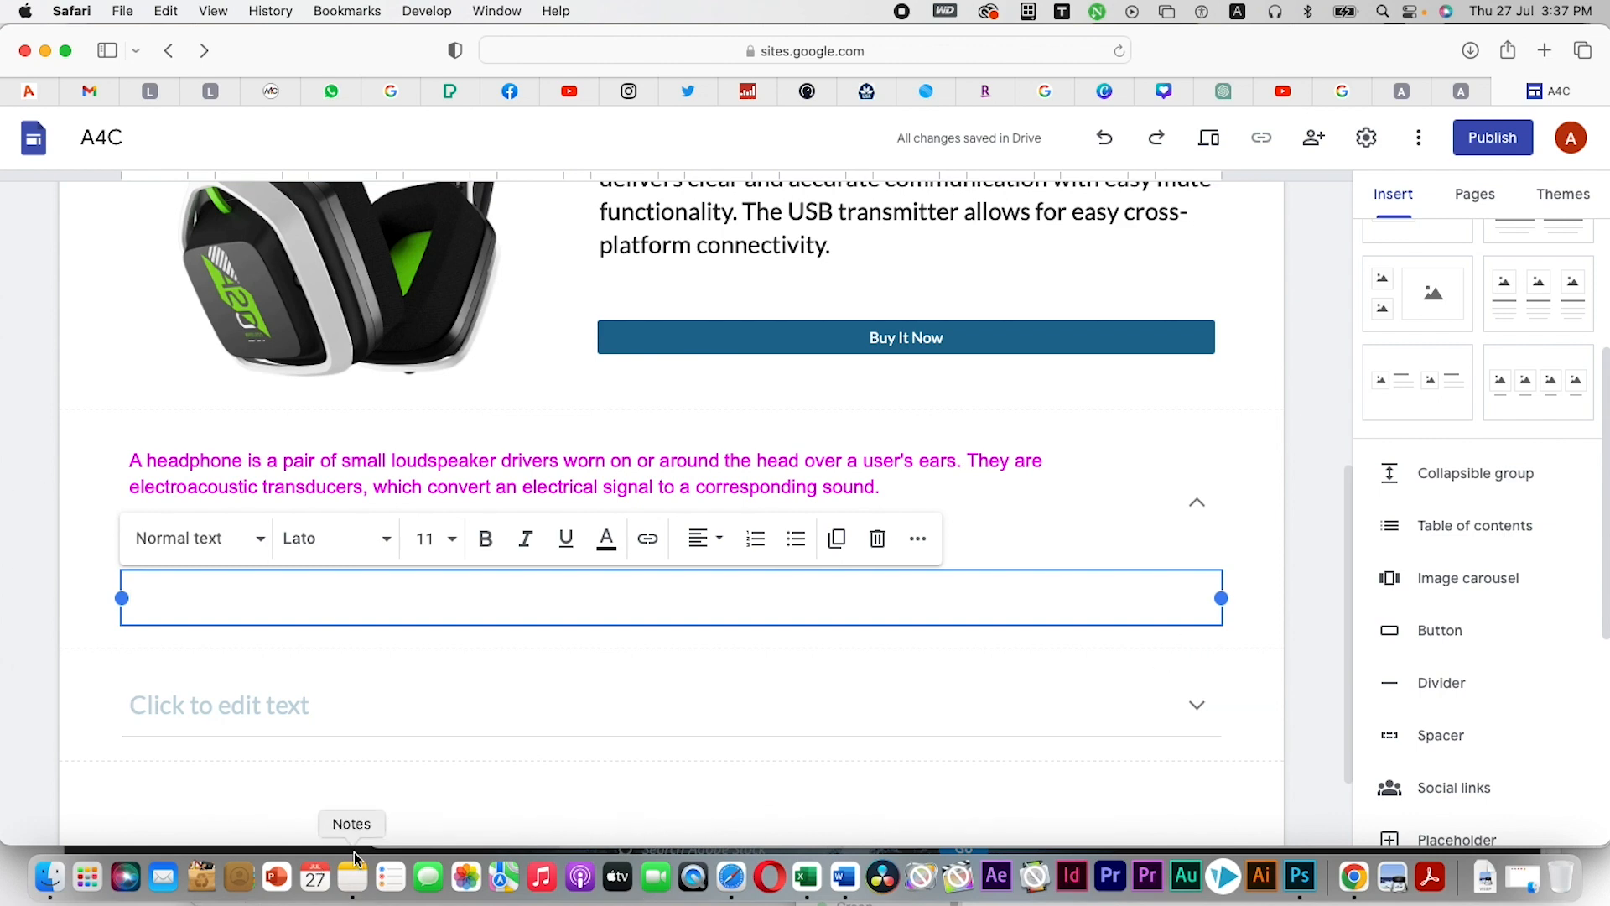
pyautogui.click(354, 879)
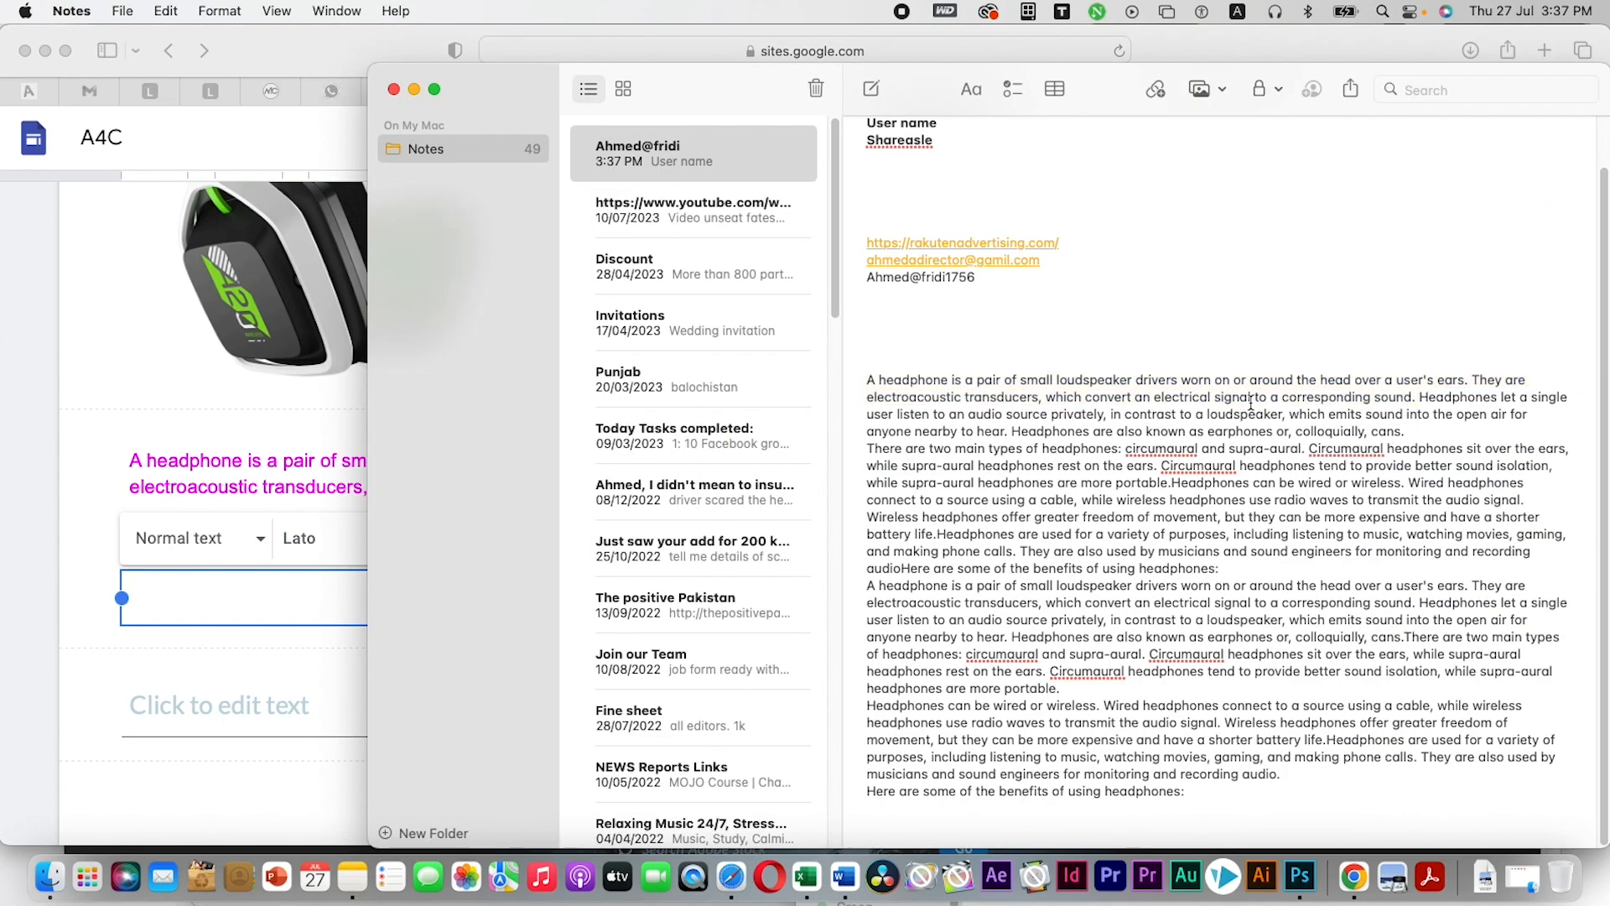
pyautogui.moveTo(874, 424); pyautogui.dragTo(1253, 786)
pyautogui.press('super+c')
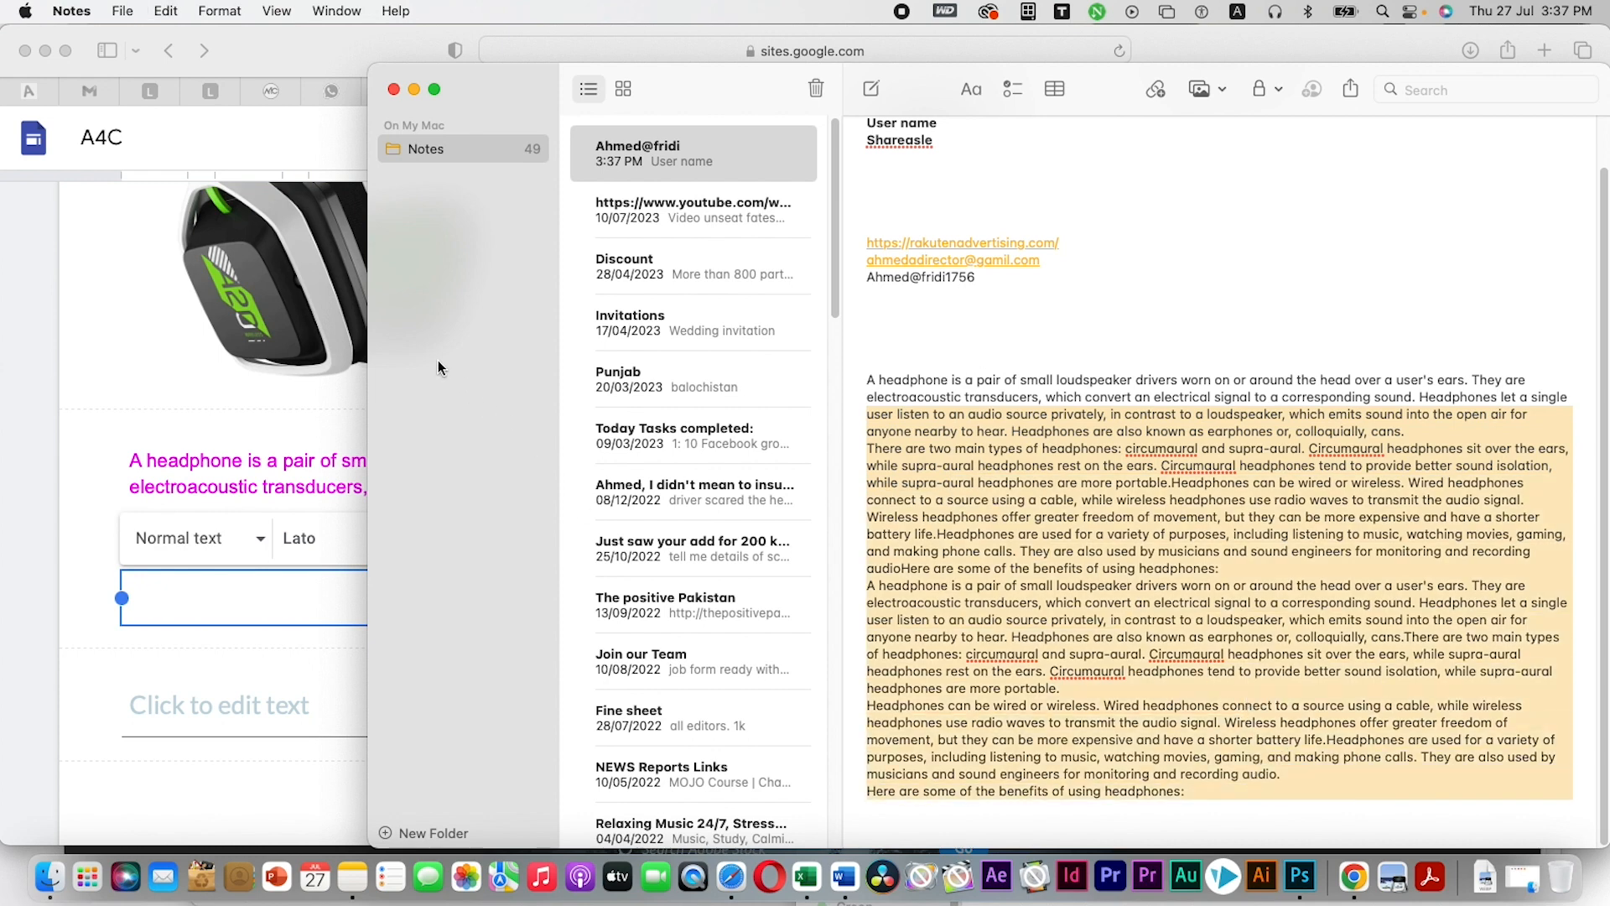
pyautogui.click(154, 270)
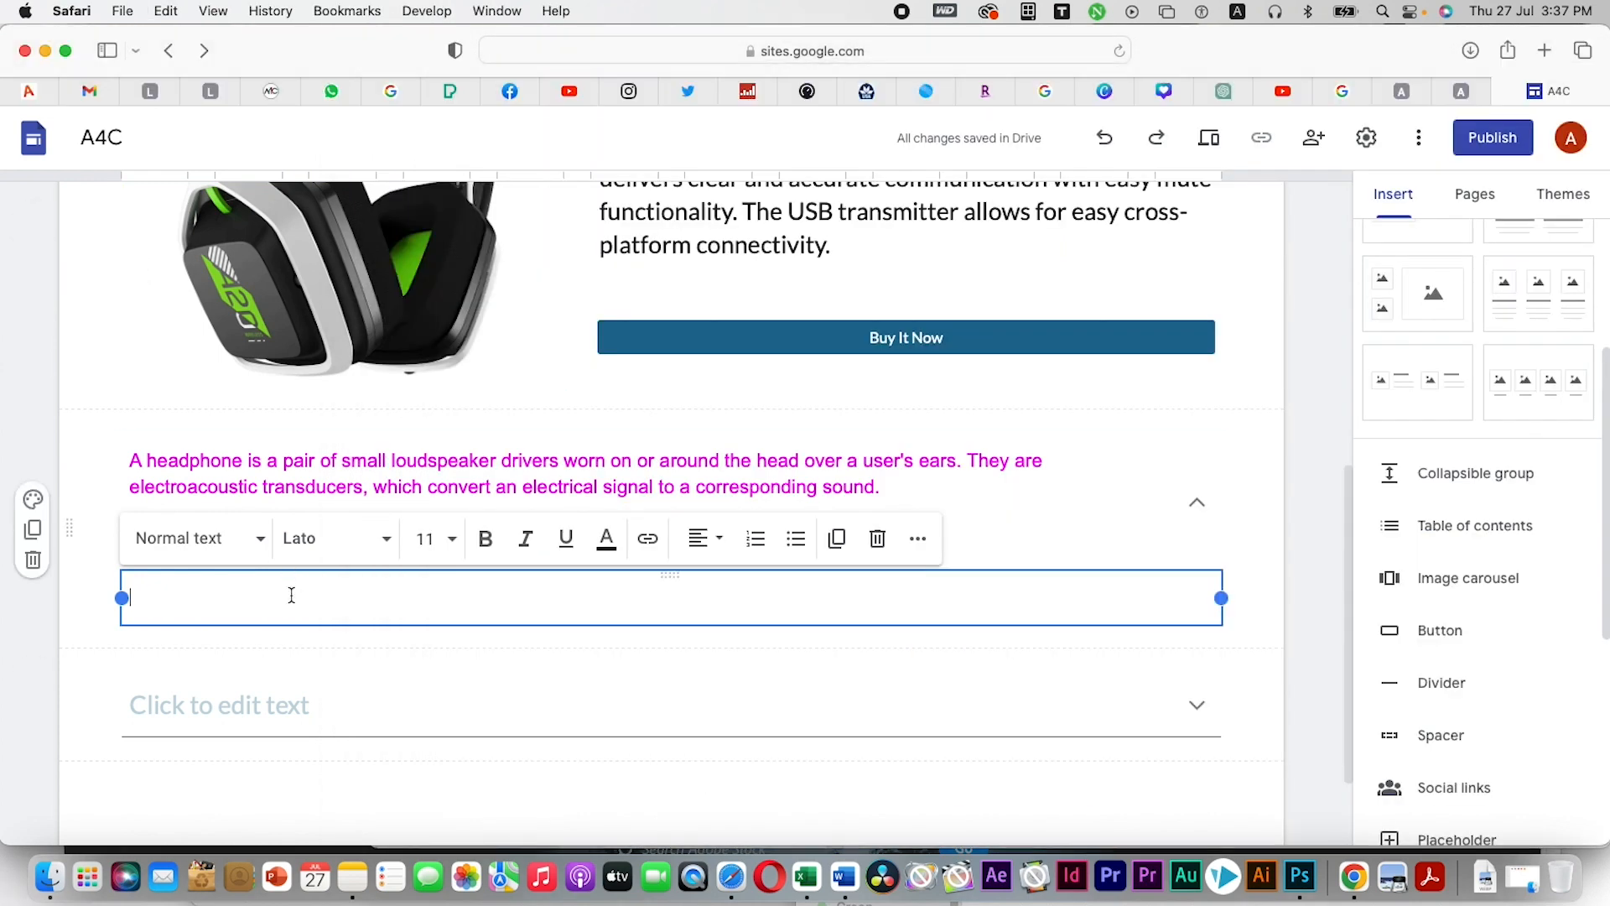
pyautogui.press('super+v')
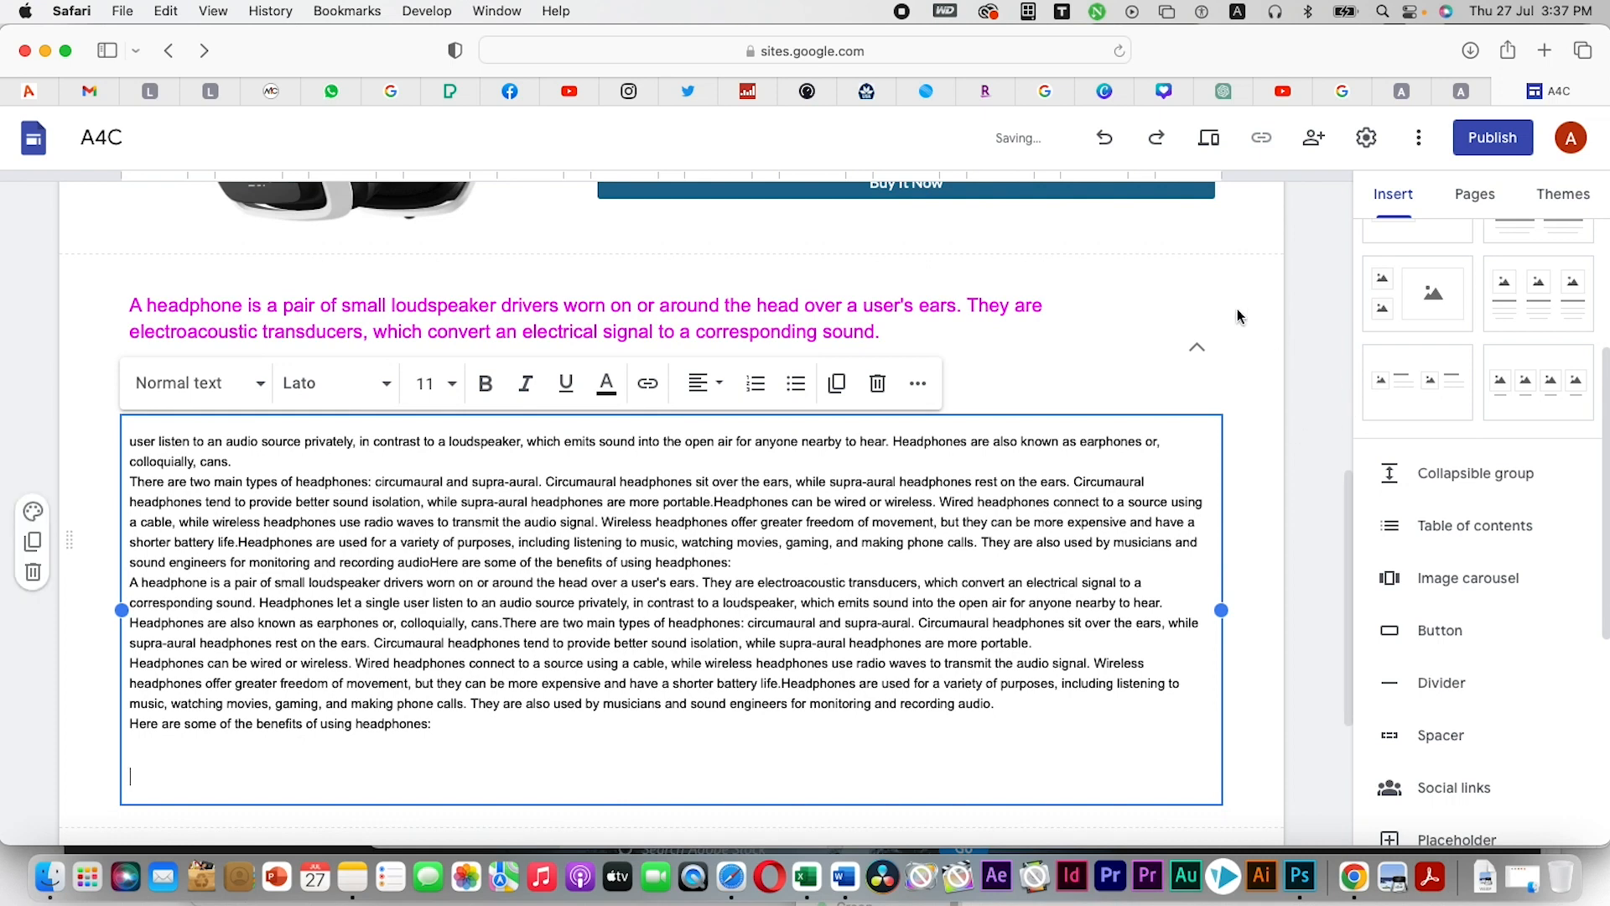
pyautogui.press('super+z')
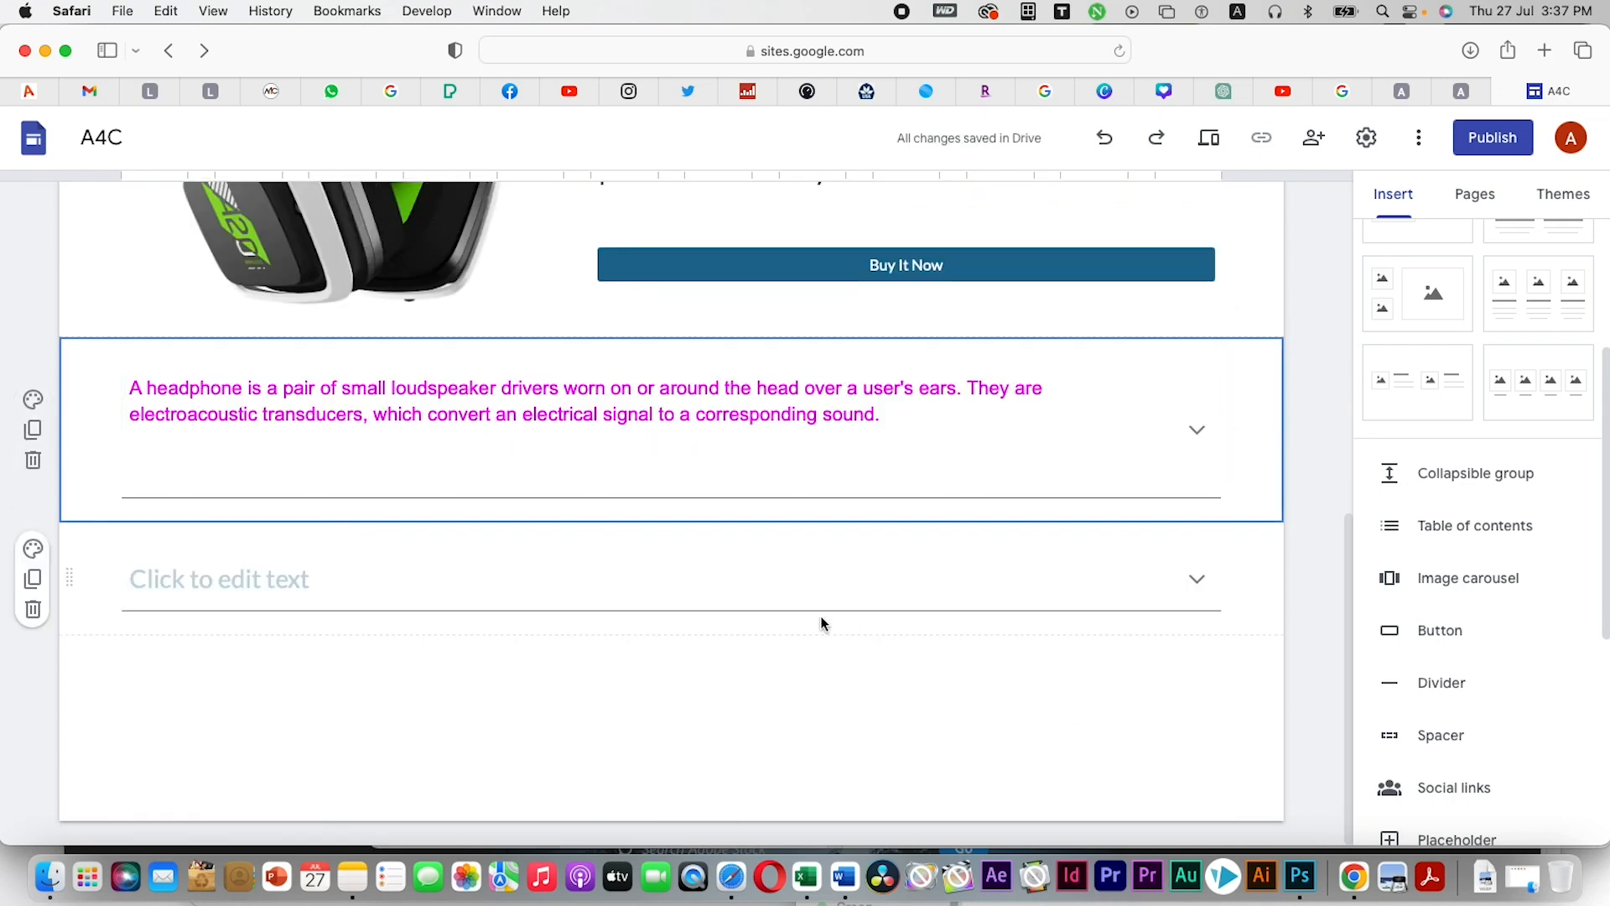
pyautogui.click(1197, 430)
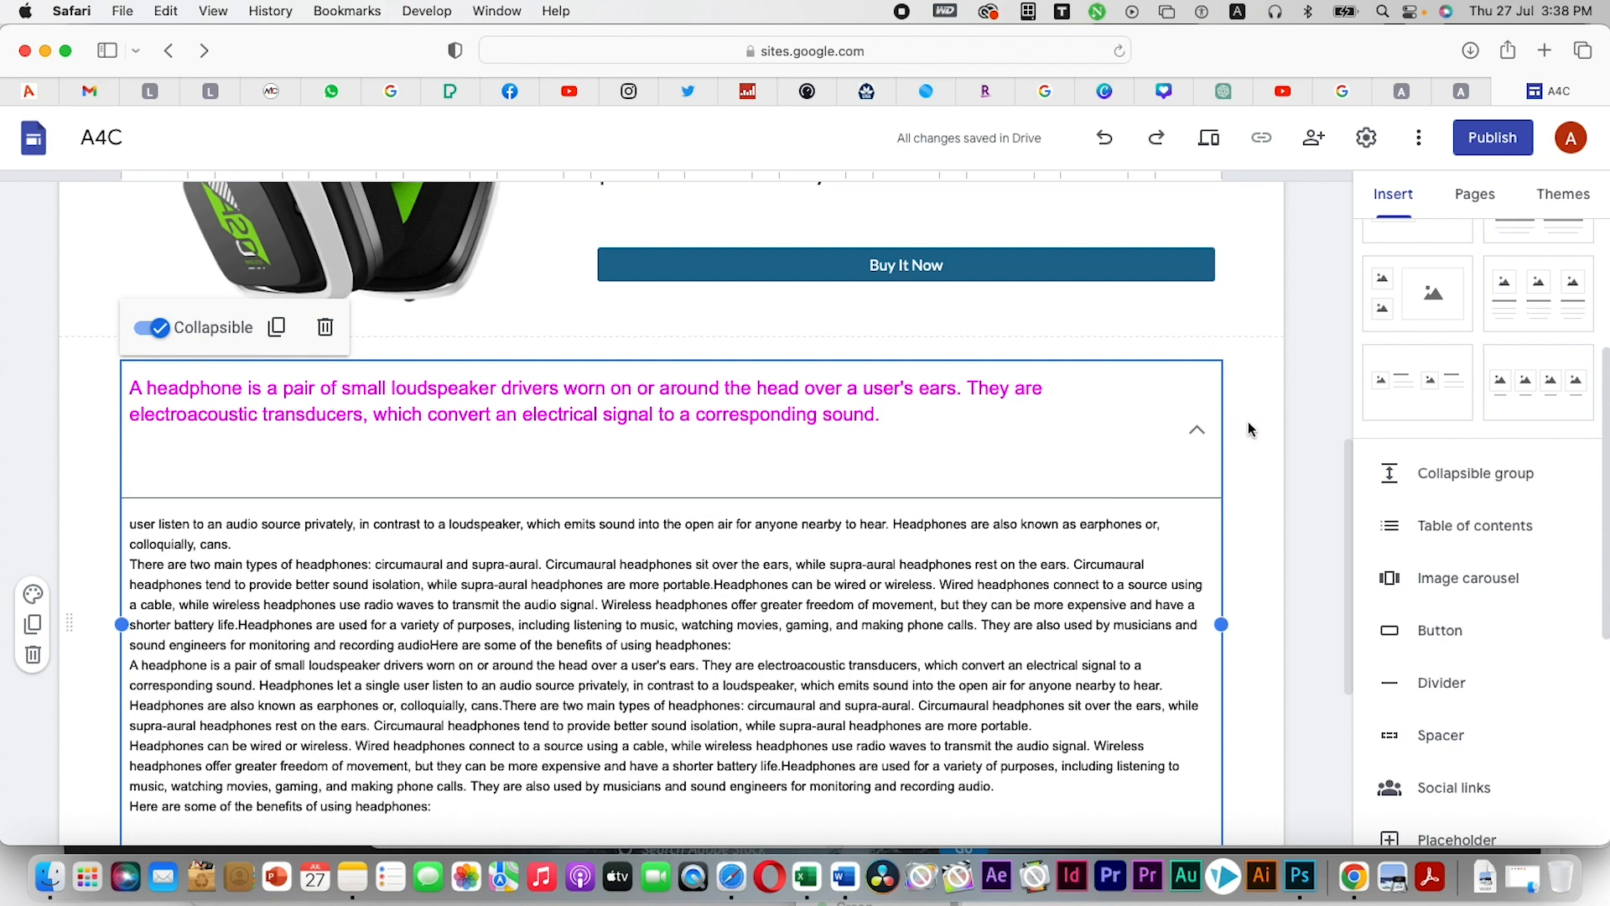
pyautogui.click(1197, 430)
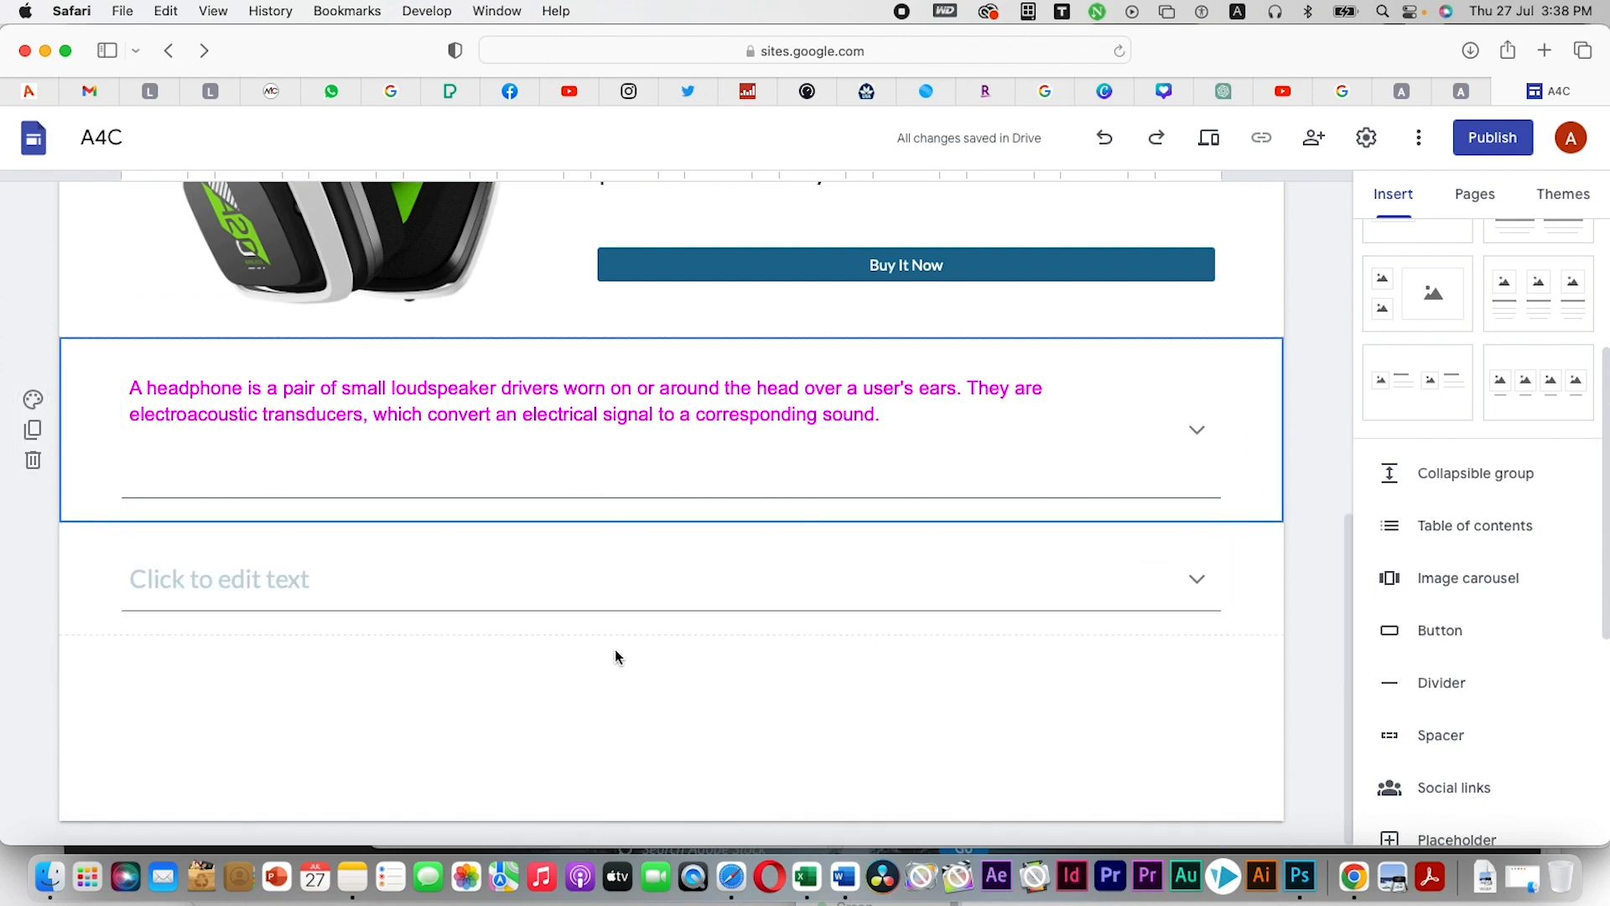
# Replace the heading text of the first collapsible group with "For more Information"
pyautogui.click(432, 393)
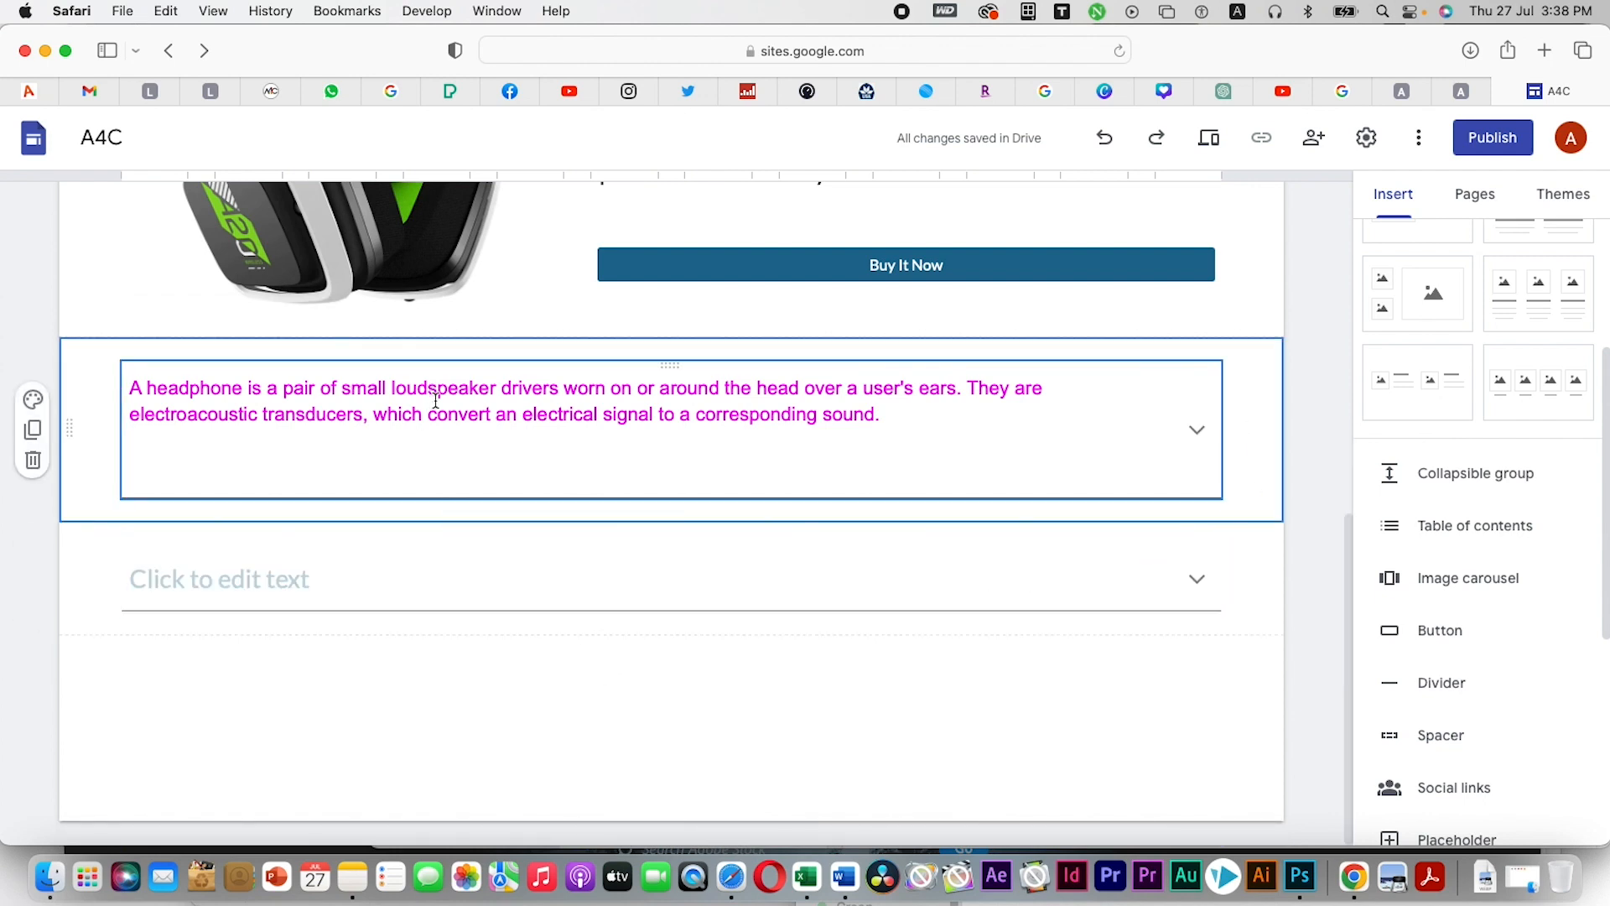
pyautogui.moveTo(883, 413); pyautogui.dragTo(116, 372)
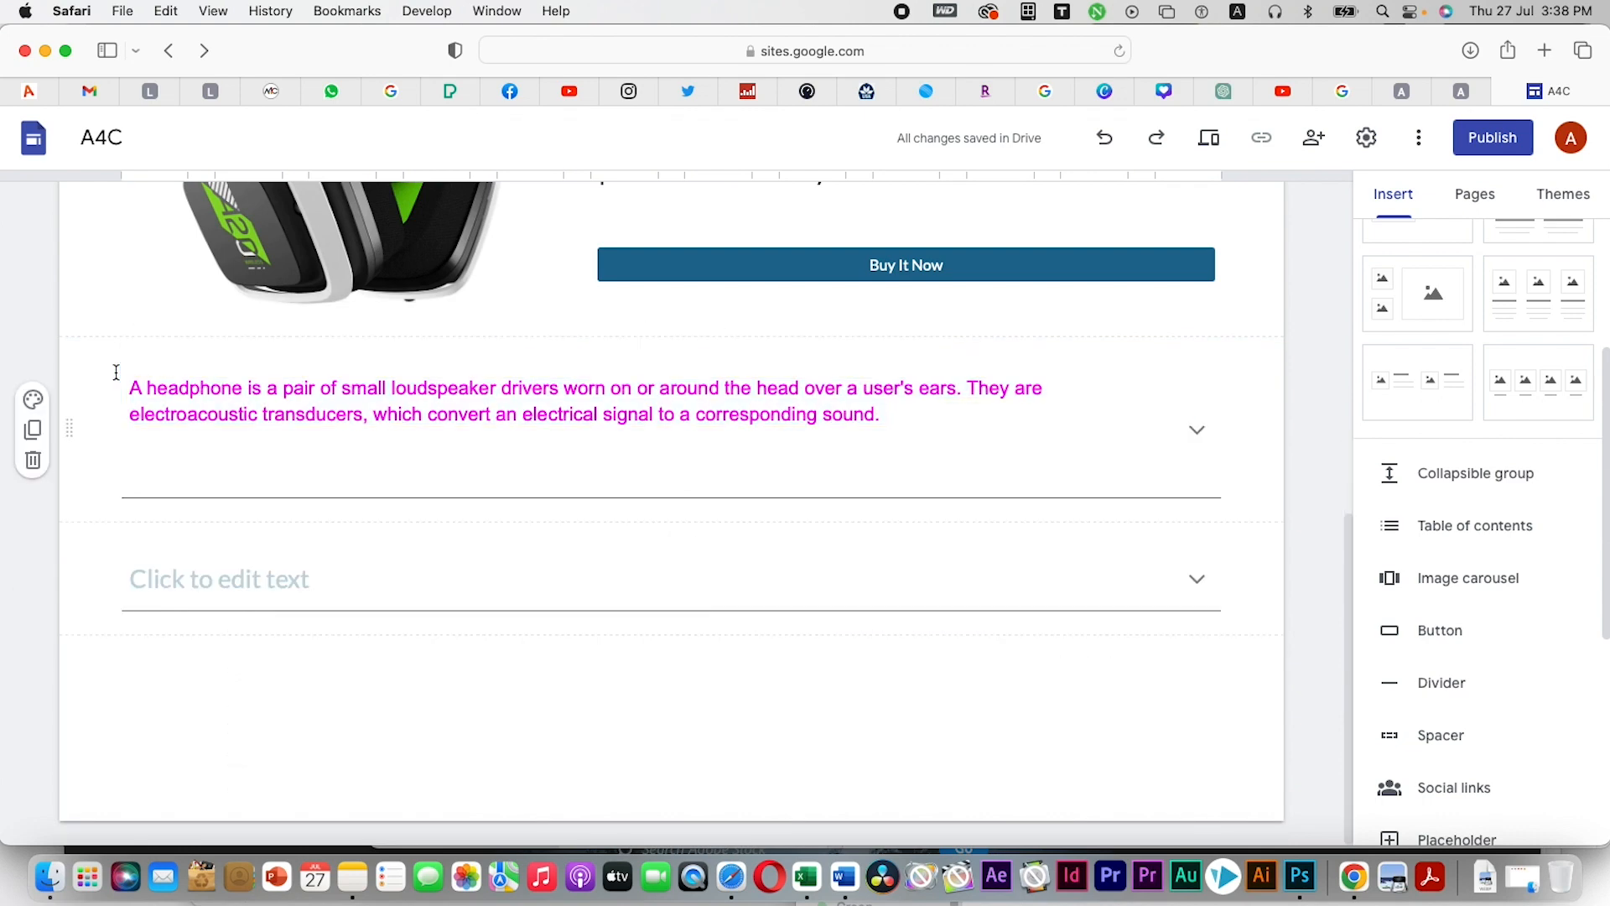
pyautogui.click(814, 419)
pyautogui.press('super+a')
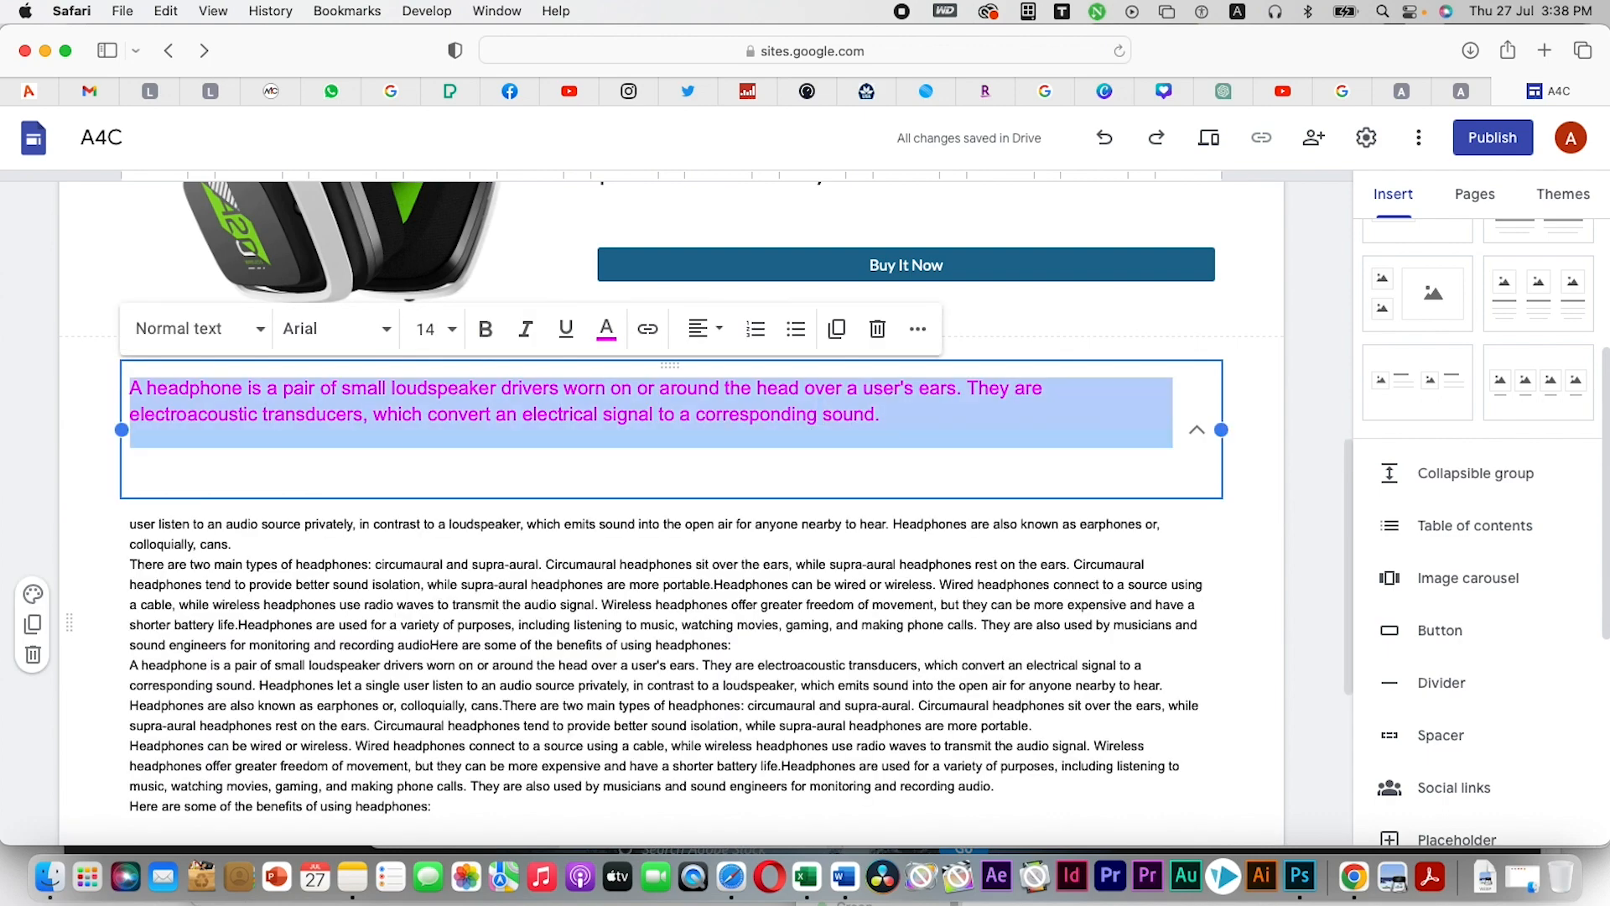
pyautogui.write('For more Infro')
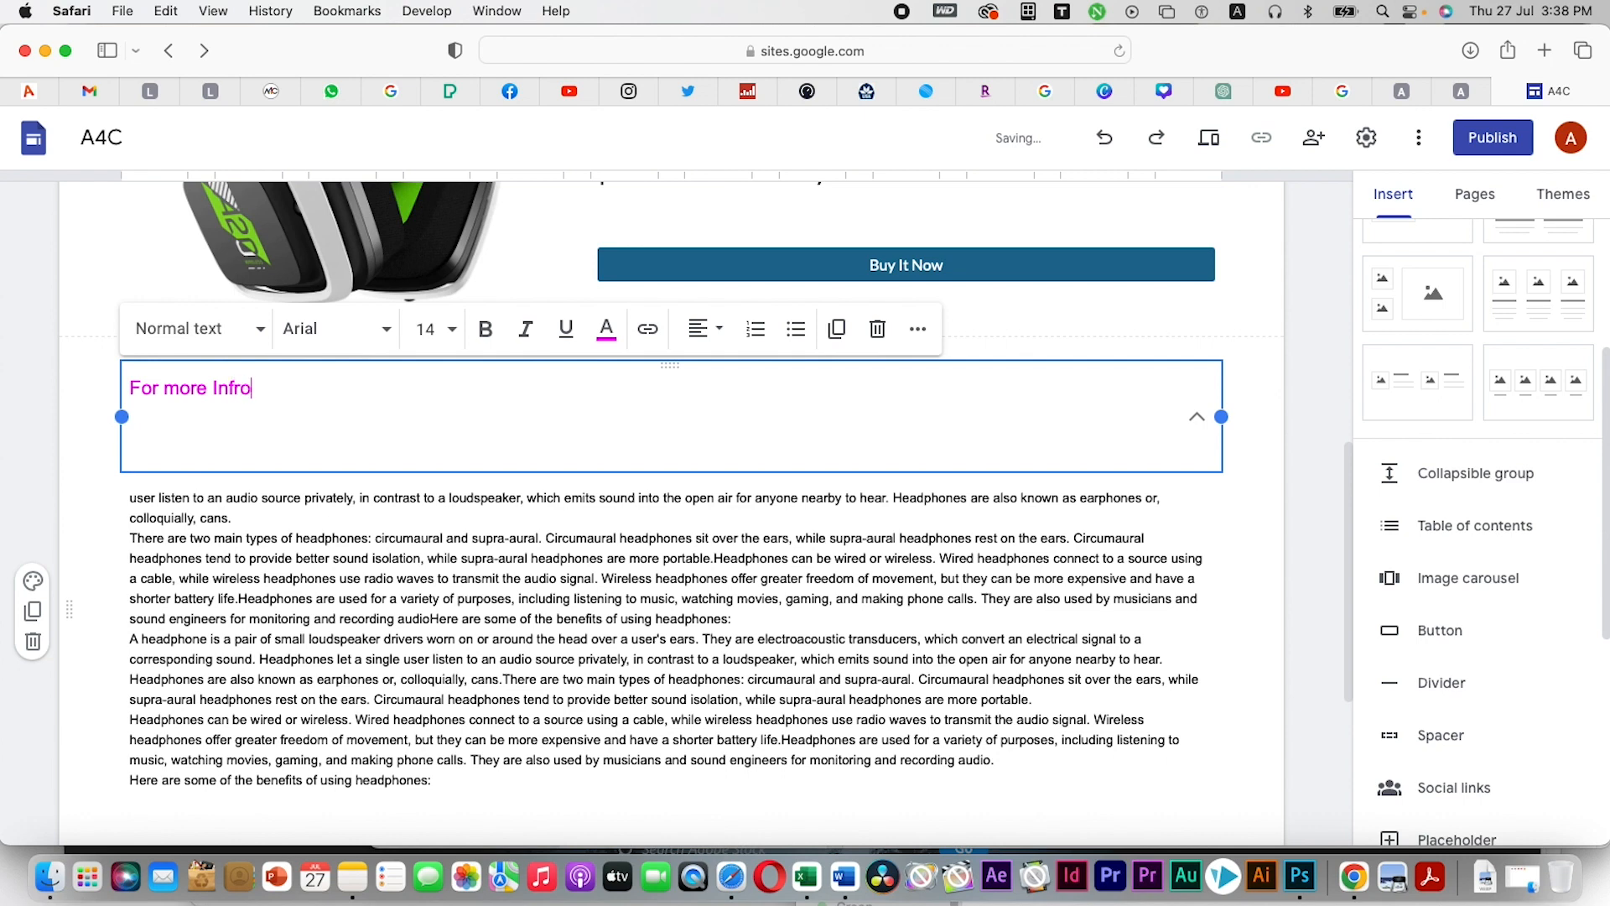
pyautogui.write('rmation')
# Make the "For more Information" heading black and bold
pyautogui.click(606, 328)
pyautogui.click(571, 377)
pyautogui.press('super+b')
pyautogui.click(544, 414)
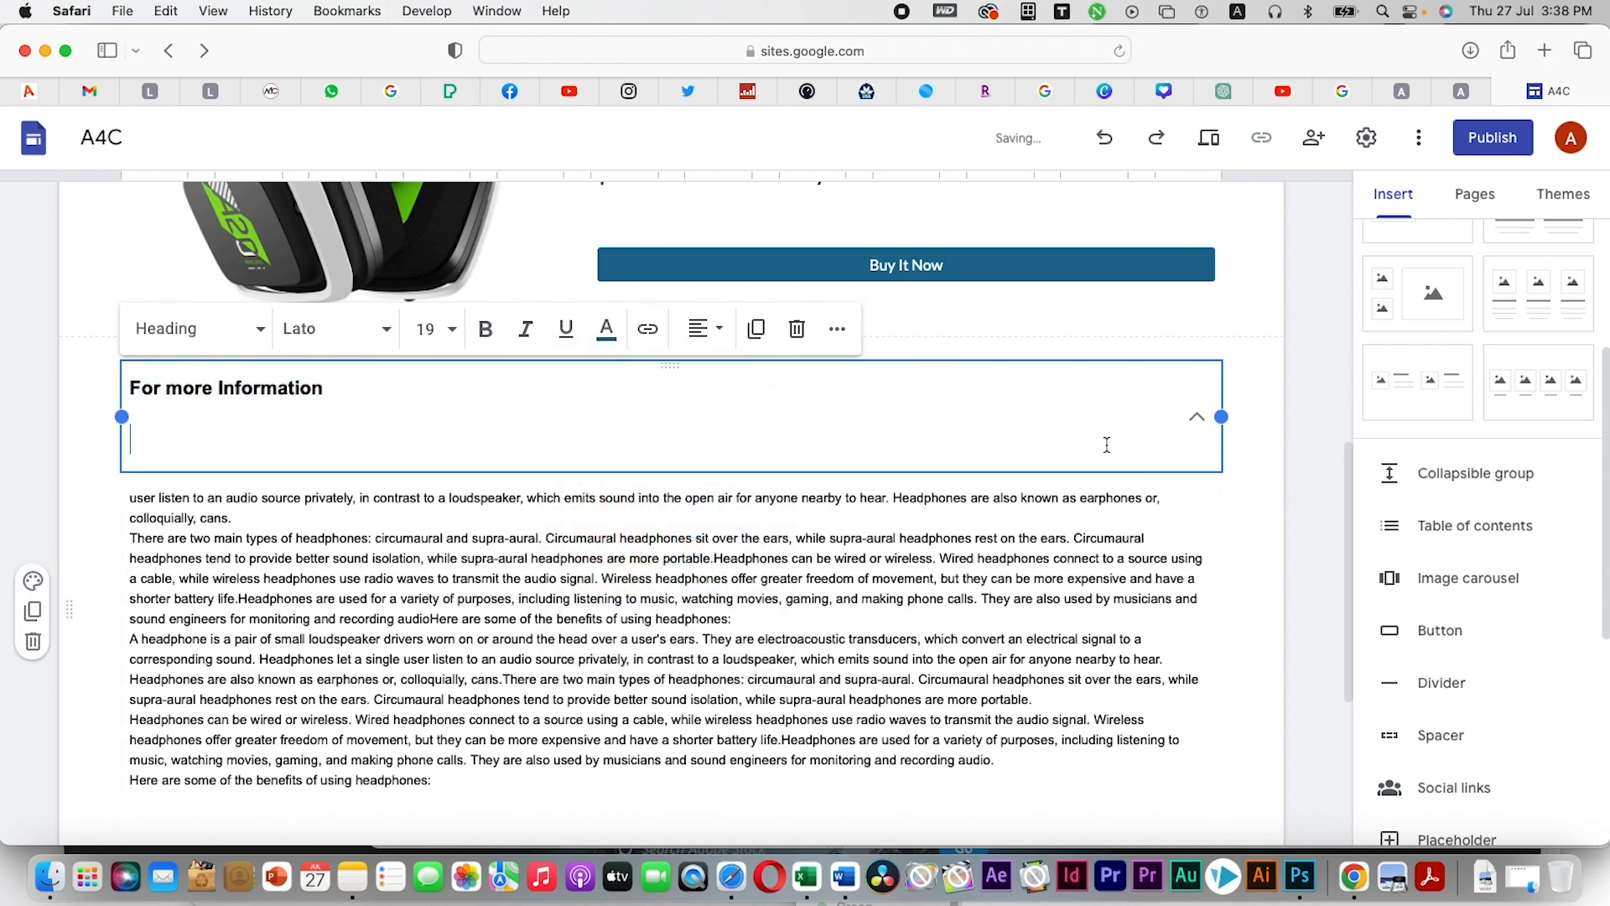
pyautogui.click(1237, 482)
# Add a footer with an empty text box at the end of the page
pyautogui.click(139, 419)
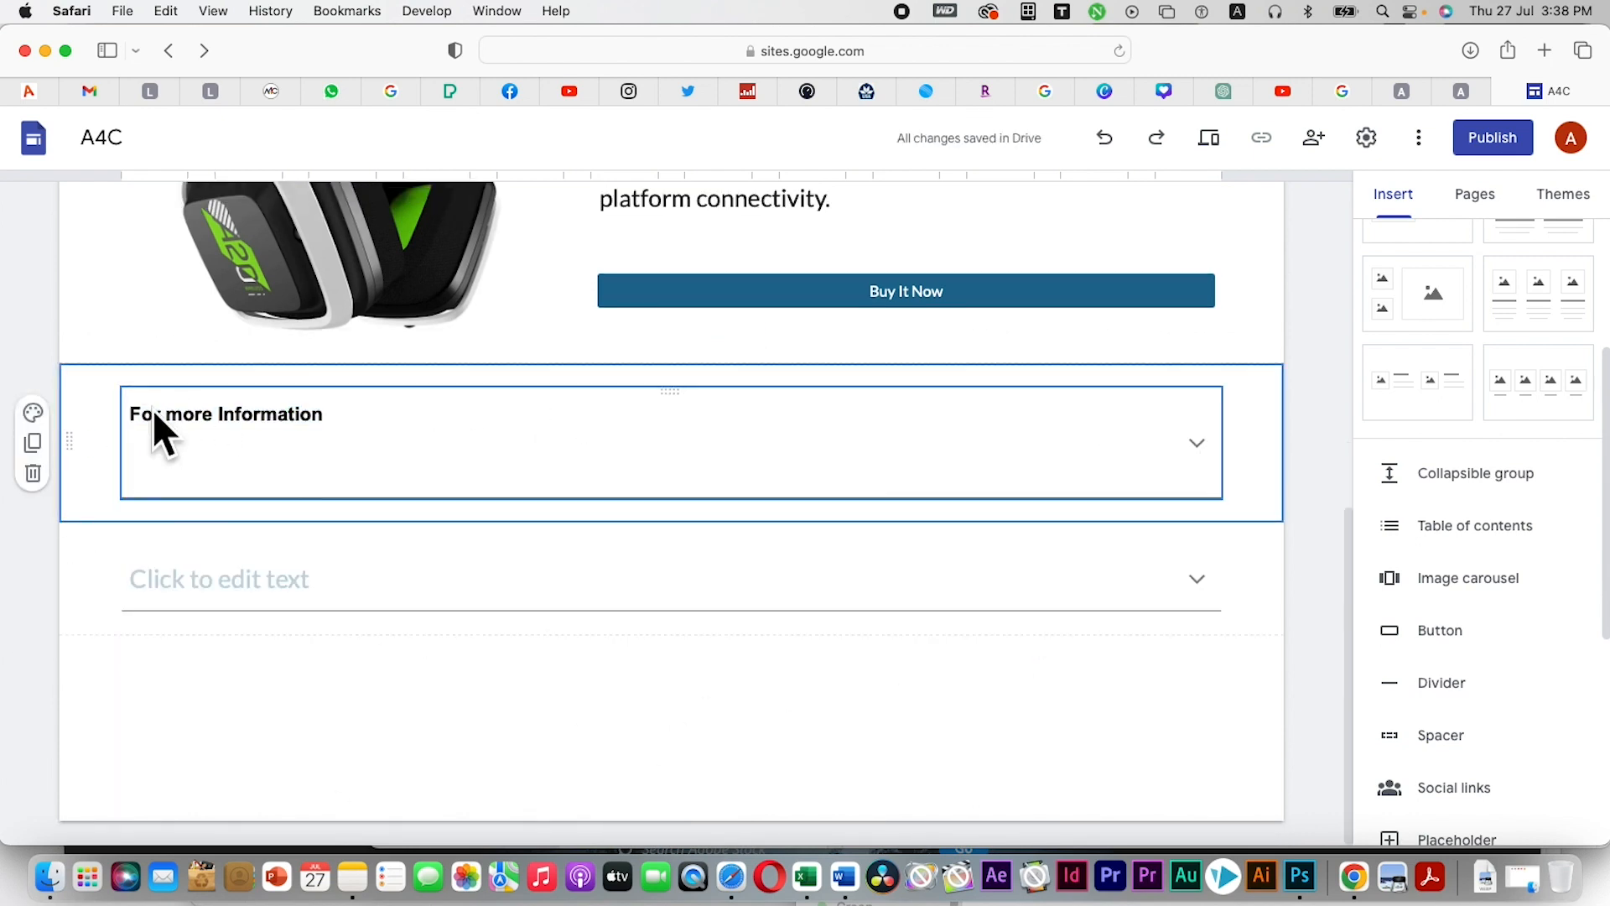
pyautogui.click(625, 820)
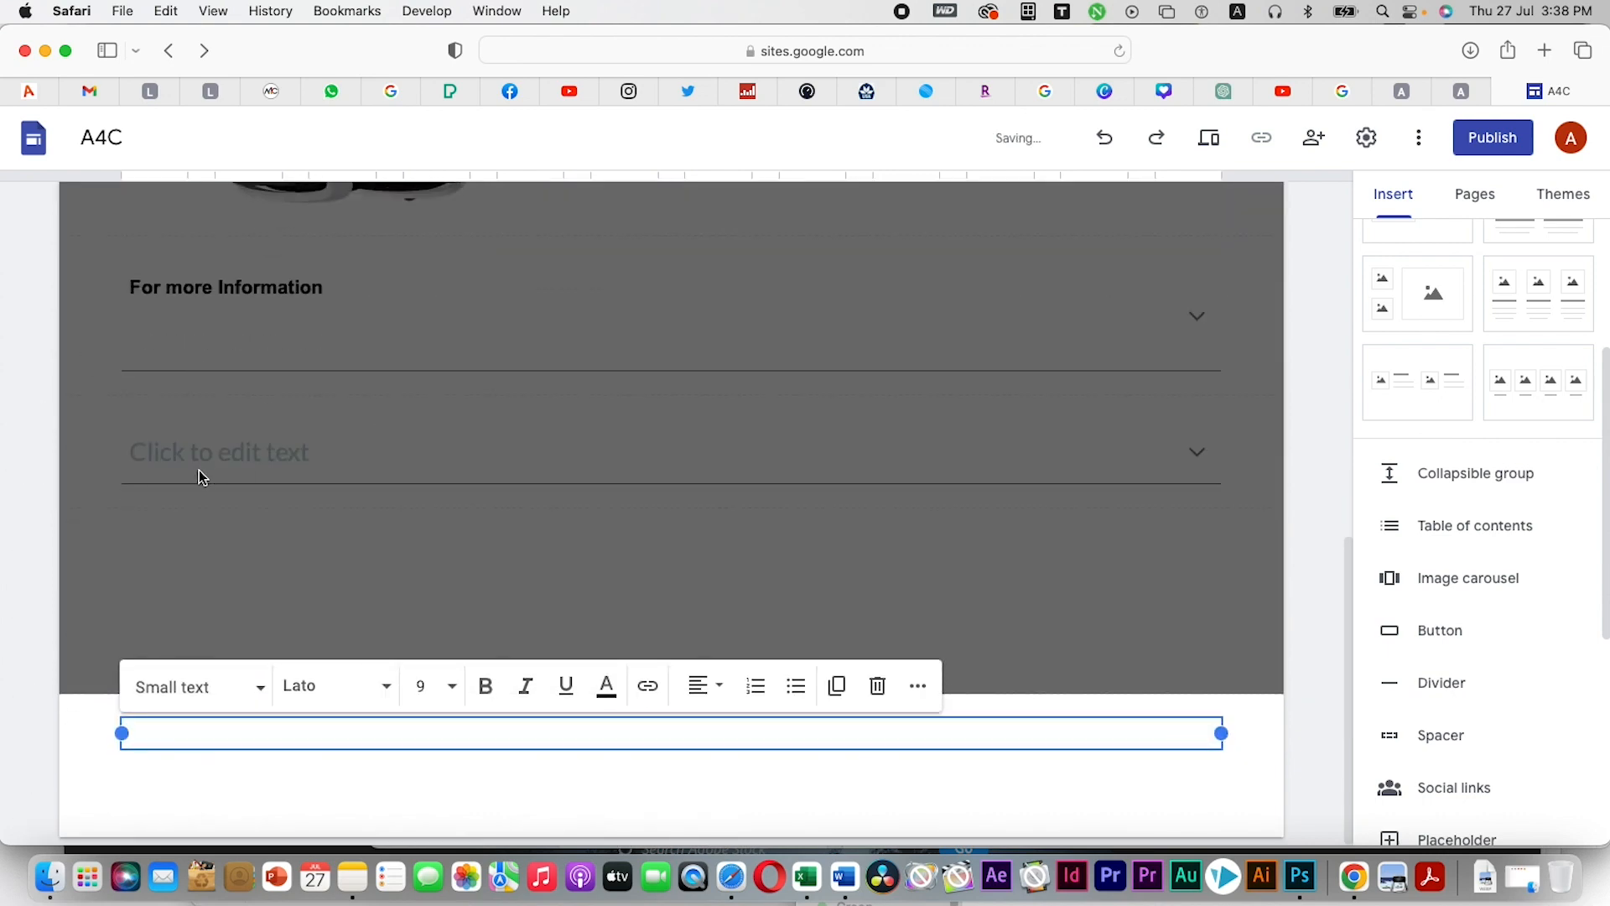
pyautogui.click(10, 314)
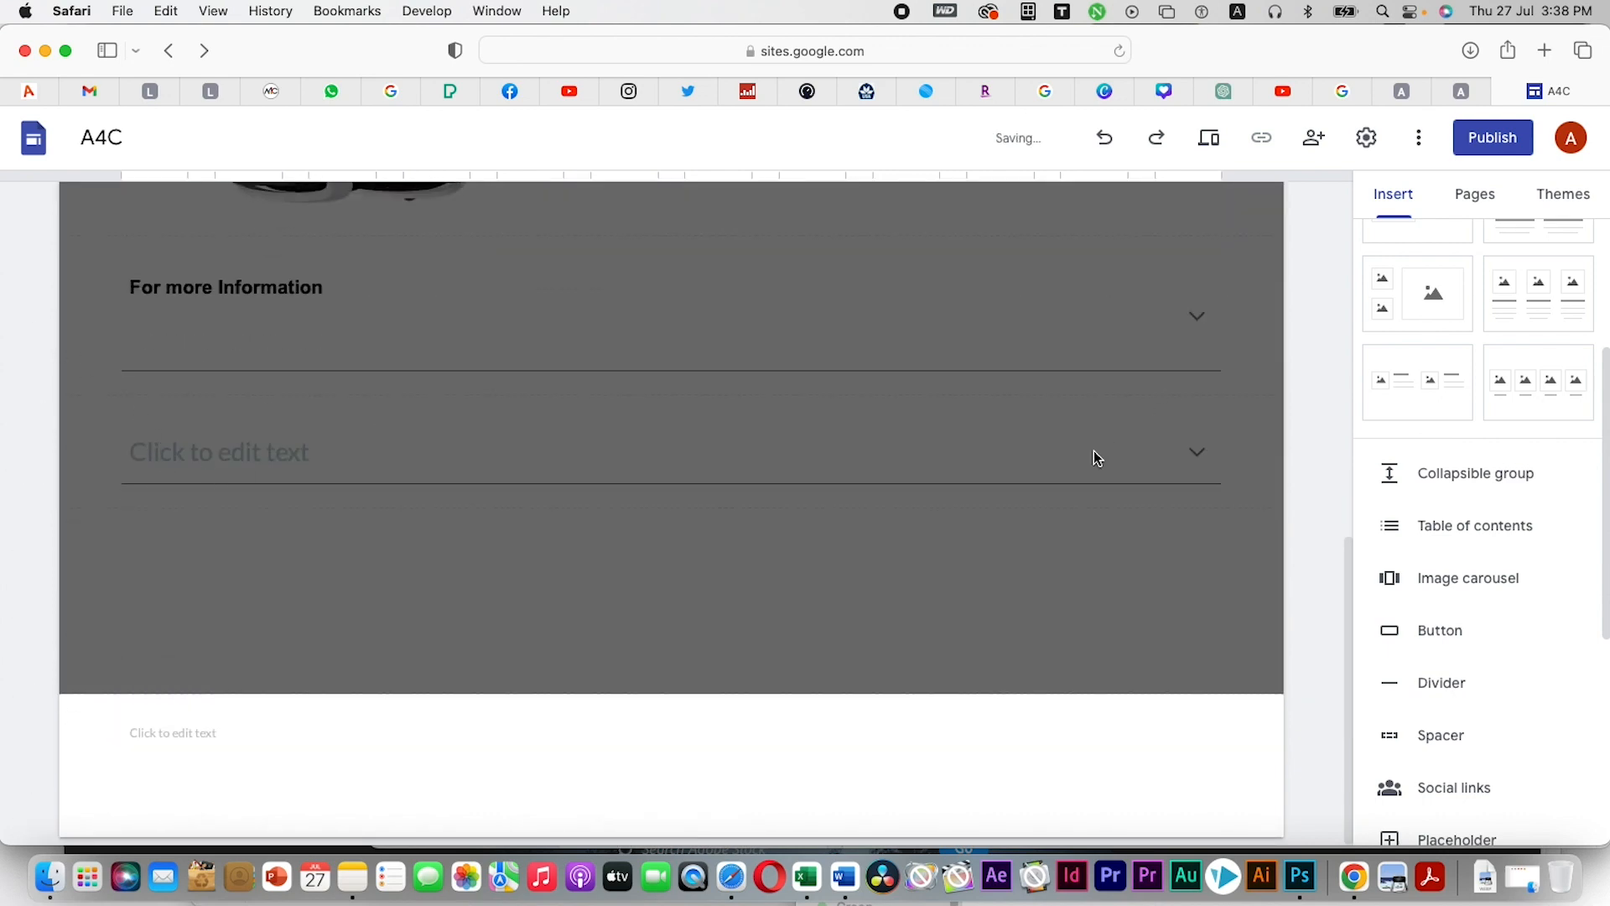
# Preview the site, expand the "For more Information" group to check its text, and return to the editor
pyautogui.click(1230, 159)
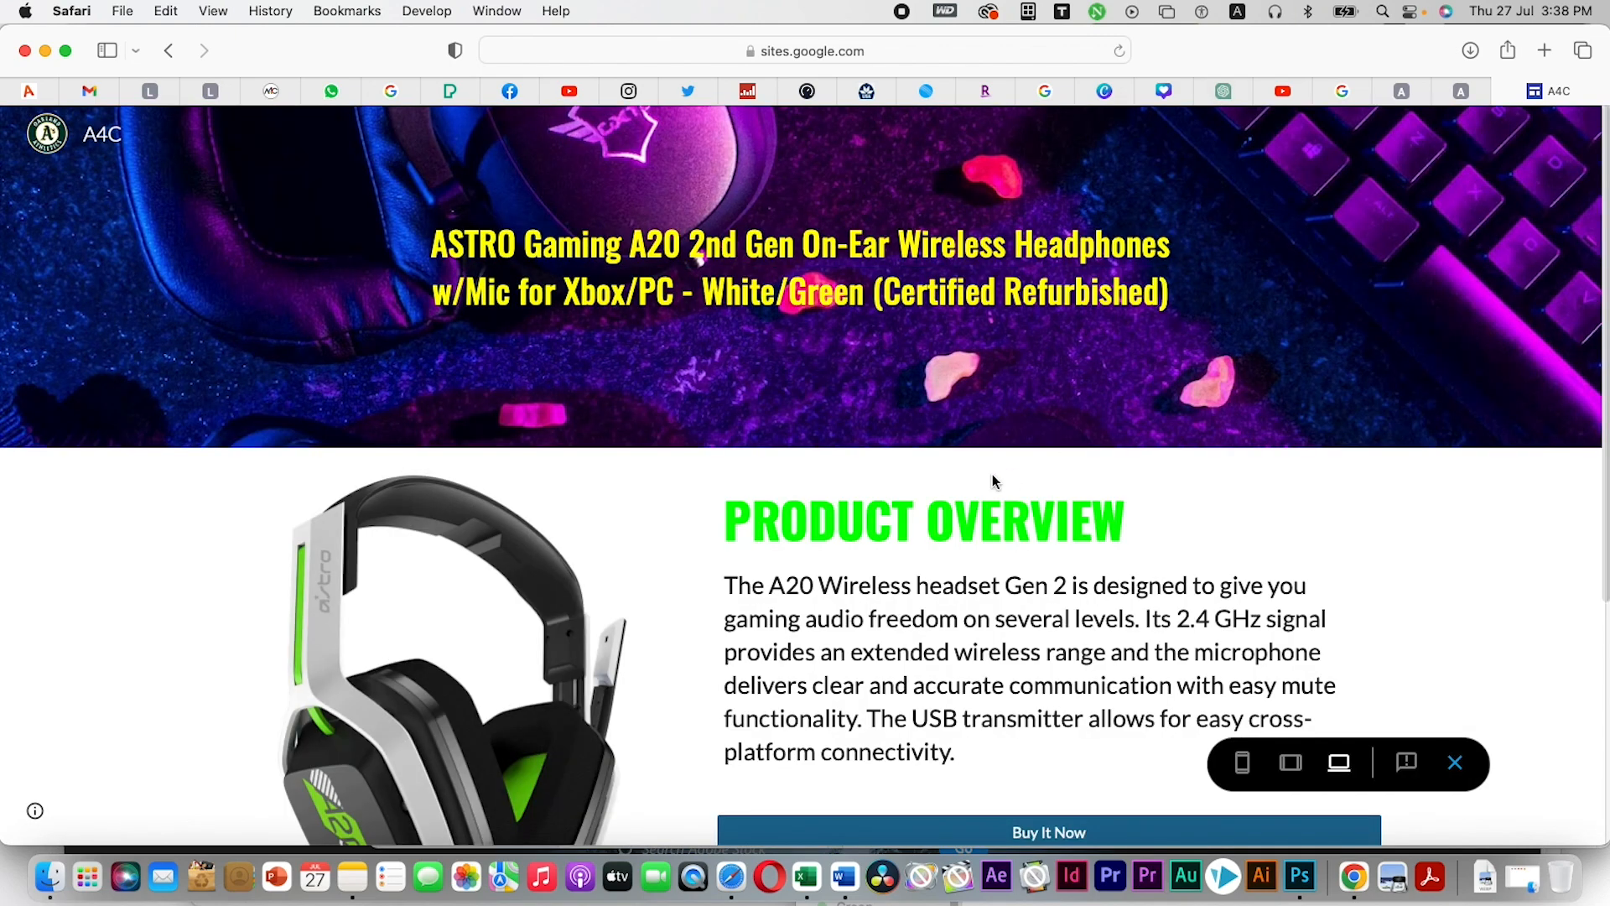
pyautogui.scroll(-5, 993, 480)
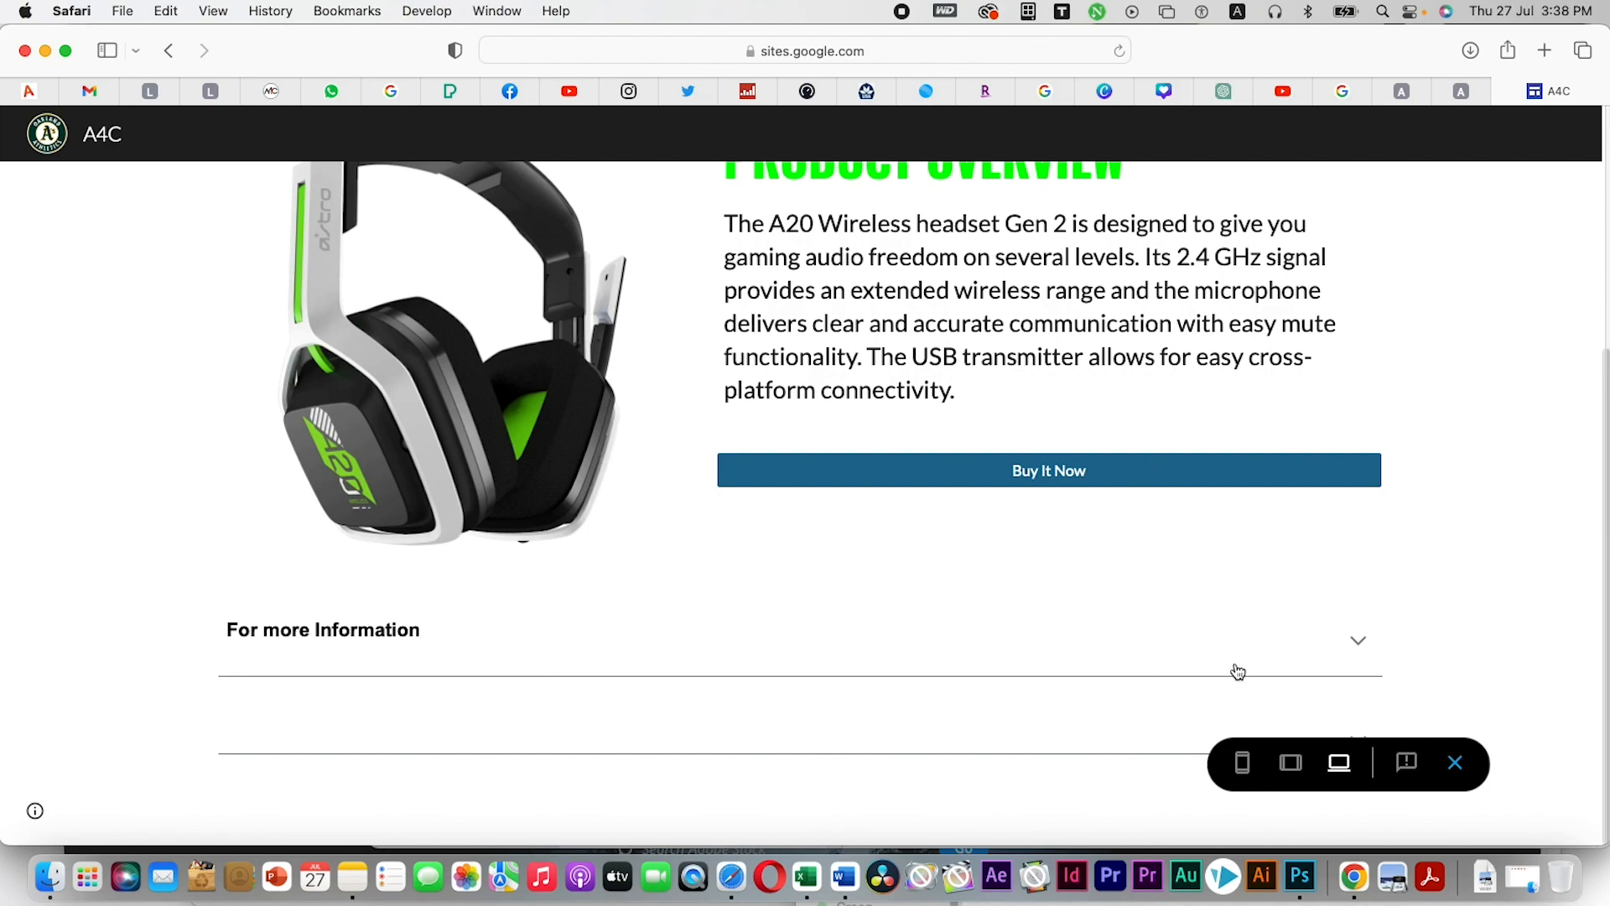
pyautogui.click(1358, 642)
pyautogui.scroll(-5, 812, 615)
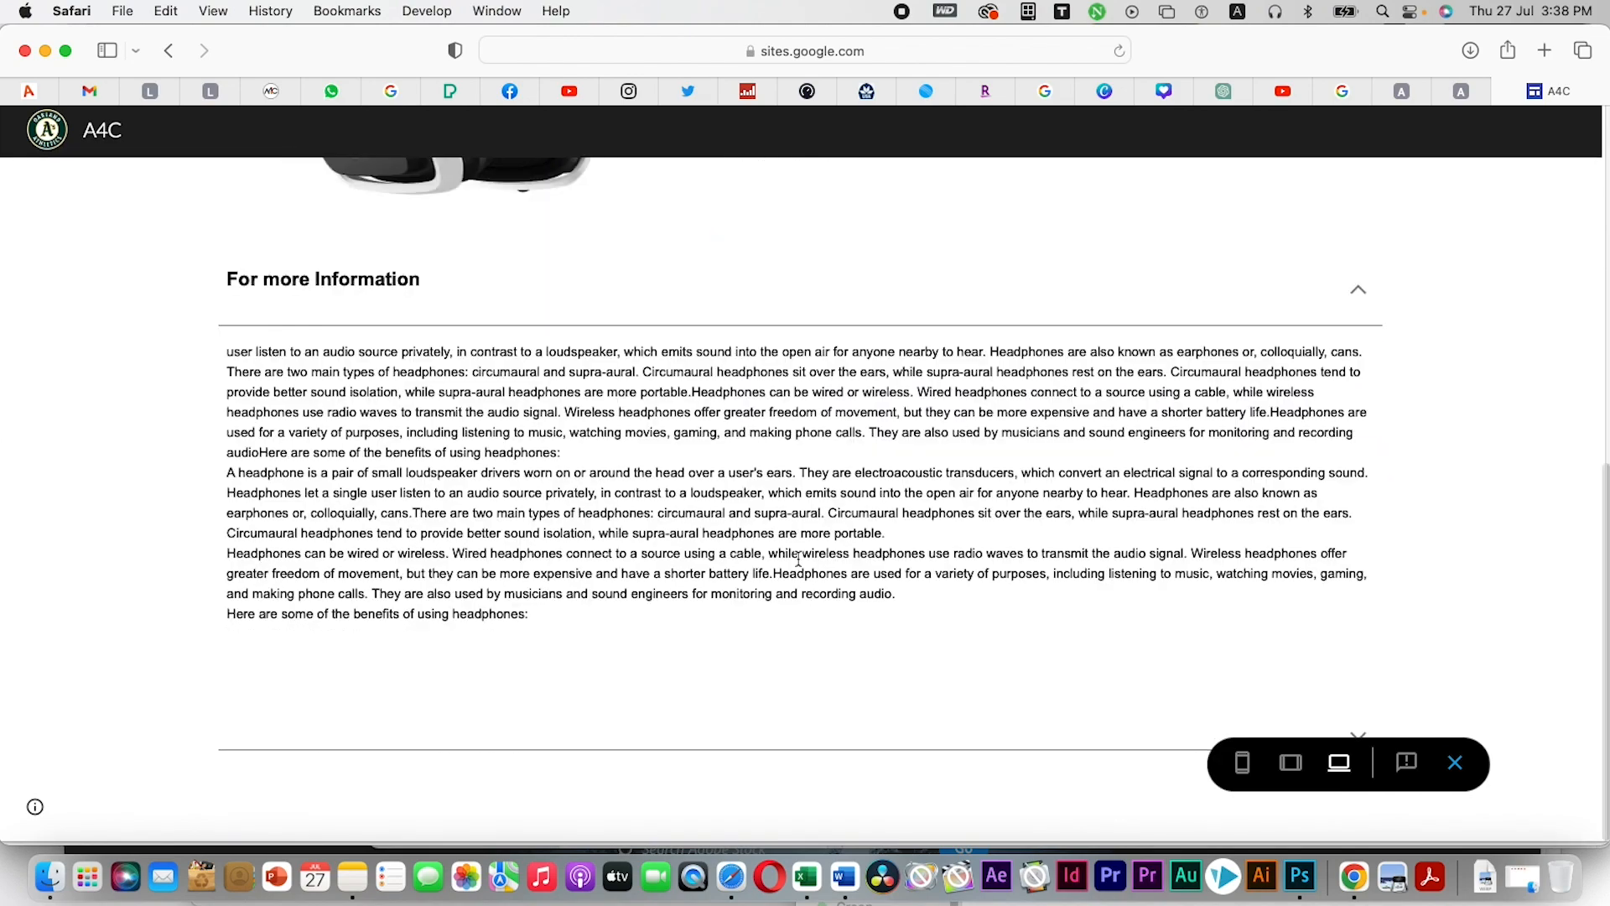
pyautogui.scroll(10, 621, 533)
pyautogui.scroll(-5, 623, 544)
pyautogui.scroll(5, 704, 510)
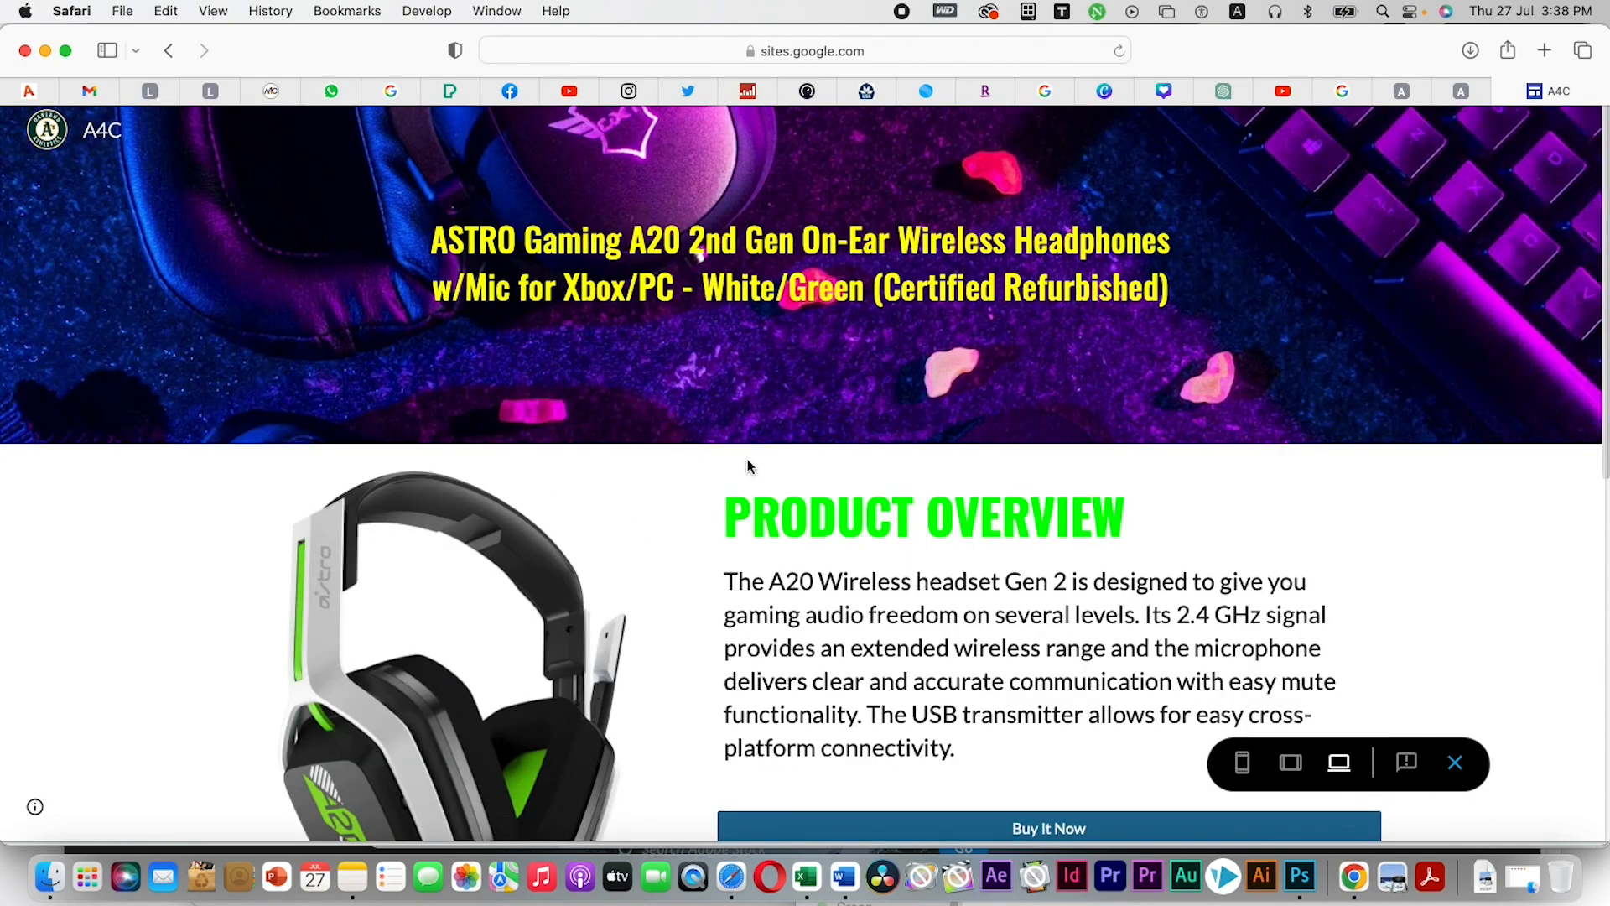
pyautogui.click(168, 51)
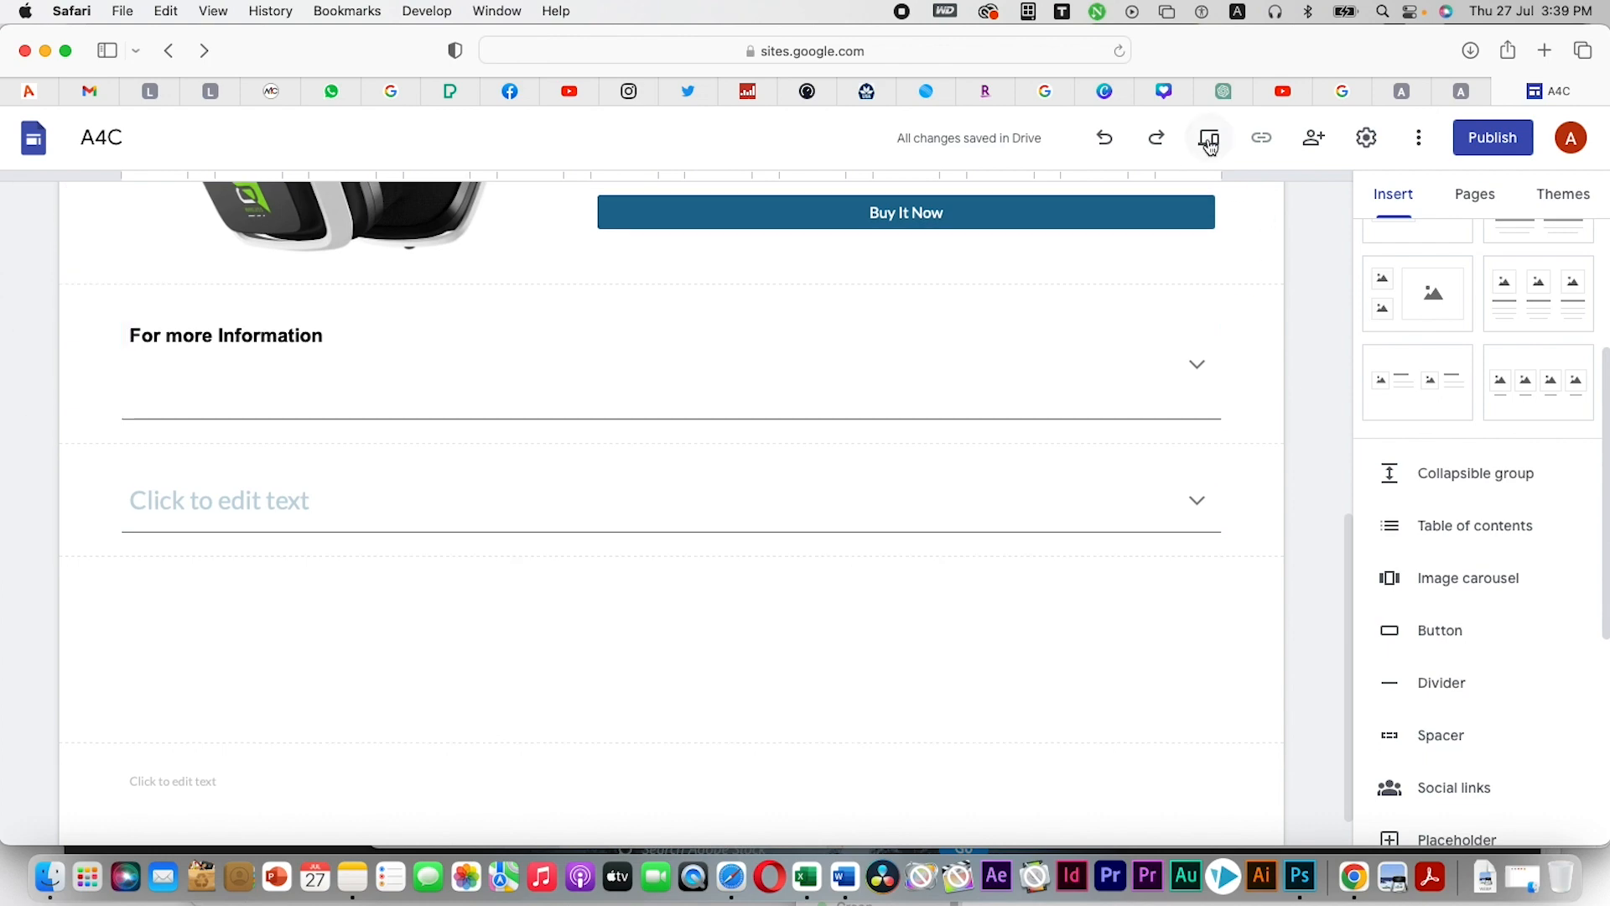
# Check the page's header in the editor and reopen the site preview
pyautogui.click(654, 353)
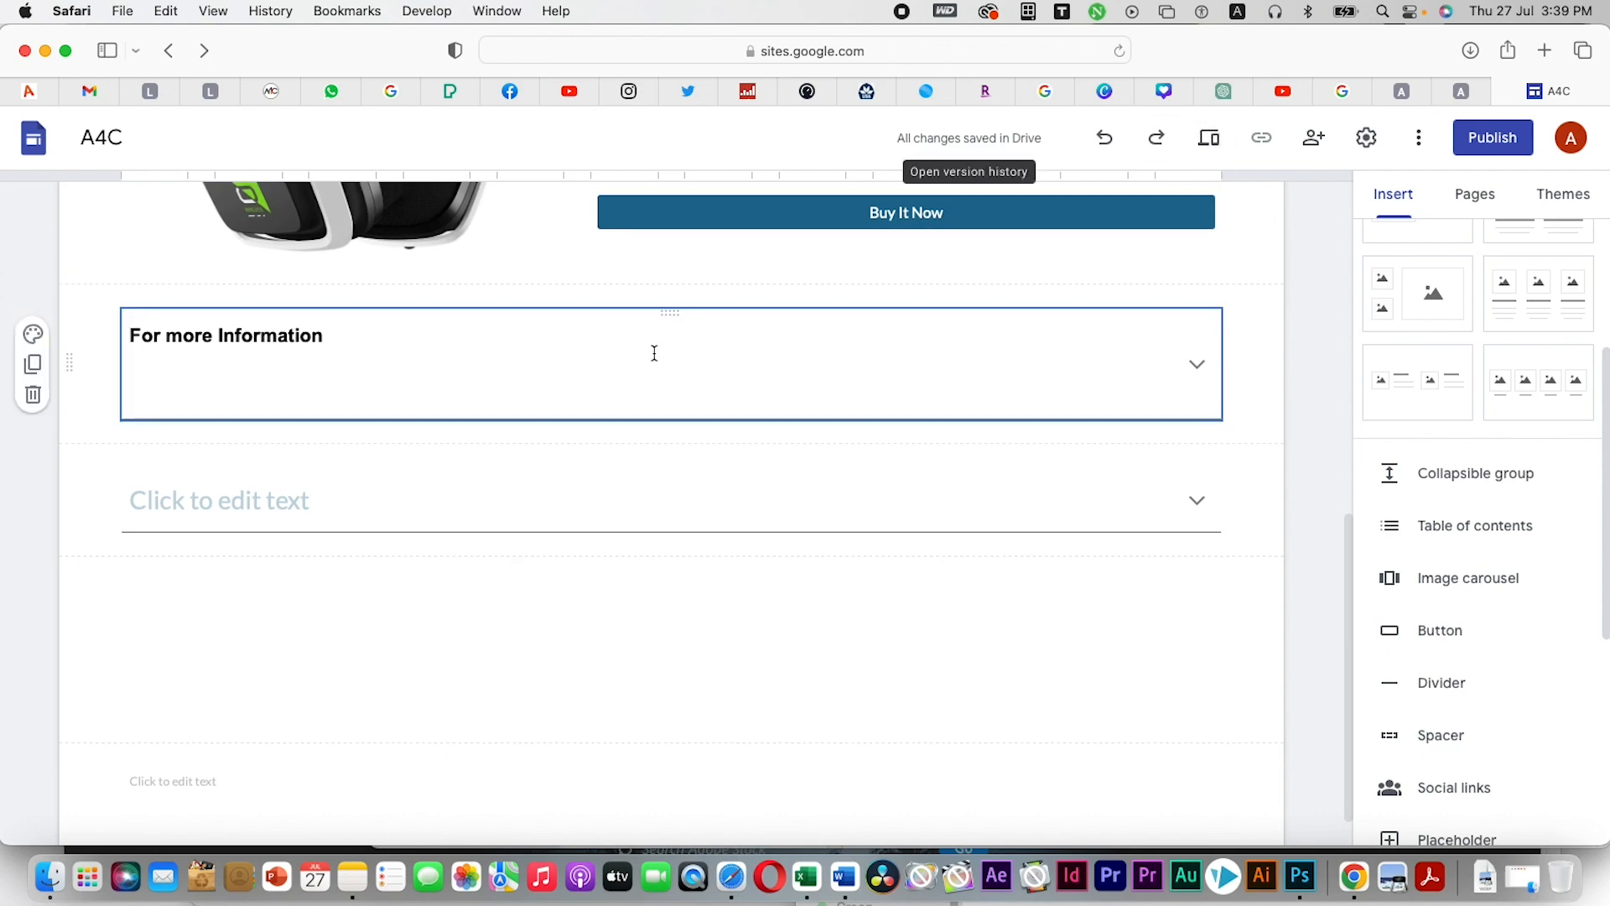
pyautogui.scroll(10, 654, 353)
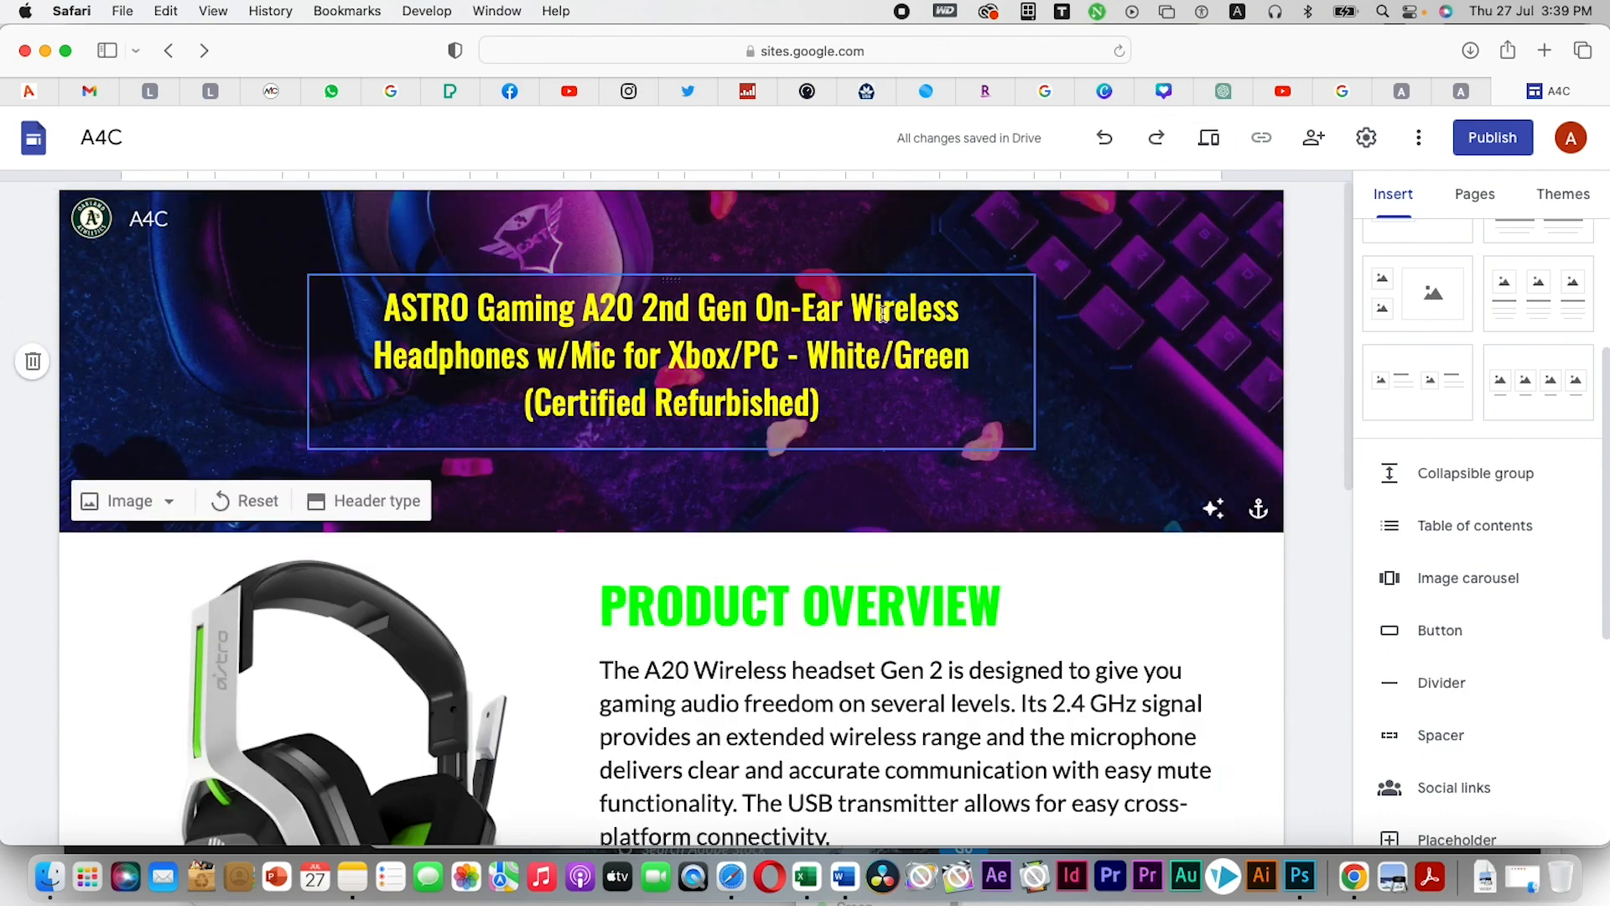
pyautogui.click(1209, 139)
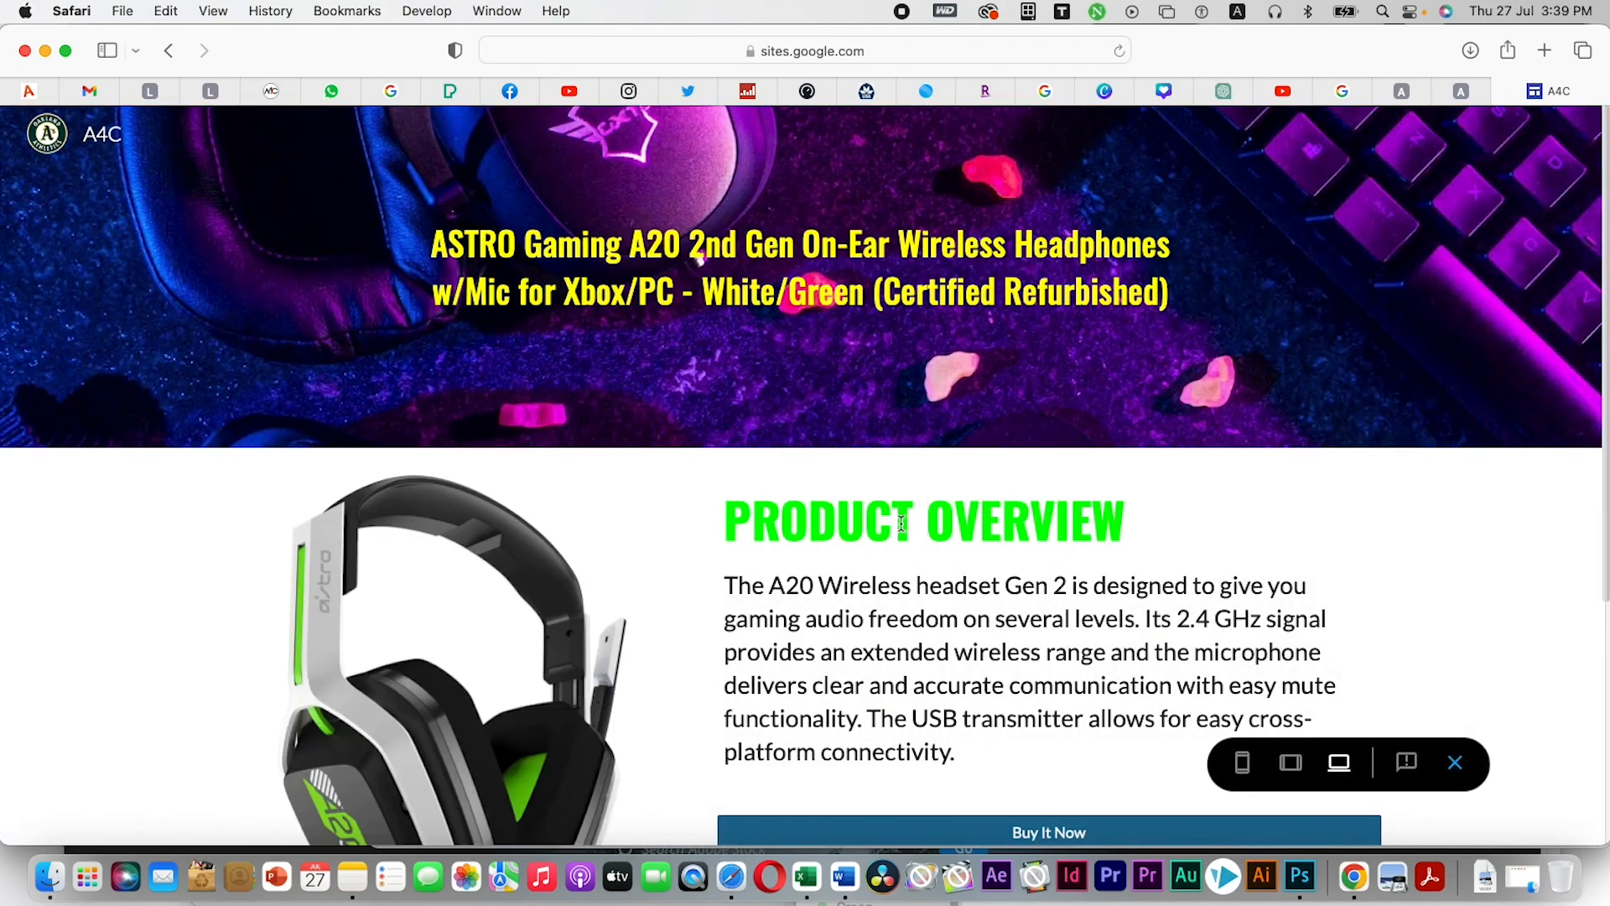
# Review the previewed page from the header down to the "For more Information" group and return to the editor
pyautogui.scroll(-2, 1226, 471)
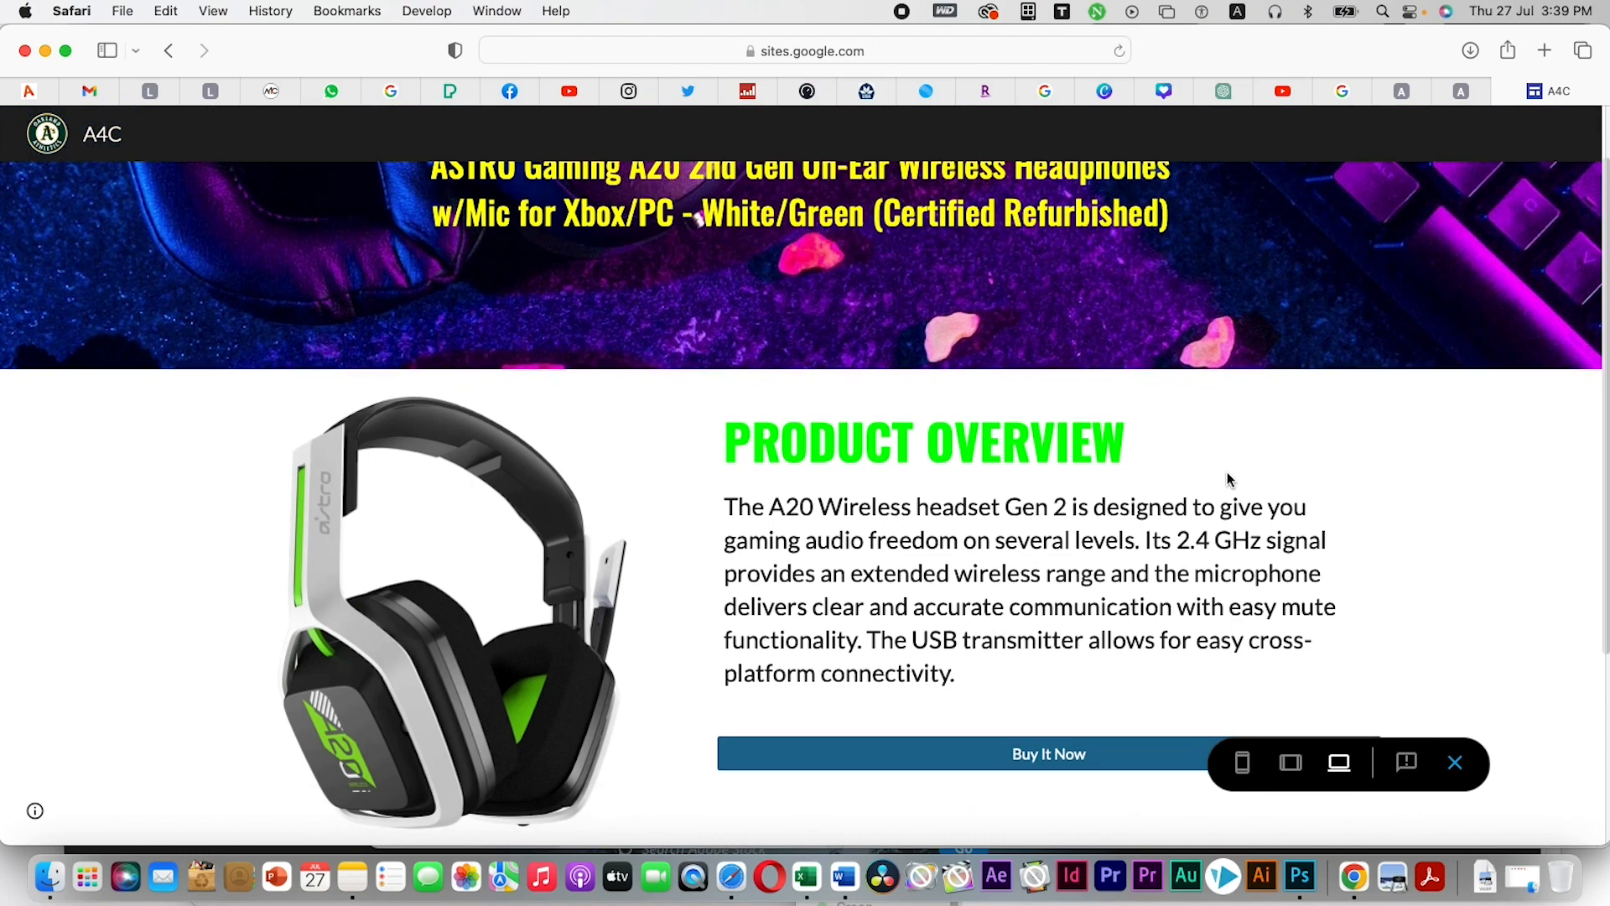
pyautogui.scroll(2, 1226, 478)
pyautogui.scroll(-1, 1228, 480)
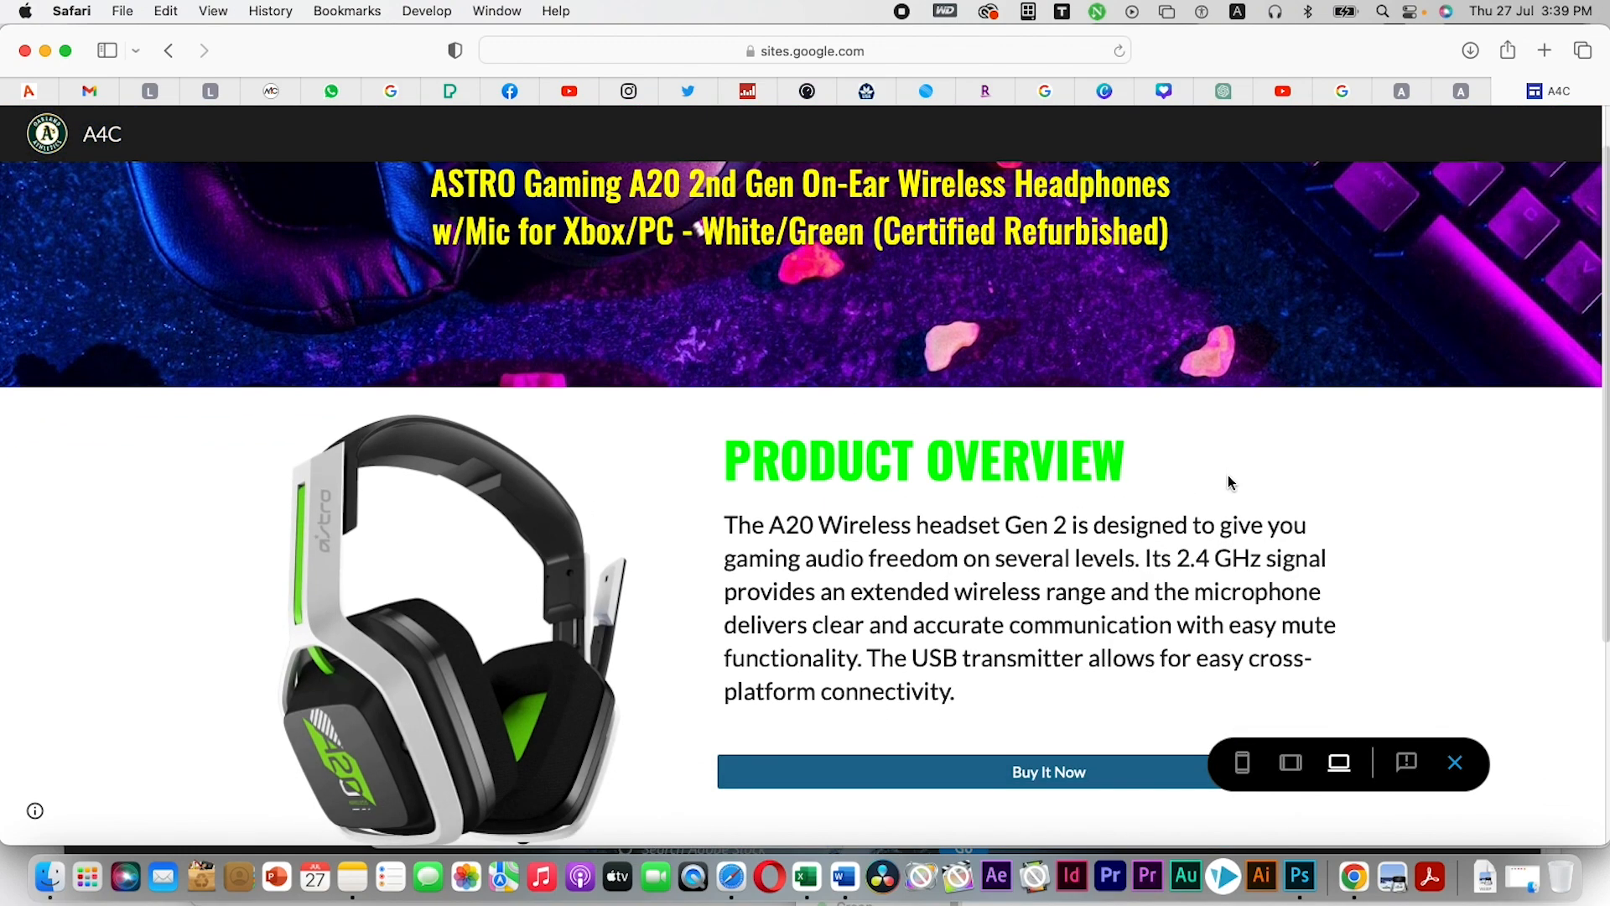
pyautogui.scroll(-6, 1228, 483)
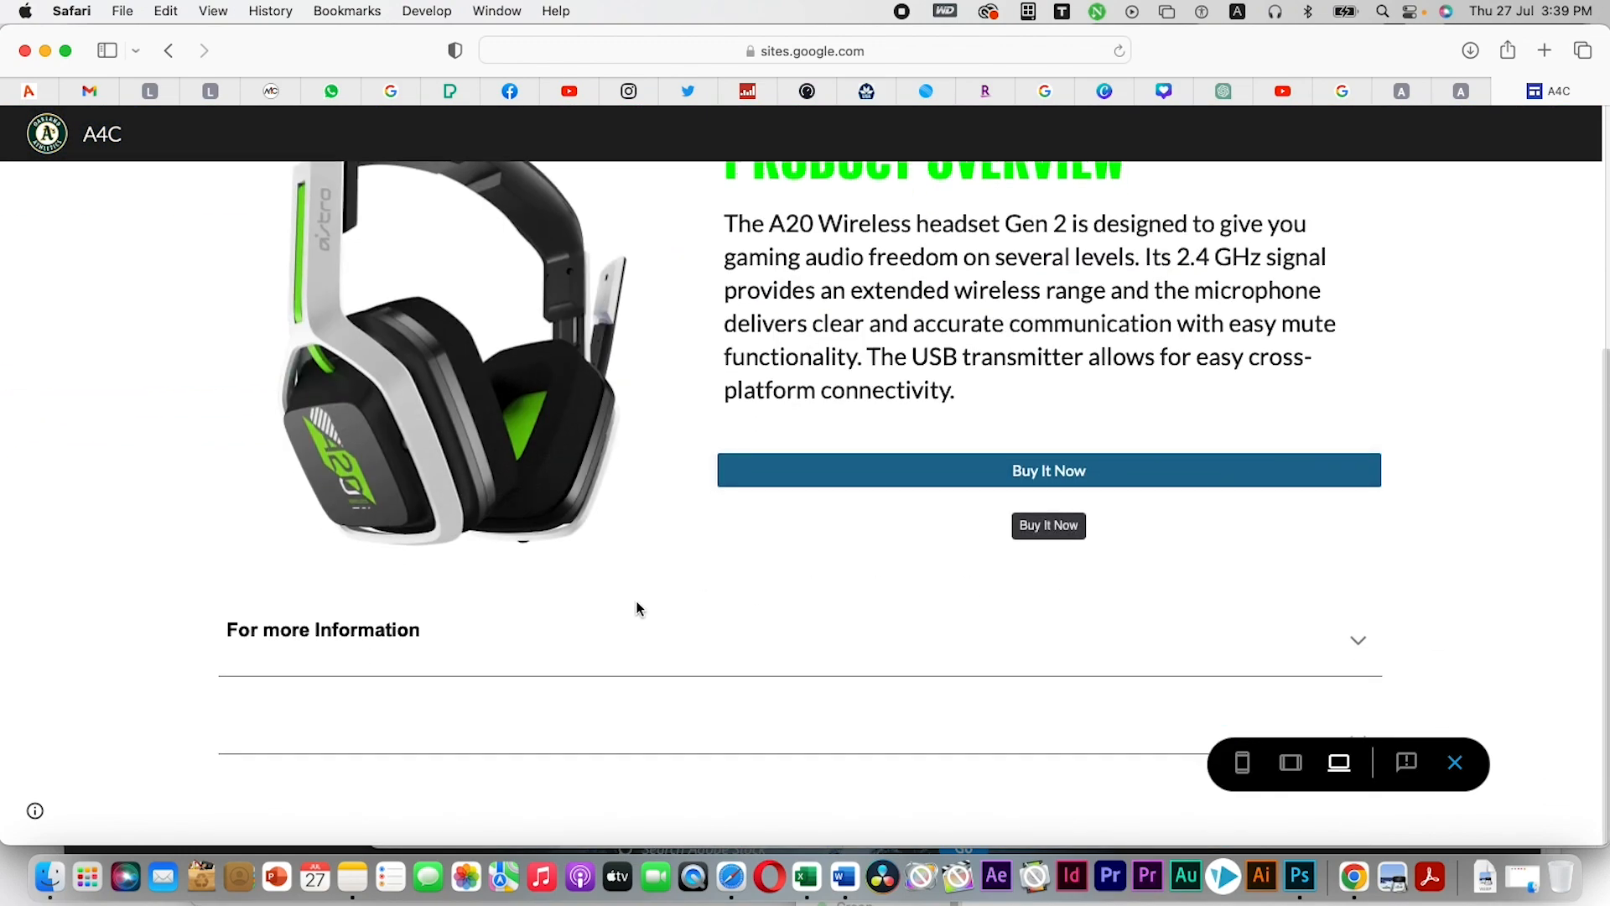
pyautogui.scroll(7, 666, 378)
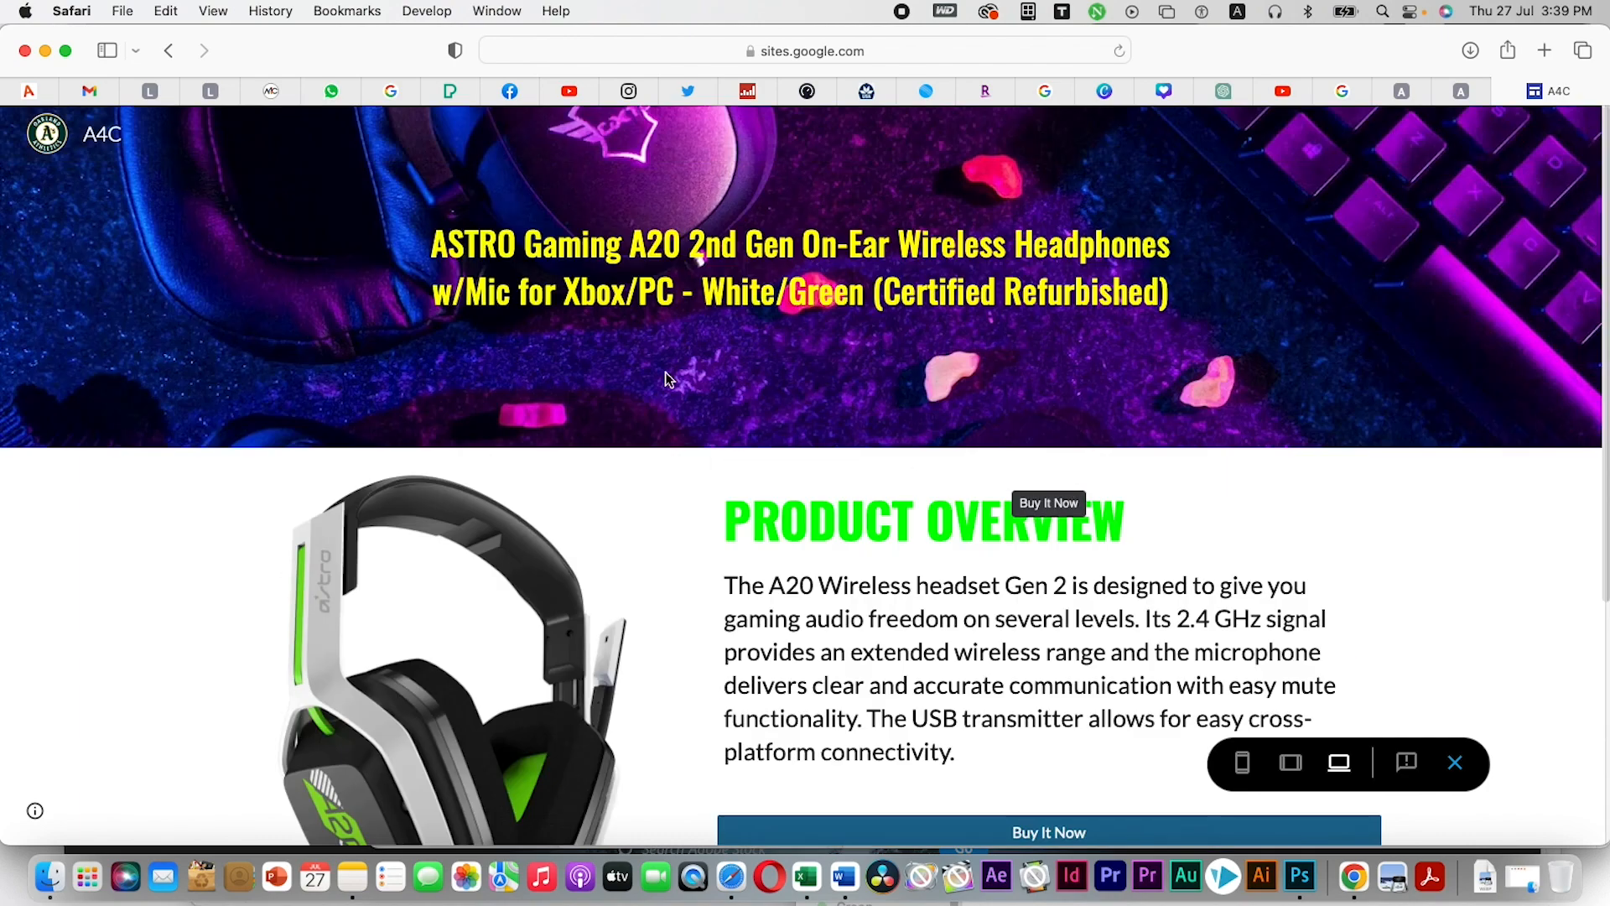
pyautogui.click(169, 50)
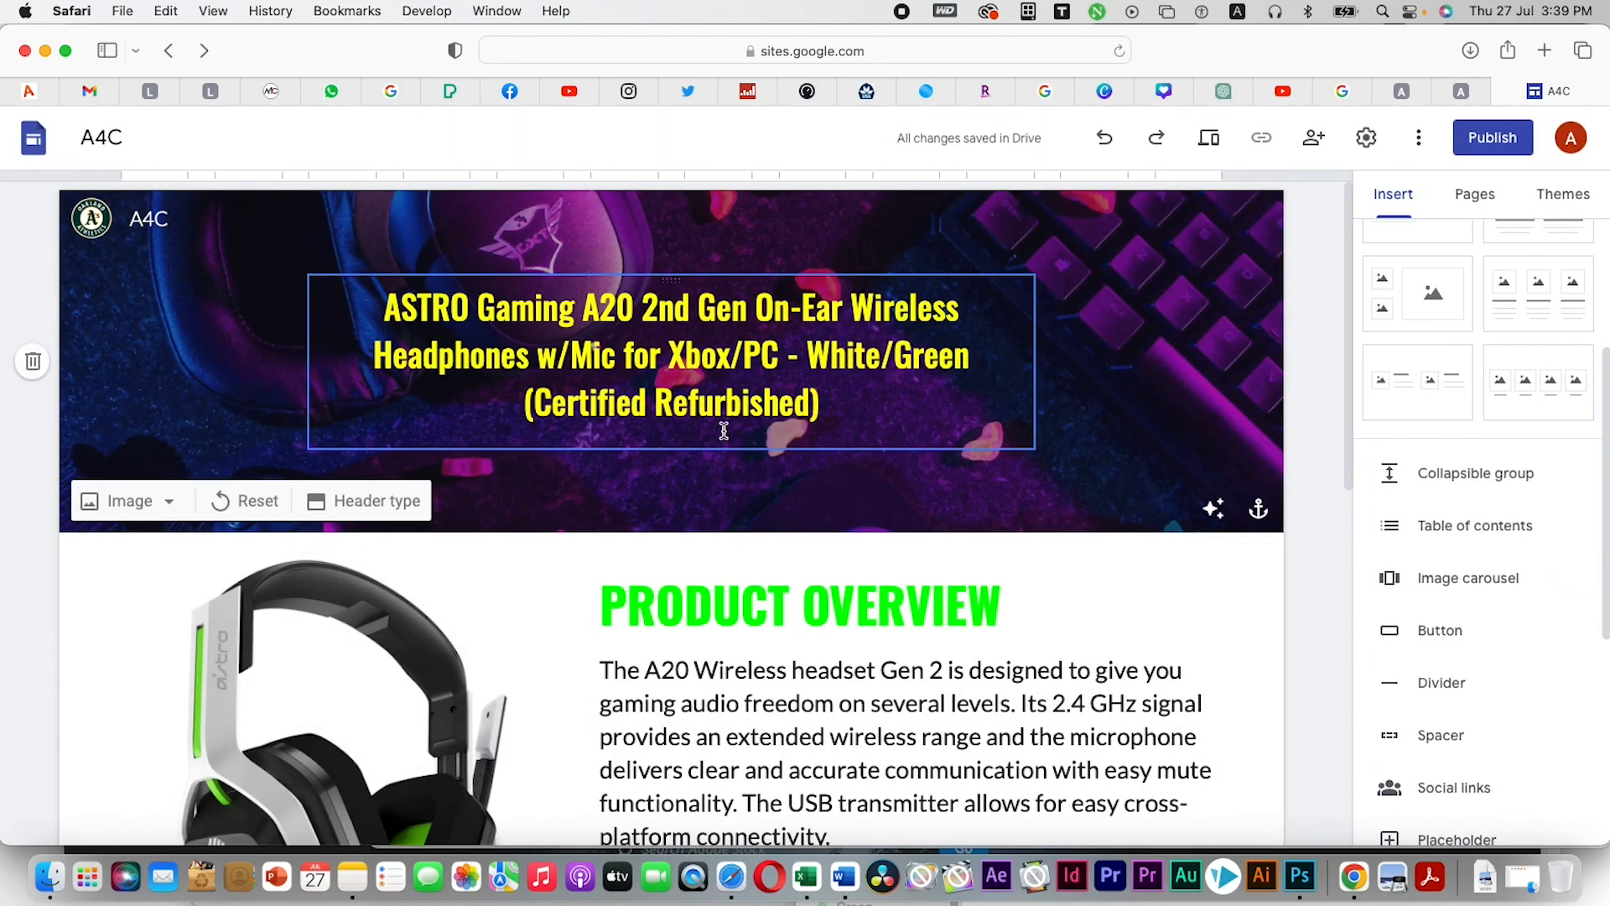
# Try out a table of contents section above the product overview and delete it
pyautogui.scroll(-4, 875, 675)
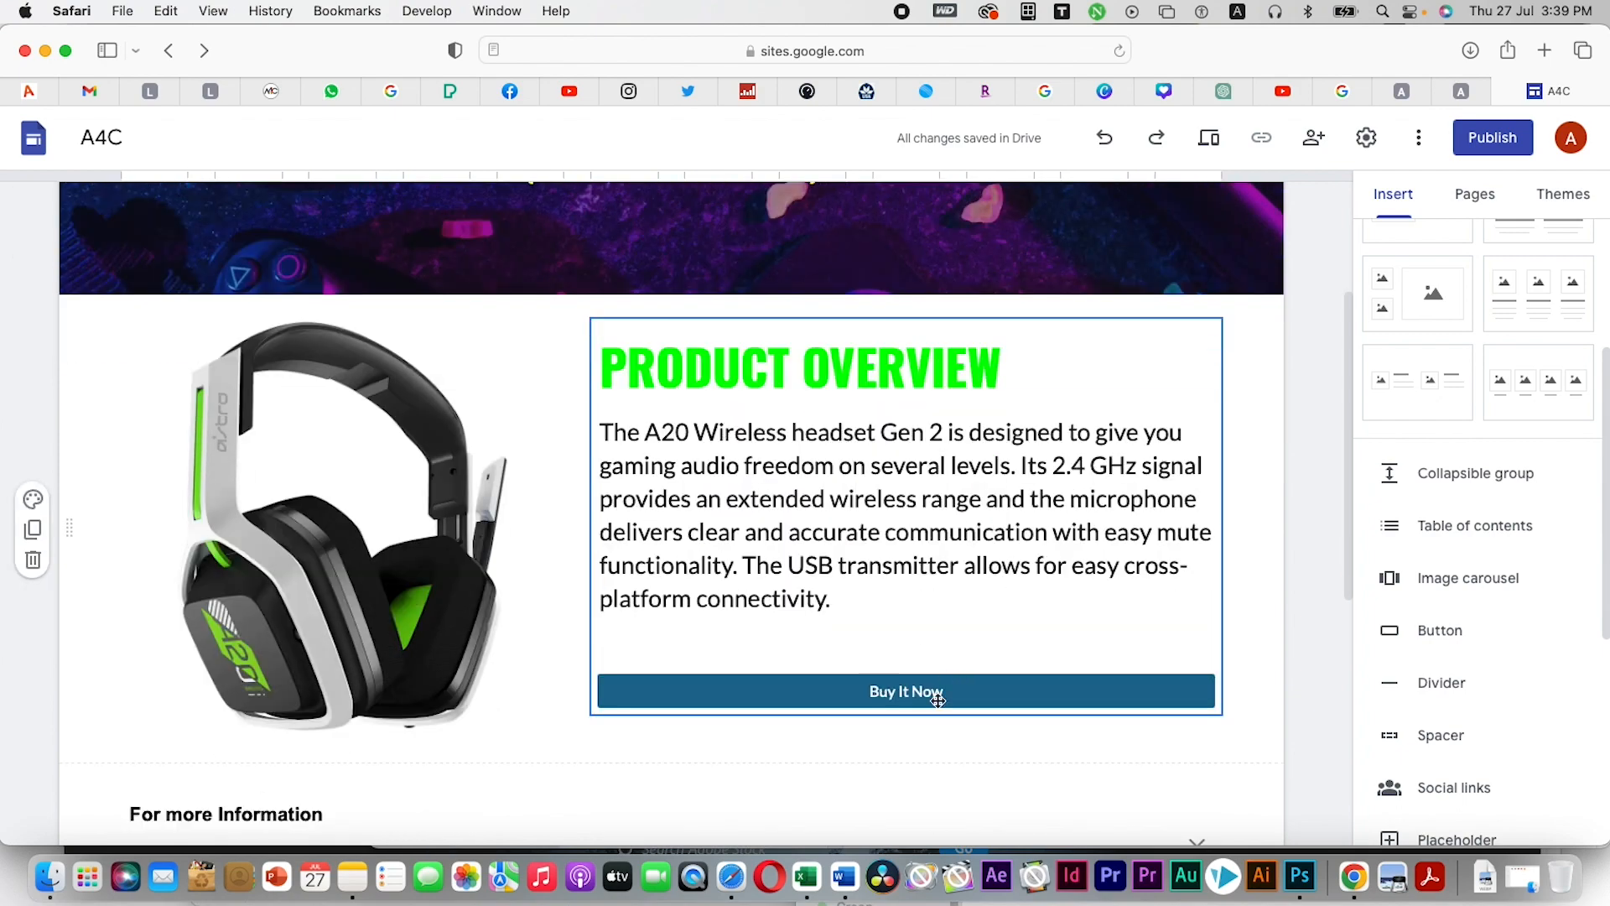
pyautogui.scroll(-1, 948, 637)
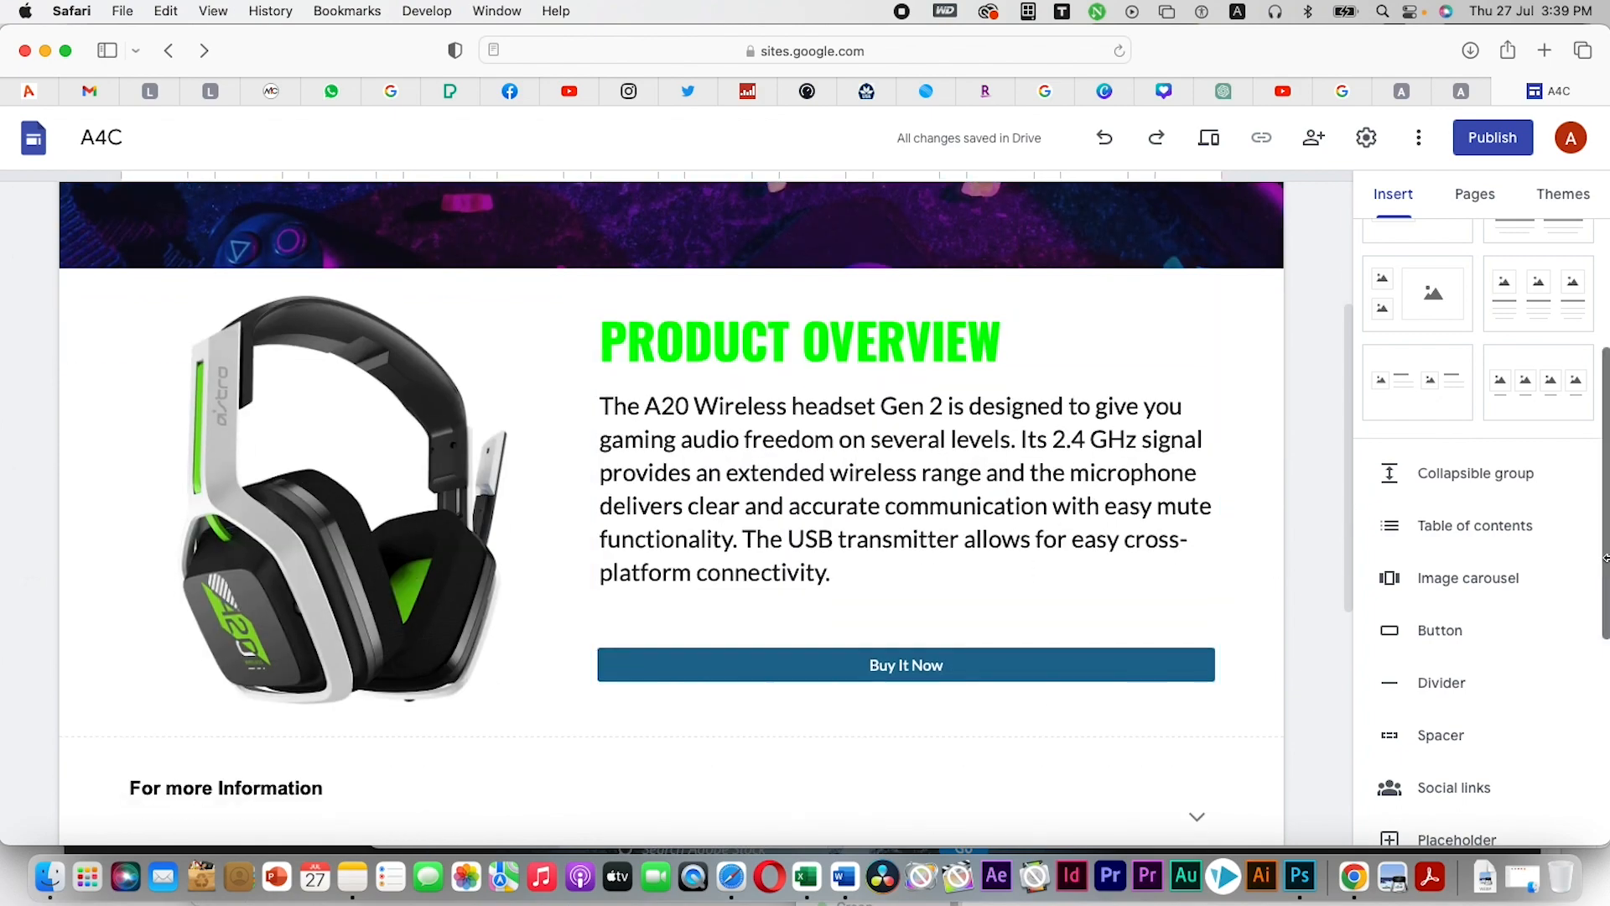
pyautogui.click(1438, 528)
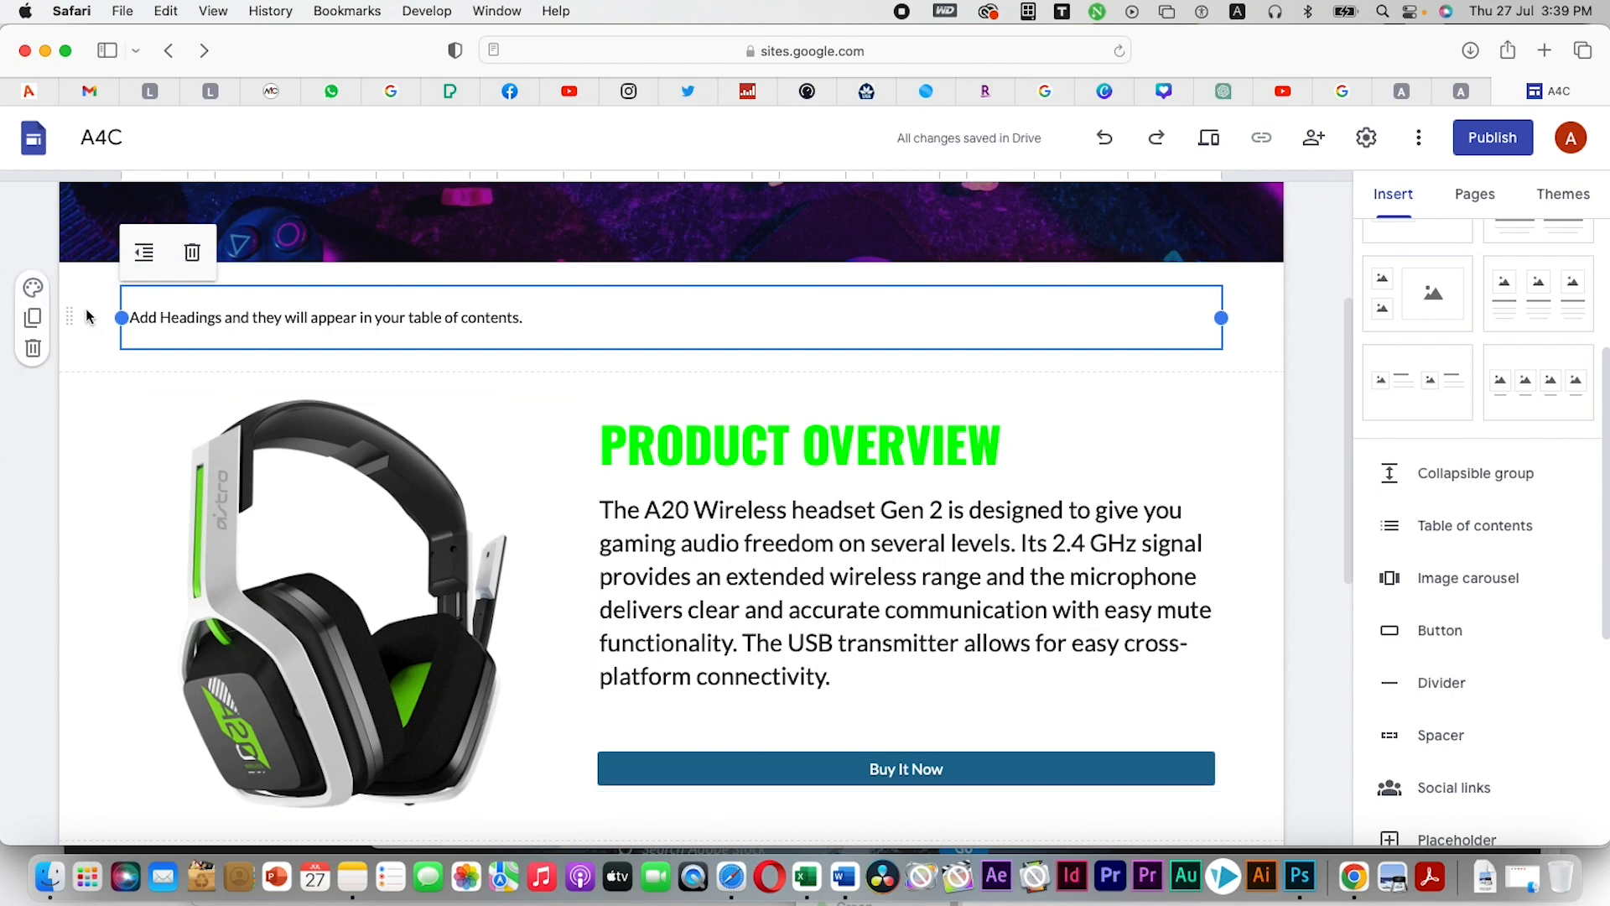
pyautogui.moveTo(73, 316)
pyautogui.mouseDown()
pyautogui.moveTo(54, 557)
pyautogui.moveTo(78, 335)
pyautogui.mouseUp()
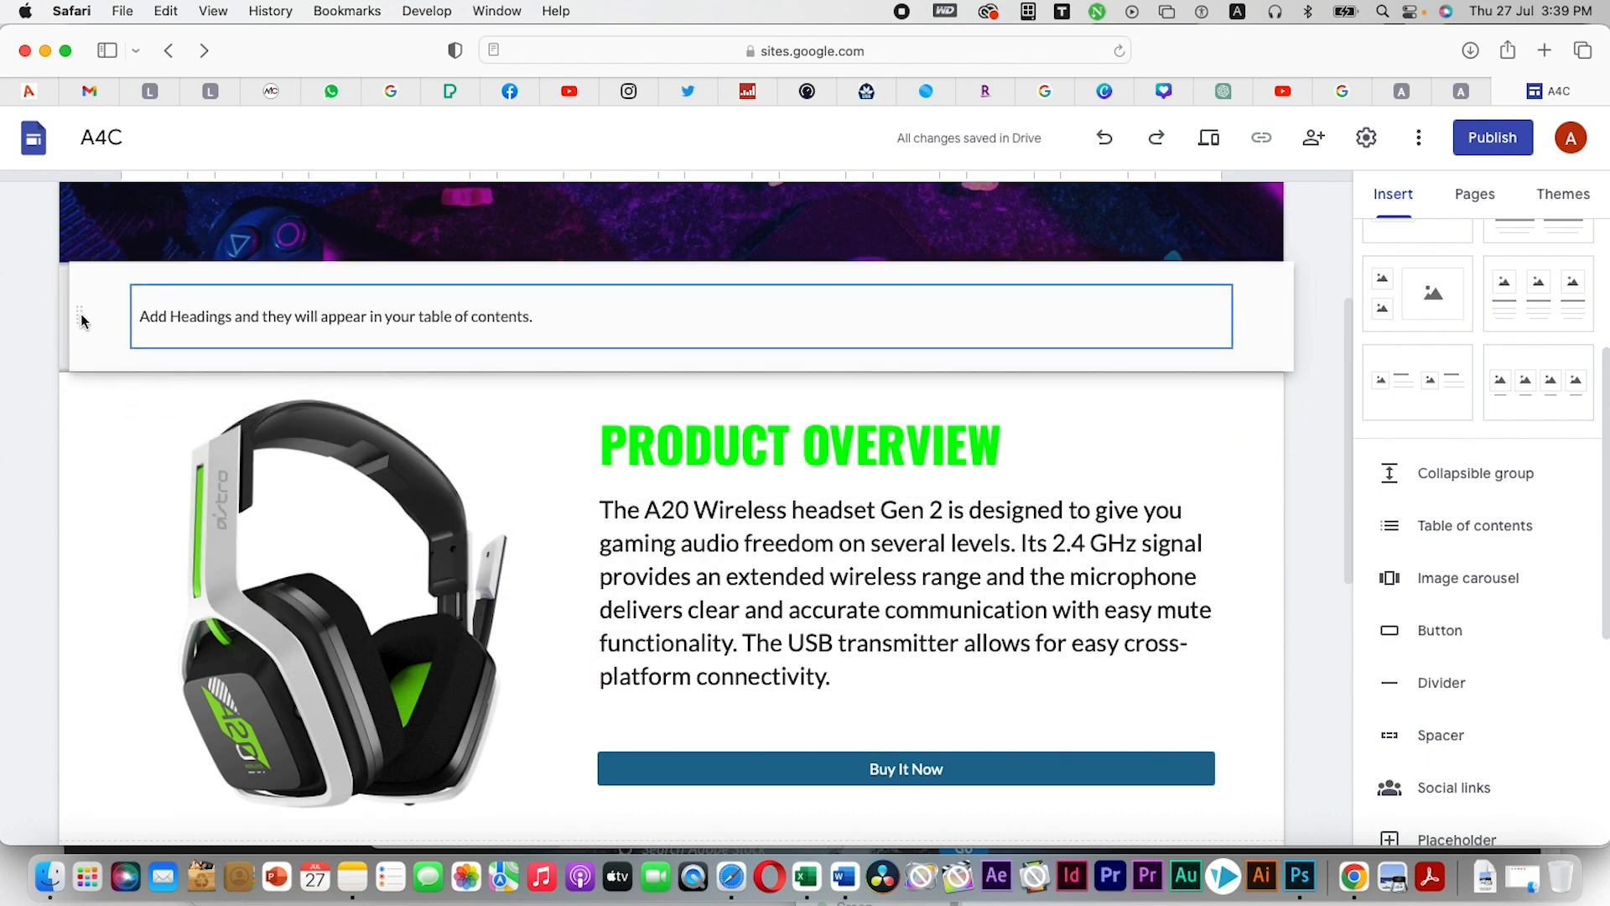
pyautogui.click(468, 319)
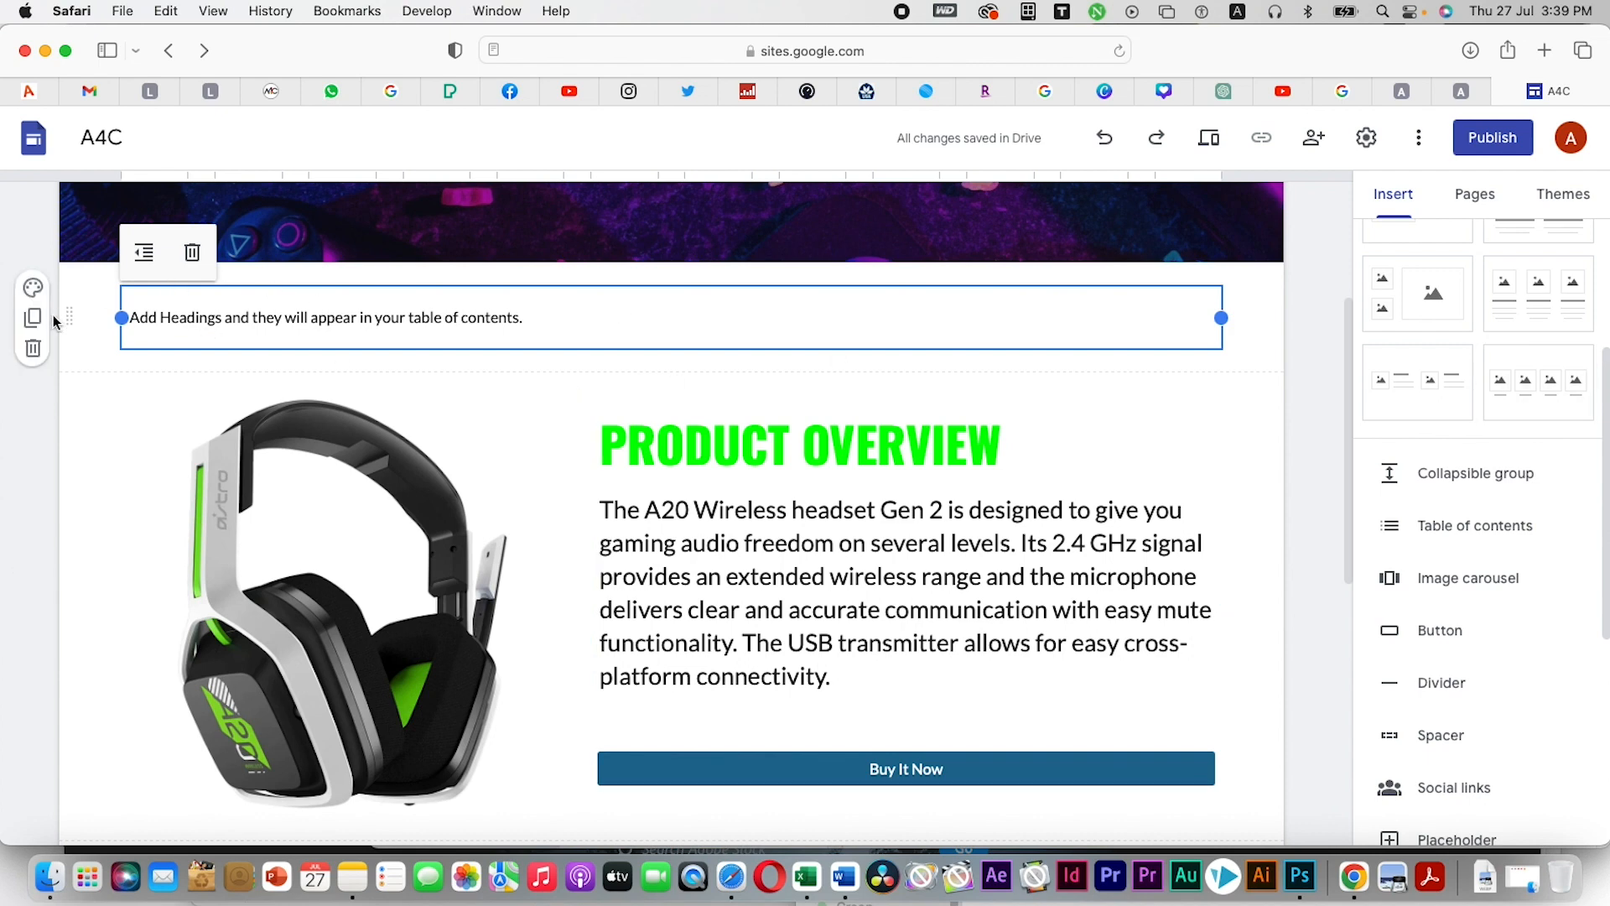
pyautogui.click(33, 348)
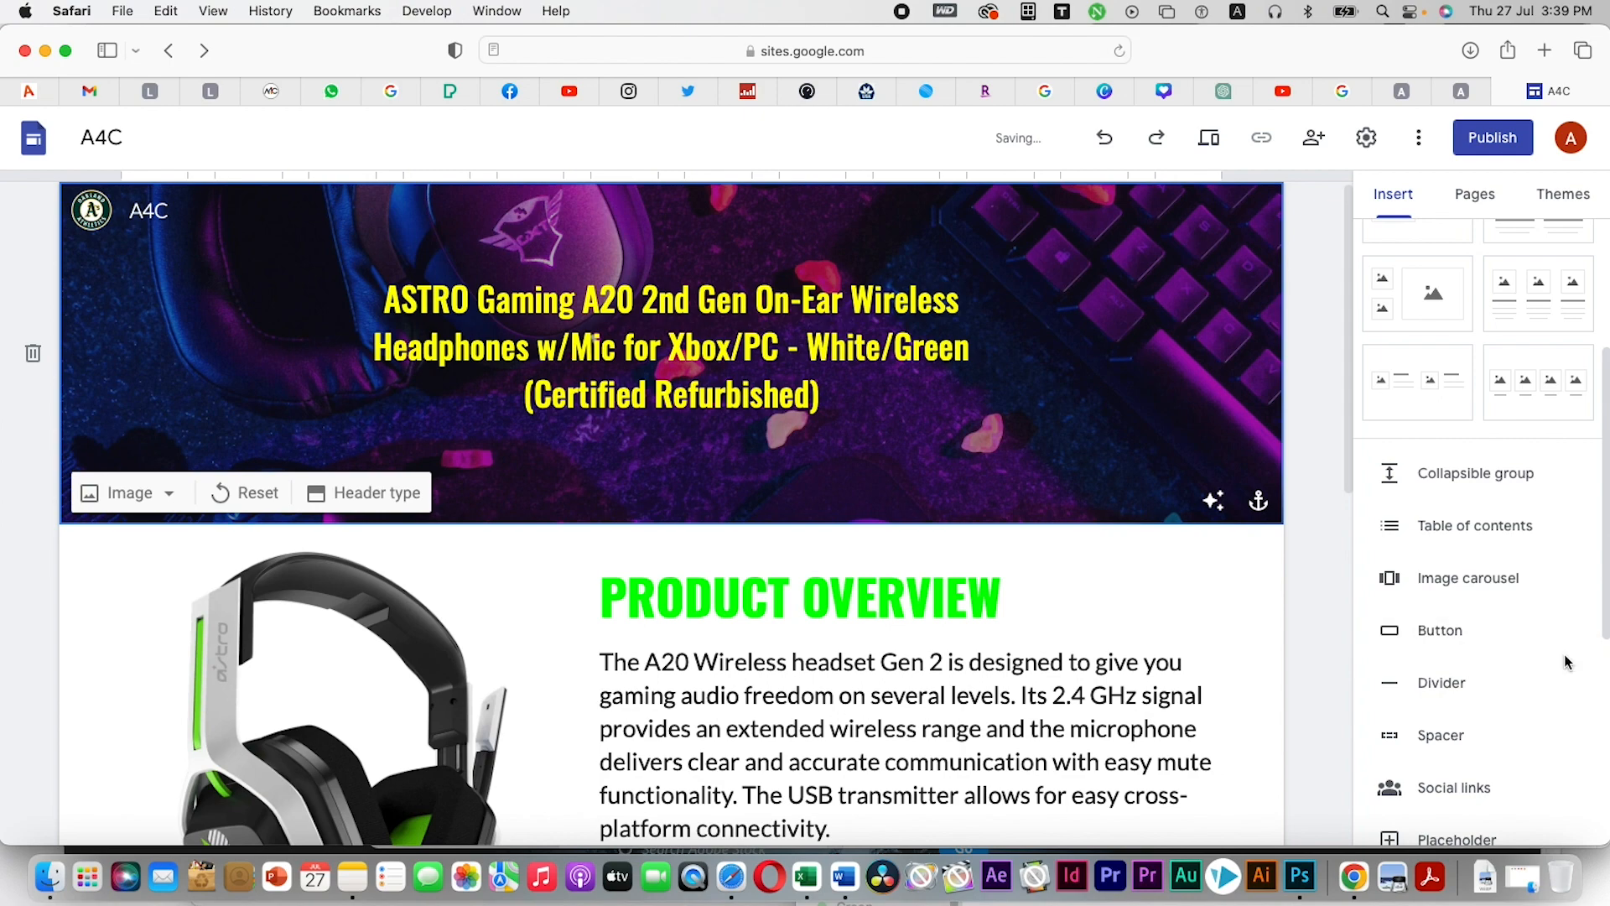
# Start an image carousel for the end of the page and choose to add existing images to it
pyautogui.scroll(-10, 784, 629)
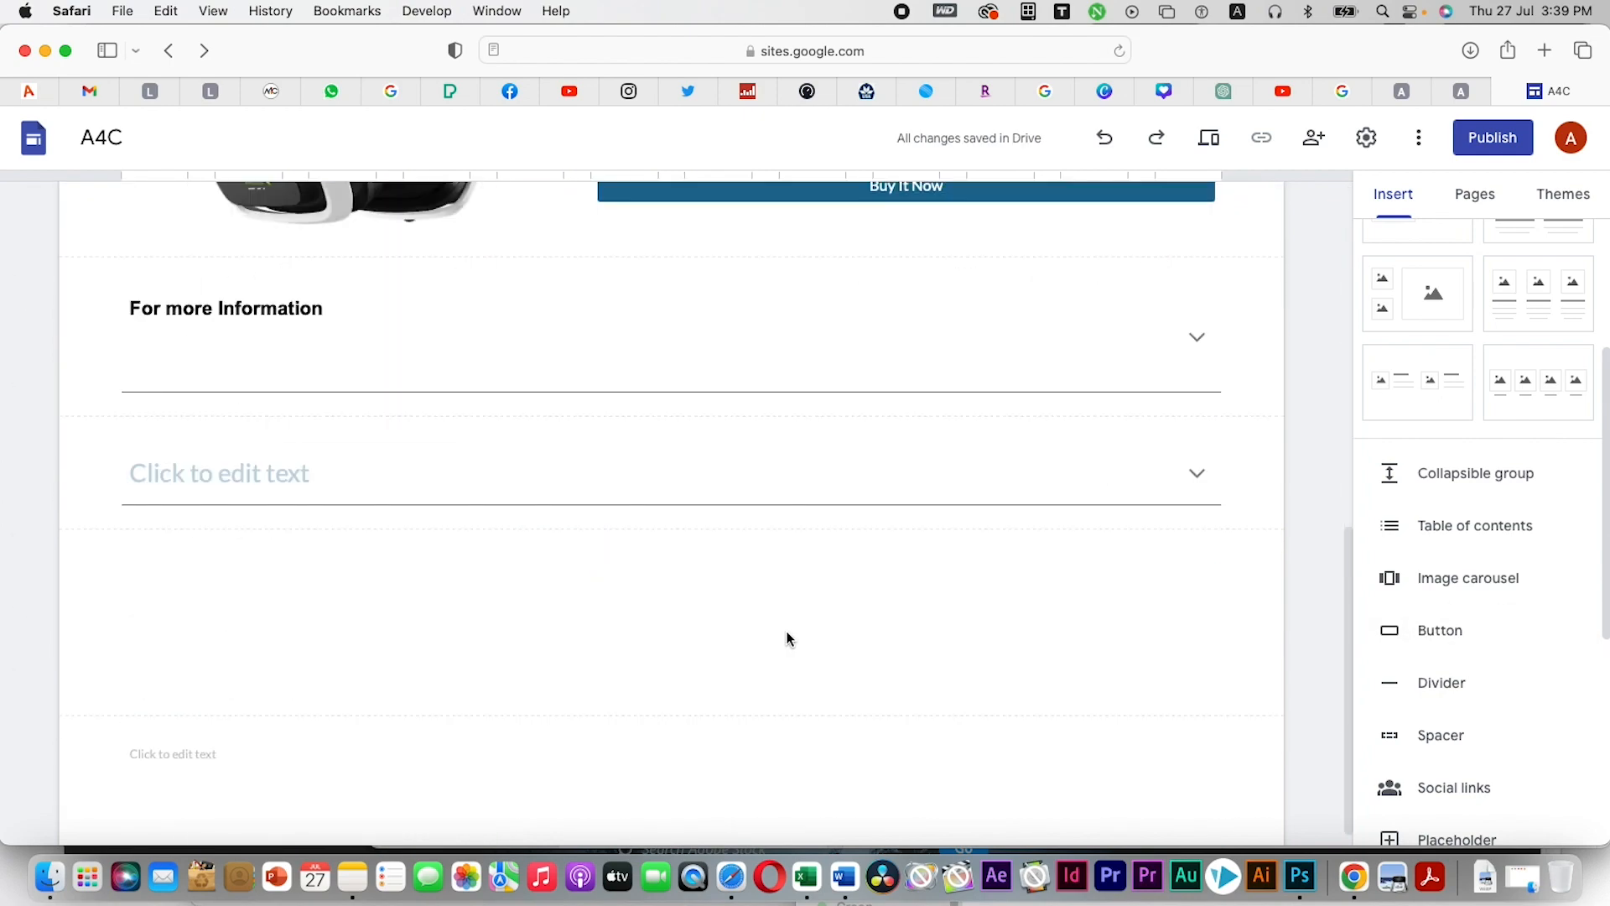
pyautogui.click(851, 503)
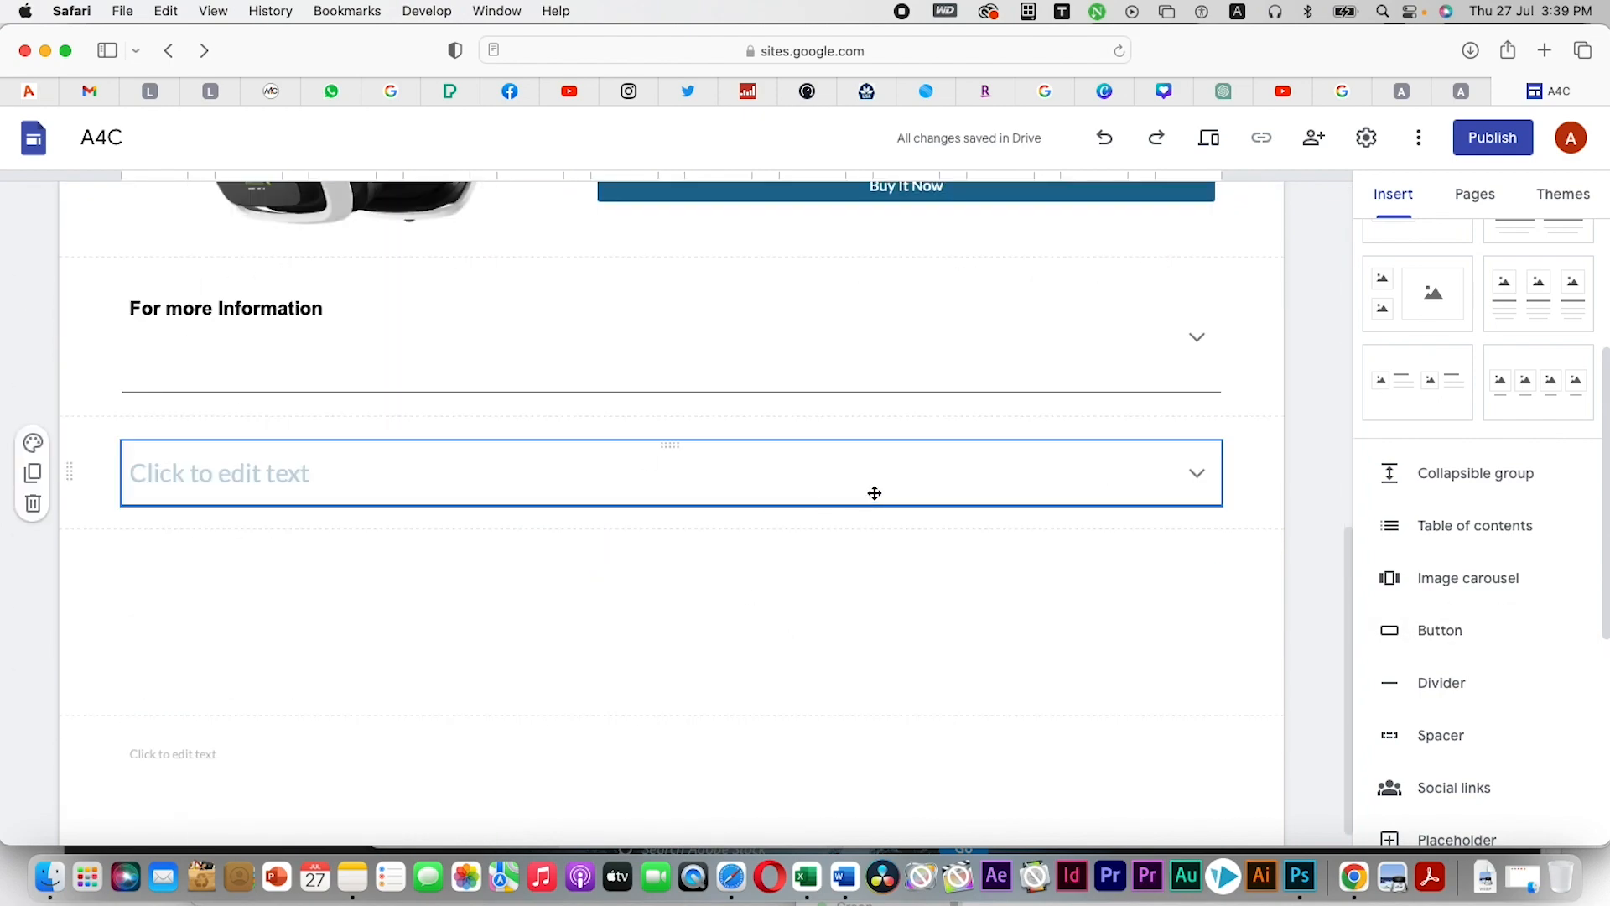
pyautogui.click(875, 483)
pyautogui.click(1157, 709)
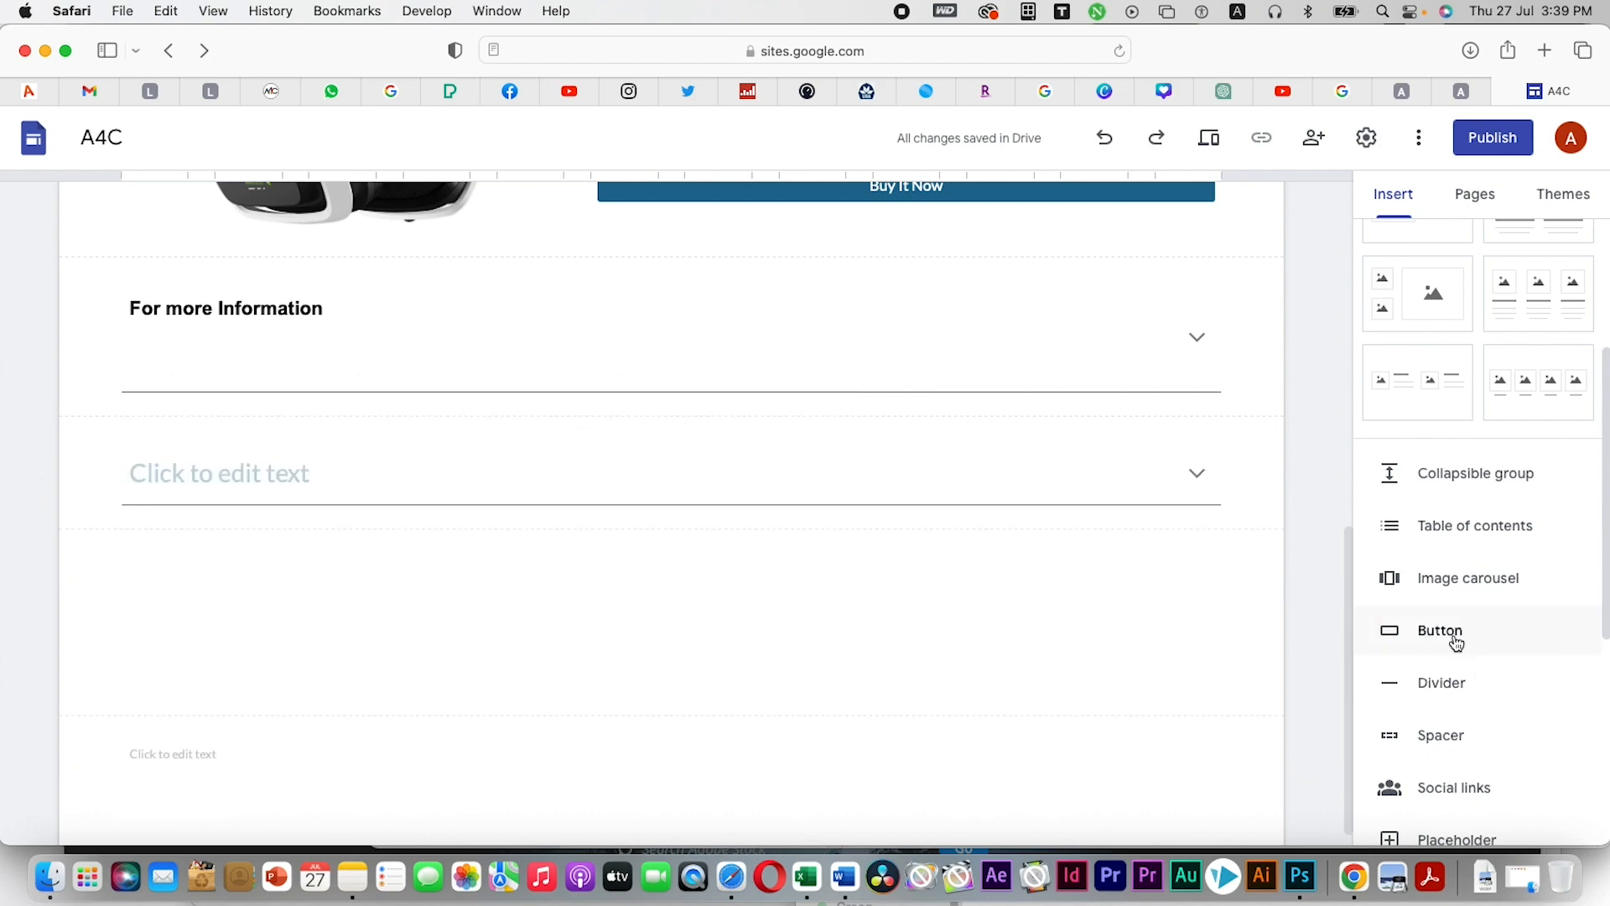
pyautogui.click(1481, 593)
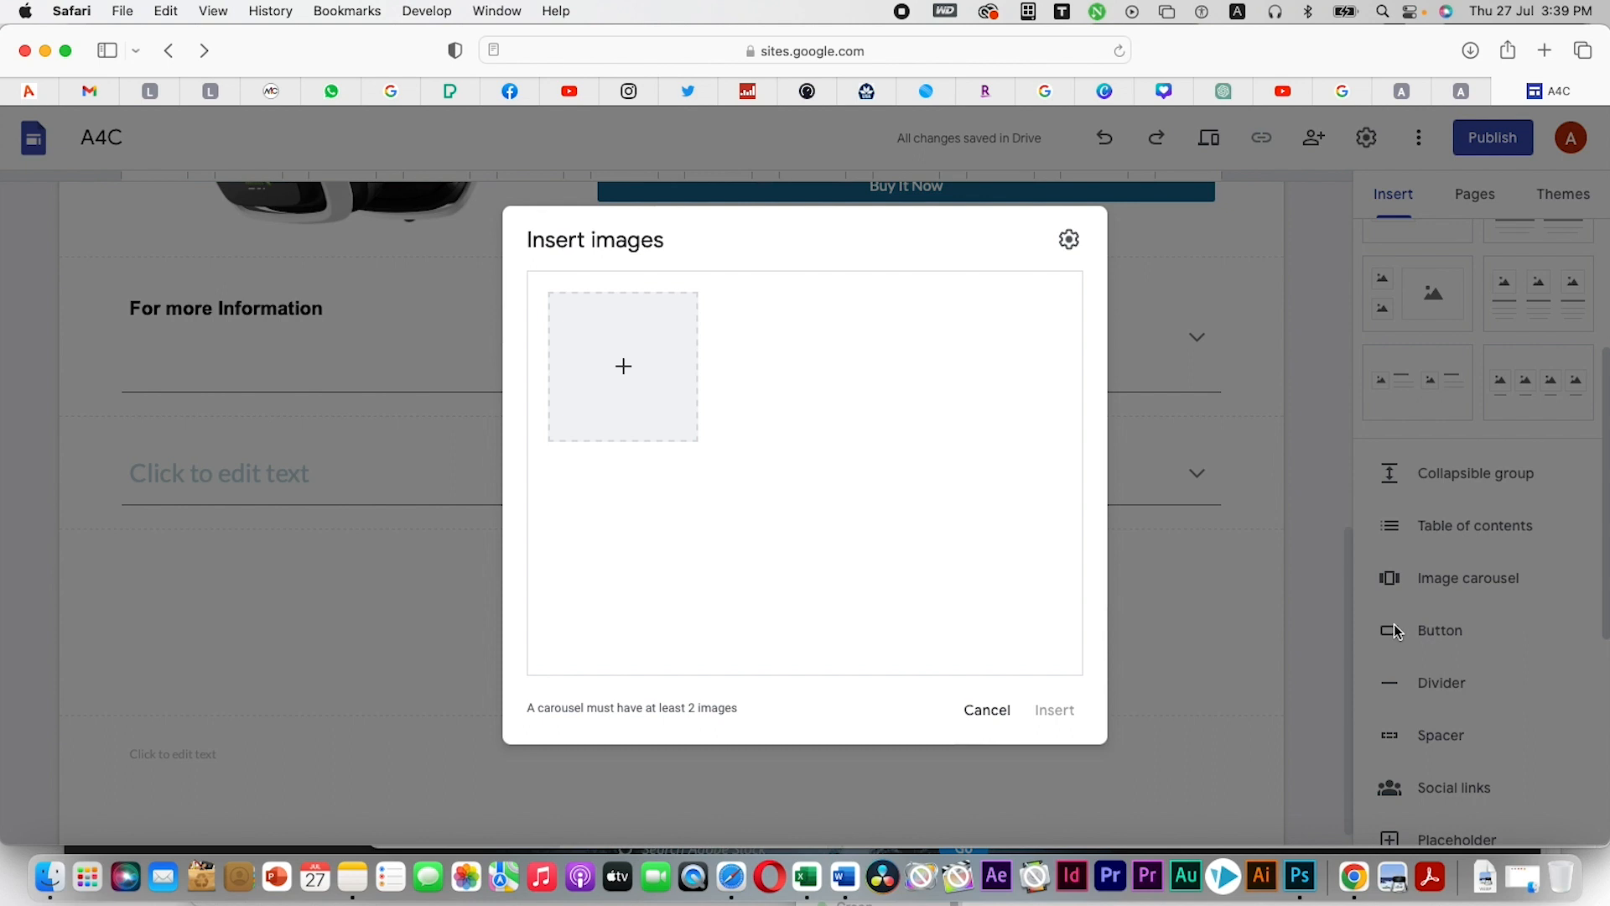
pyautogui.click(624, 369)
pyautogui.click(708, 486)
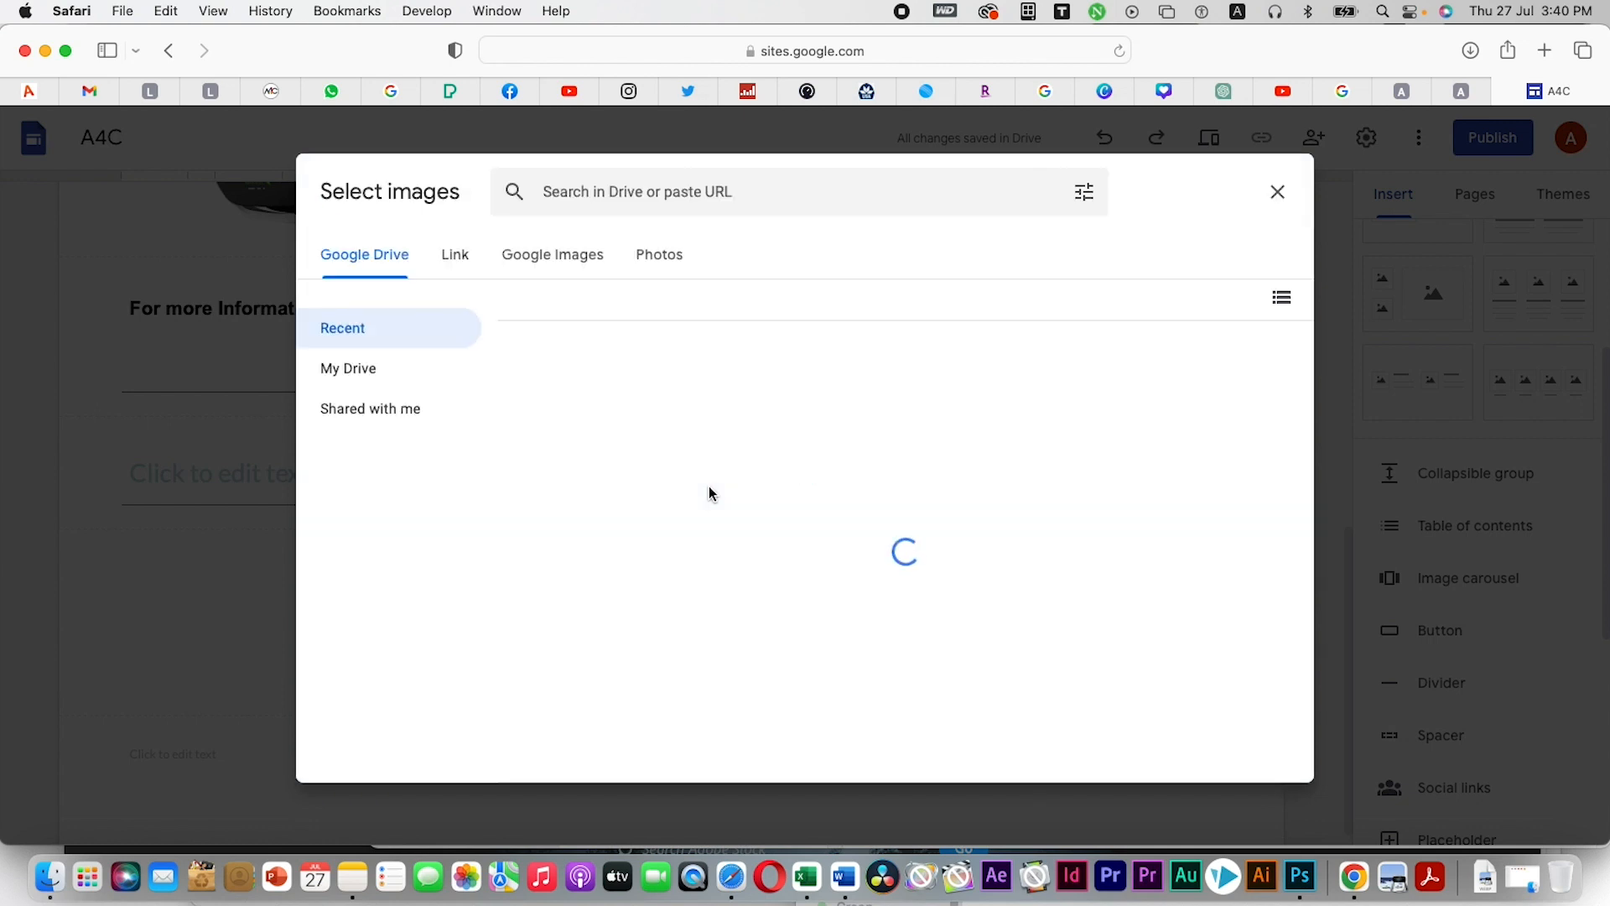
# Search Google Images for "colourful Headphone" to find pictures for the carousel
pyautogui.click(587, 253)
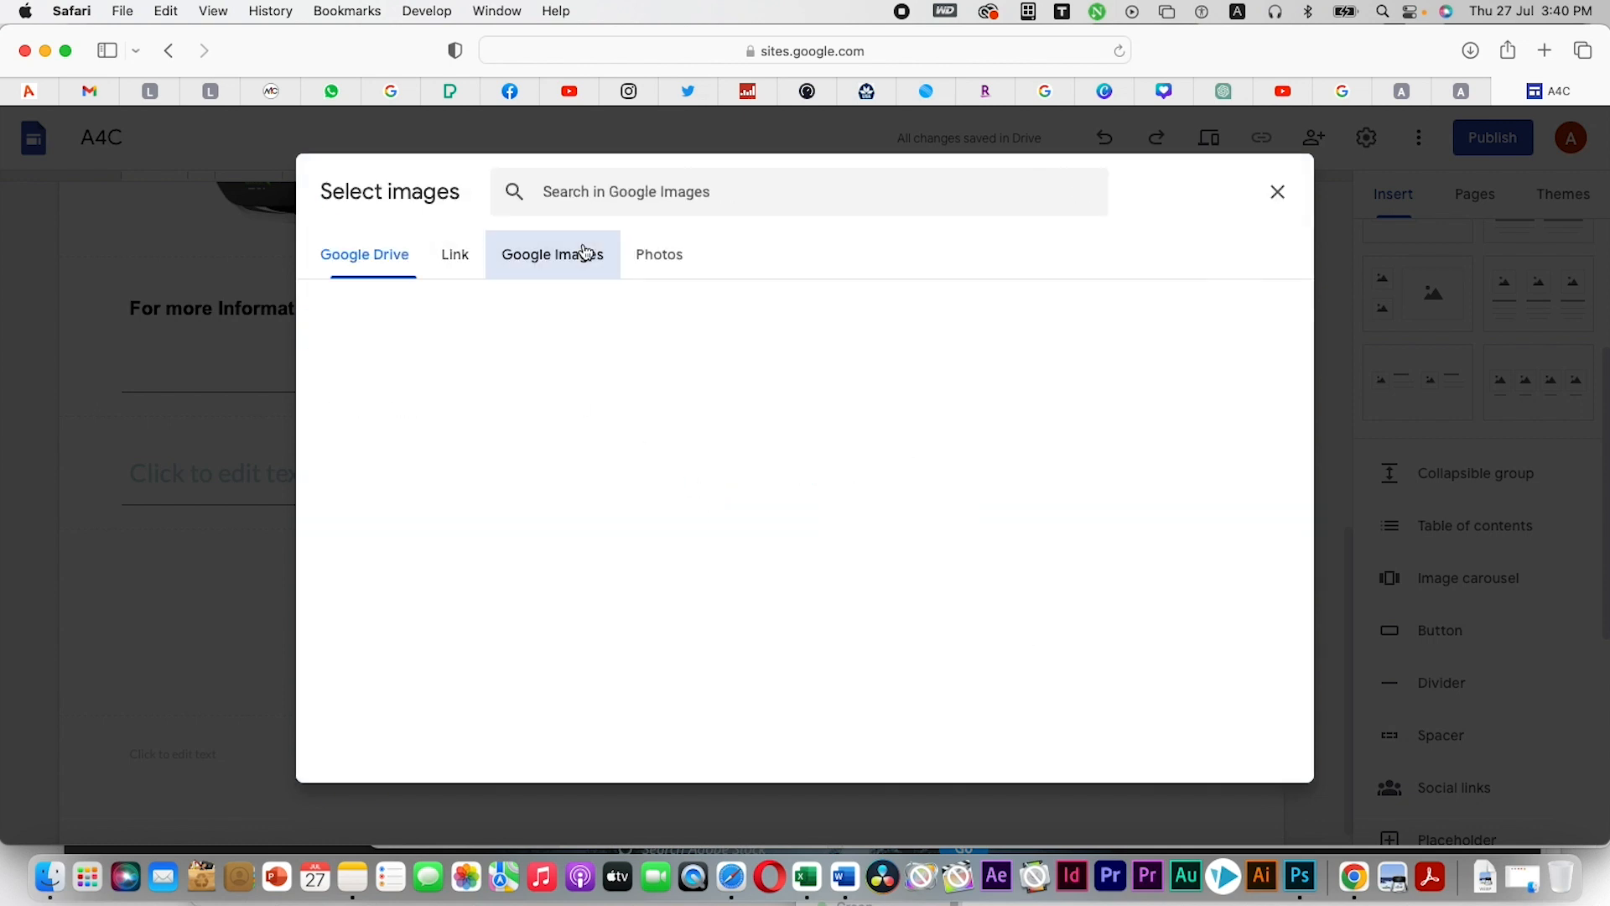
pyautogui.click(689, 190)
pyautogui.write('Headphone')
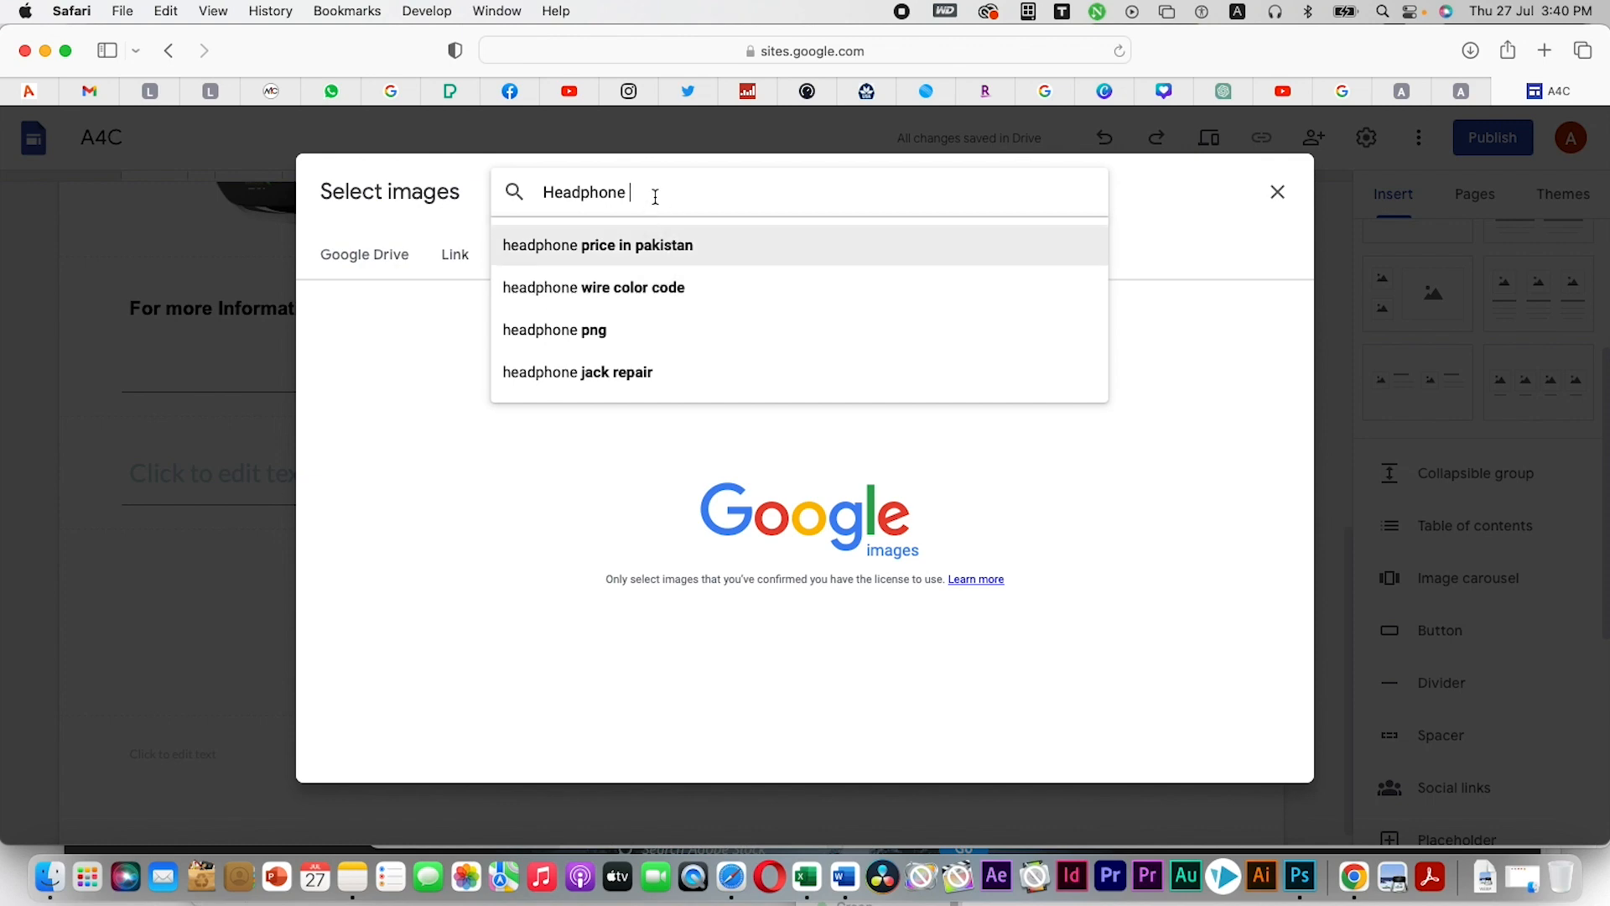
pyautogui.click(544, 192)
pyautogui.write('colourful')
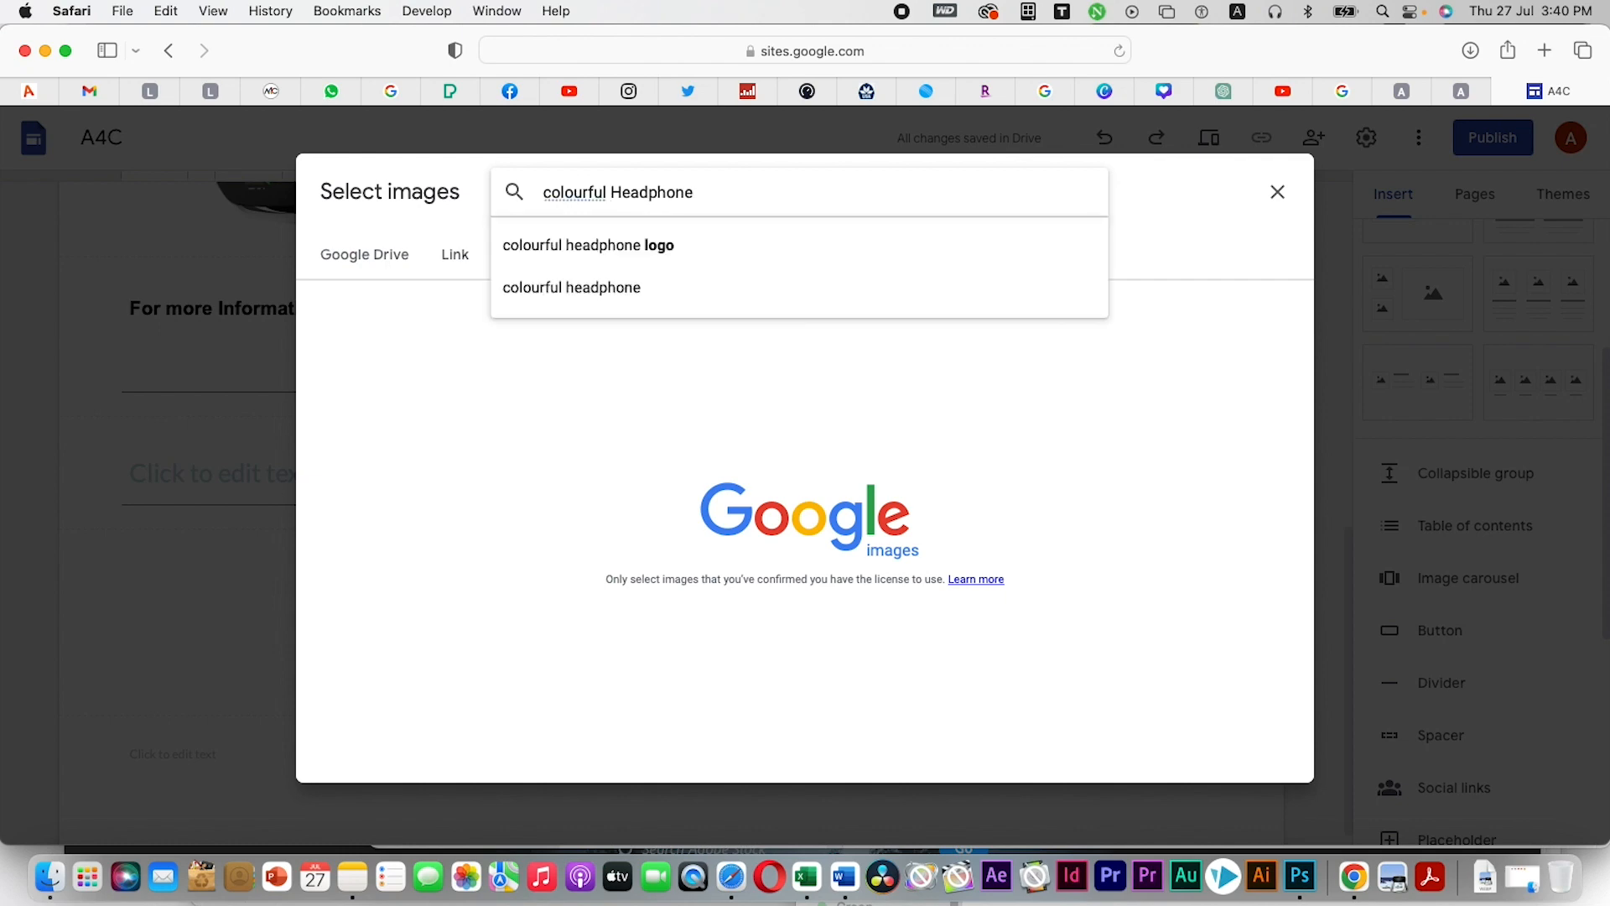
pyautogui.press('Return')
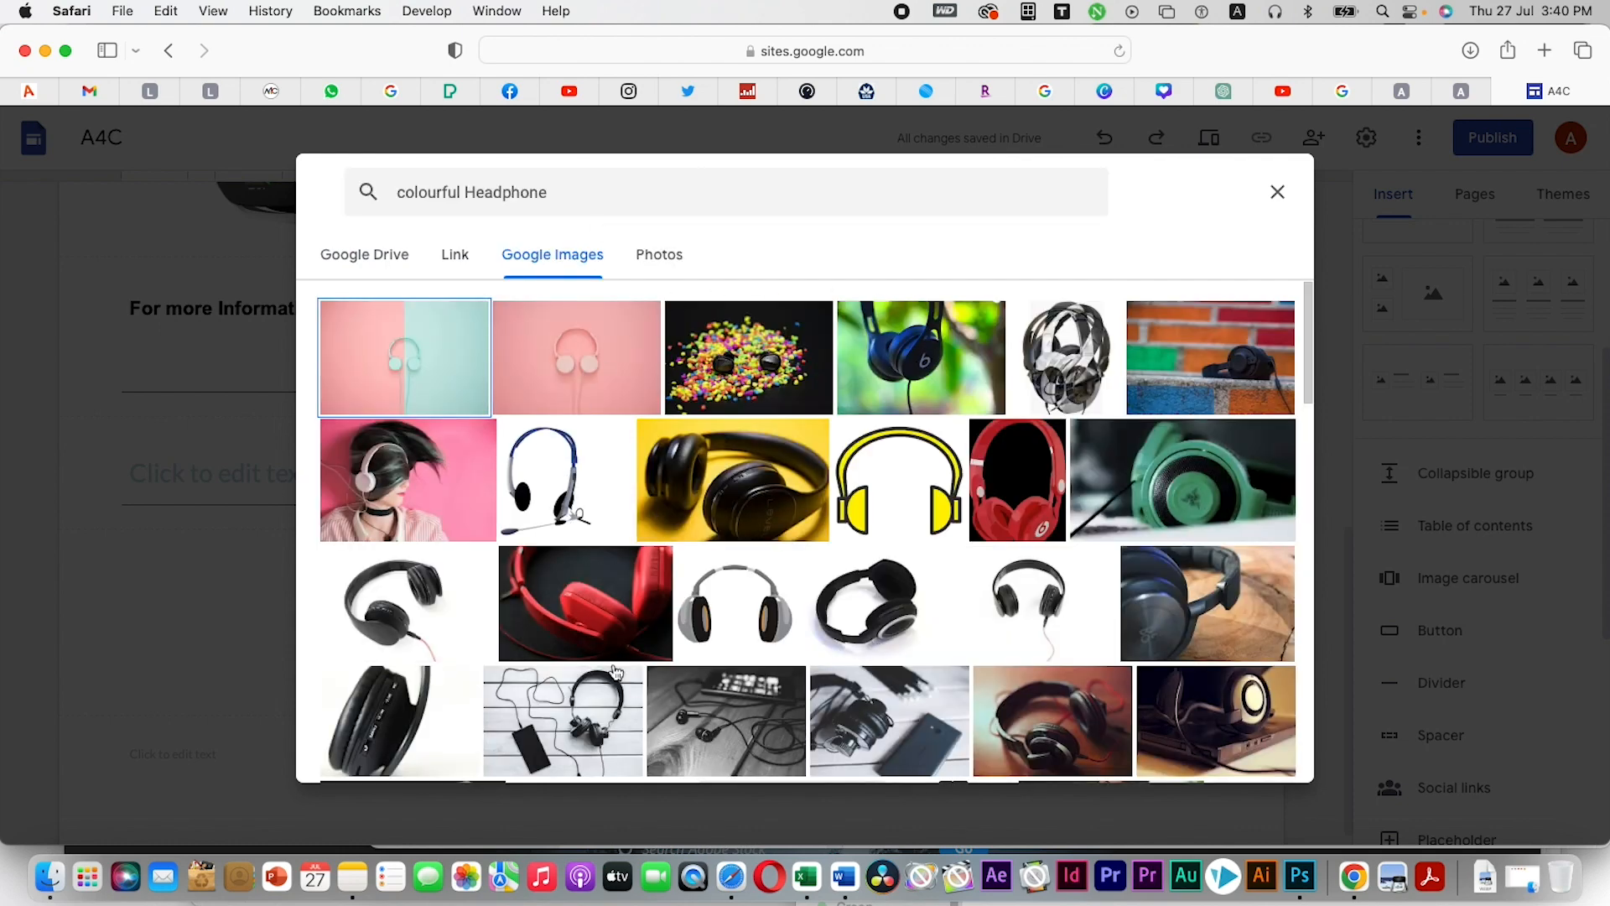
# Select the photos of the woman on a pink background, the blue headphones on green, and the woman in a white sweatshirt
pyautogui.scroll(-1, 769, 549)
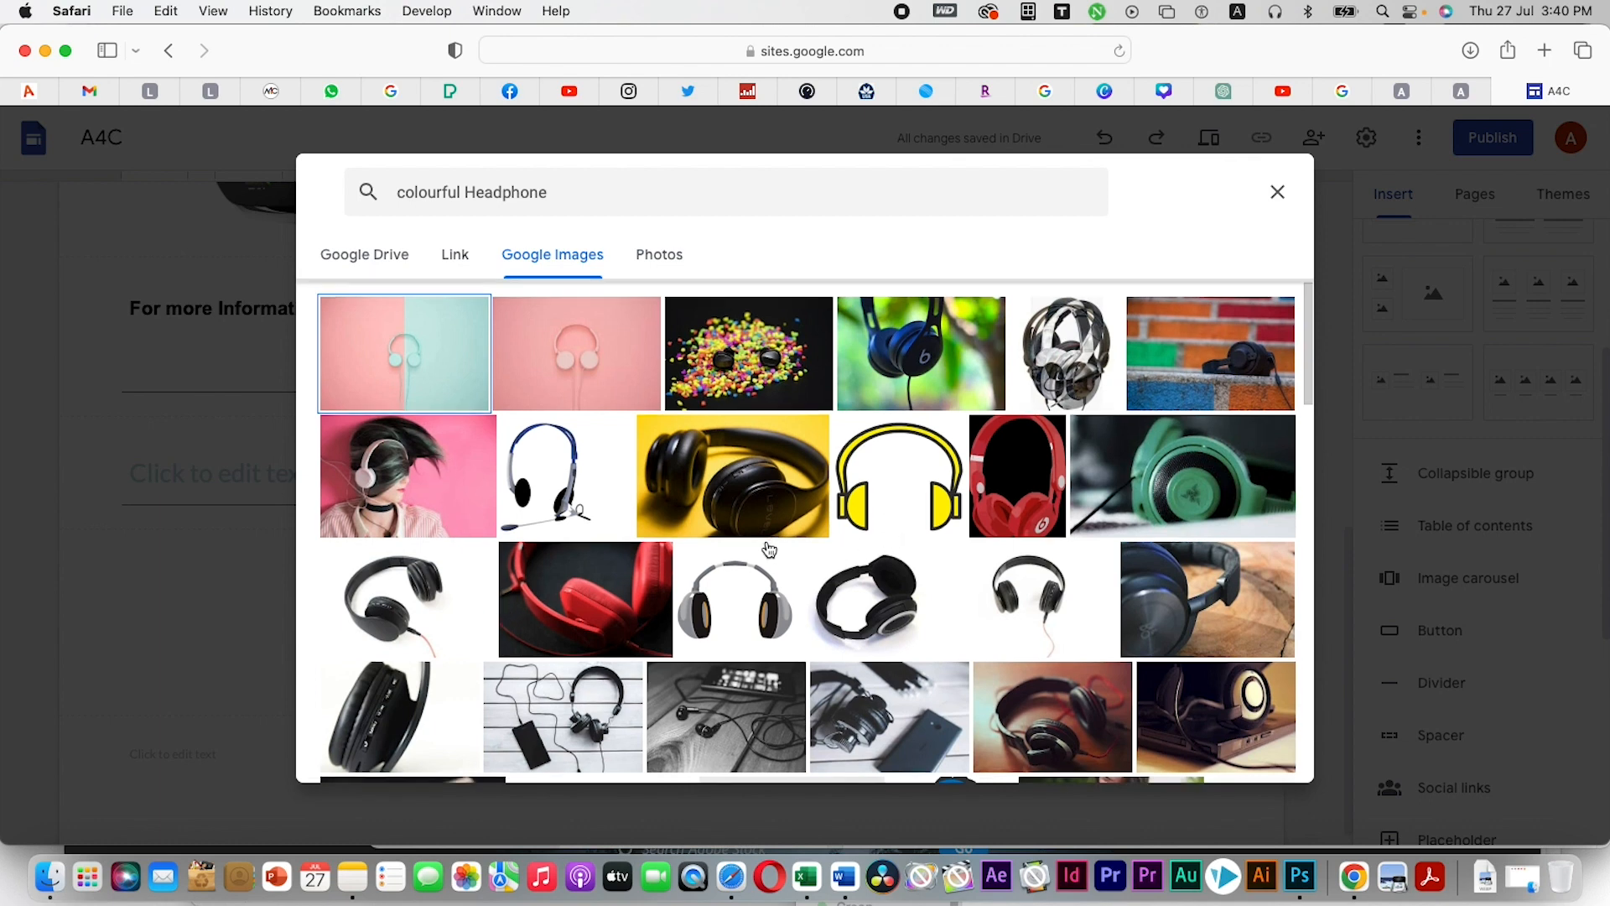
pyautogui.click(408, 499)
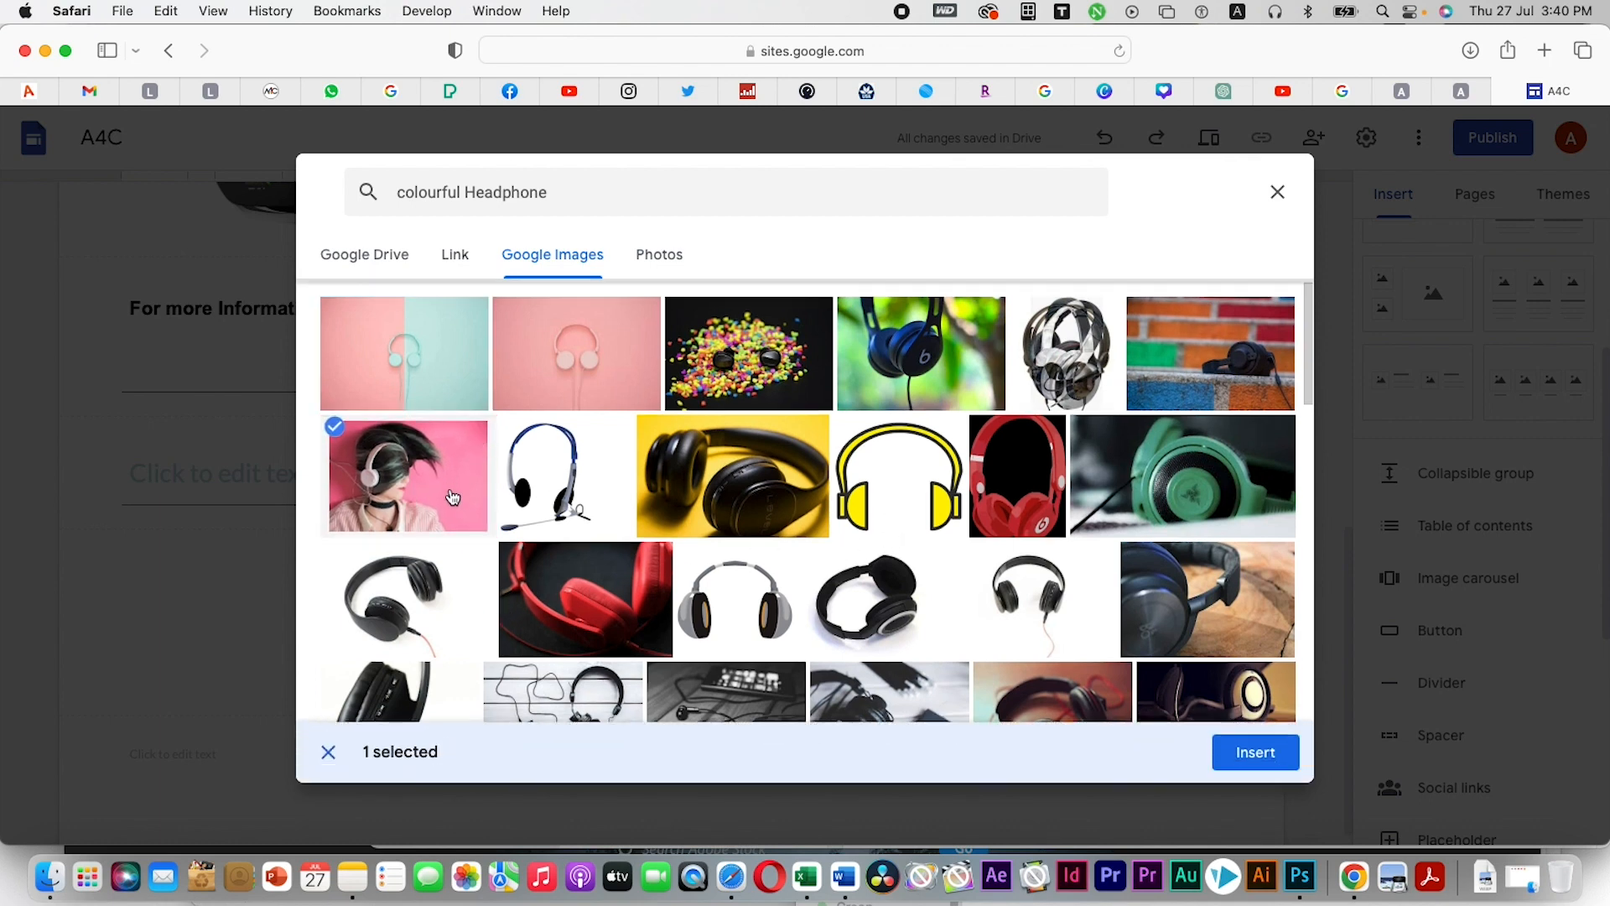
pyautogui.click(892, 366)
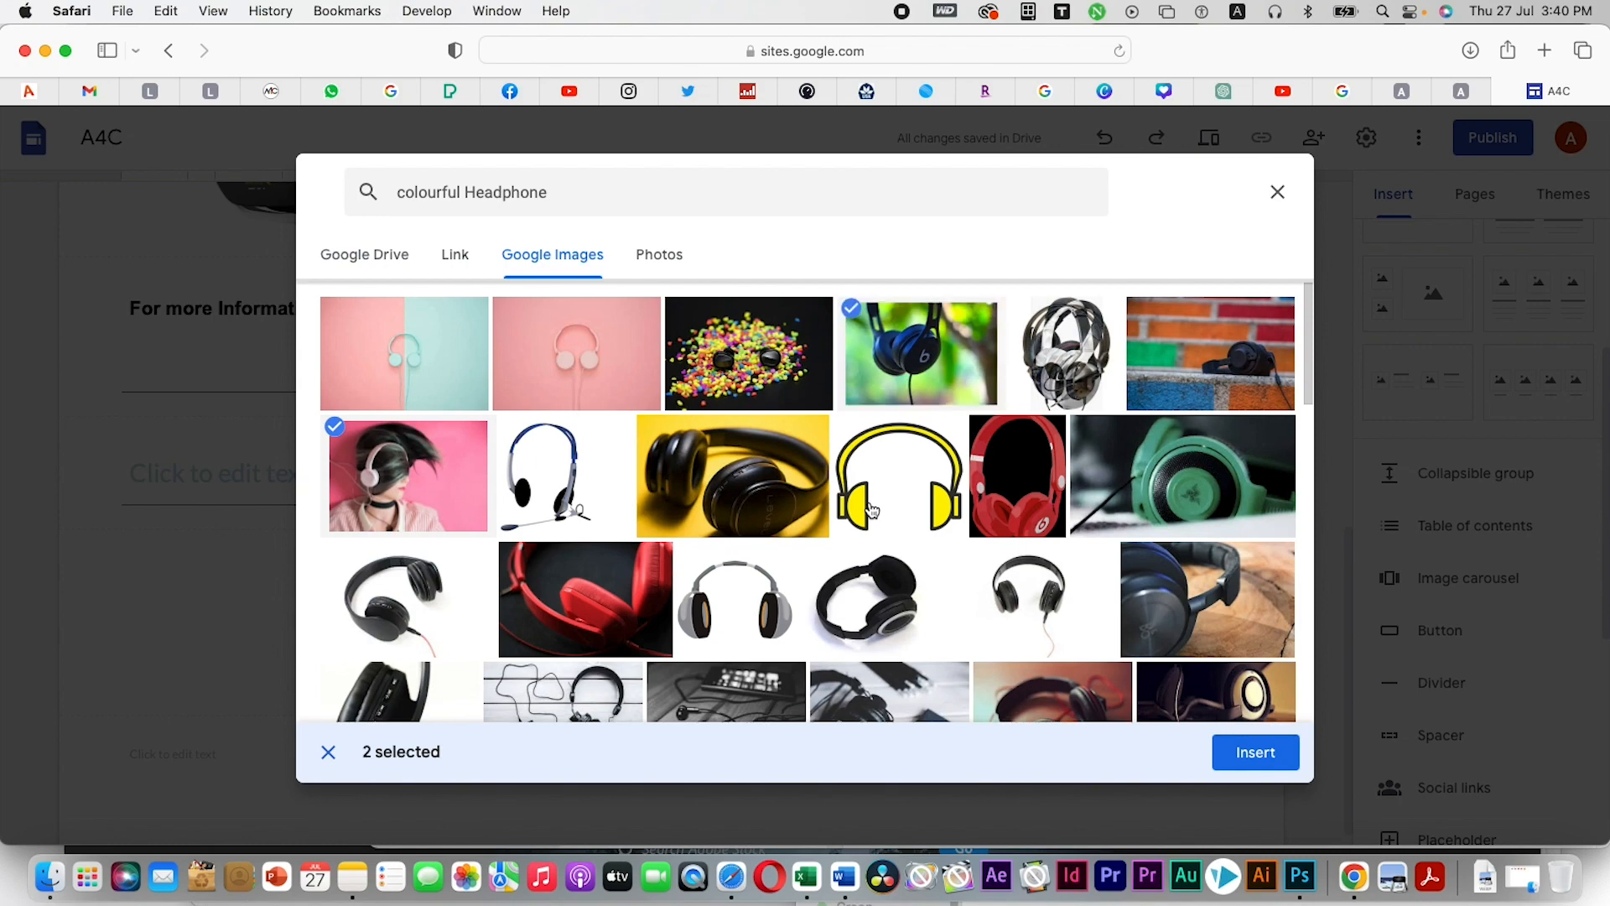
pyautogui.scroll(-5, 868, 482)
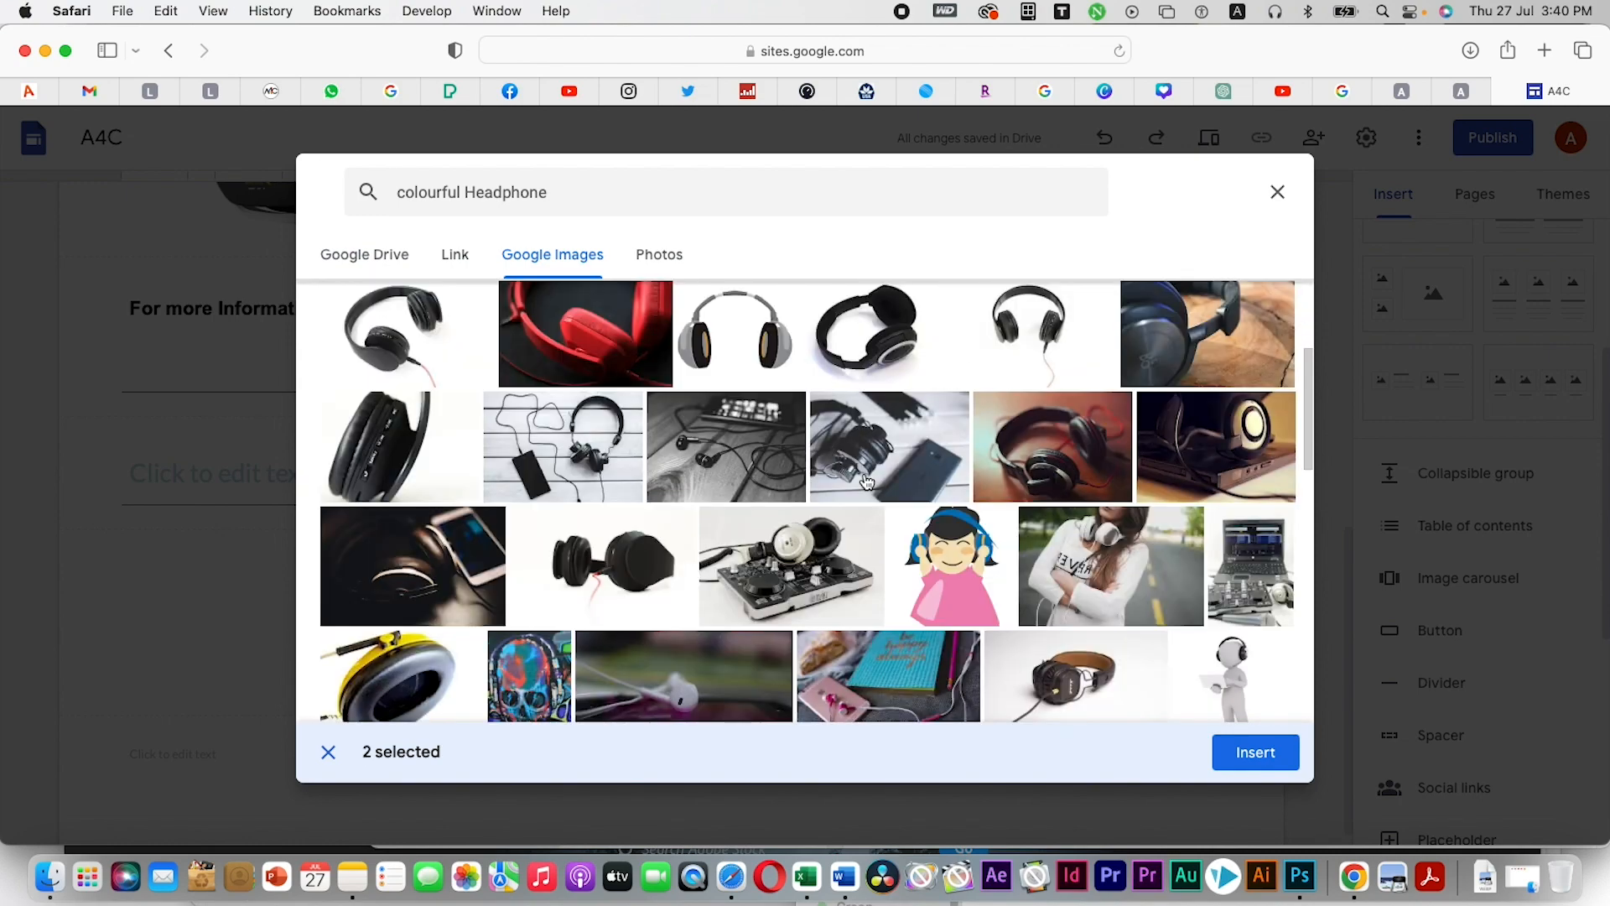
pyautogui.click(1117, 524)
# Select the blue-lit DJ turntable photo as well and add the four chosen images to the carousel
pyautogui.scroll(-10, 795, 584)
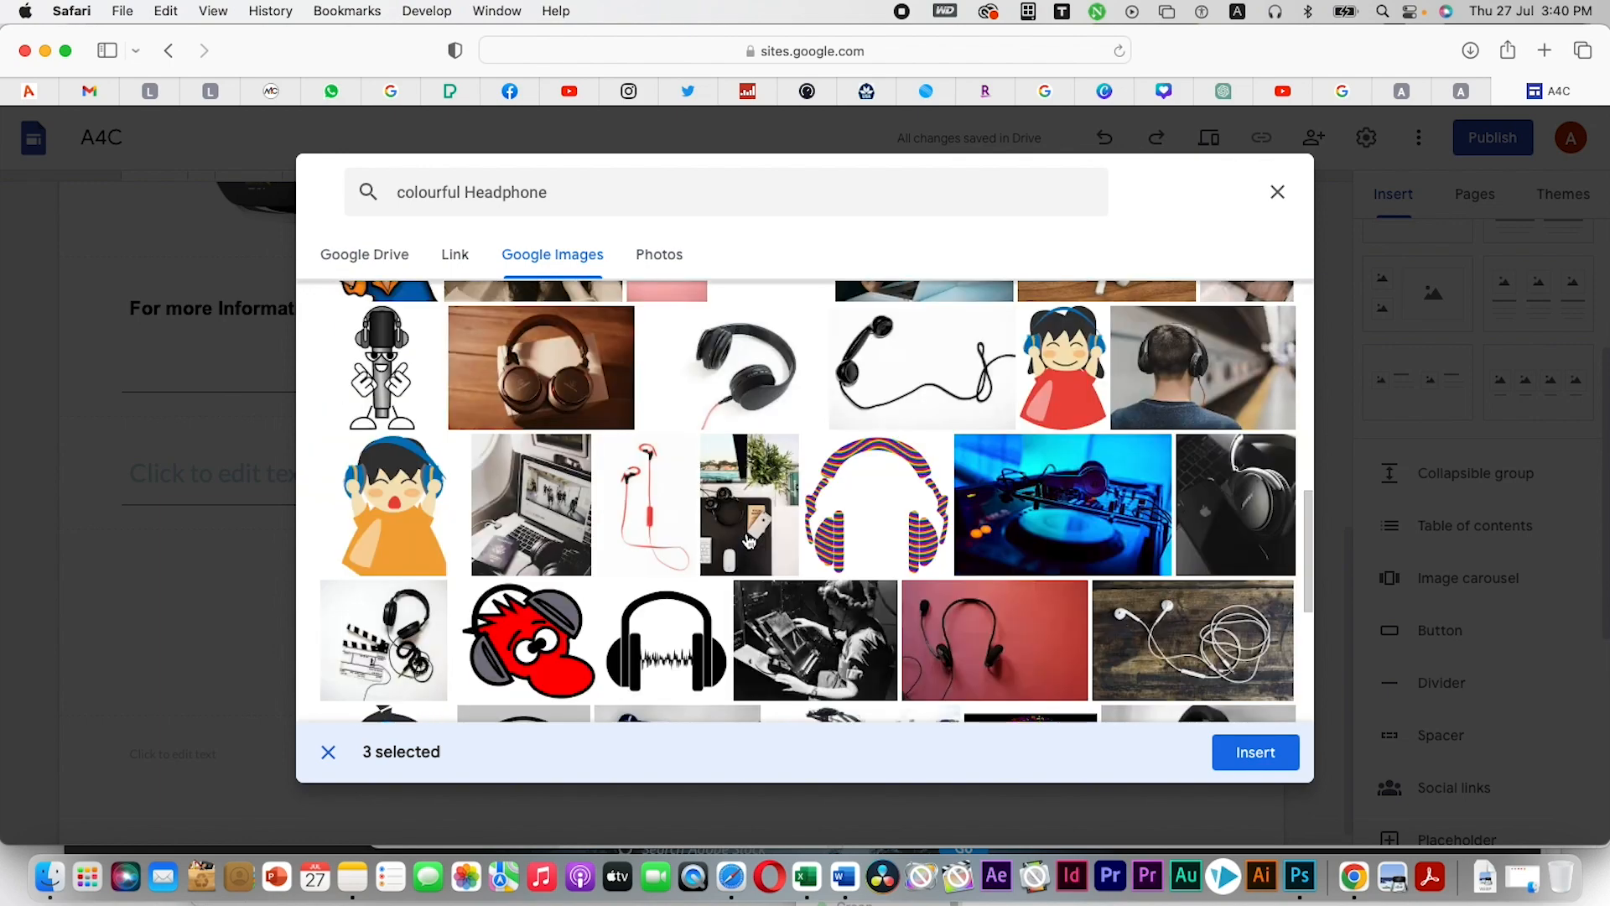
pyautogui.scroll(-4, 748, 541)
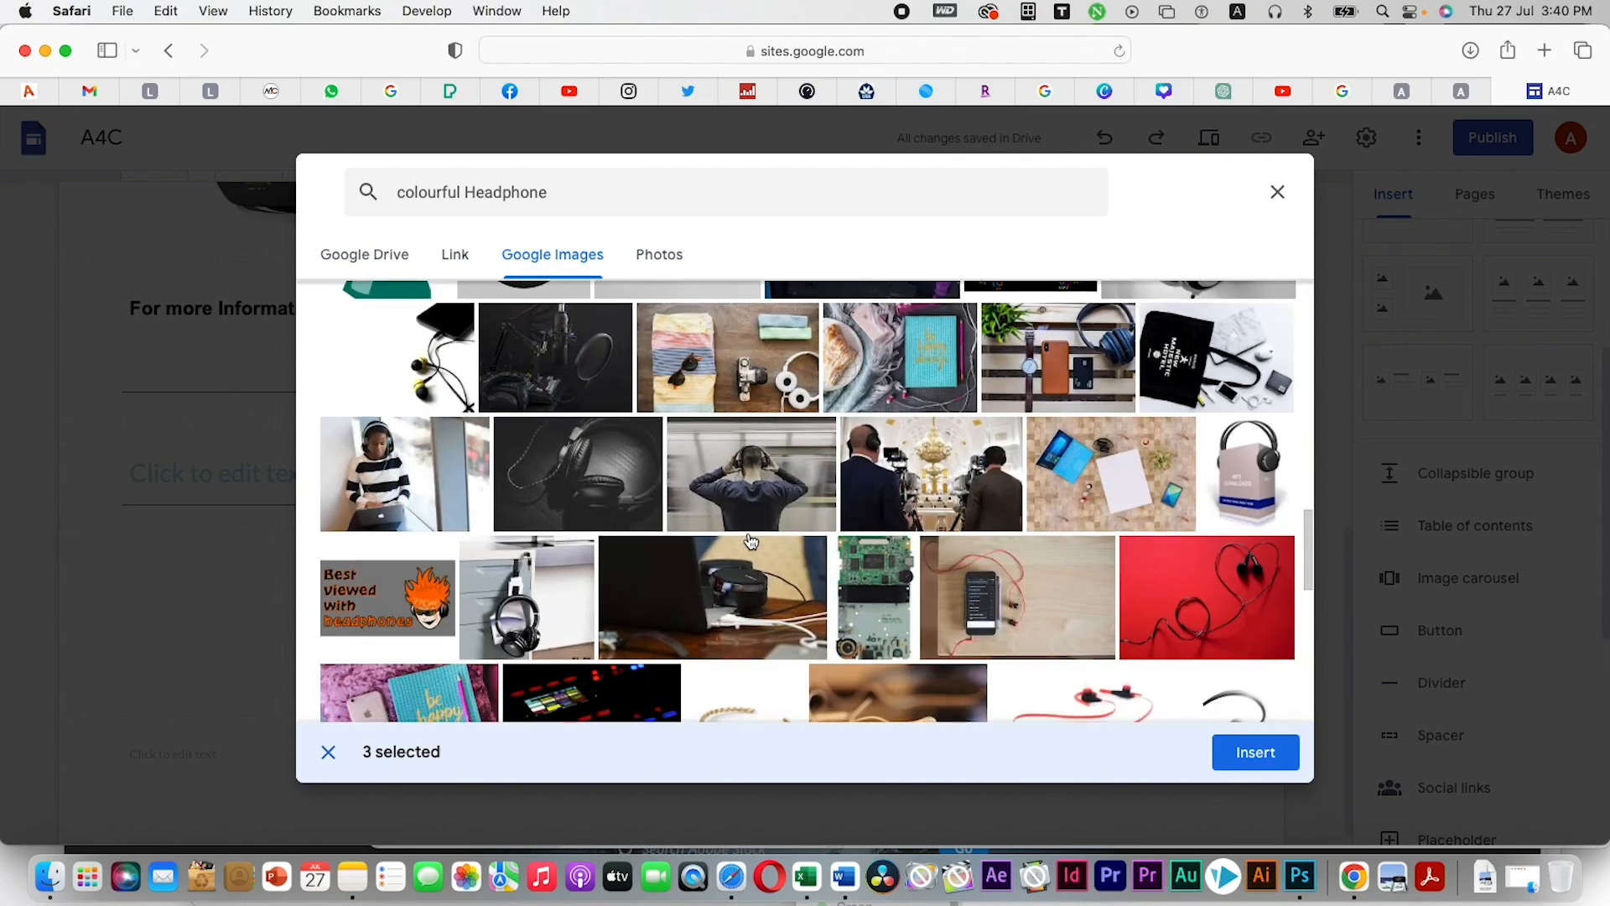
pyautogui.scroll(-5, 751, 541)
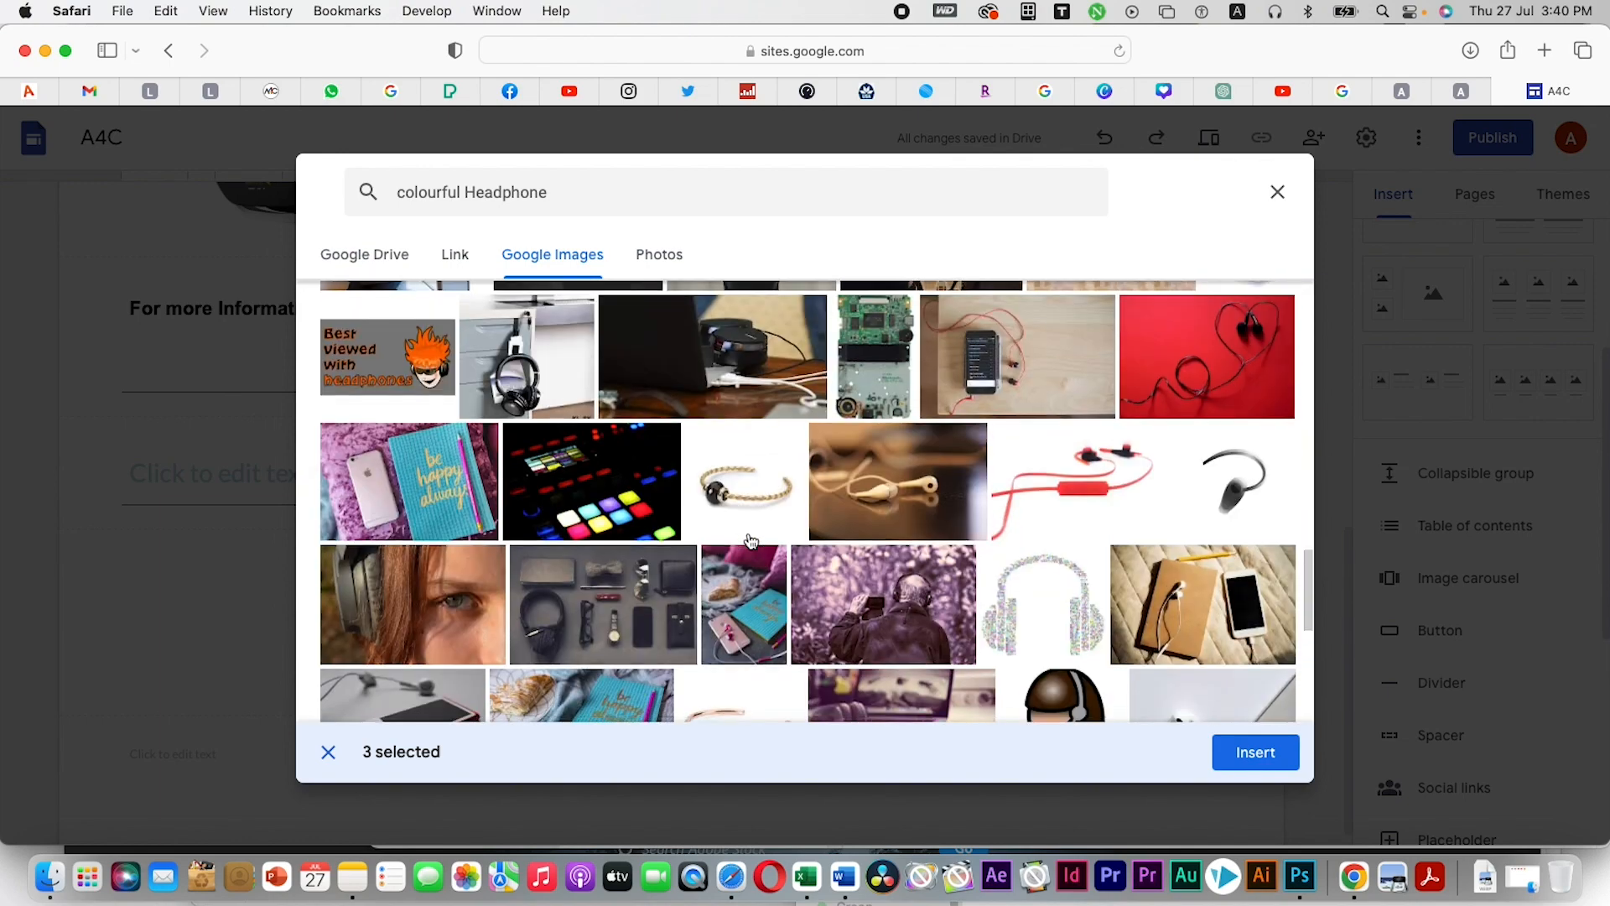
pyautogui.scroll(-4, 752, 541)
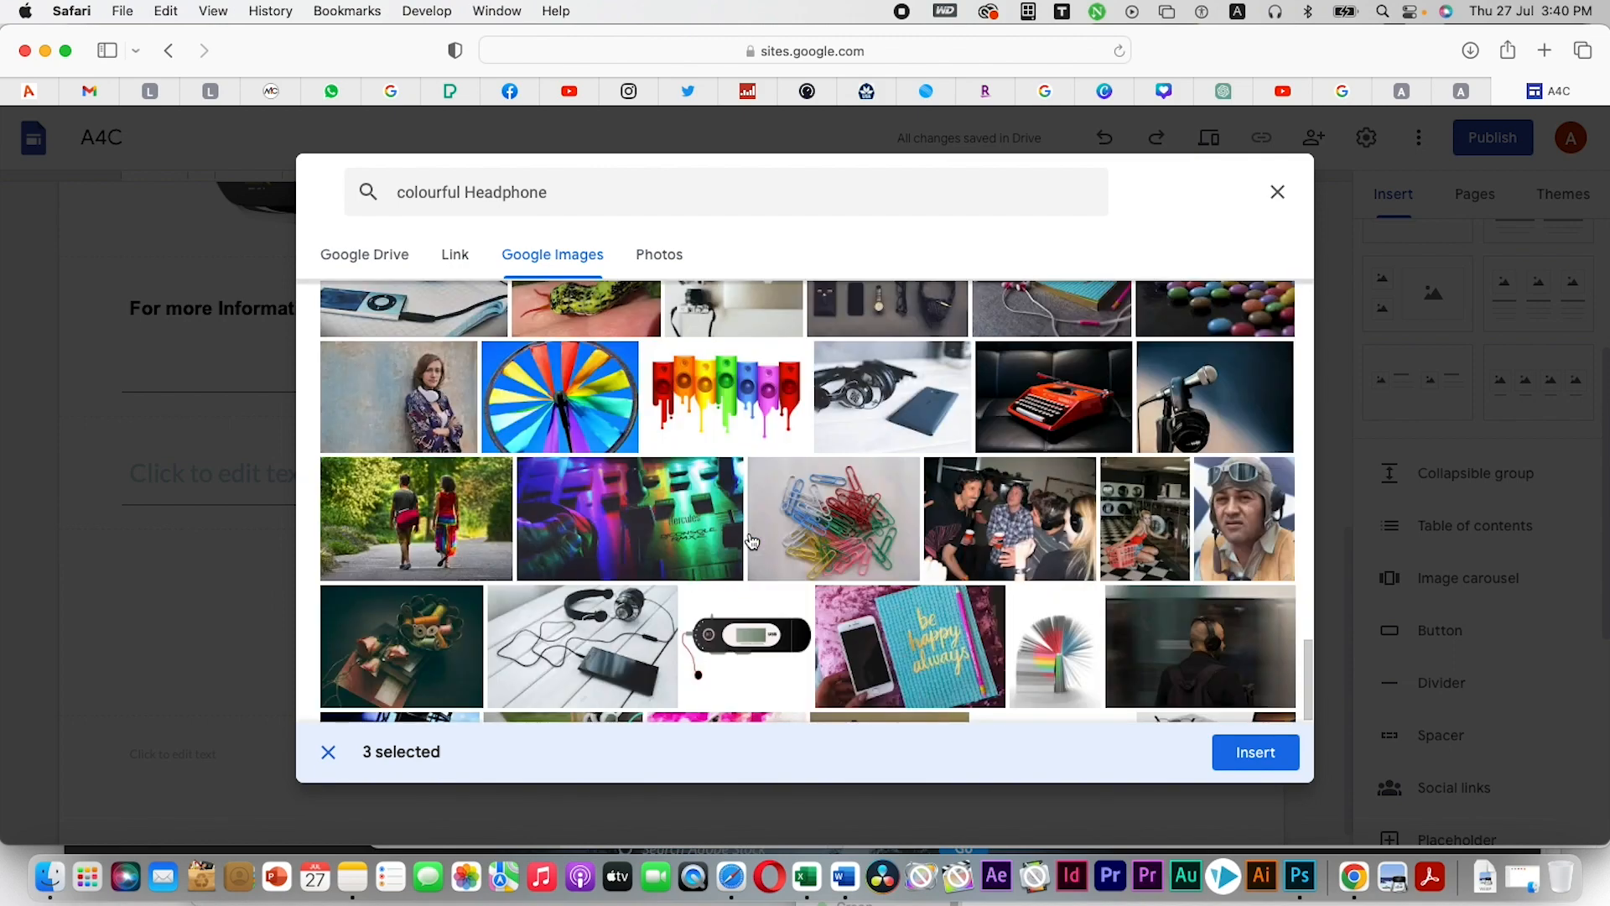
pyautogui.scroll(-10, 751, 540)
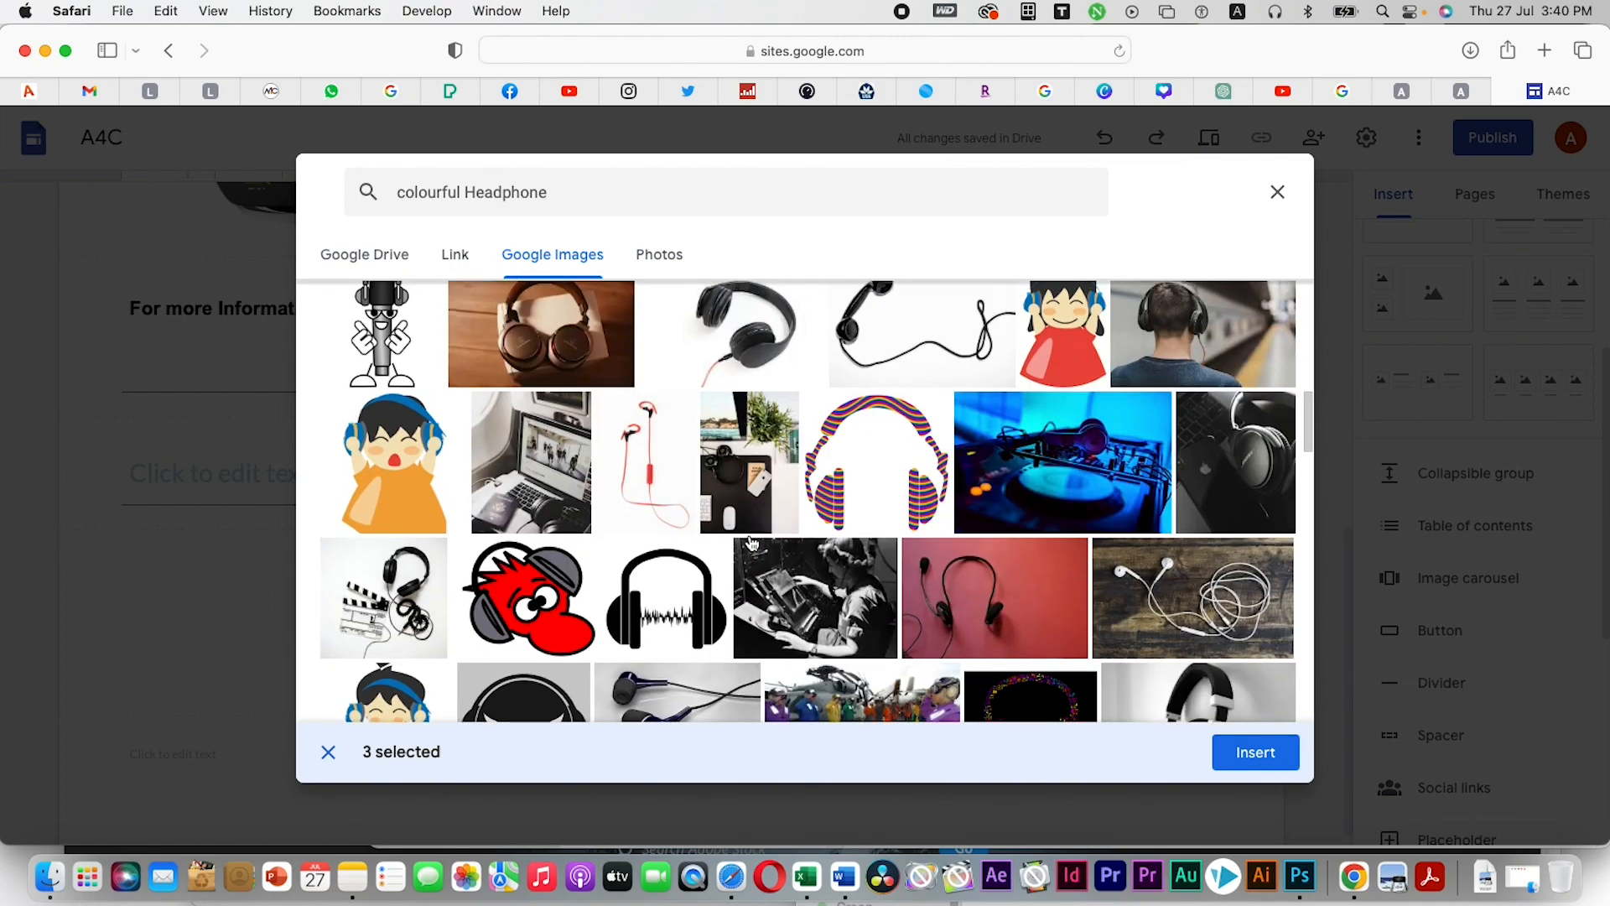
pyautogui.scroll(1, 752, 541)
pyautogui.scroll(1, 751, 543)
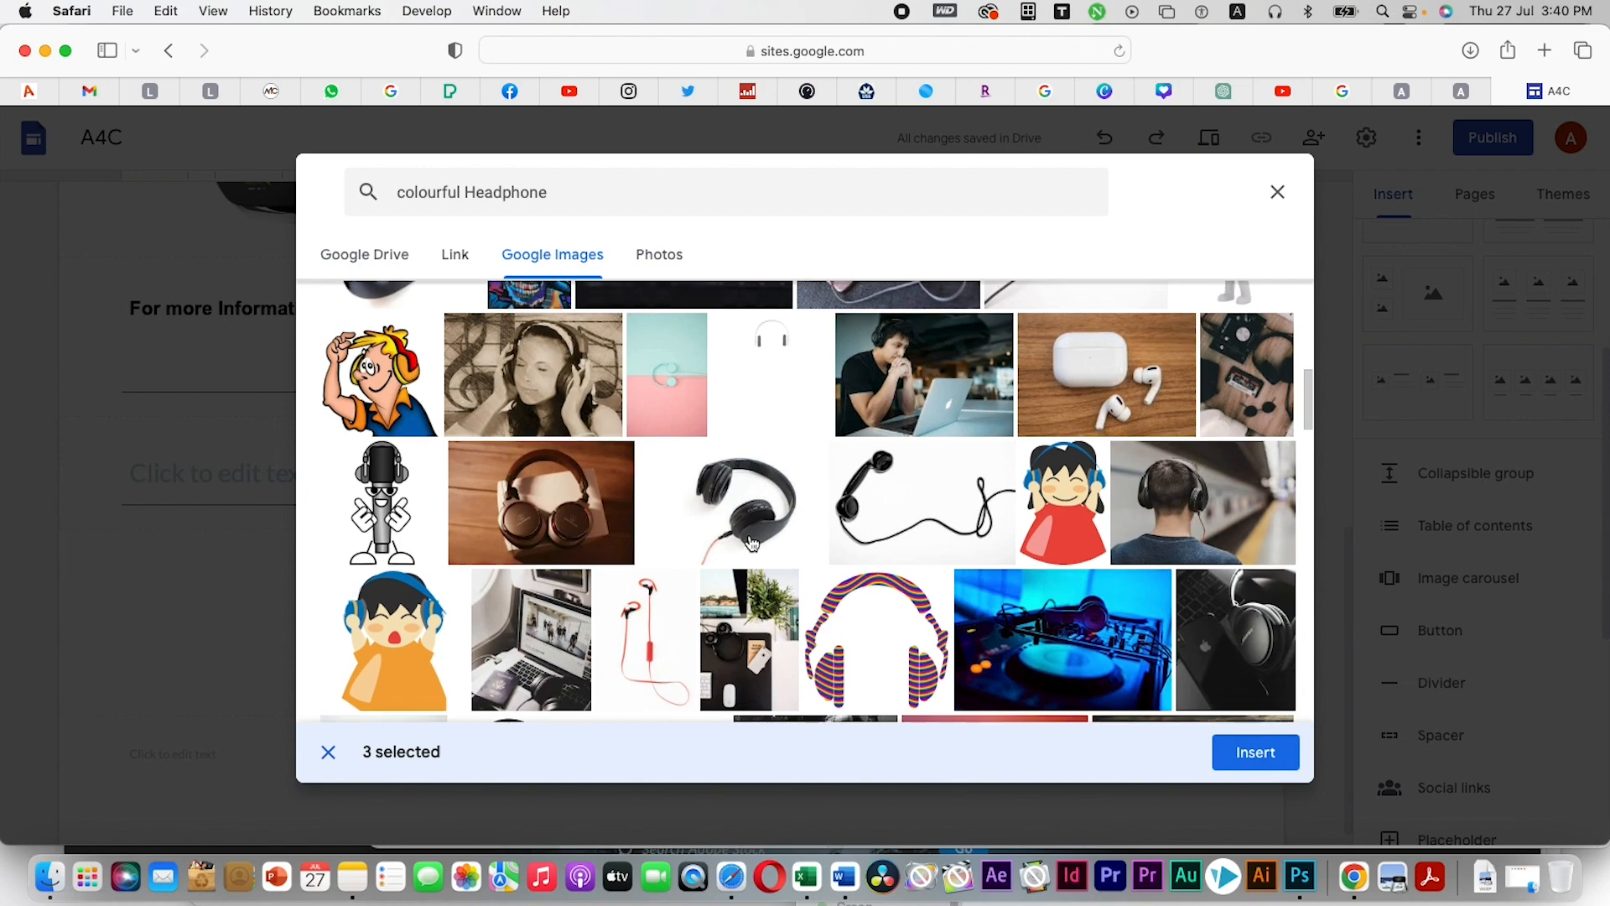
pyautogui.scroll(-2, 751, 543)
pyautogui.click(1066, 452)
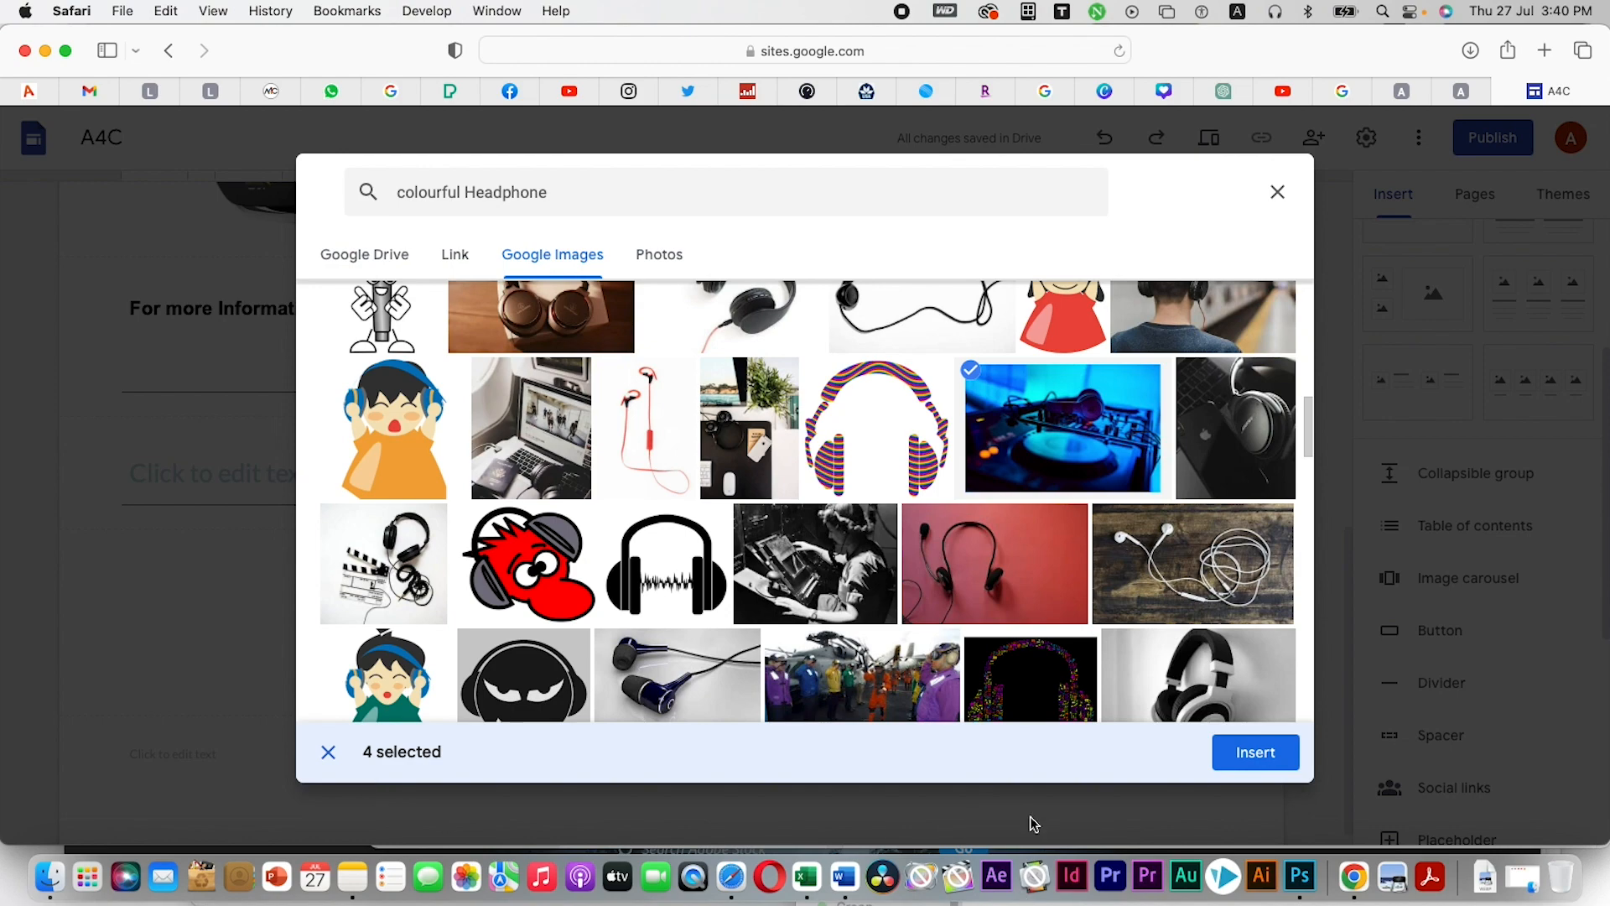
pyautogui.click(1275, 753)
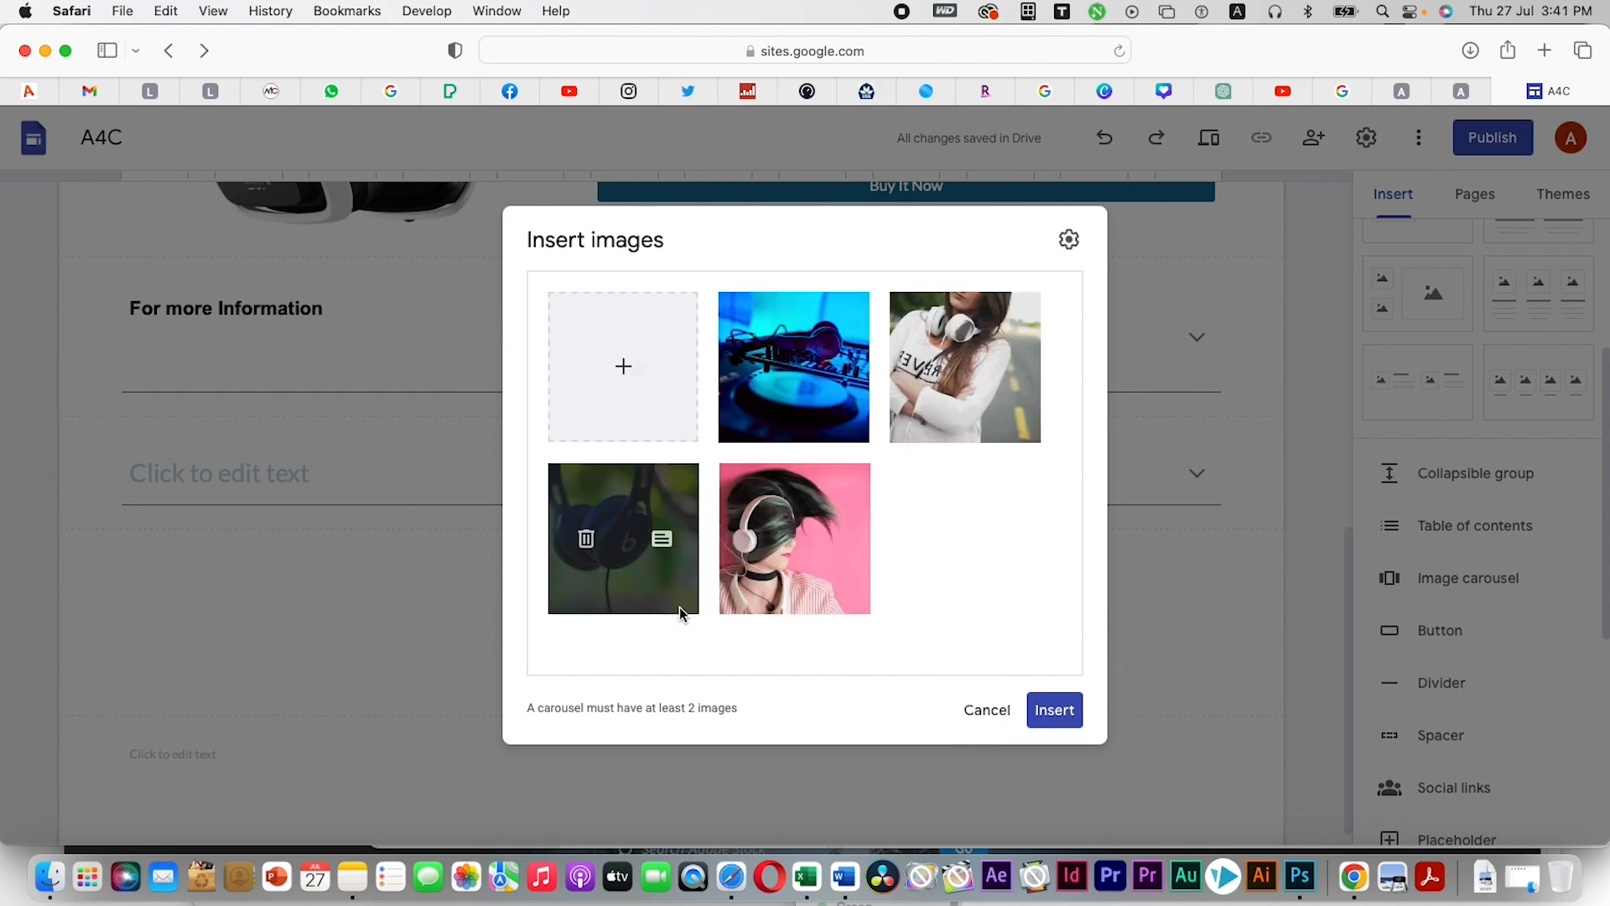
# Insert the image carousel into the page and widen it to the full content width
pyautogui.click(1071, 722)
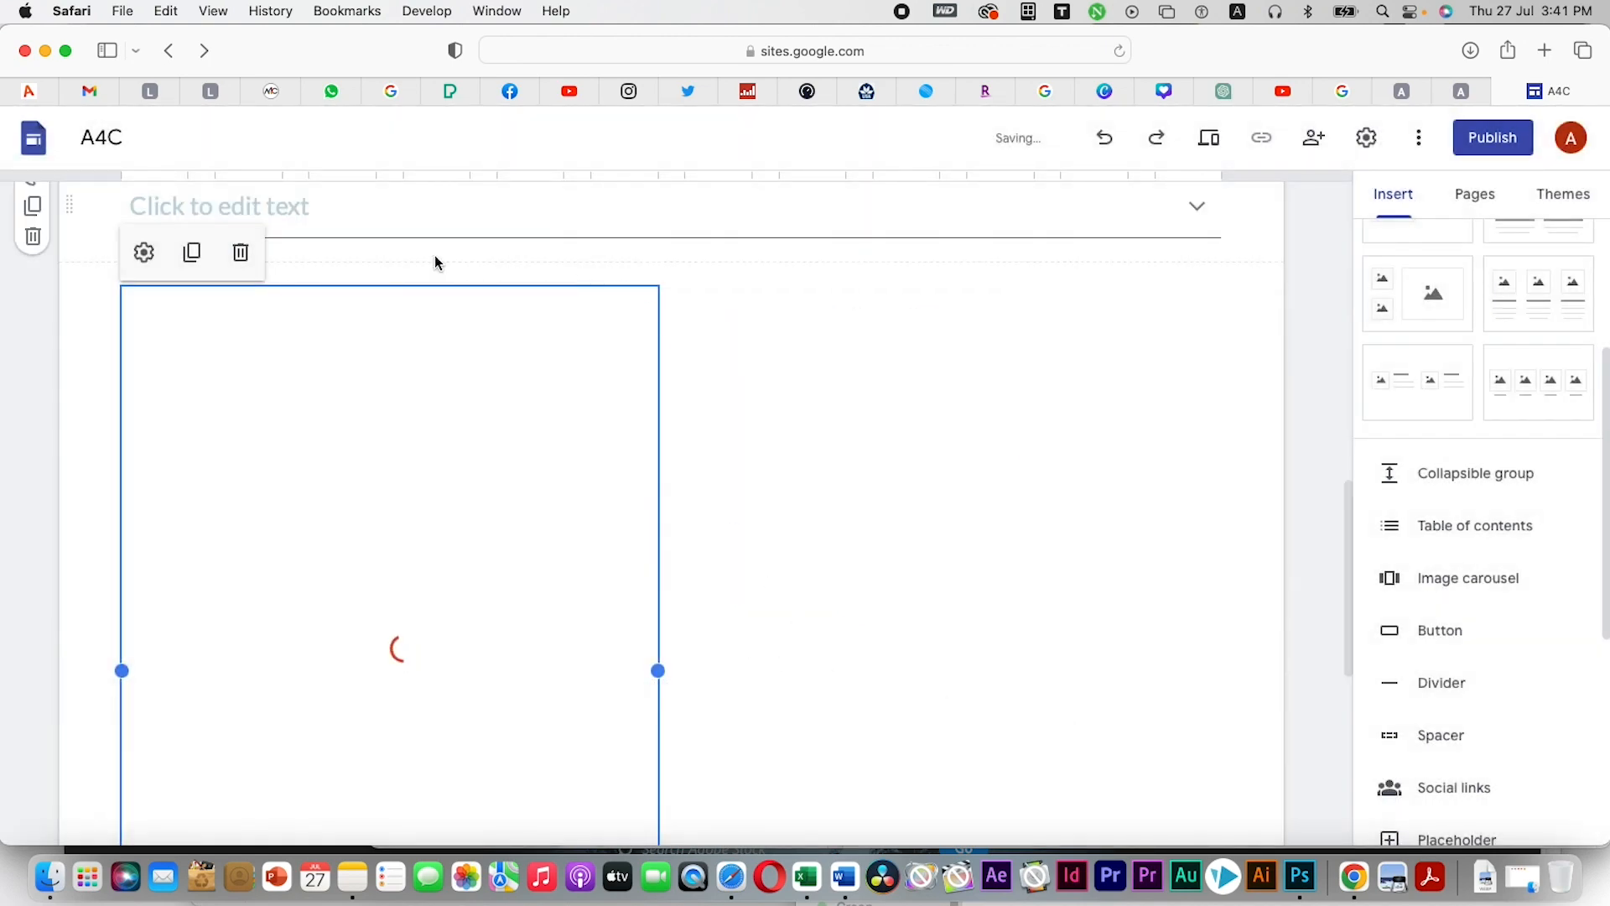
pyautogui.scroll(-5, 1004, 556)
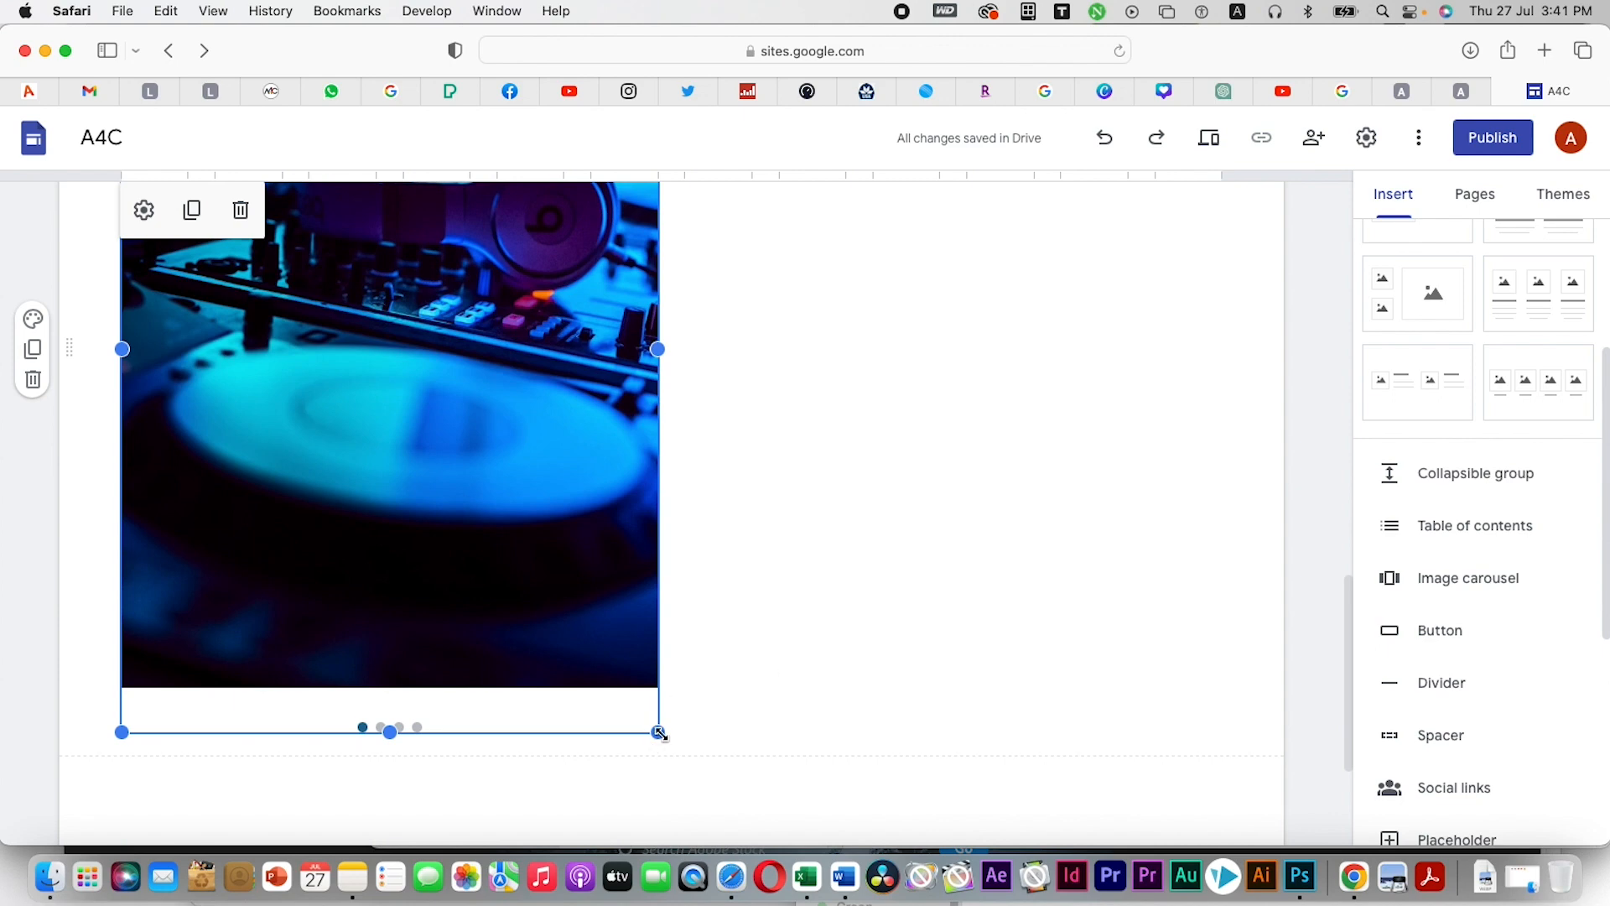
pyautogui.moveTo(659, 350); pyautogui.dragTo(1233, 361)
pyautogui.click(795, 755)
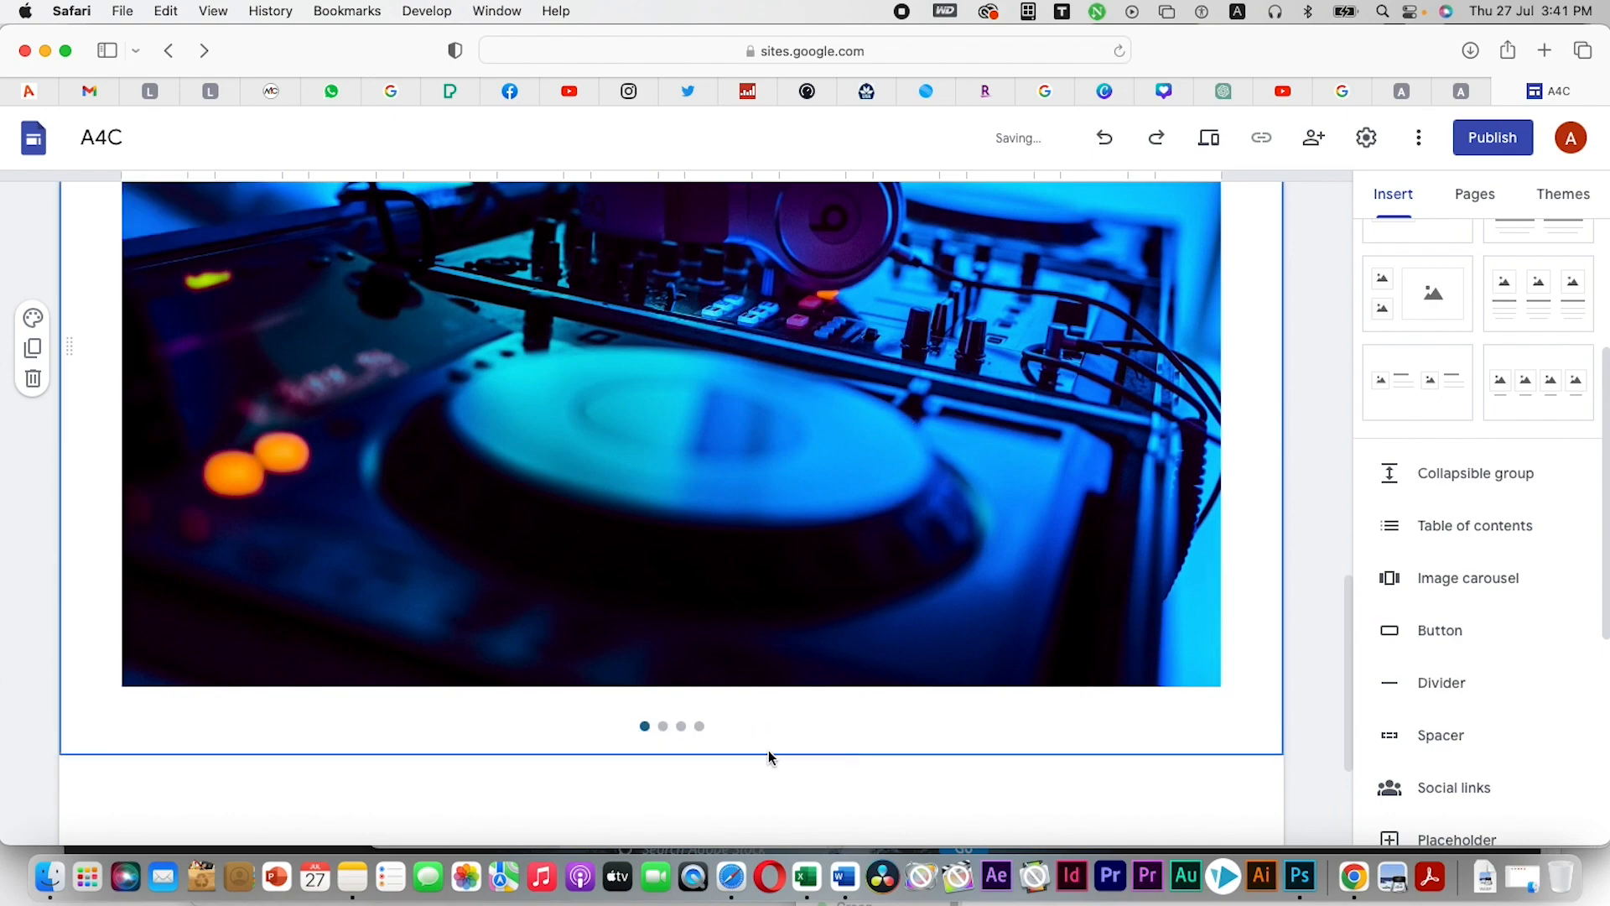
pyautogui.click(663, 726)
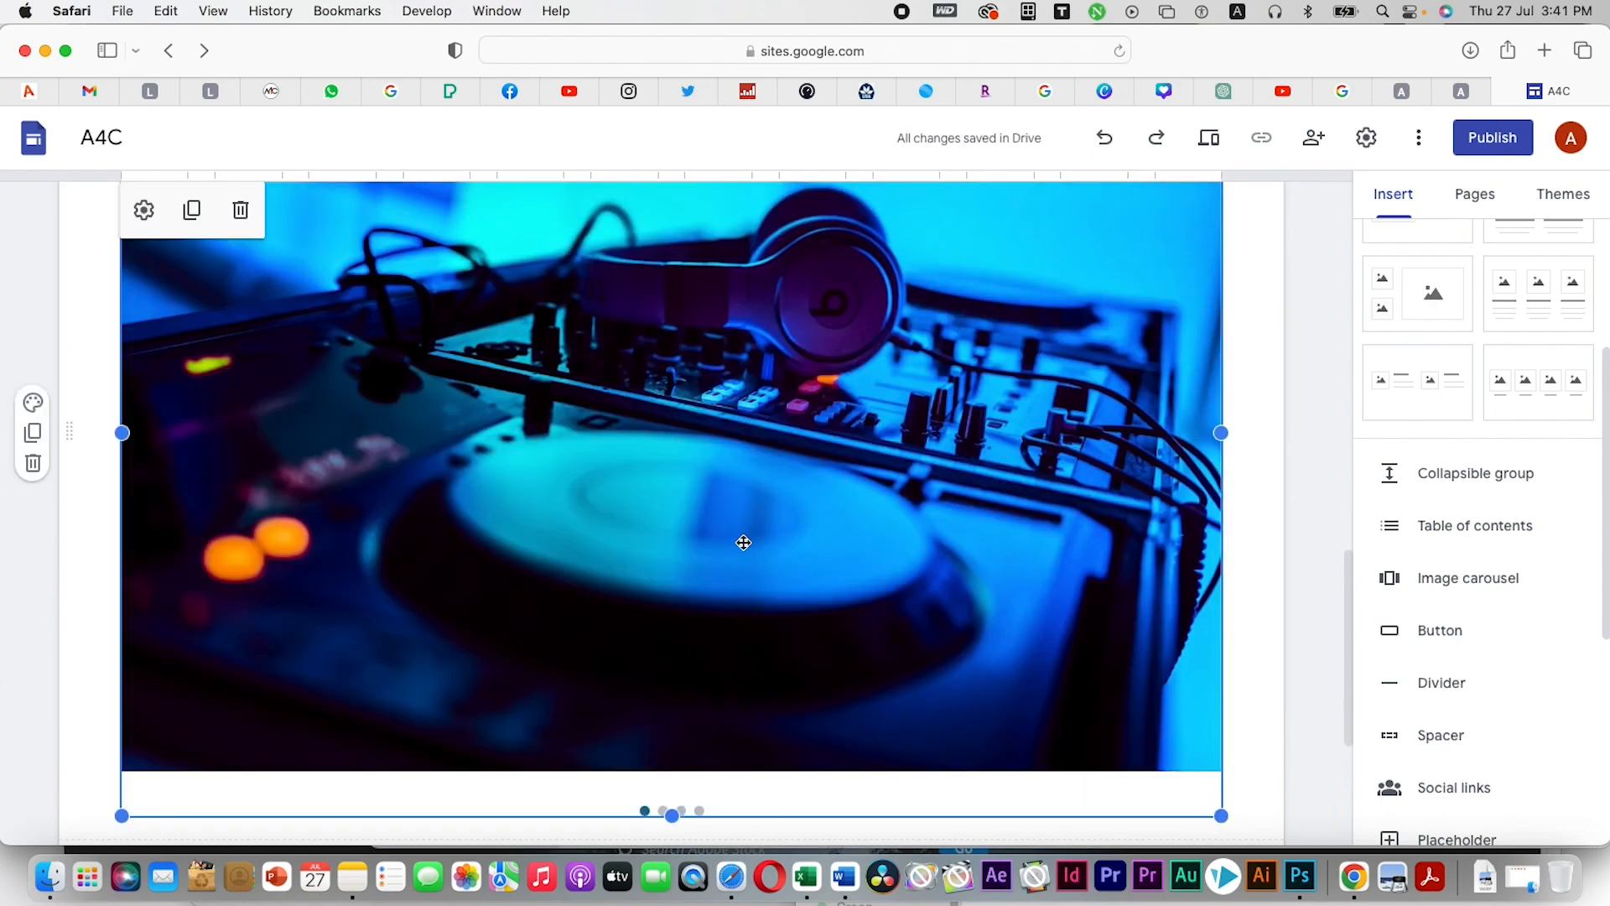
# Preview the site, page through the image carousel and review the sections above it, and return to the editor
pyautogui.scroll(-3, 708, 601)
pyautogui.scroll(3, 868, 394)
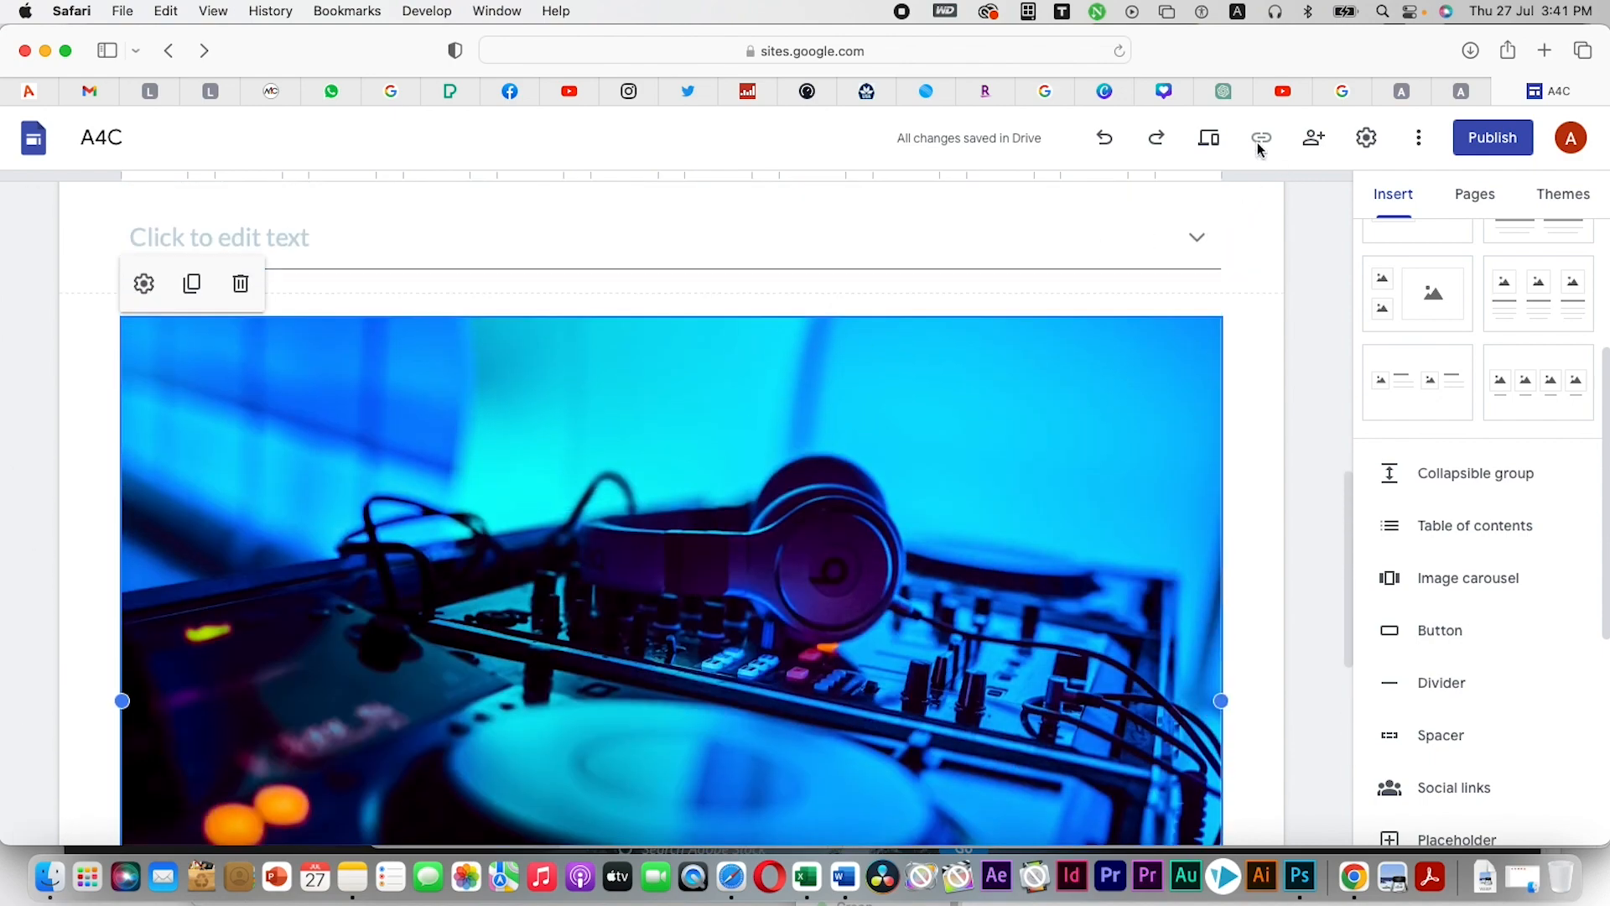
pyautogui.click(1209, 145)
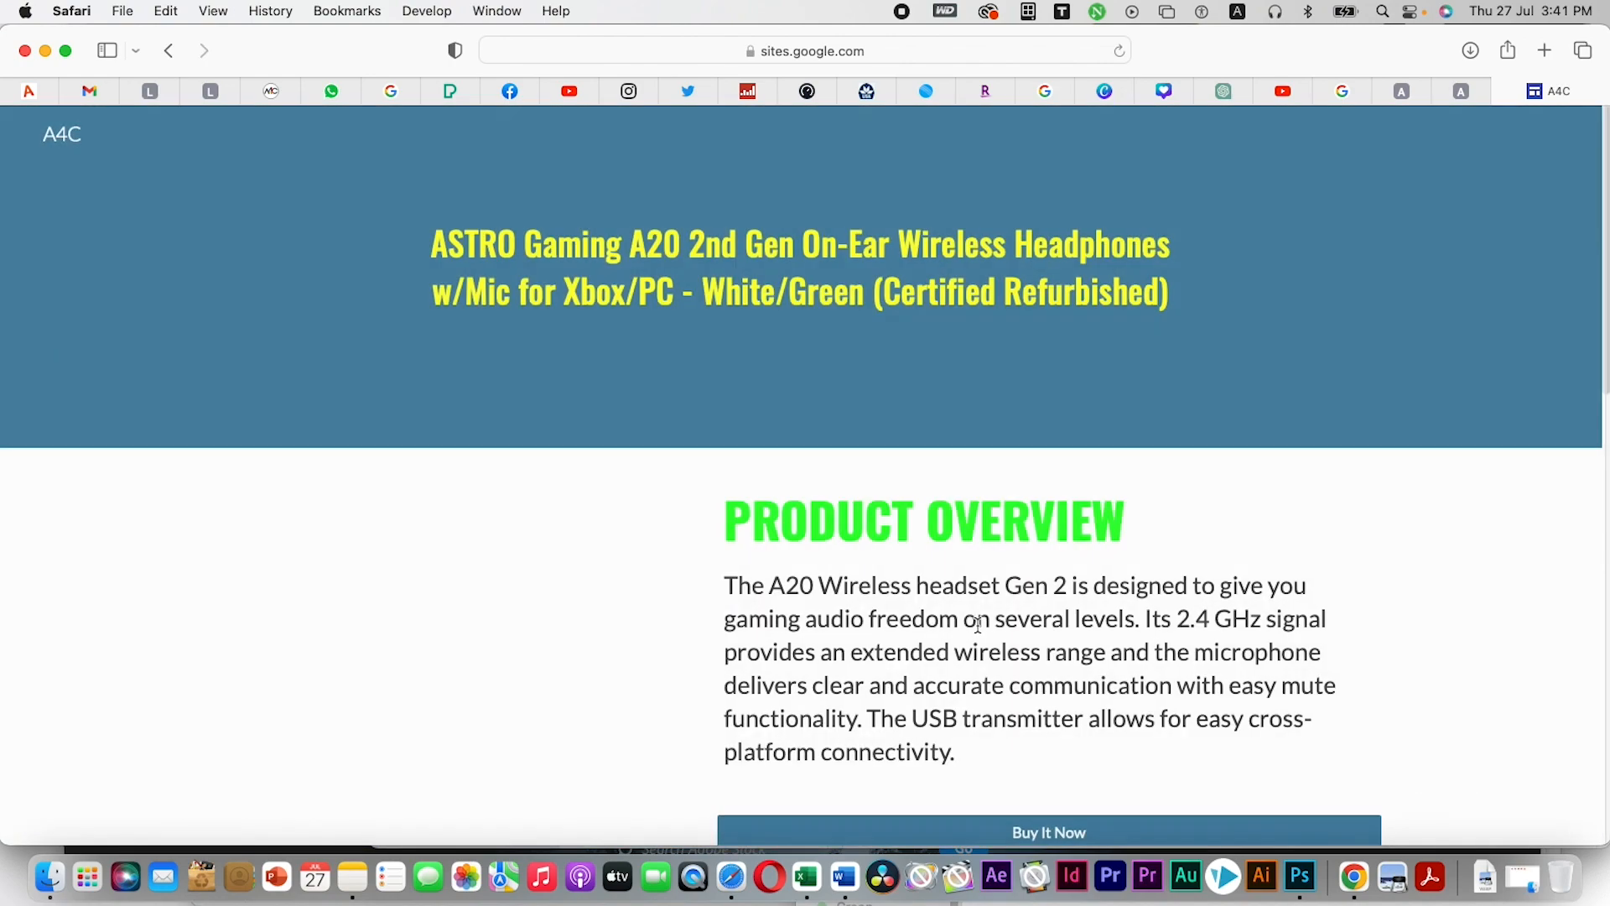
pyautogui.scroll(-10, 937, 467)
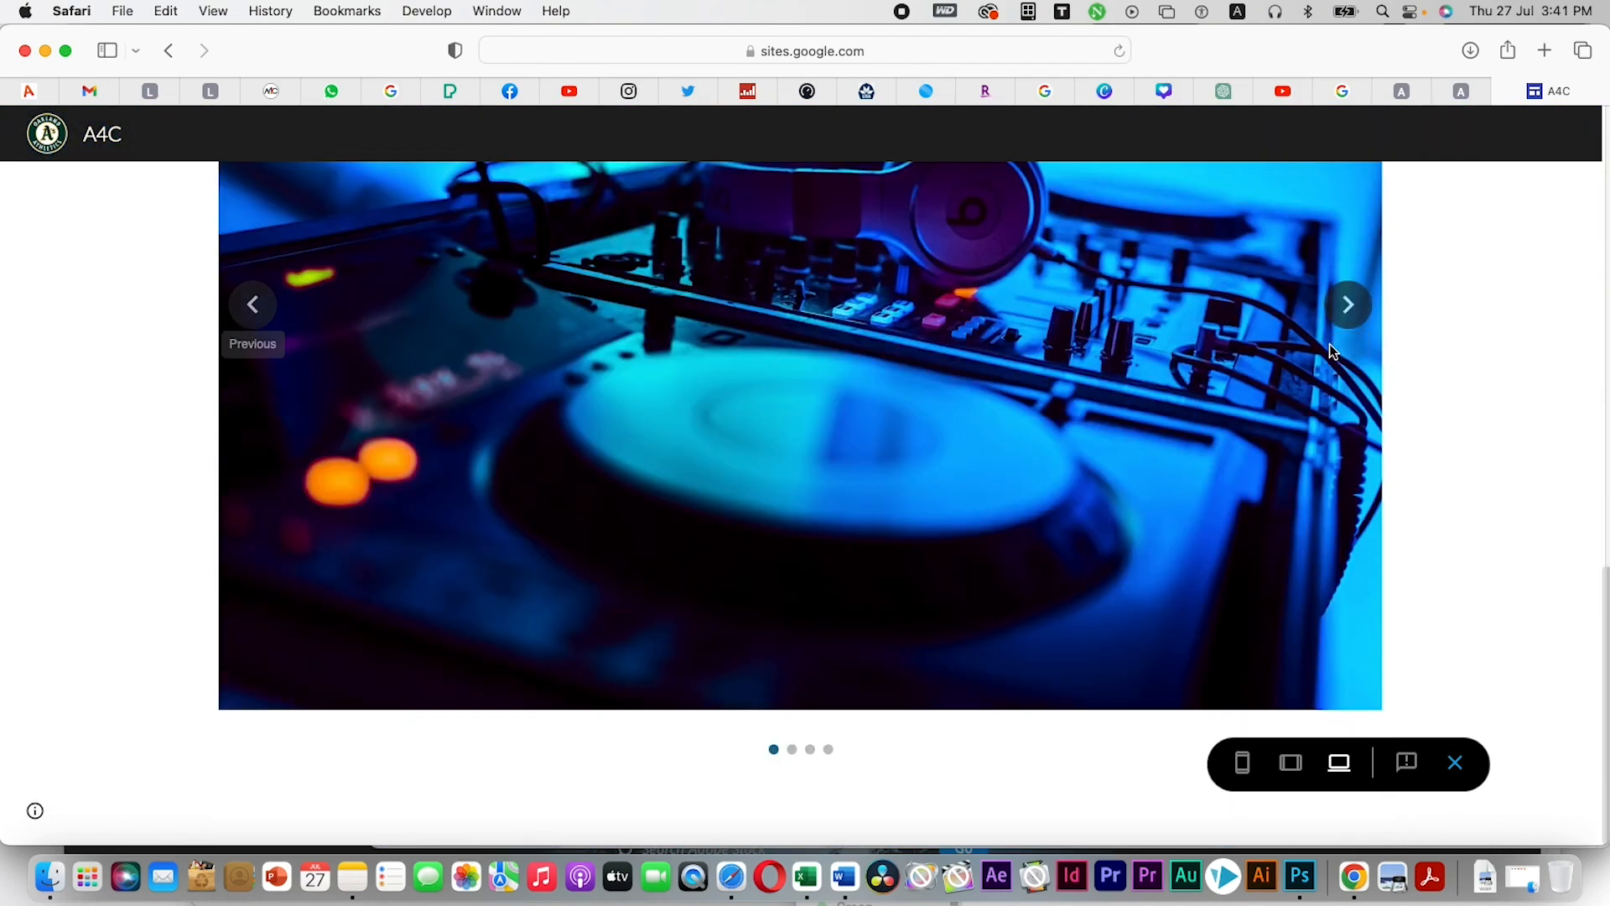
pyautogui.click(1352, 310)
pyautogui.scroll(4, 1107, 490)
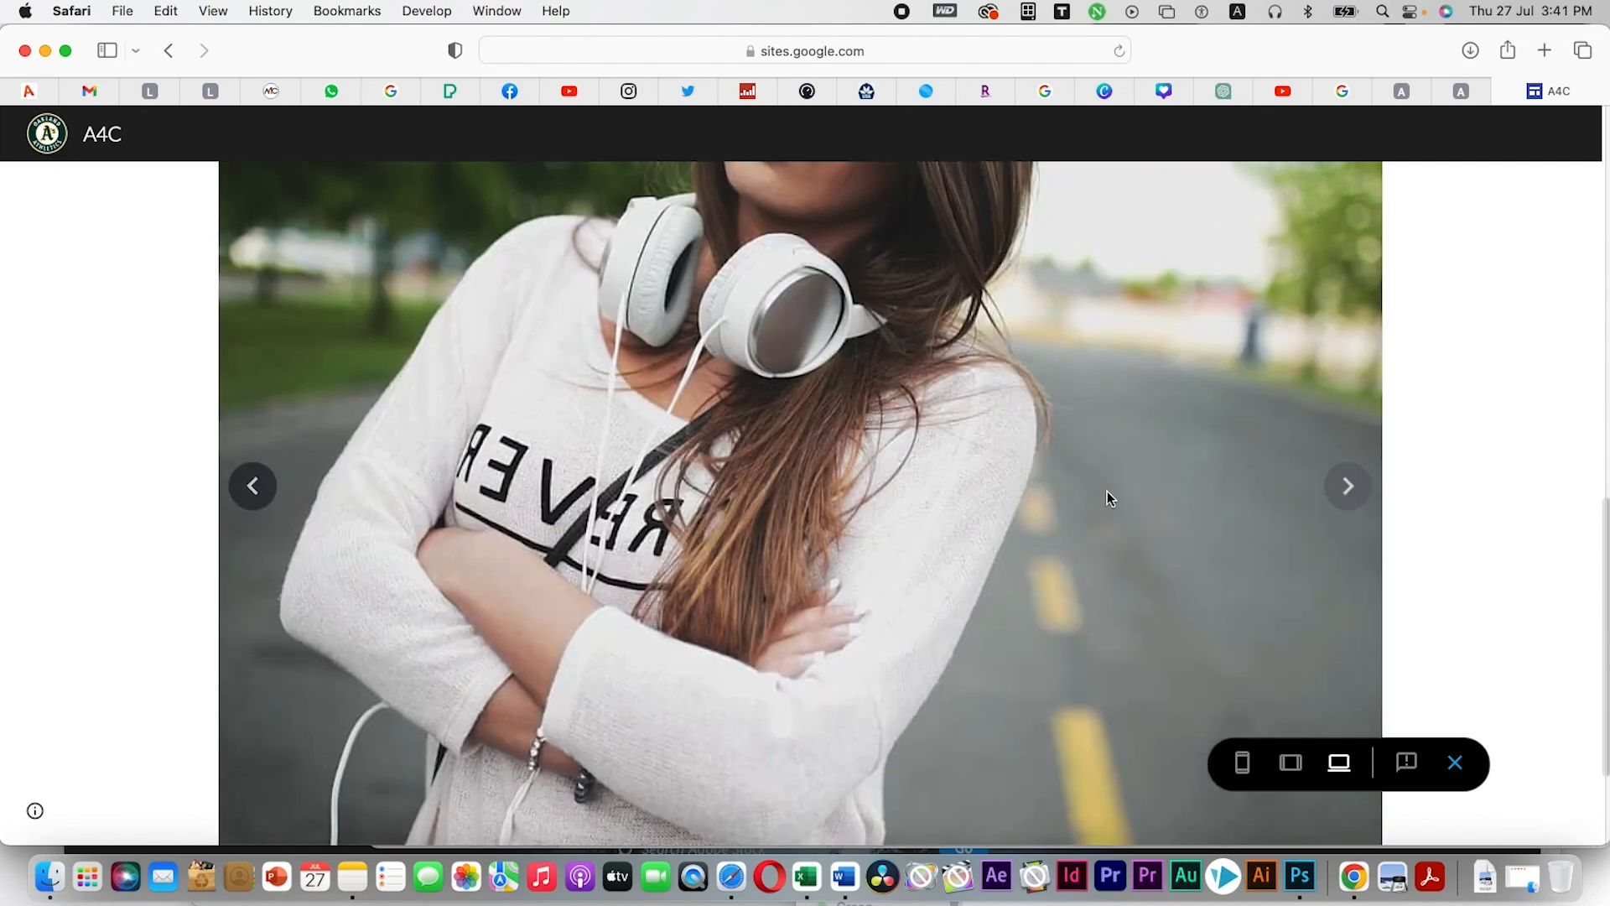
pyautogui.scroll(-1, 1107, 498)
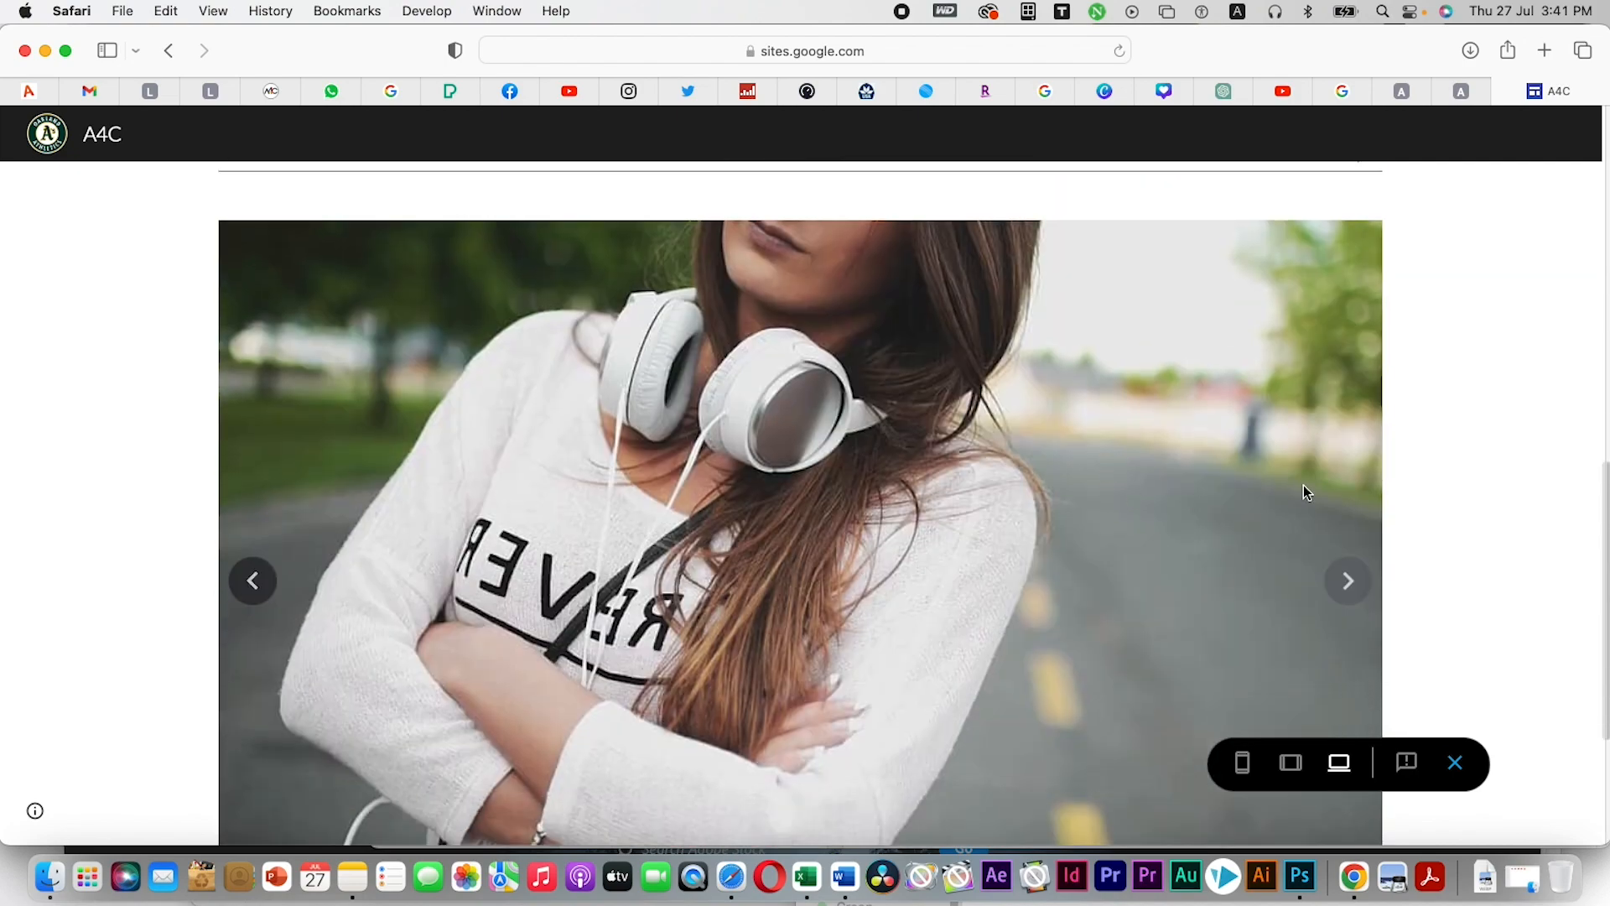
pyautogui.click(1348, 581)
pyautogui.click(1348, 580)
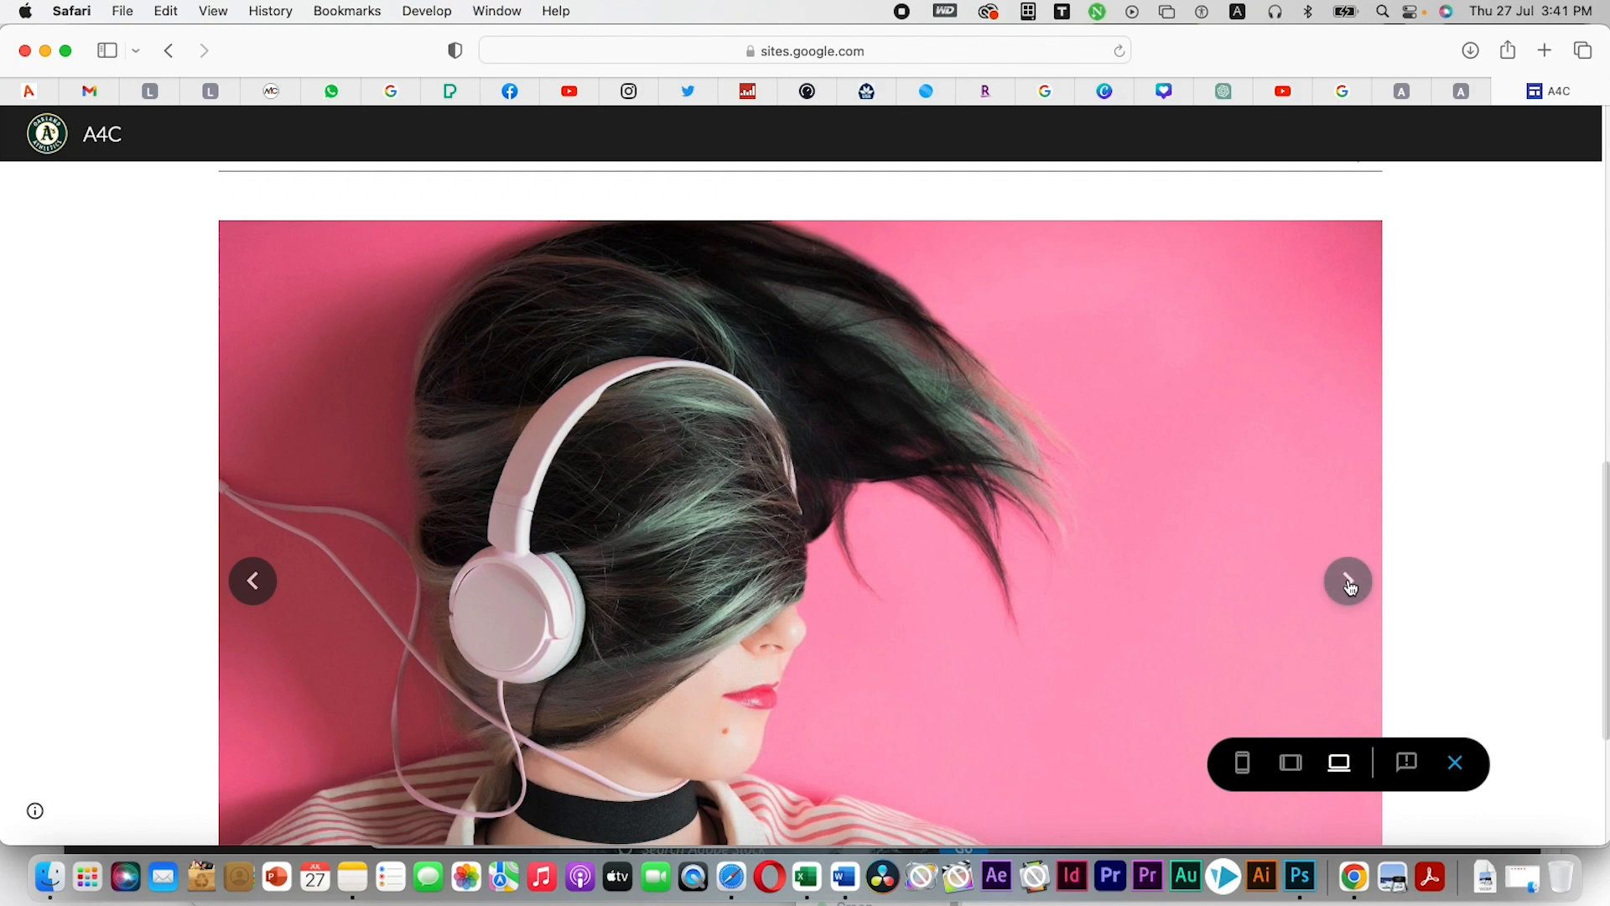
pyautogui.scroll(-1, 747, 590)
pyautogui.scroll(-3, 747, 594)
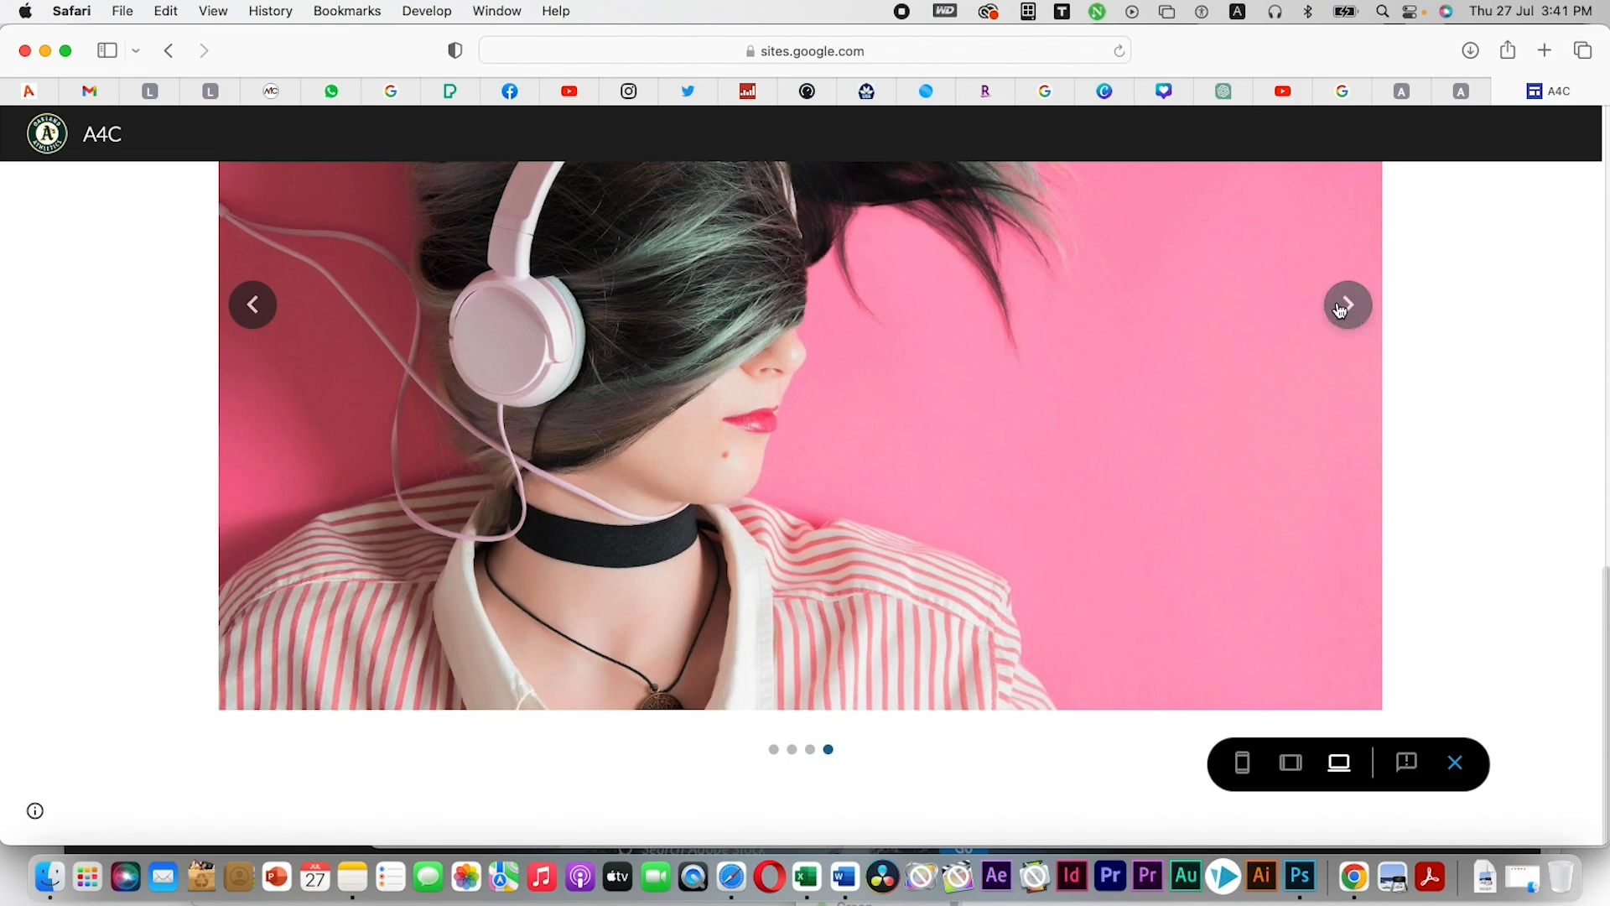
pyautogui.scroll(6, 902, 507)
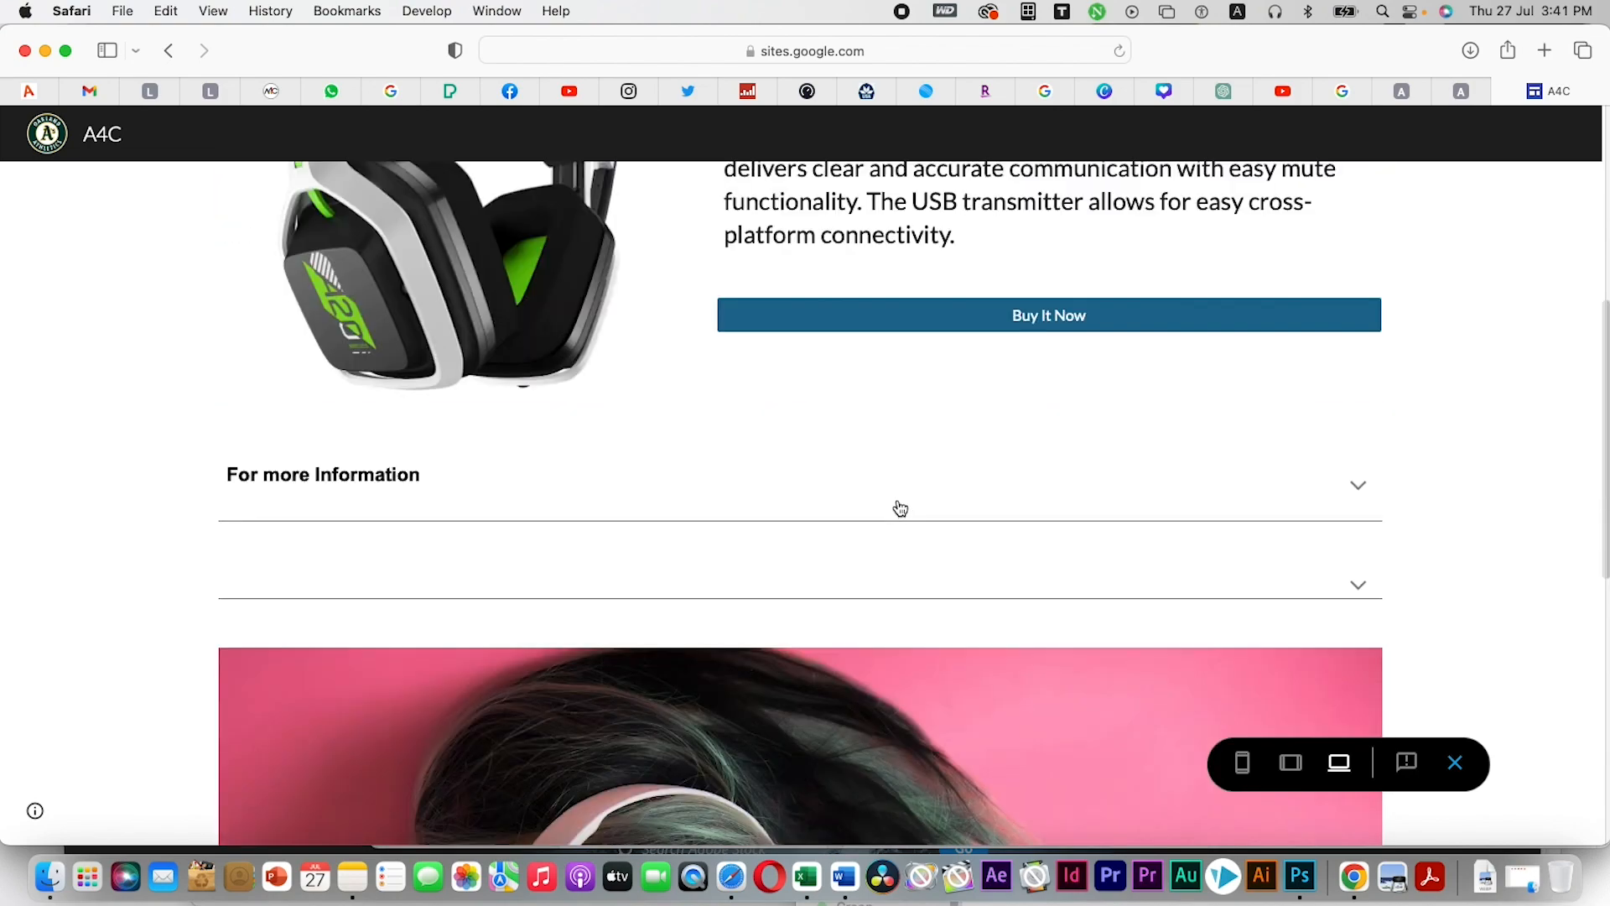
pyautogui.scroll(-1, 914, 541)
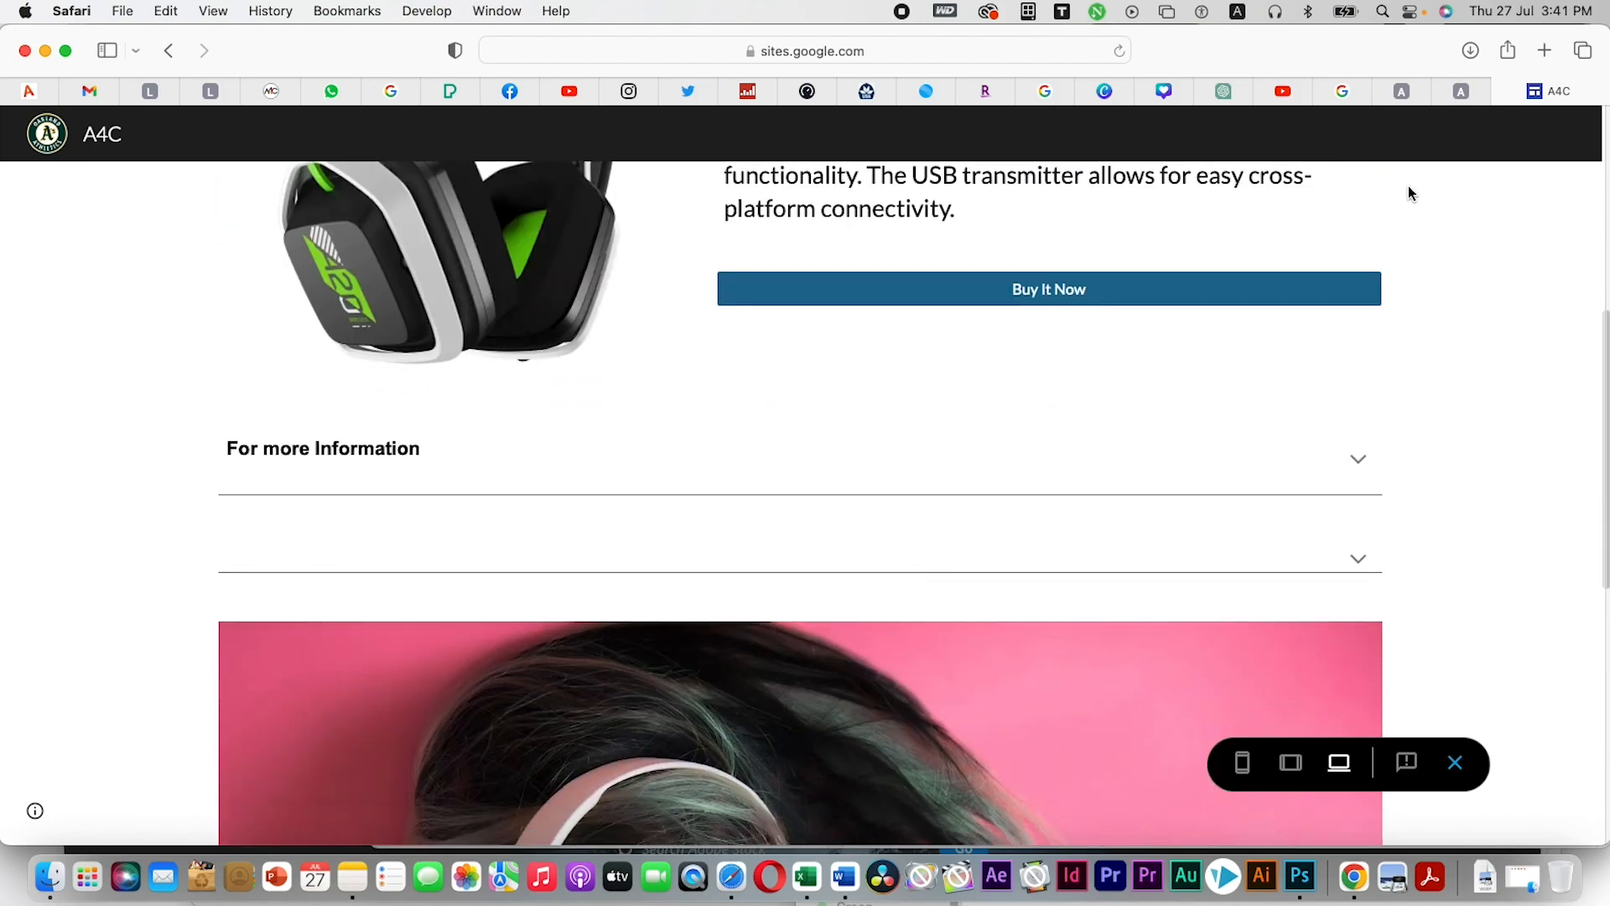
pyautogui.click(169, 51)
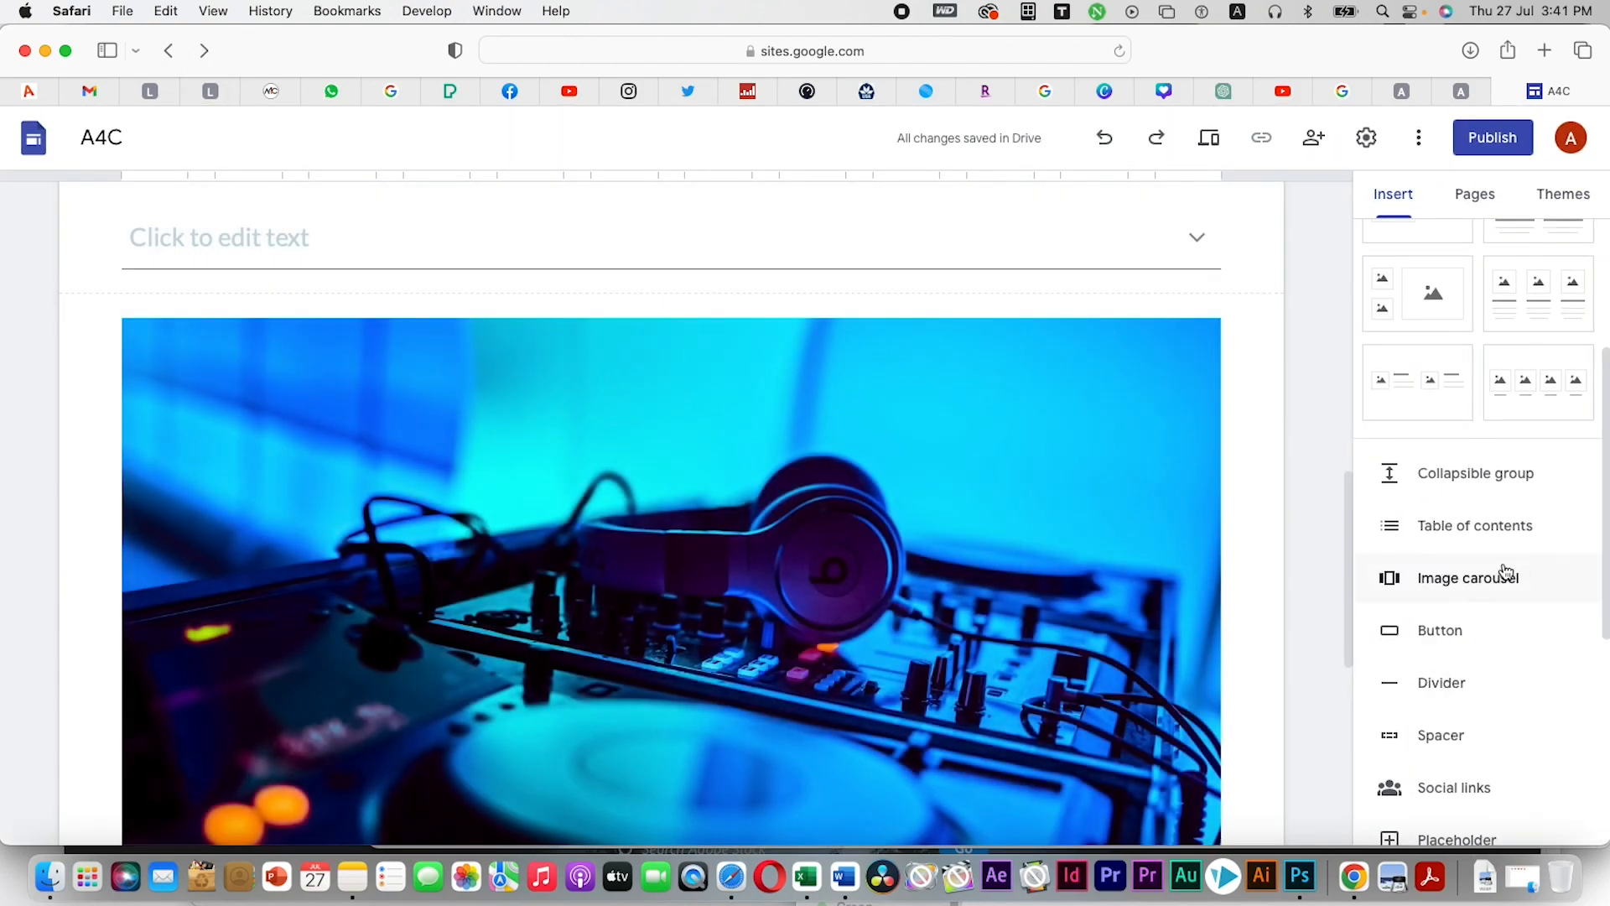
# Insert a spacer directly beneath the "For more Information" collapsible section
pyautogui.scroll(-3, 1506, 561)
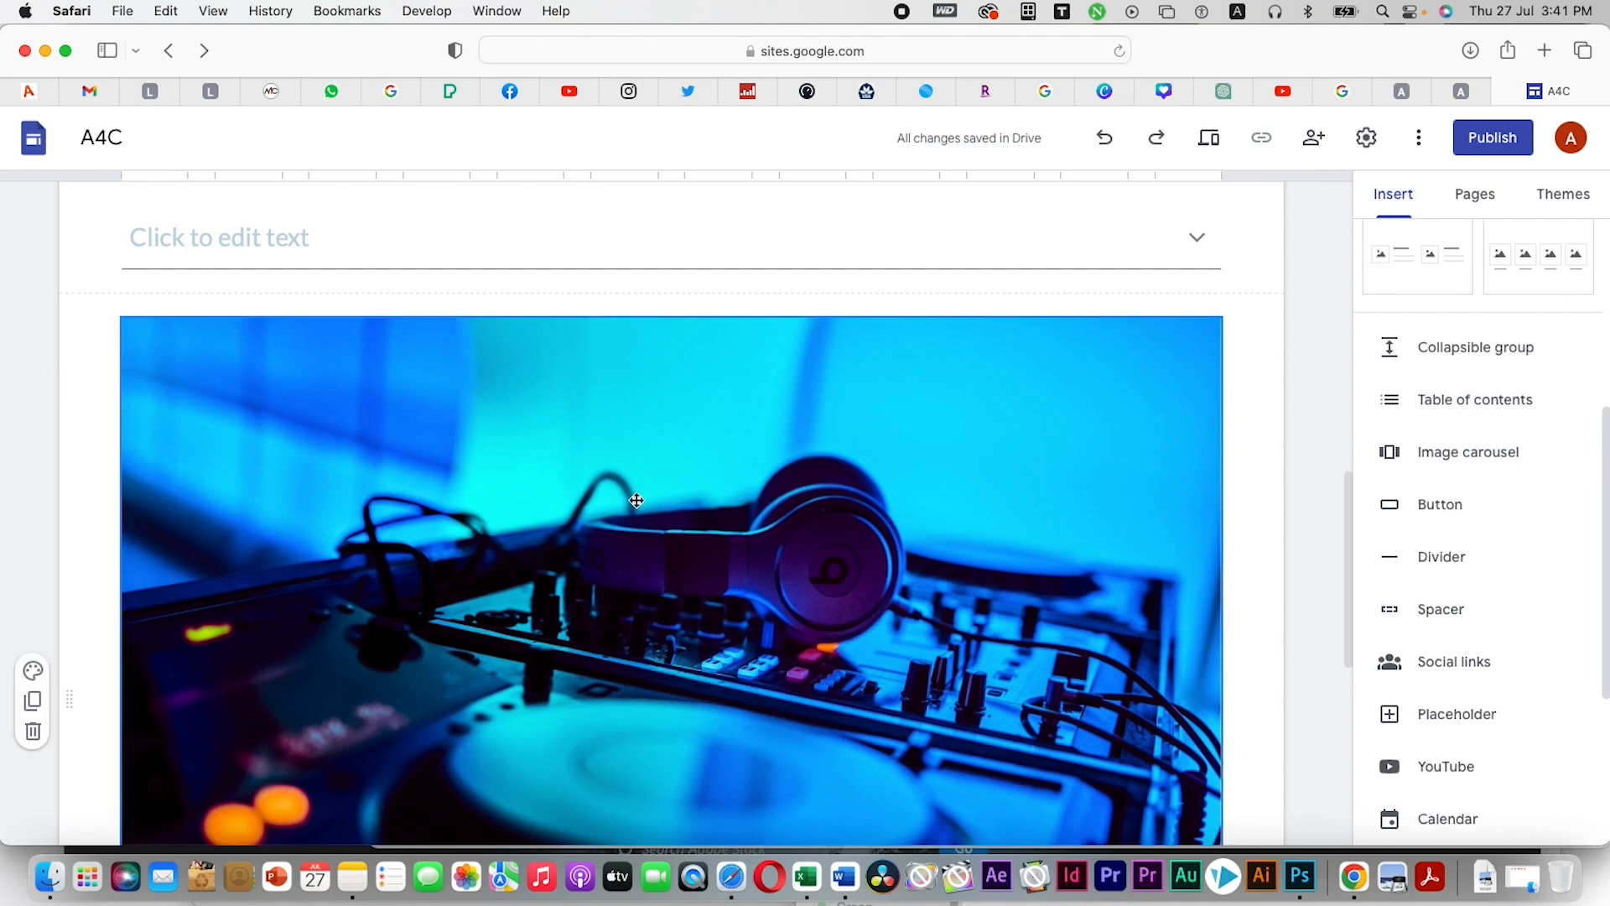
pyautogui.scroll(10, 575, 470)
pyautogui.click(171, 631)
pyautogui.click(360, 577)
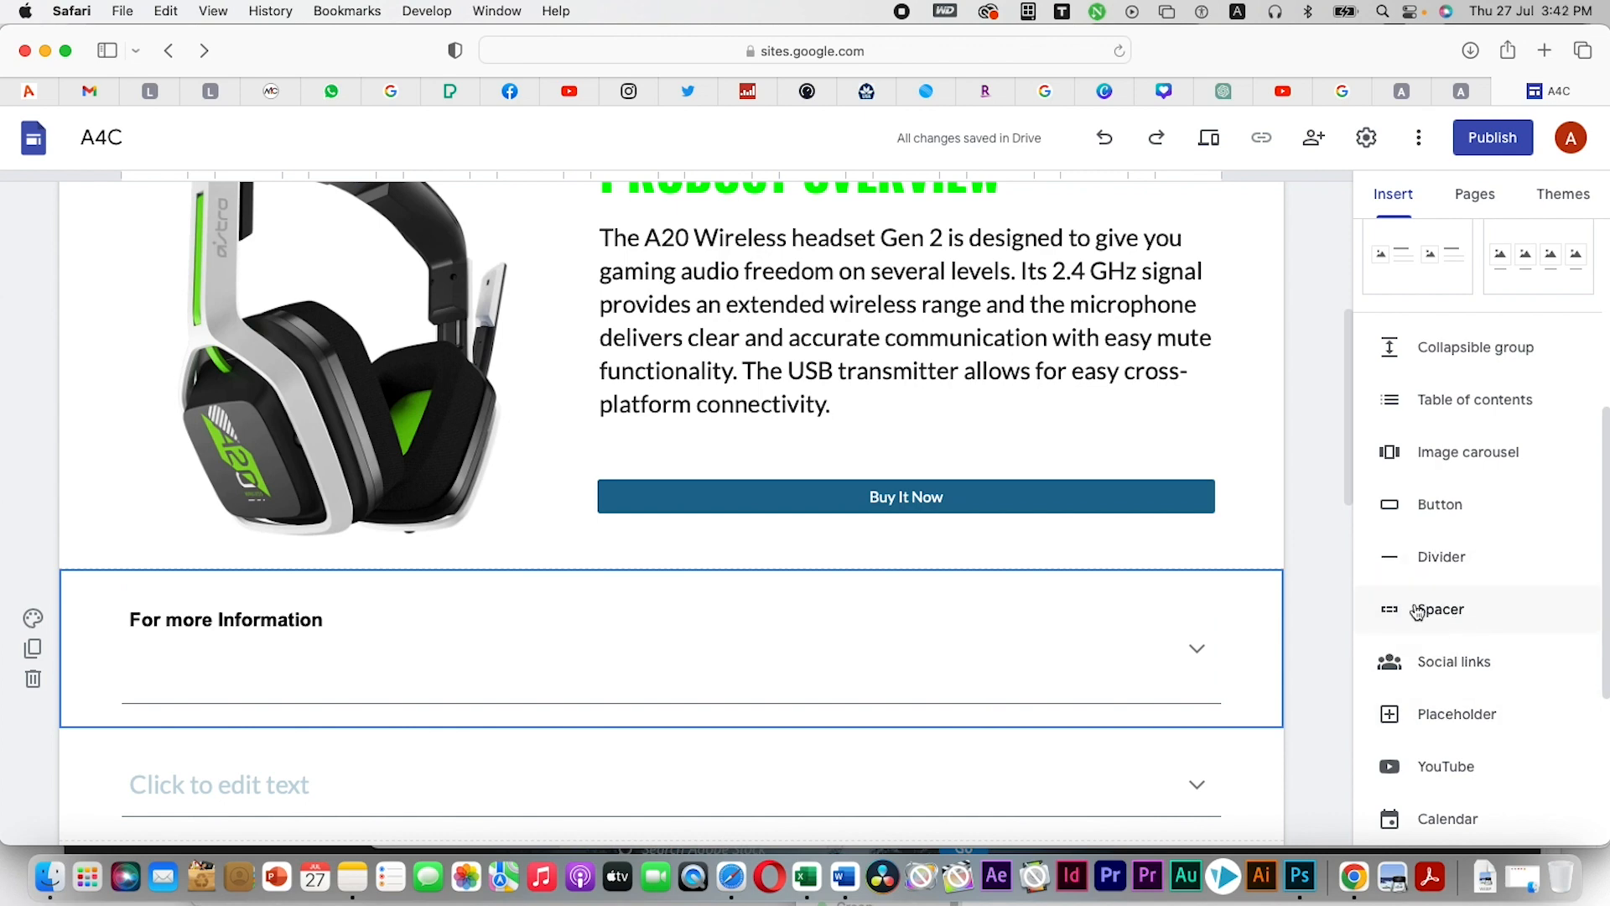
pyautogui.click(1456, 615)
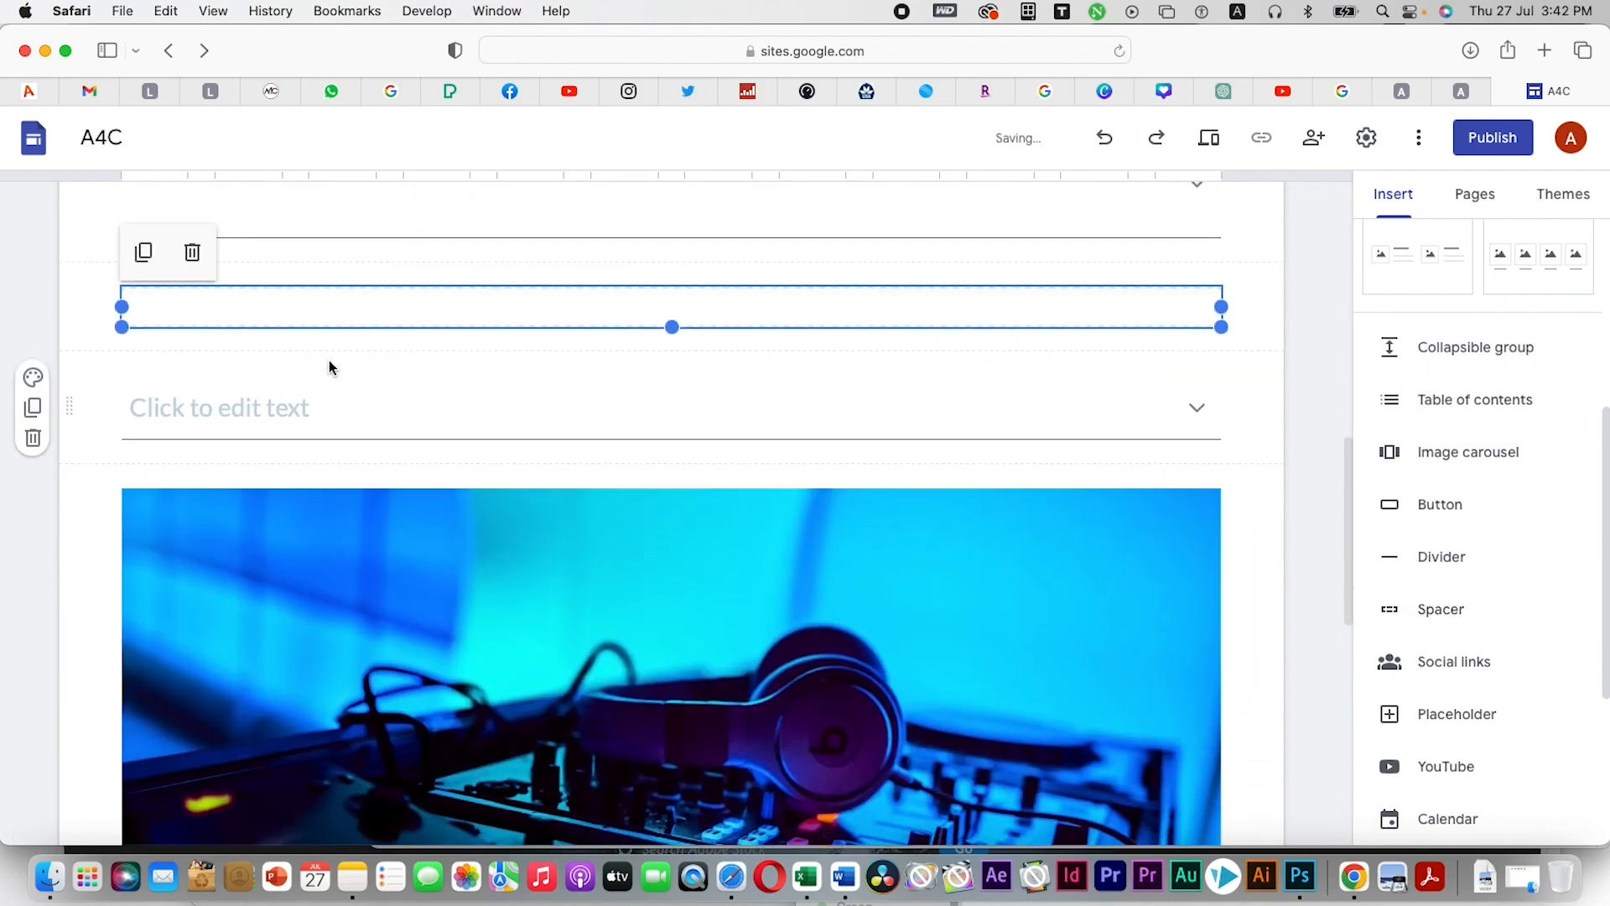
# Move the new spacer up between the header banner and the Product Overview section
pyautogui.scroll(1, 663, 520)
pyautogui.scroll(10, 601, 576)
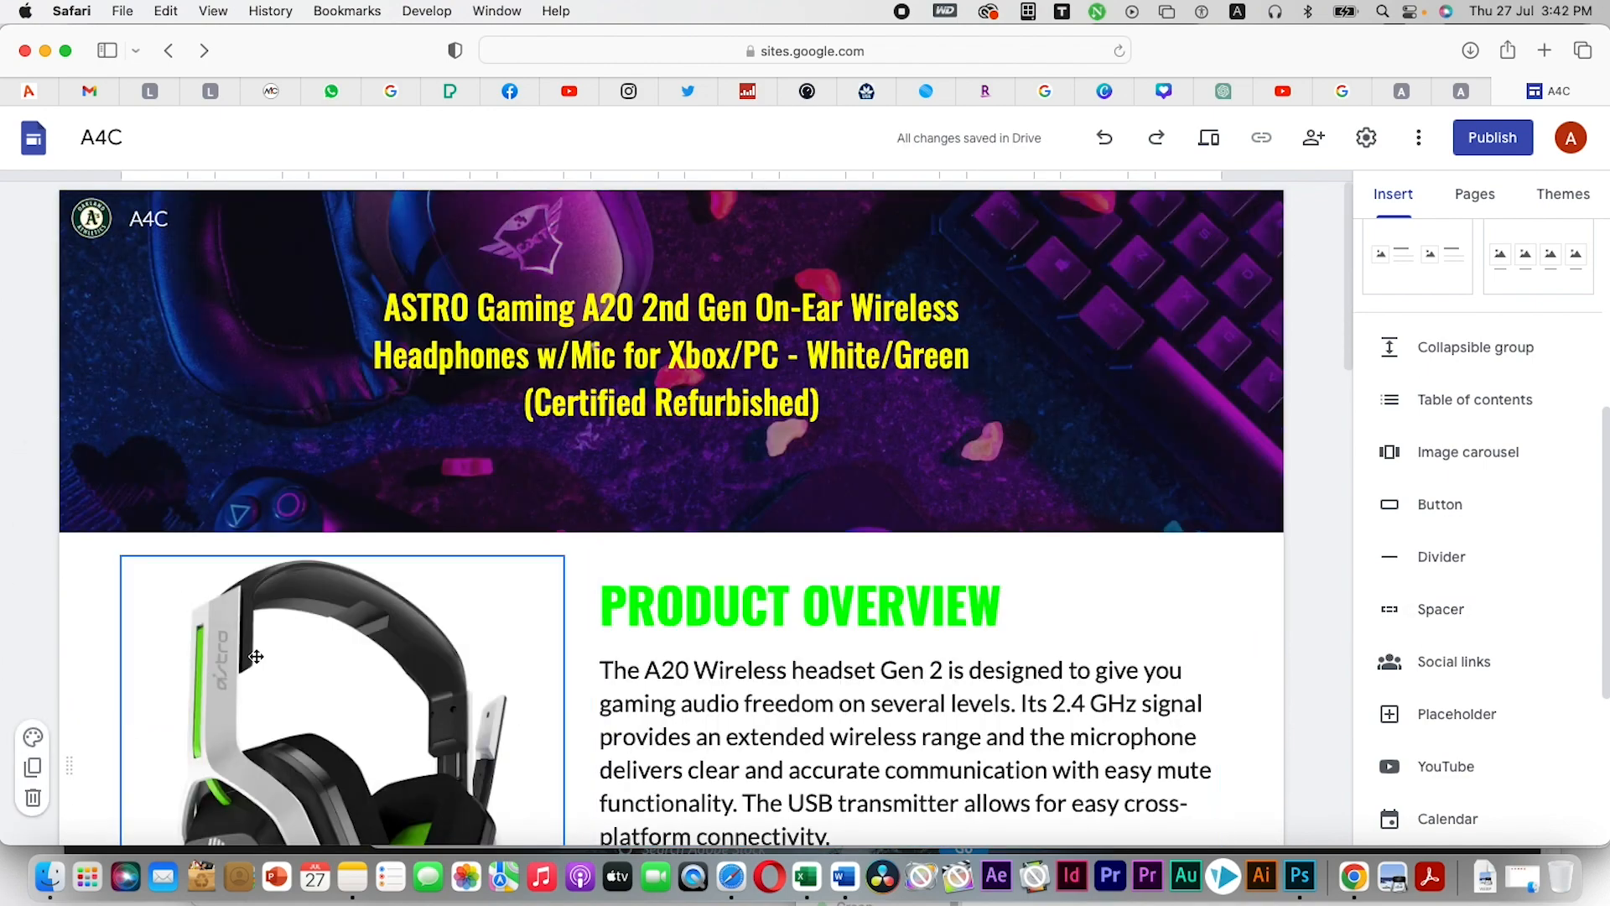
pyautogui.scroll(-8, 256, 657)
pyautogui.moveTo(71, 748); pyautogui.dragTo(344, 586)
pyautogui.scroll(-1, 832, 539)
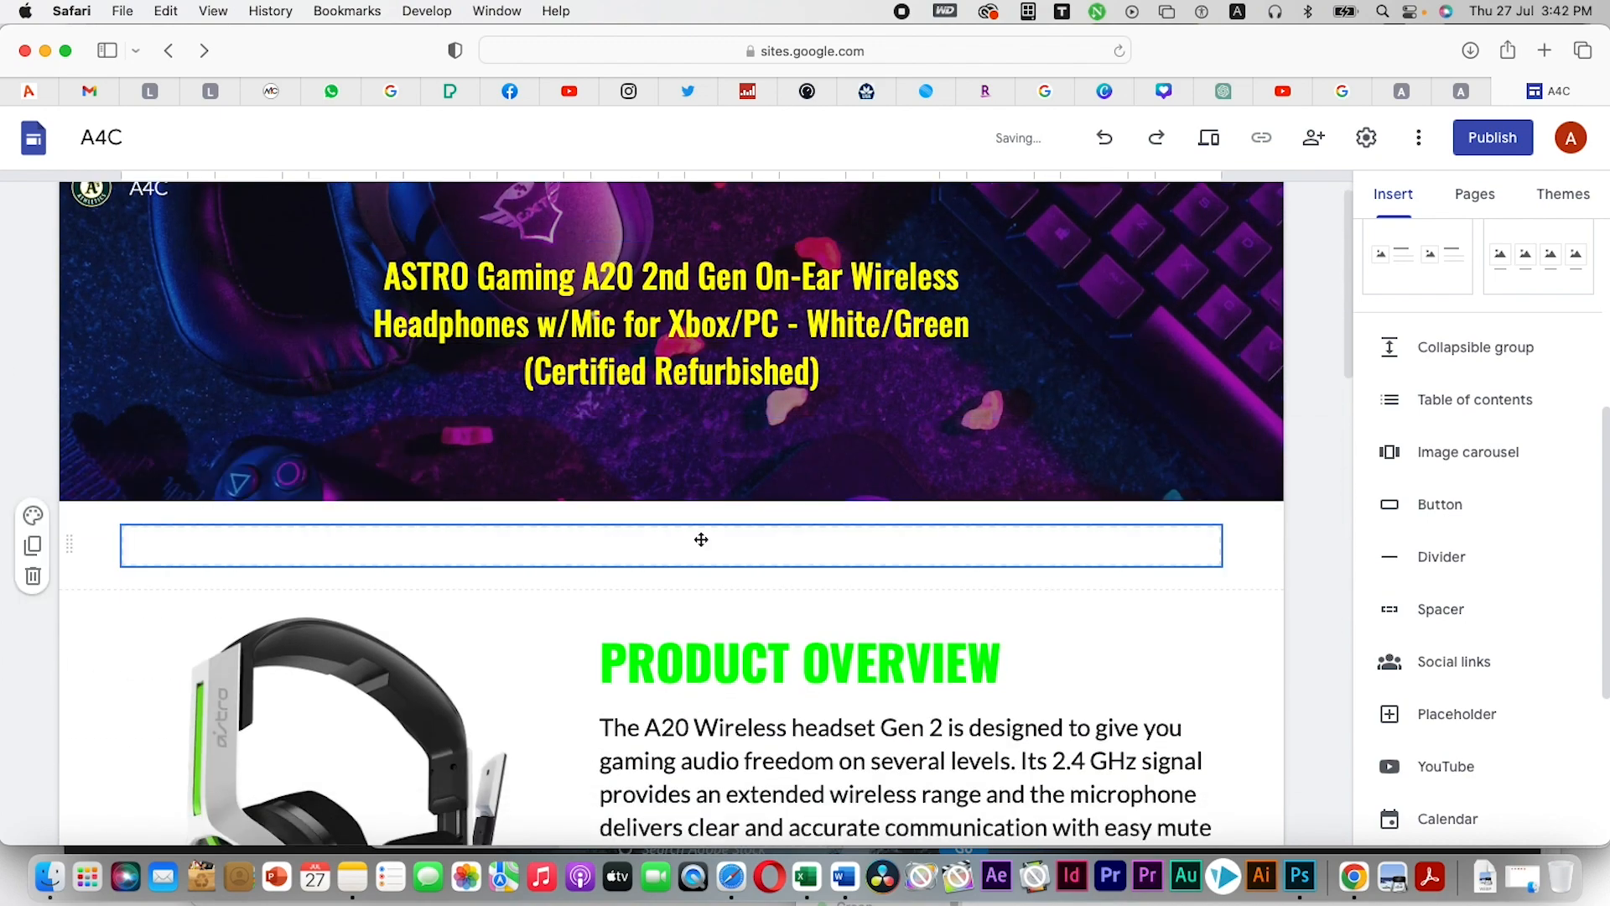
# Insert a divider between the empty collapsible group and the image carousel
pyautogui.scroll(-6, 909, 520)
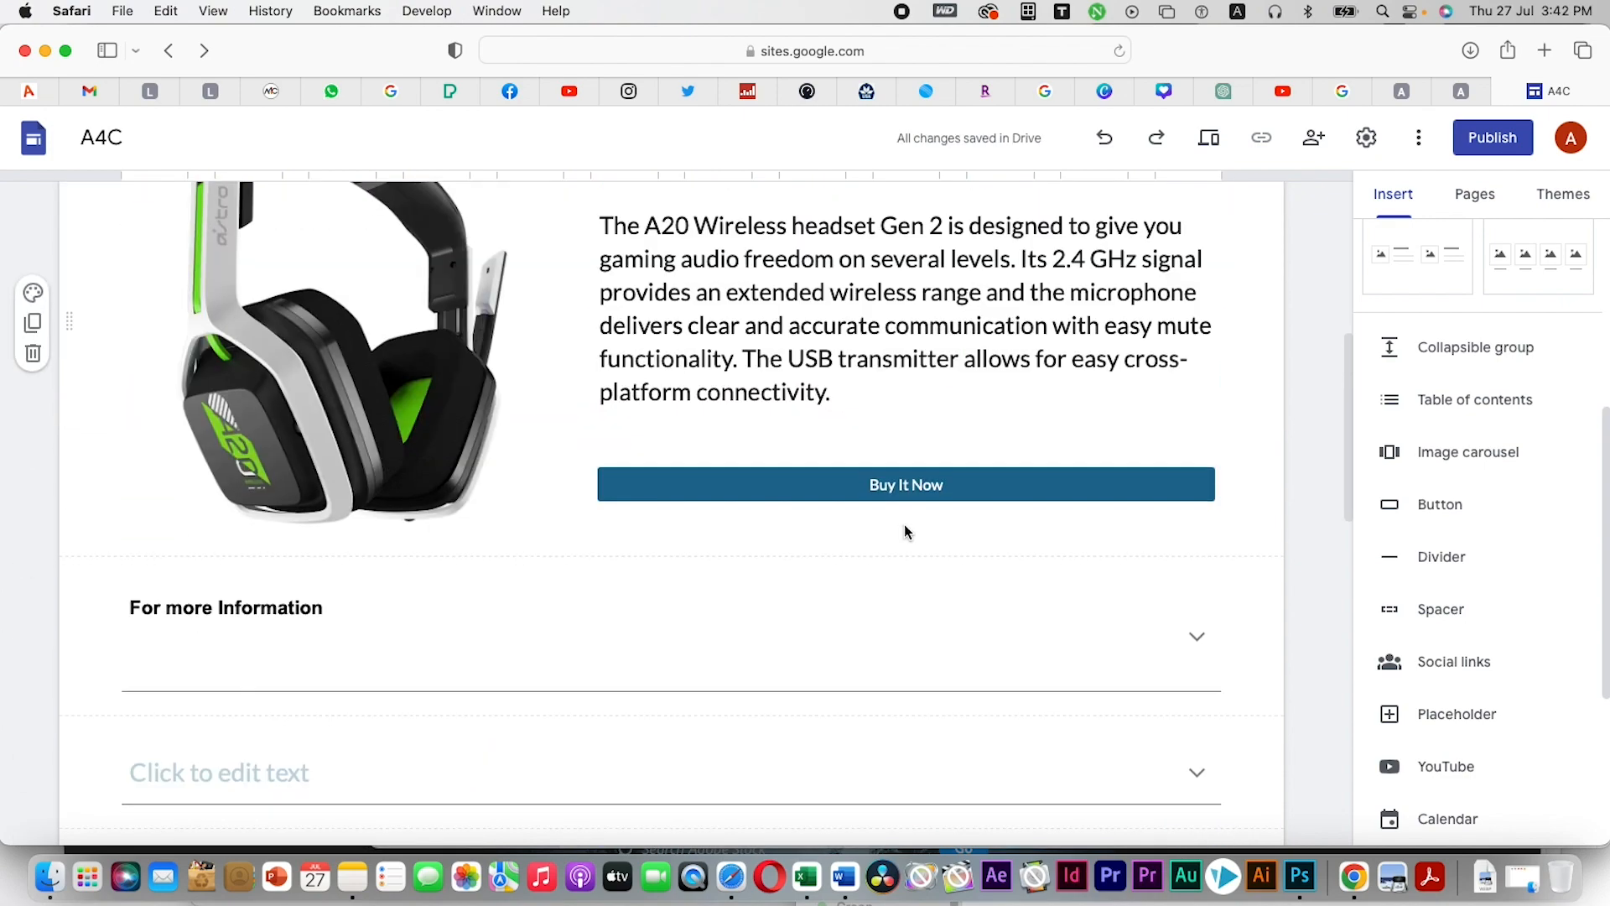
pyautogui.click(1442, 564)
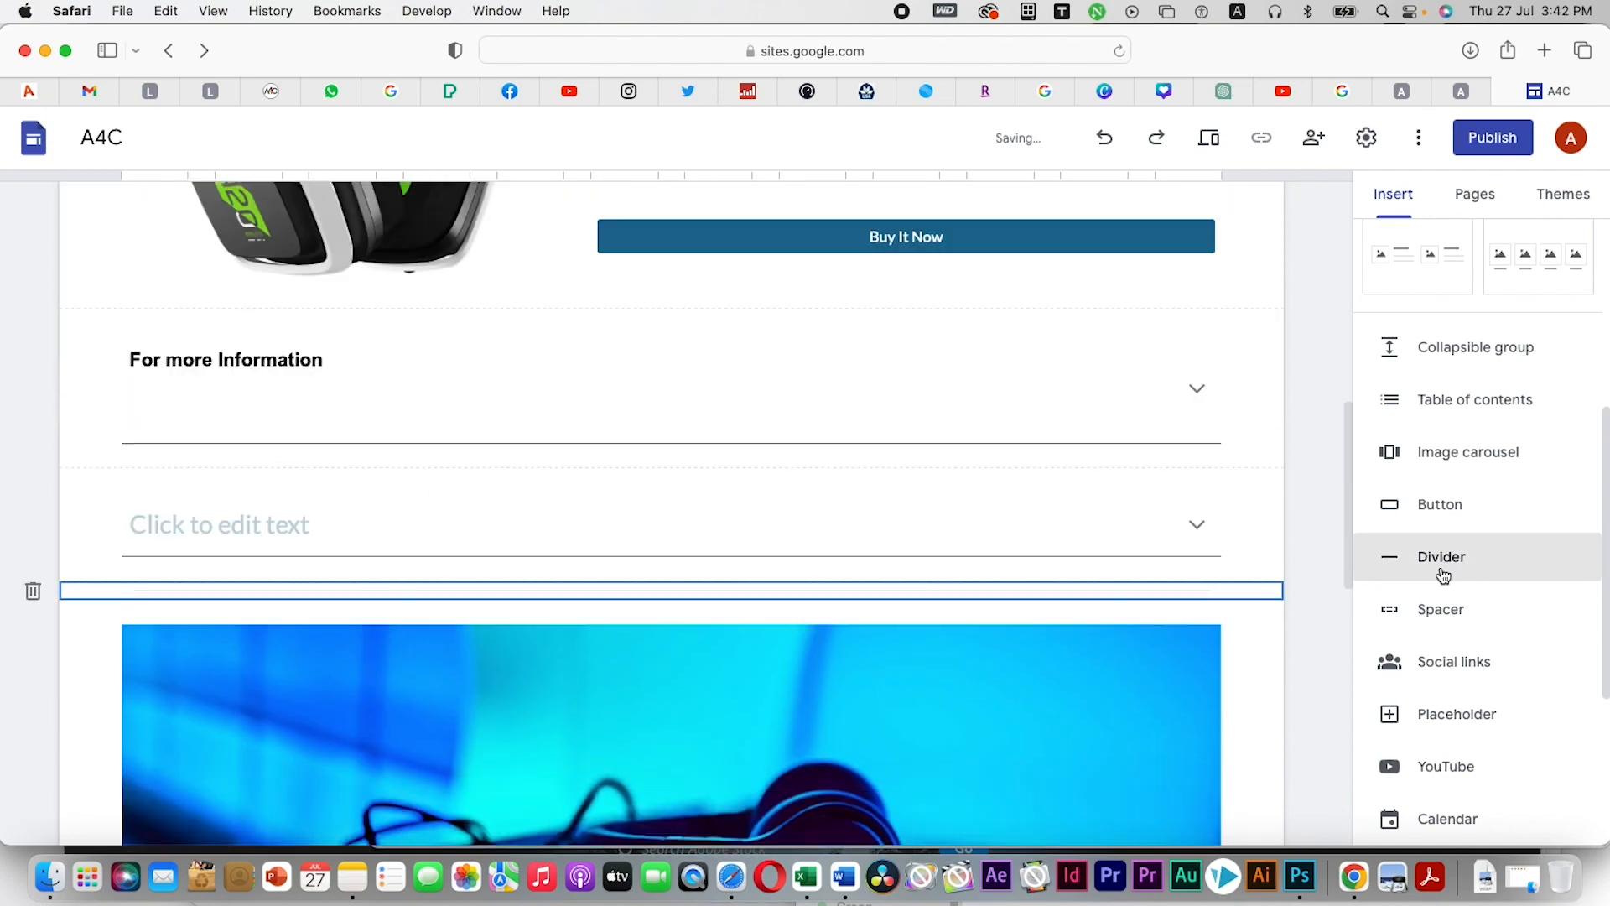
pyautogui.click(218, 300)
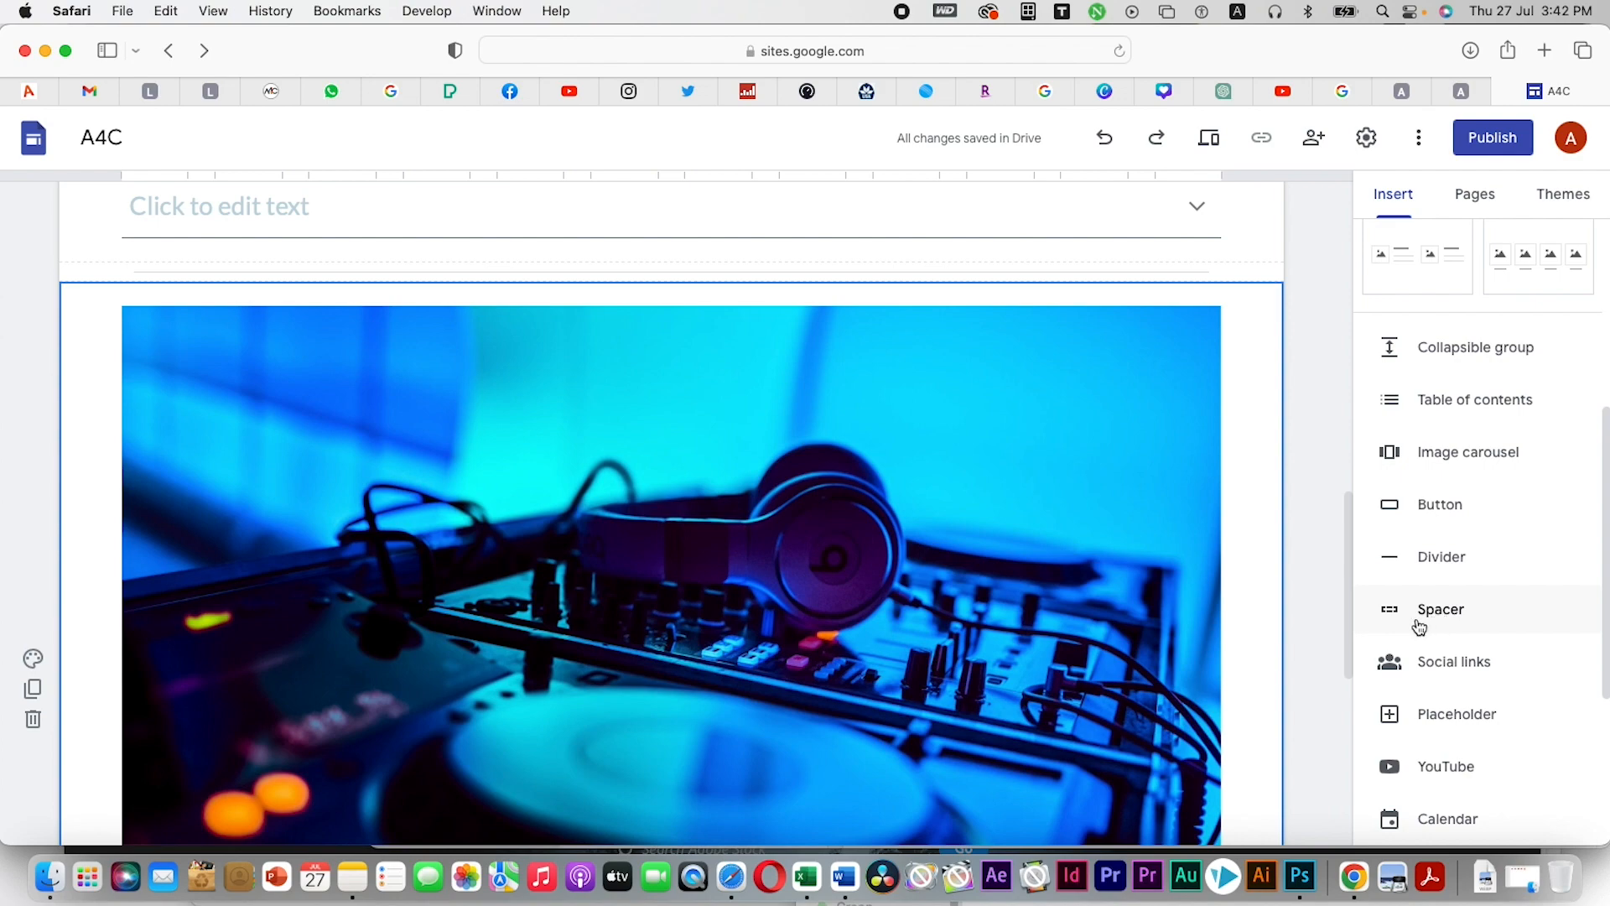
# Preview the site to check the spacer under the header and the divider above the carousel, and return to the editor
pyautogui.click(1216, 146)
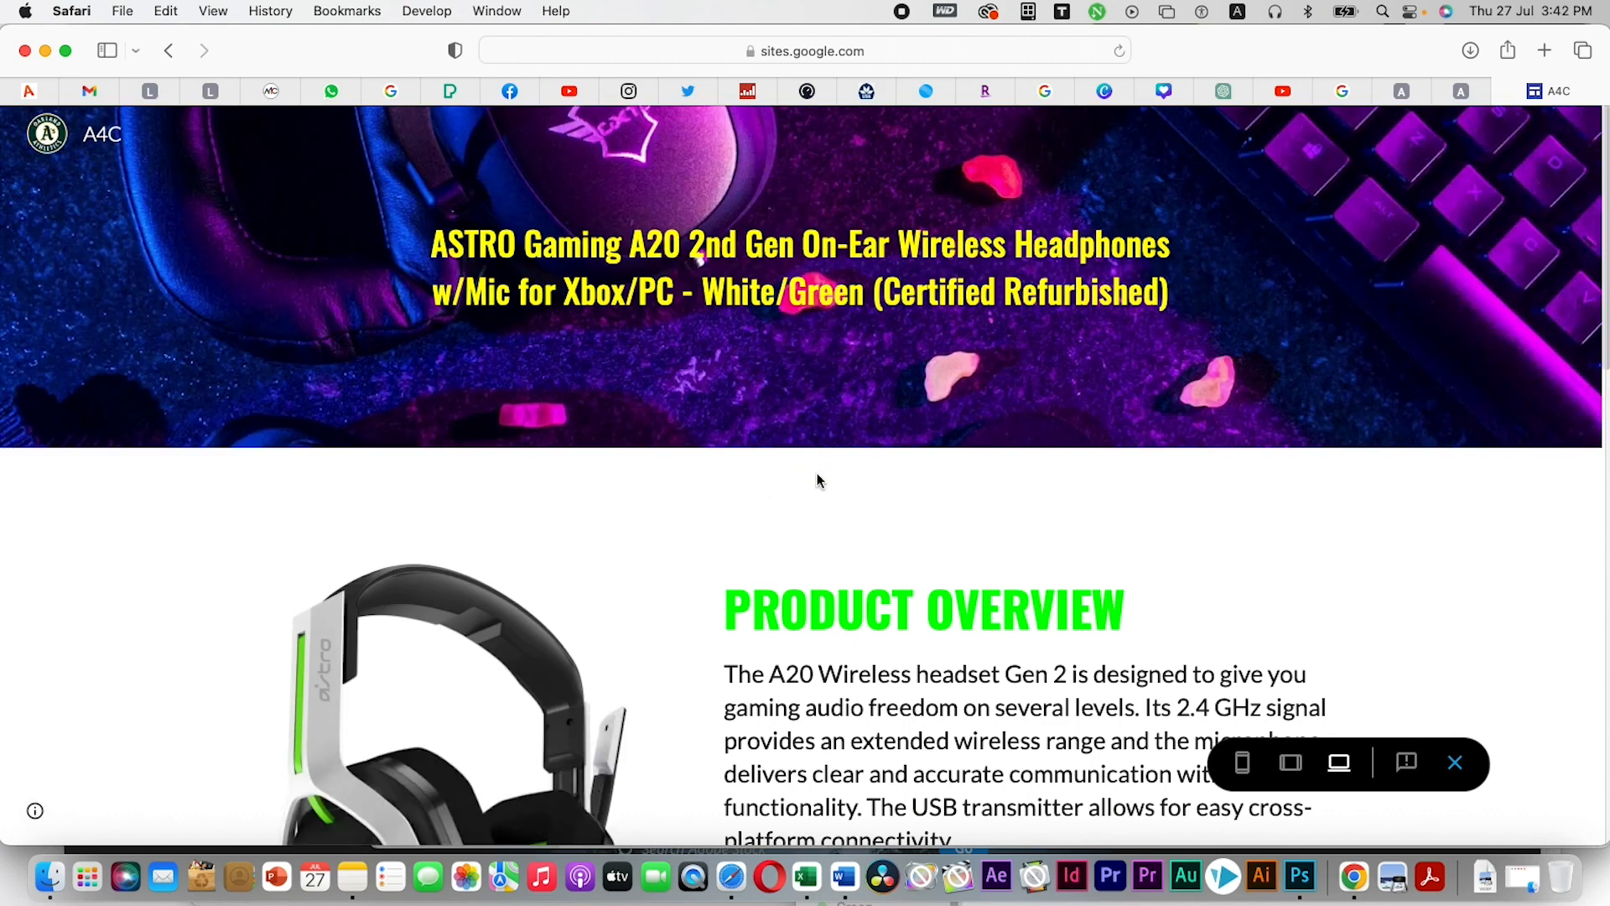
pyautogui.scroll(-10, 817, 468)
pyautogui.scroll(-1, 824, 477)
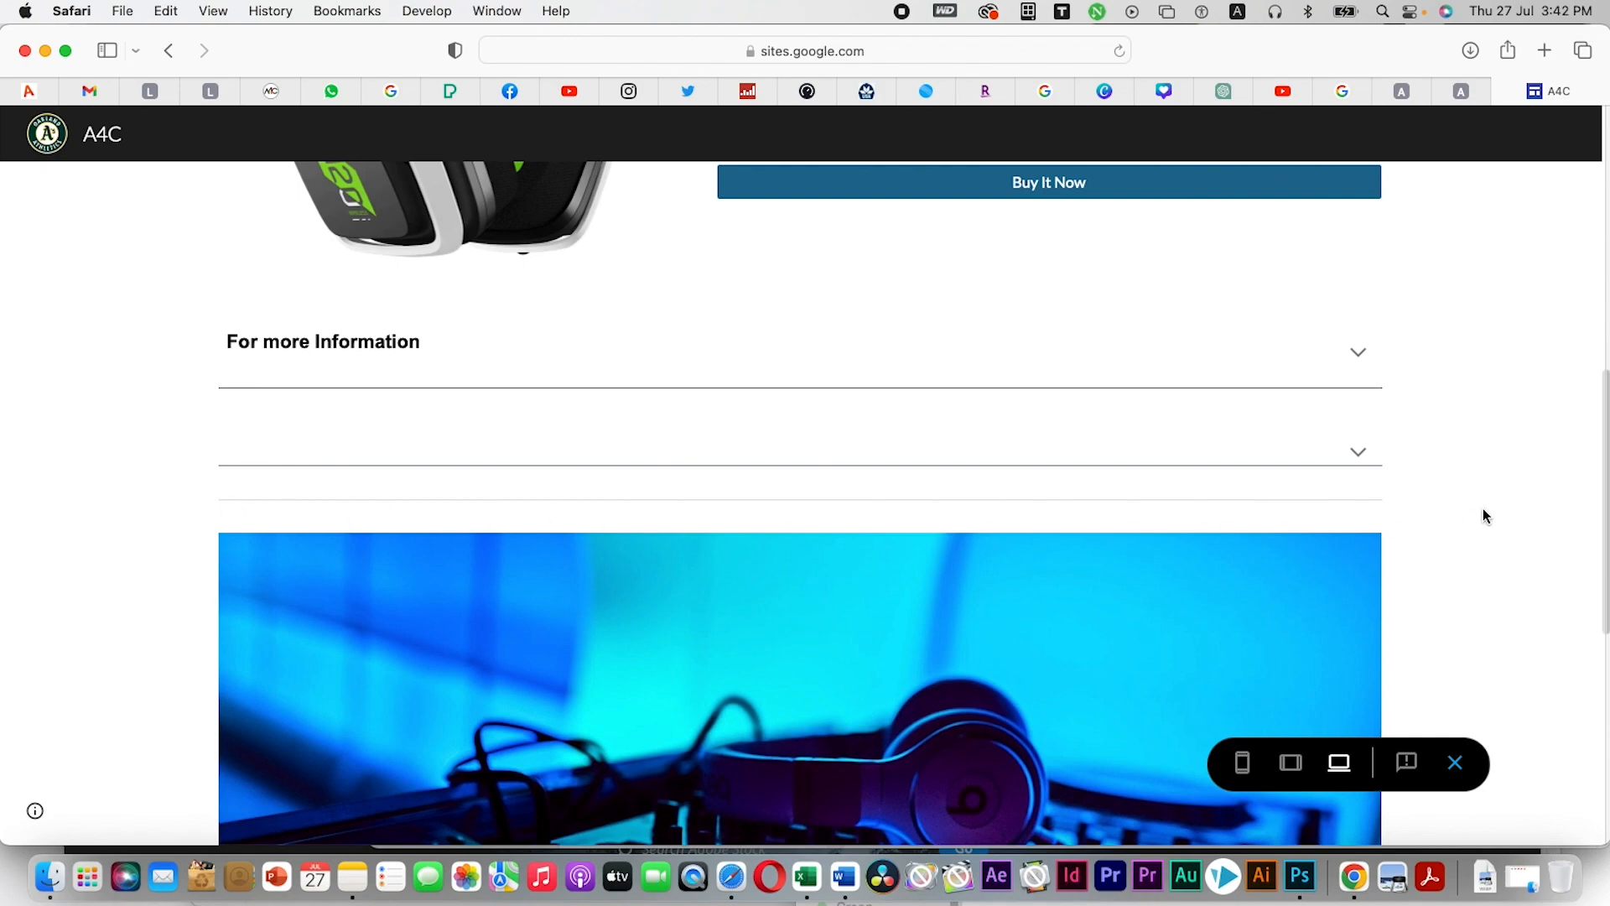
pyautogui.scroll(-8, 658, 528)
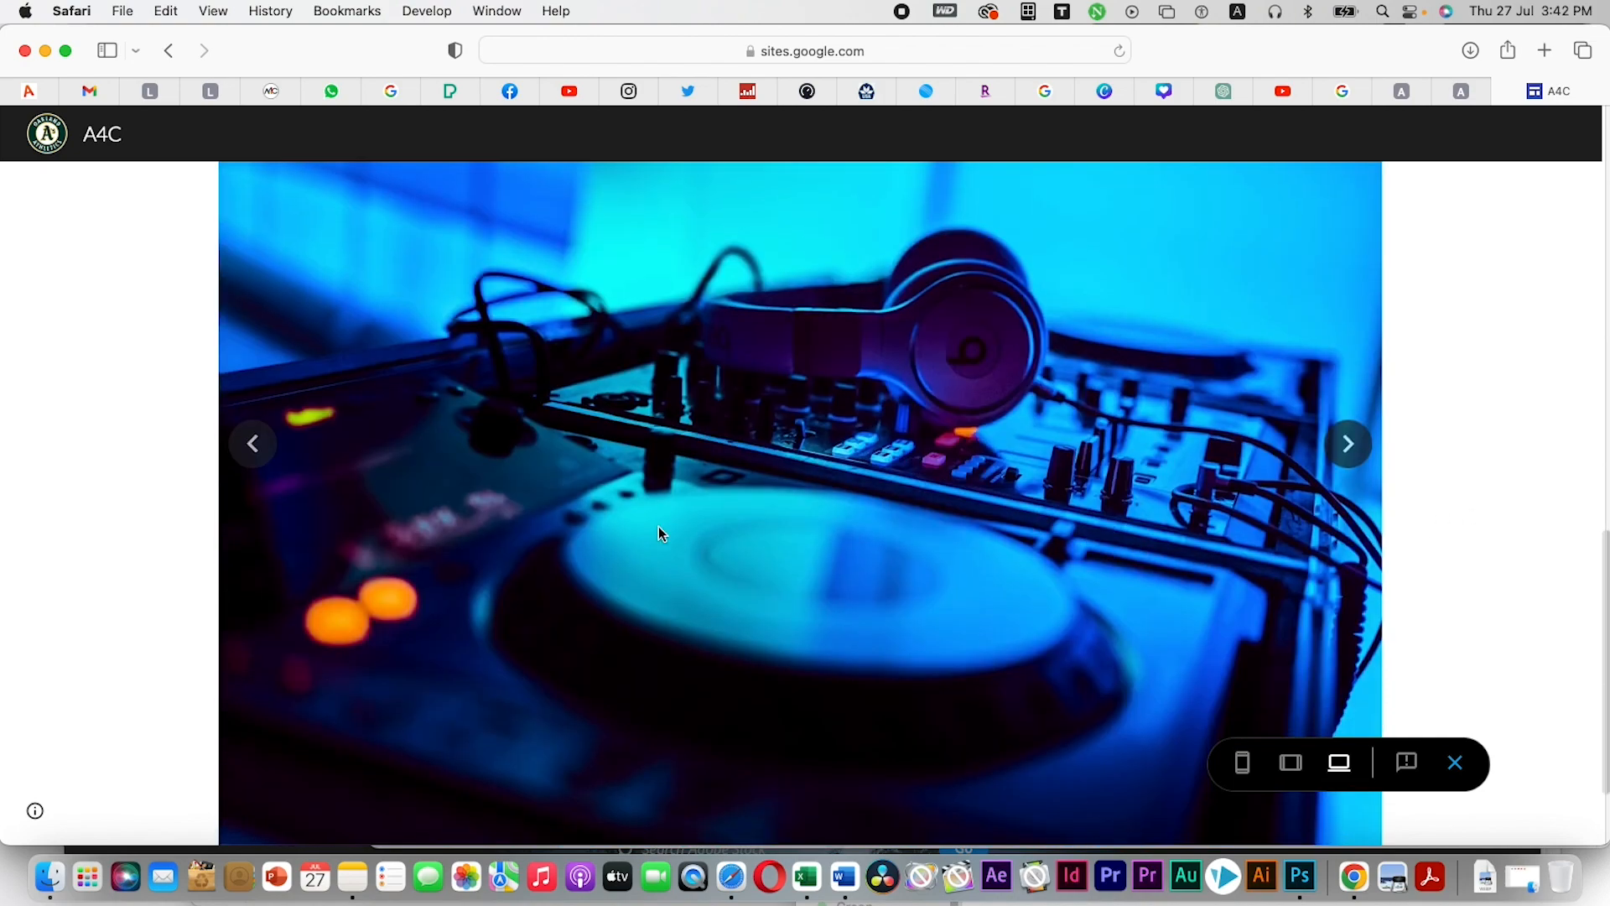
pyautogui.scroll(15, 661, 528)
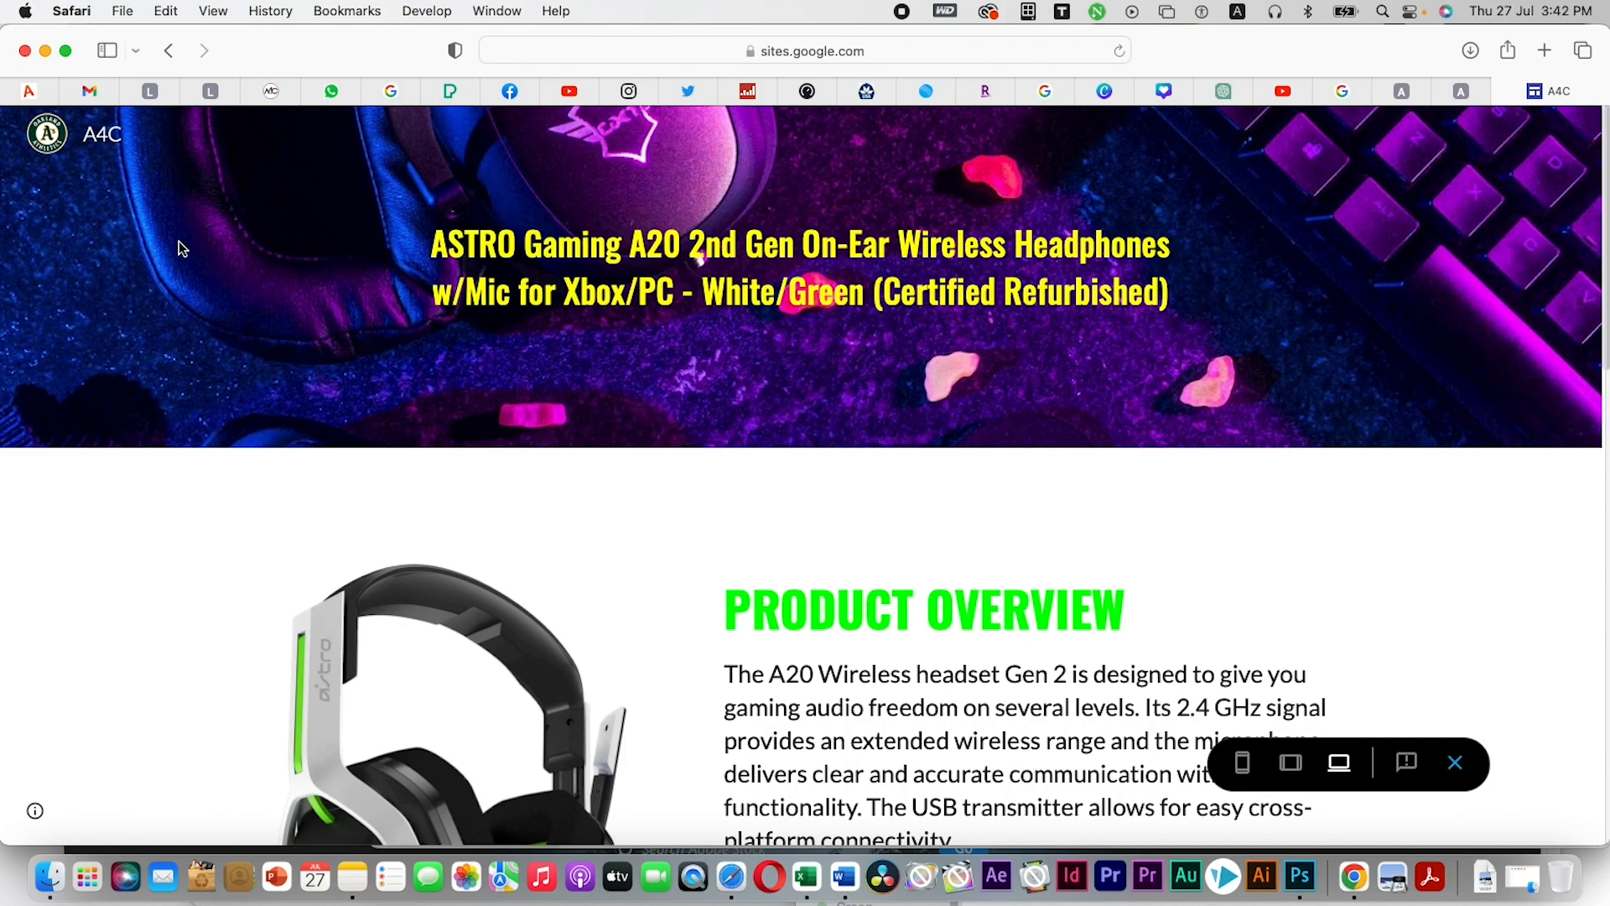
pyautogui.click(171, 50)
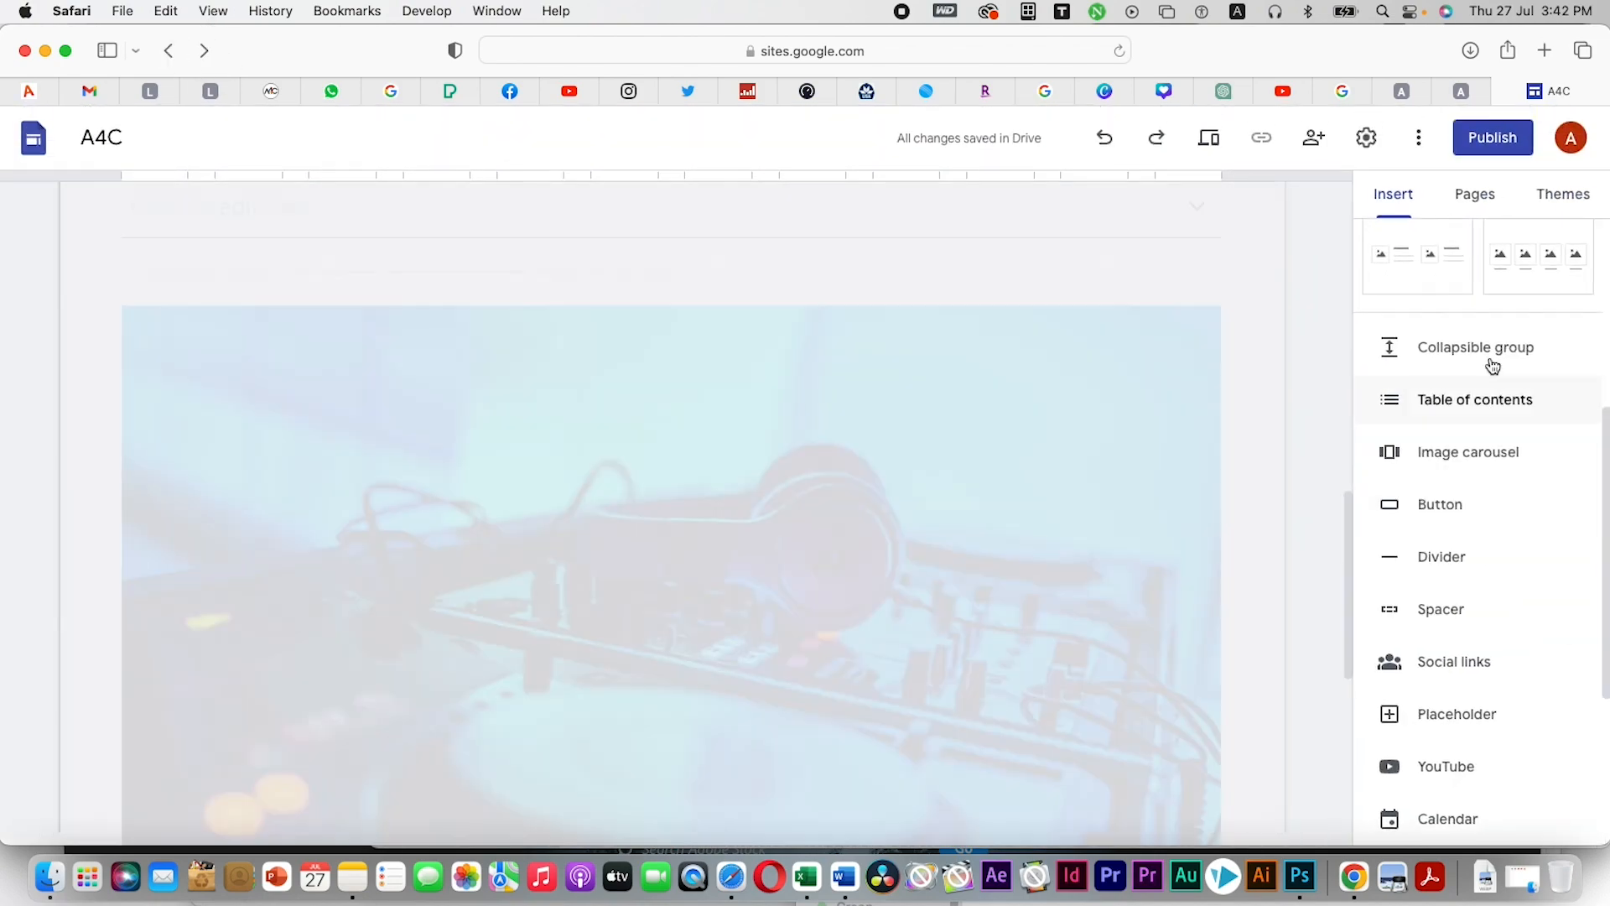
# Start a social links block and paste the YouTube channel's URL as its first link
pyautogui.scroll(3, 1501, 352)
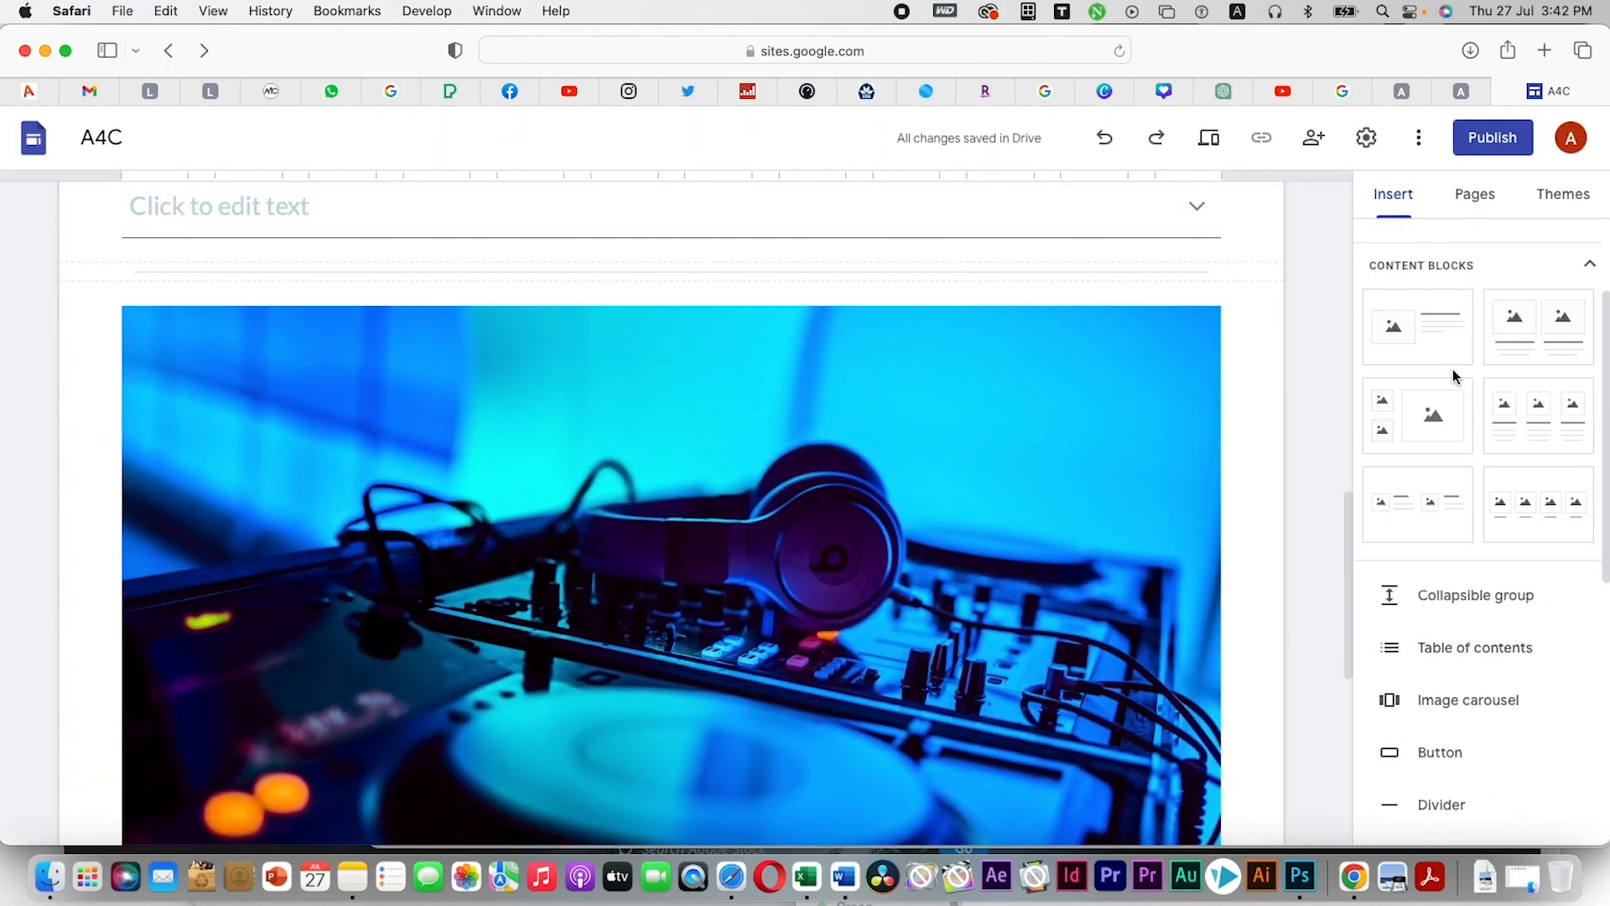
pyautogui.scroll(-2, 1438, 352)
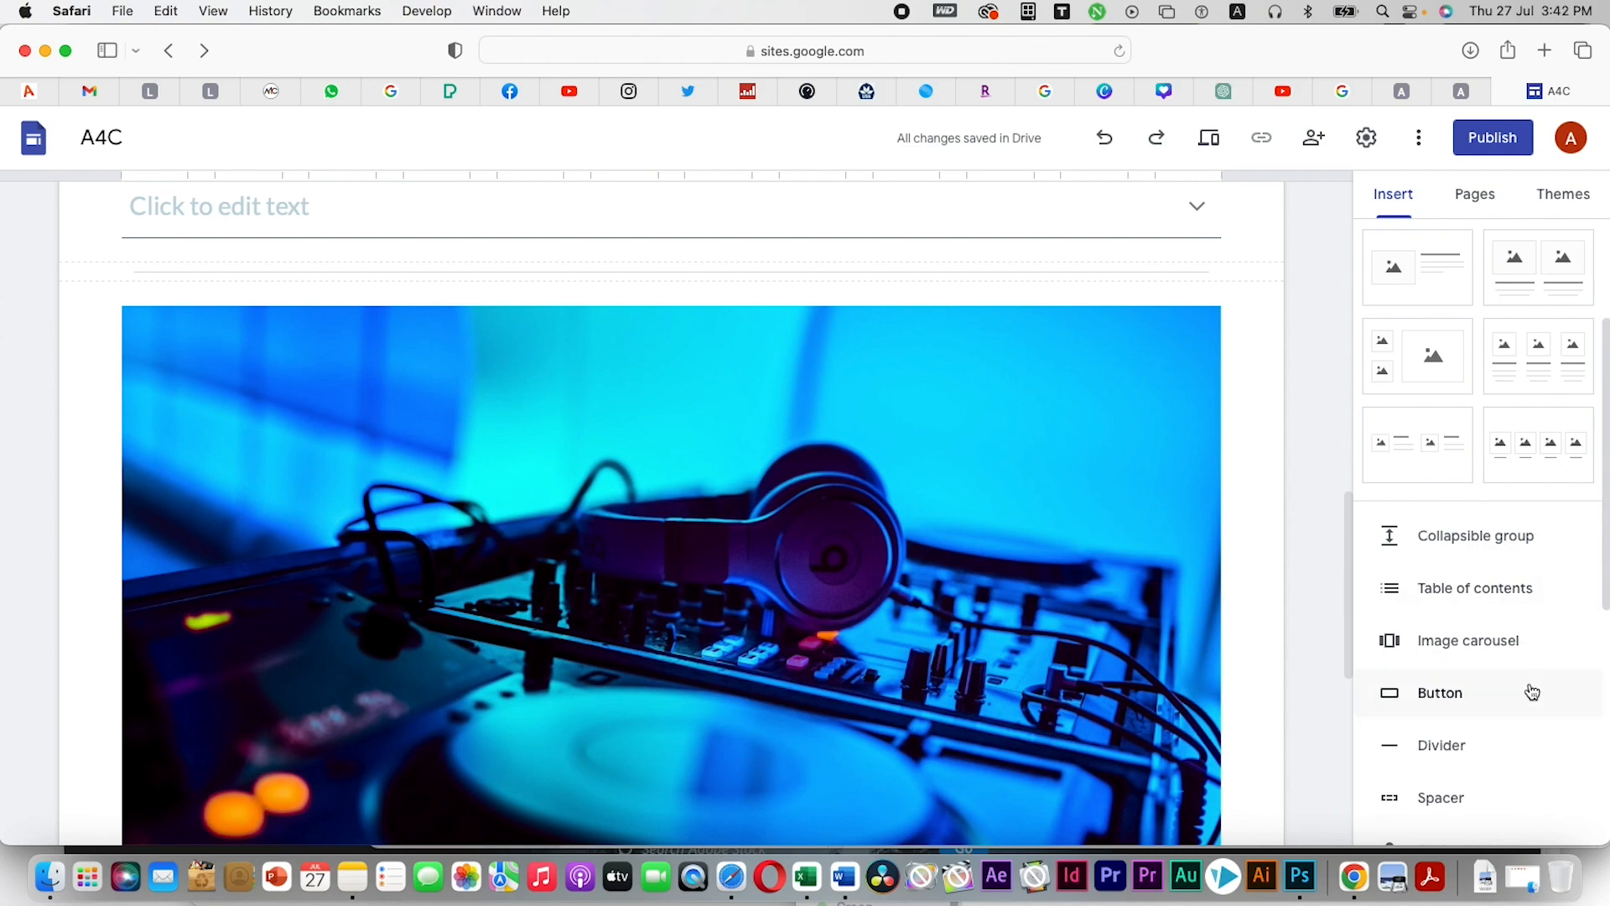
pyautogui.scroll(10, 999, 504)
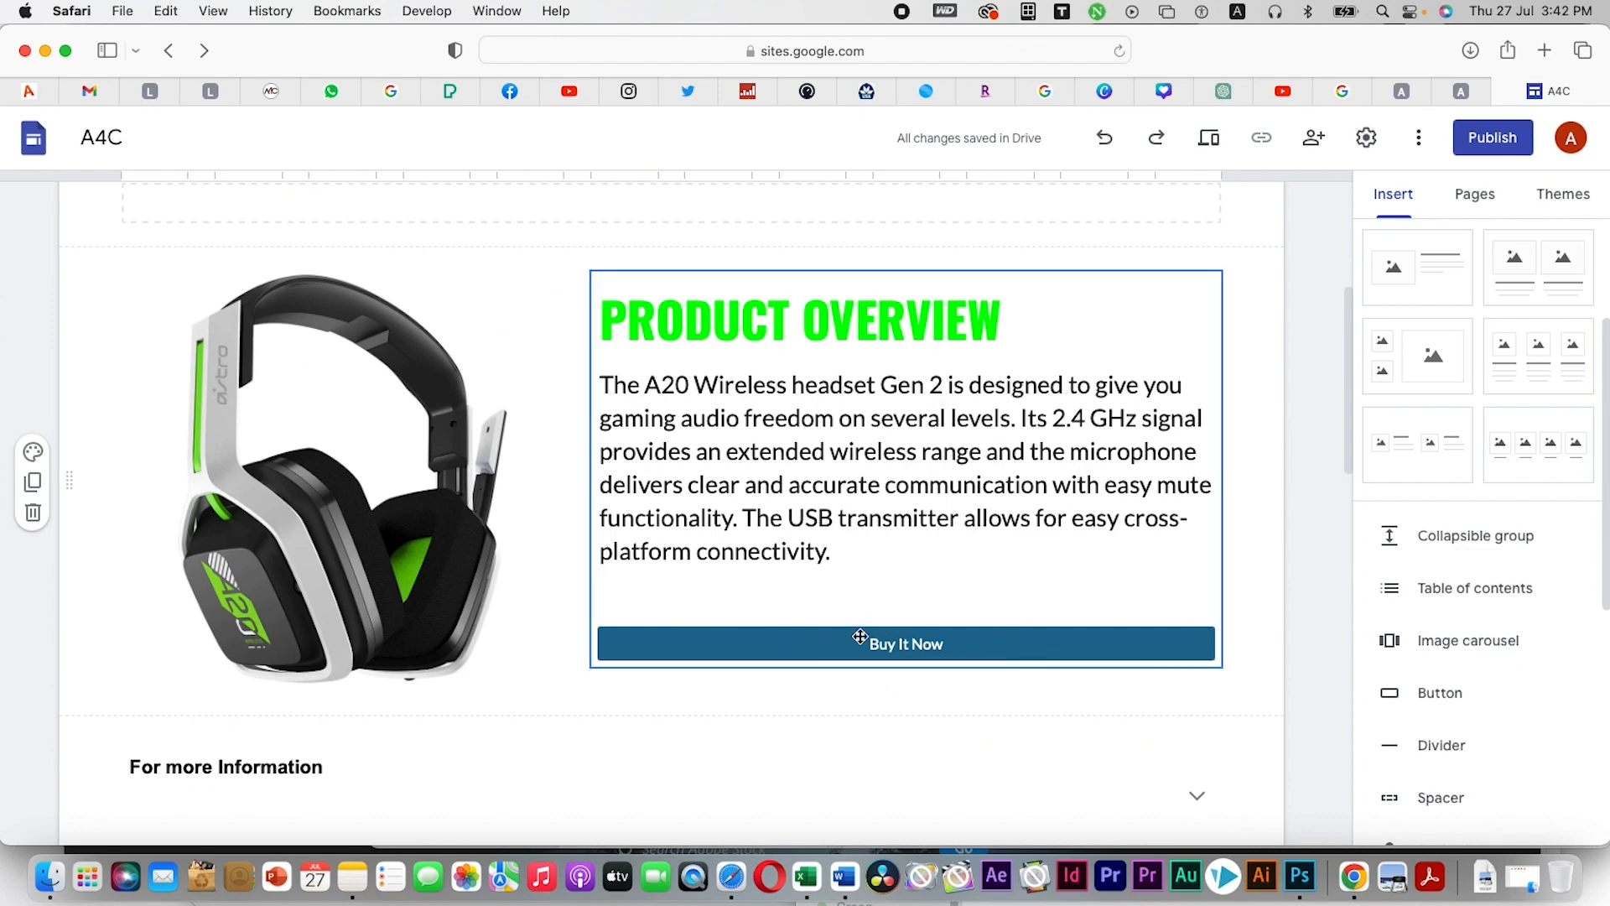
pyautogui.scroll(-7, 1190, 510)
pyautogui.scroll(-4, 1478, 629)
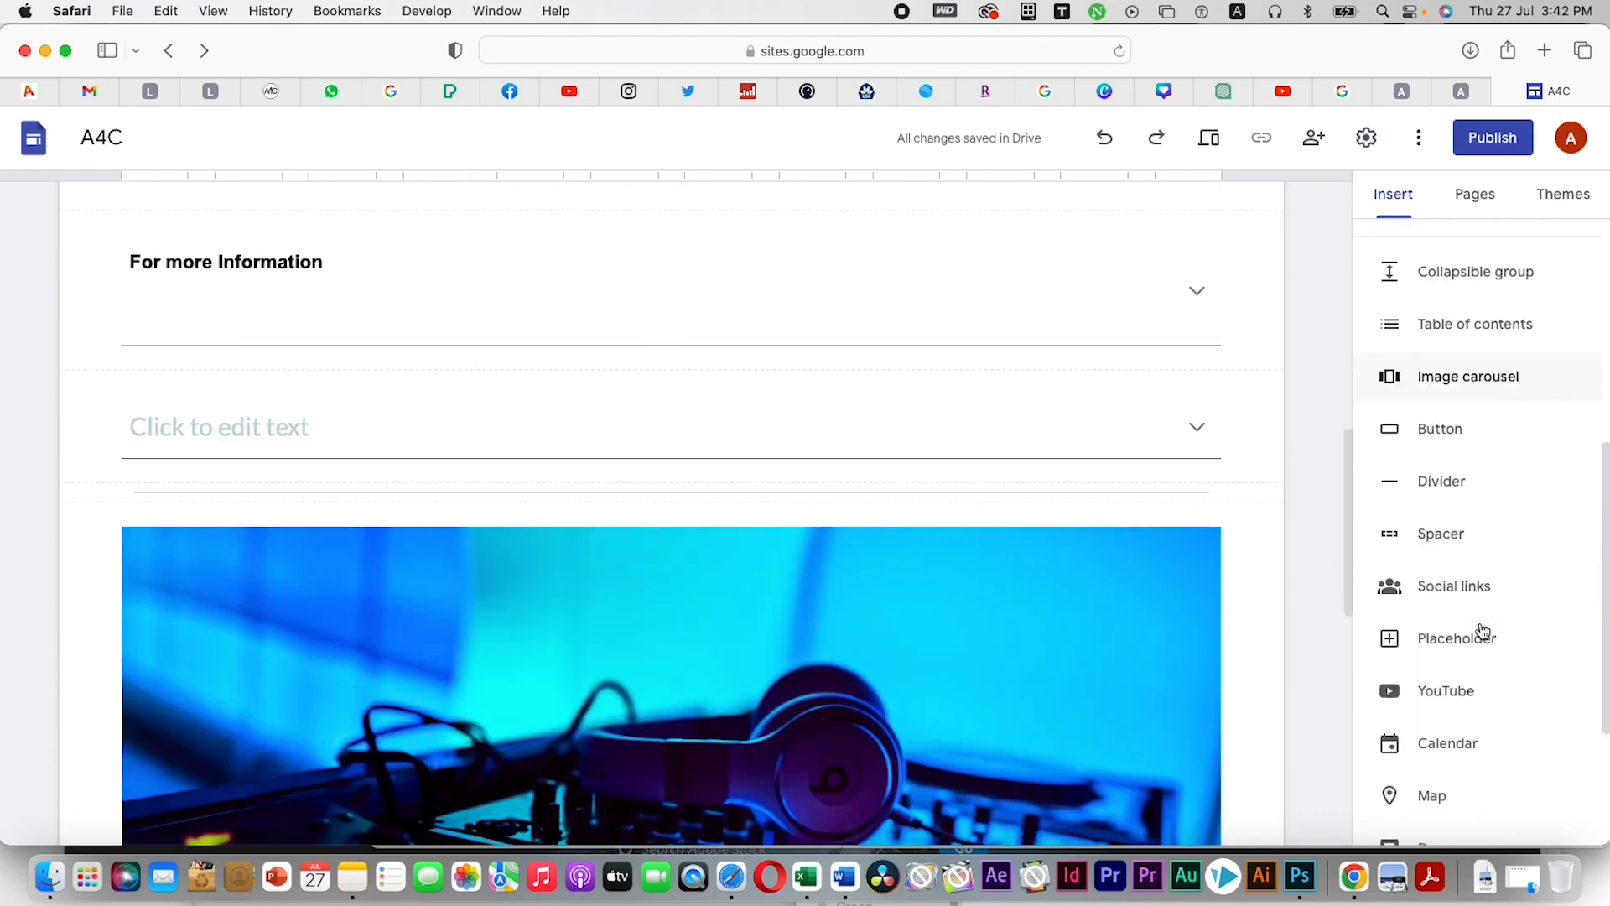
pyautogui.scroll(-5, 1184, 507)
pyautogui.scroll(-2, 1184, 512)
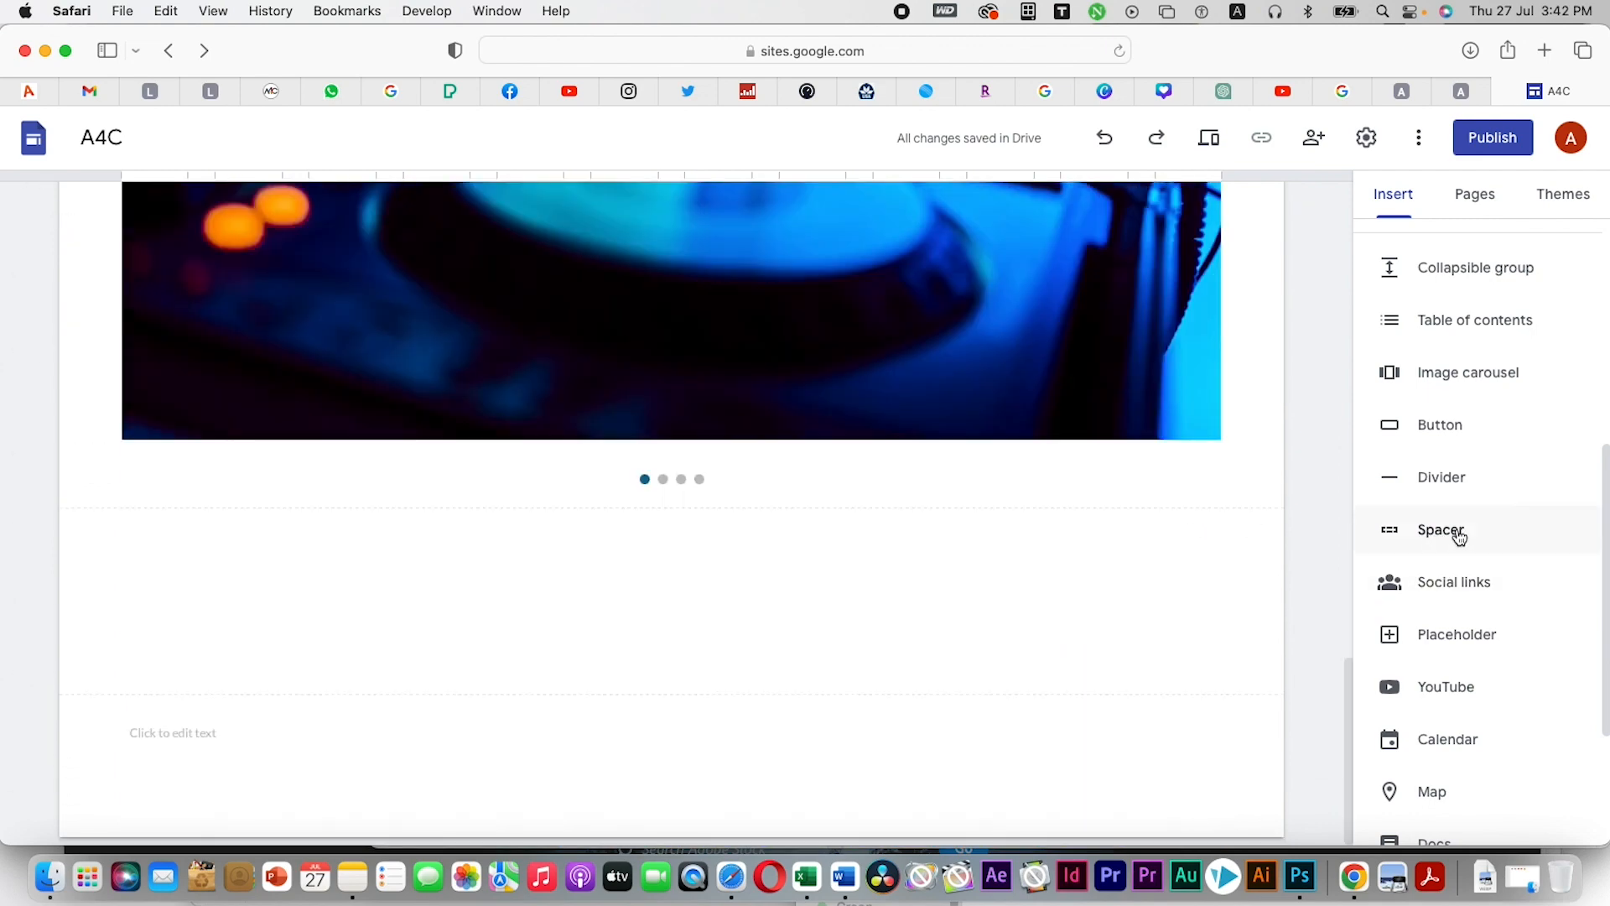
pyautogui.click(1503, 592)
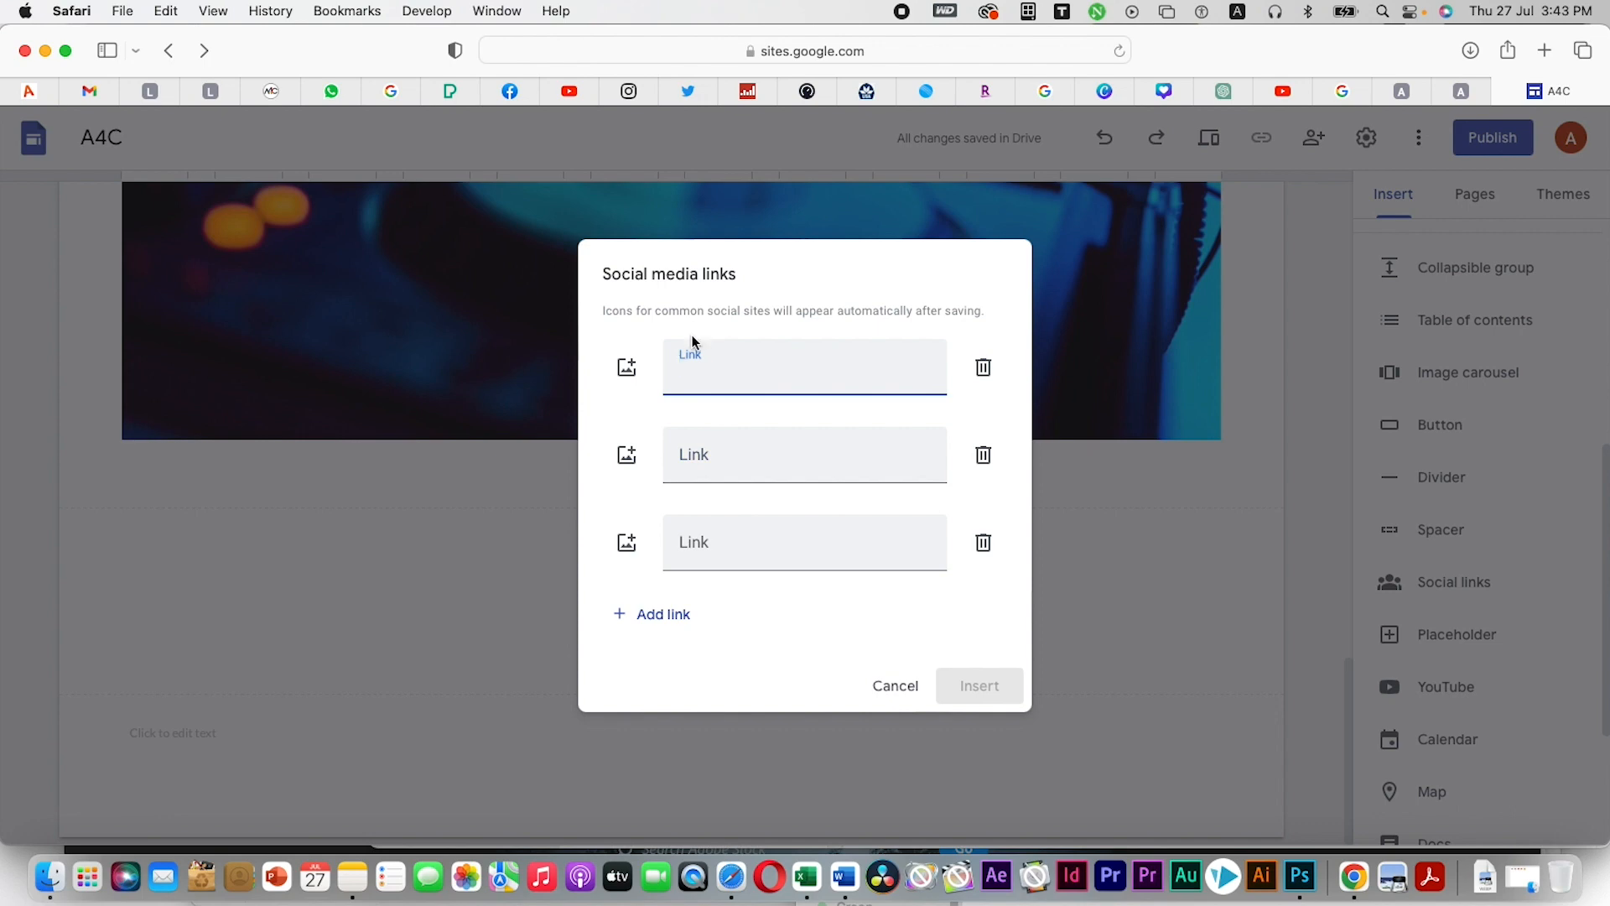
pyautogui.click(556, 98)
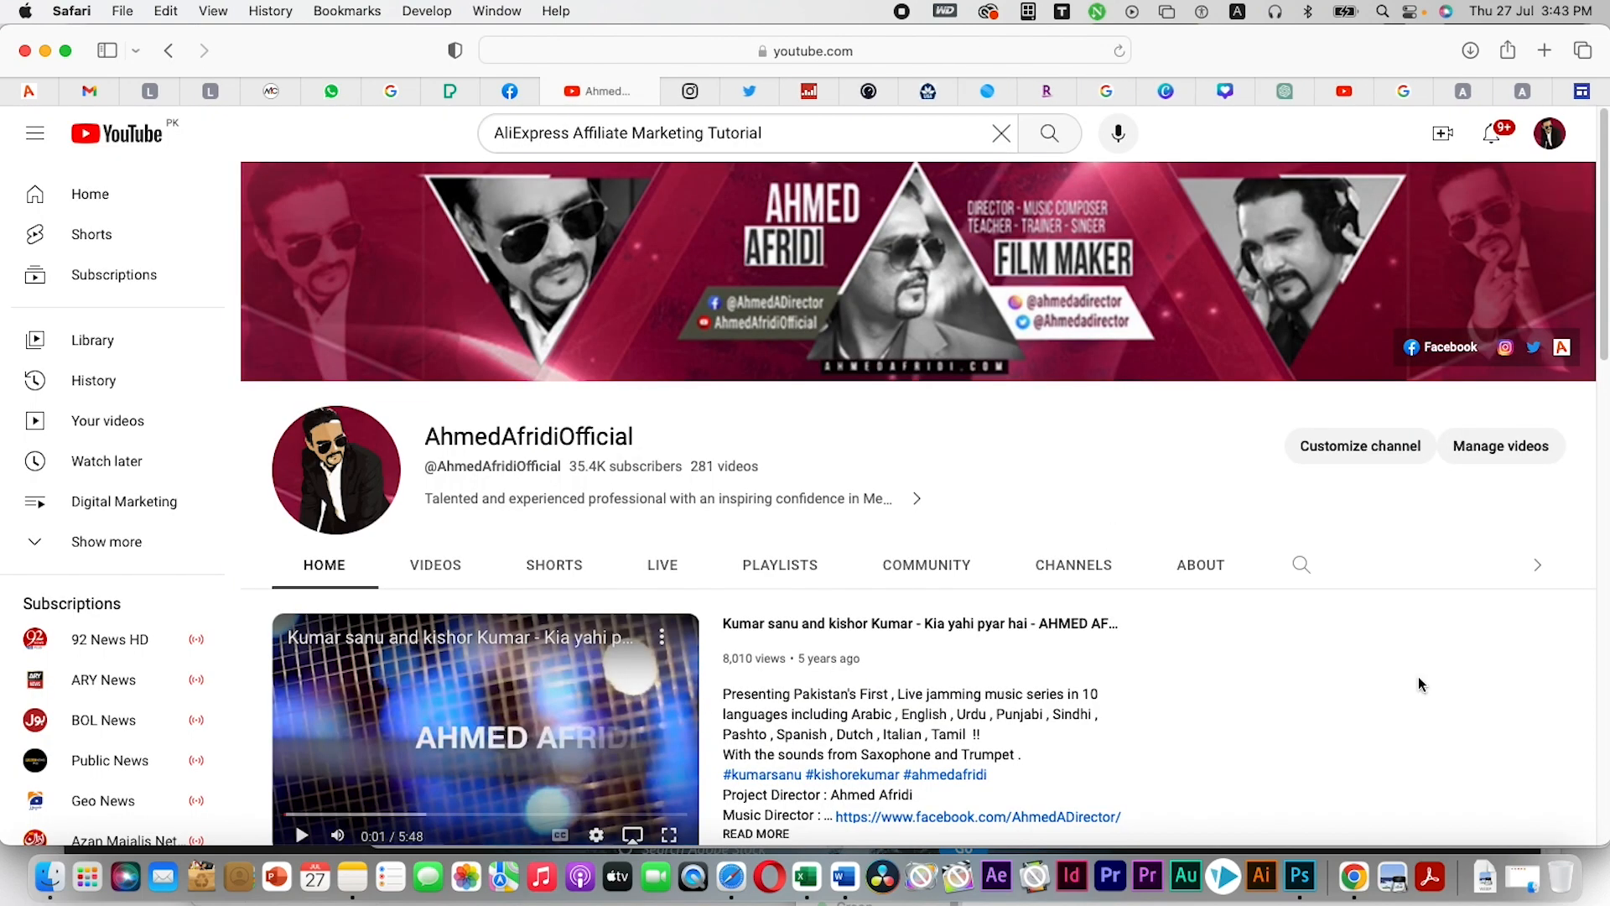
pyautogui.click(872, 51)
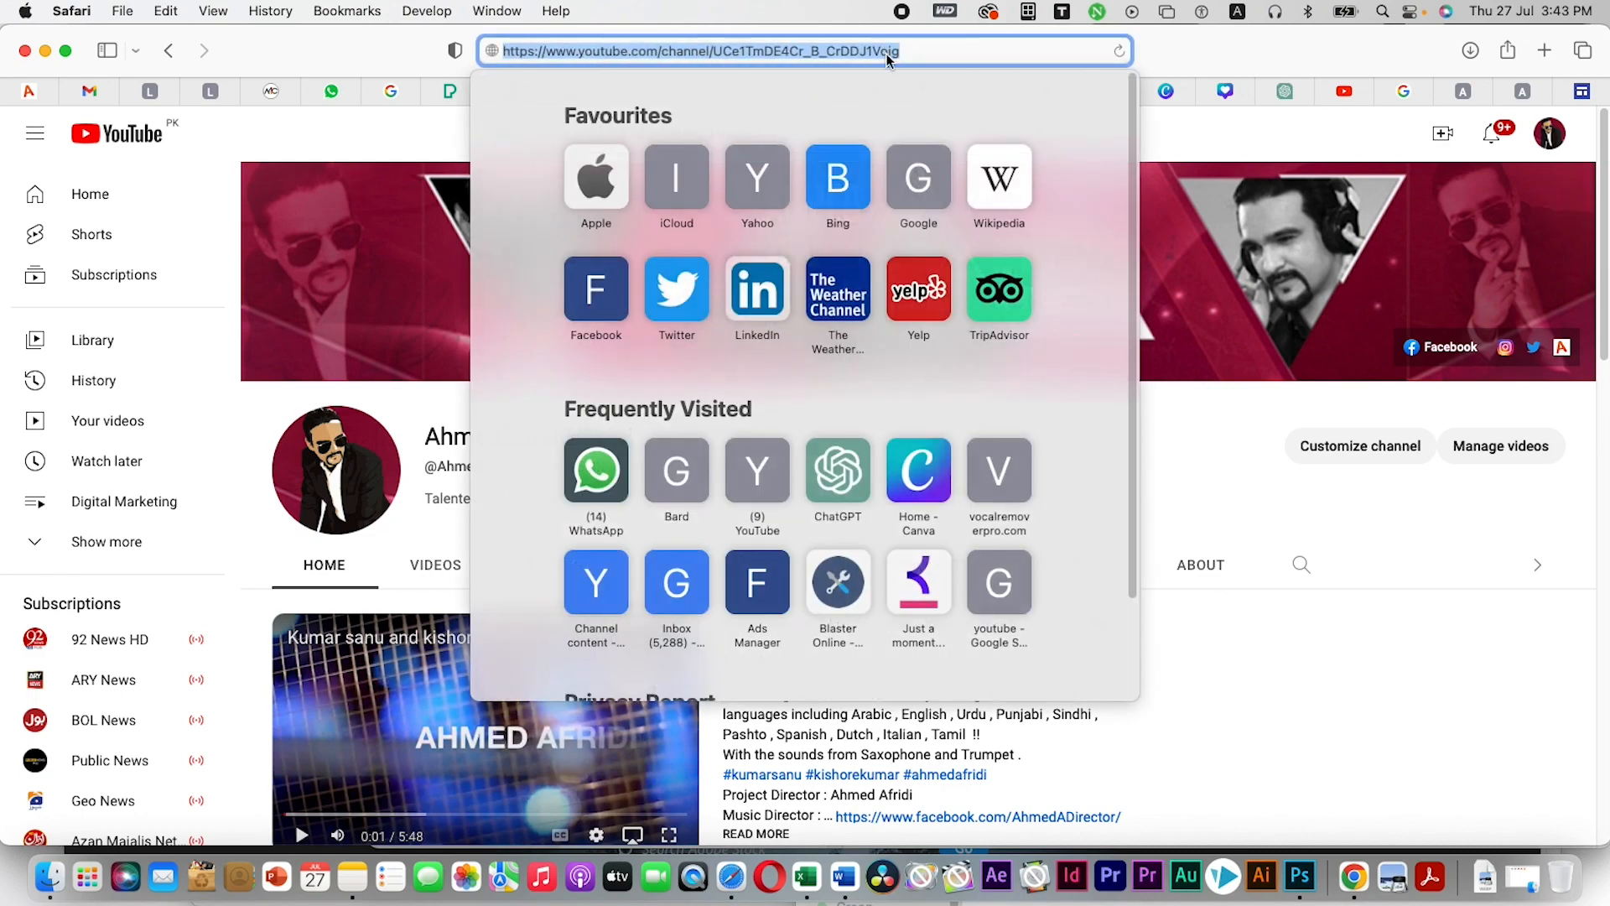
pyautogui.click(1582, 91)
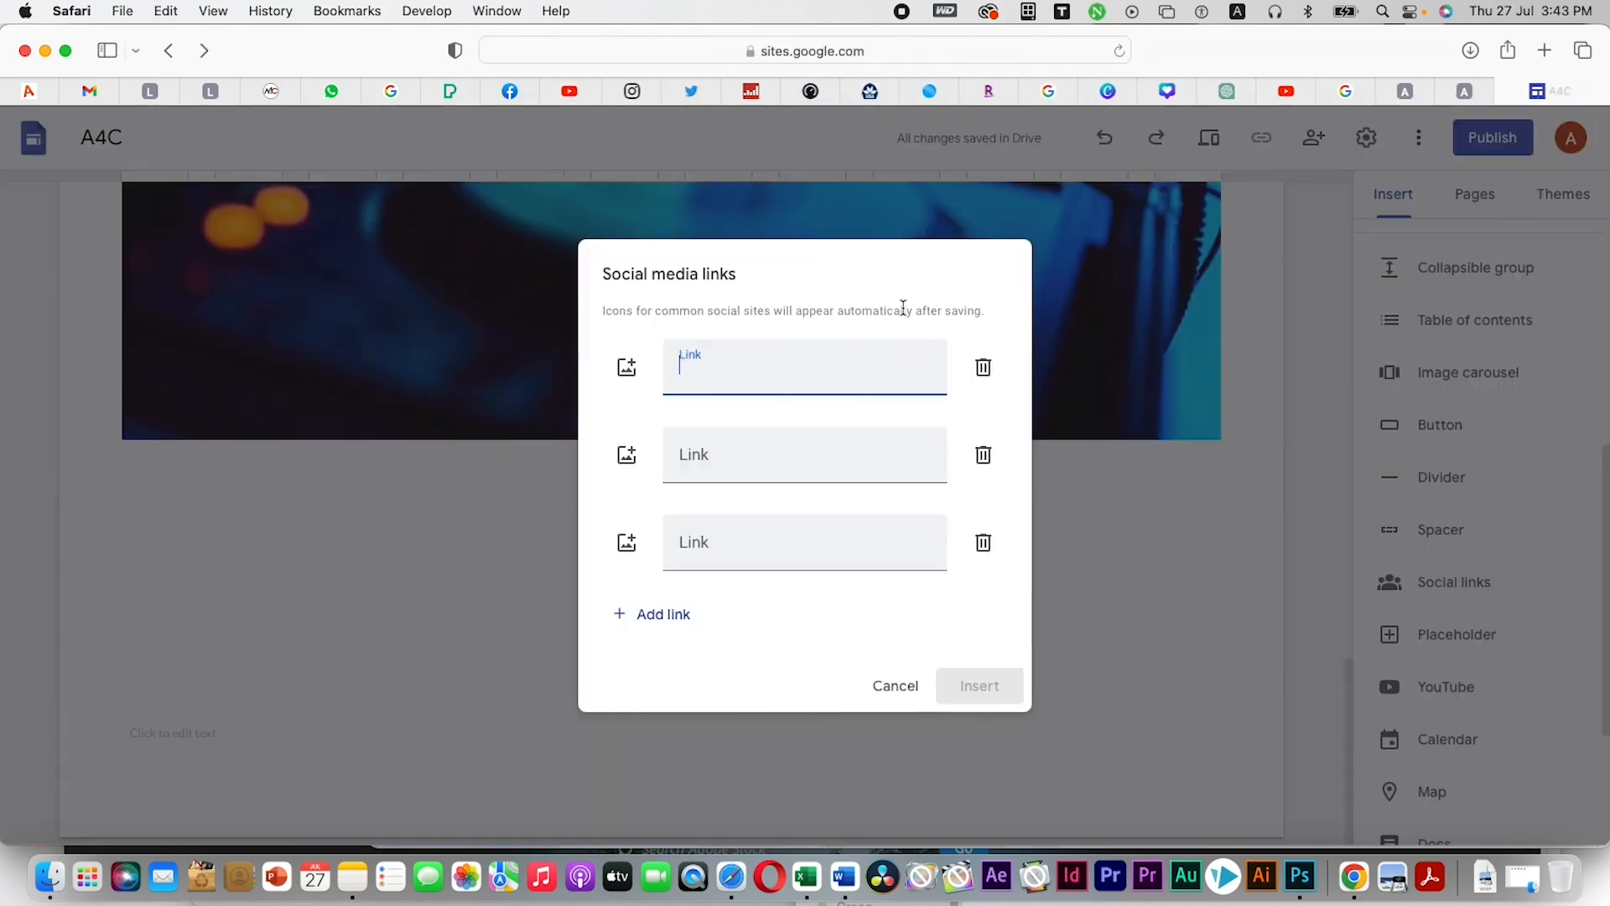
pyautogui.press('super+v')
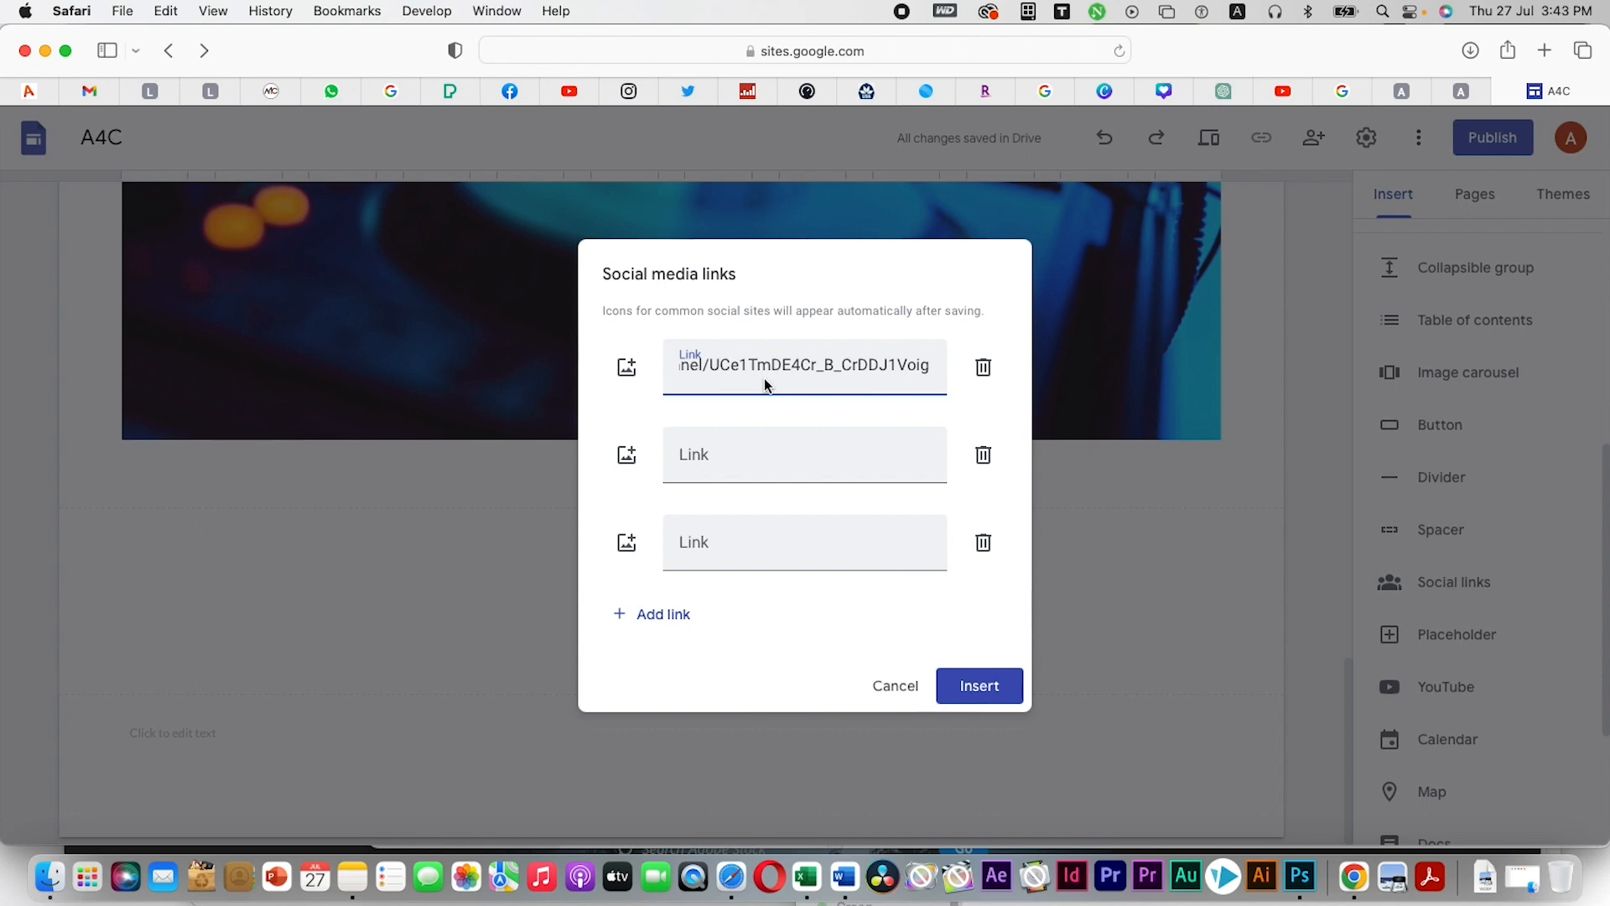
# Copy the Twitter profile's URL from its open browser page and paste it as the second social media link
pyautogui.click(759, 453)
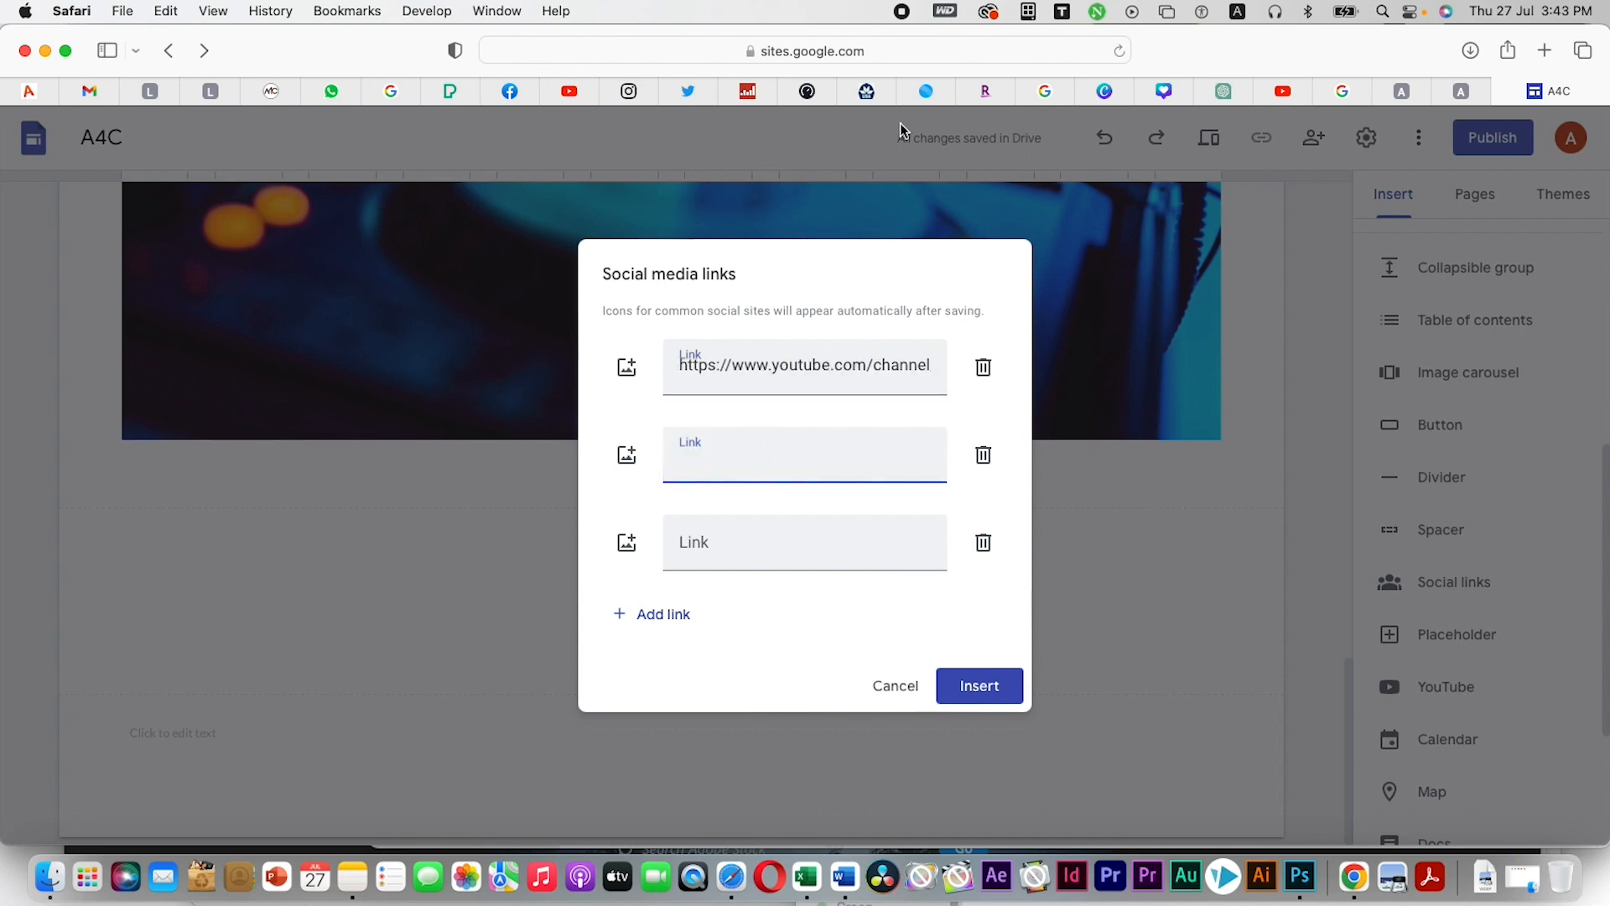
pyautogui.click(706, 94)
pyautogui.click(894, 56)
pyautogui.press('super+c')
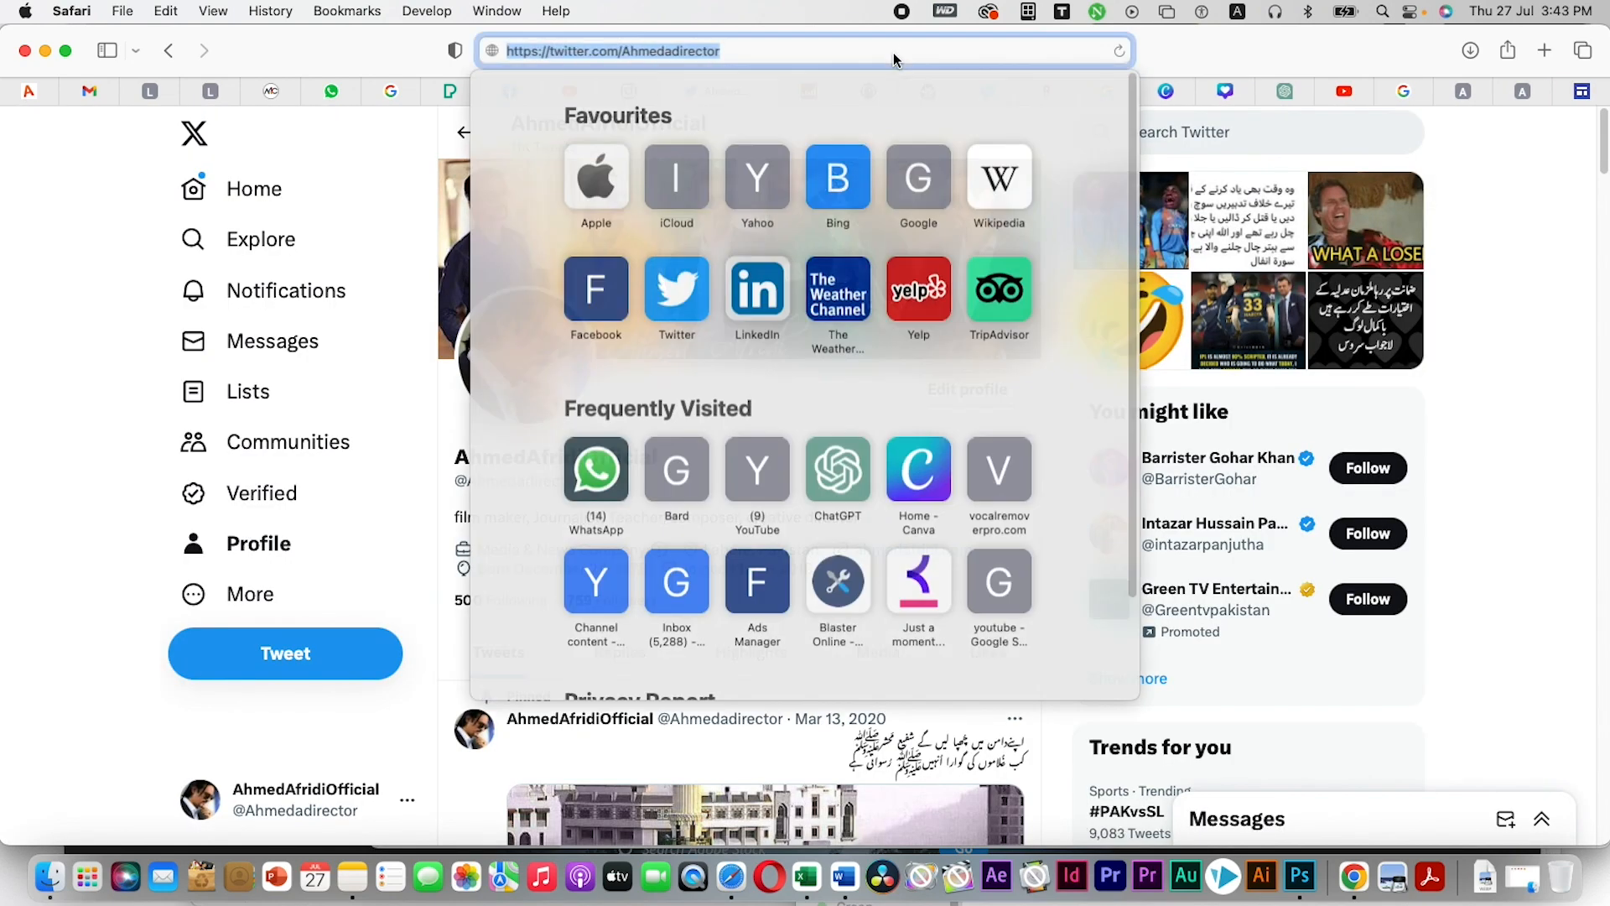
pyautogui.click(1581, 94)
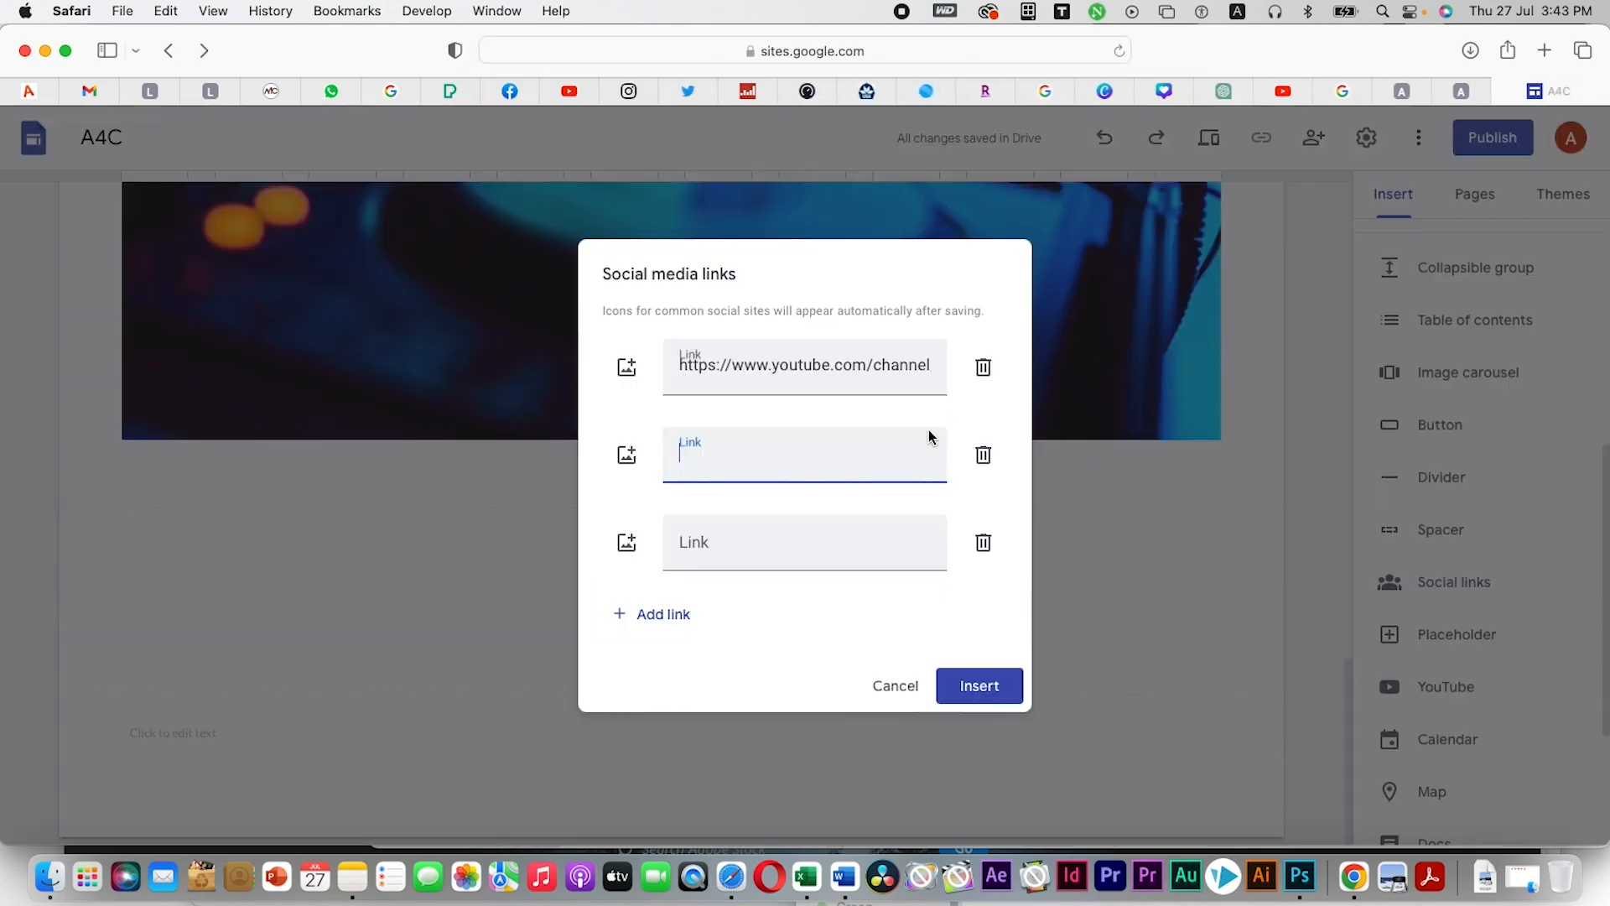
pyautogui.press('super+v')
pyautogui.click(791, 541)
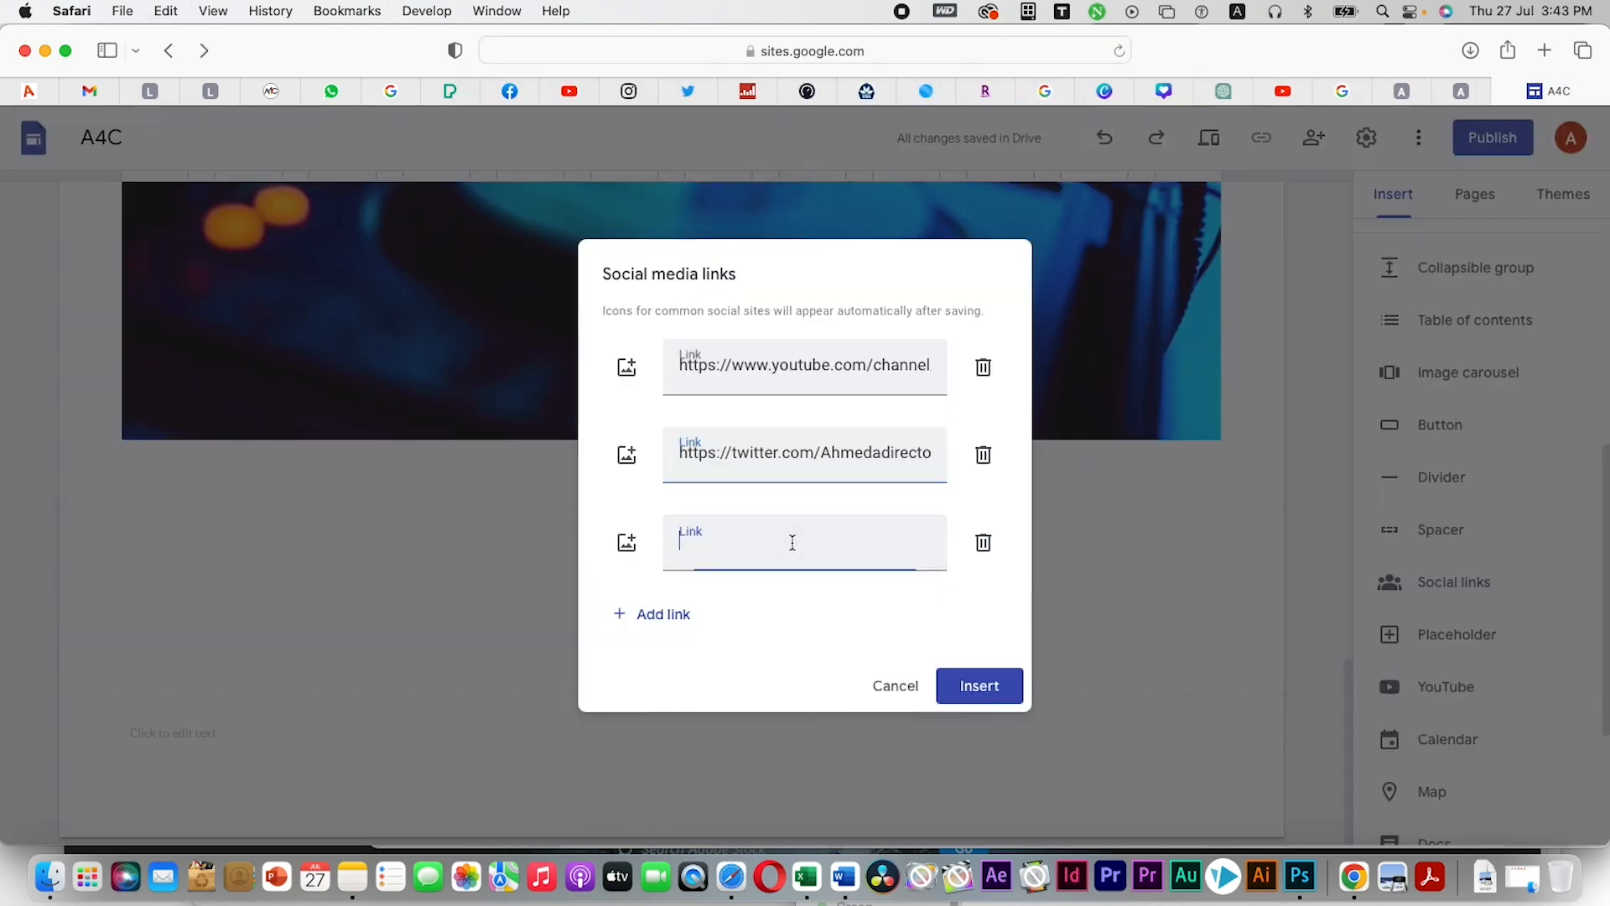
pyautogui.click(512, 92)
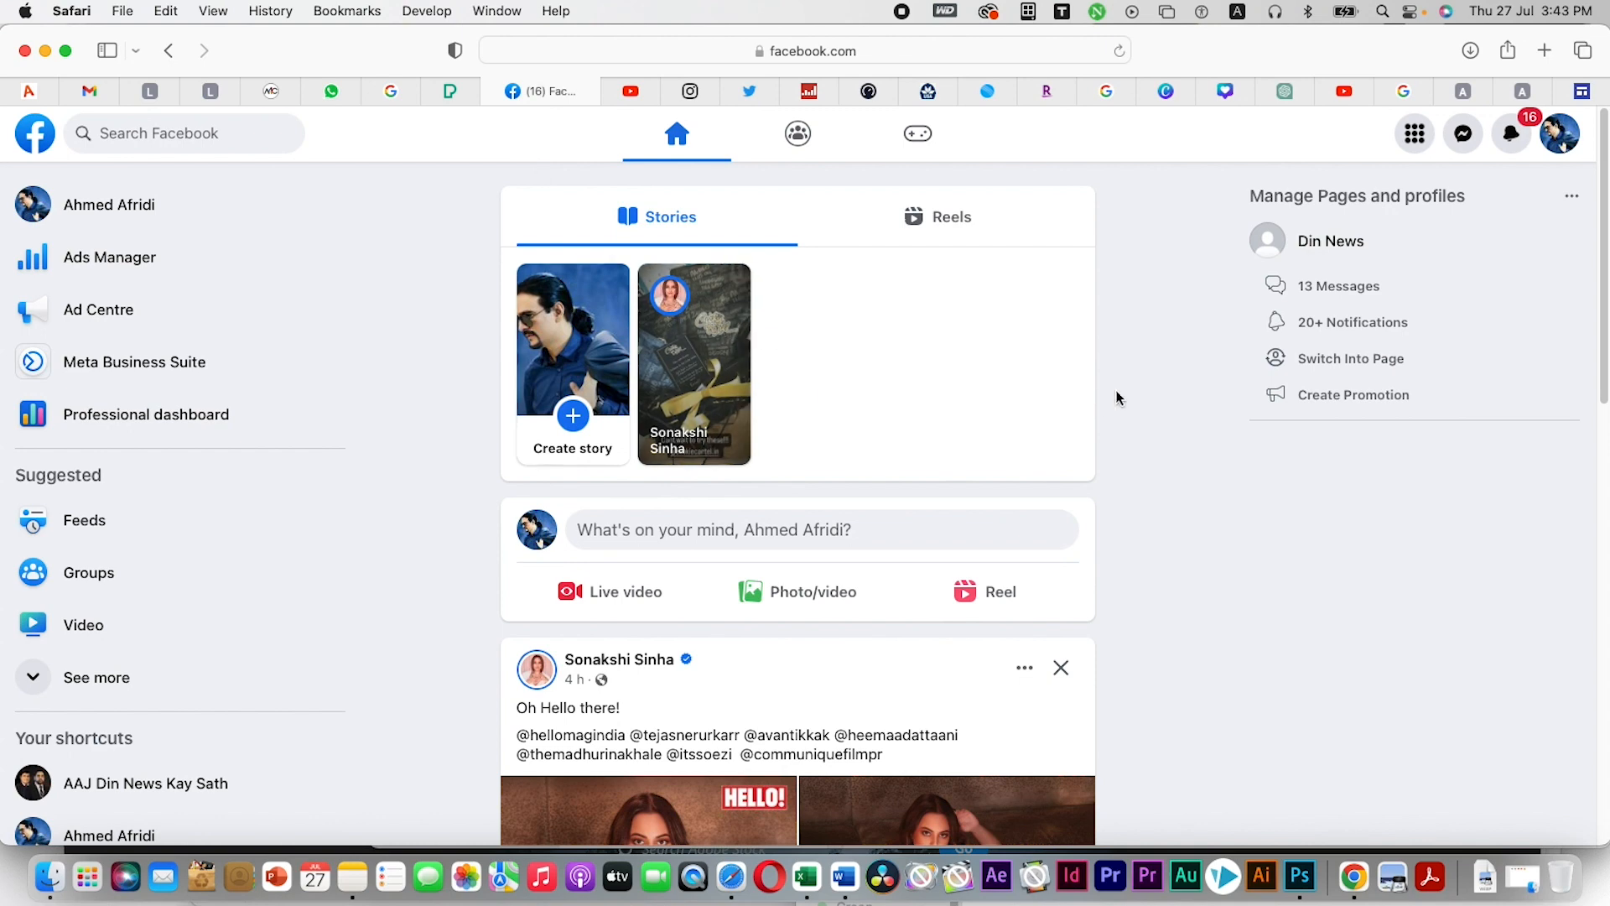
pyautogui.click(920, 51)
pyautogui.press('super+c')
pyautogui.click(1577, 91)
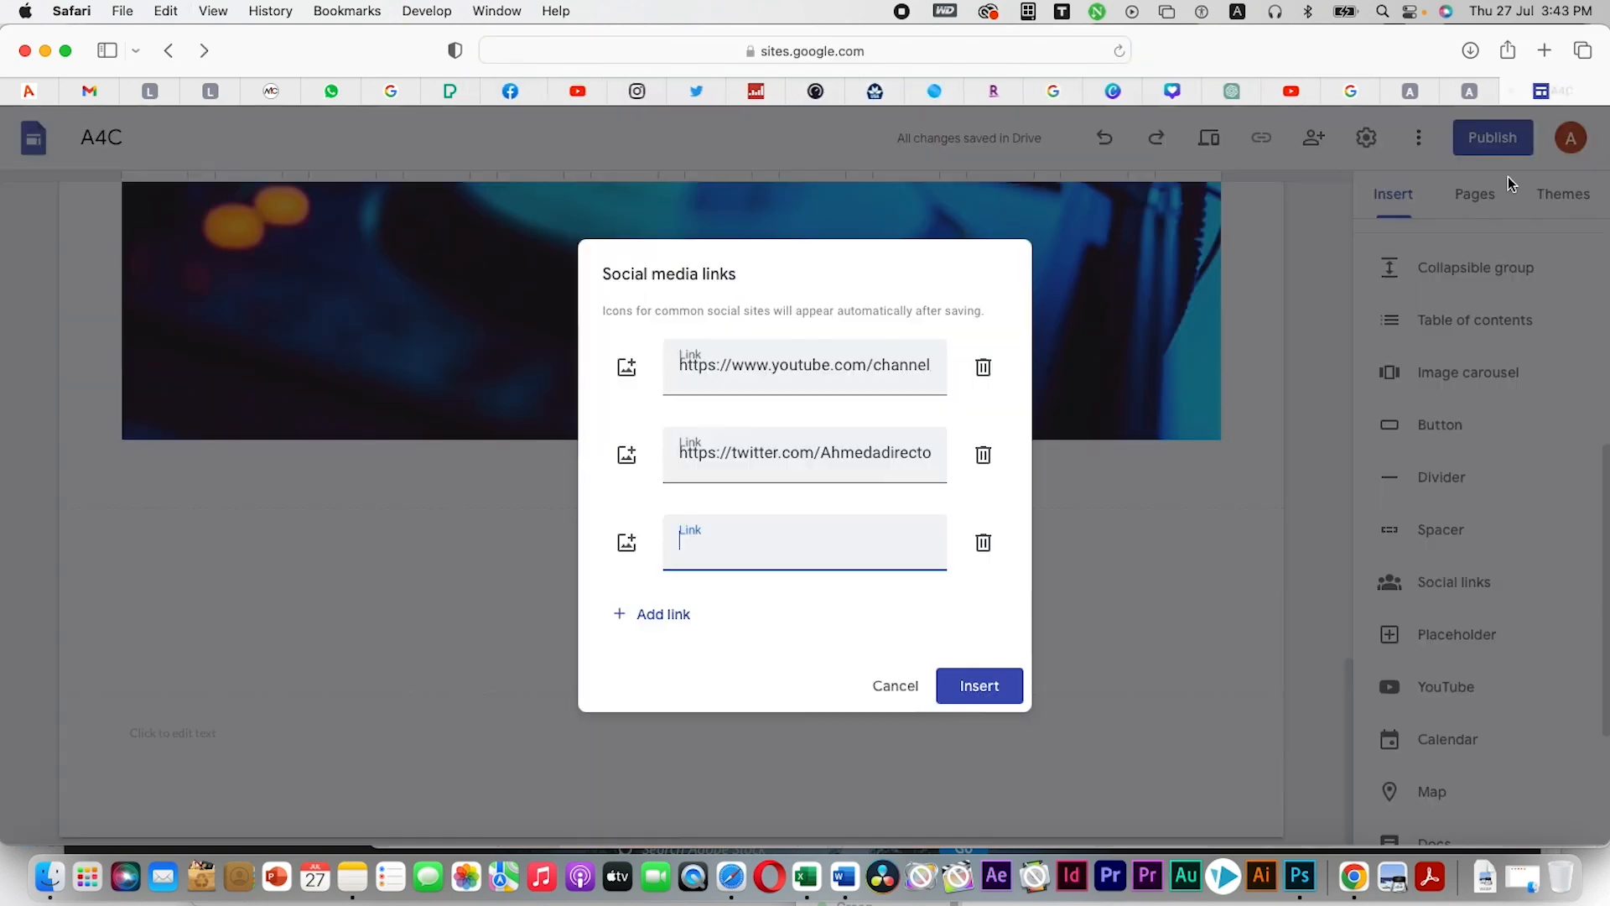
pyautogui.press('super+v')
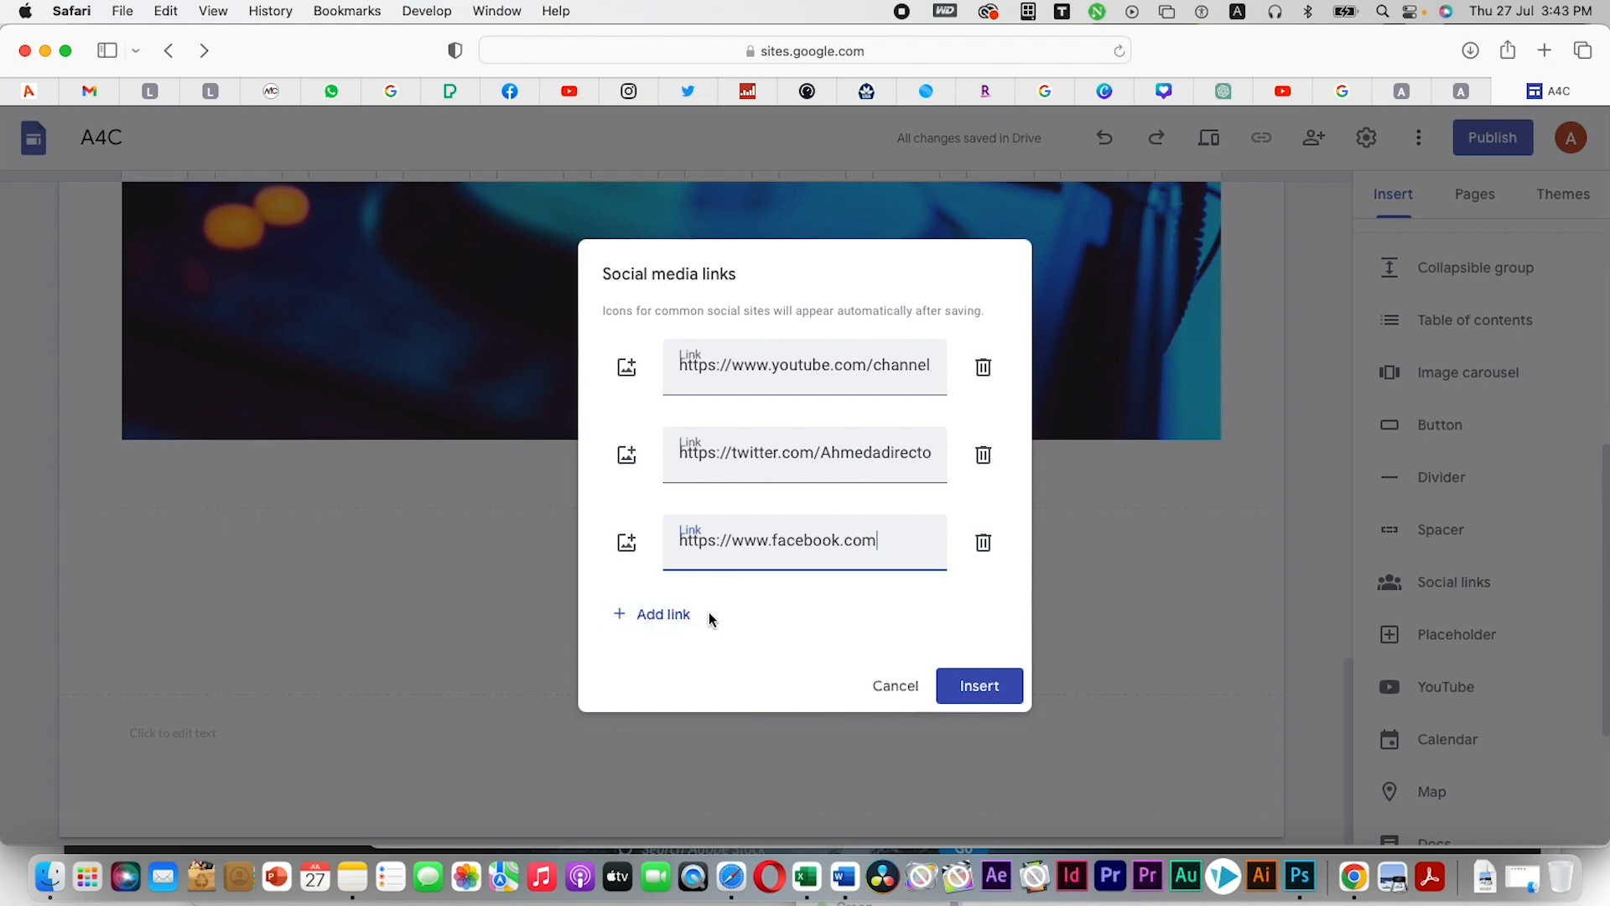
# Add a fourth link holding the copied address of the personal website, and insert the social links block
pyautogui.click(661, 625)
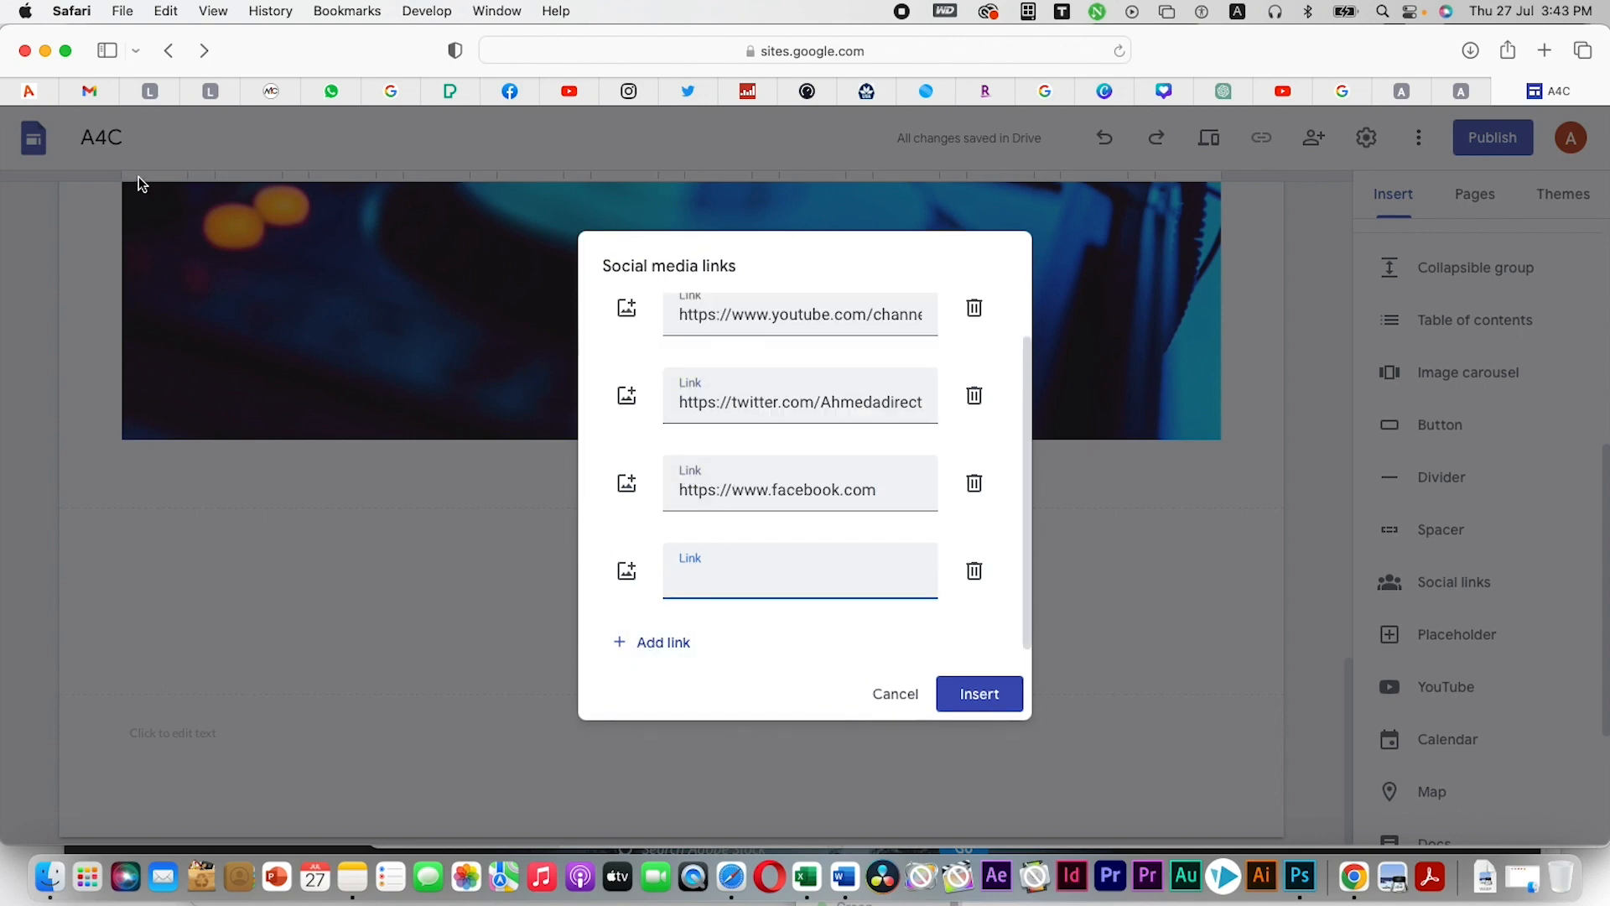
pyautogui.click(33, 92)
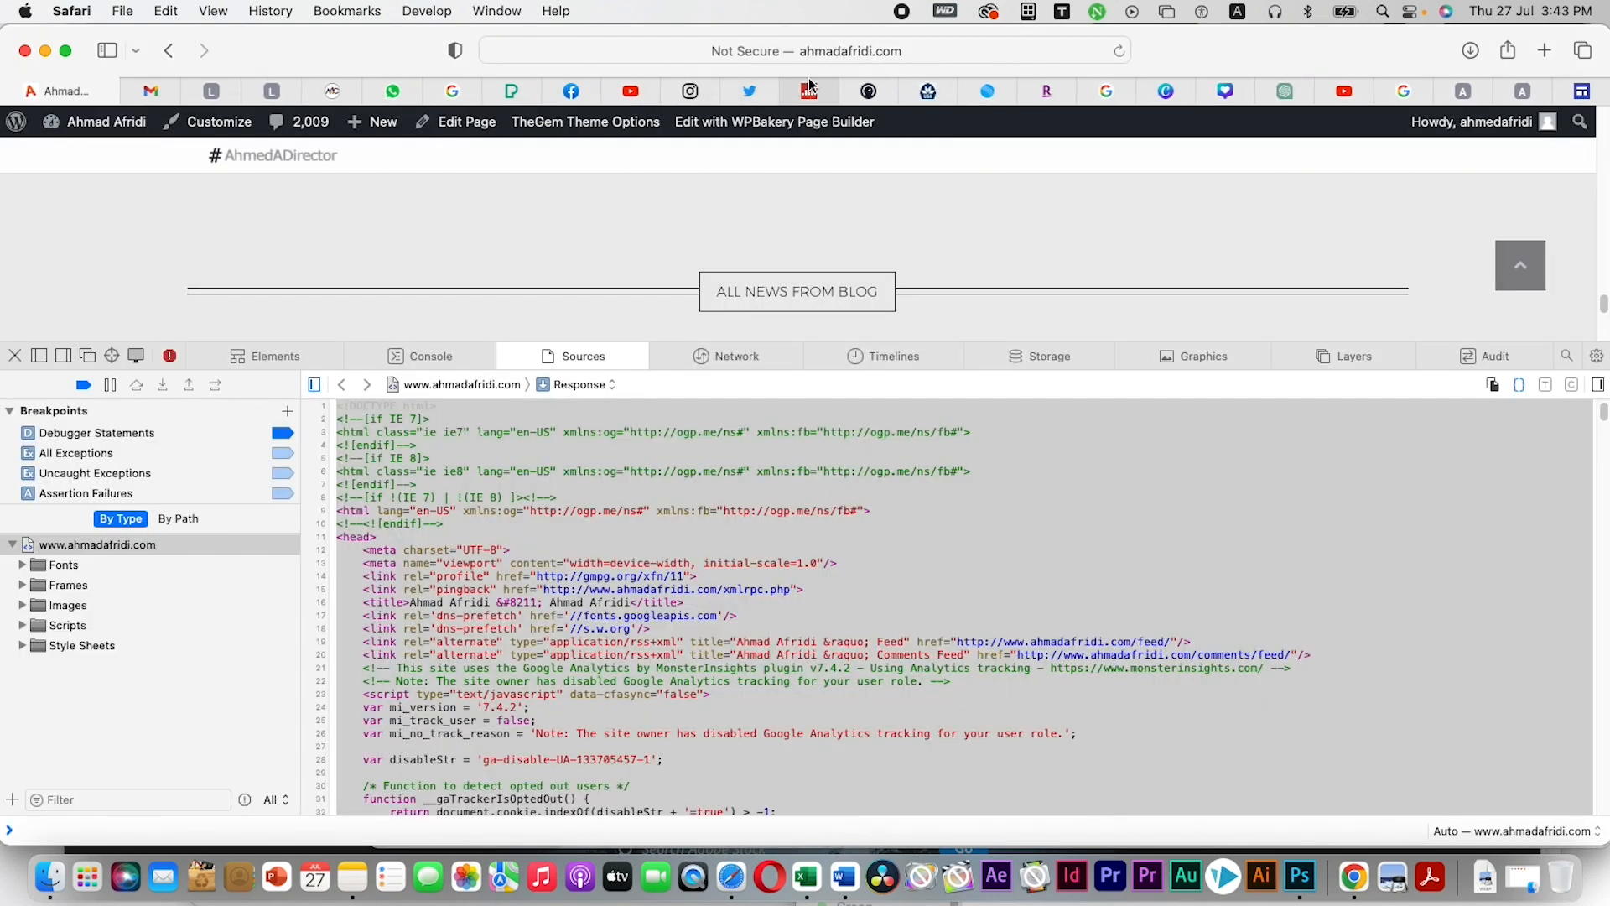
pyautogui.click(877, 56)
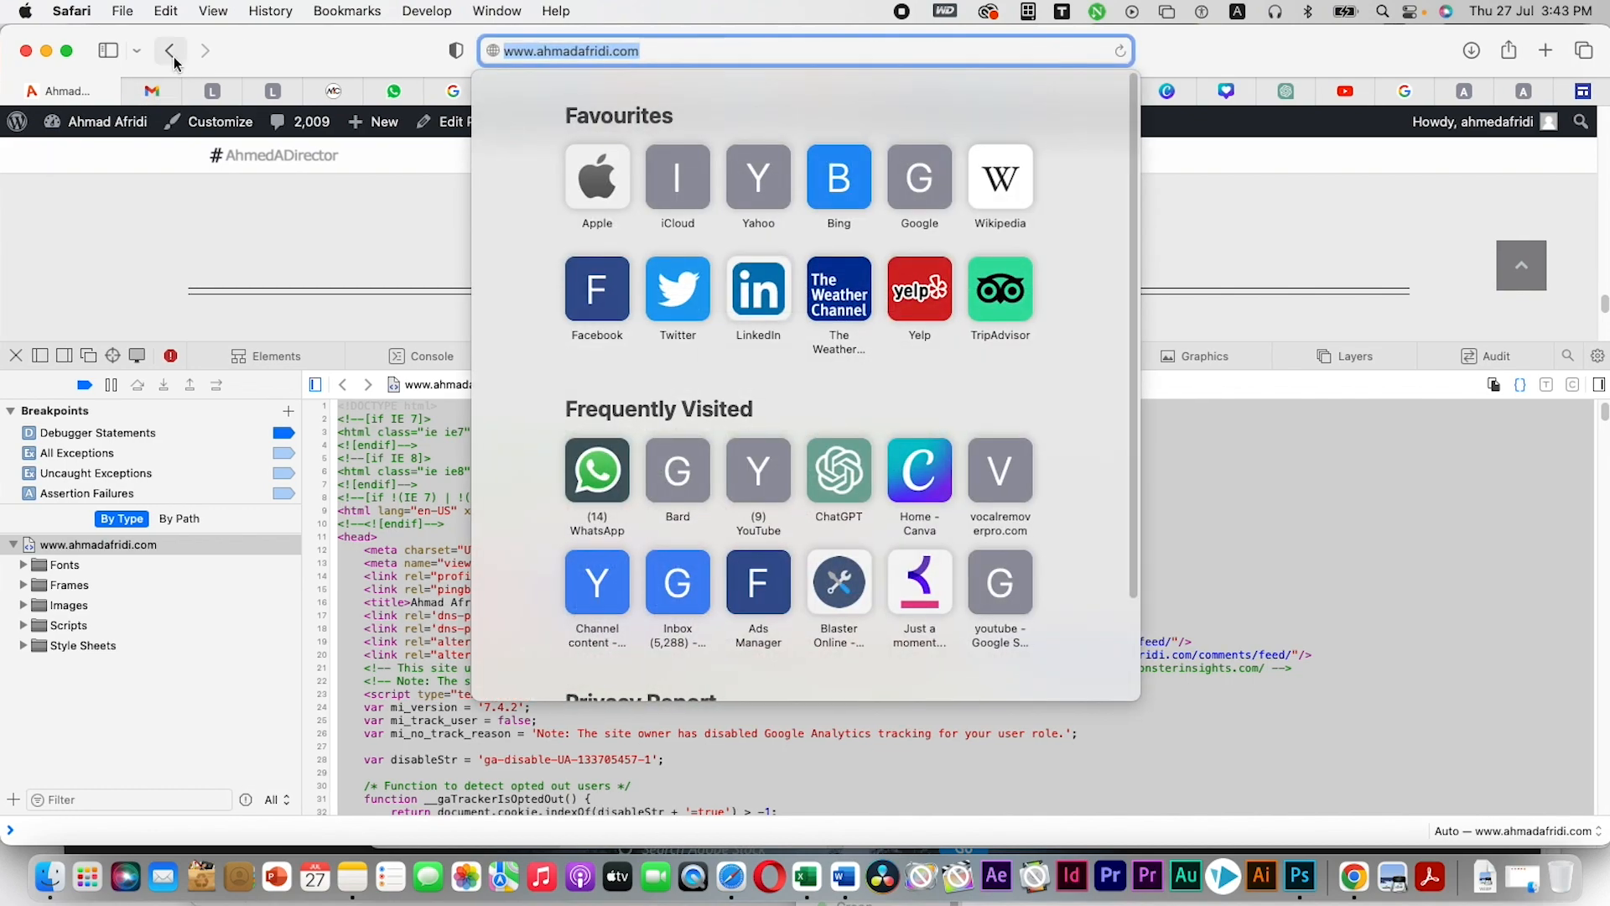
pyautogui.click(169, 50)
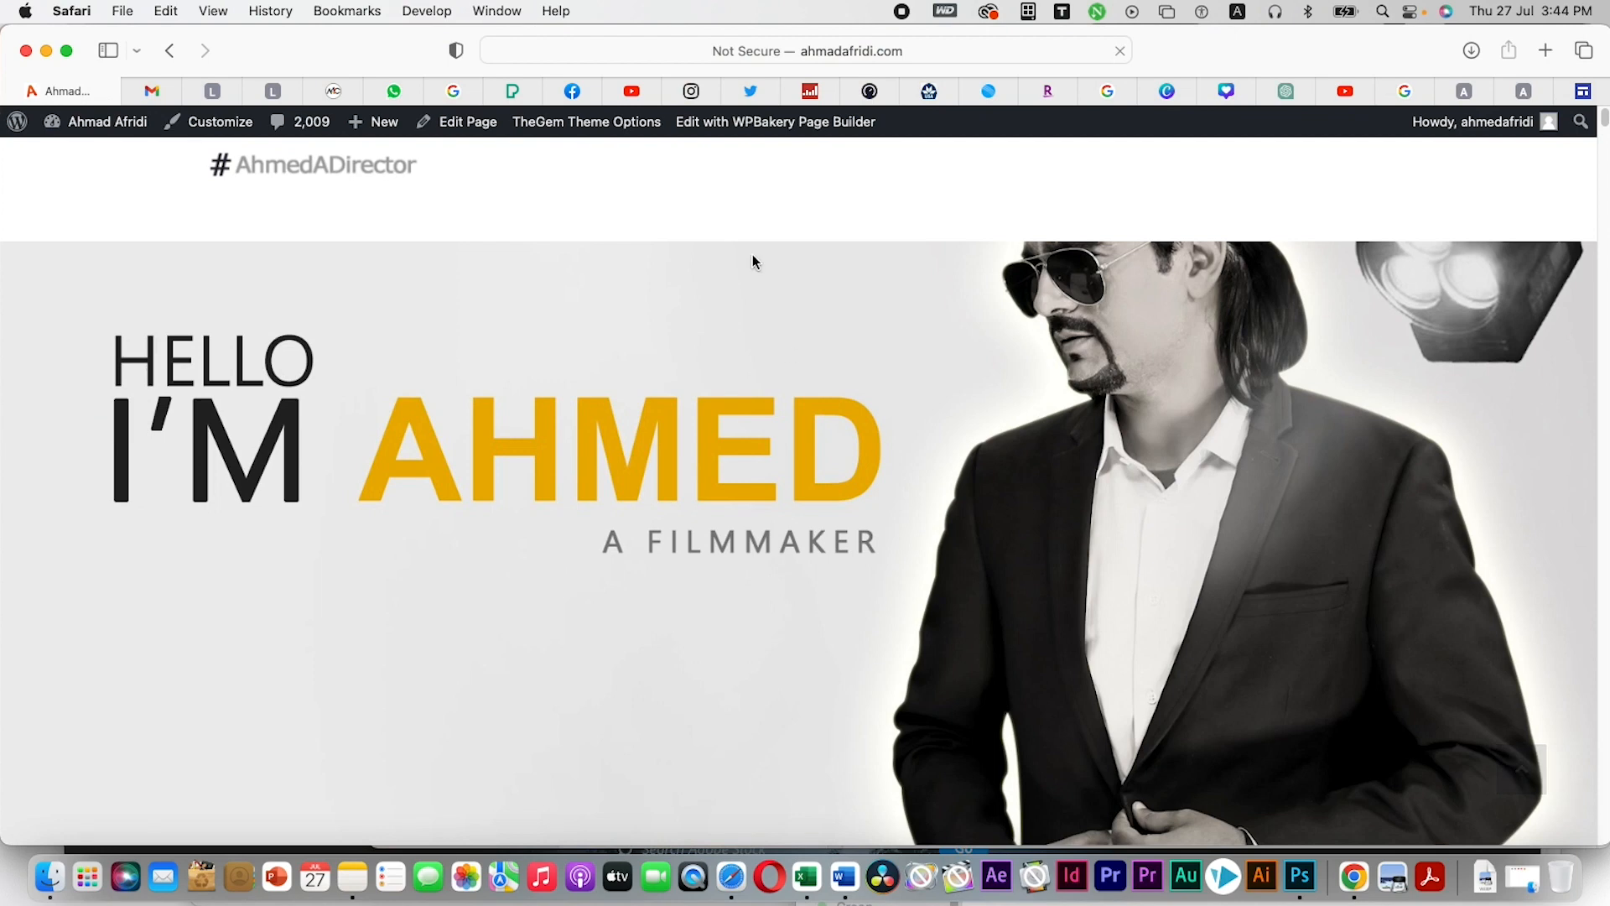
pyautogui.click(938, 50)
pyautogui.press('super+c')
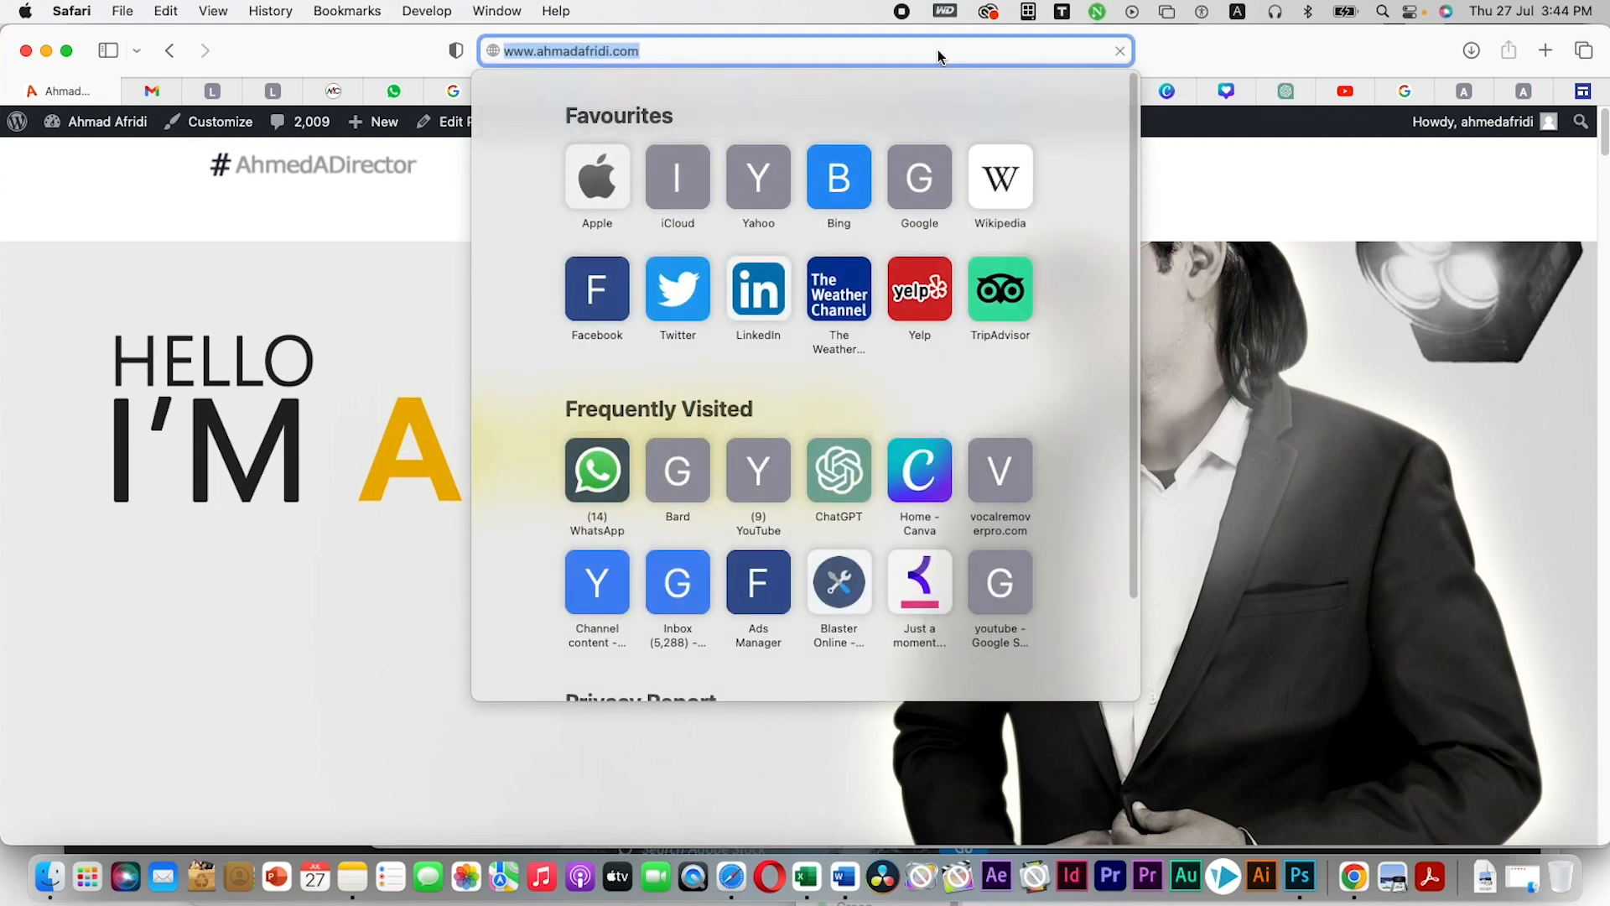
pyautogui.click(1583, 91)
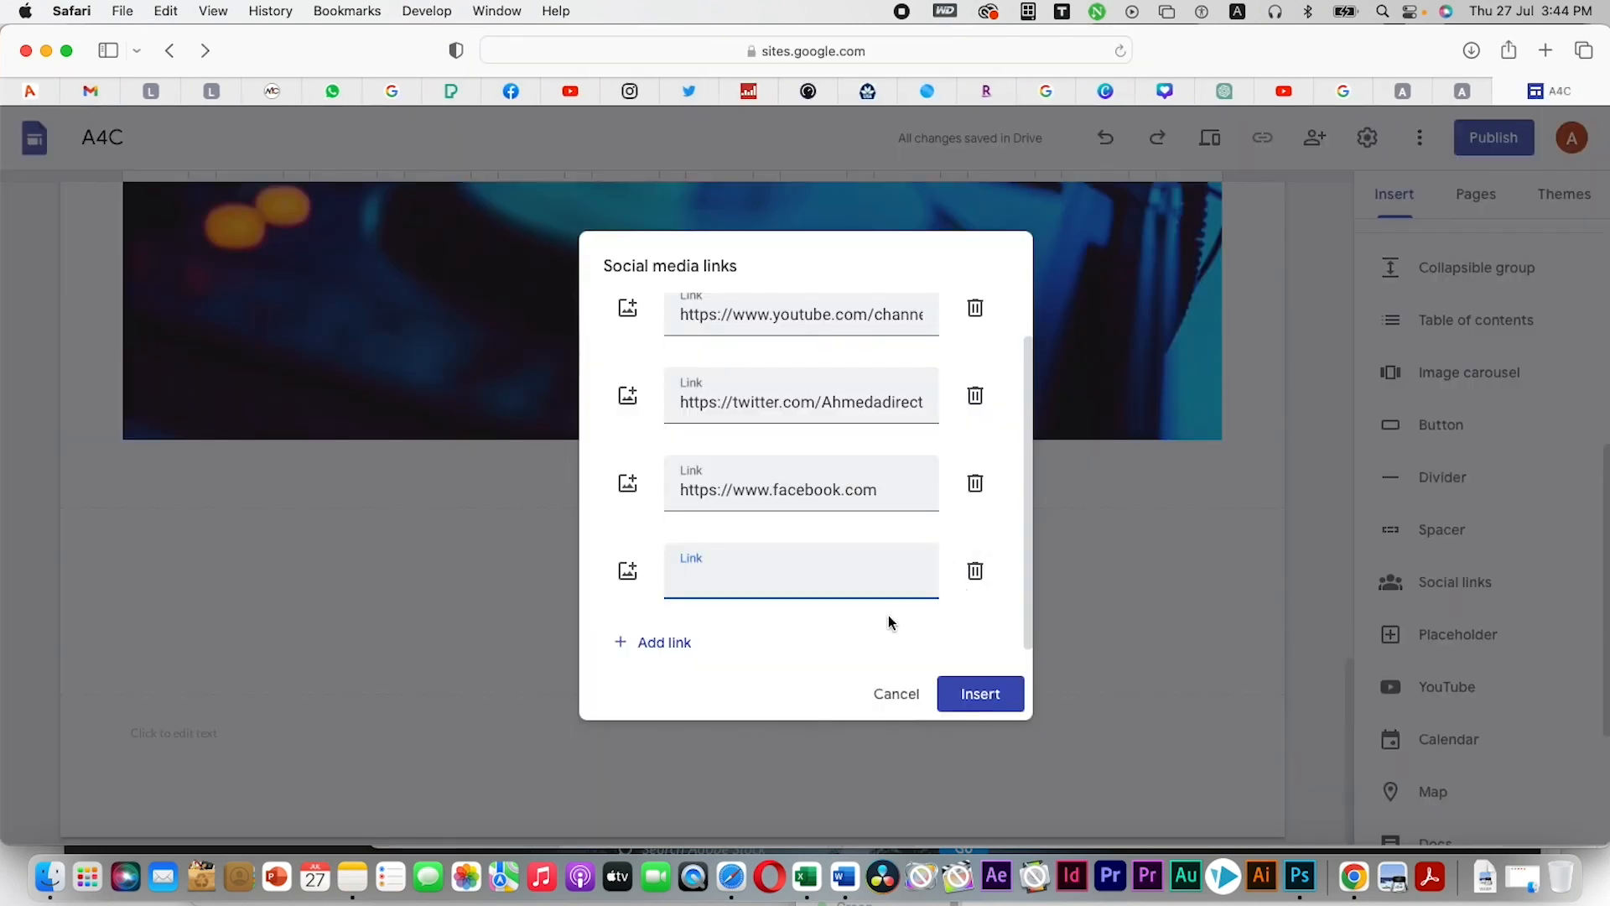
pyautogui.press('super+v')
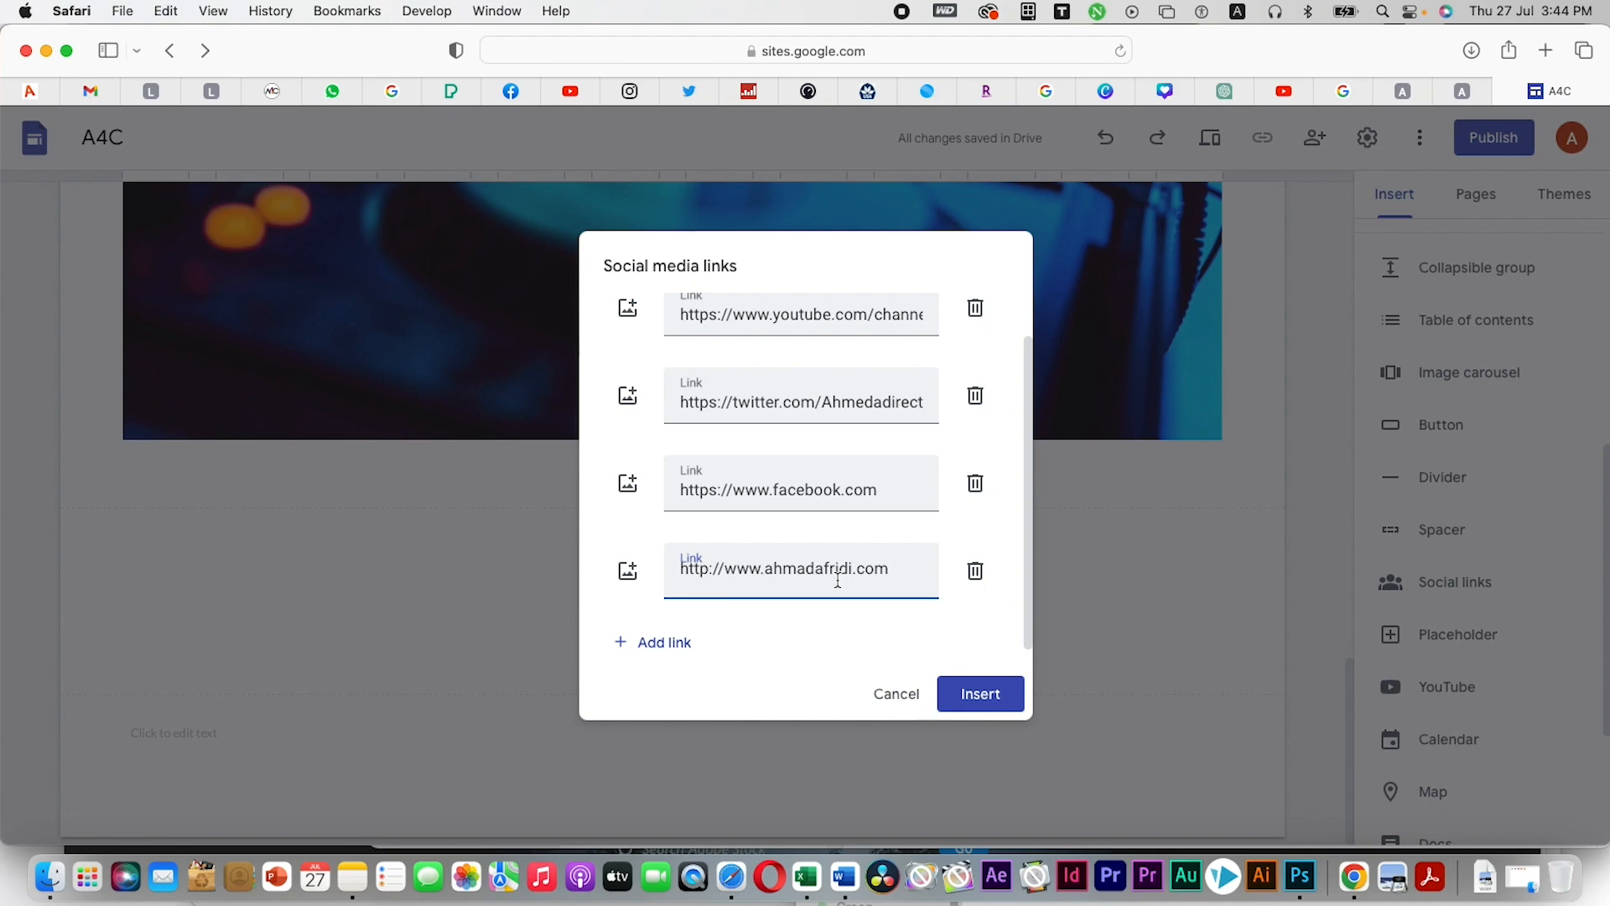
pyautogui.click(978, 696)
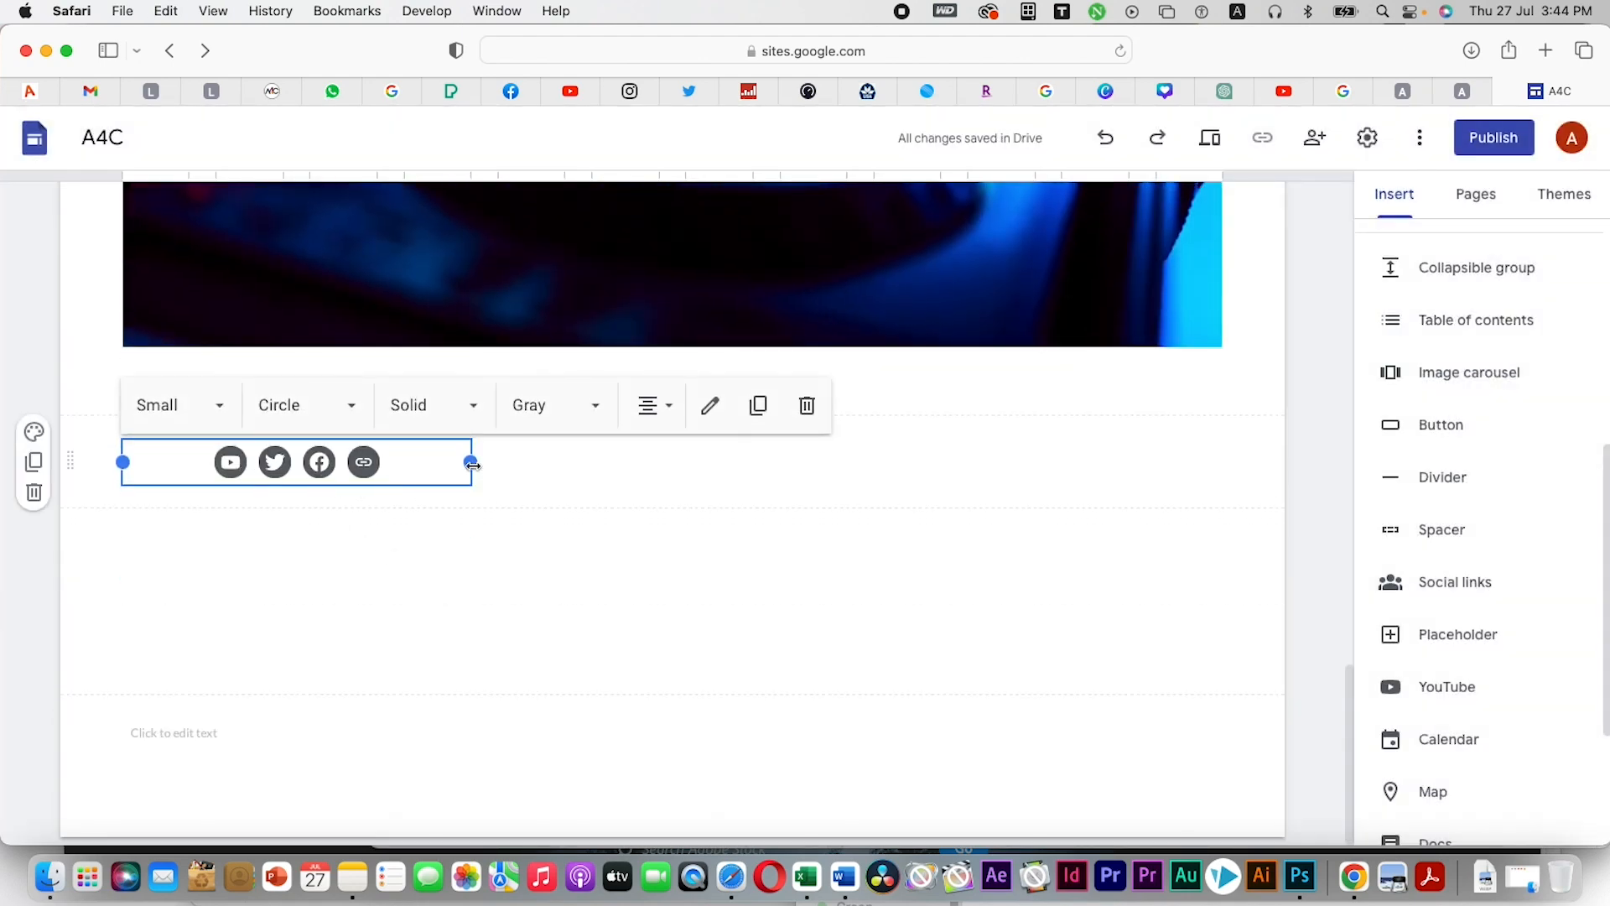
# Stretch the social links block across the full content width and set its icon size to Medium after trying Large
pyautogui.moveTo(471, 462); pyautogui.dragTo(1276, 457)
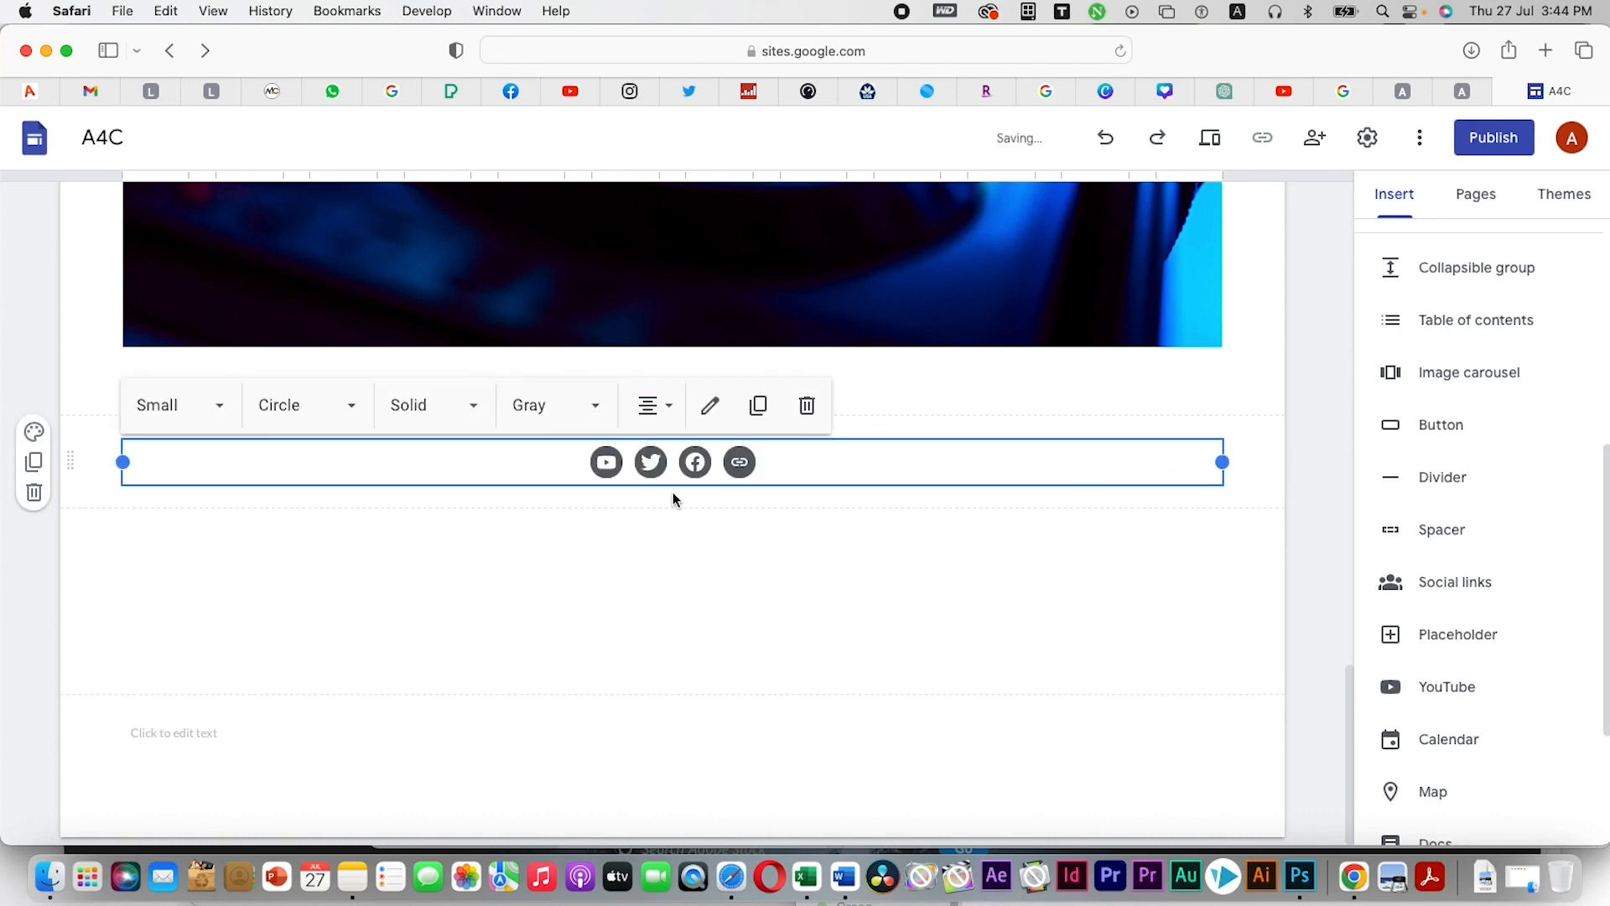
pyautogui.click(225, 408)
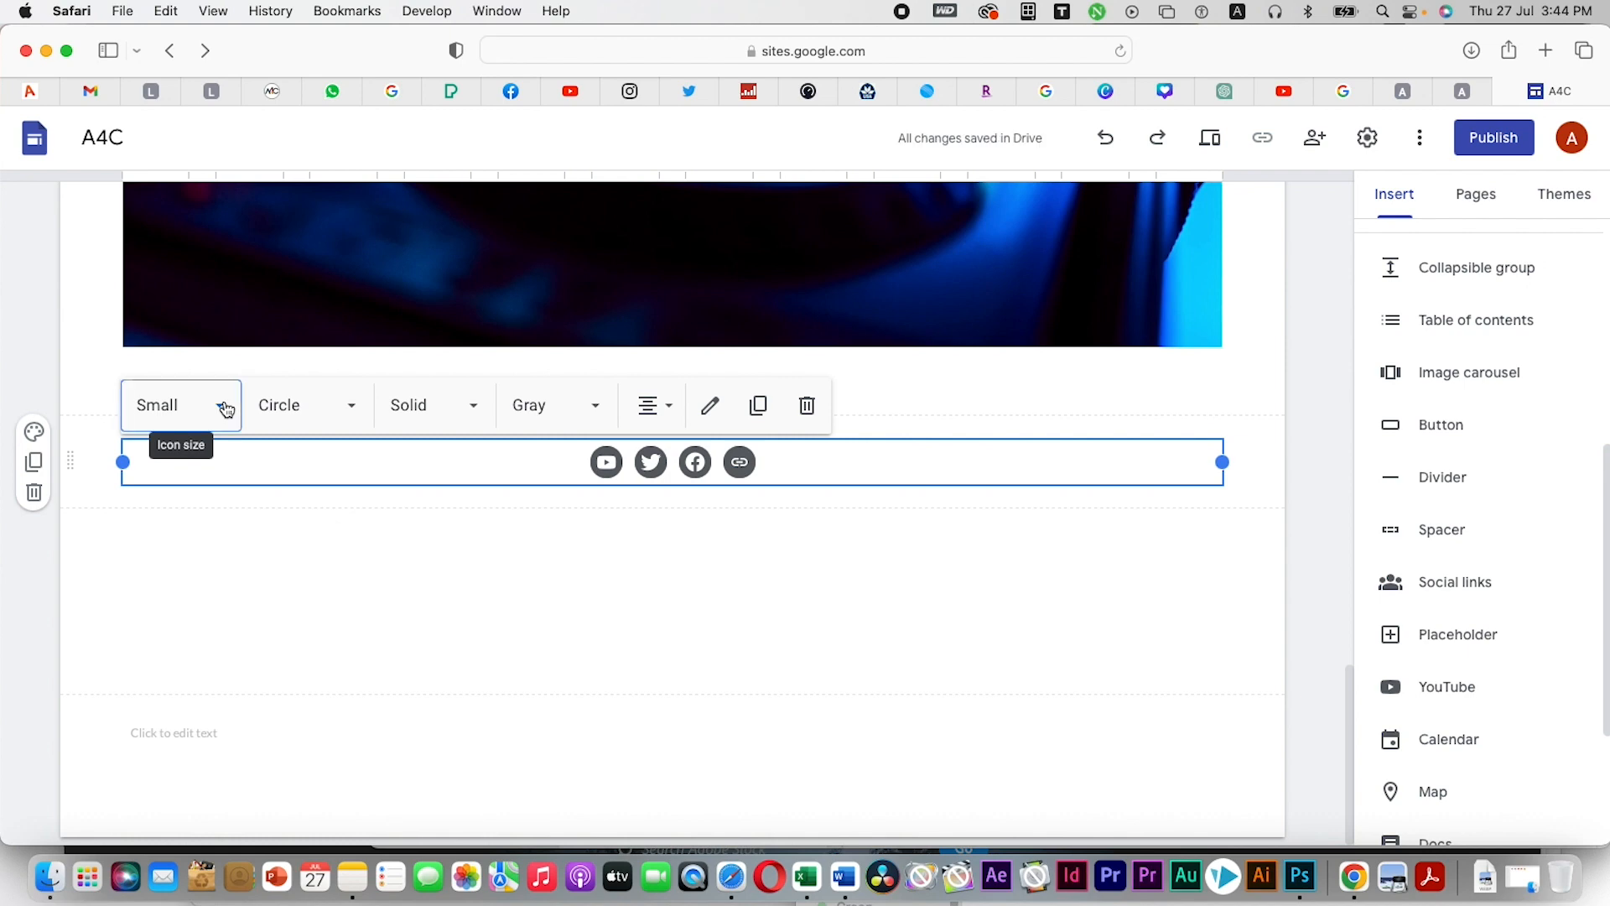
pyautogui.click(195, 560)
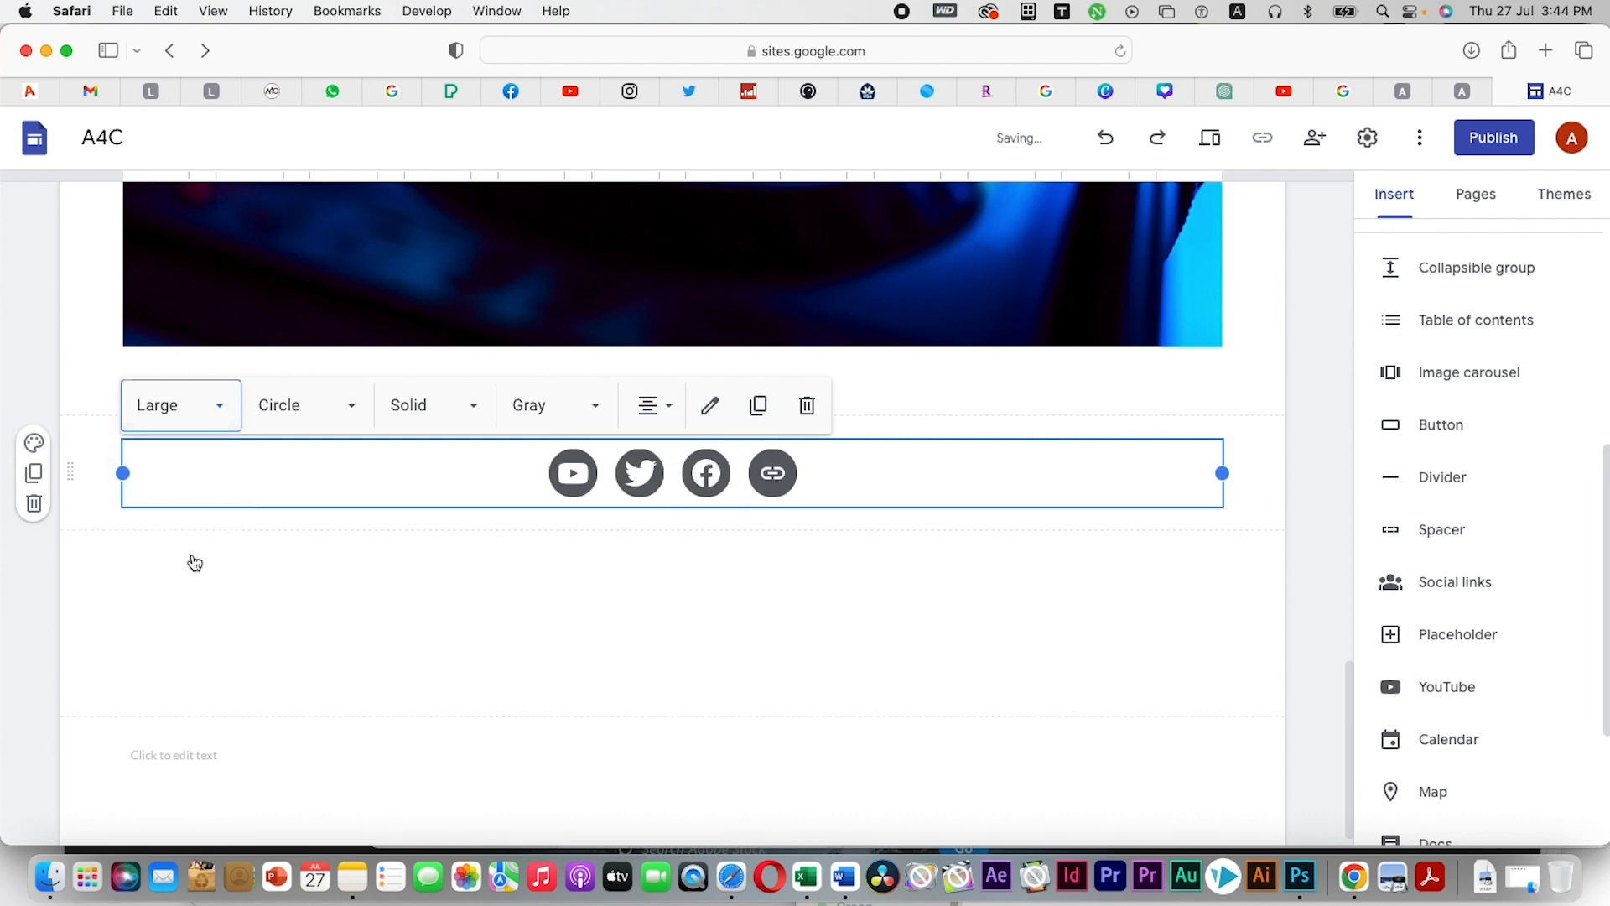
pyautogui.click(222, 416)
pyautogui.click(203, 511)
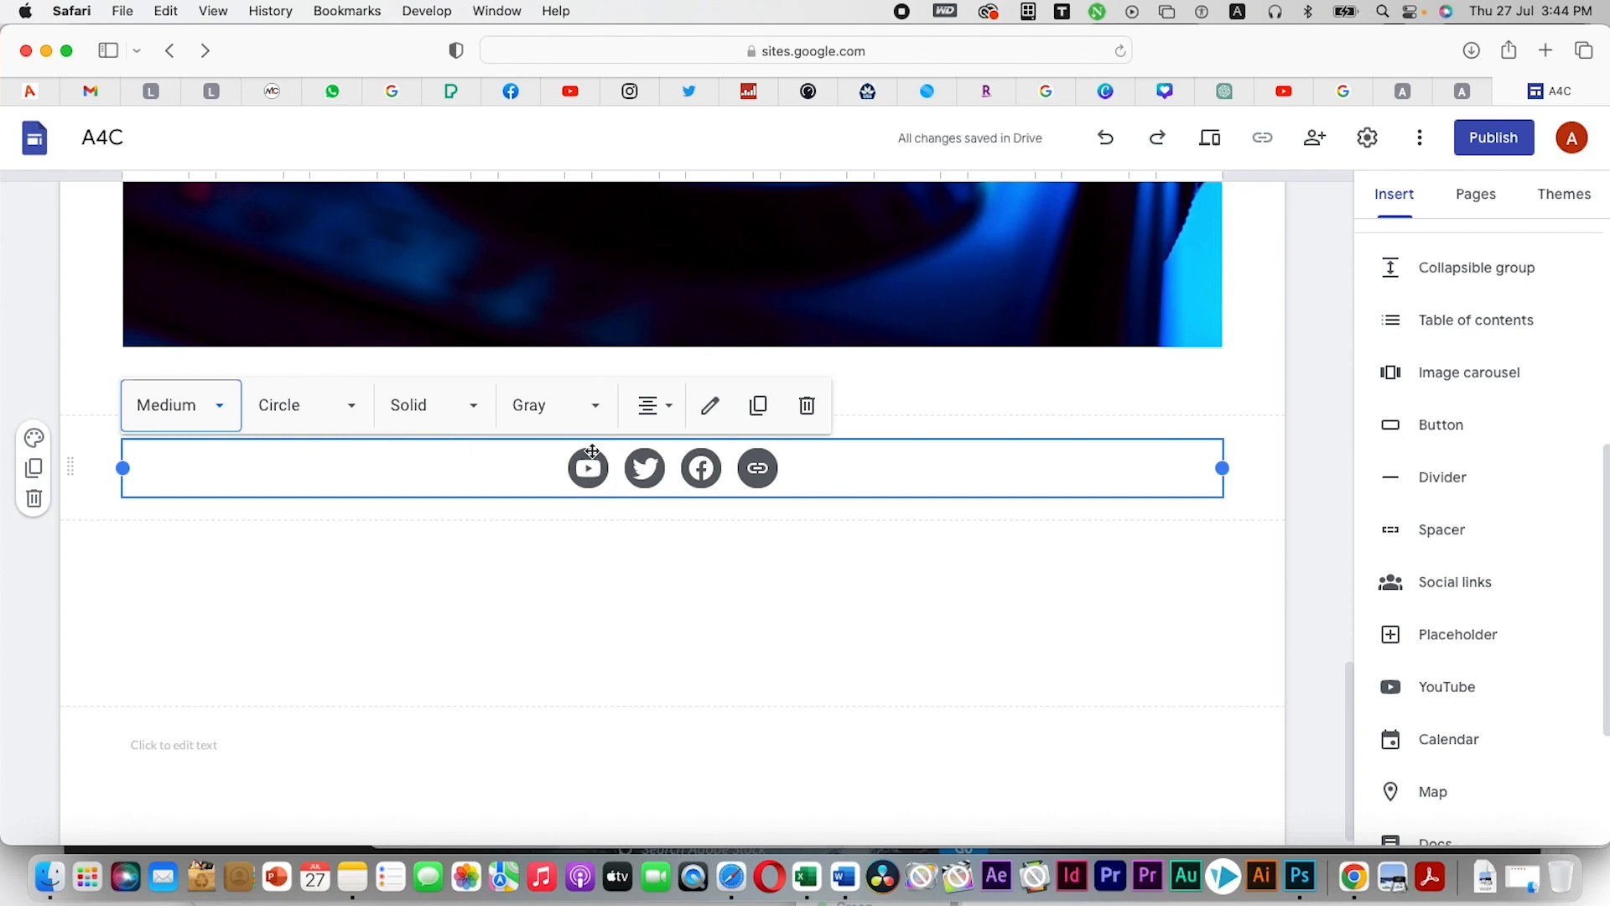
# Try the Square and No shape options on the social icons, and set their shape to Square
pyautogui.click(345, 406)
pyautogui.click(291, 568)
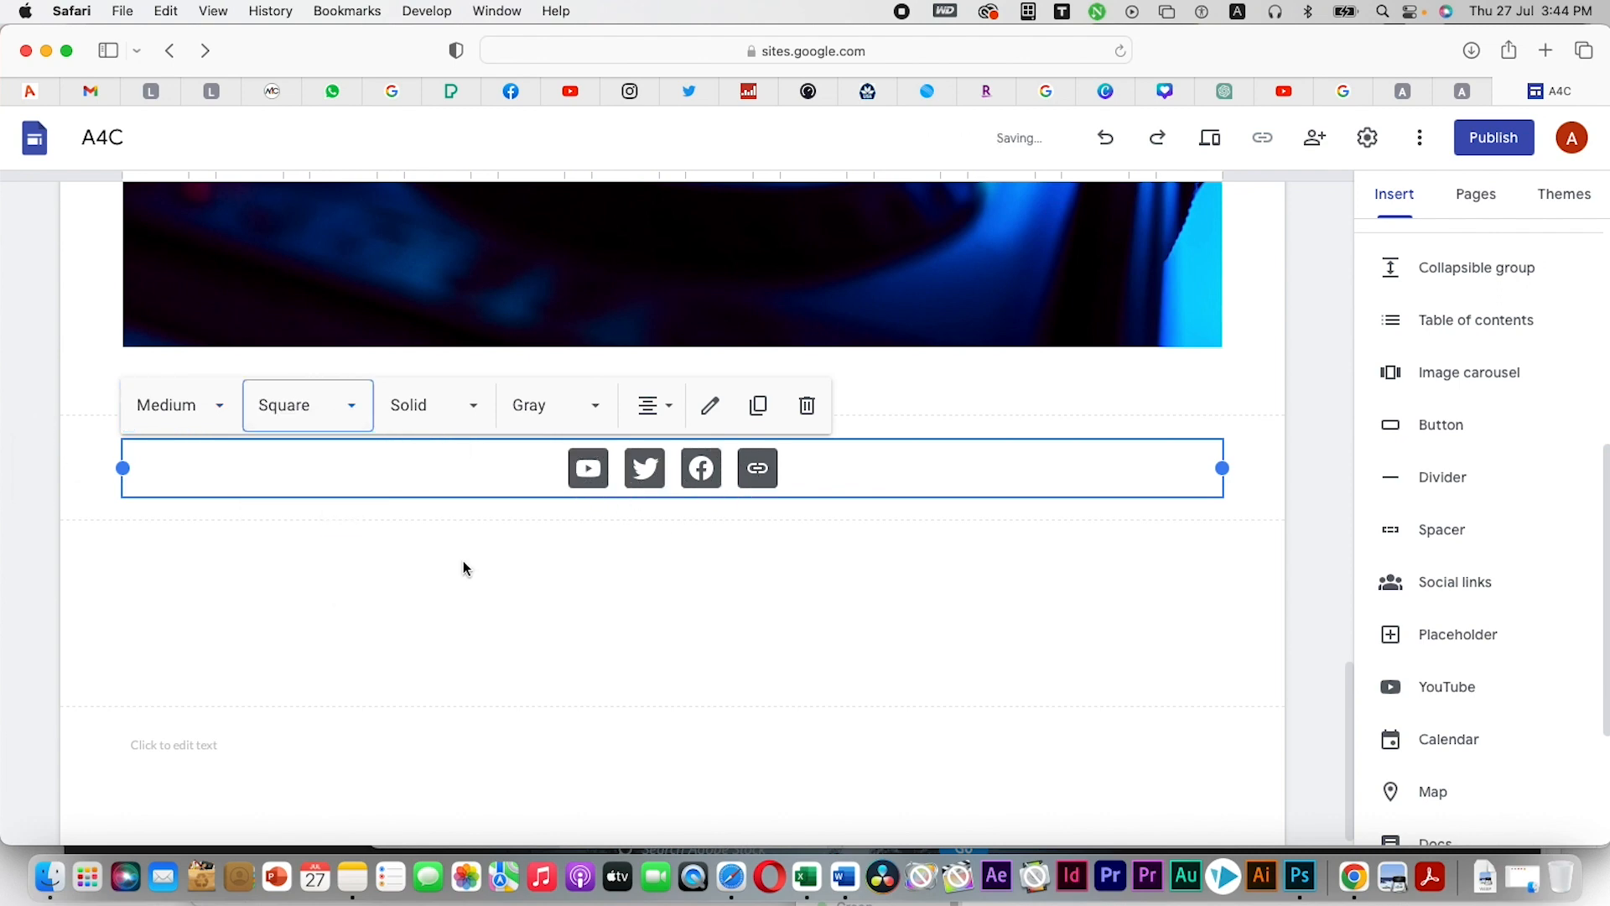
pyautogui.click(324, 415)
pyautogui.click(298, 466)
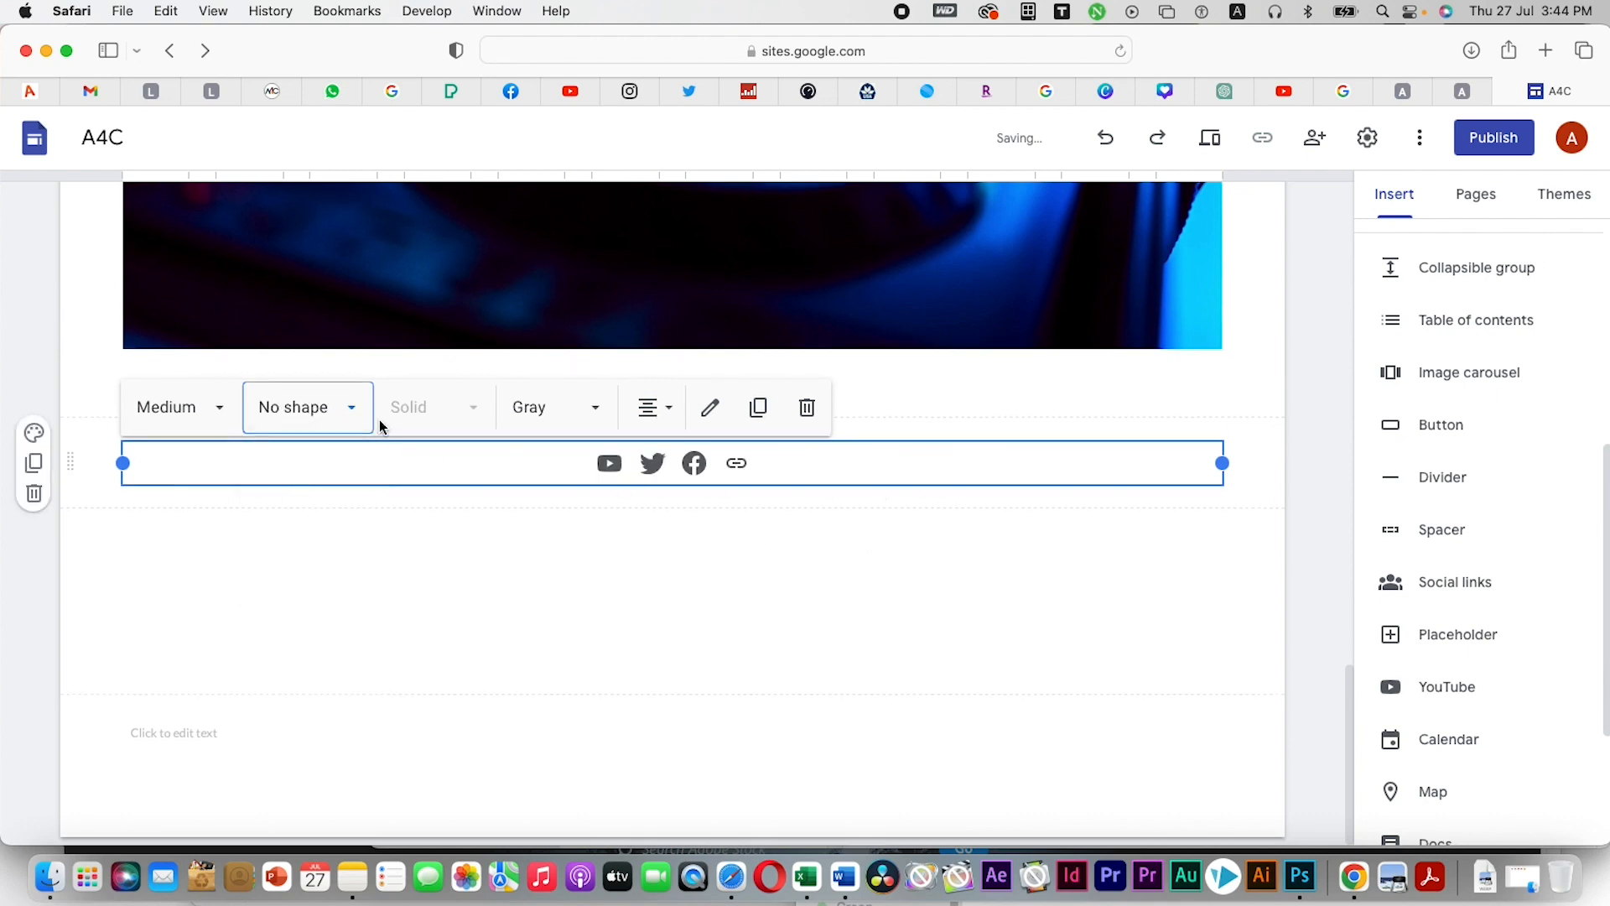
pyautogui.click(355, 413)
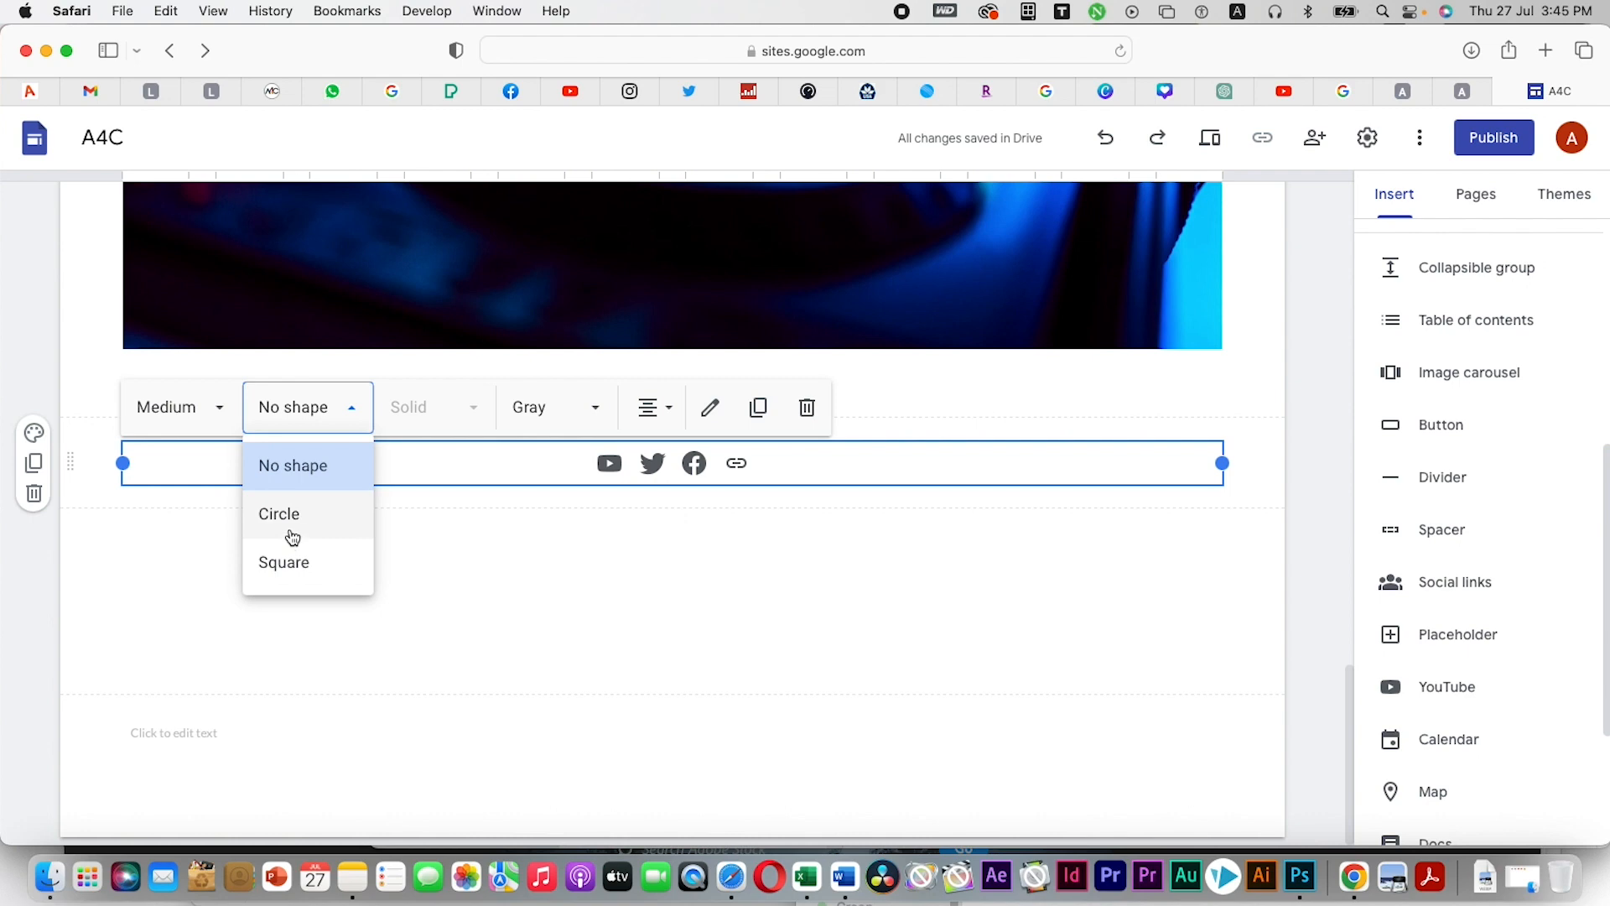
pyautogui.click(301, 566)
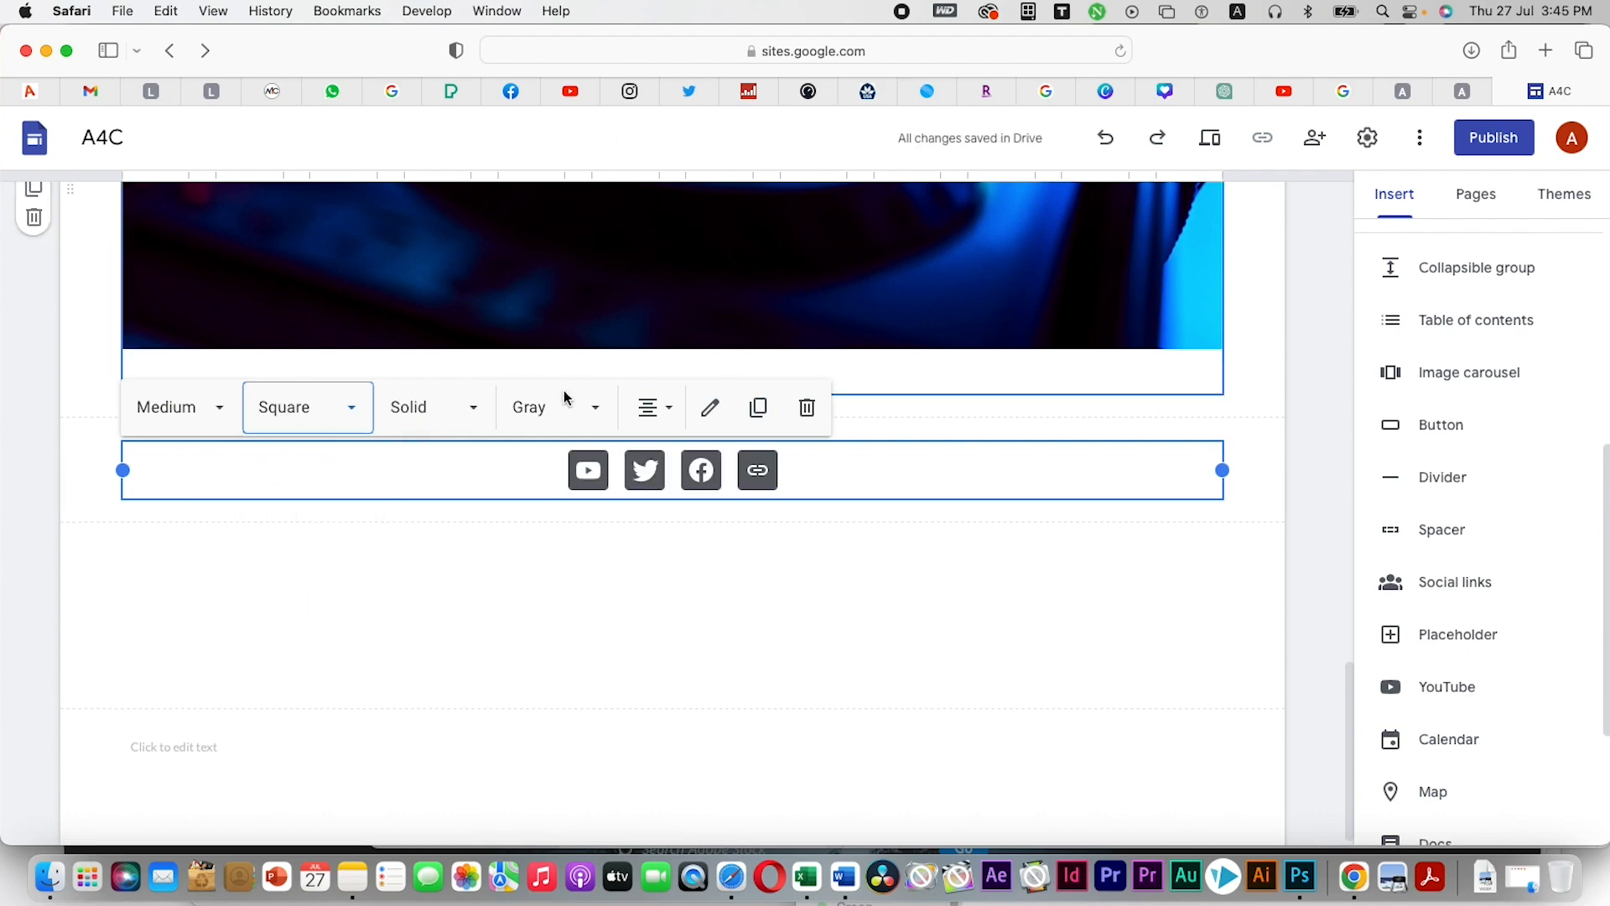
# Try the Outline style on the social icons, return them to Solid, and set their colour to Colored
pyautogui.click(474, 408)
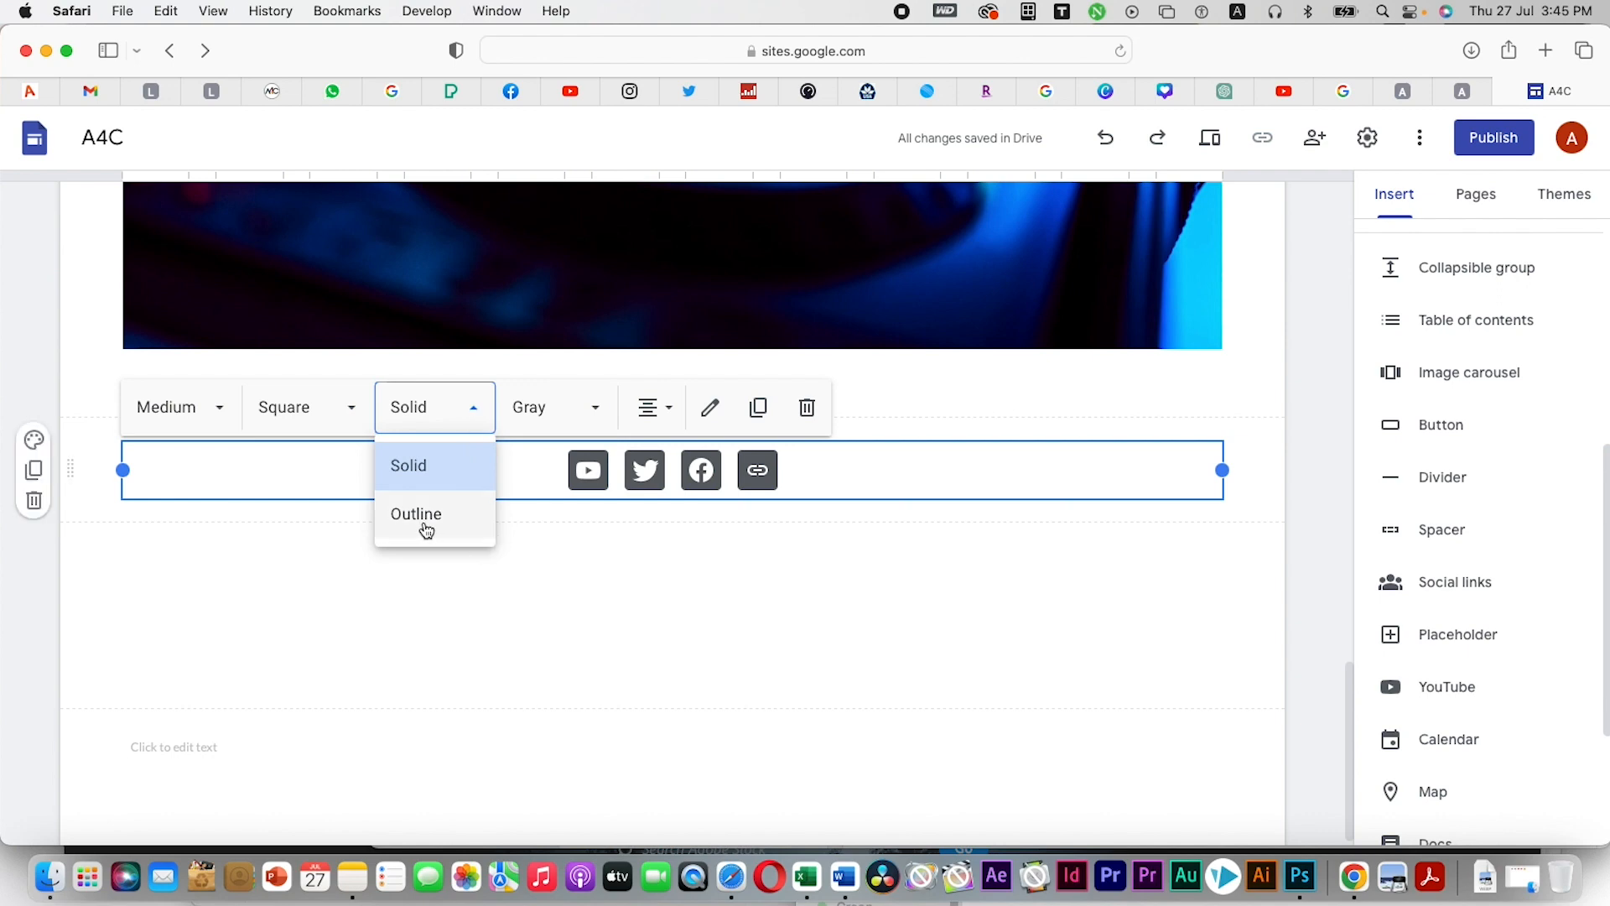
pyautogui.click(471, 524)
pyautogui.click(476, 413)
pyautogui.click(442, 471)
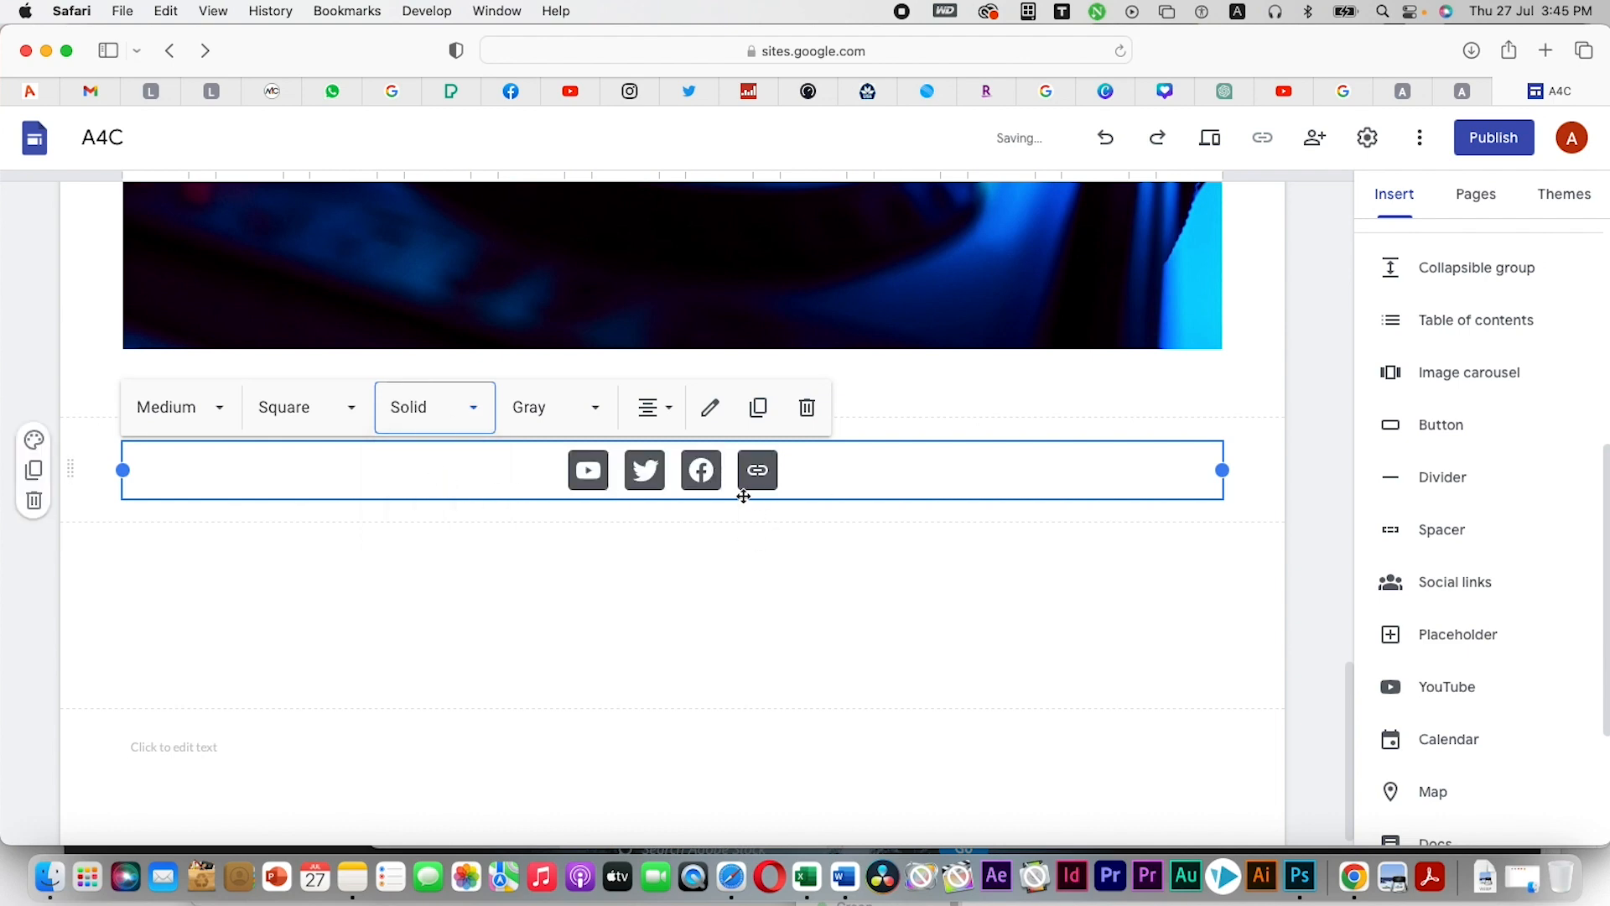
pyautogui.click(595, 410)
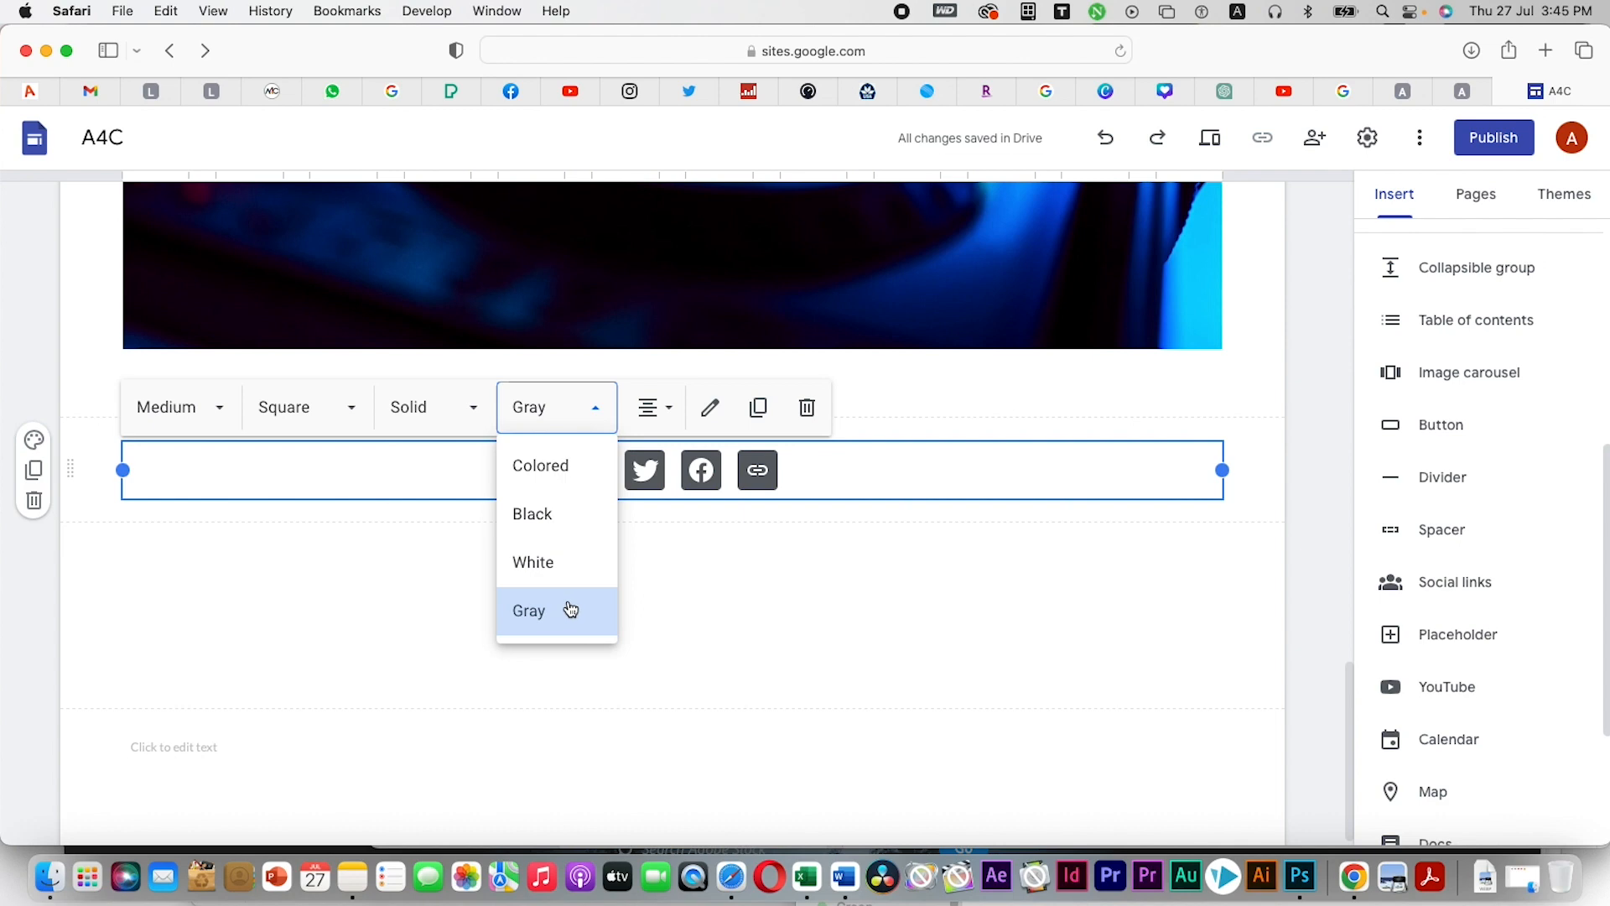
pyautogui.click(540, 463)
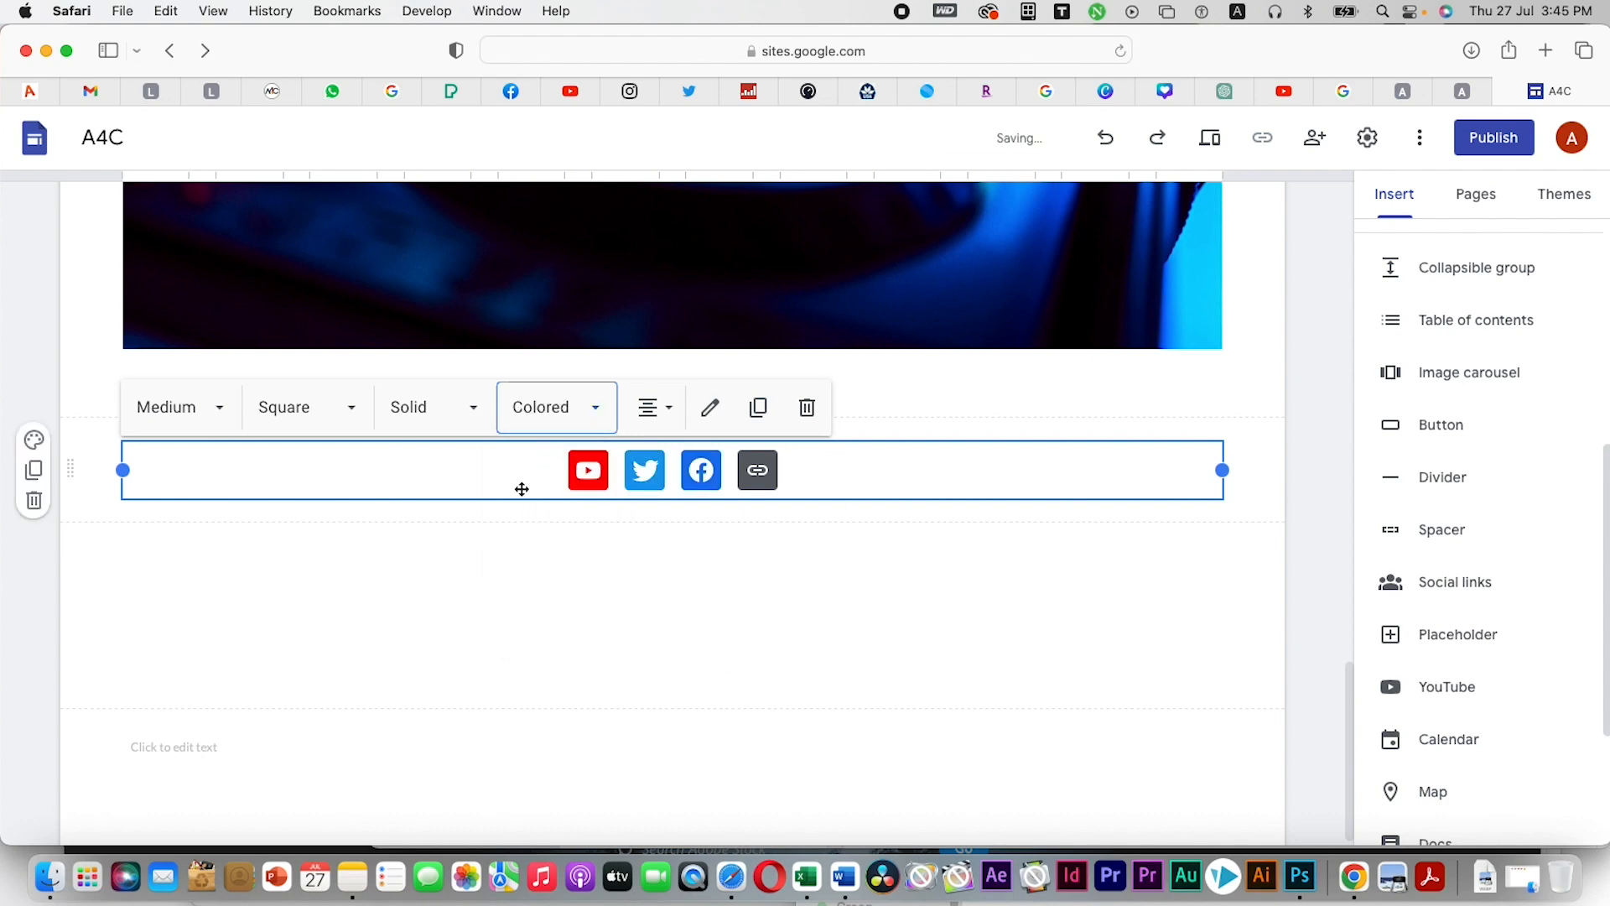
# Try left, right and justified alignment on the social icons, return them to centre alignment, and deselect the block
pyautogui.click(654, 408)
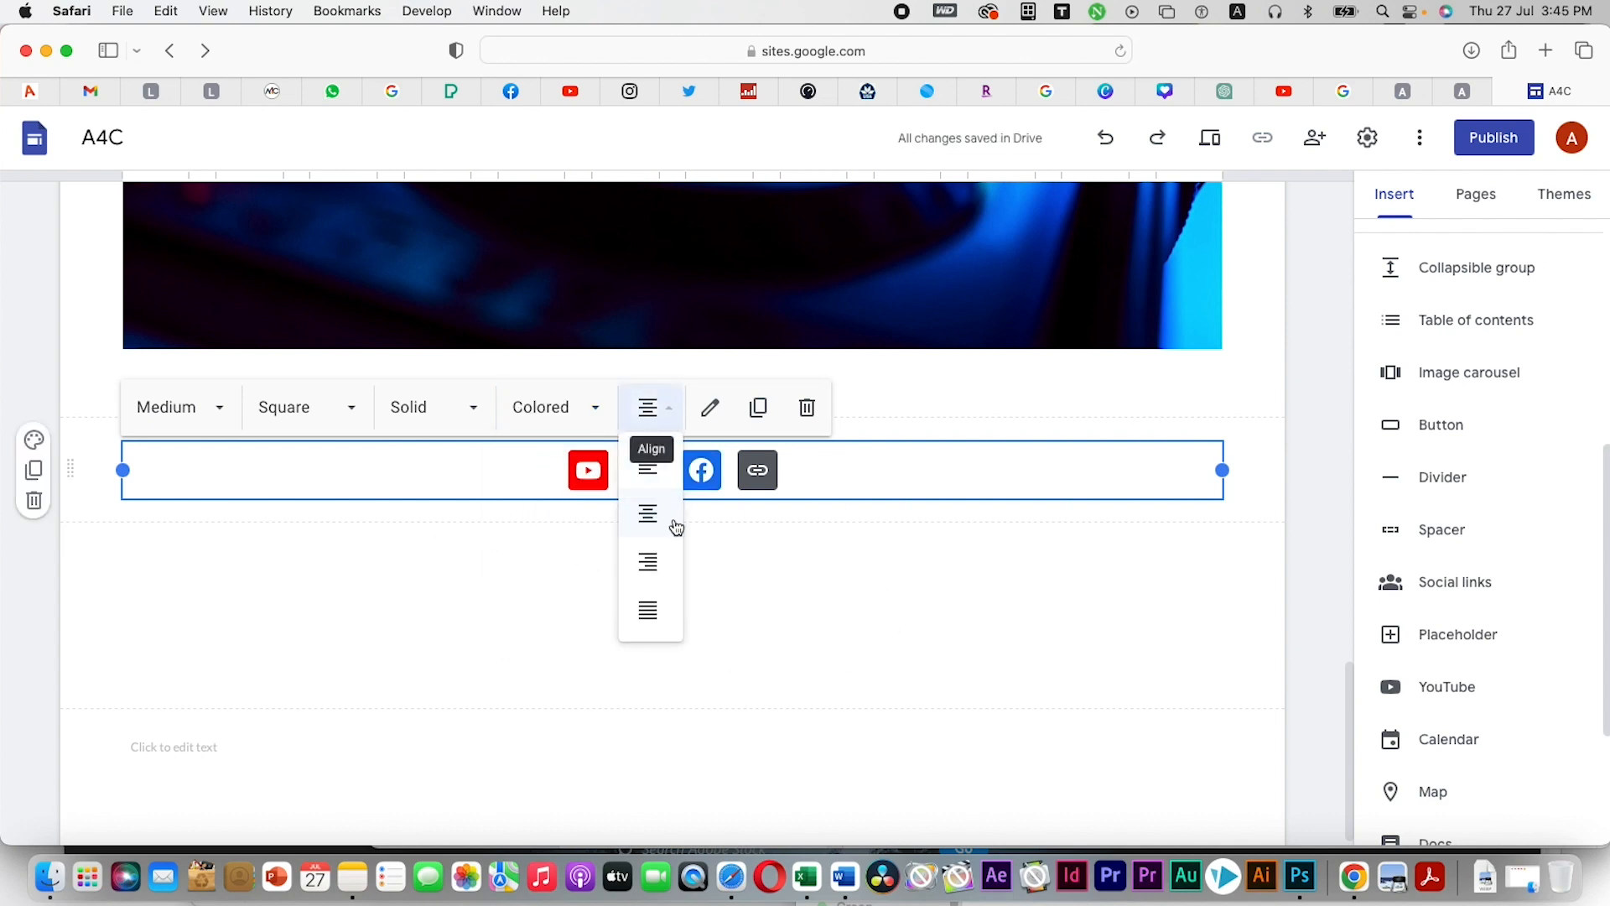
pyautogui.click(649, 466)
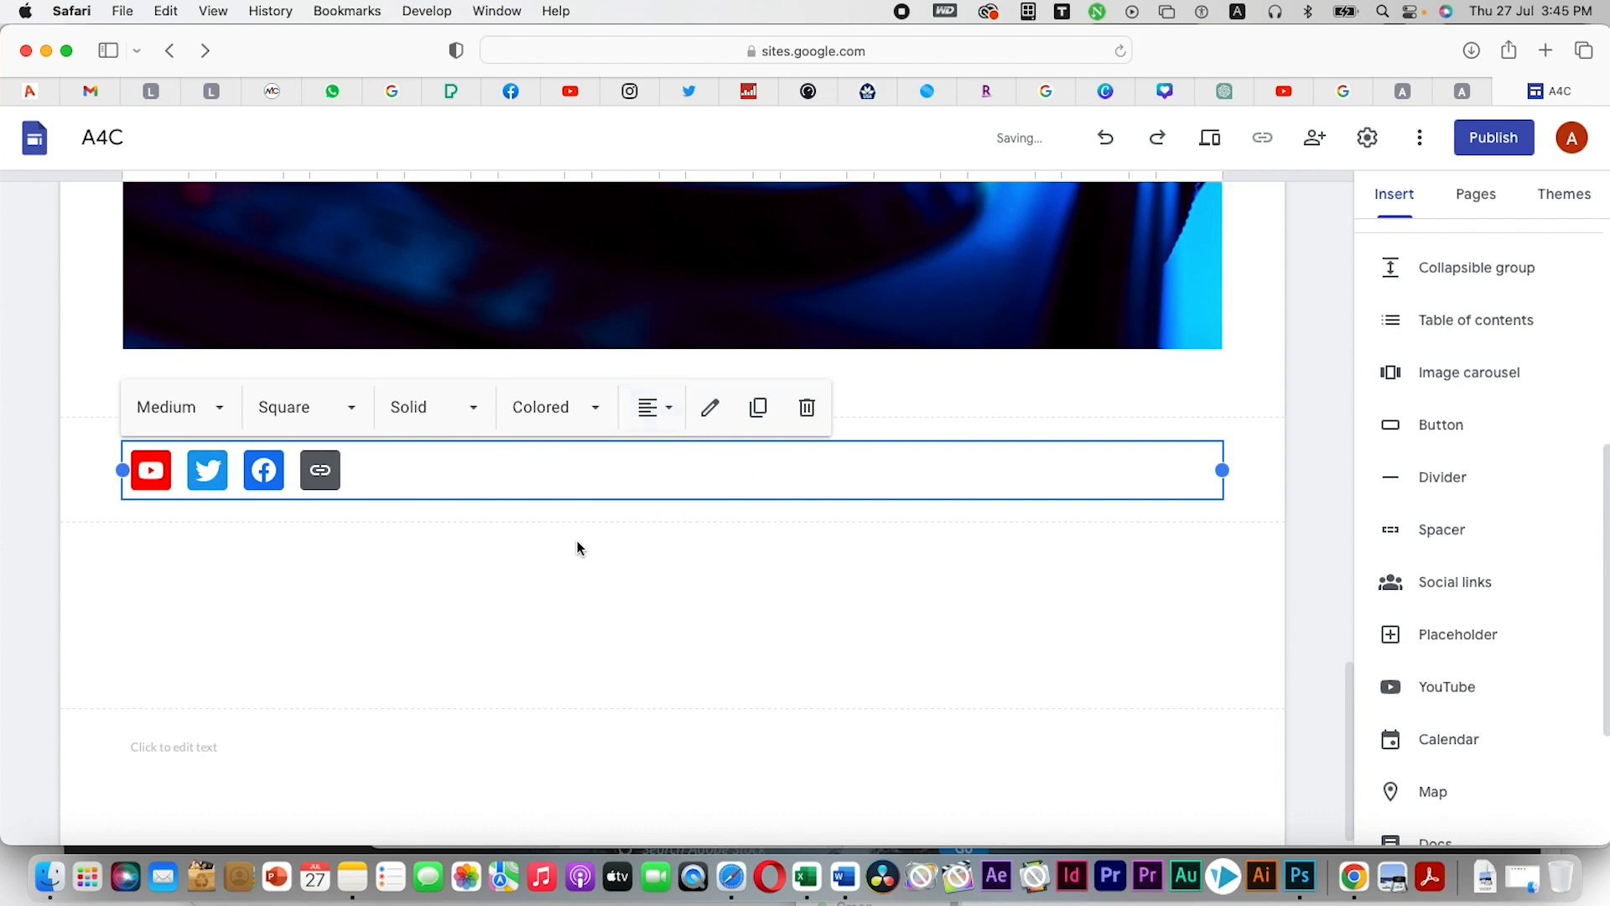
pyautogui.click(669, 408)
pyautogui.click(650, 564)
pyautogui.click(663, 411)
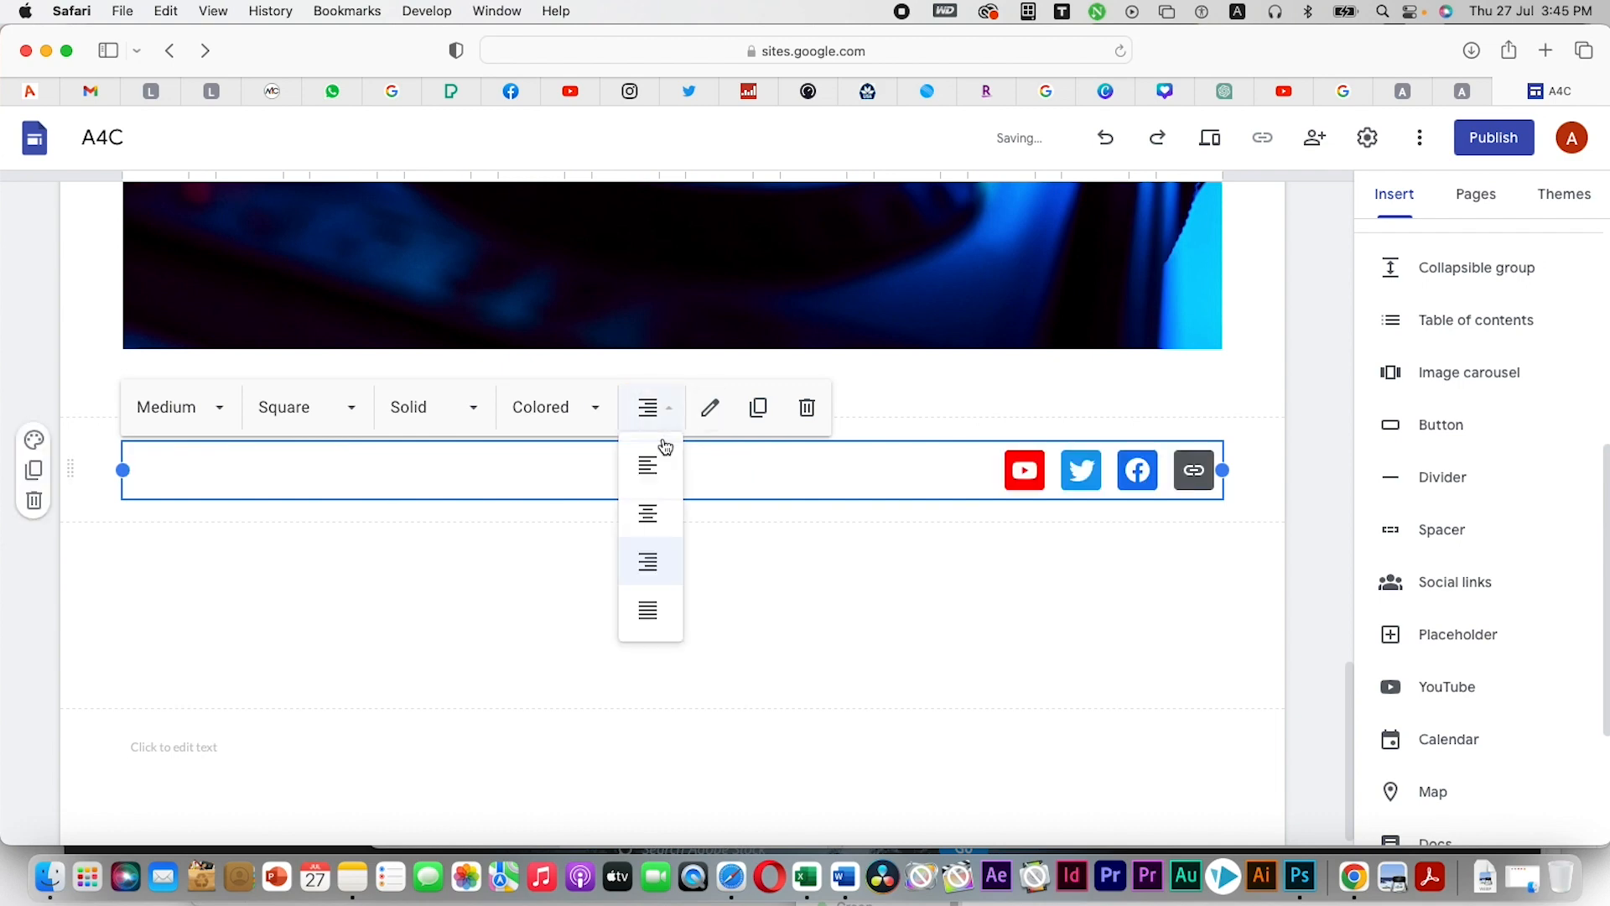
pyautogui.click(654, 513)
pyautogui.click(649, 407)
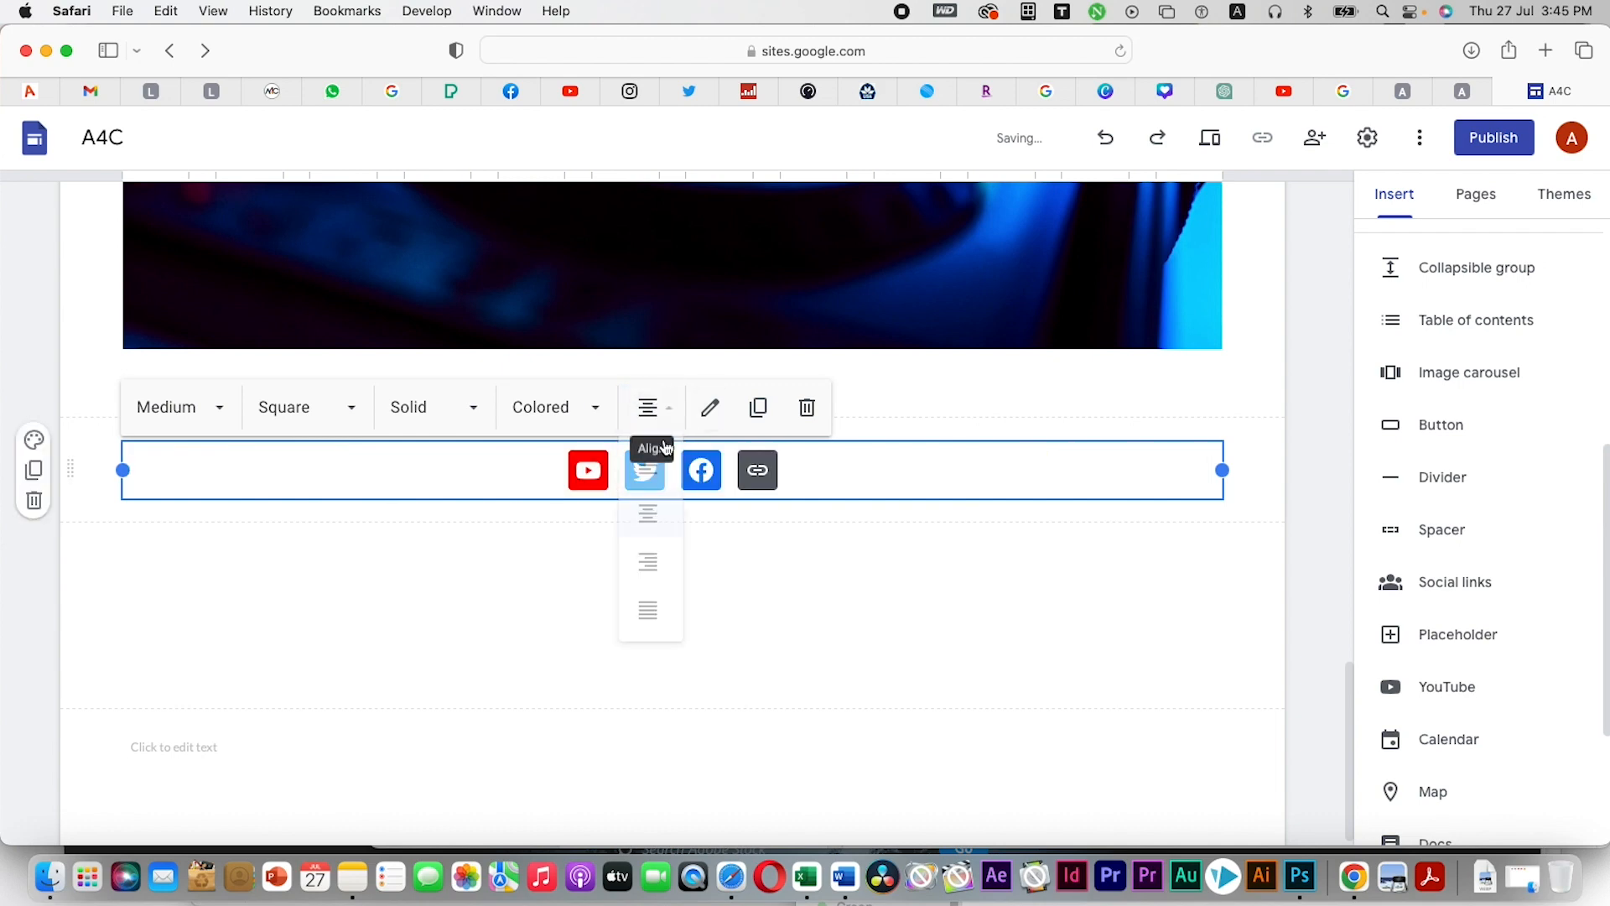
pyautogui.click(657, 607)
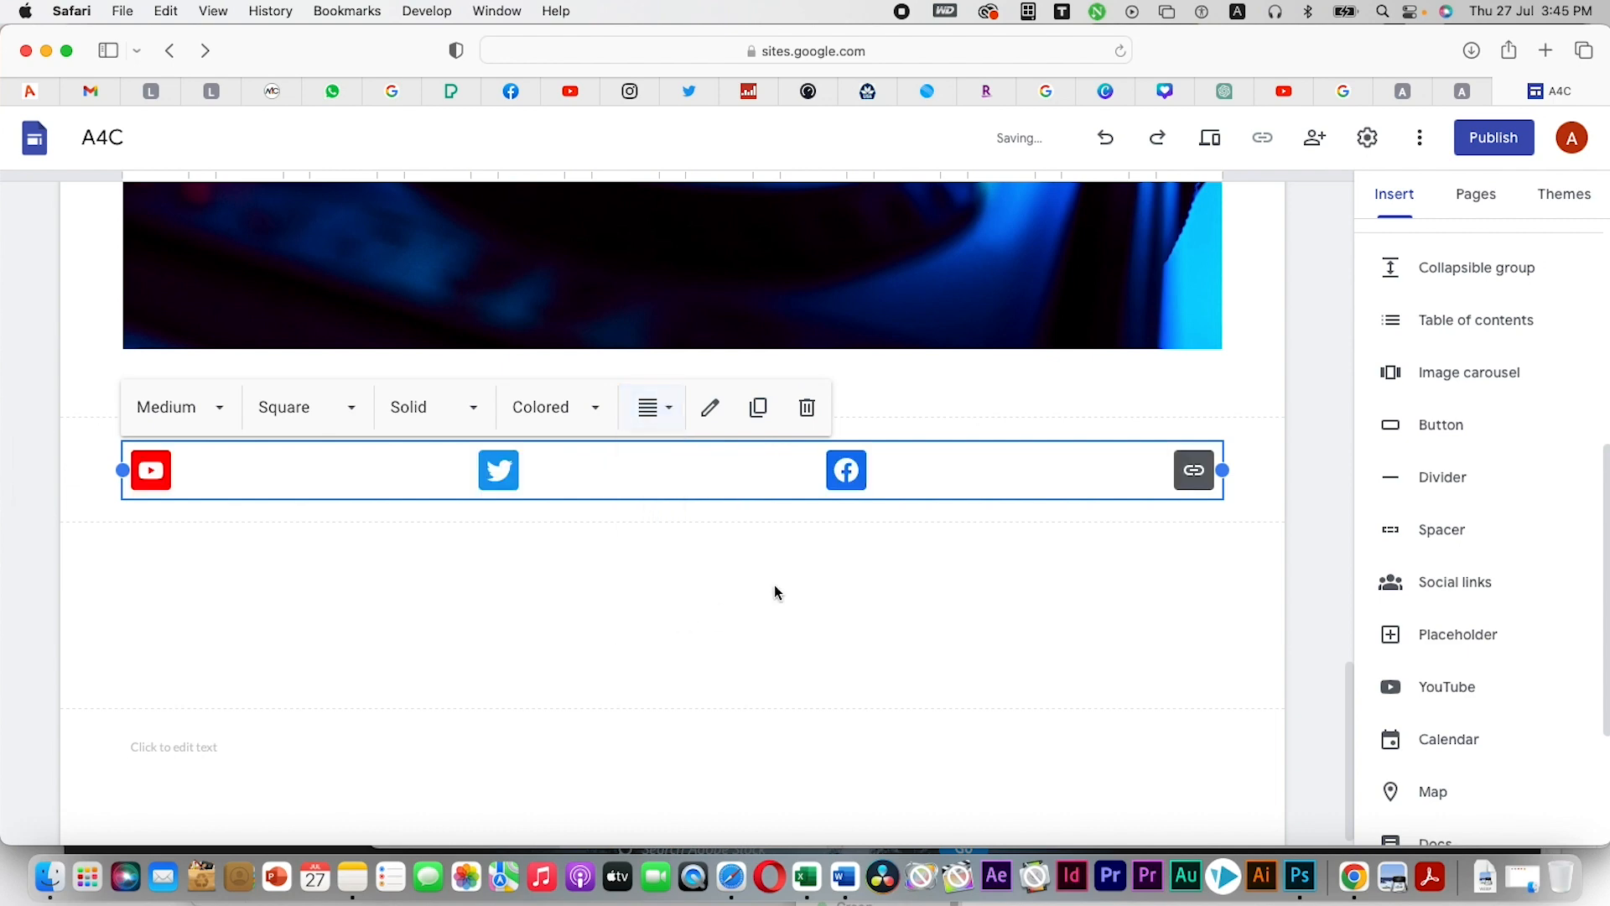
pyautogui.click(666, 415)
pyautogui.click(654, 513)
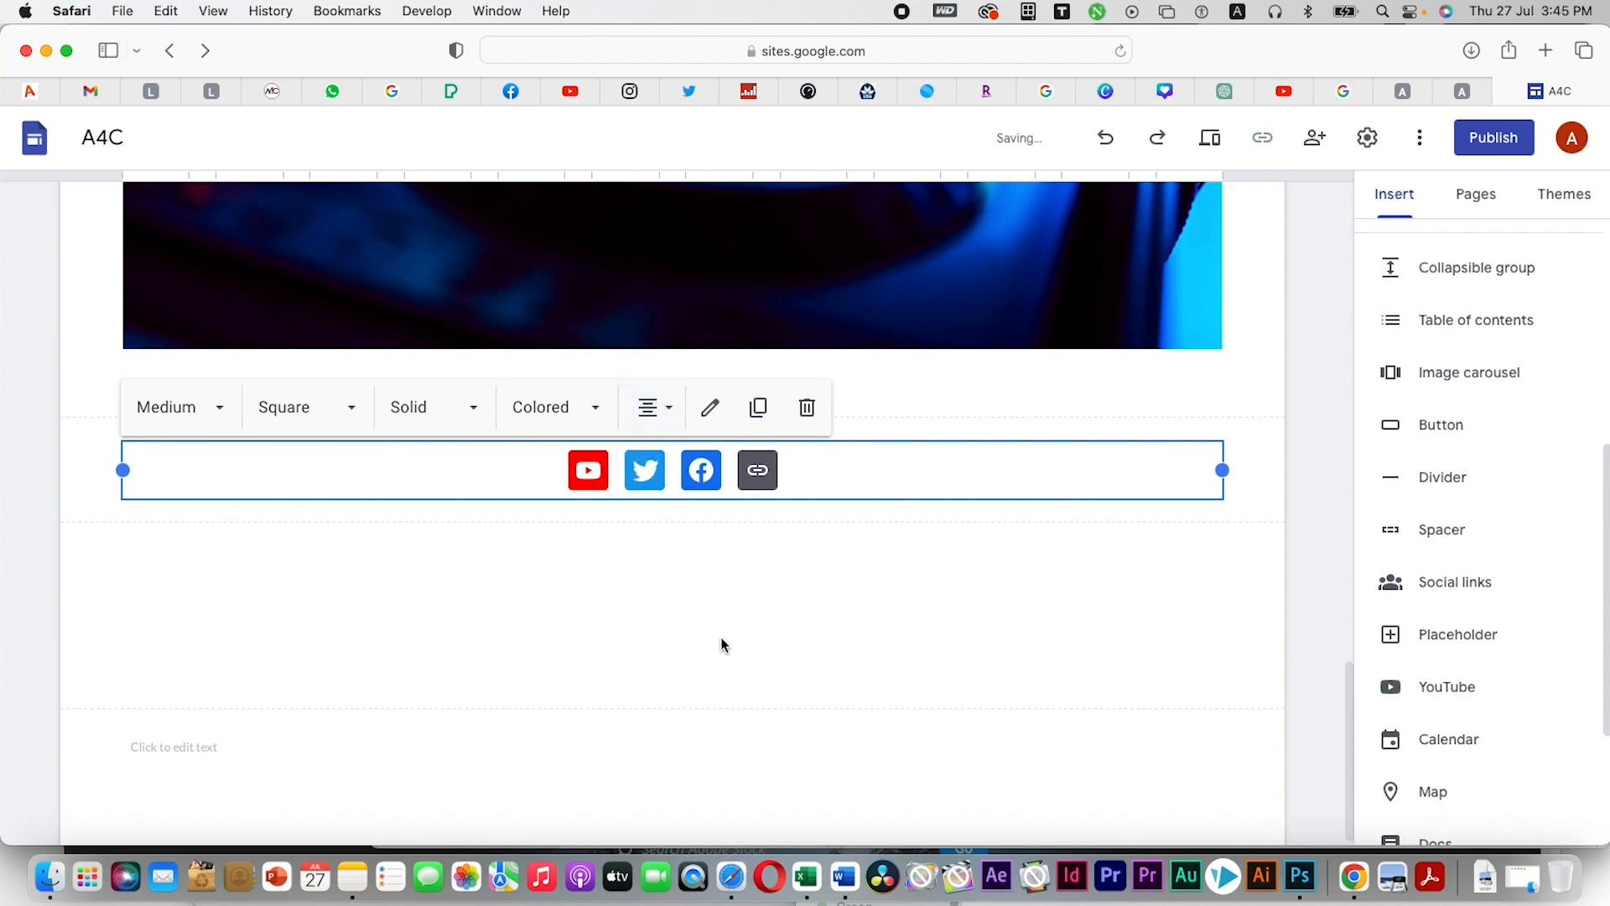
pyautogui.click(843, 587)
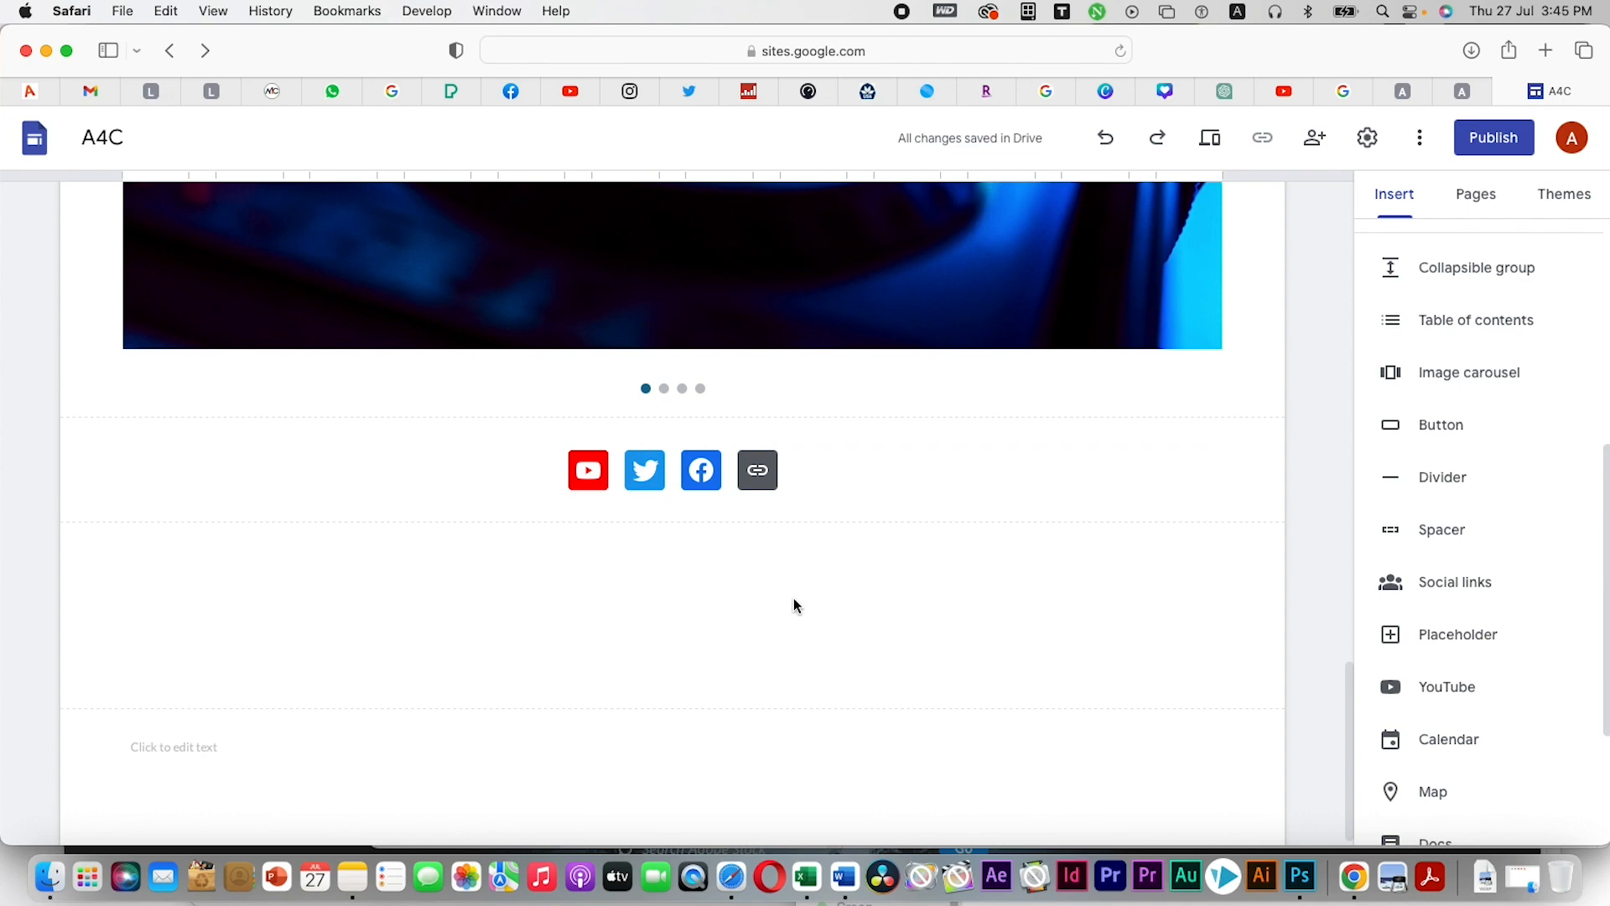
# Preview the site and look through the page from the header down to the social links
pyautogui.click(1211, 140)
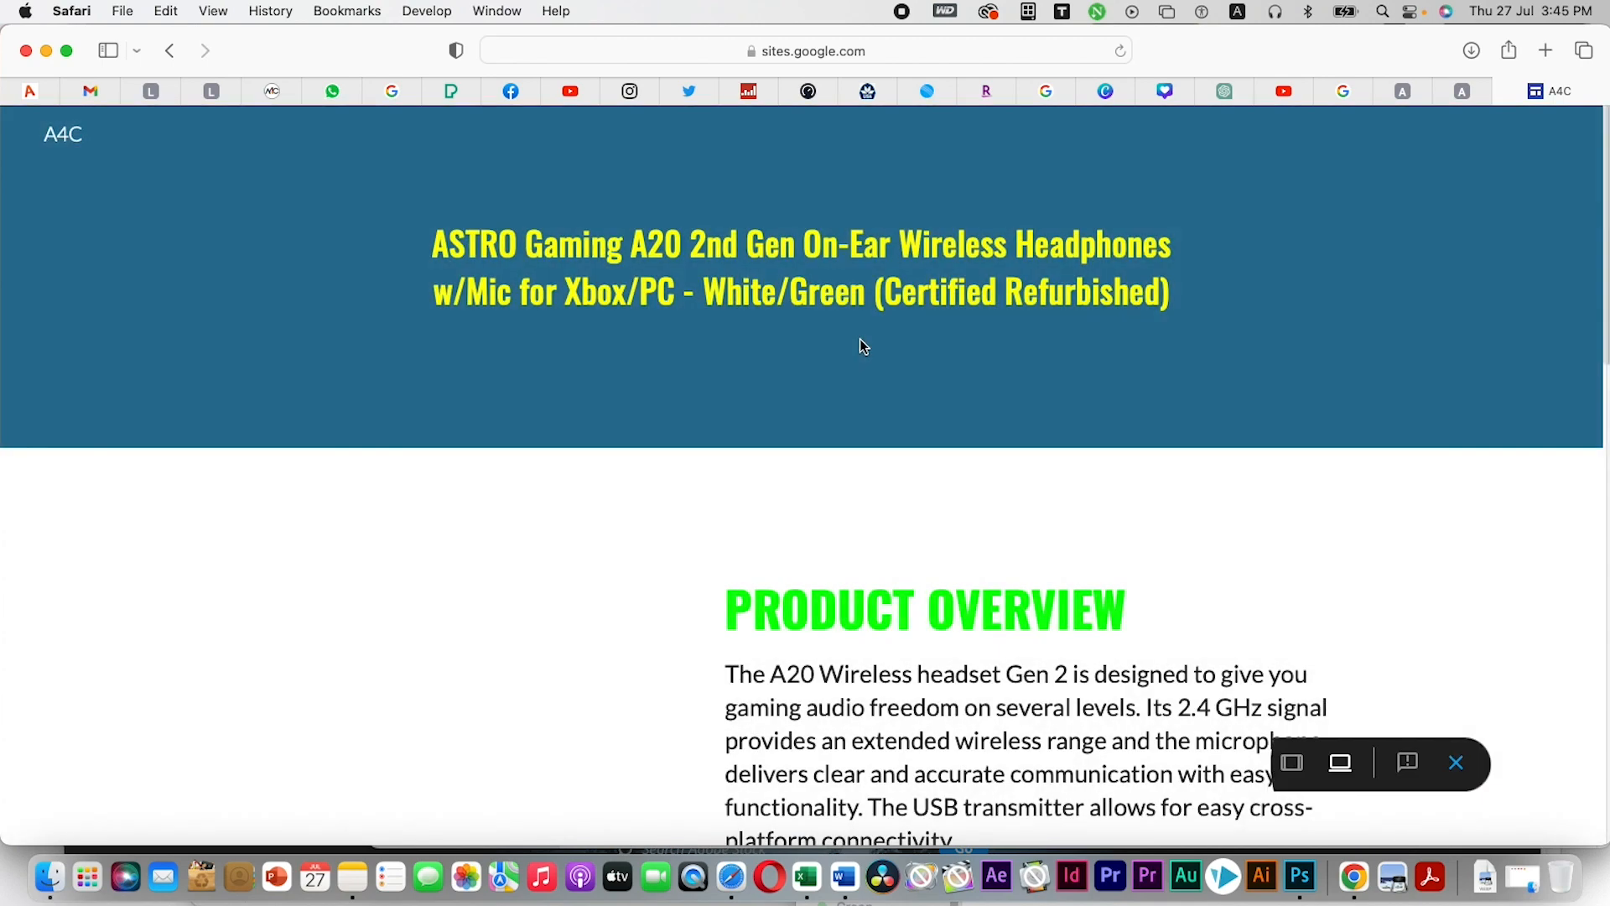
pyautogui.scroll(-5, 842, 416)
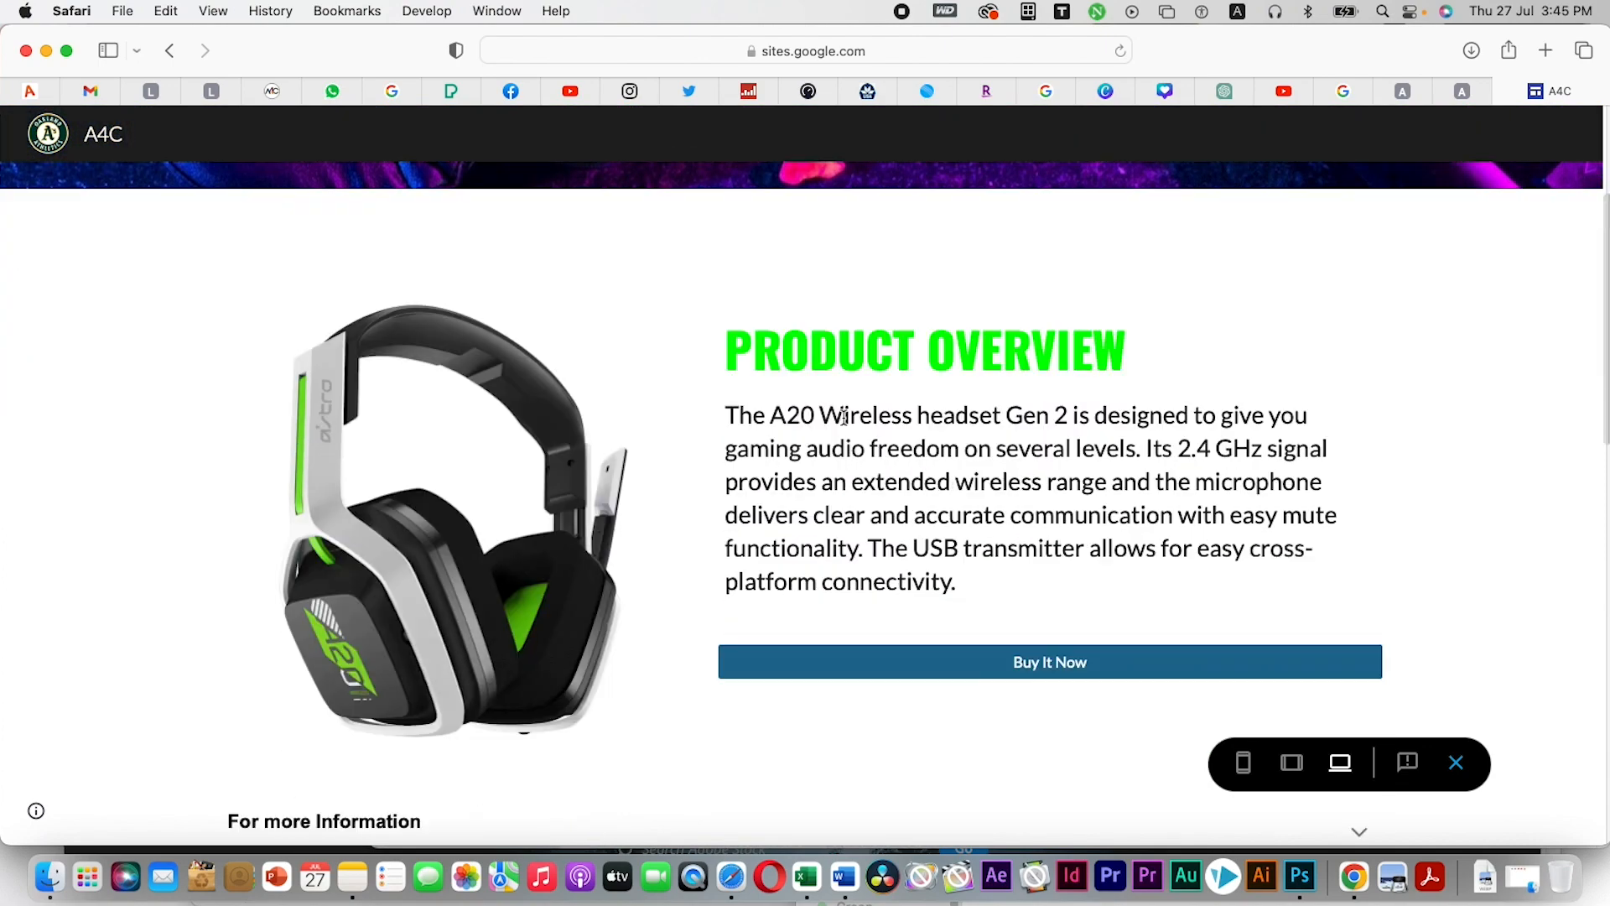
pyautogui.scroll(-4, 847, 425)
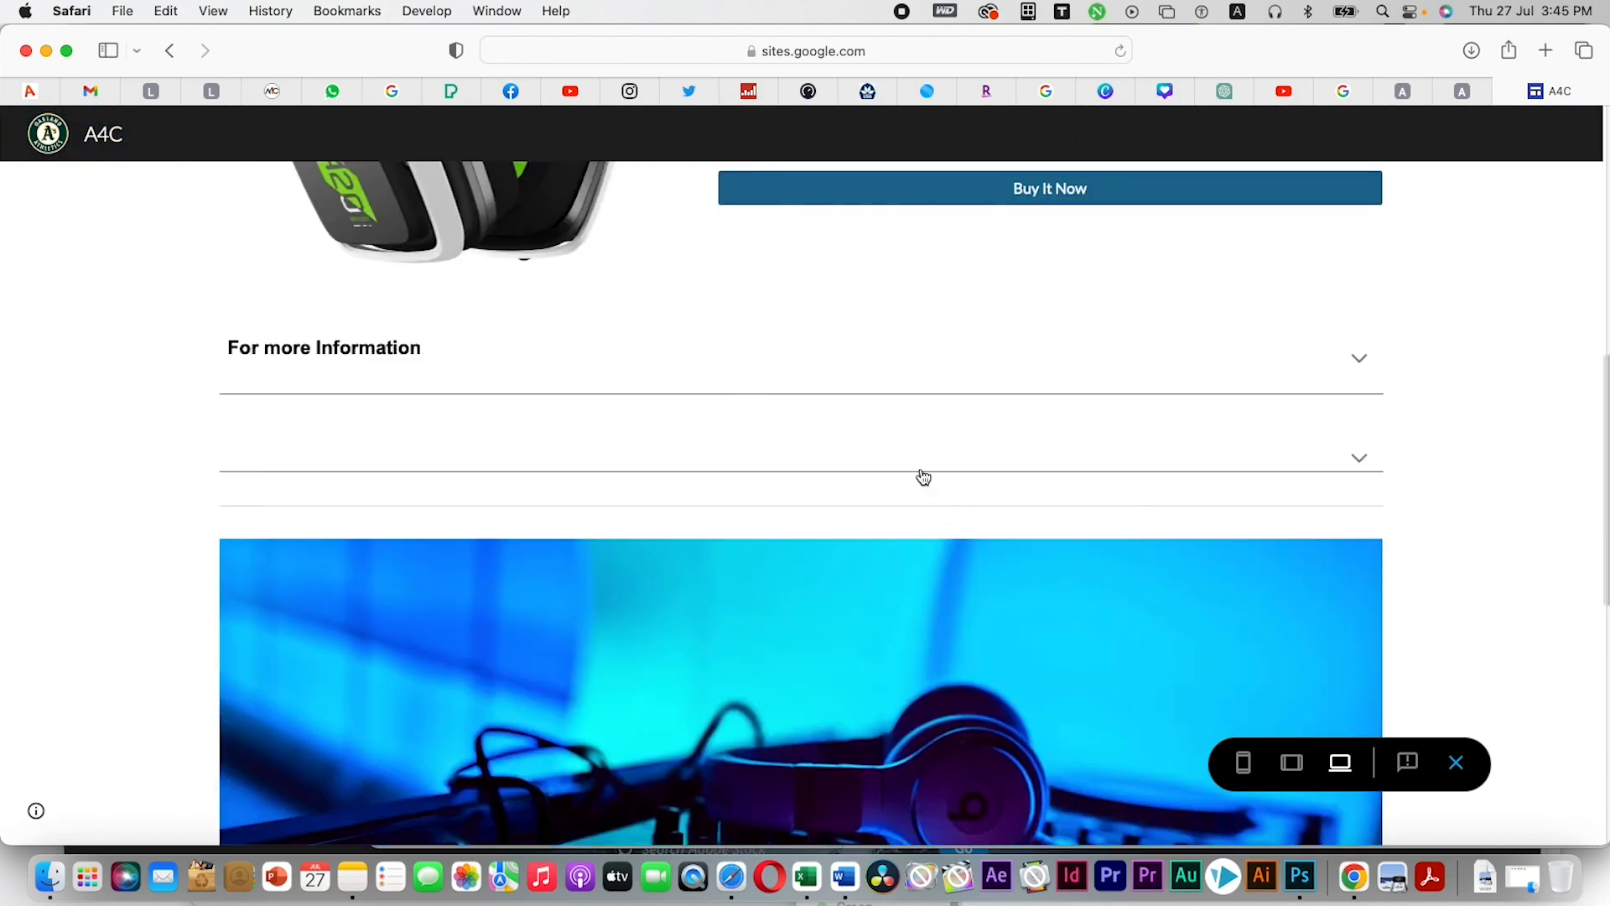
pyautogui.scroll(-5, 591, 453)
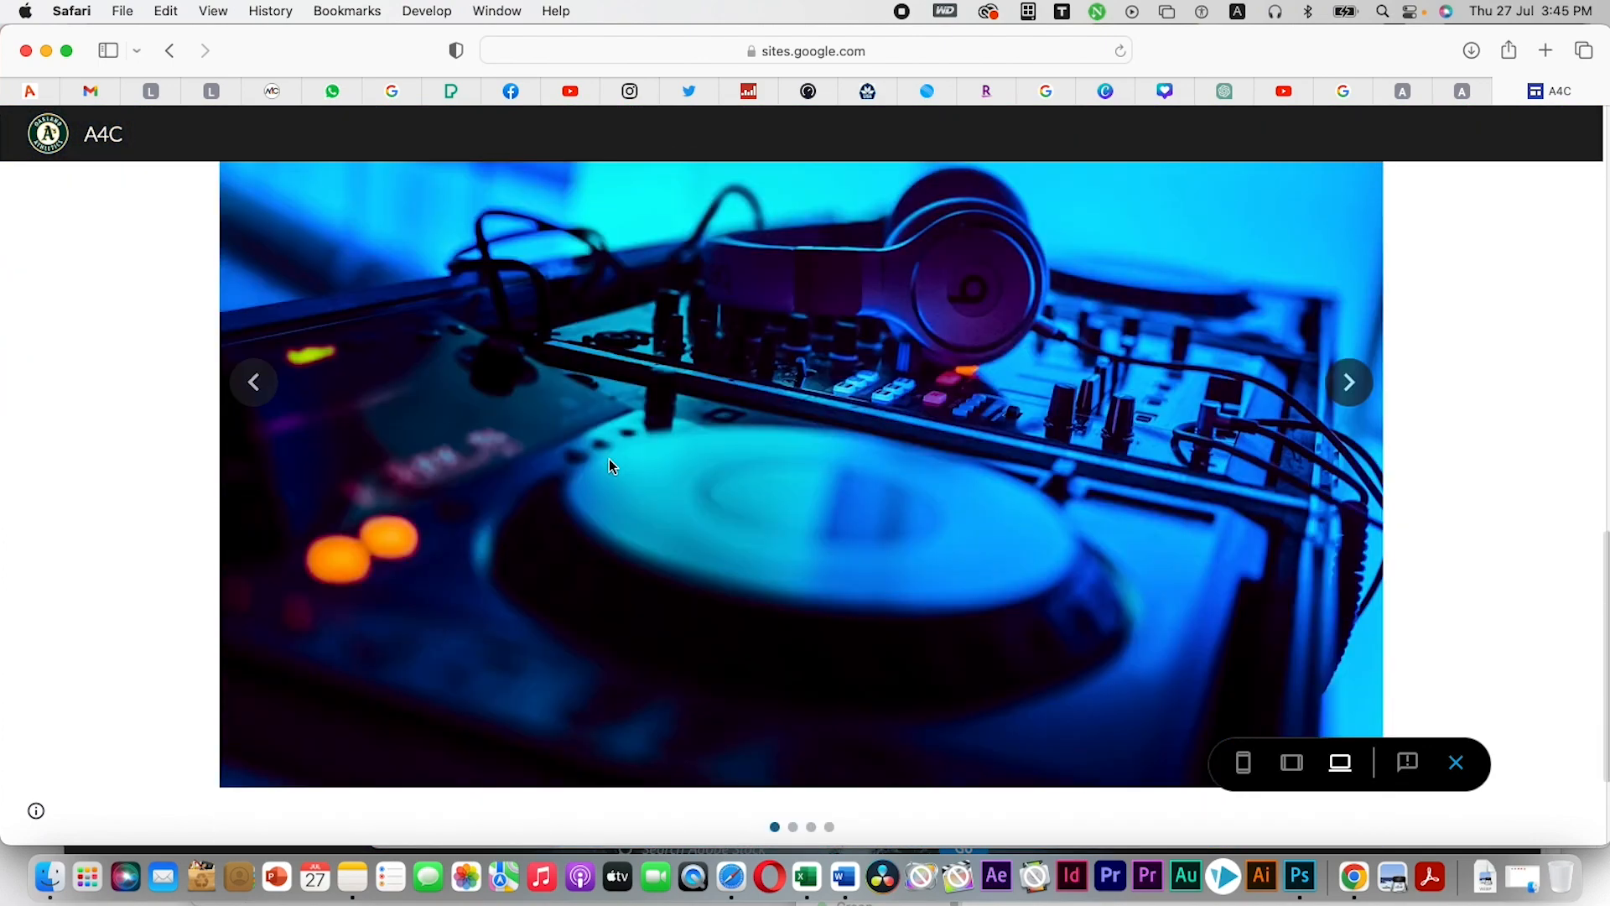
pyautogui.scroll(-3, 608, 465)
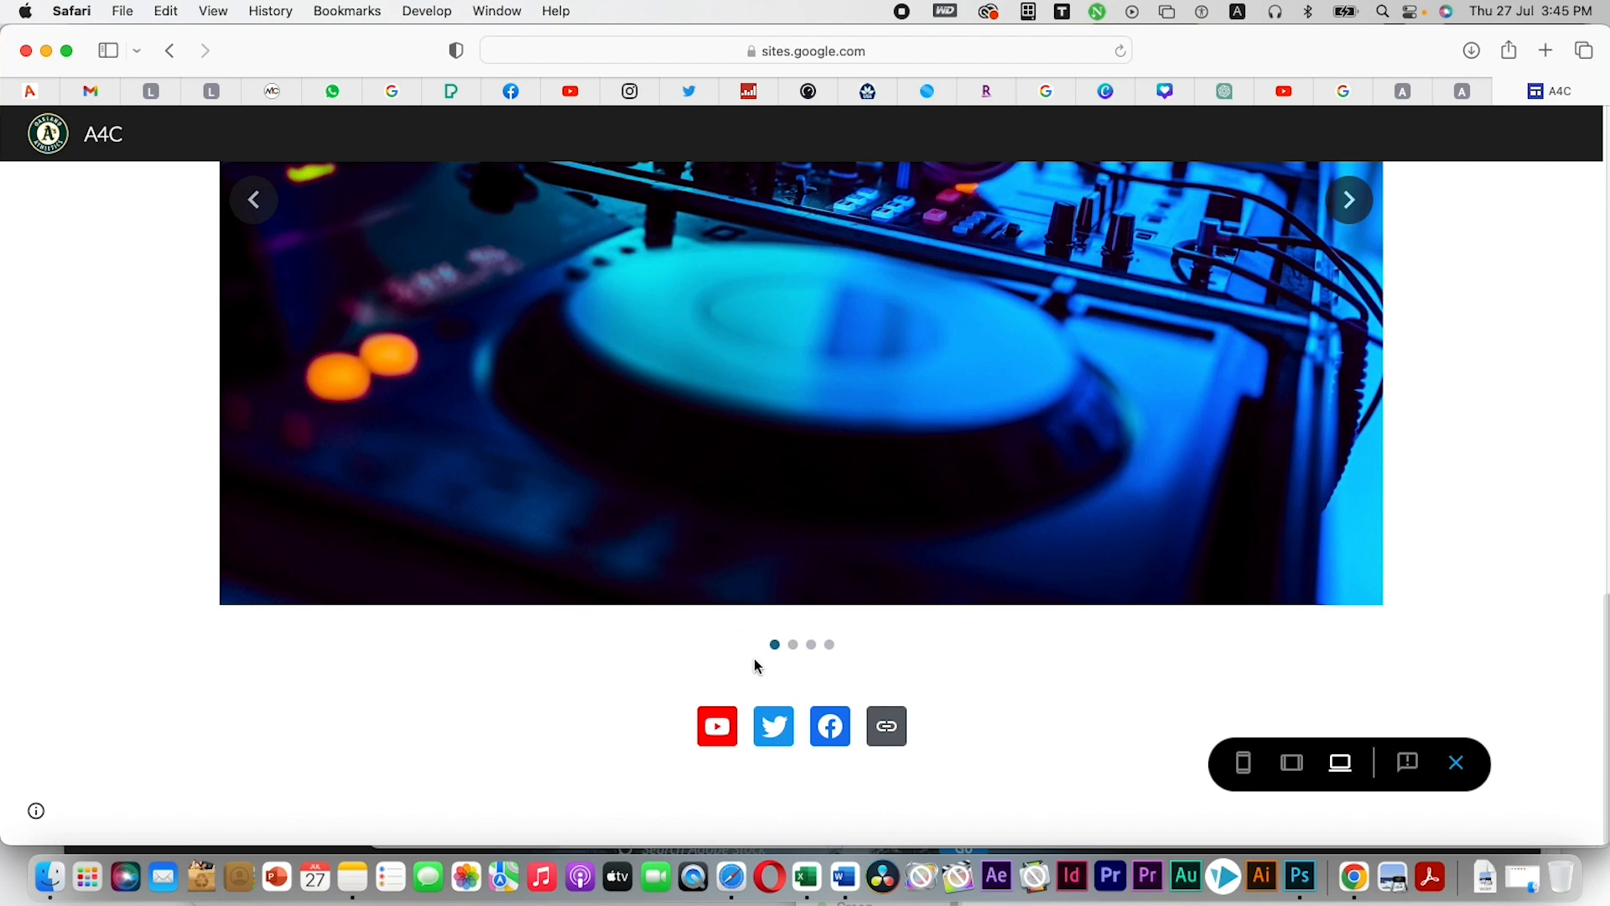
# Test the YouTube social link in the preview, pause the channel video, and return to the site preview
pyautogui.click(718, 734)
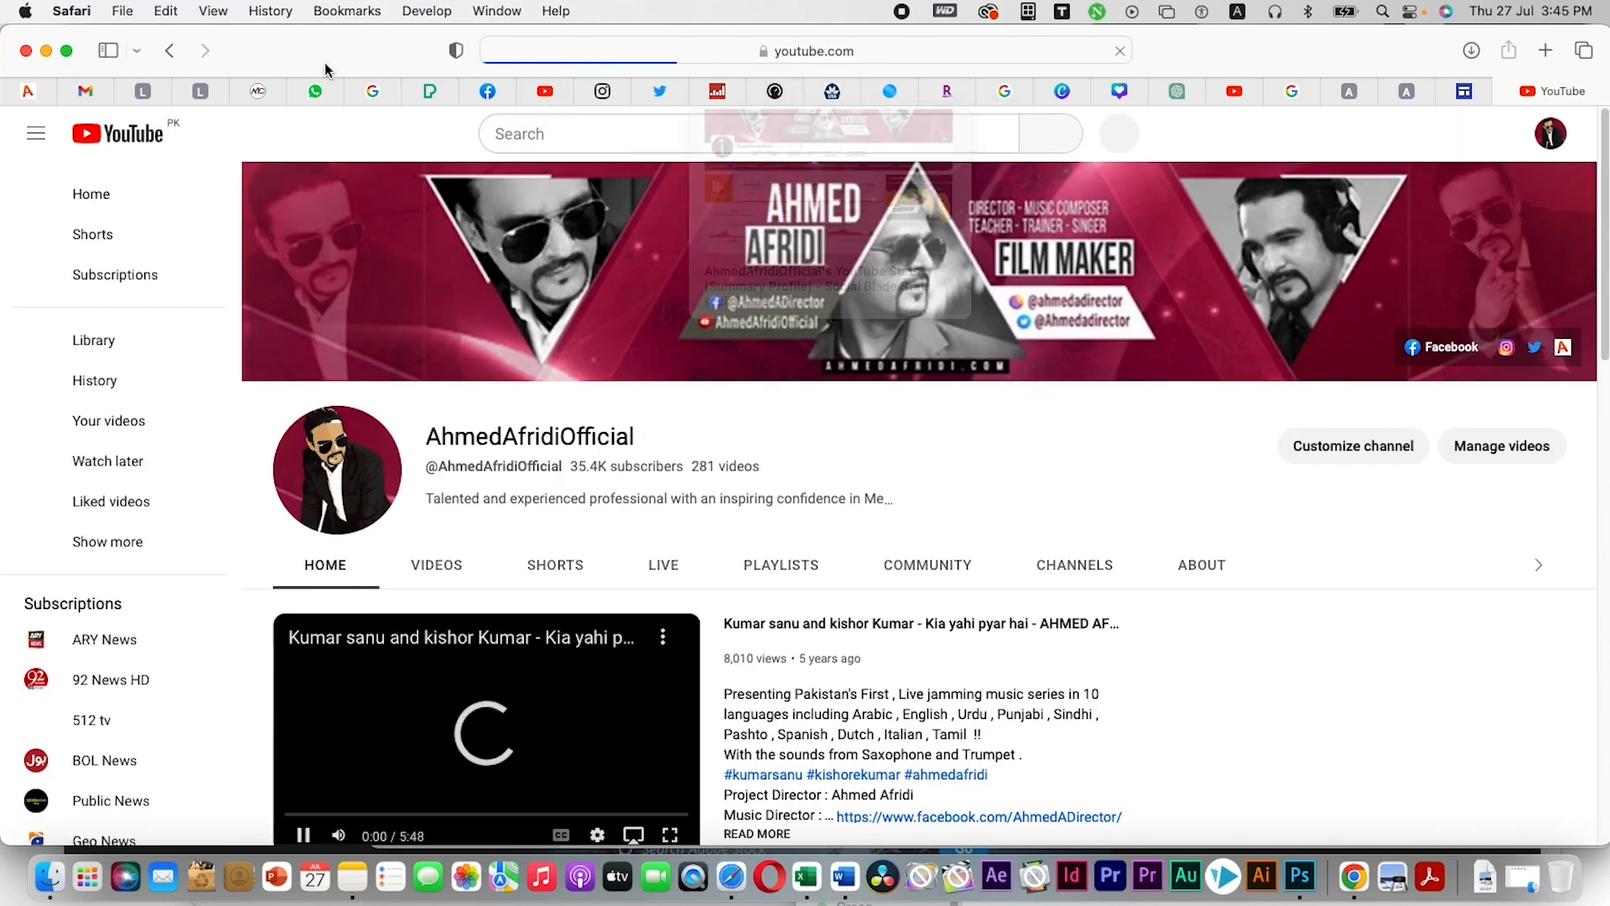
pyautogui.click(303, 800)
pyautogui.click(1469, 92)
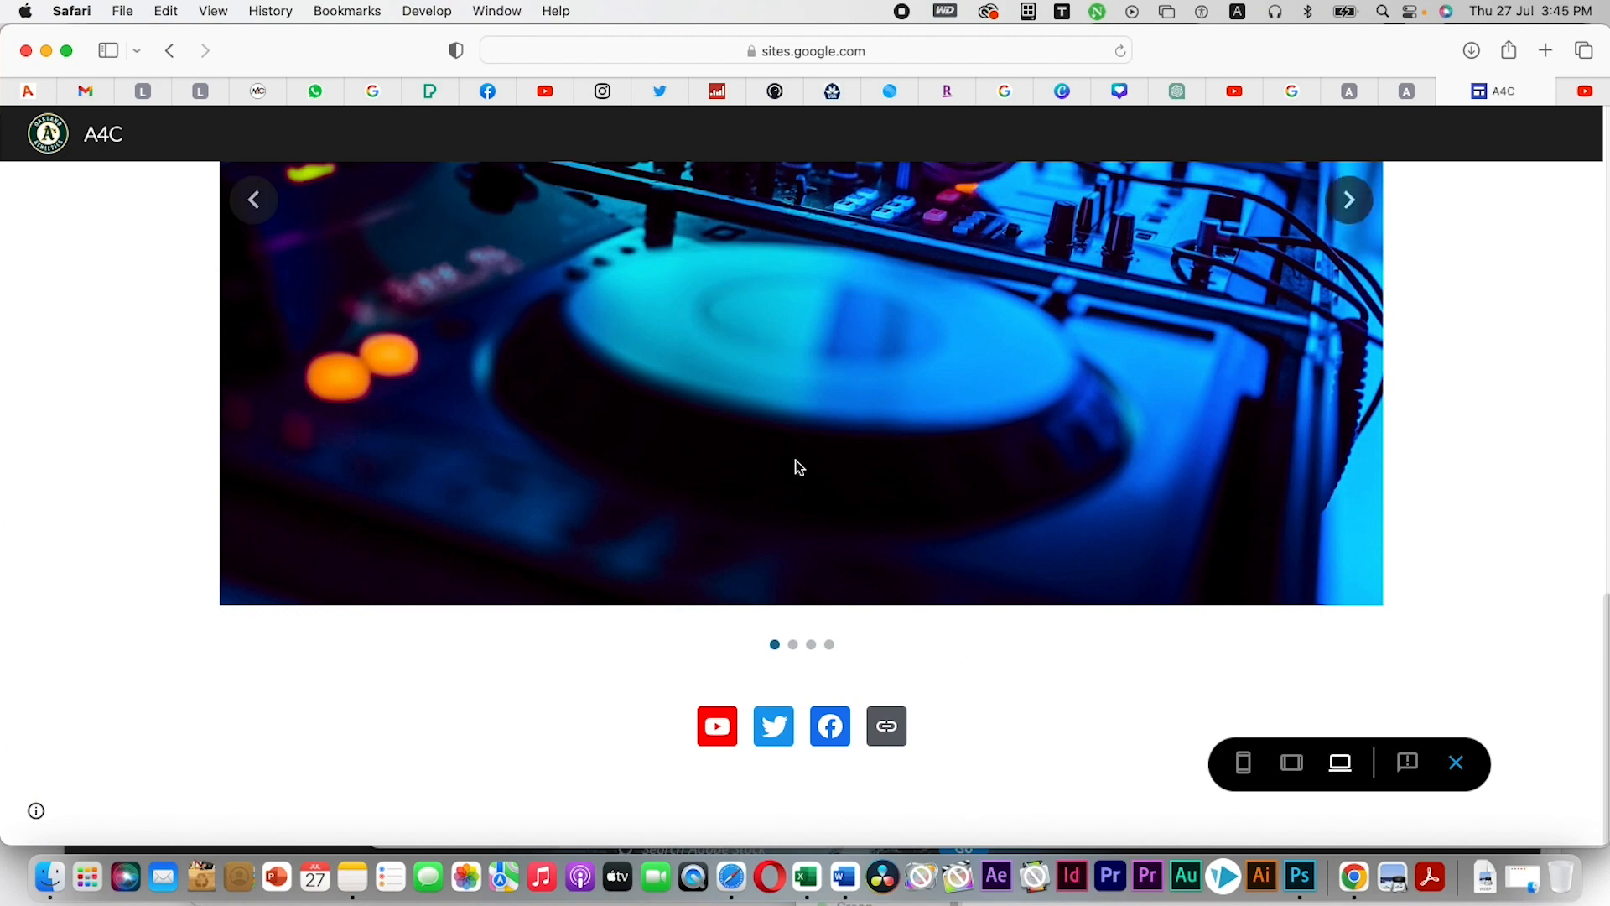
# Review the previewed page's header and product overview again, and go back to the site editor
pyautogui.scroll(8, 798, 471)
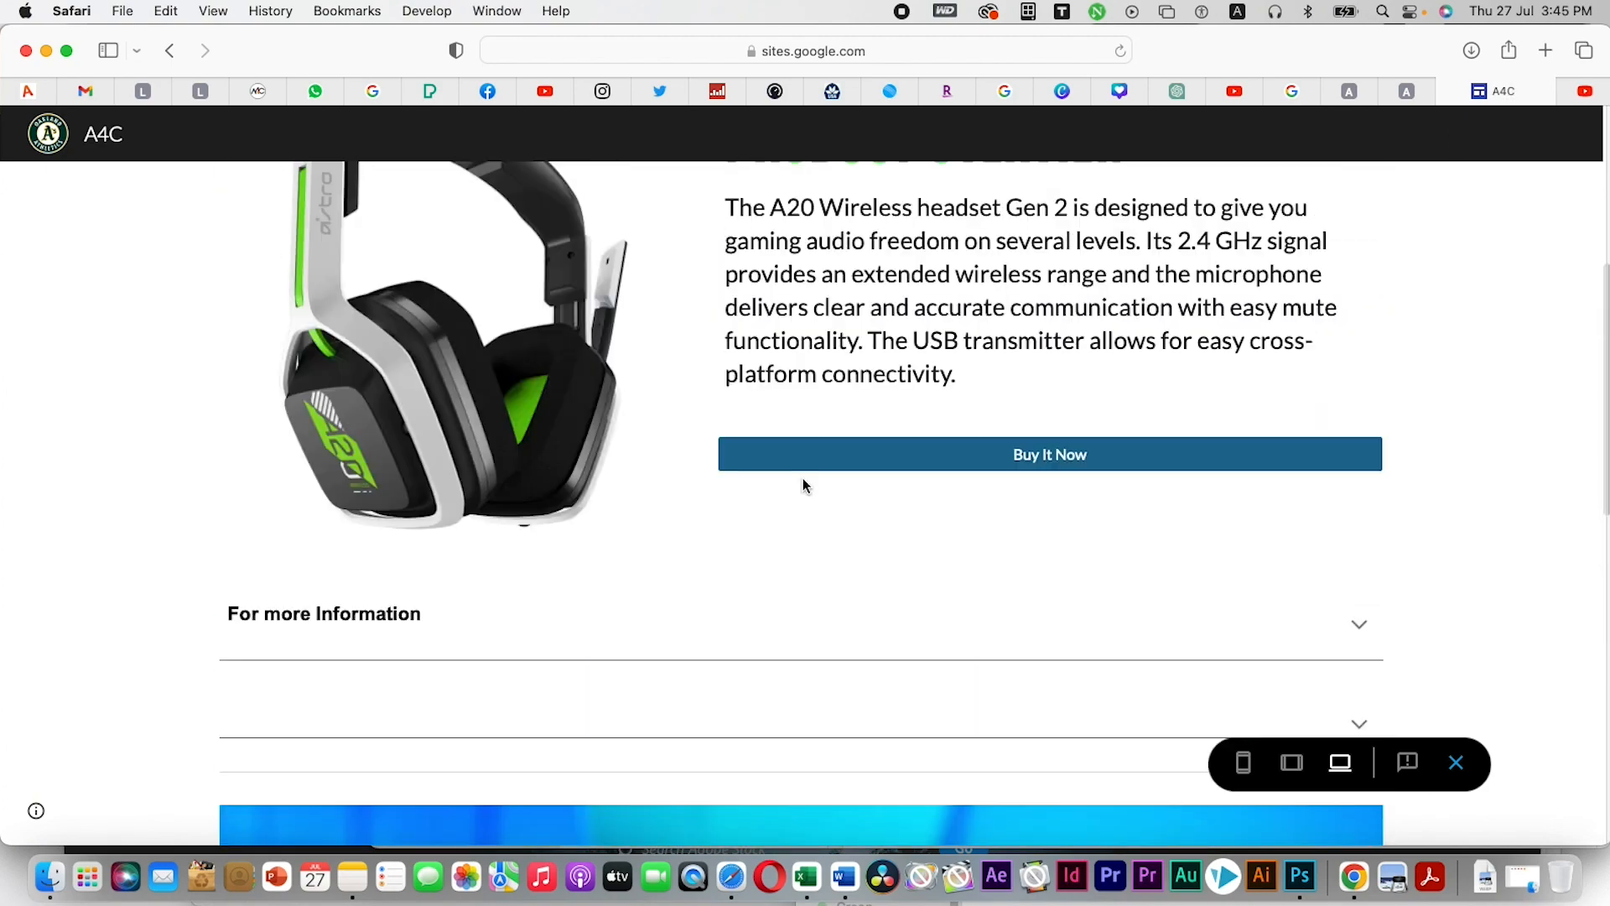
pyautogui.scroll(6, 802, 486)
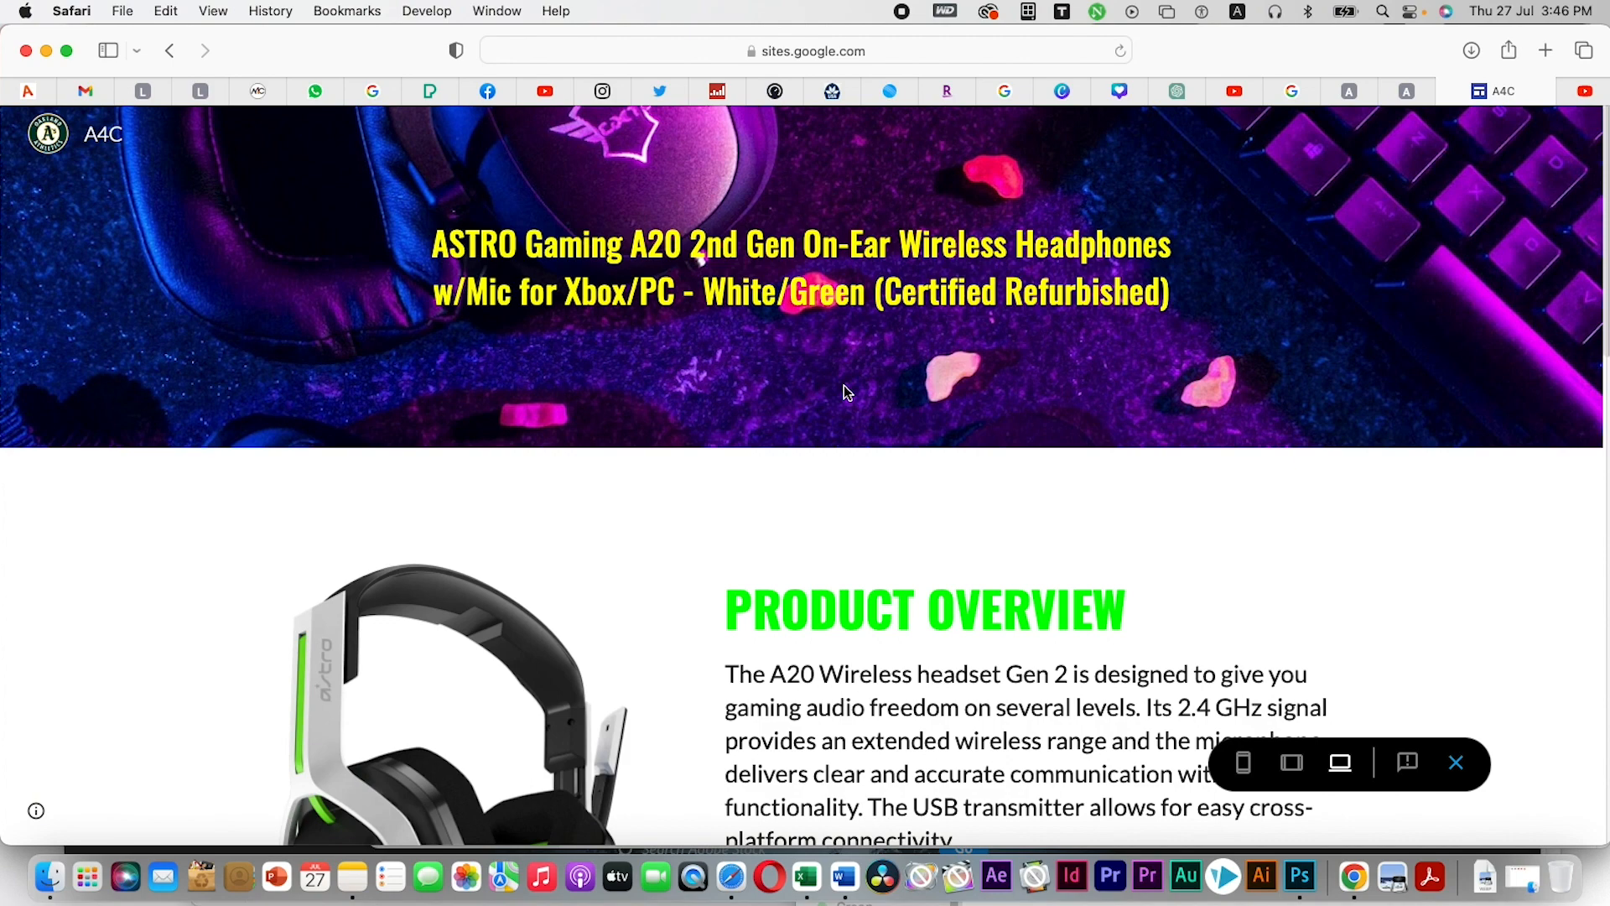
pyautogui.scroll(-5, 922, 486)
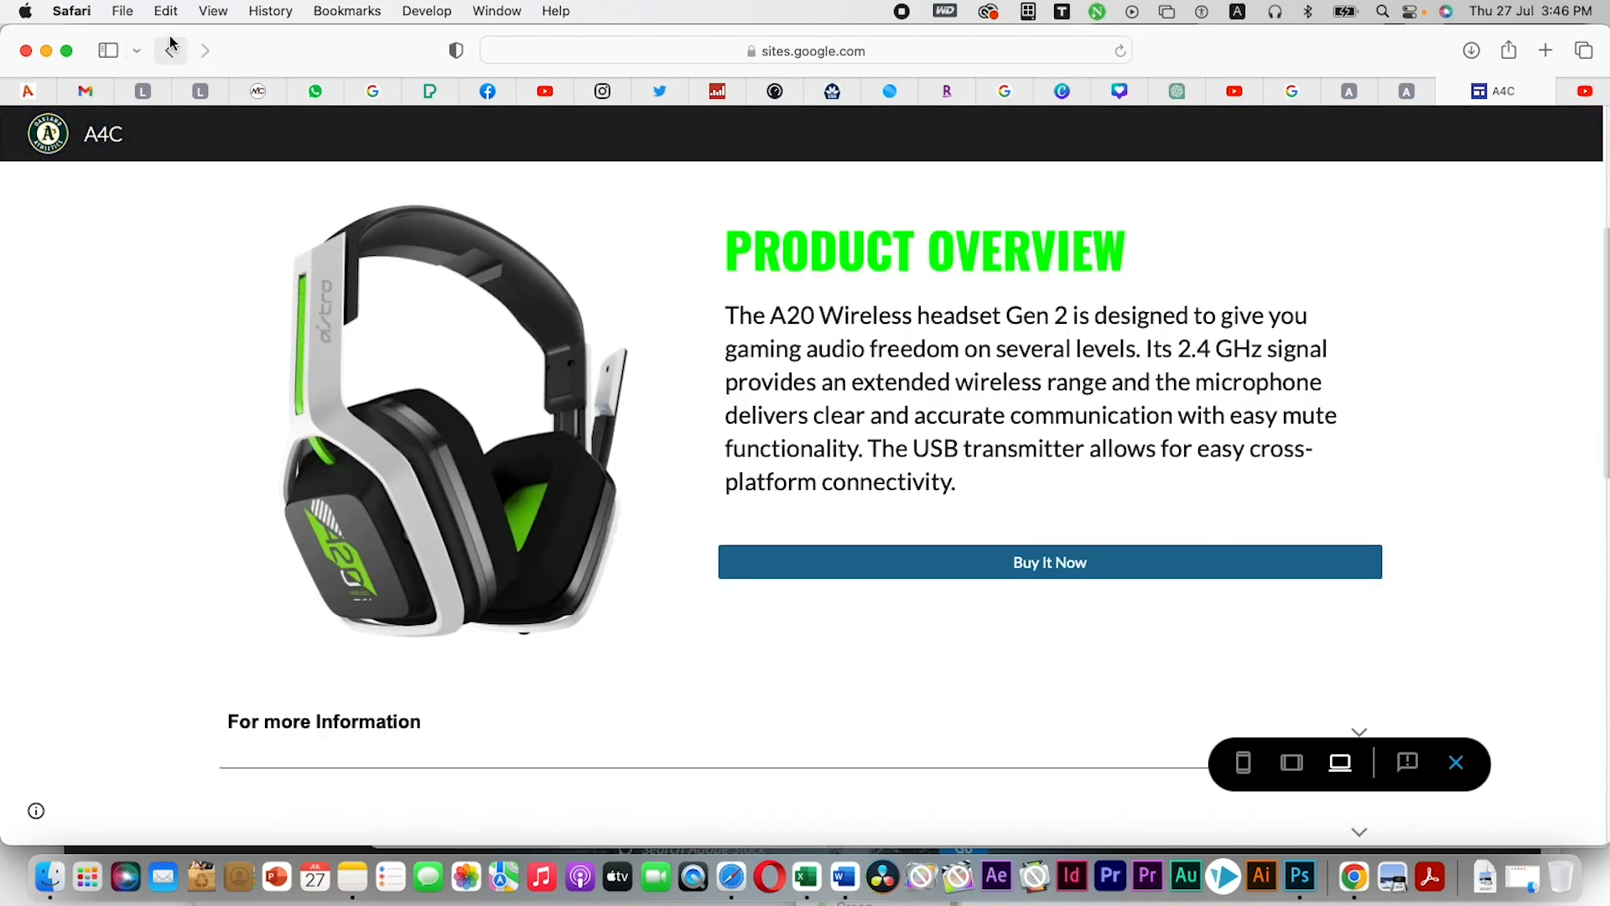
pyautogui.scroll(5, 864, 267)
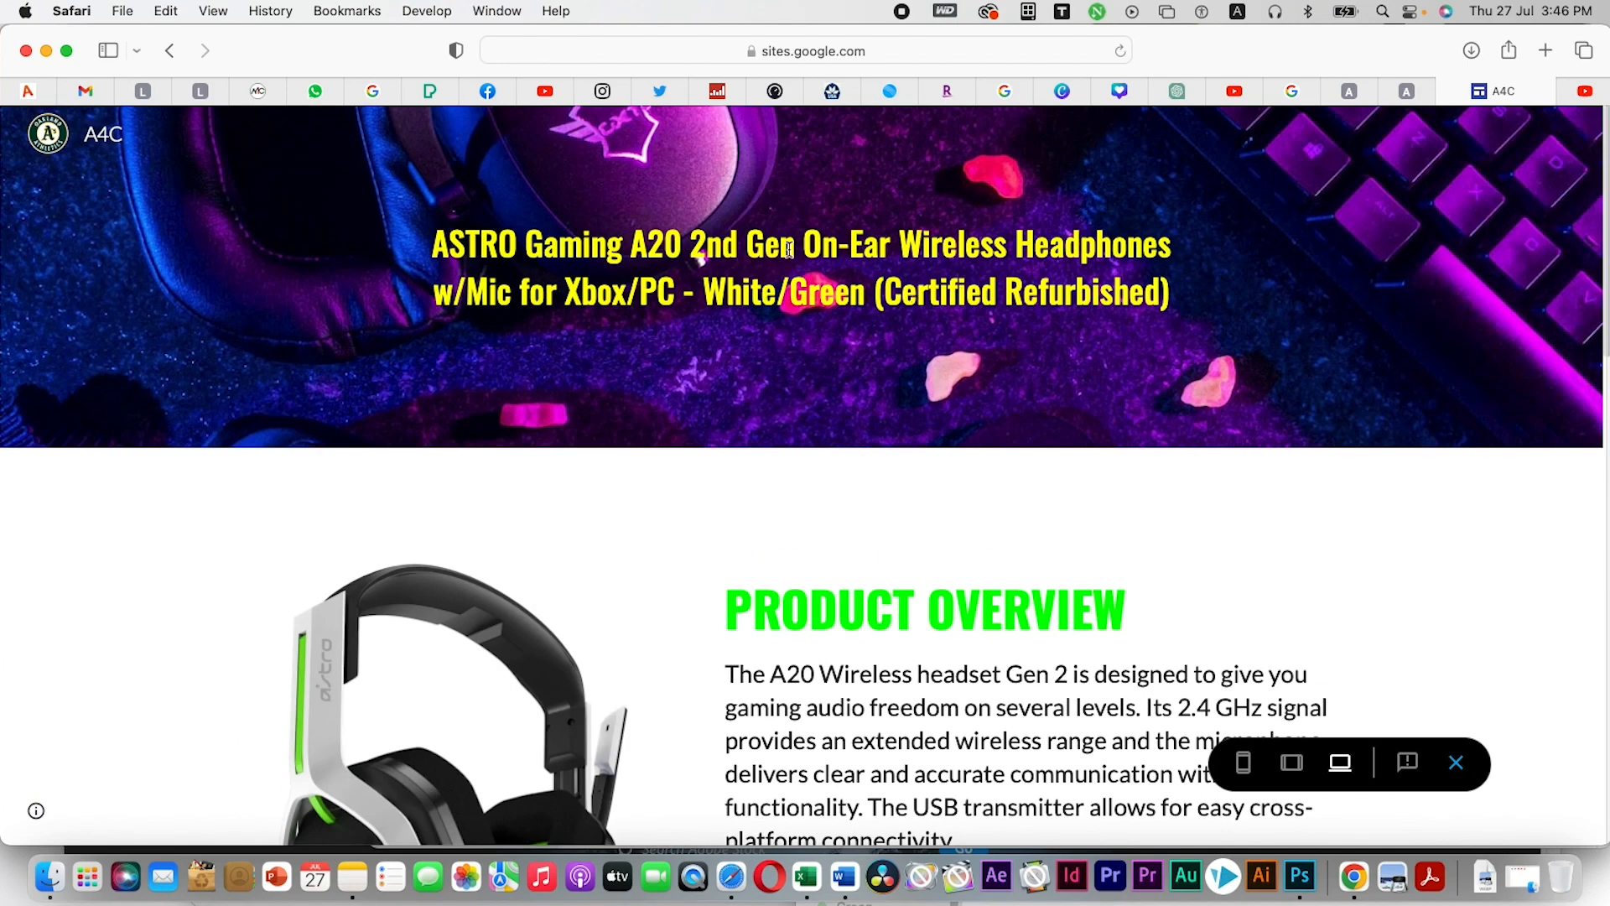
pyautogui.click(169, 50)
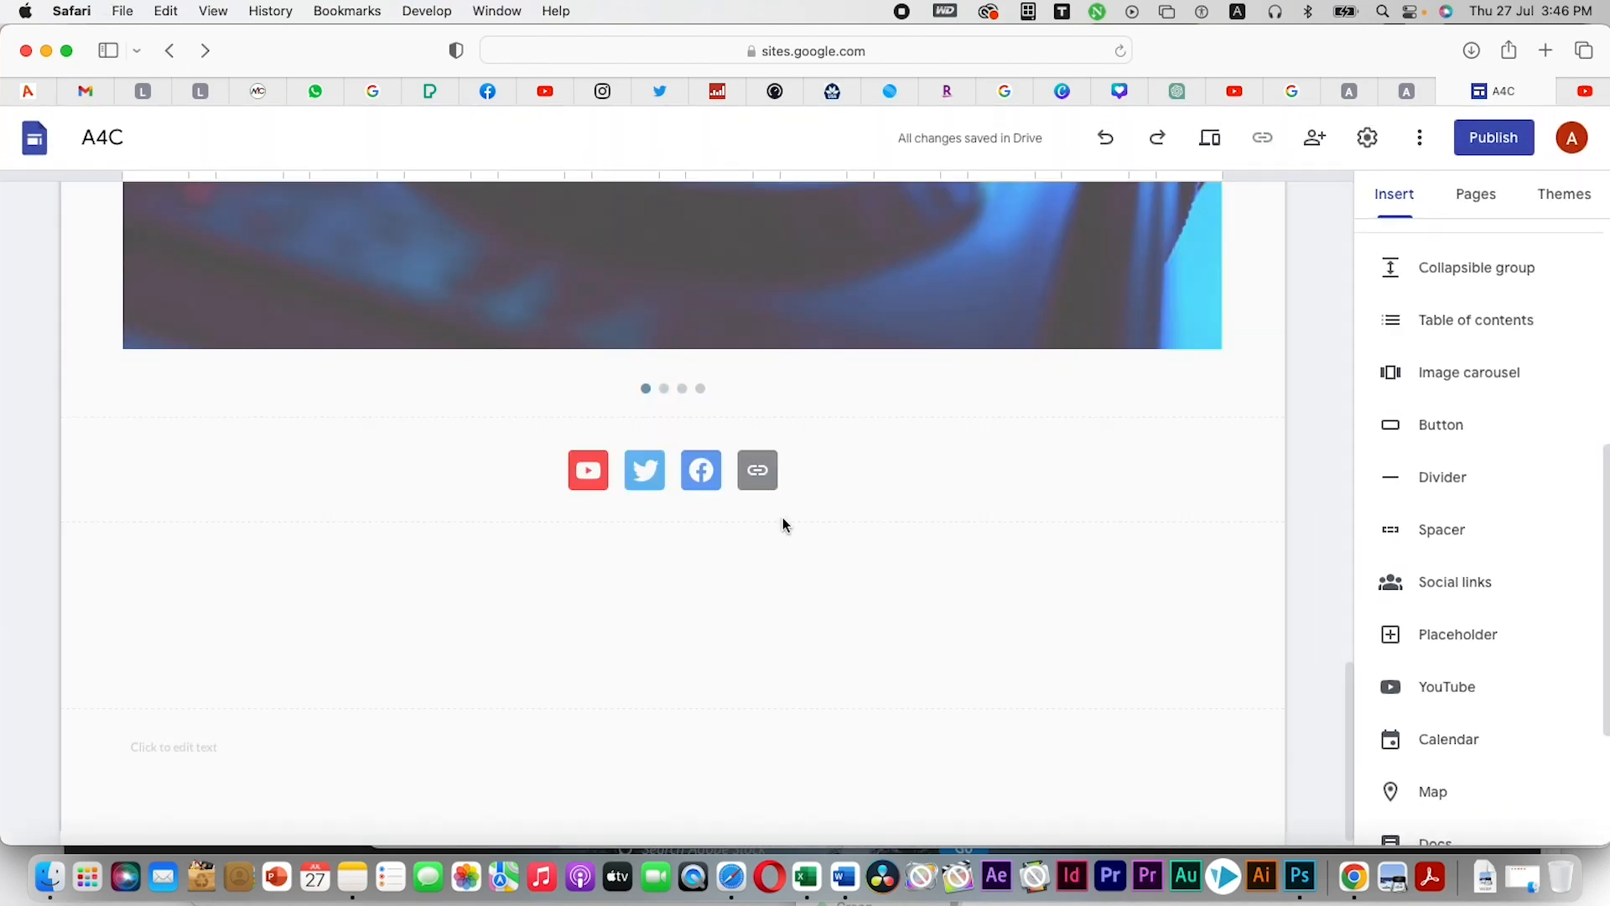
# Examine the page layout in the editor from the image carousel up to the product overview section
pyautogui.scroll(5, 783, 516)
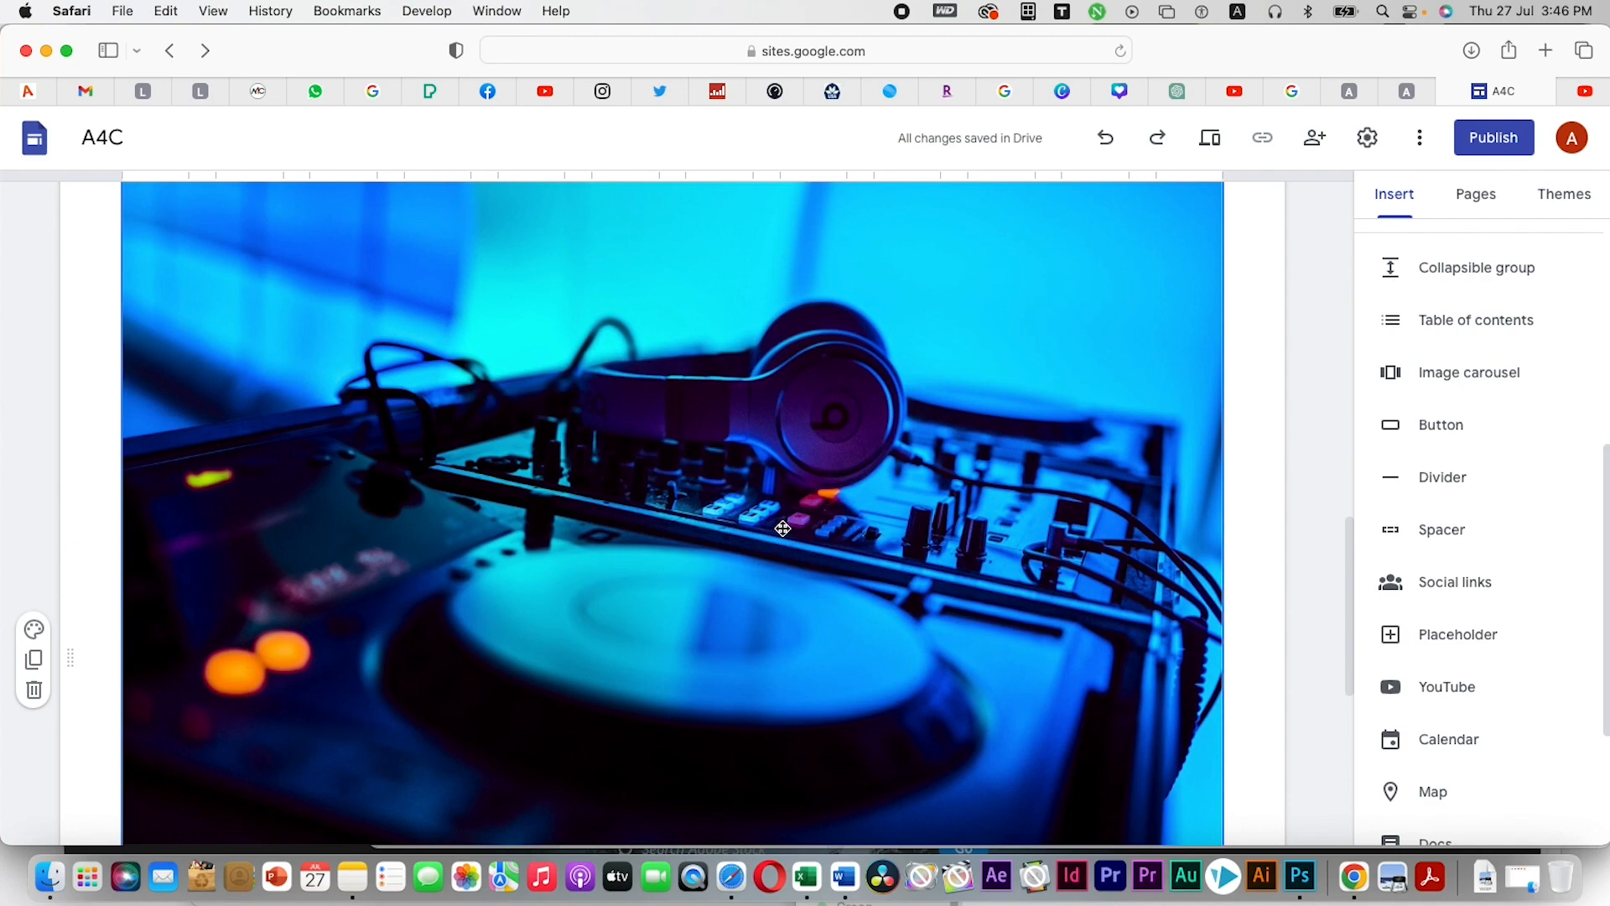
pyautogui.scroll(10, 786, 515)
pyautogui.scroll(-3, 783, 526)
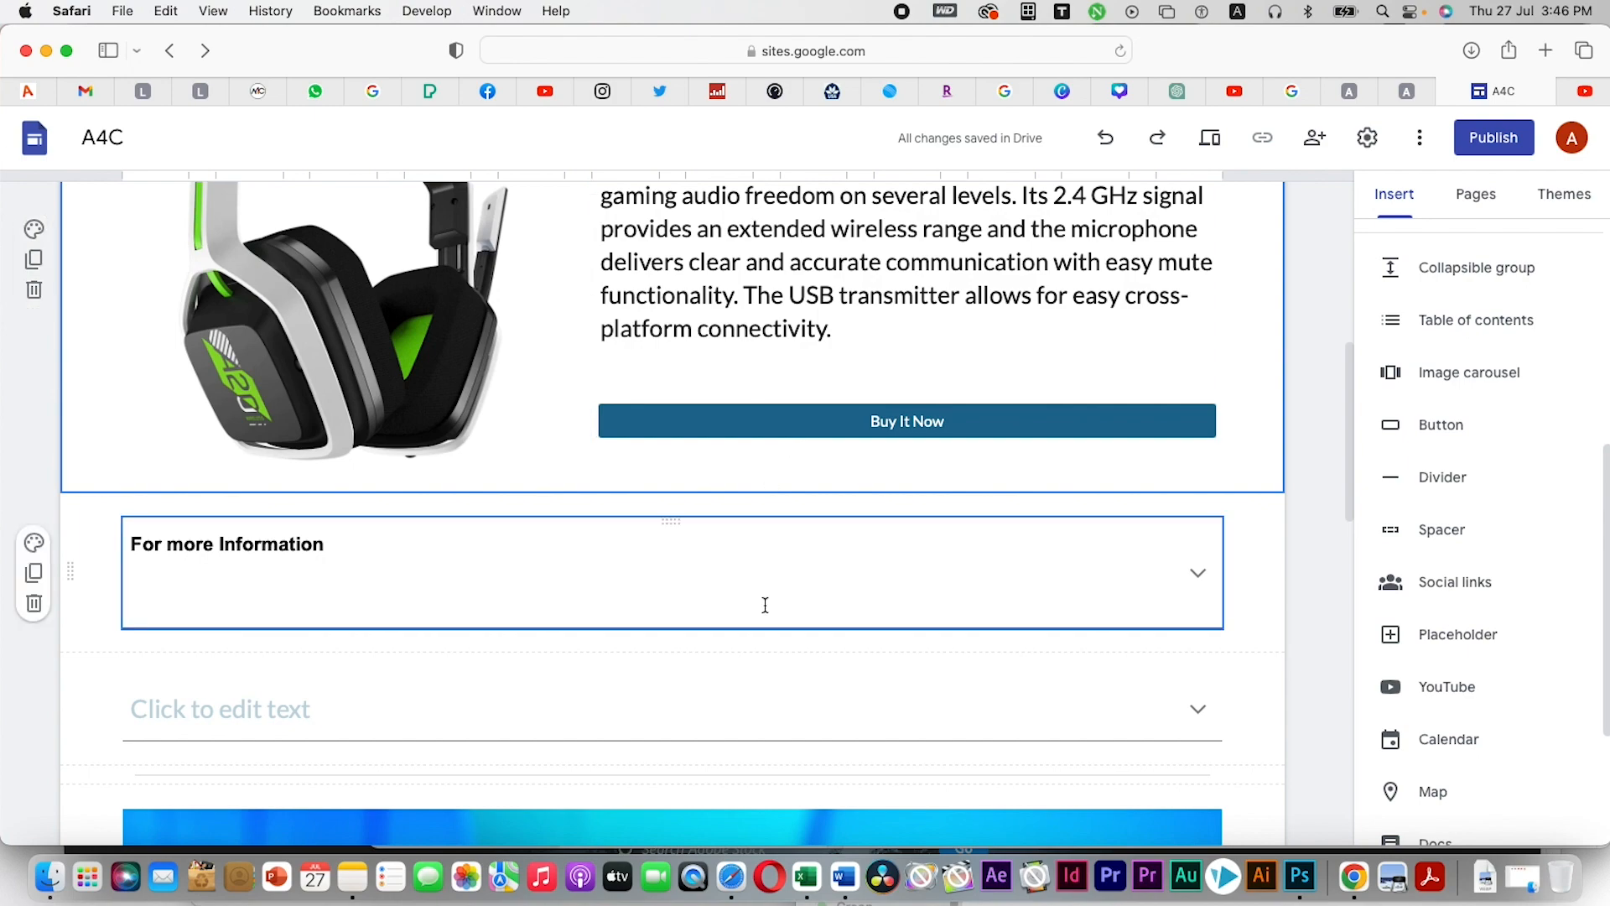
pyautogui.scroll(2, 762, 606)
pyautogui.scroll(-2, 763, 604)
pyautogui.scroll(6, 765, 604)
pyautogui.scroll(-5, 766, 606)
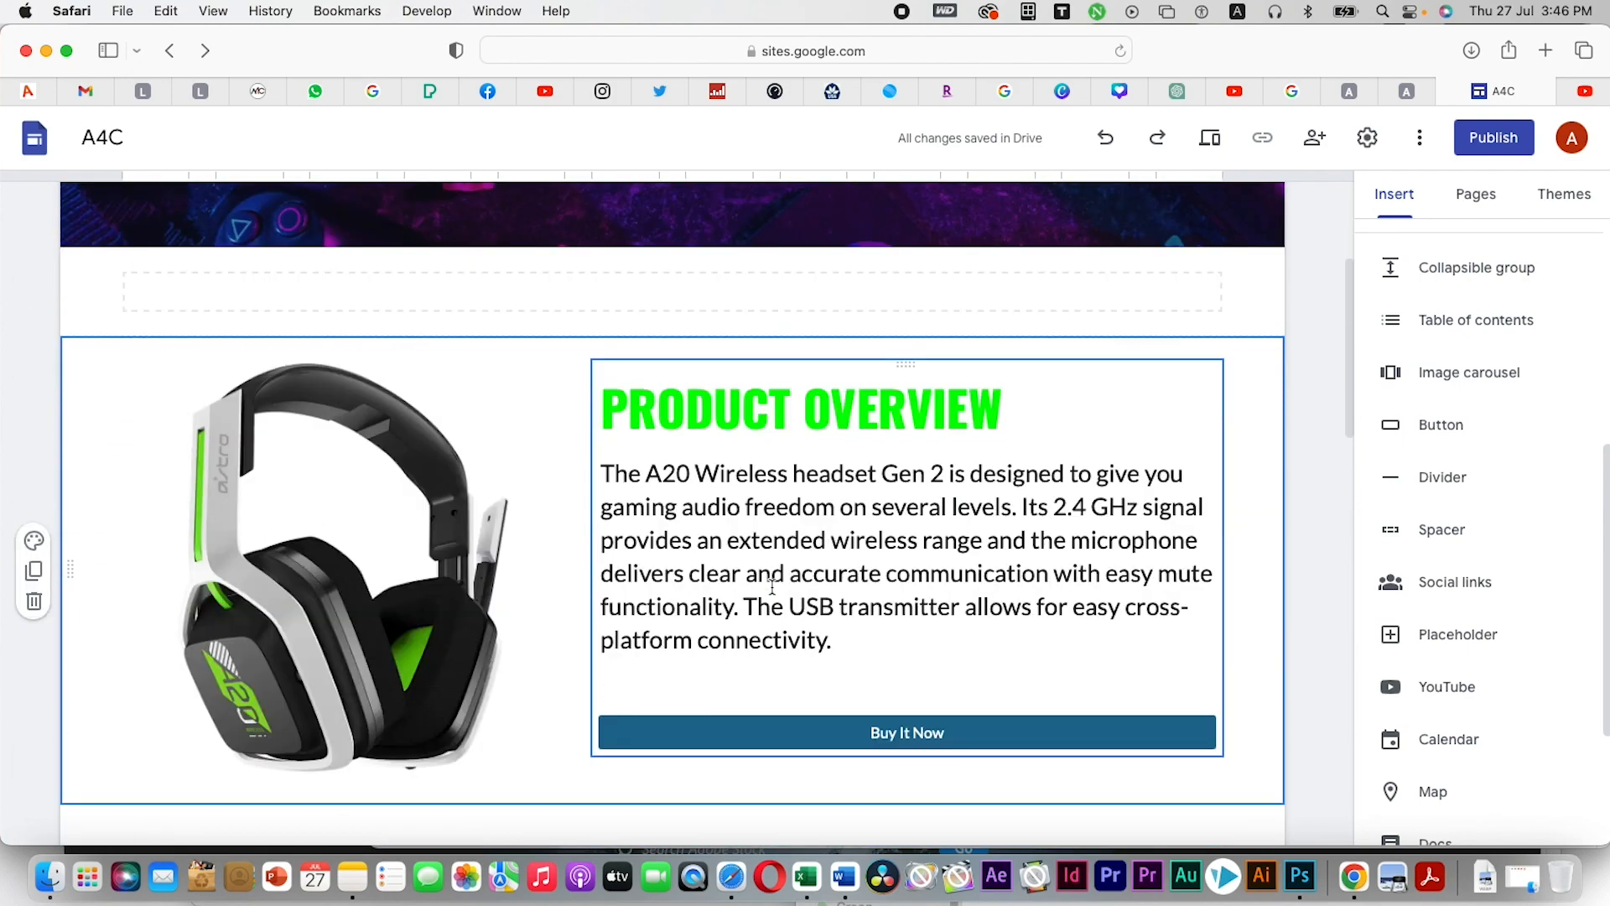
pyautogui.scroll(3, 1058, 478)
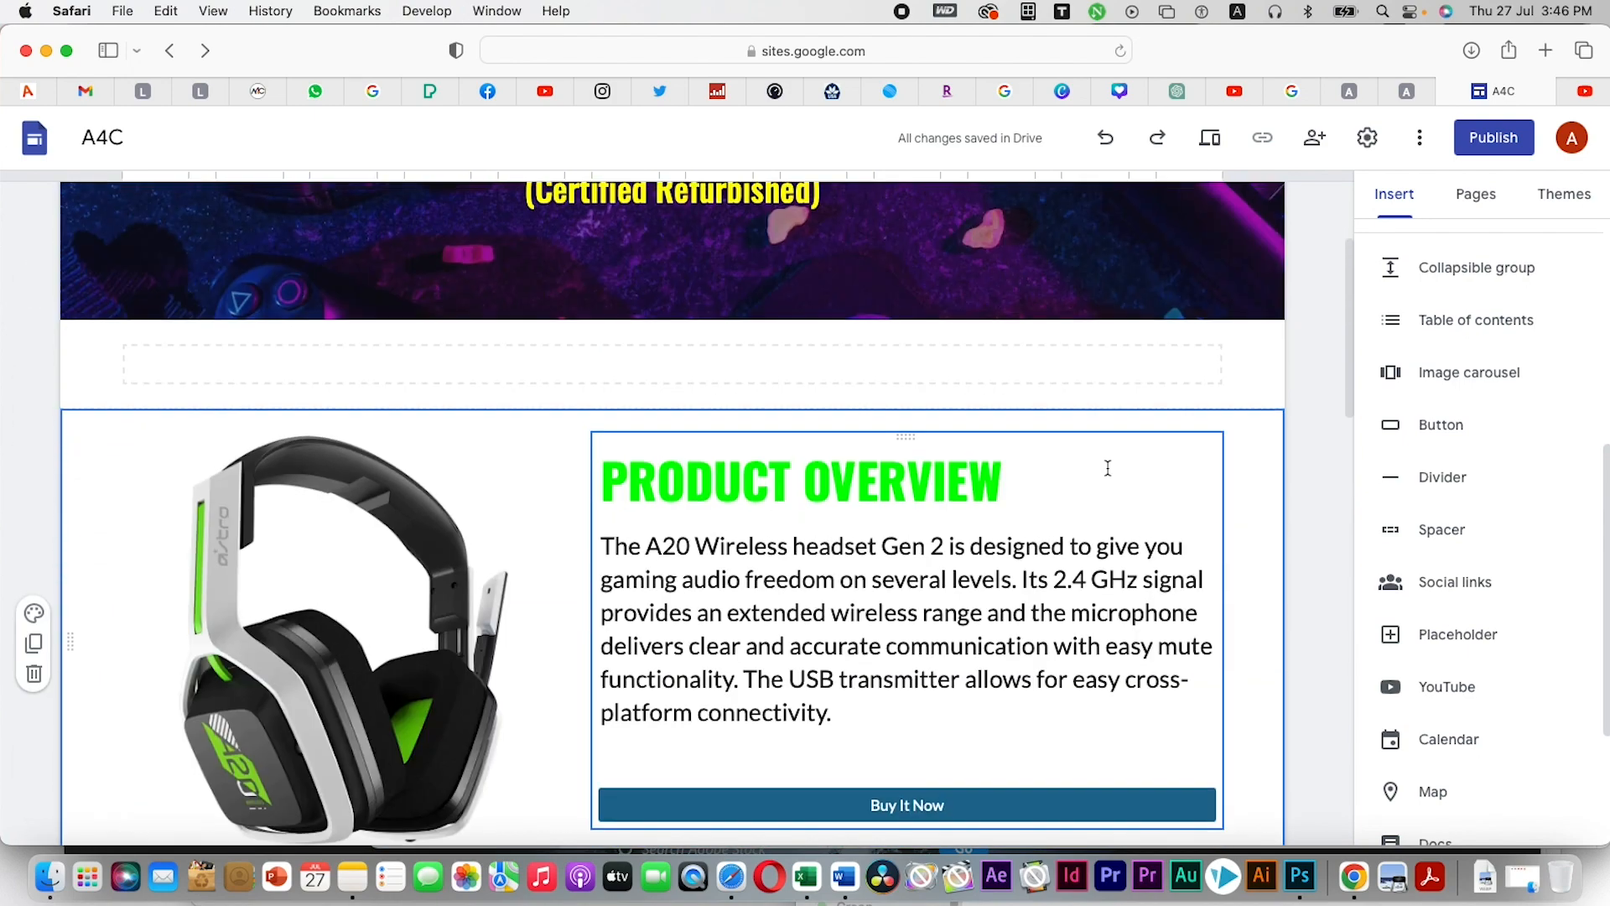
# Insert a text box and move its section below the product overview section, above the For more Information group
pyautogui.scroll(6, 1468, 336)
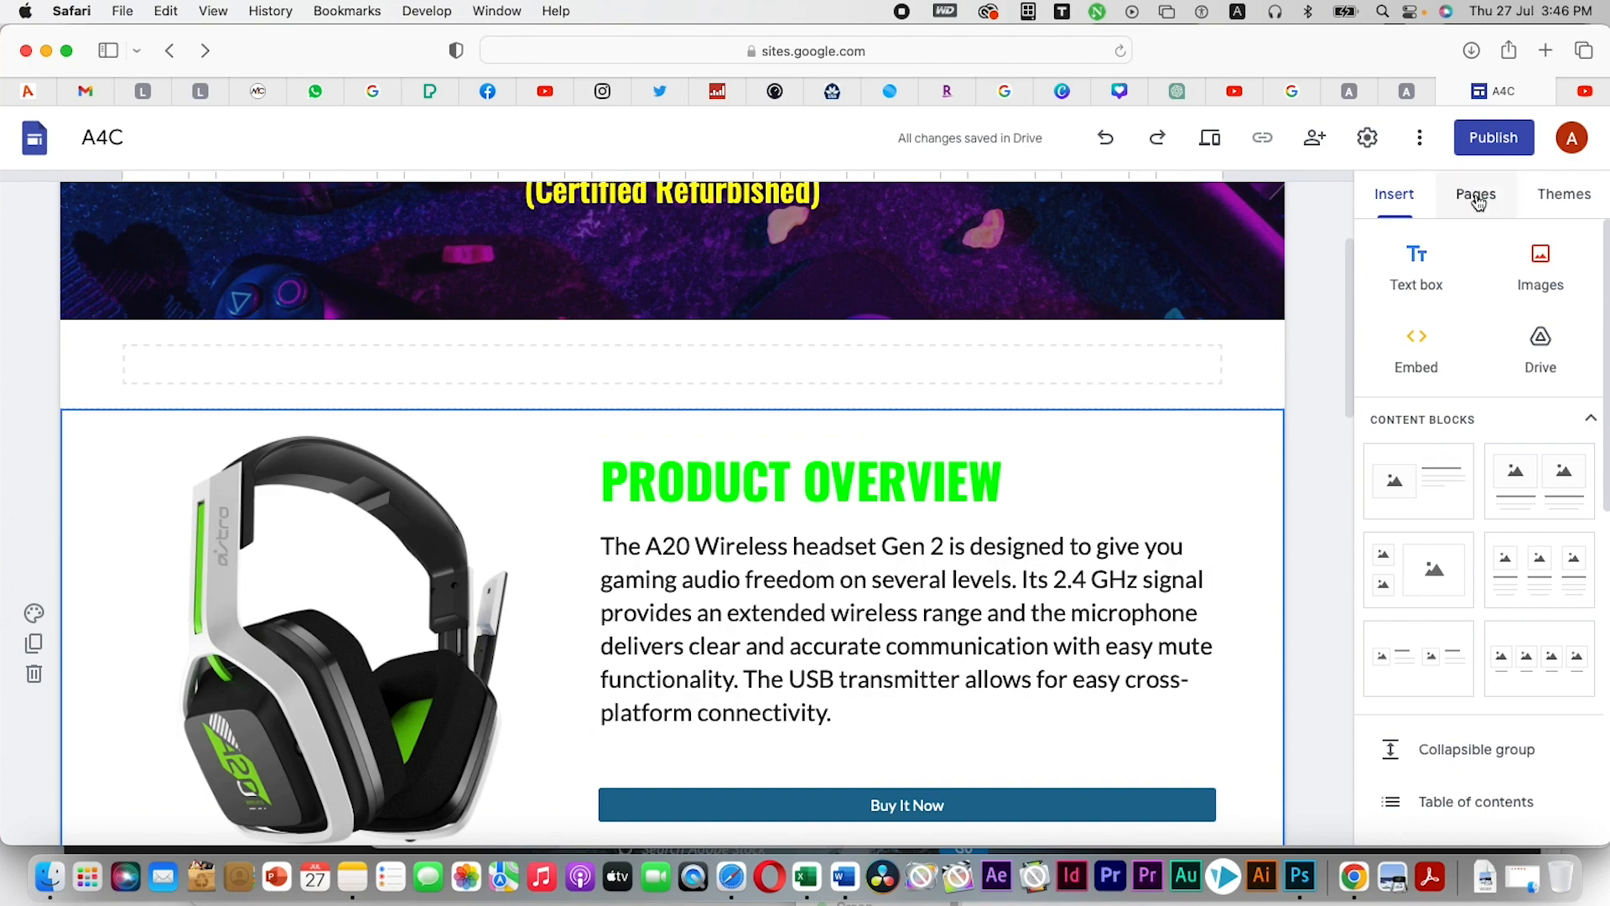
pyautogui.click(1417, 270)
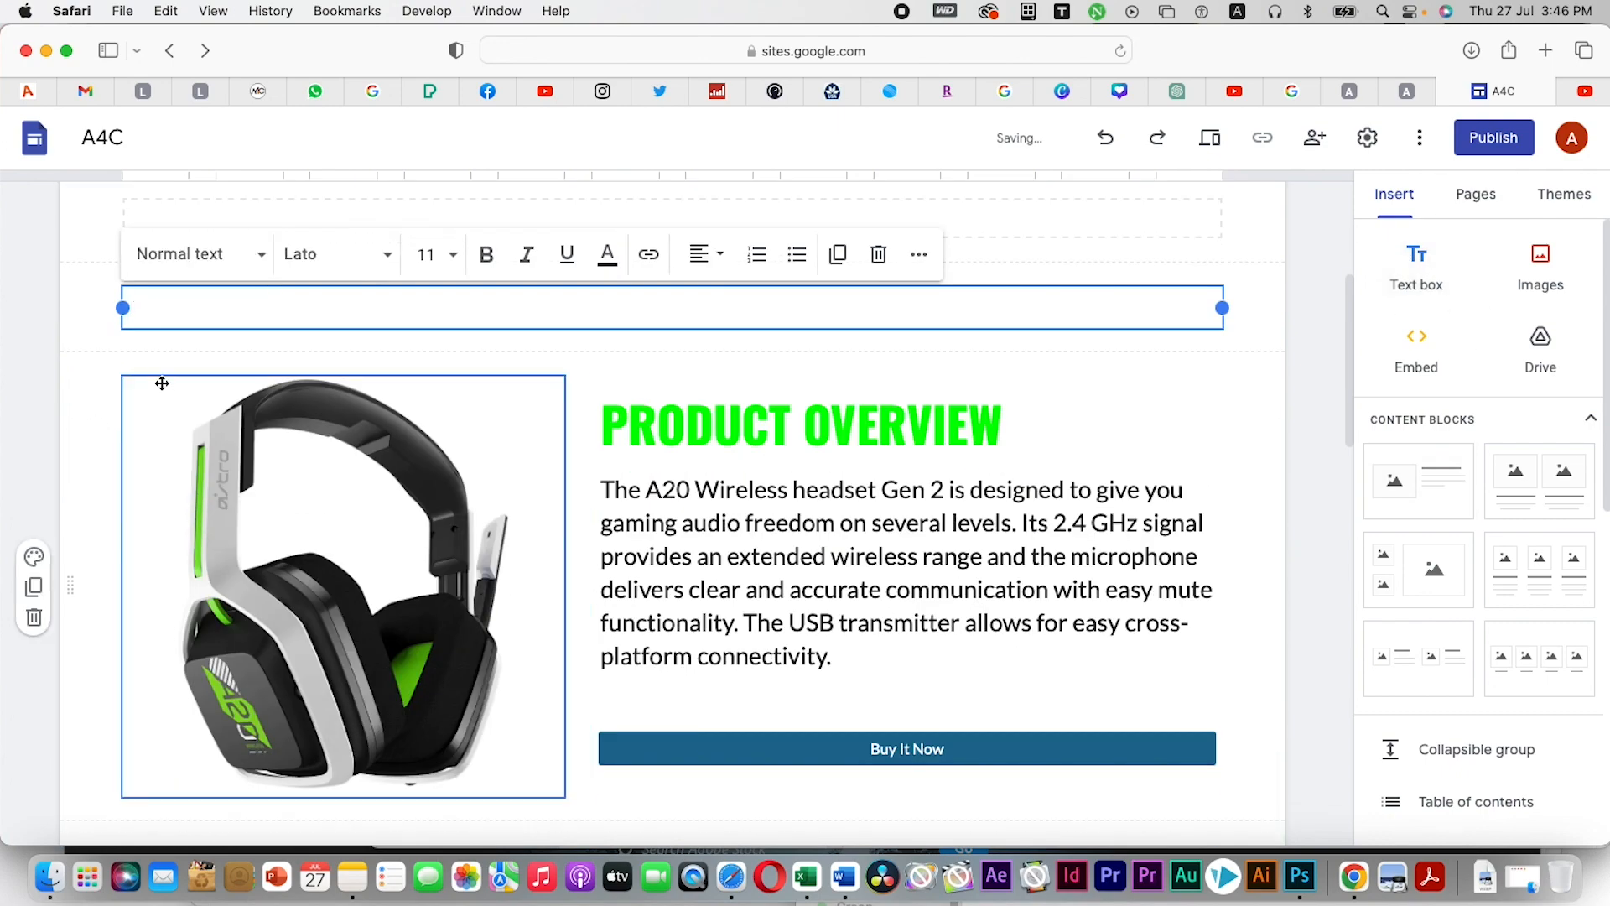
pyautogui.moveTo(74, 307); pyautogui.dragTo(99, 772)
pyautogui.scroll(-3, 463, 541)
# Switch to the a4c.com product page and copy the KEY FEATURES heading with all its feature lines
pyautogui.click(474, 550)
pyautogui.click(277, 93)
pyautogui.scroll(-6, 997, 606)
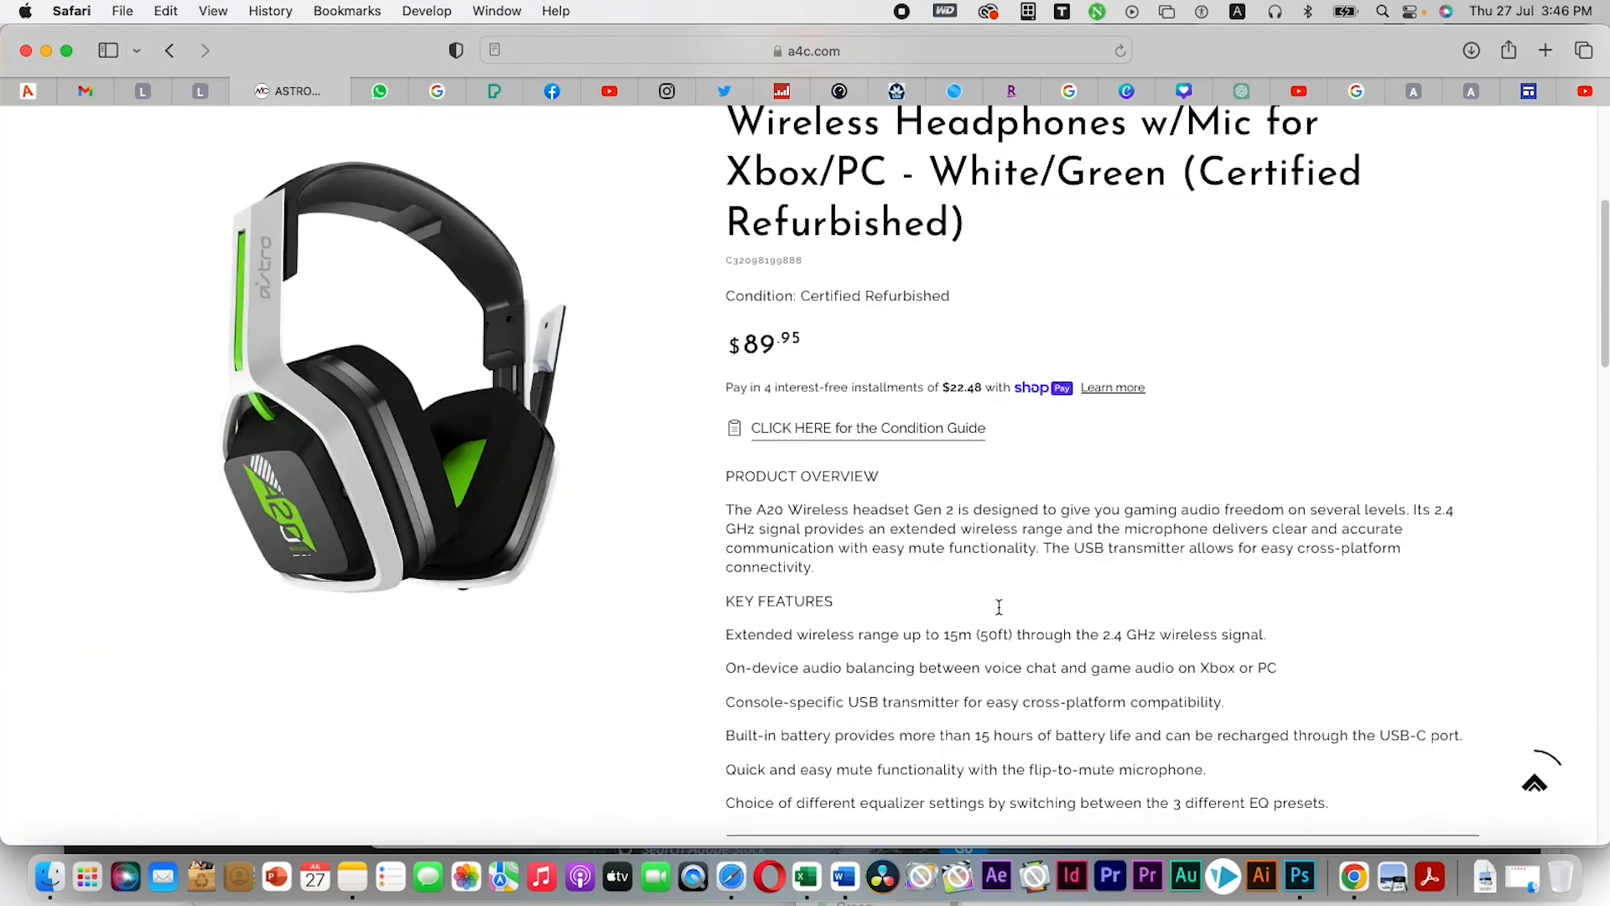
pyautogui.scroll(-2, 998, 609)
pyautogui.moveTo(725, 442); pyautogui.dragTo(1459, 656)
pyautogui.press('super+c')
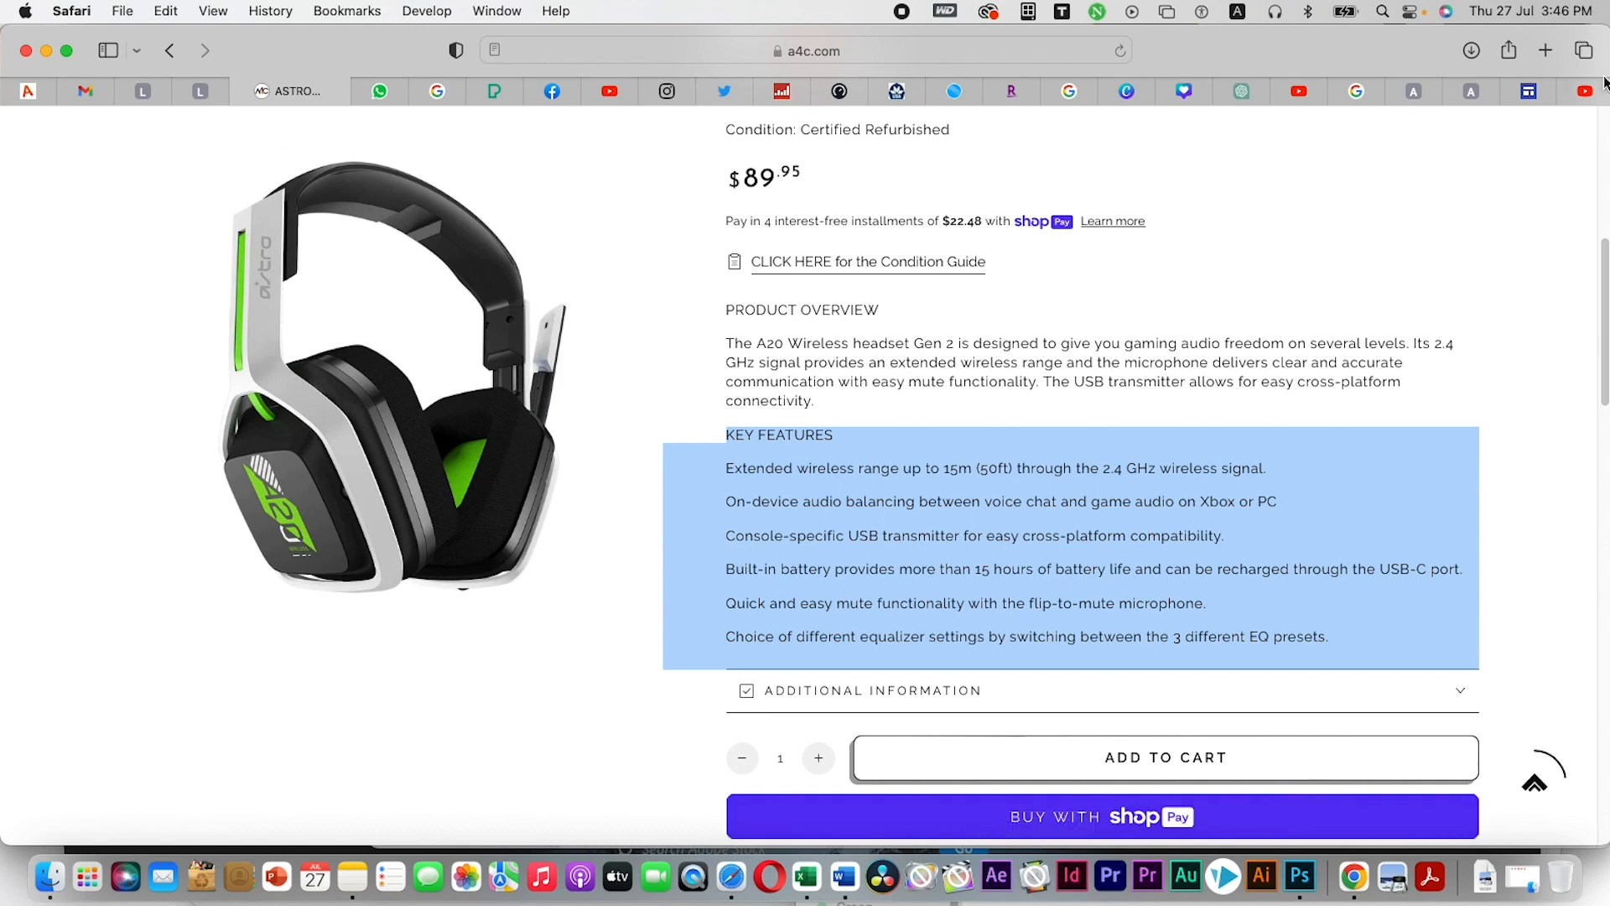
# Return to the A4C site editor and paste the copied key features into the empty text box
pyautogui.click(1510, 90)
pyautogui.click(668, 554)
pyautogui.press('super+v')
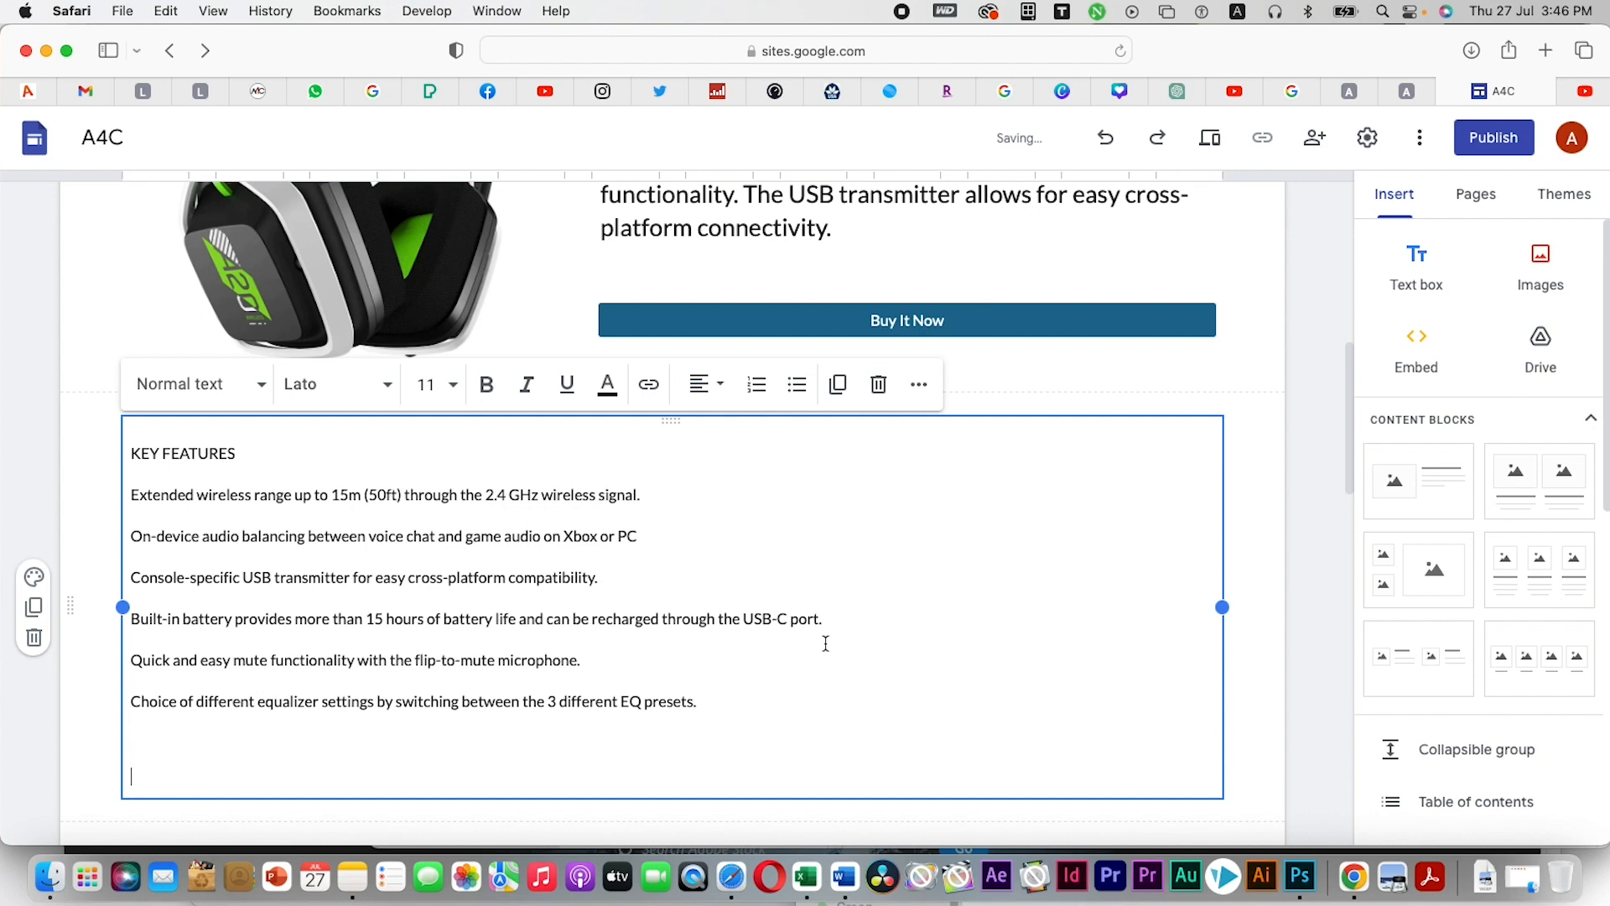
# Set the KEY FEATURES heading's font to Oswald in bold
pyautogui.moveTo(262, 454); pyautogui.dragTo(104, 440)
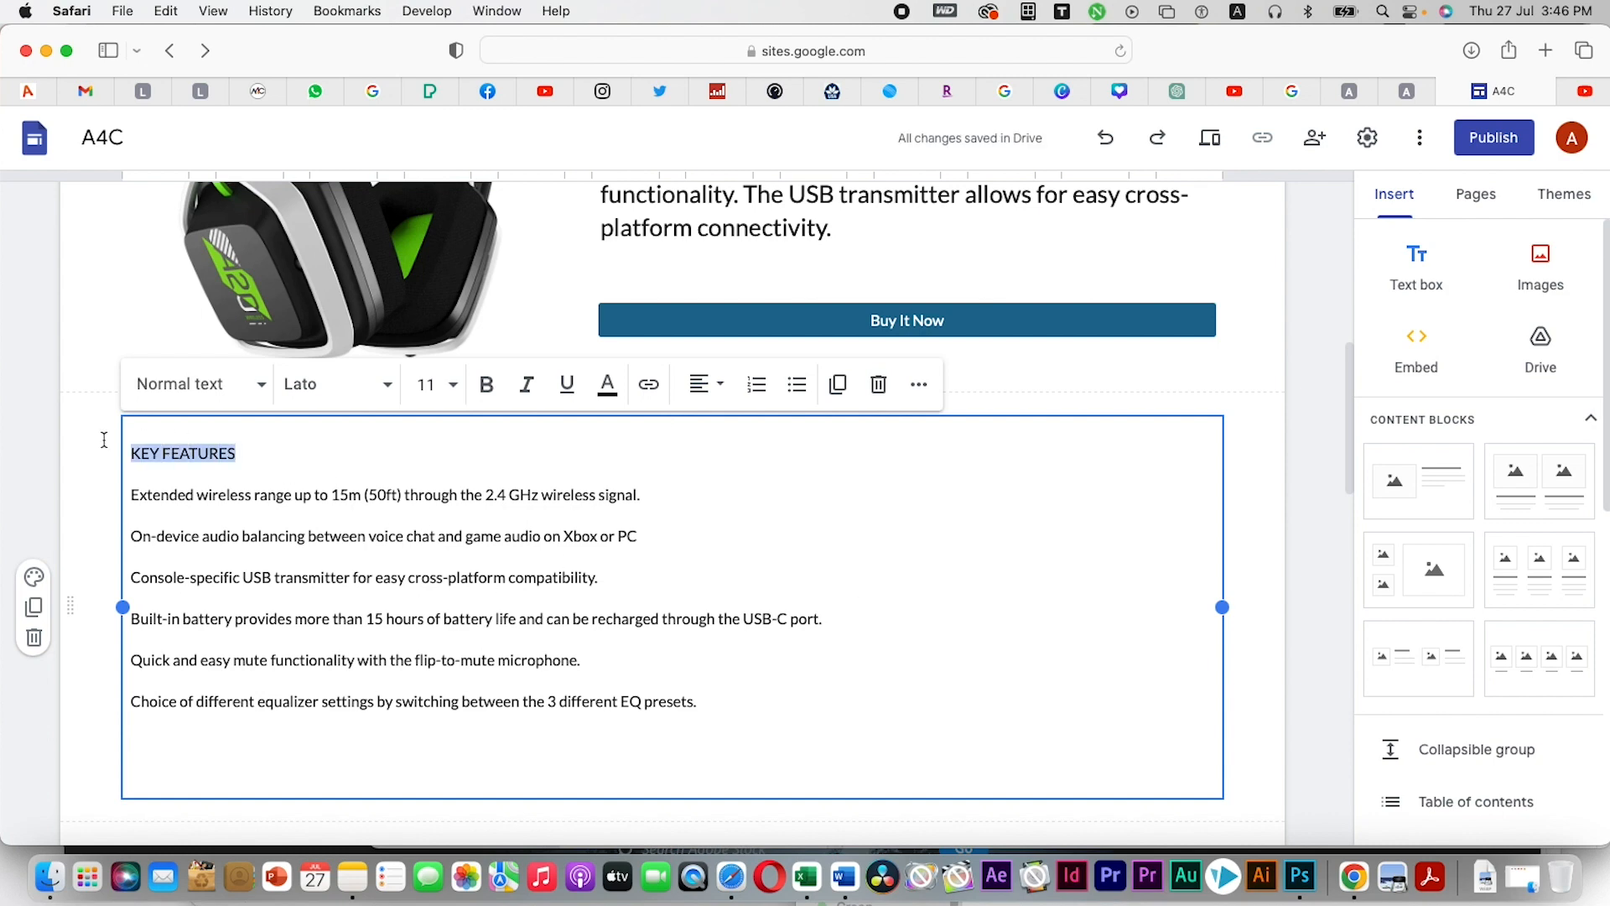
pyautogui.click(390, 384)
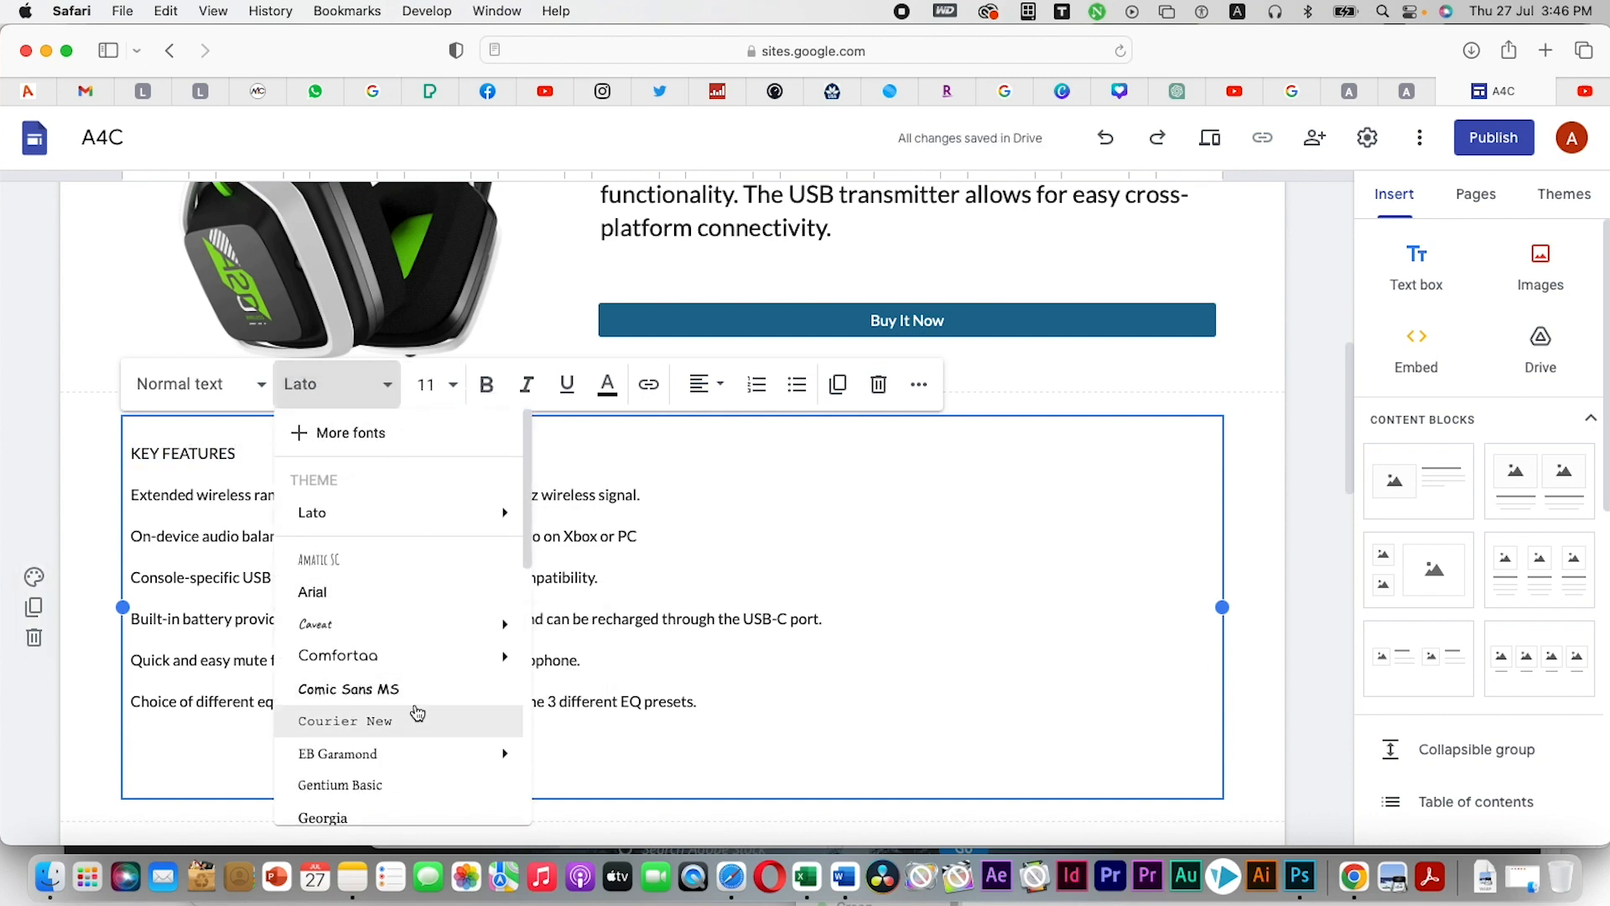
pyautogui.scroll(-5, 412, 707)
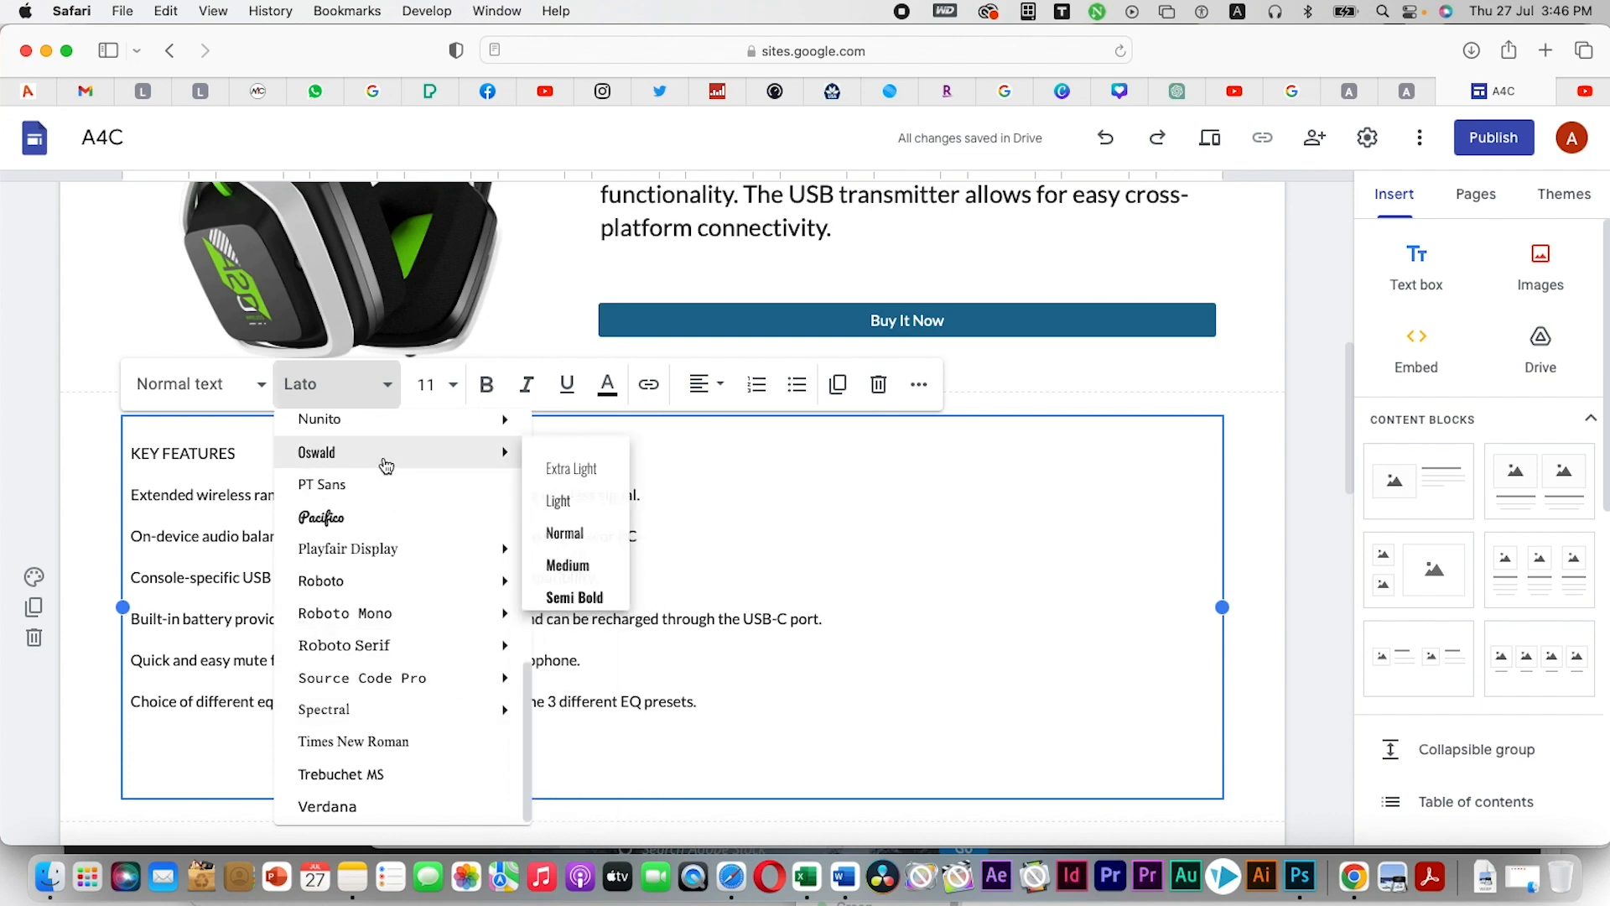
pyautogui.click(610, 640)
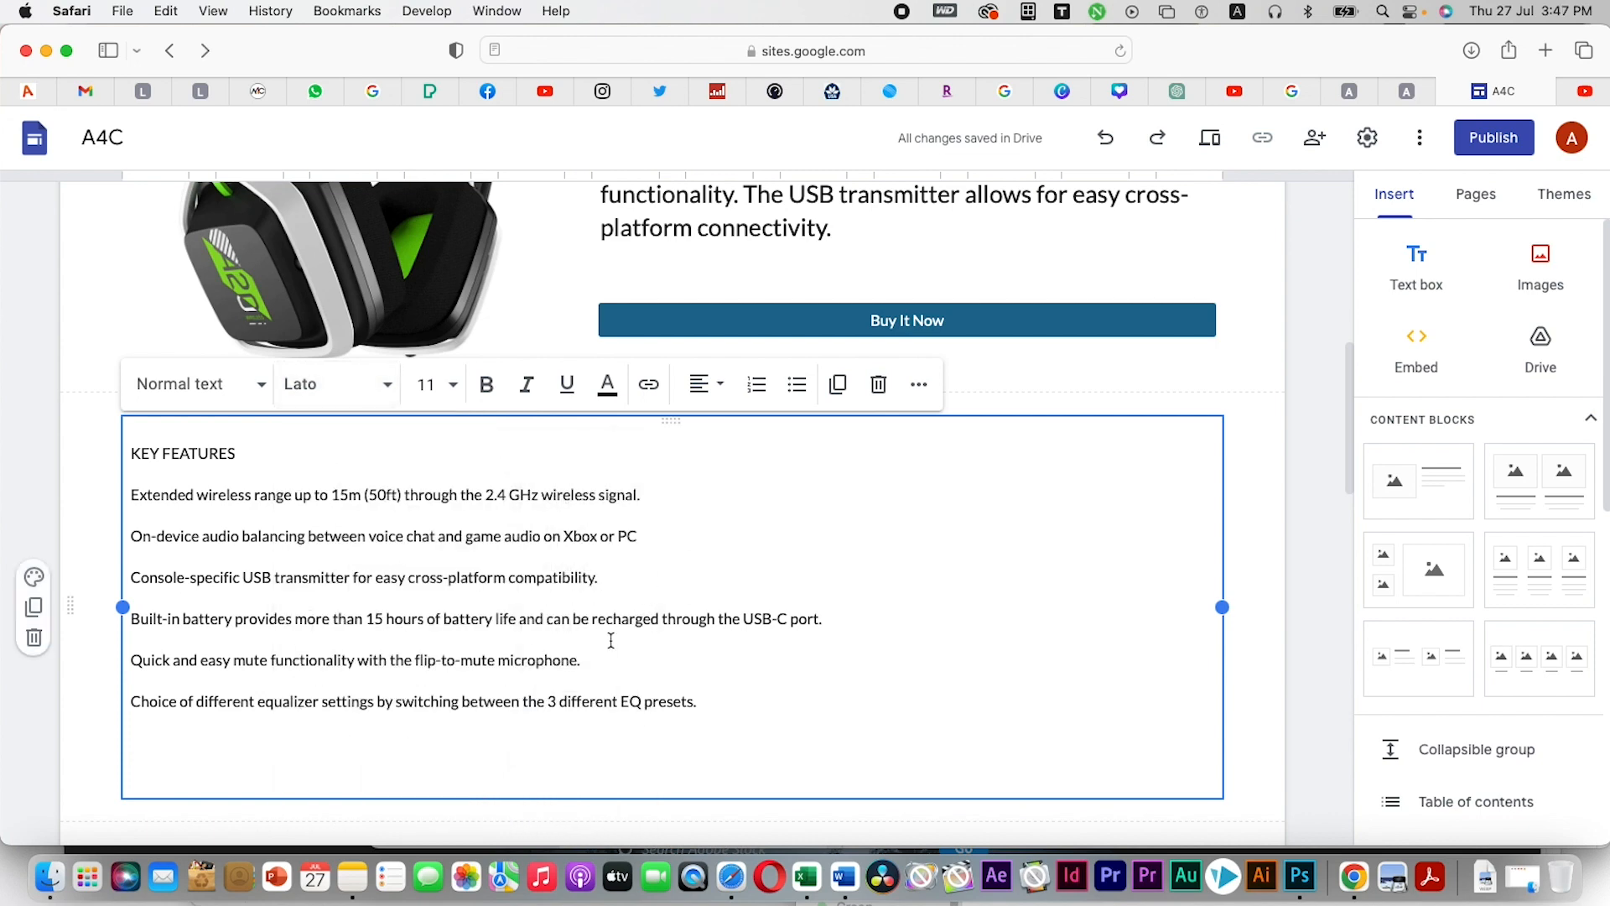
pyautogui.click(376, 392)
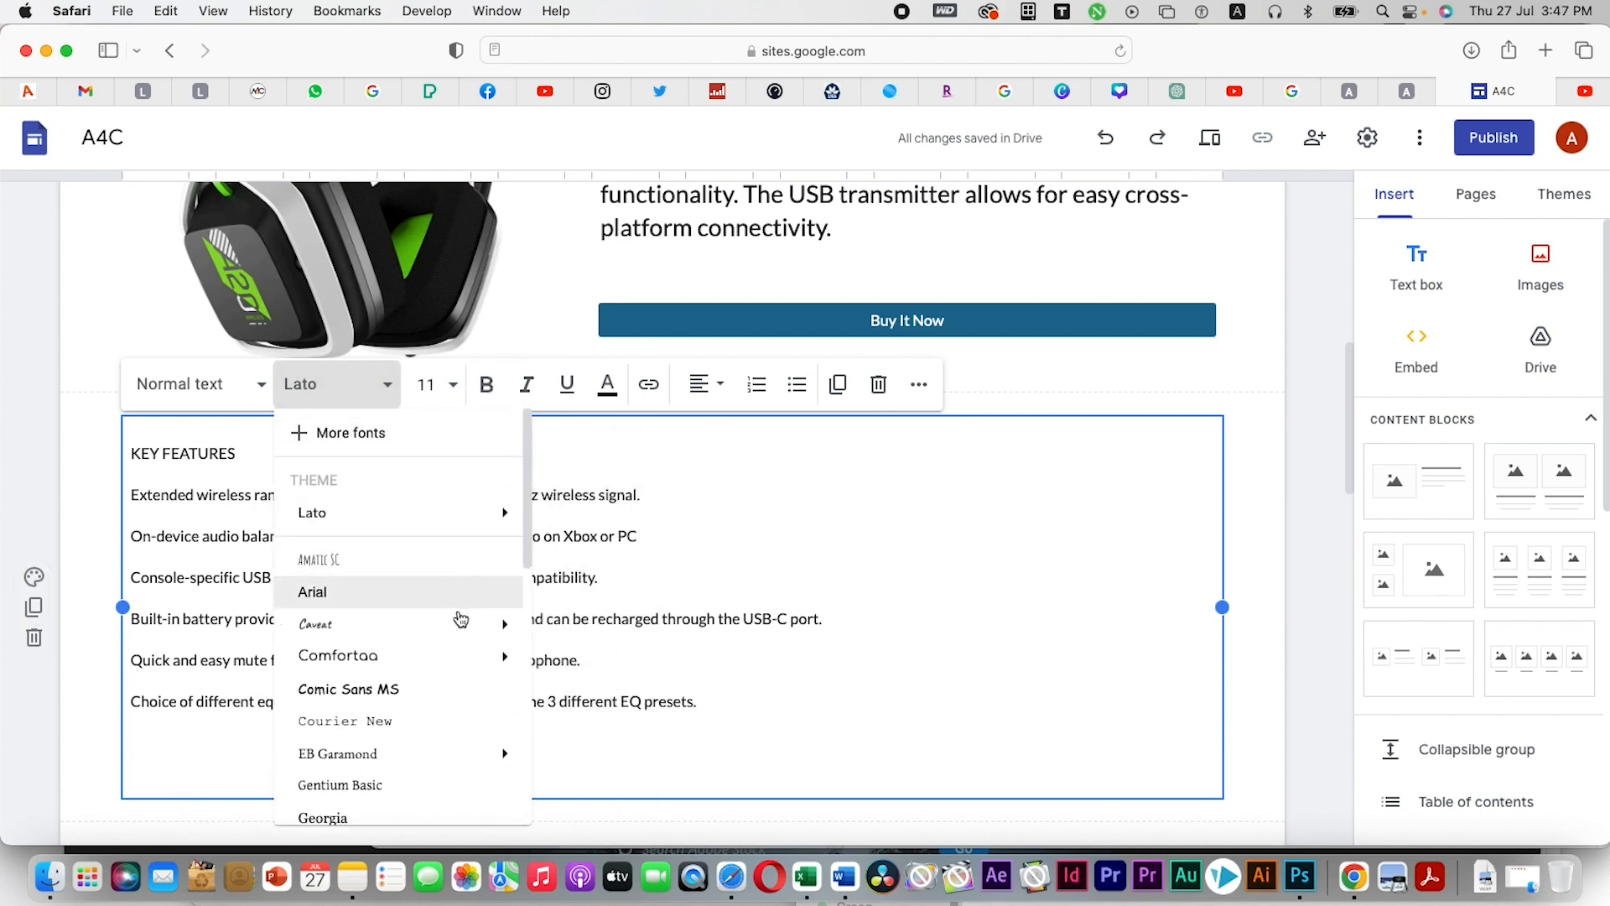
pyautogui.scroll(-3, 470, 722)
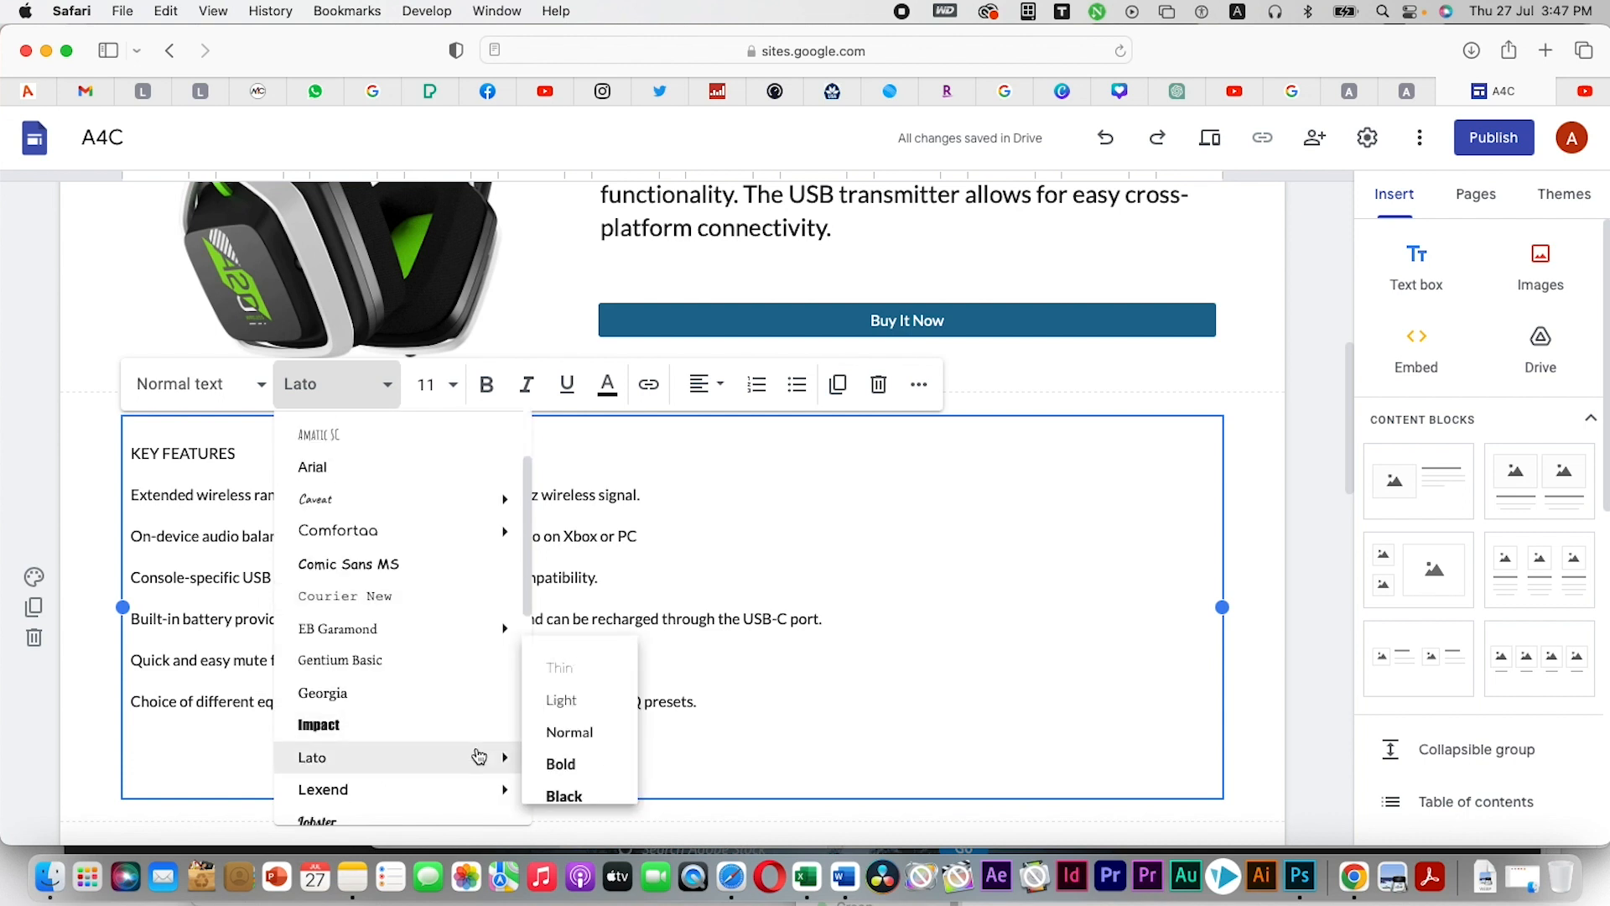
pyautogui.scroll(-2, 436, 691)
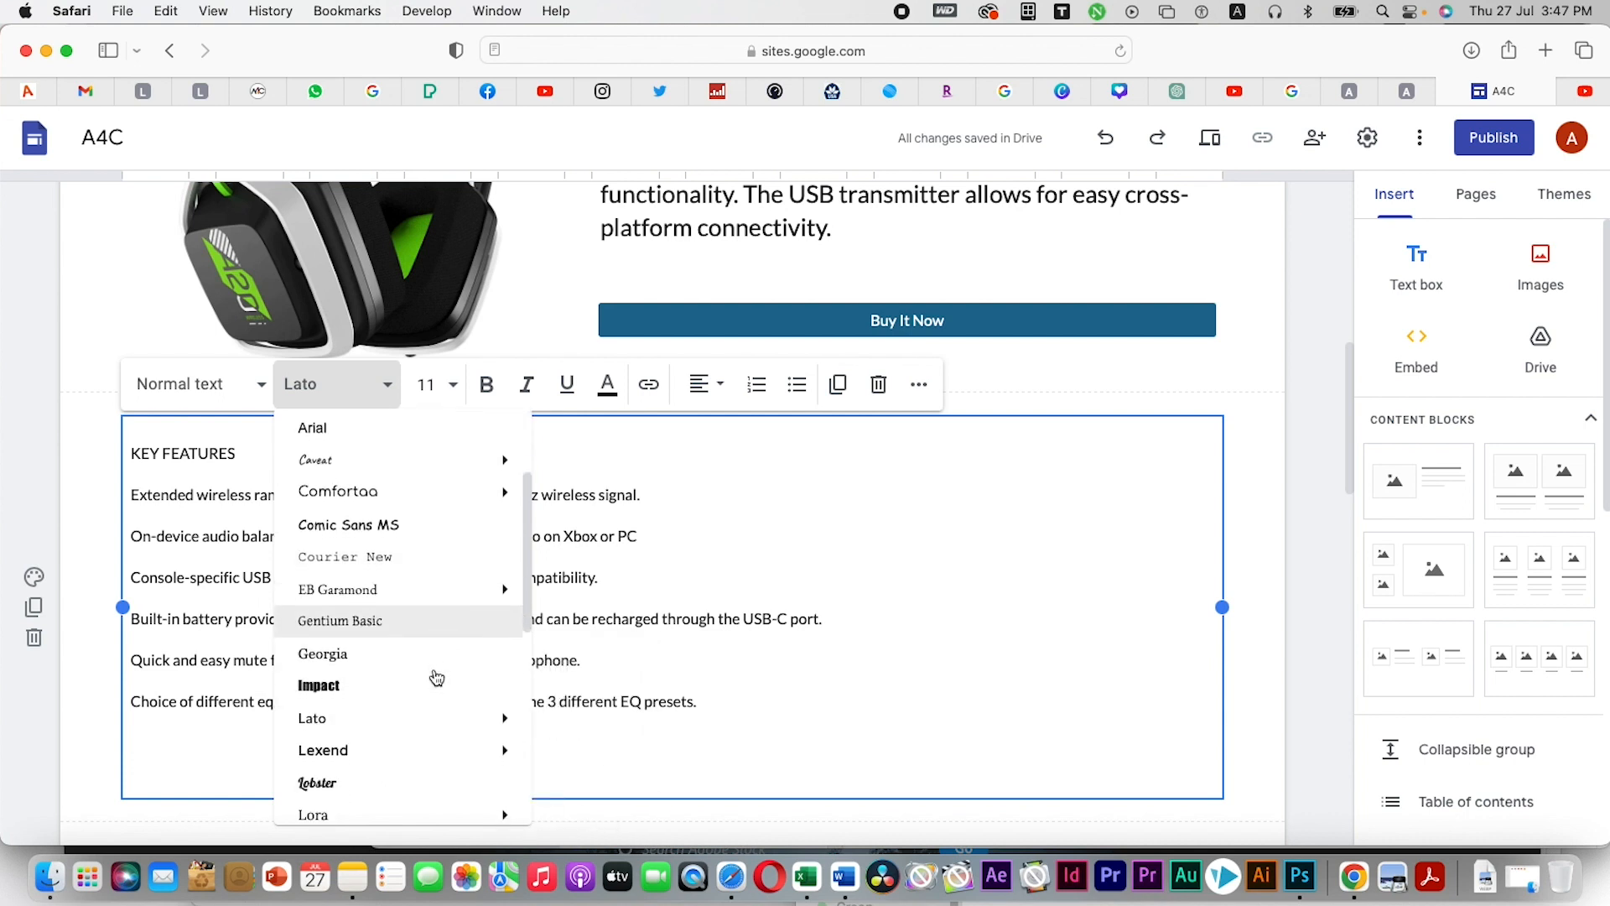
pyautogui.moveTo(435, 680)
pyautogui.scroll(-1, 436, 680)
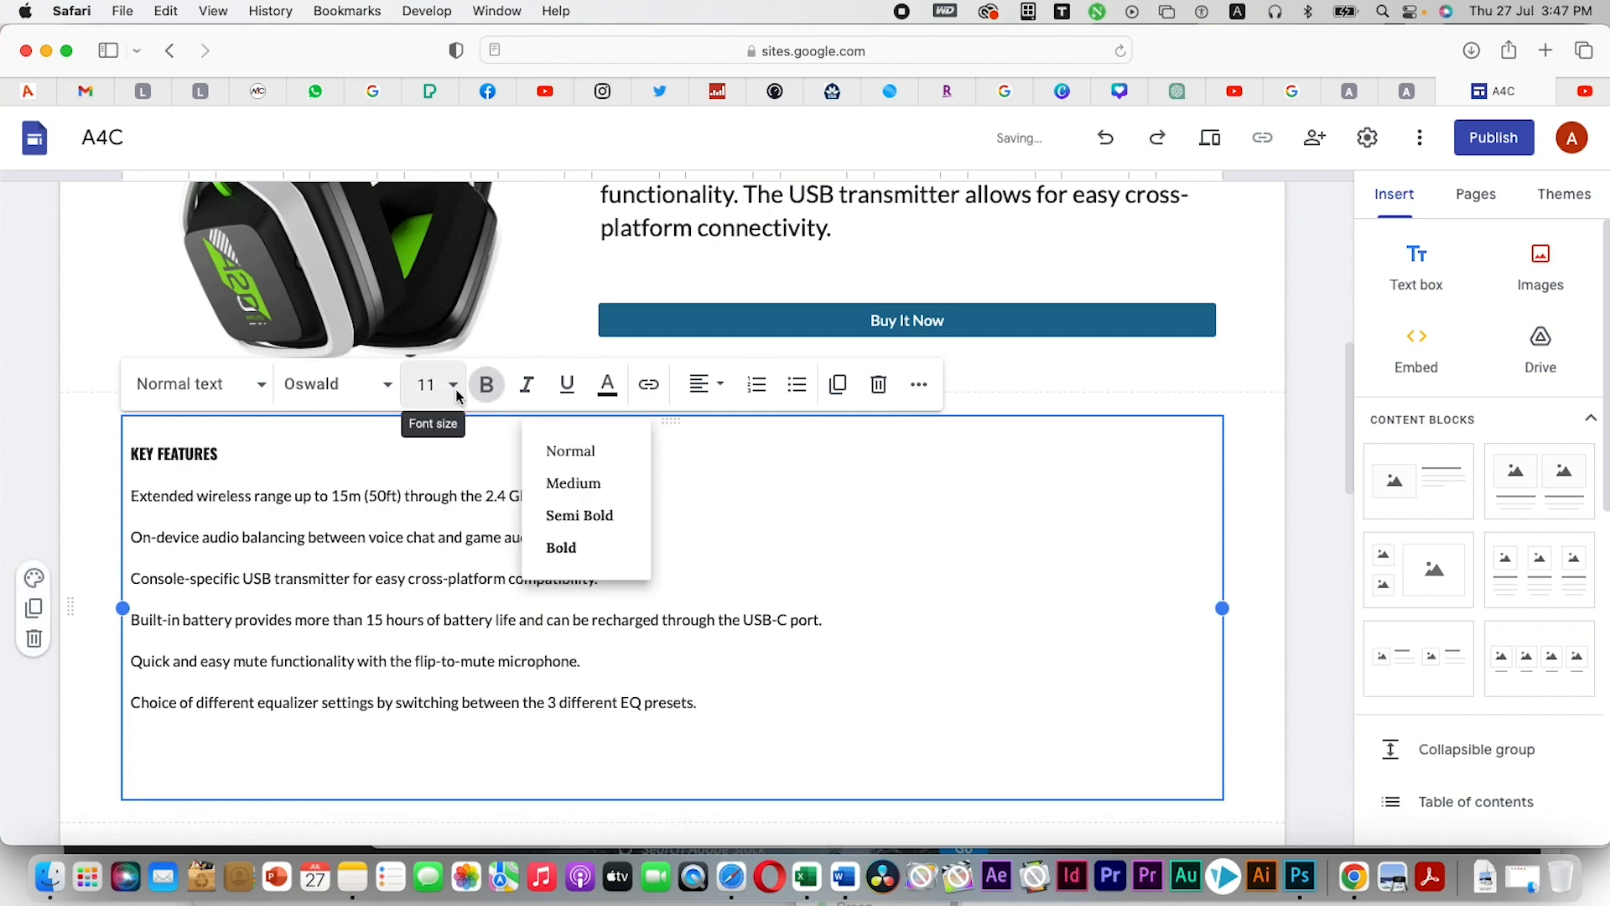
# Try font size 14 on the KEY FEATURES heading, and set it to 24
pyautogui.click(455, 390)
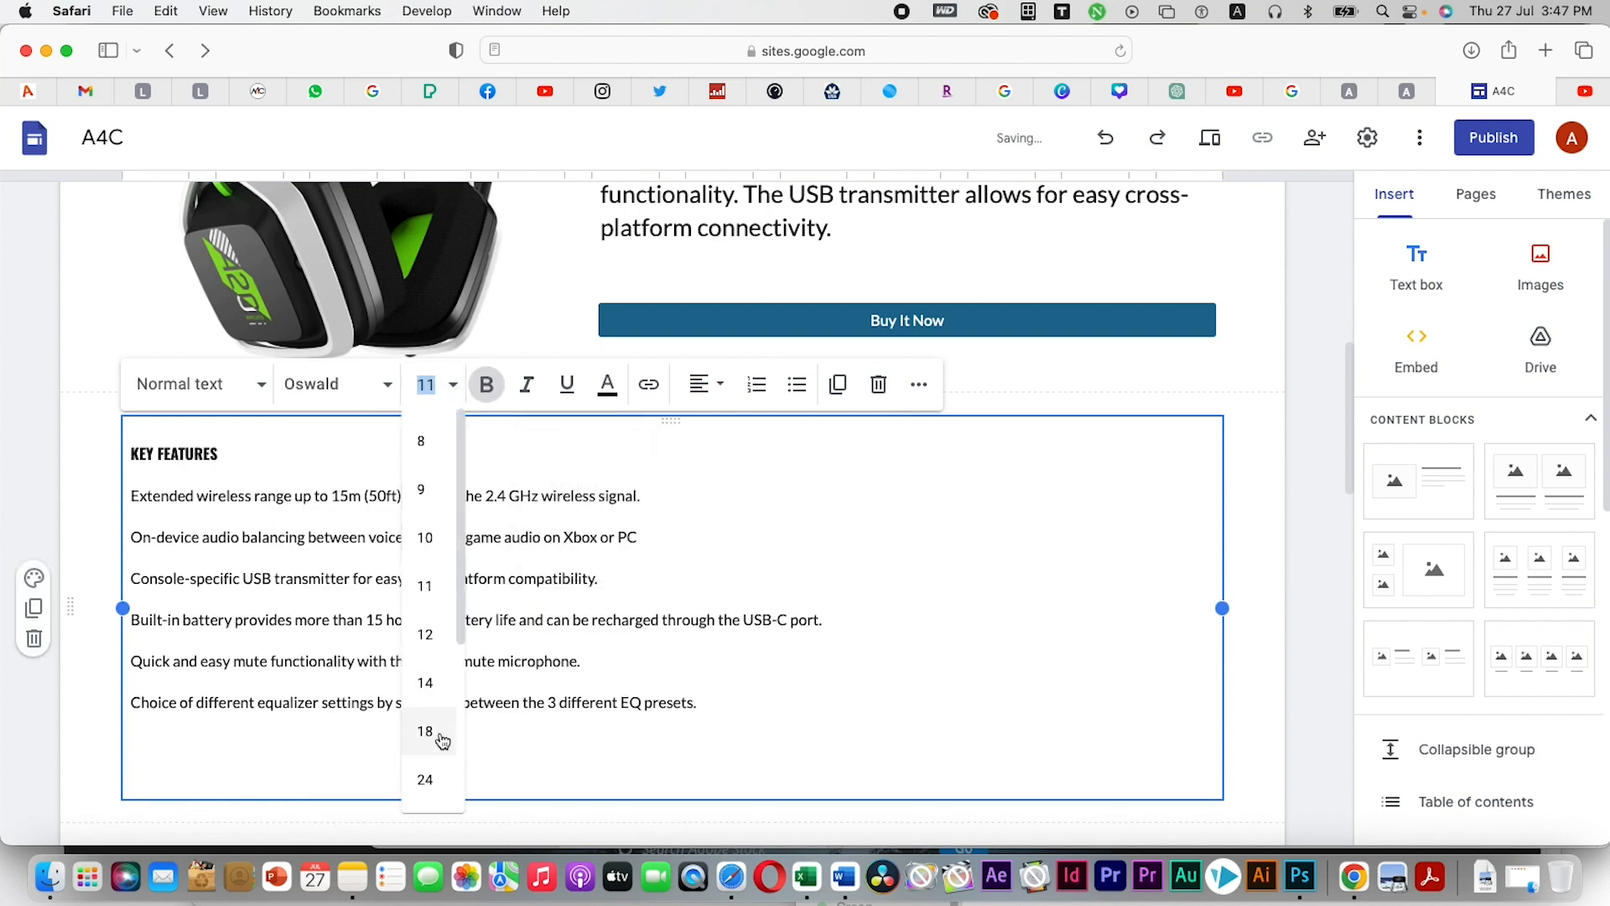
pyautogui.click(437, 683)
pyautogui.click(452, 396)
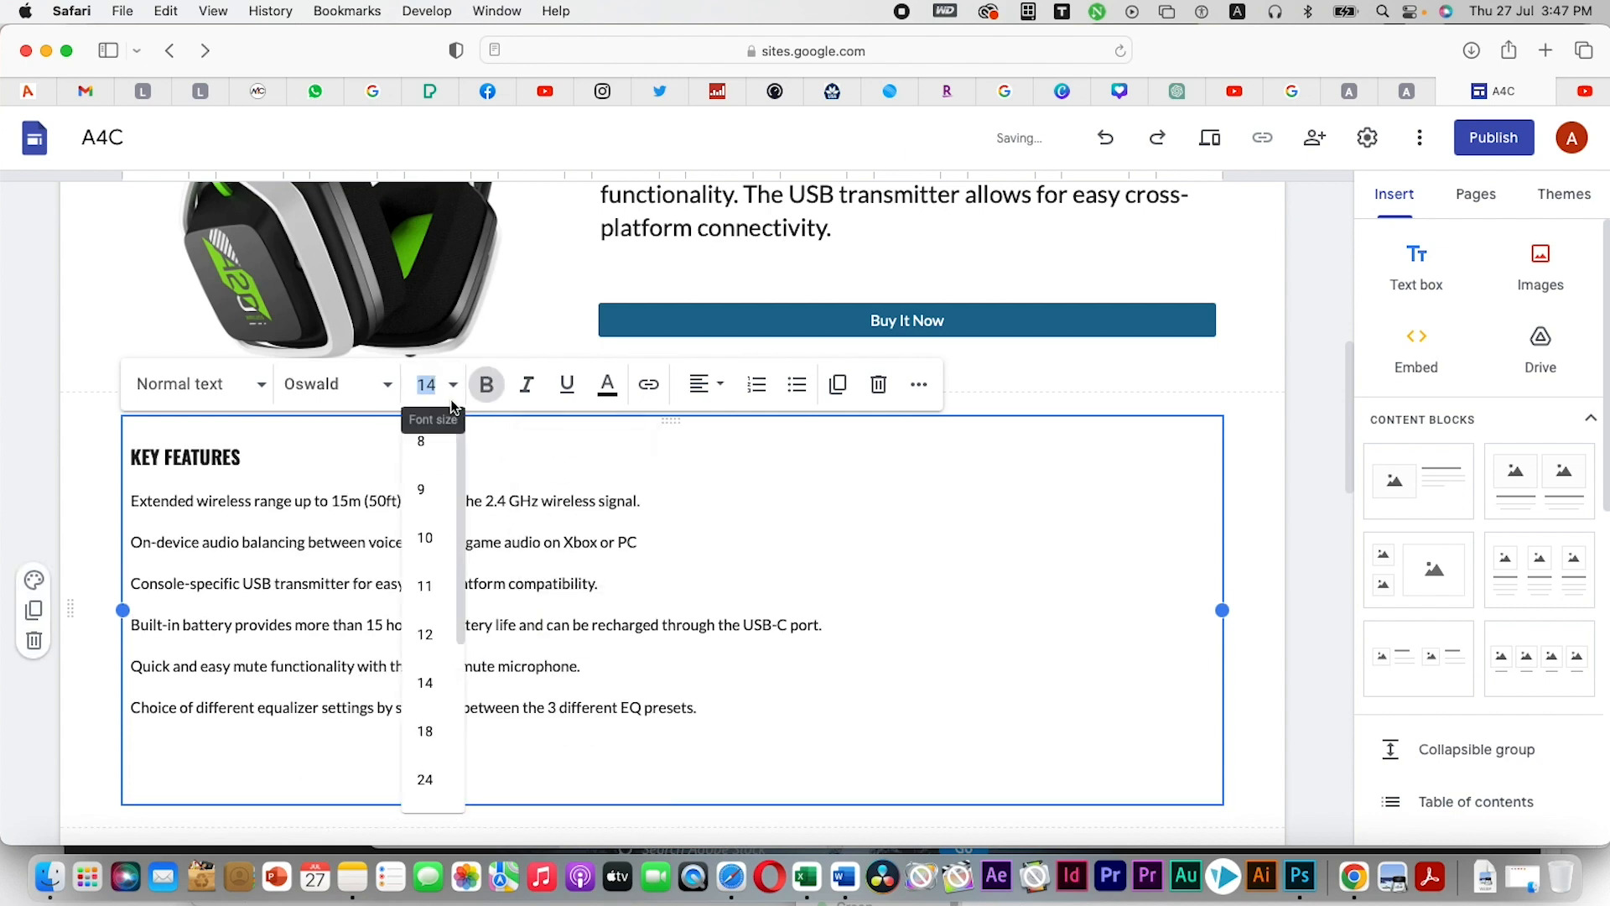
pyautogui.click(433, 787)
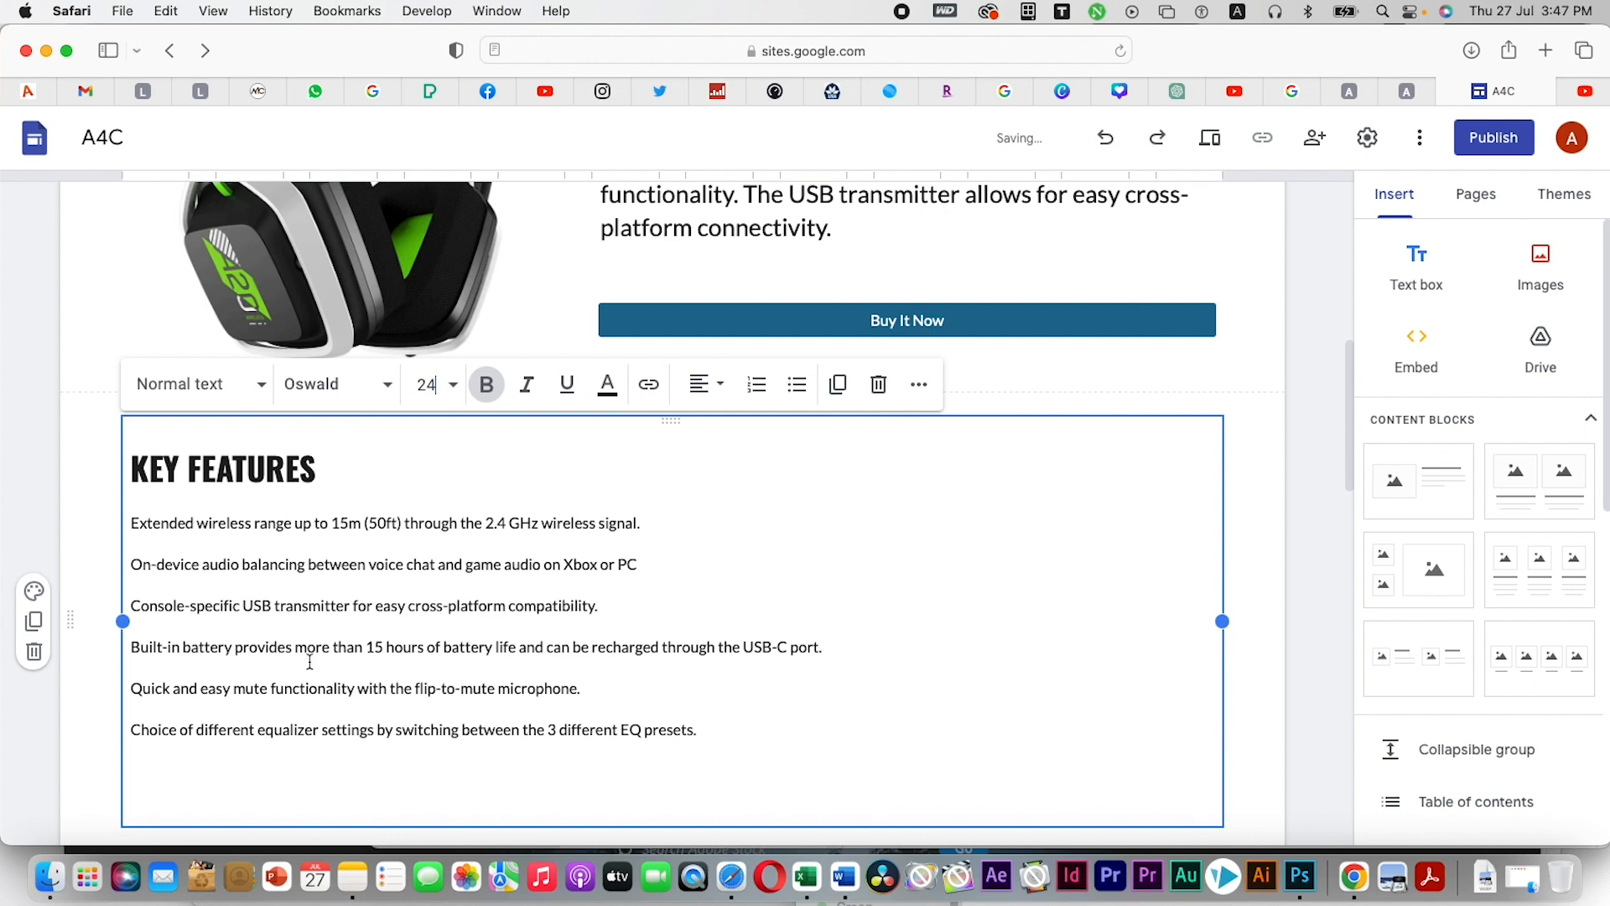
# Colour the KEY FEATURES heading dark red and deselect its text
pyautogui.click(610, 402)
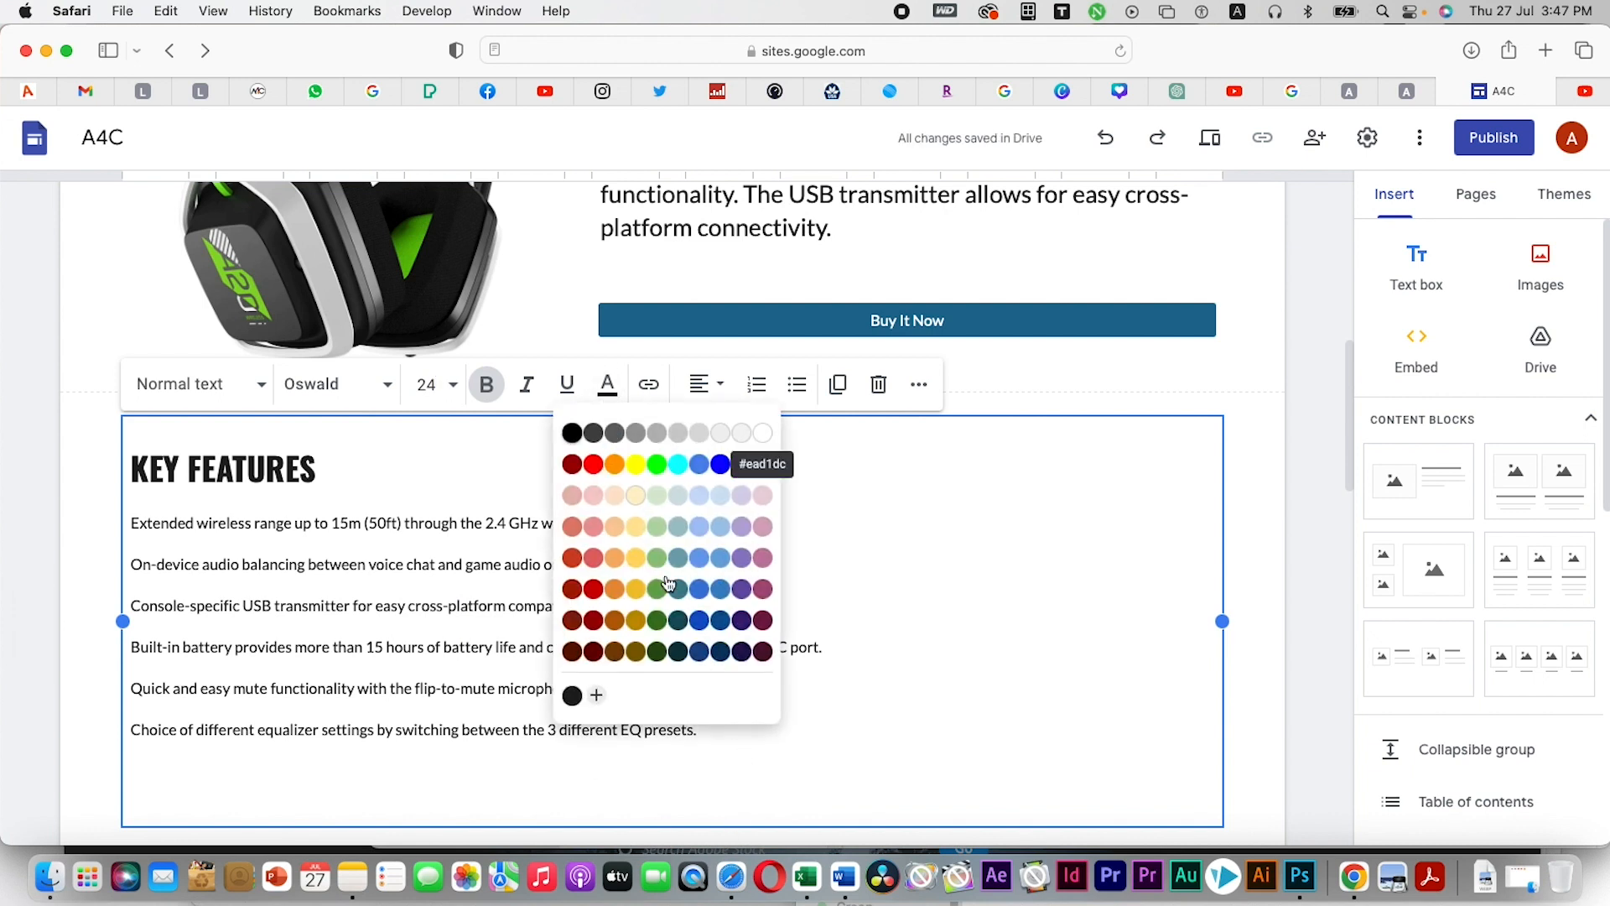
pyautogui.click(575, 461)
pyautogui.click(612, 470)
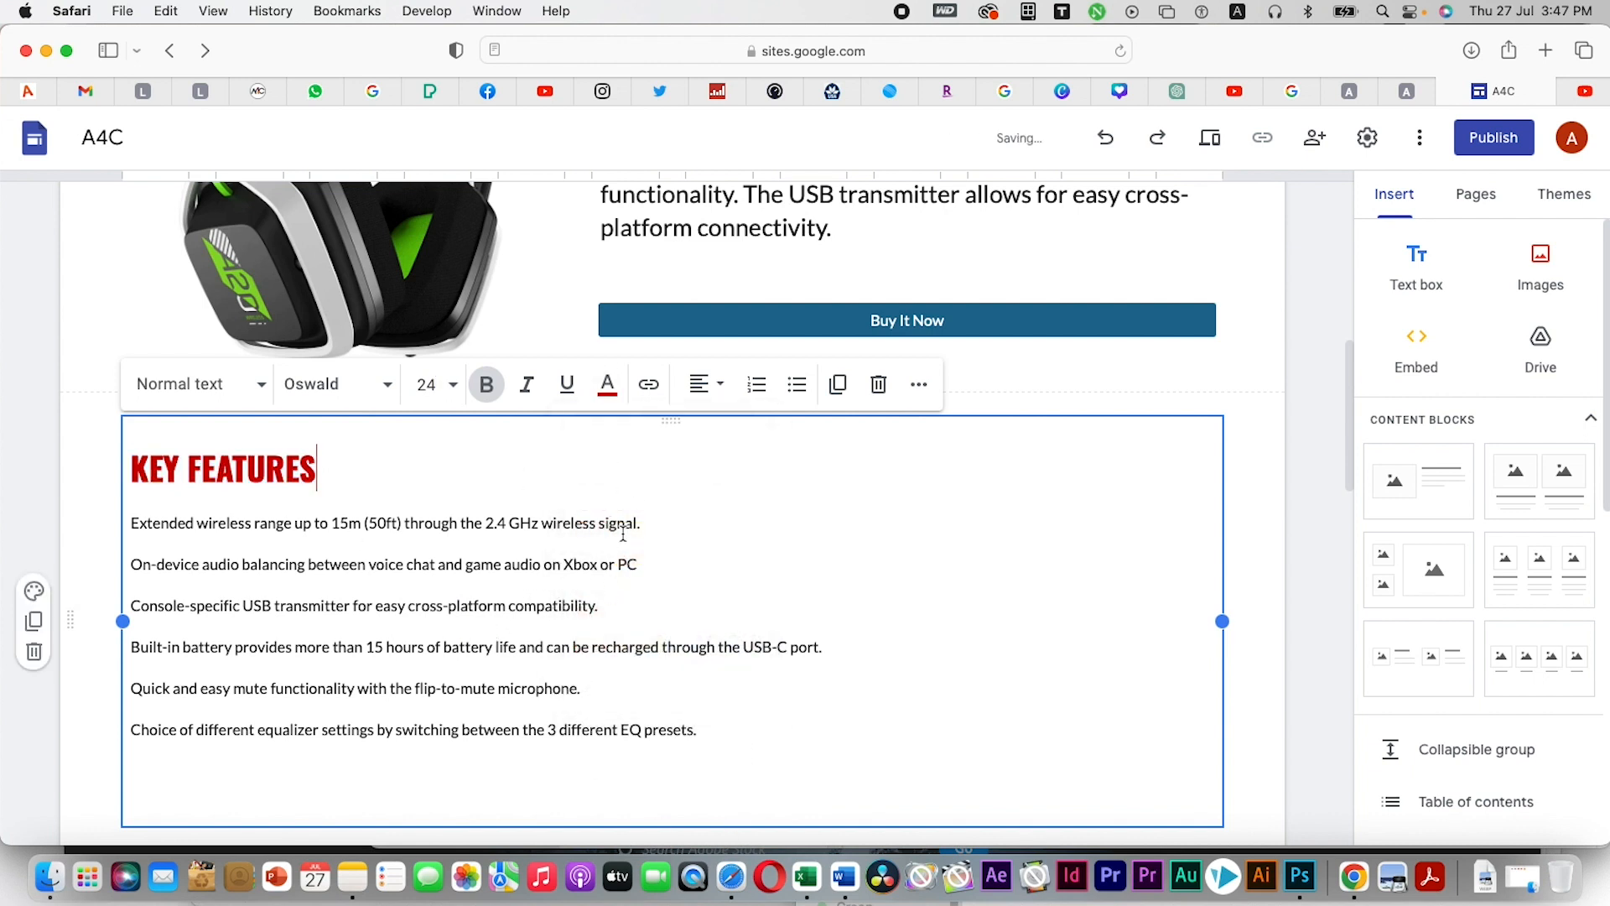
pyautogui.click(748, 513)
pyautogui.click(893, 492)
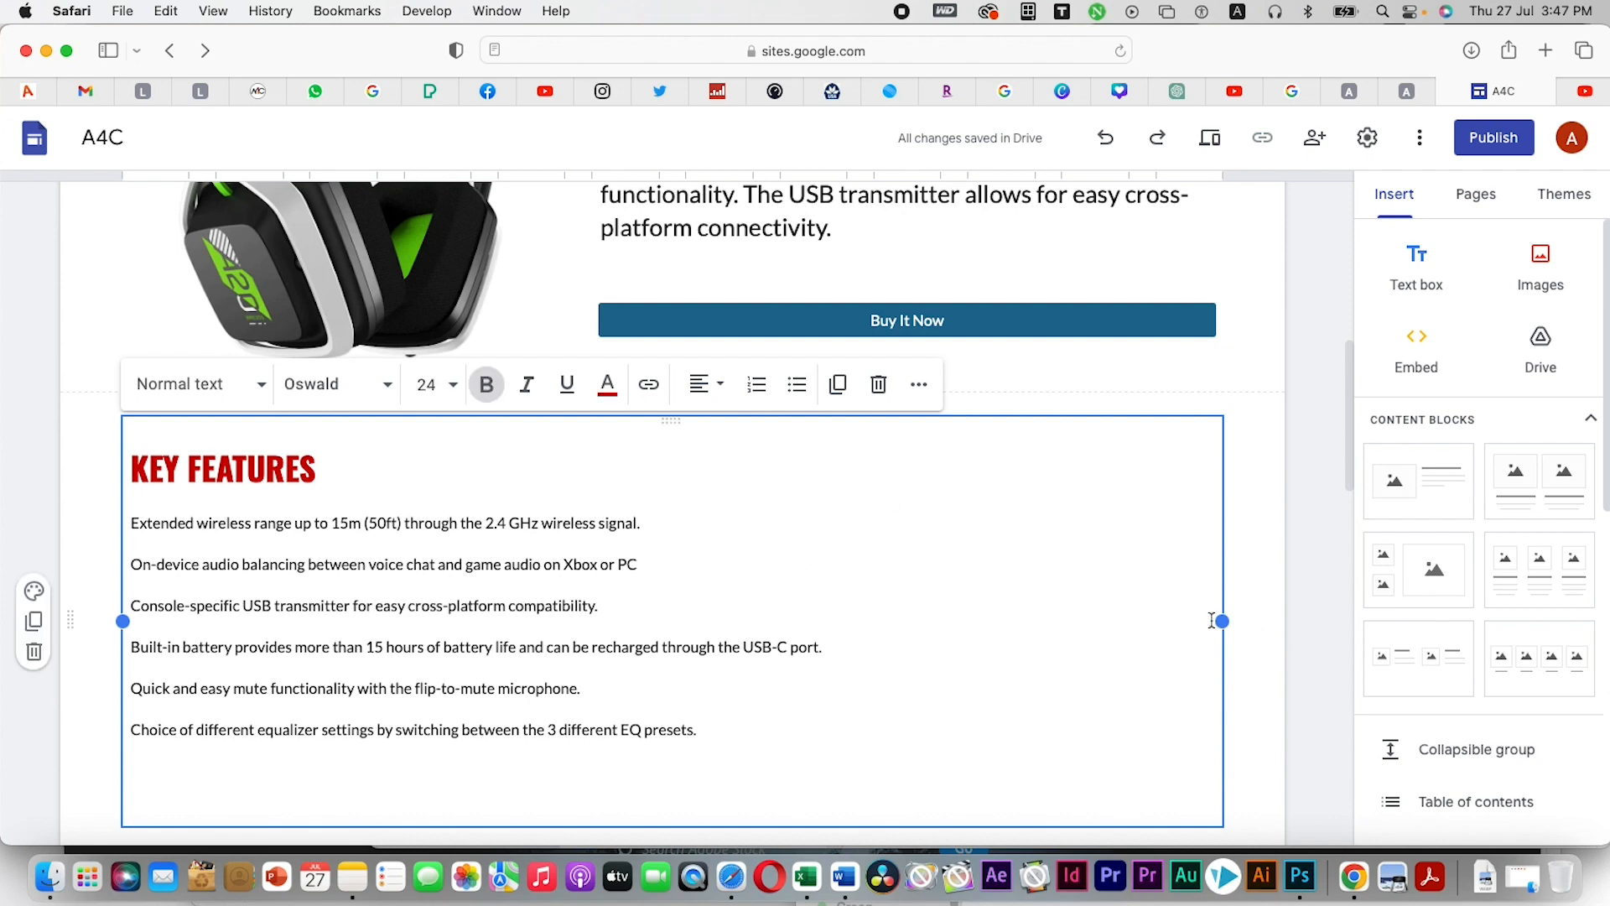
# Narrow the KEY FEATURES text box from its outer side to free space beside the text
pyautogui.moveTo(1224, 622); pyautogui.dragTo(846, 621)
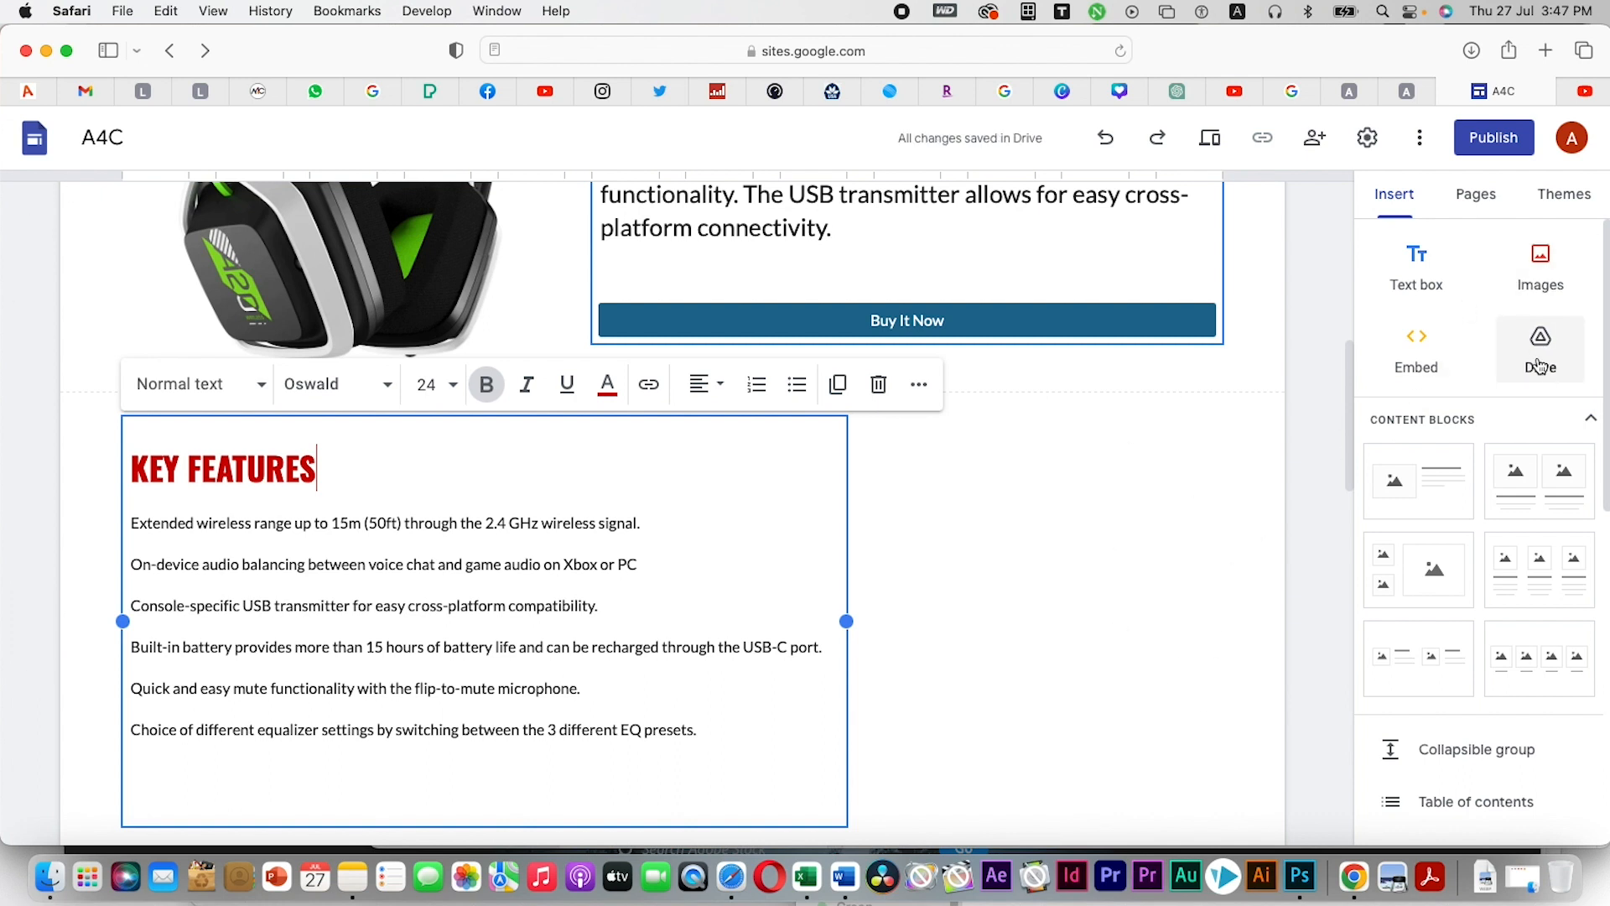
# Try to upload the red headset image c32988201167.jpg.webp from the Downloads folder to the page
pyautogui.click(1549, 292)
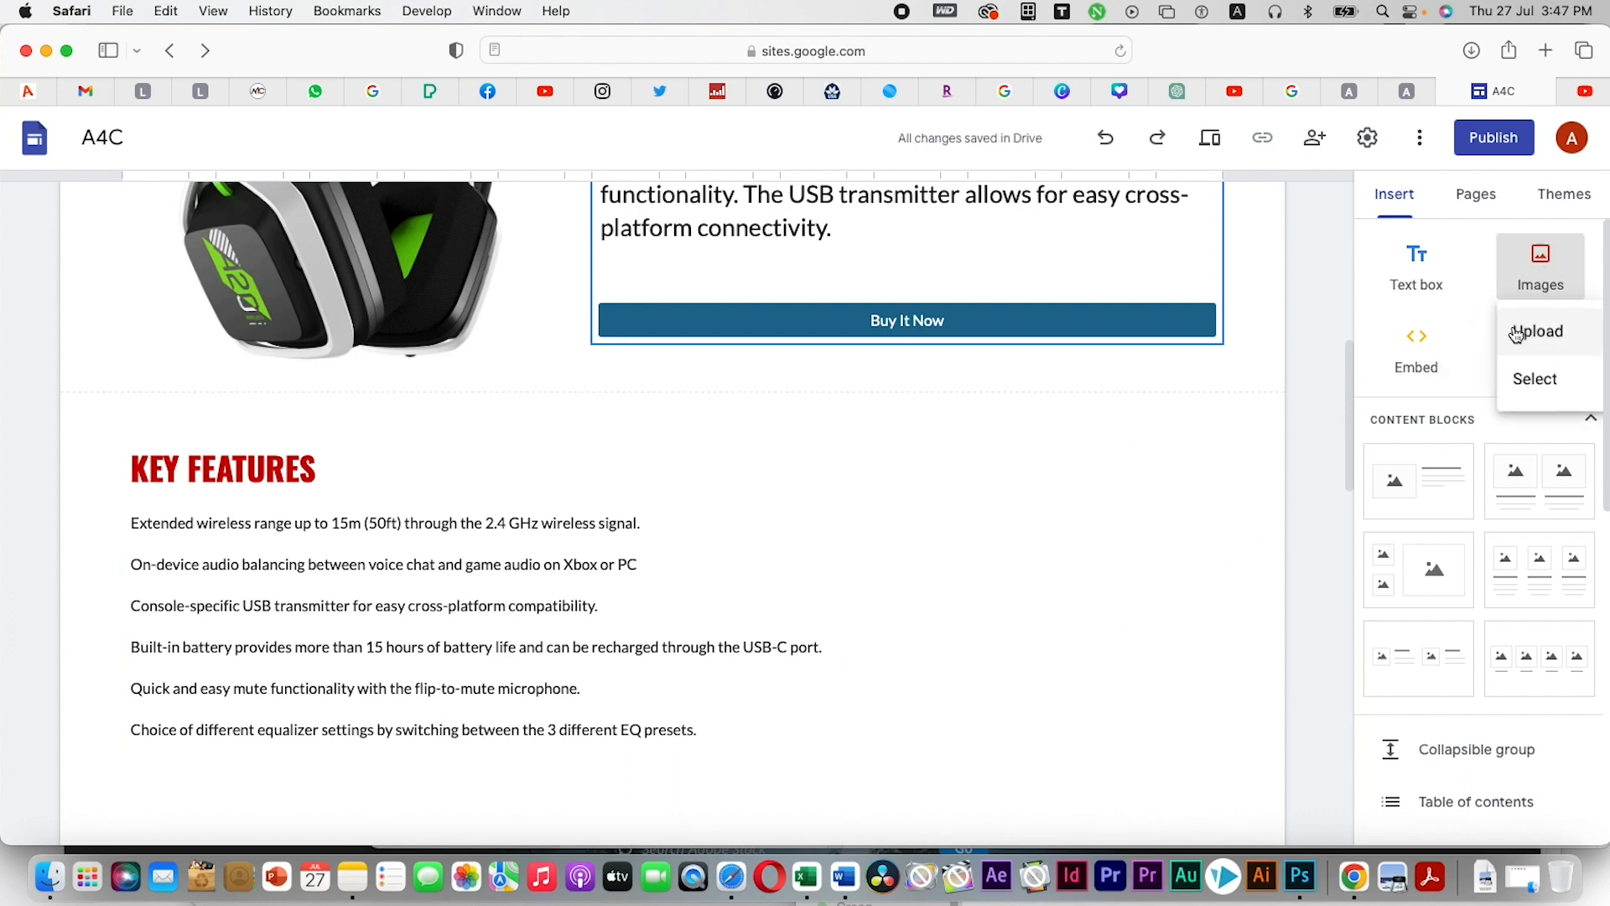
pyautogui.click(1557, 335)
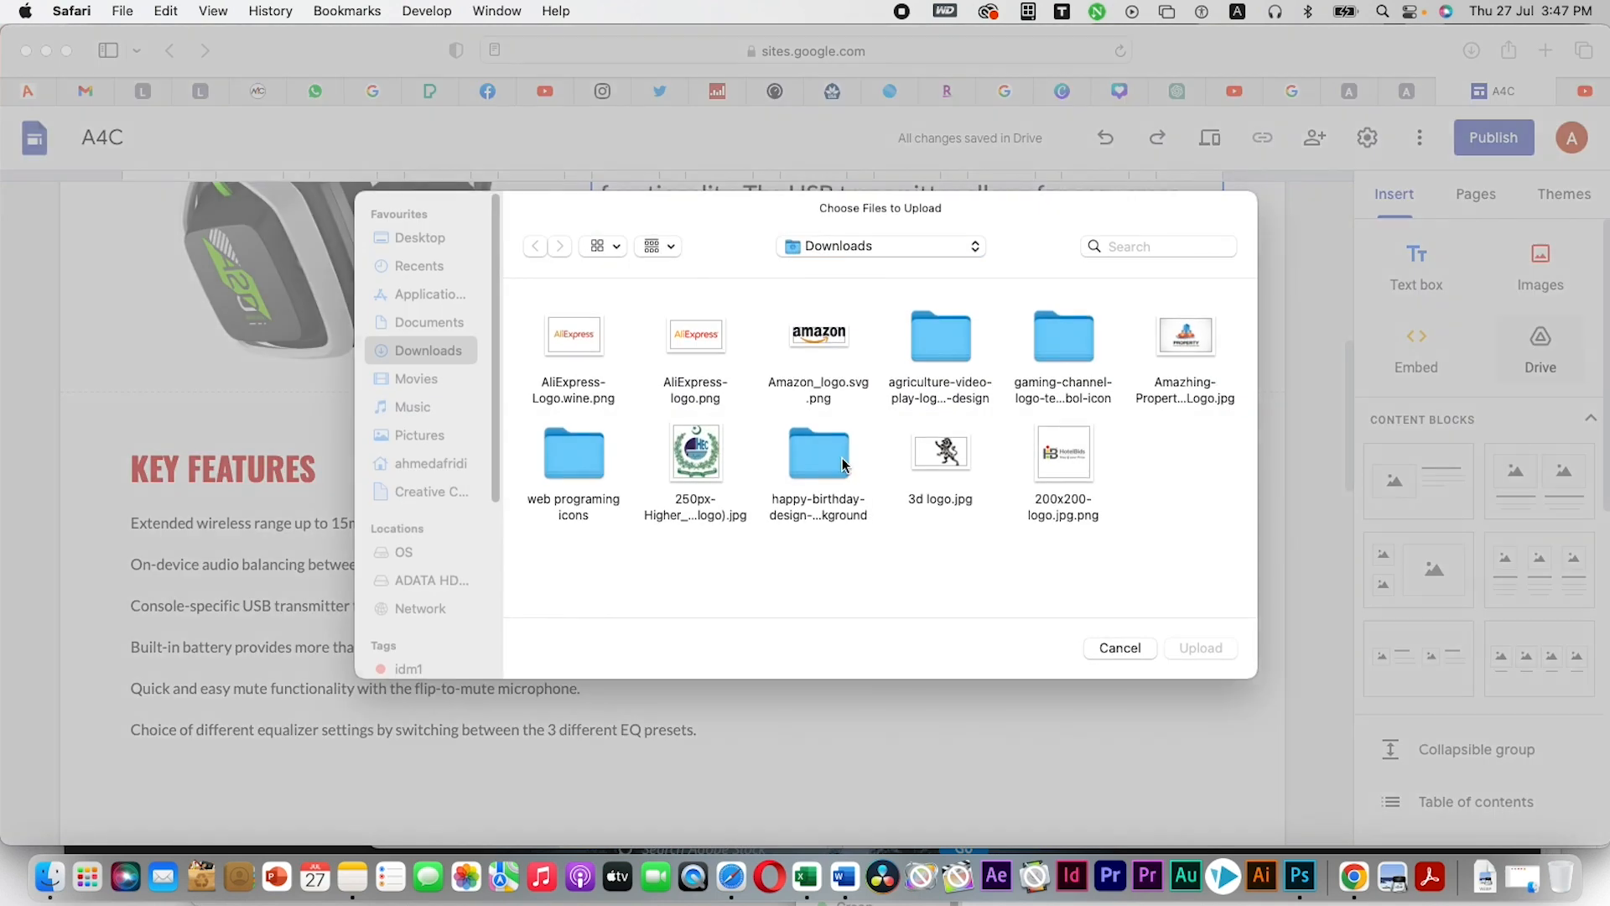
pyautogui.click(447, 326)
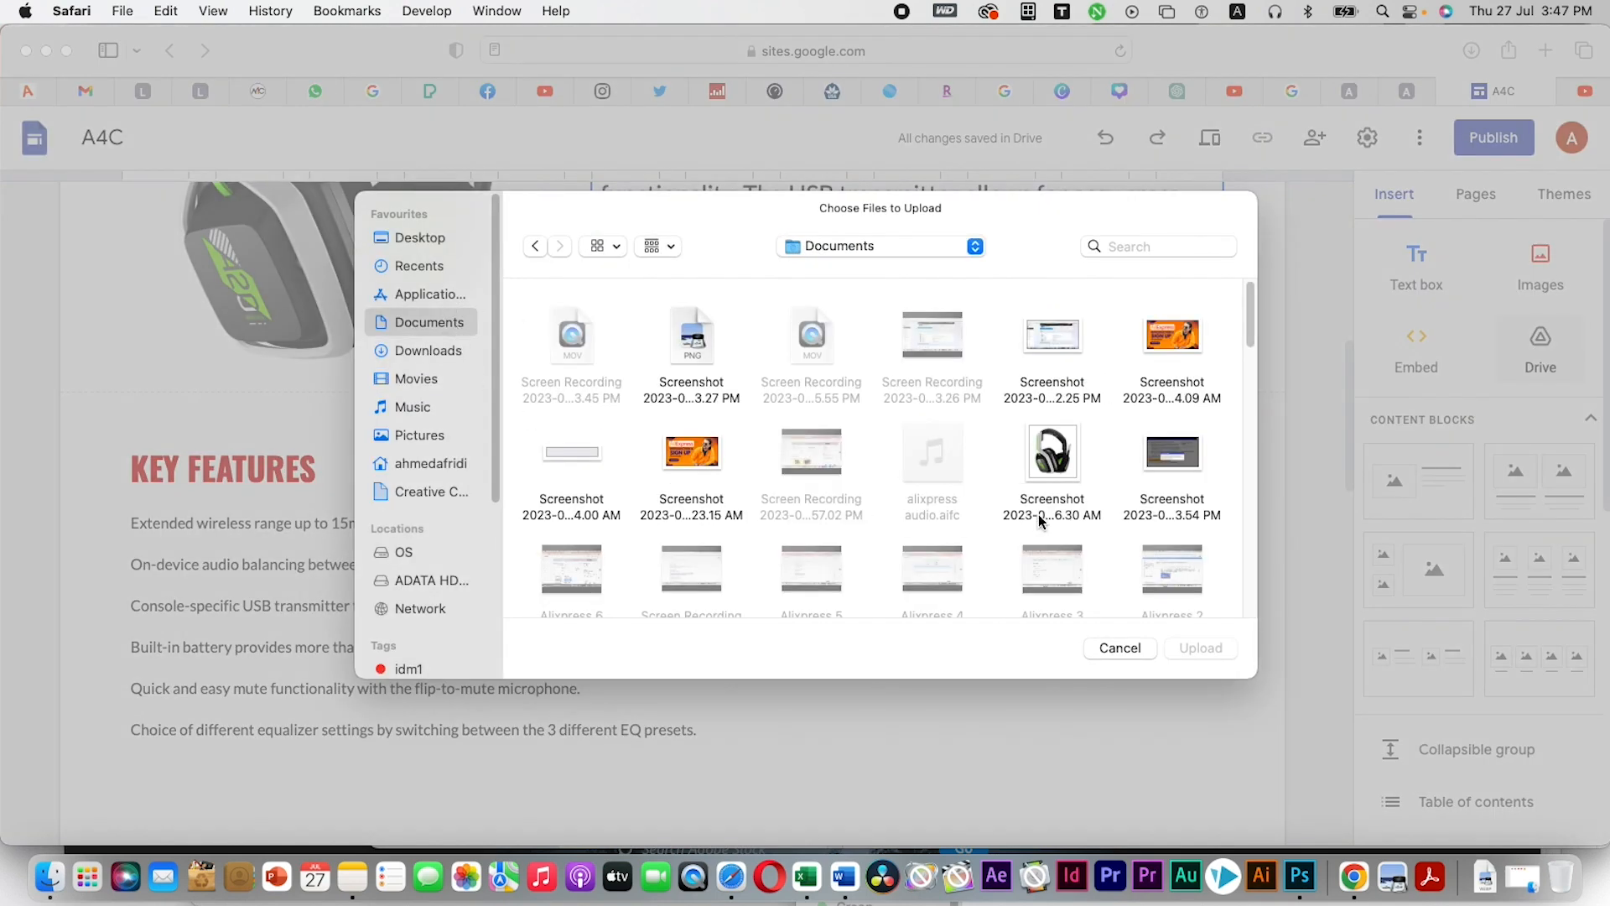
pyautogui.click(449, 354)
pyautogui.click(806, 332)
pyautogui.press('space')
pyautogui.press('space')
pyautogui.click(931, 360)
pyautogui.press('space')
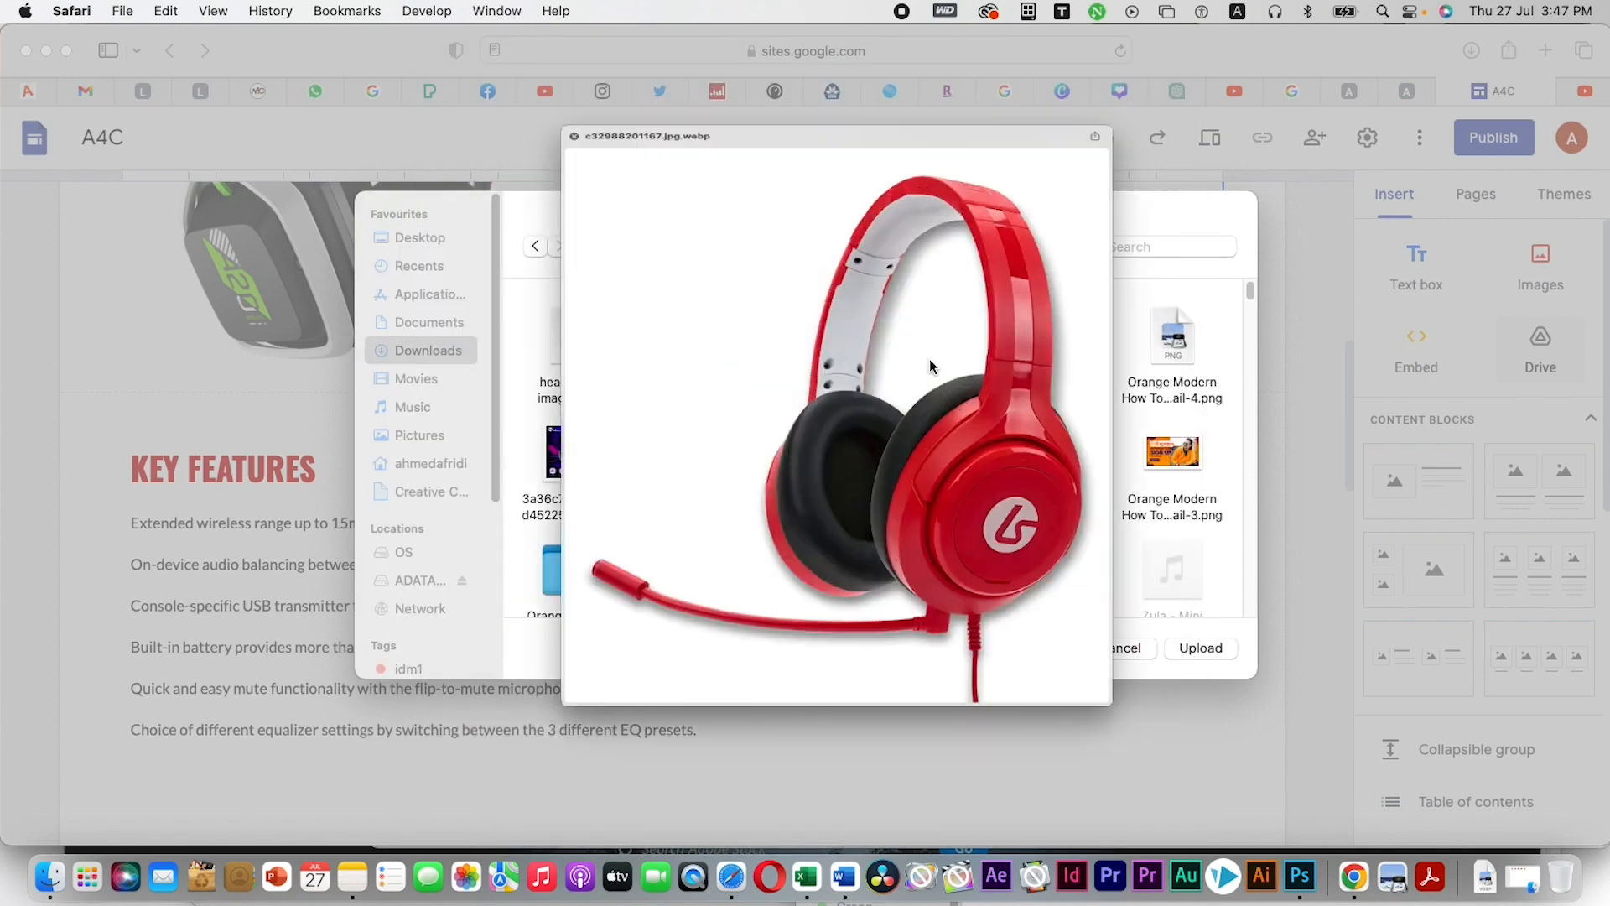
pyautogui.press('space')
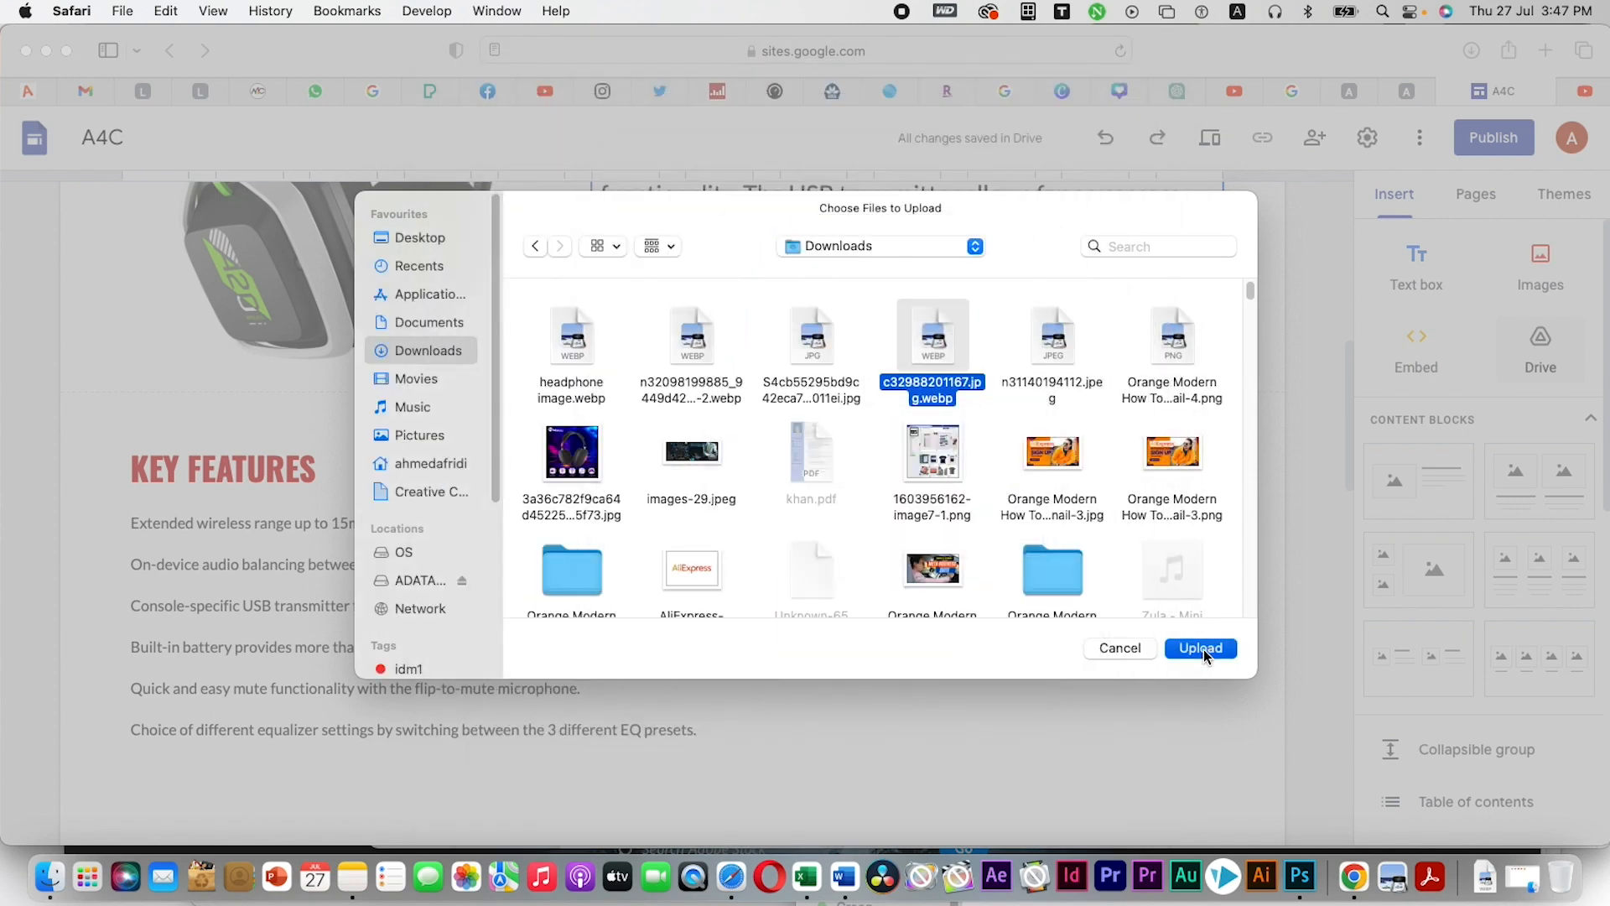
pyautogui.click(1203, 649)
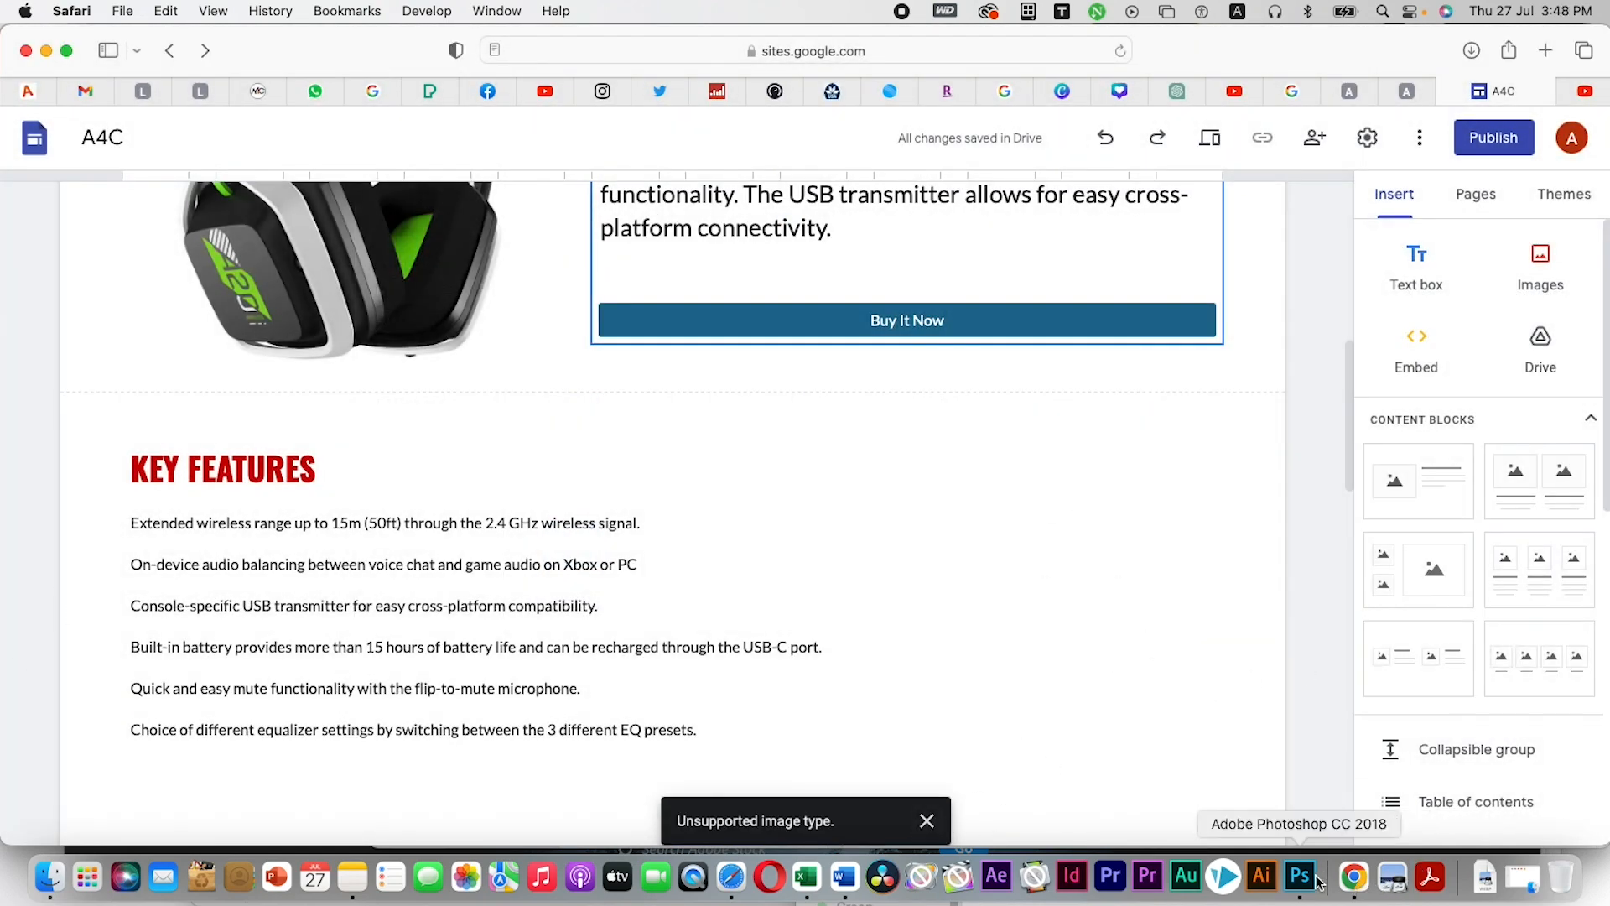
# Search Google Images for "elegant headphones" and insert the photo of a woman wearing headphones outdoors
pyautogui.click(1529, 289)
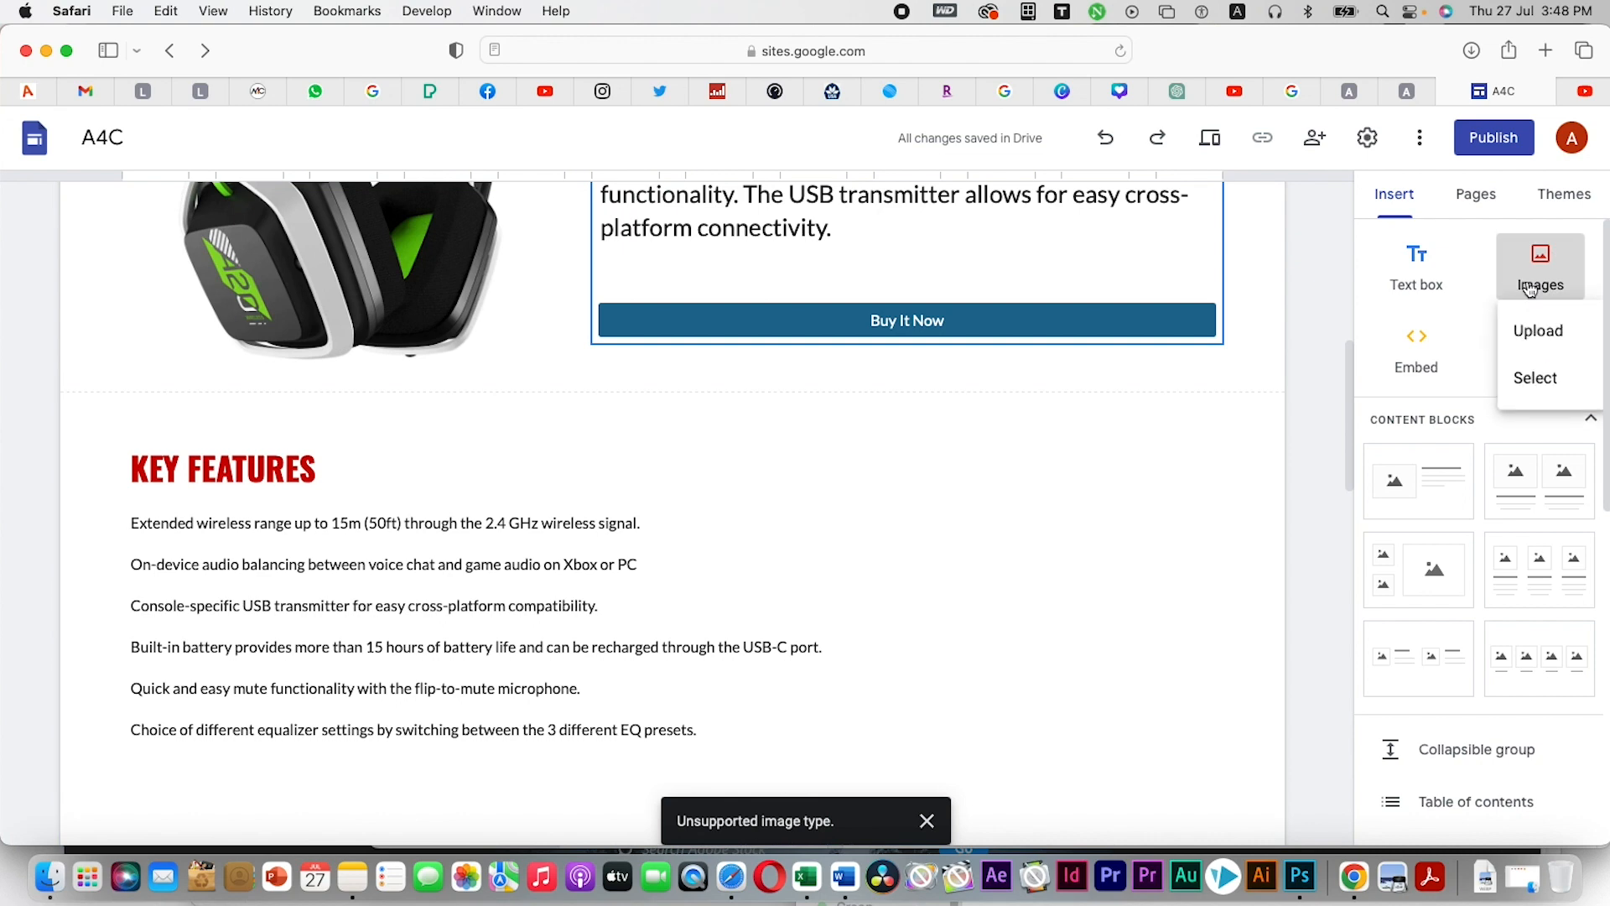
pyautogui.click(1535, 377)
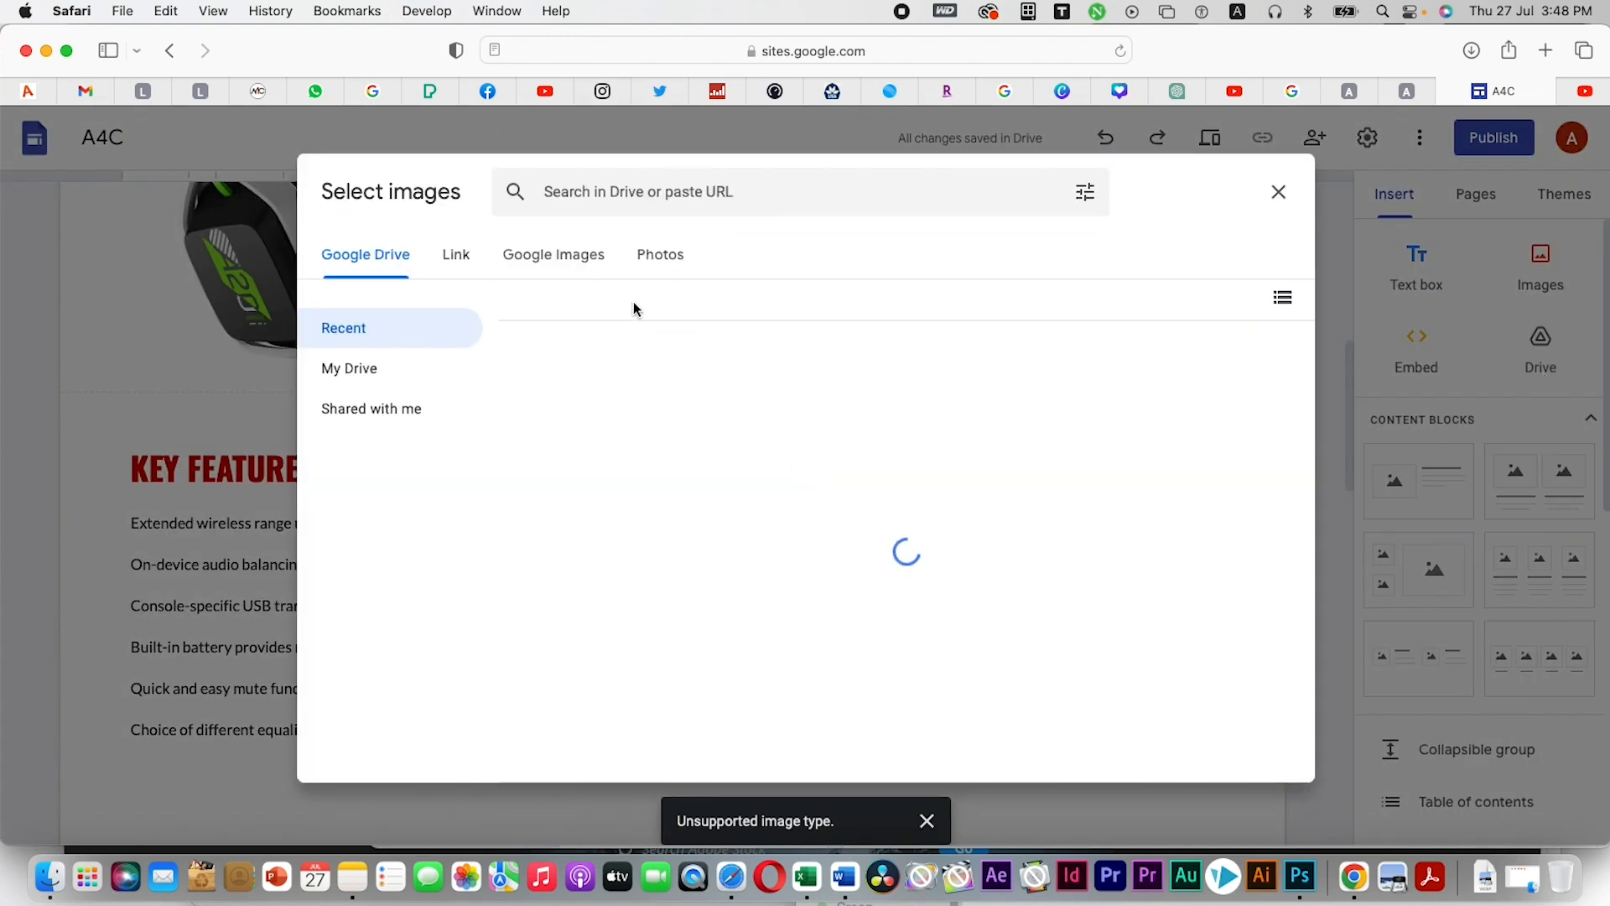
pyautogui.click(574, 259)
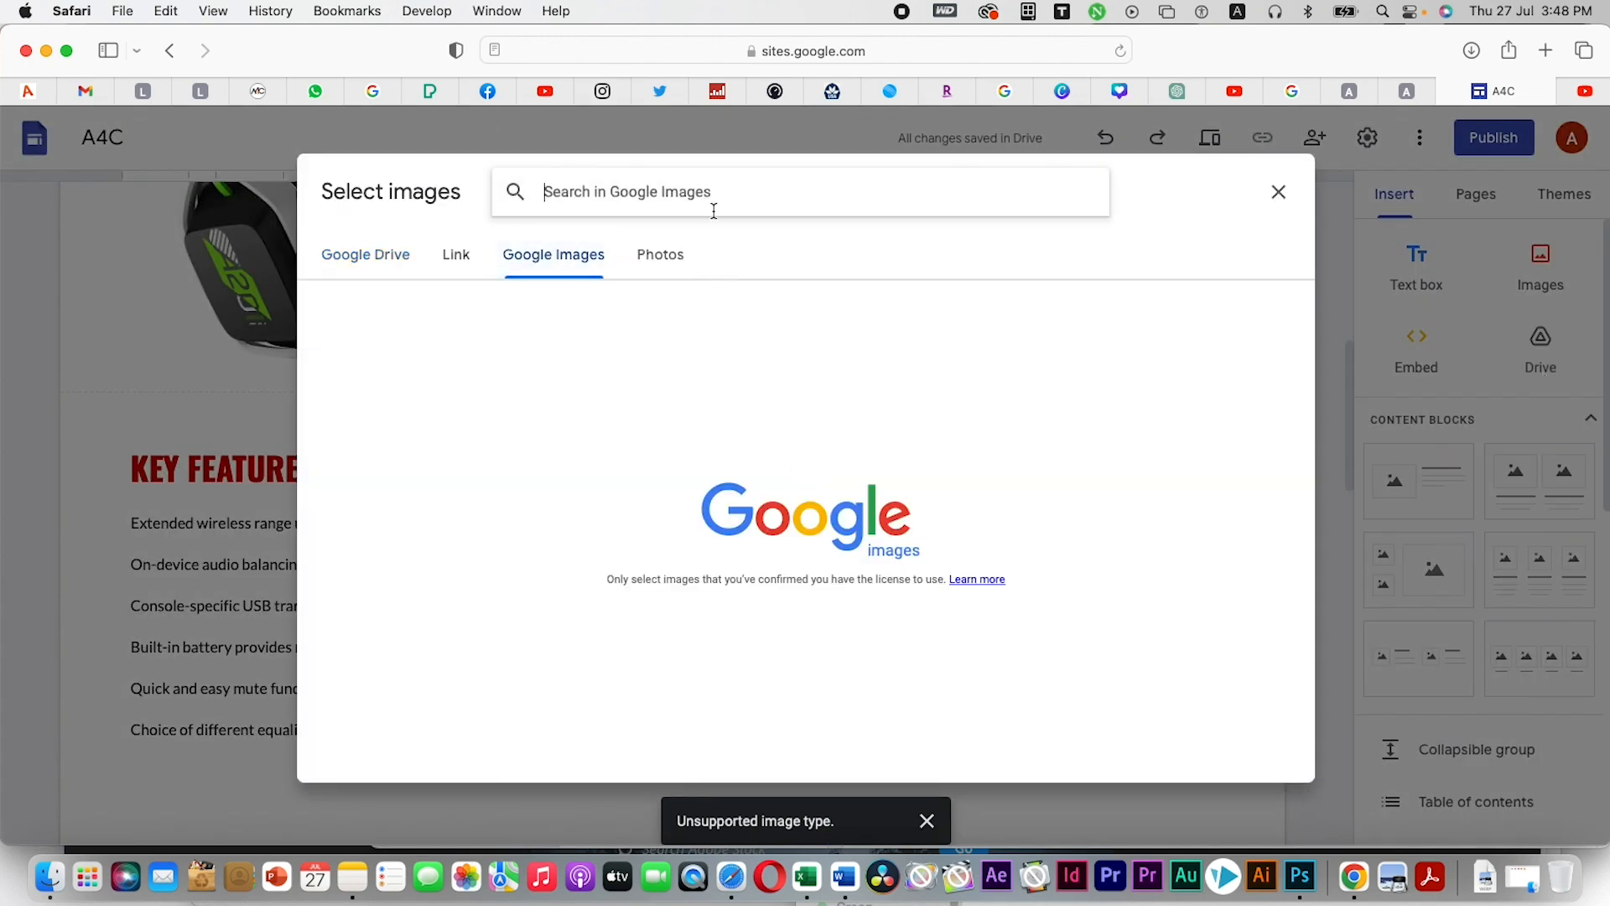
pyautogui.write('h')
pyautogui.press('BackSpace')
pyautogui.write('elegant h')
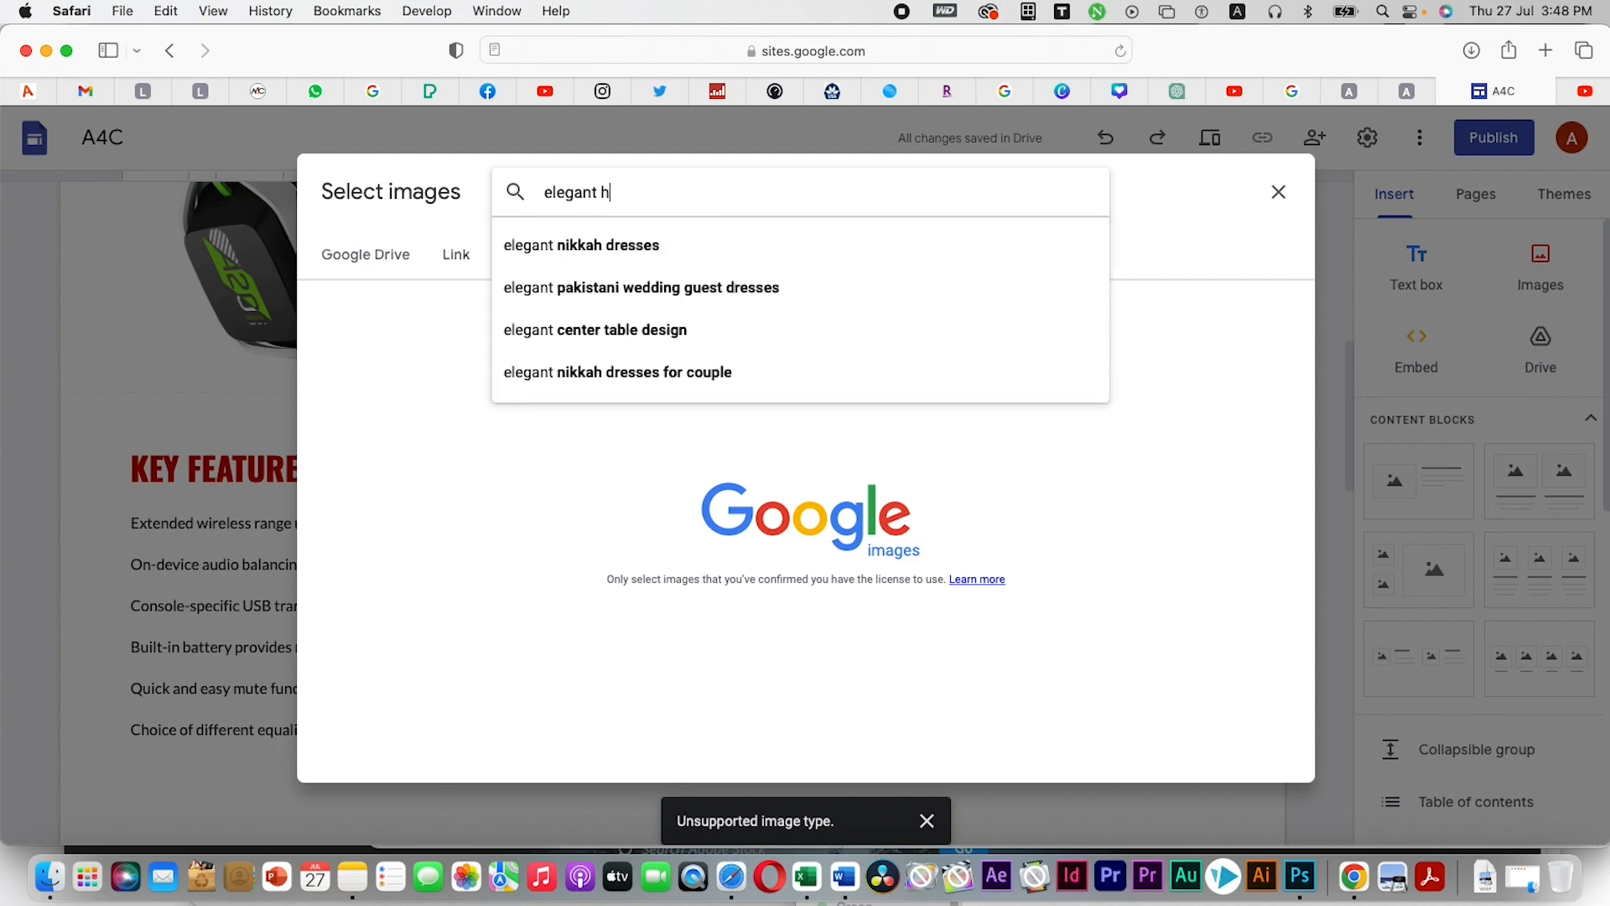
pyautogui.write('eadphones')
pyautogui.press('Return')
pyautogui.scroll(-10, 1087, 581)
pyautogui.scroll(-4, 1087, 581)
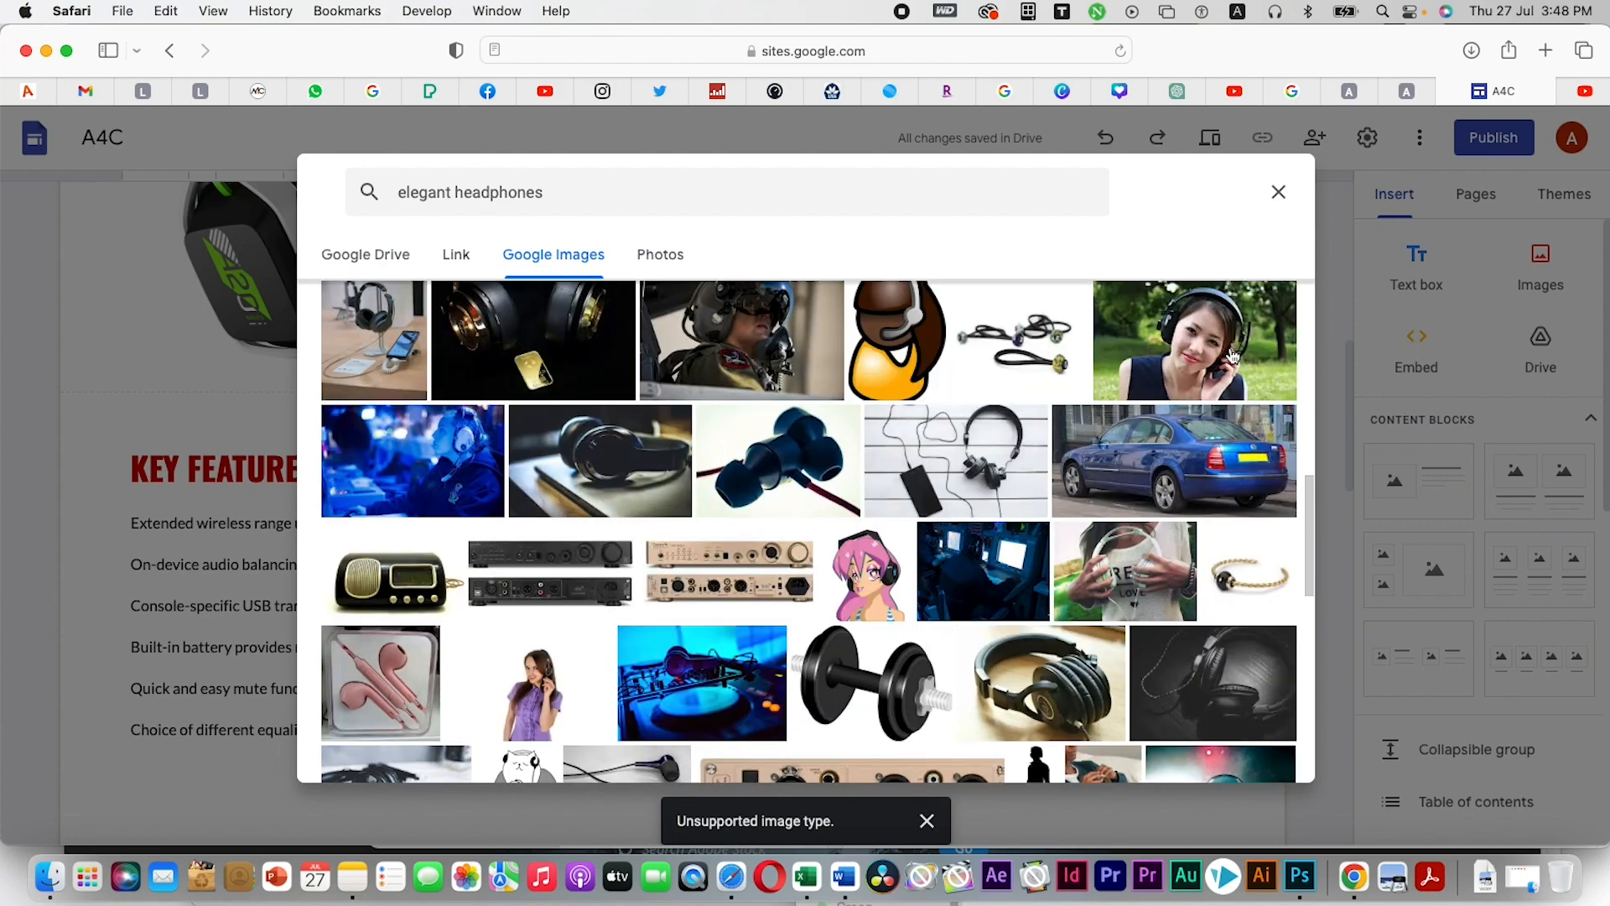
pyautogui.click(1199, 352)
pyautogui.click(1255, 753)
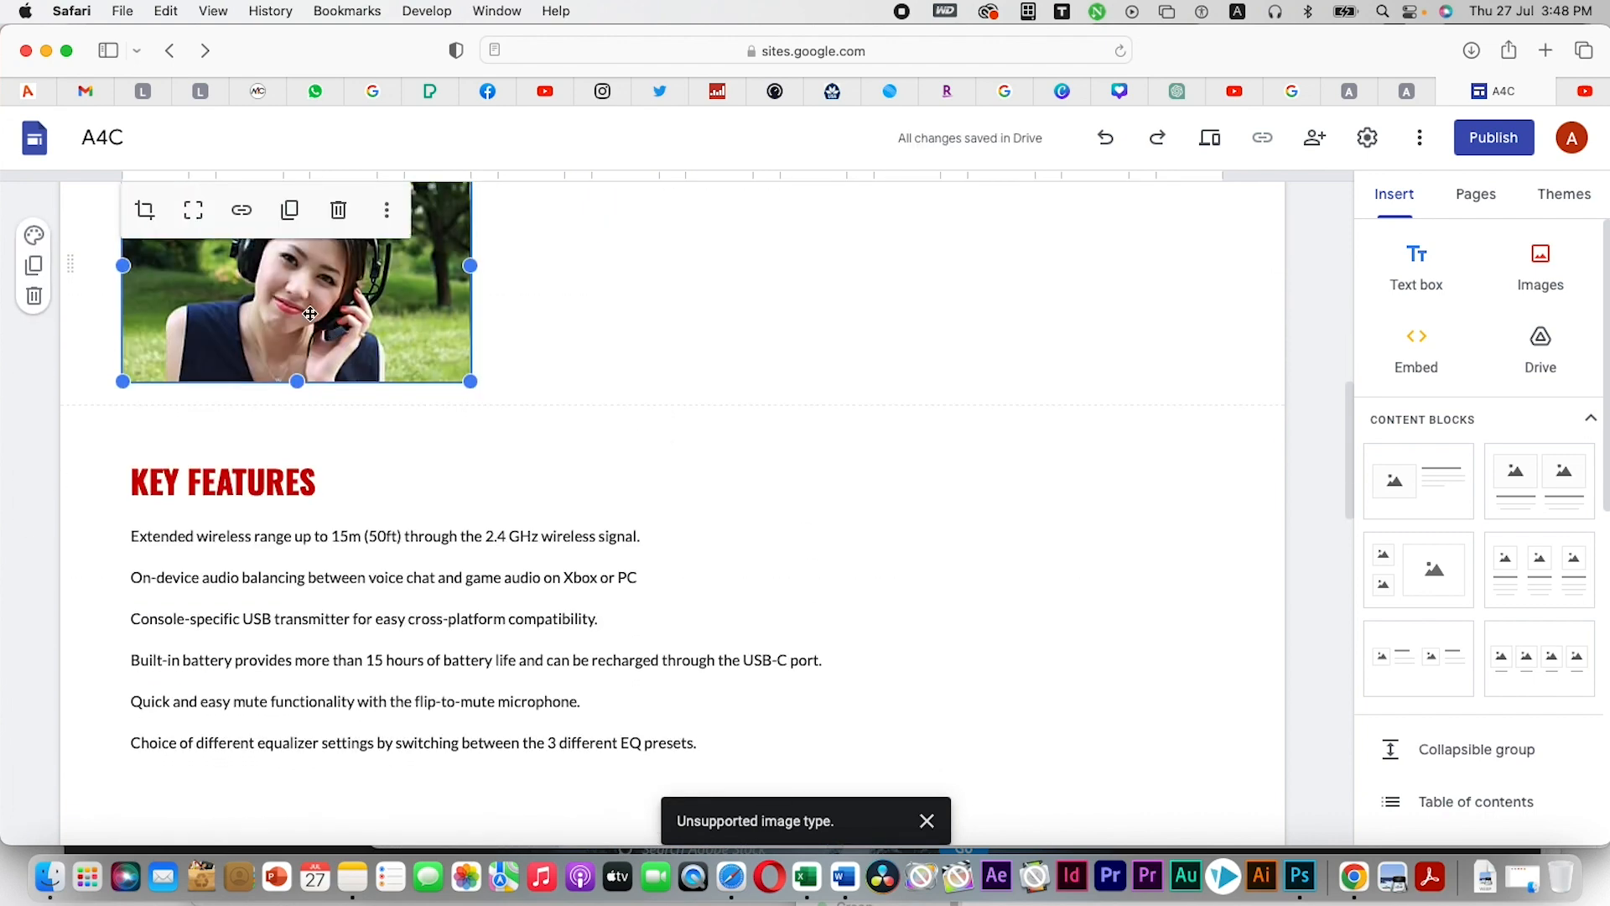
# Move the inserted photo's section below the key features and narrow the KEY FEATURES text box further
pyautogui.moveTo(75, 266); pyautogui.dragTo(953, 691)
pyautogui.click(830, 421)
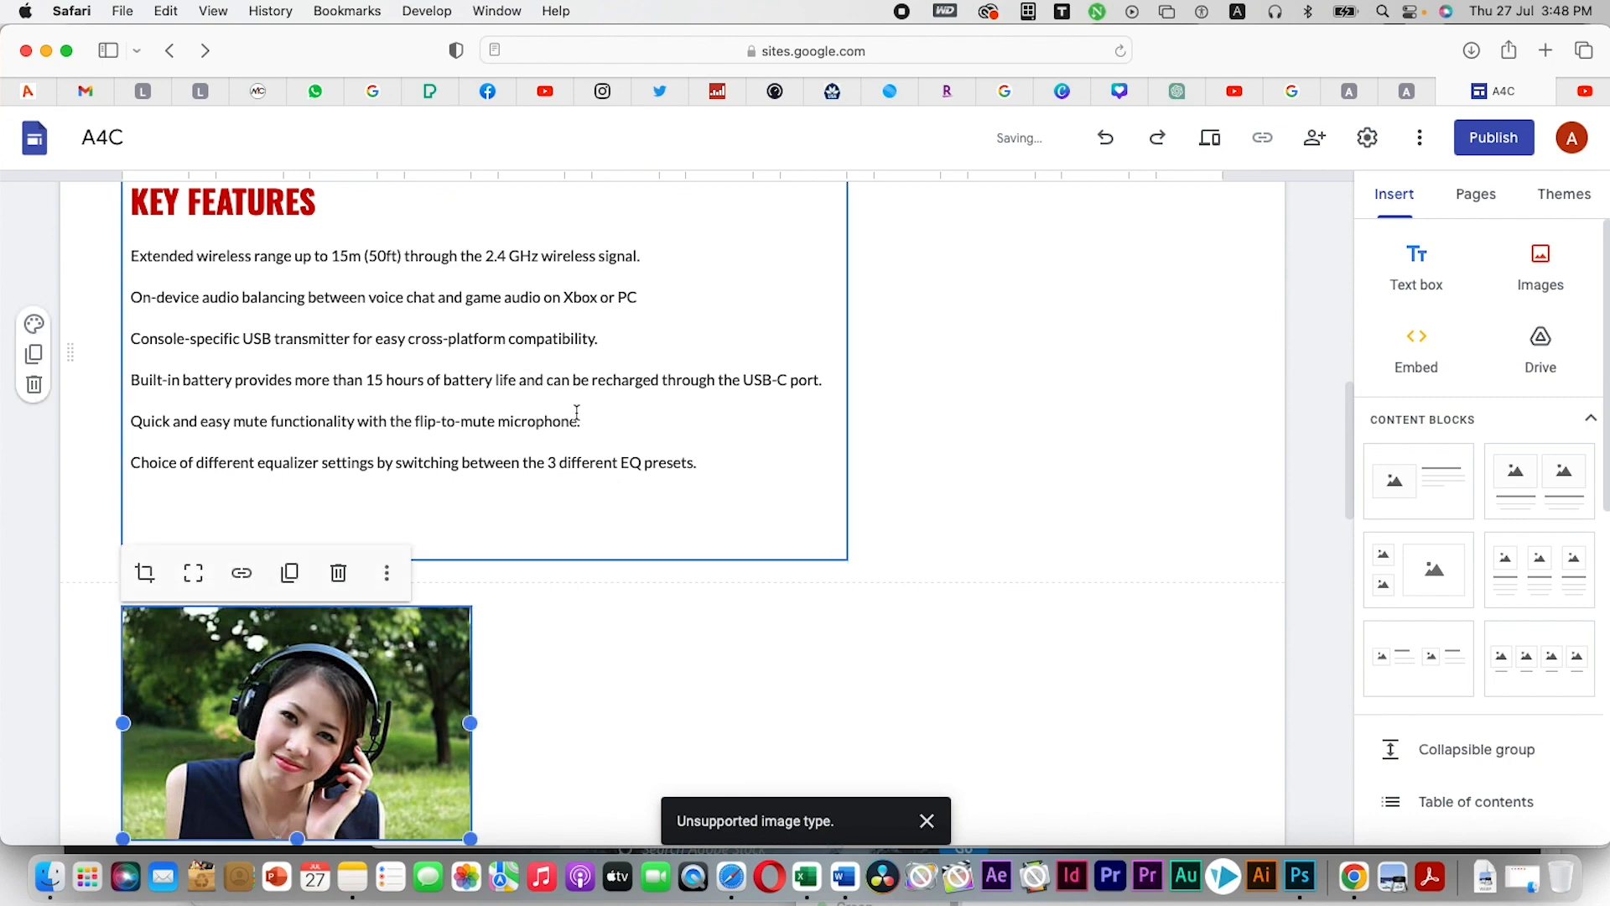
pyautogui.moveTo(848, 364); pyautogui.dragTo(754, 362)
# Place the woman's photo beside the key features text and enlarge it downward and out to the content edge
pyautogui.scroll(-1, 755, 453)
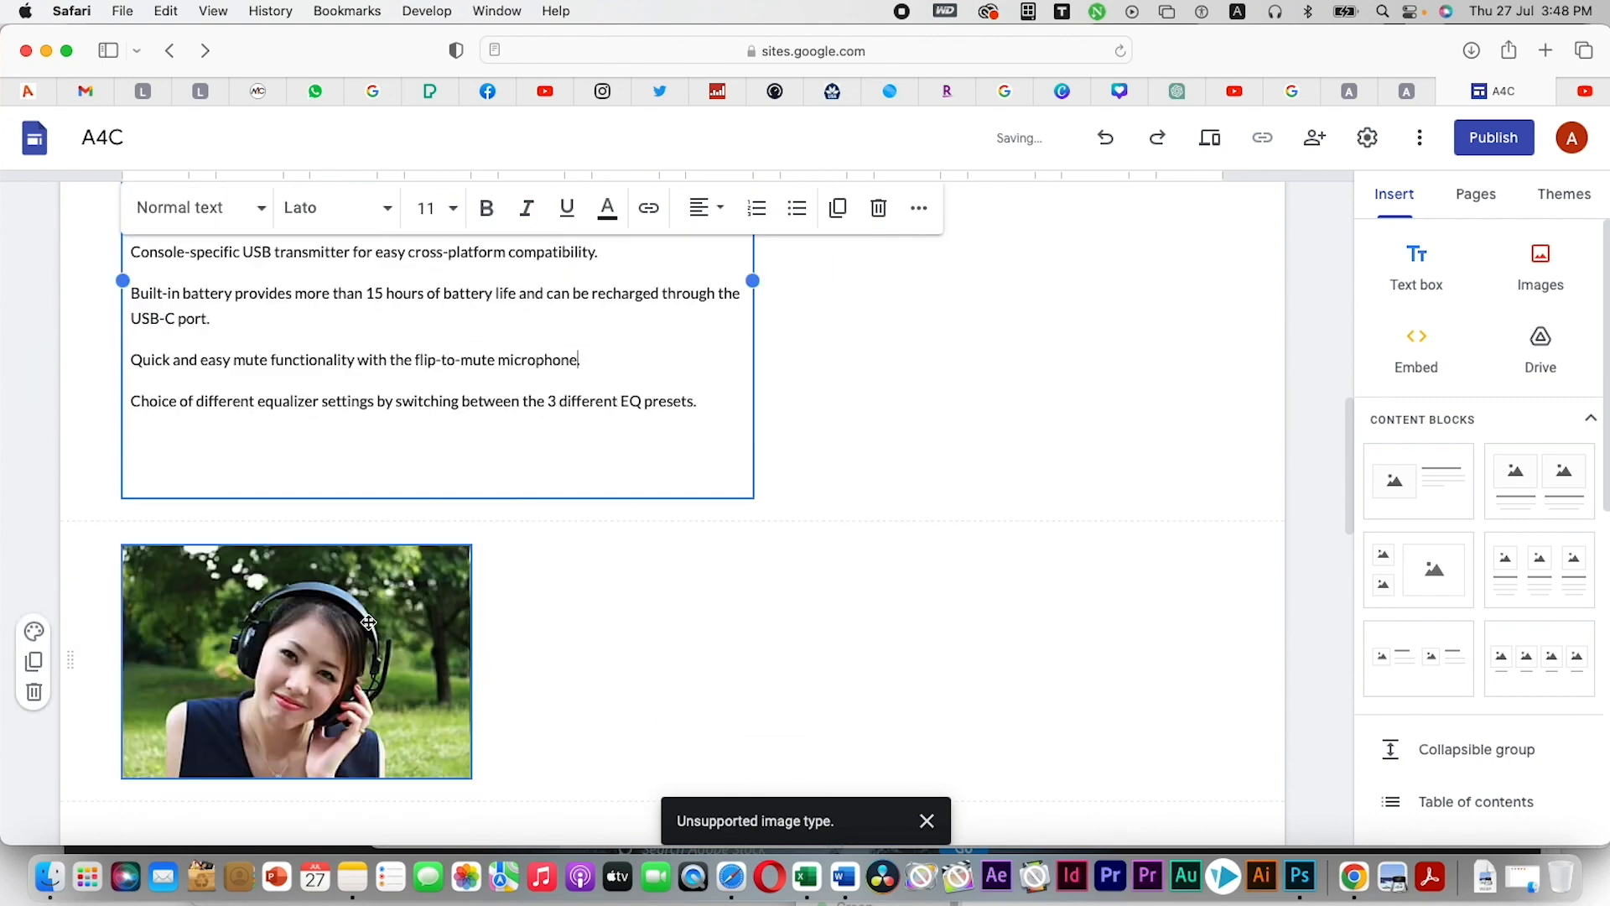
pyautogui.click(272, 644)
pyautogui.moveTo(75, 659); pyautogui.dragTo(854, 285)
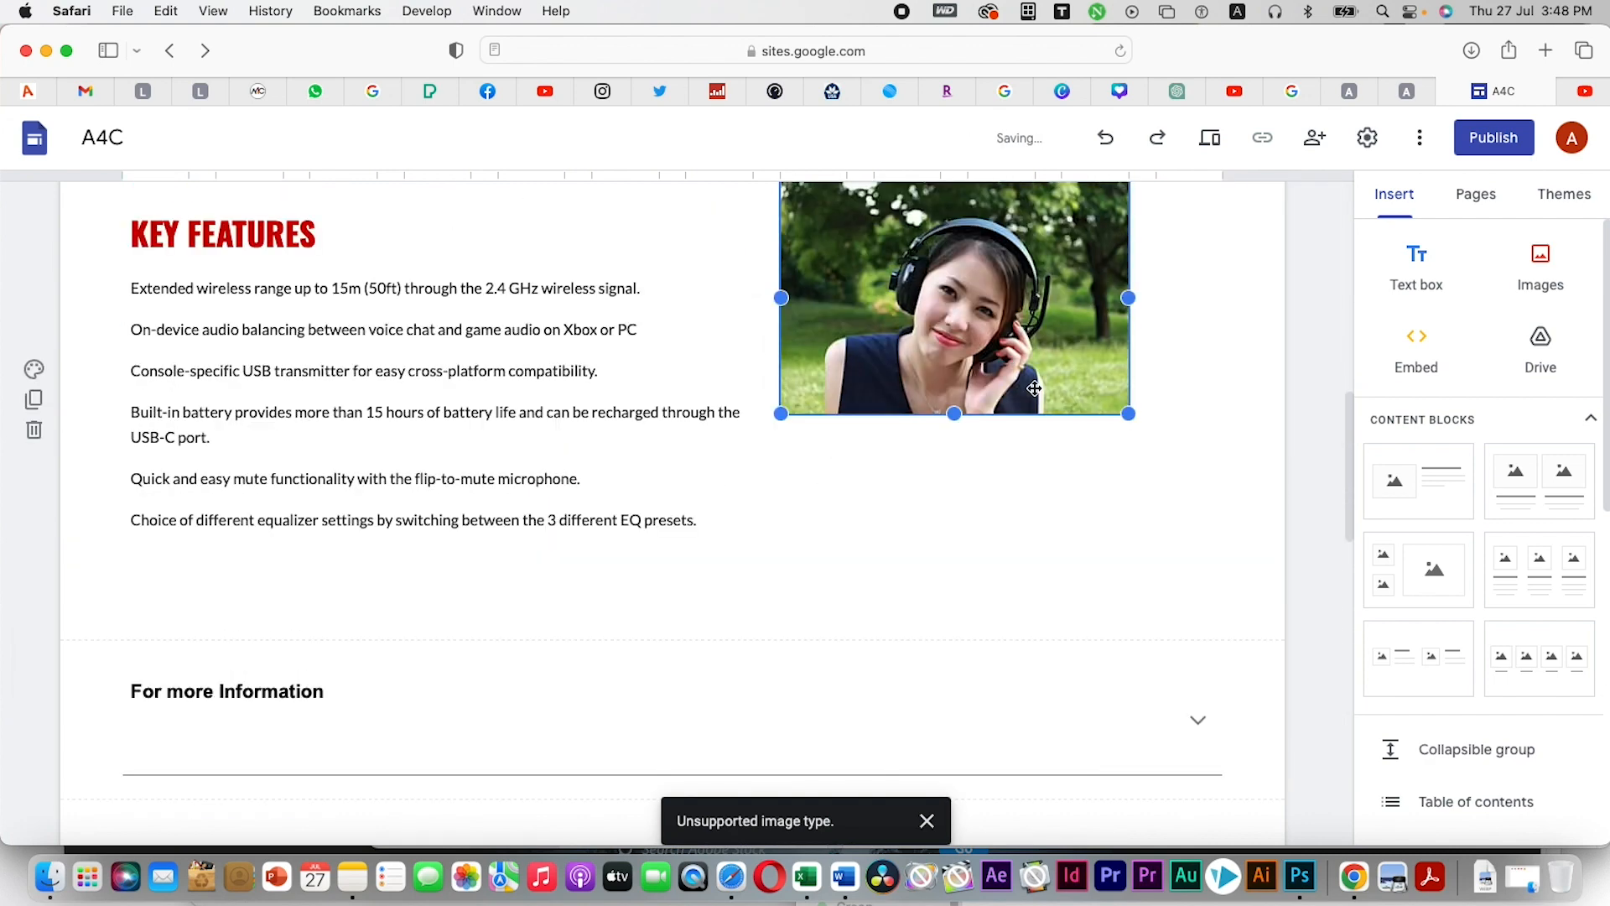
pyautogui.moveTo(958, 419); pyautogui.dragTo(988, 588)
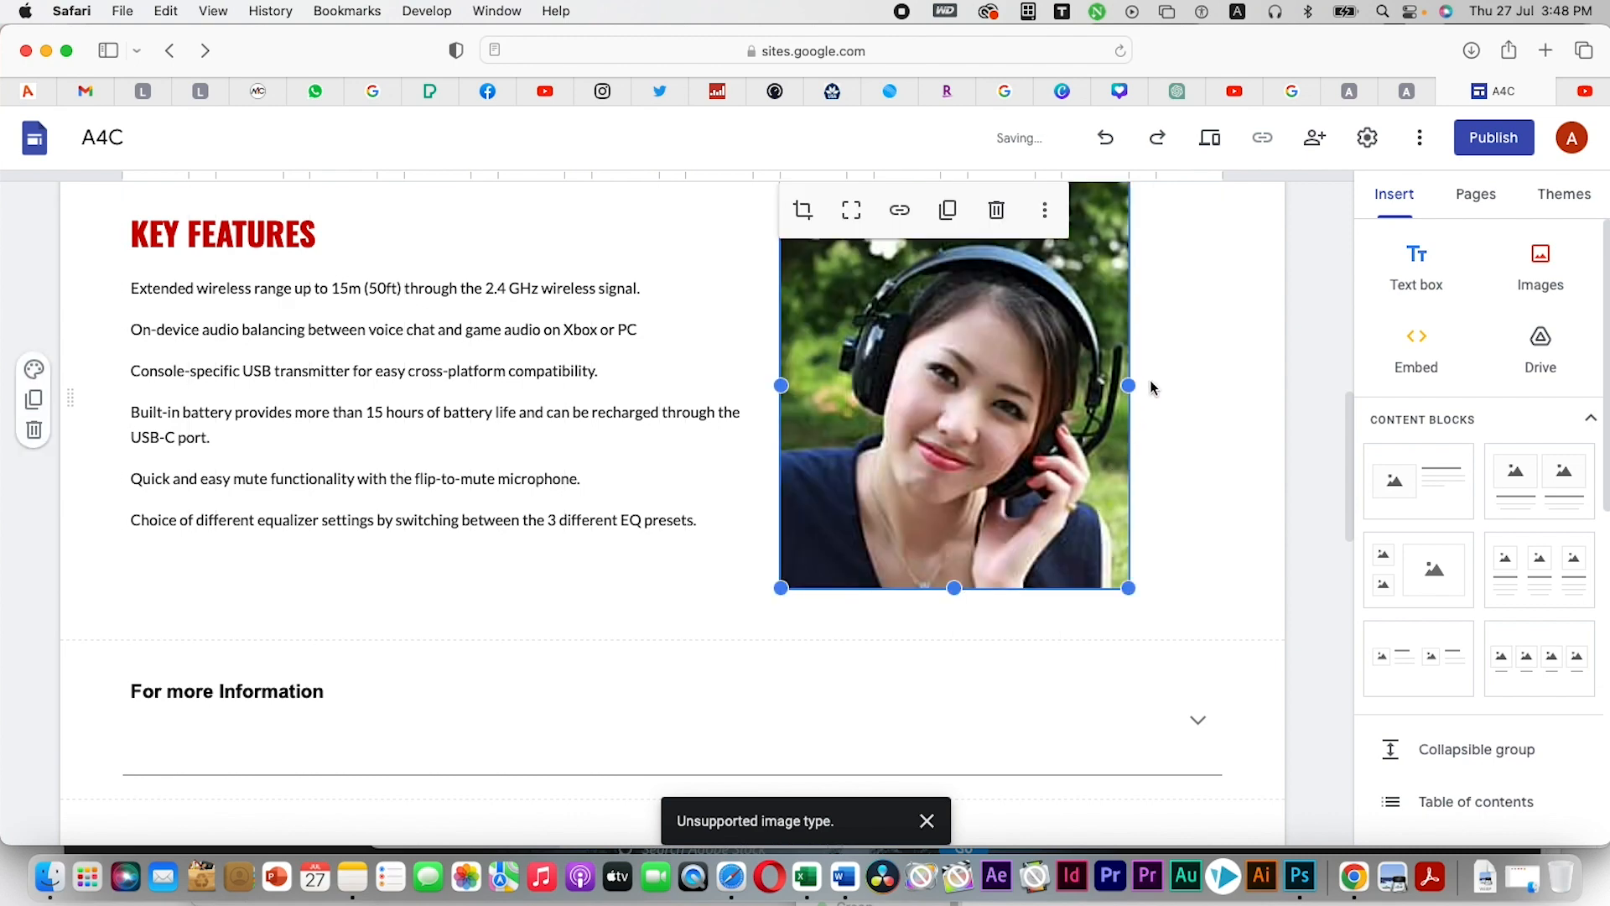
pyautogui.moveTo(1130, 385); pyautogui.dragTo(1222, 385)
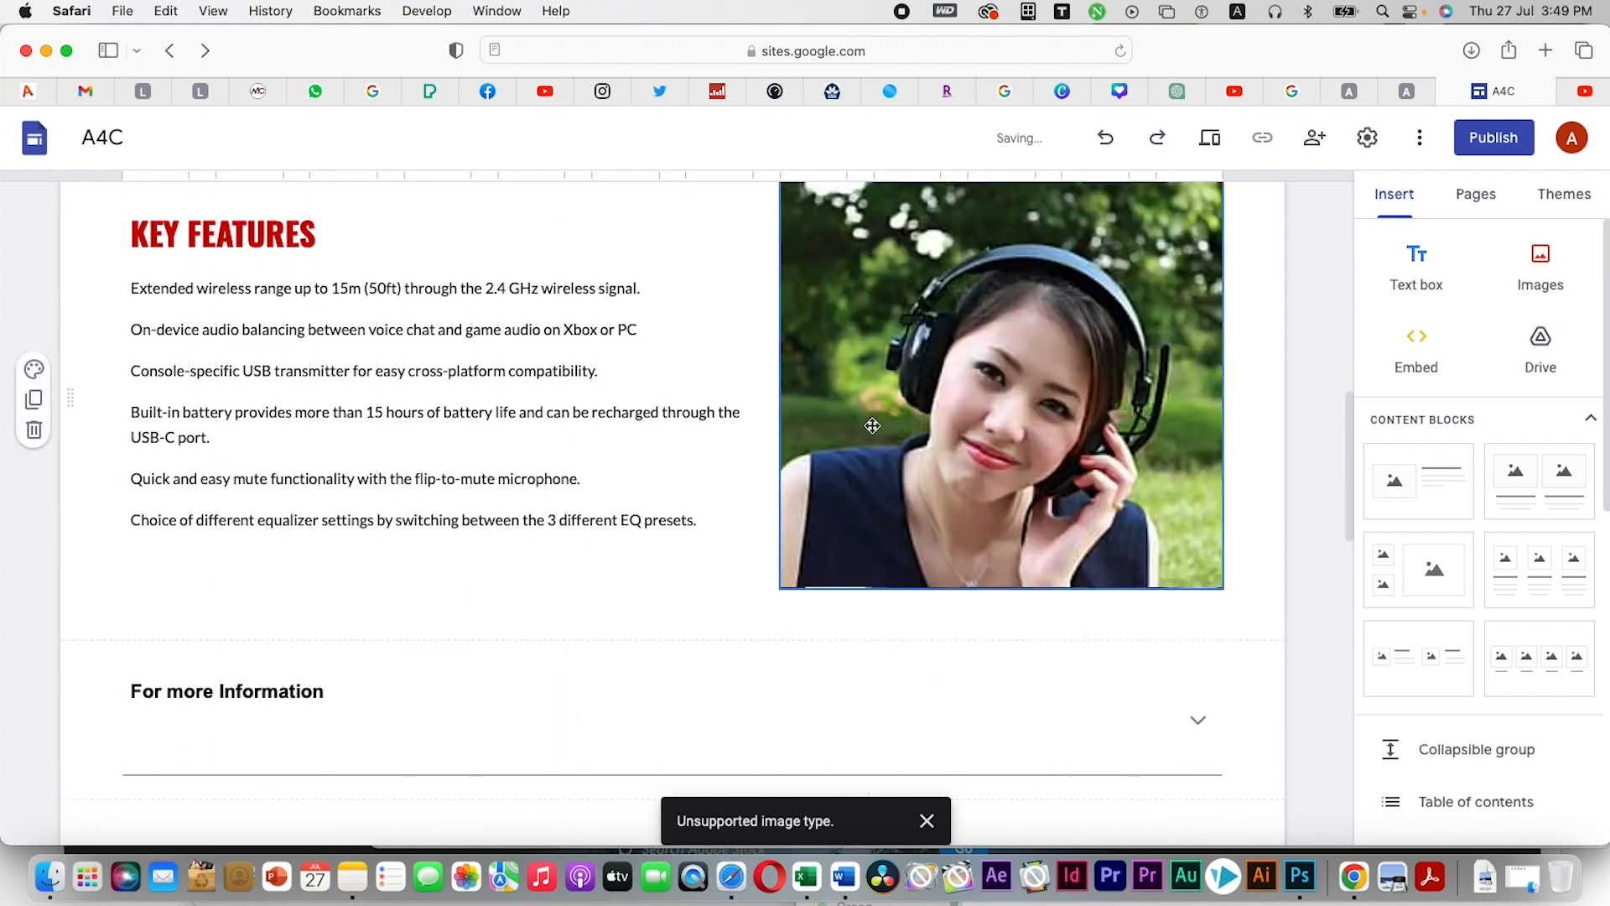
# Preview the site at large-screen size and review the page from the header banner to the social links
pyautogui.scroll(-5, 765, 385)
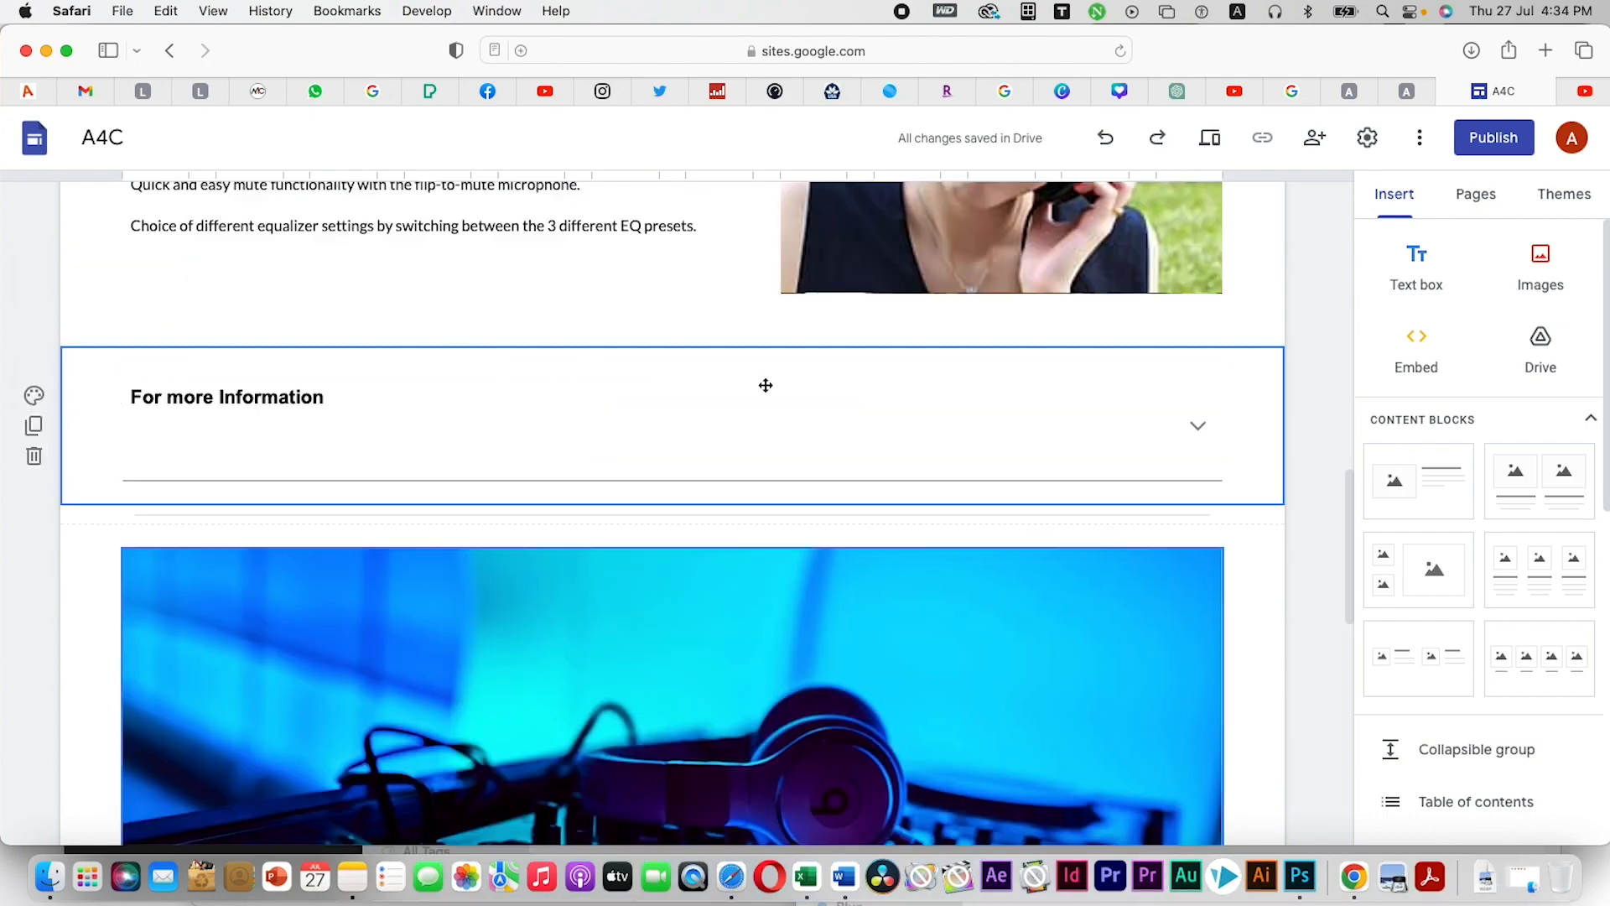
pyautogui.click(766, 384)
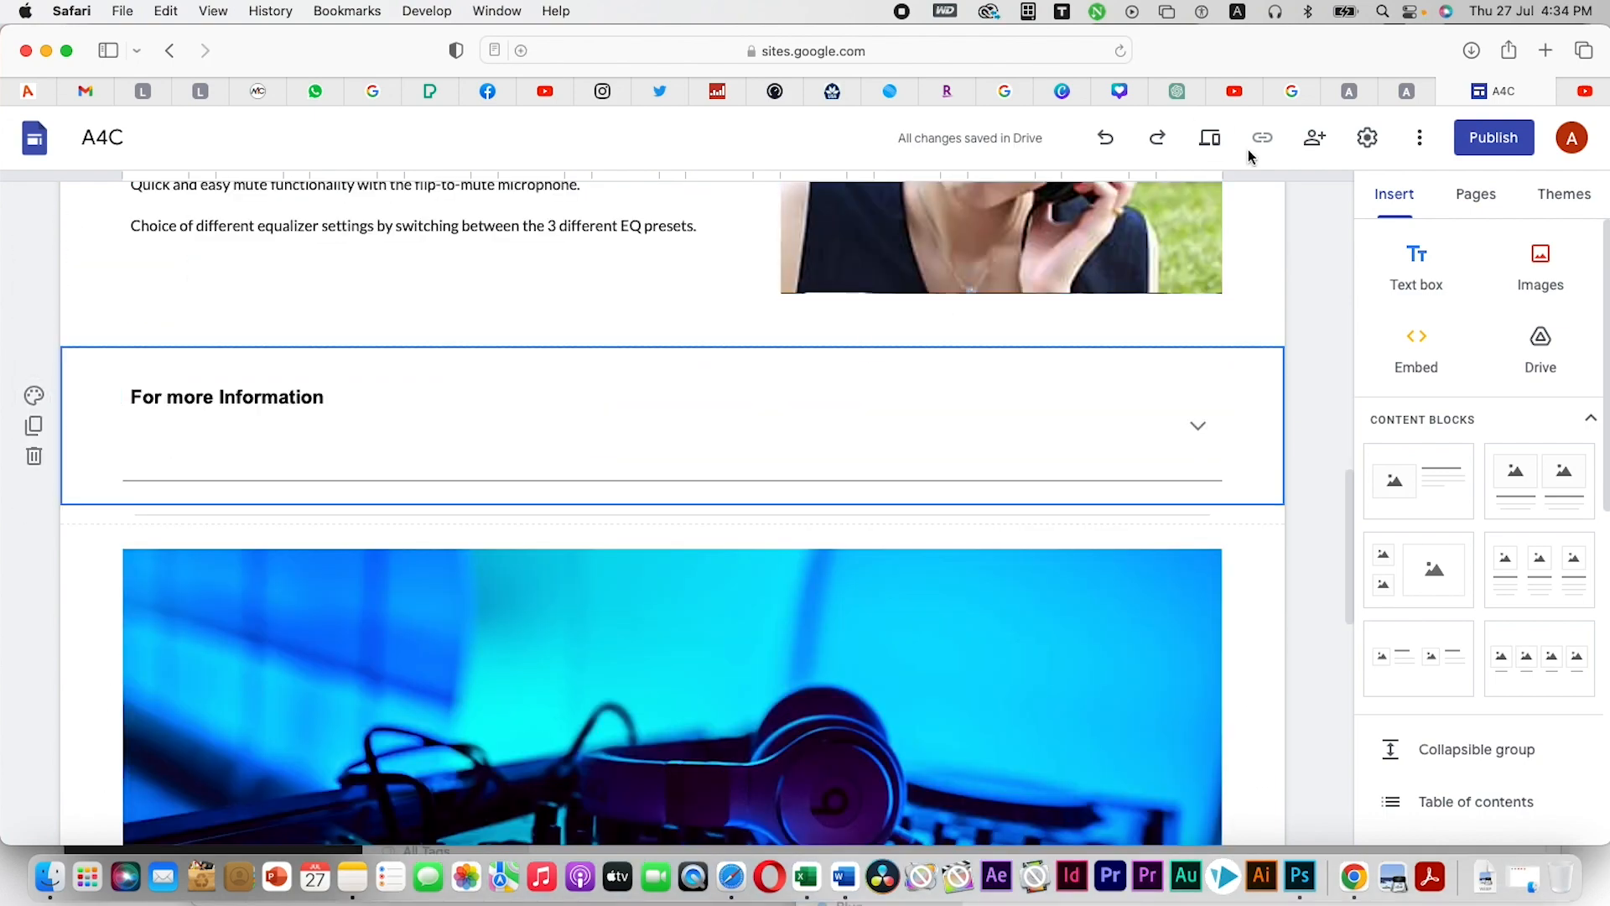
pyautogui.click(1210, 138)
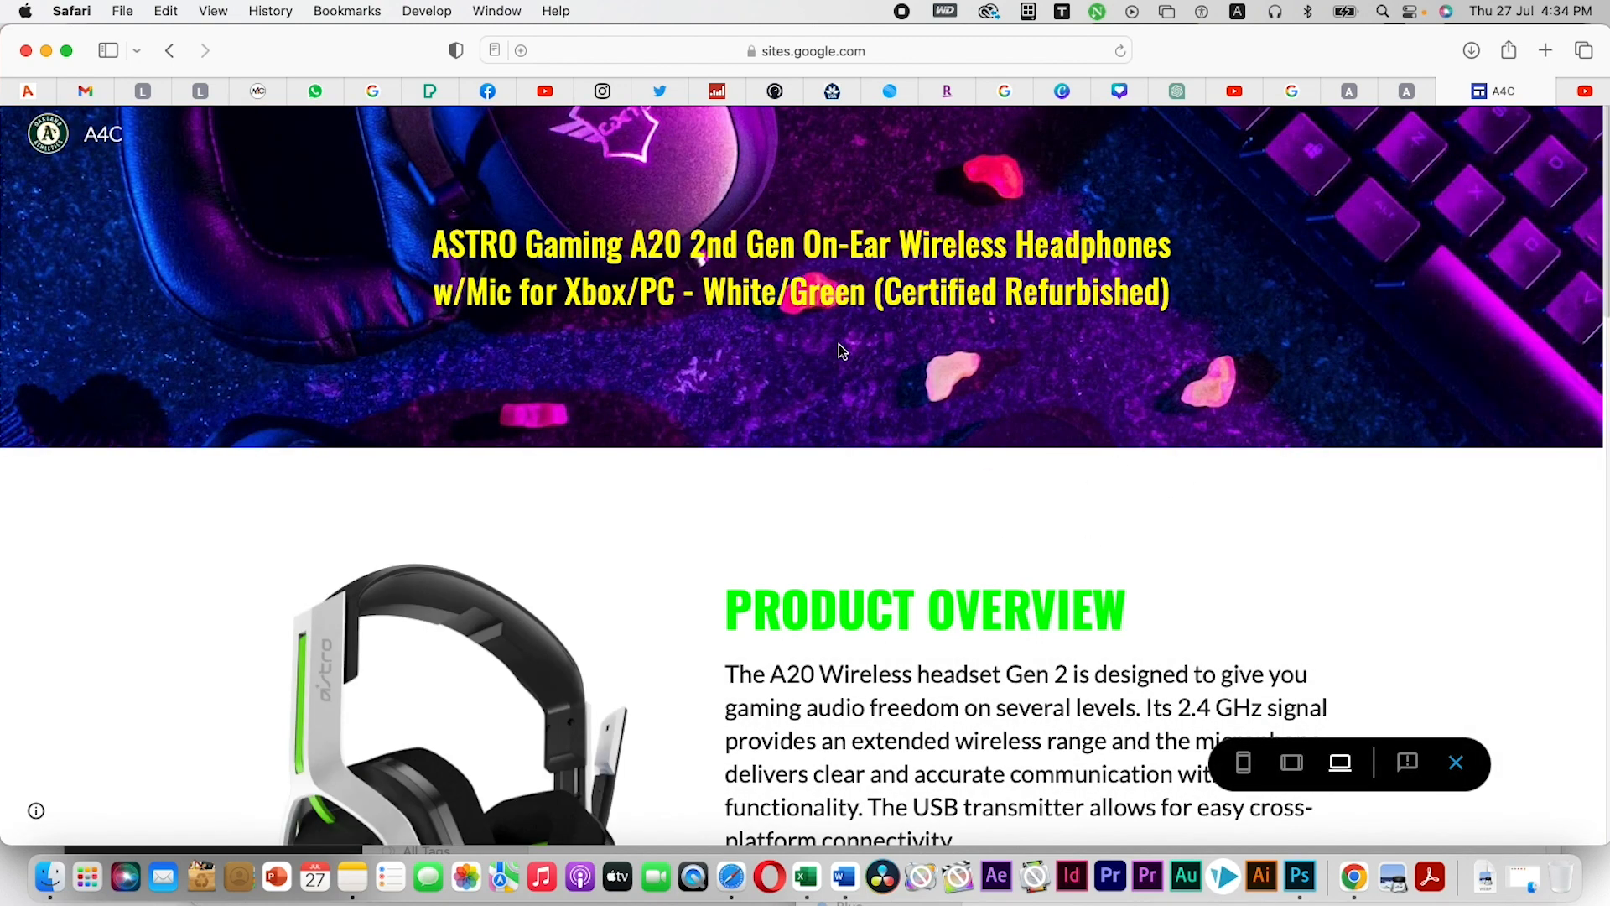
pyautogui.scroll(-4, 755, 251)
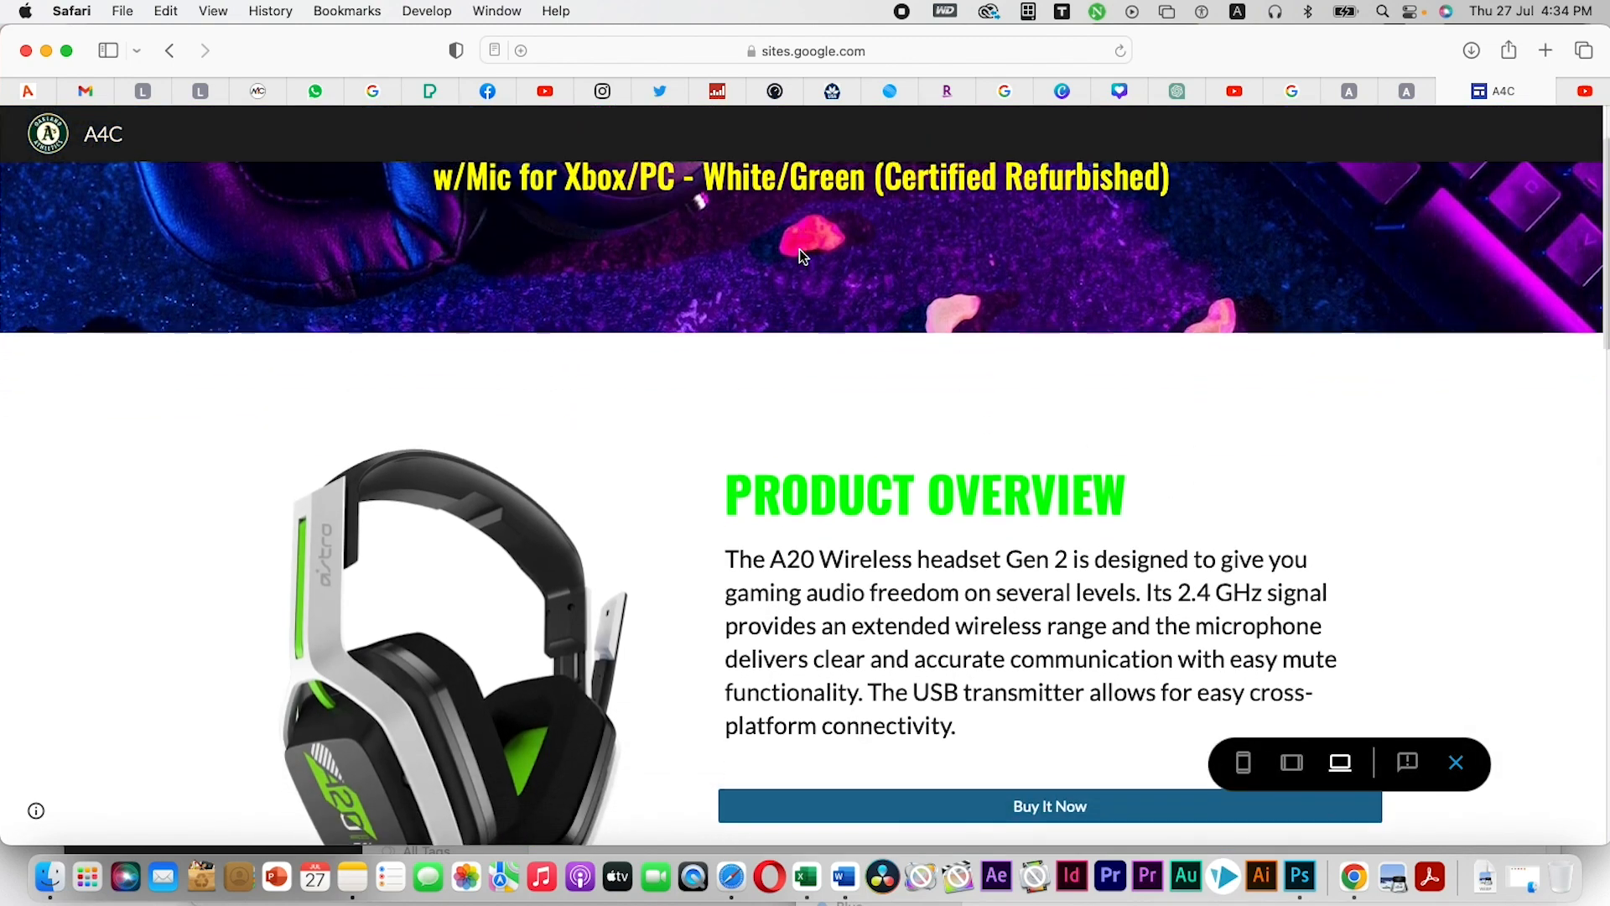
pyautogui.scroll(5, 798, 249)
pyautogui.scroll(-5, 864, 406)
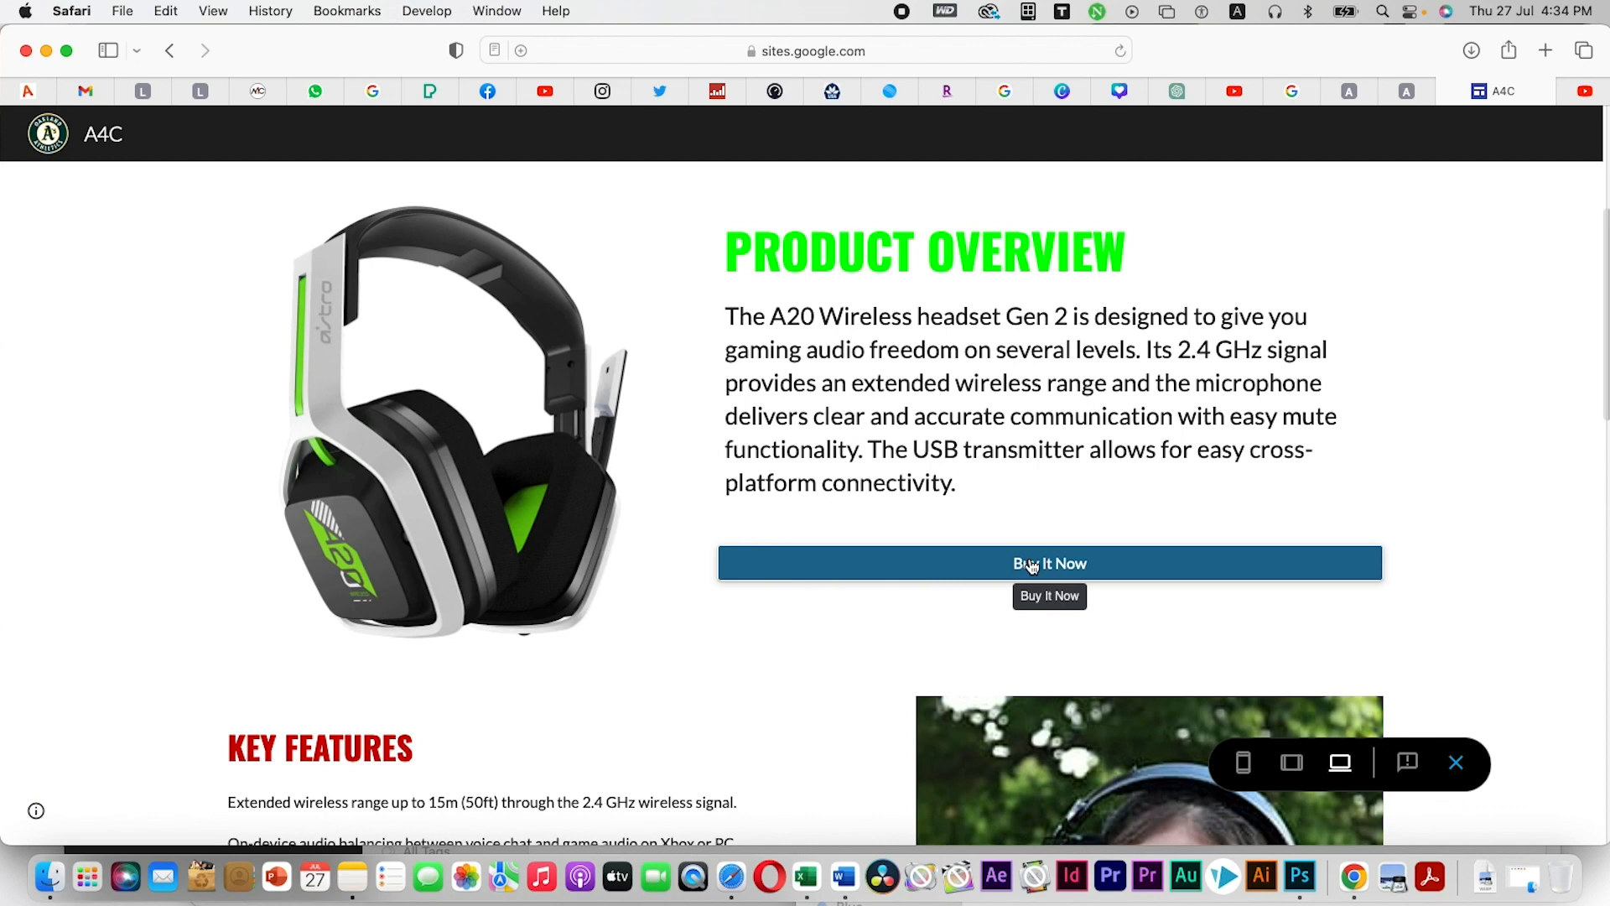
pyautogui.scroll(-8, 1032, 563)
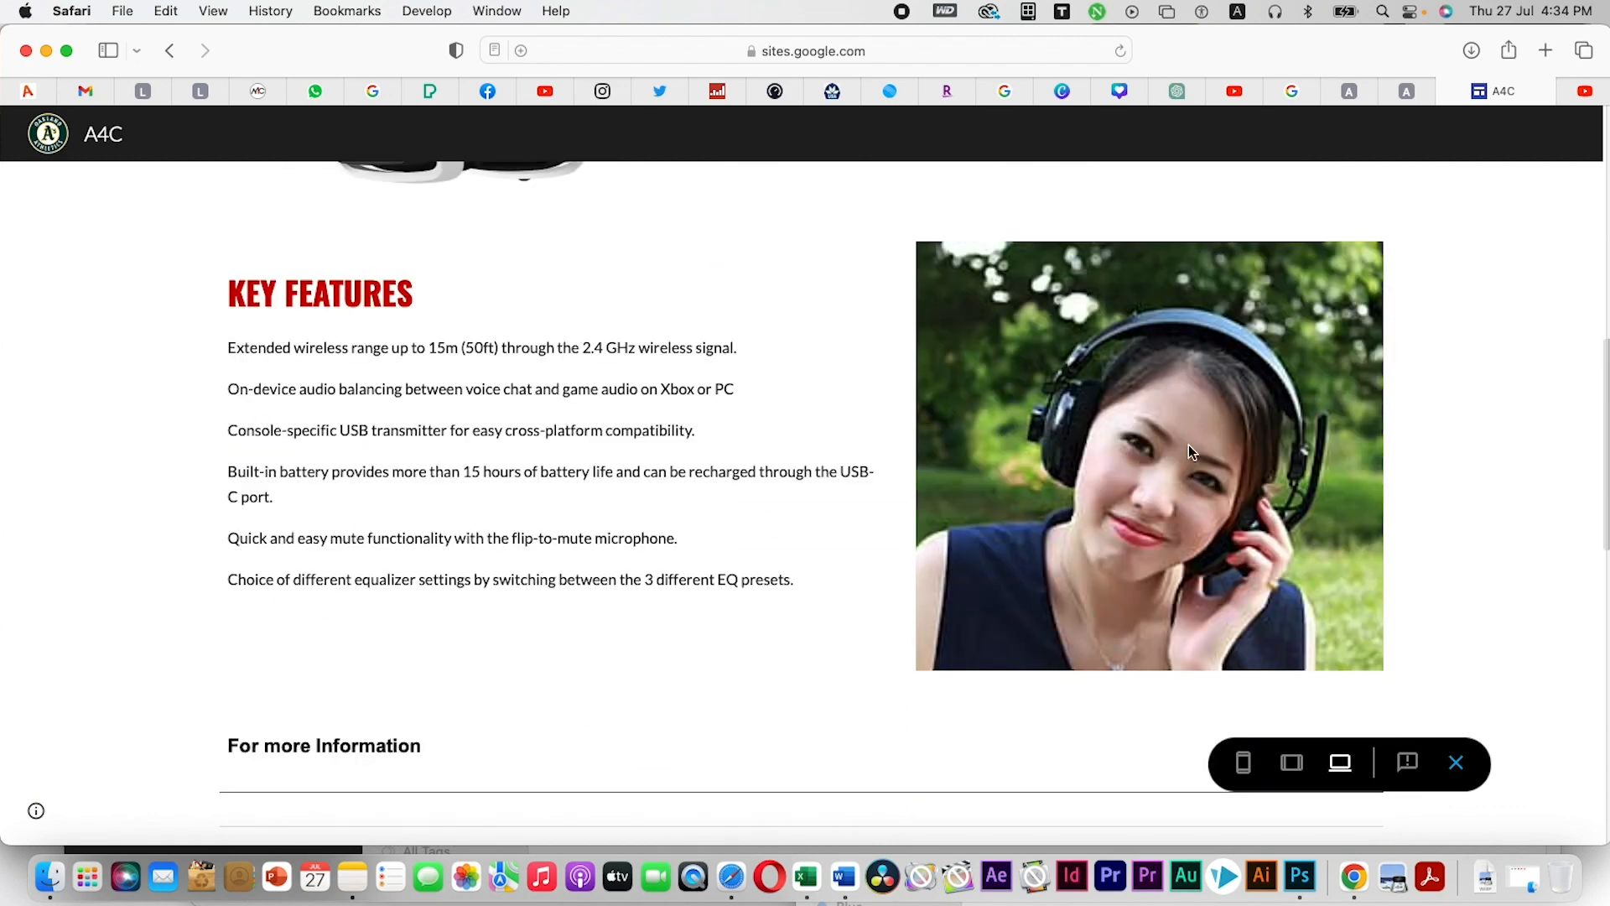
pyautogui.scroll(-13, 1189, 453)
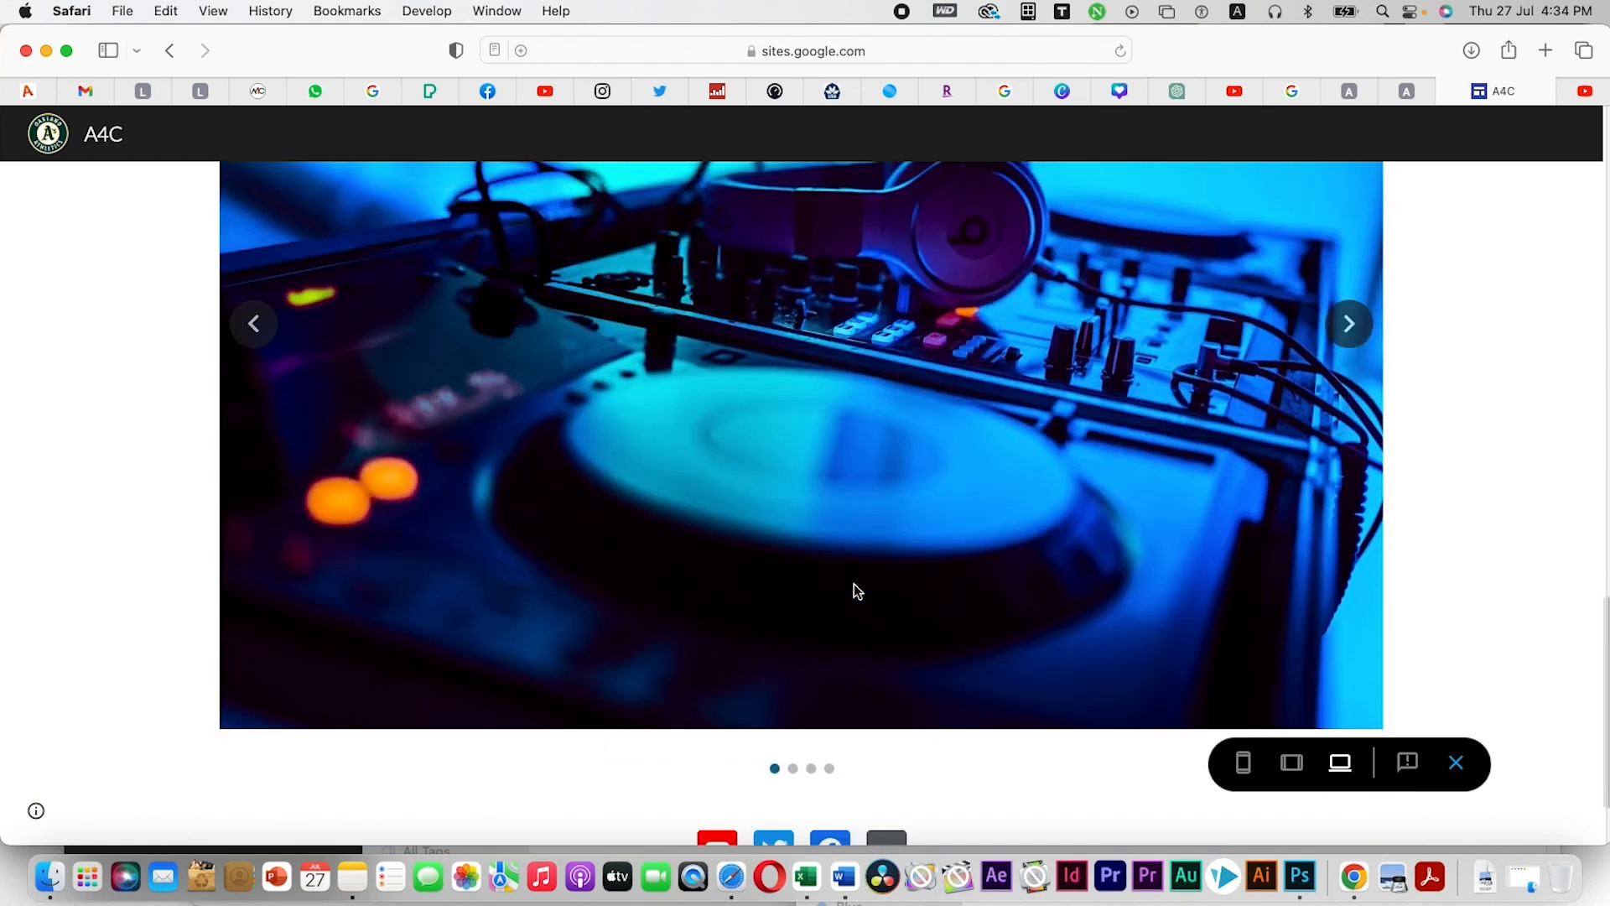
pyautogui.scroll(-2, 855, 587)
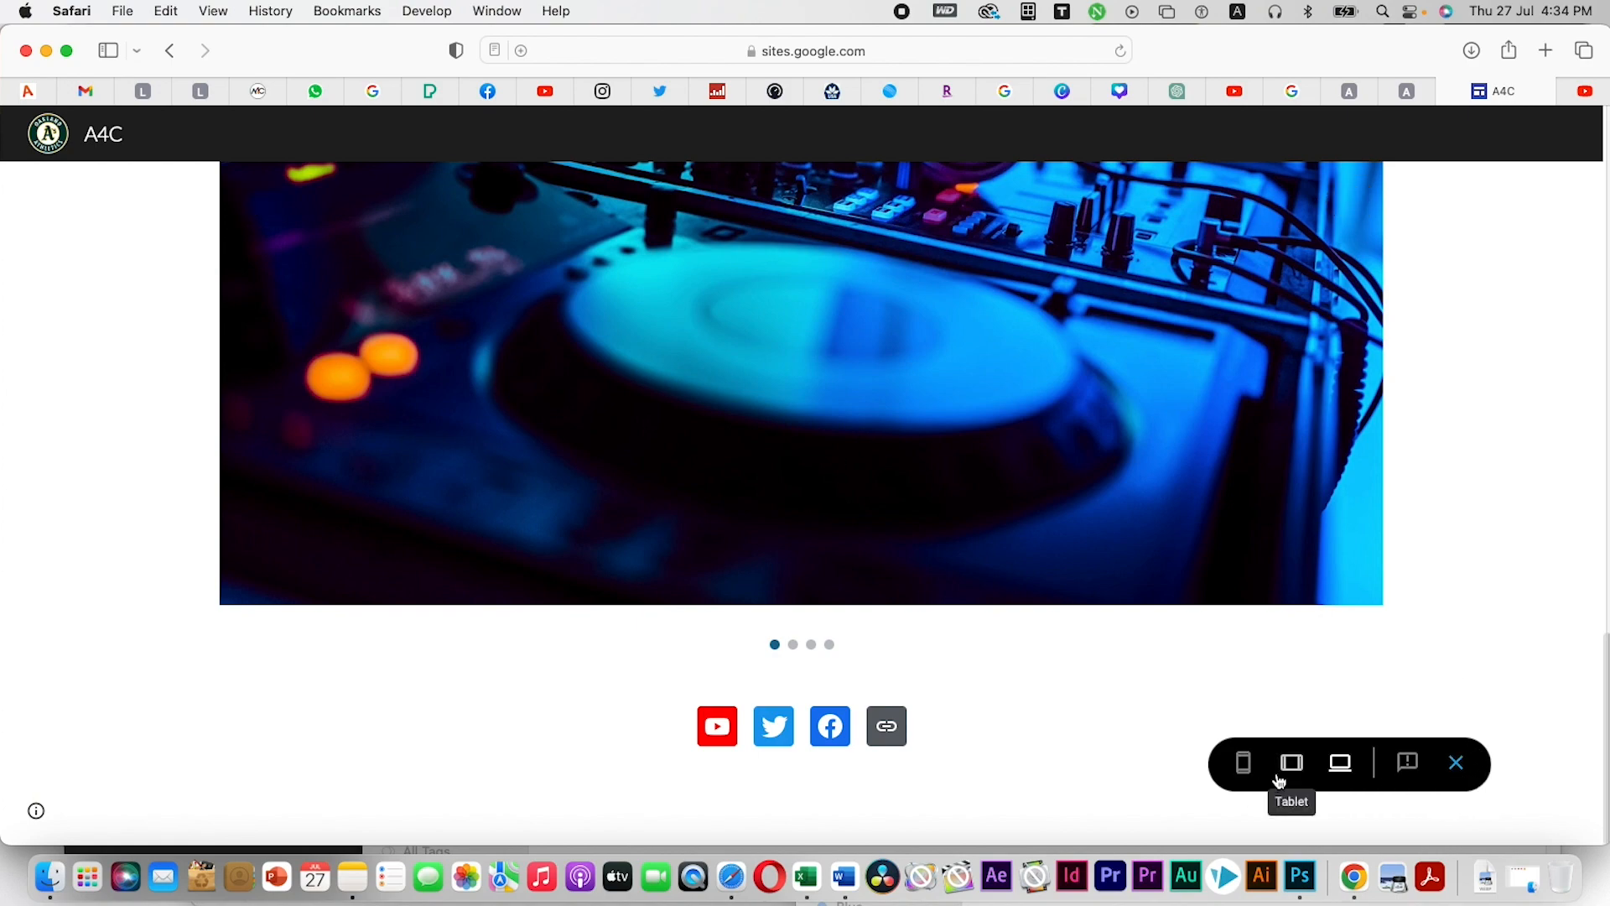
pyautogui.scroll(20, 733, 414)
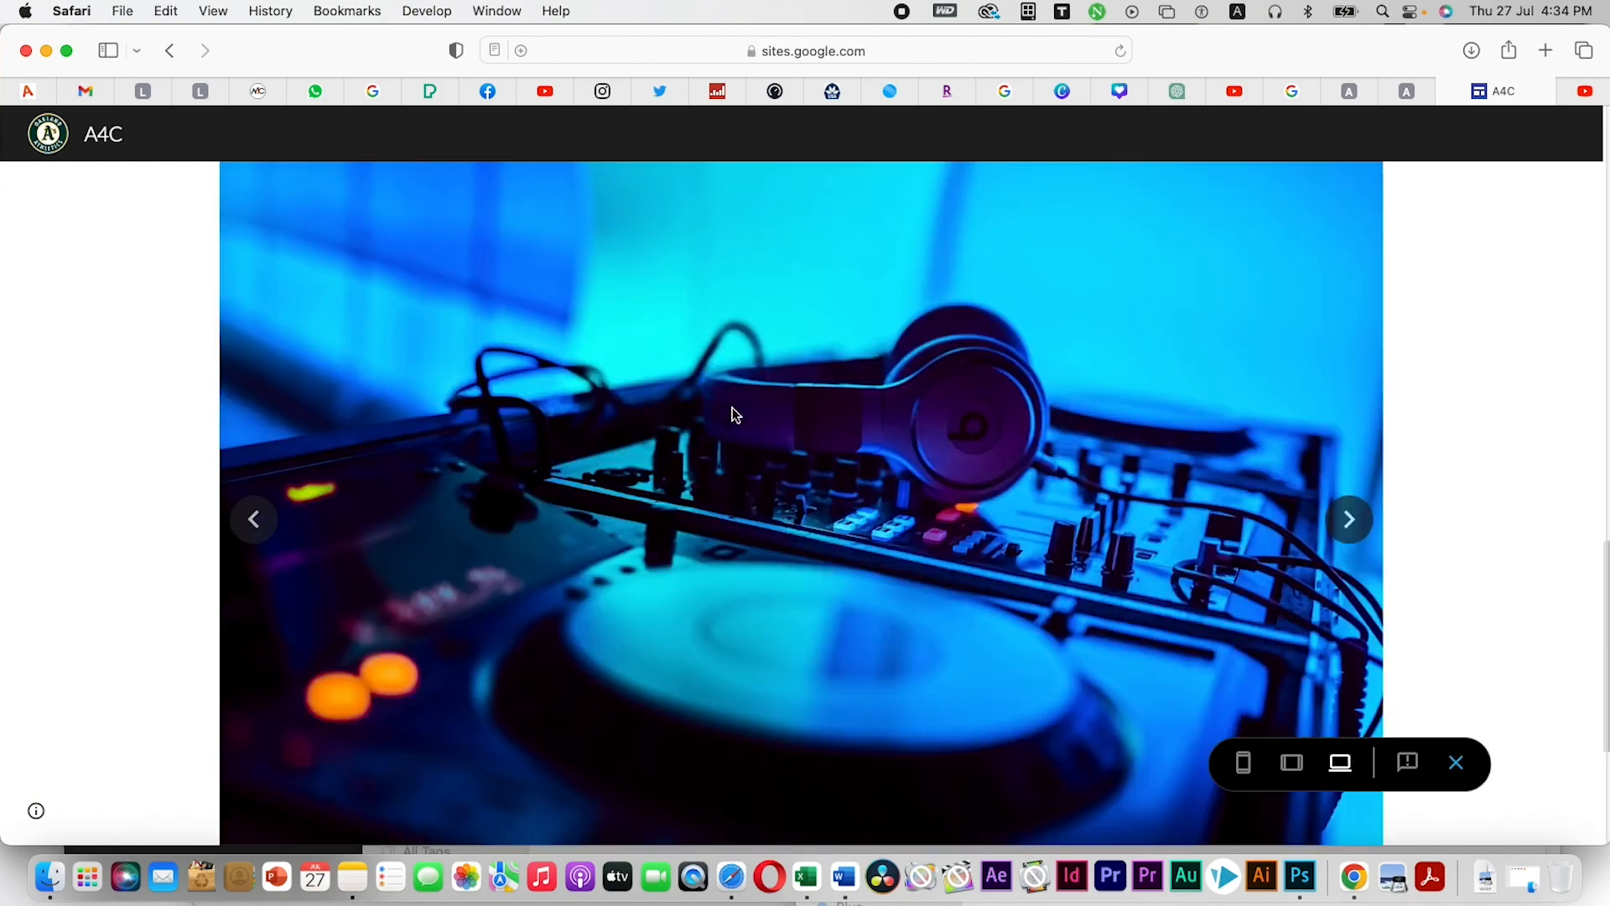
pyautogui.scroll(-5, 732, 415)
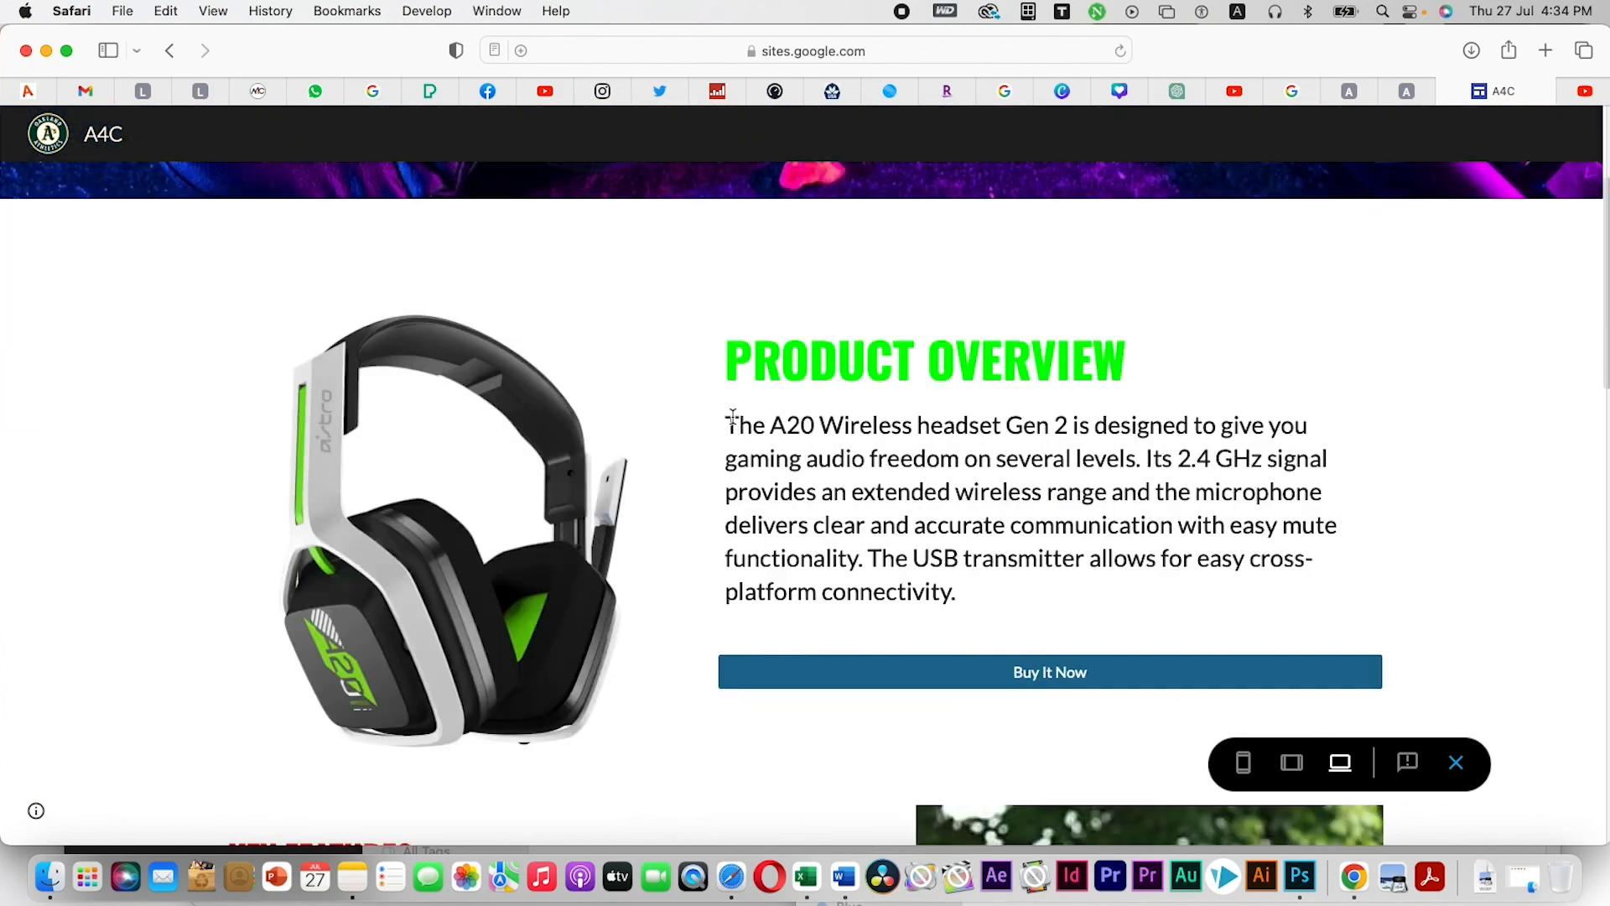
# Switch the preview to tablet size and review the whole page layout
pyautogui.click(1296, 787)
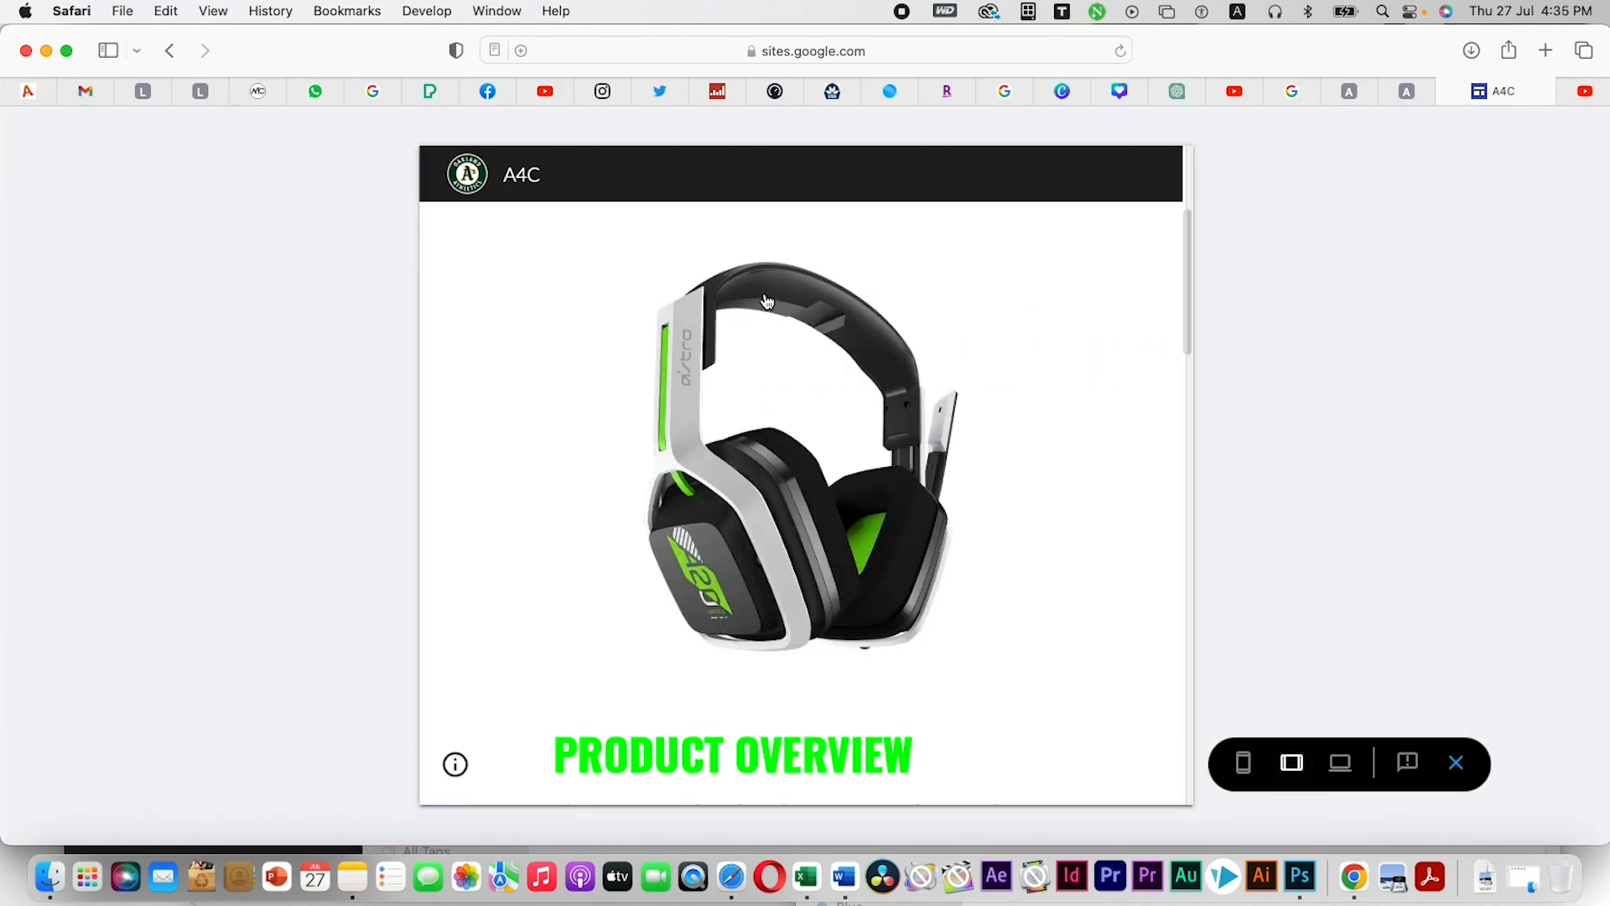
pyautogui.scroll(-3, 770, 305)
pyautogui.scroll(10, 815, 445)
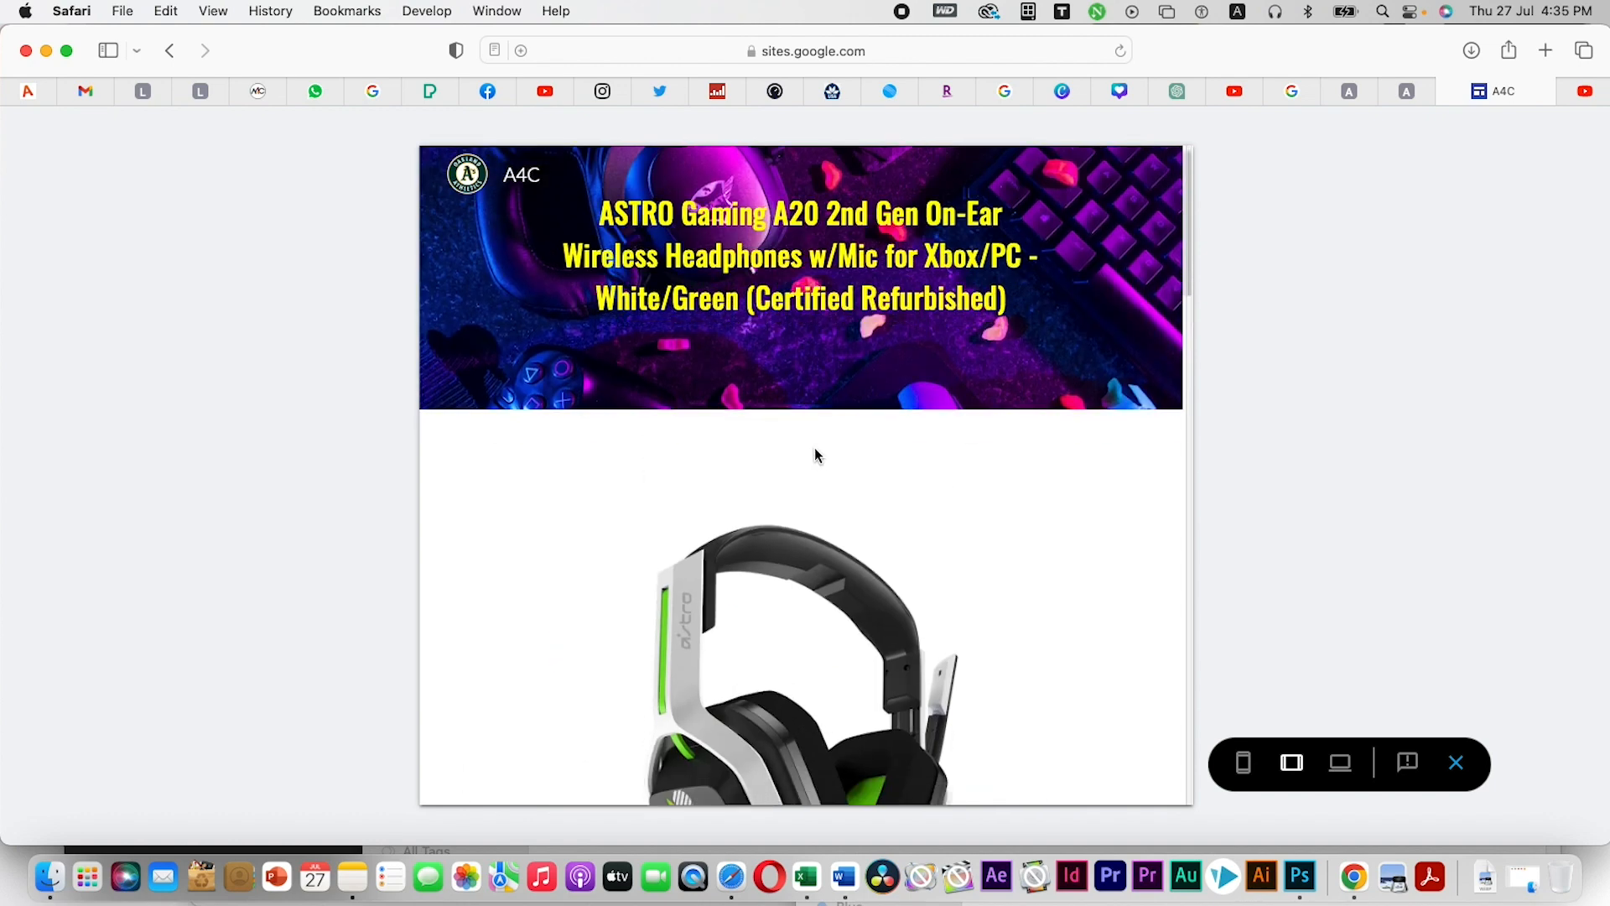
pyautogui.scroll(-10, 816, 450)
pyautogui.scroll(-10, 815, 450)
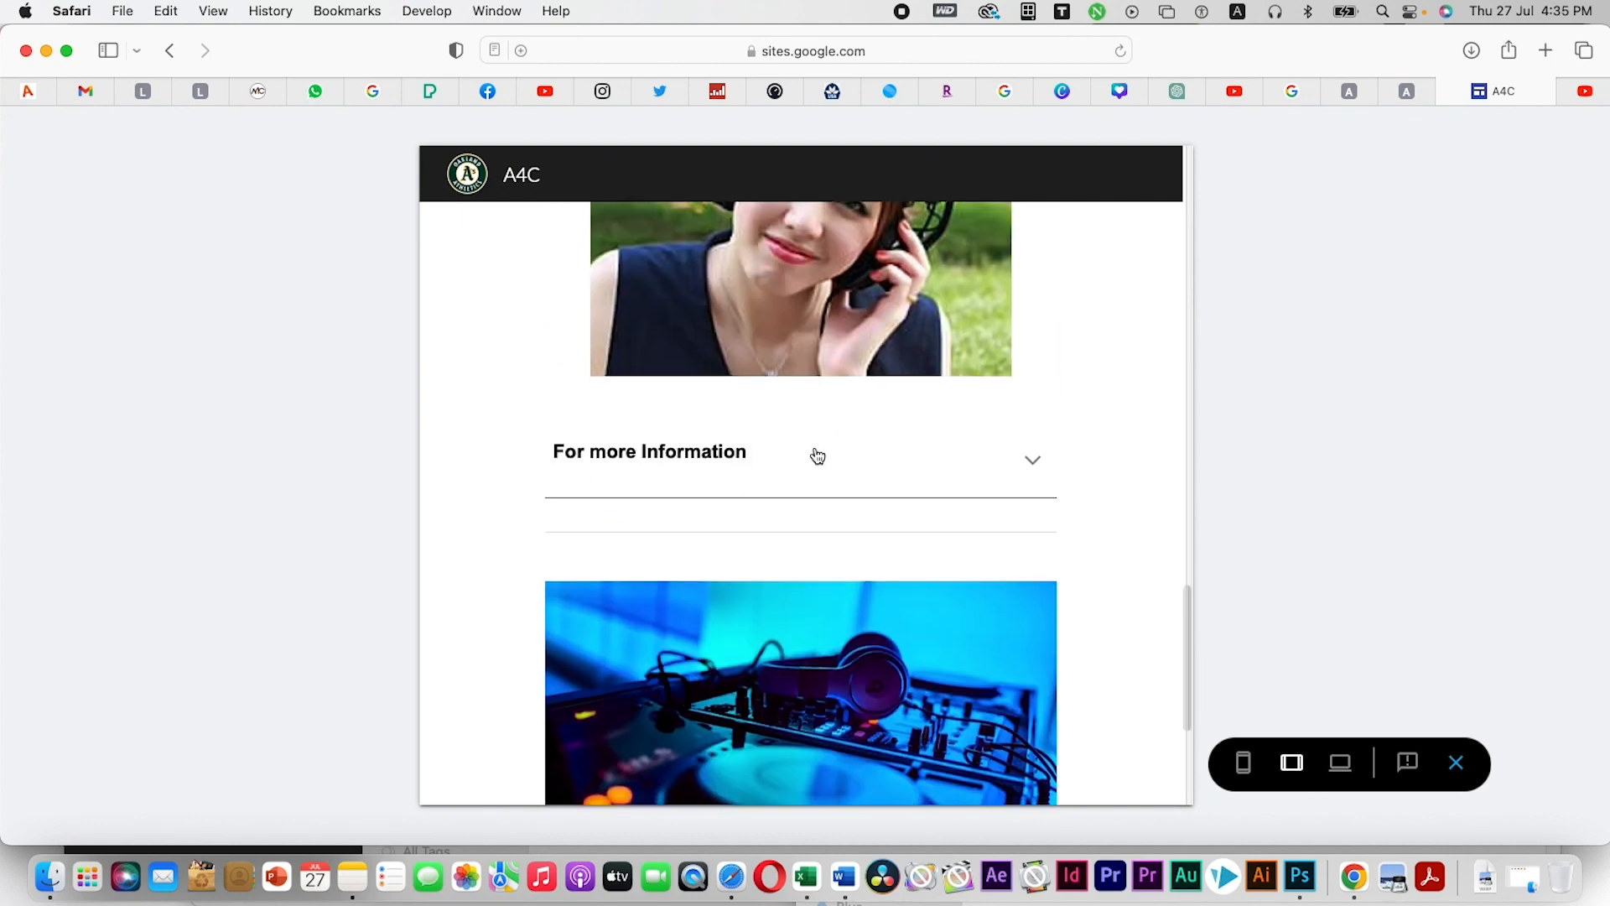
pyautogui.scroll(-5, 815, 450)
pyautogui.scroll(20, 814, 449)
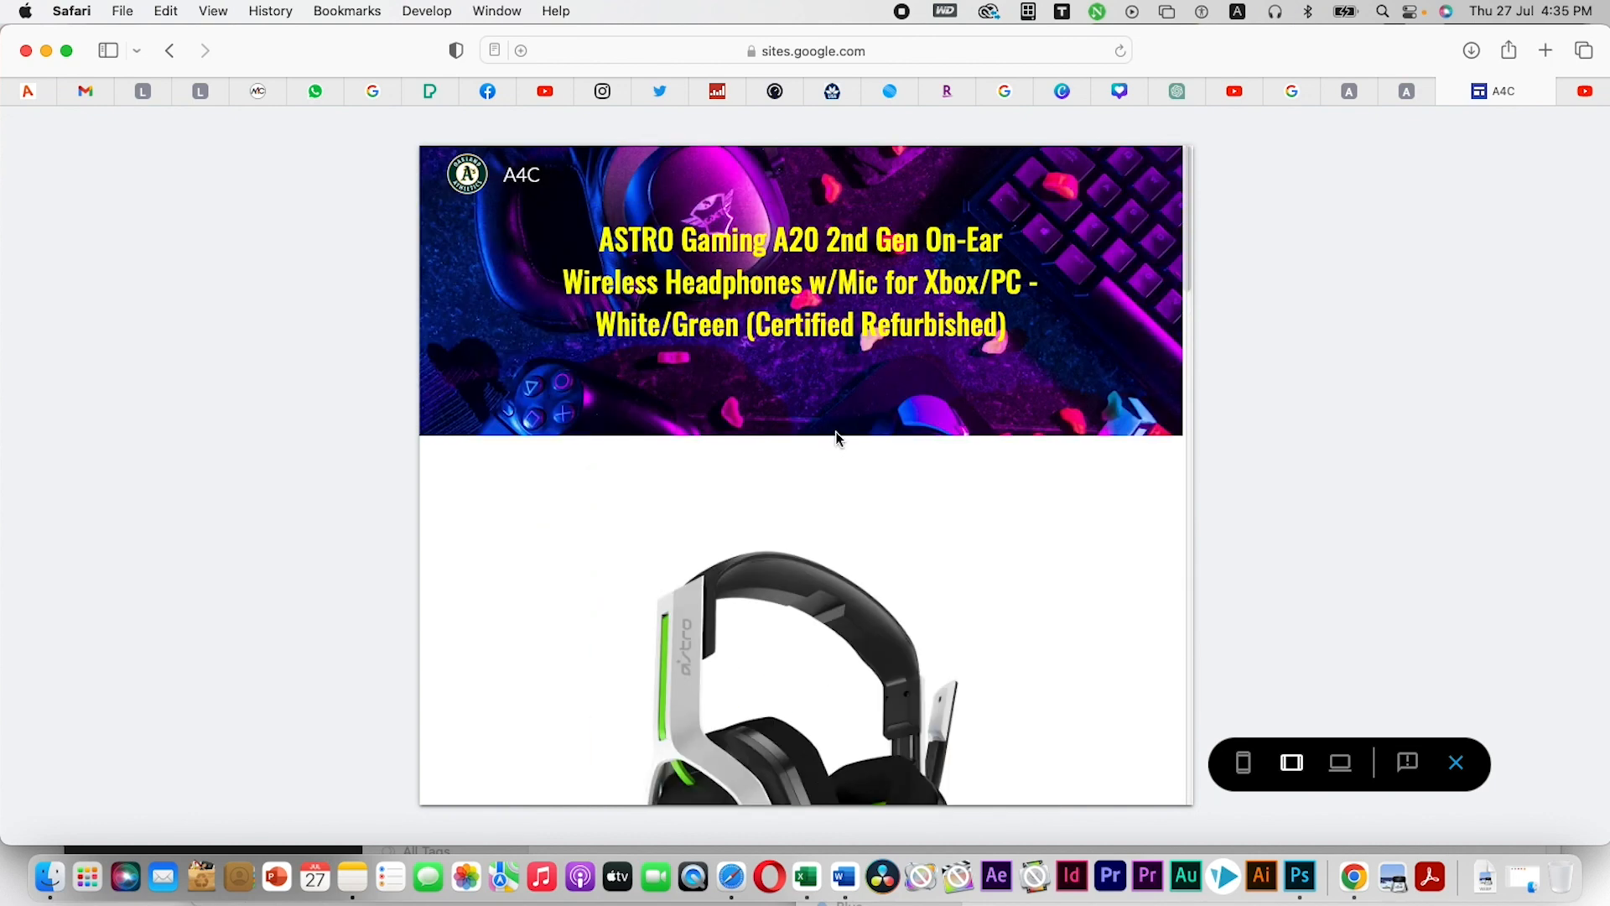
# Preview the site at phone size, review the page from the banner through the key features, and exit the preview
pyautogui.click(1239, 761)
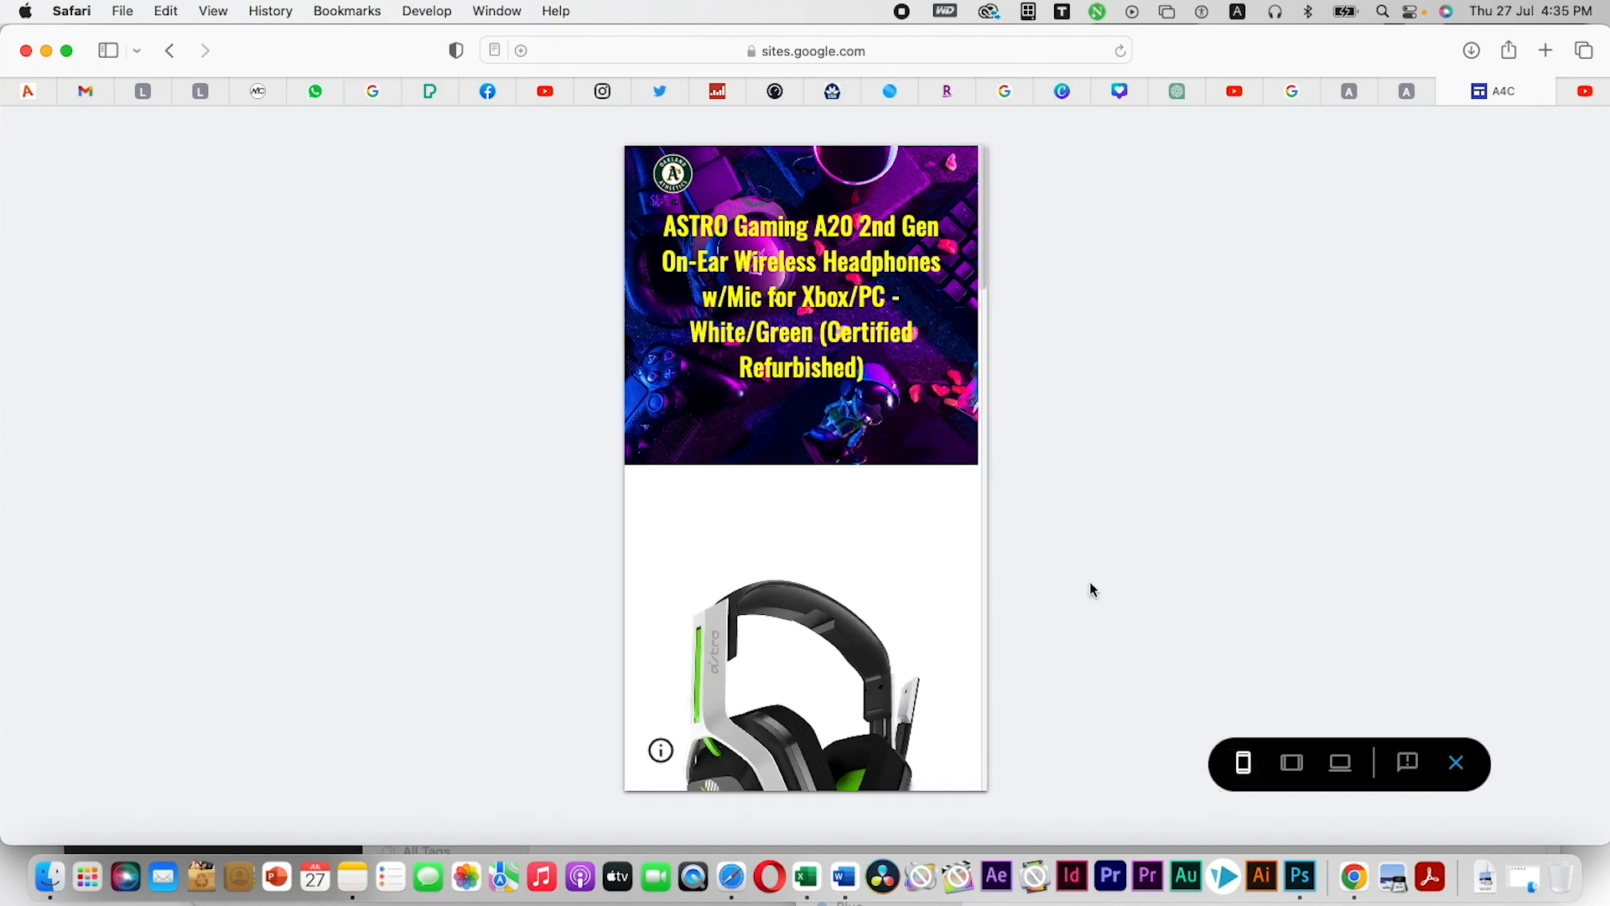
pyautogui.scroll(-10, 847, 567)
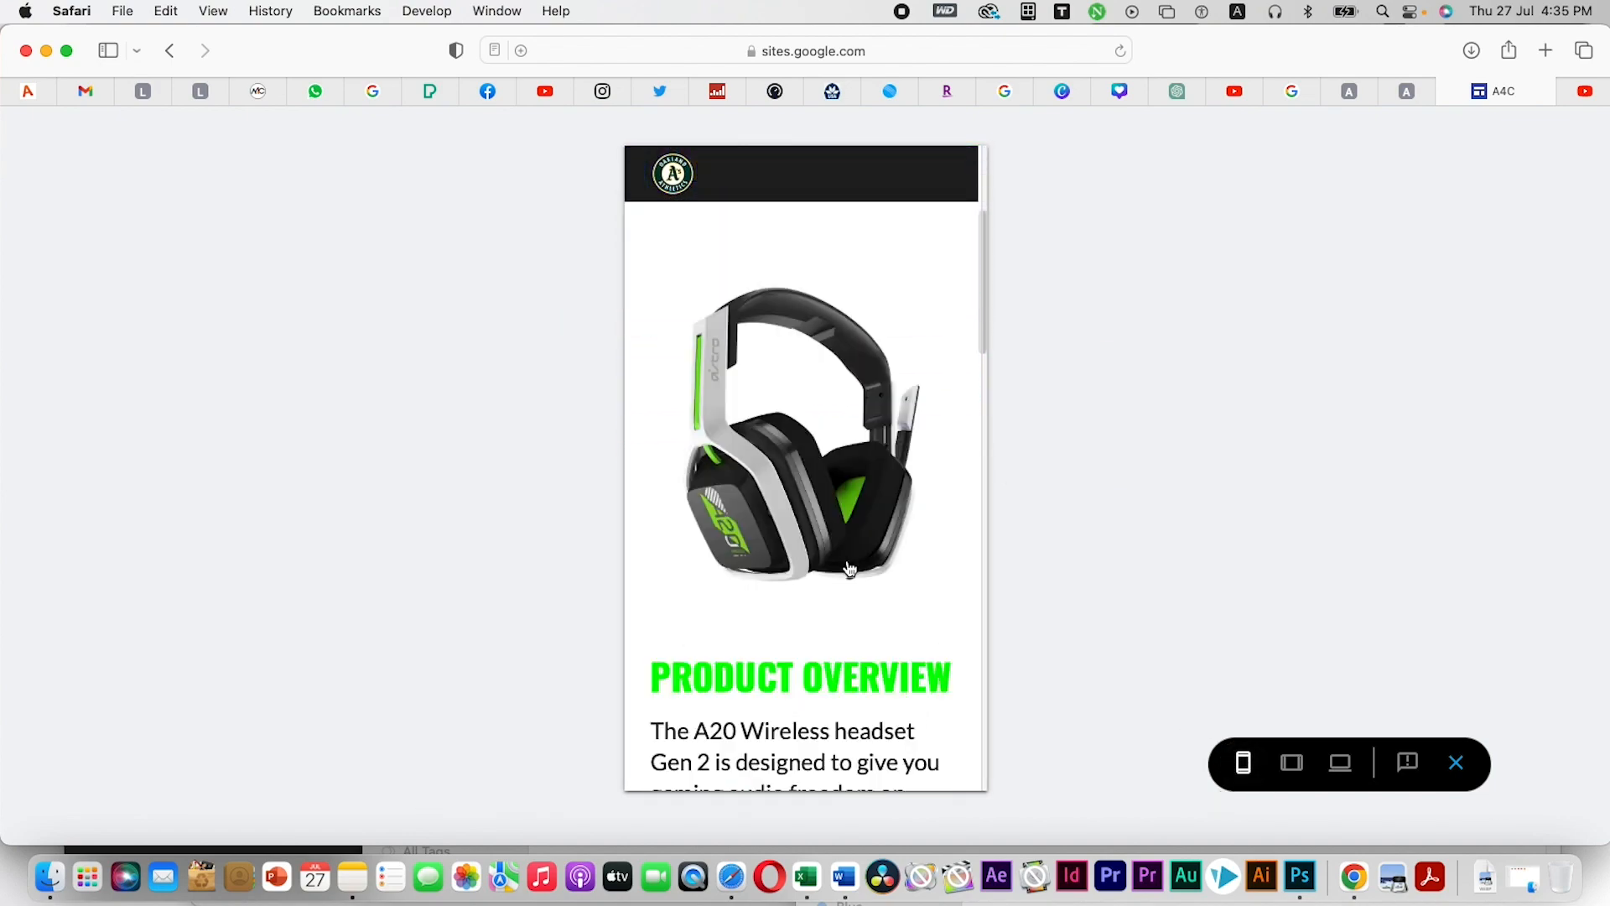
pyautogui.scroll(-15, 850, 566)
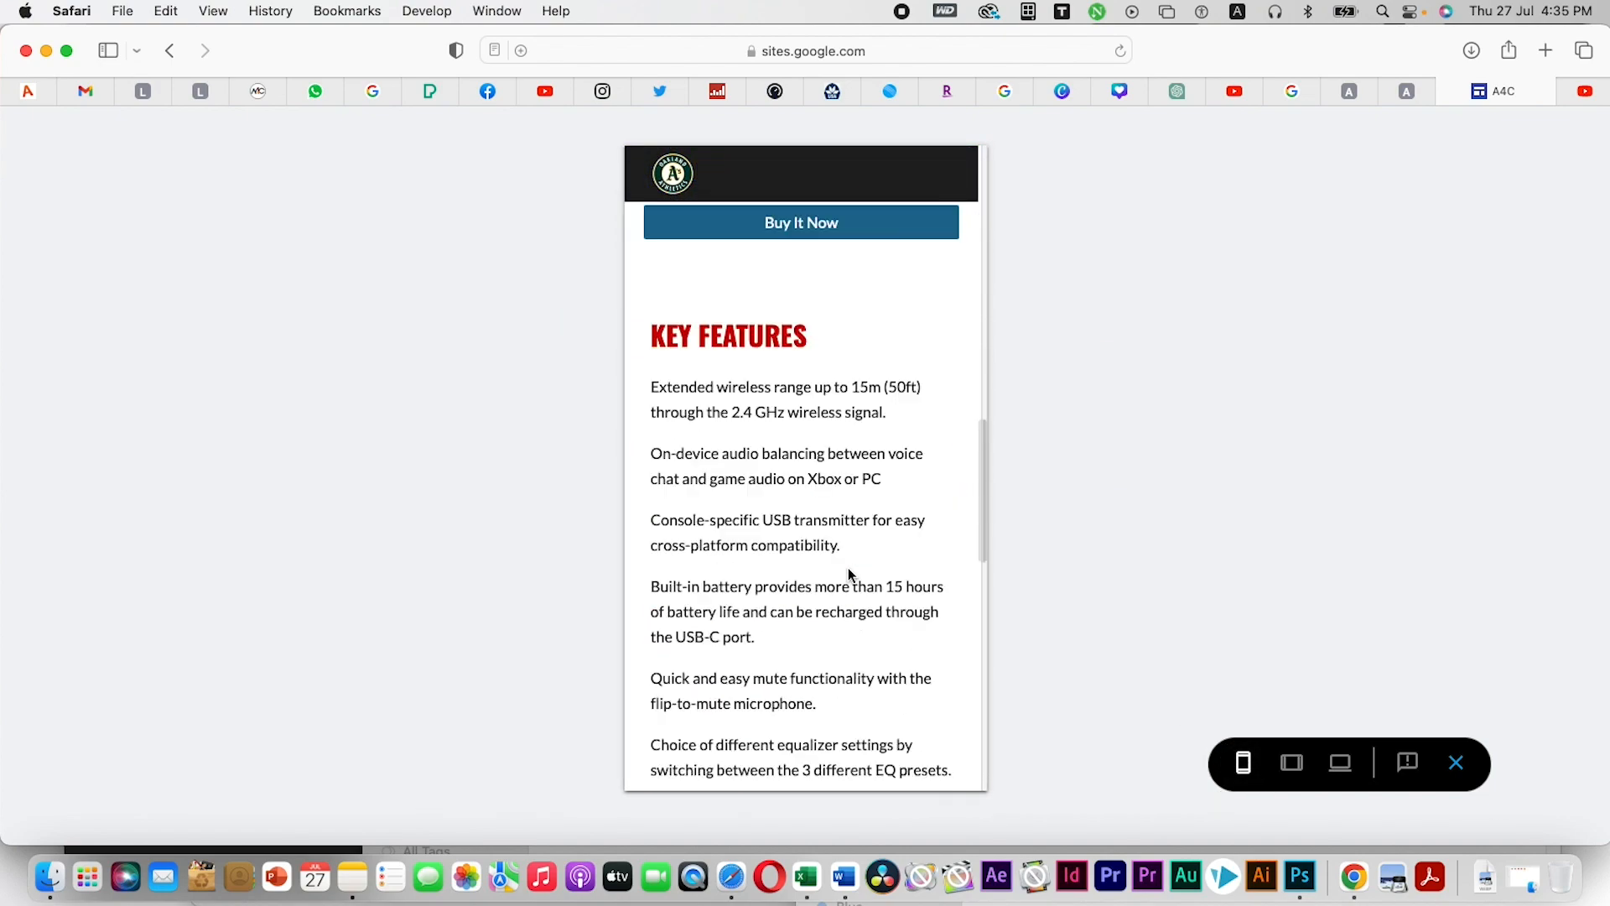
pyautogui.scroll(-5, 849, 569)
pyautogui.scroll(20, 847, 574)
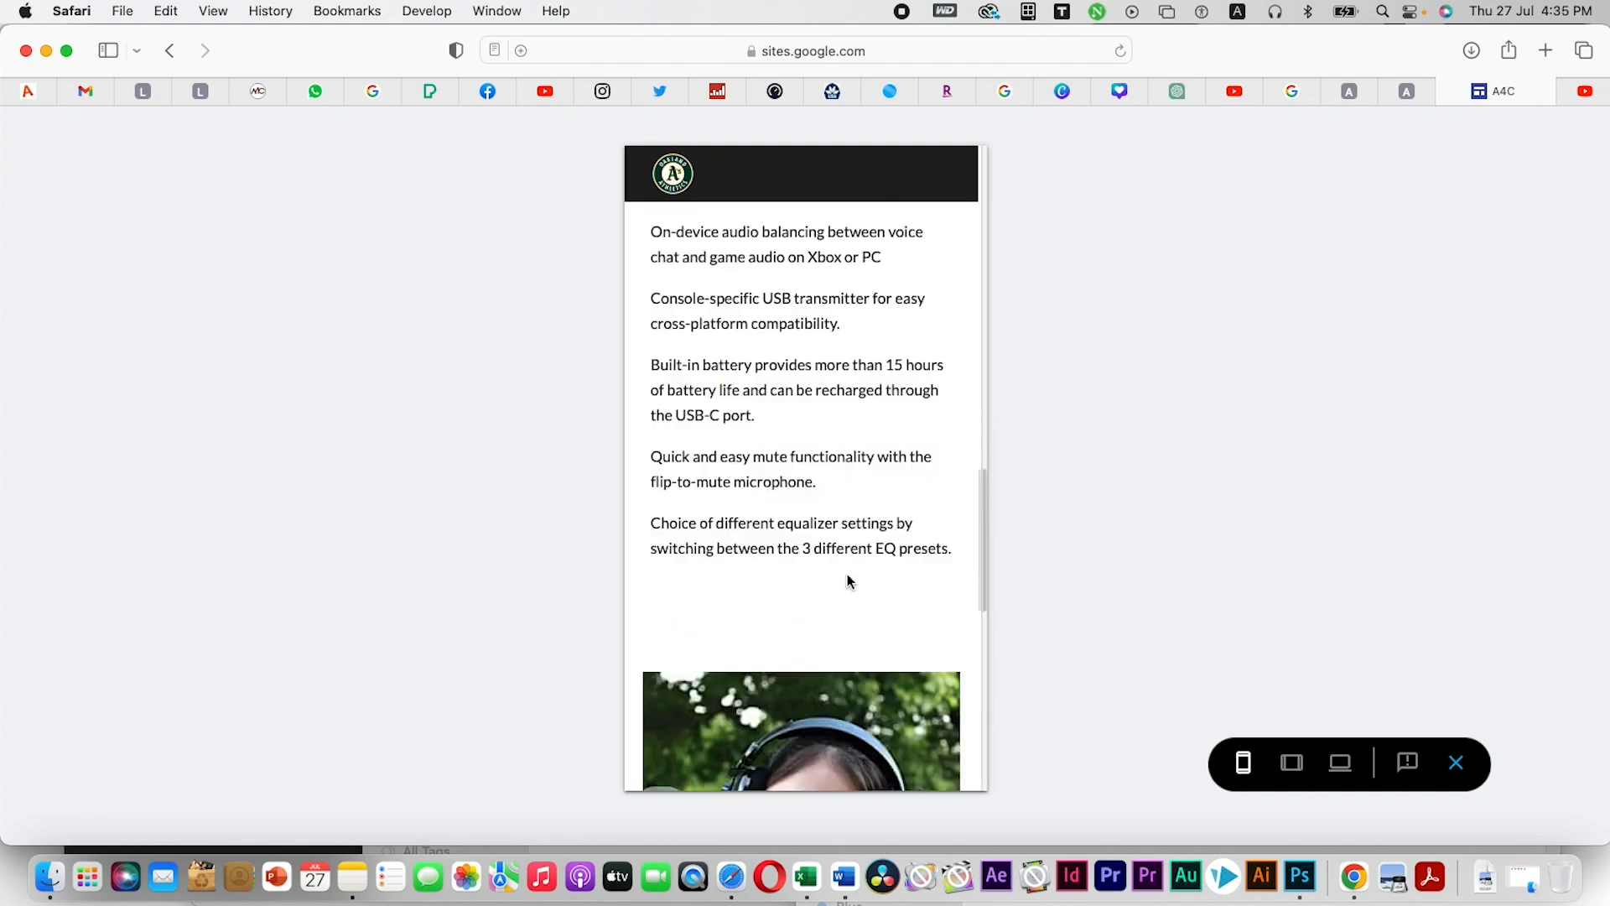
pyautogui.click(1456, 762)
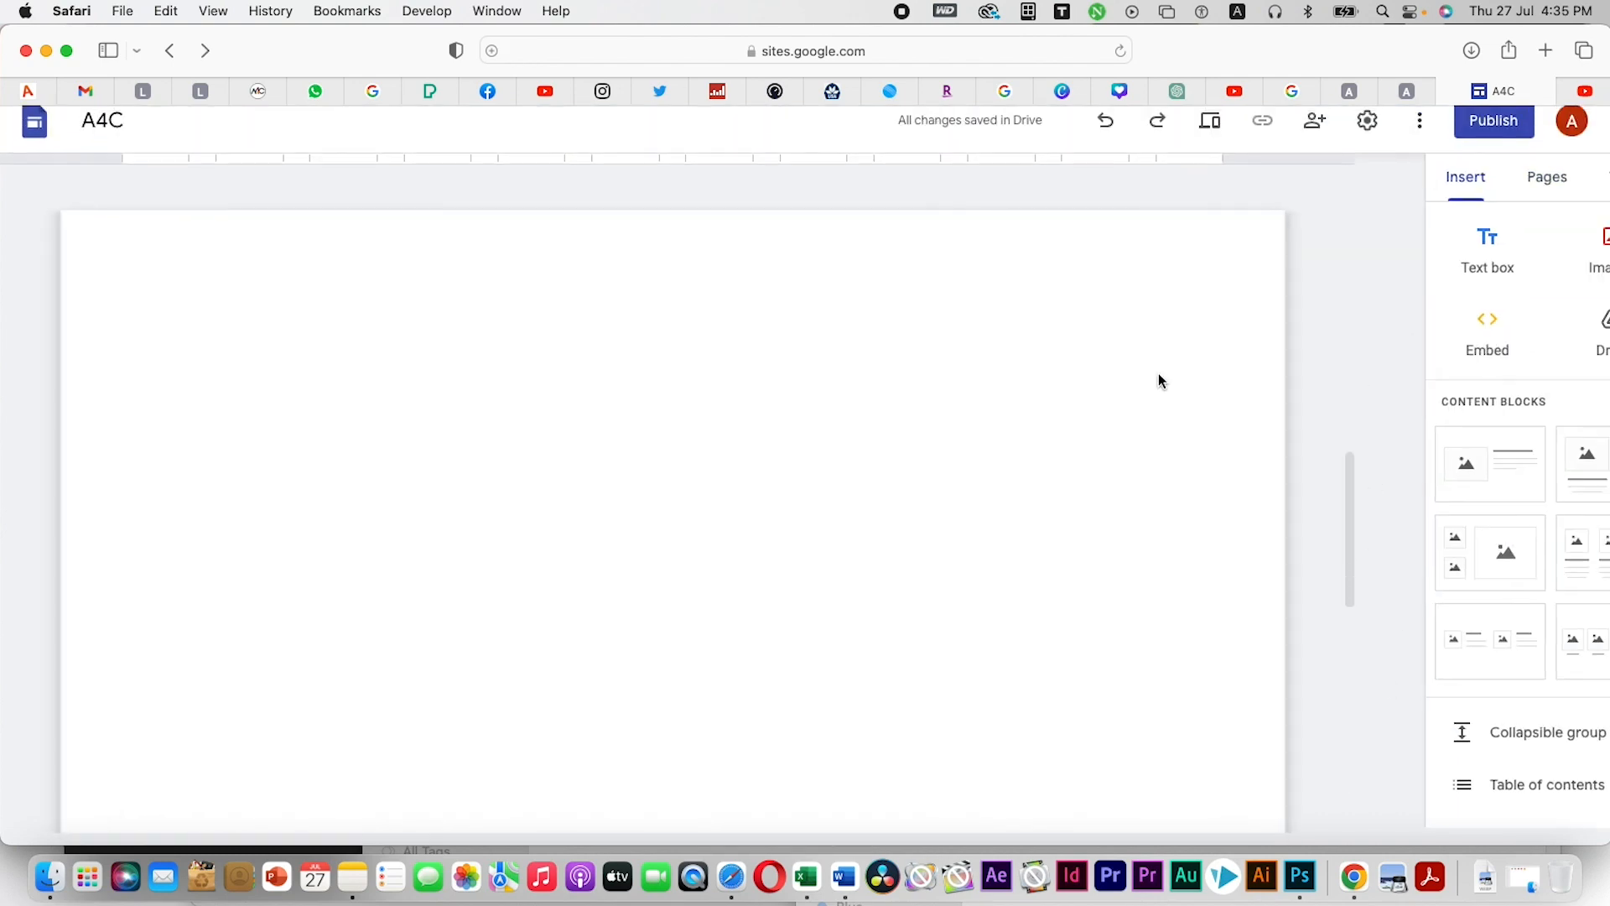
# Start a new button for the key features area and name it "Buy it Now"
pyautogui.scroll(-2, 855, 487)
pyautogui.scroll(6, 904, 535)
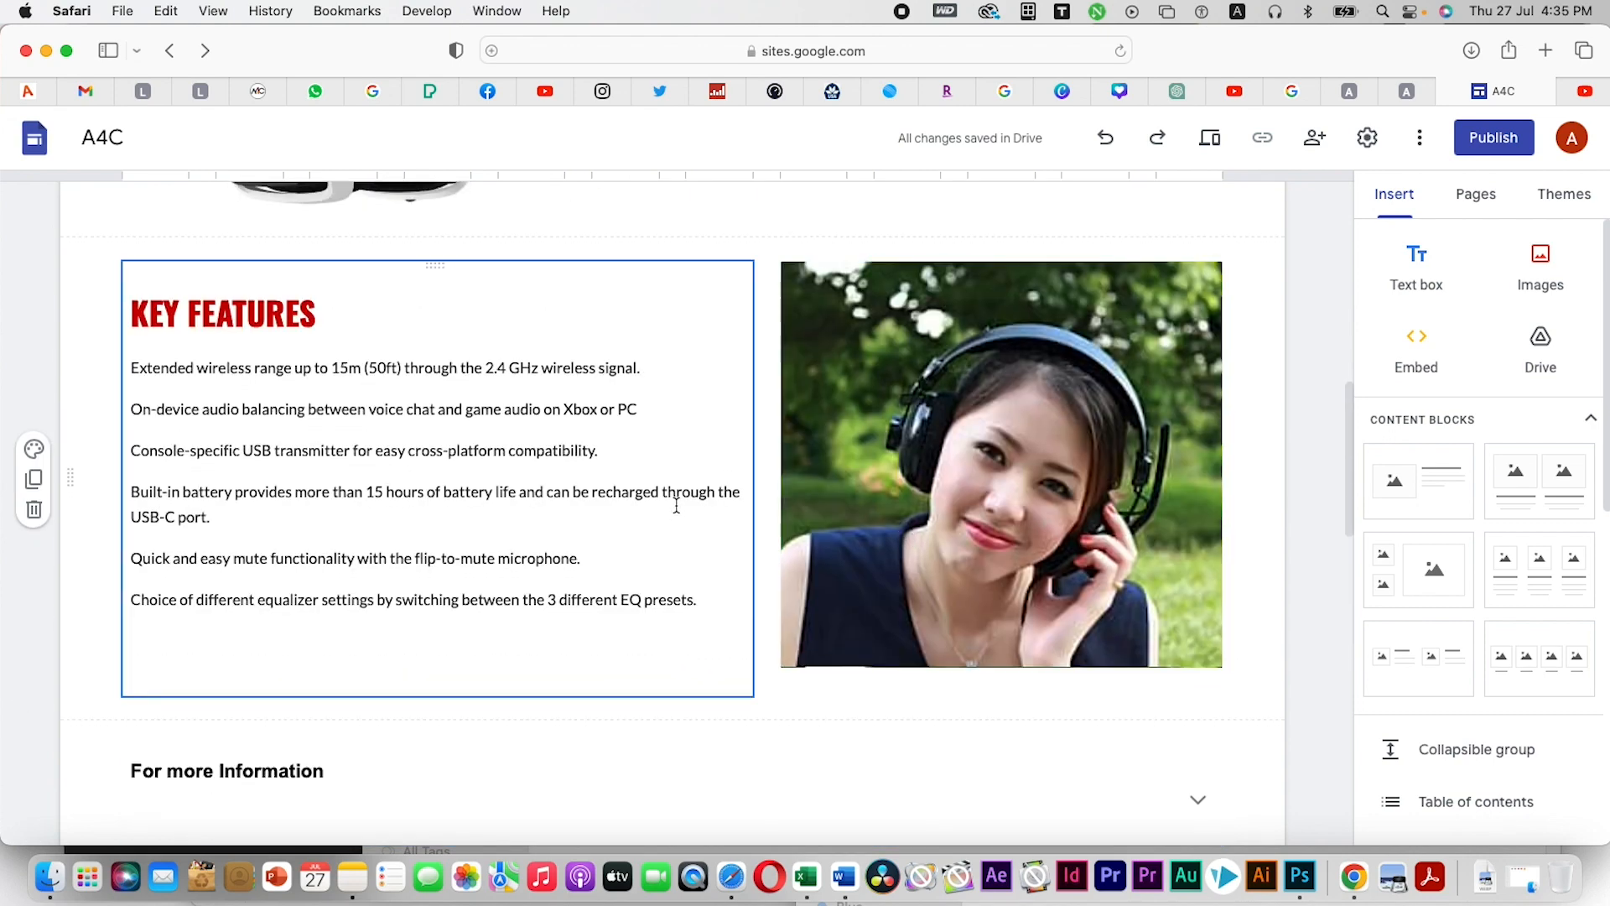
pyautogui.click(1032, 469)
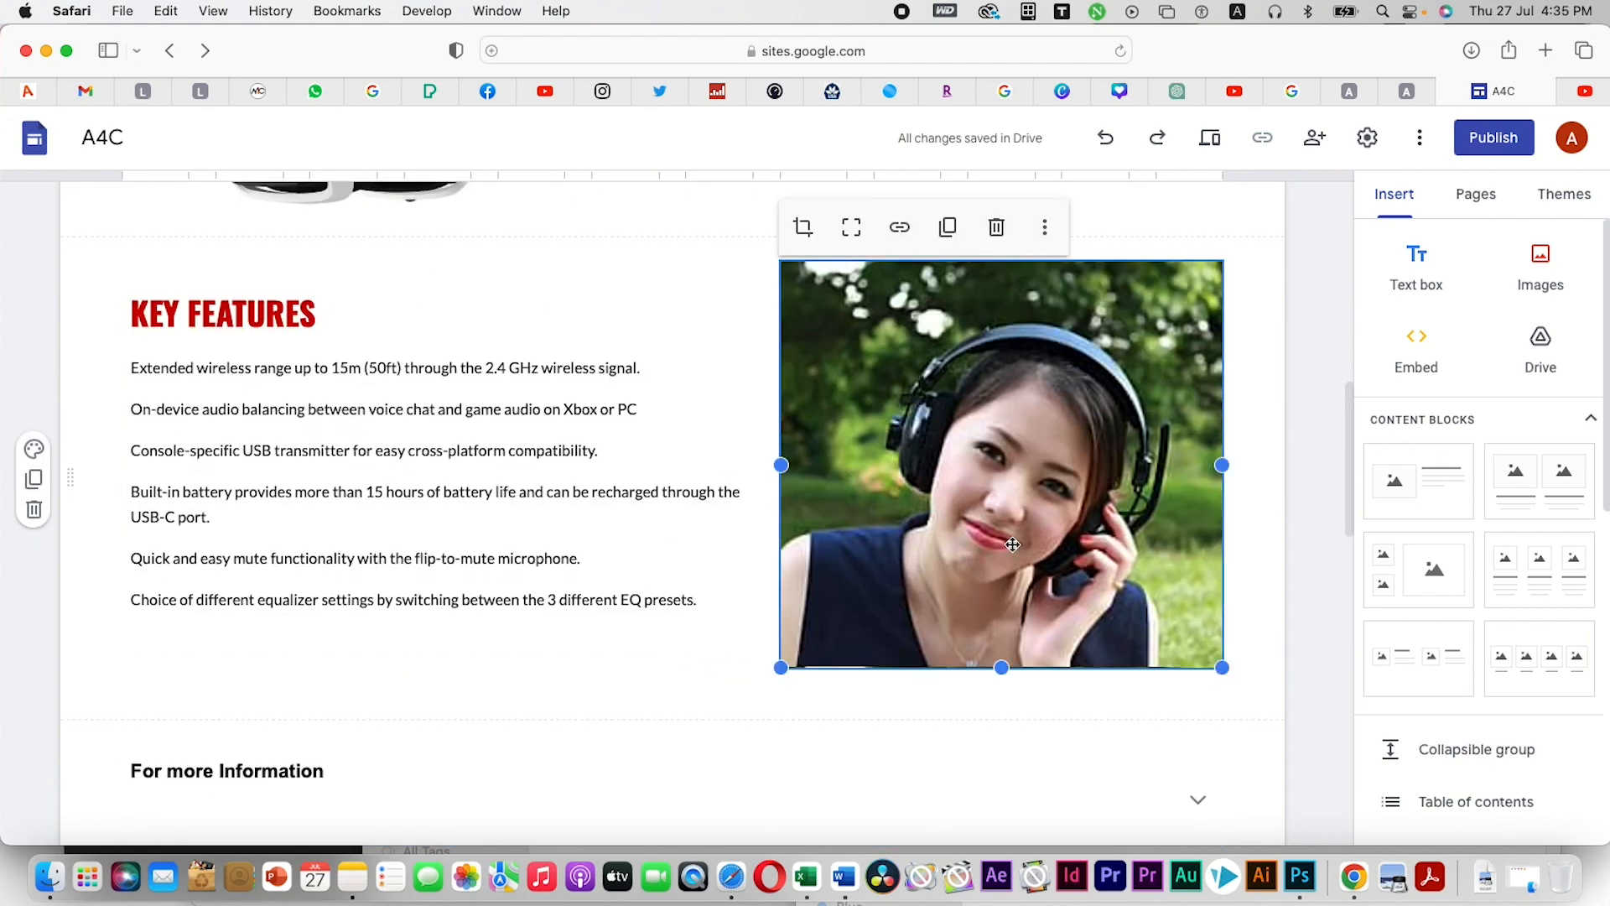
pyautogui.scroll(-10, 1380, 651)
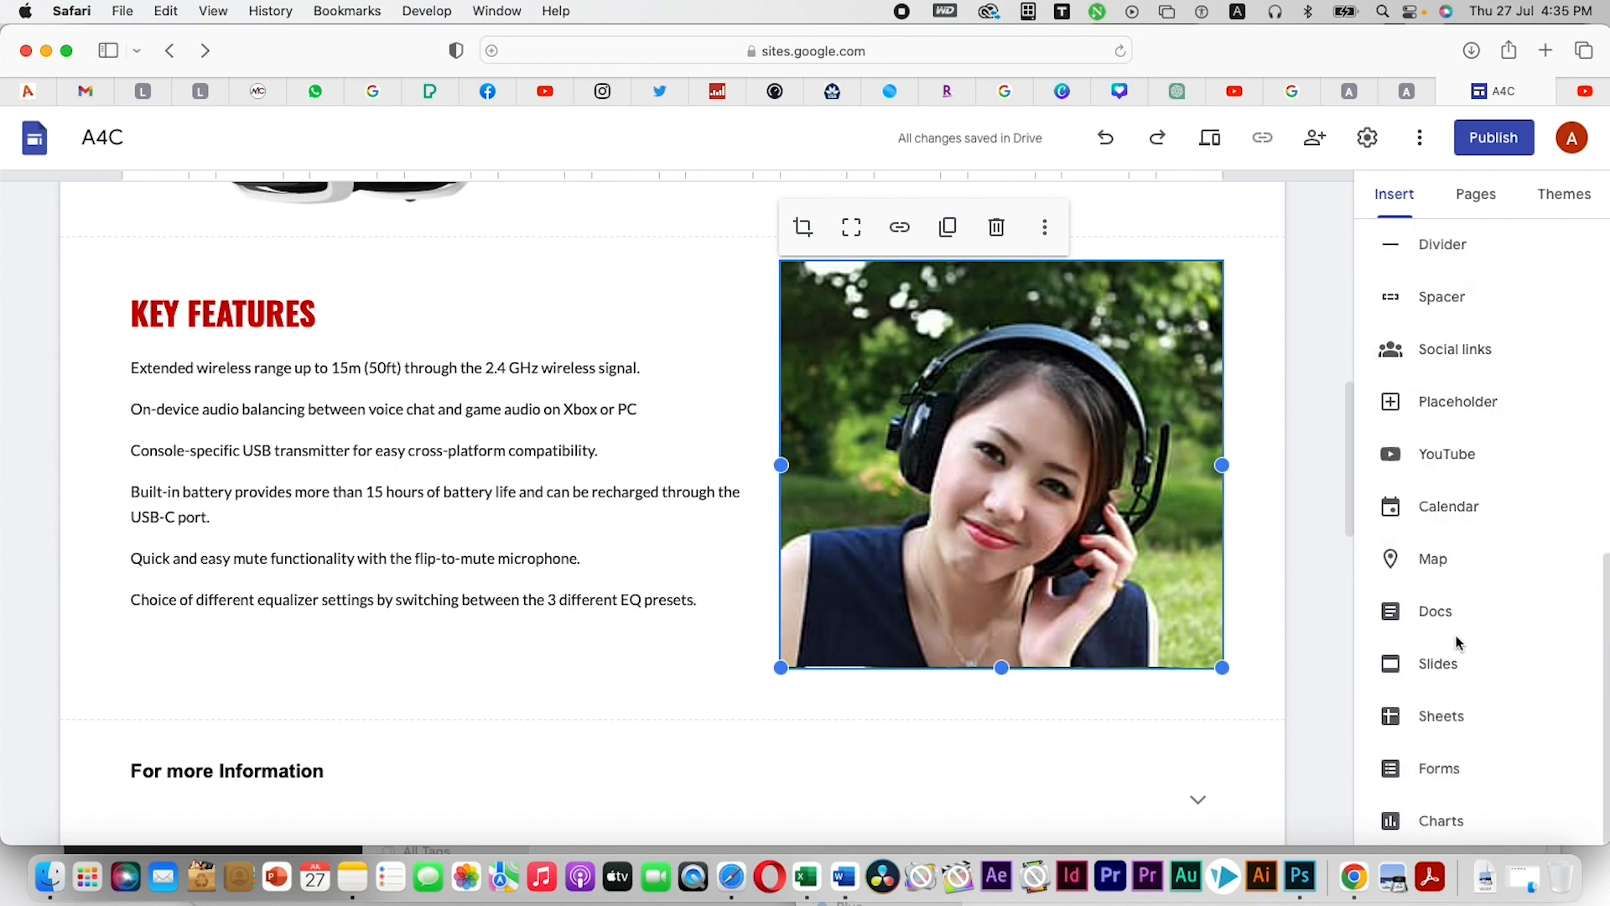
pyautogui.scroll(3, 1460, 642)
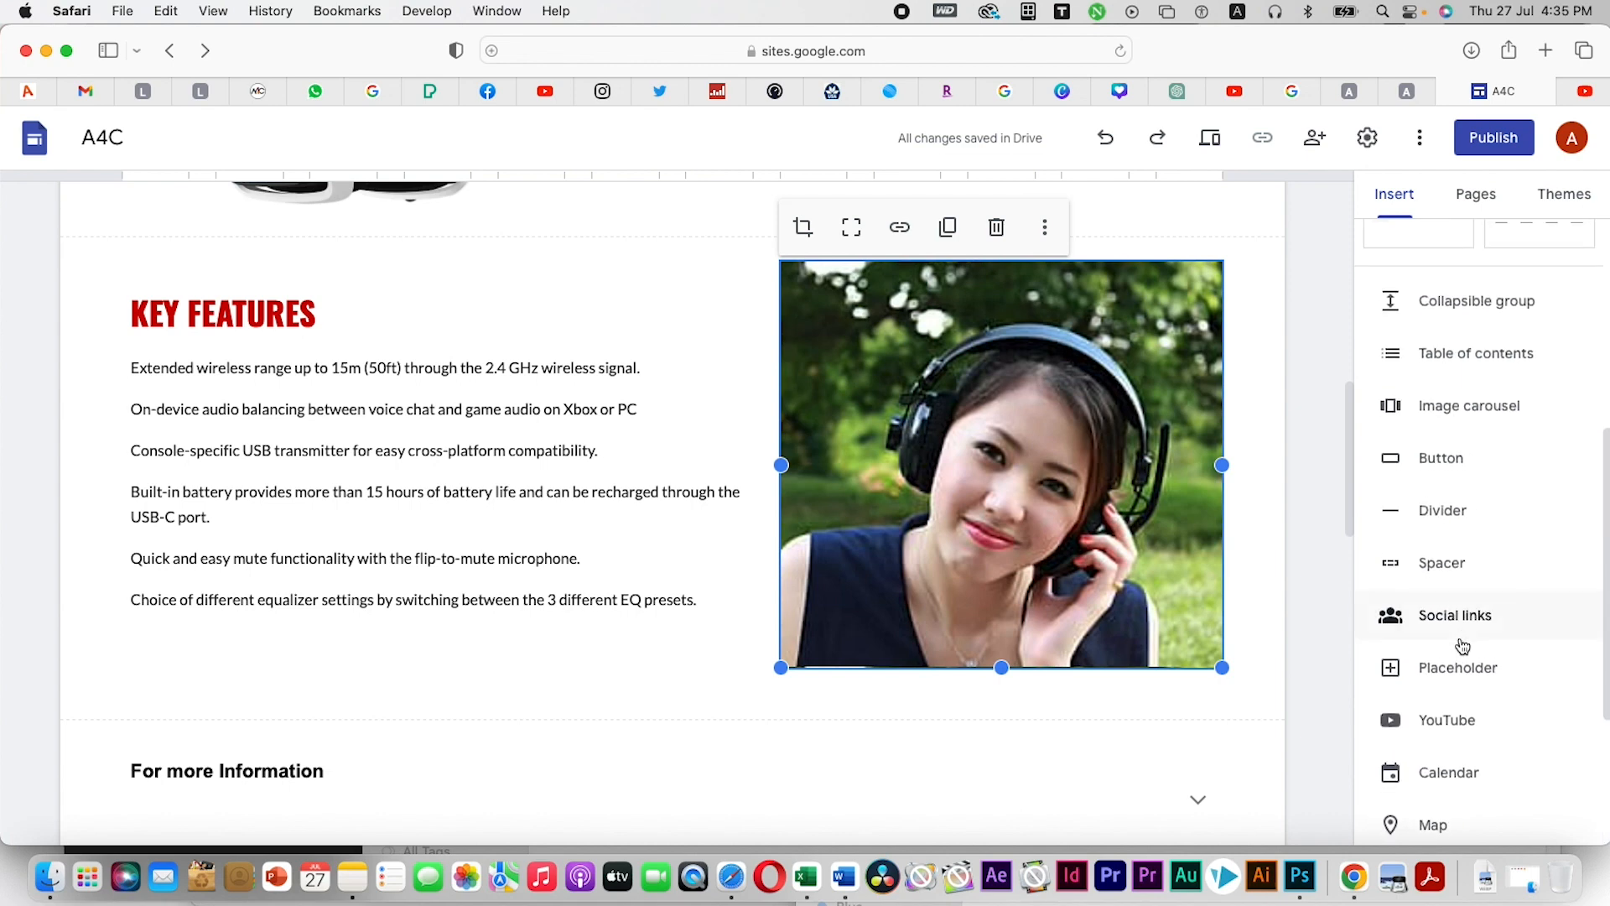
pyautogui.click(1459, 463)
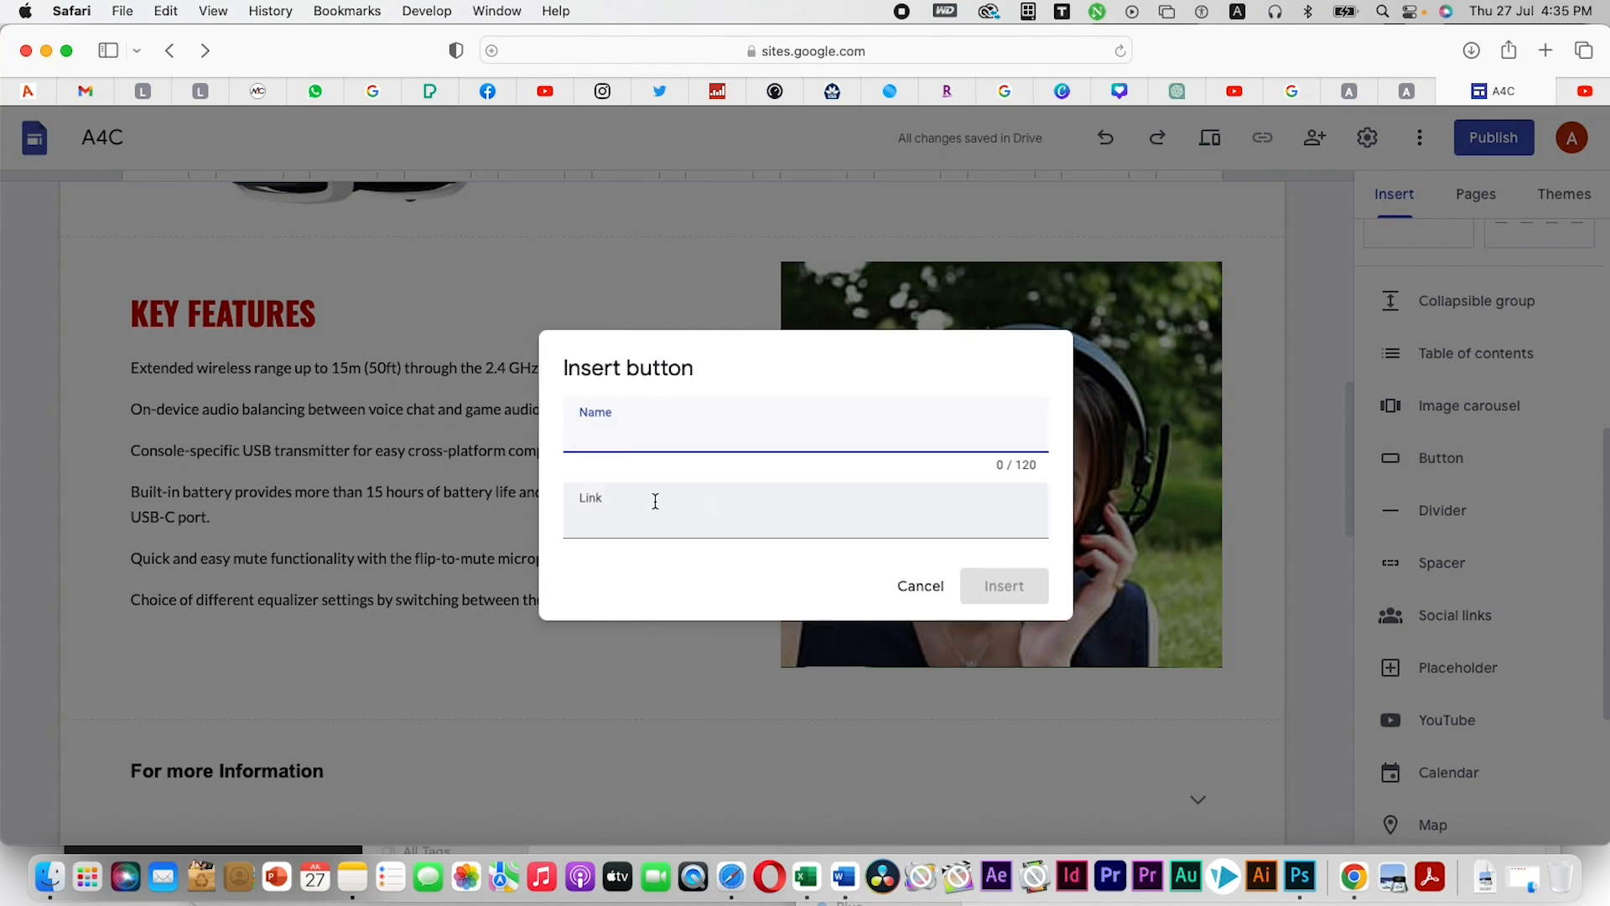
pyautogui.write('B')
# Link the button to the ASTRO A20 product page address copied from a4c.com and insert it
pyautogui.click(274, 82)
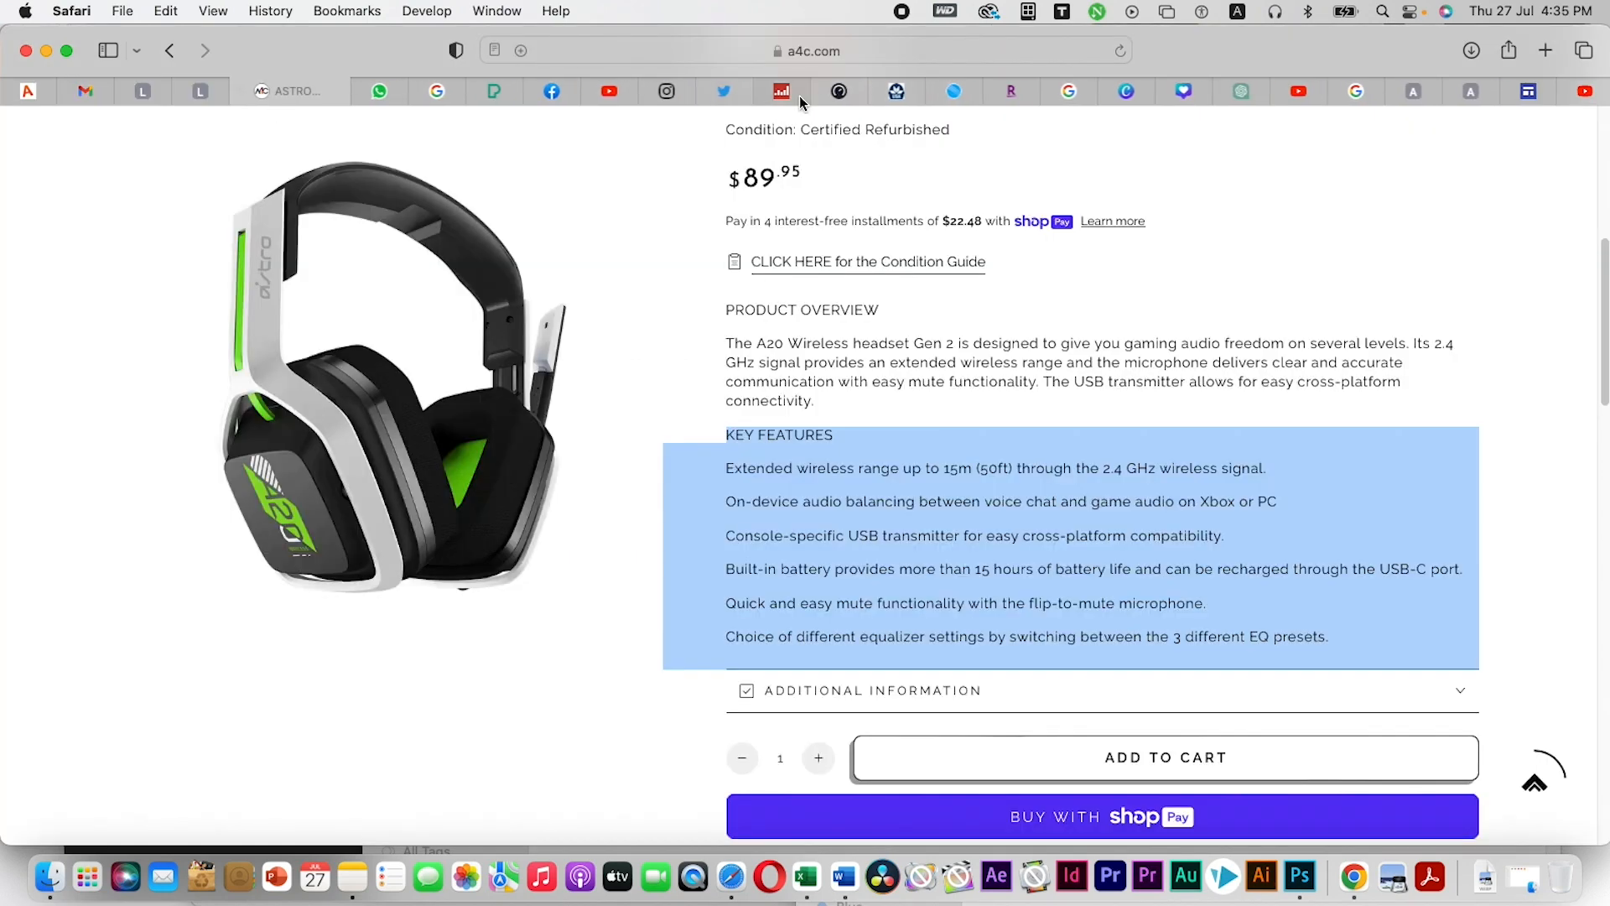
pyautogui.click(878, 52)
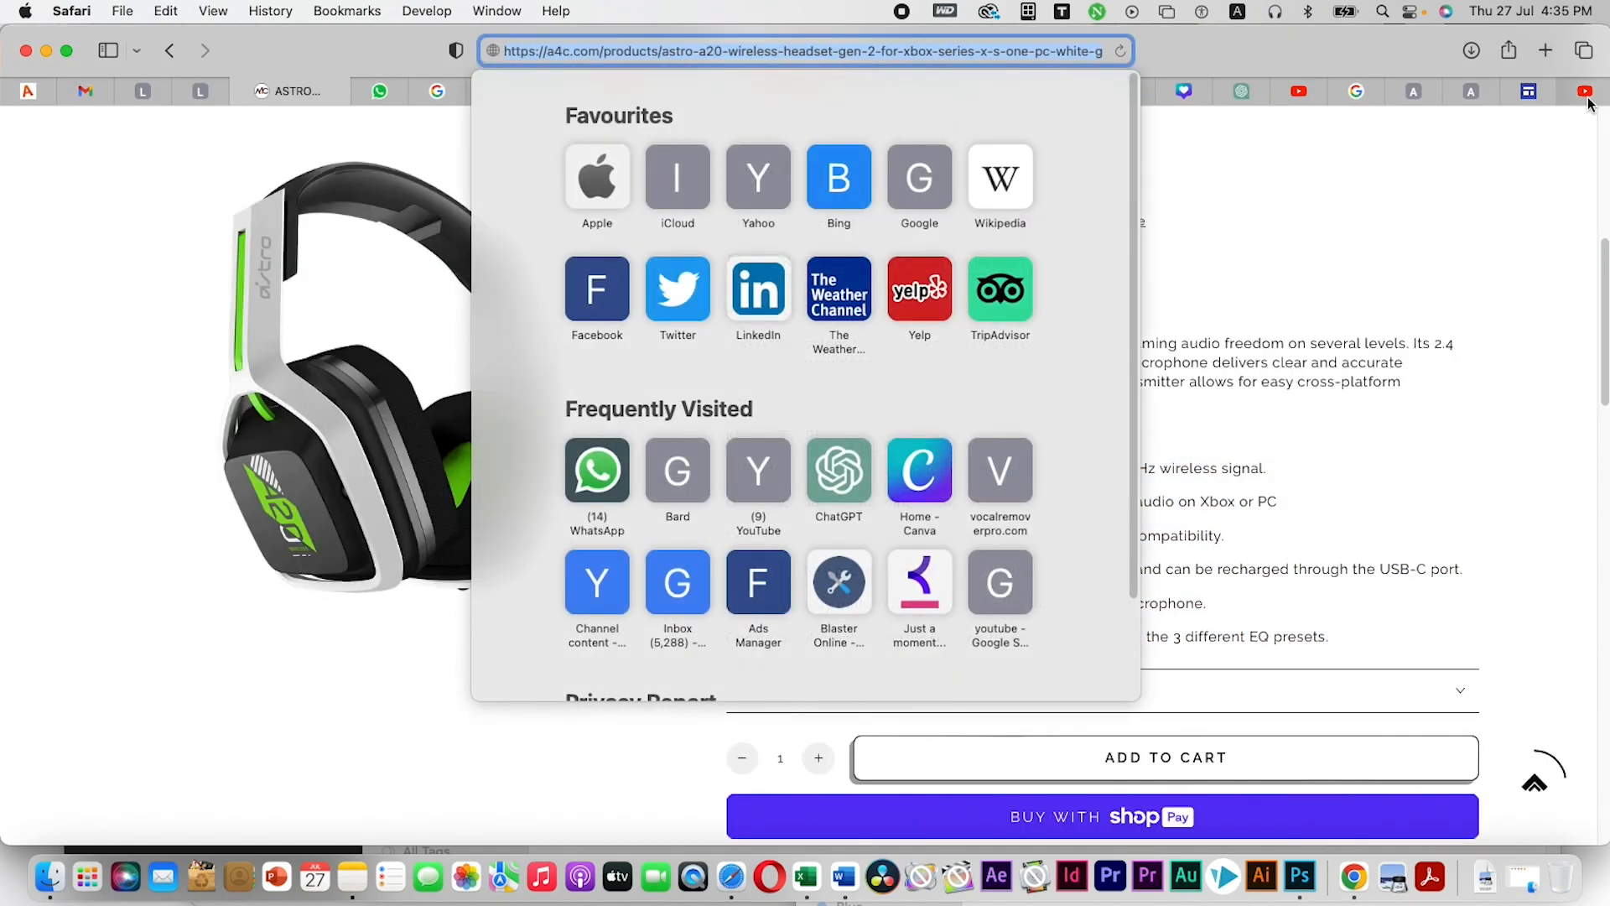
pyautogui.click(1529, 91)
pyautogui.click(720, 521)
pyautogui.press('super+v')
pyautogui.click(985, 586)
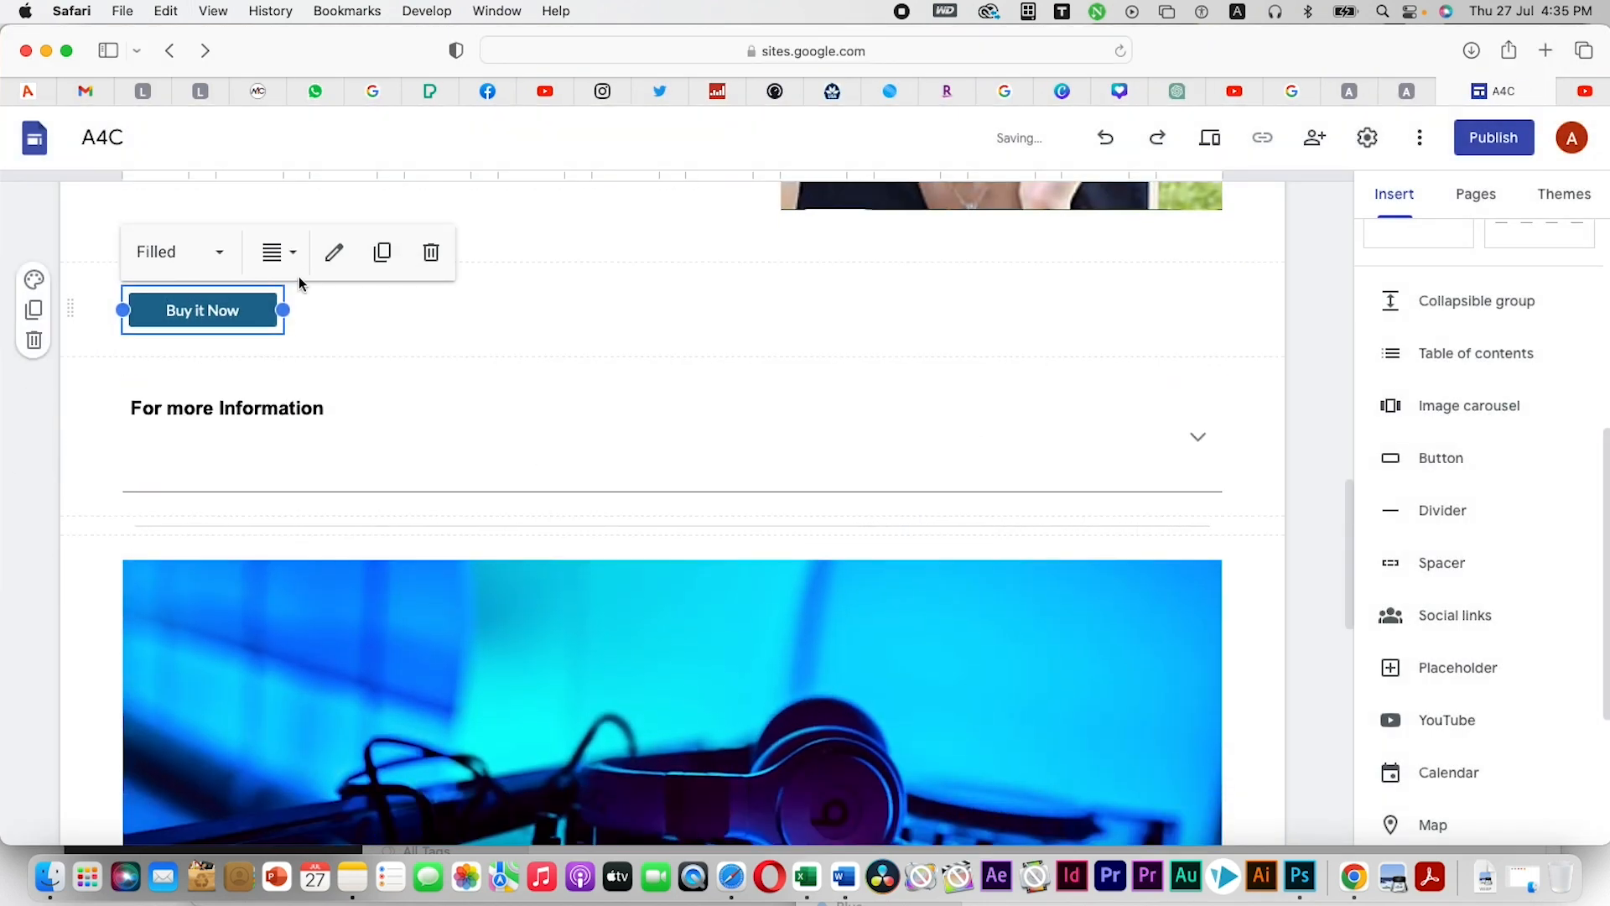
# Move the "Buy it Now" button directly beneath the woman's photo, matching the photo's column
pyautogui.scroll(3, 479, 411)
pyautogui.moveTo(203, 582); pyautogui.dragTo(981, 503)
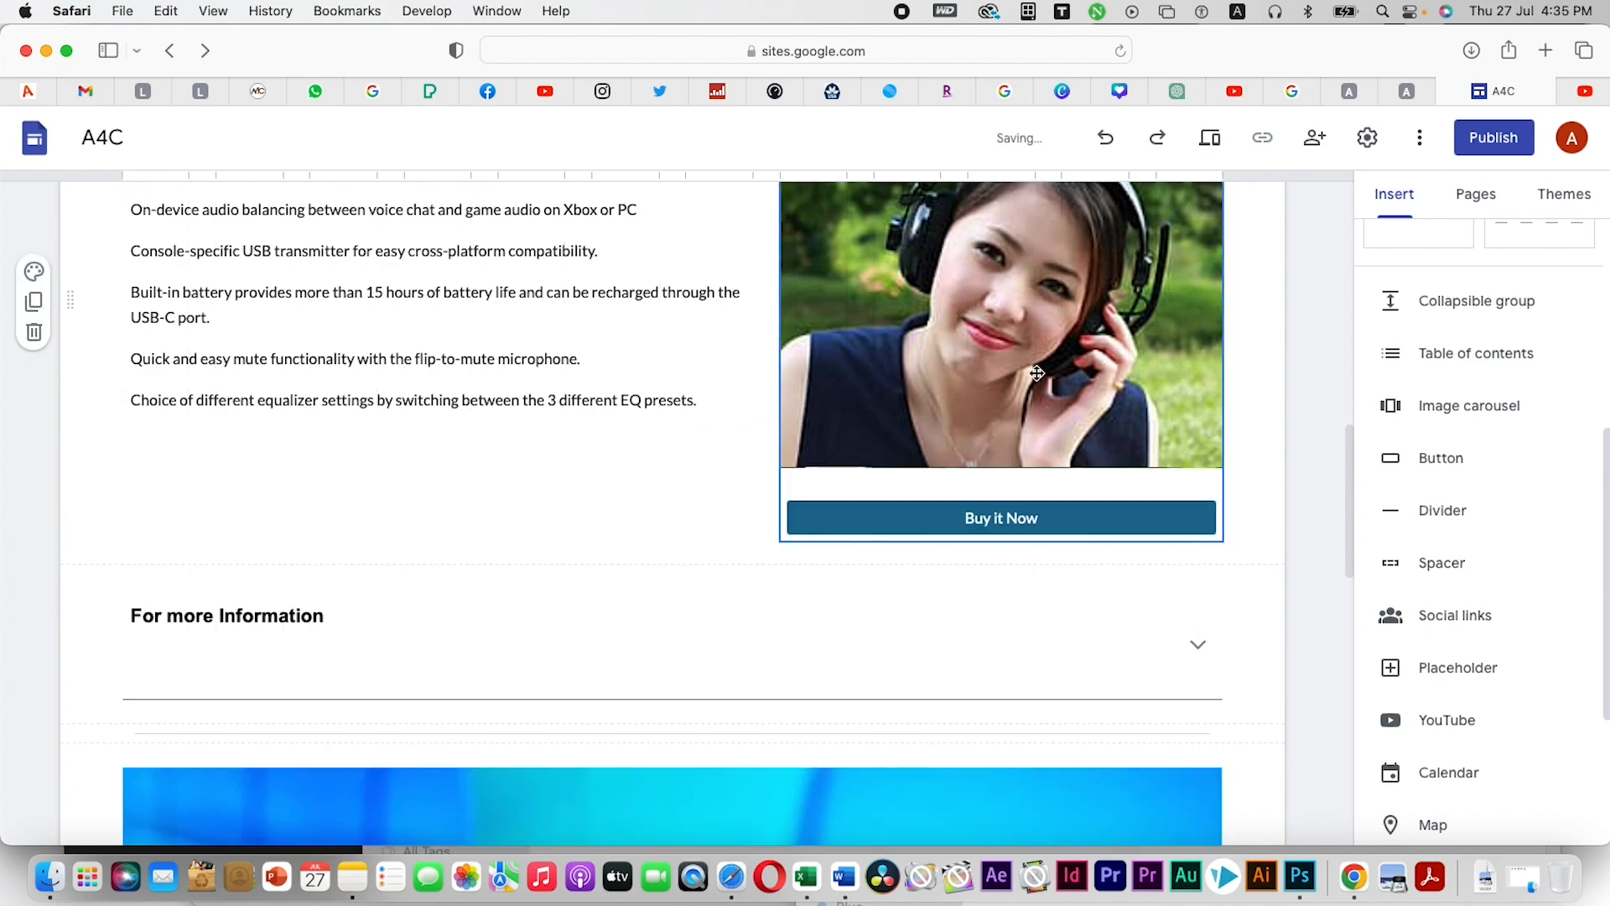
pyautogui.scroll(-1, 902, 632)
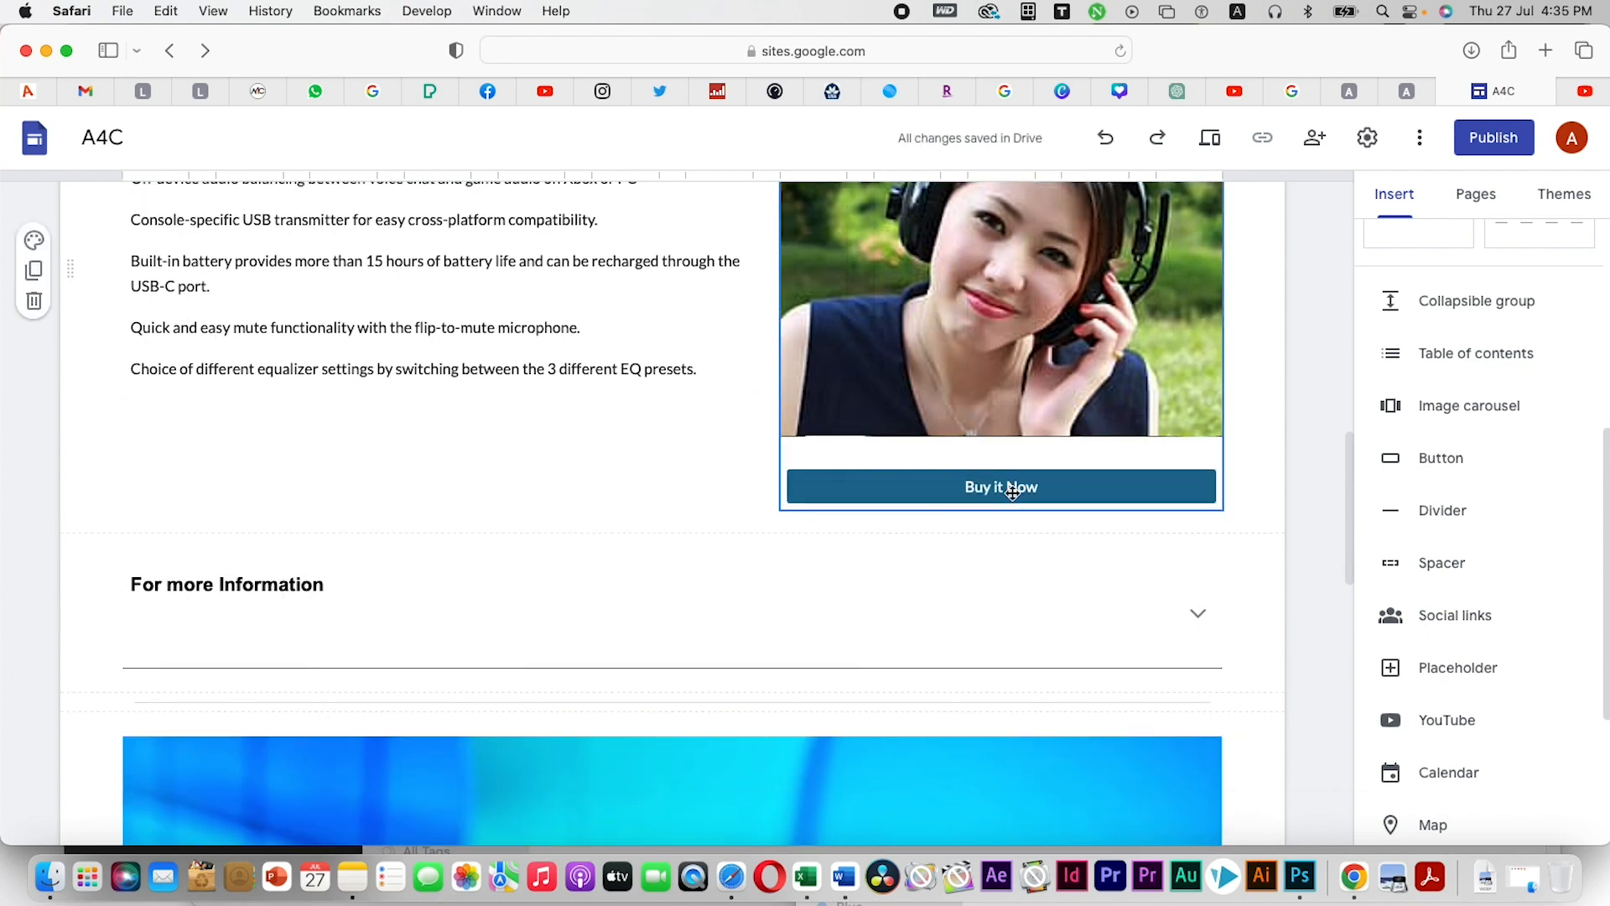
pyautogui.click(1011, 495)
pyautogui.click(955, 646)
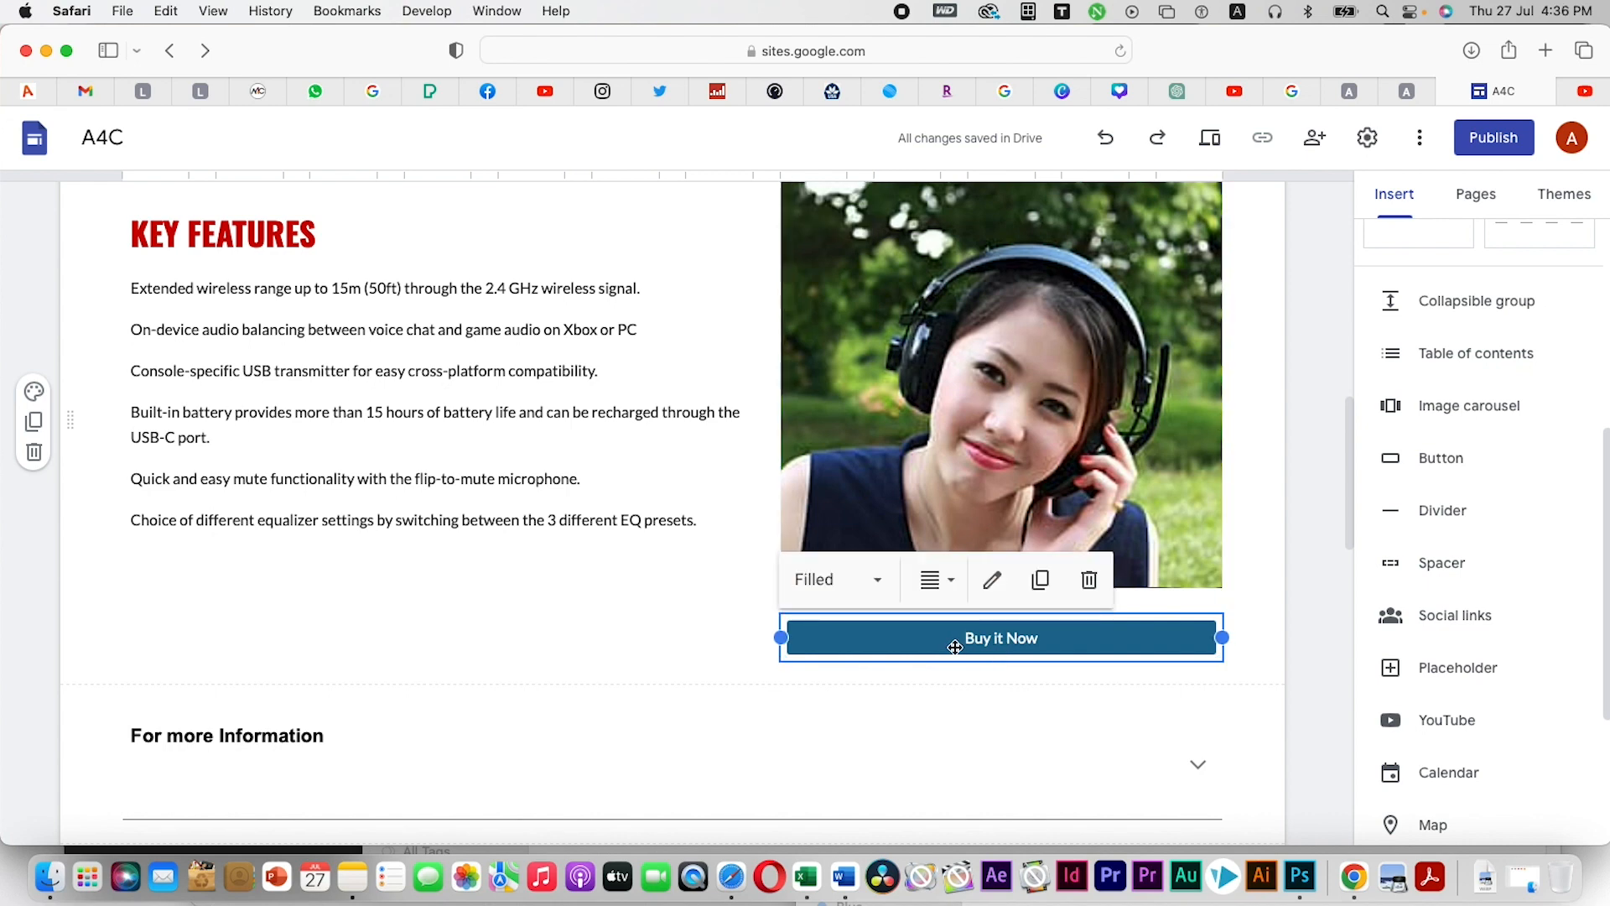
# Duplicate the "Buy it Now" button and place the copy beneath the KEY FEATURES text
pyautogui.click(1040, 579)
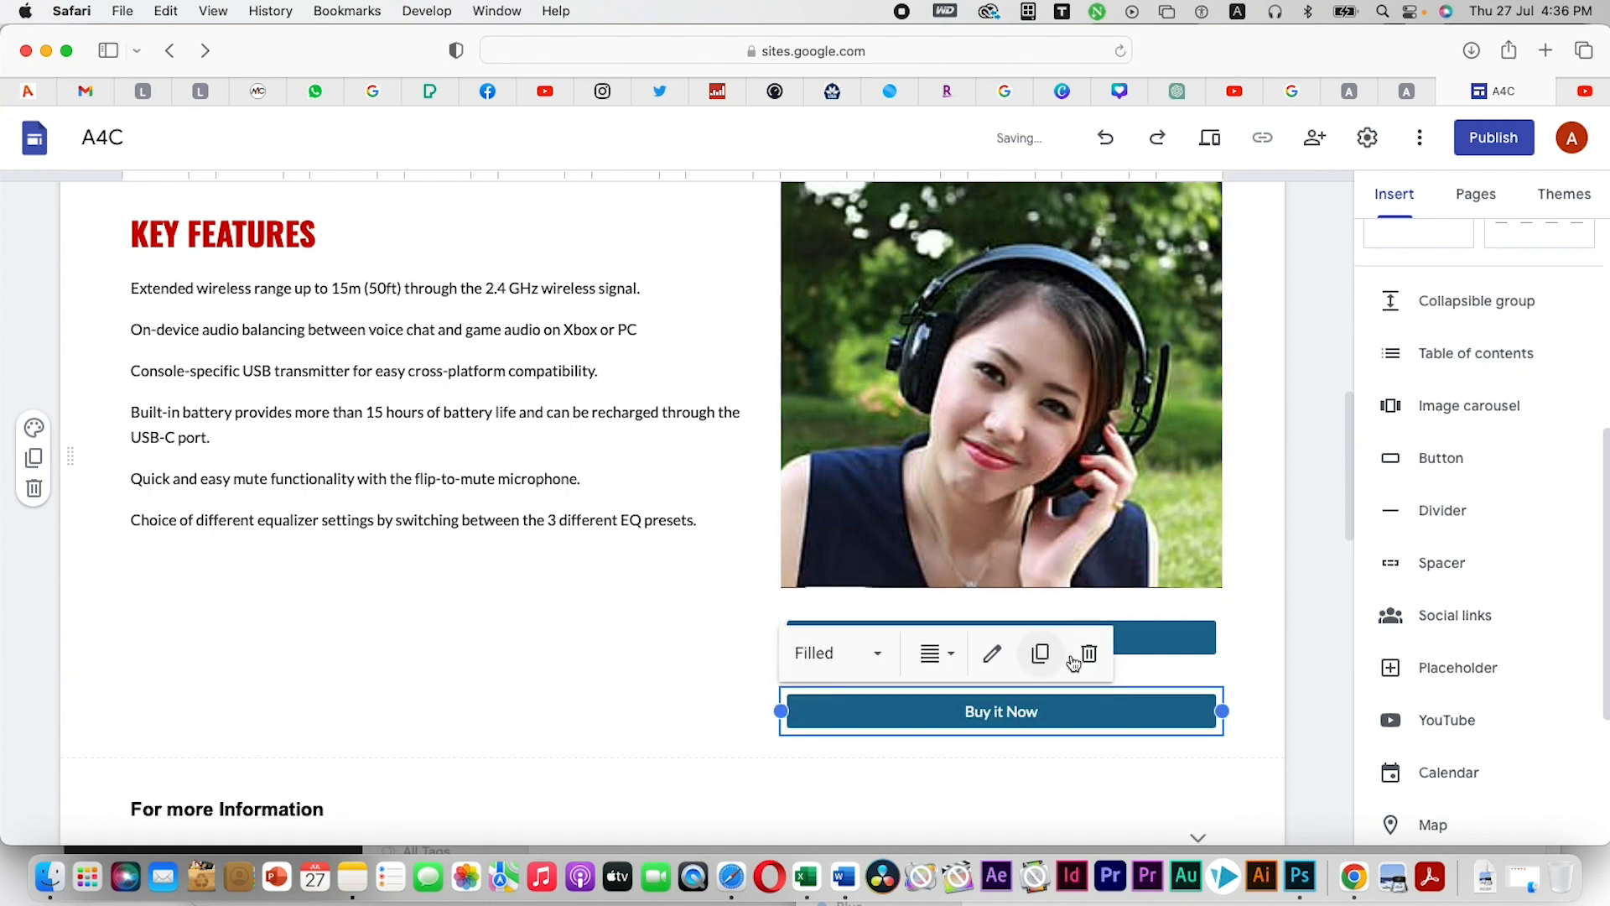
pyautogui.moveTo(910, 713); pyautogui.dragTo(193, 592)
pyautogui.scroll(-5, 431, 445)
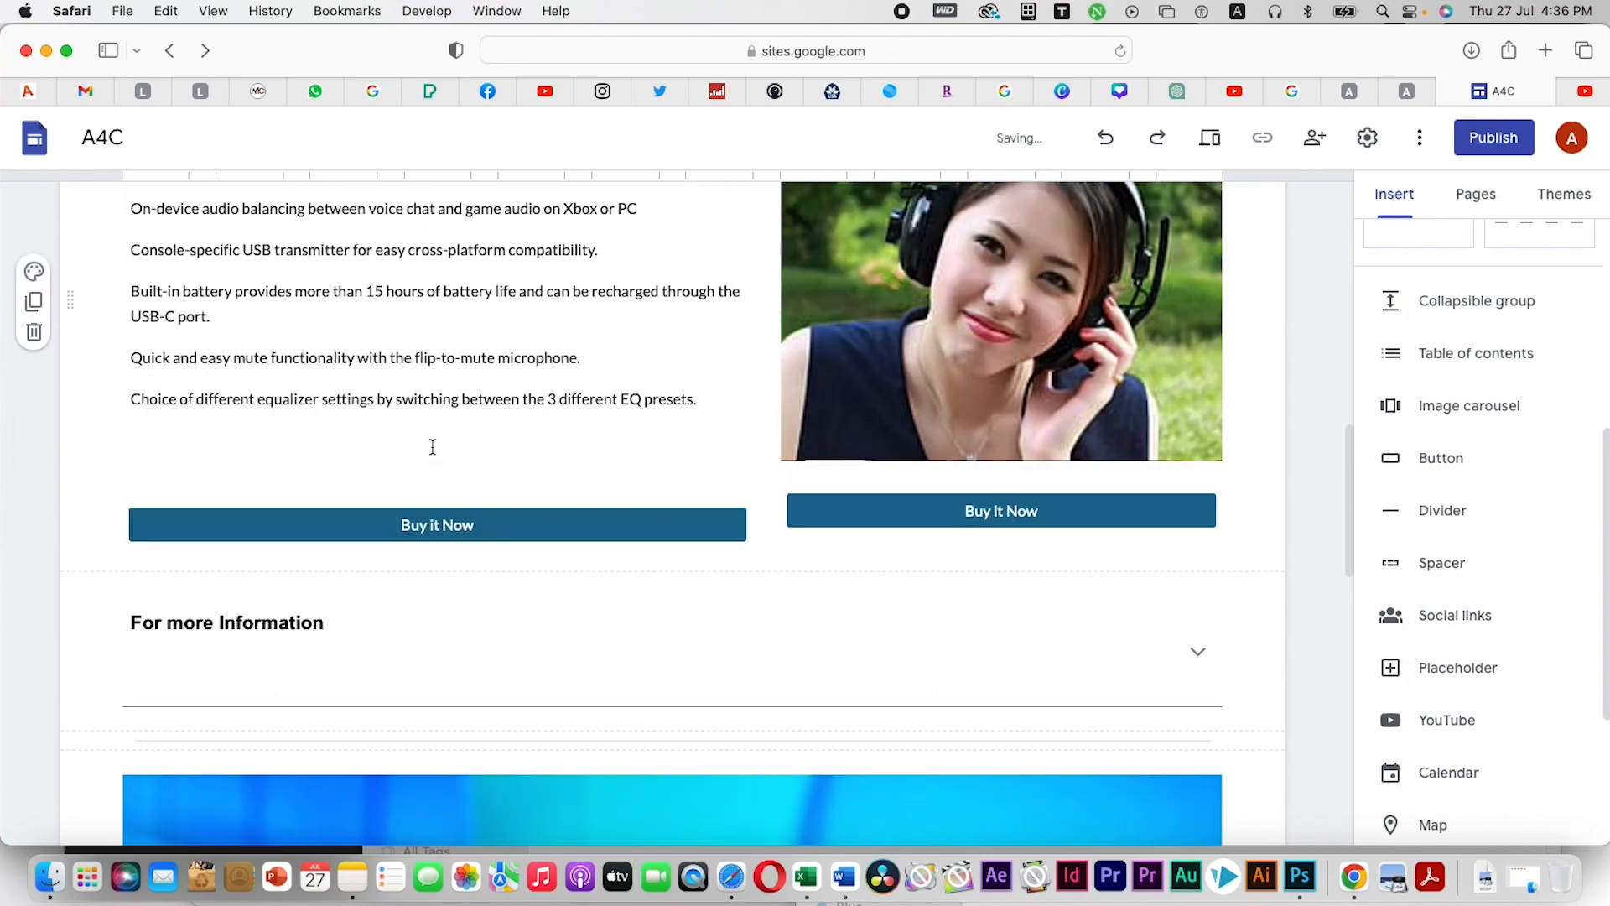
pyautogui.scroll(-2, 474, 592)
pyautogui.scroll(6, 481, 467)
pyautogui.scroll(-3, 481, 468)
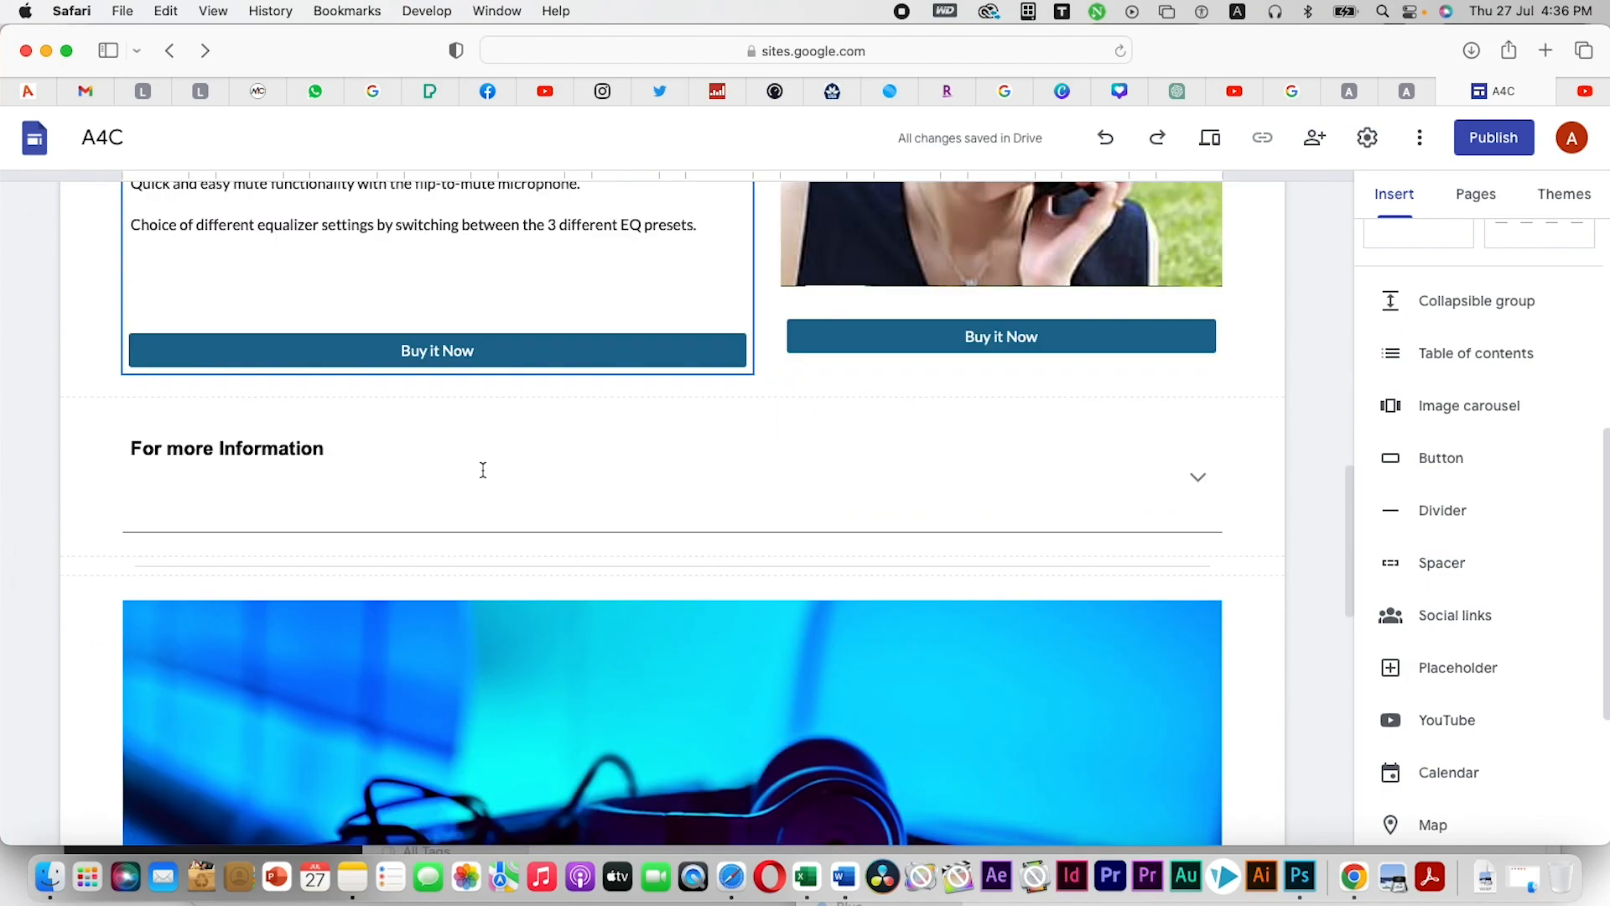
# Place a "Buy it Now" button between the image carousel and the social links and stretch it across the full content width
pyautogui.moveTo(428, 342); pyautogui.dragTo(738, 414)
pyautogui.scroll(3, 738, 537)
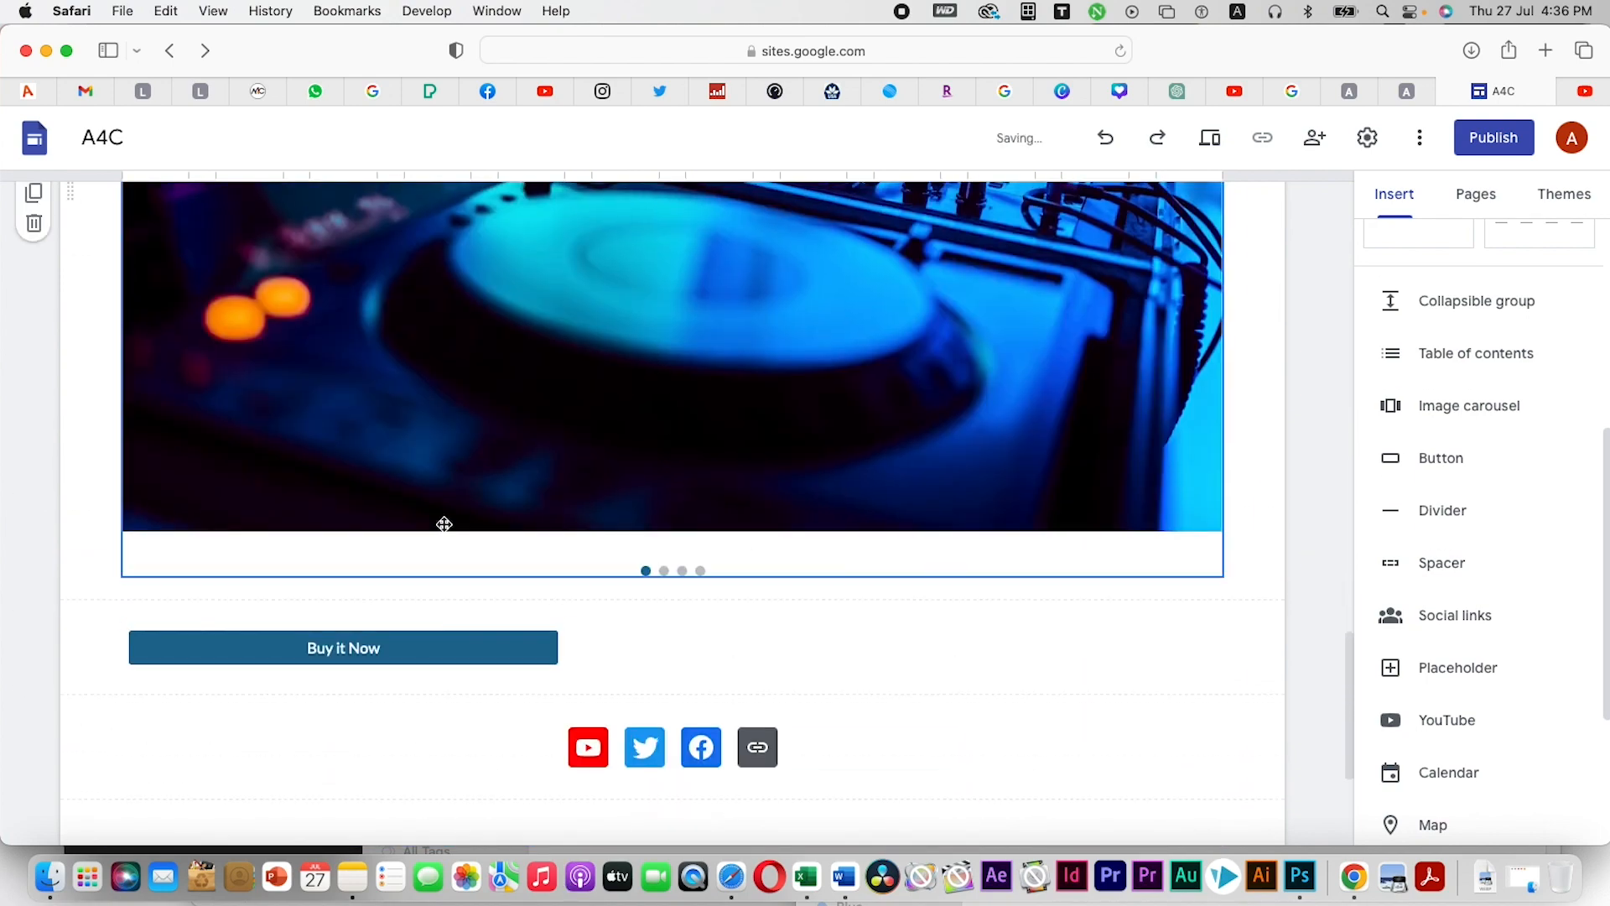
pyautogui.click(495, 660)
pyautogui.moveTo(563, 648); pyautogui.dragTo(1278, 647)
pyautogui.scroll(5, 859, 378)
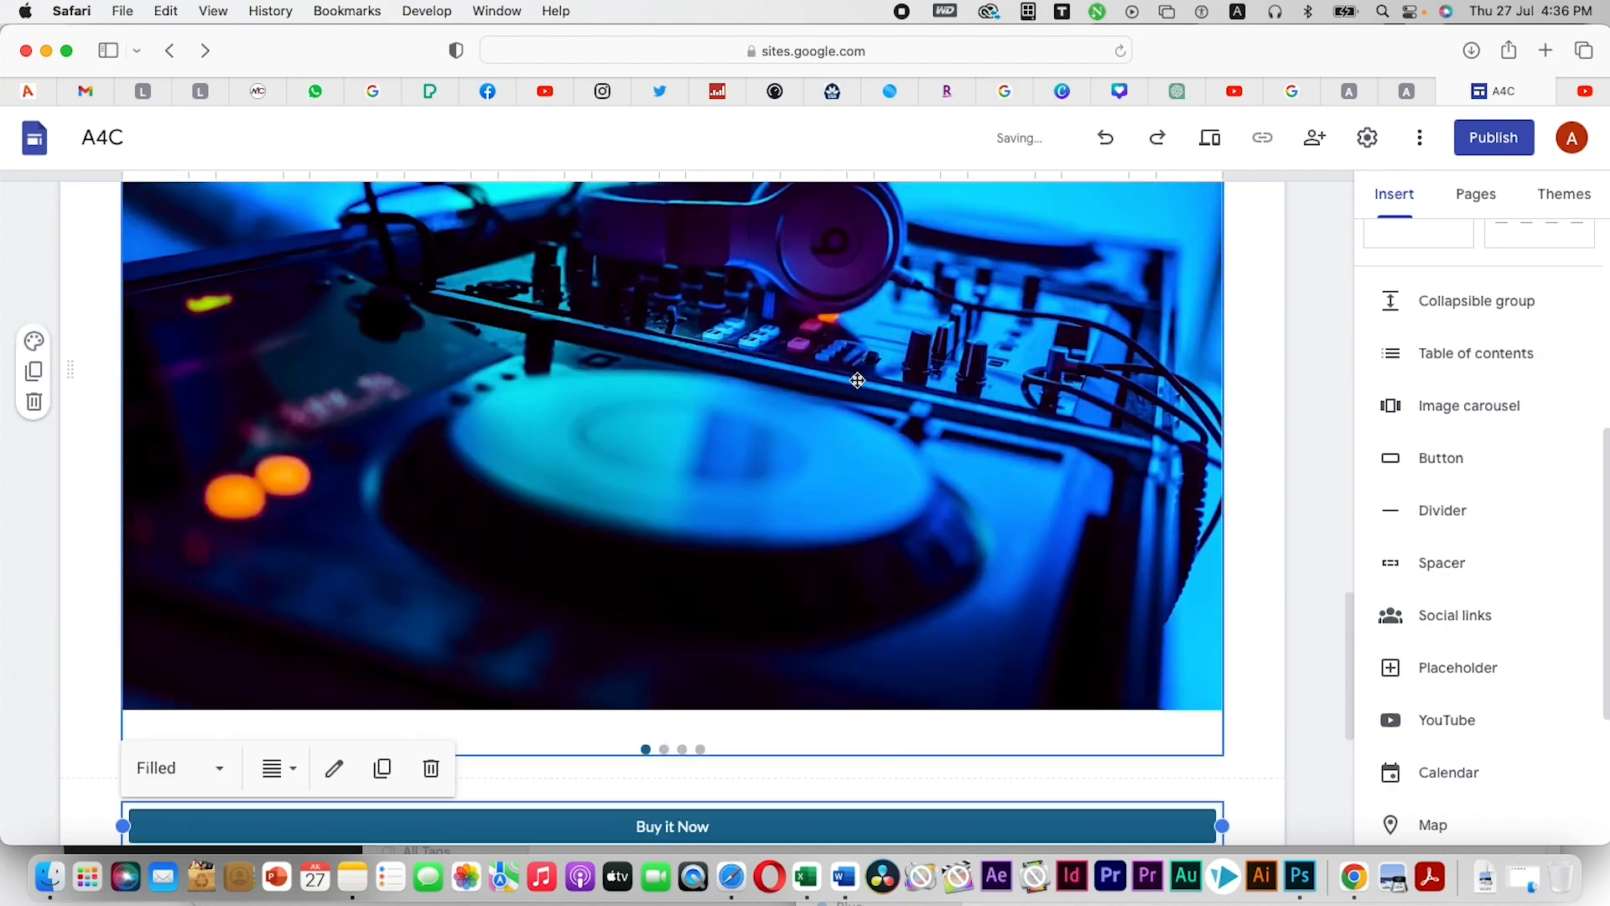
pyautogui.scroll(-8, 746, 533)
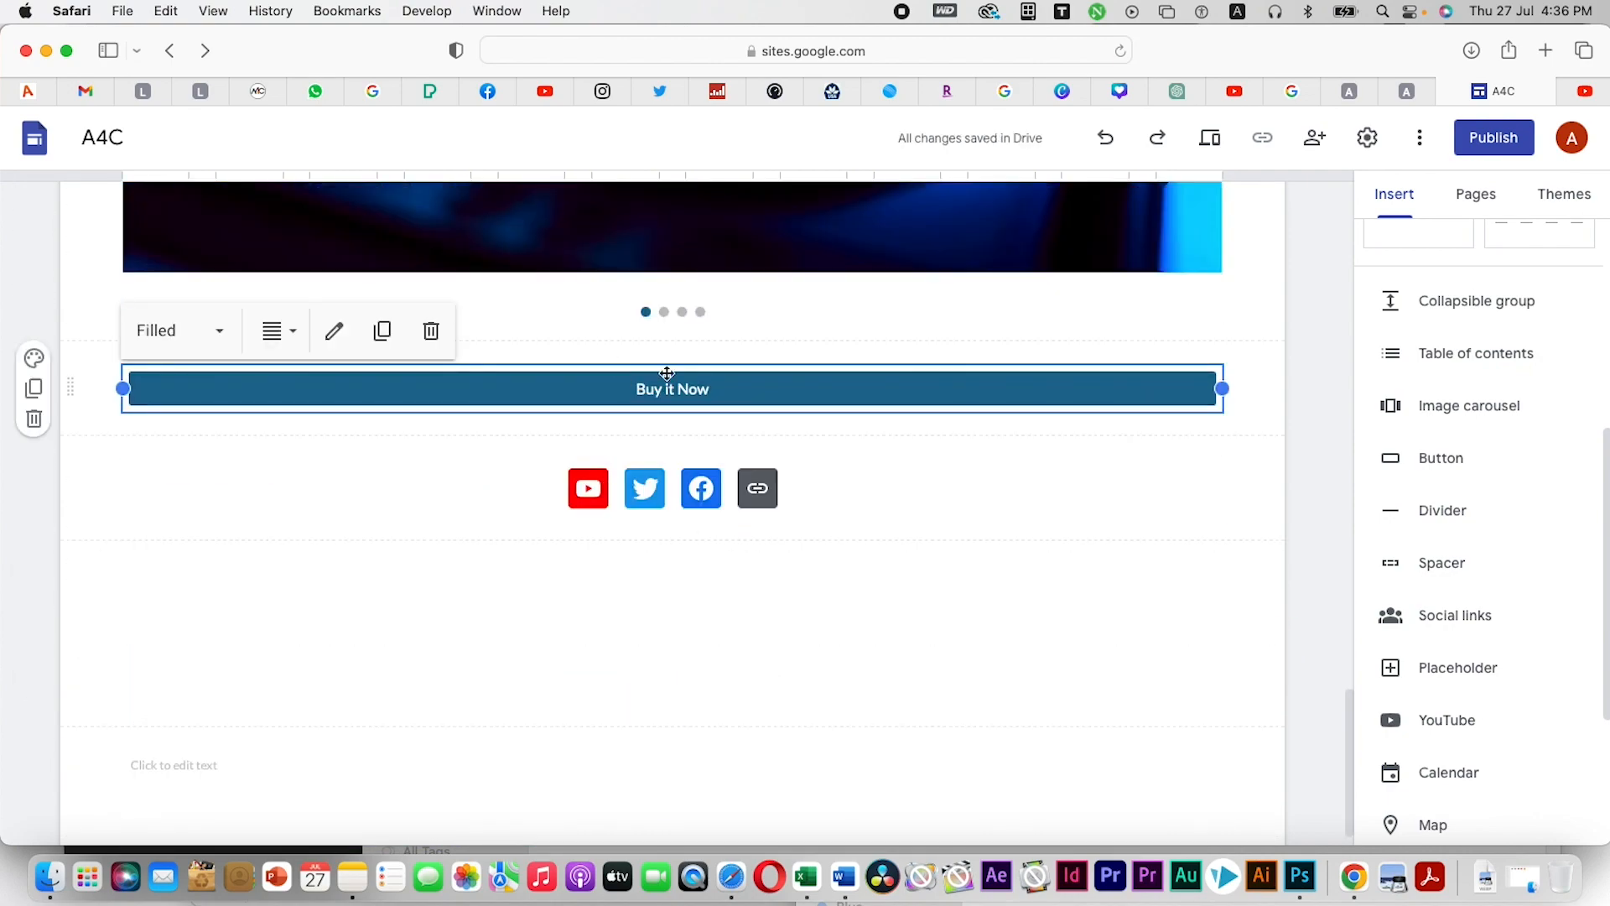
pyautogui.scroll(15, 620, 436)
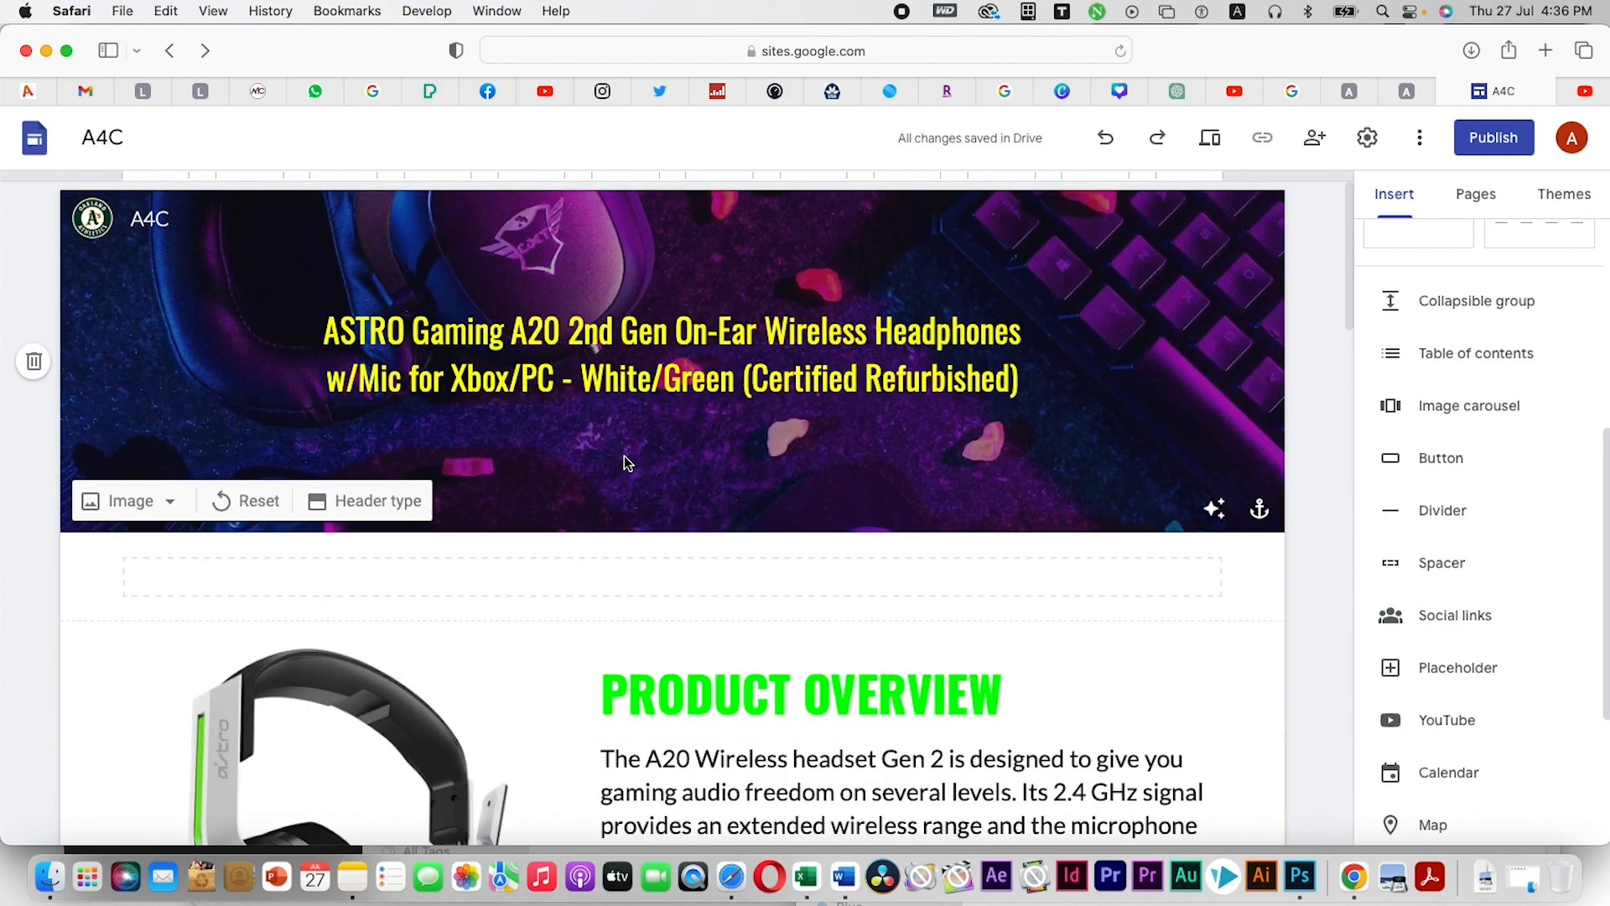
pyautogui.scroll(-15, 624, 455)
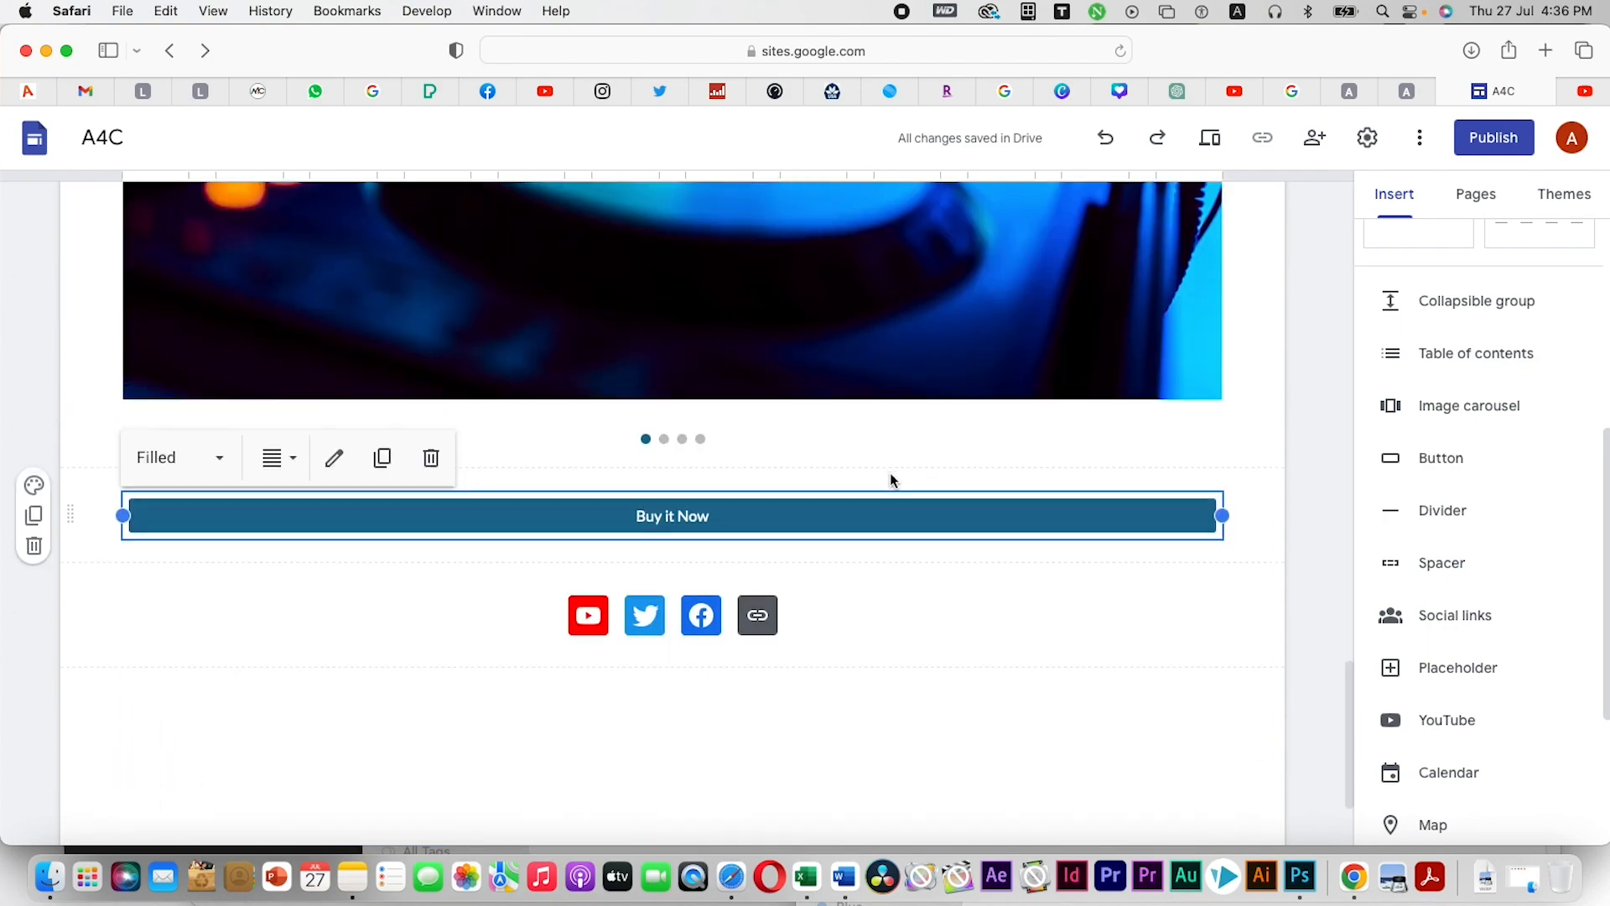
# Start inserting a YouTube video and search for "Gaming headphone"
pyautogui.scroll(-4, 1375, 681)
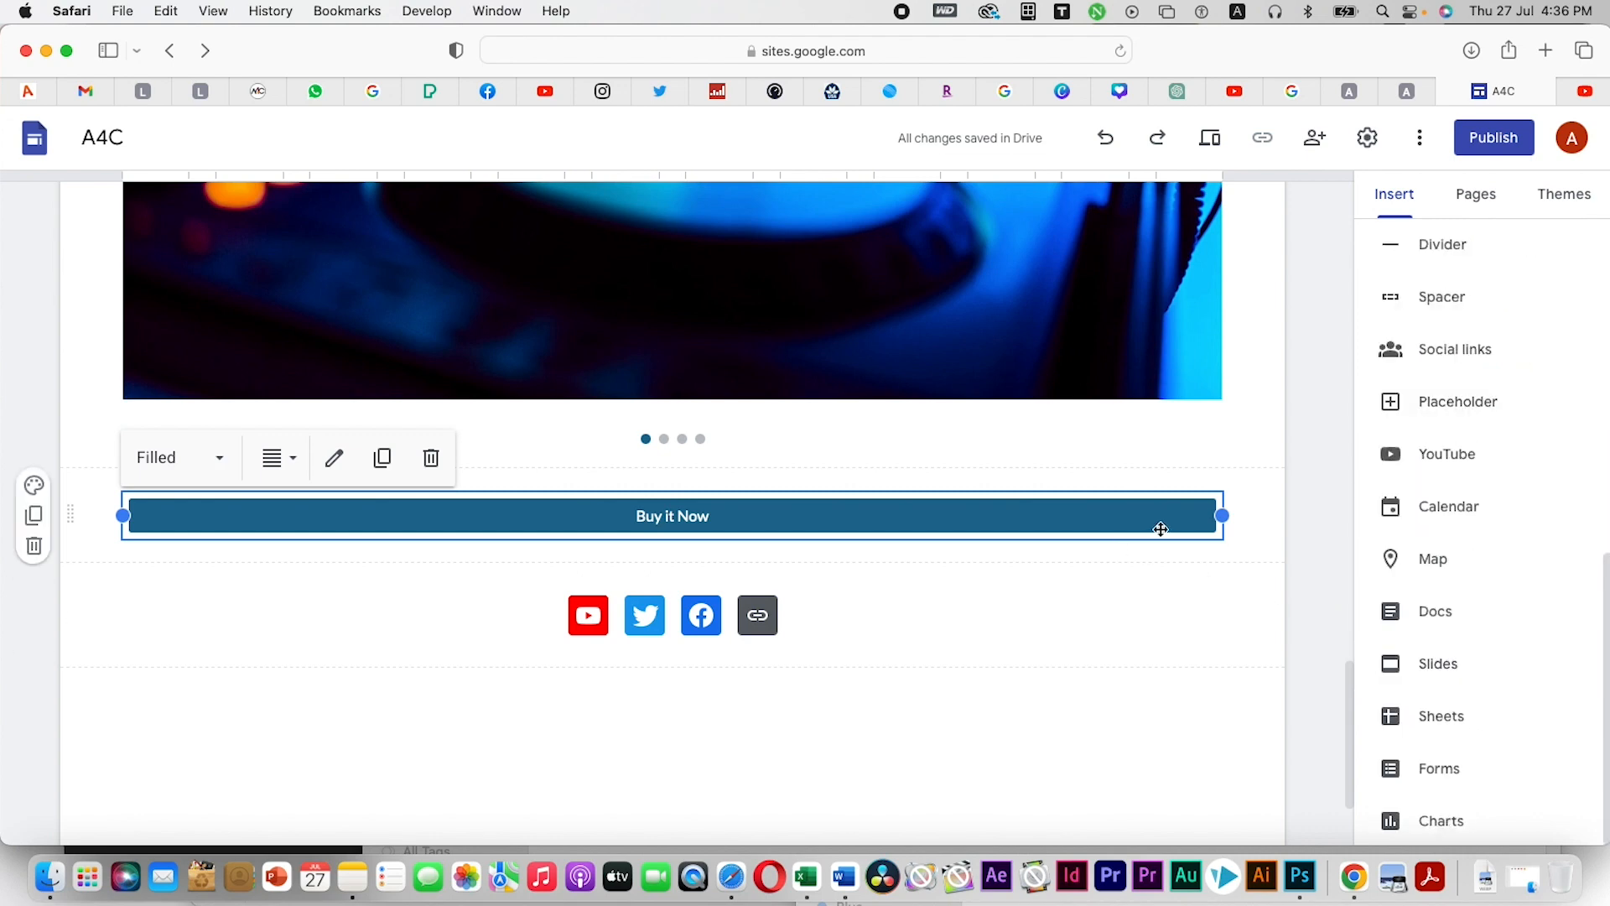
pyautogui.click(1467, 463)
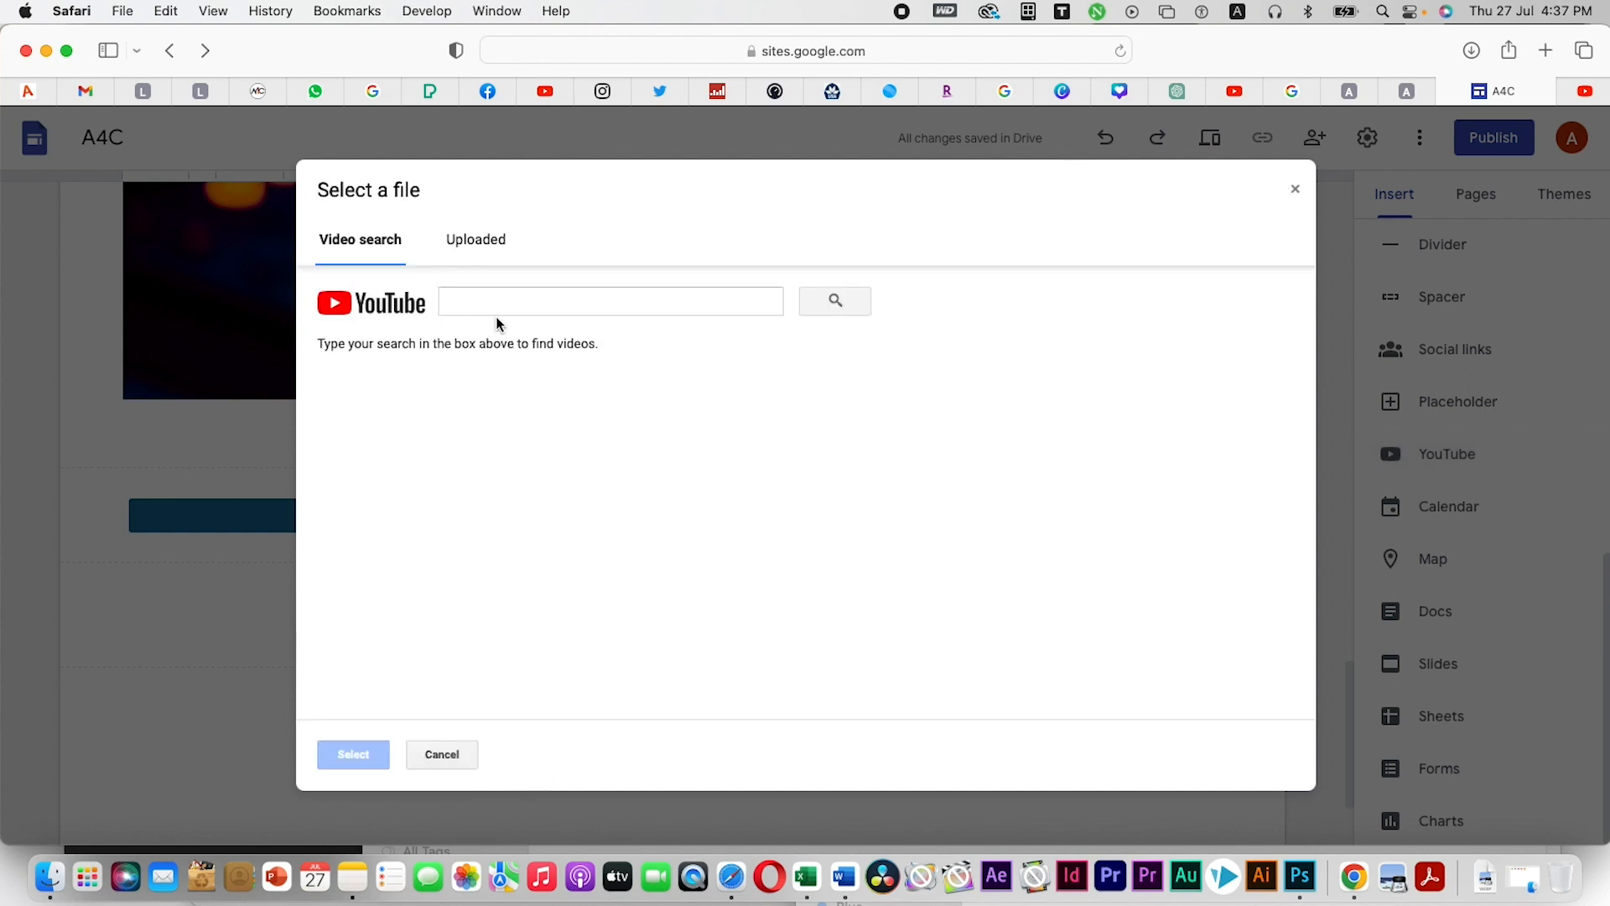
pyautogui.click(509, 302)
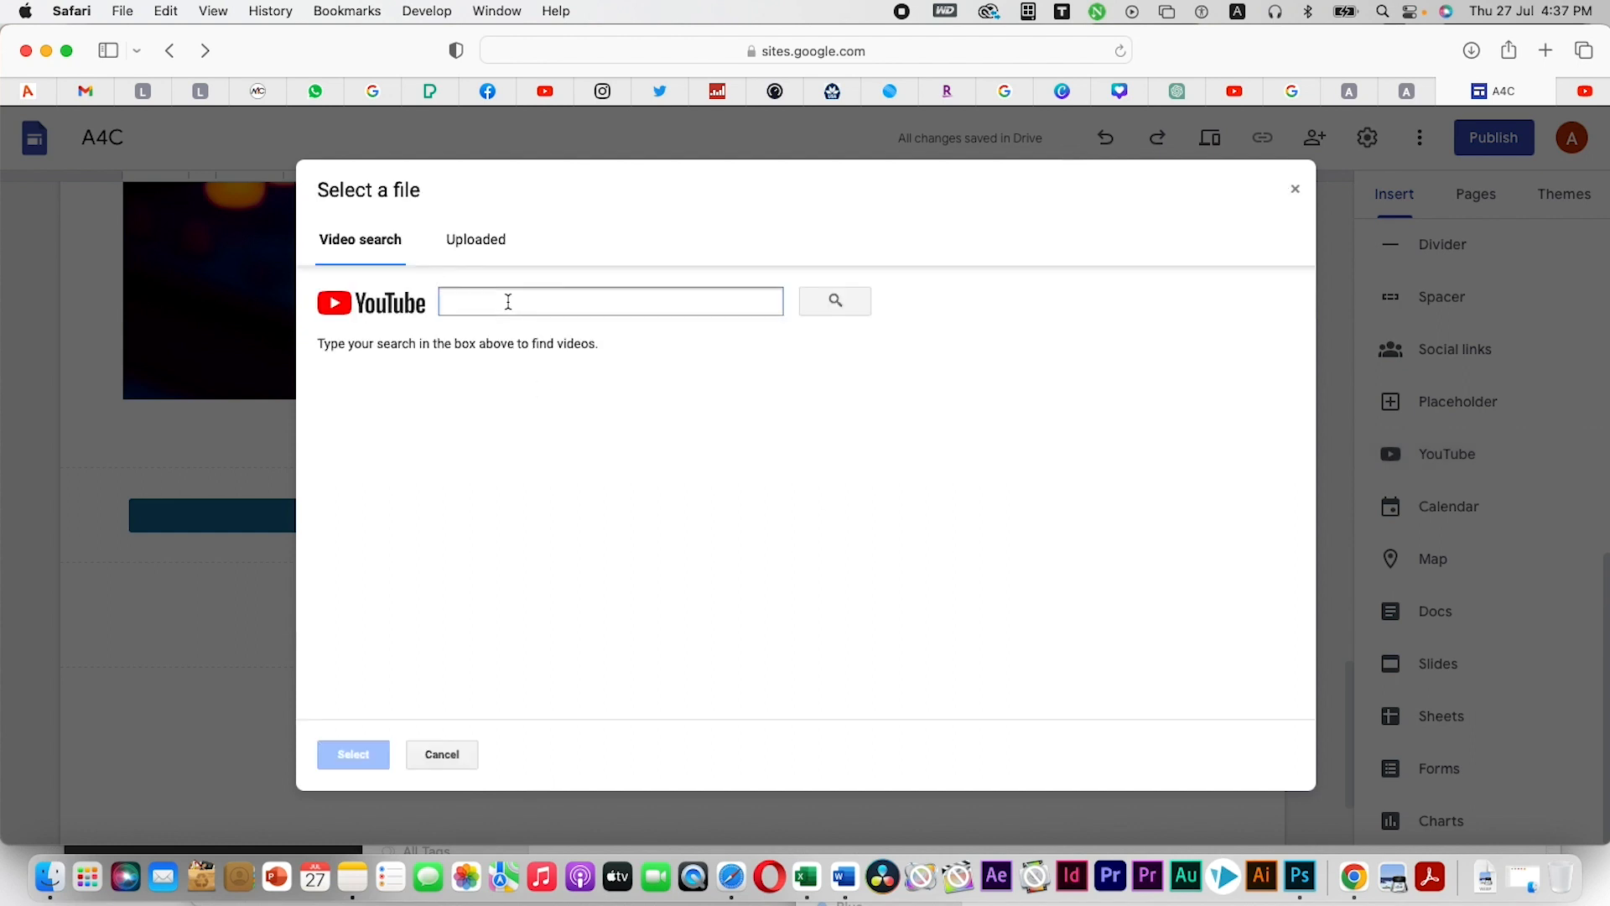
pyautogui.write('Gaming headphone')
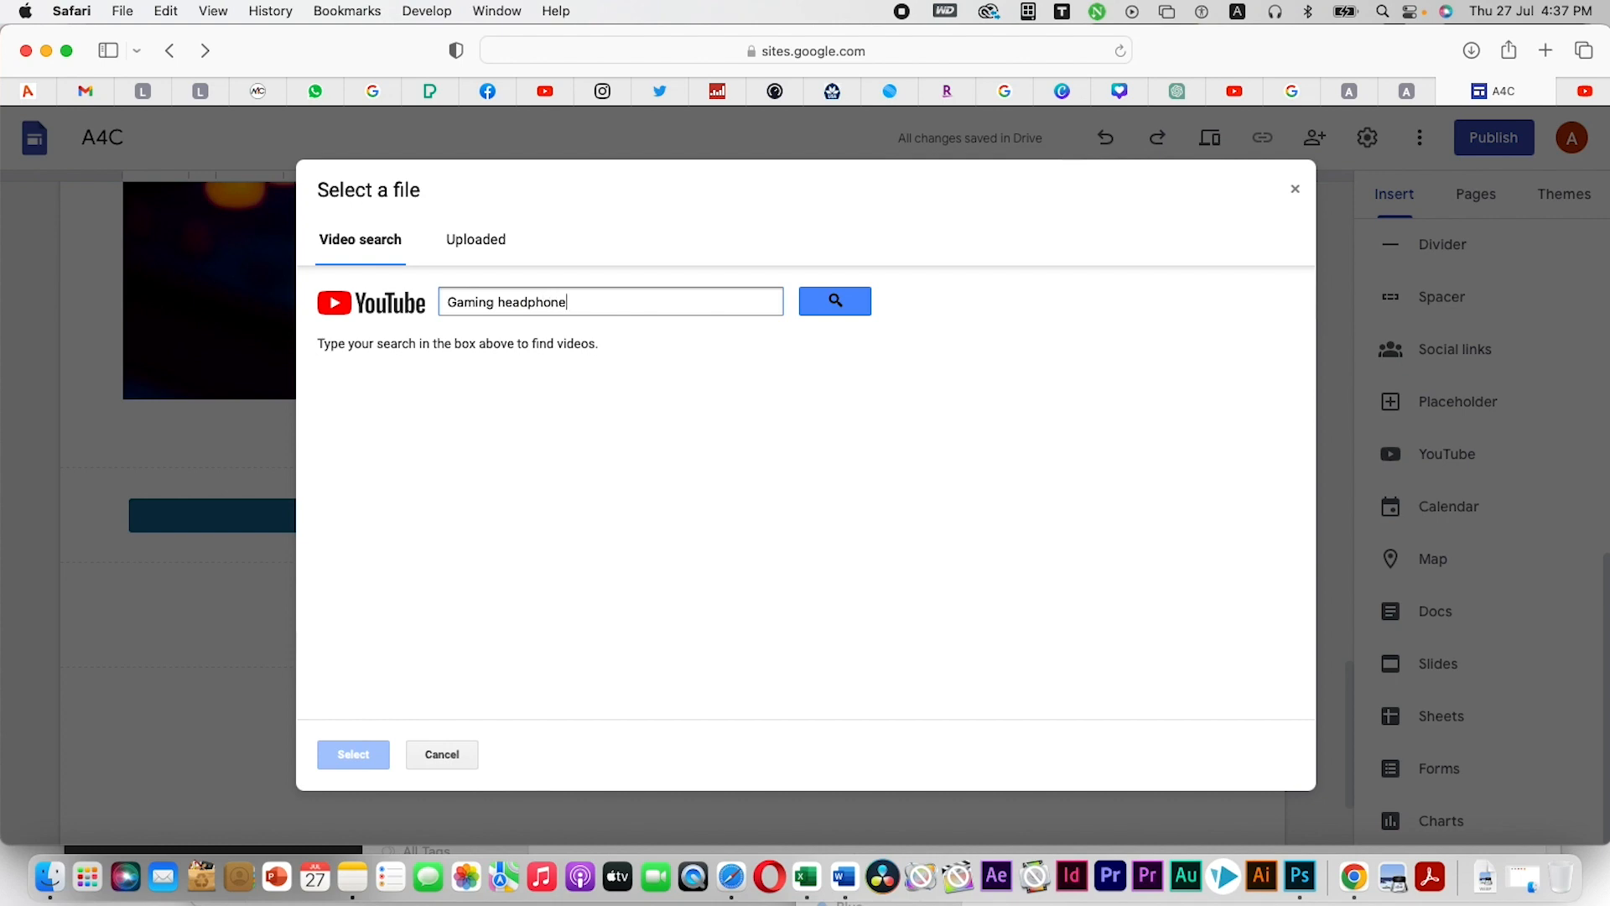
pyautogui.click(834, 310)
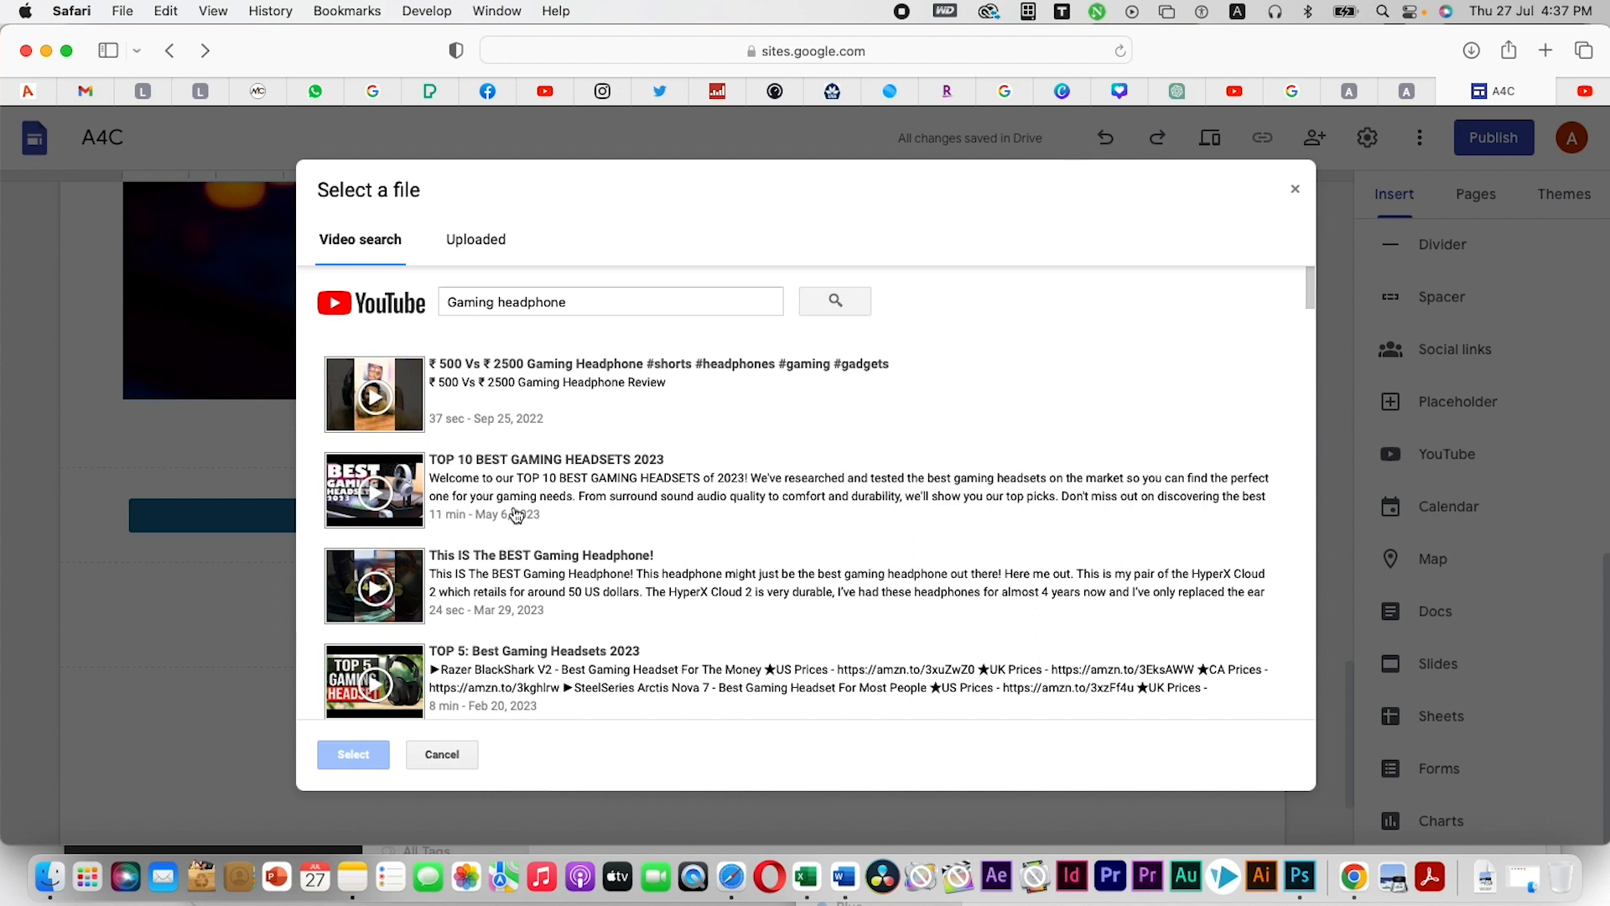
# Insert the videos "TOP 10 BEST GAMING HEADSETS 2023" and "TOP 5: Best Gaming Headsets 2023" above the social links
pyautogui.click(453, 487)
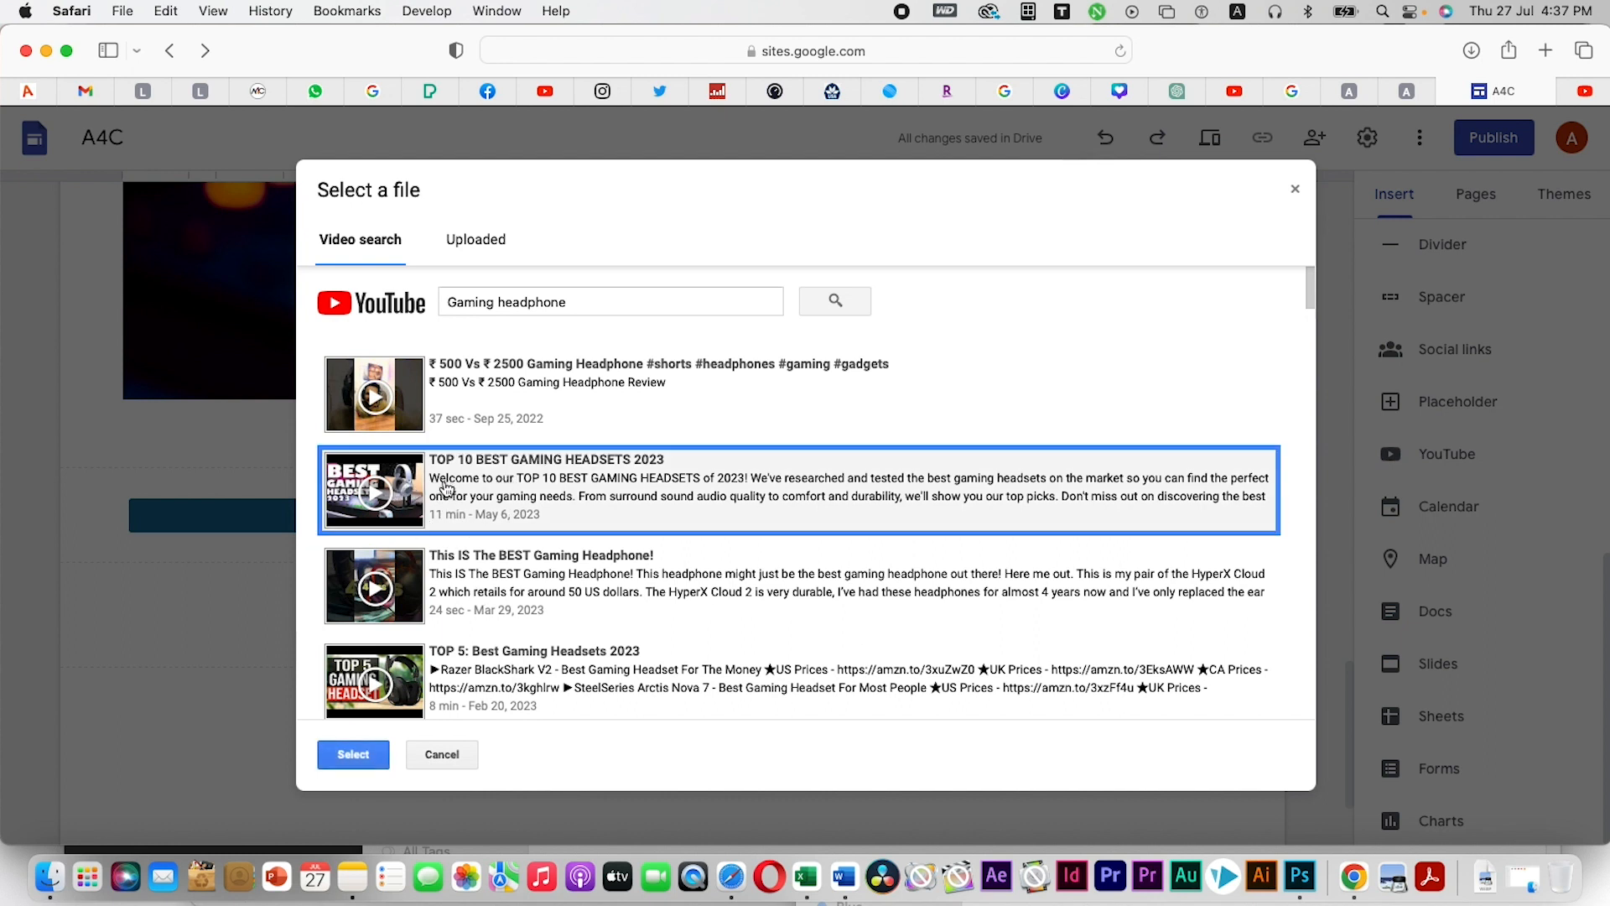
pyautogui.click(516, 683)
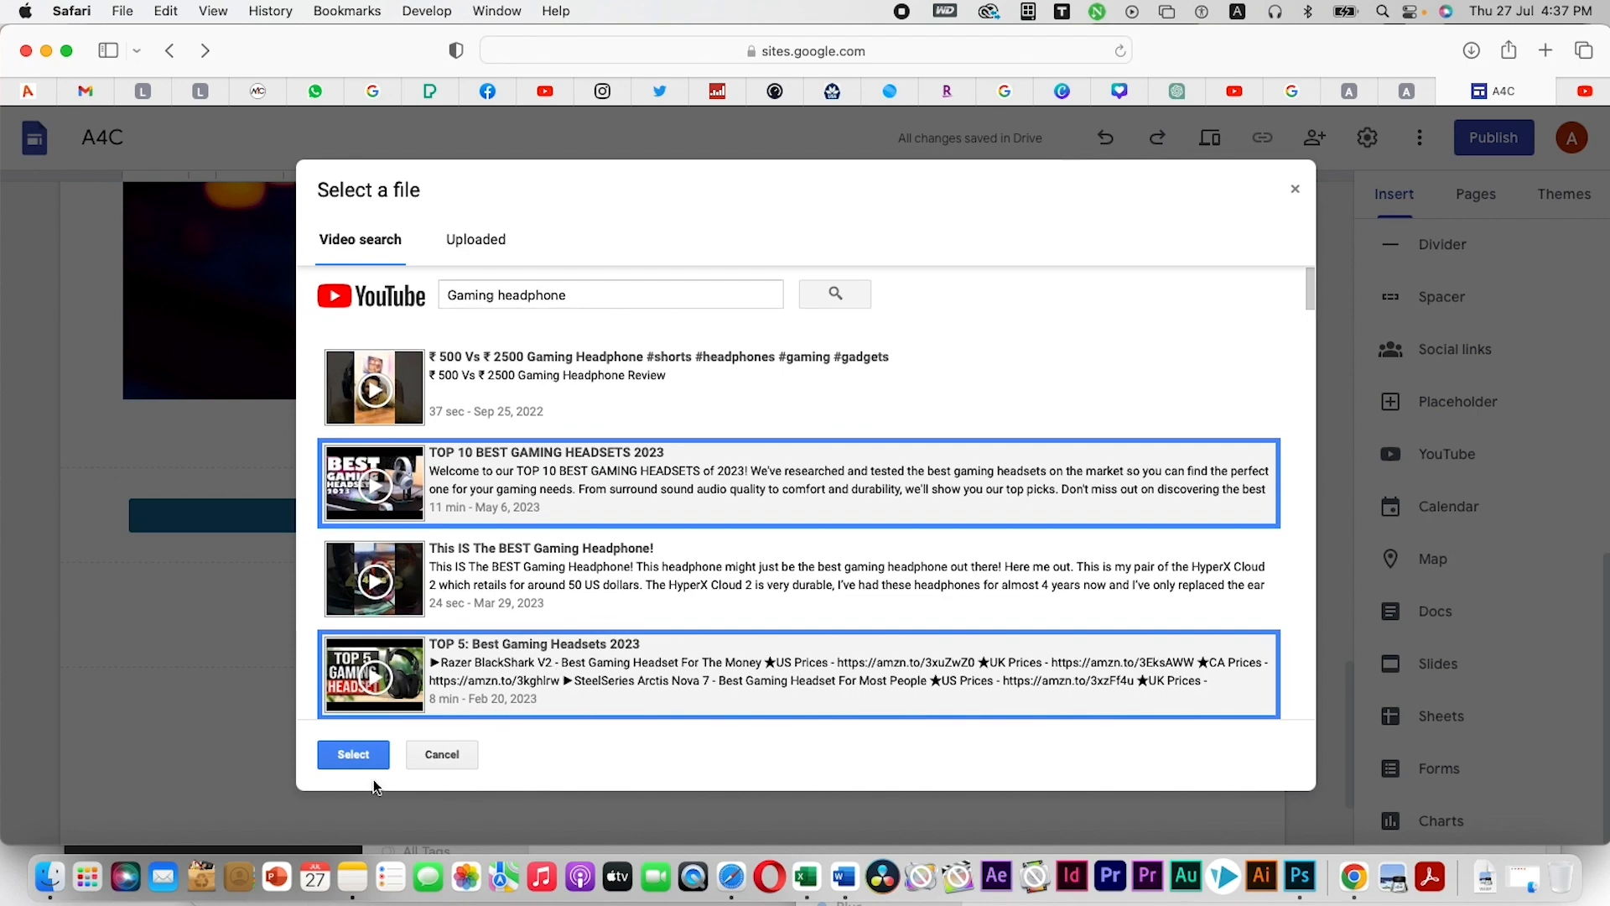
pyautogui.click(352, 755)
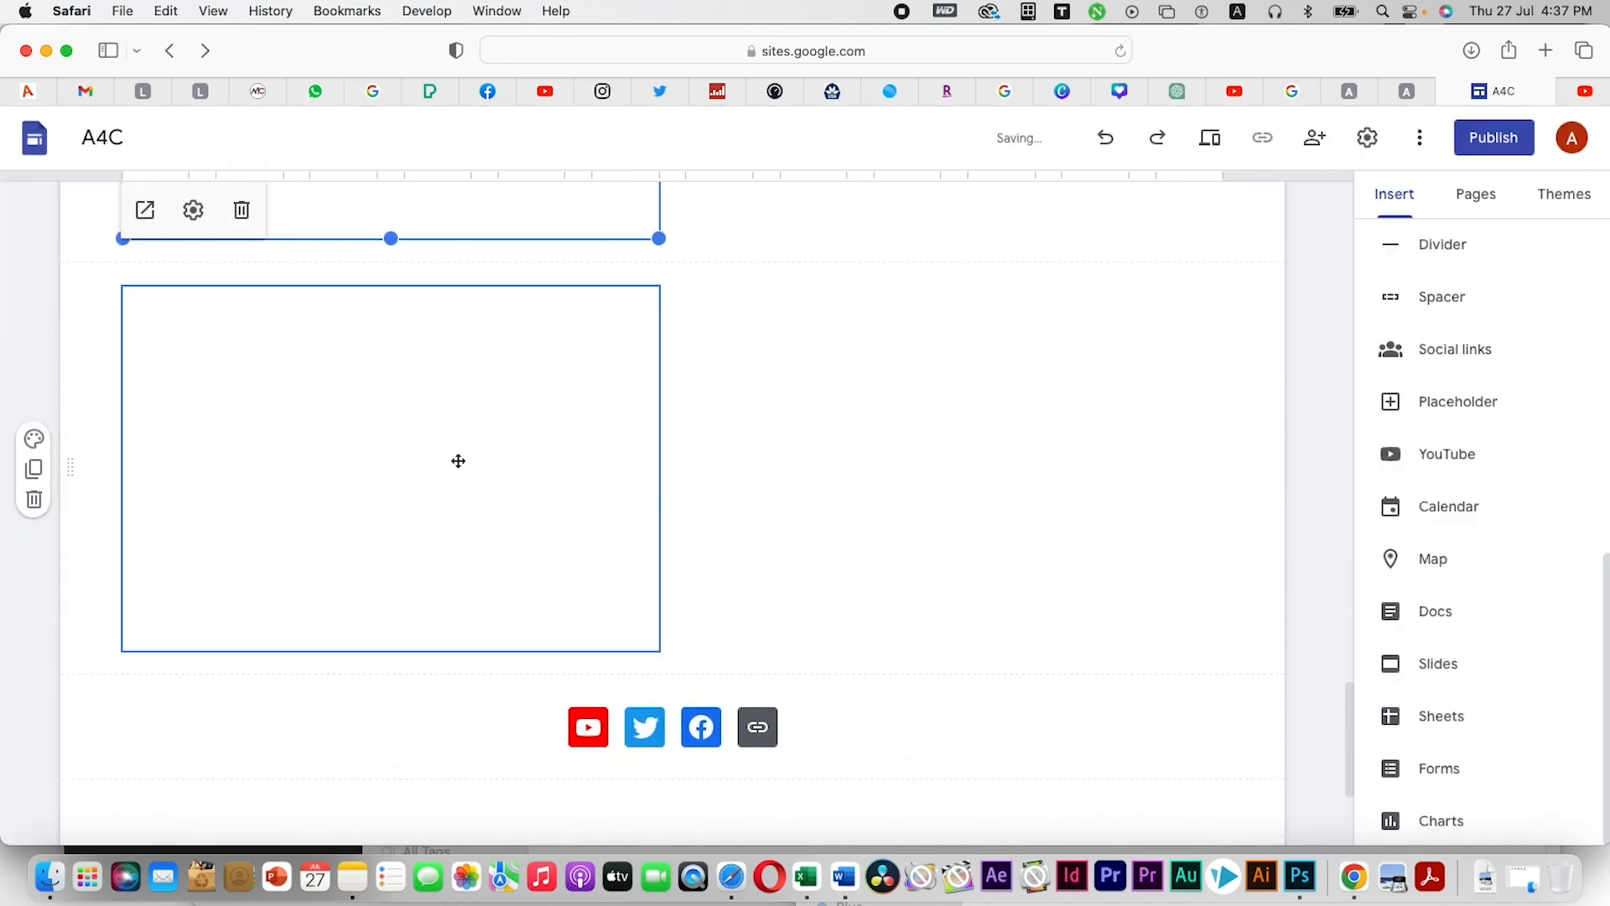
# Shrink both YouTube videos and place "TOP 5: Best Gaming Headsets 2023" beside "TOP 10 BEST GAMING HEADSETS 2023" in the same row
pyautogui.scroll(5, 845, 500)
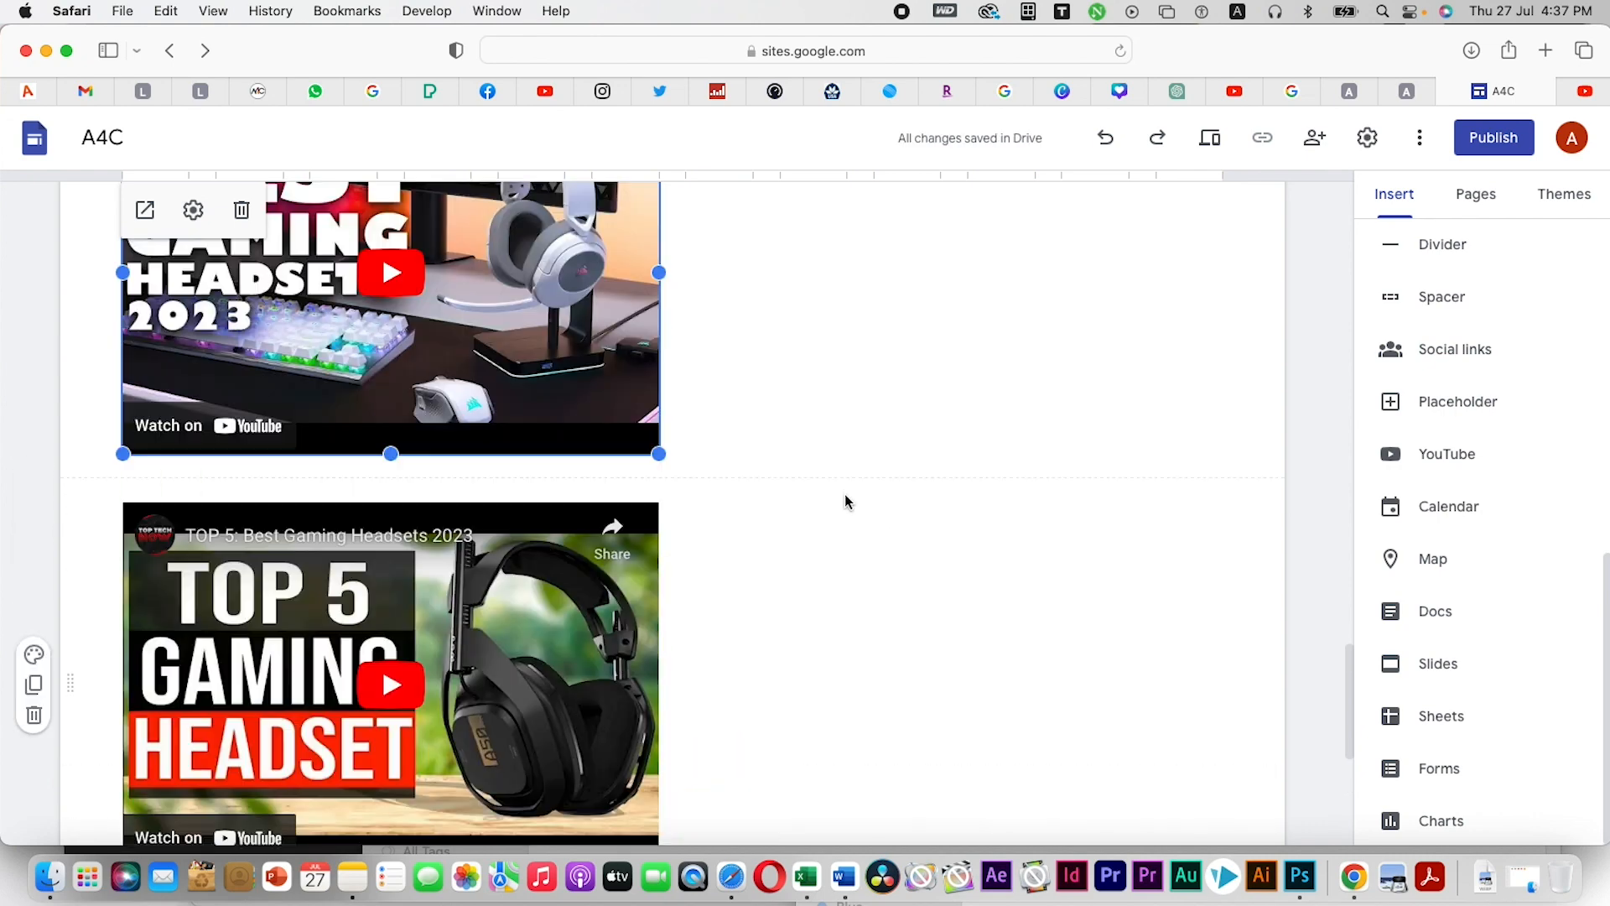
pyautogui.scroll(-4, 848, 499)
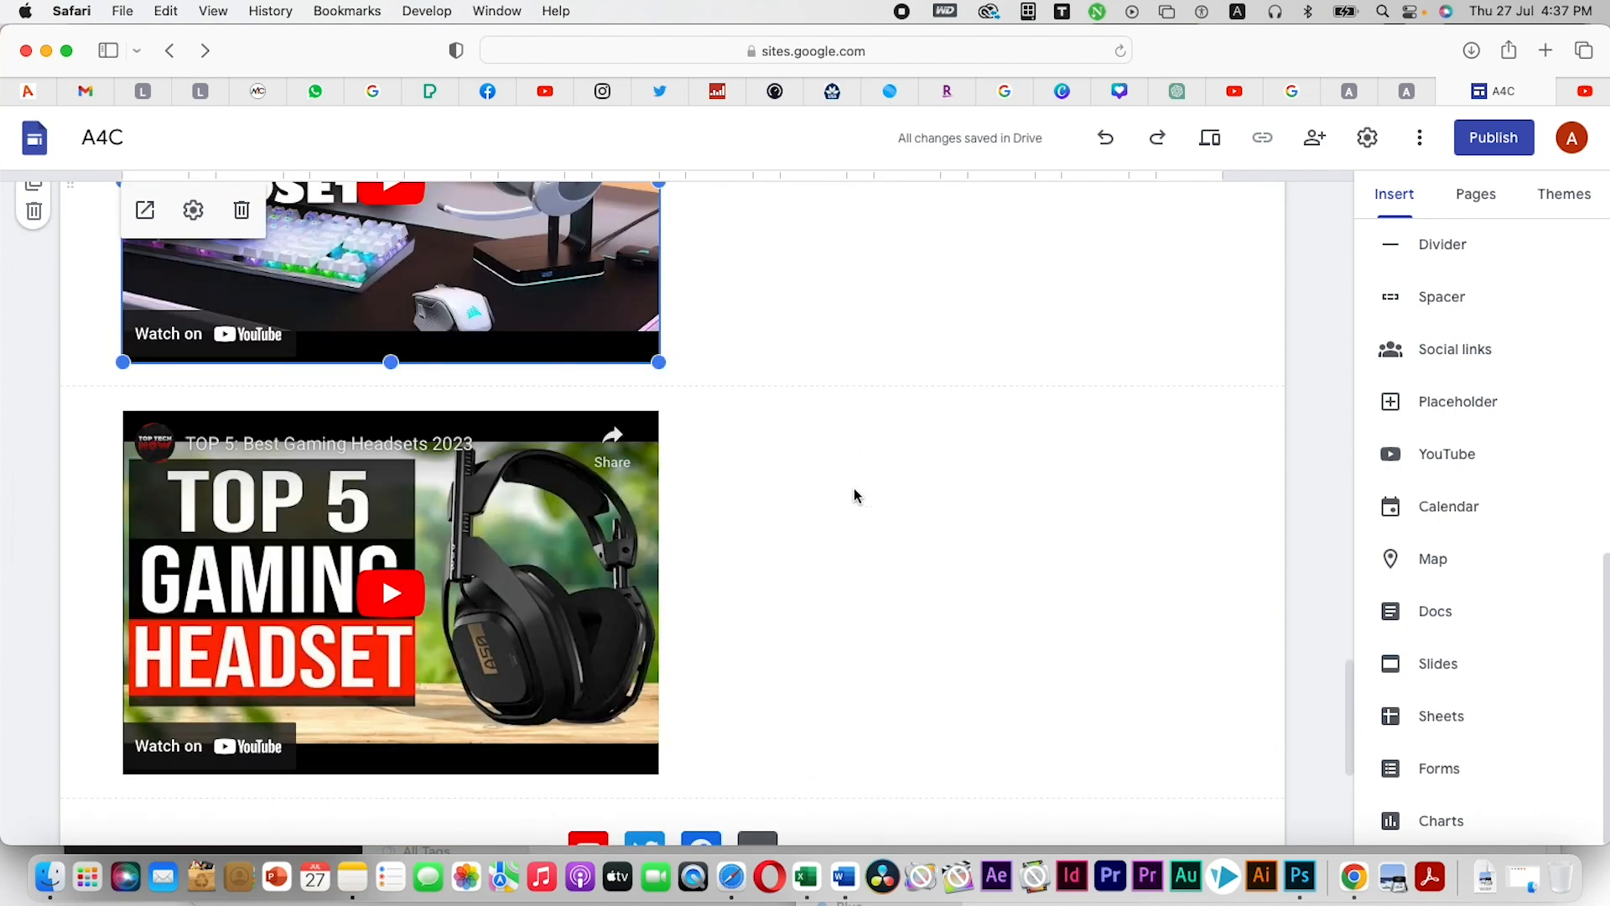
pyautogui.moveTo(71, 590); pyautogui.dragTo(743, 668)
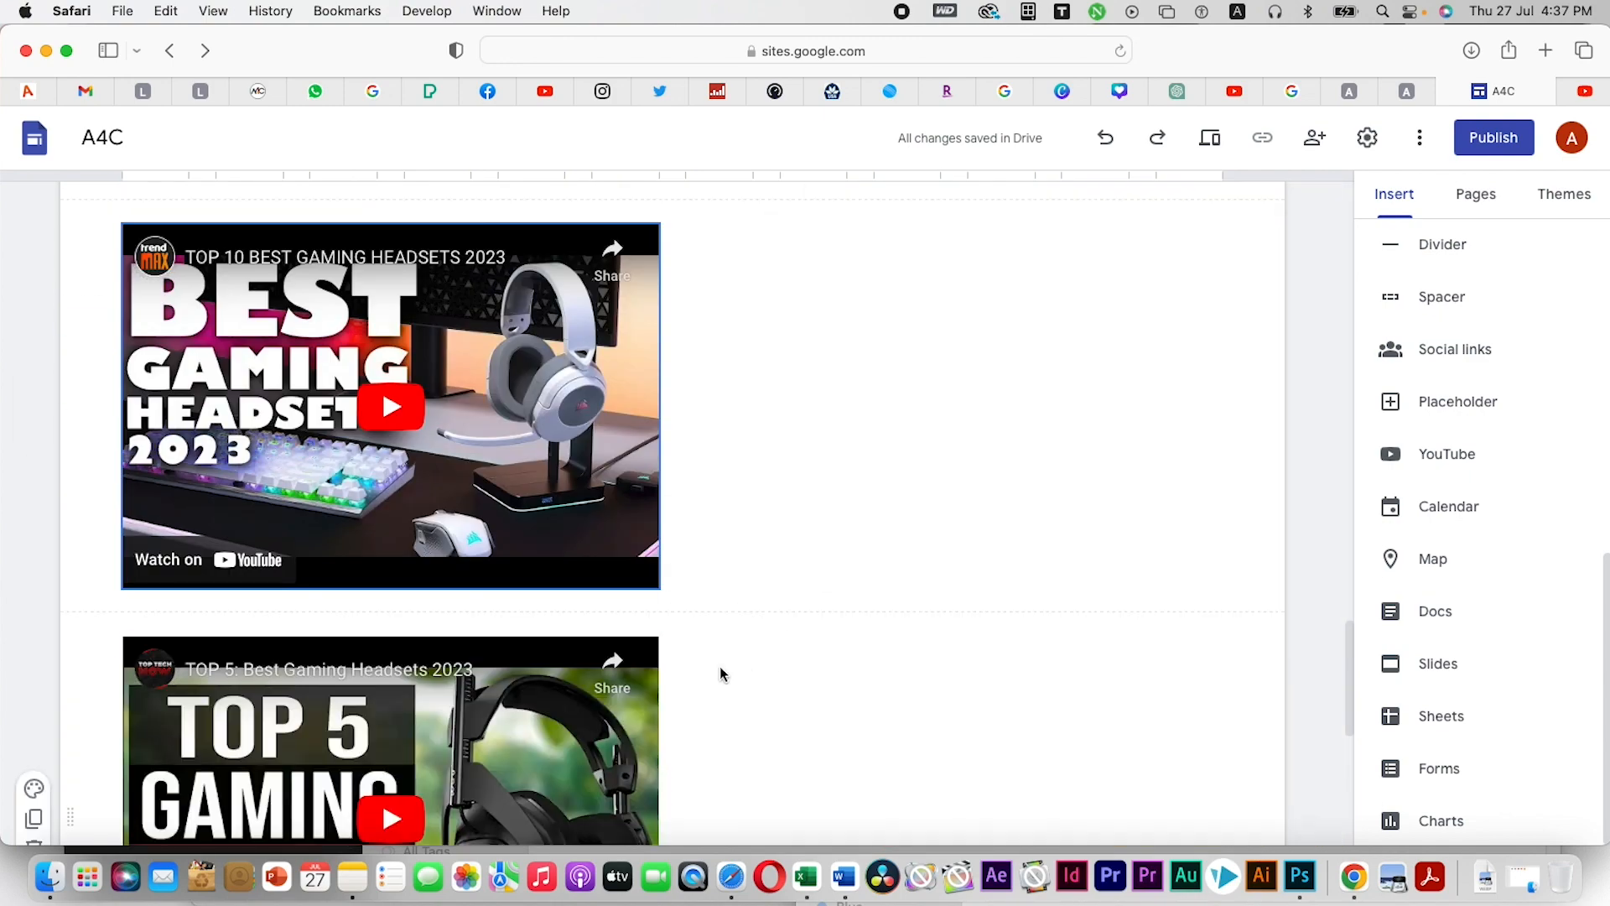
pyautogui.scroll(-2, 509, 323)
pyautogui.scroll(2, 509, 323)
pyautogui.click(658, 524)
pyautogui.moveTo(658, 547); pyautogui.dragTo(471, 473)
pyautogui.click(397, 726)
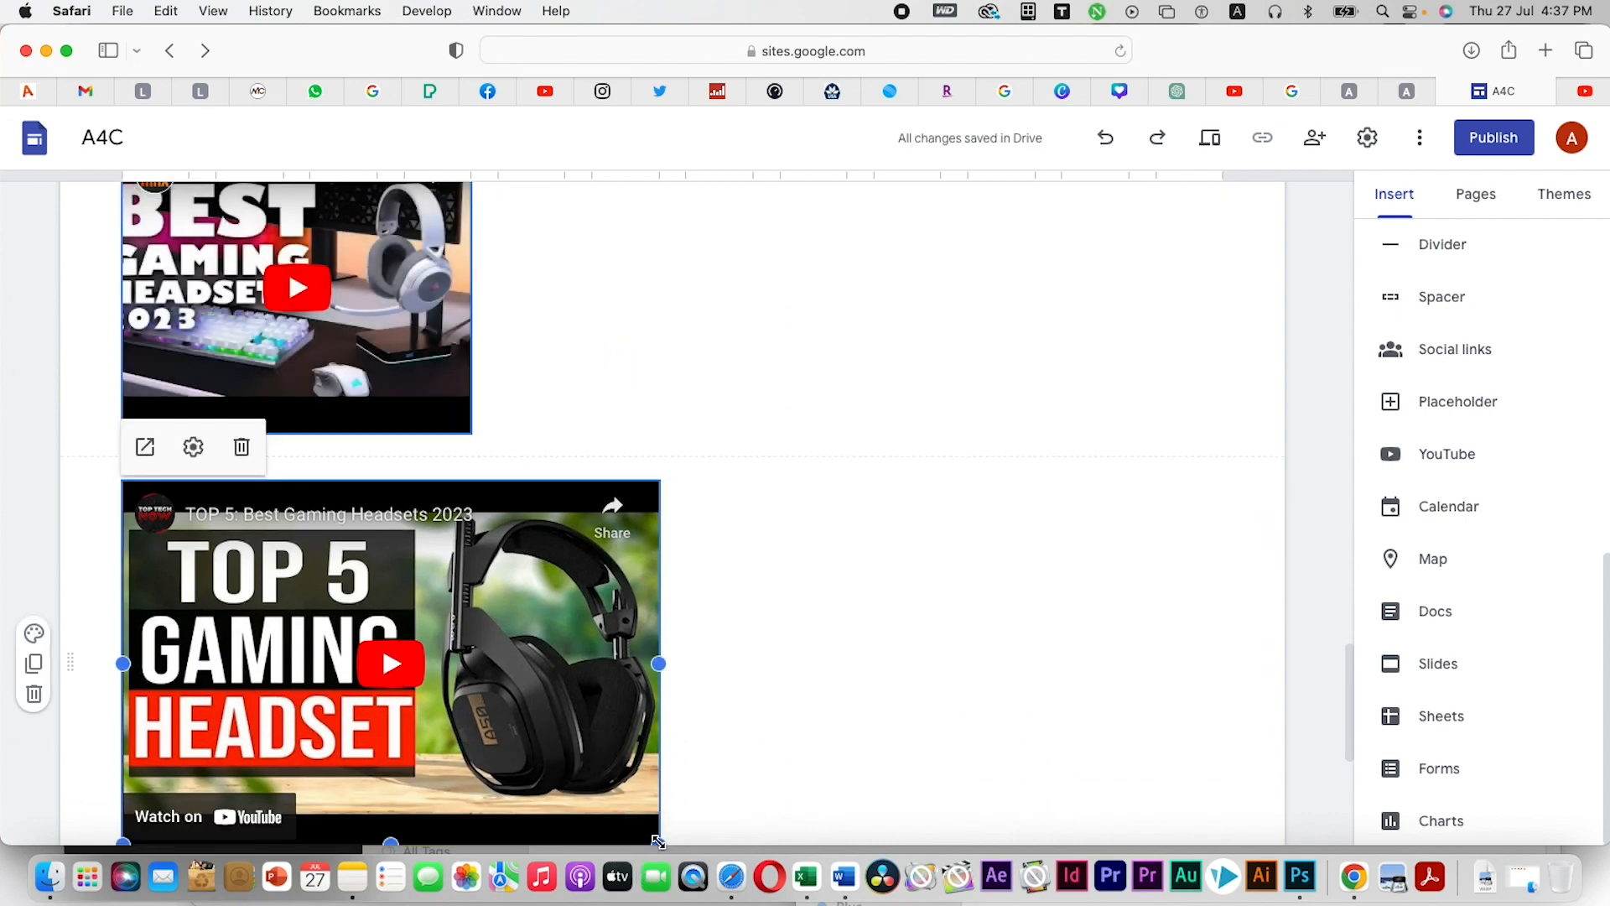
pyautogui.moveTo(658, 841); pyautogui.dragTo(489, 731)
pyautogui.moveTo(403, 621); pyautogui.dragTo(864, 654)
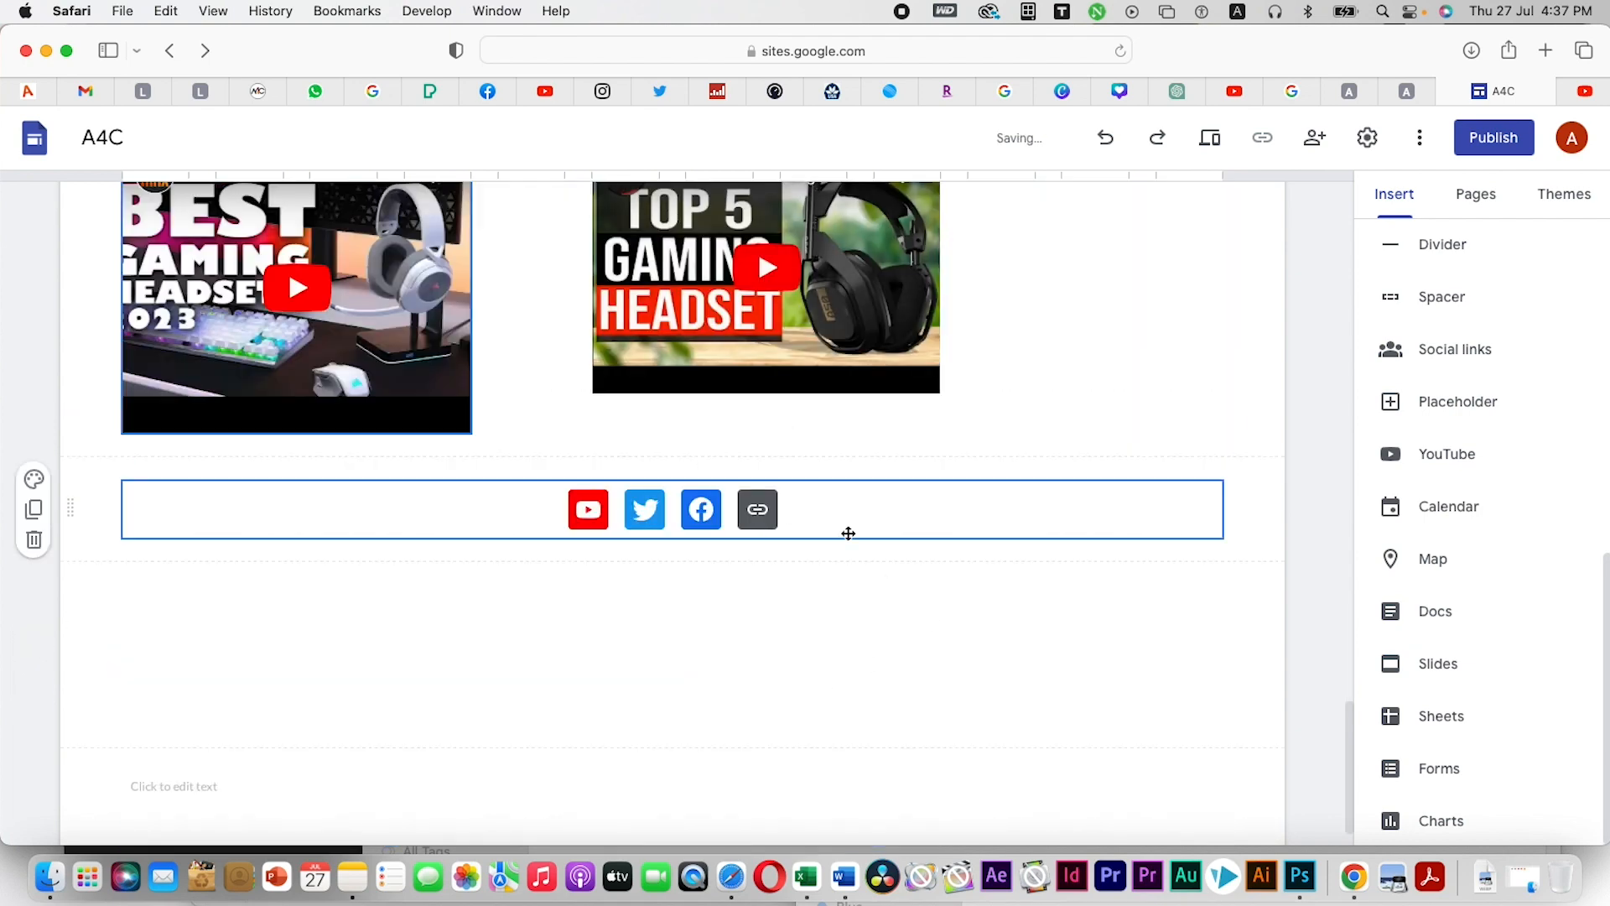
# Enlarge the two side-by-side YouTube videos so that each fills half of the content width
pyautogui.scroll(3, 854, 470)
pyautogui.moveTo(941, 660); pyautogui.dragTo(1223, 727)
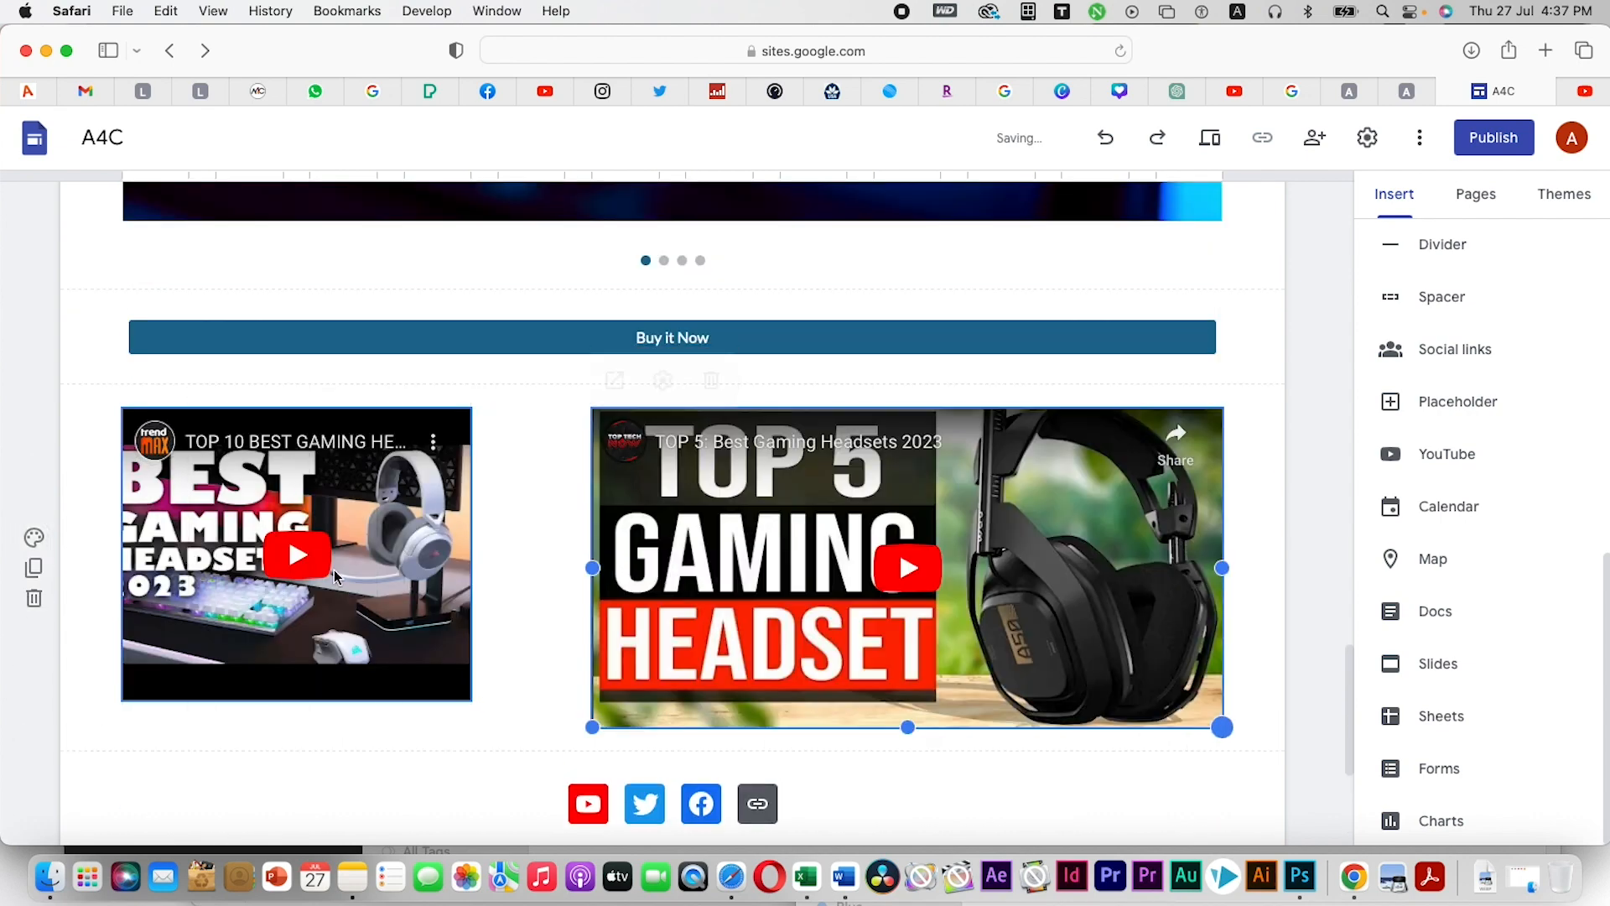
pyautogui.click(457, 683)
pyautogui.moveTo(467, 700); pyautogui.dragTo(657, 760)
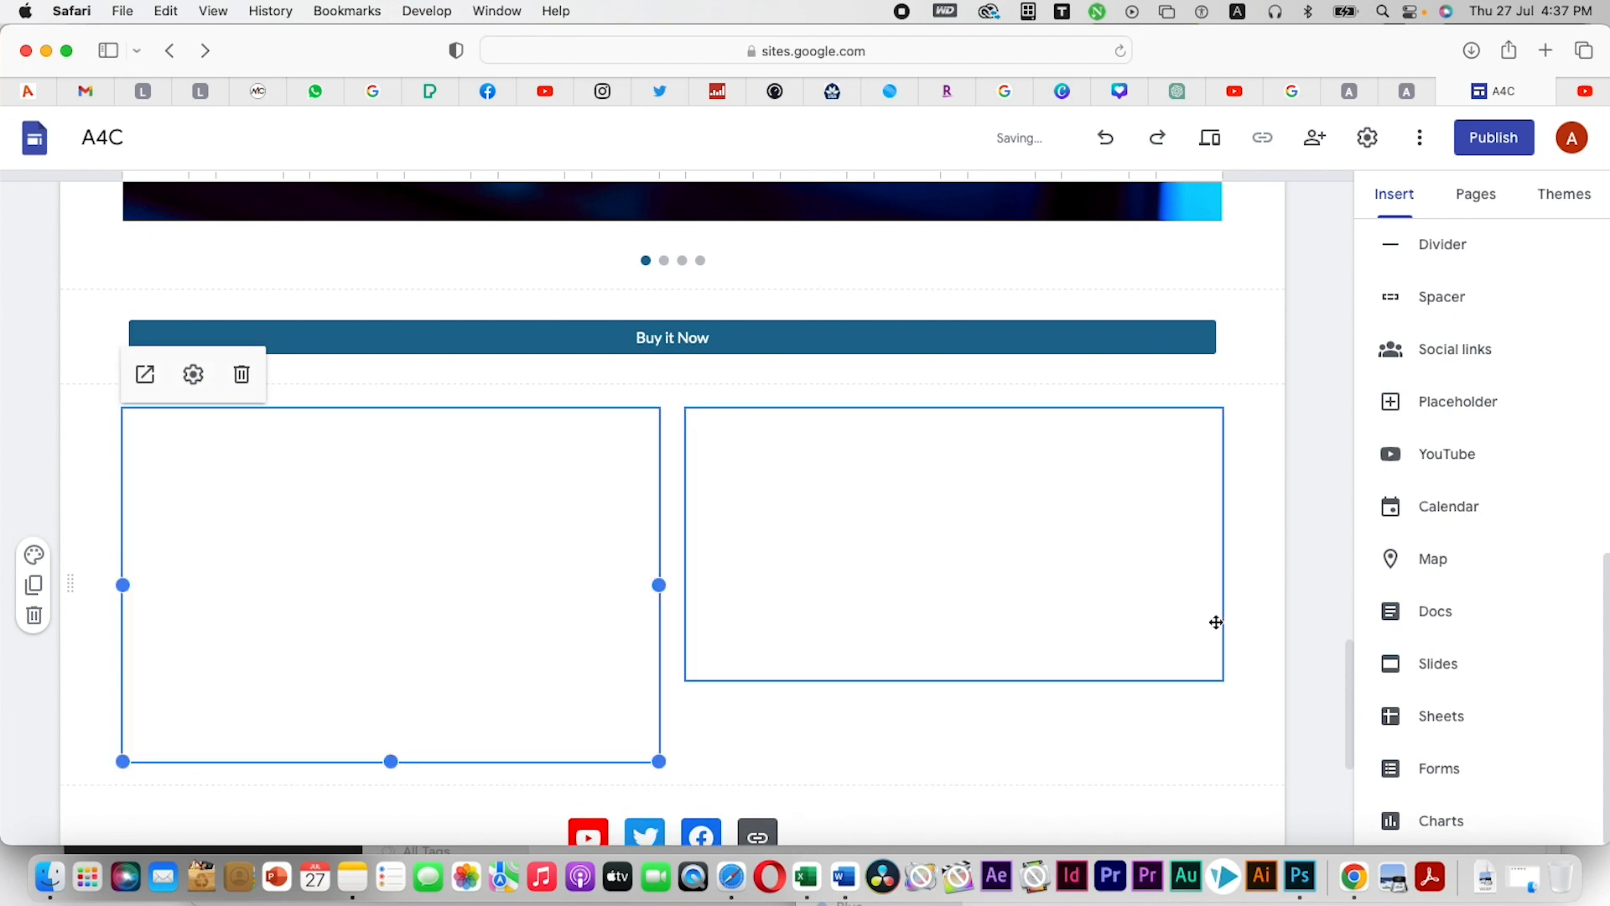
pyautogui.scroll(-2, 898, 734)
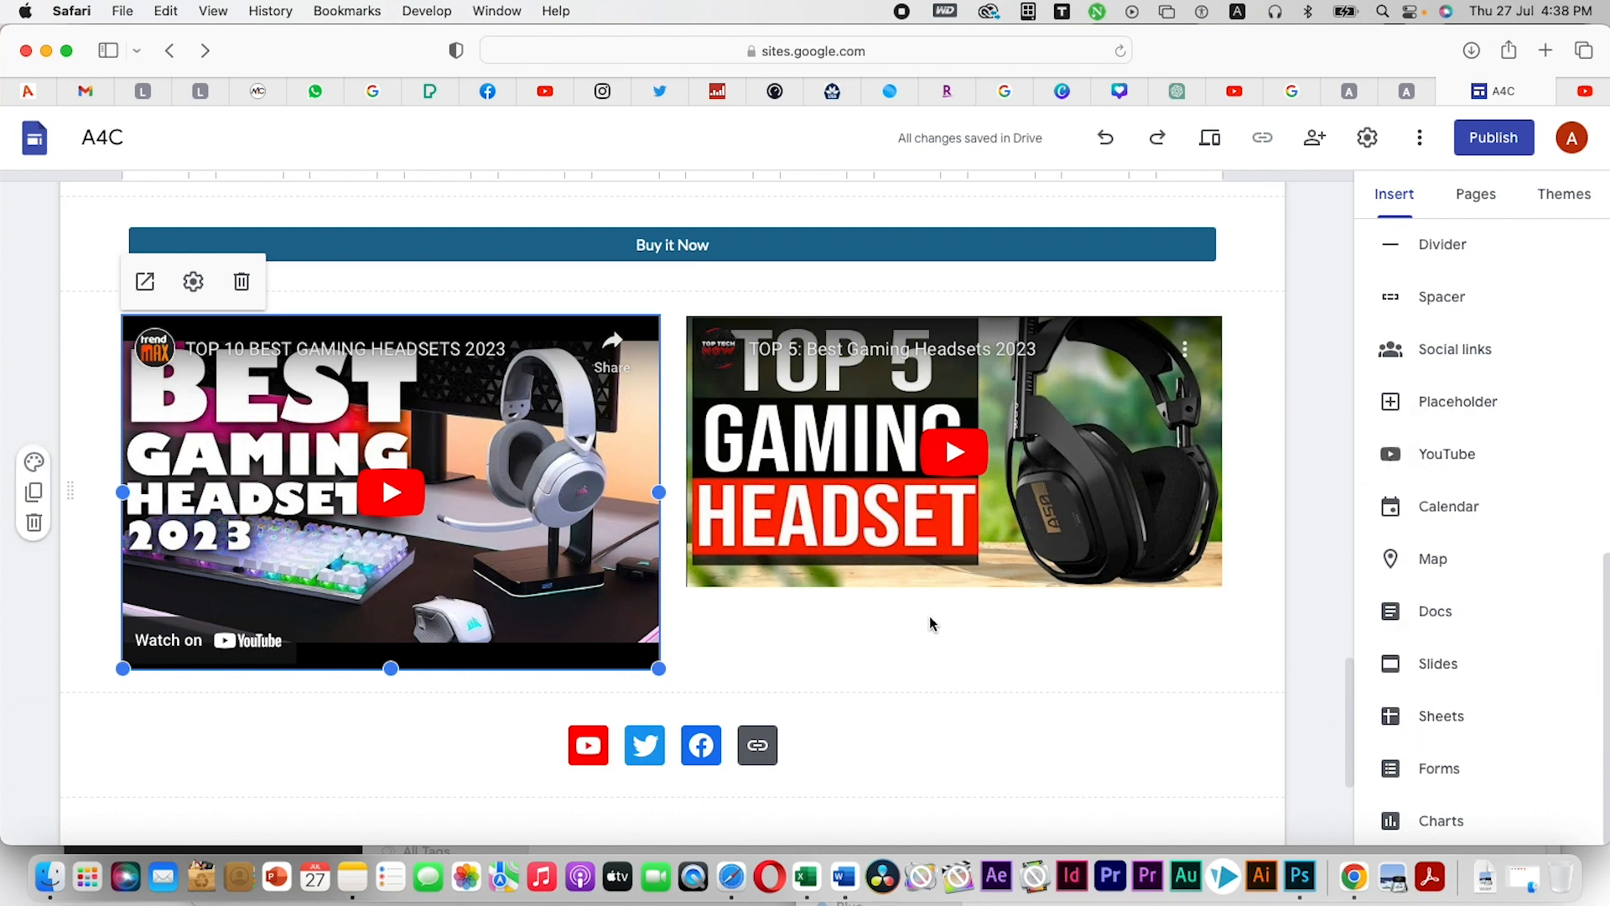
pyautogui.scroll(-15, 907, 627)
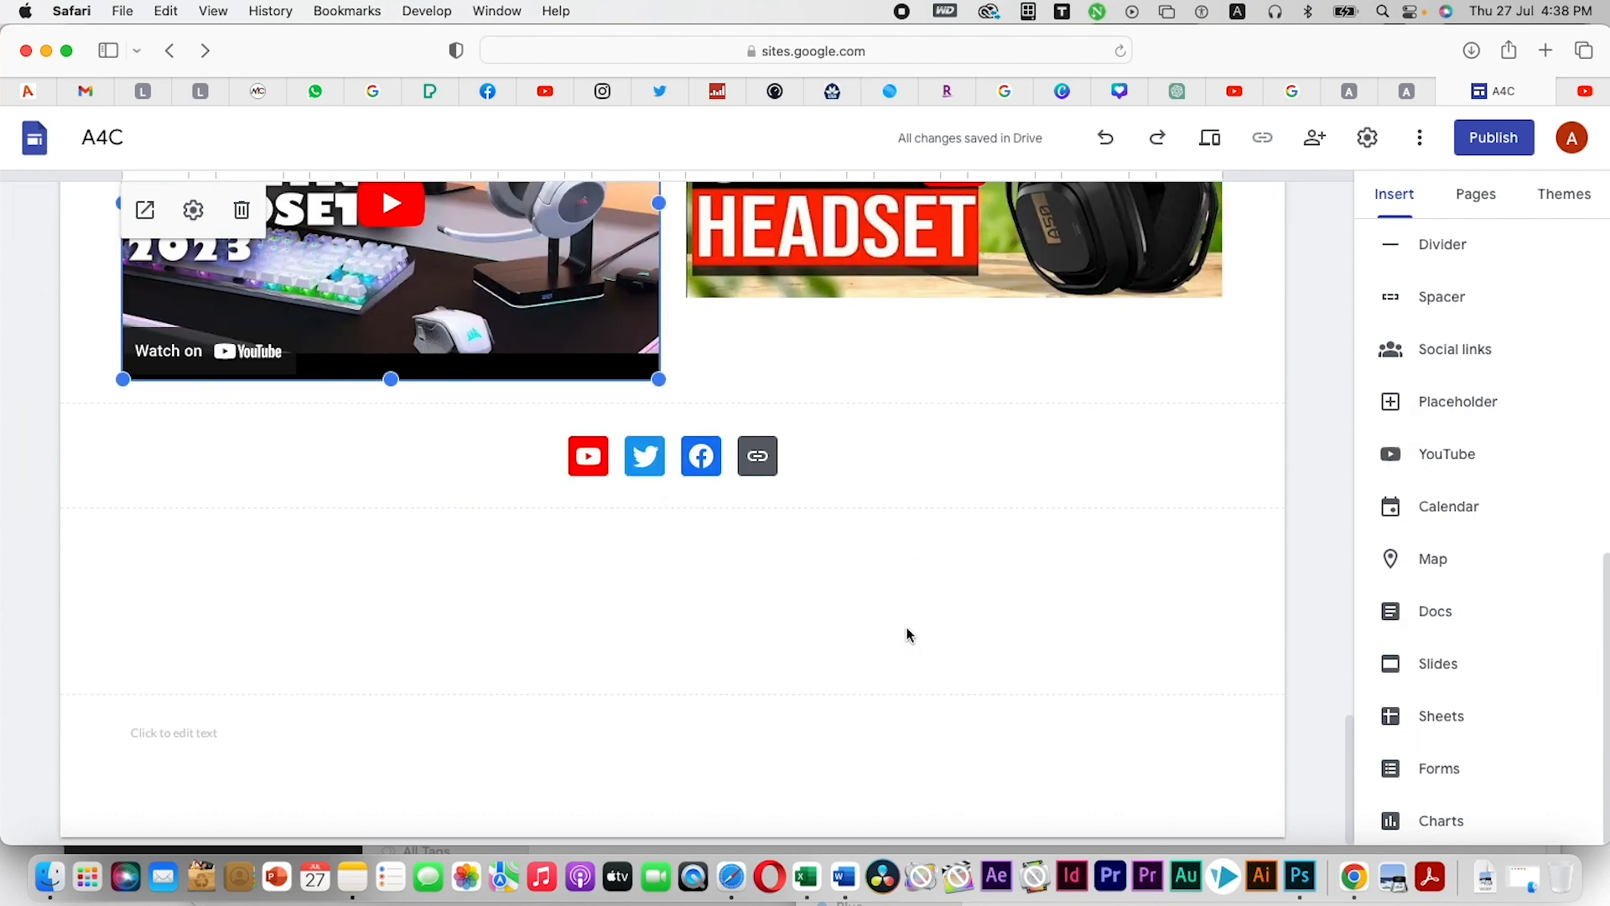
pyautogui.scroll(15, 907, 629)
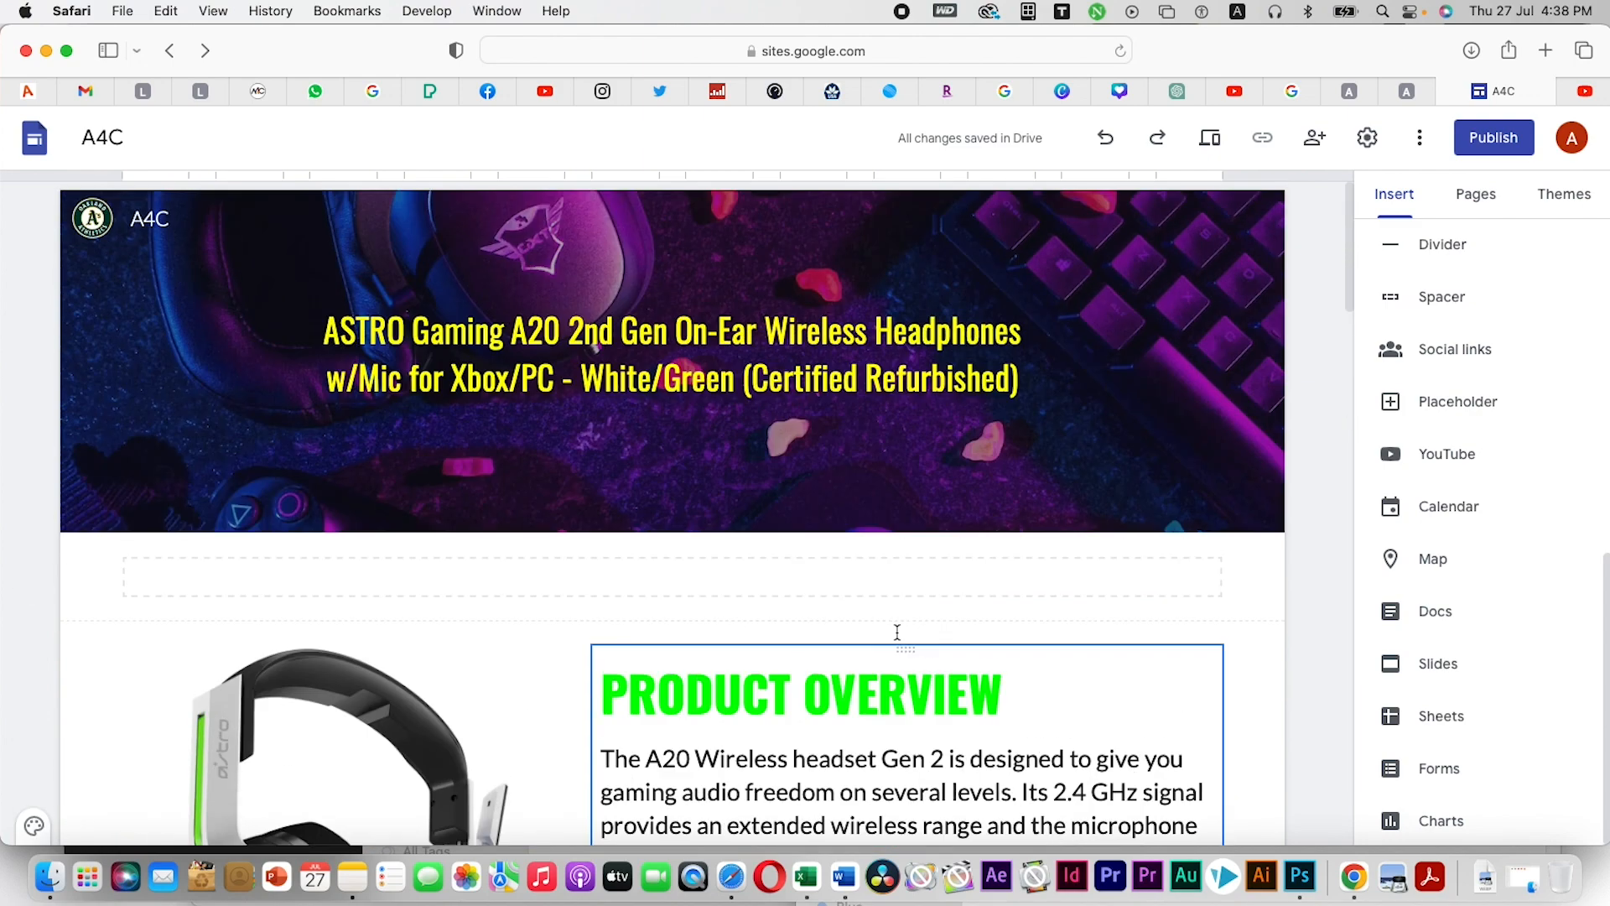
pyautogui.scroll(1, 1476, 475)
pyautogui.scroll(5, 1476, 475)
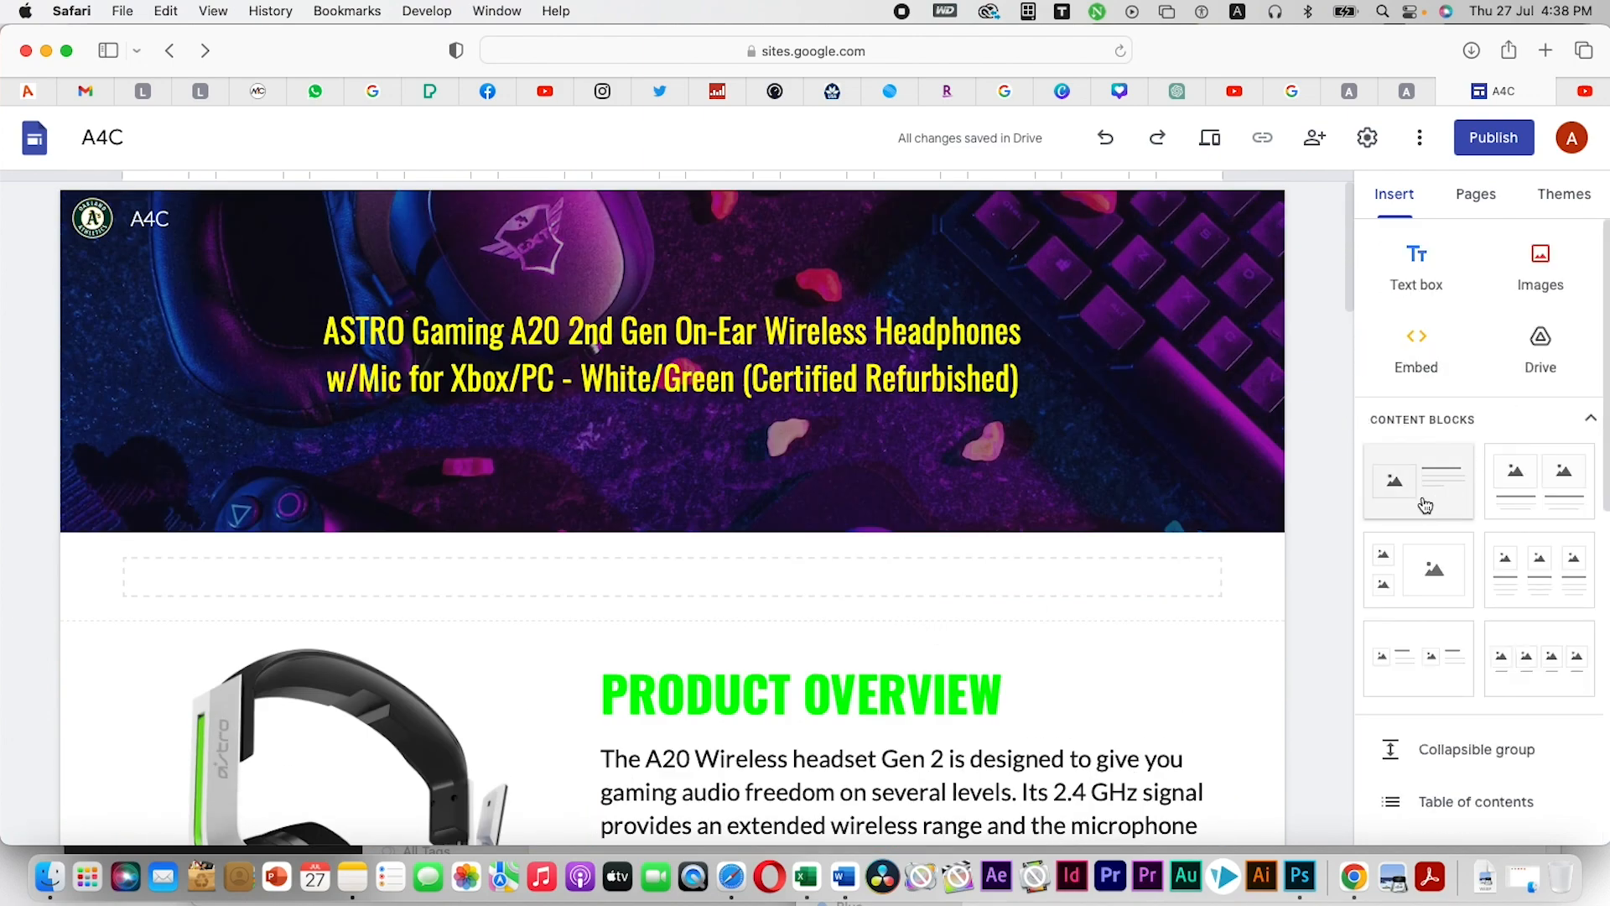
pyautogui.scroll(-3, 1392, 524)
pyautogui.scroll(3, 1438, 420)
# Try the Impression theme on the site with its yellow and green accent colors
pyautogui.click(1578, 206)
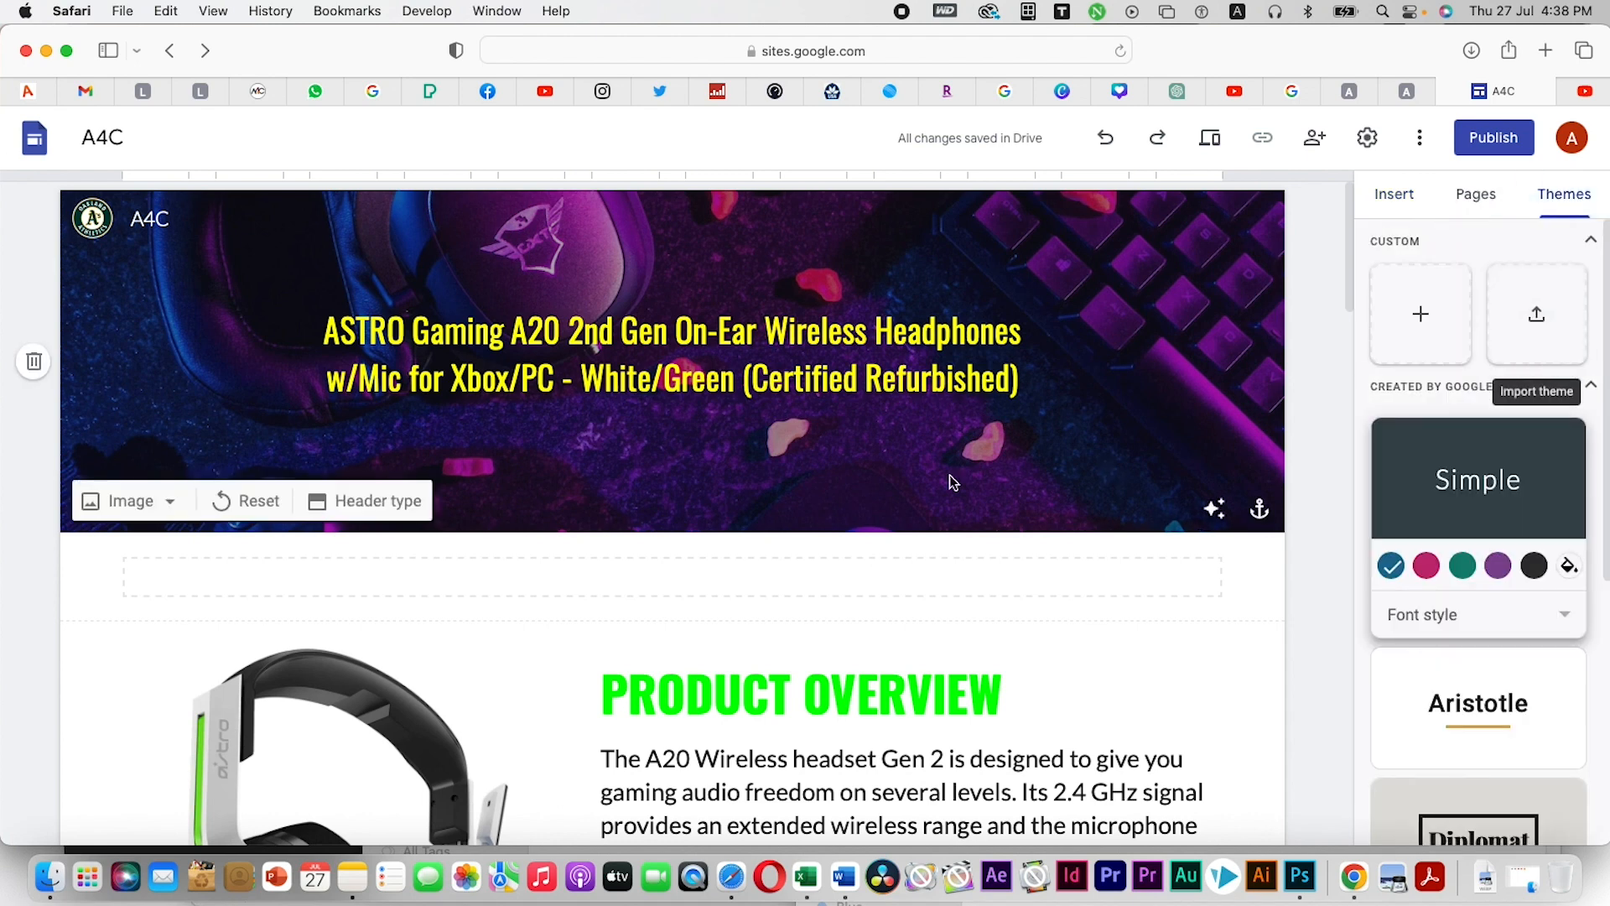
pyautogui.click(760, 339)
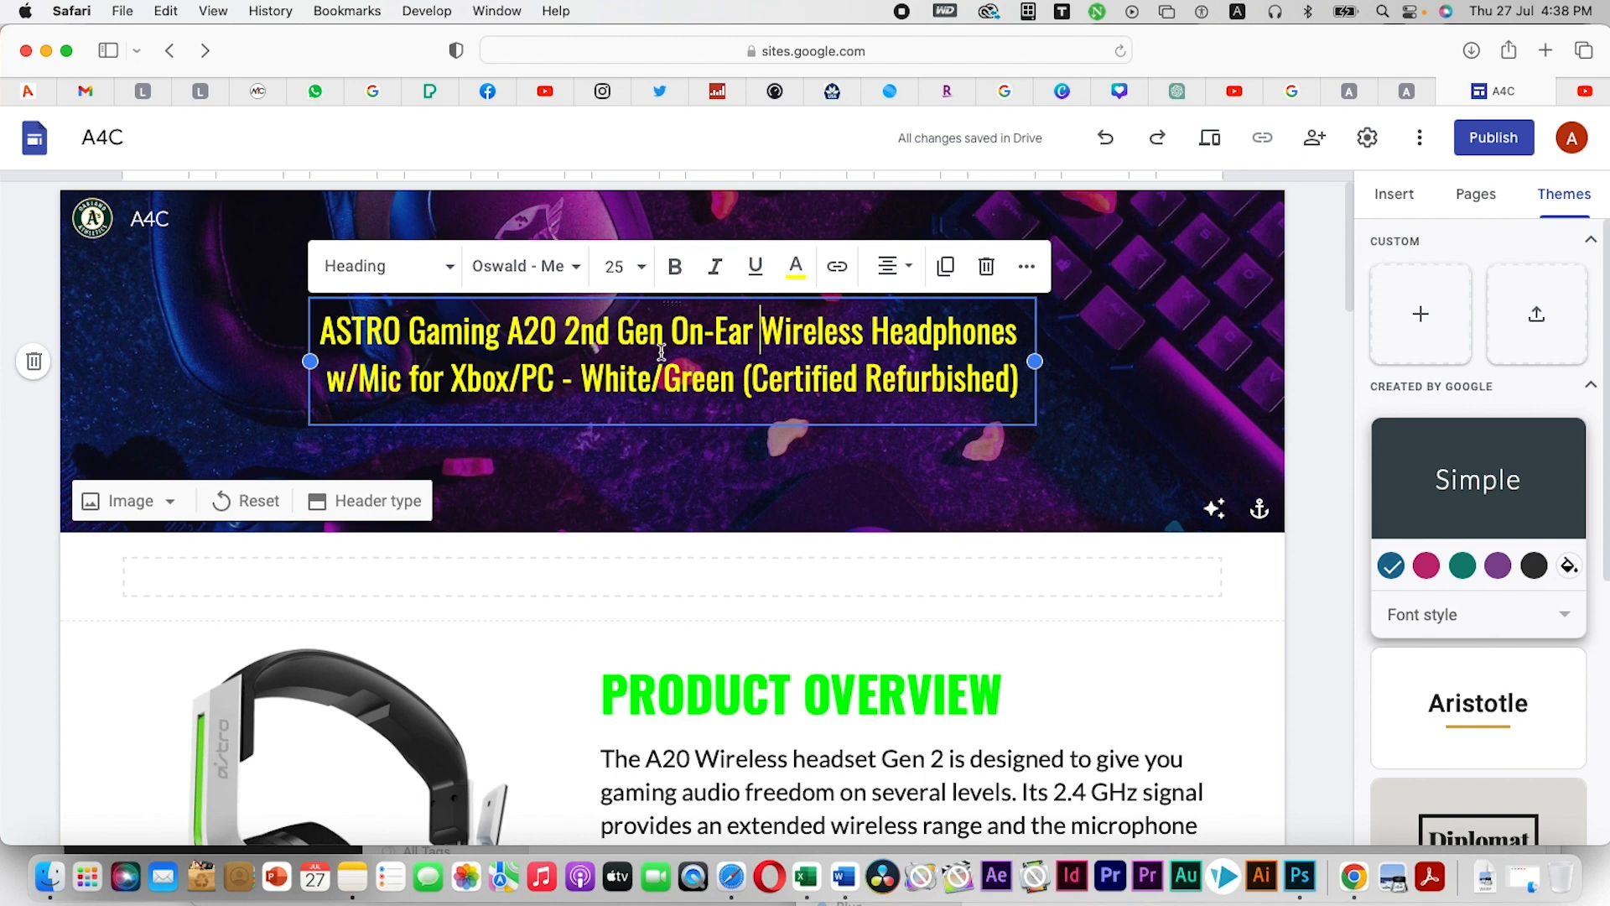
pyautogui.scroll(-3, 1497, 587)
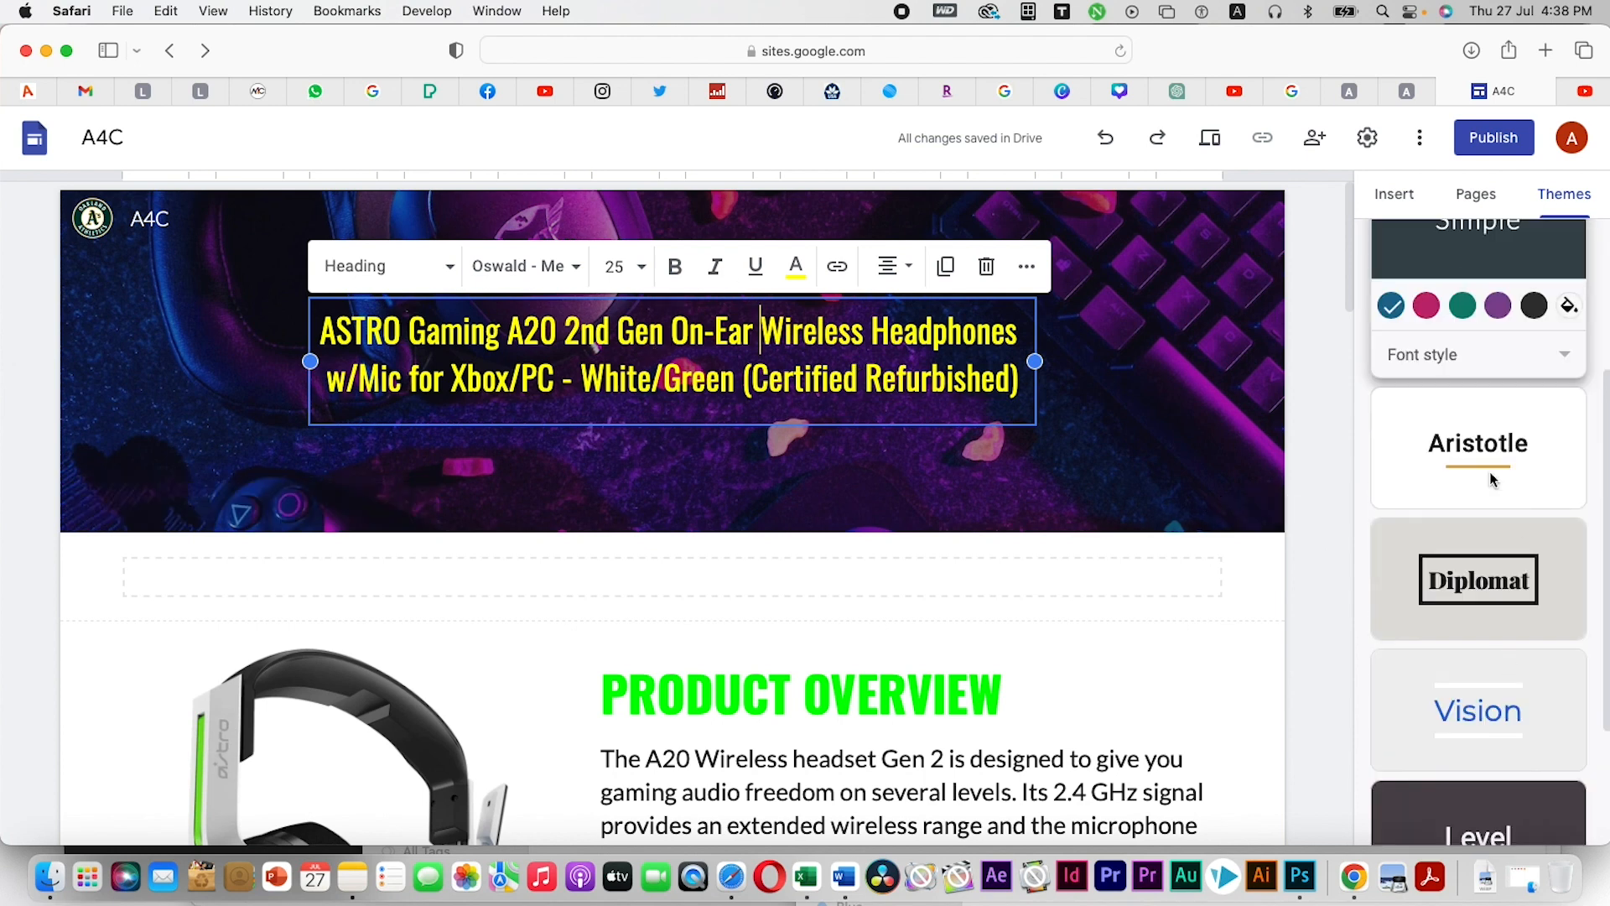
pyautogui.scroll(-5, 1496, 700)
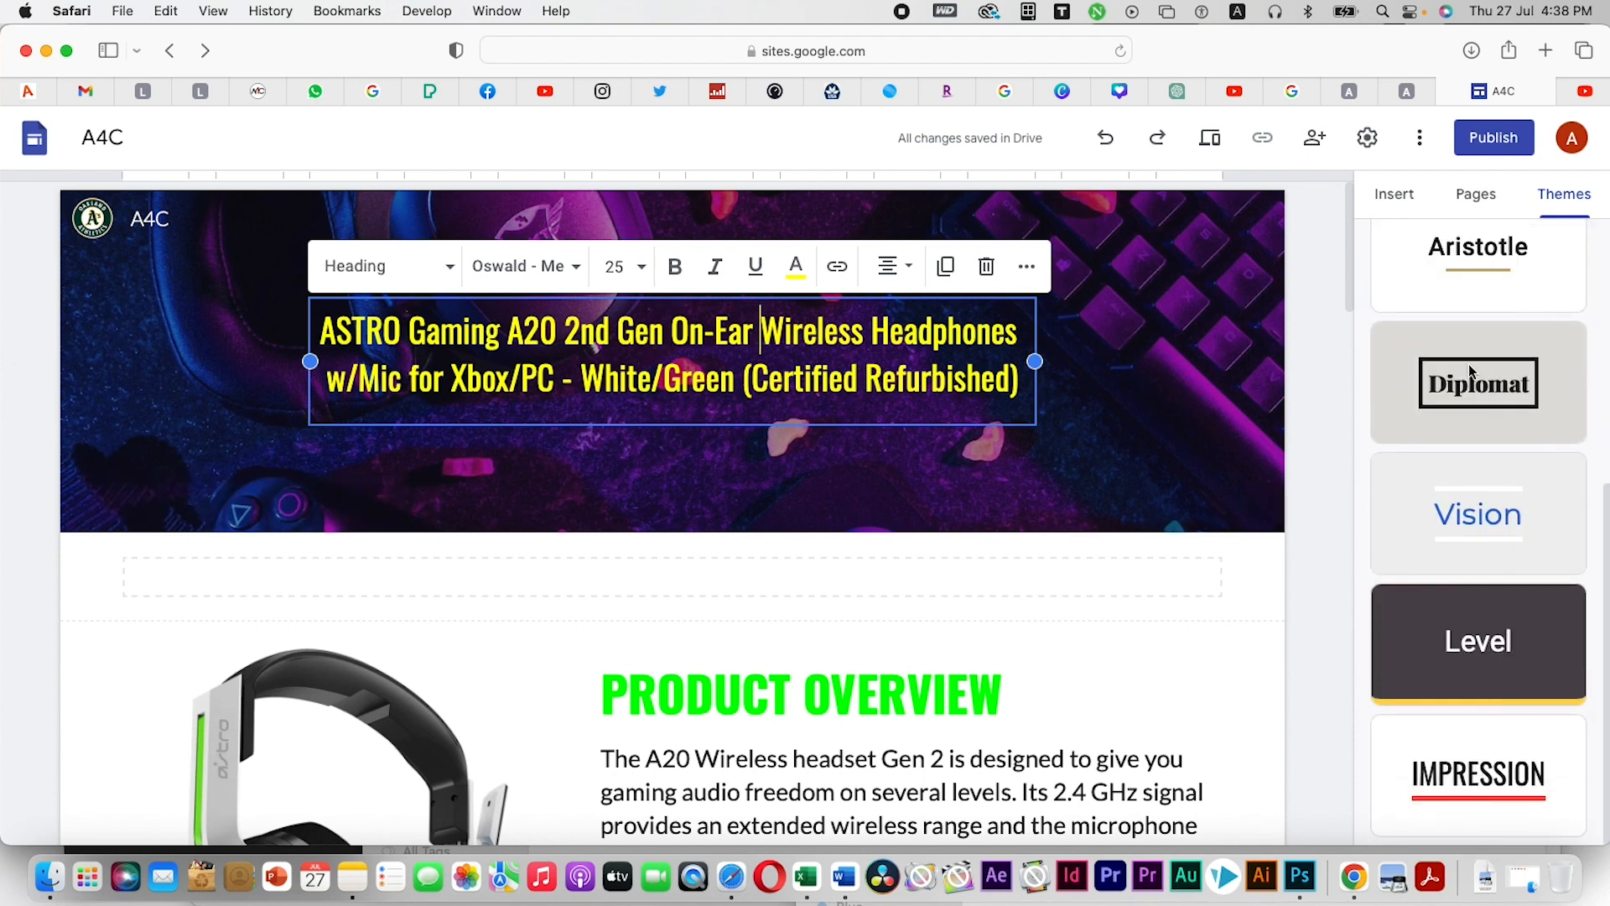
pyautogui.click(1492, 780)
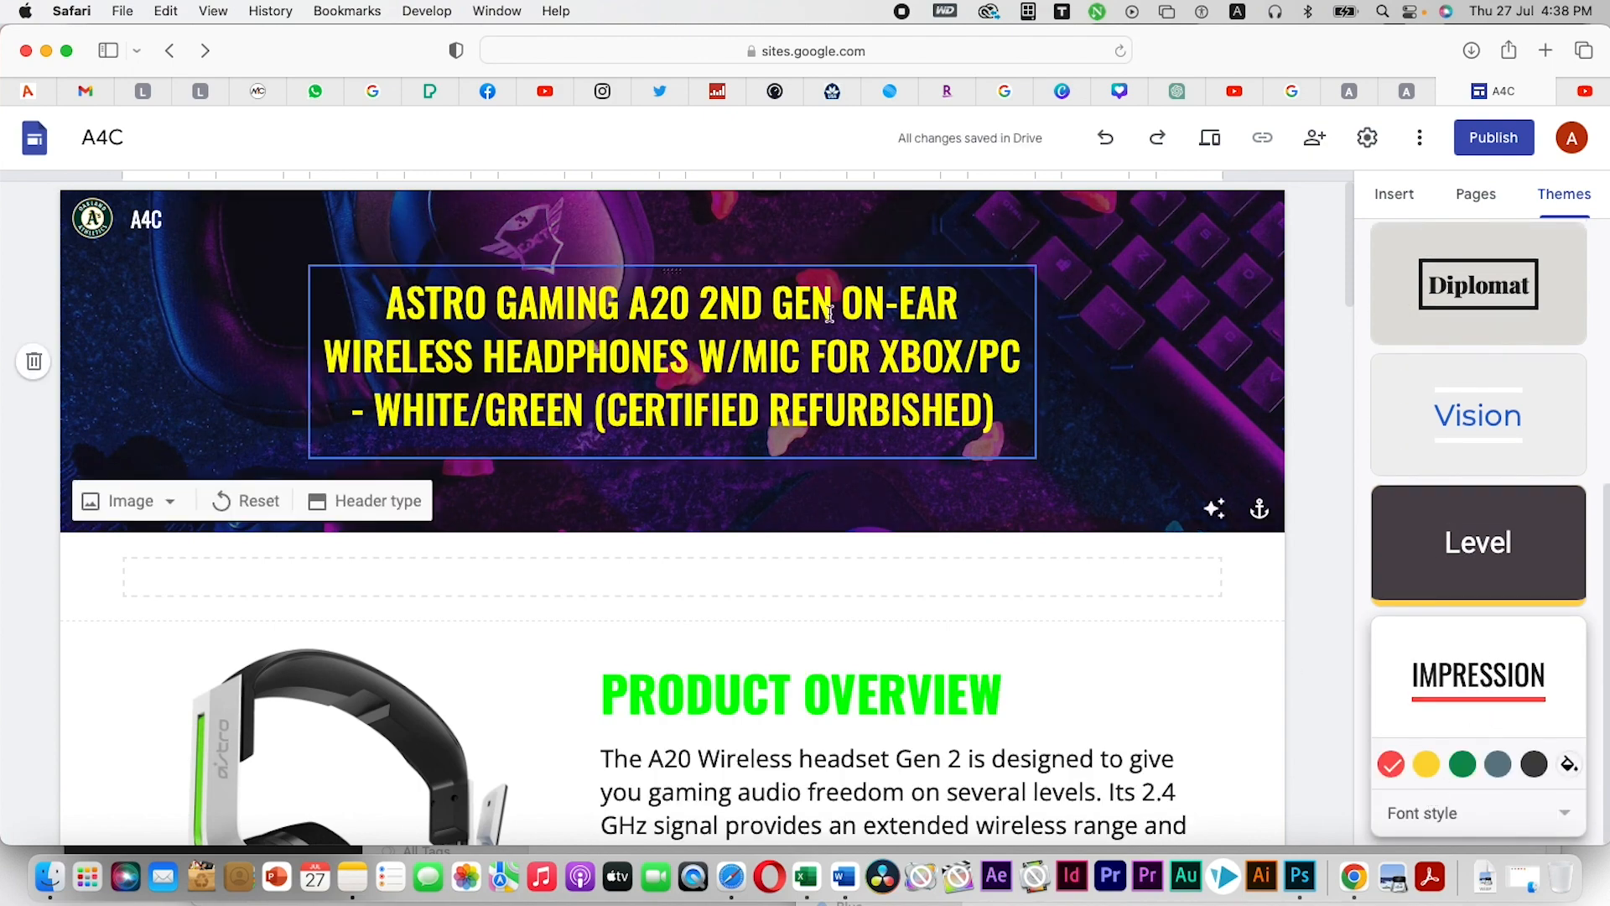
pyautogui.click(1425, 765)
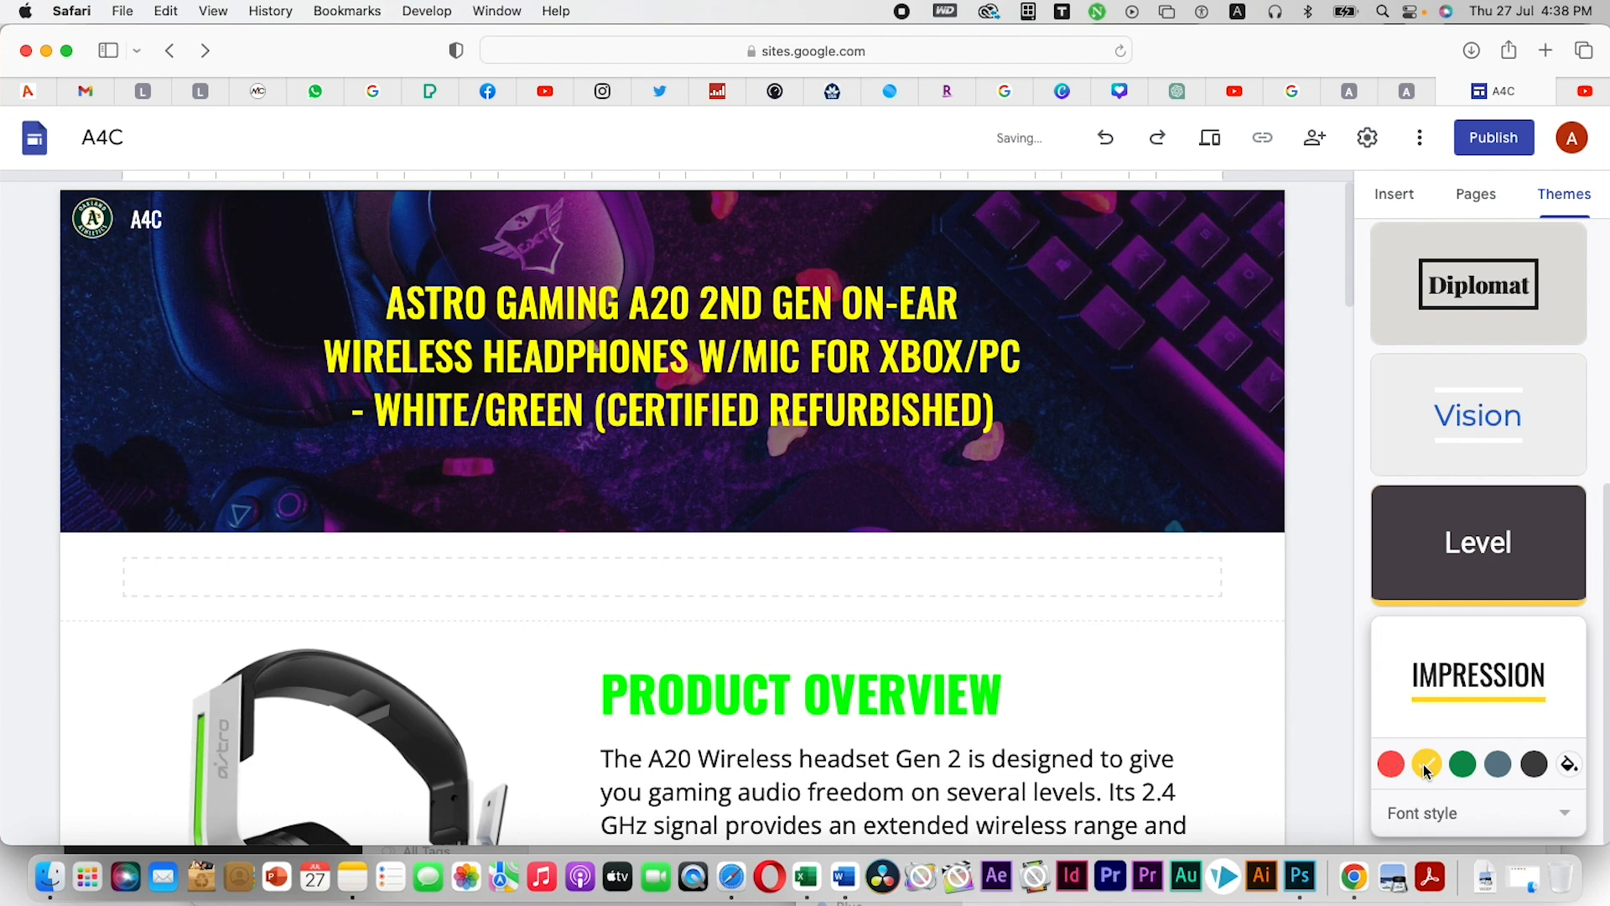
pyautogui.click(1464, 765)
pyautogui.click(628, 411)
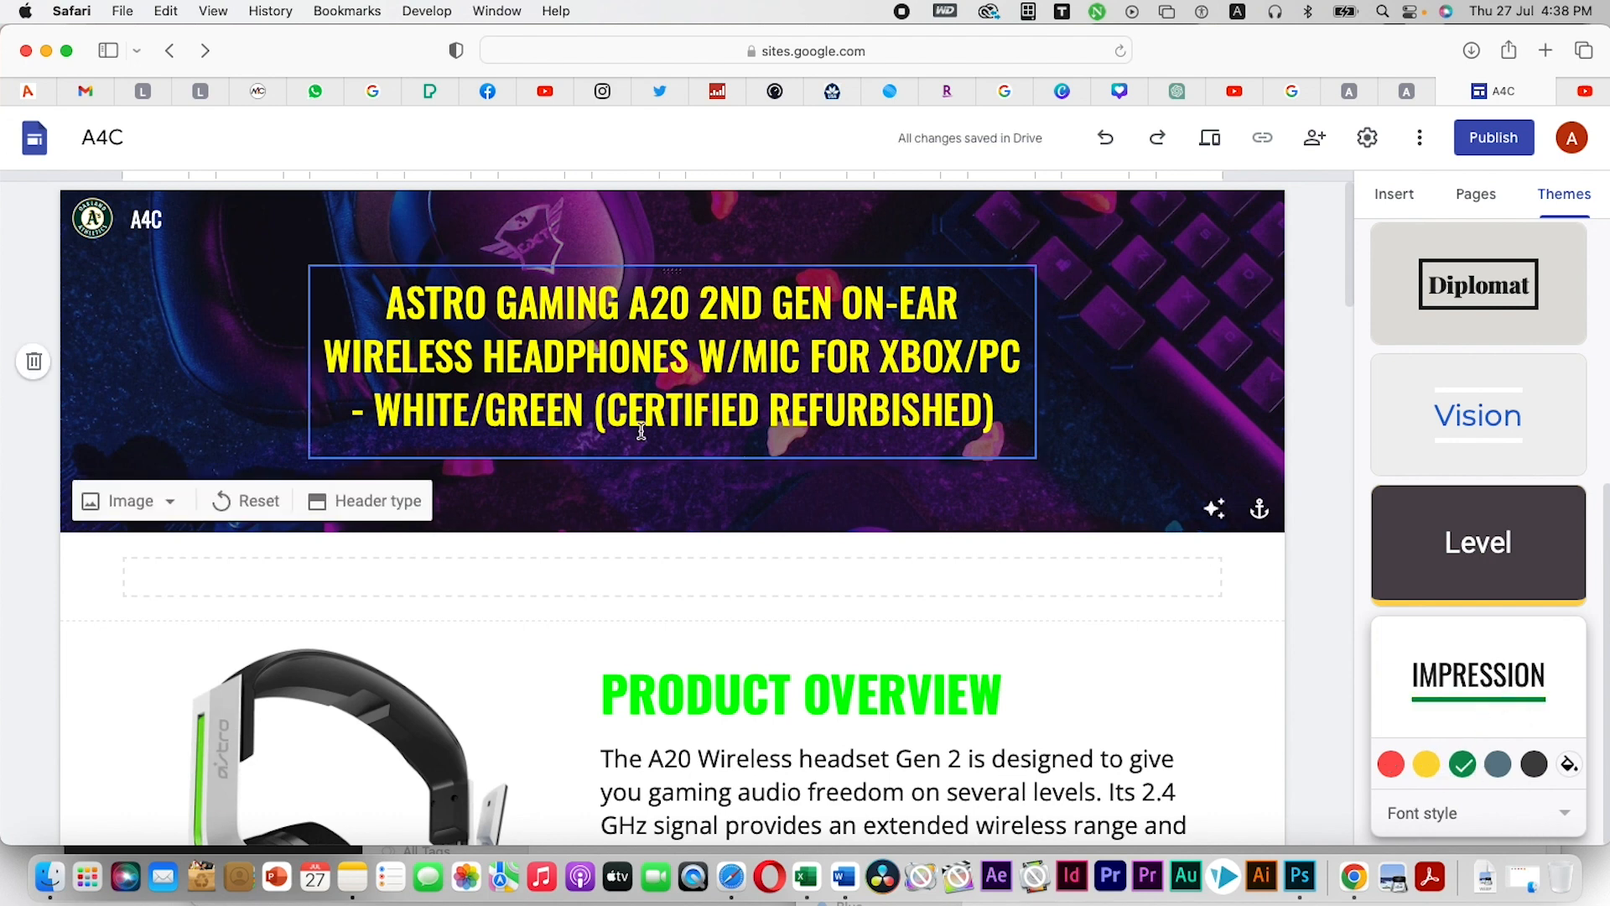
# Apply the Level theme to the site with the yellow accent color and check the page's sections
pyautogui.scroll(5, 1476, 485)
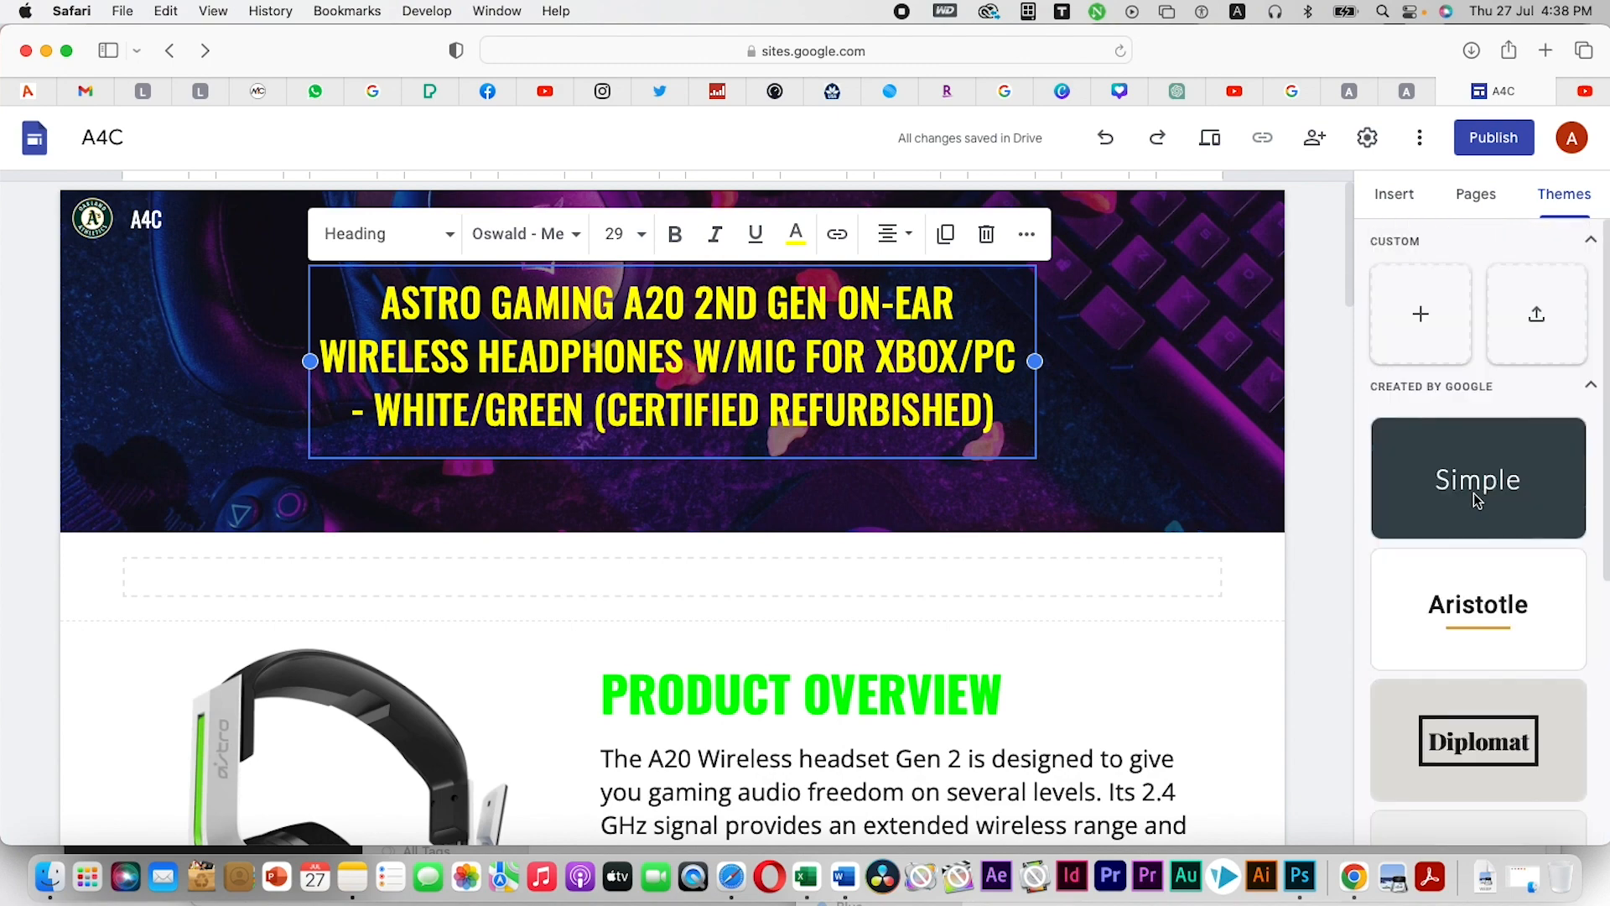
pyautogui.scroll(-5, 1474, 496)
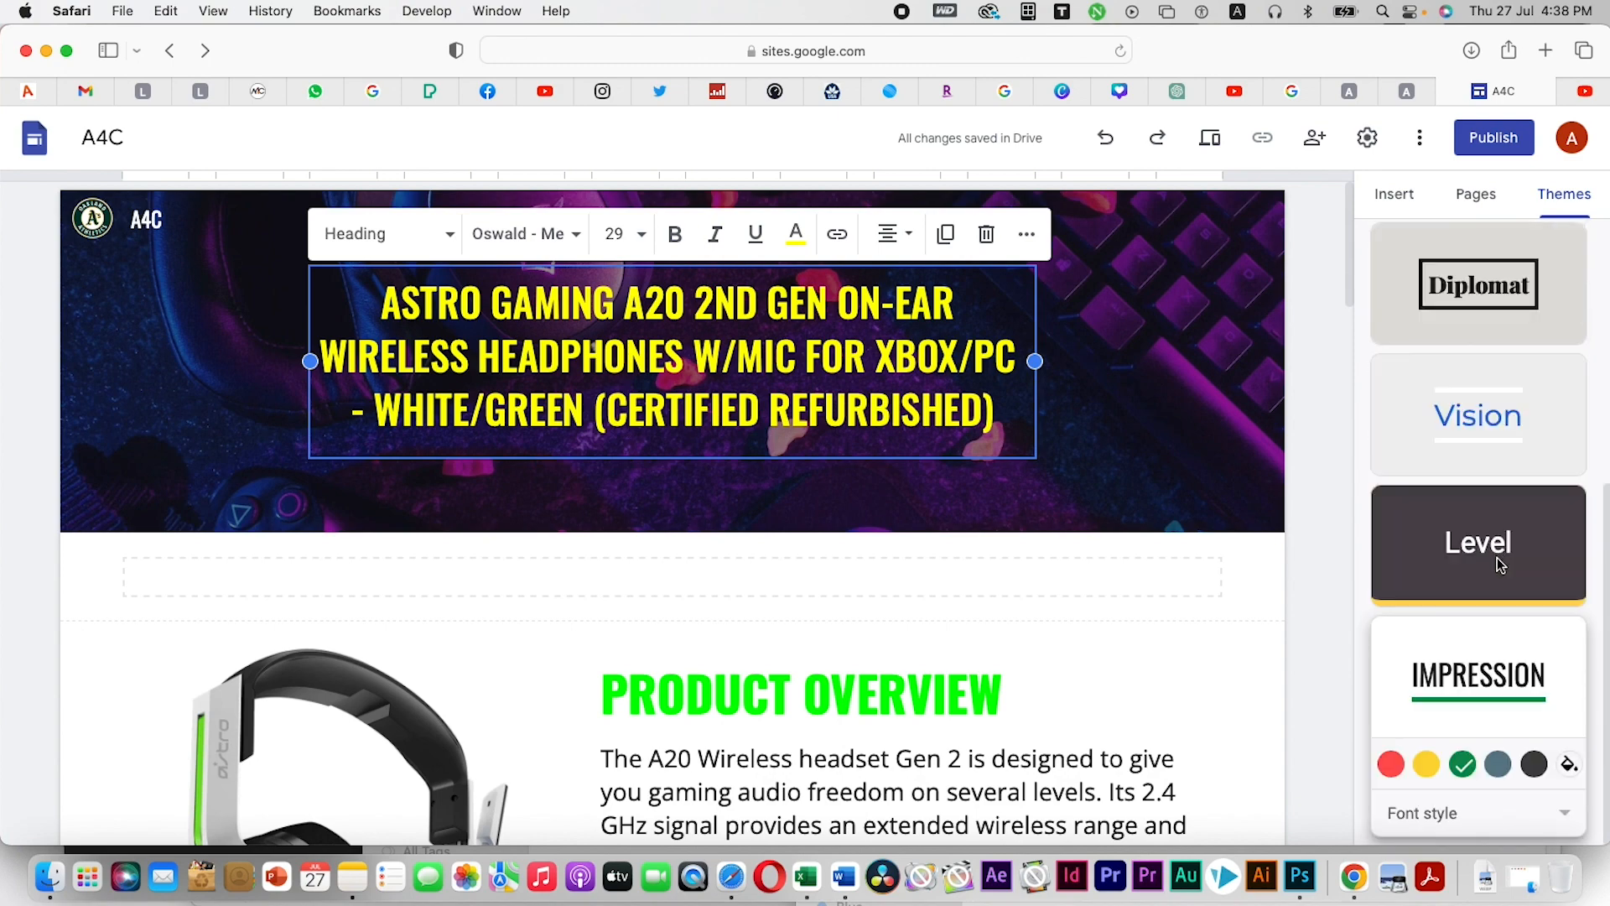
pyautogui.click(1477, 564)
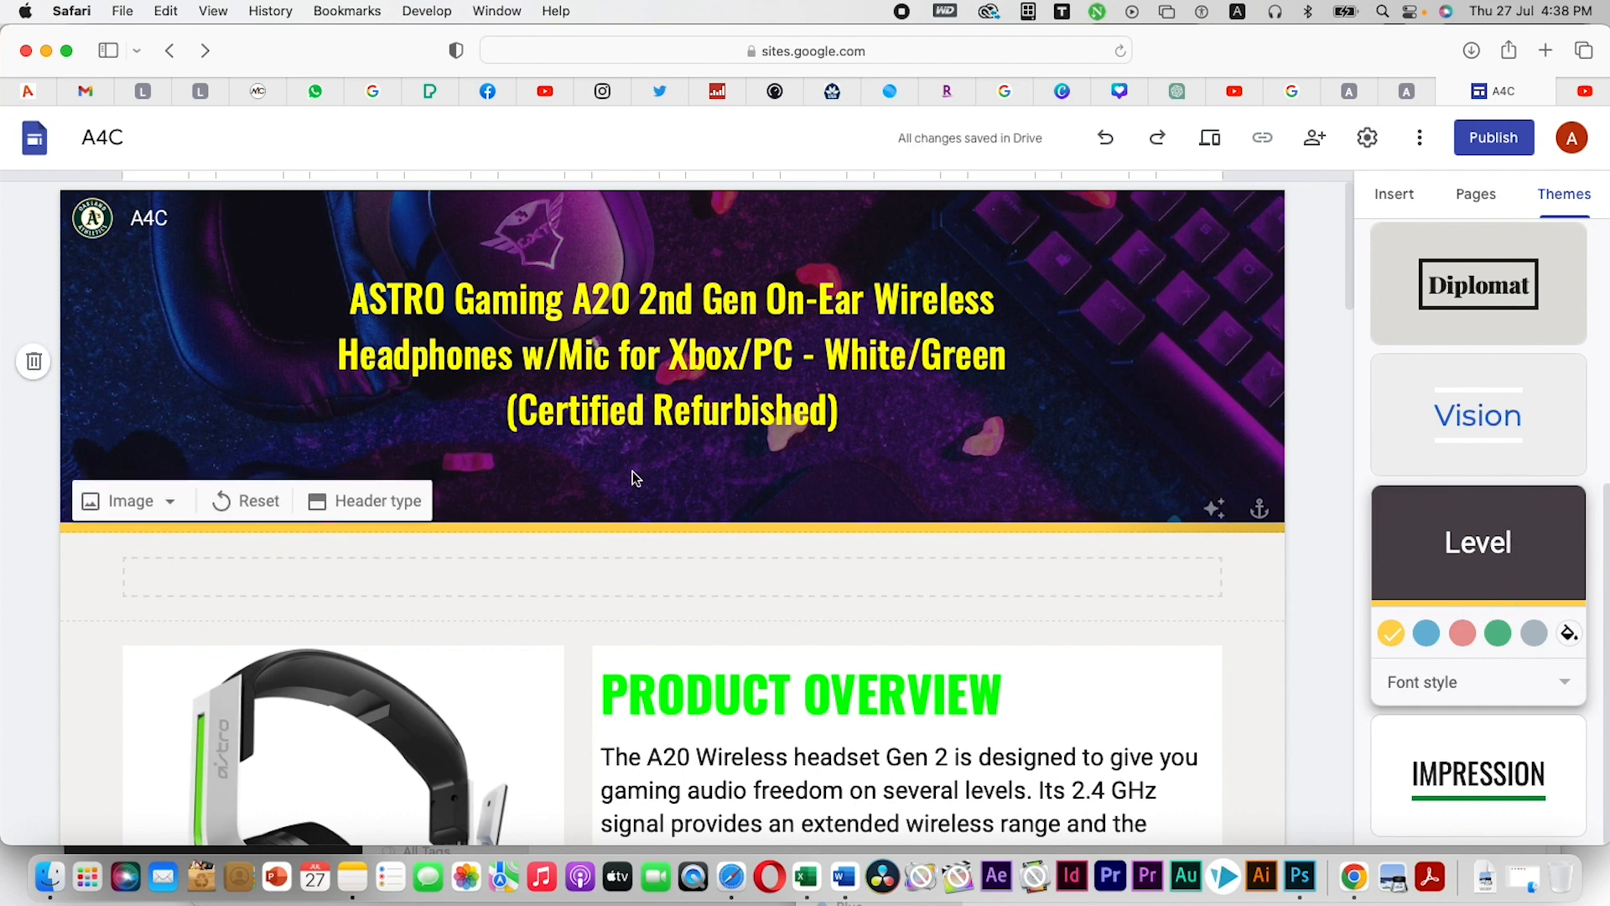
pyautogui.click(814, 406)
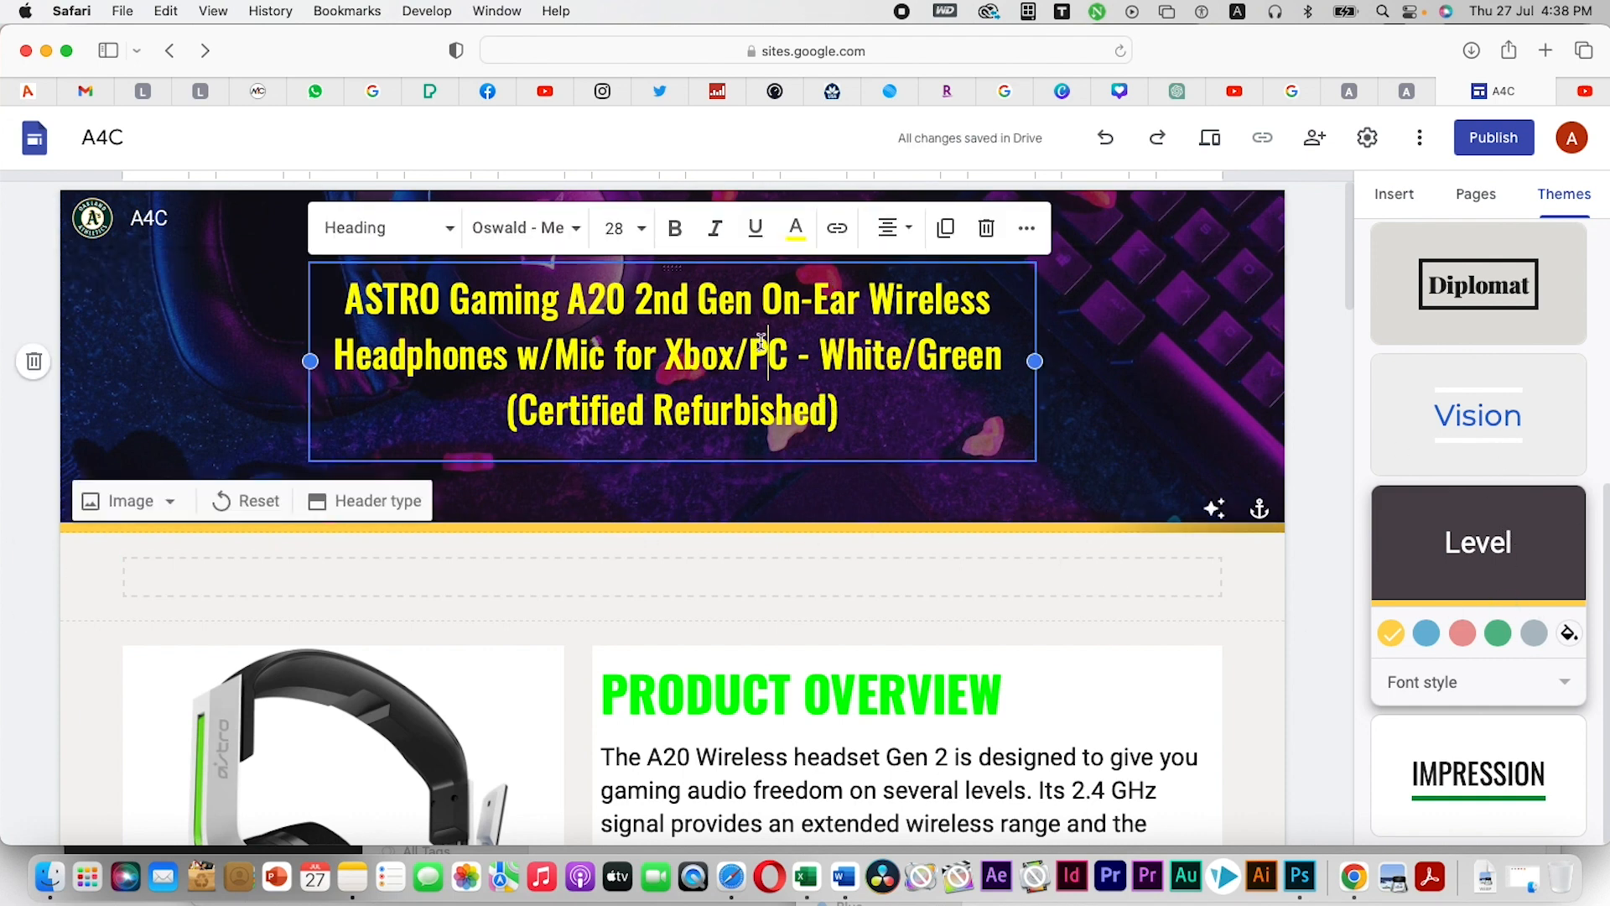
pyautogui.click(1568, 635)
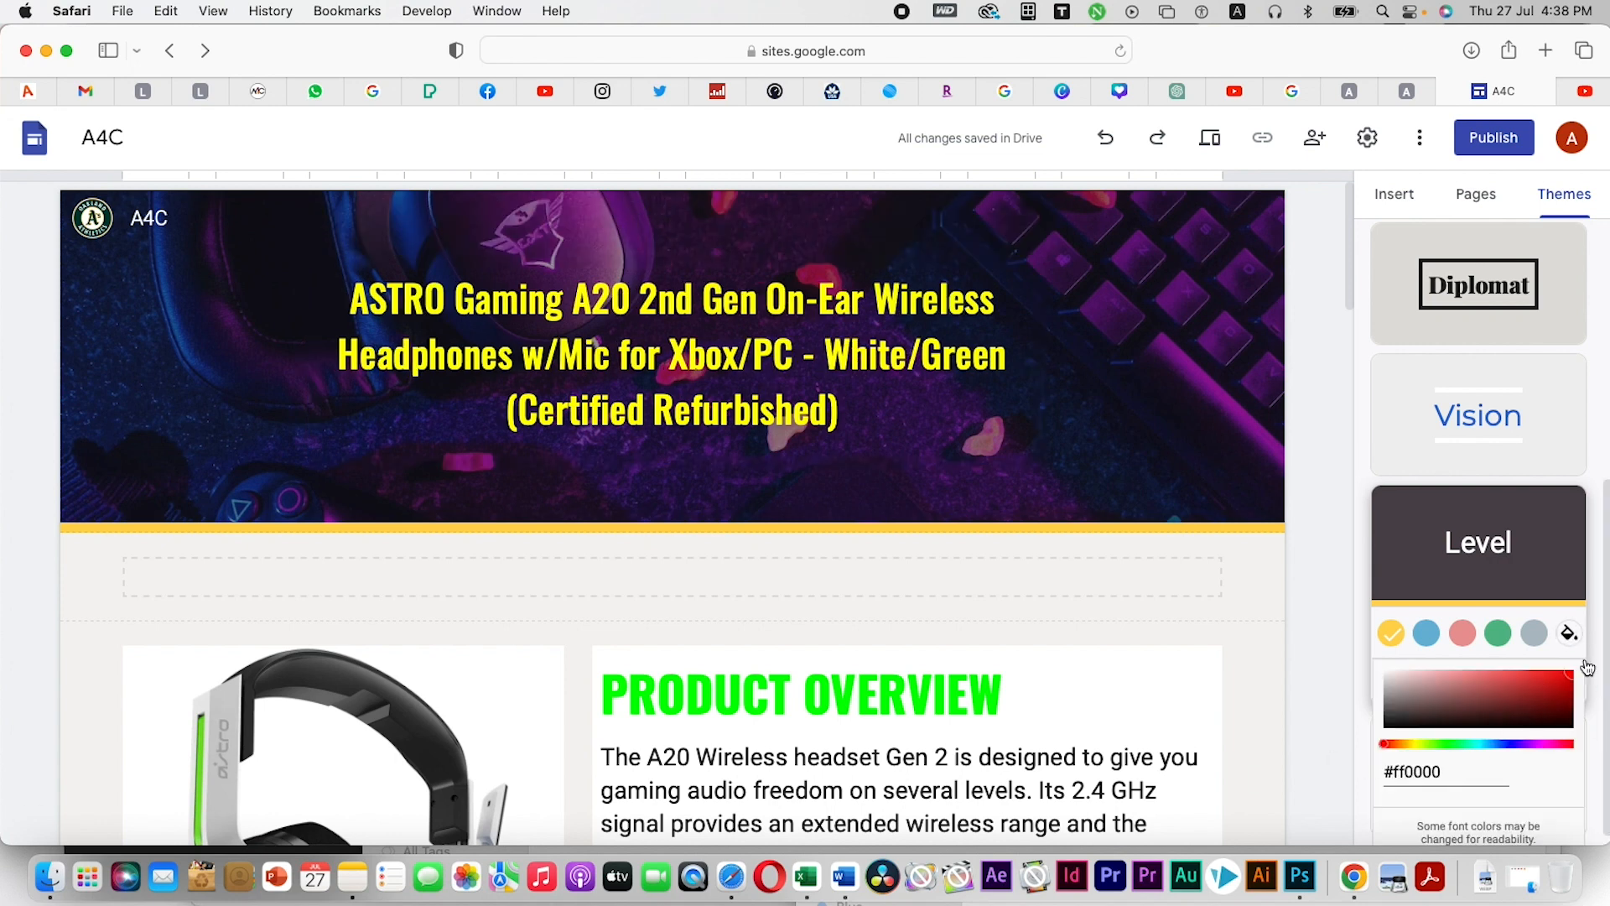
pyautogui.click(1406, 527)
pyautogui.scroll(-3, 673, 409)
pyautogui.scroll(-10, 673, 403)
pyautogui.scroll(13, 673, 403)
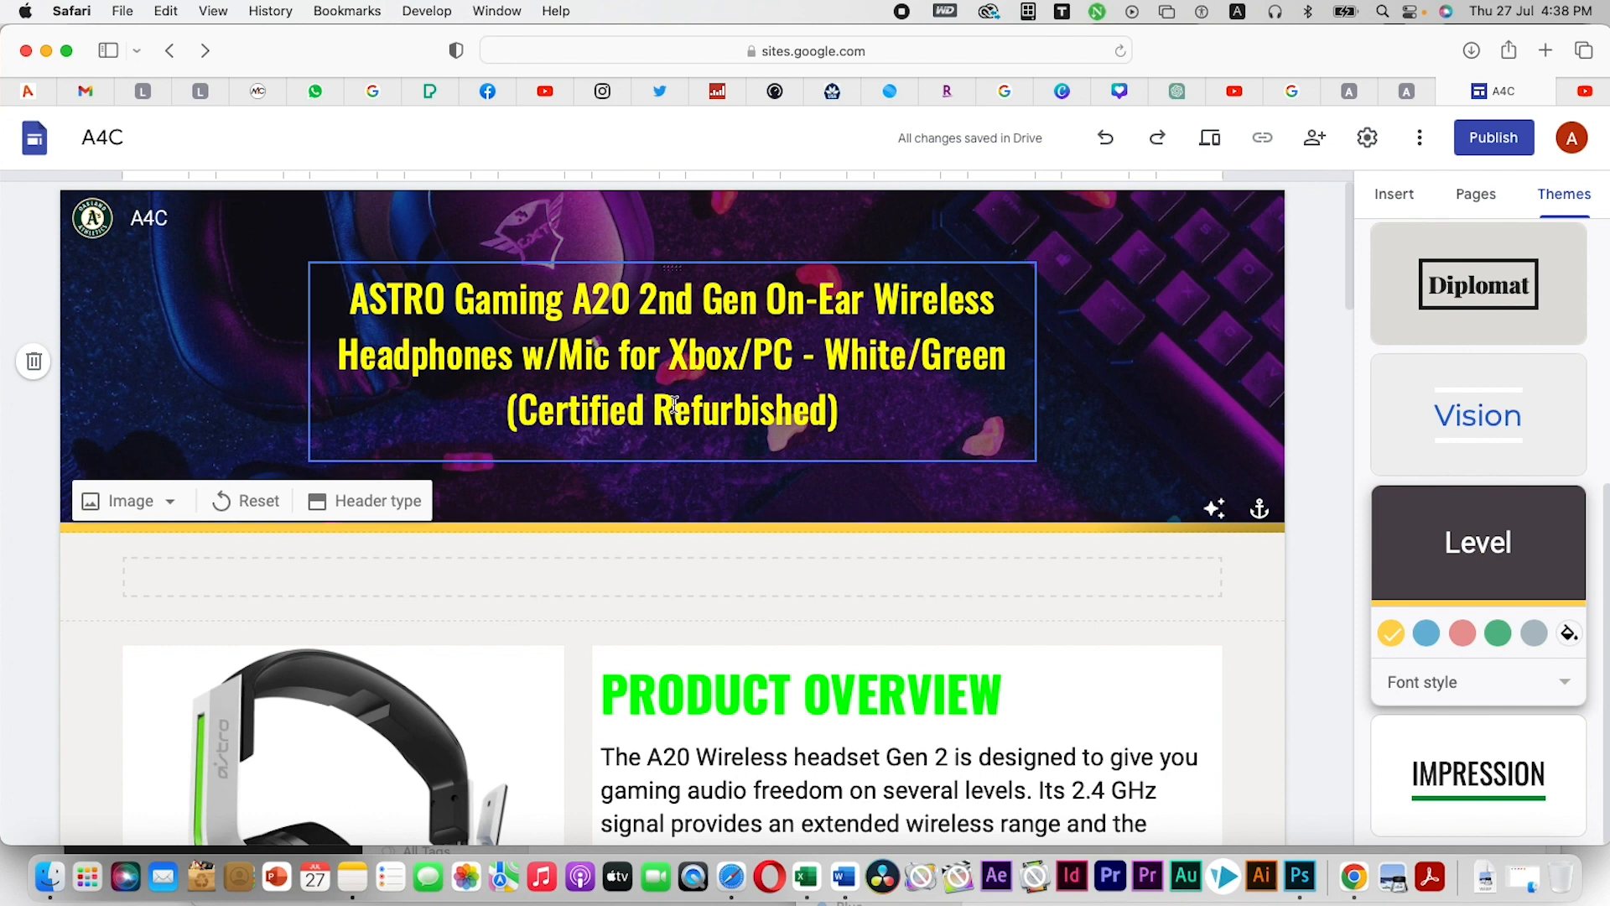
# Review who has access to the site draft and the published site in the sharing settings
pyautogui.click(1325, 150)
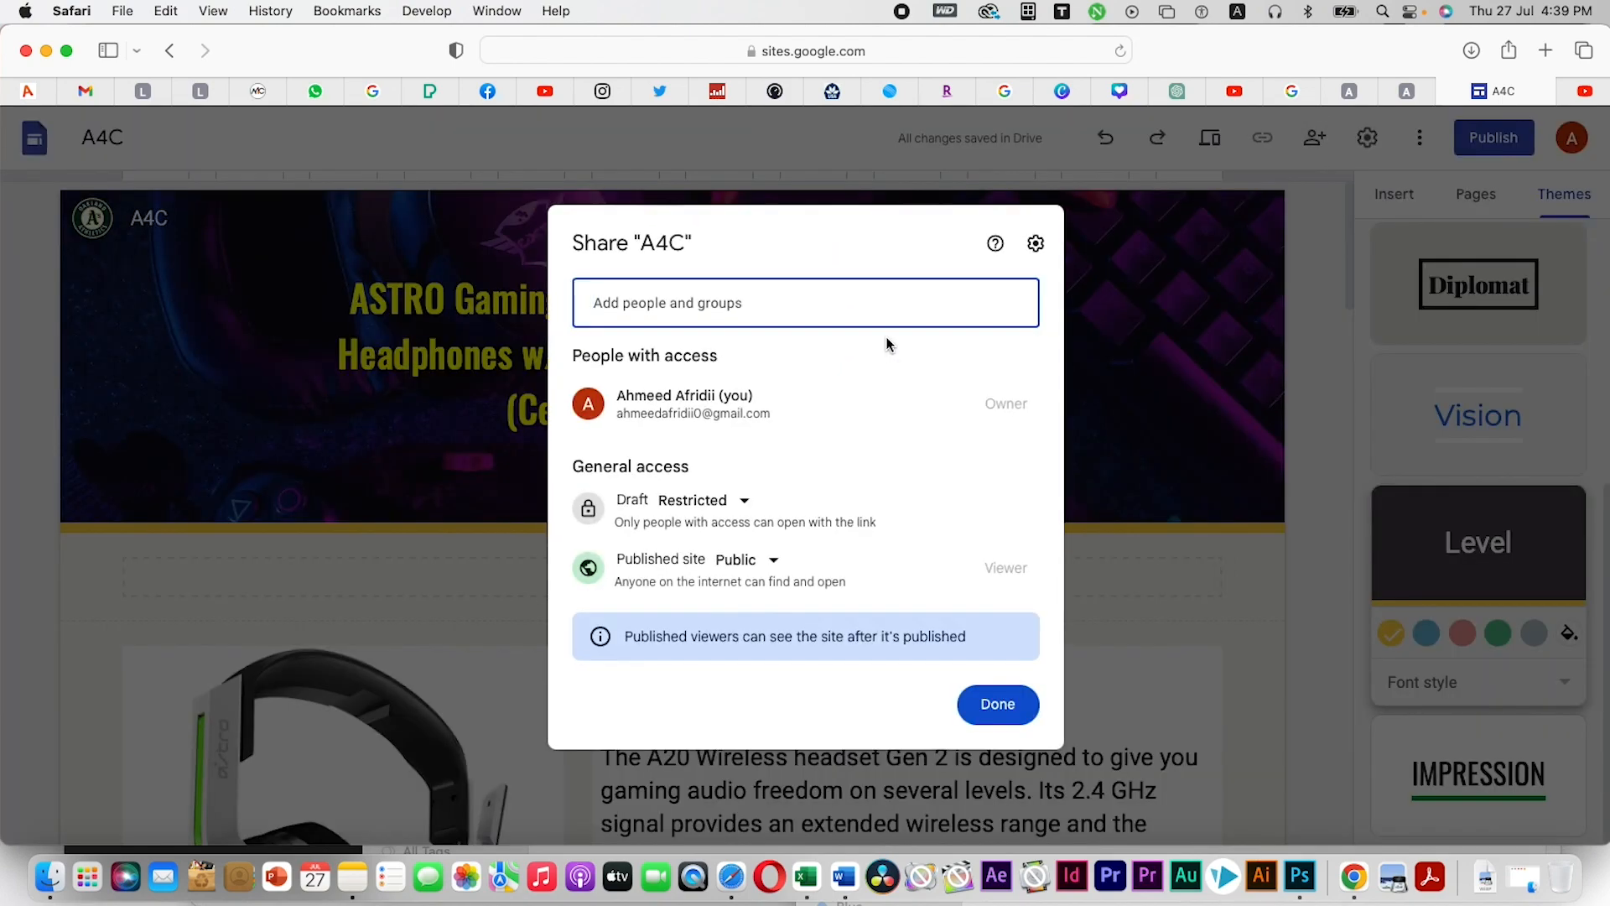
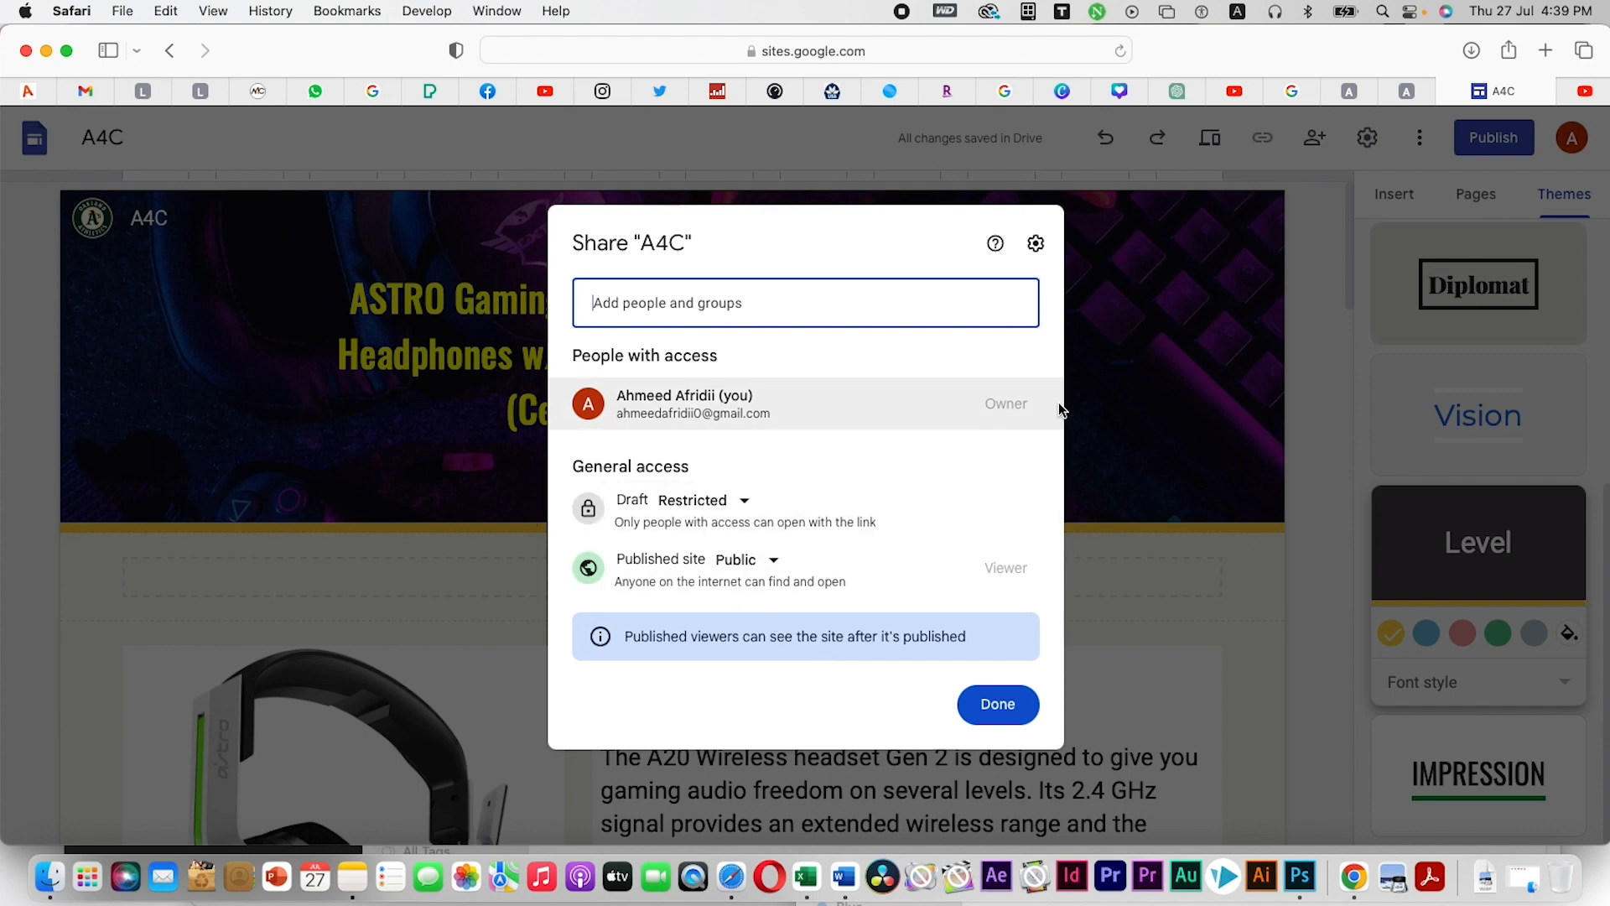
pyautogui.click(693, 161)
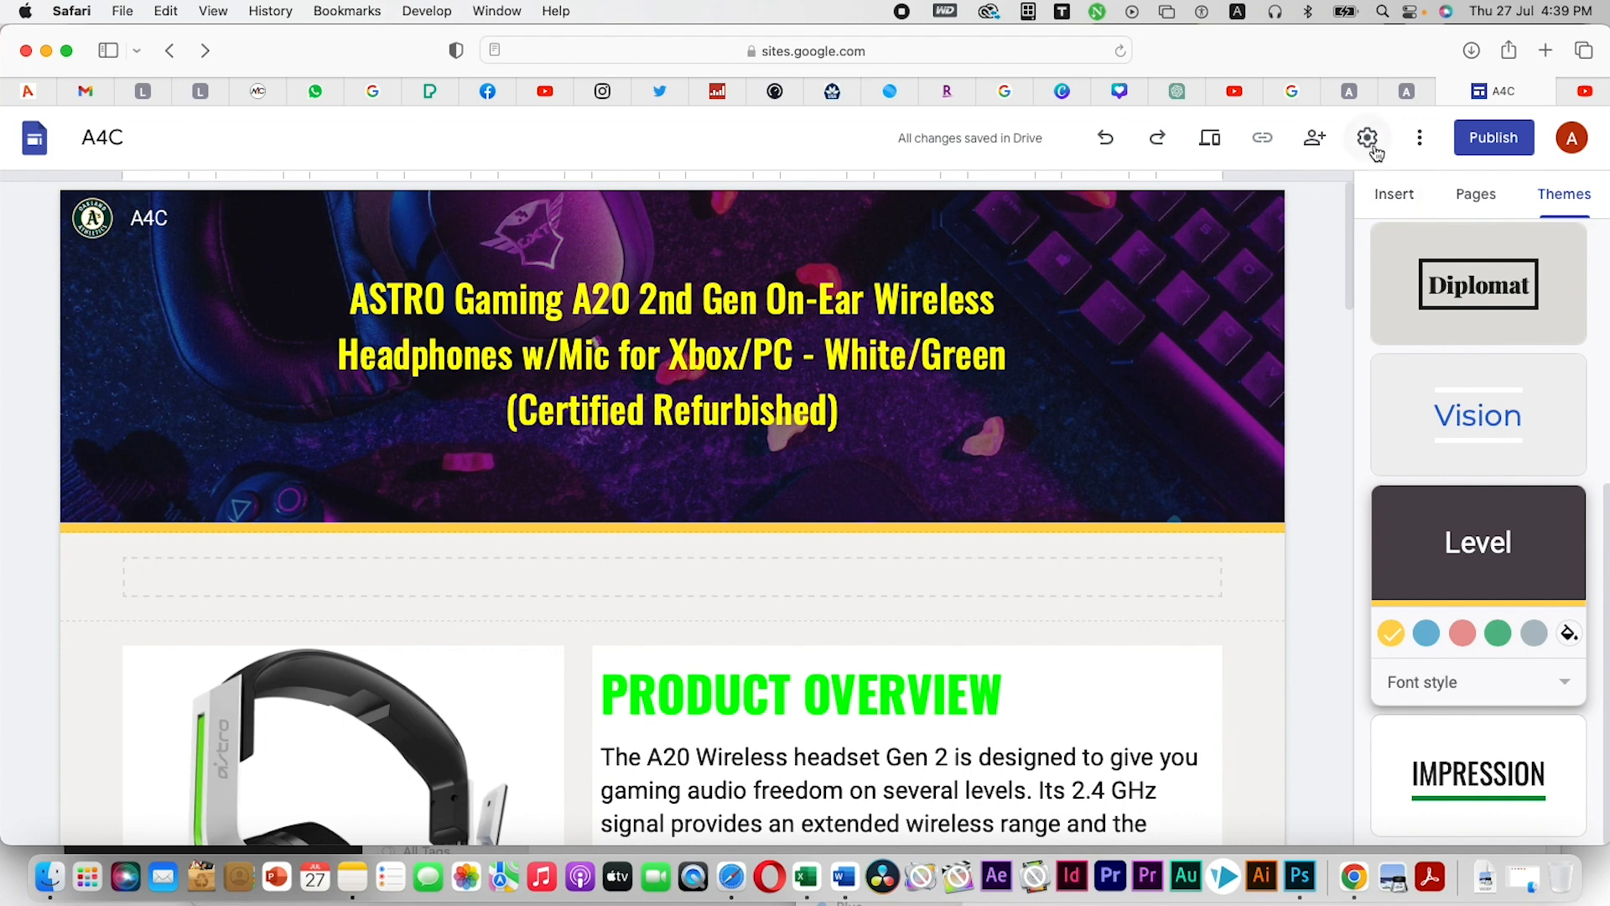
# Try the Side navigation mode in the site settings and switch it back to Top
pyautogui.click(1369, 144)
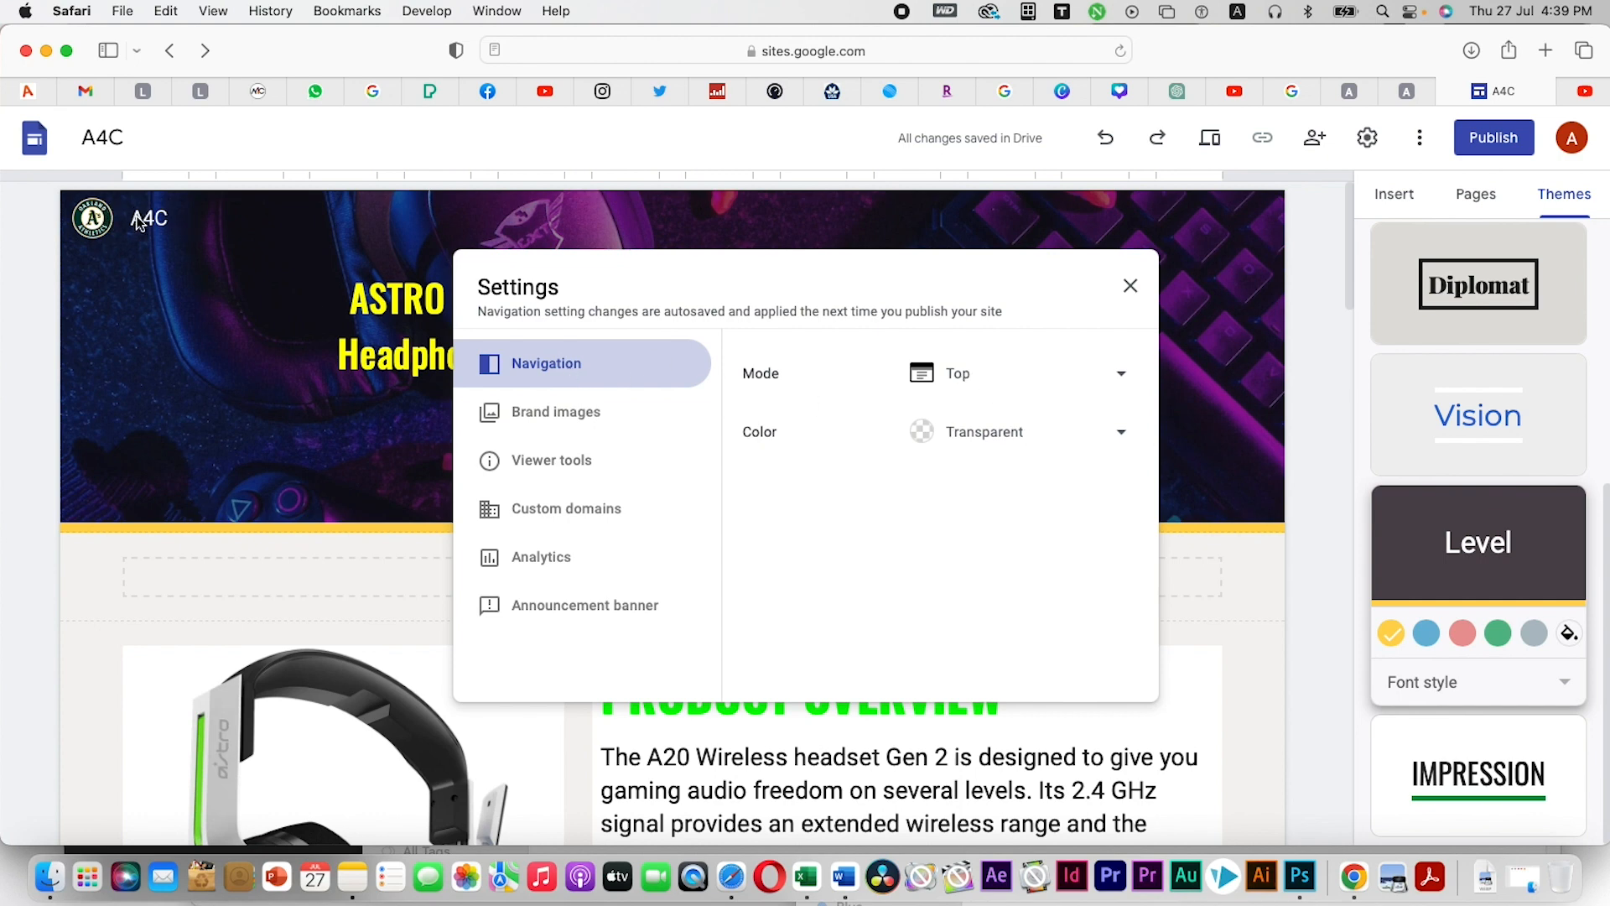
pyautogui.click(1095, 388)
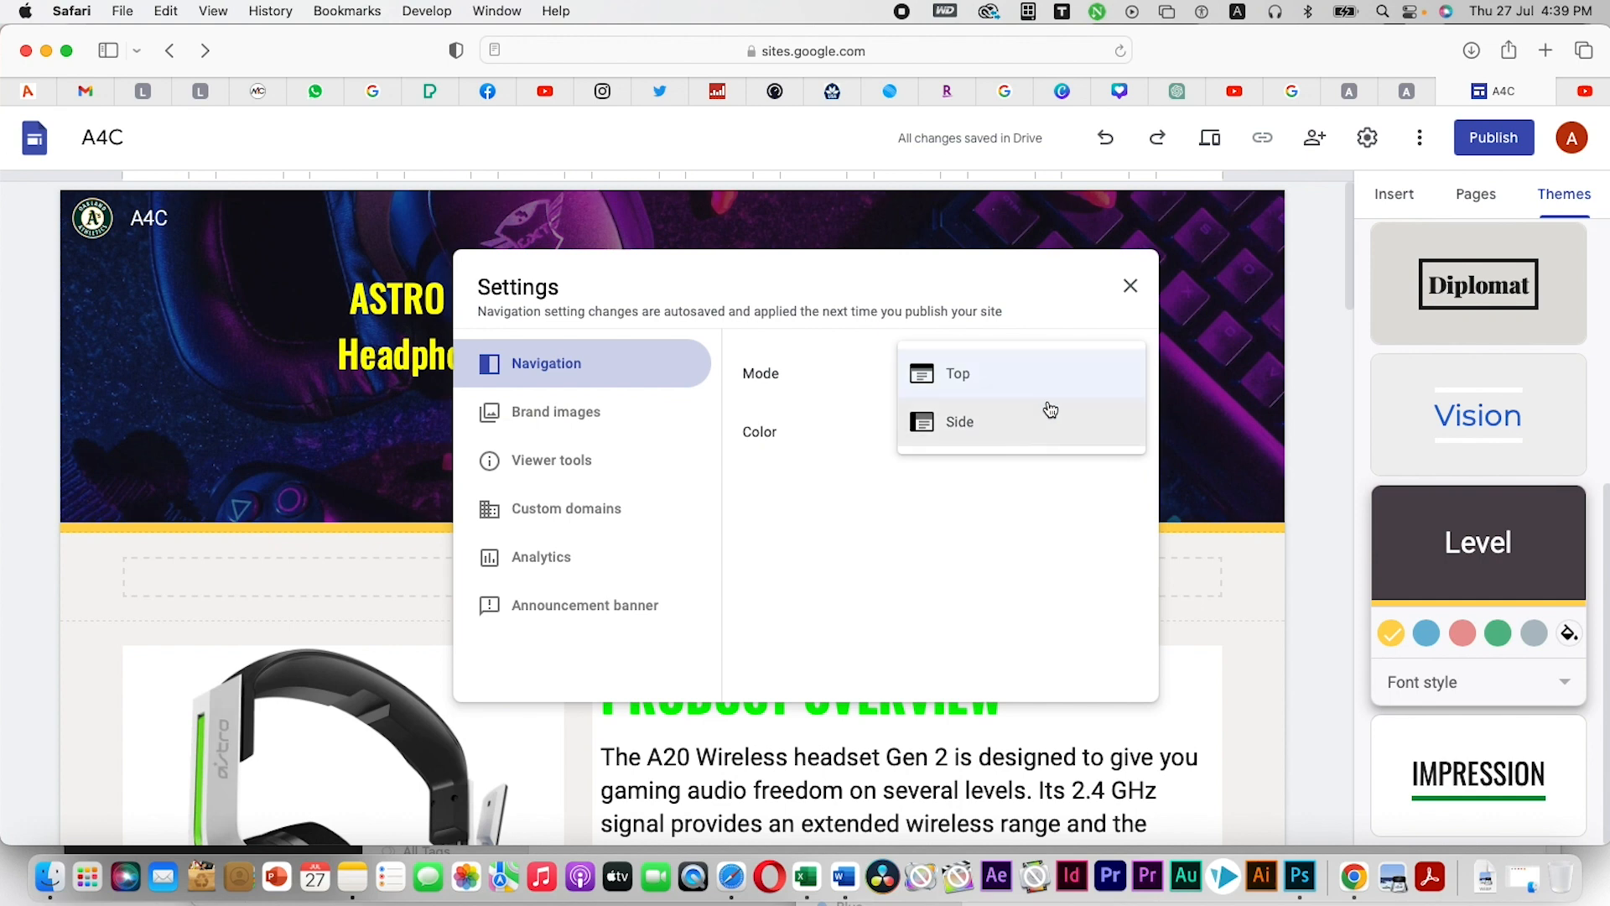
pyautogui.click(984, 430)
pyautogui.click(1110, 367)
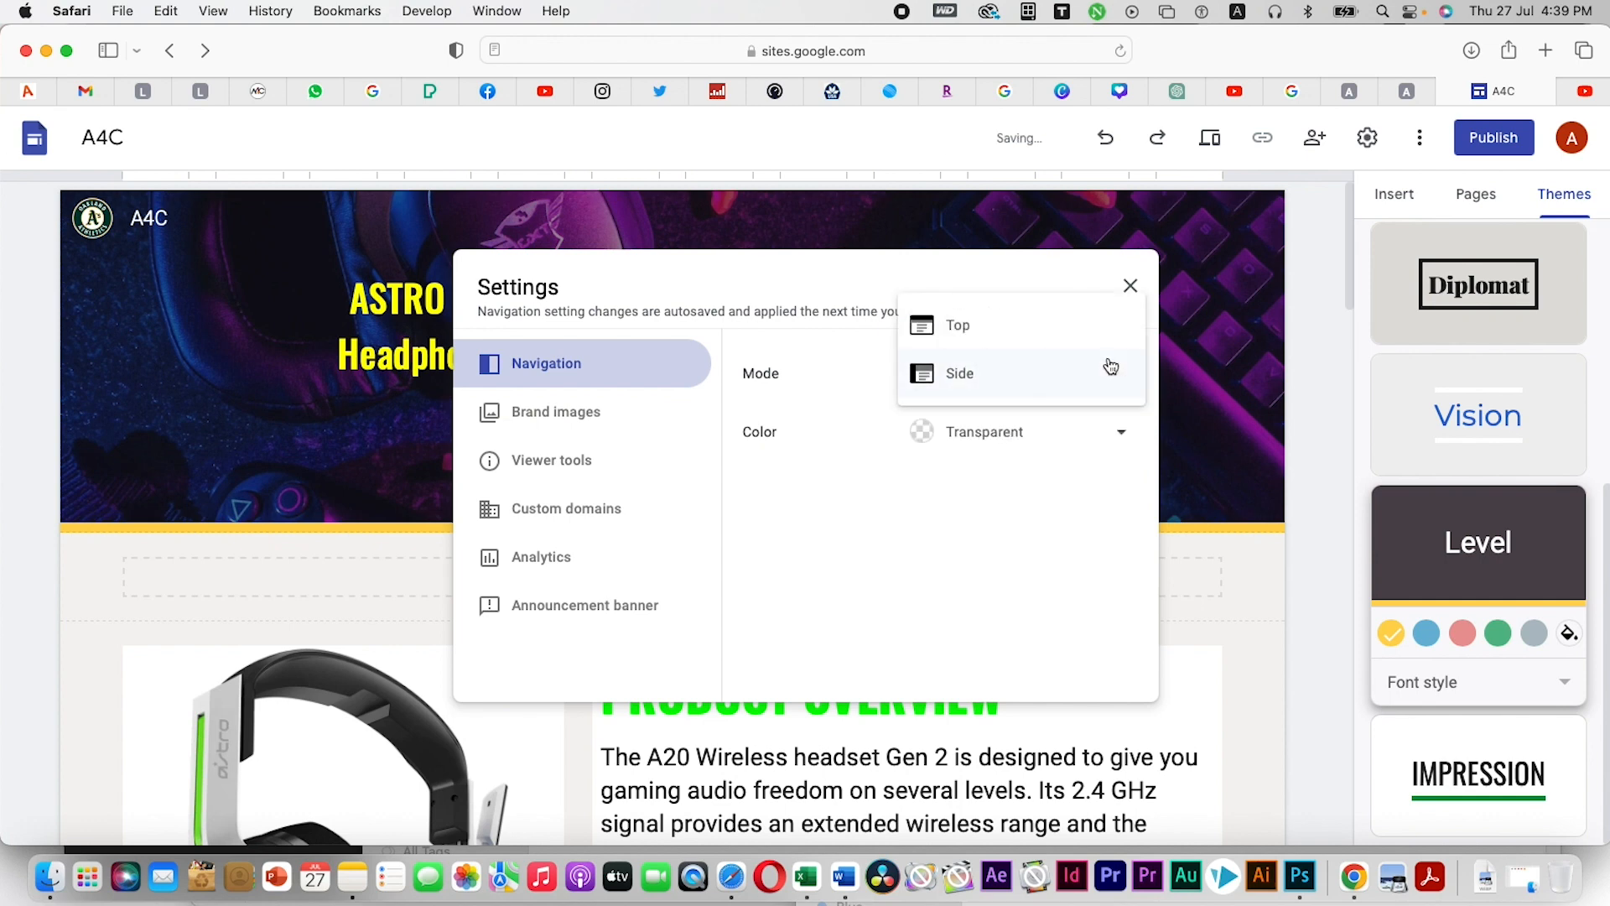
pyautogui.click(991, 329)
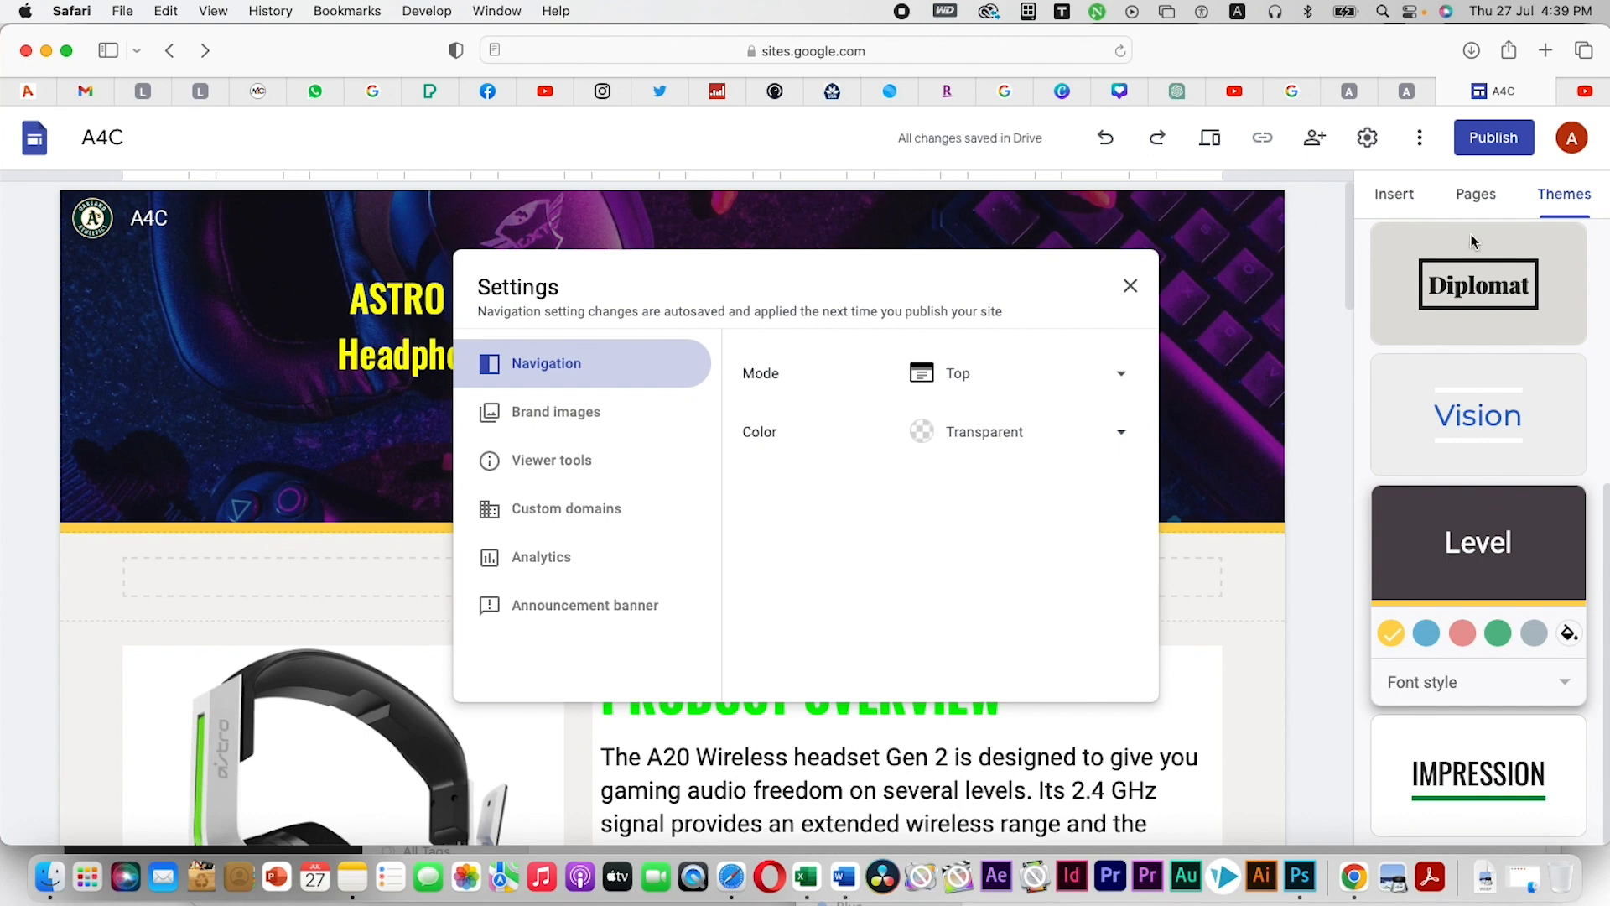
pyautogui.click(1352, 225)
# Add a new page named "about us" to the site
pyautogui.click(1475, 193)
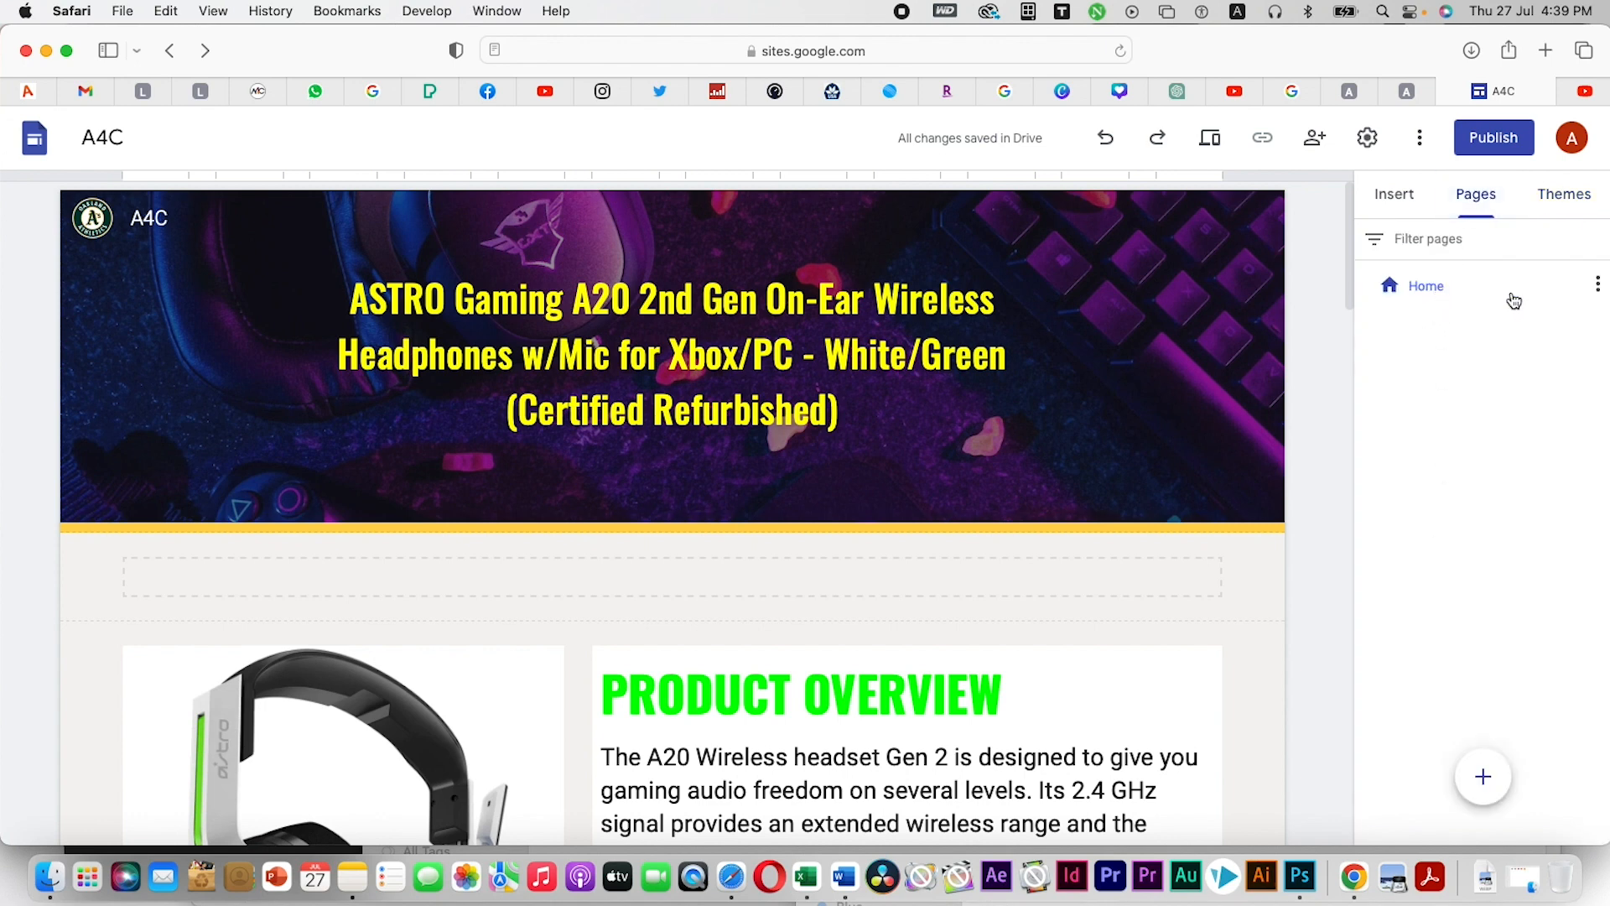
pyautogui.click(1599, 286)
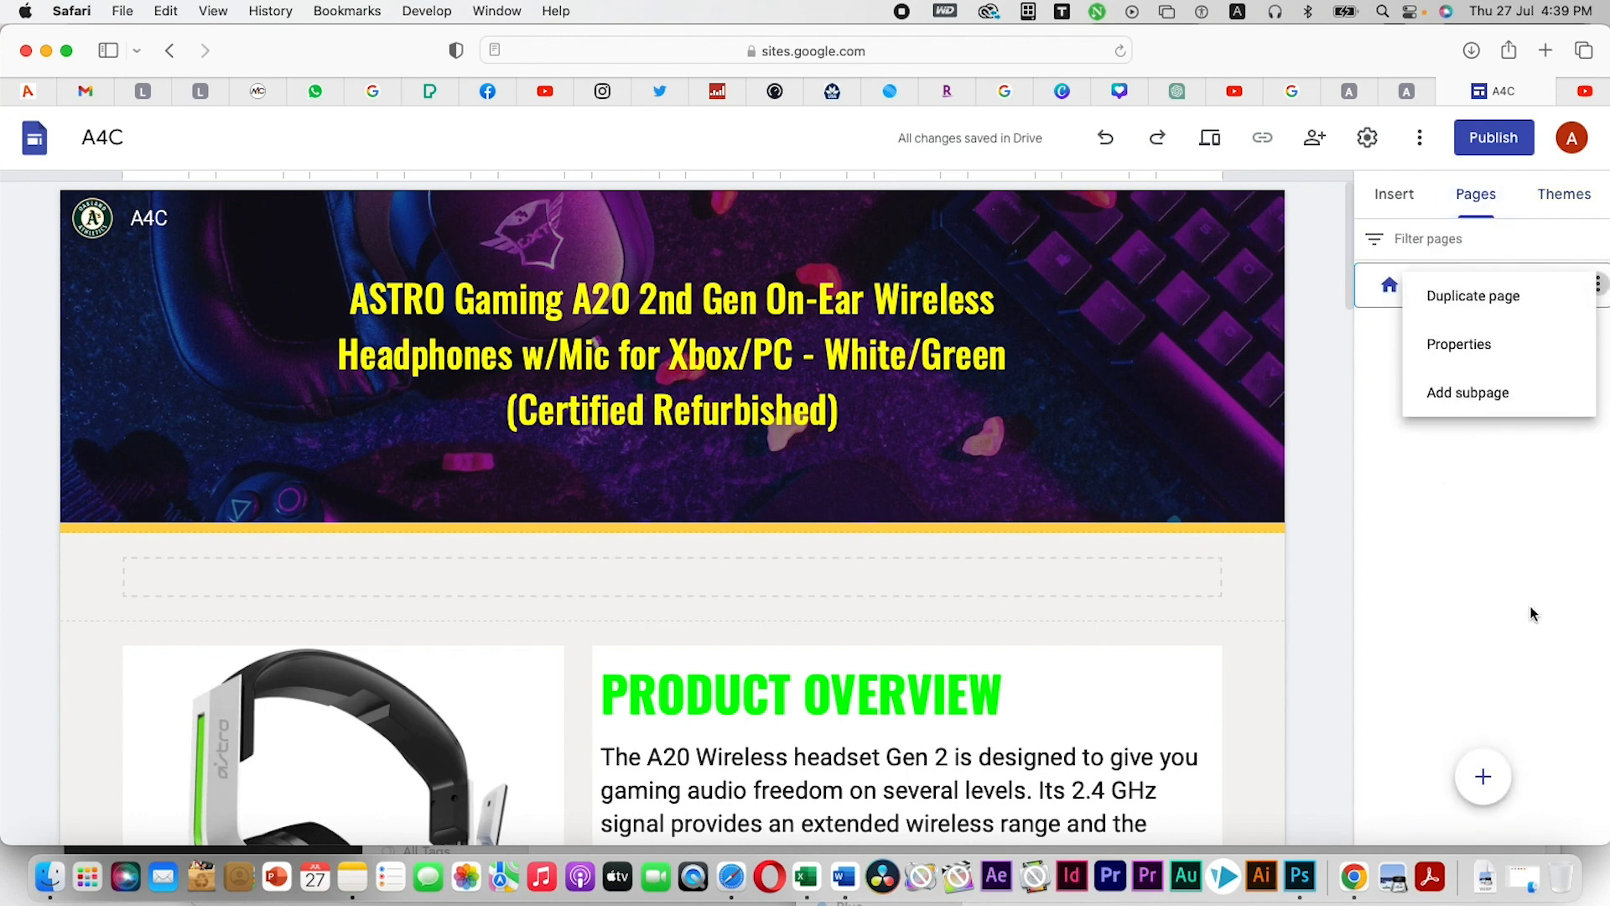
pyautogui.rightClick(1432, 354)
pyautogui.click(1416, 364)
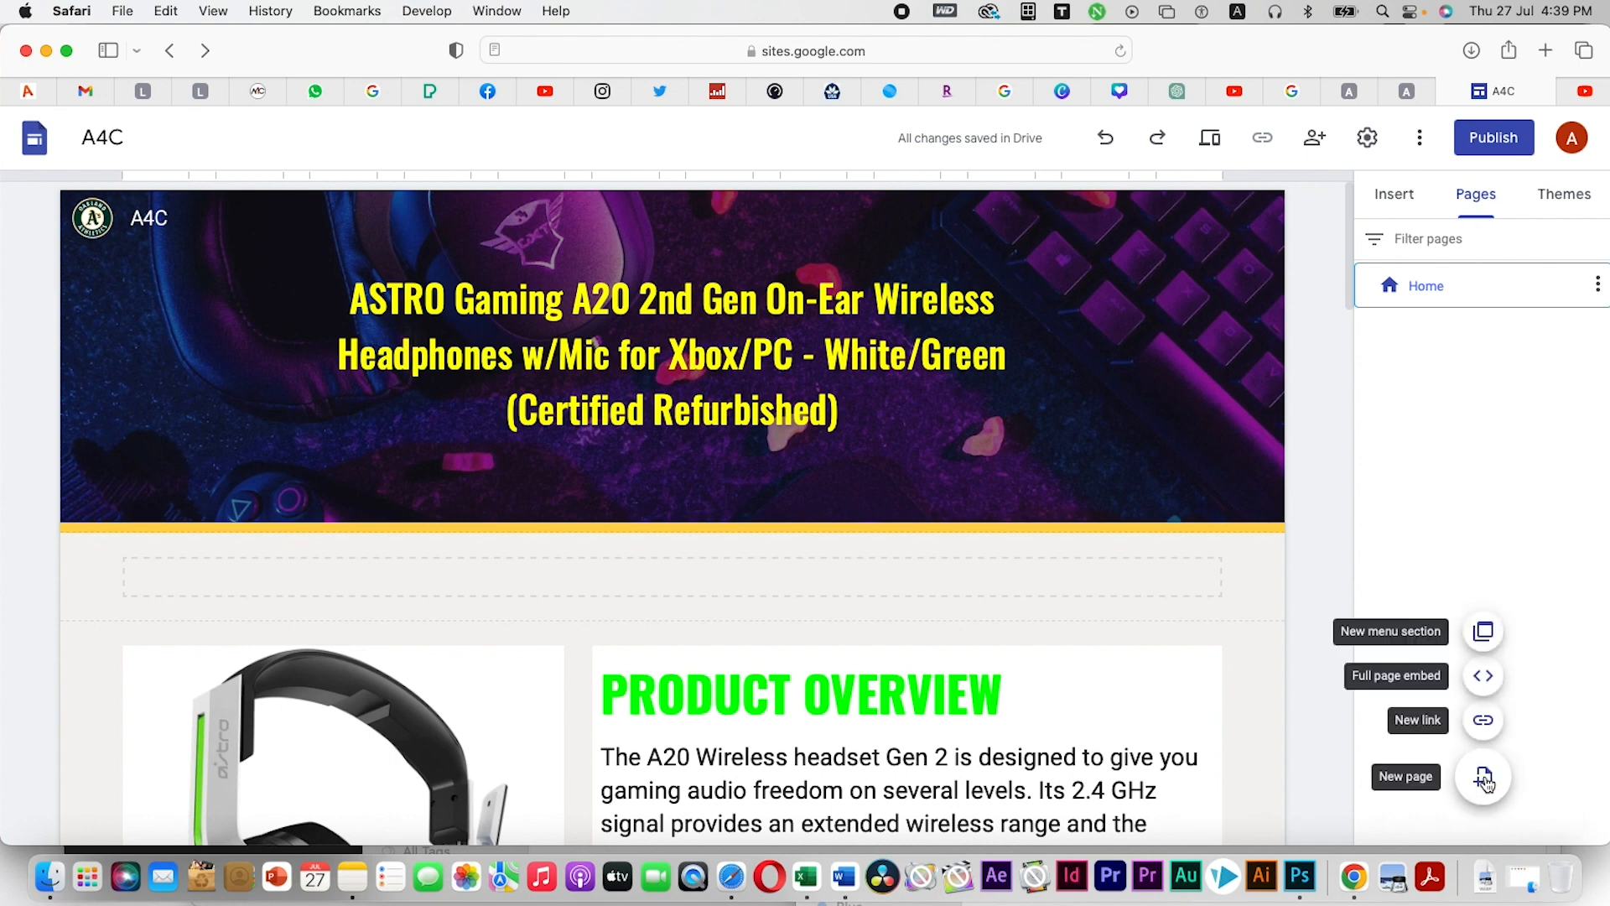
pyautogui.click(1484, 776)
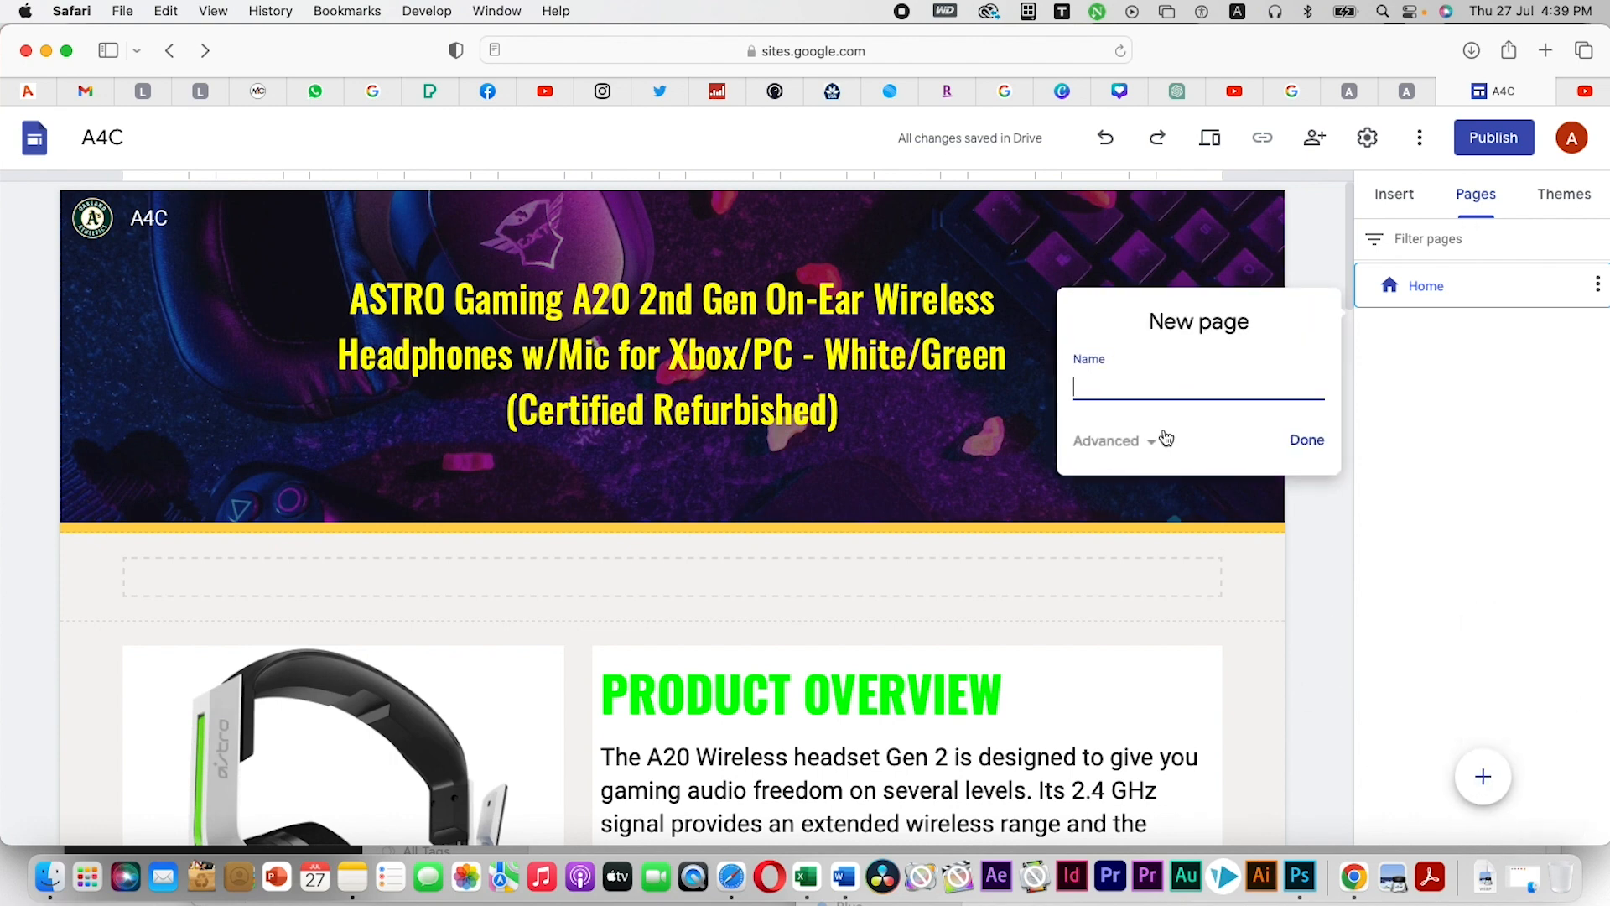
pyautogui.write('about us')
pyautogui.click(1305, 442)
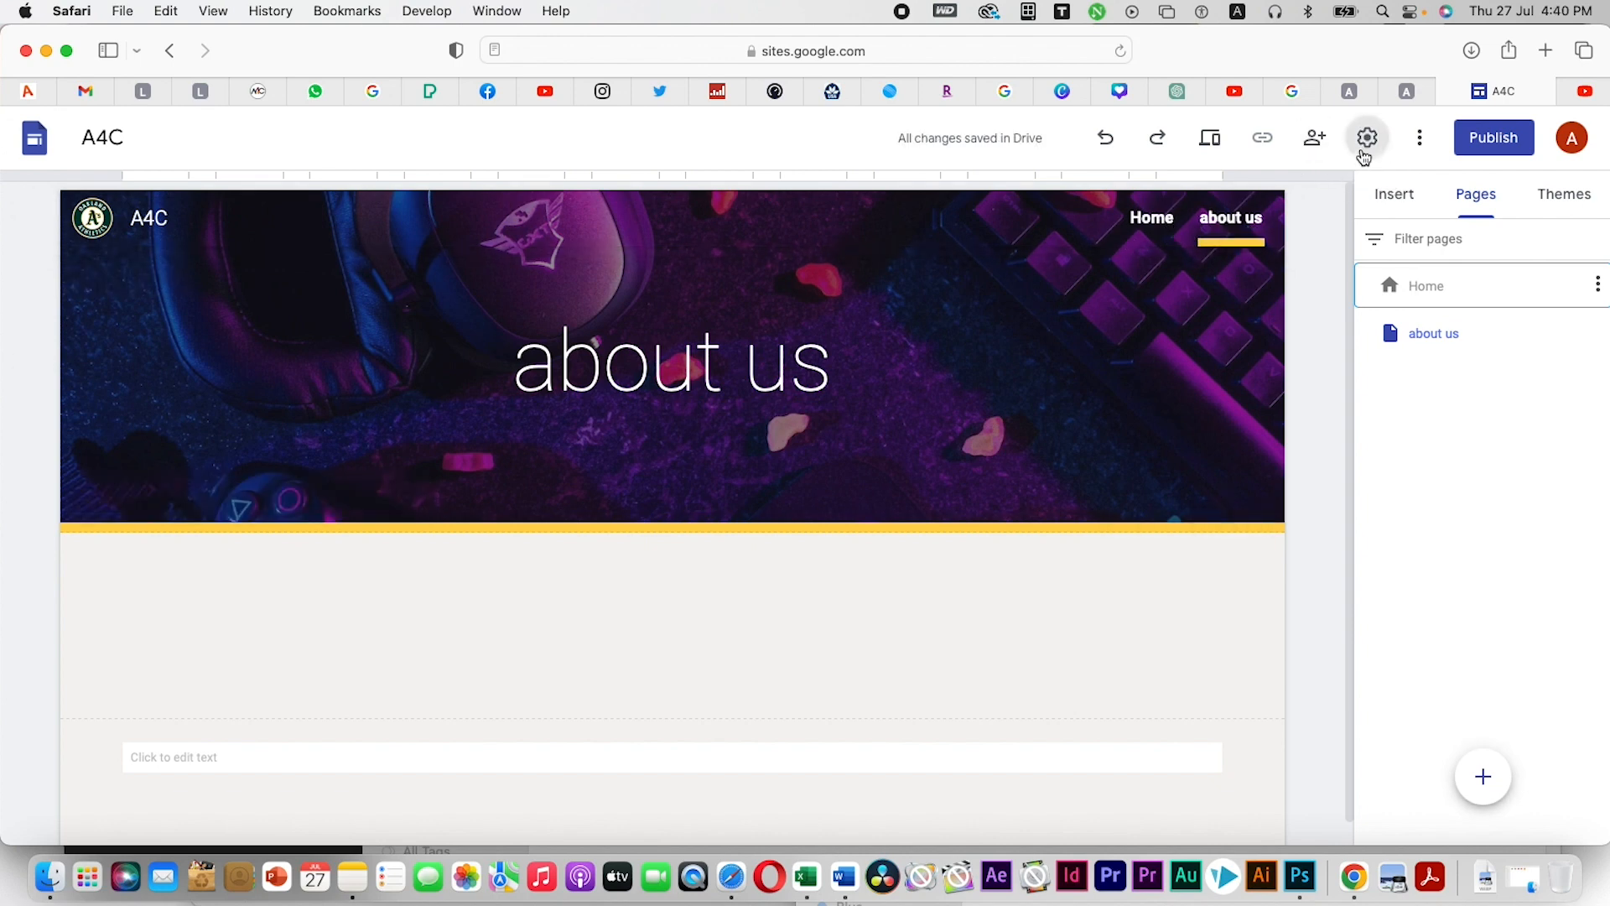
# Try the Side navigation mode, check the page links in its sidebar menu, and return the mode to Top
pyautogui.click(1363, 154)
pyautogui.click(1026, 377)
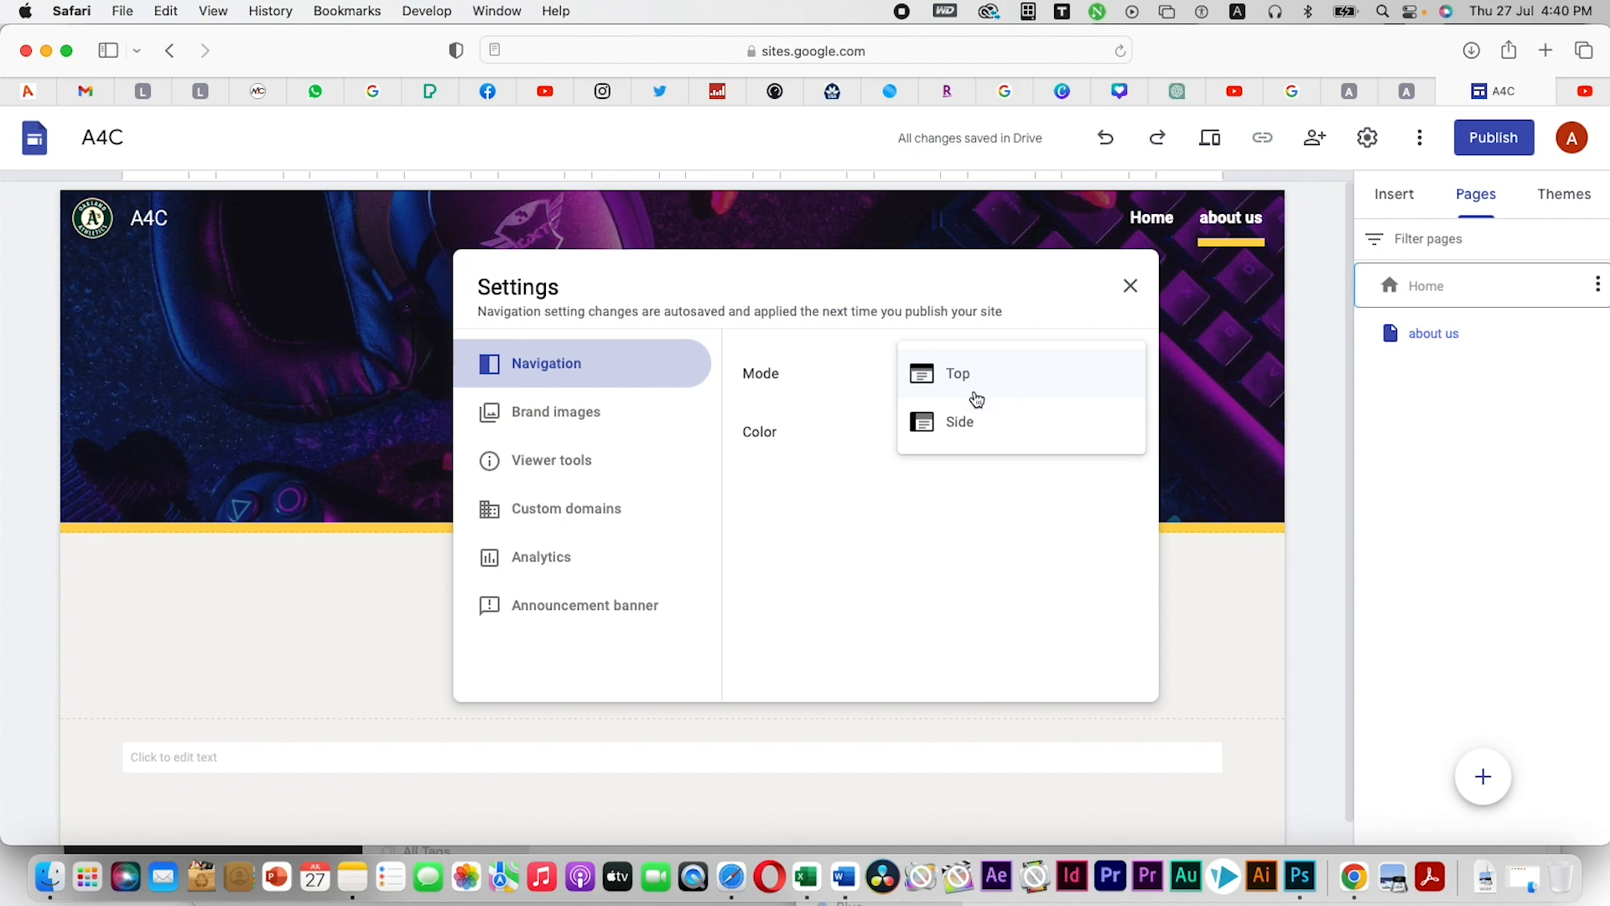
pyautogui.click(970, 423)
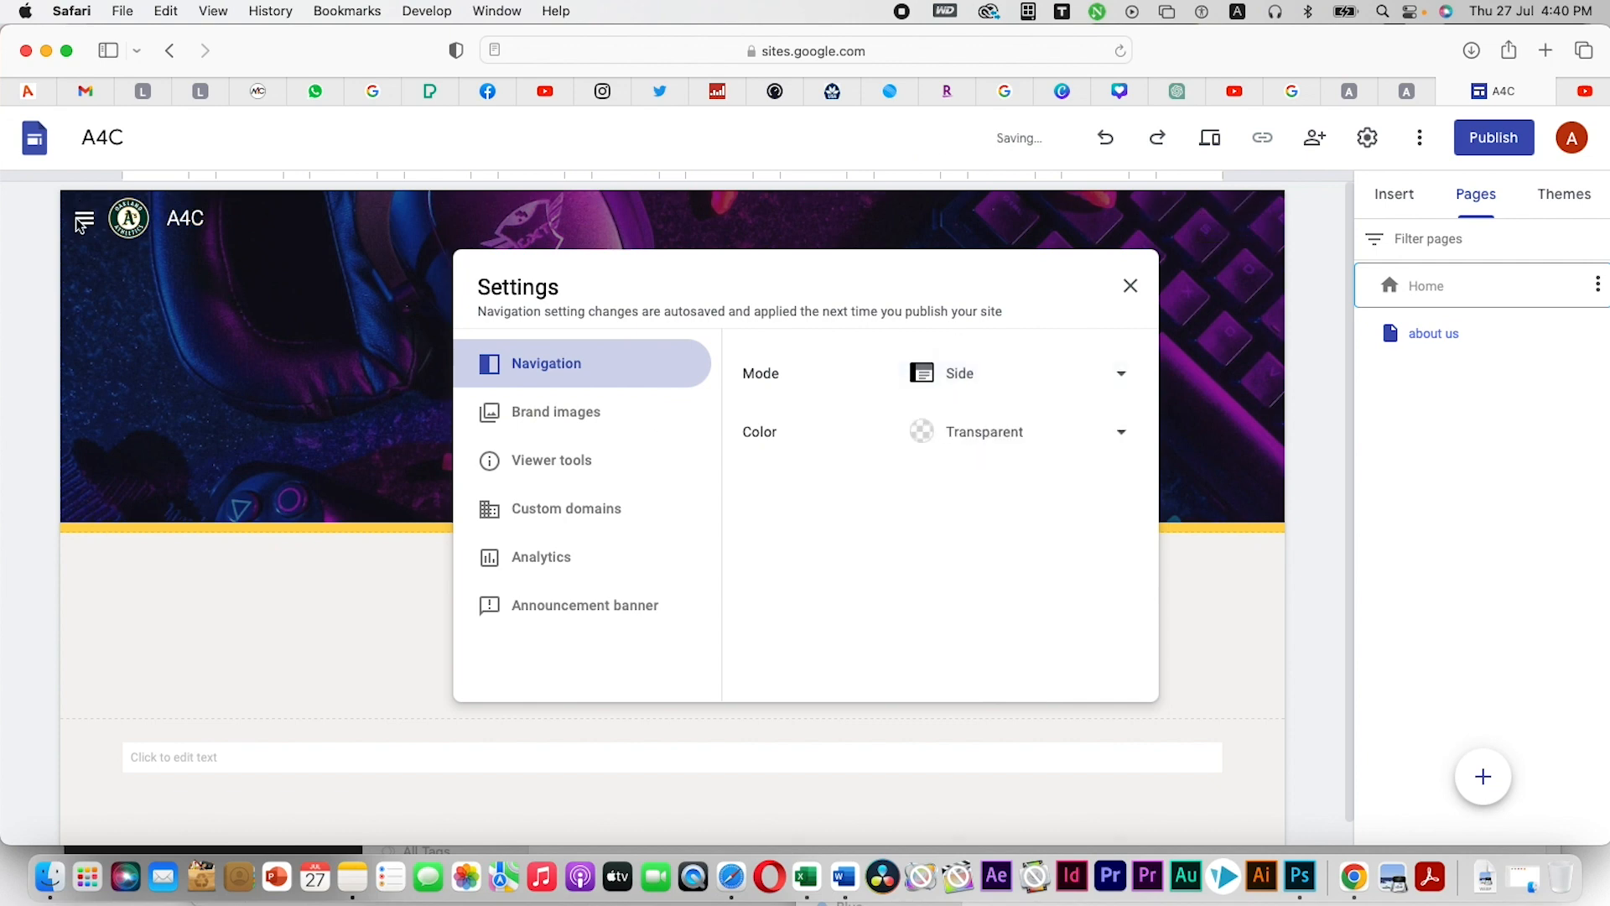
pyautogui.click(1132, 286)
pyautogui.click(85, 221)
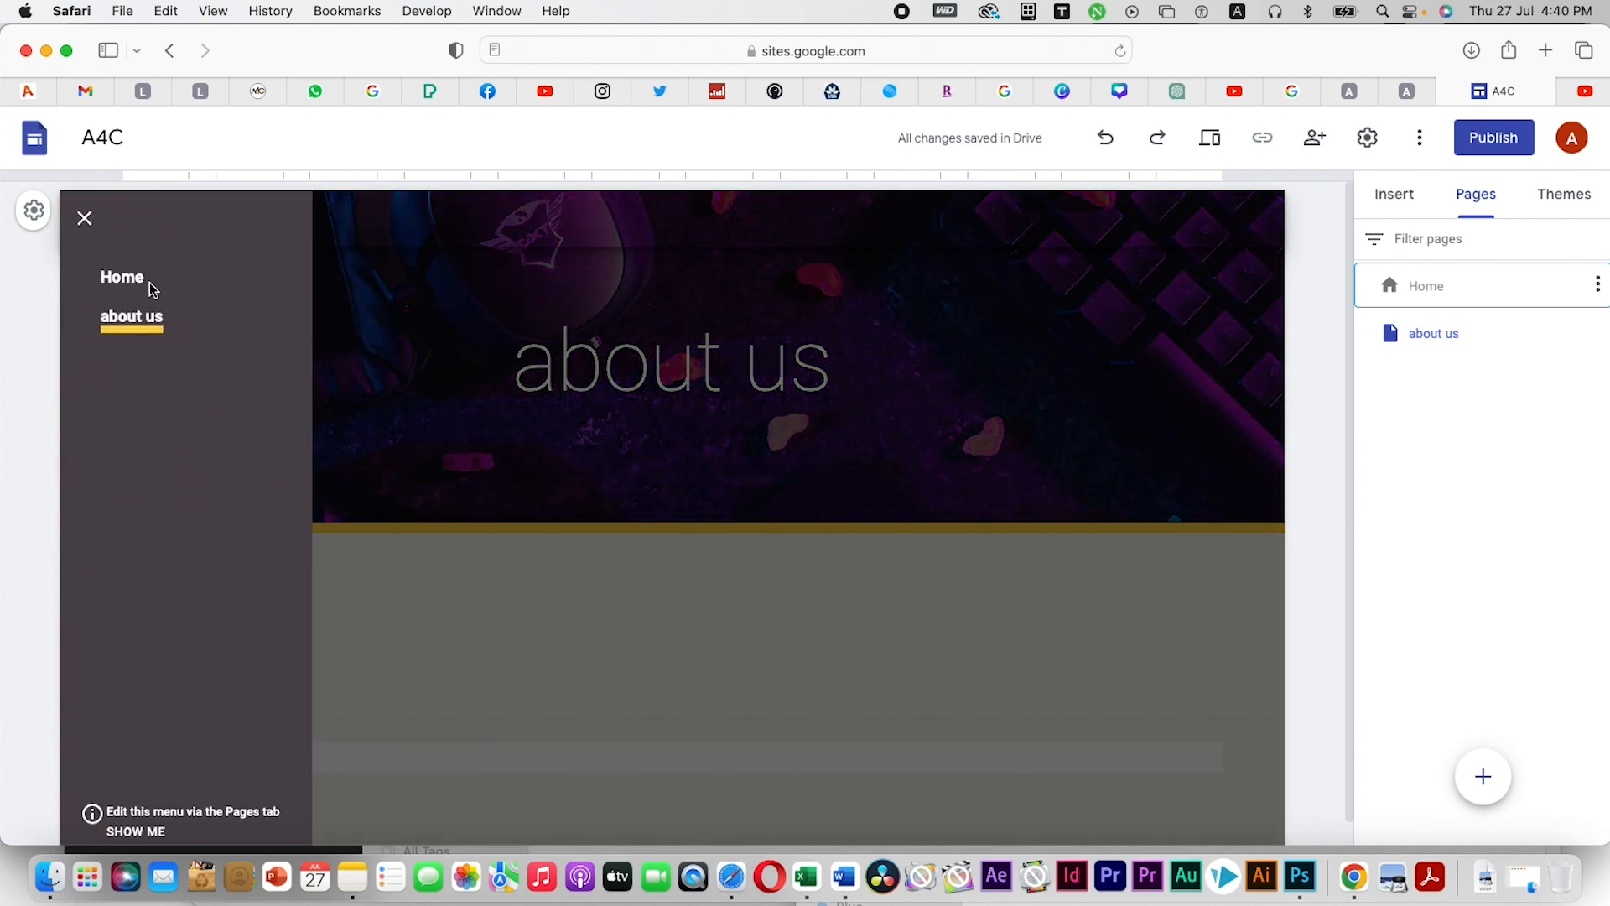
pyautogui.click(84, 218)
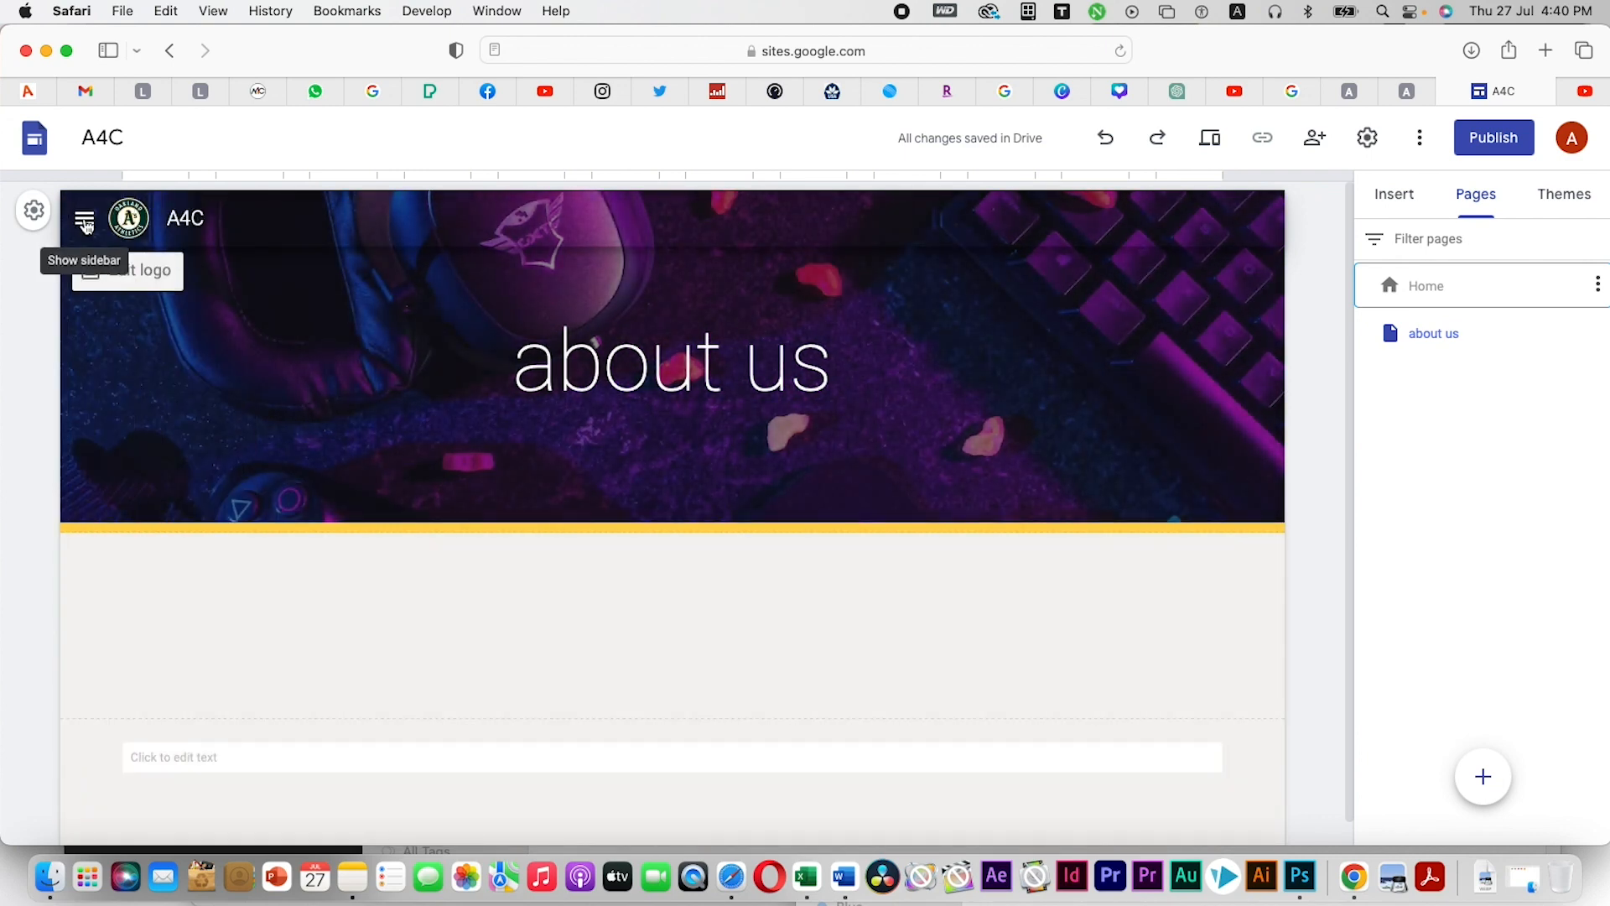
pyautogui.click(1367, 136)
pyautogui.click(979, 379)
pyautogui.click(1003, 337)
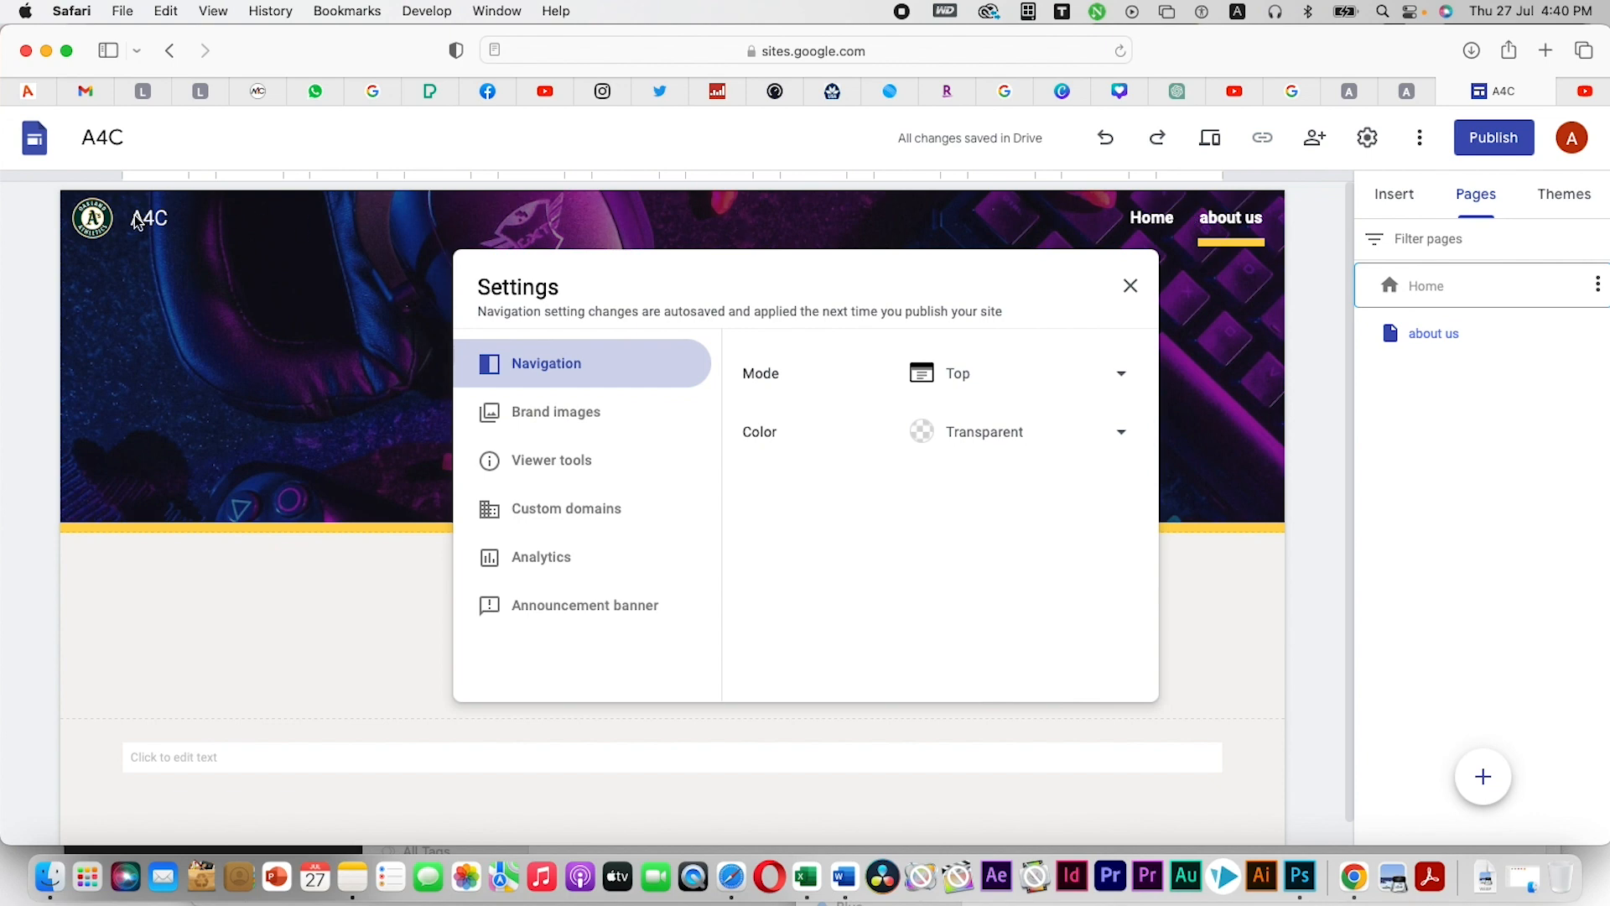
# Try White and Black as the navigation bar color and return it to Transparent
pyautogui.click(1098, 442)
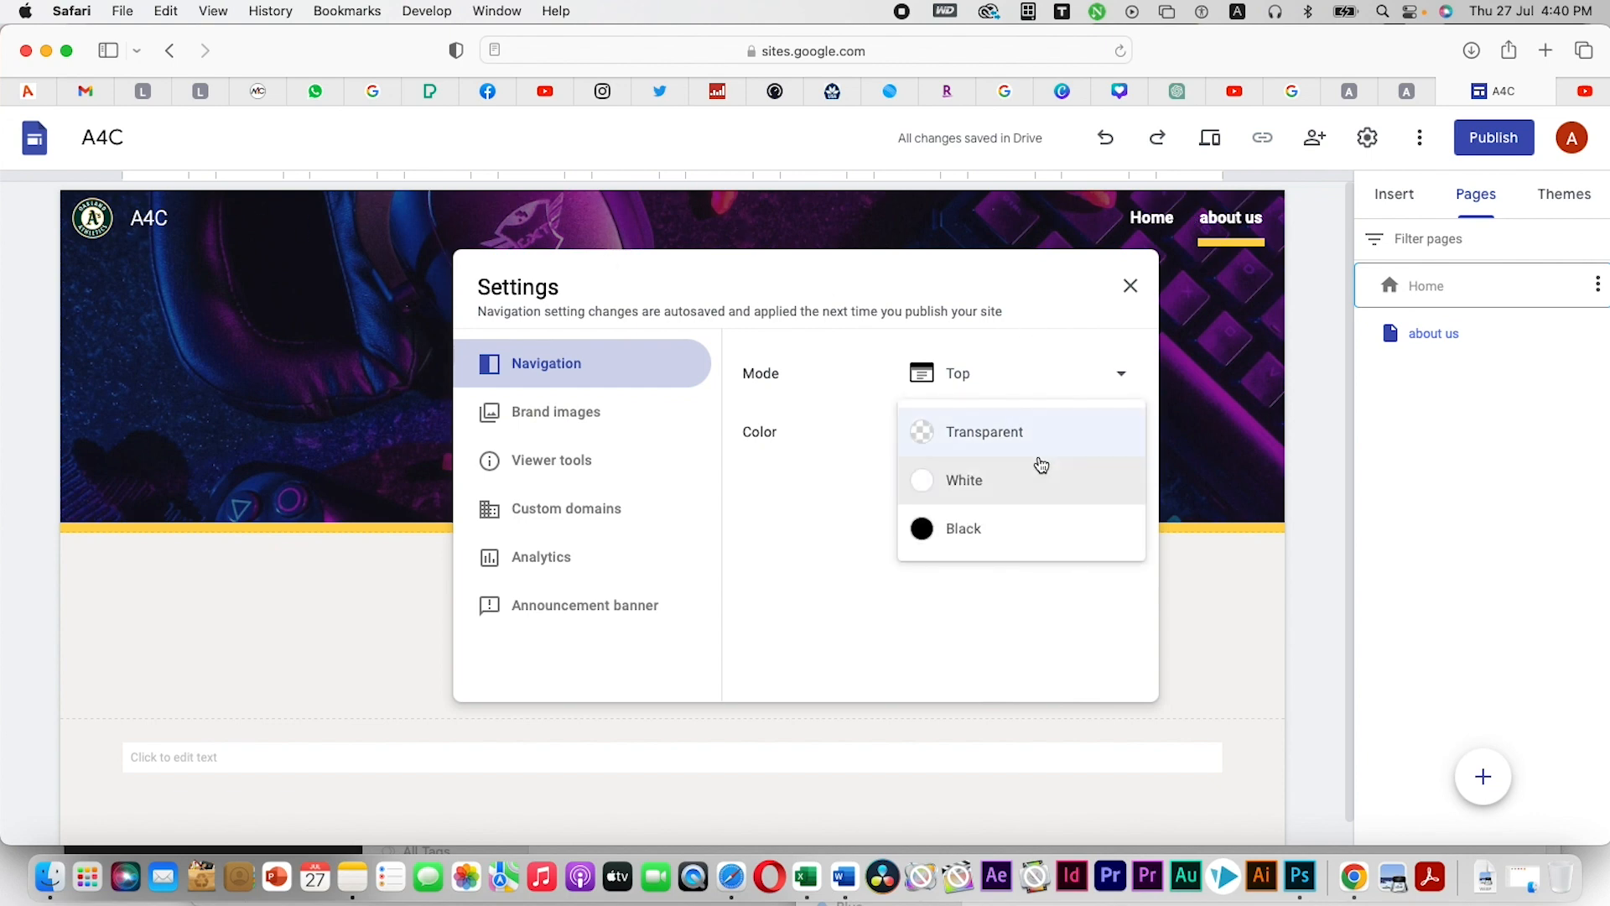
pyautogui.click(985, 495)
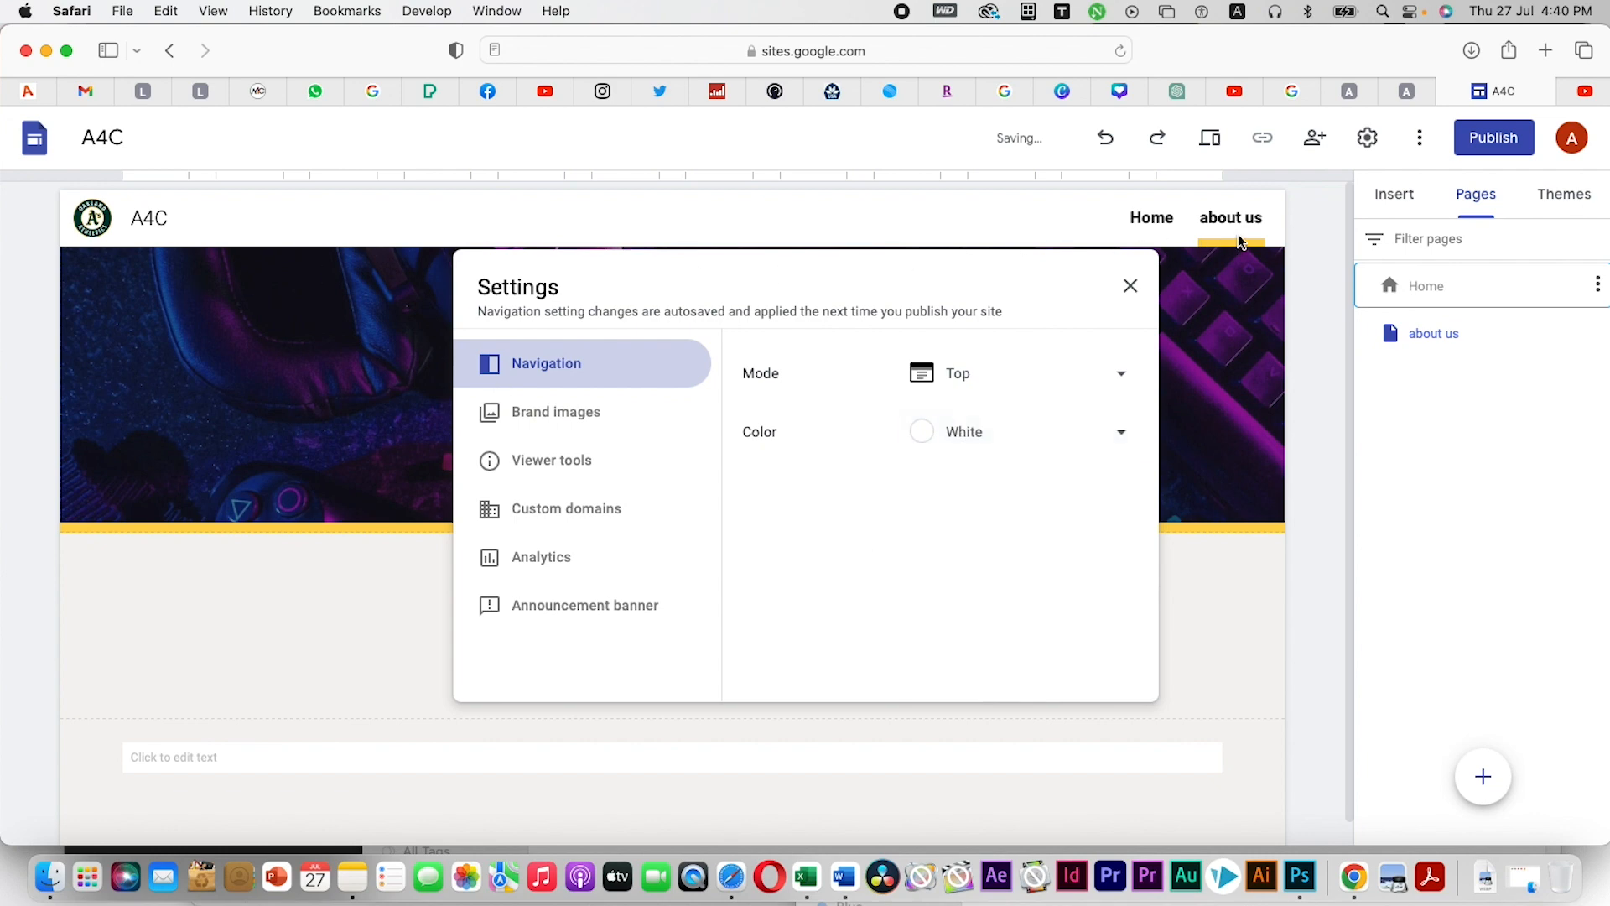
pyautogui.click(1009, 448)
pyautogui.click(969, 505)
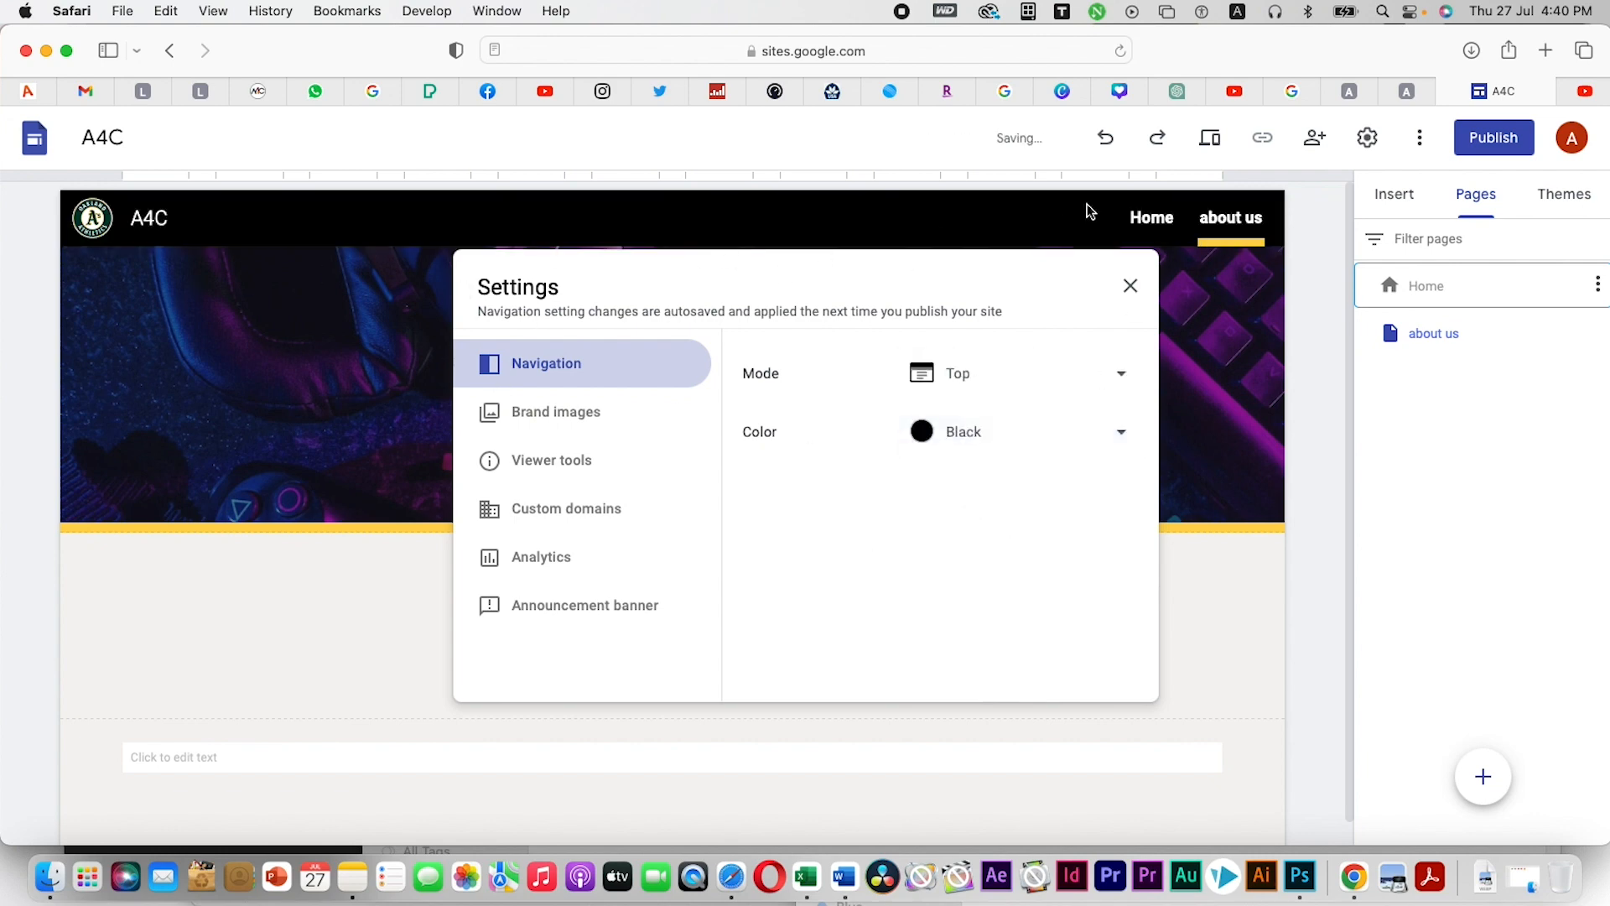
pyautogui.click(1065, 433)
pyautogui.click(979, 344)
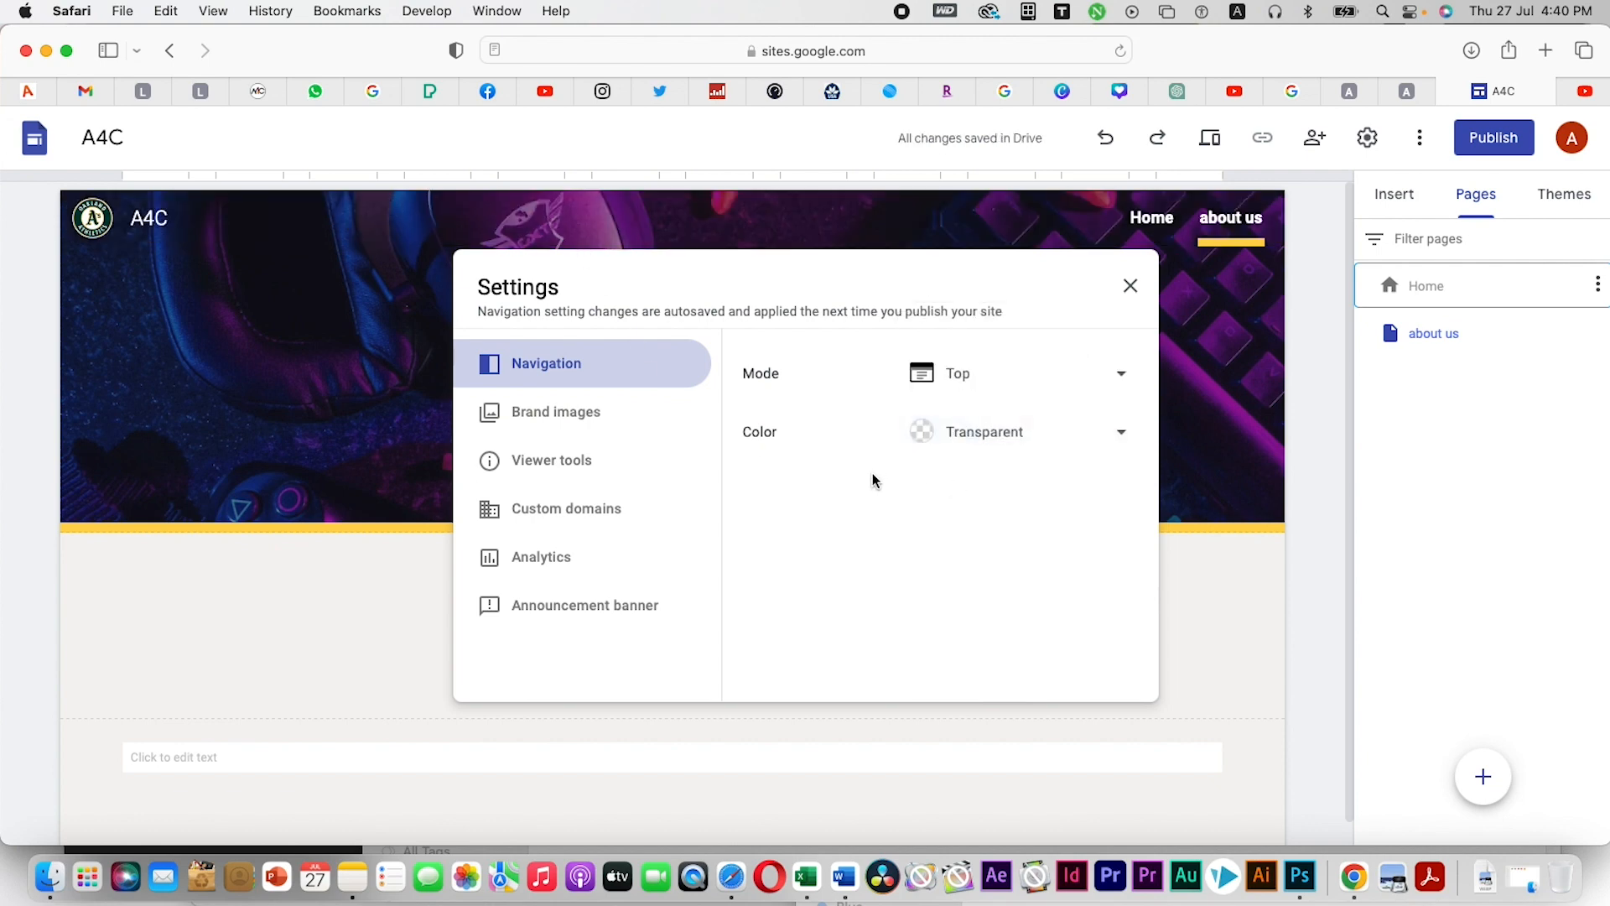
# Examine the brand image settings and the favicons of the open YouTube, Facebook and WhatsApp pages
pyautogui.click(567, 428)
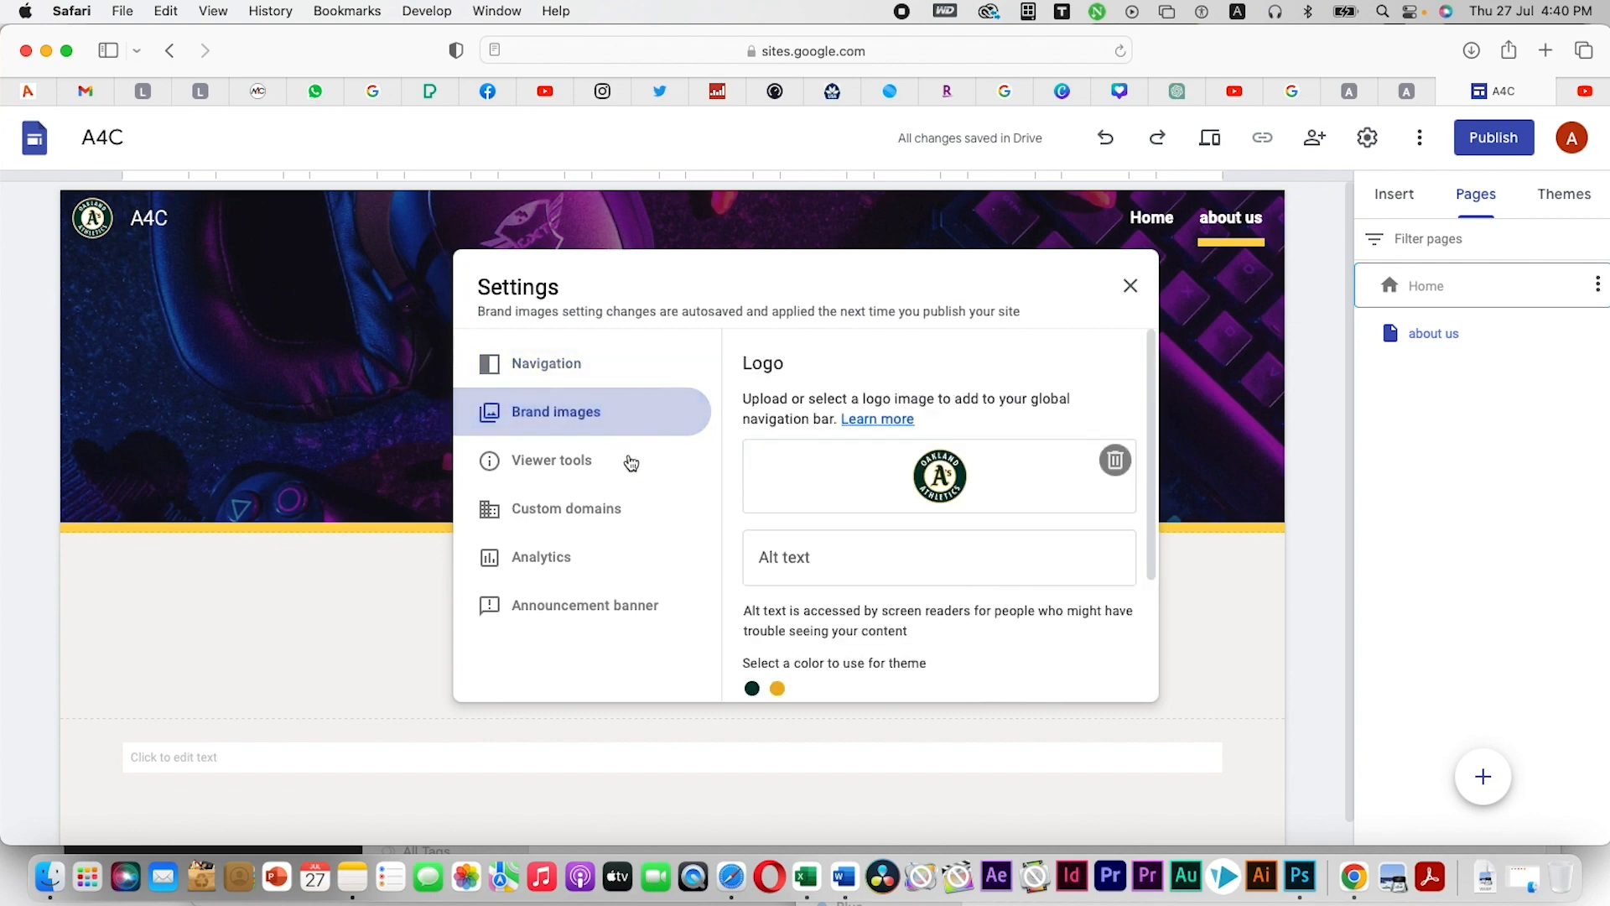
pyautogui.scroll(-4, 963, 475)
pyautogui.scroll(4, 963, 476)
pyautogui.scroll(-4, 949, 510)
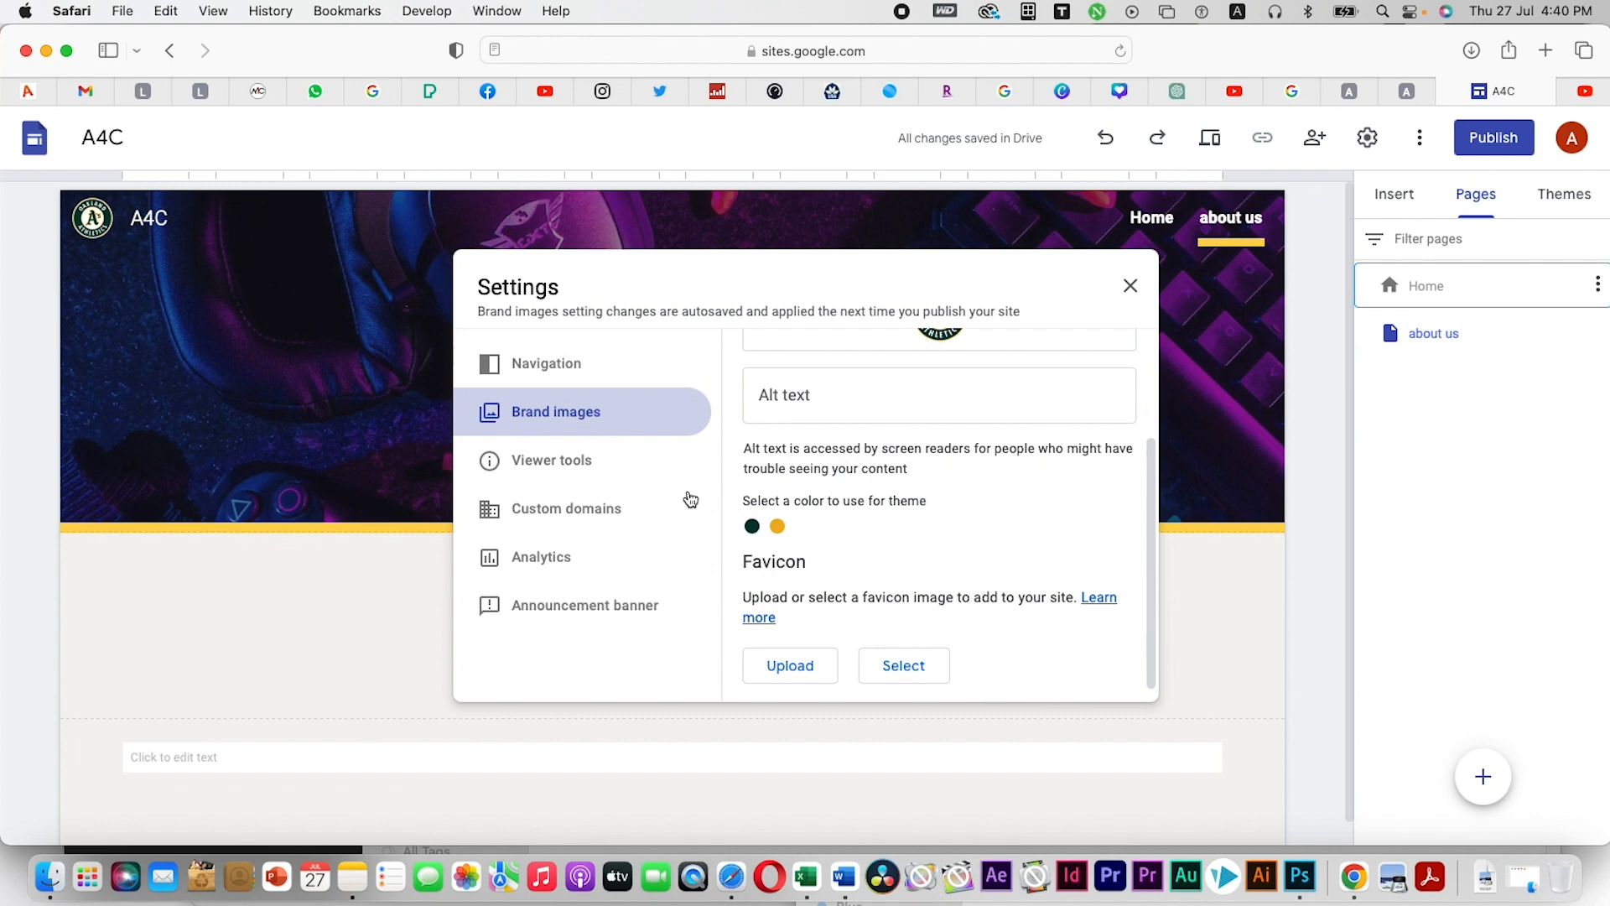
pyautogui.click(550, 92)
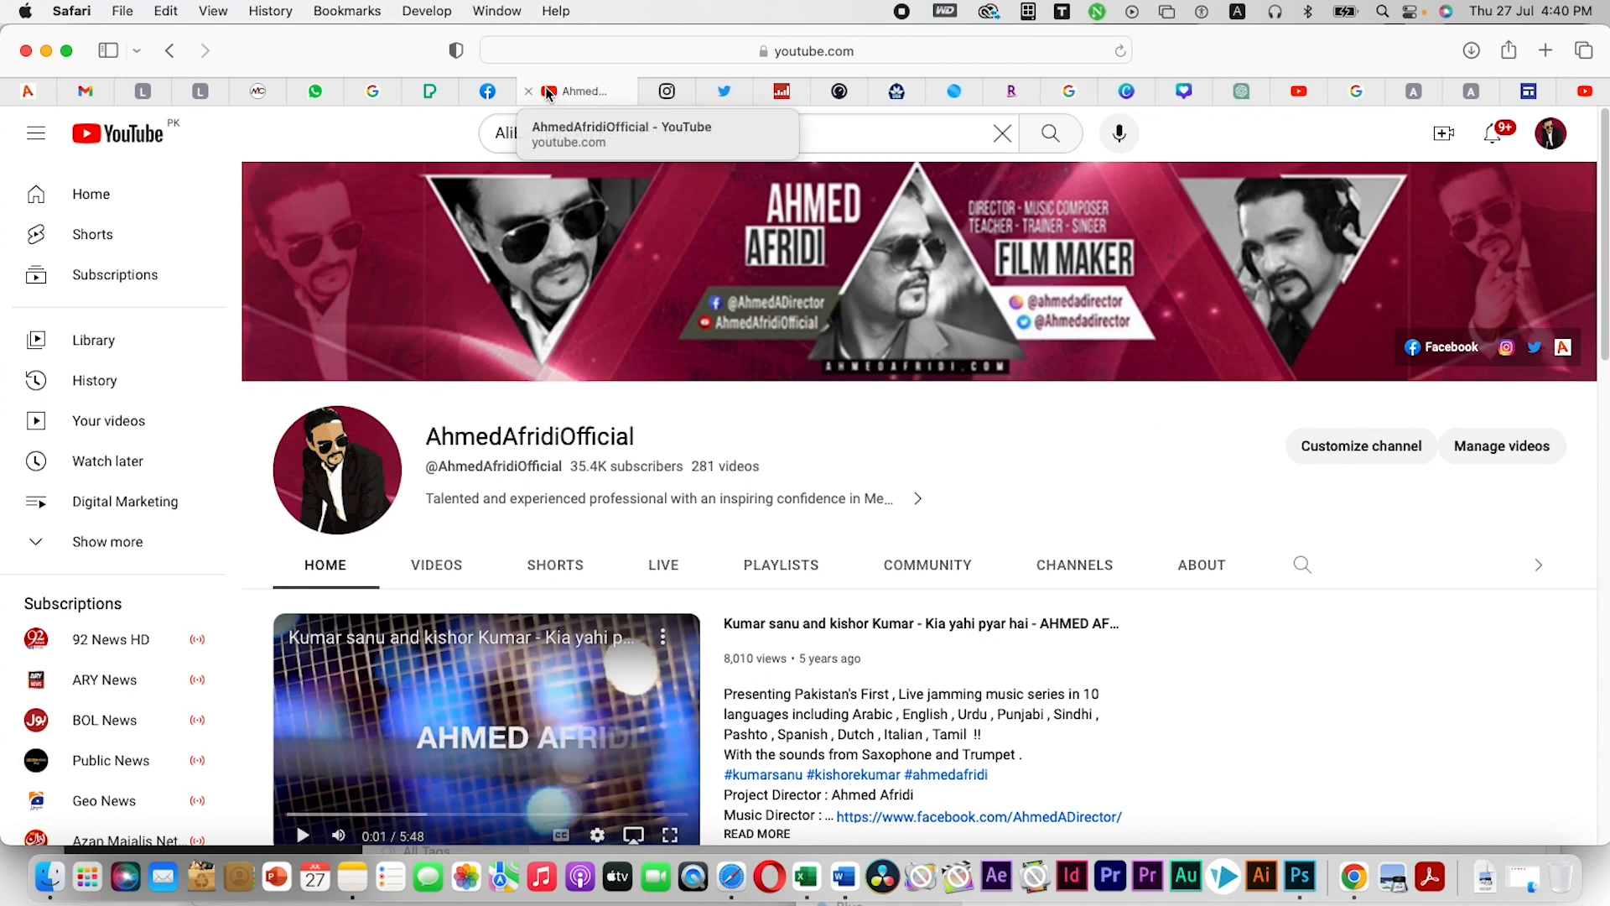
pyautogui.click(483, 97)
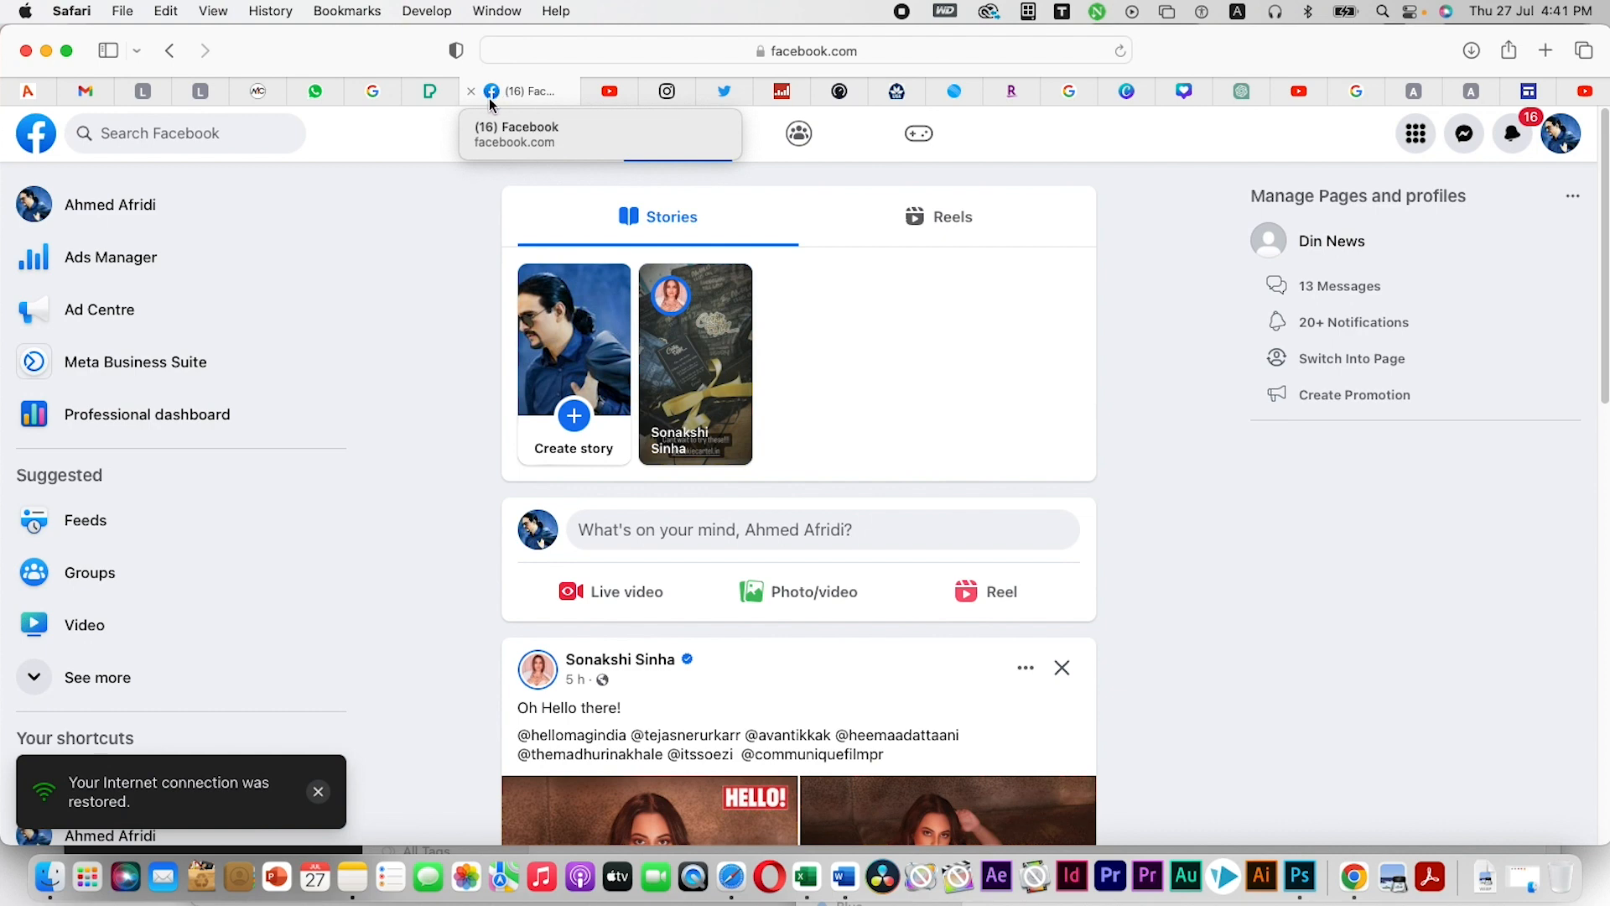
pyautogui.click(317, 94)
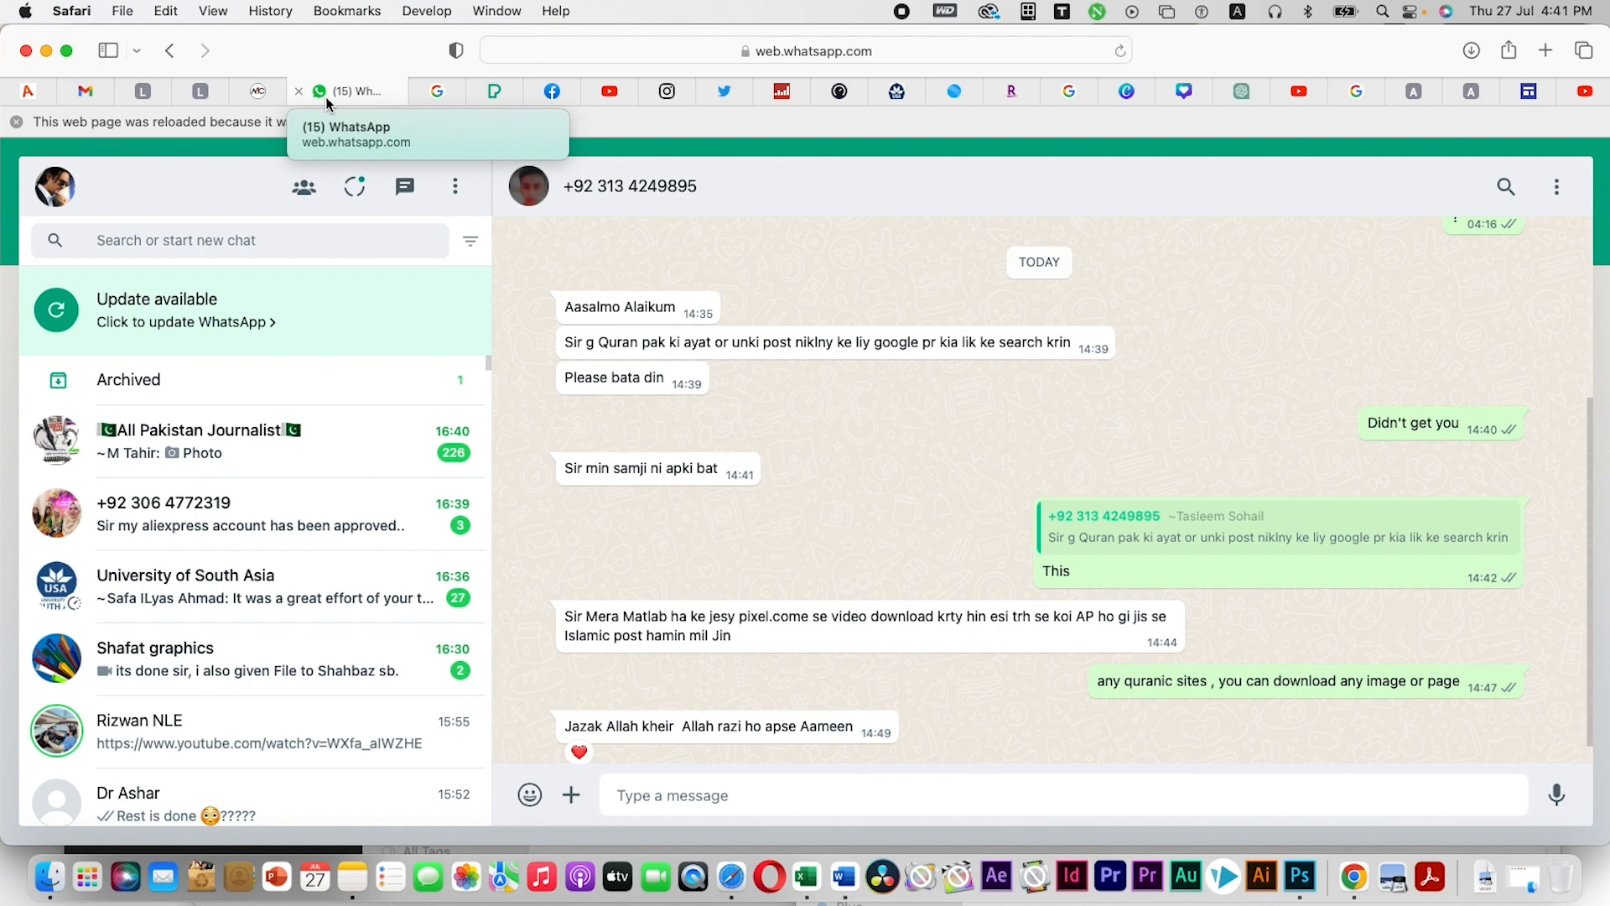
pyautogui.click(1528, 91)
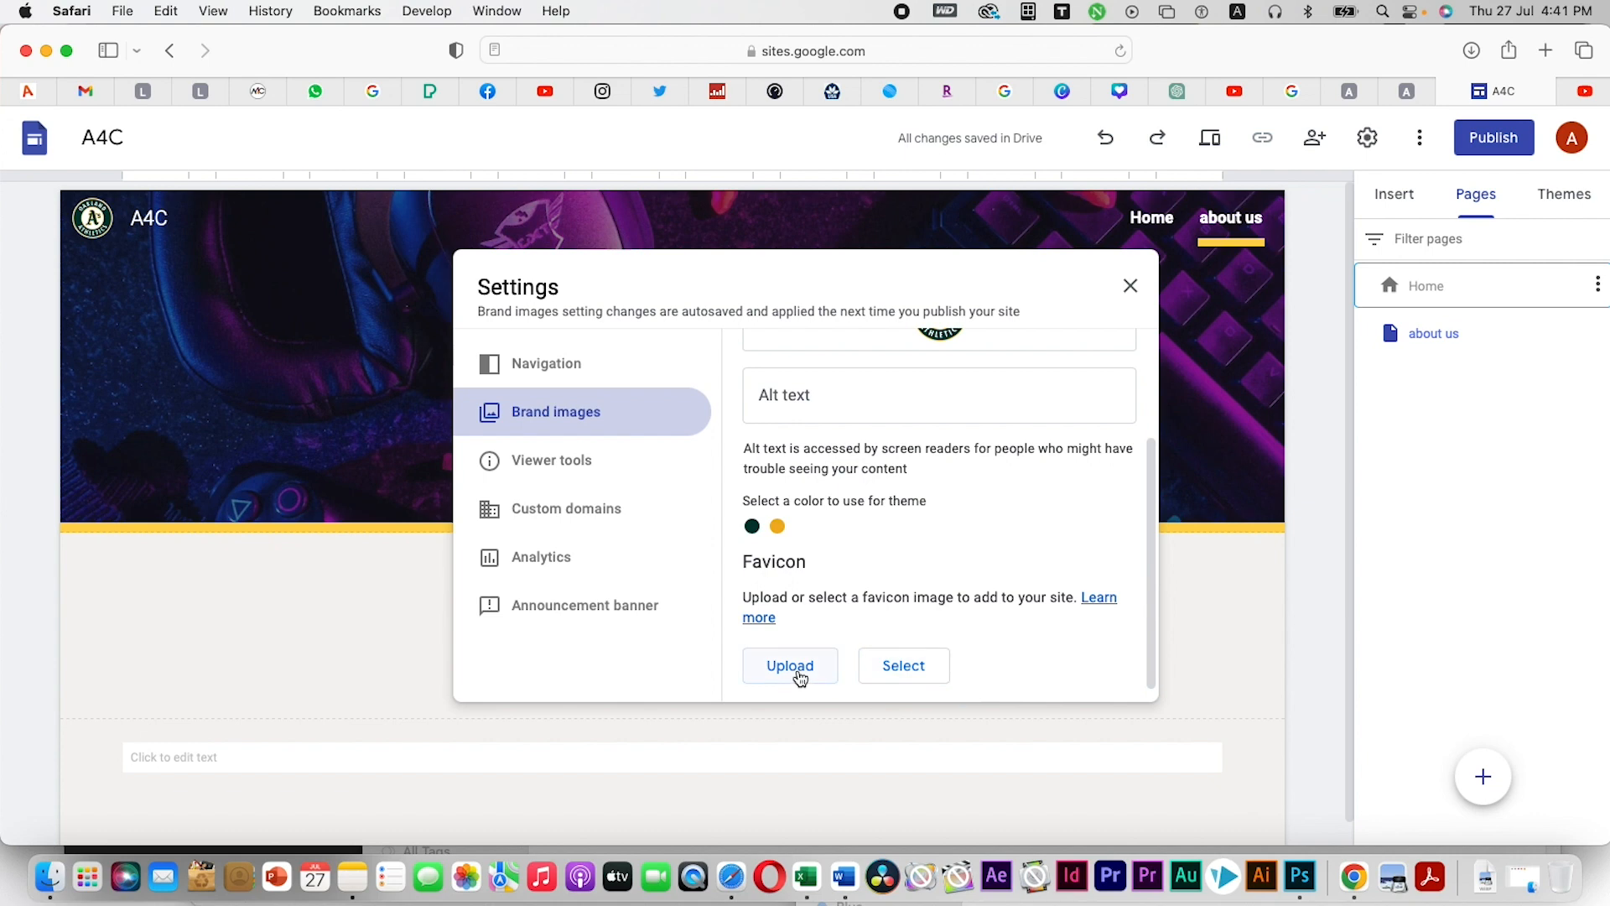
# Set the site's favicon to the multicolored D-shaped logo from a Google Images search for "logo design ideas"
pyautogui.click(931, 670)
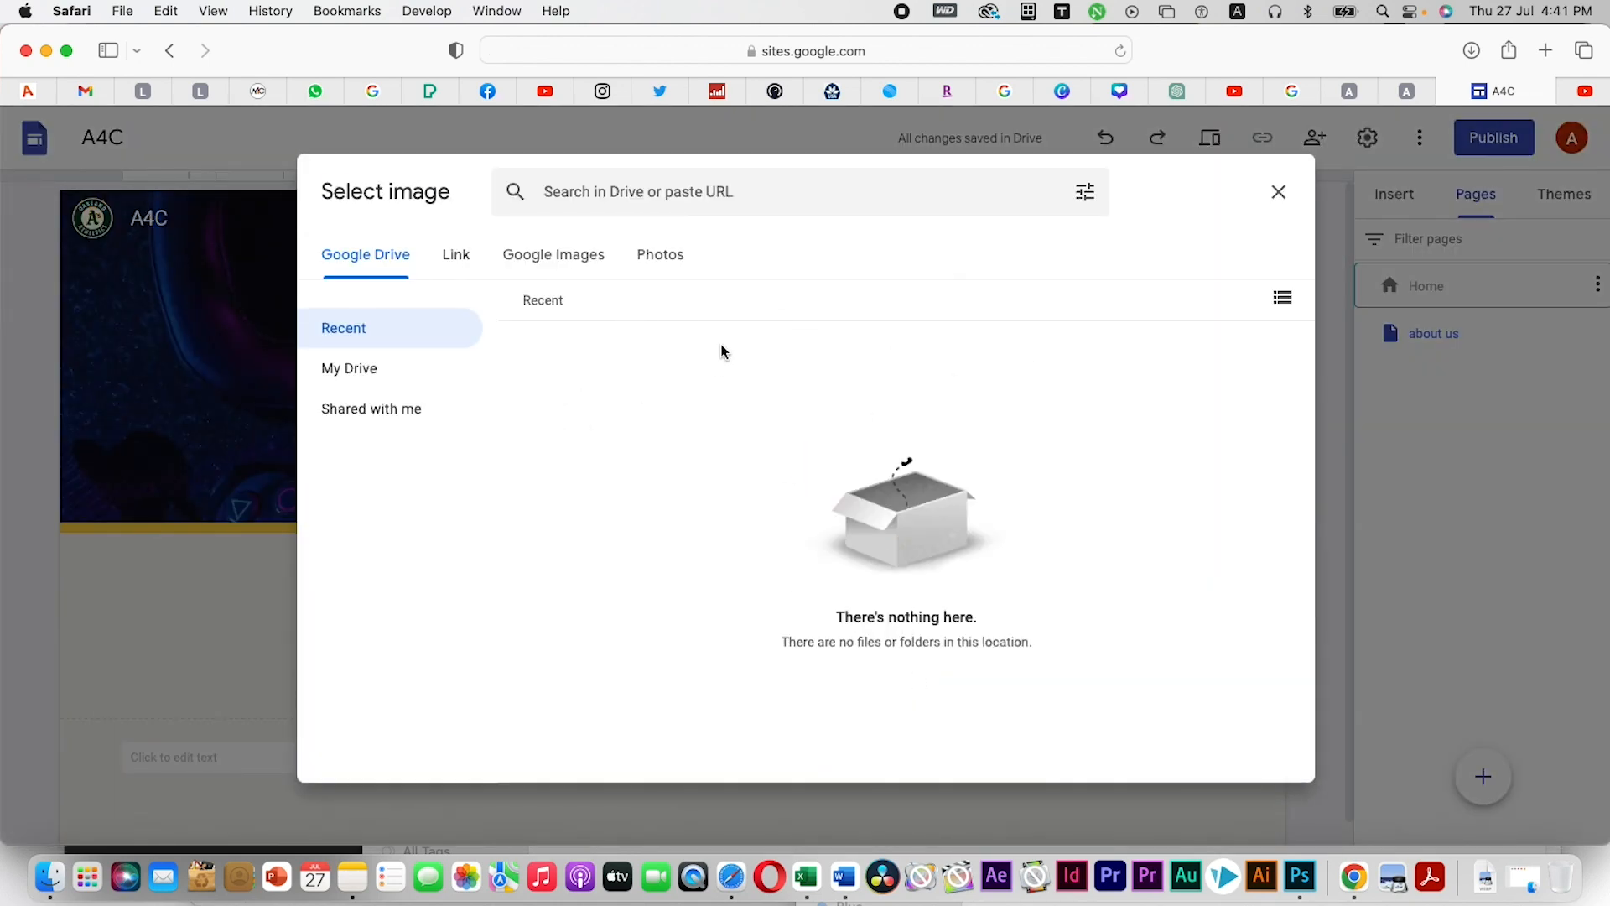
pyautogui.click(461, 256)
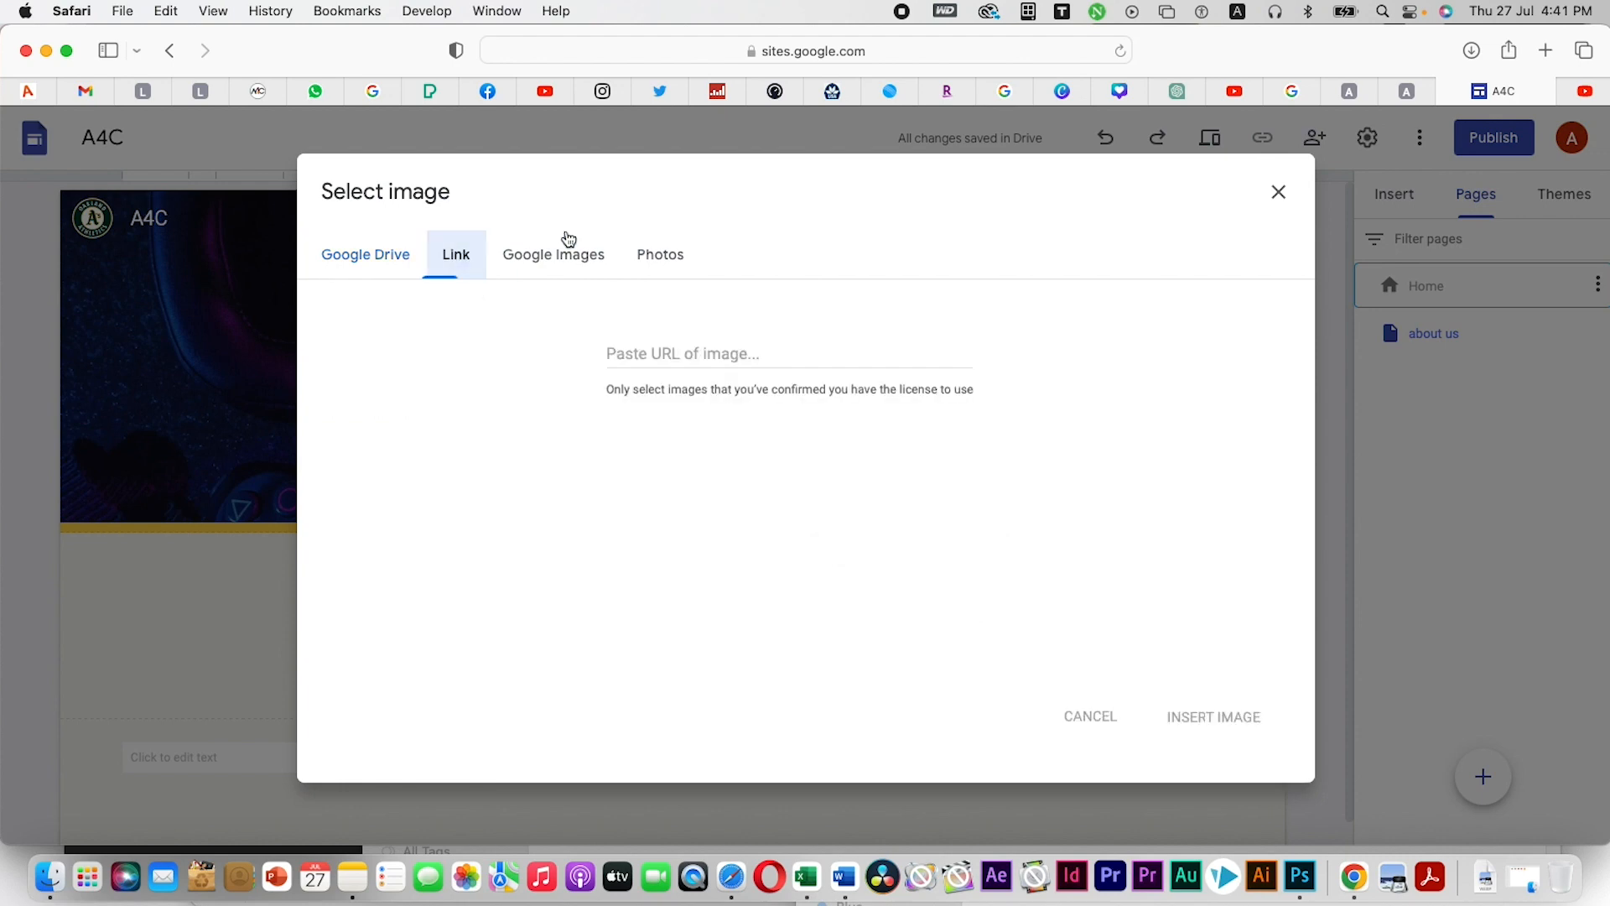
pyautogui.click(608, 260)
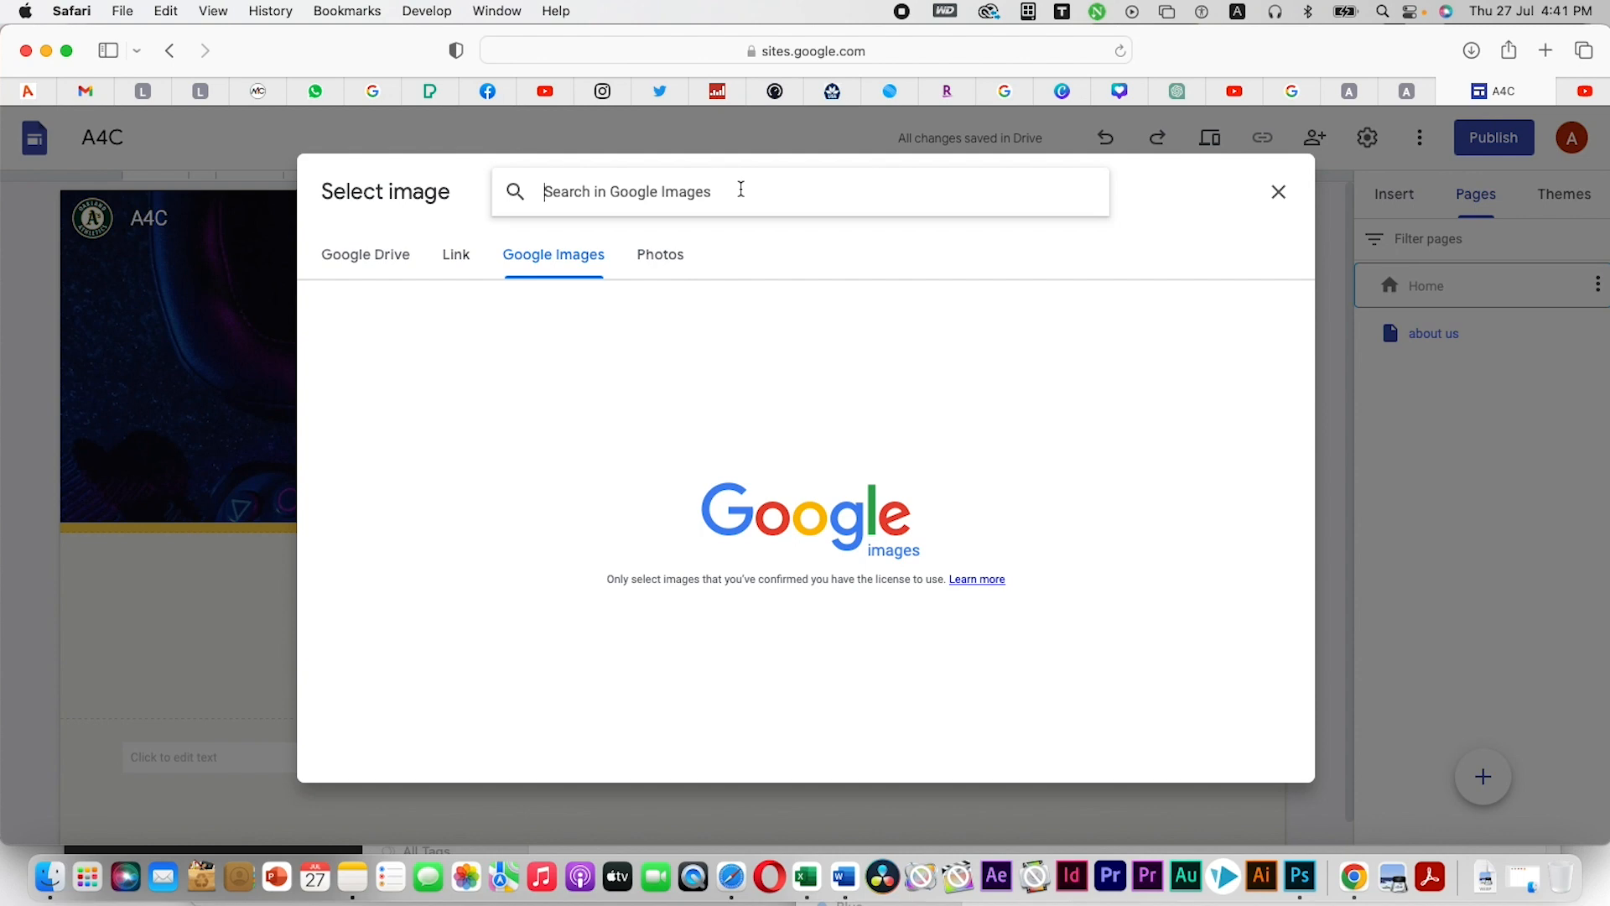
pyautogui.write('logo')
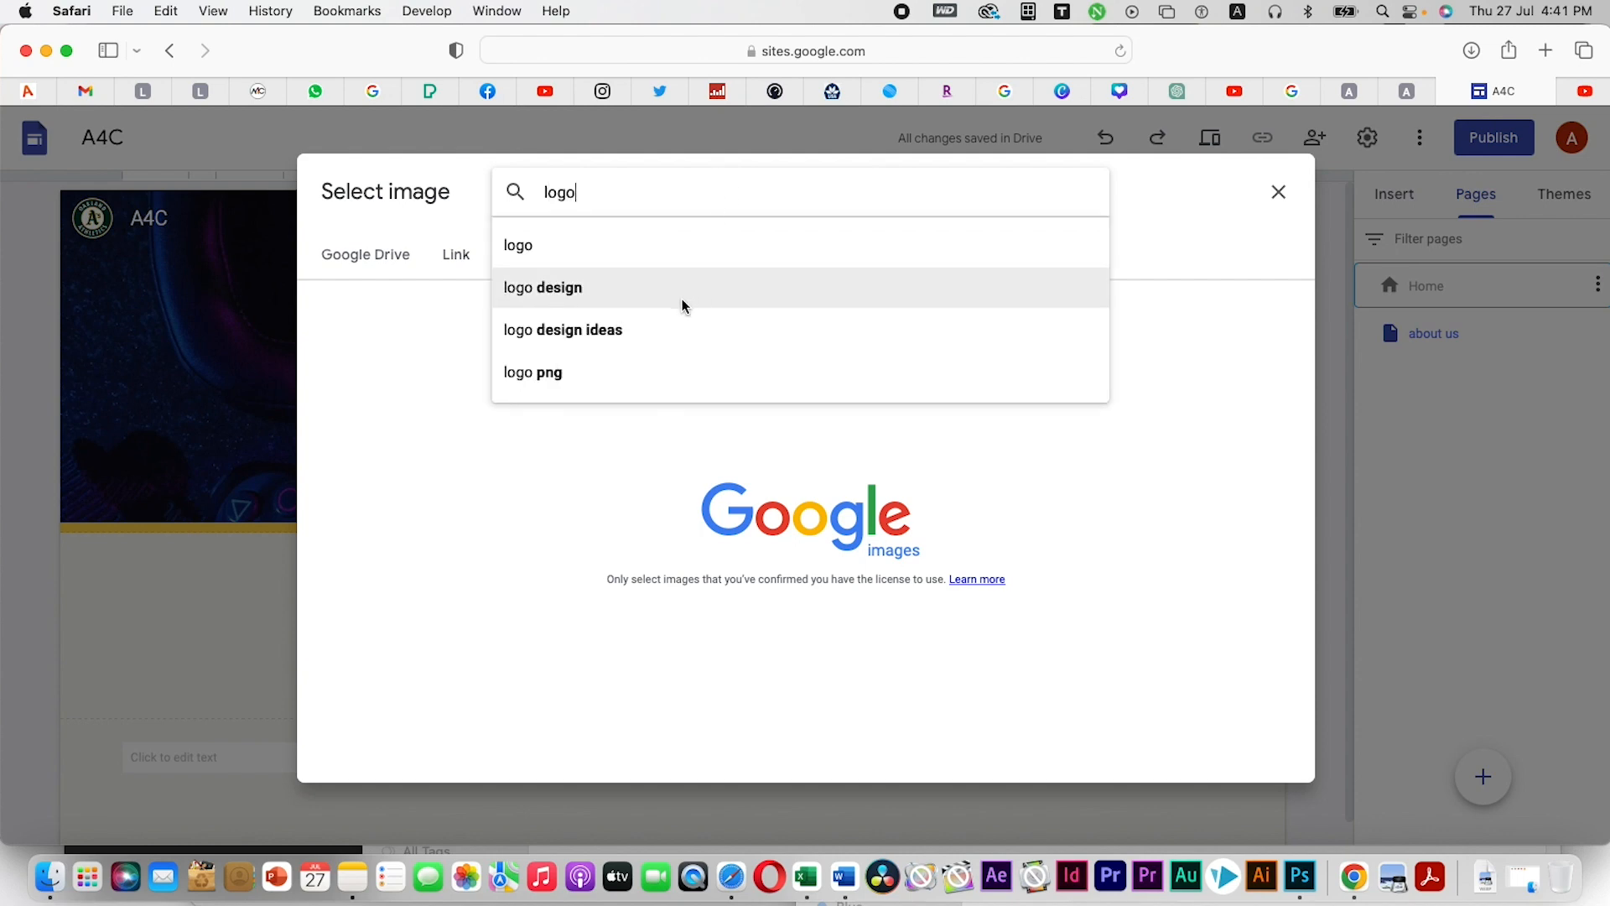
pyautogui.click(696, 330)
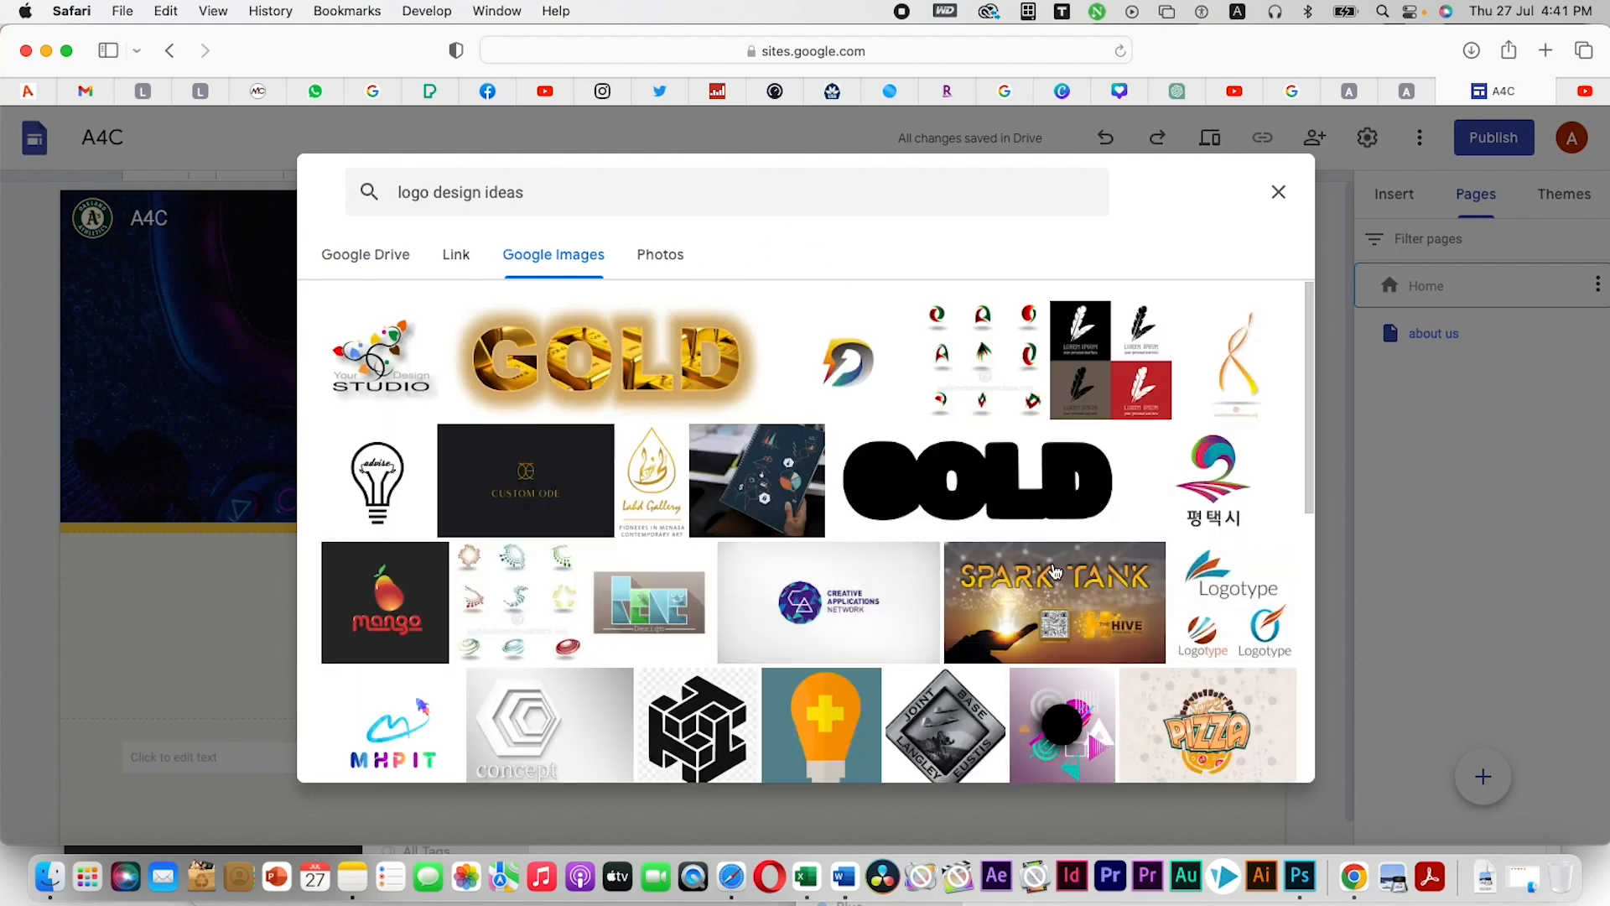
pyautogui.click(864, 374)
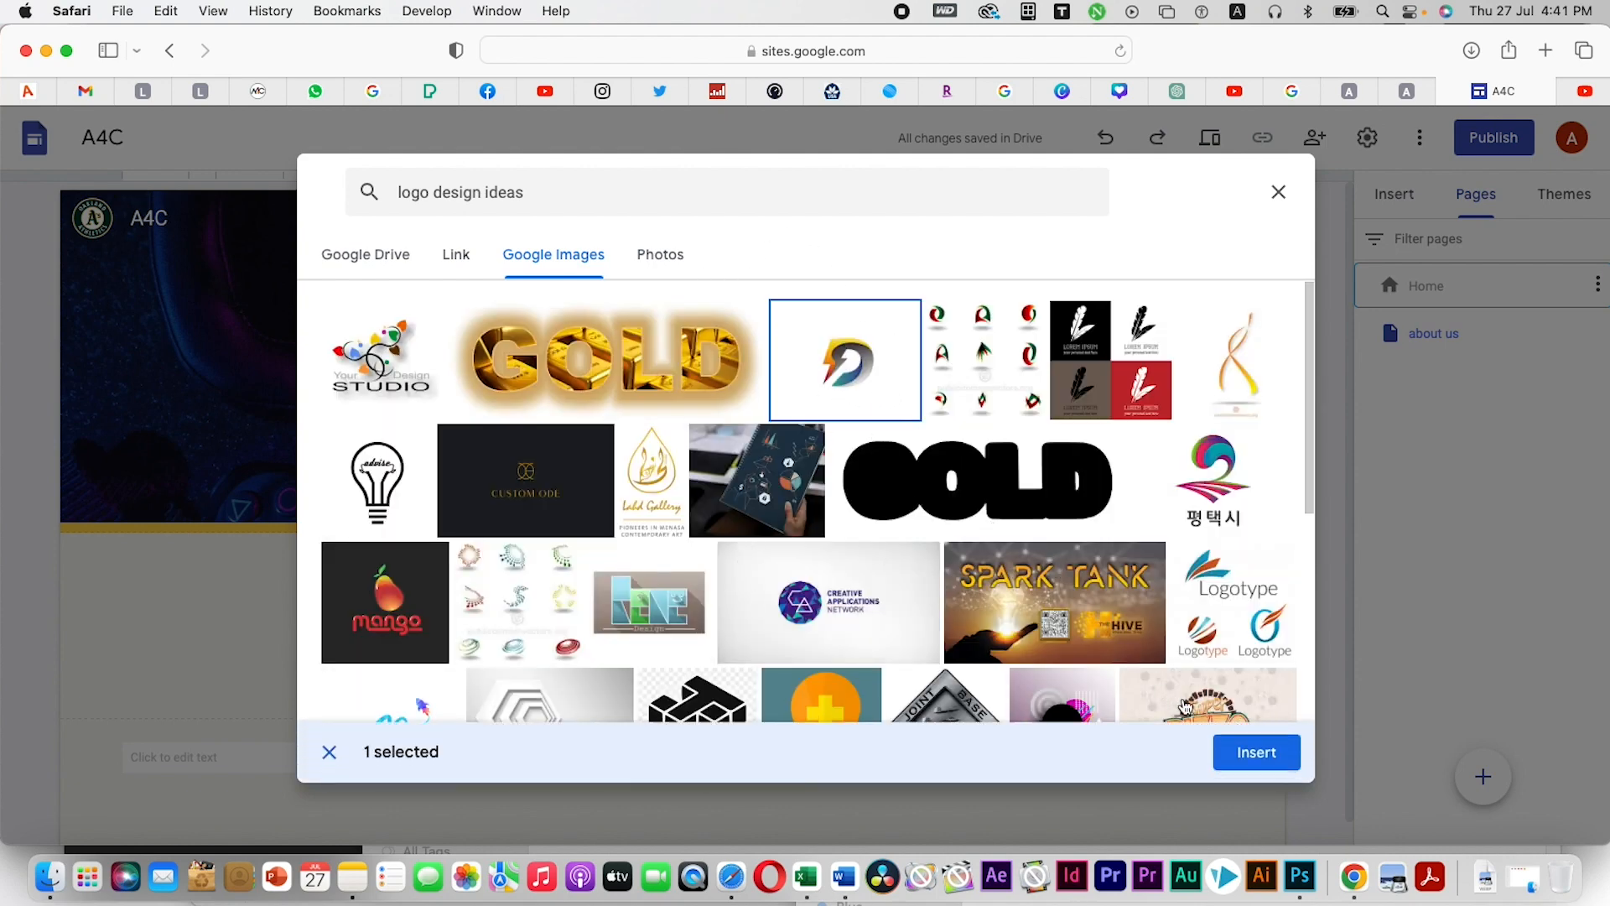
pyautogui.click(1218, 755)
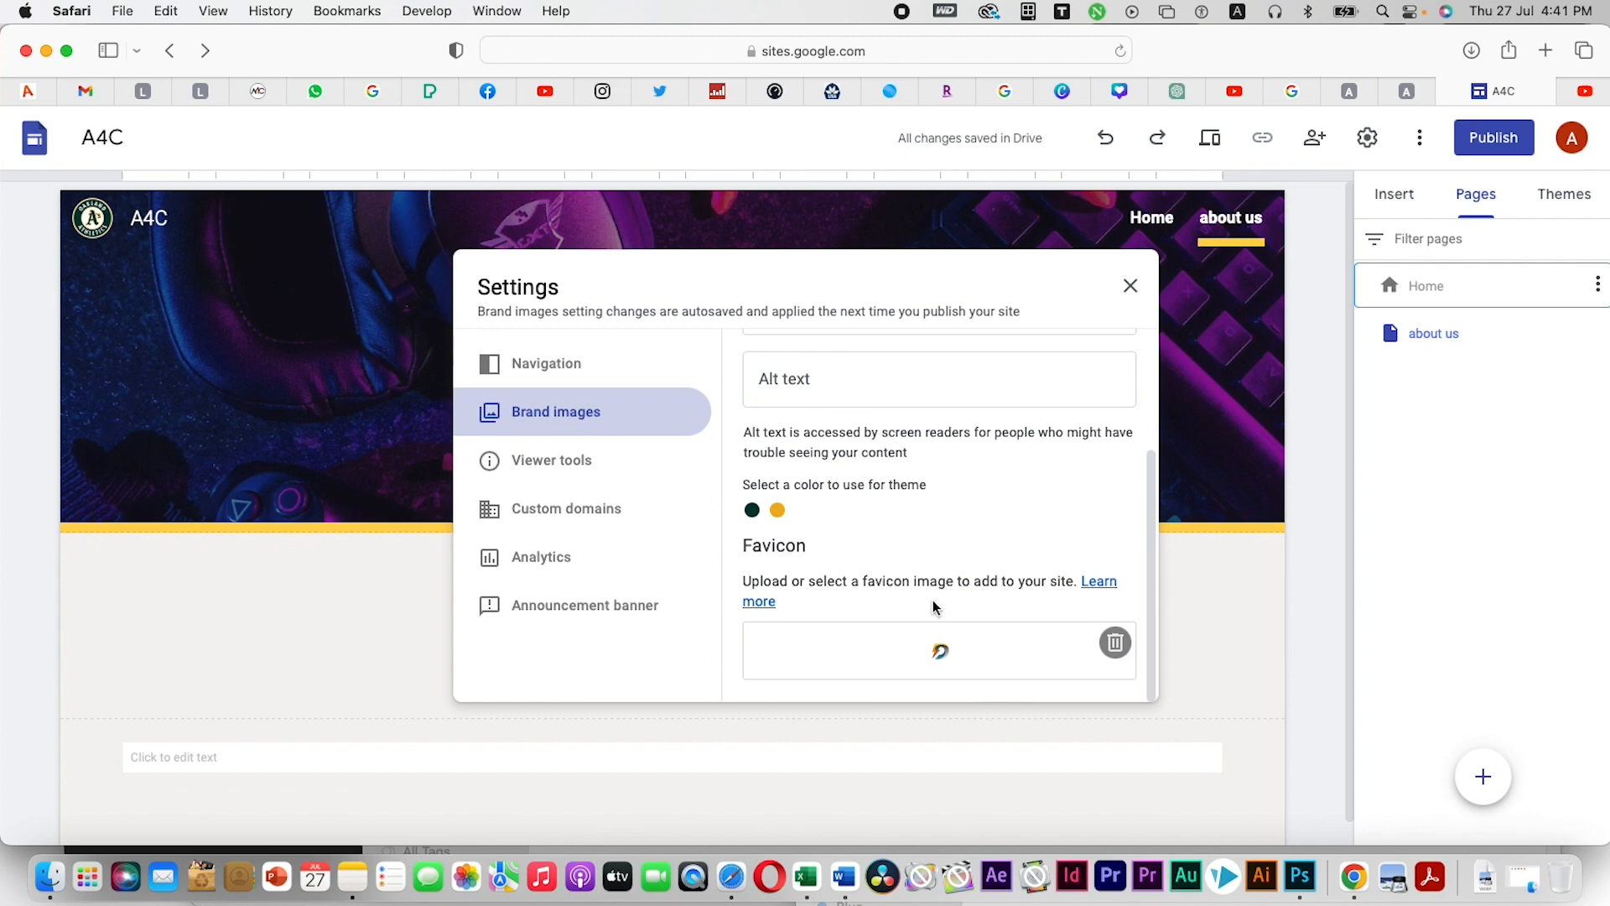
# Review the viewer tools, custom domains and analytics settings of the site
pyautogui.click(539, 464)
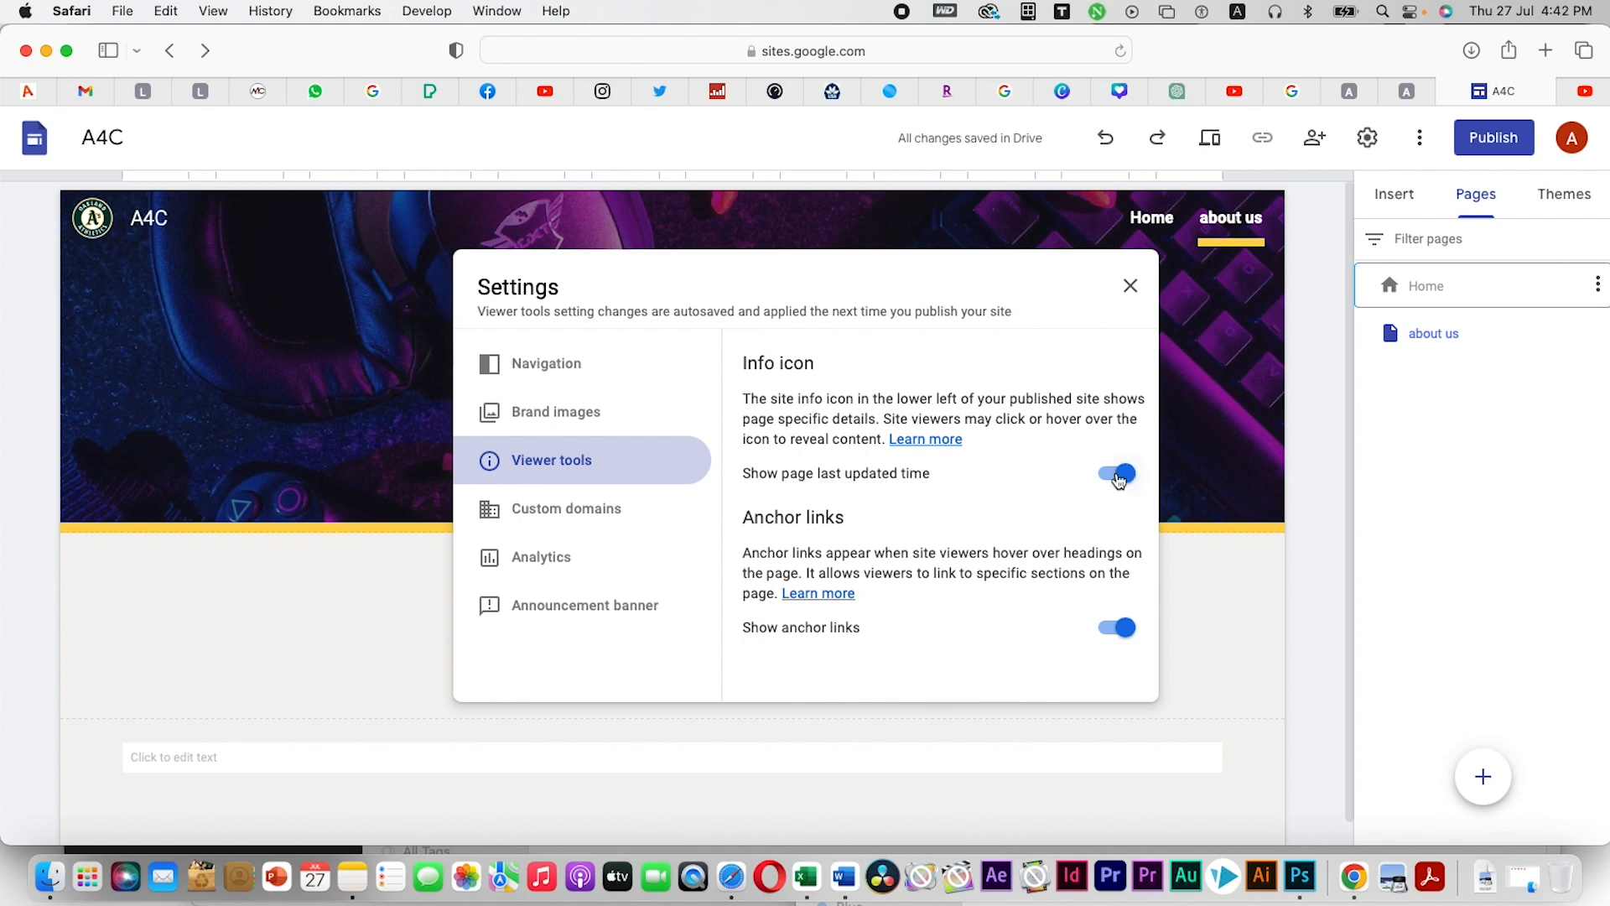
pyautogui.click(576, 512)
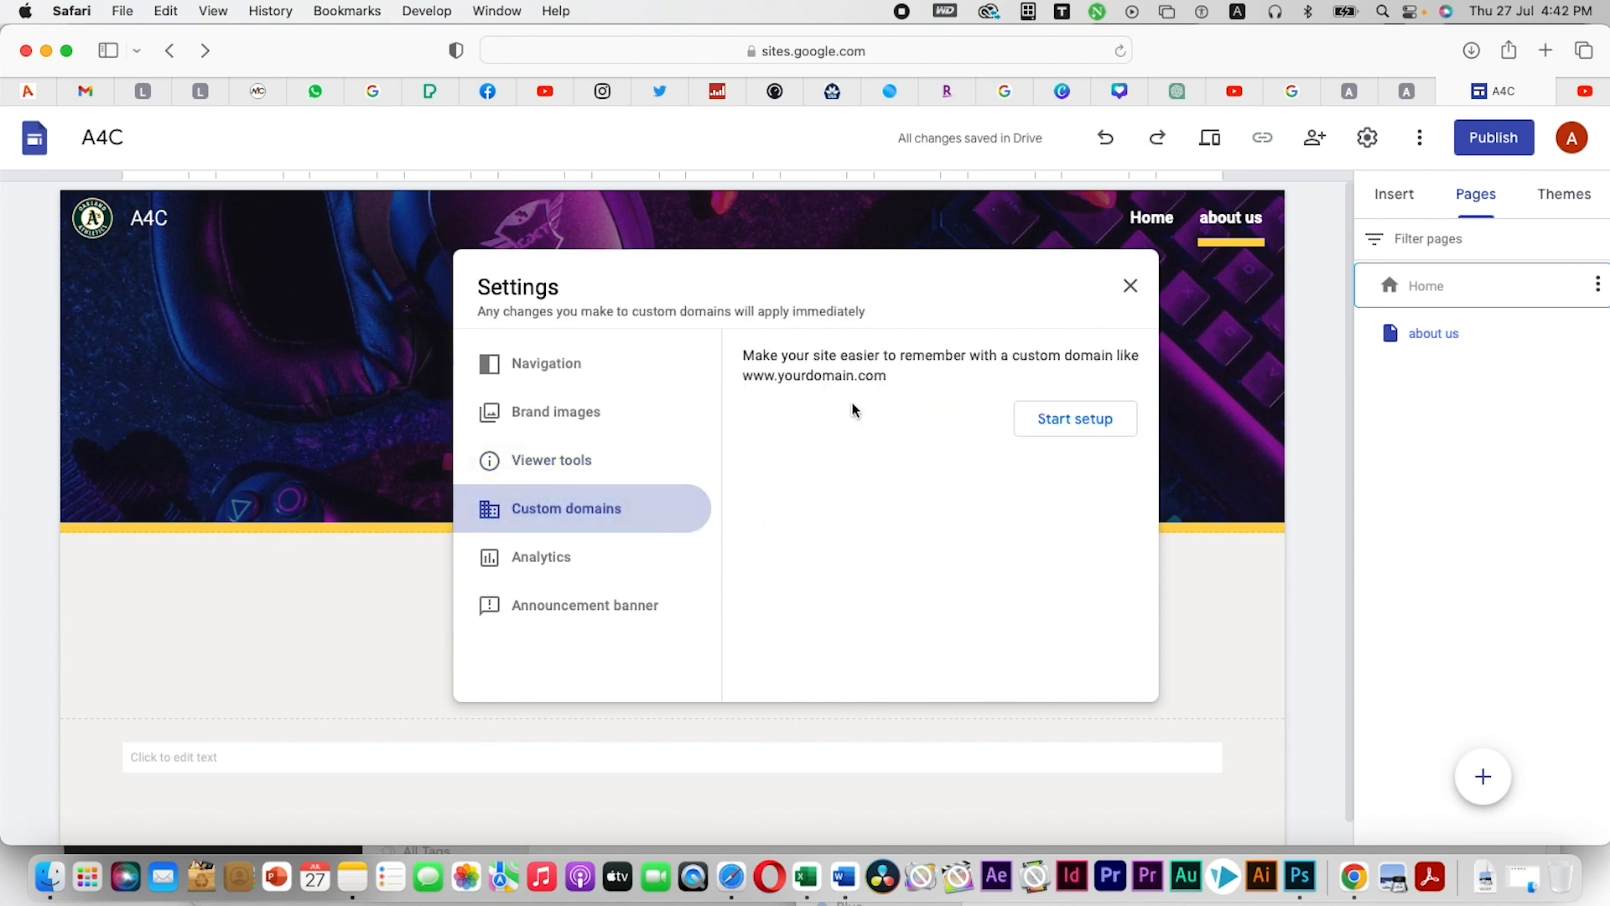
pyautogui.click(527, 559)
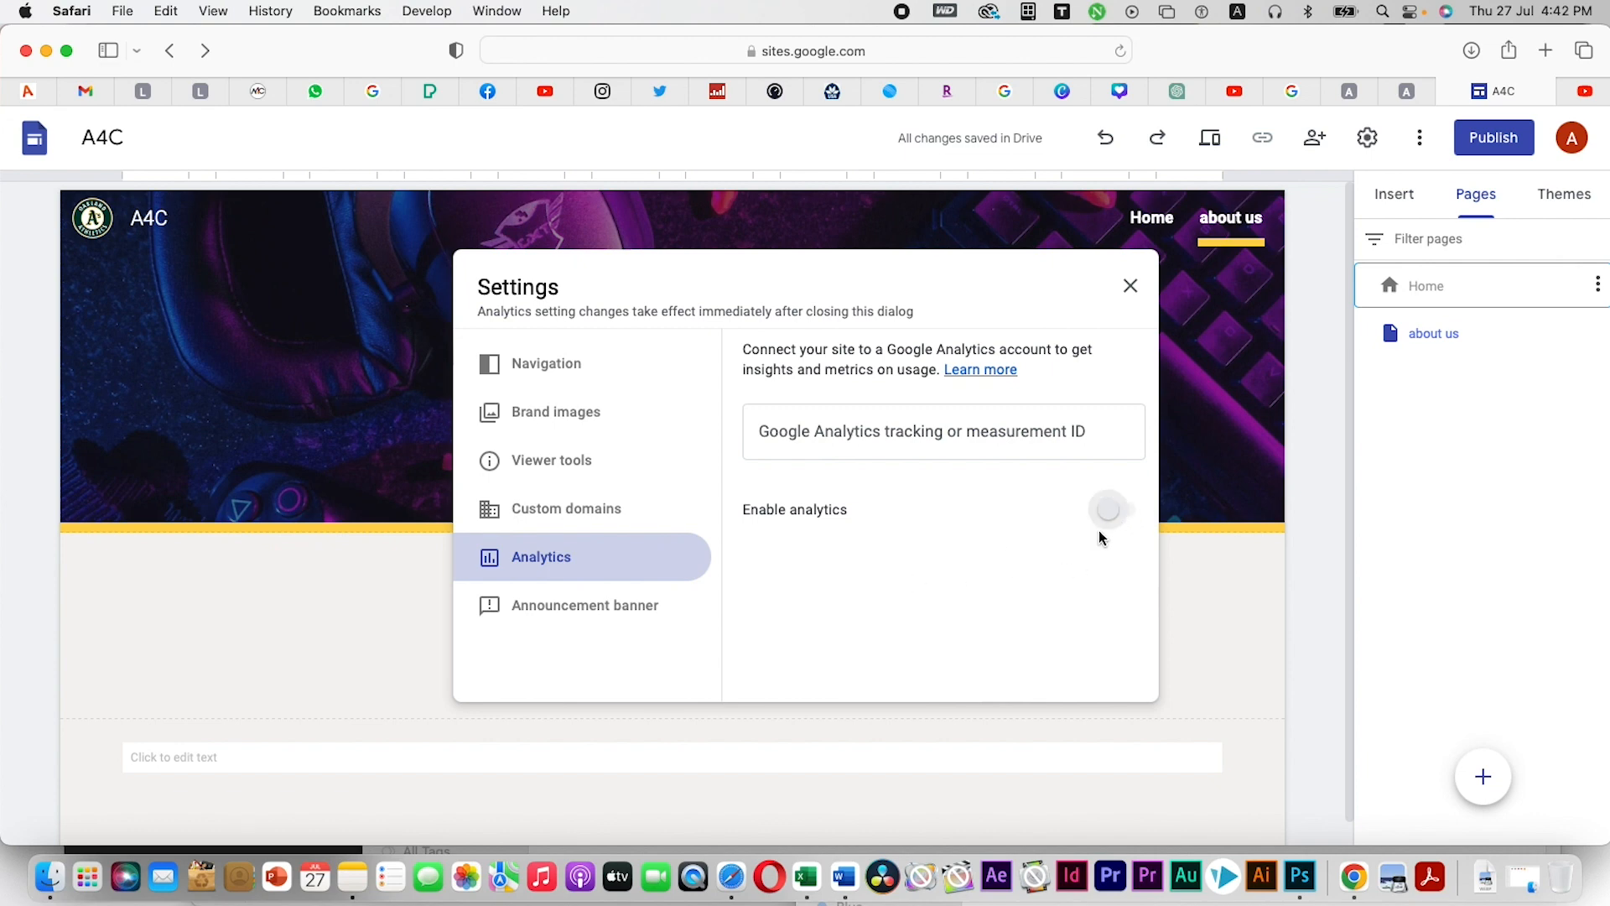
# Turn on the announcement banner and set its color to yellow #ffff00
pyautogui.click(621, 605)
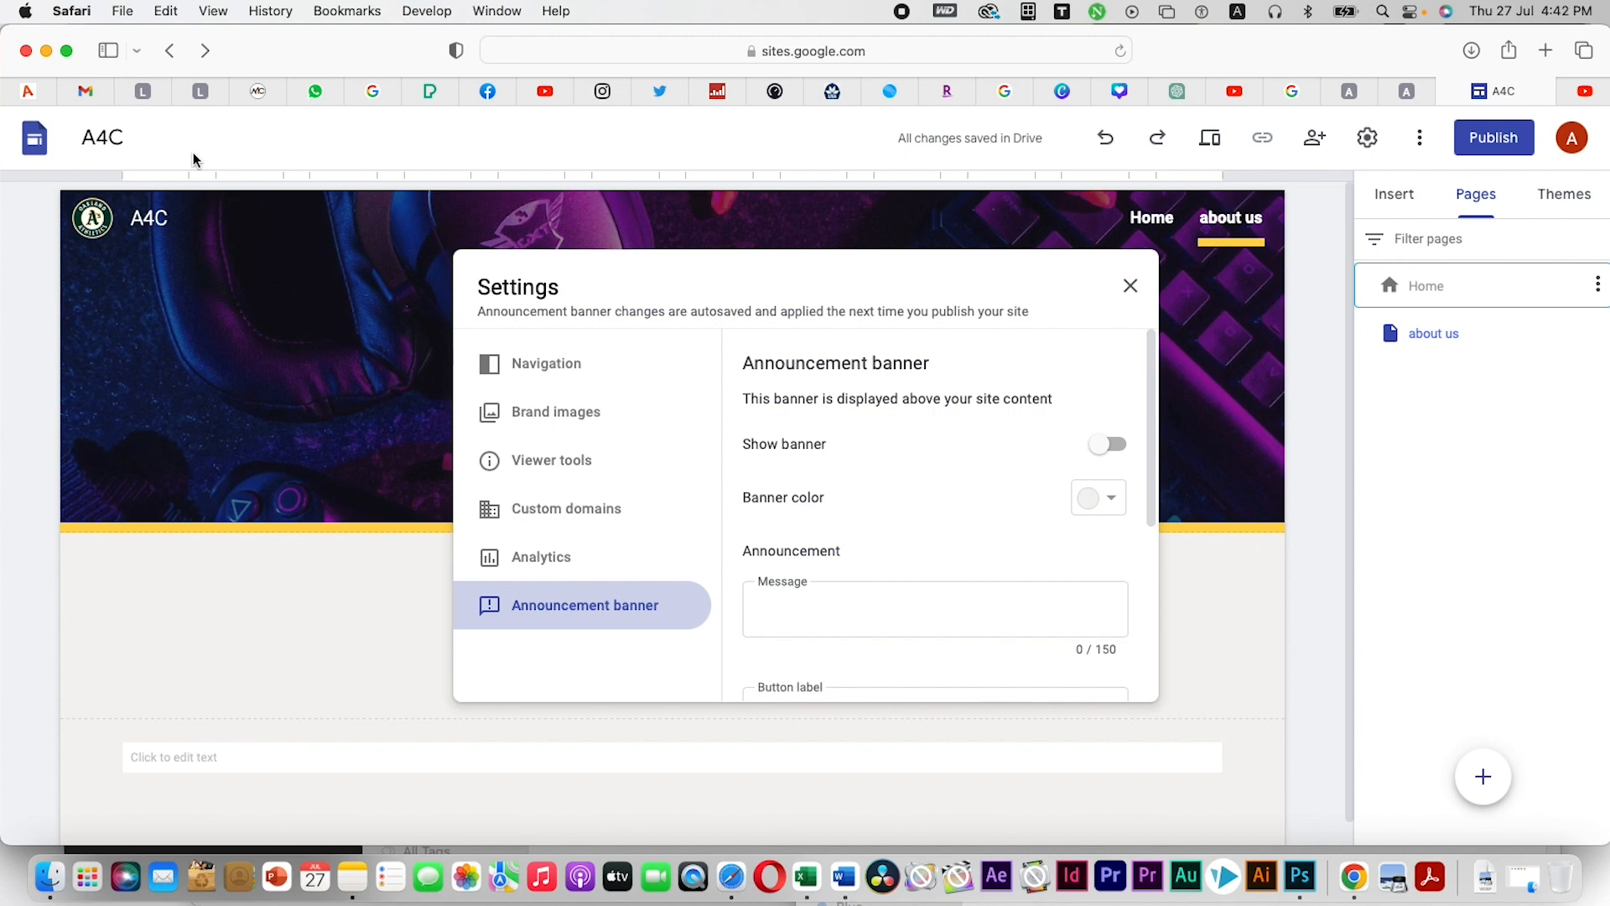
pyautogui.click(1115, 445)
pyautogui.click(1112, 505)
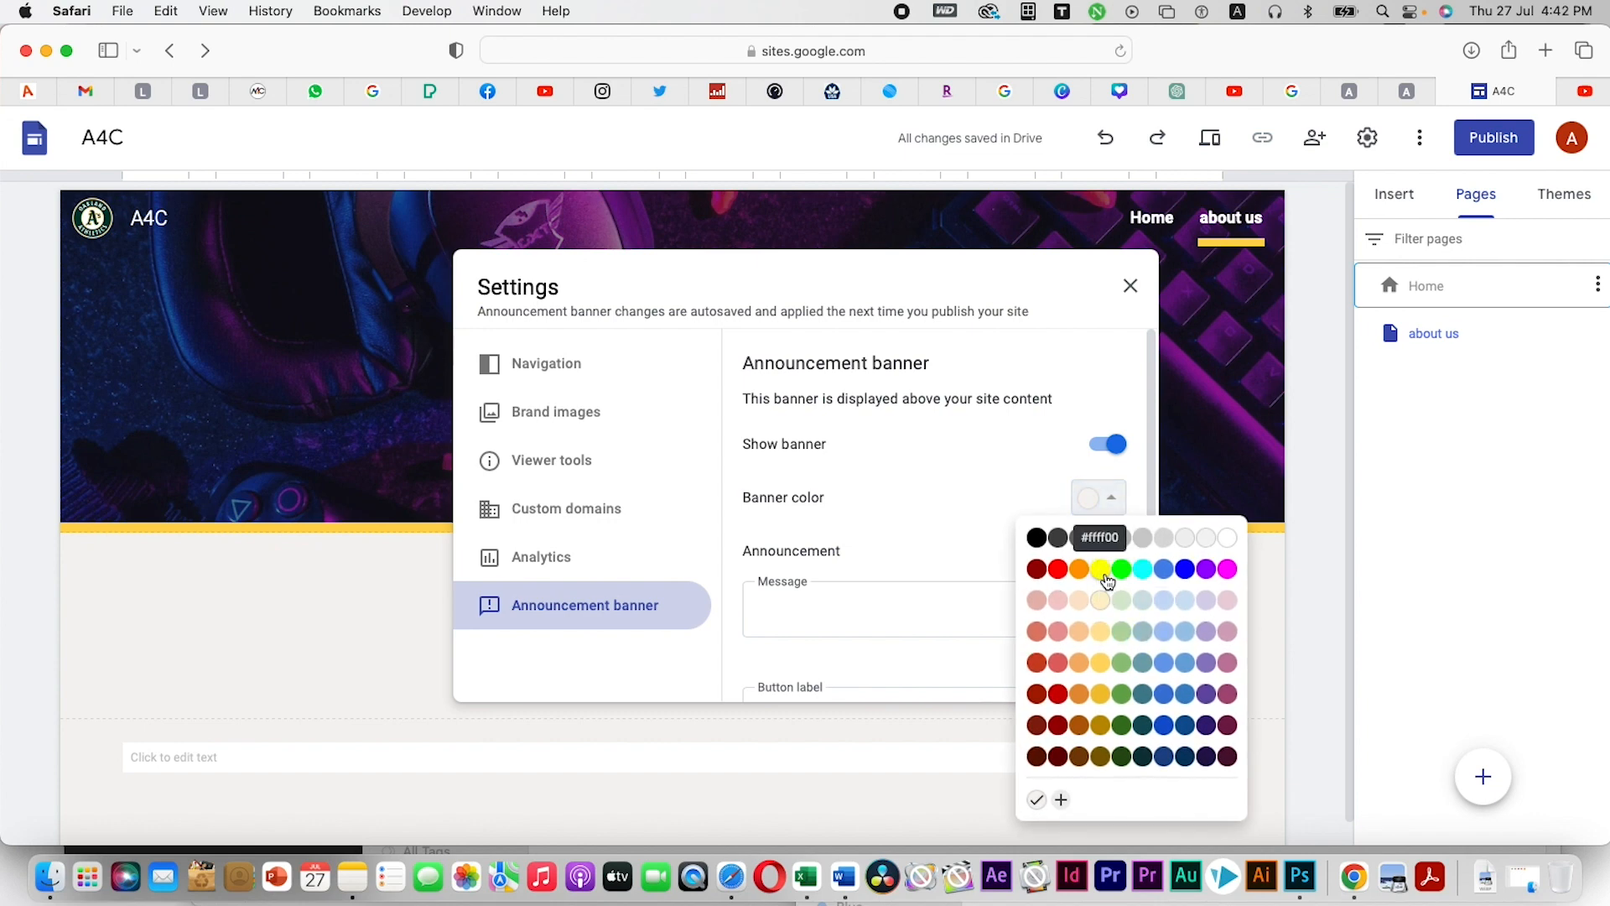
pyautogui.click(1103, 572)
# Enter "50 % off till Next Friday on all items" as the announcement banner's message
pyautogui.click(889, 610)
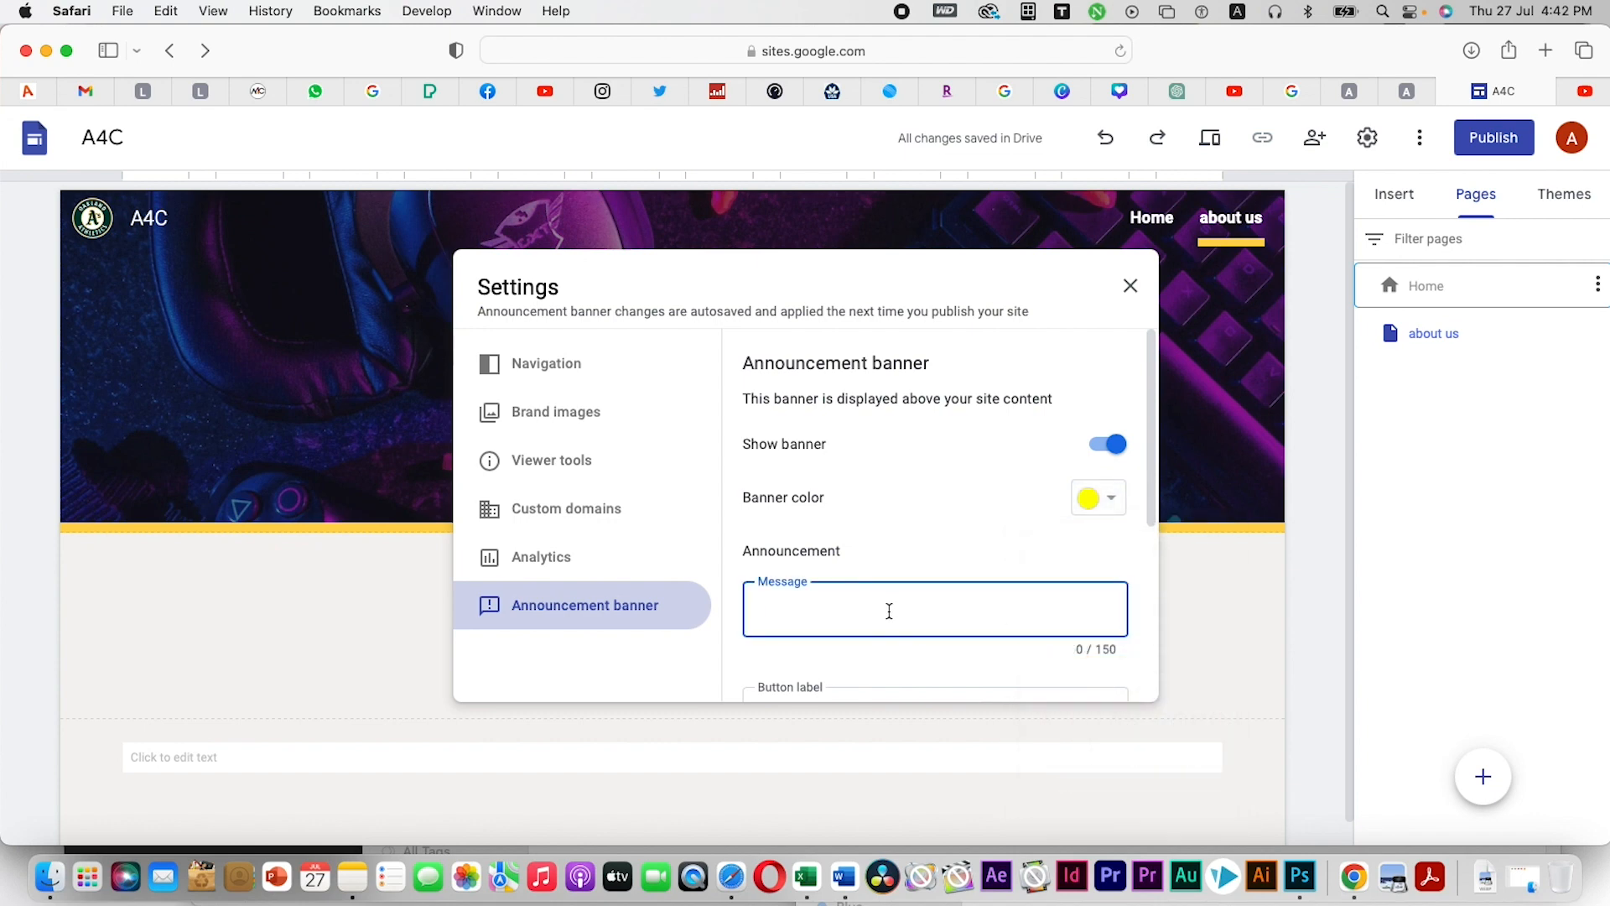
pyautogui.write('%0')
pyautogui.press('BackSpace')
pyautogui.press('BackSpace')
pyautogui.write('5')
pyautogui.press('BackSpace')
pyautogui.press('BackSpace')
pyautogui.press('BackSpace')
pyautogui.write('till Next F')
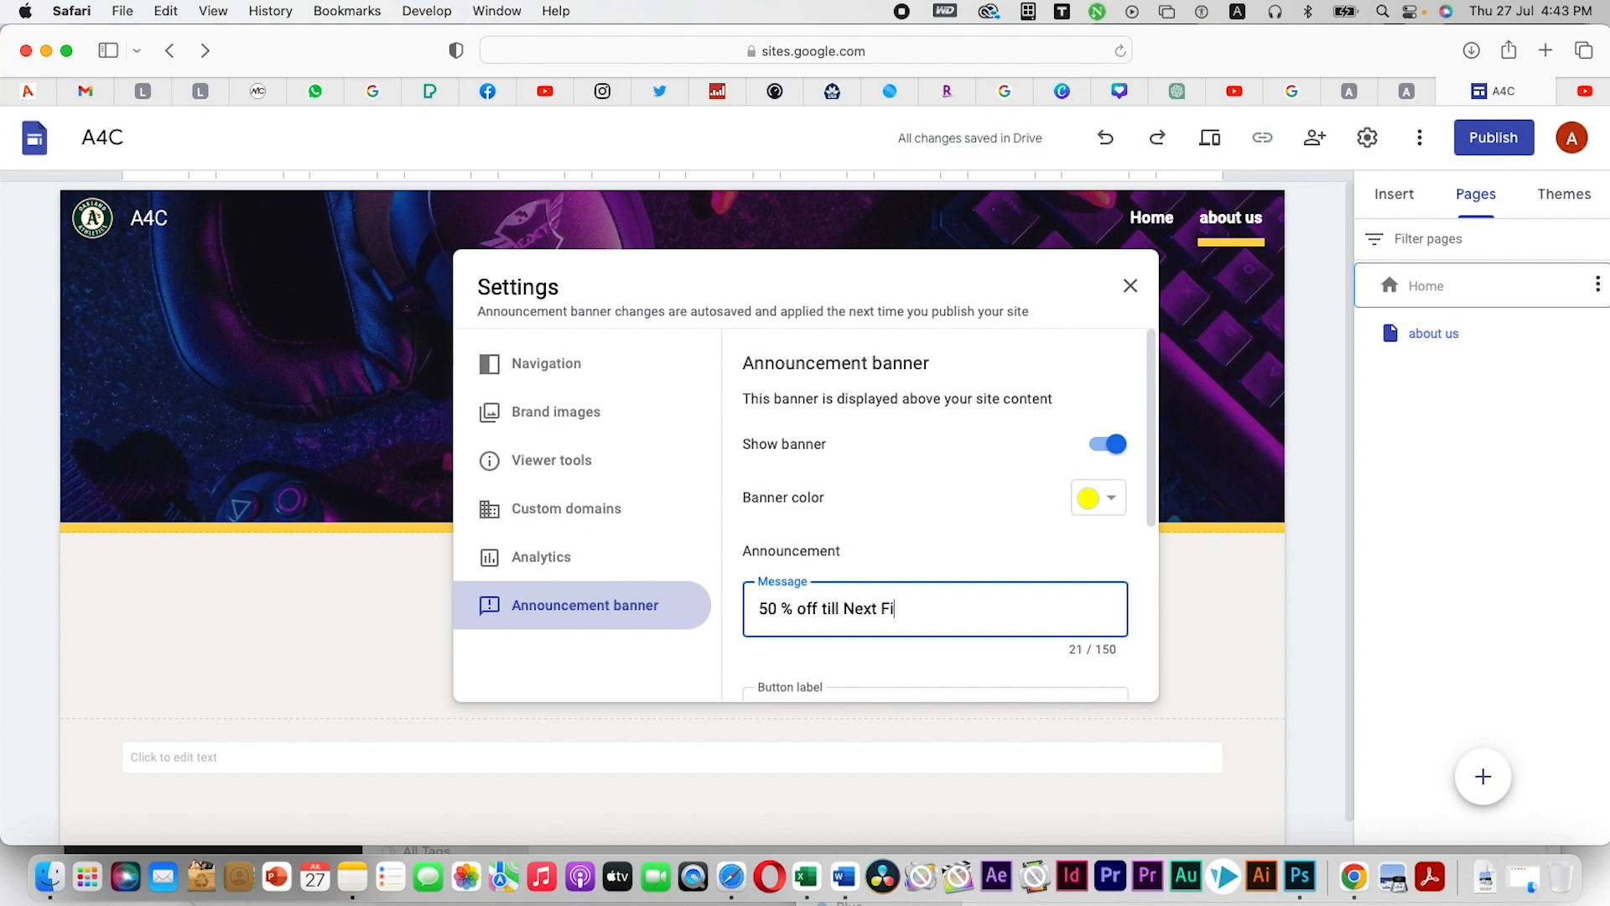
pyautogui.write('riday on all ite')
pyautogui.write('ms')
# Link the announcement banner's button to the ASTRO A20 headset product page address copied from the open a4c.com store page
pyautogui.scroll(-3, 947, 520)
pyautogui.click(903, 596)
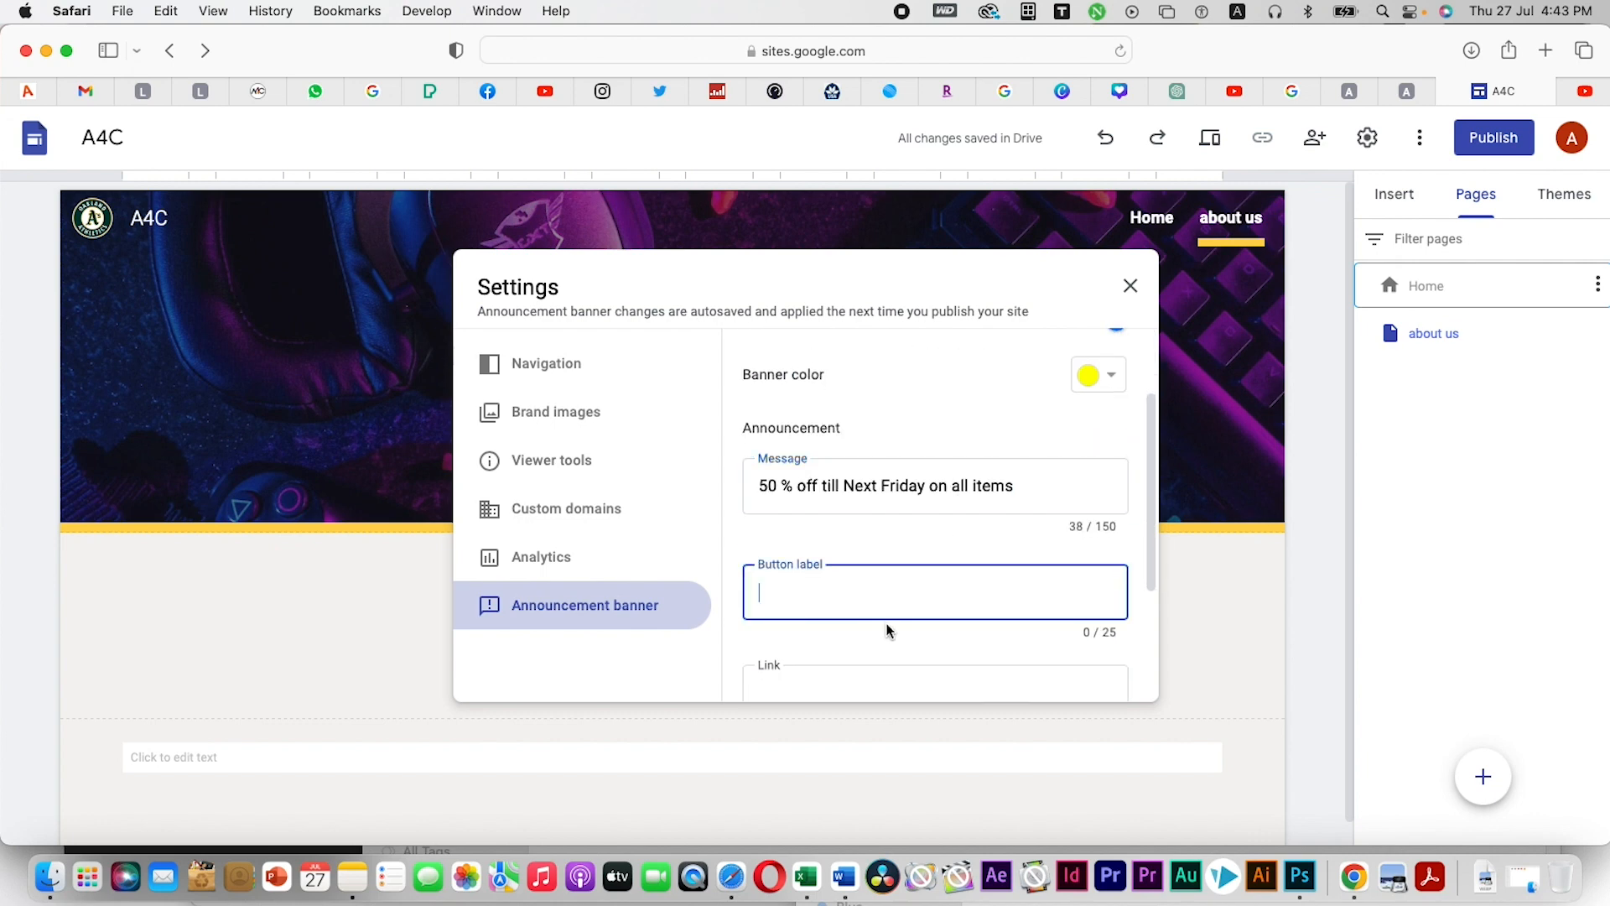
pyautogui.scroll(-4, 969, 633)
pyautogui.click(815, 528)
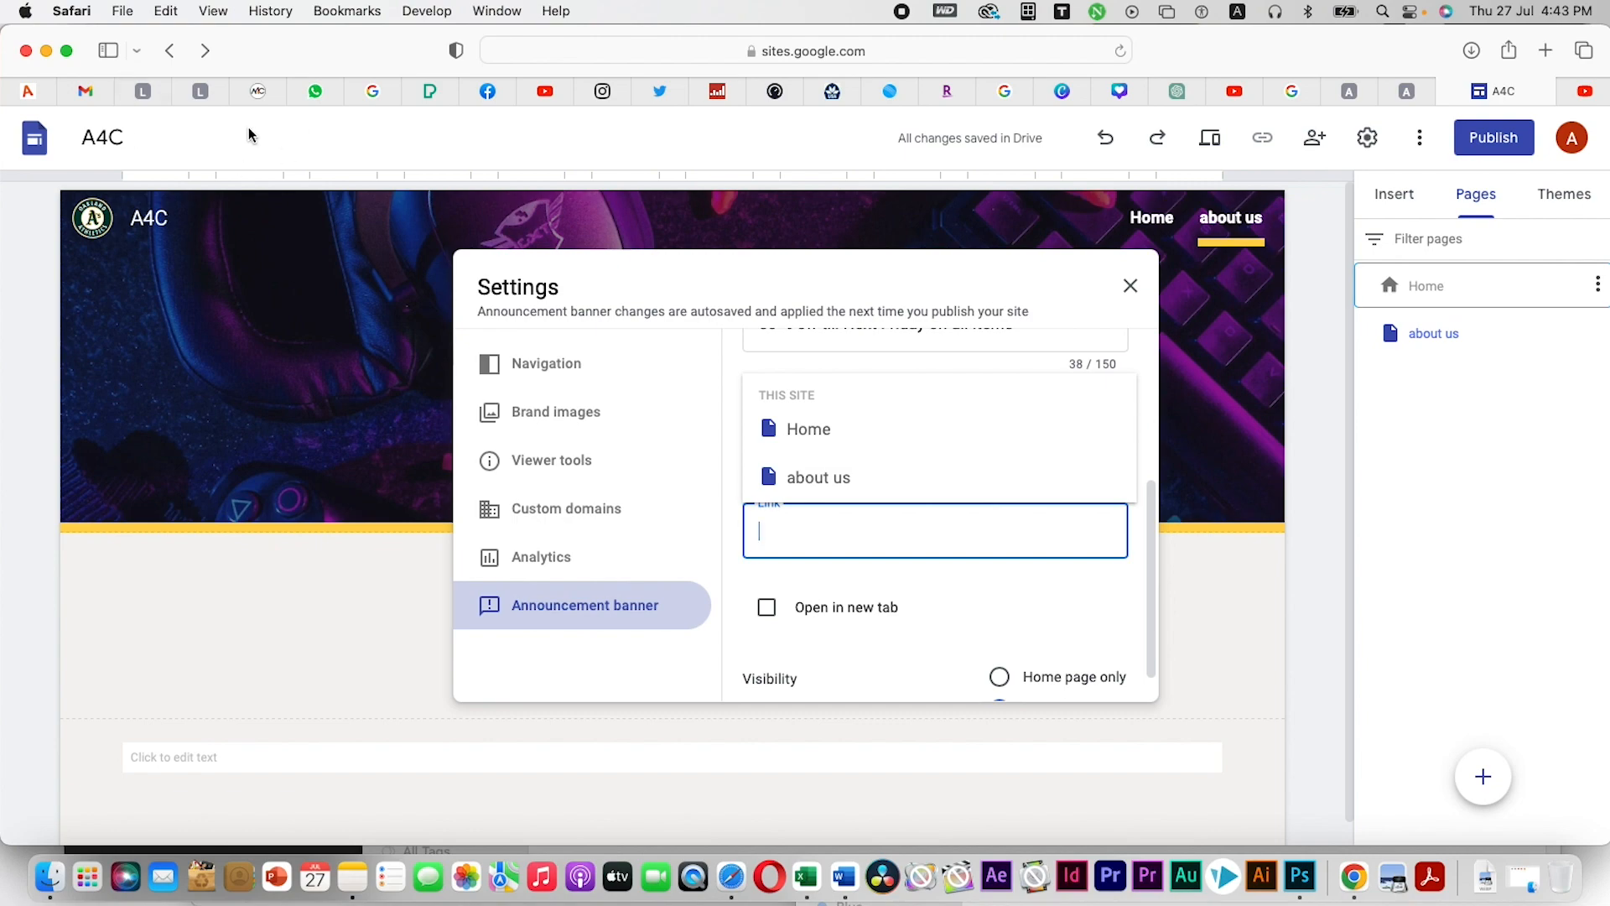
pyautogui.click(258, 90)
pyautogui.click(963, 52)
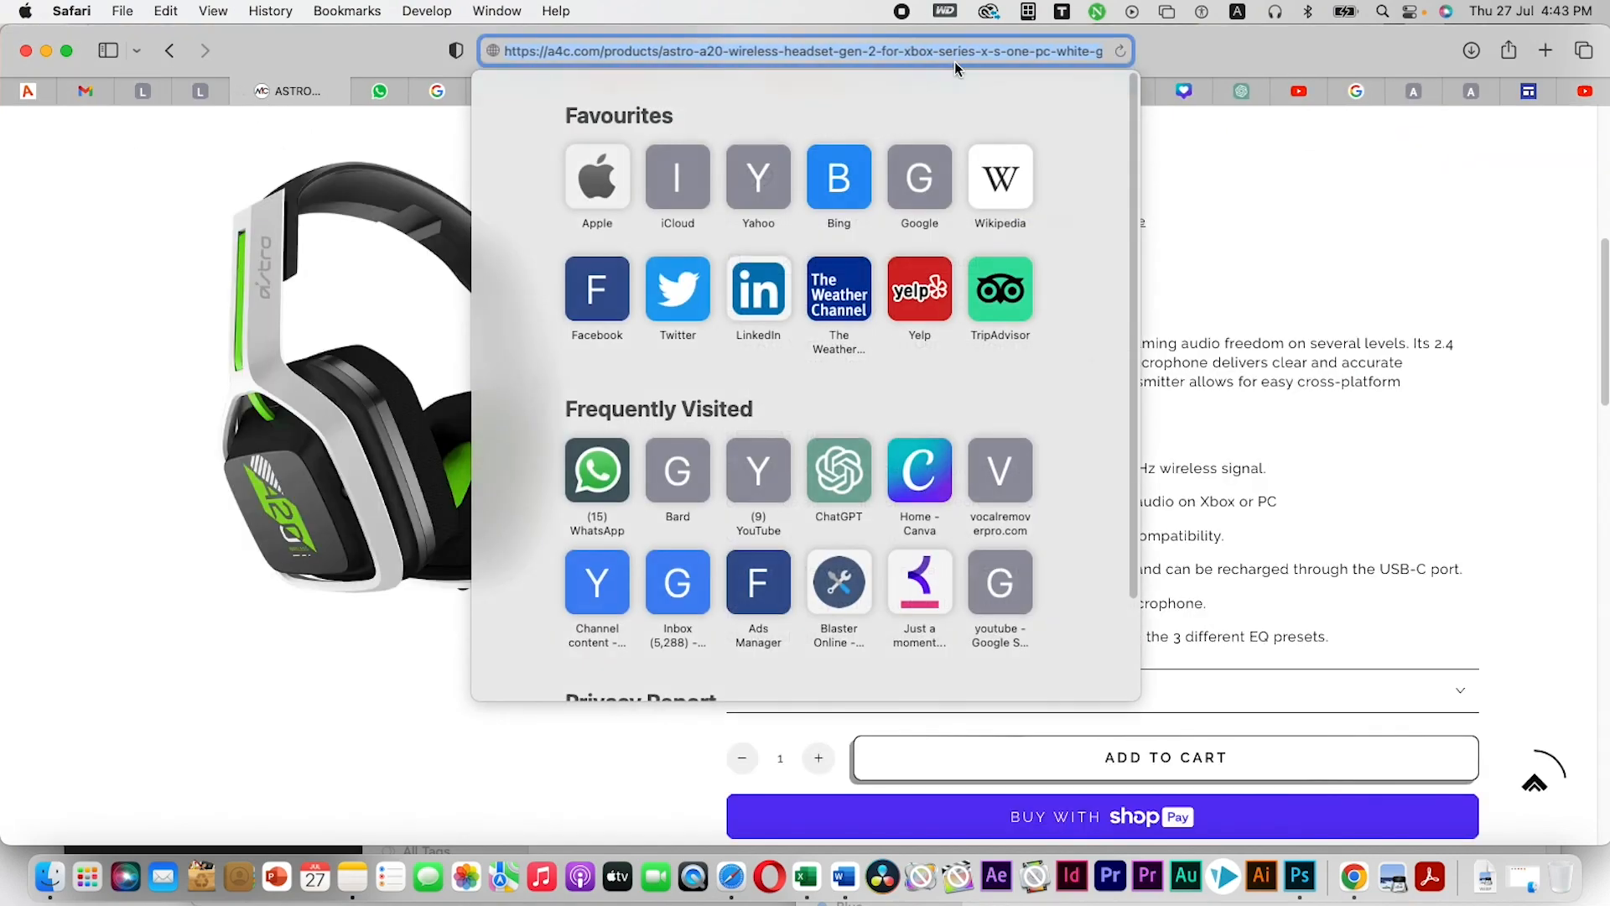
pyautogui.click(1538, 92)
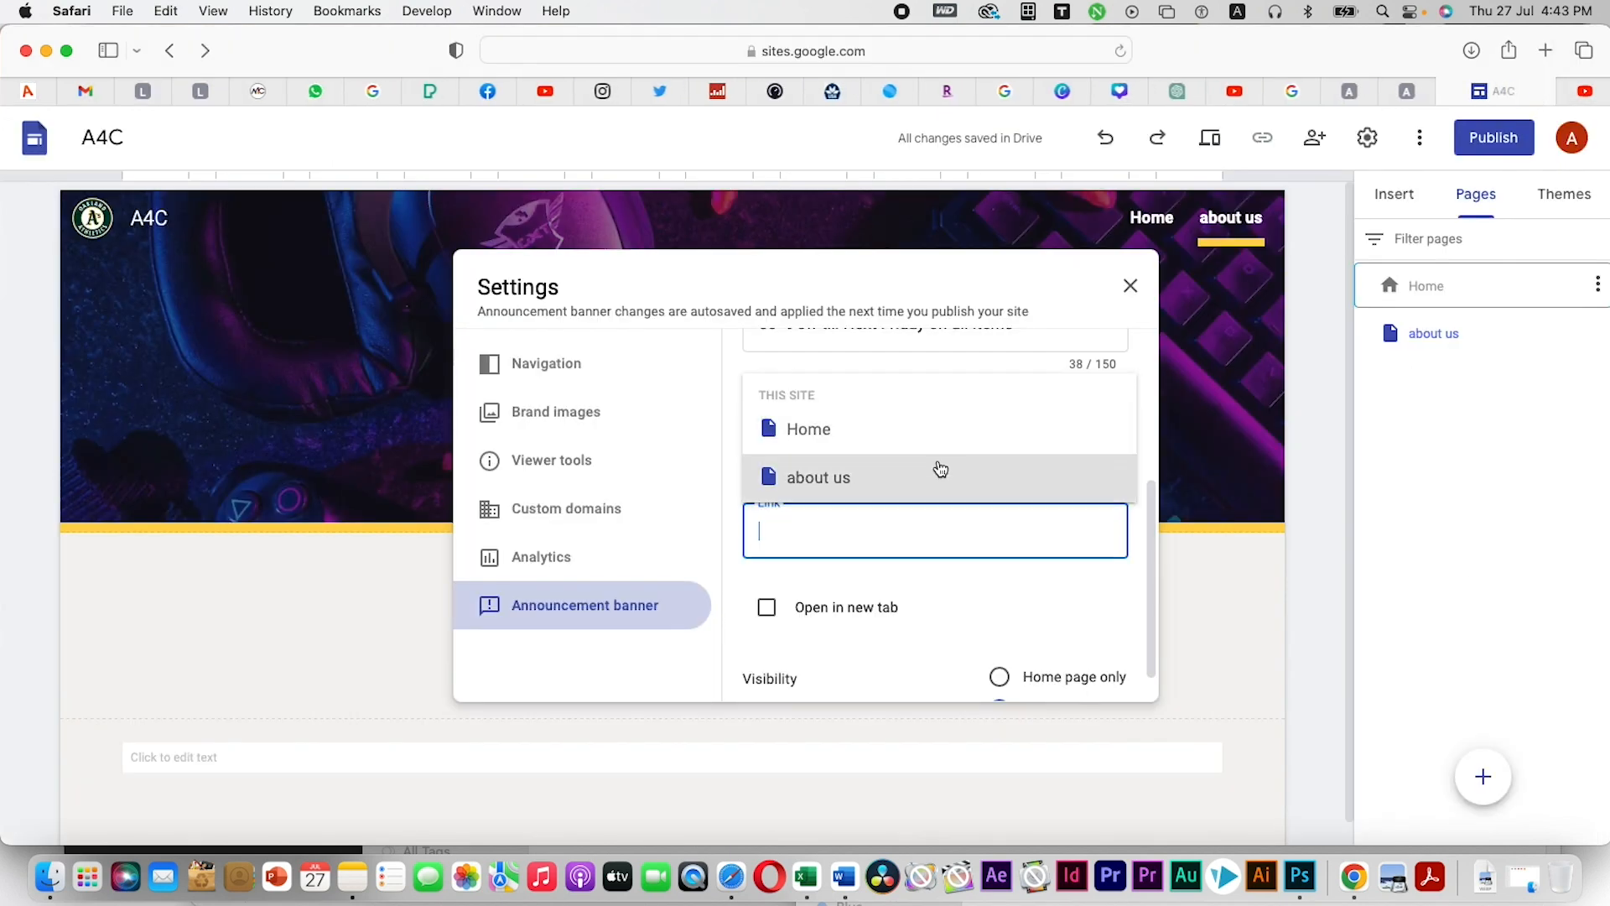
pyautogui.press('super+v')
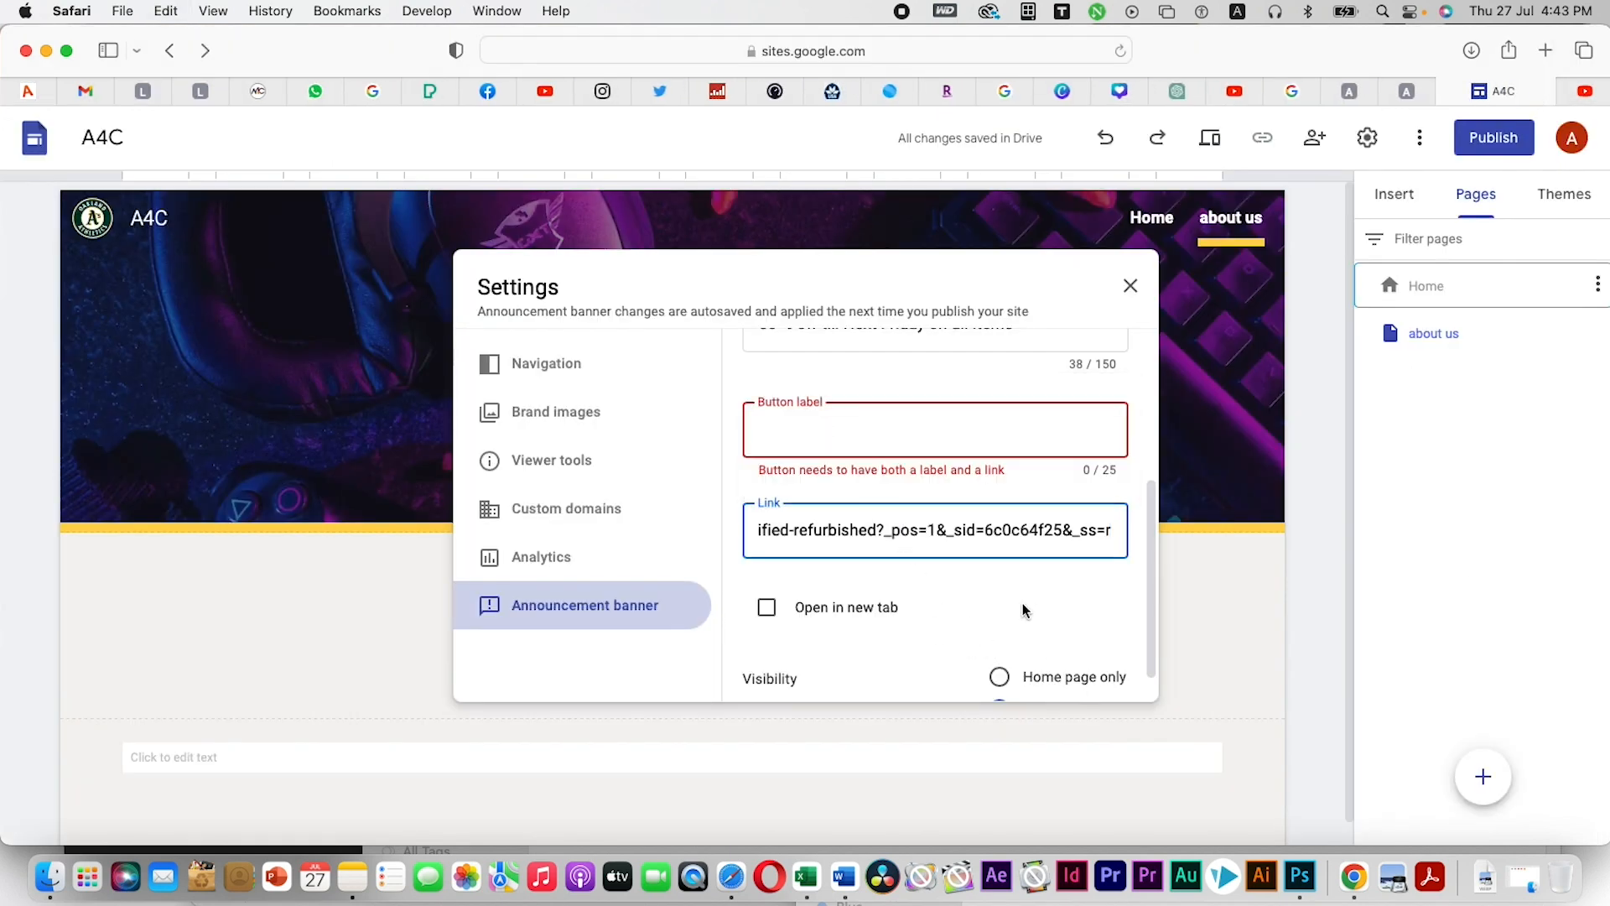
# Set the banner button's label to "label", check the remaining banner options and close the site settings
pyautogui.click(857, 425)
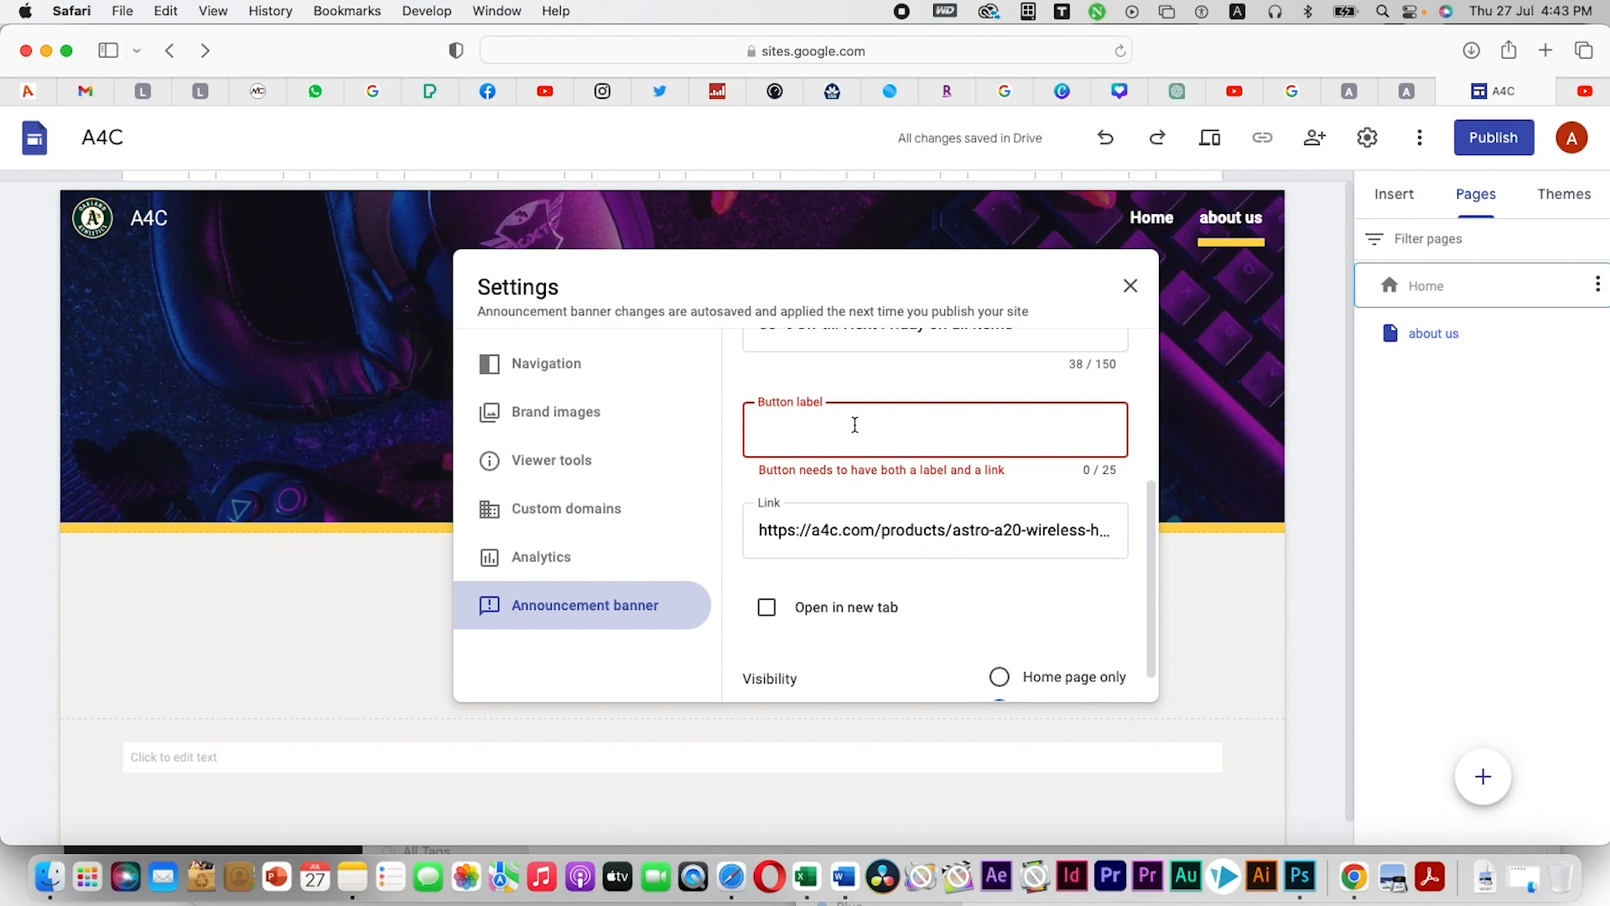
pyautogui.write('label')
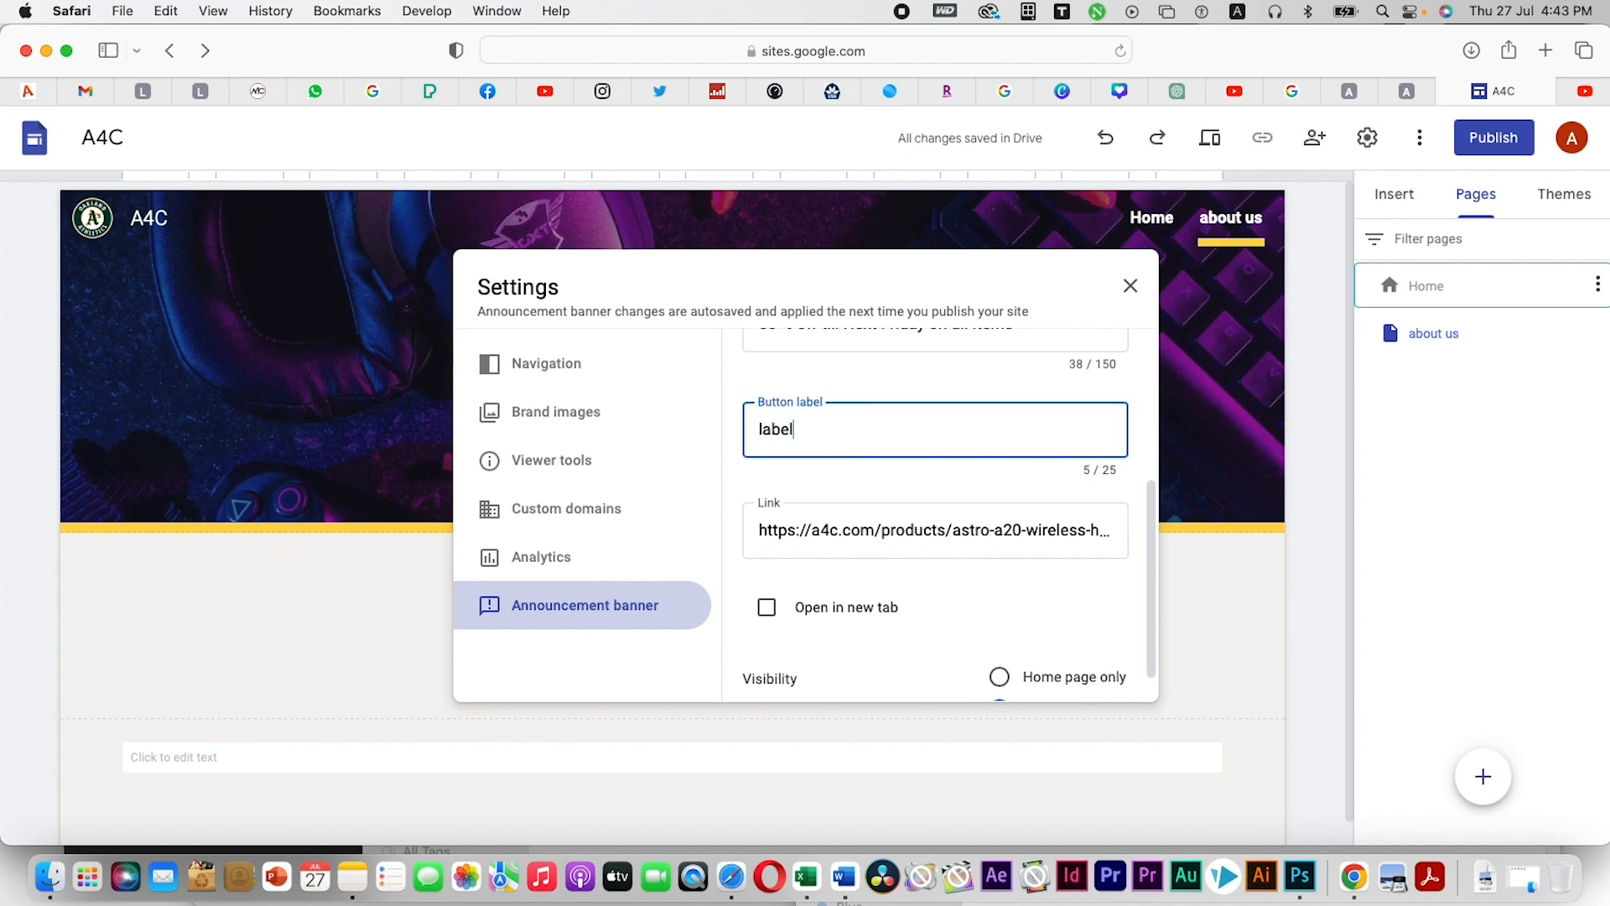
pyautogui.click(914, 382)
pyautogui.scroll(-1, 998, 583)
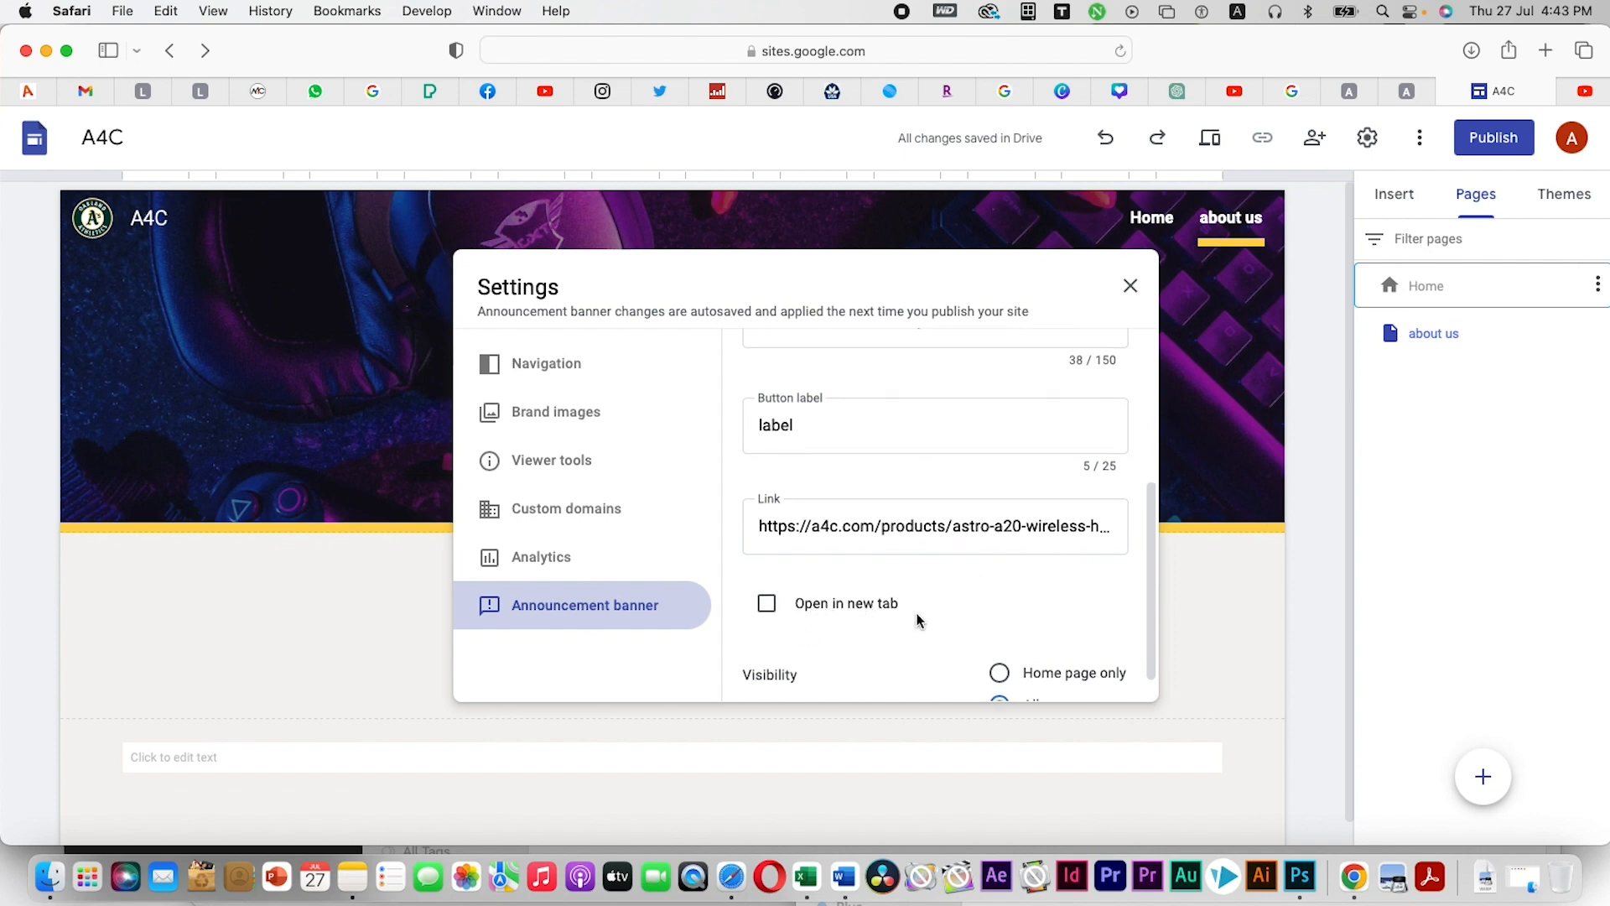
pyautogui.scroll(-1, 918, 620)
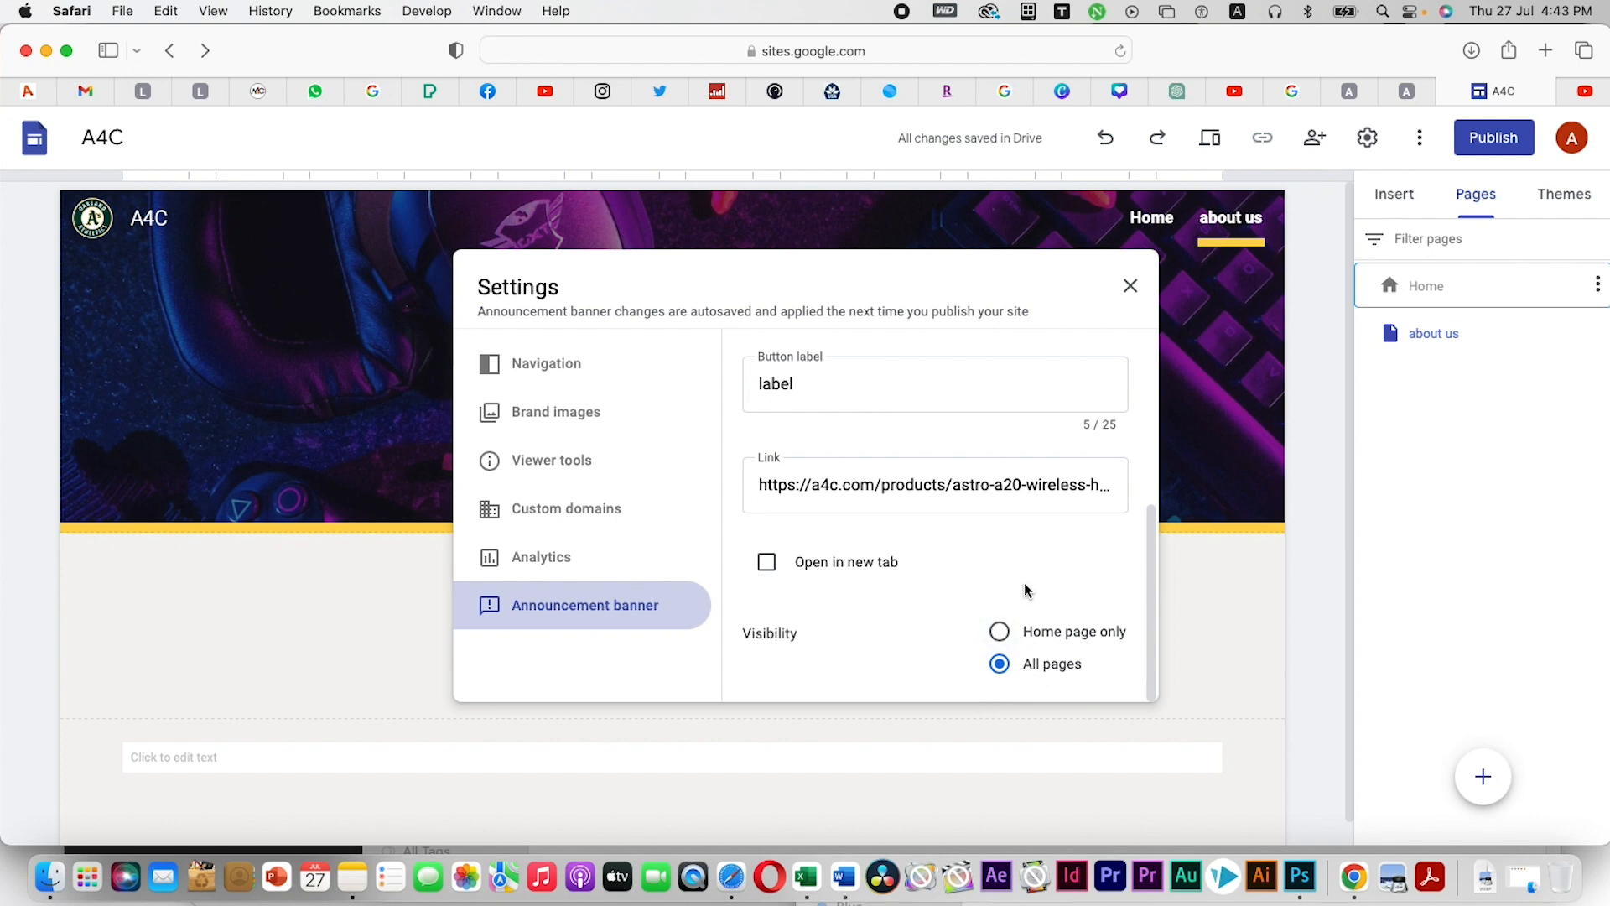
pyautogui.scroll(5, 1128, 293)
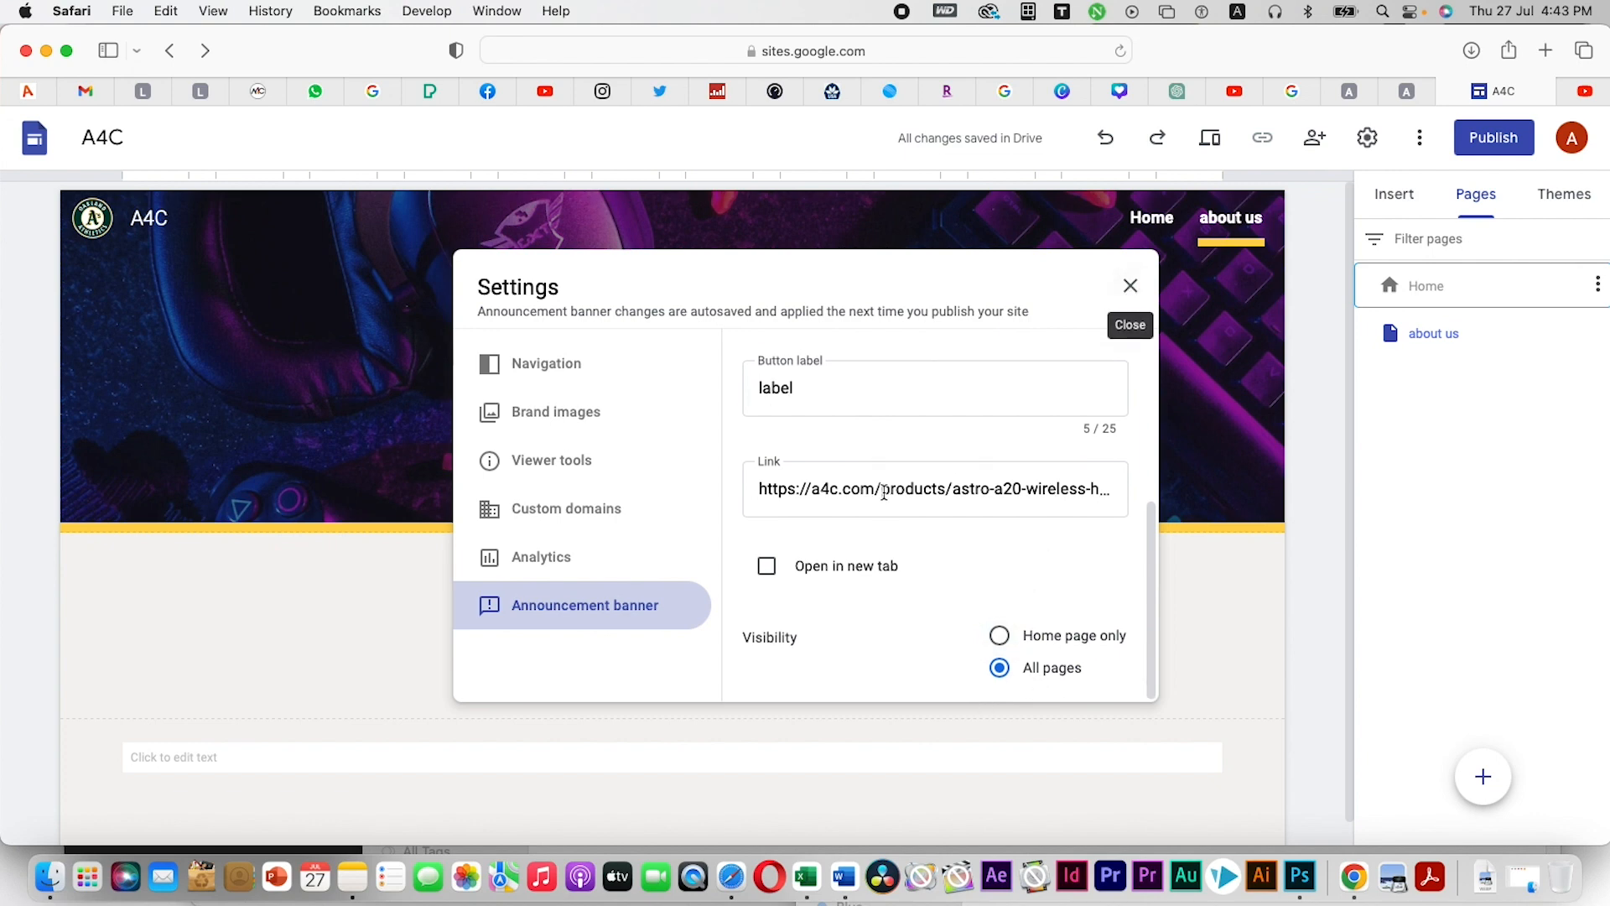
pyautogui.click(1130, 286)
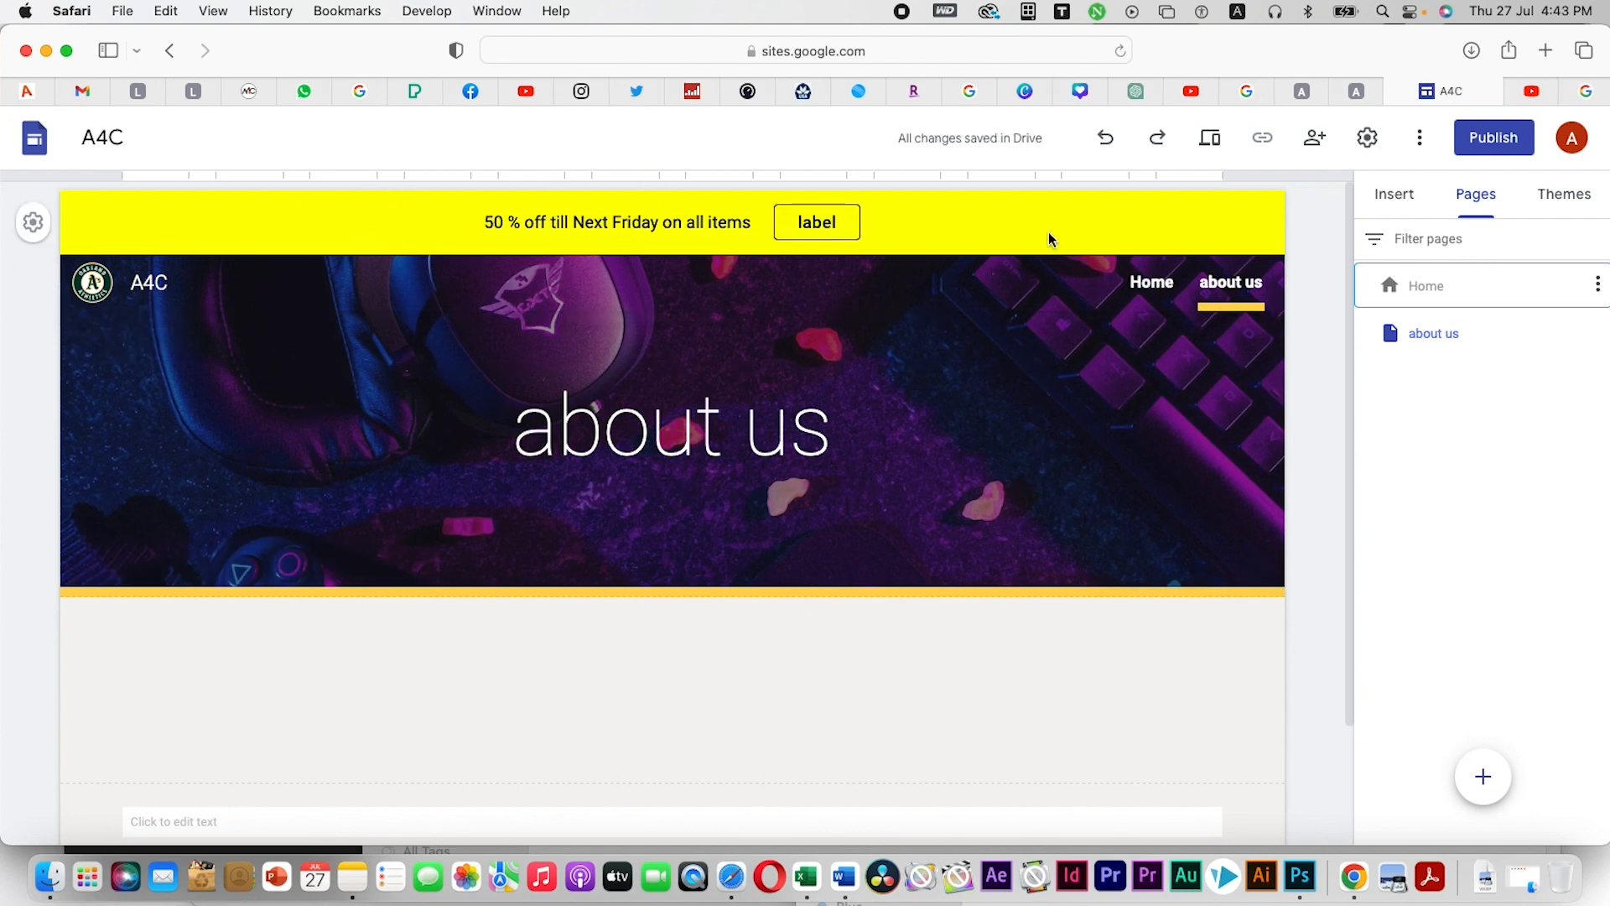
# Turn off the announcement banner in the site settings and close them
pyautogui.click(1368, 139)
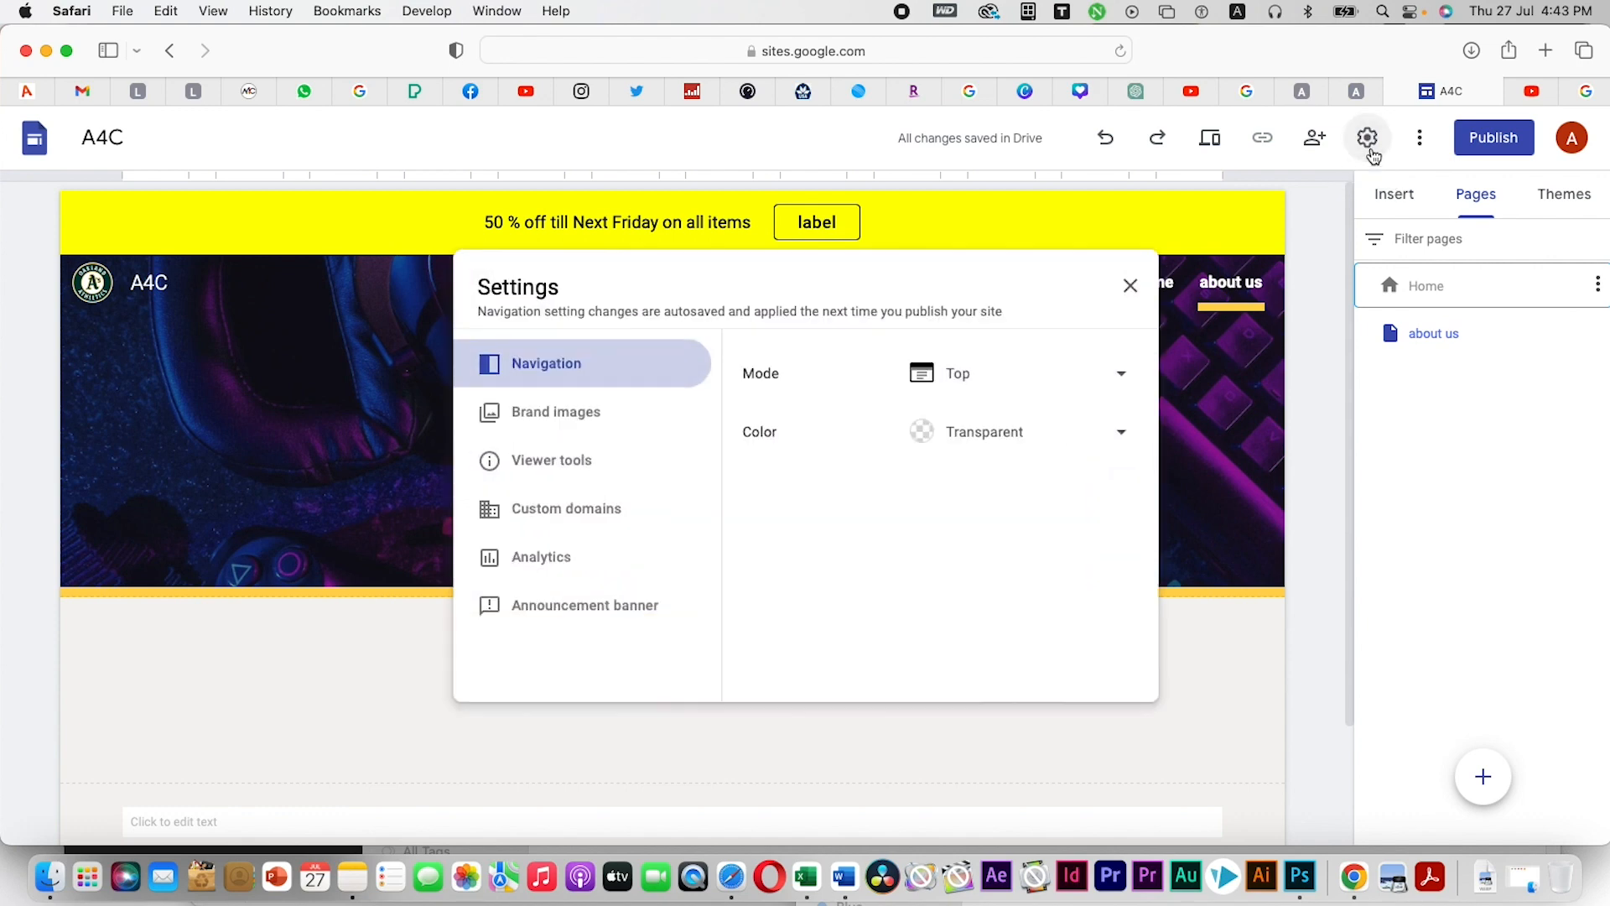
pyautogui.click(605, 607)
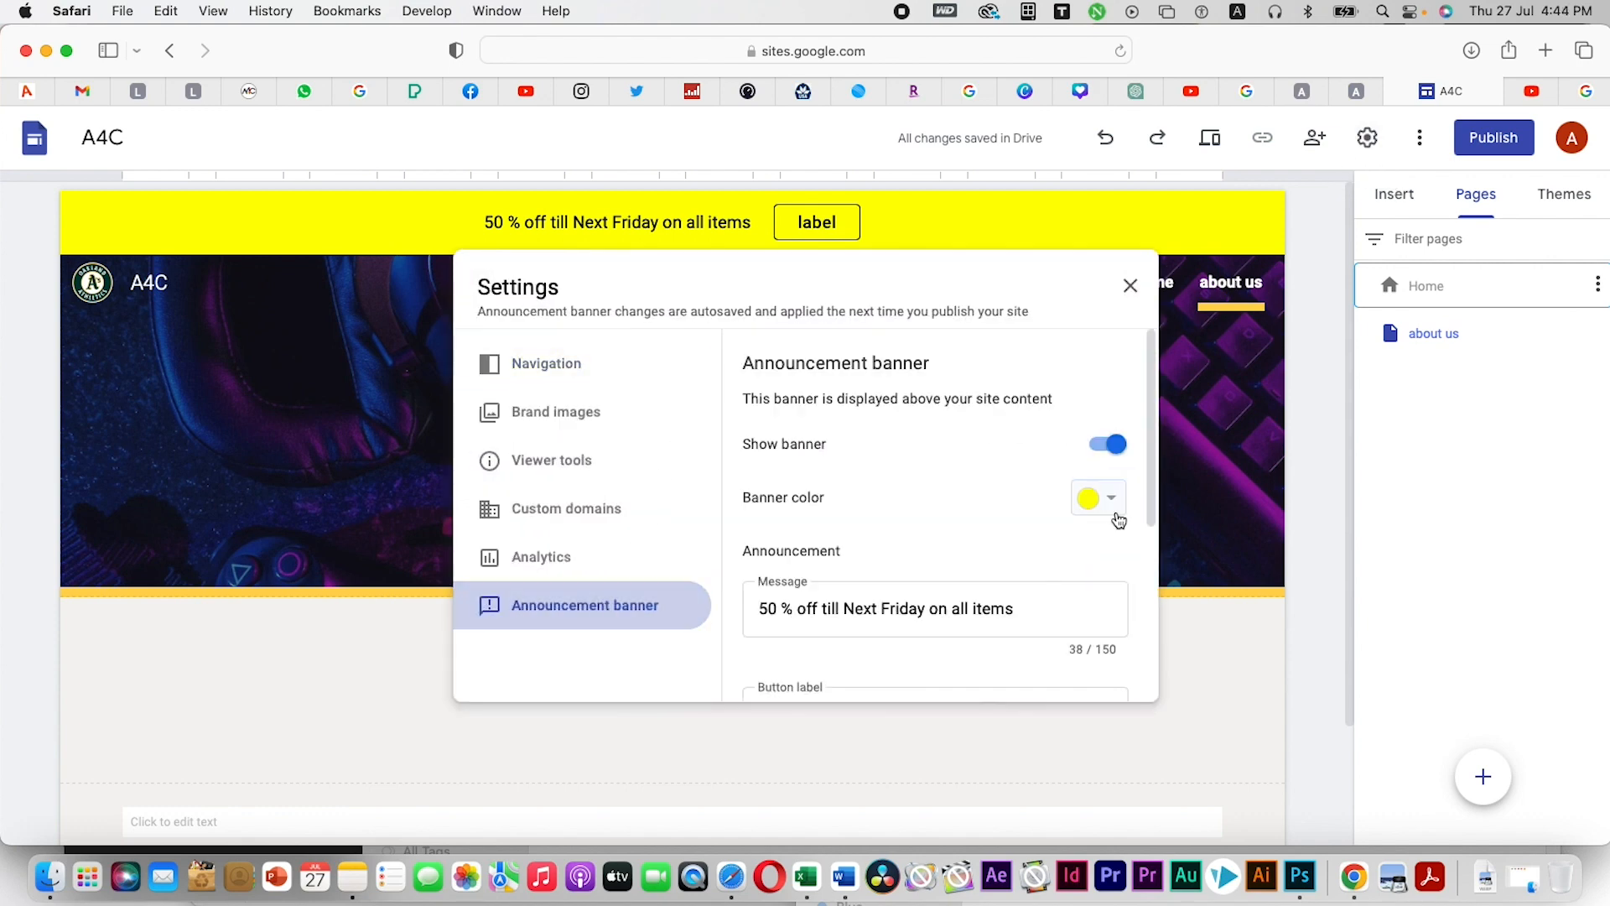
pyautogui.click(1091, 455)
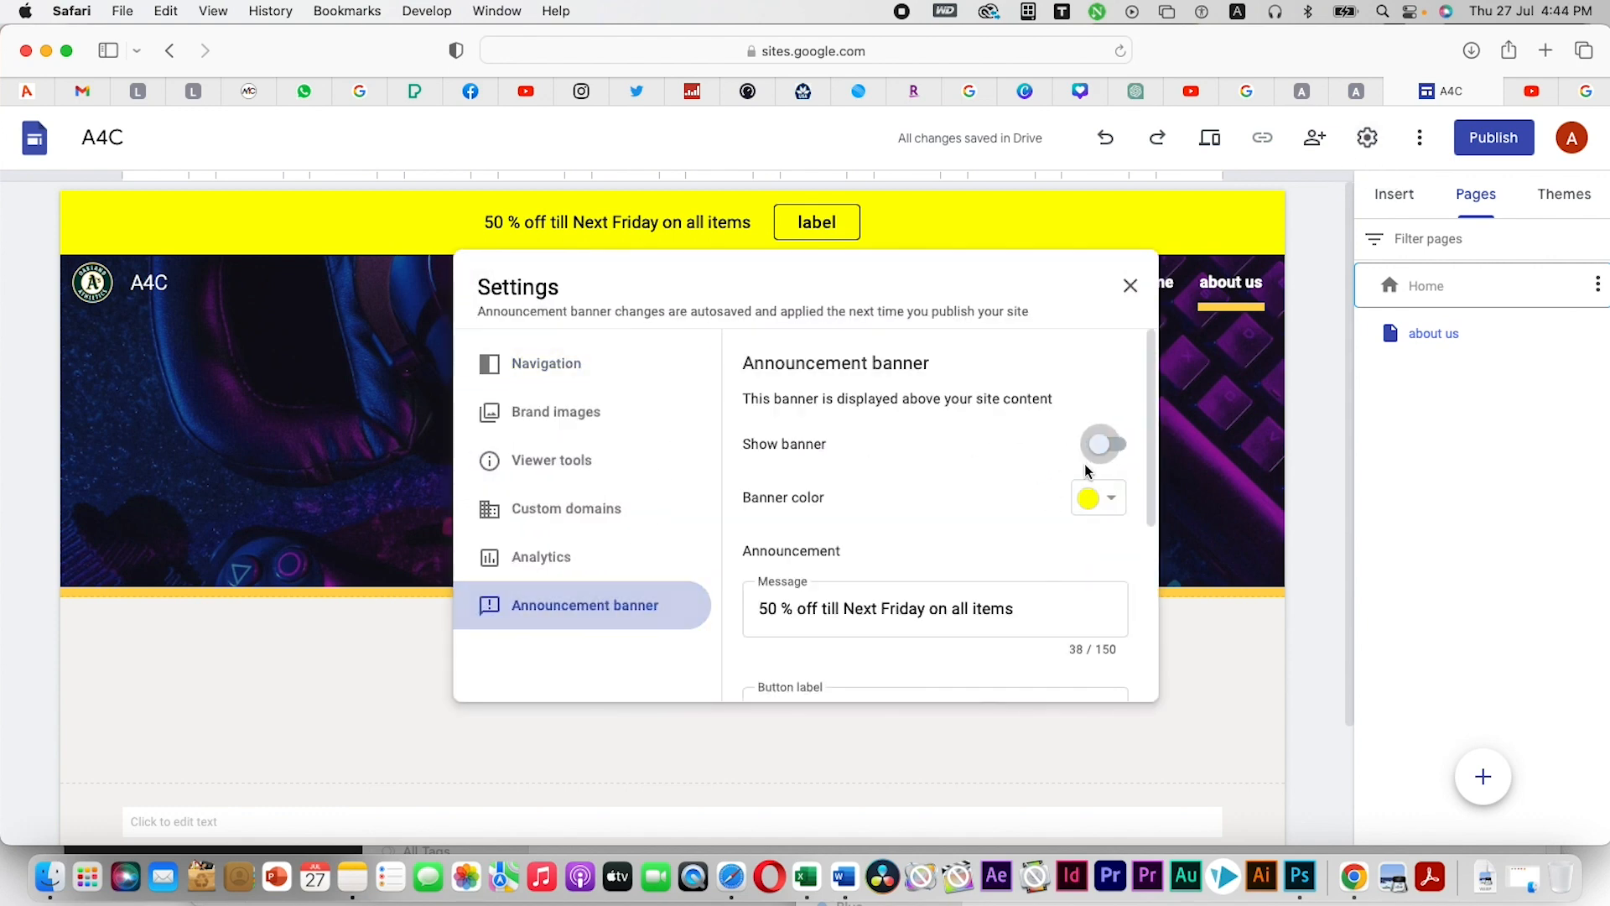
pyautogui.click(1145, 288)
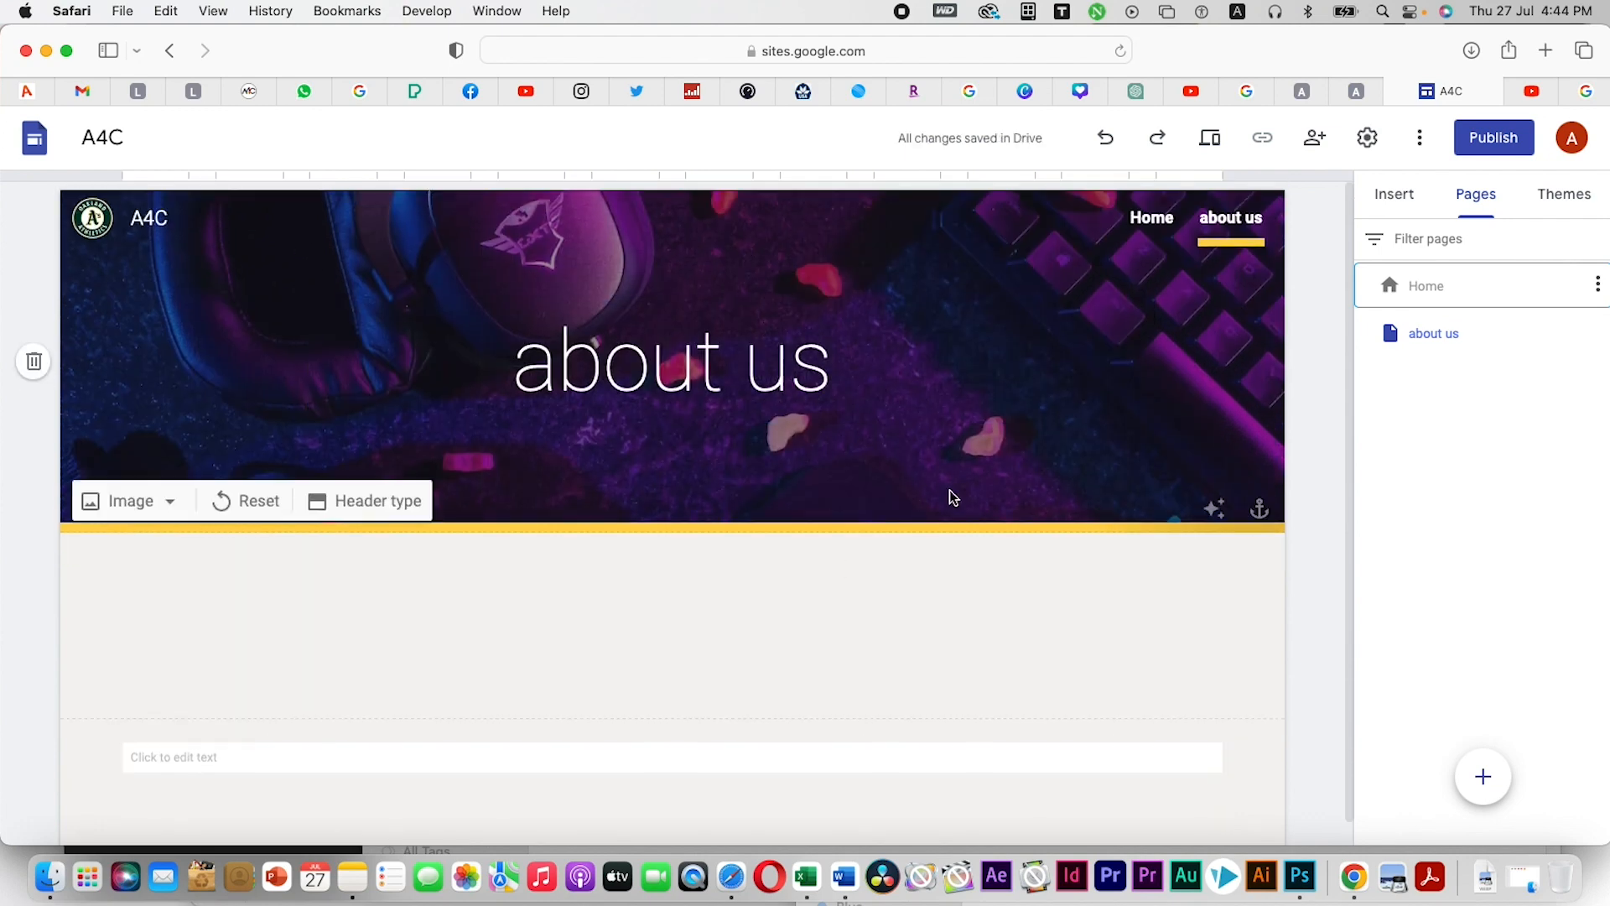
# Preview the about us page and the full Home page at phone size
pyautogui.click(1209, 138)
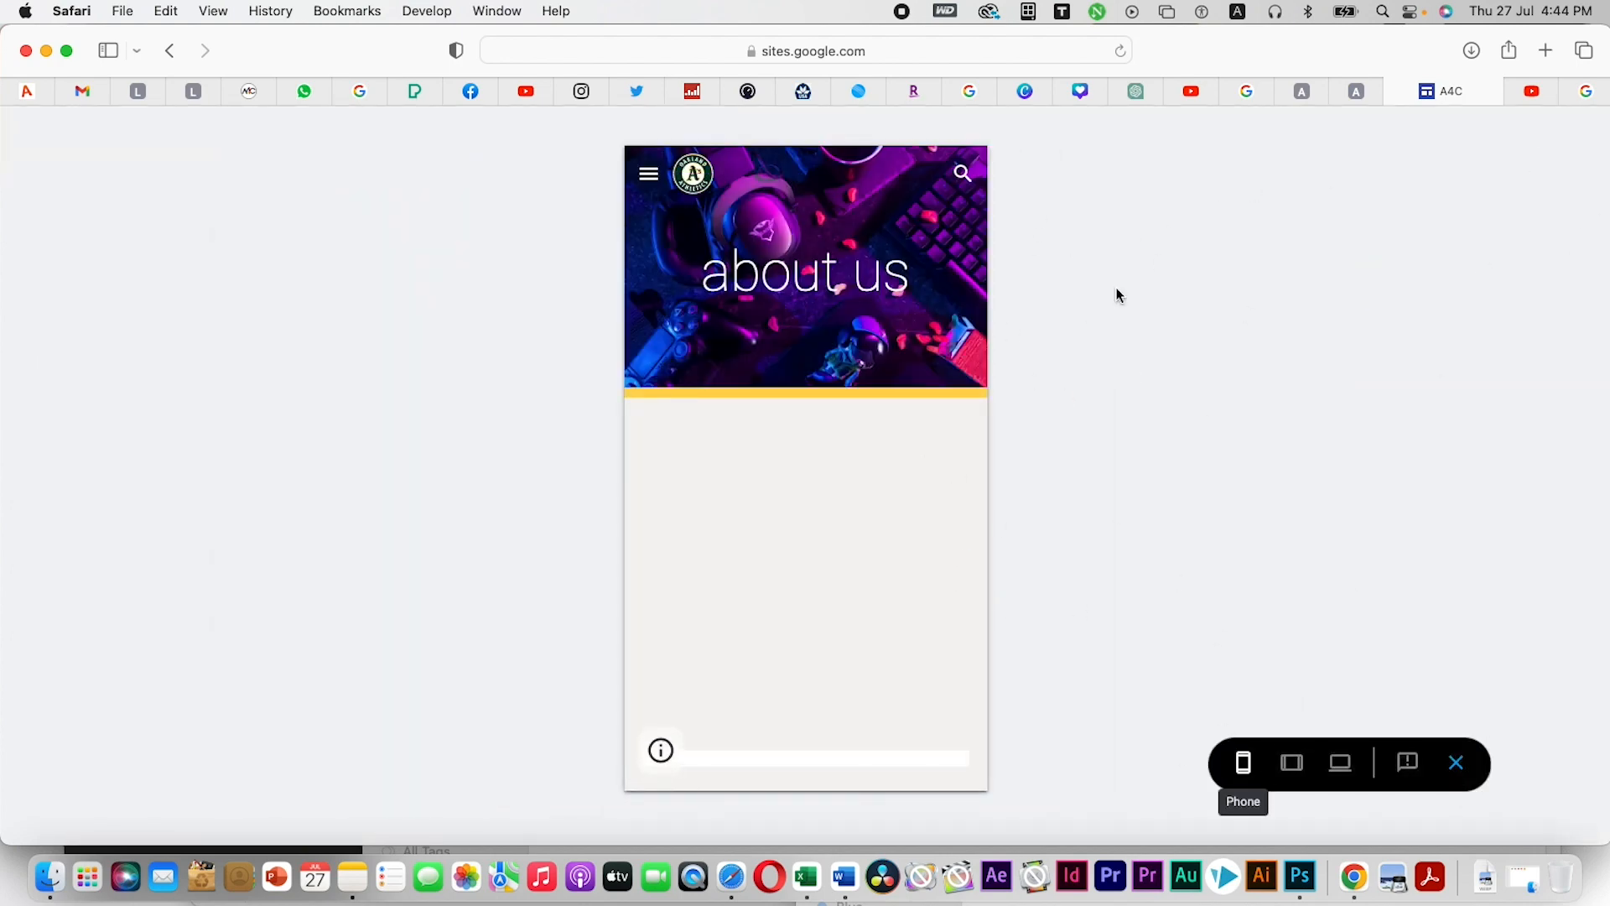
pyautogui.click(170, 51)
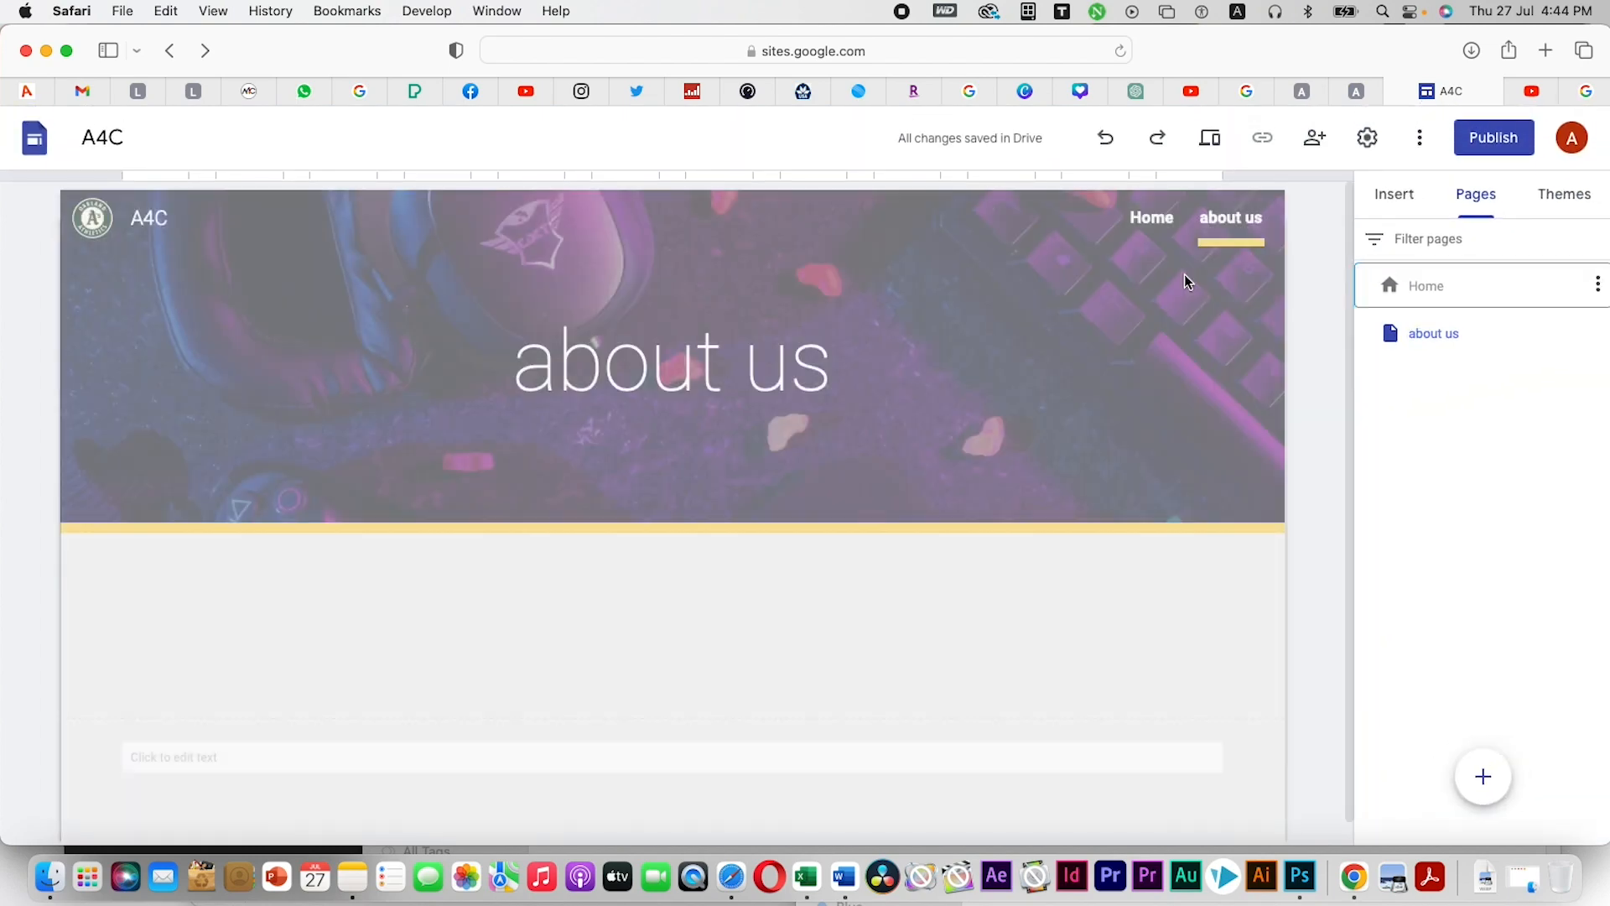
pyautogui.click(1434, 297)
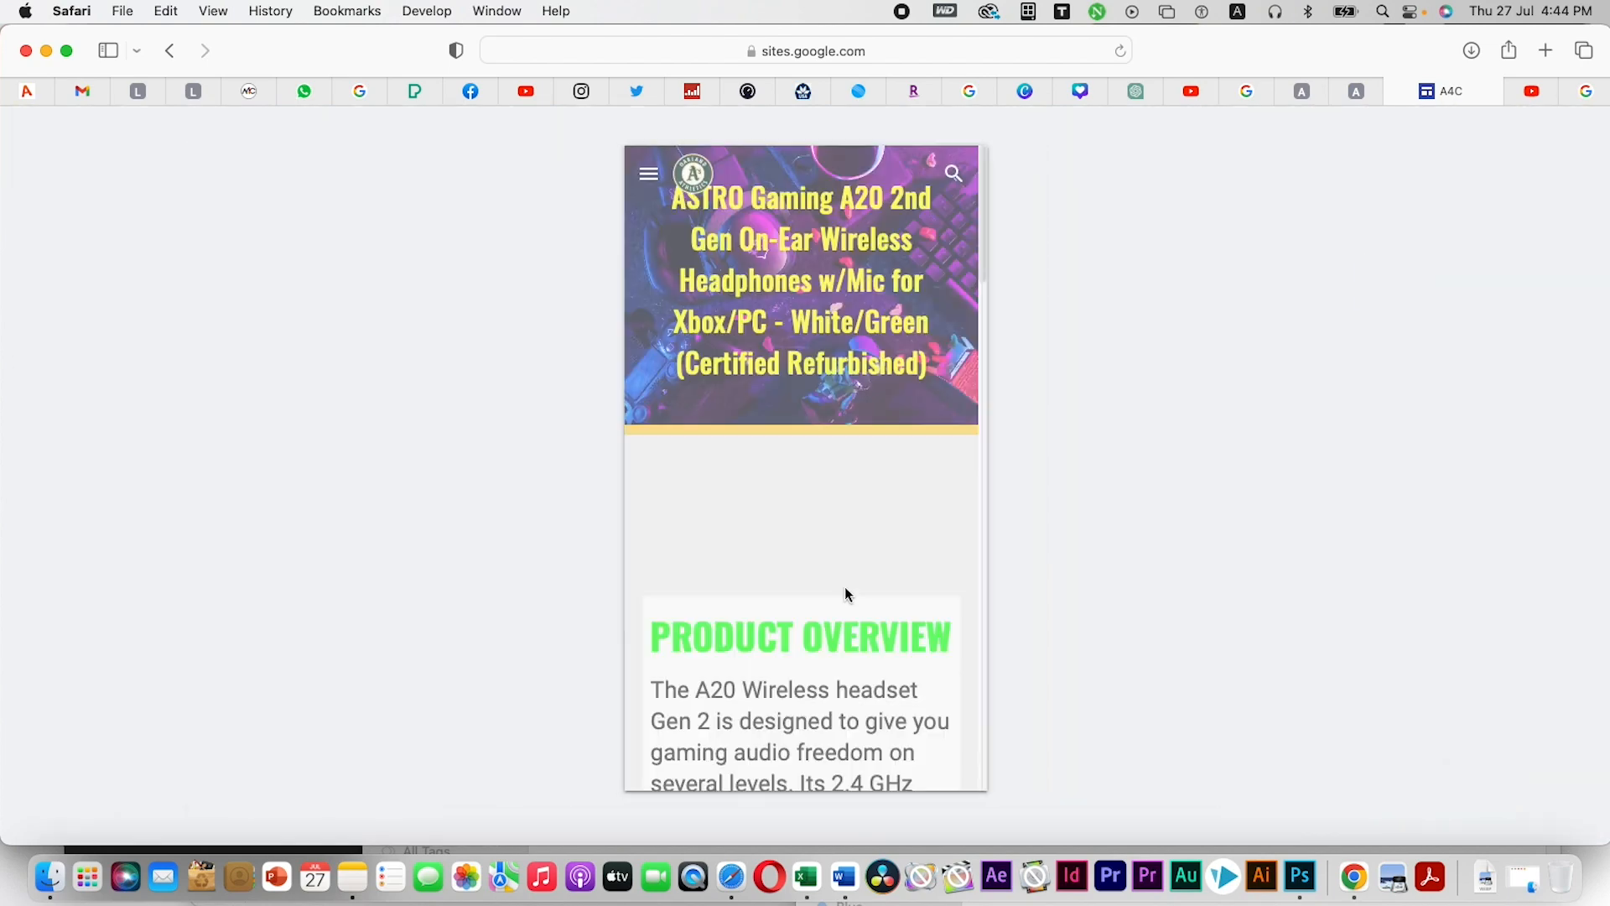
pyautogui.scroll(-5, 844, 586)
pyautogui.scroll(2, 845, 591)
pyautogui.scroll(-2, 847, 595)
pyautogui.scroll(-15, 845, 594)
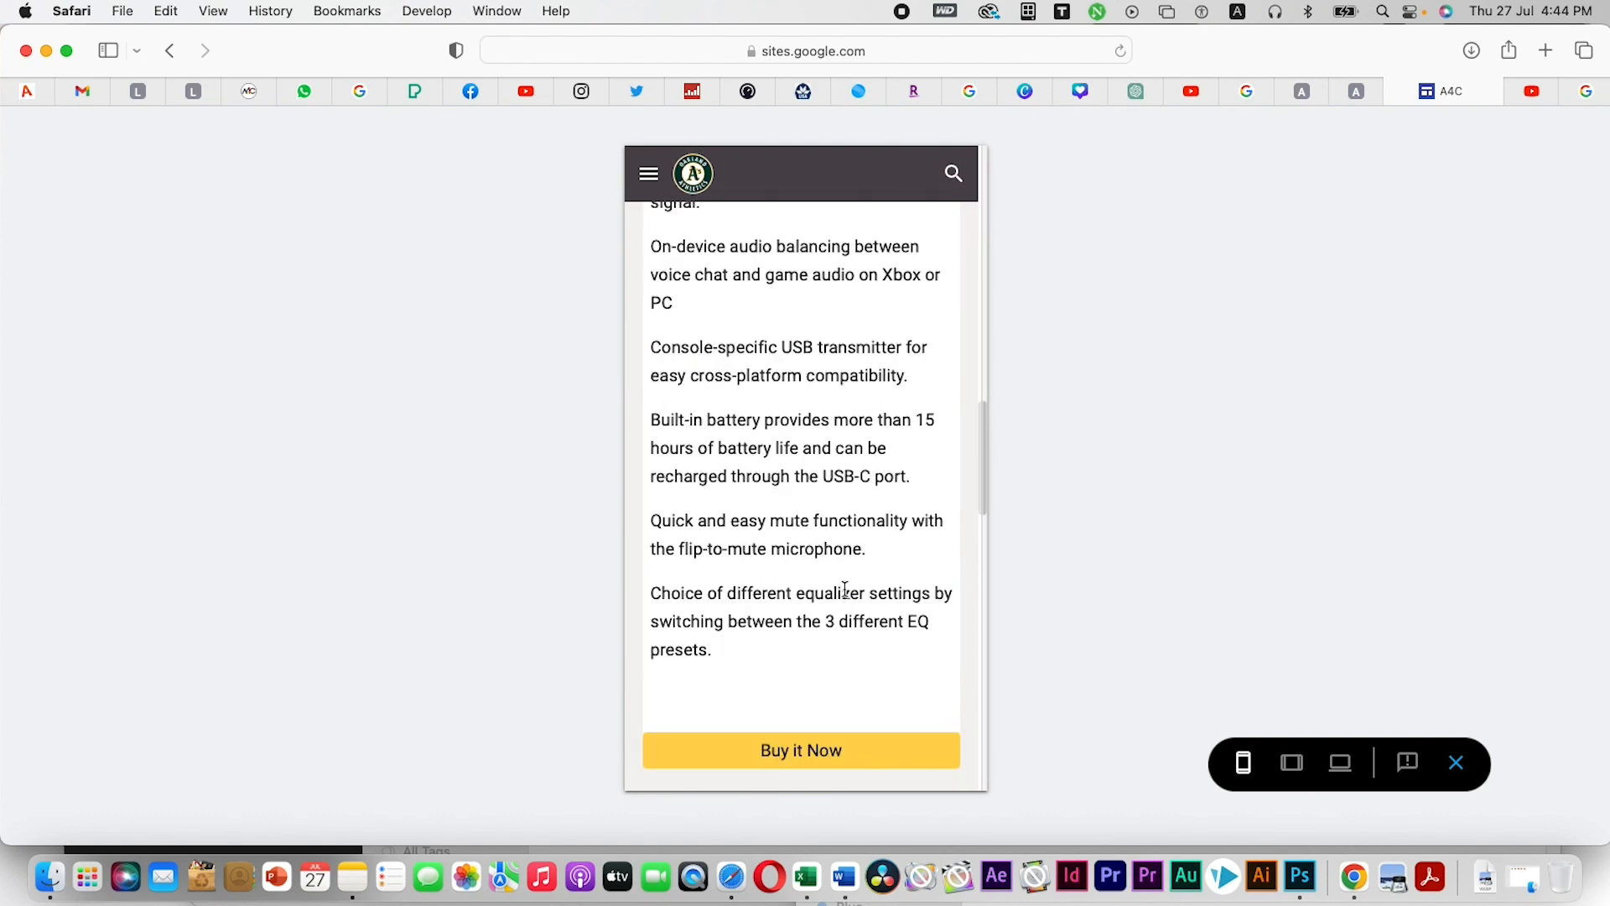
pyautogui.scroll(-2, 845, 592)
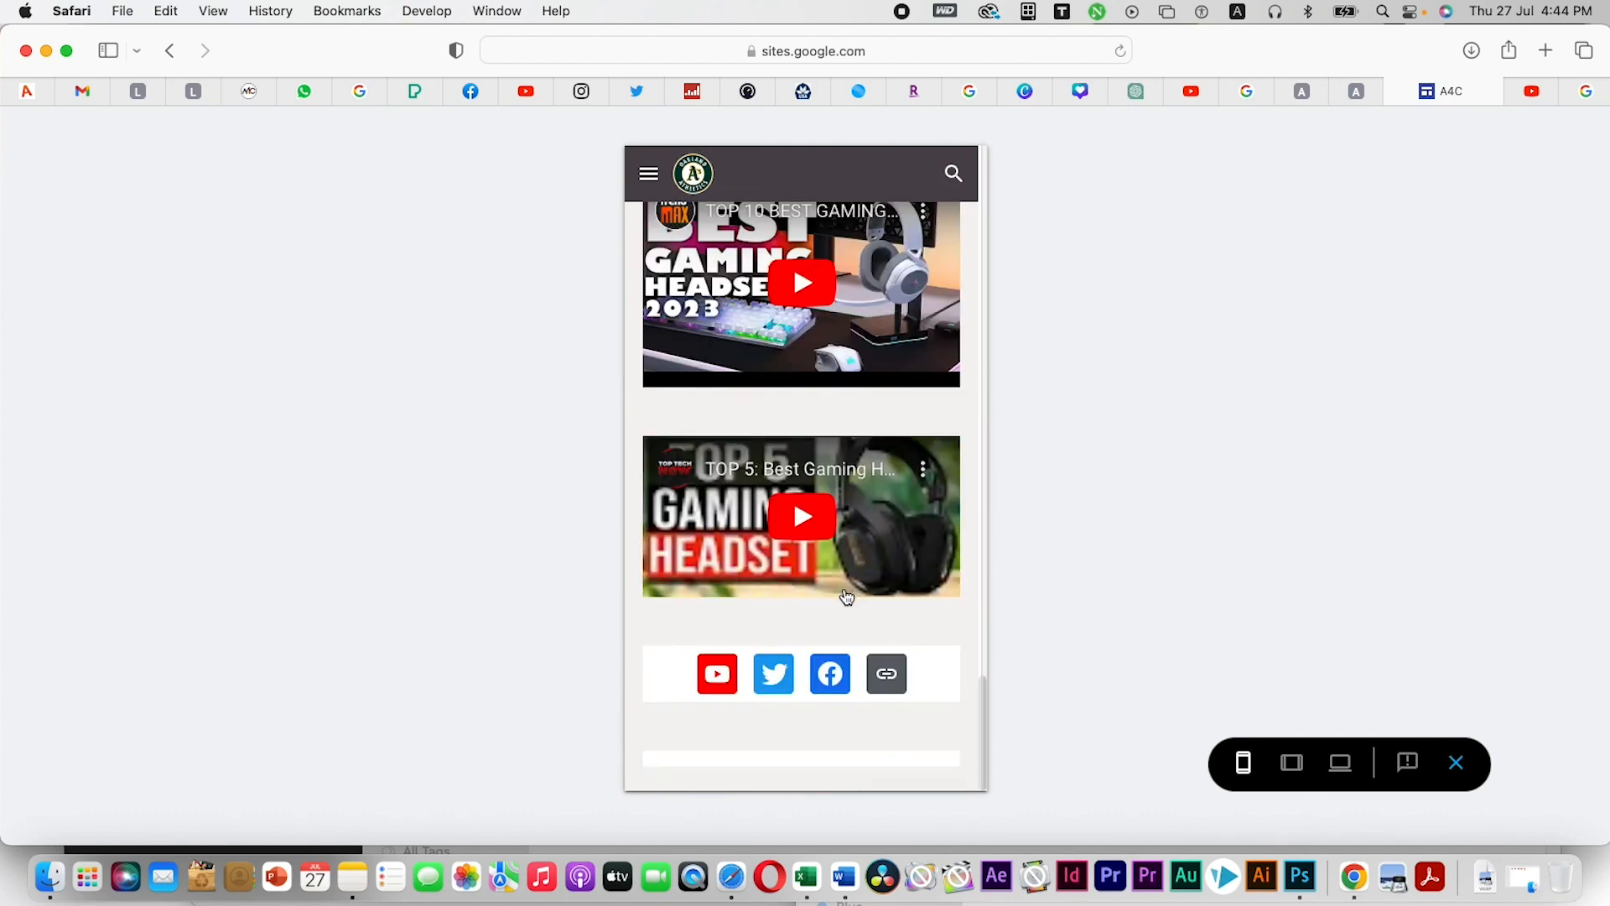
pyautogui.scroll(20, 852, 562)
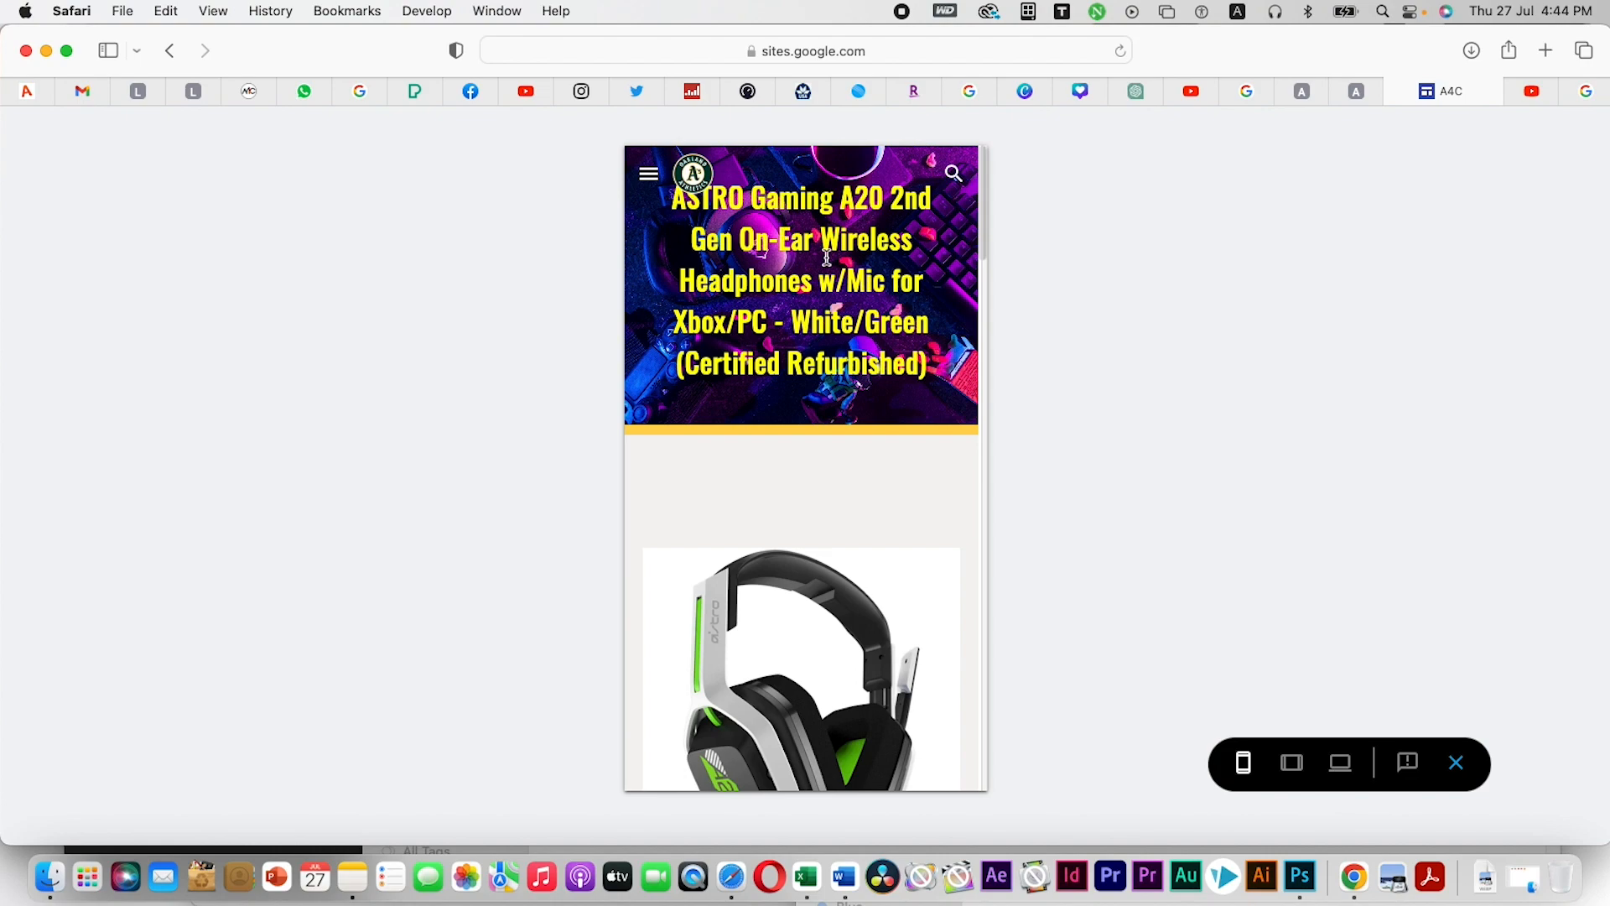
# Preview the Home page at tablet and large-screen sizes, and leave the preview
pyautogui.click(1295, 764)
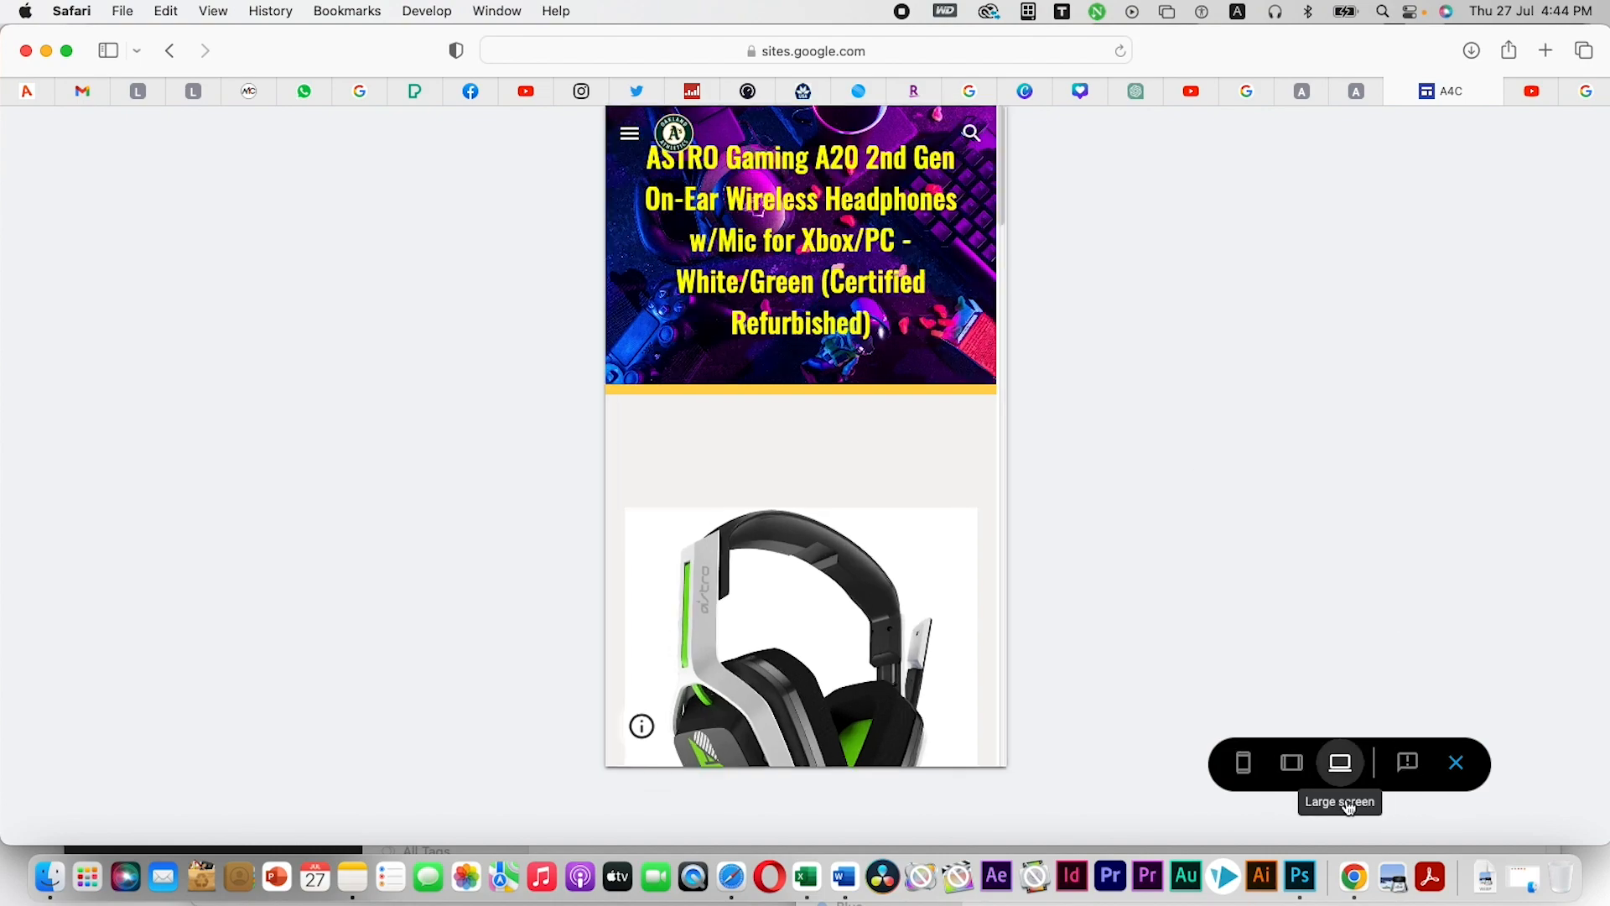
pyautogui.click(1340, 763)
pyautogui.click(1456, 763)
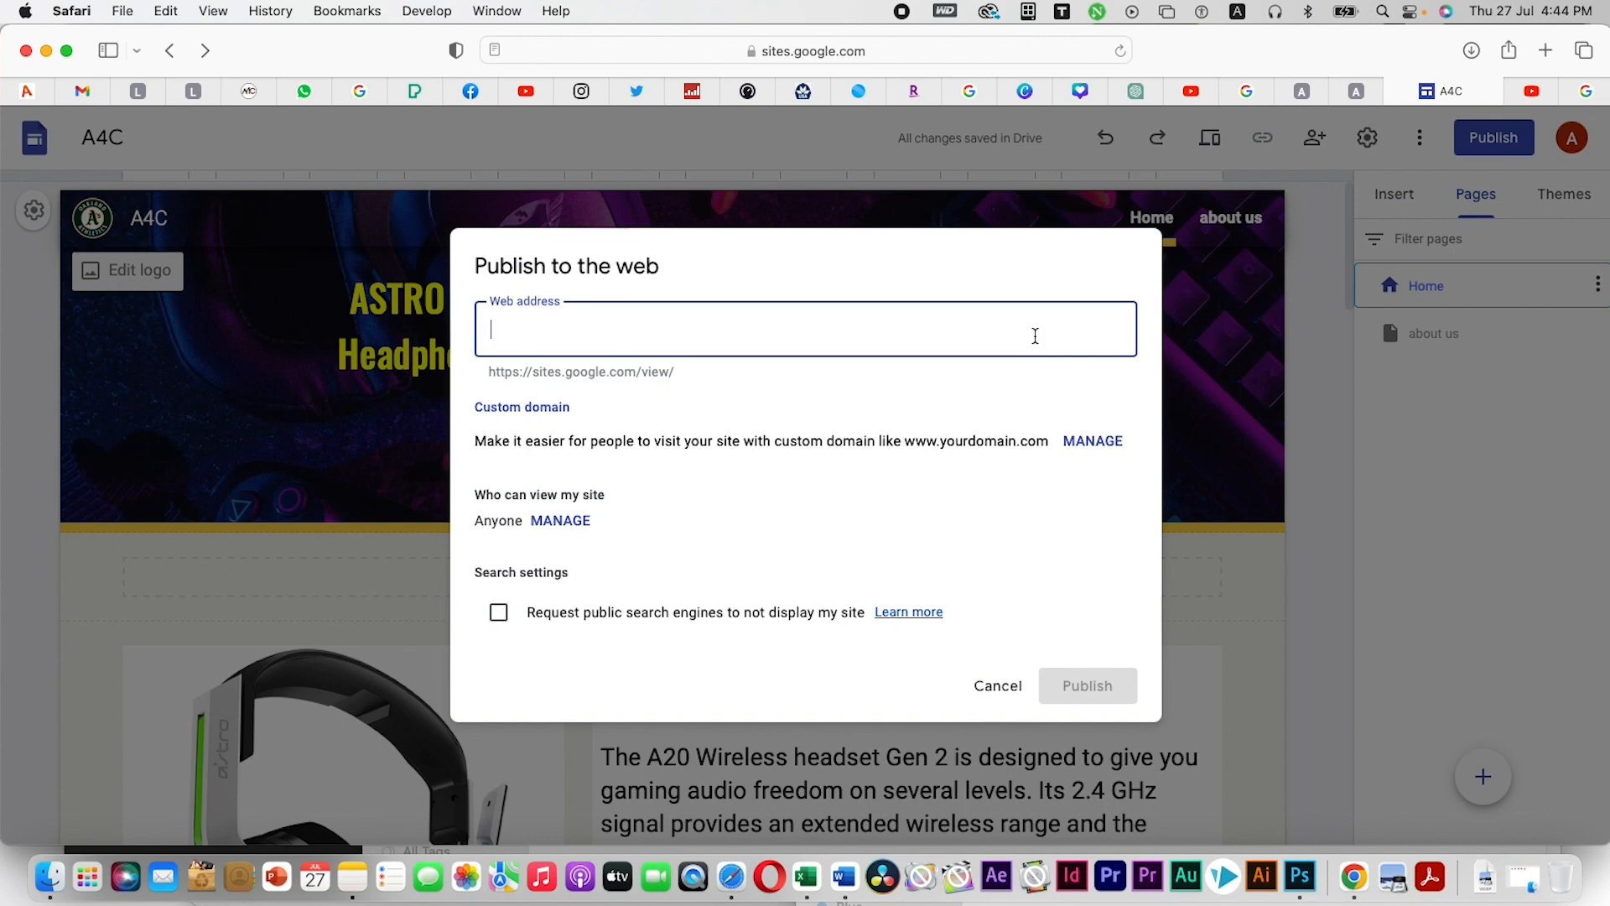
# Try gaming-headphones as the web address for publishing, and change it to agaming-headphonesstro-
pyautogui.write('gaming-headp')
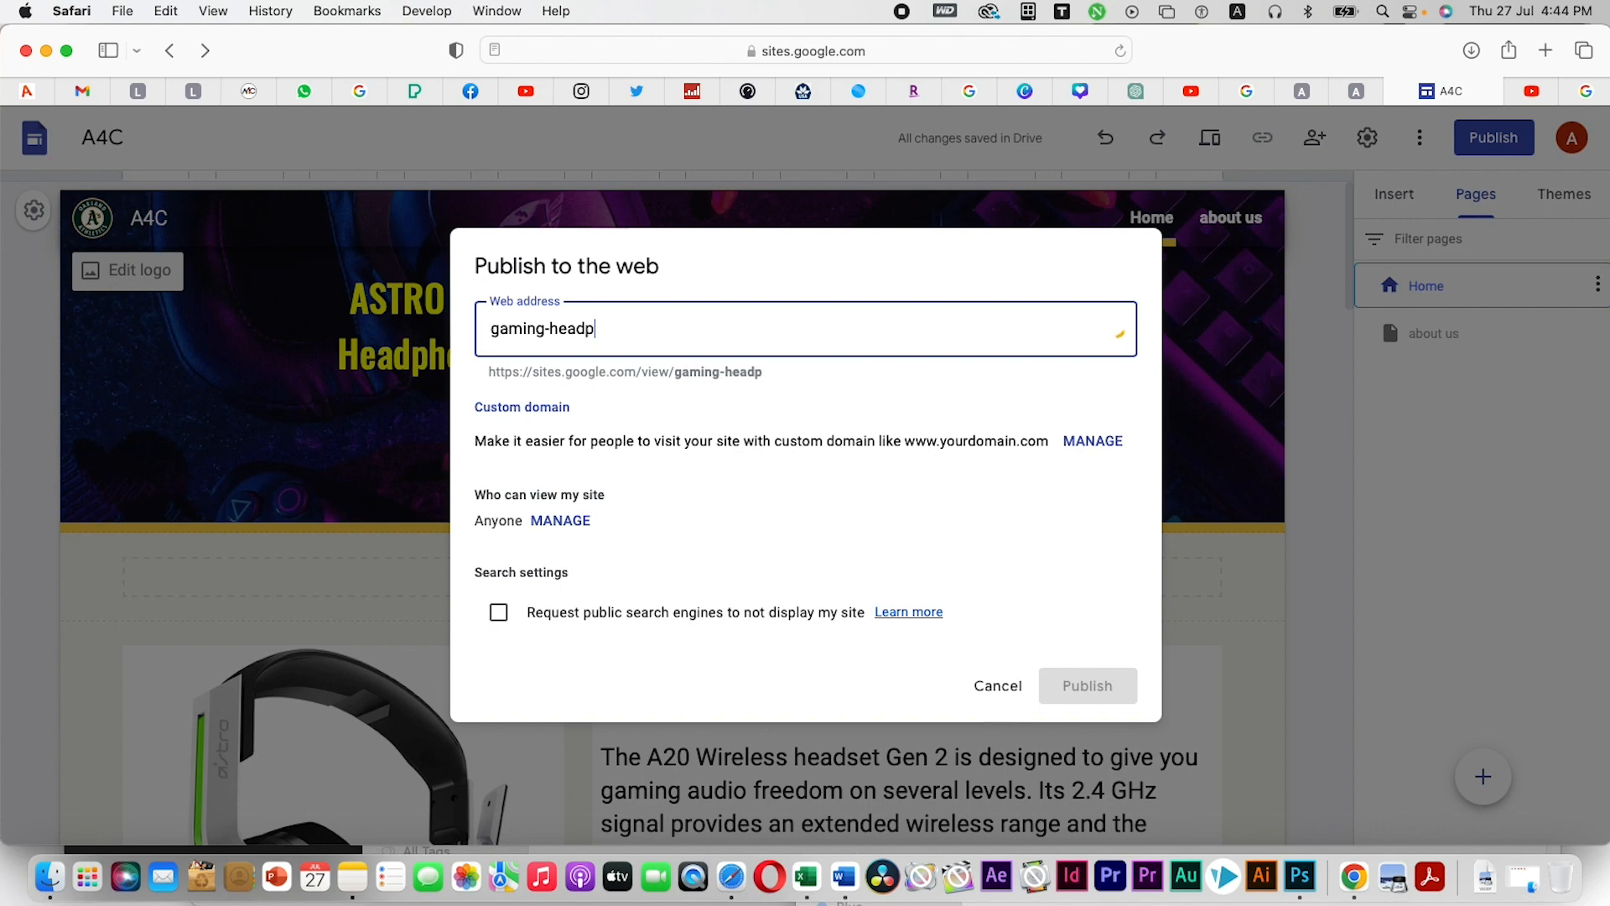
pyautogui.write('hones')
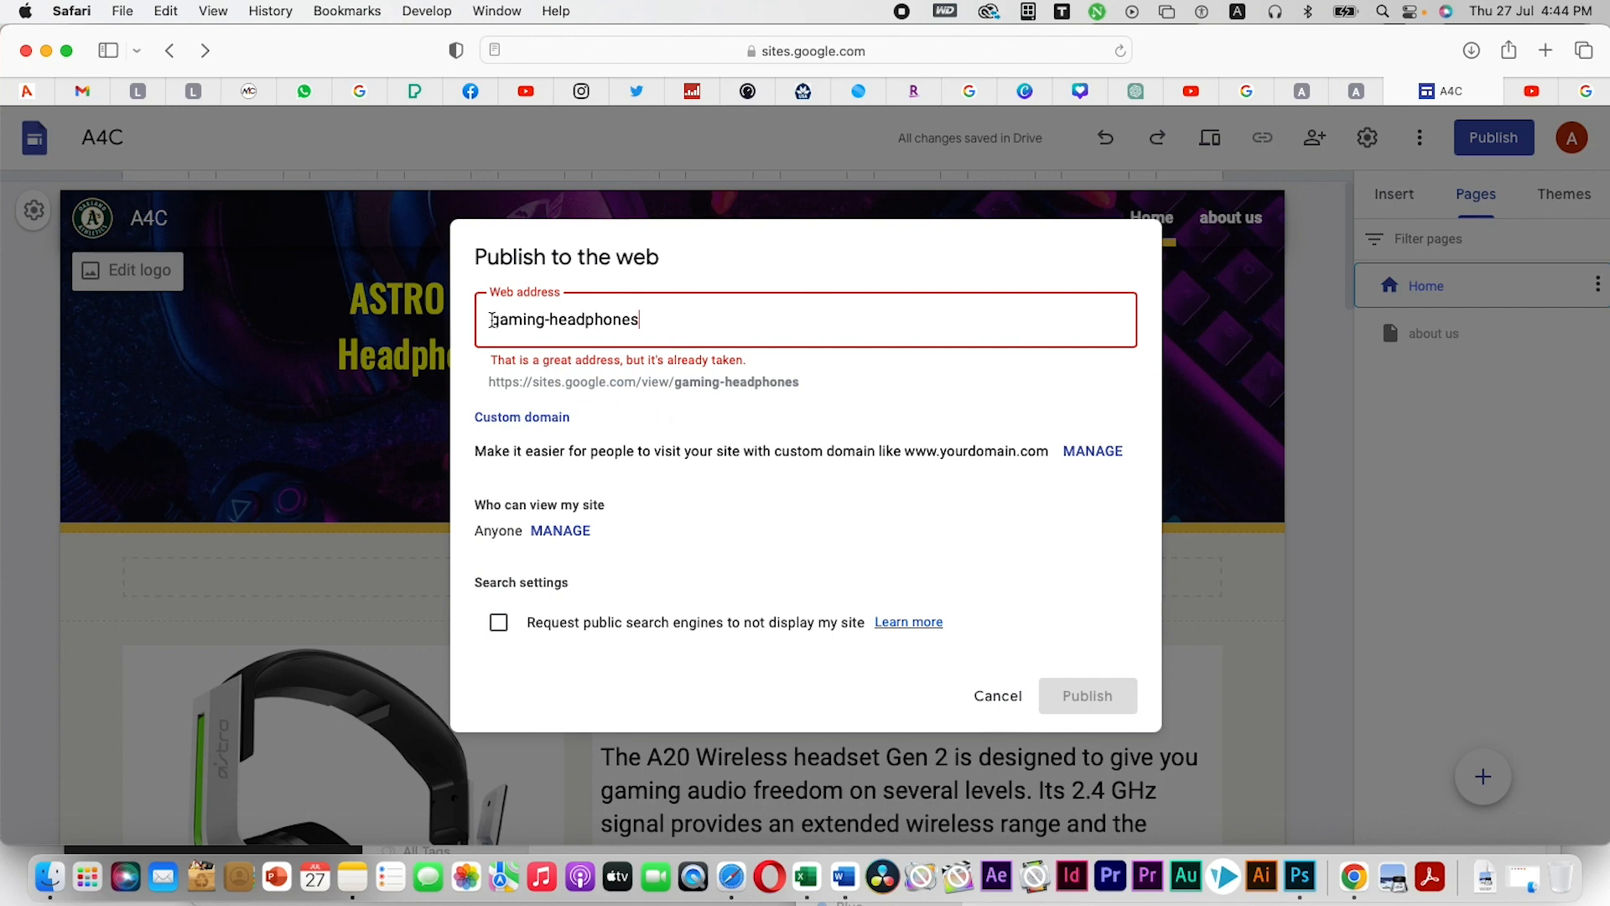
pyautogui.write('astro-')
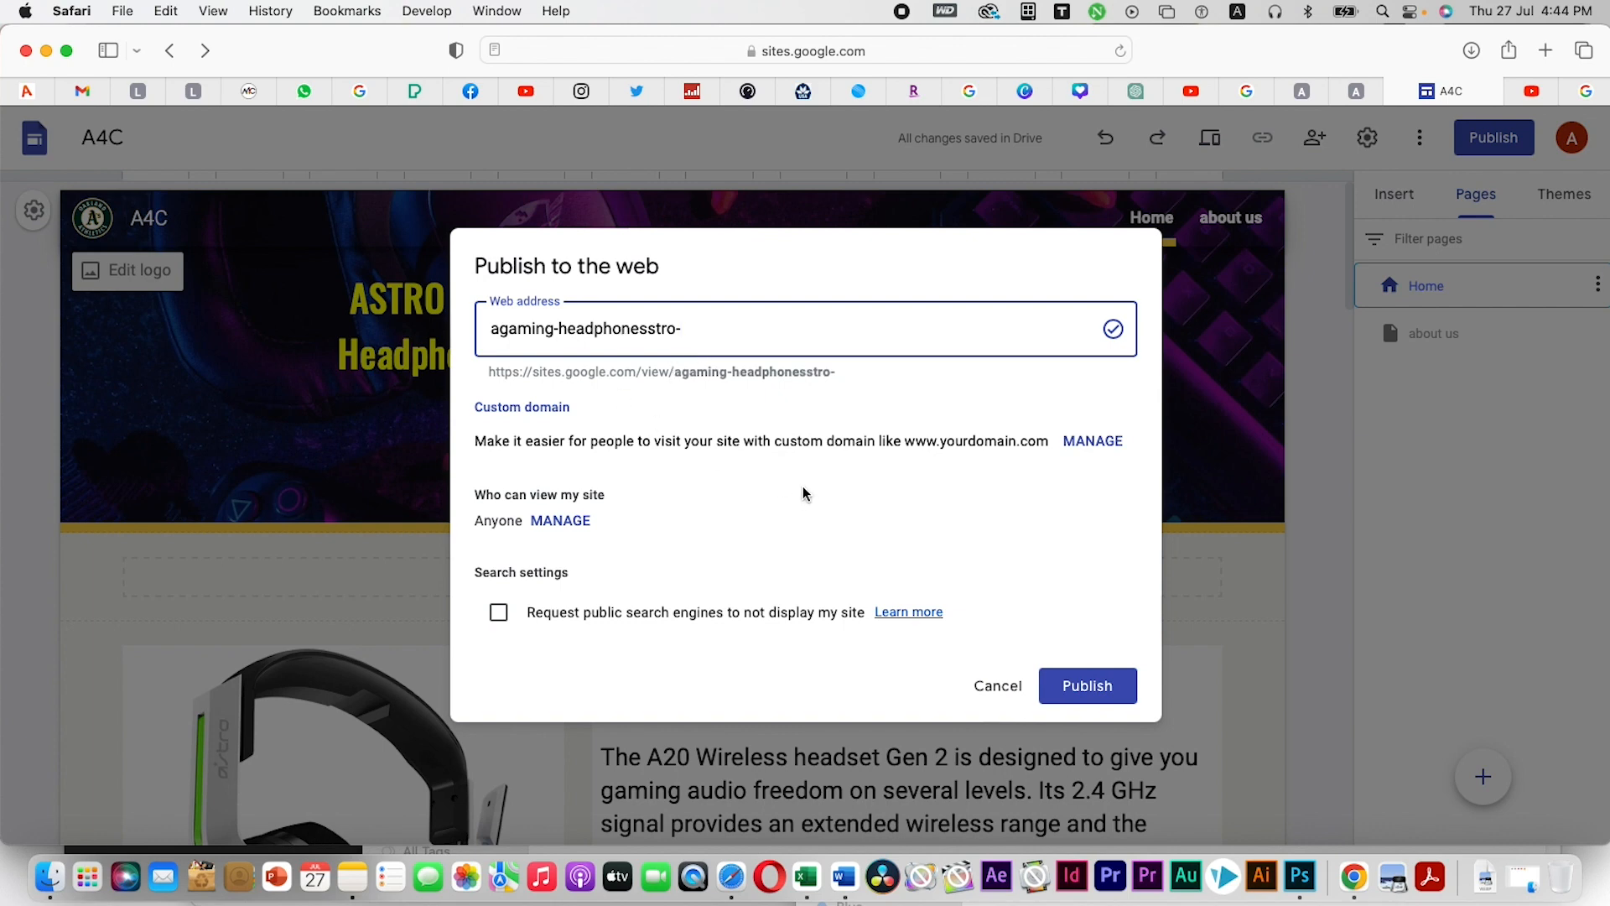
# Check the access options for who can view the published site, keeping it Public
pyautogui.click(562, 523)
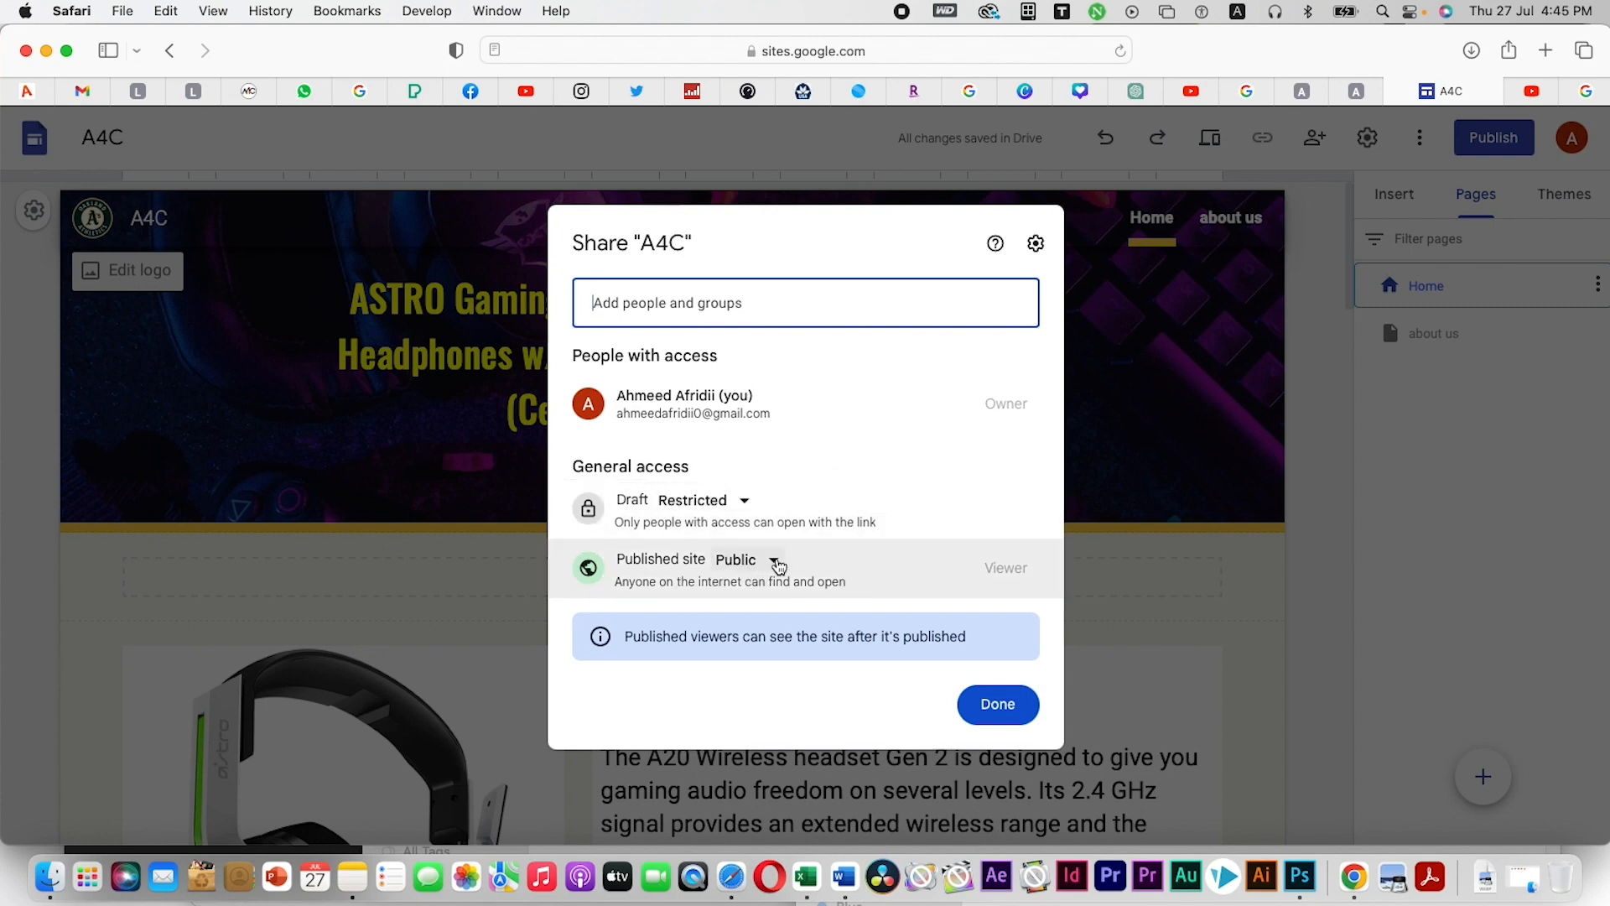
pyautogui.click(771, 562)
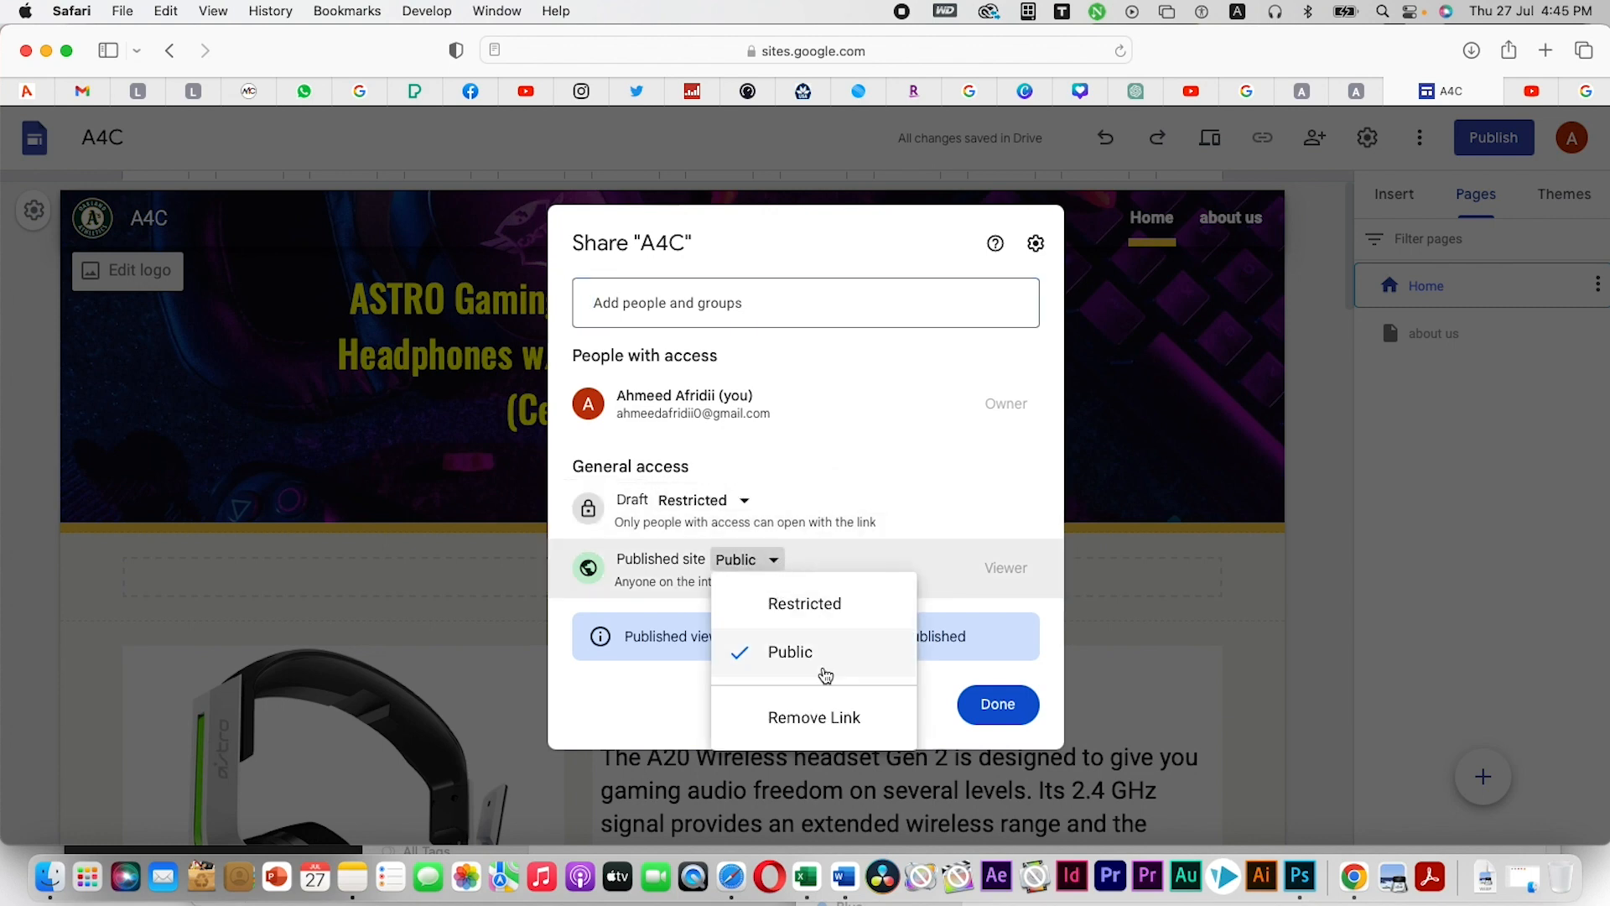
pyautogui.click(872, 411)
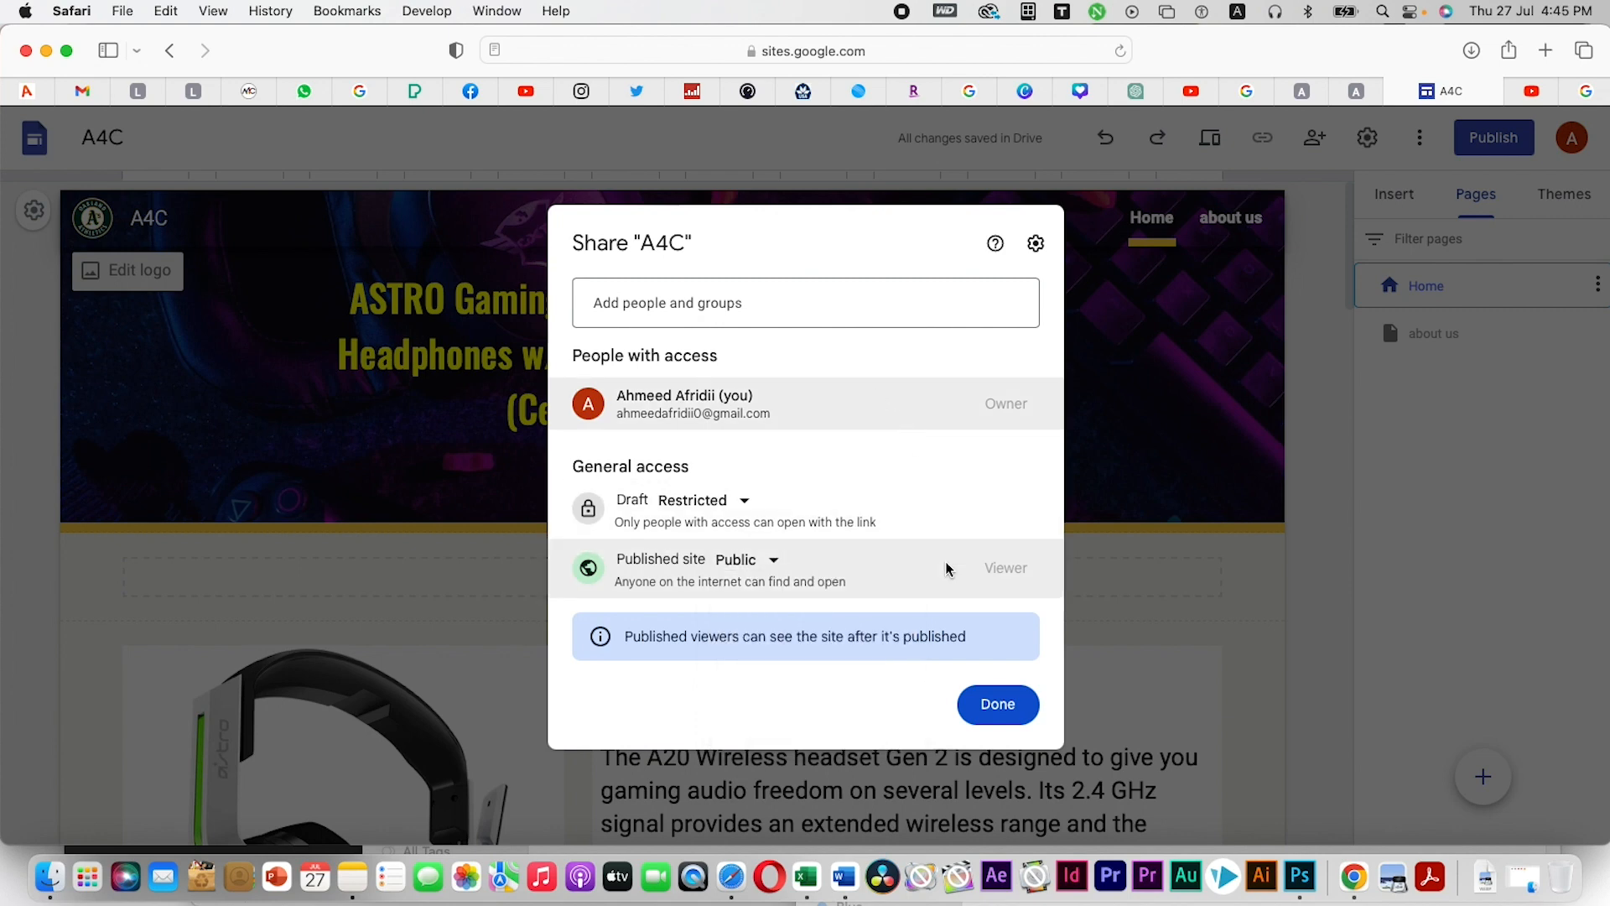
pyautogui.click(1006, 705)
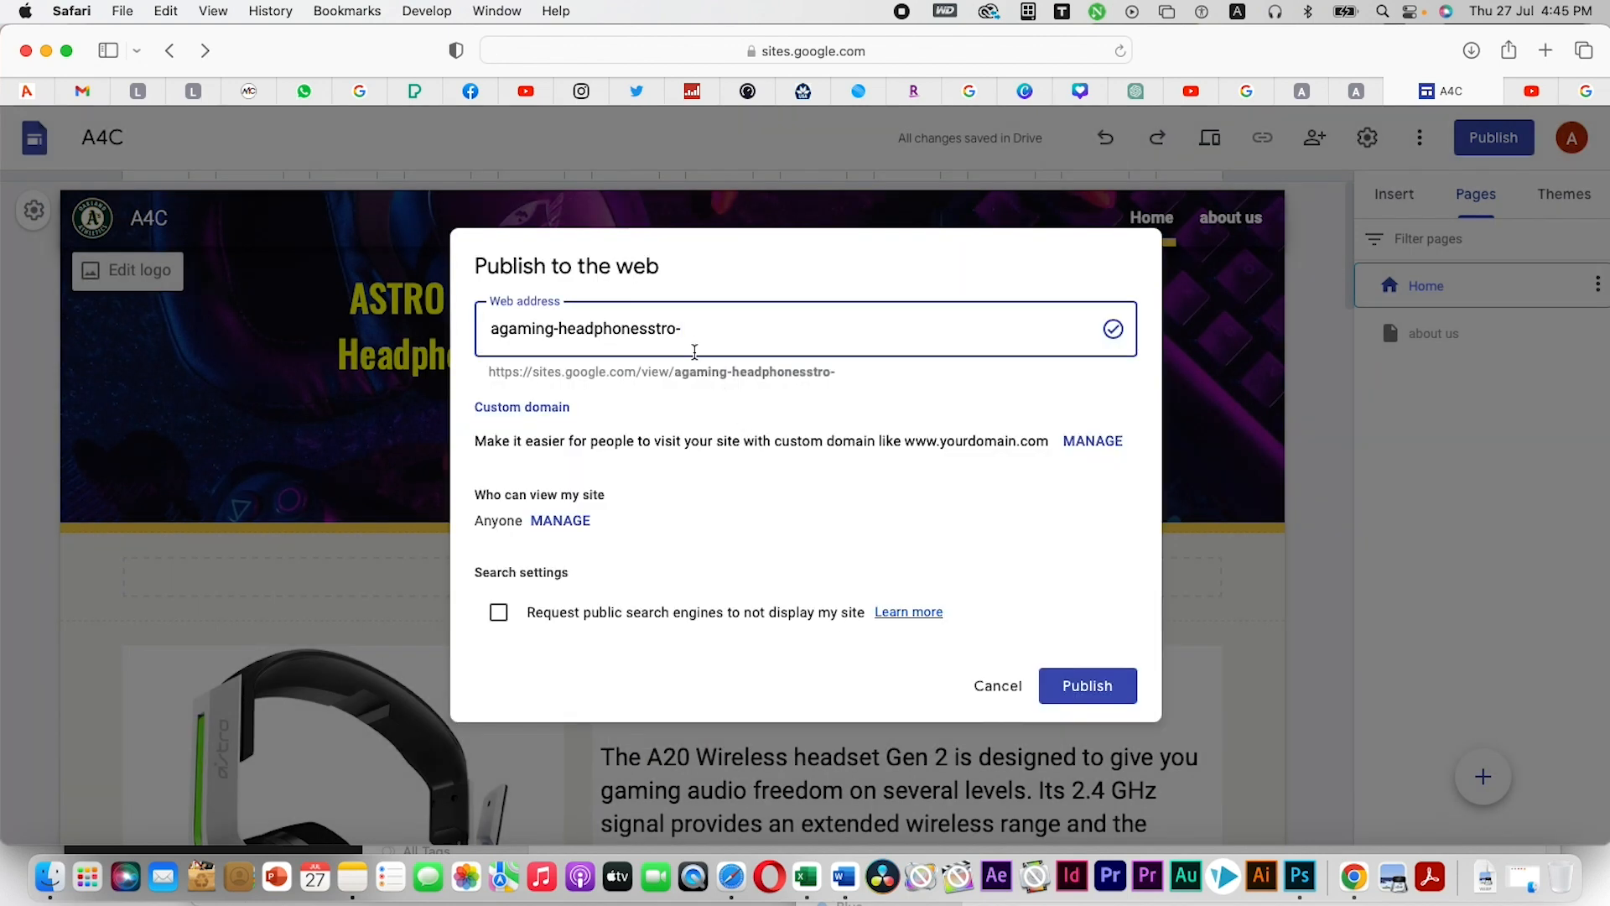
# Publish the site to the web and copy its published site link
pyautogui.click(1090, 687)
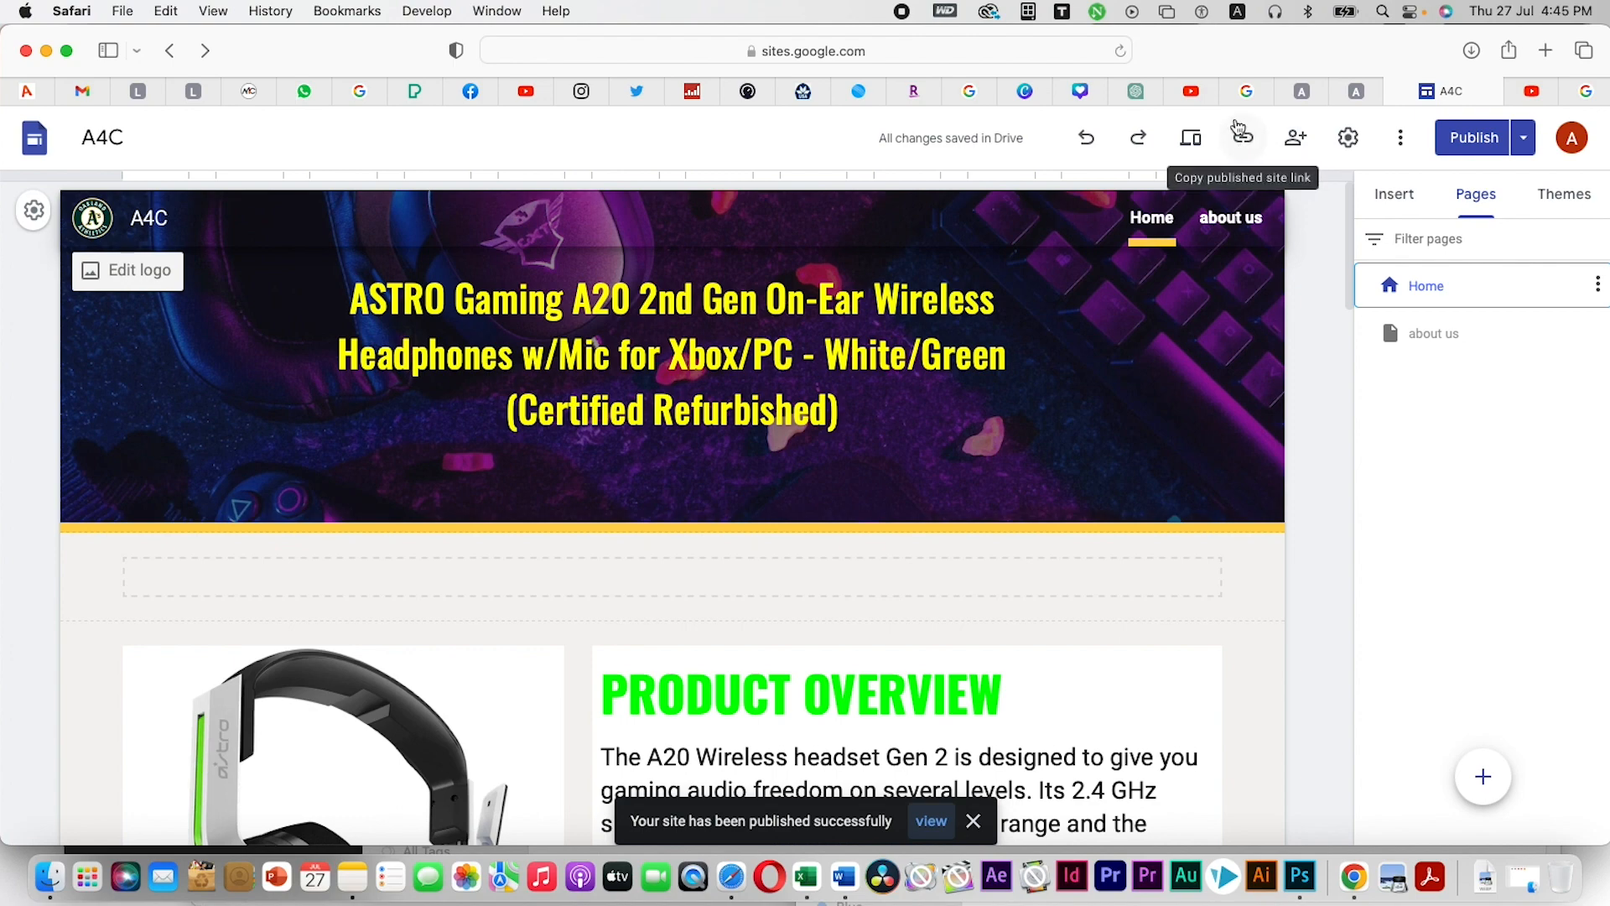
pyautogui.click(1244, 143)
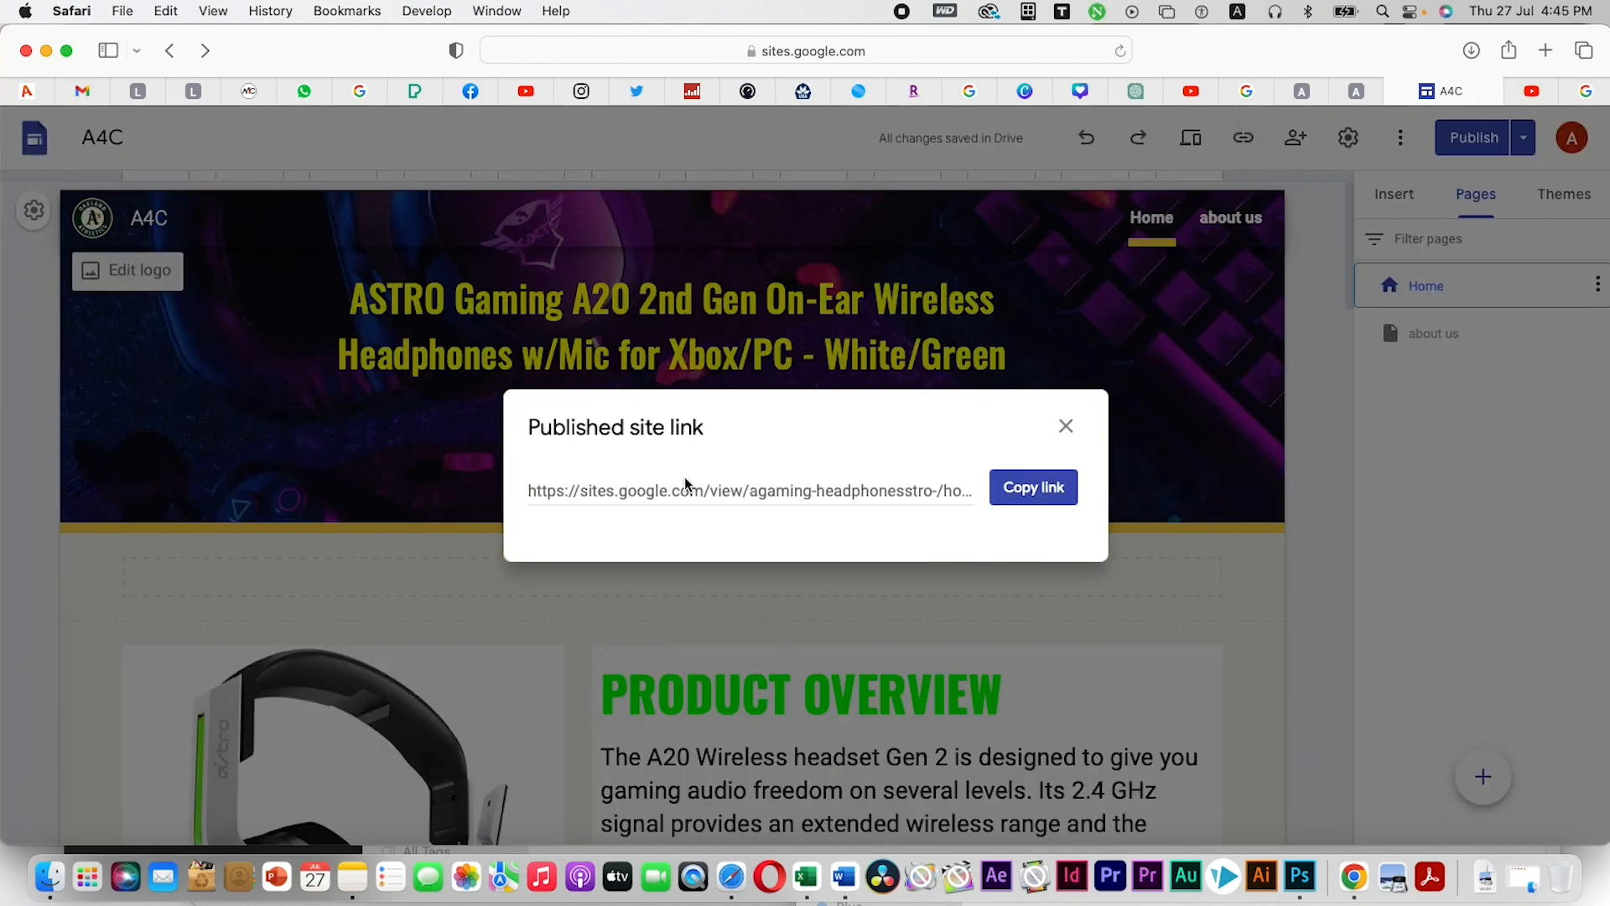
pyautogui.click(1043, 488)
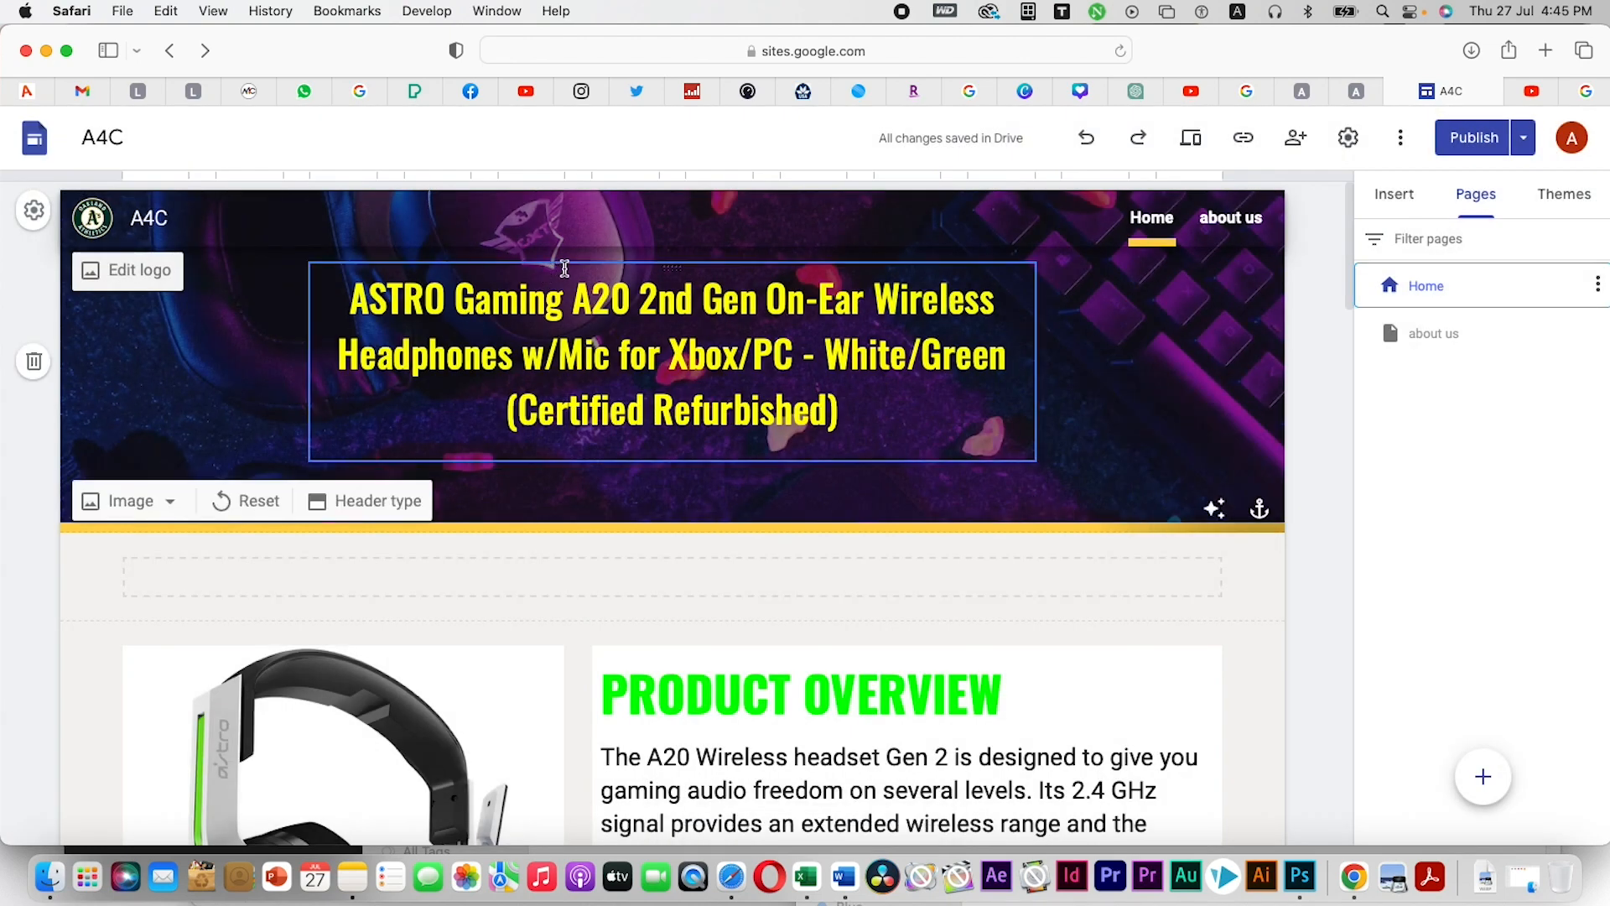
pyautogui.scroll(-3, 827, 550)
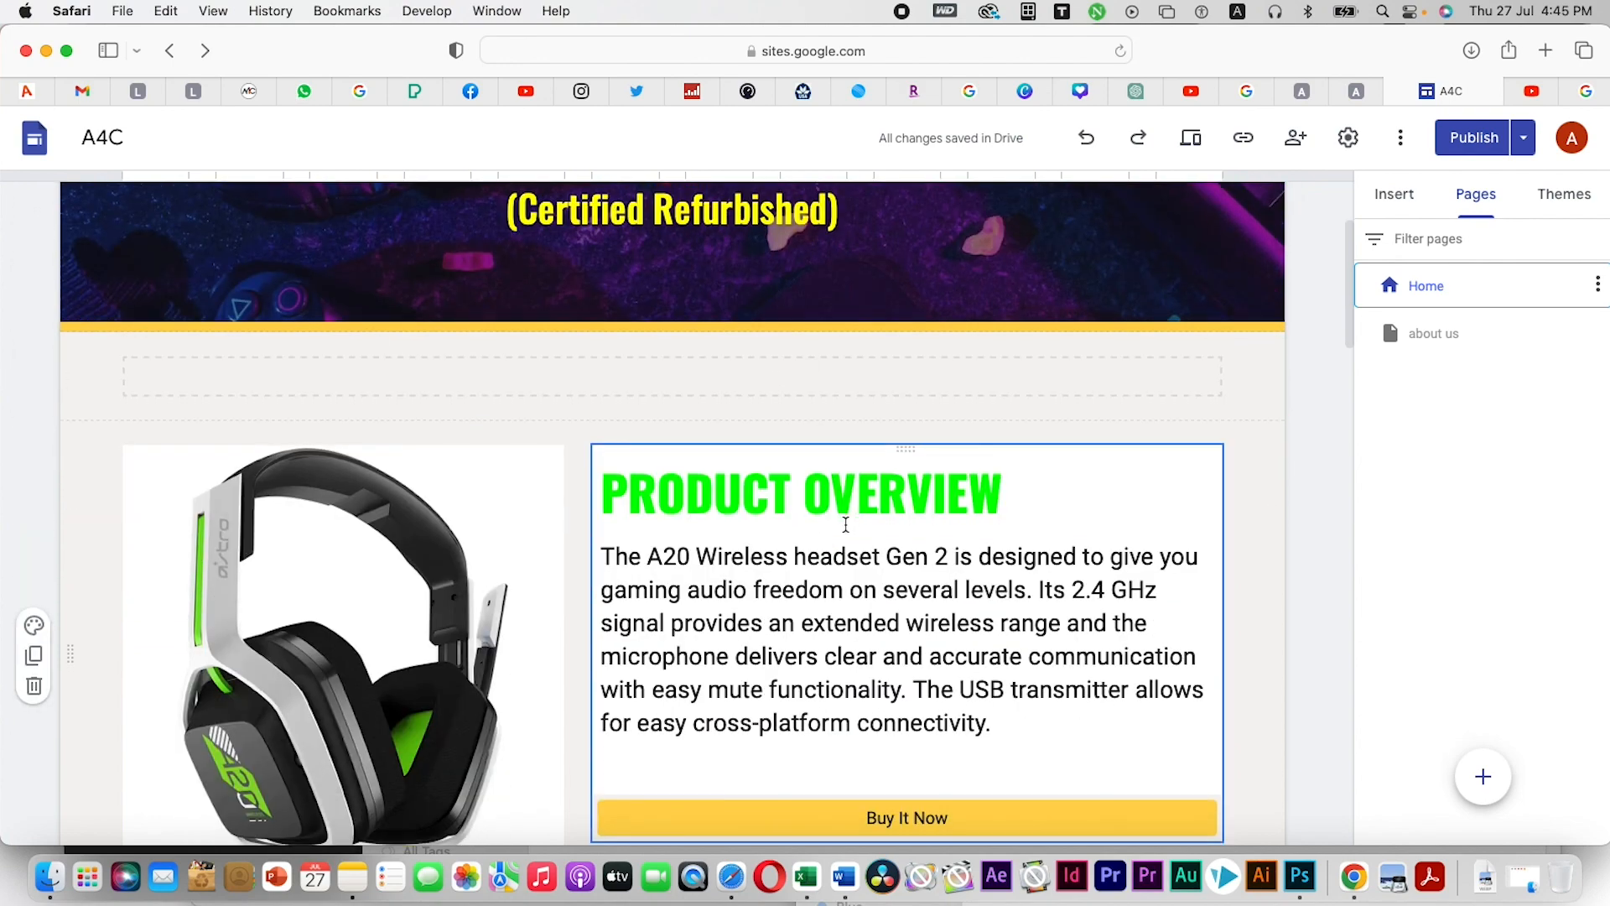
pyautogui.scroll(-2, 940, 699)
pyautogui.scroll(-7, 940, 698)
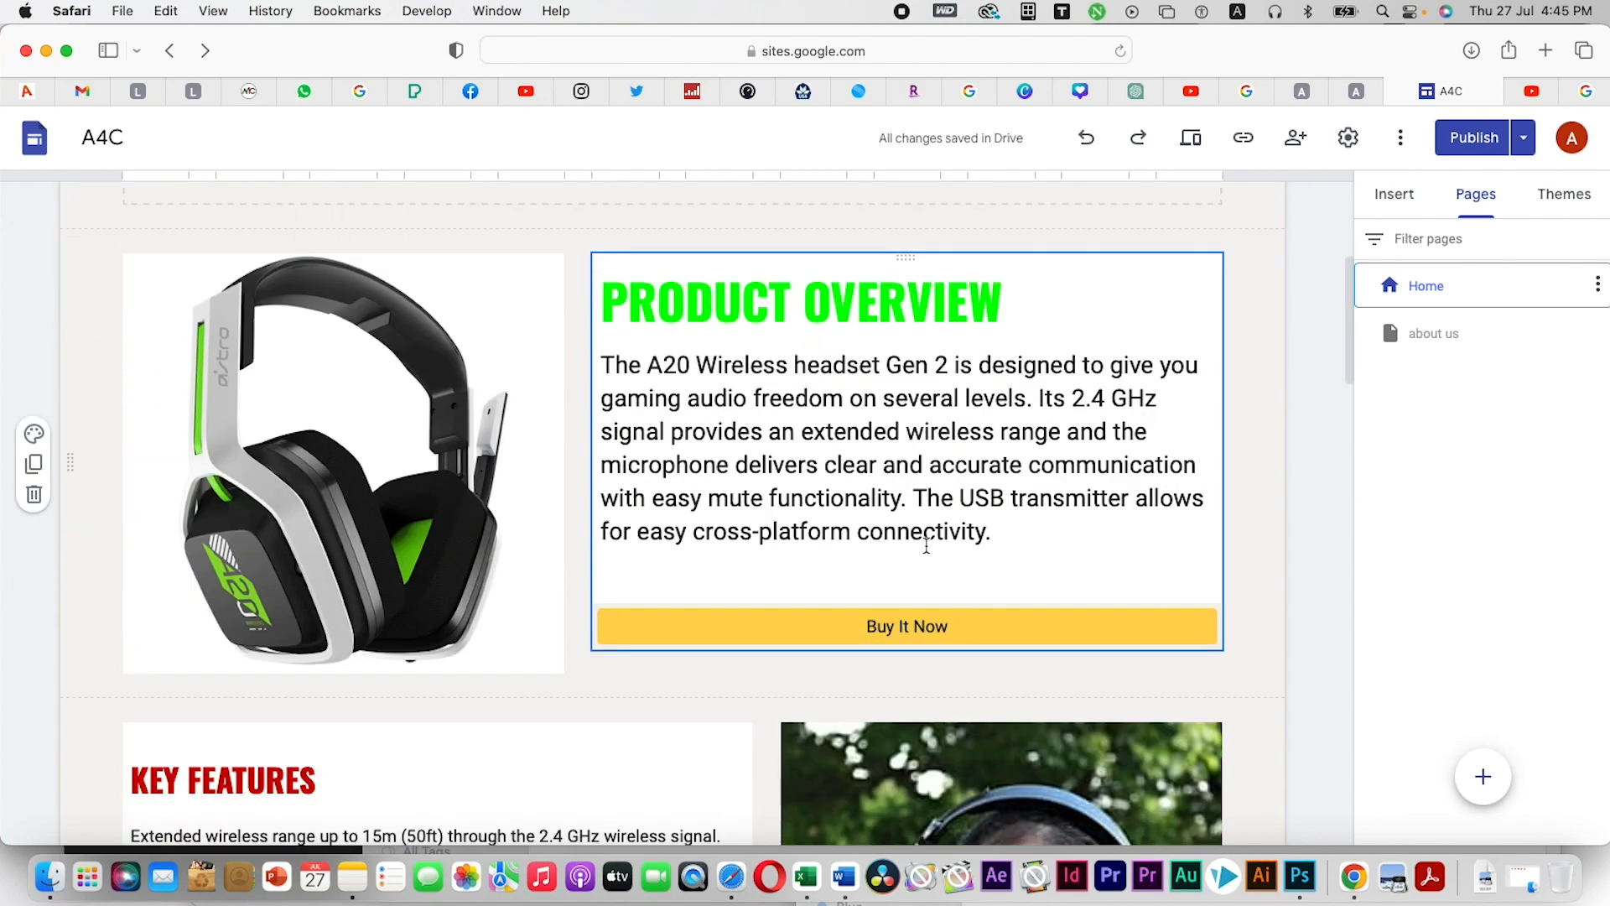
# Look over the original A4C store page for the ASTRO A20 headphones for comparison with the site
pyautogui.scroll(-14, 659, 377)
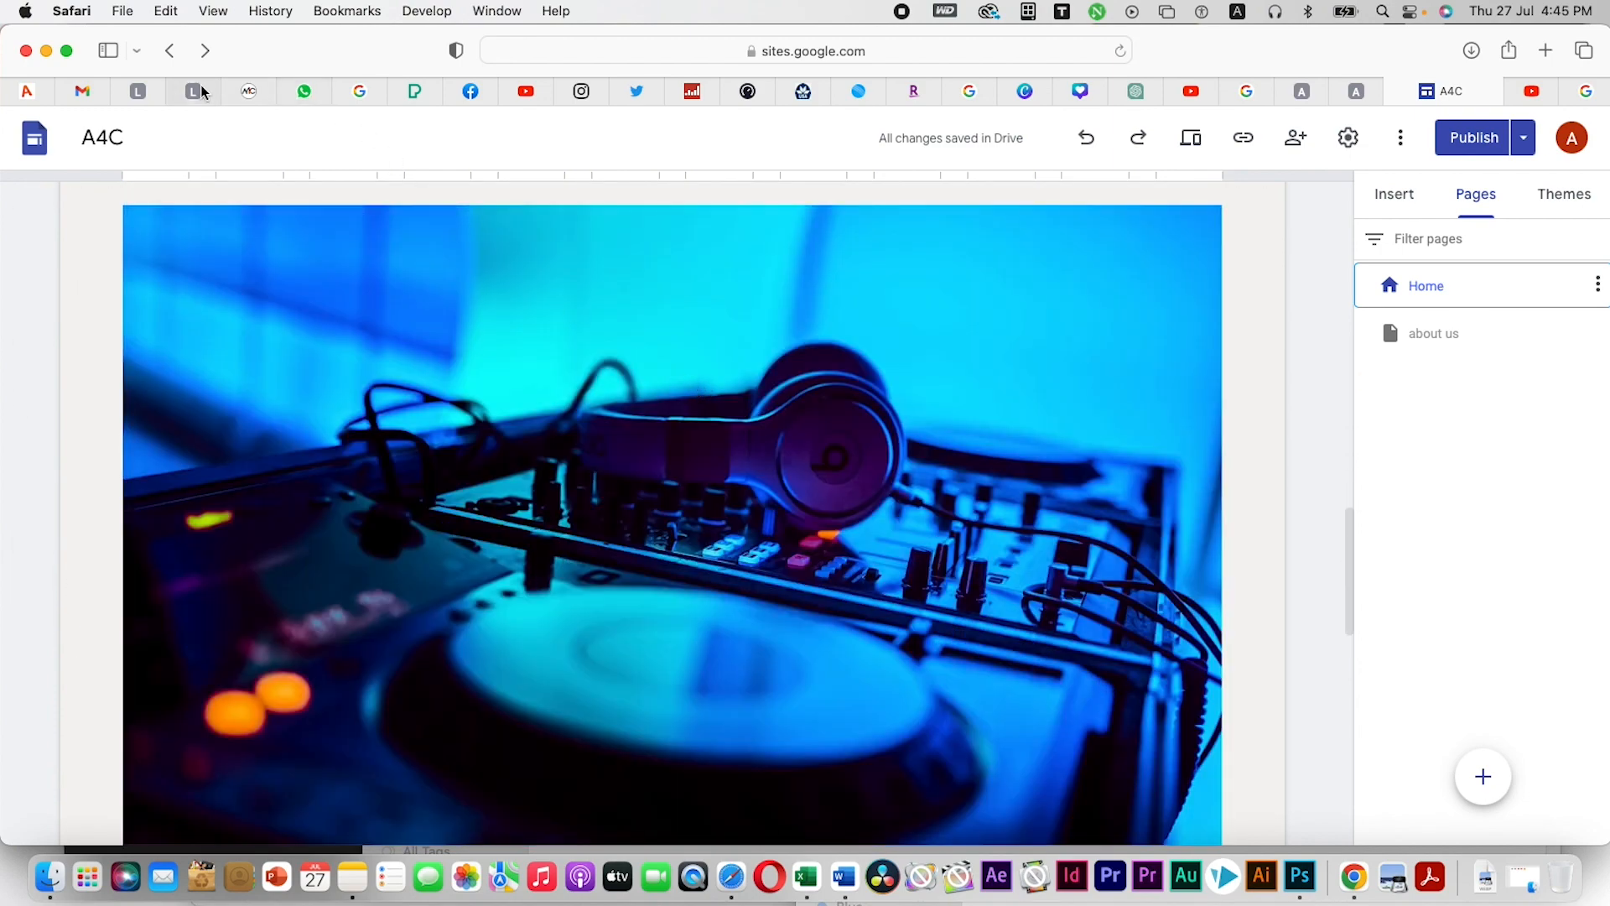
pyautogui.click(260, 94)
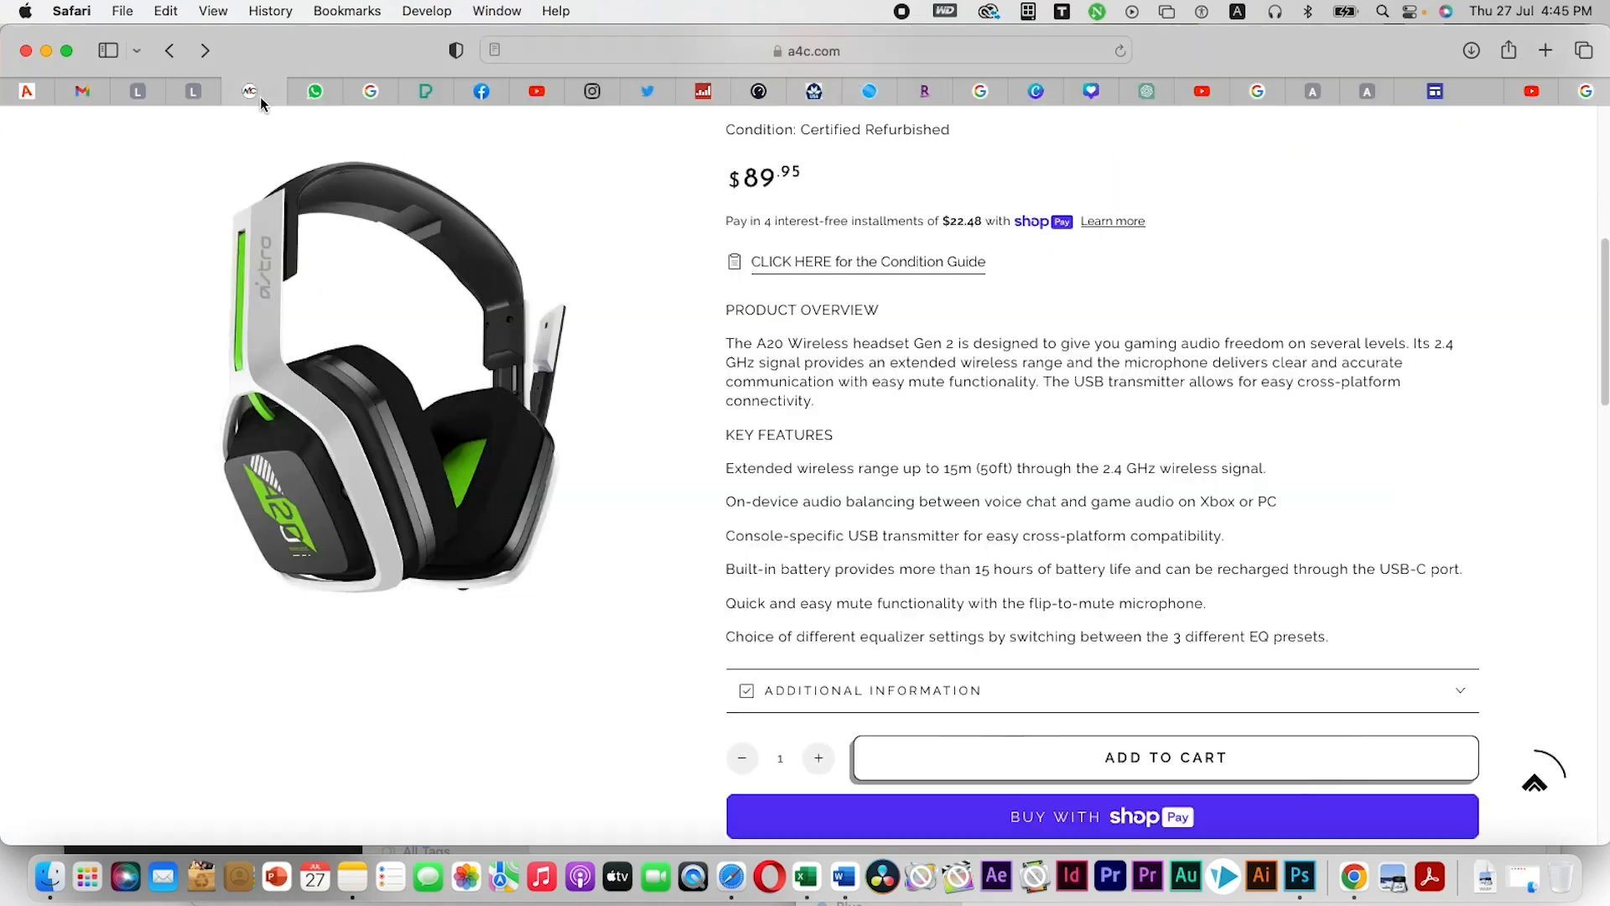
pyautogui.scroll(10, 1011, 384)
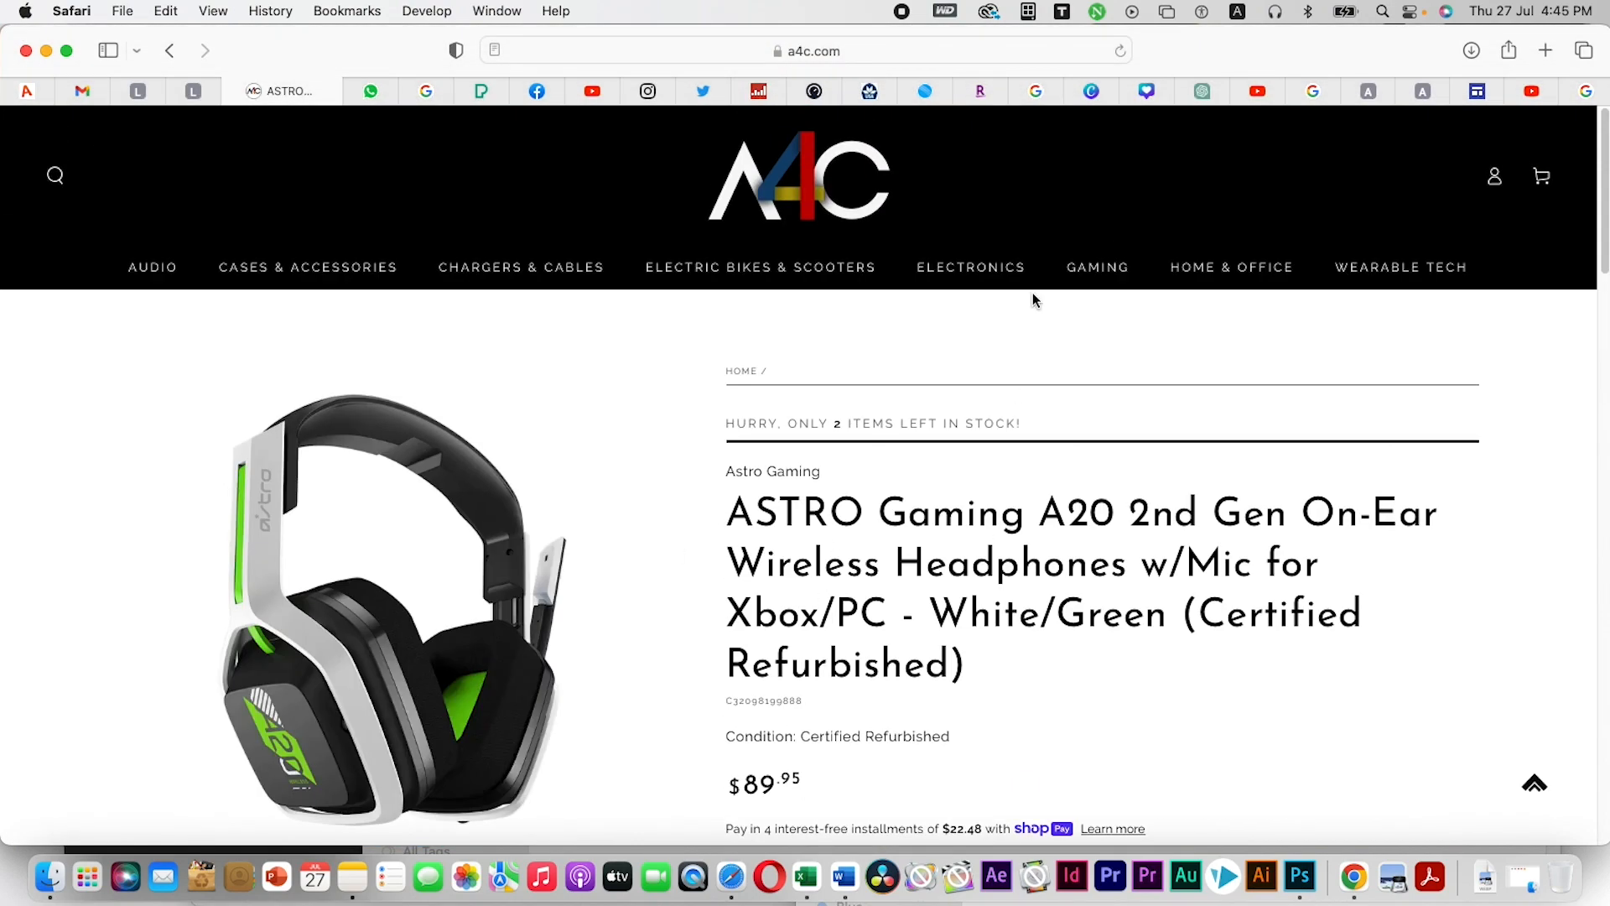
# Open the published site in a new tab from the copied link and review its Home page from header to social links
pyautogui.click(1546, 50)
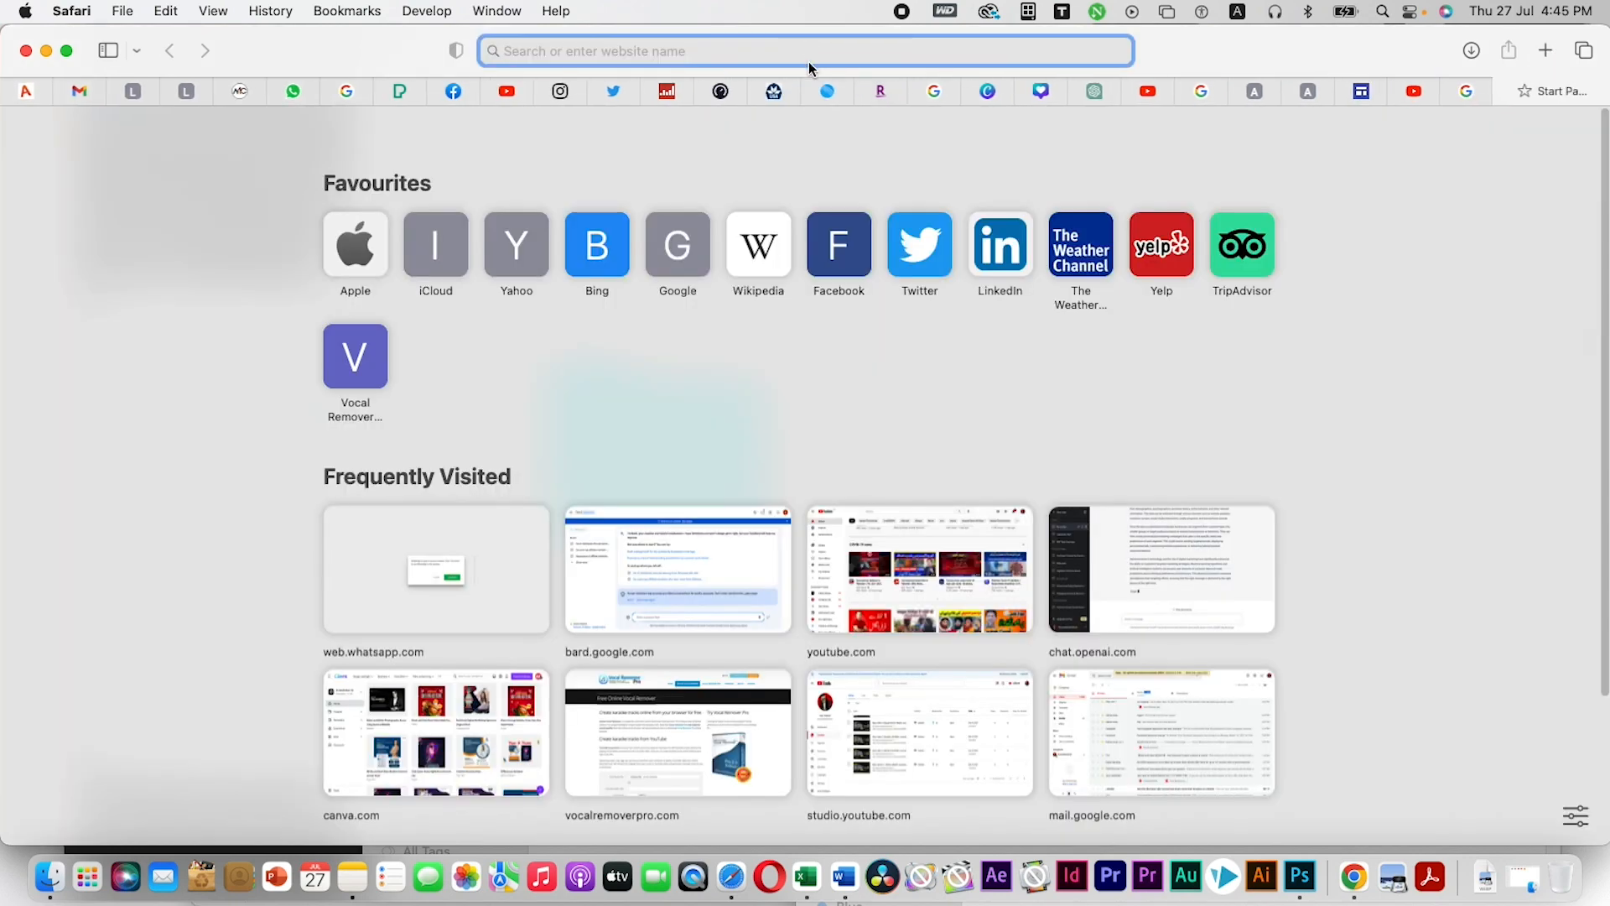
pyautogui.press('super+v')
pyautogui.press('Return')
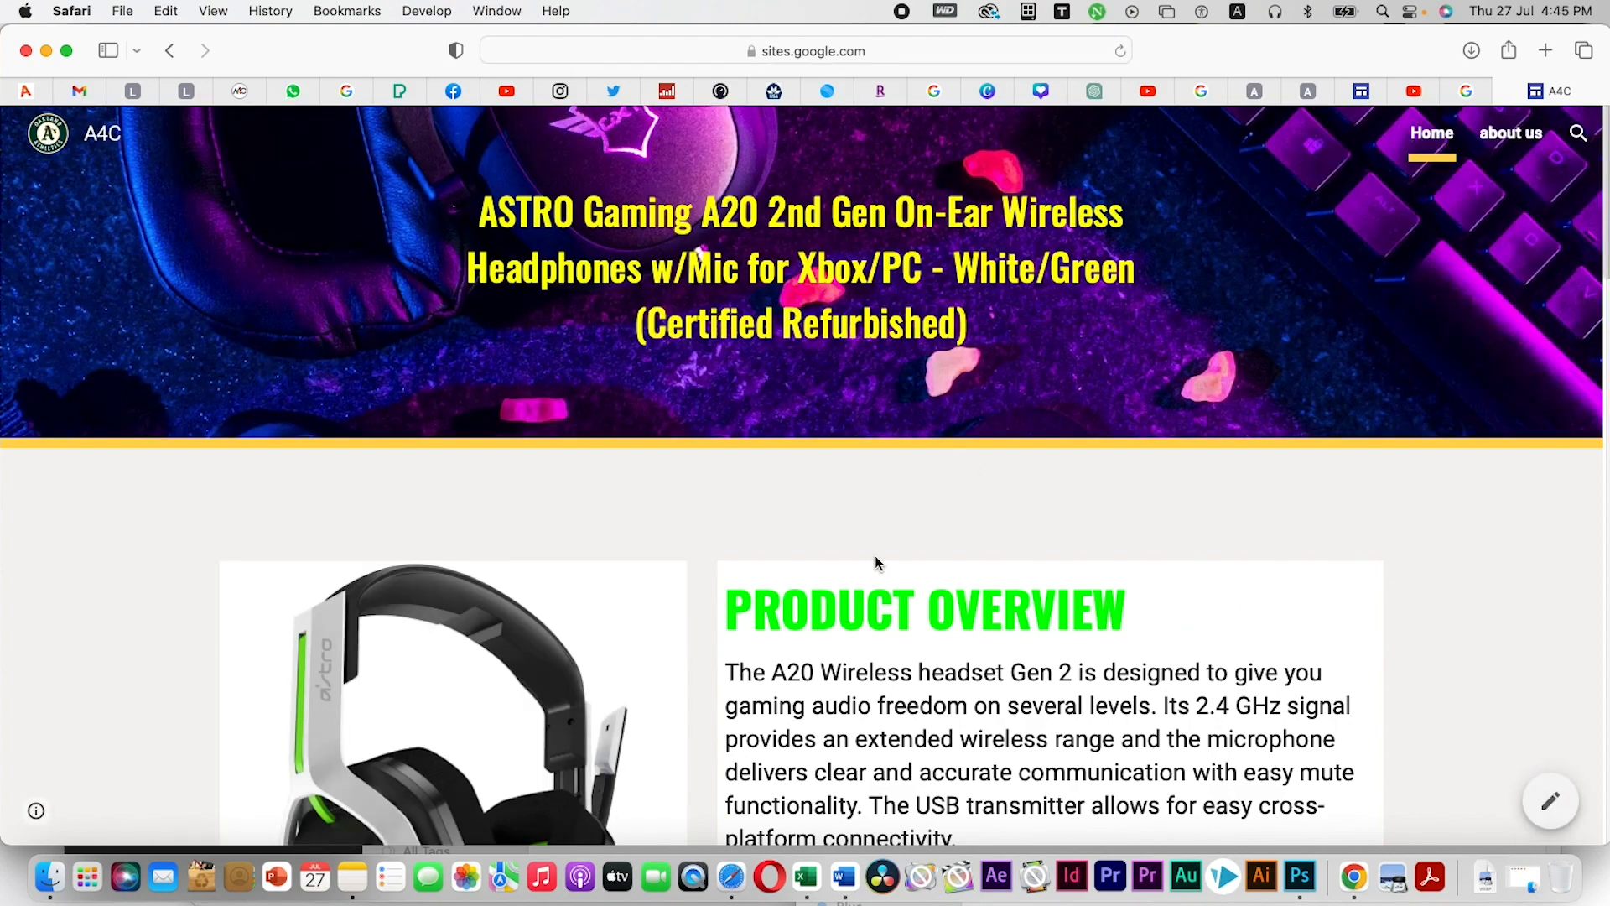
pyautogui.scroll(-4, 875, 557)
pyautogui.scroll(-10, 877, 560)
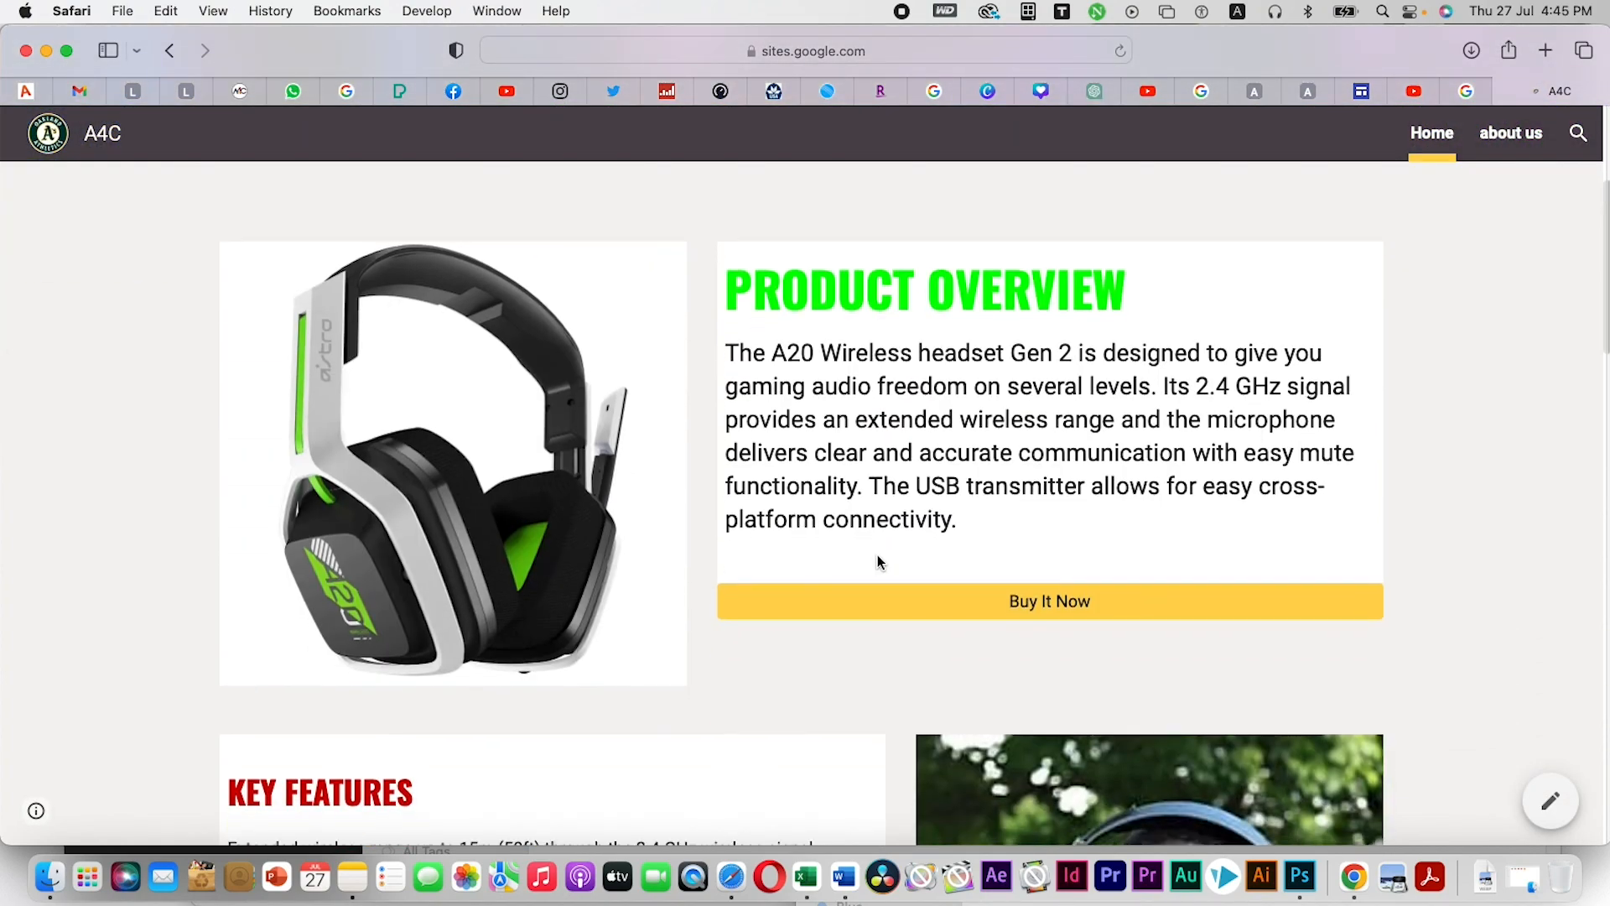
pyautogui.scroll(-15, 879, 558)
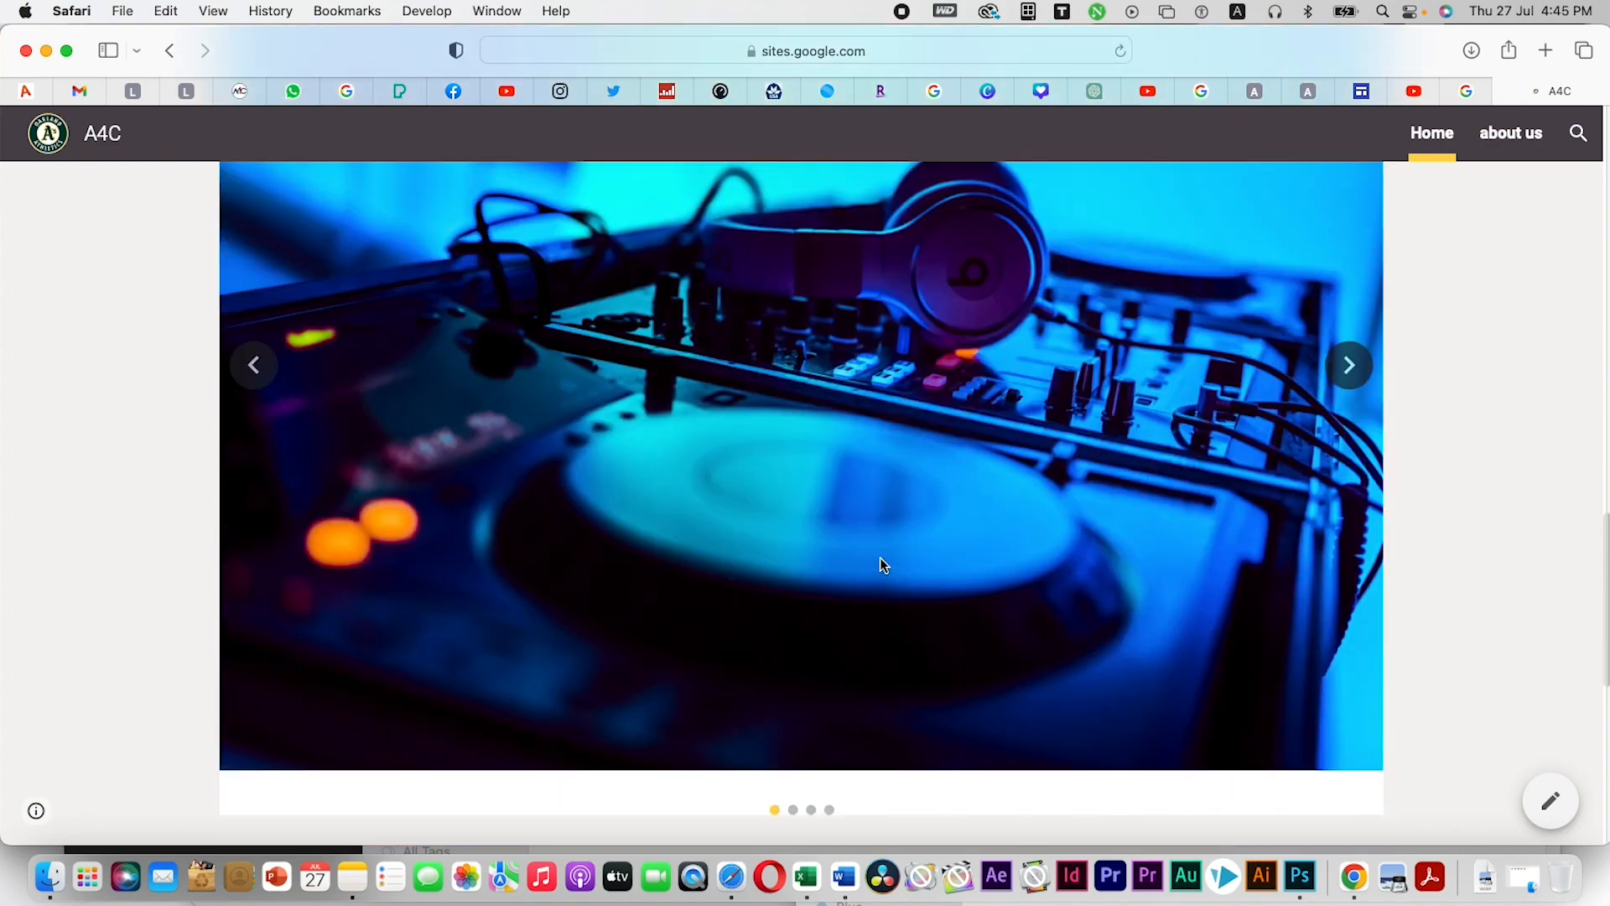
pyautogui.scroll(20, 882, 569)
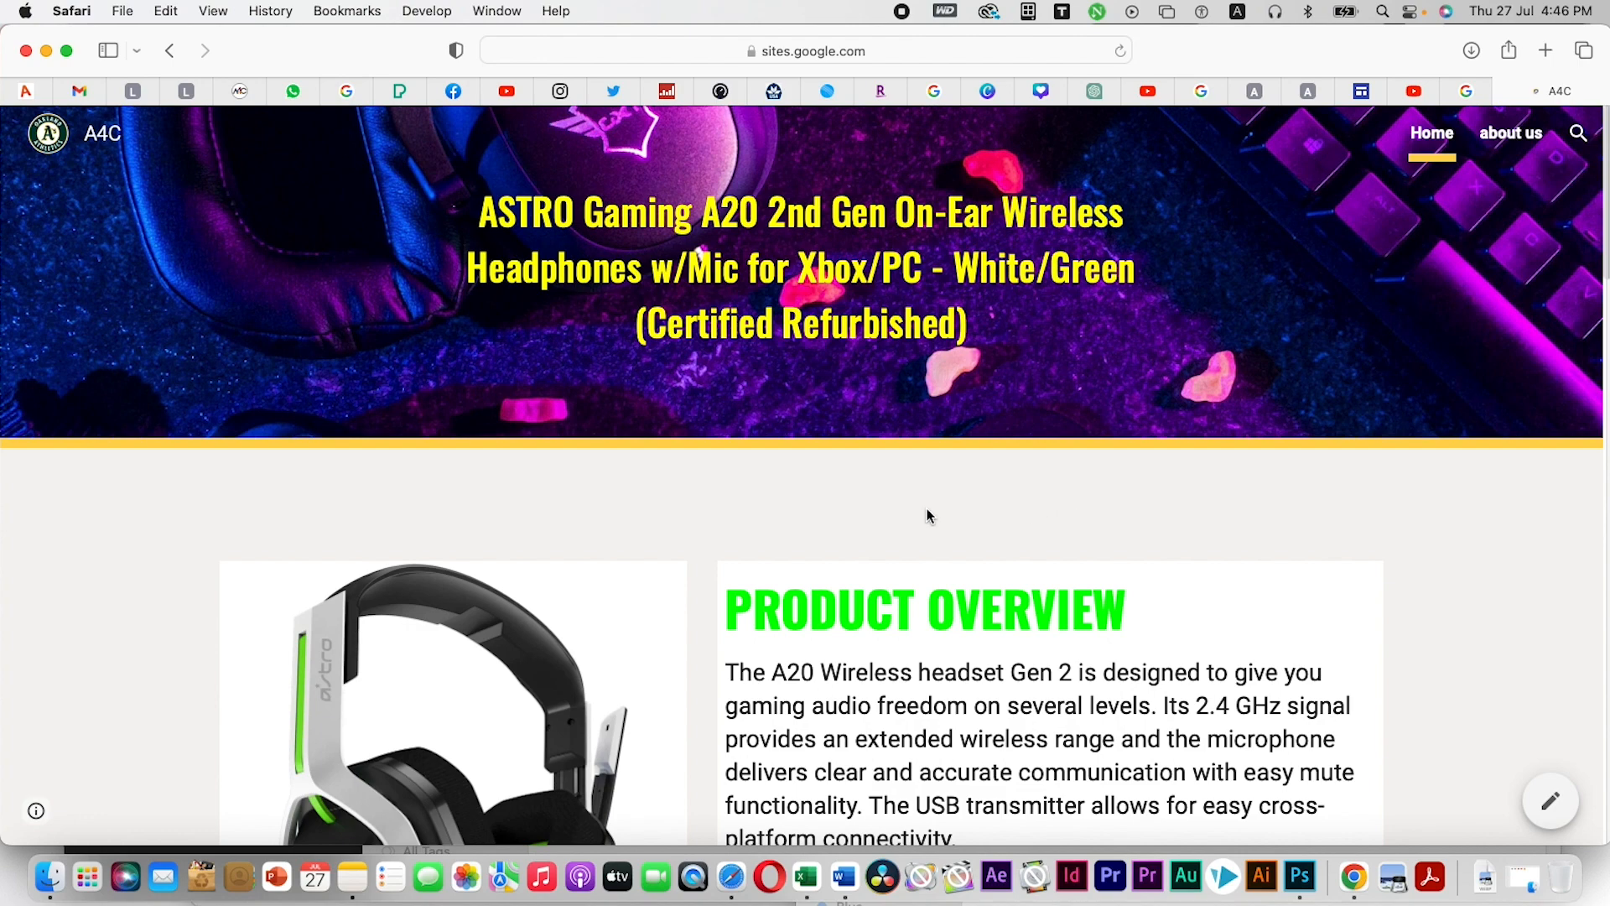
pyautogui.scroll(-20, 944, 660)
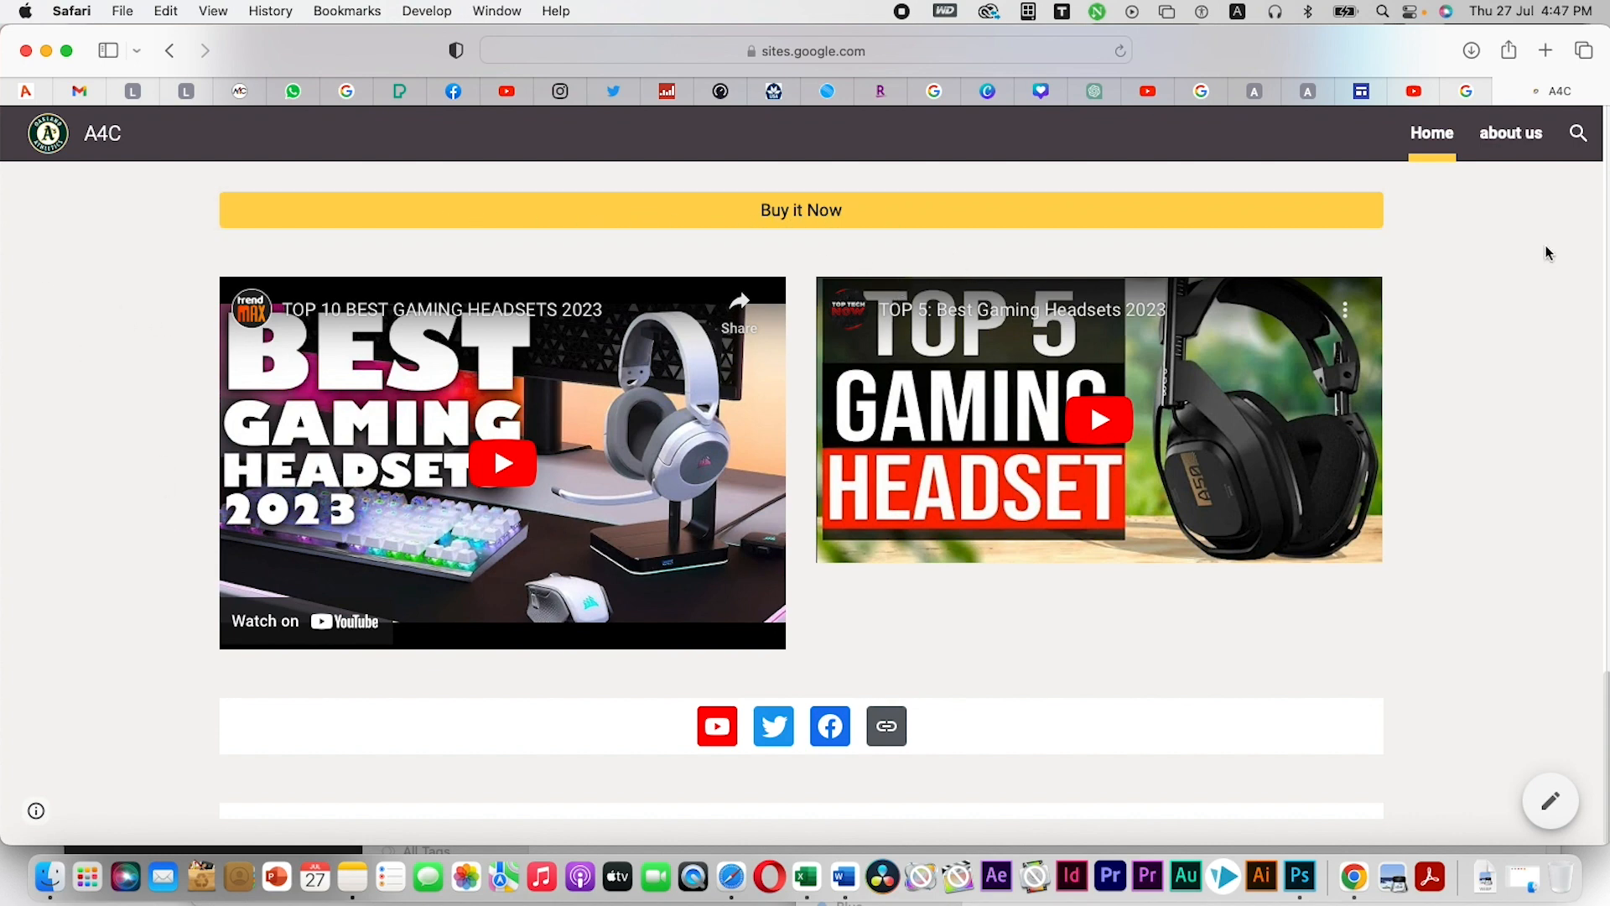
pyautogui.click(170, 51)
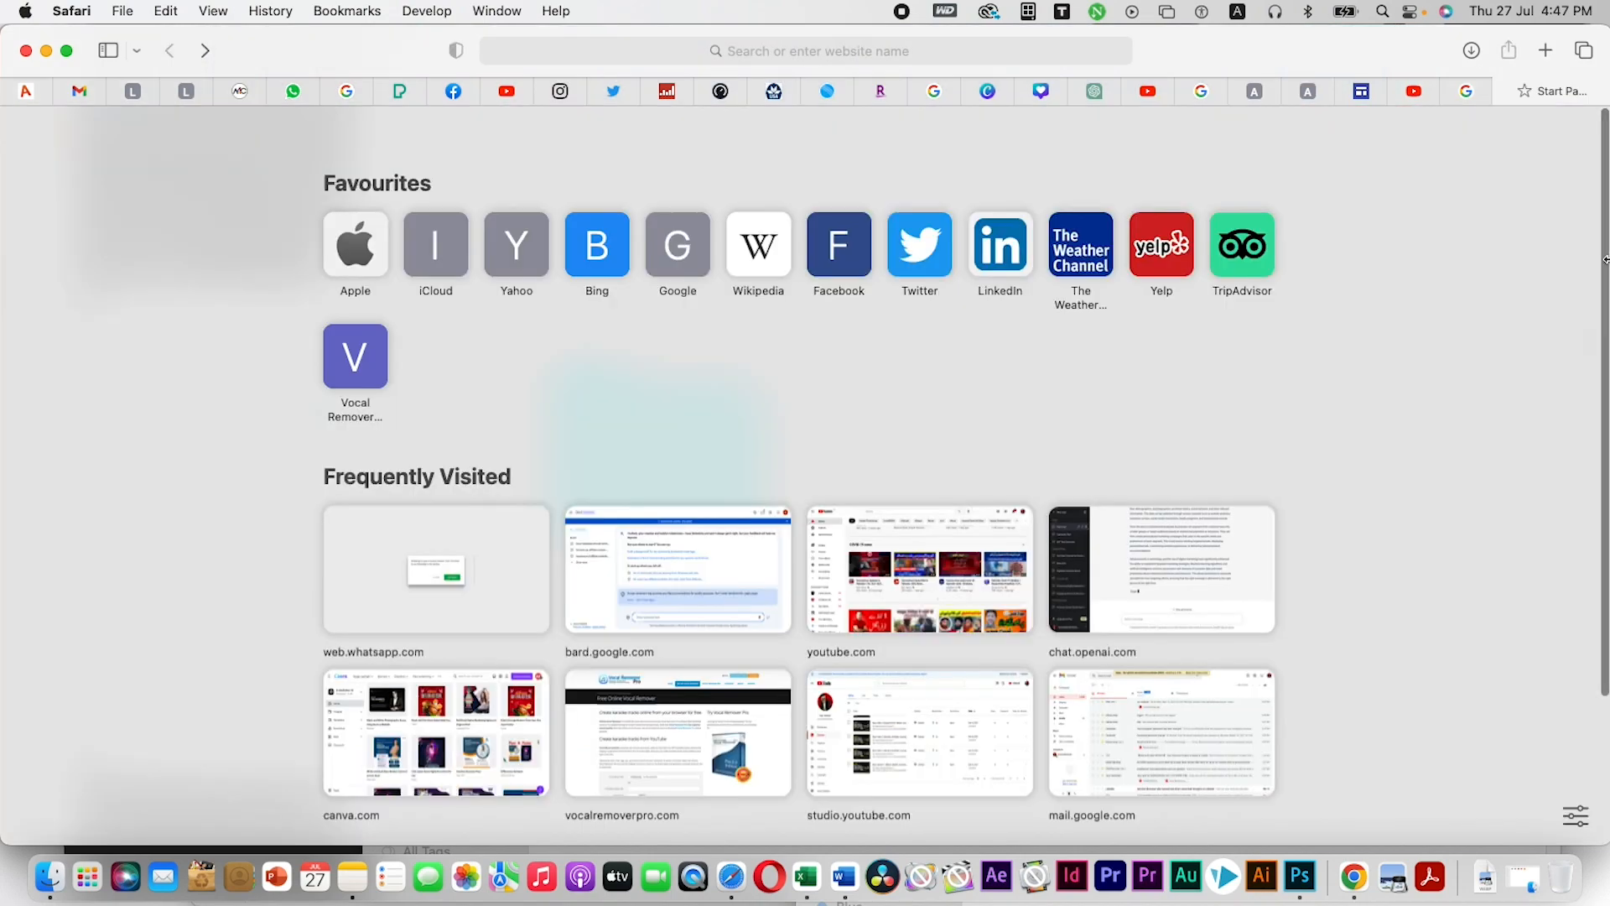
pyautogui.press('super+bracketright')
# Add two content blocks of four captioned image placeholders each below the social links on the Home page
pyautogui.scroll(5, 769, 564)
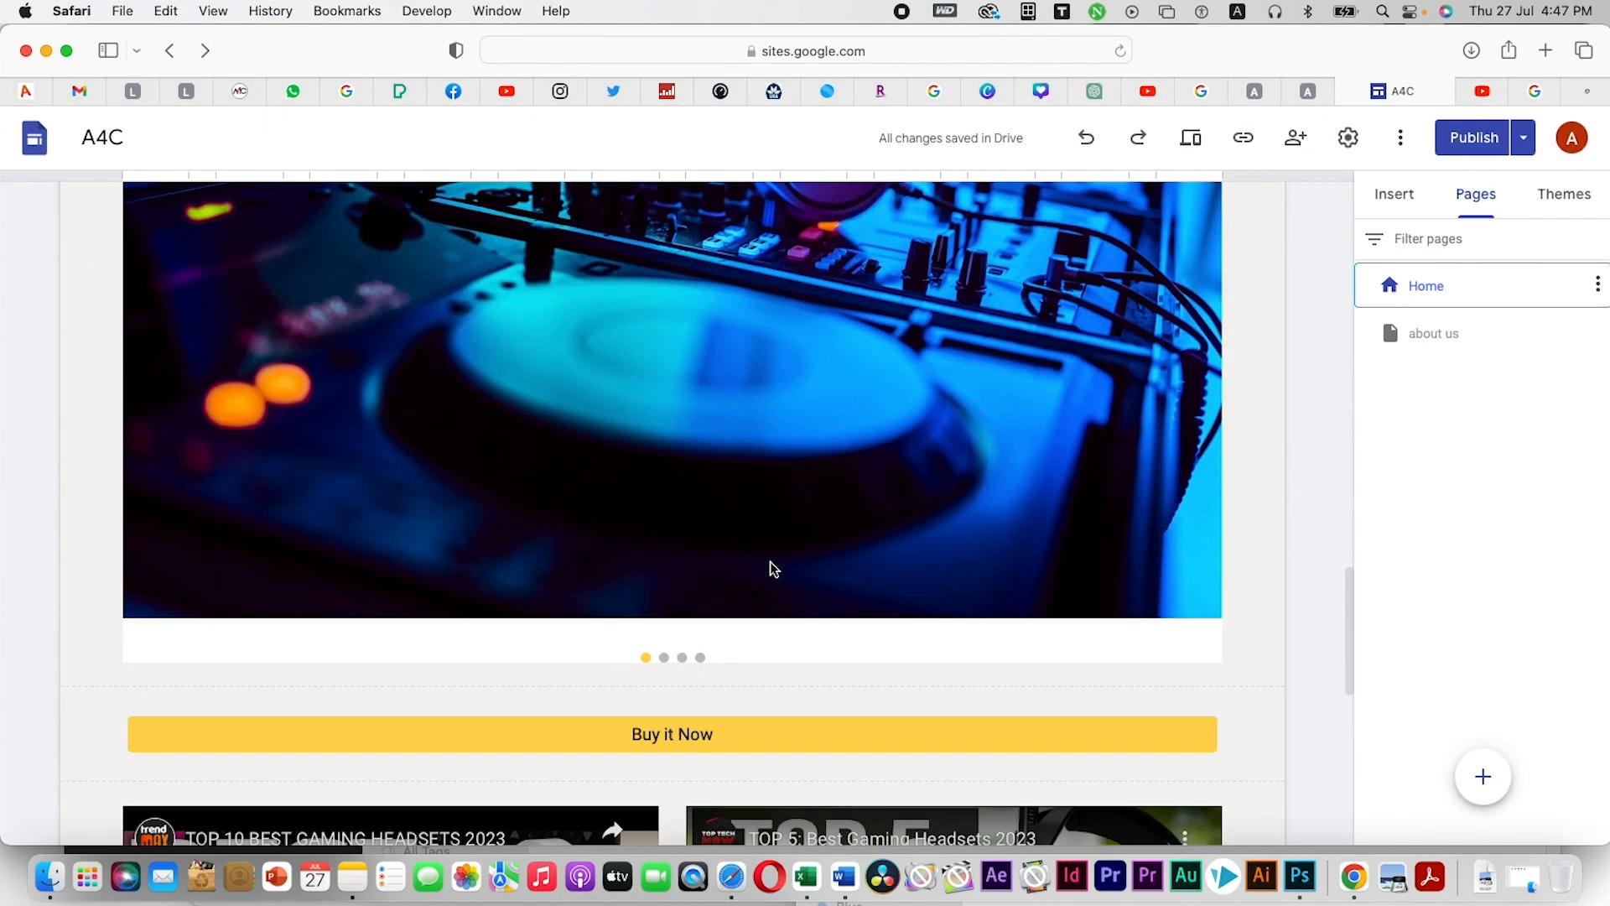
pyautogui.click(1394, 194)
pyautogui.scroll(-1, 1501, 667)
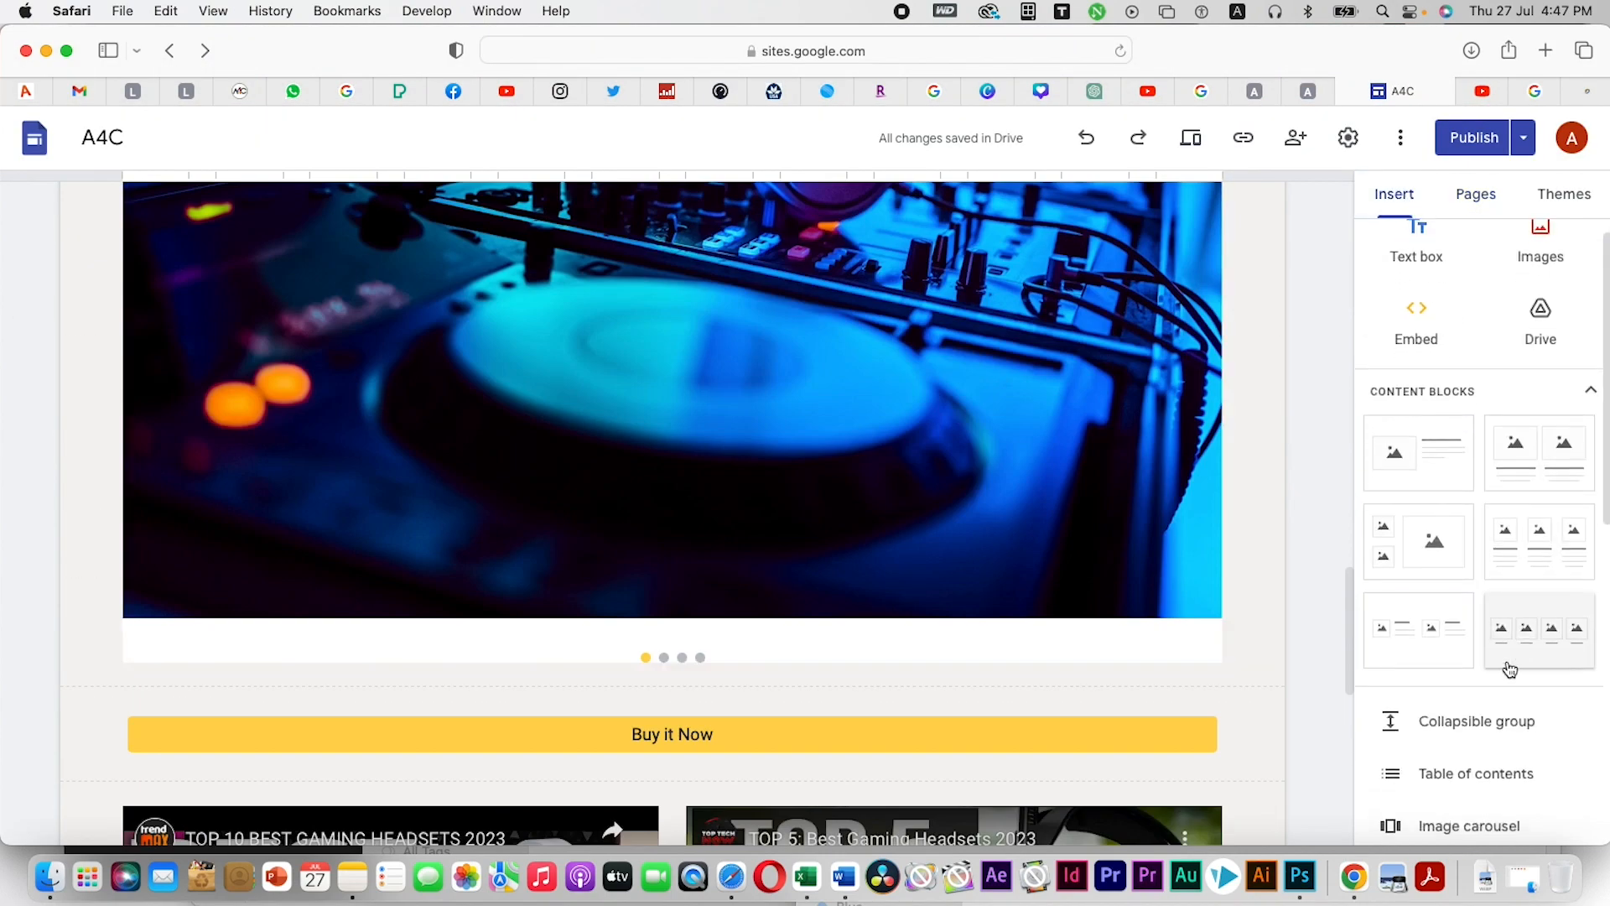
pyautogui.click(1545, 630)
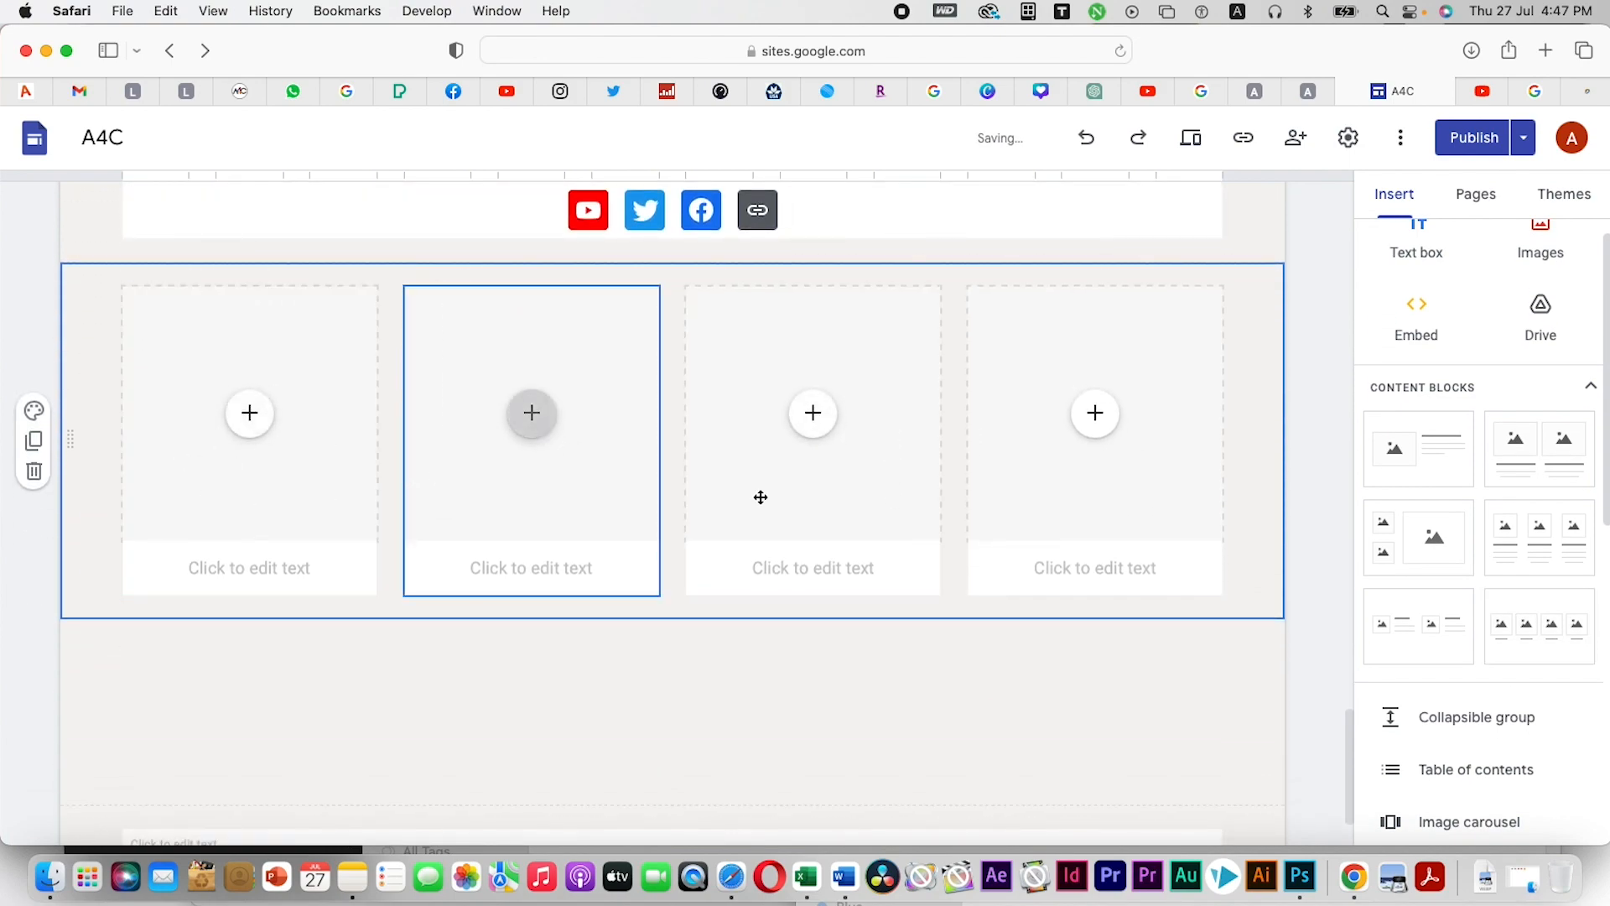
pyautogui.click(1553, 632)
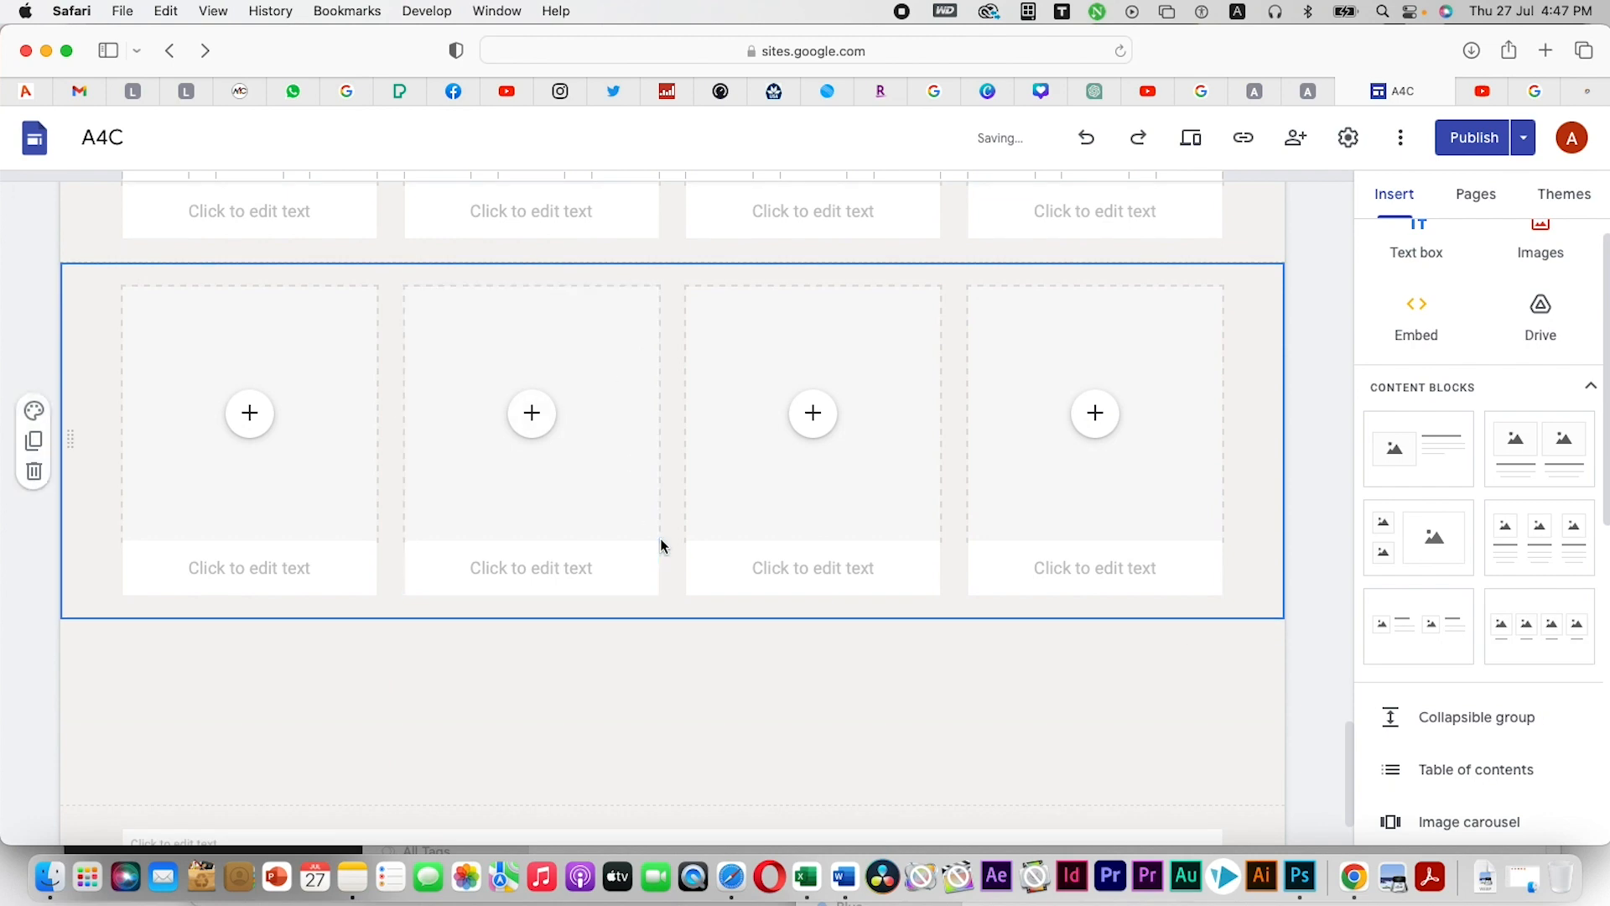
# Look over the new image placeholders with their captions and the carousel and video sections above them
pyautogui.scroll(3, 663, 546)
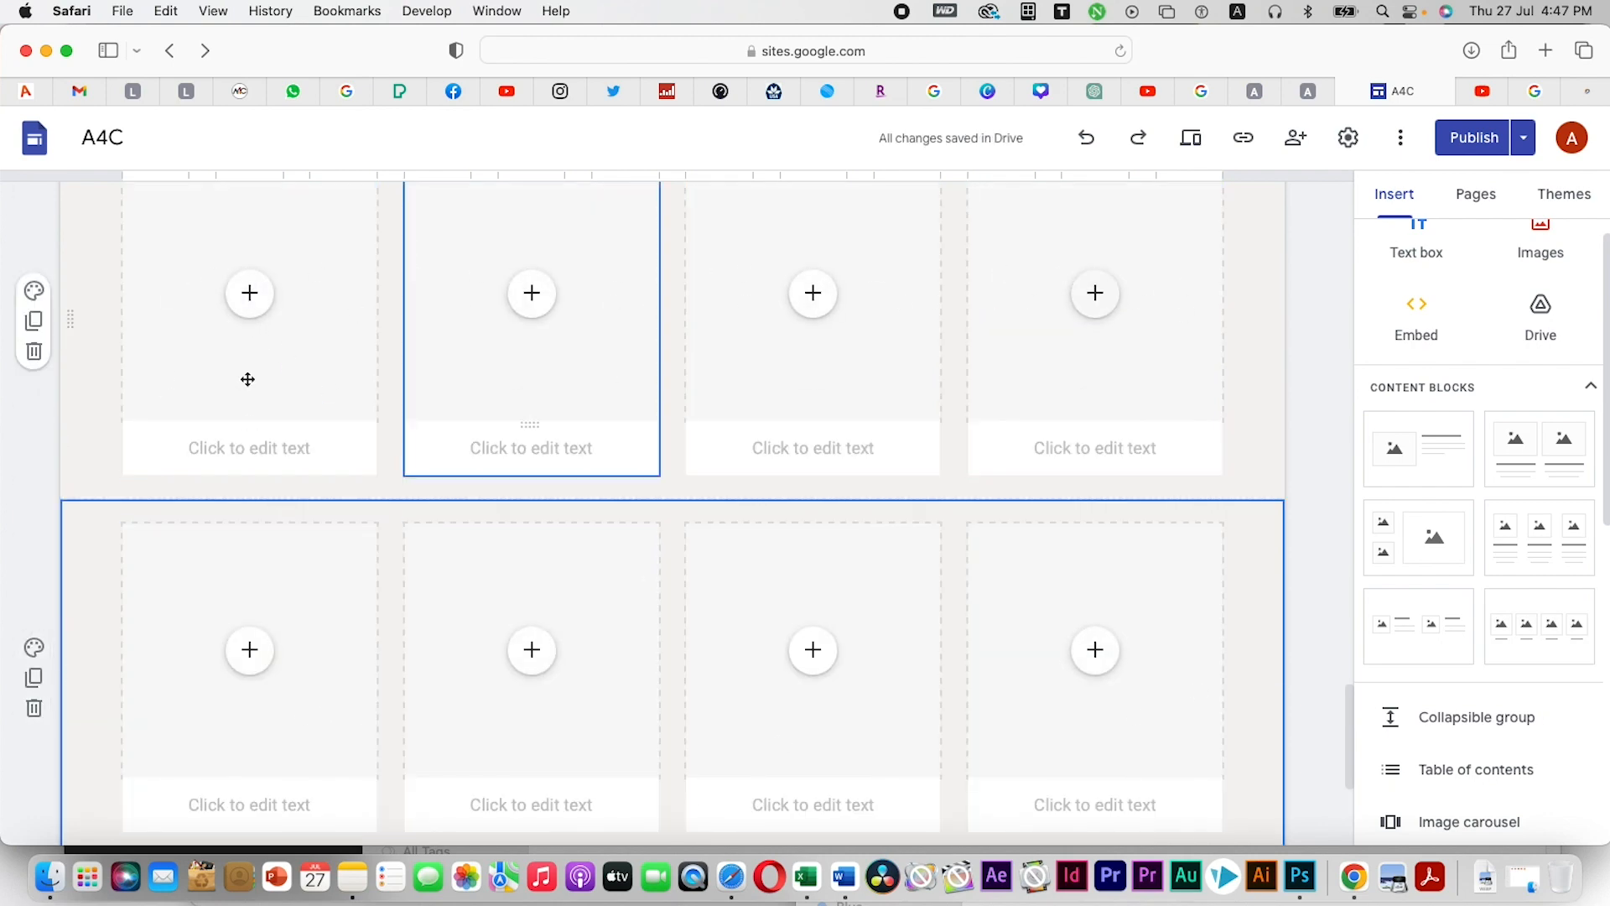
pyautogui.click(277, 448)
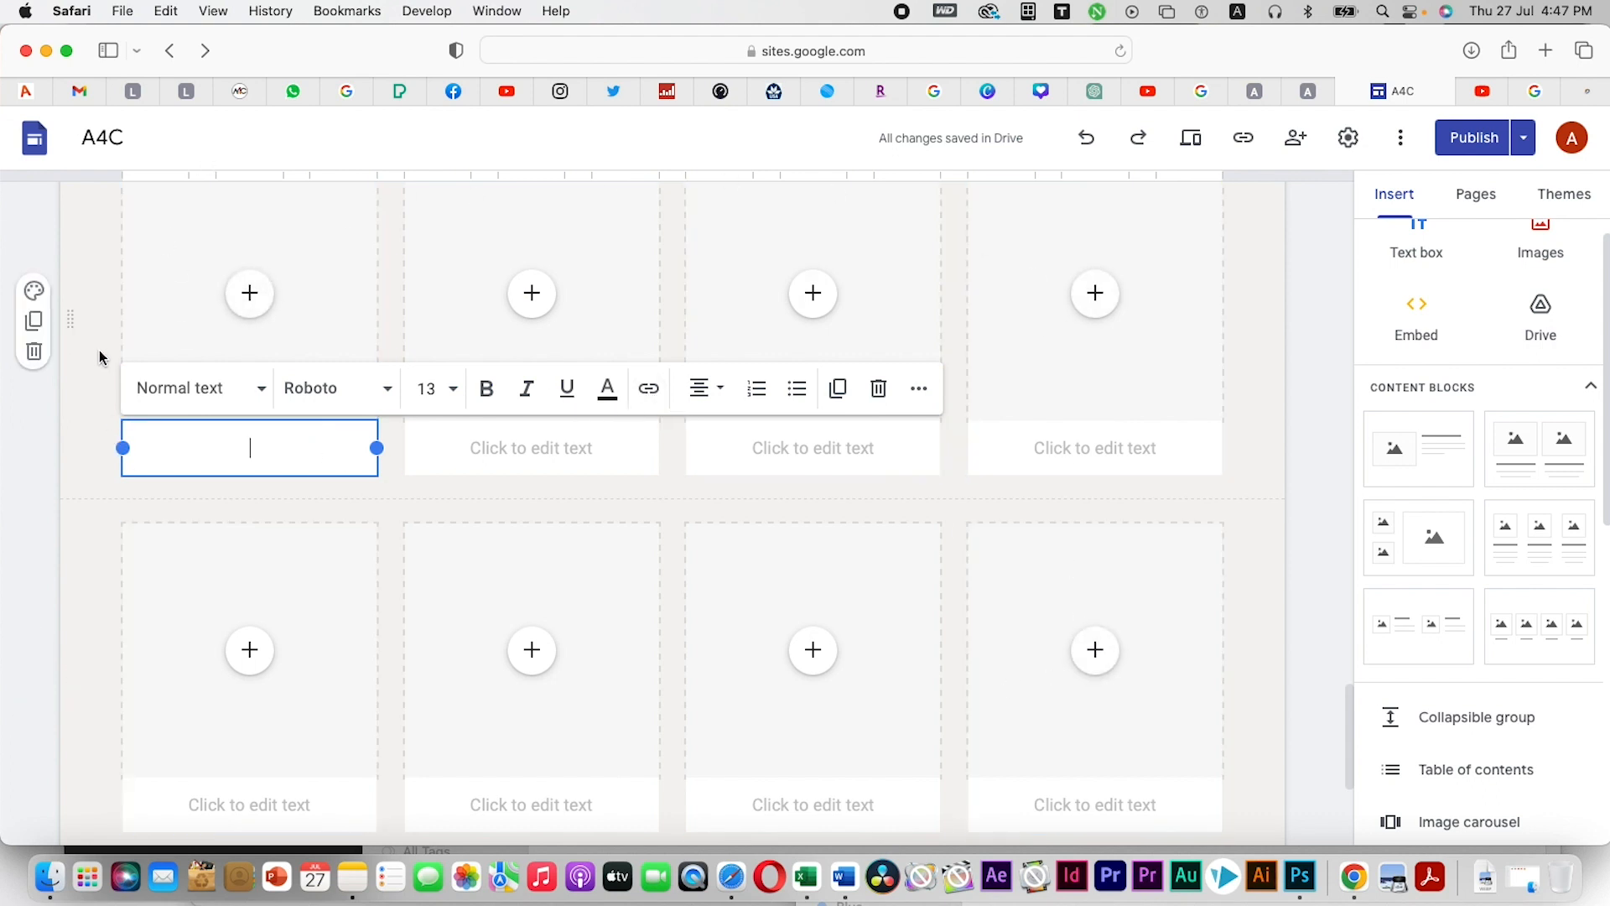
pyautogui.click(93, 423)
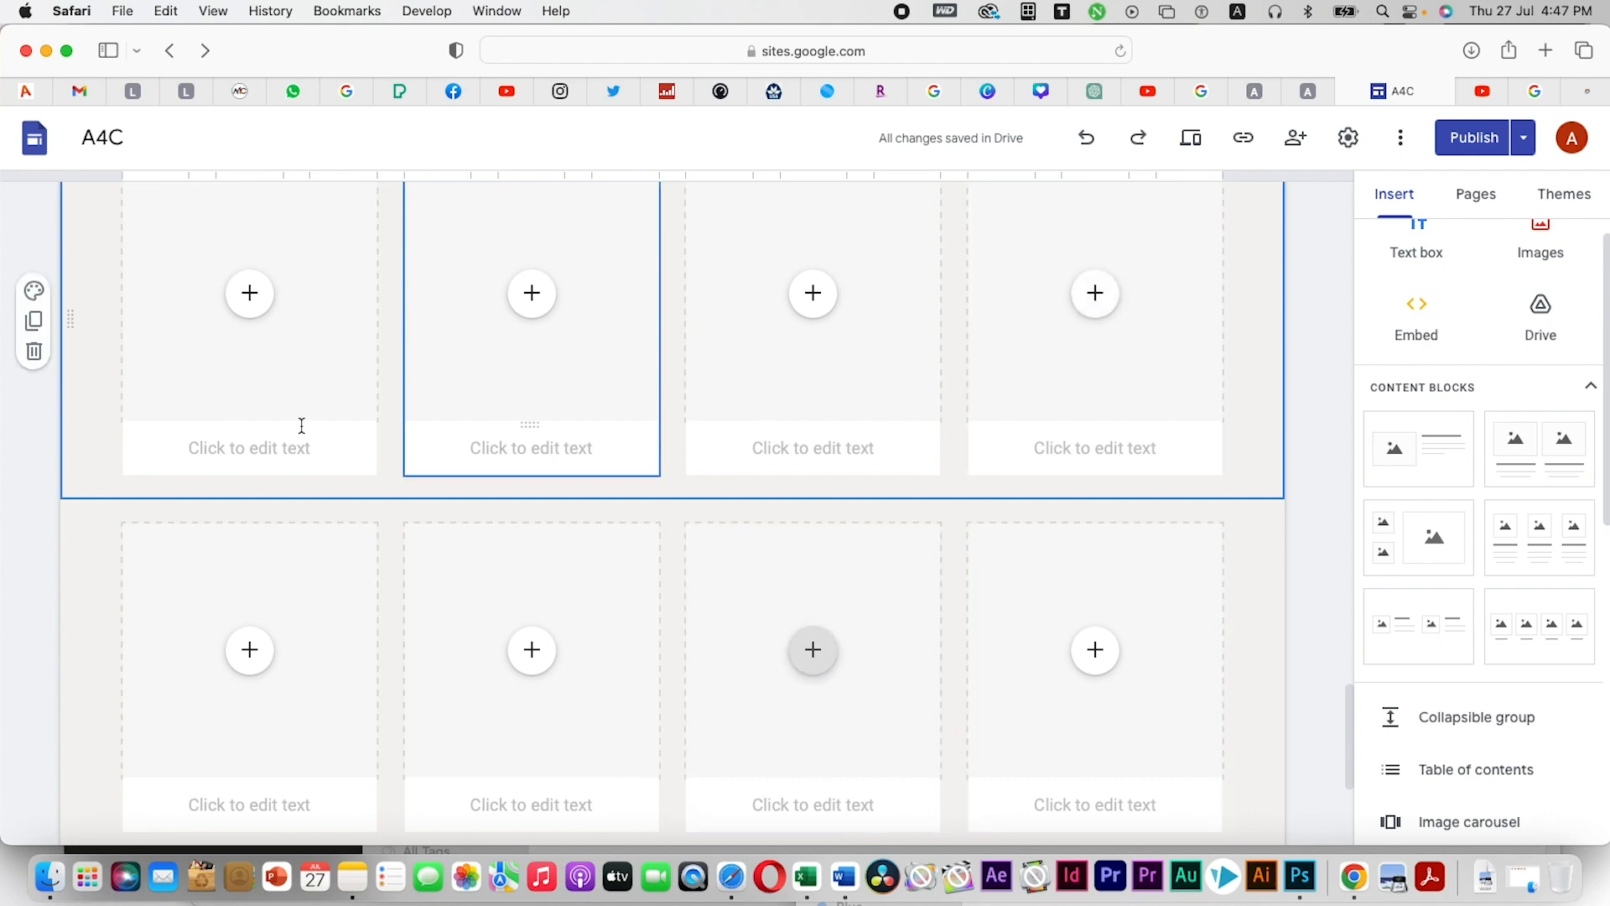
pyautogui.scroll(5, 906, 562)
pyautogui.scroll(6, 905, 561)
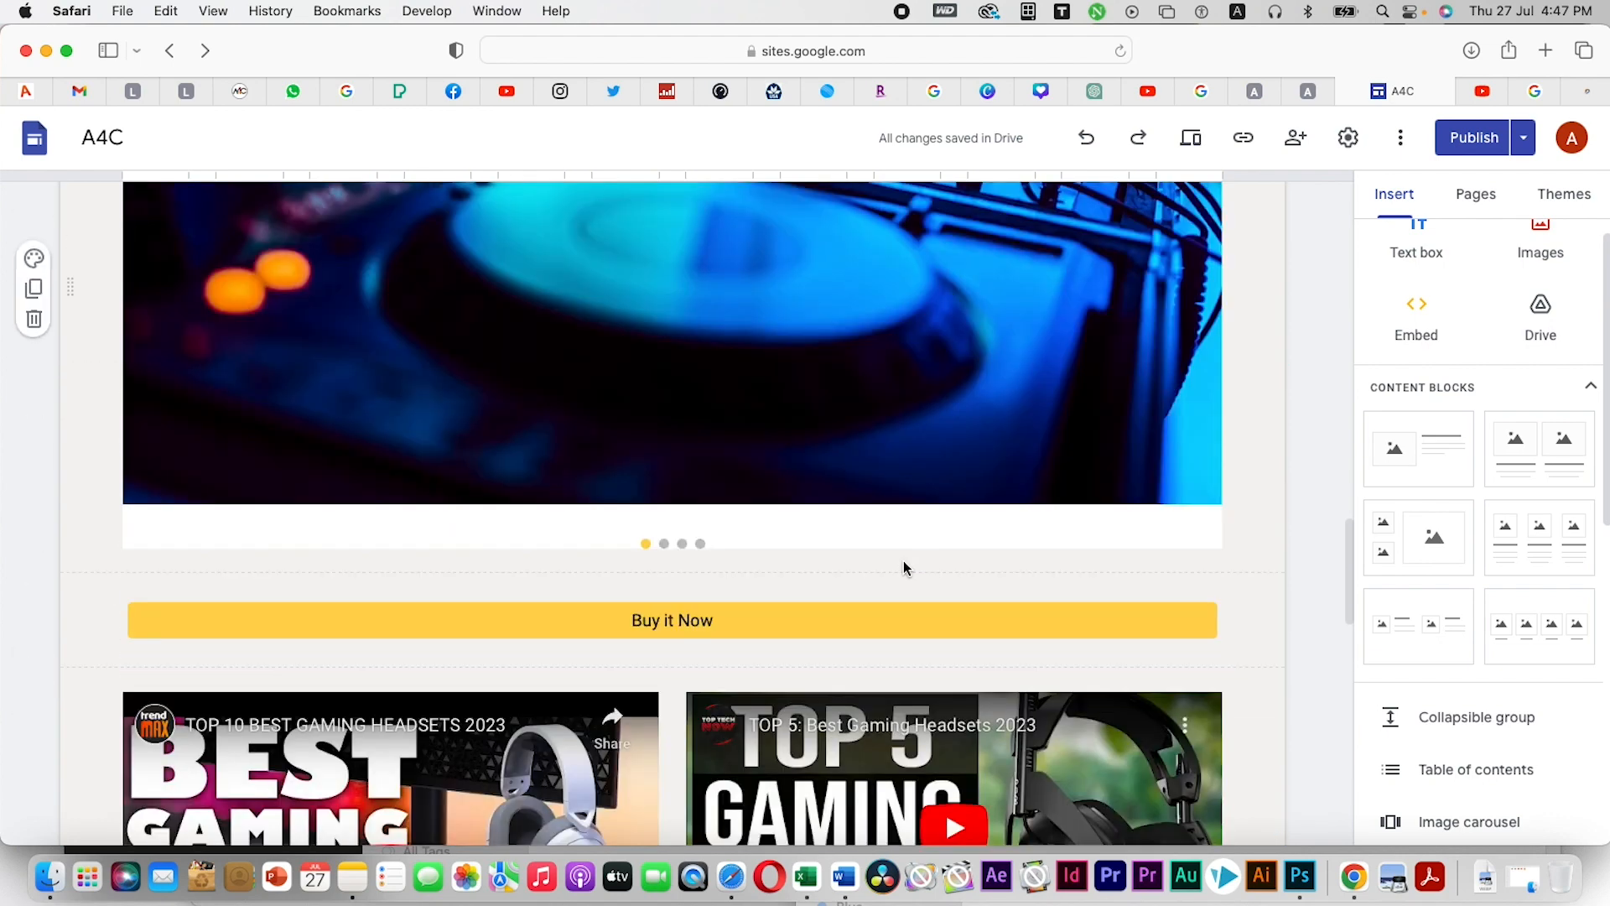
pyautogui.scroll(-2, 905, 562)
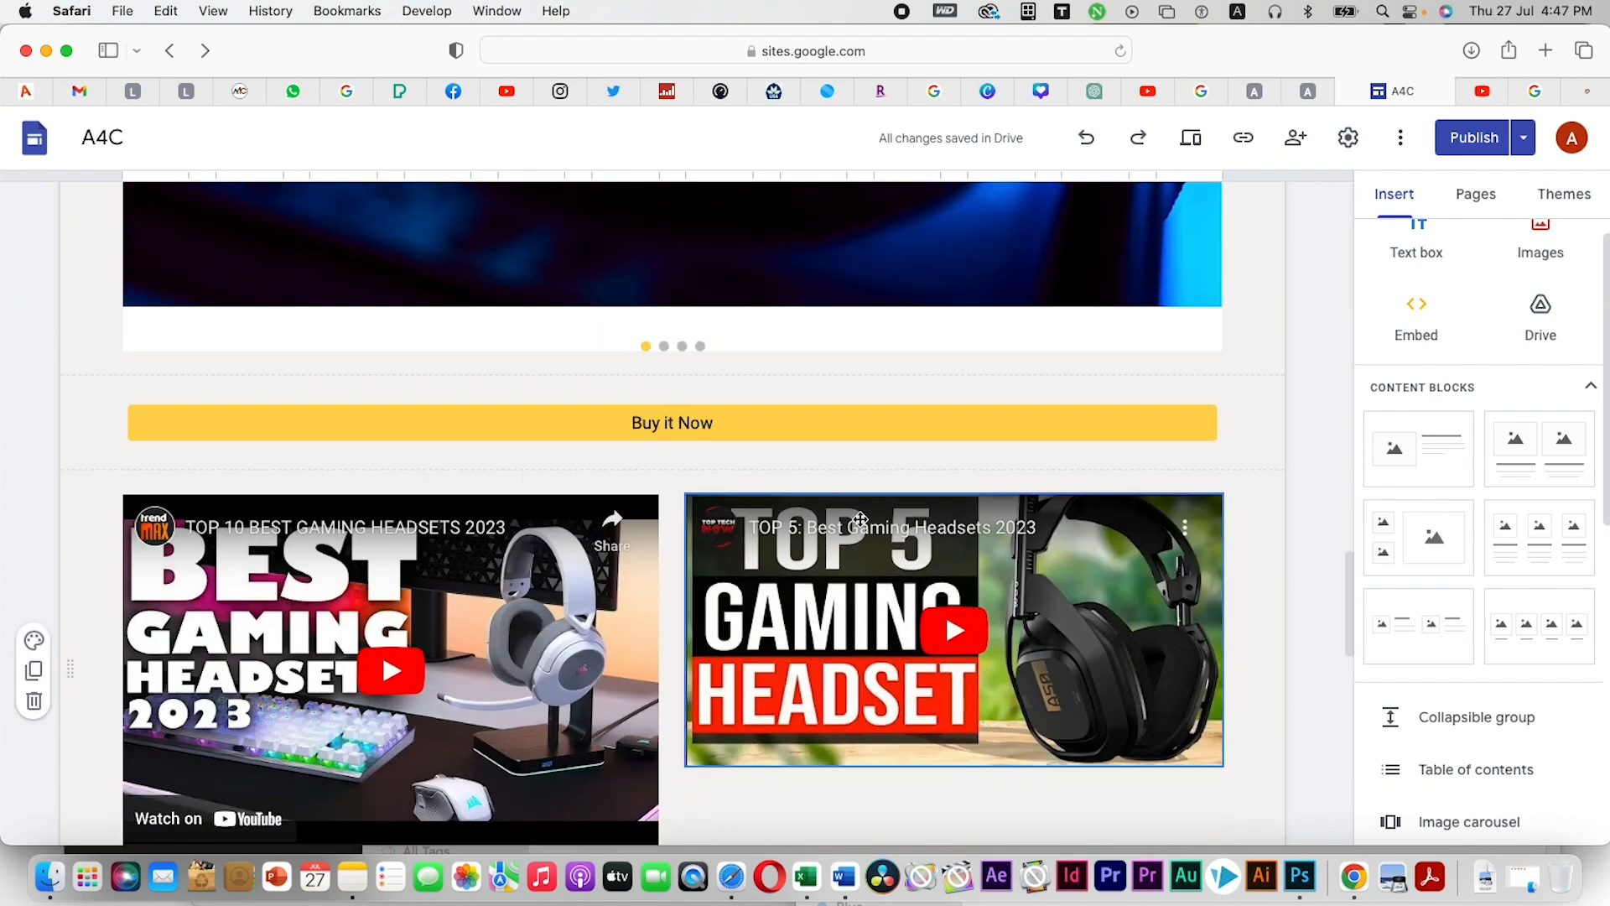
pyautogui.scroll(-10, 859, 517)
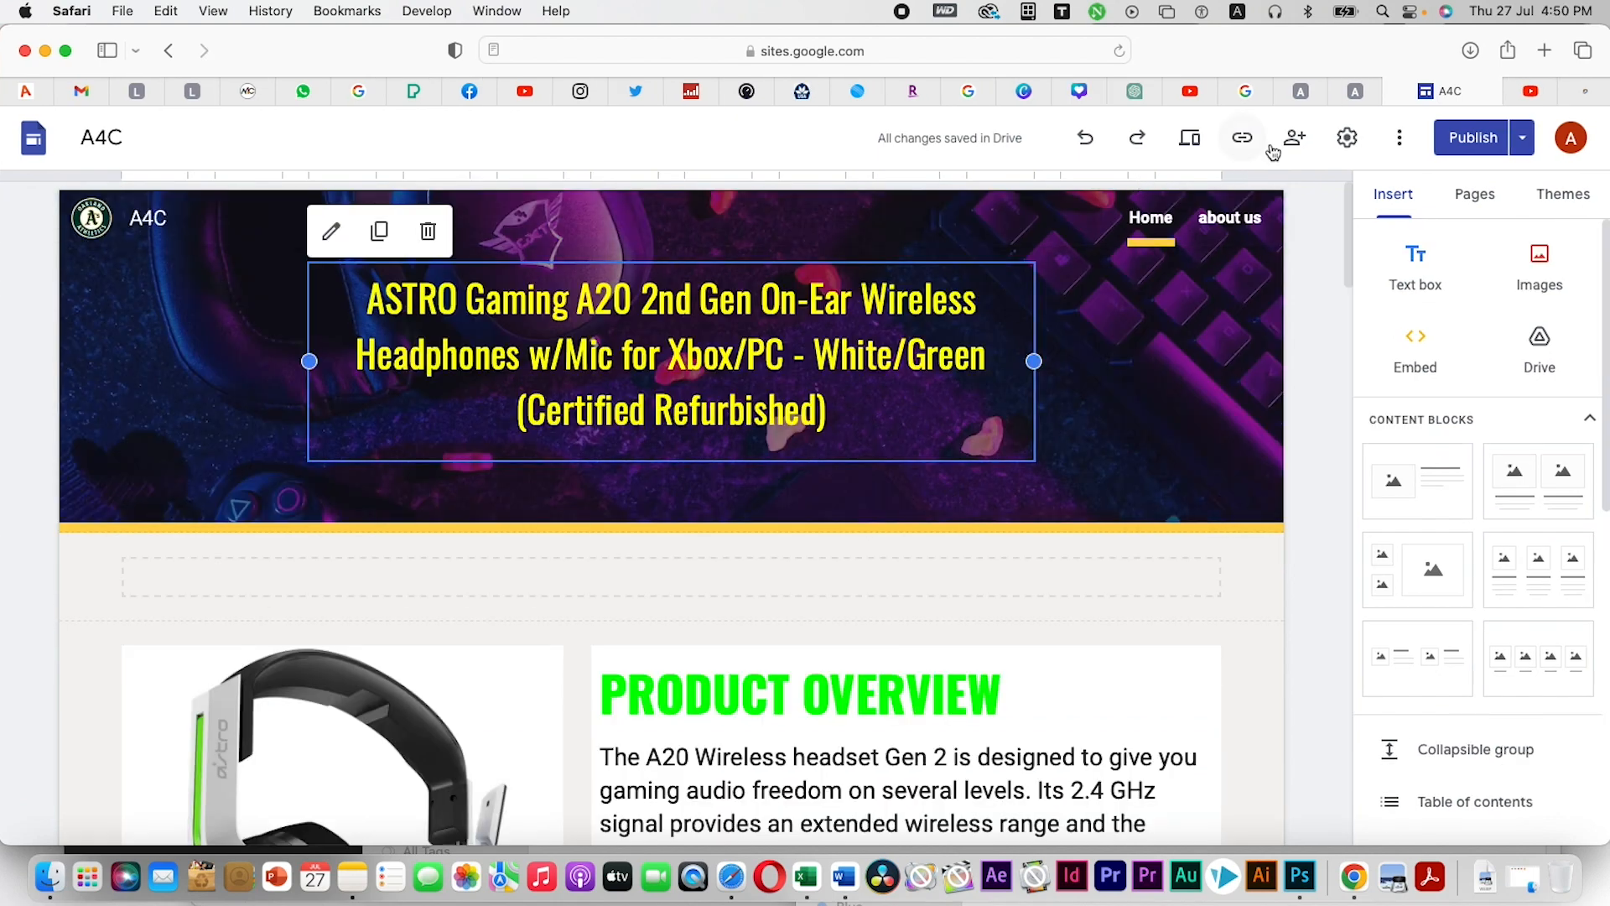
# Compare the draft Home page with the currently published version, and publish the changes
pyautogui.click(1470, 143)
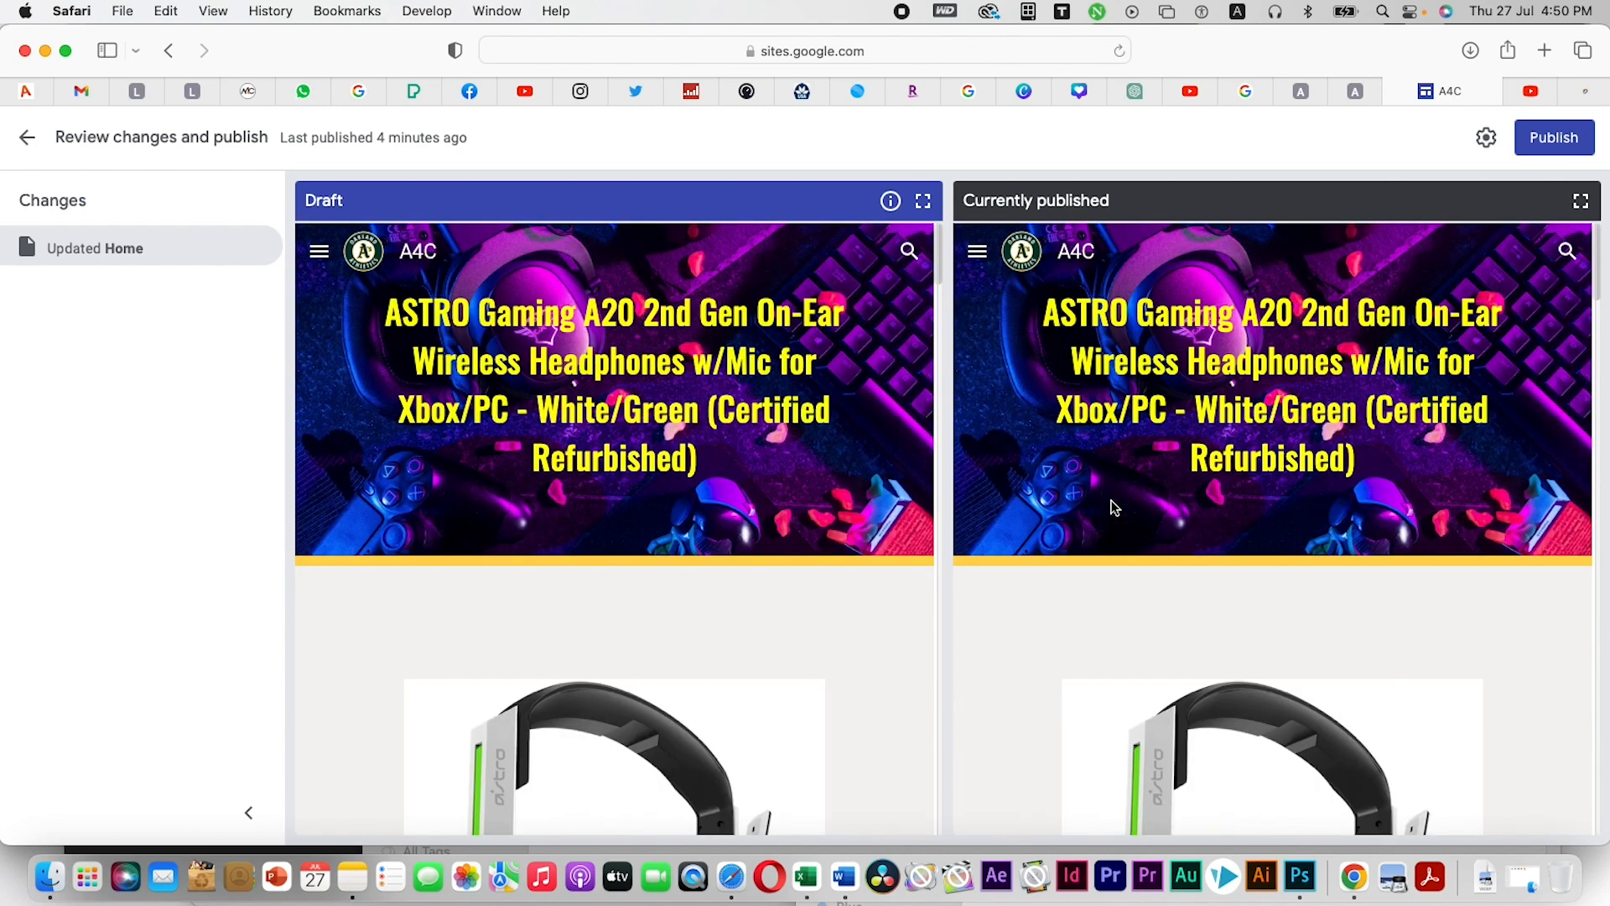
pyautogui.moveTo(966, 204); pyautogui.dragTo(1171, 202)
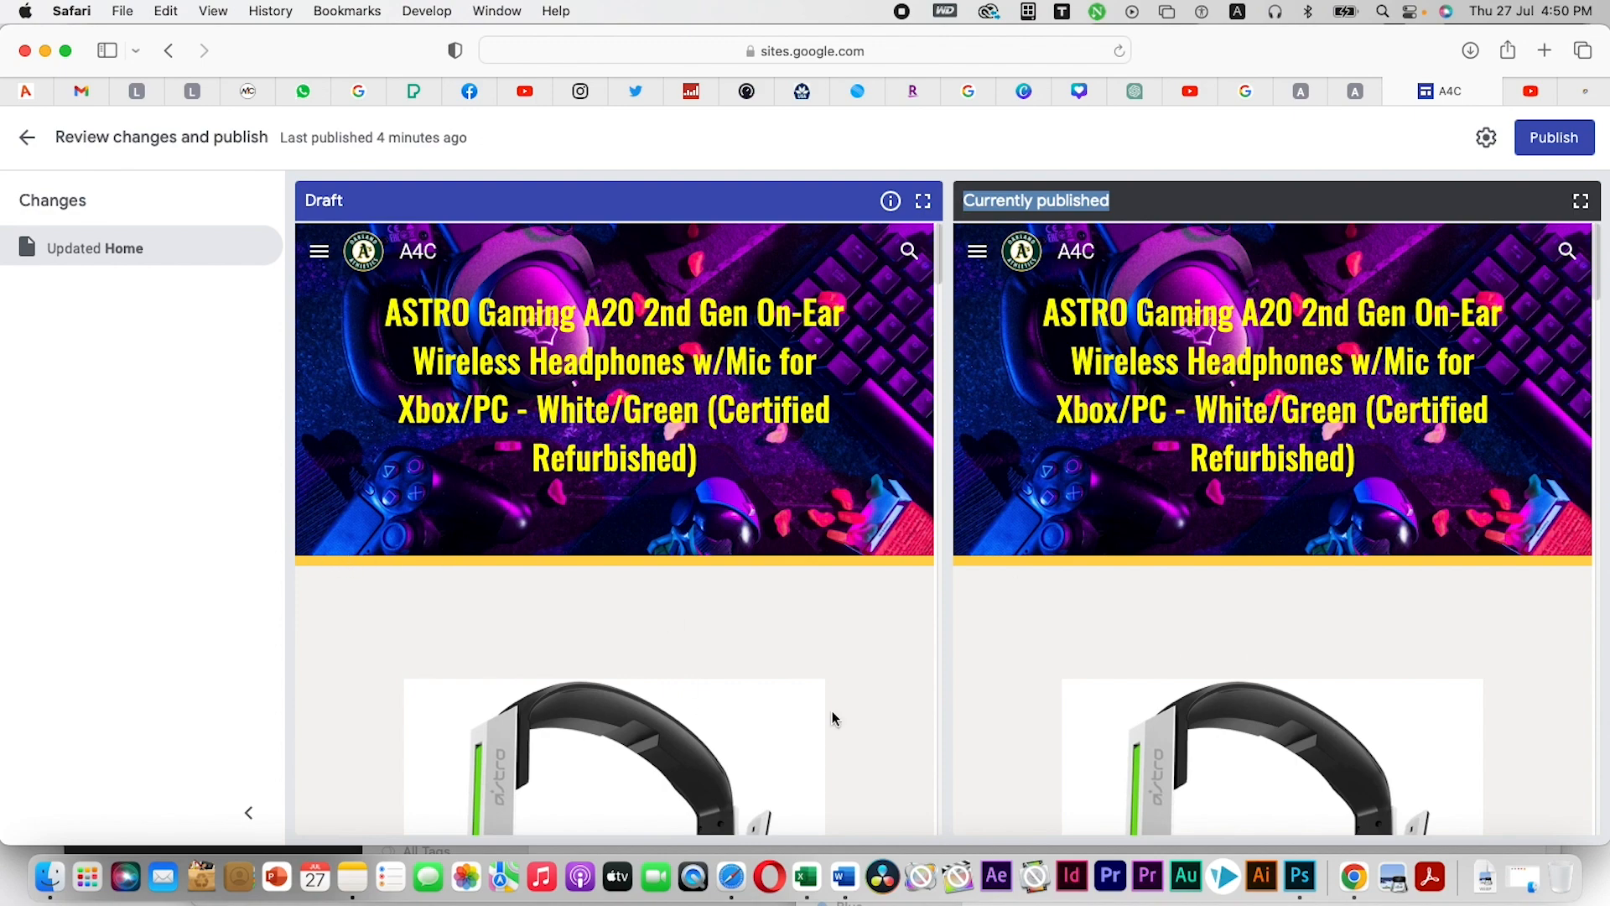
pyautogui.scroll(-15, 707, 616)
pyautogui.scroll(-10, 712, 599)
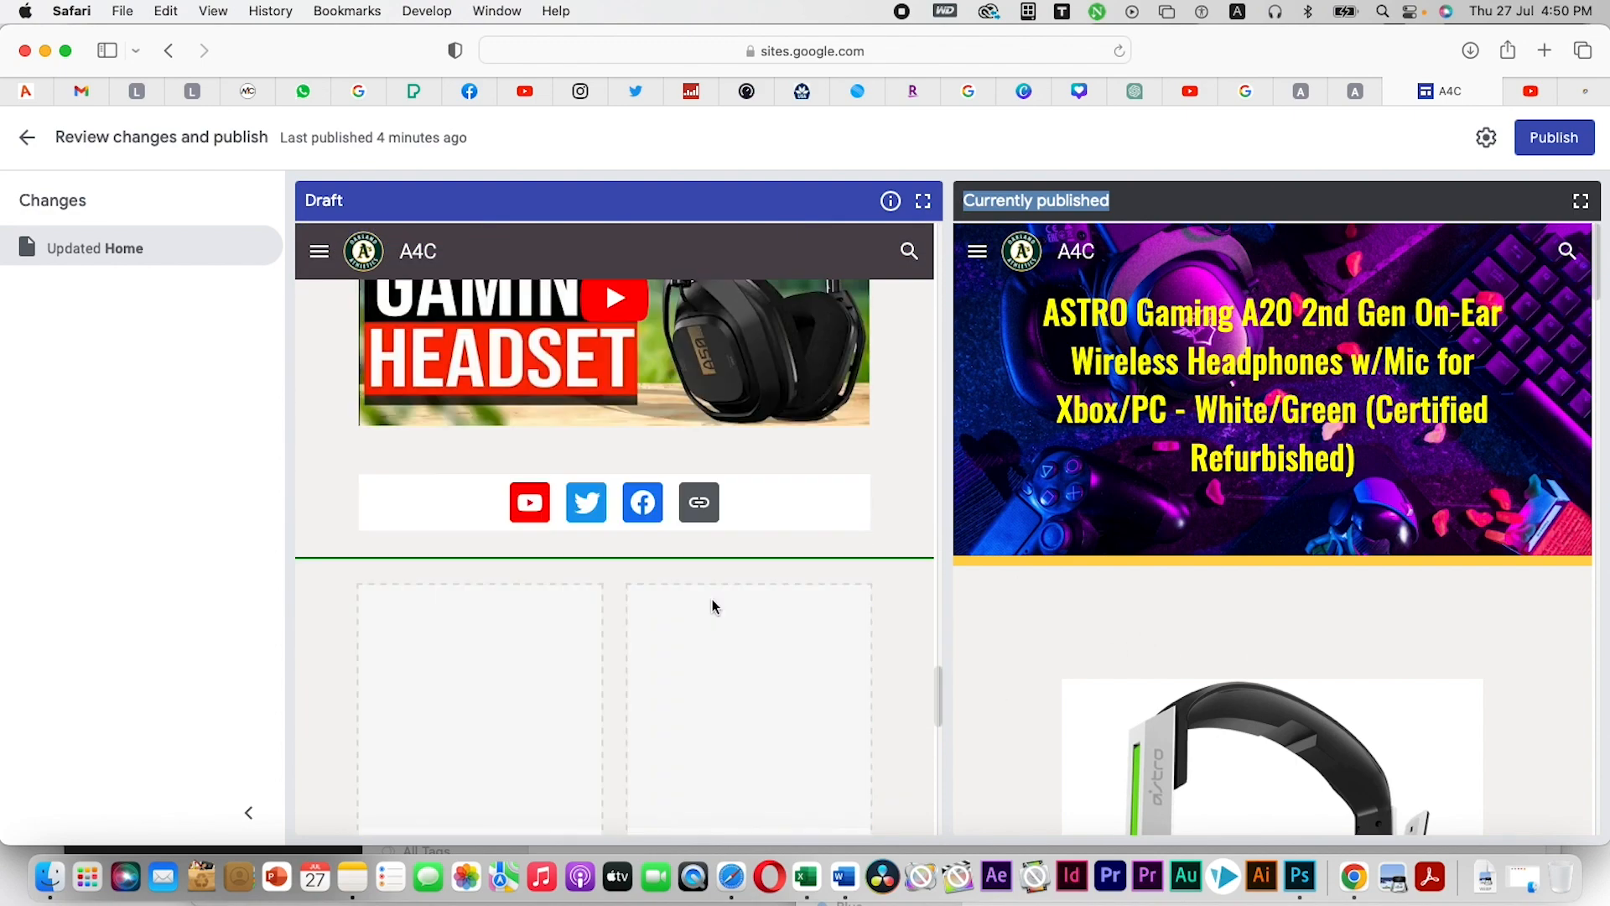
pyautogui.scroll(-10, 1316, 570)
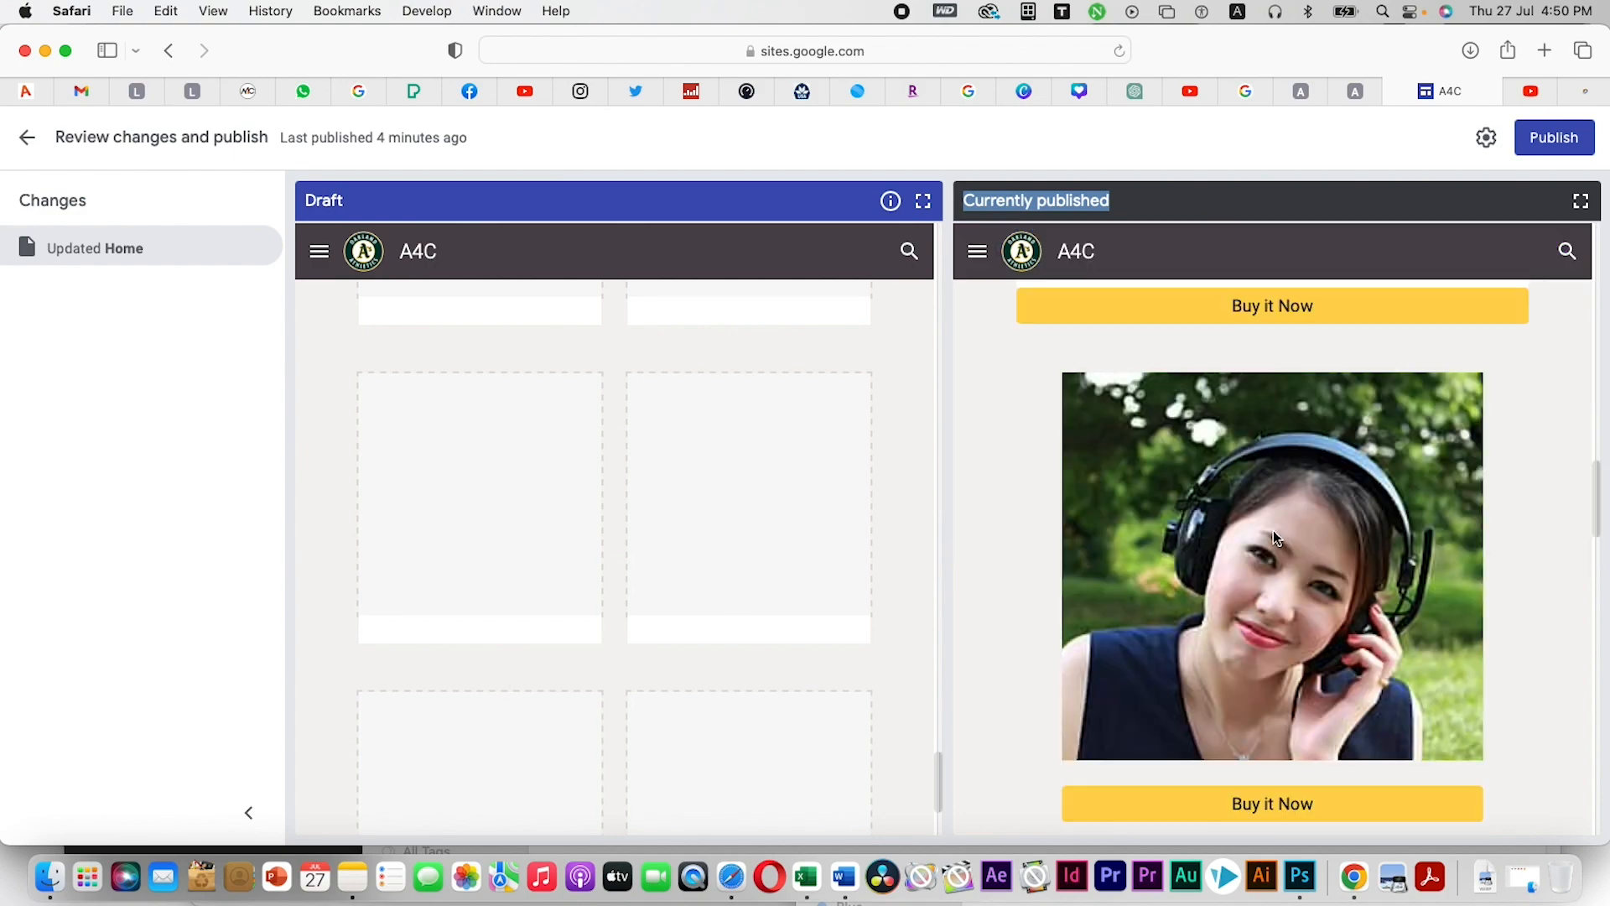
pyautogui.scroll(20, 708, 587)
pyautogui.scroll(10, 709, 596)
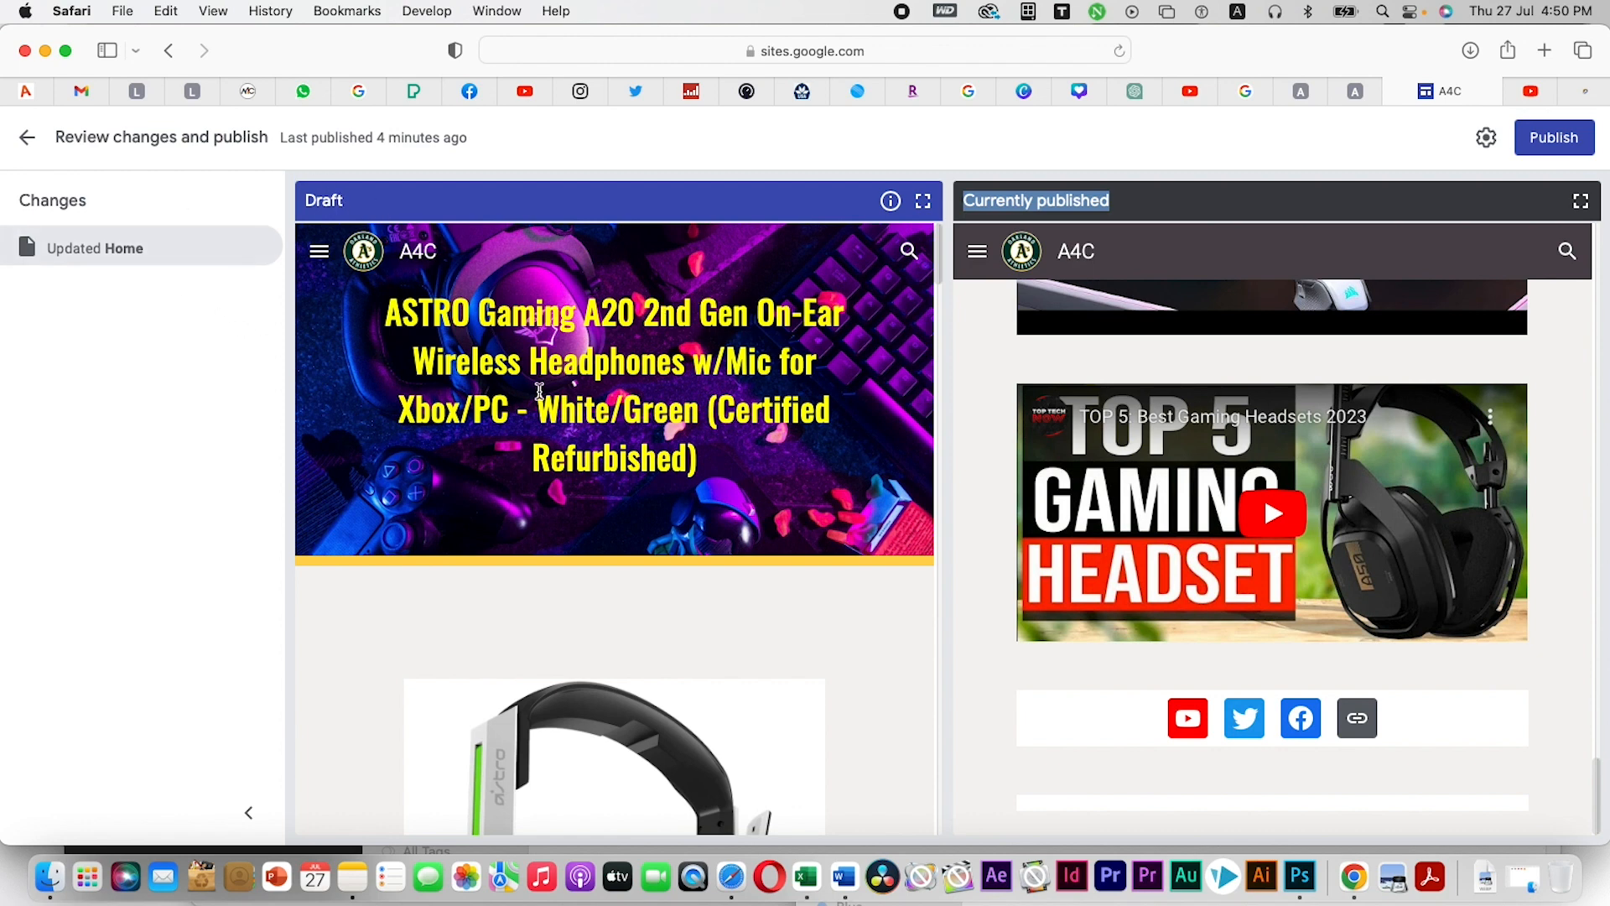
pyautogui.click(1553, 137)
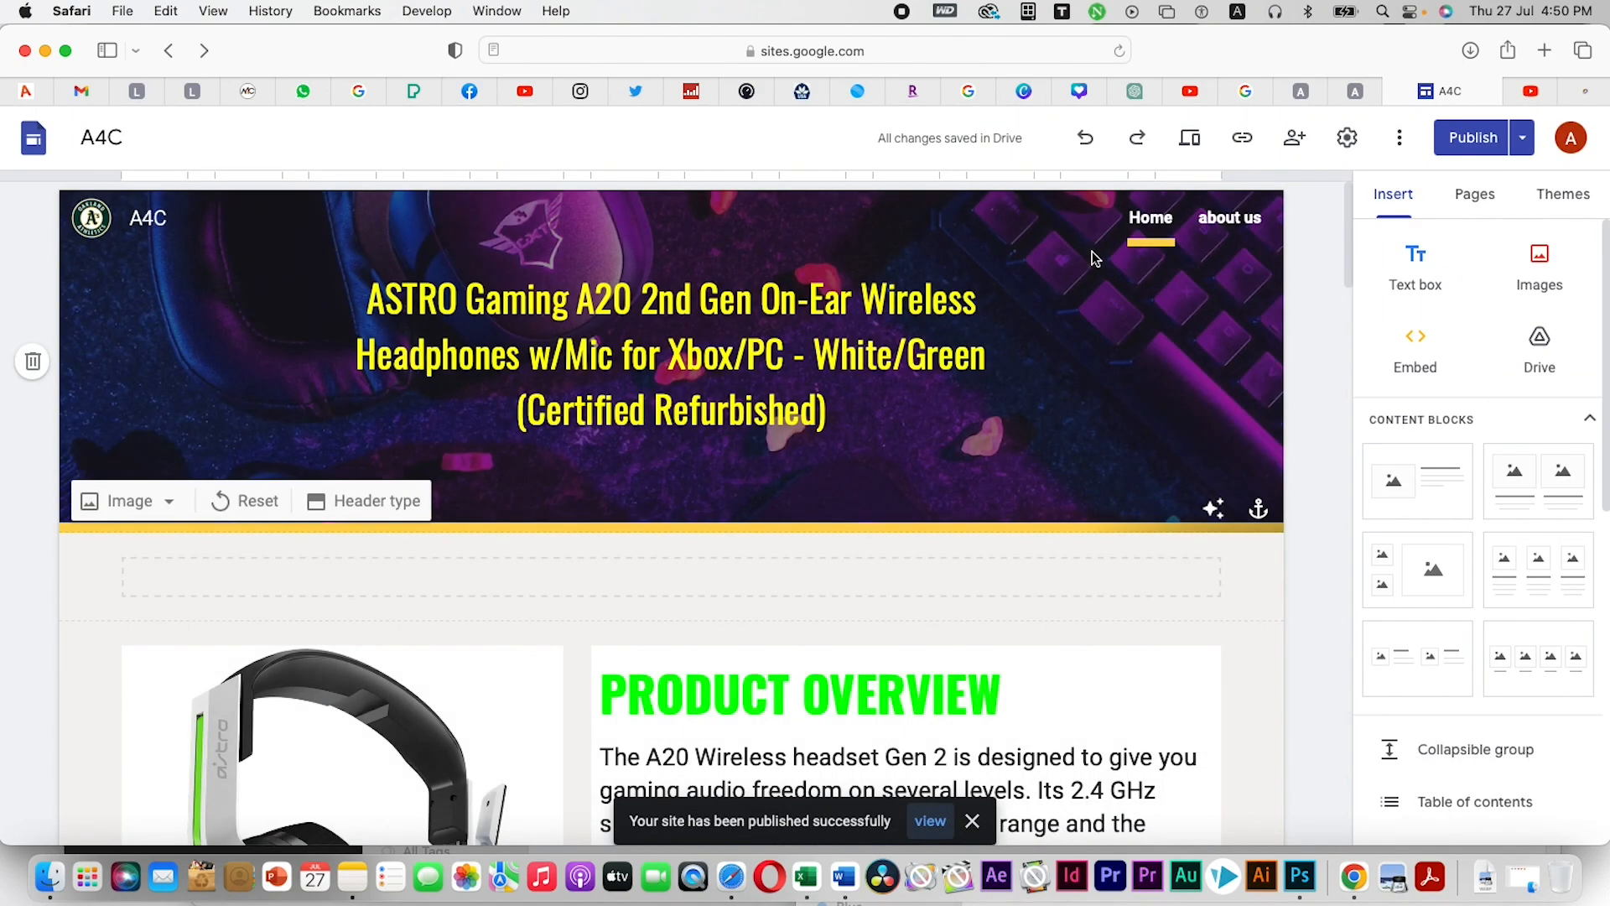
# Check the republished Home page in the editor and in a preview, and return to the editor
pyautogui.scroll(-6, 428, 488)
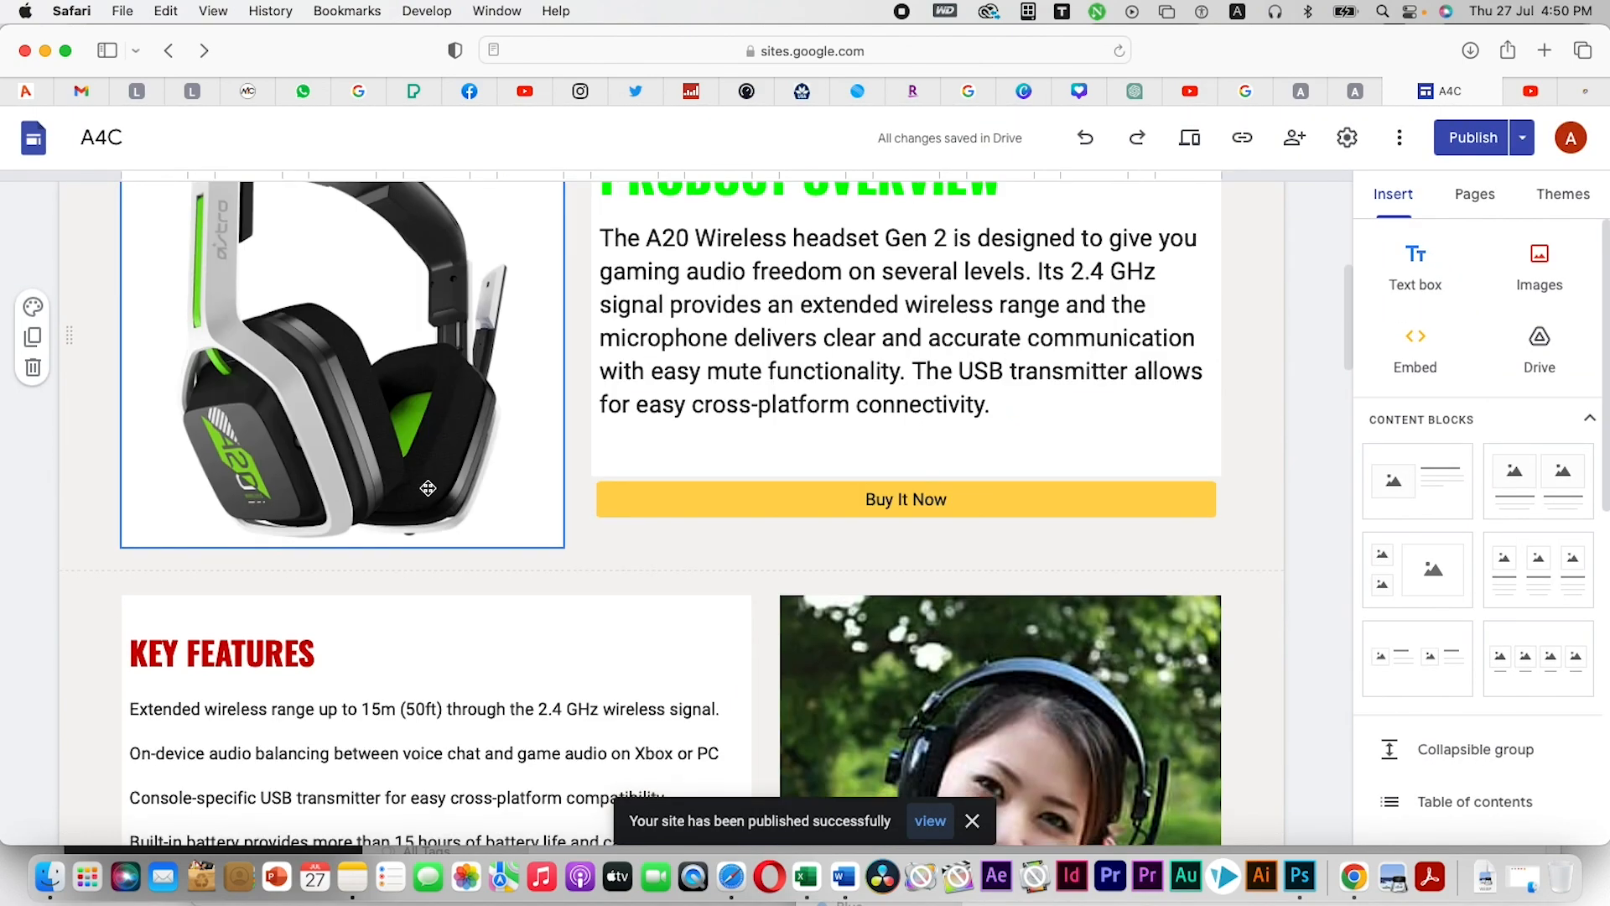
pyautogui.scroll(6, 427, 488)
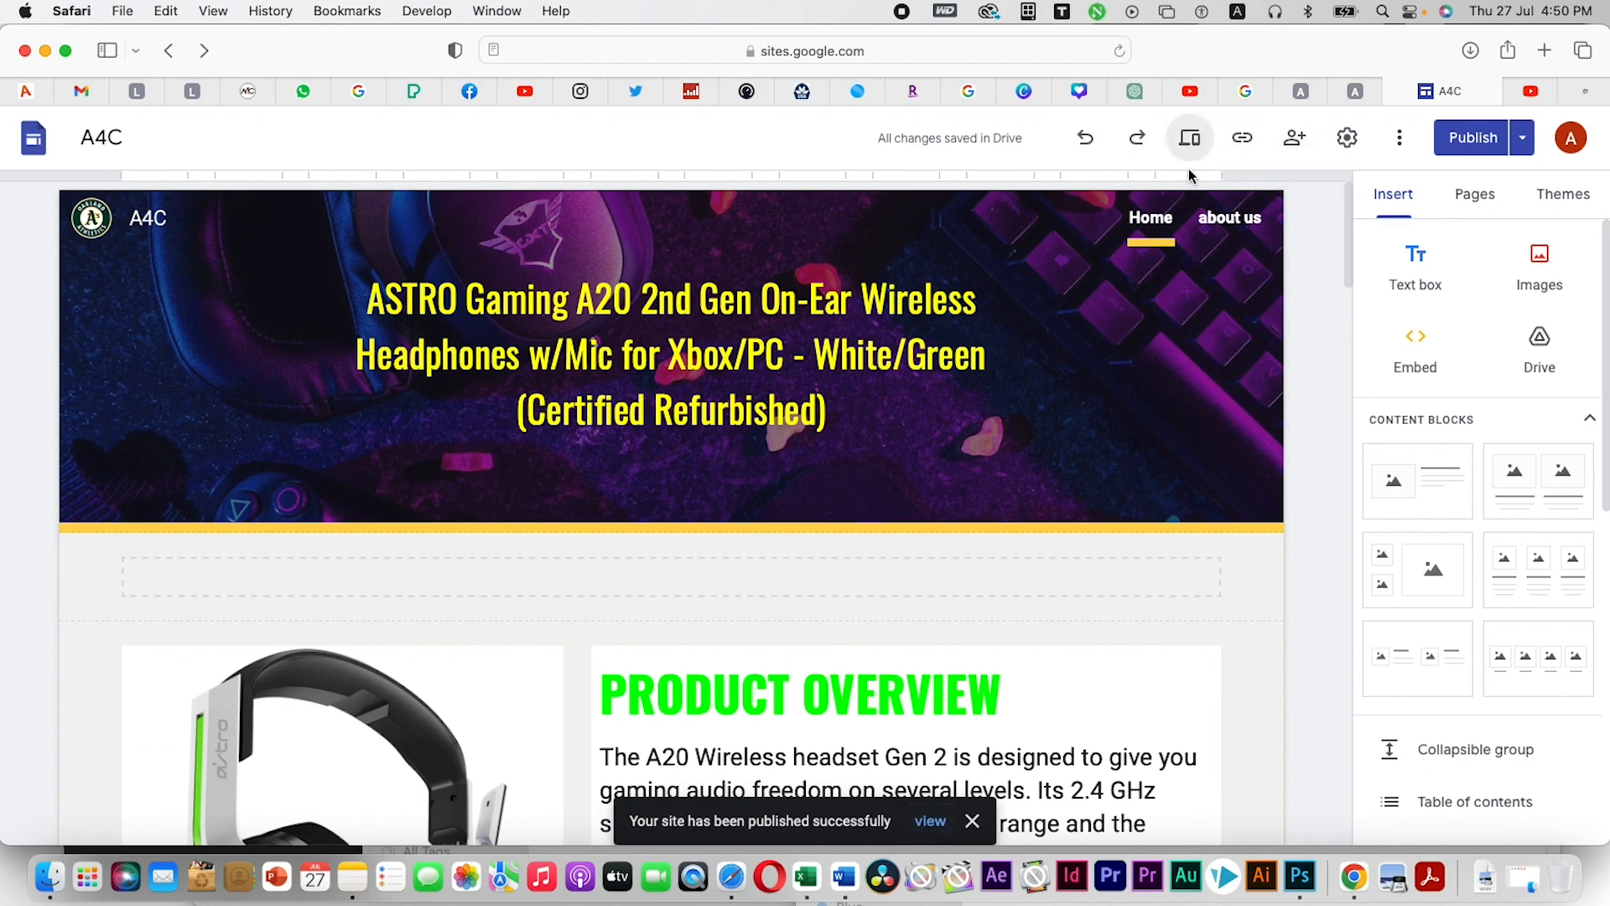
pyautogui.click(1189, 138)
pyautogui.scroll(-15, 772, 472)
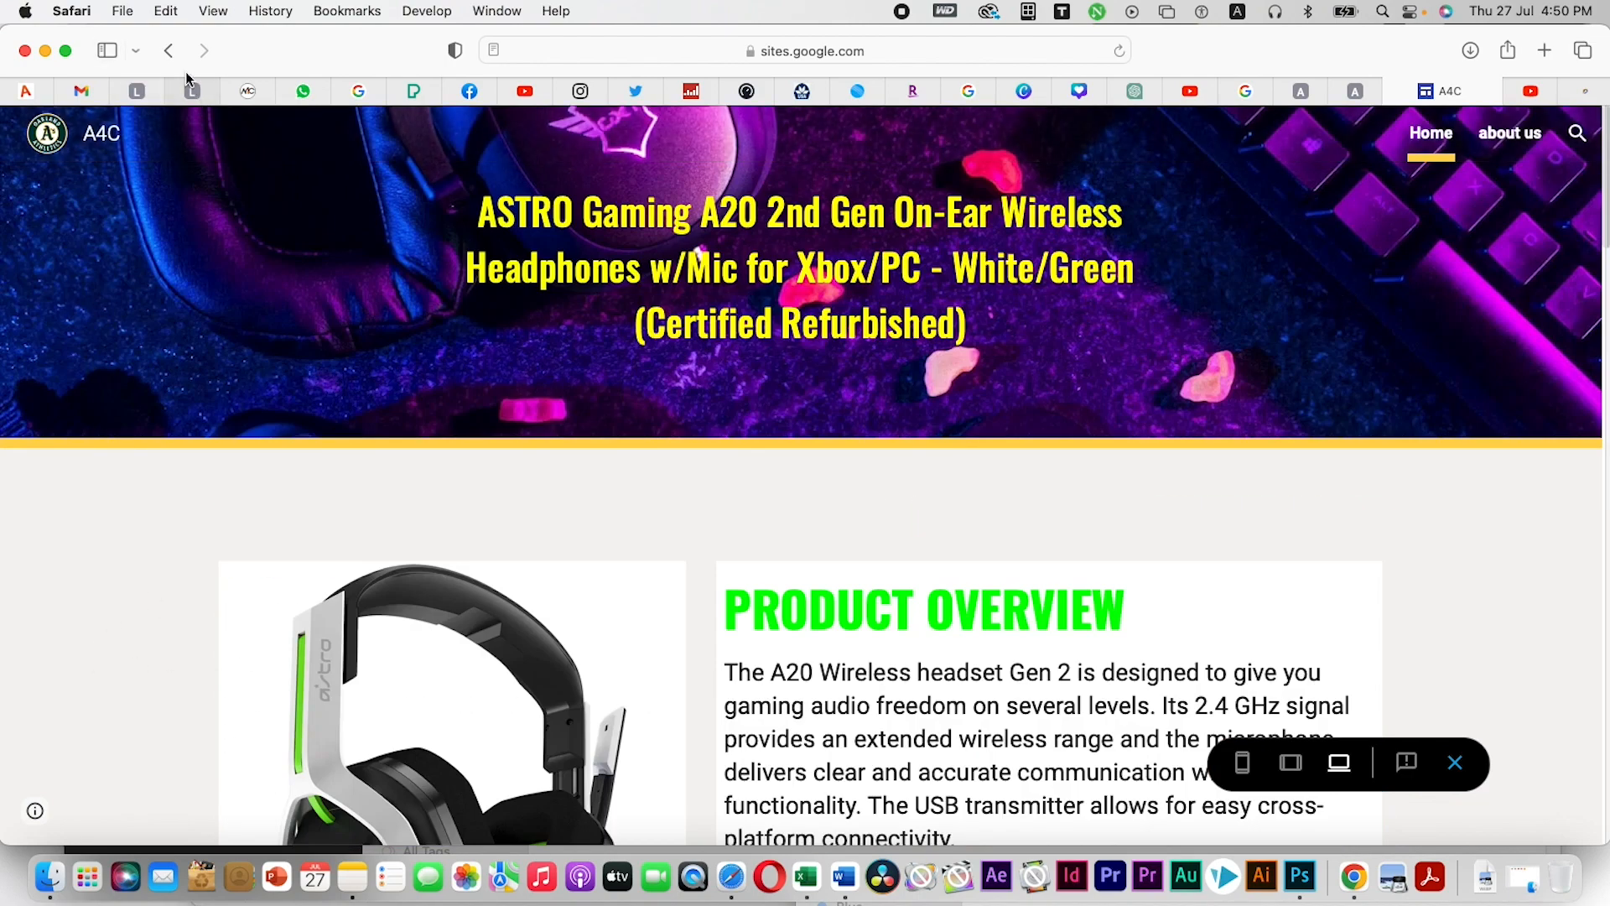
pyautogui.click(169, 51)
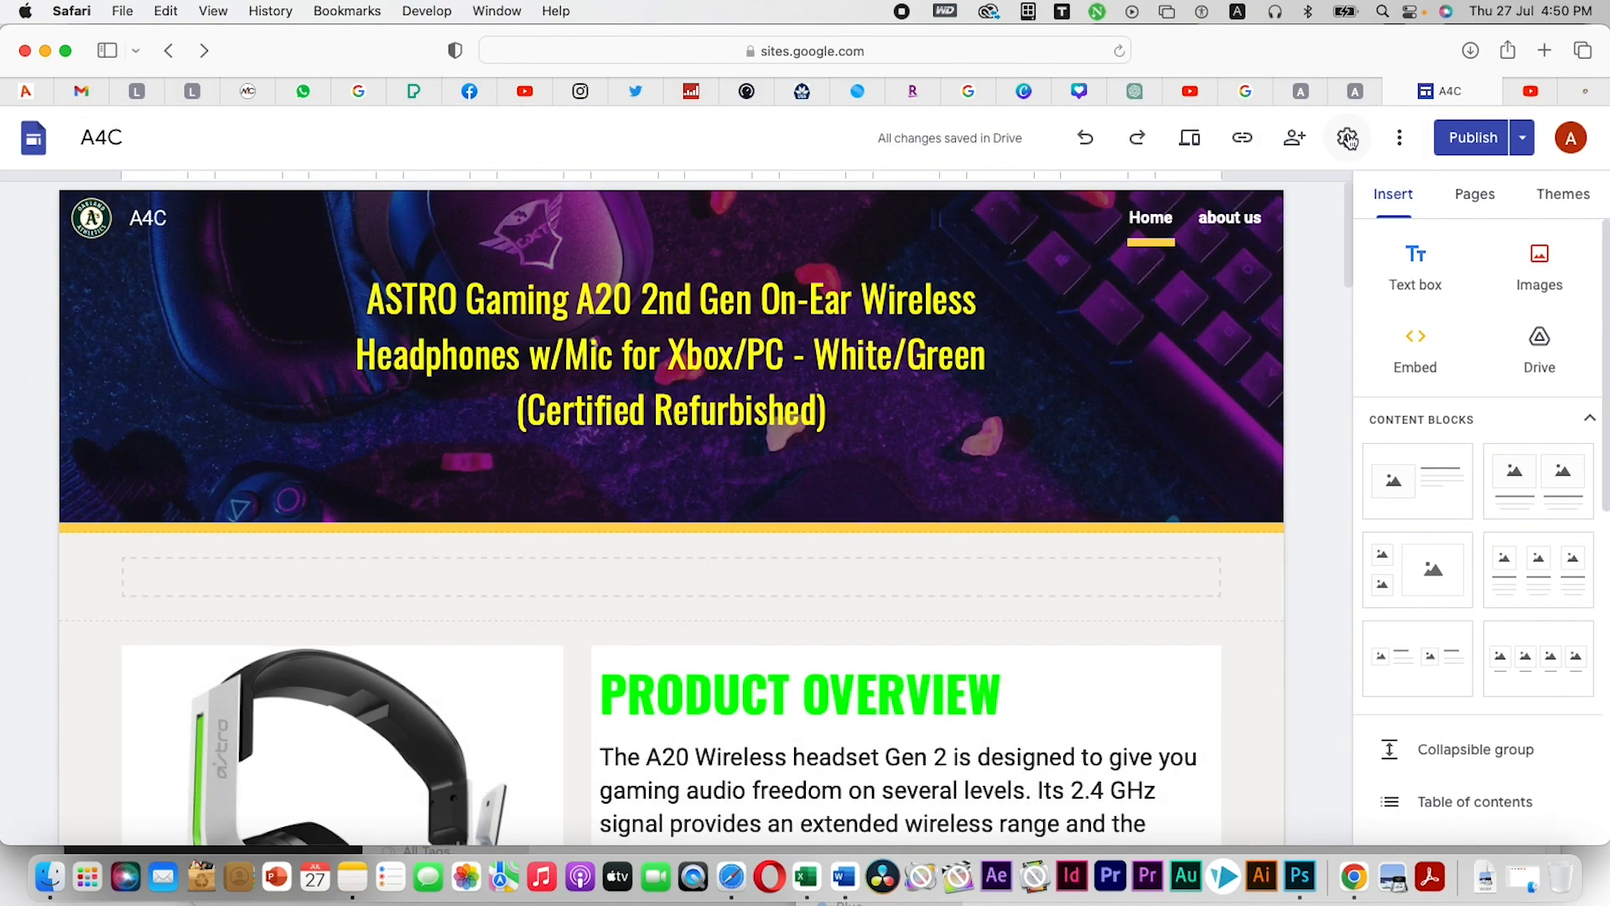
# Check the Viewer tools settings for the info icon and anchor links, and close the settings
pyautogui.click(1348, 138)
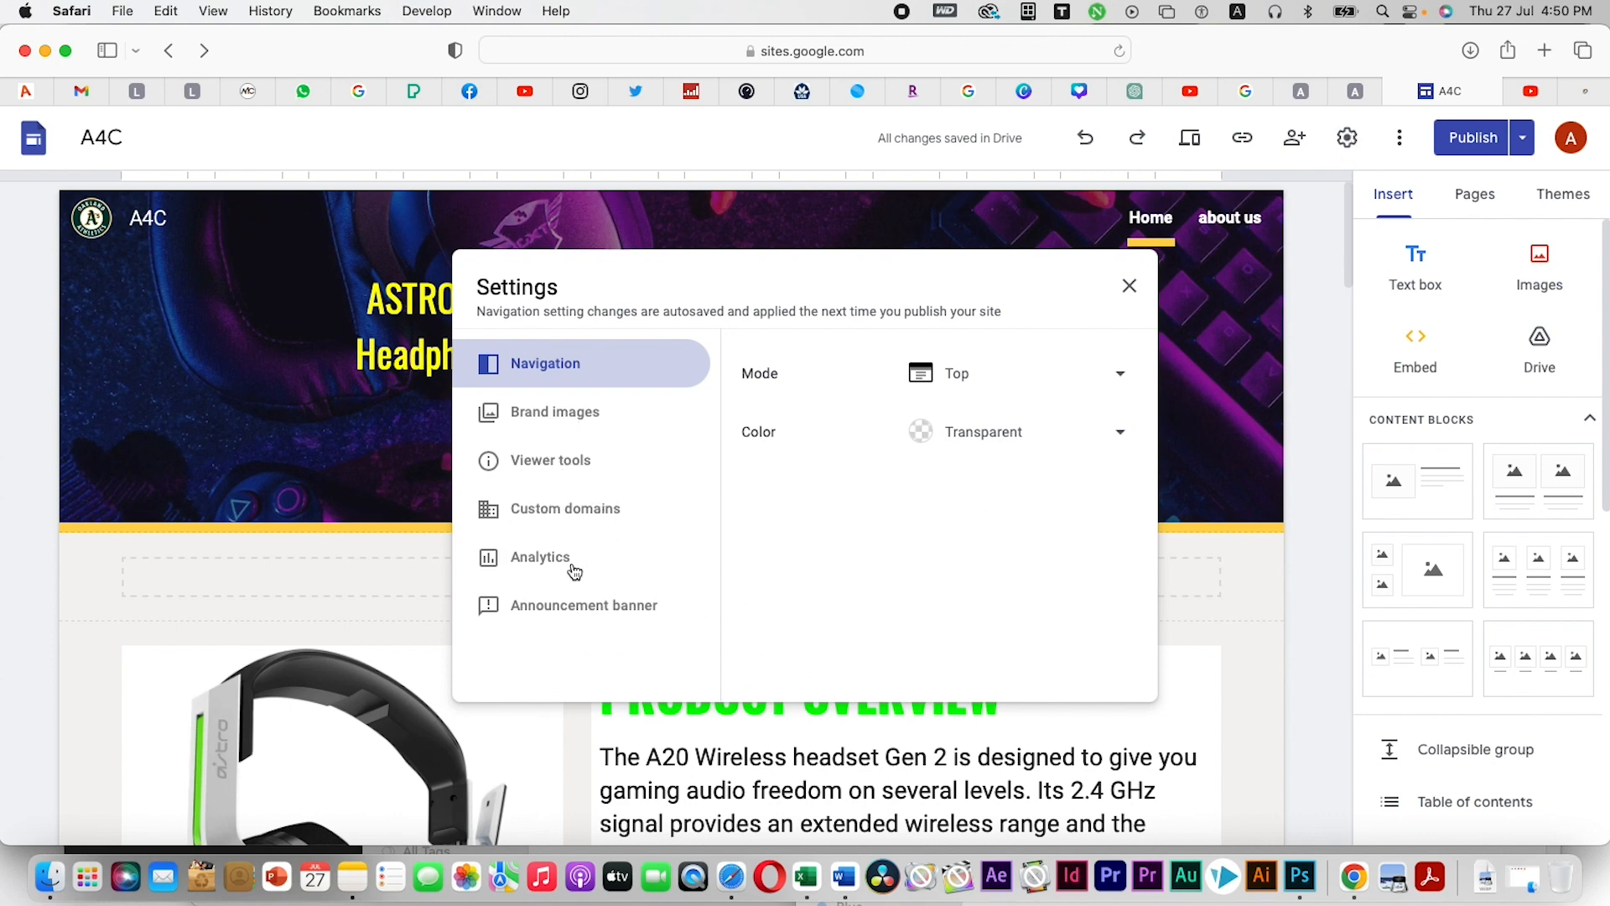
pyautogui.click(561, 472)
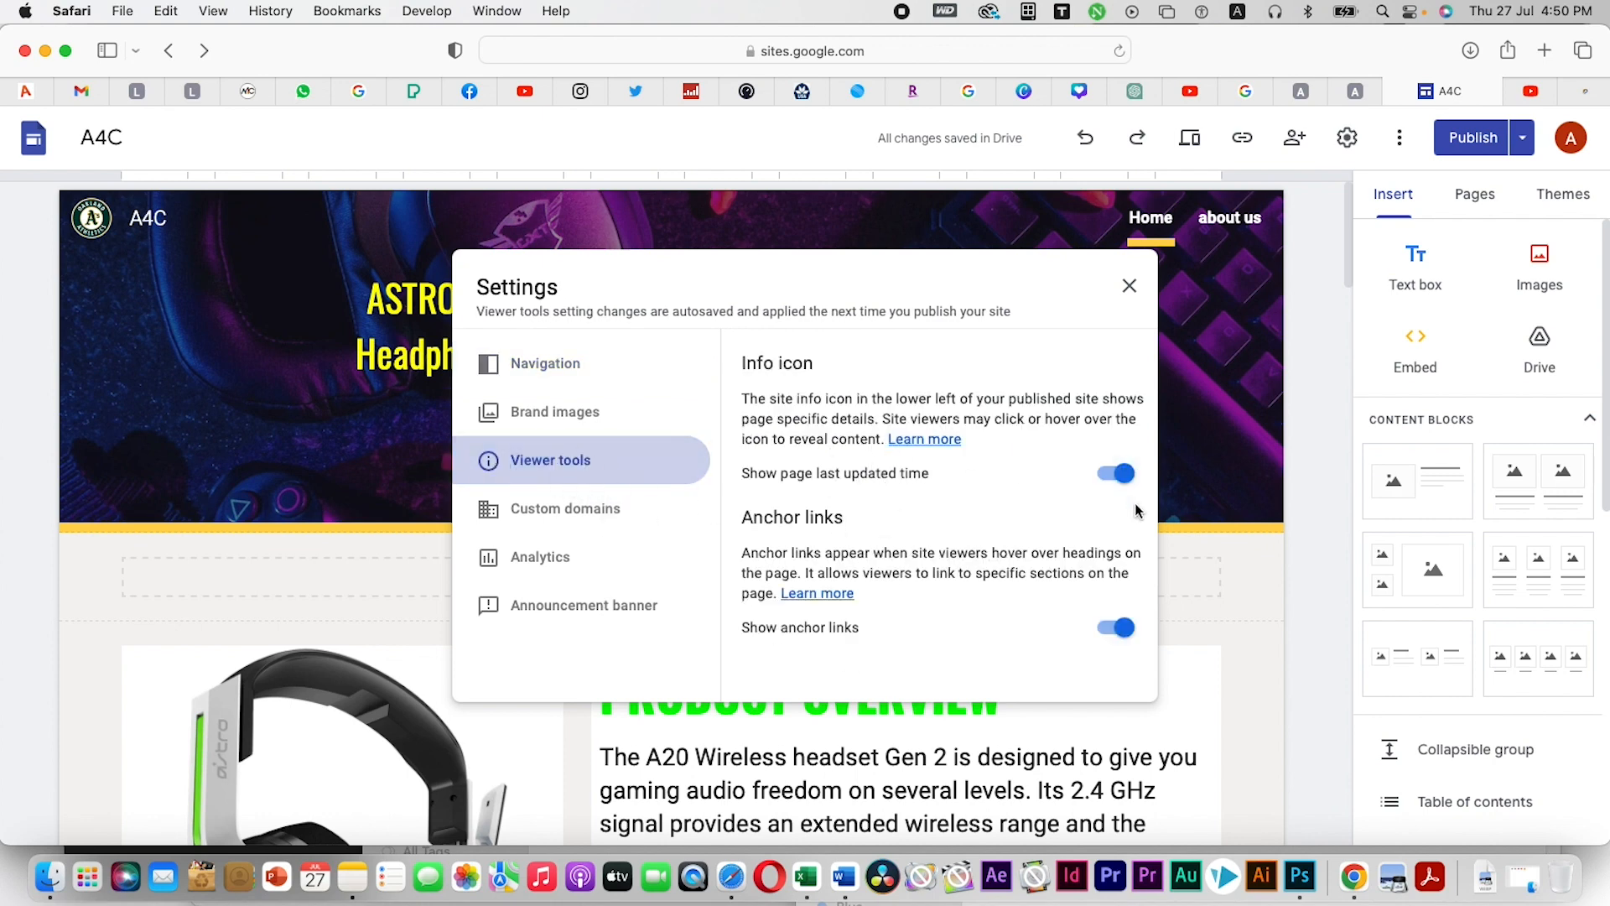
pyautogui.click(445, 141)
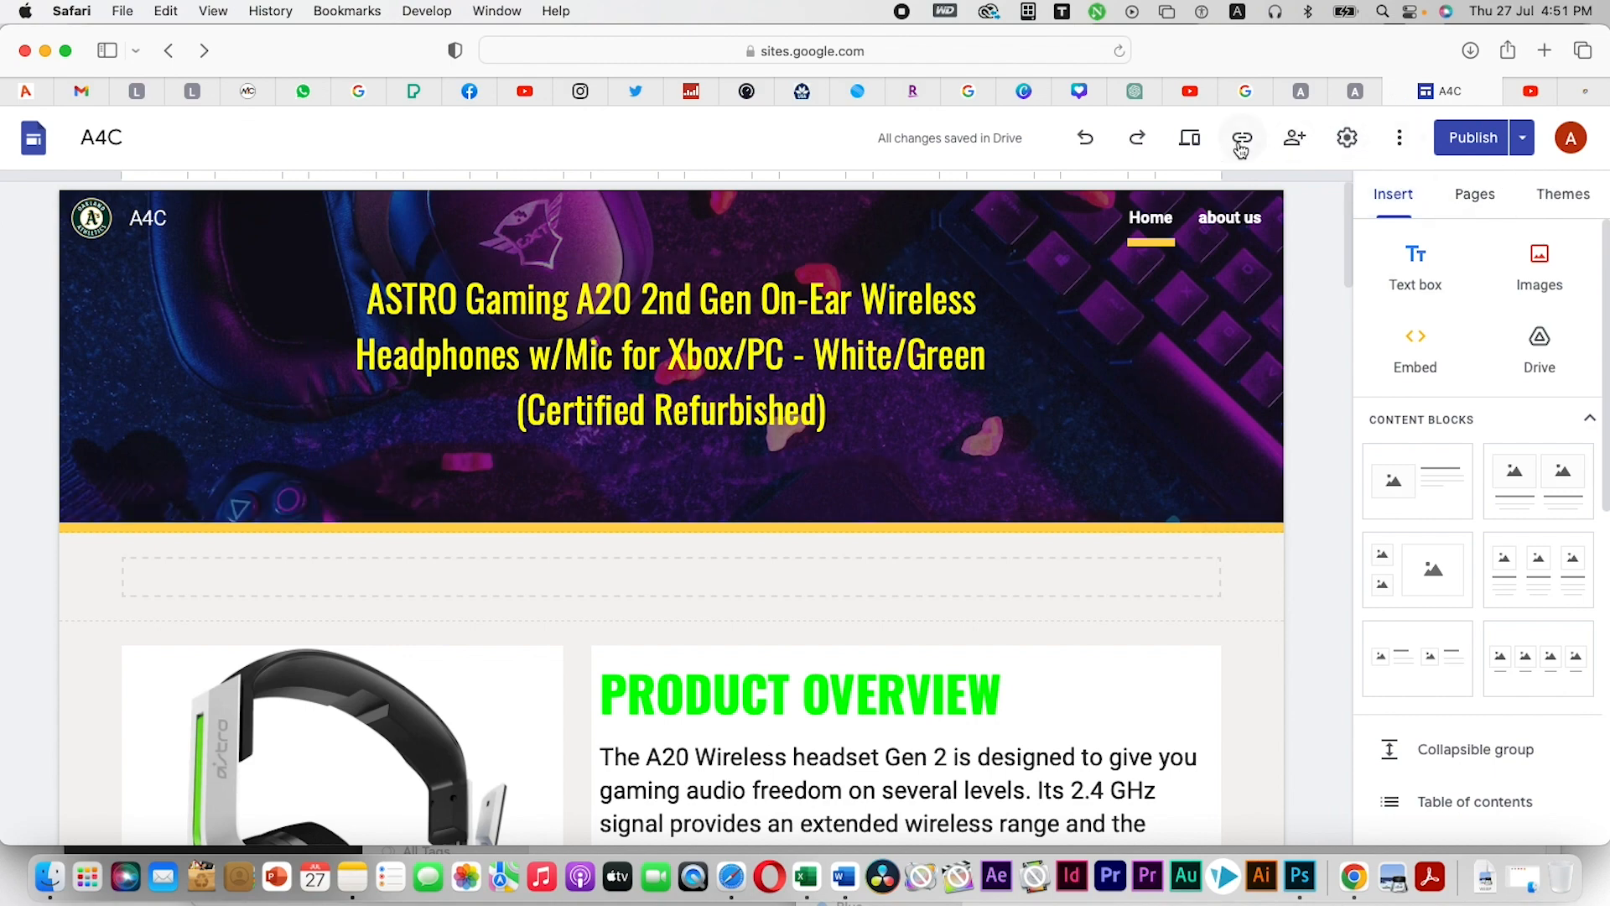
# Preview the site and reveal the page's last-updated details from the info icon
pyautogui.click(1190, 139)
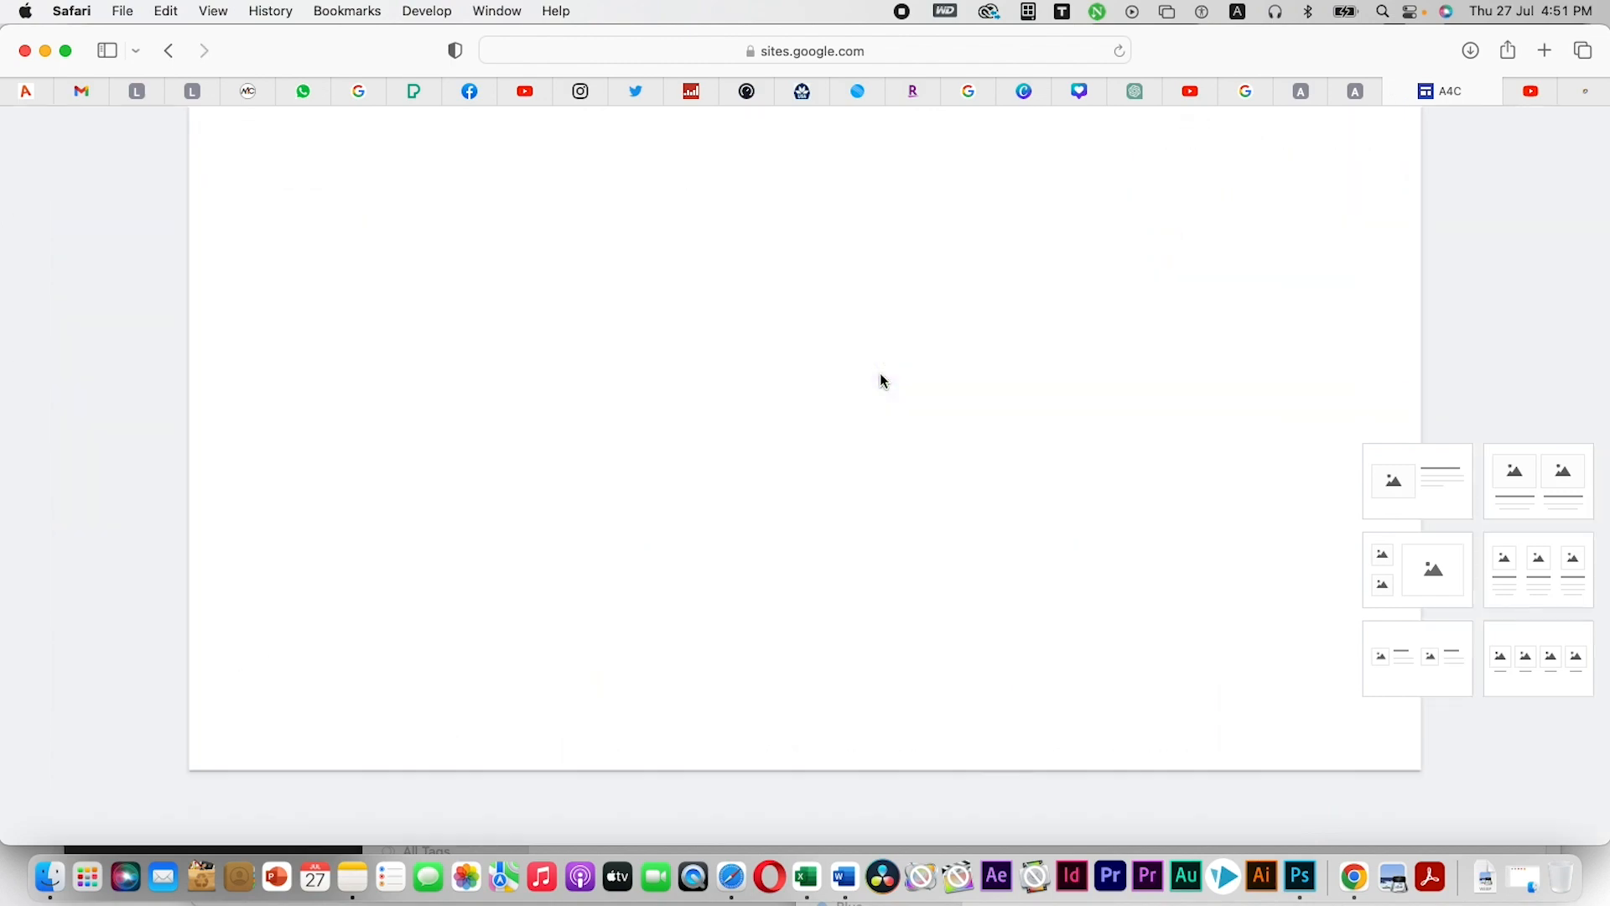
pyautogui.scroll(-15, 750, 546)
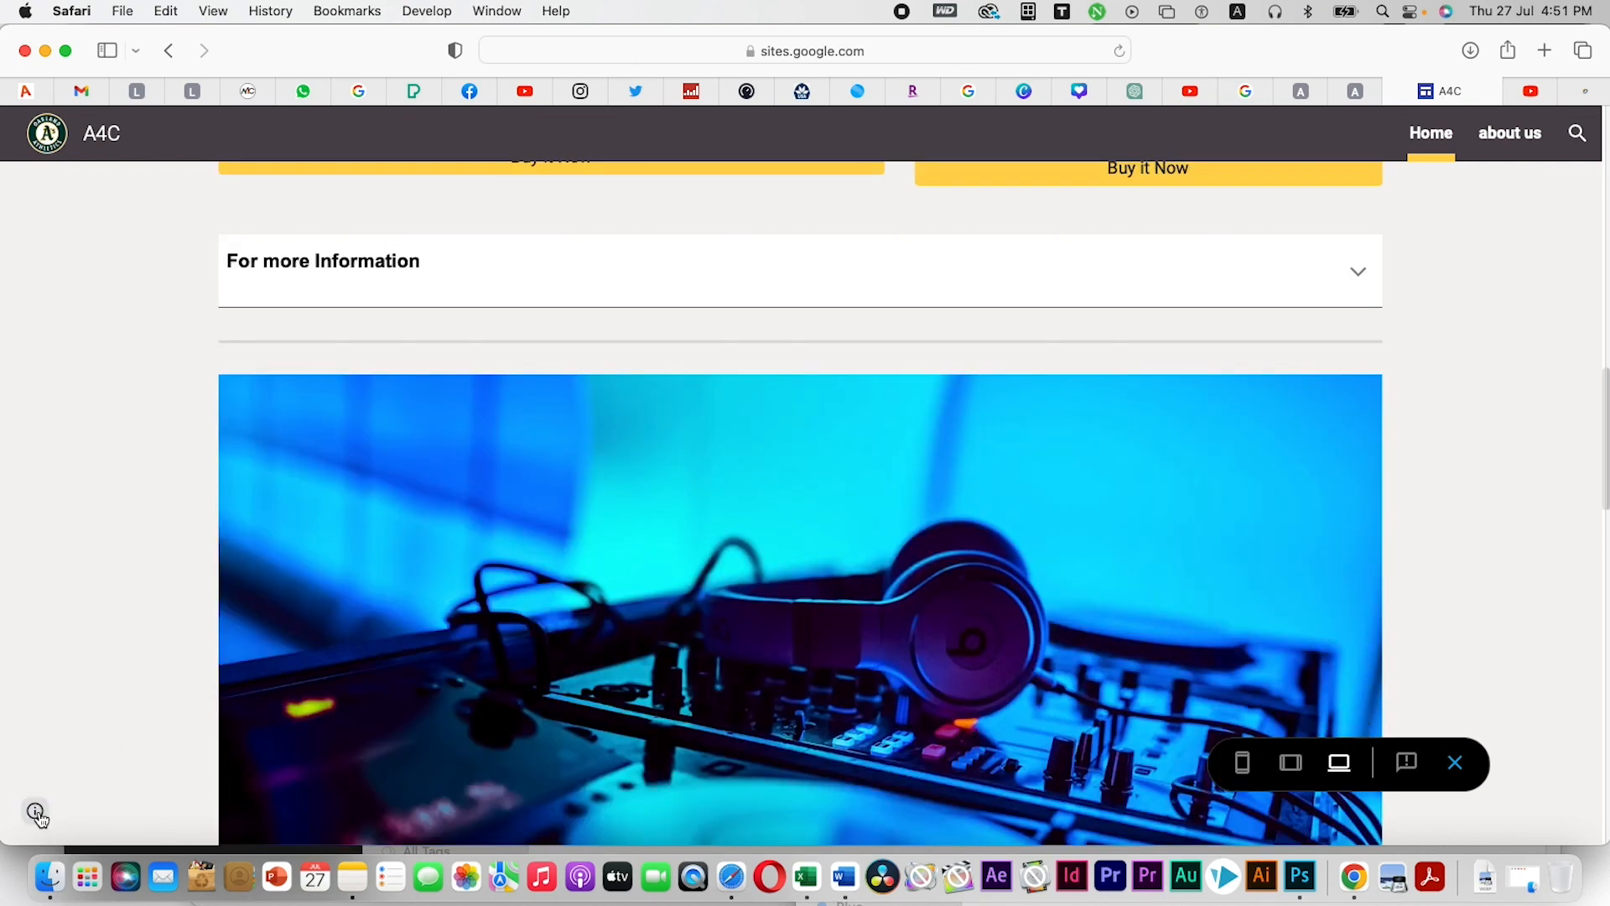
pyautogui.moveTo(37, 816)
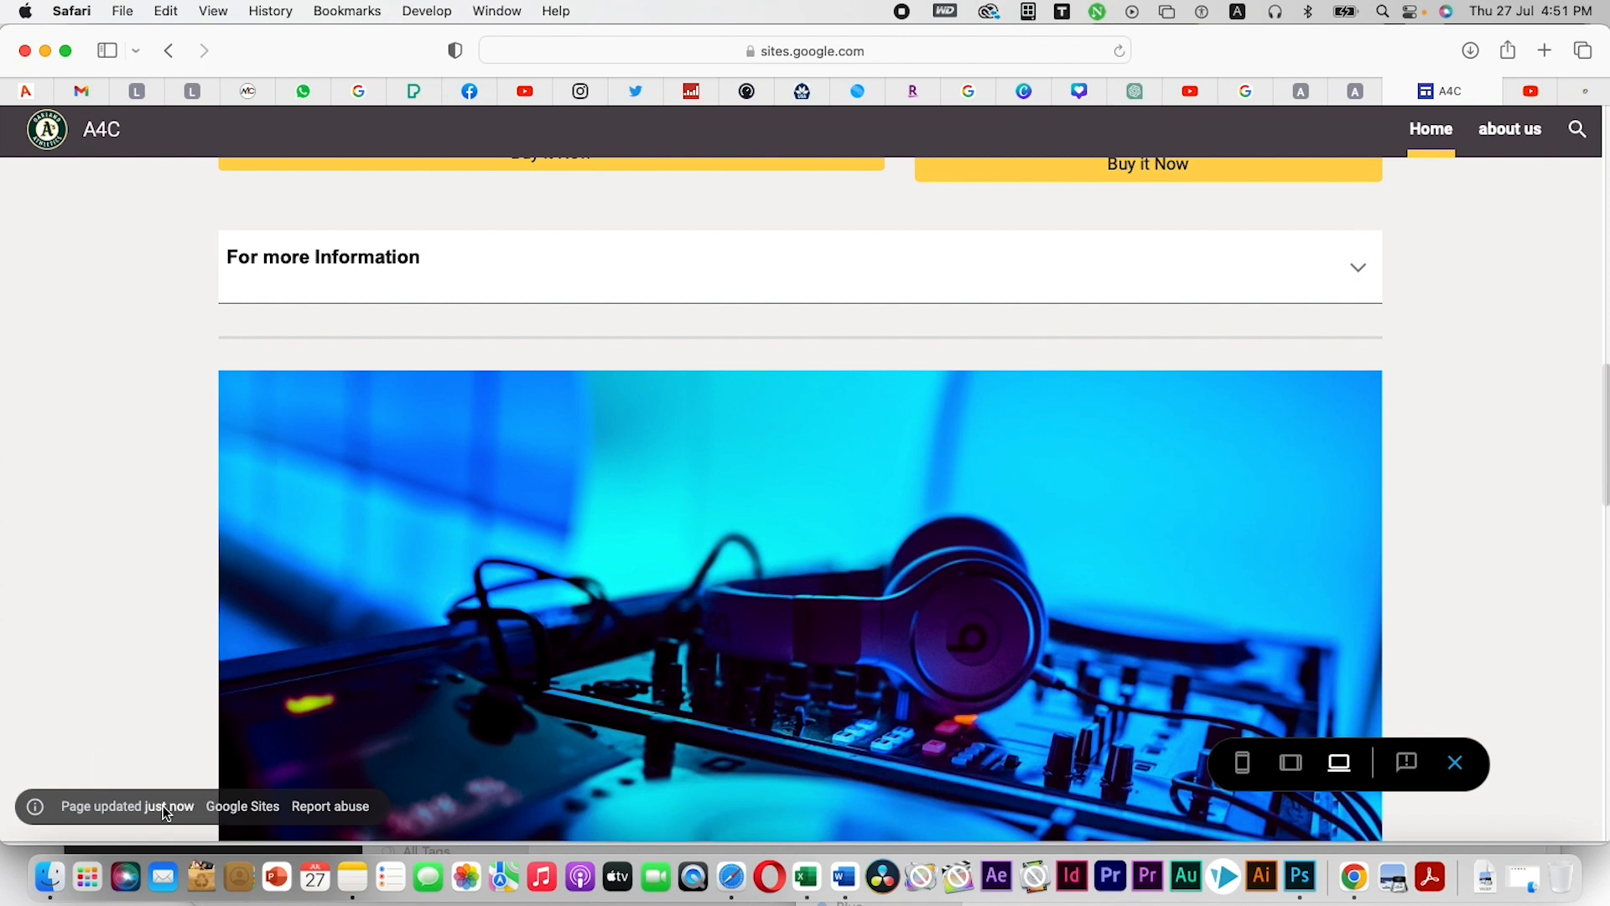
pyautogui.moveTo(189, 815)
# Look through the previewed Home page from the header to the new image placeholders and back
pyautogui.scroll(4, 1082, 541)
pyautogui.scroll(-10, 938, 536)
pyautogui.scroll(14, 938, 537)
pyautogui.scroll(-5, 938, 537)
pyautogui.scroll(12, 939, 537)
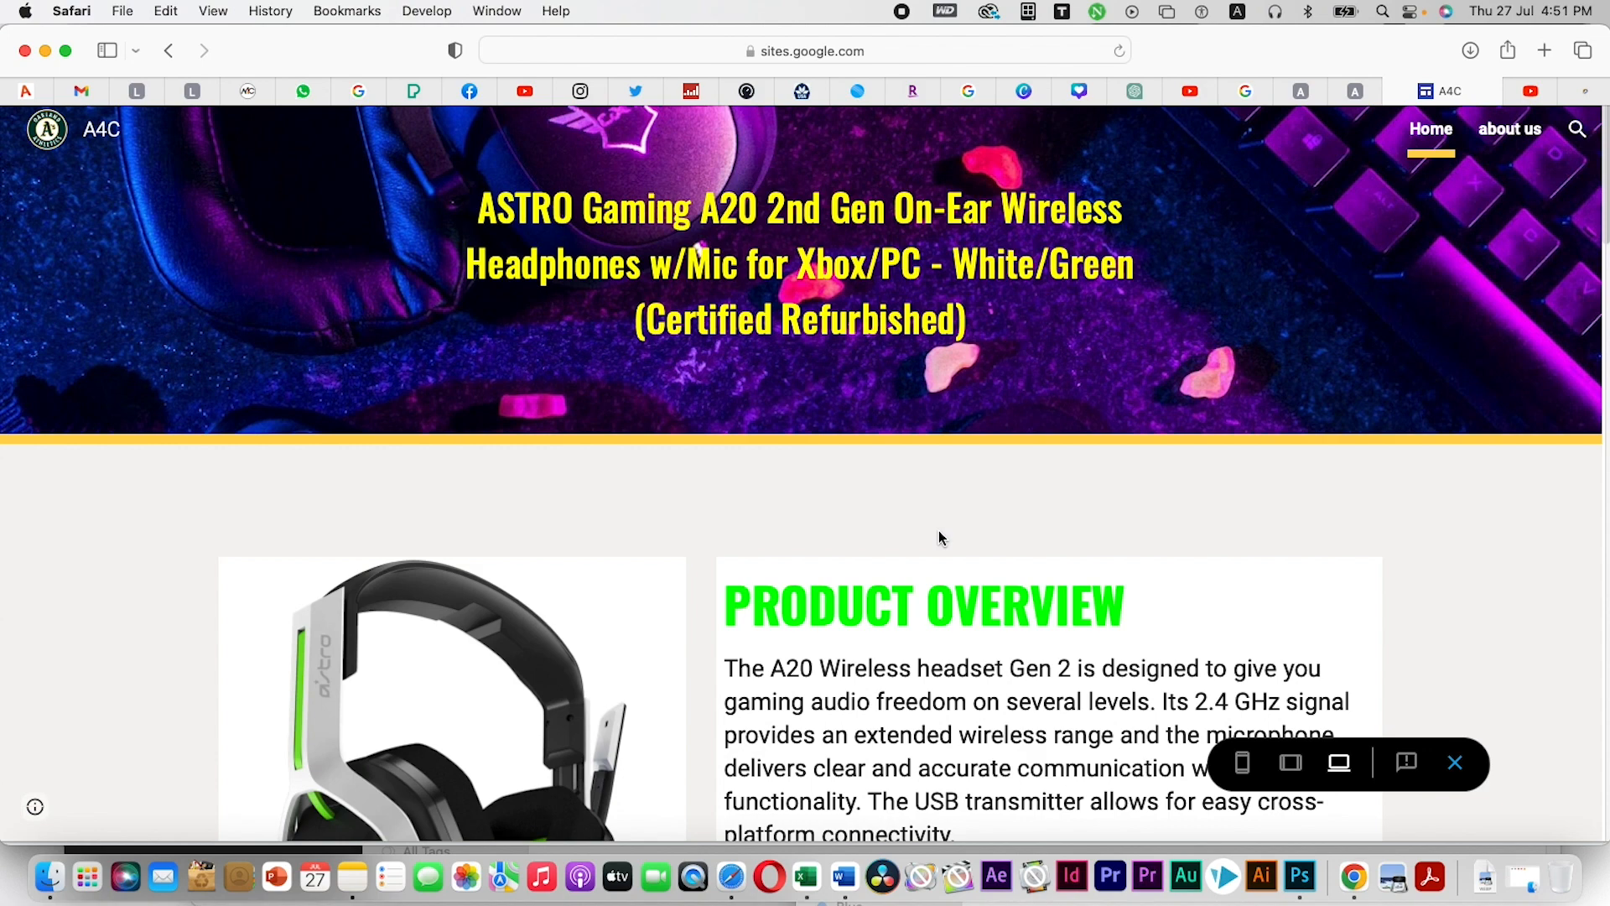
pyautogui.scroll(-20, 1031, 590)
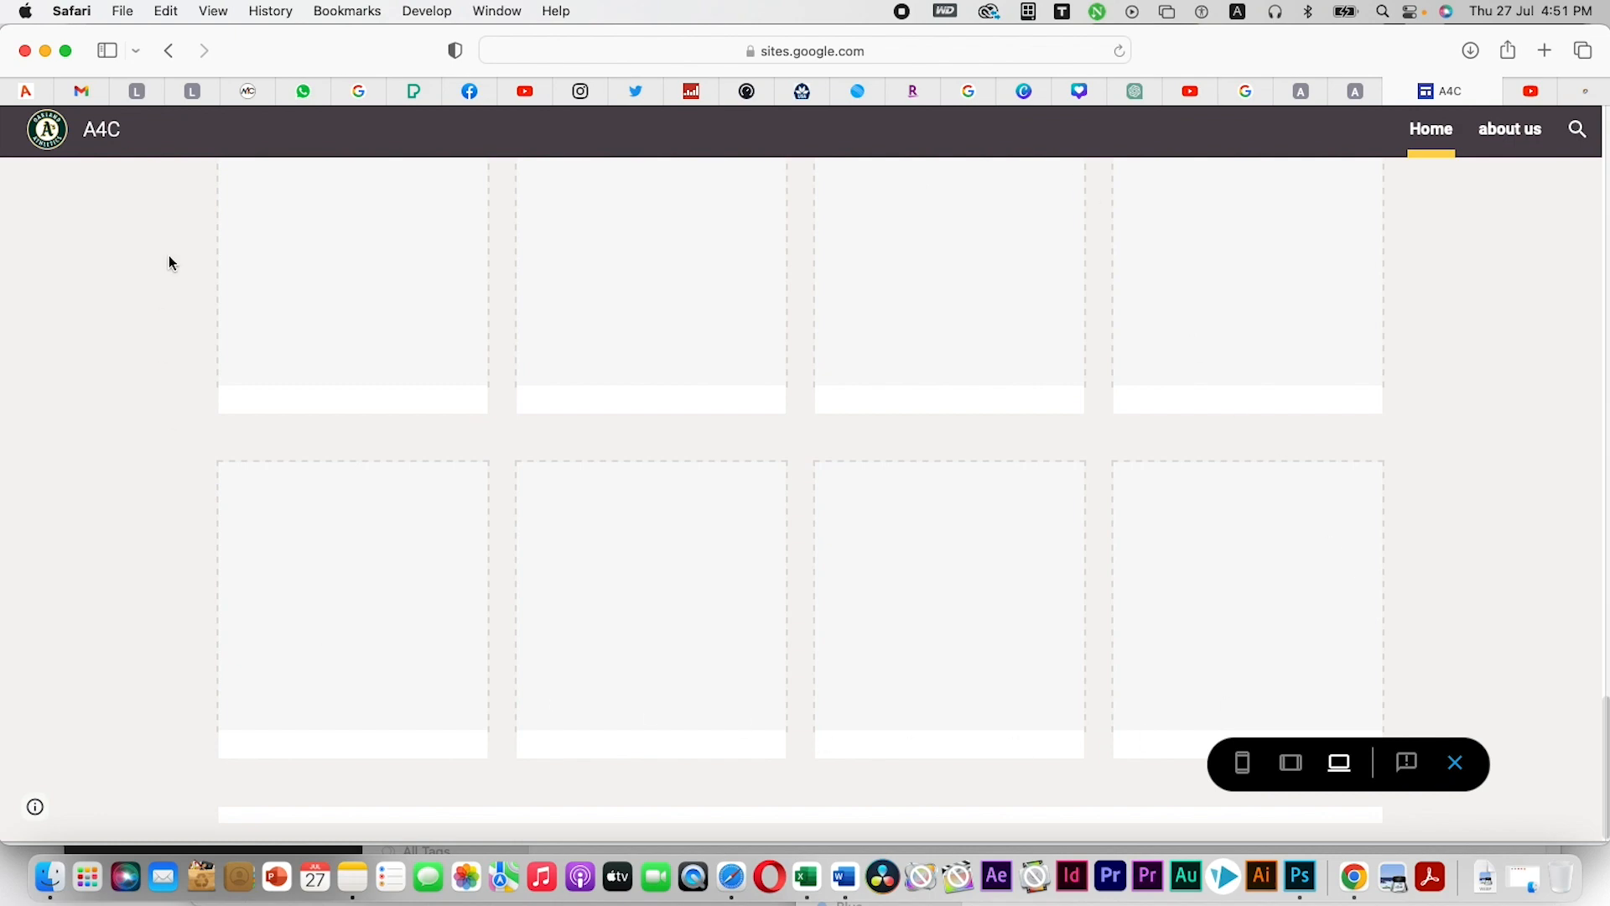
pyautogui.scroll(8, 607, 327)
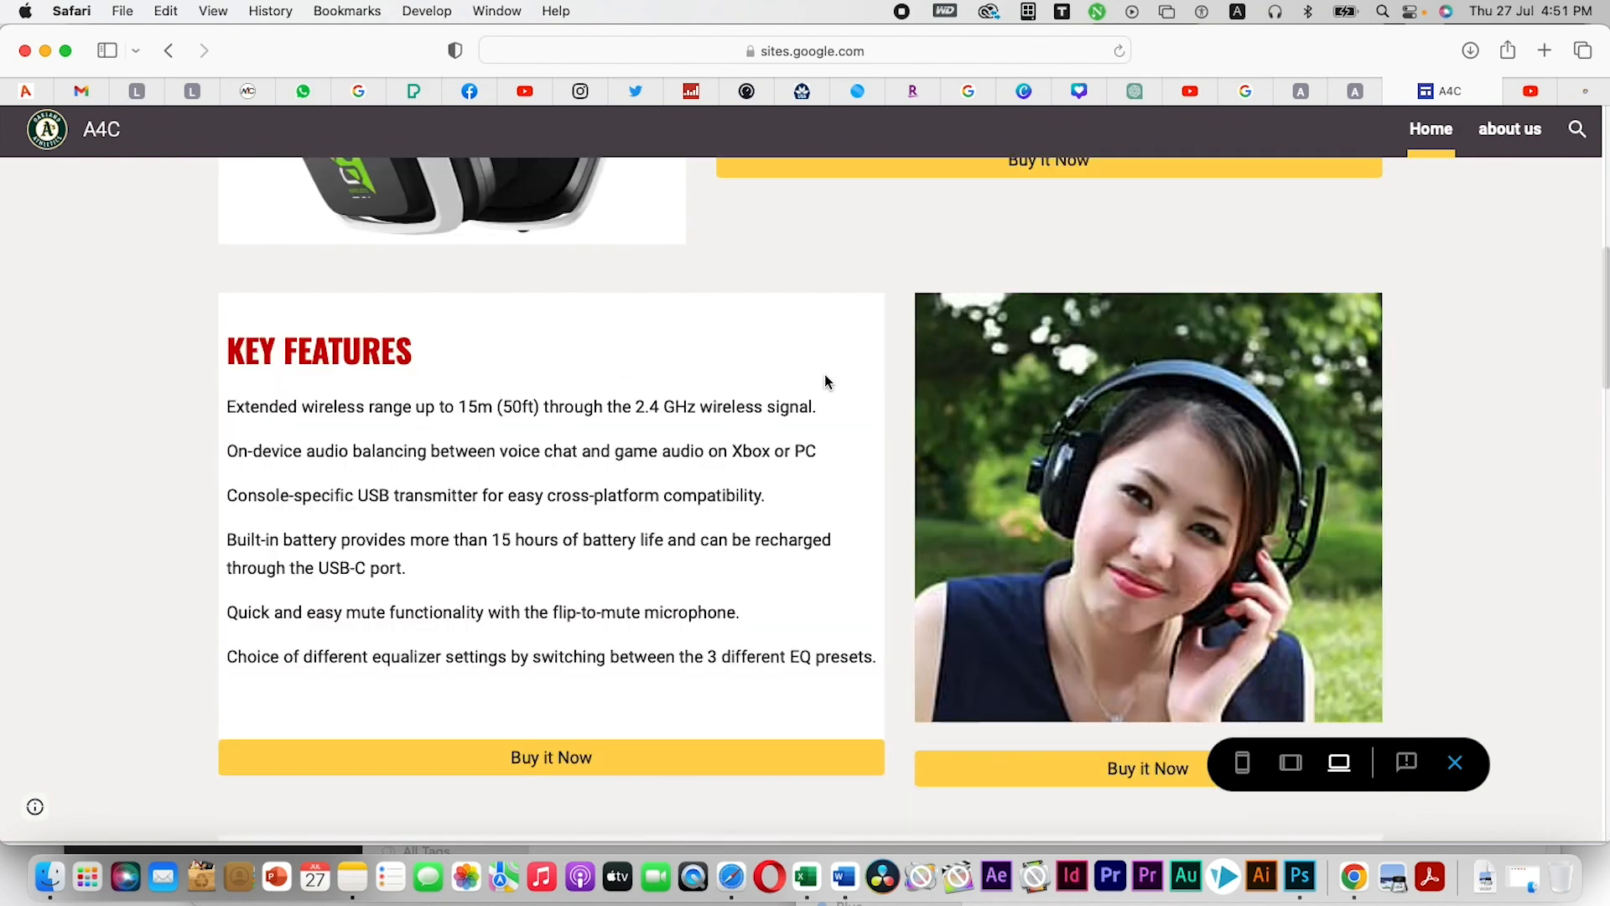
pyautogui.scroll(9, 825, 382)
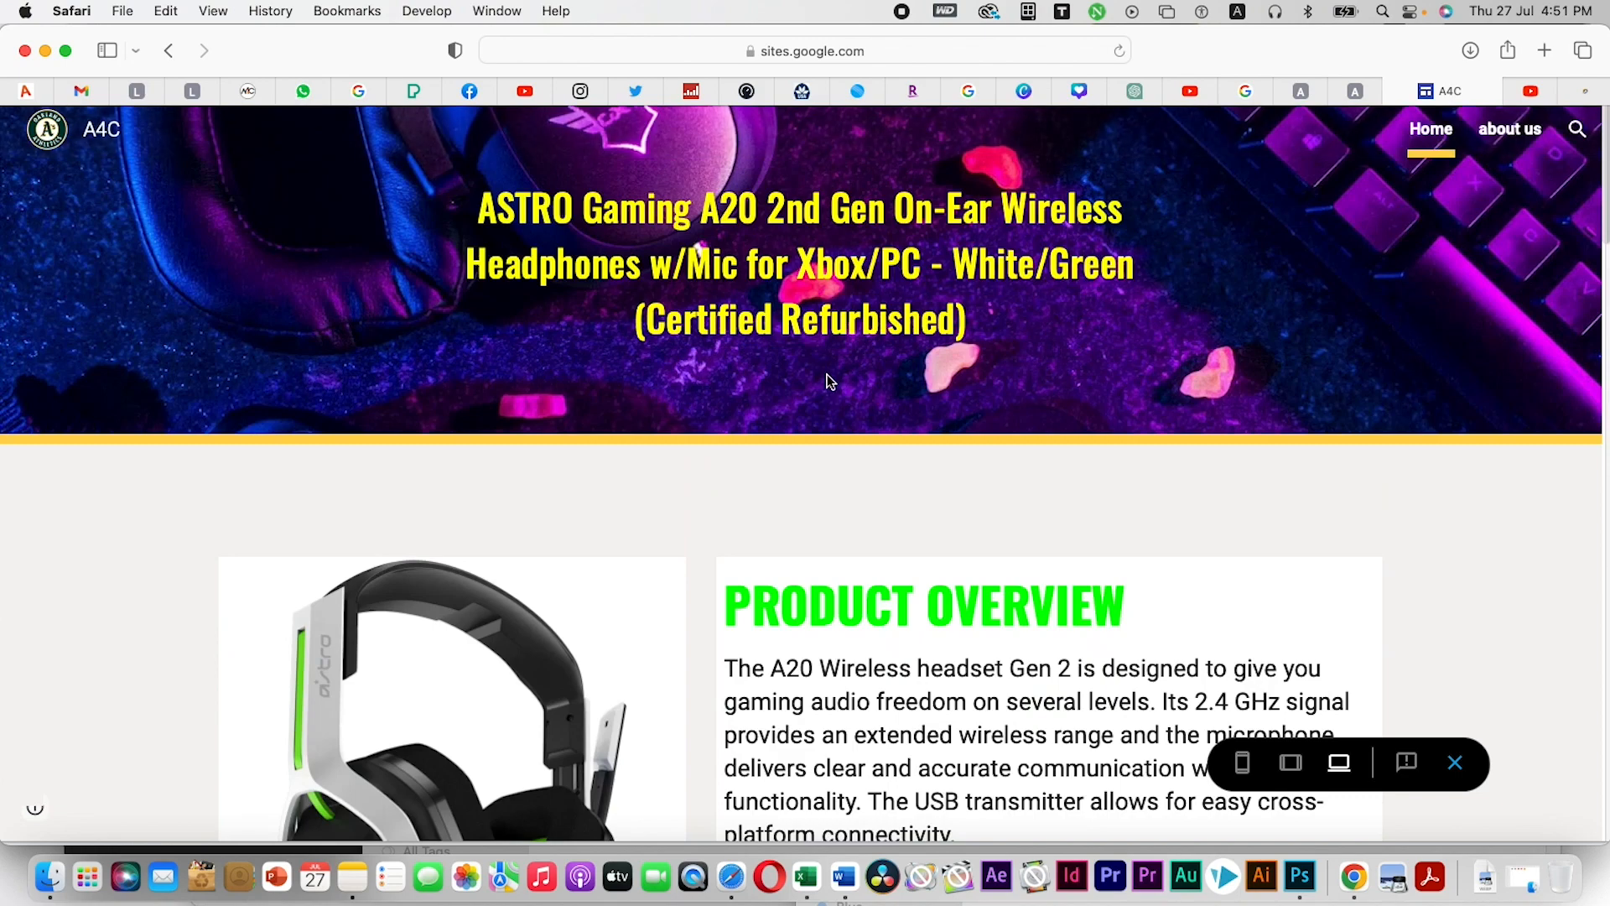